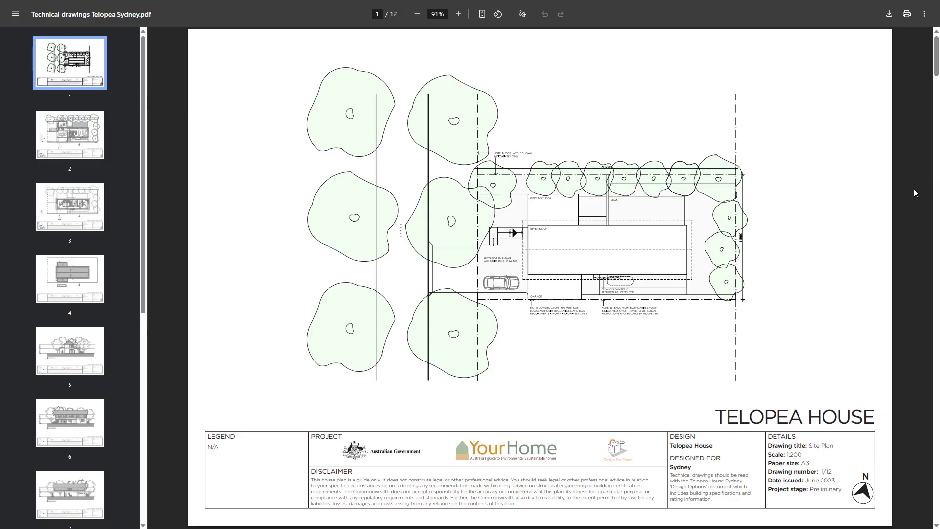
Examine the site plan, ground floor plan and upper floor plan in the Telopea House technical drawings
{"action": "scroll", "coordinate": [775, 237], "scroll_direction": "up", "scroll_amount": 5, "text": "ctrl"}
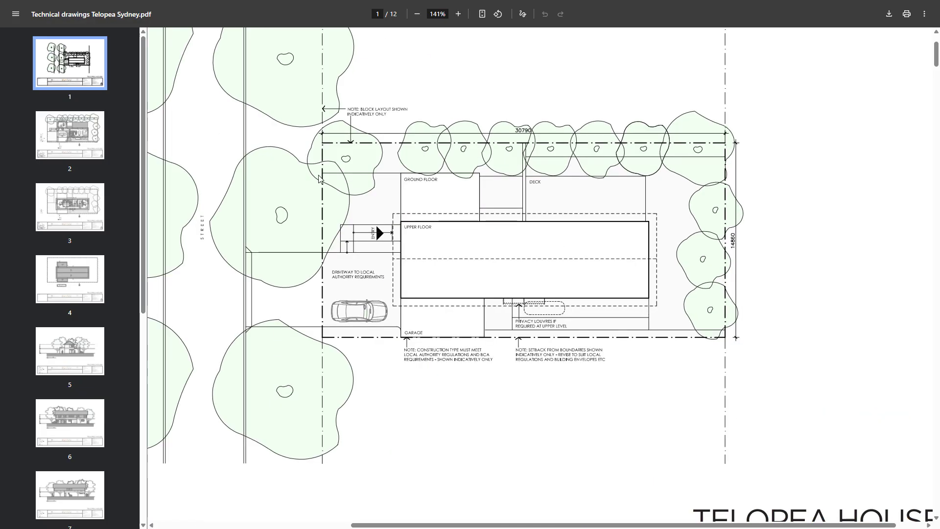
{"action": "left_click", "coordinate": [72, 132]}
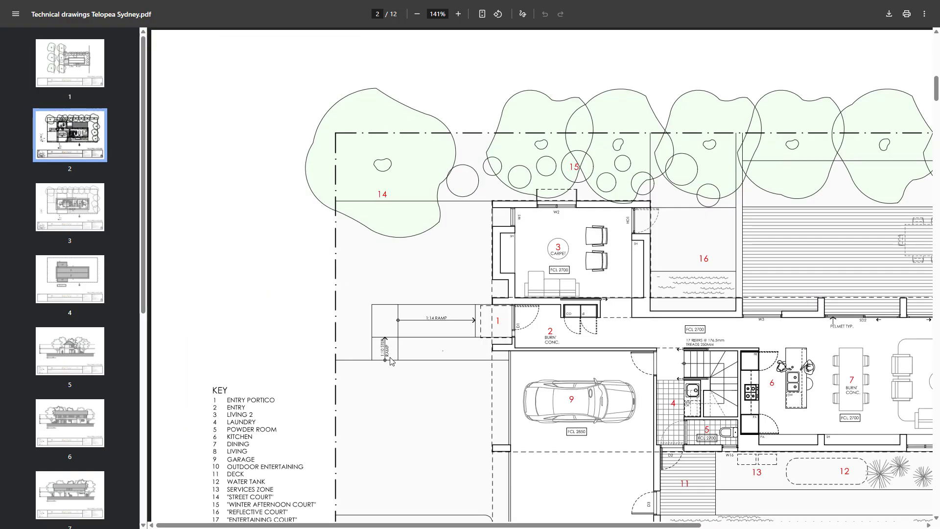
{"action": "scroll", "coordinate": [393, 404], "scroll_direction": "down", "scroll_amount": 2}
{"action": "mouse_move", "coordinate": [426, 527]}
{"action": "left_mouse_down"}
{"action": "mouse_move", "coordinate": [549, 520]}
{"action": "mouse_move", "coordinate": [559, 500]}
{"action": "left_mouse_up"}
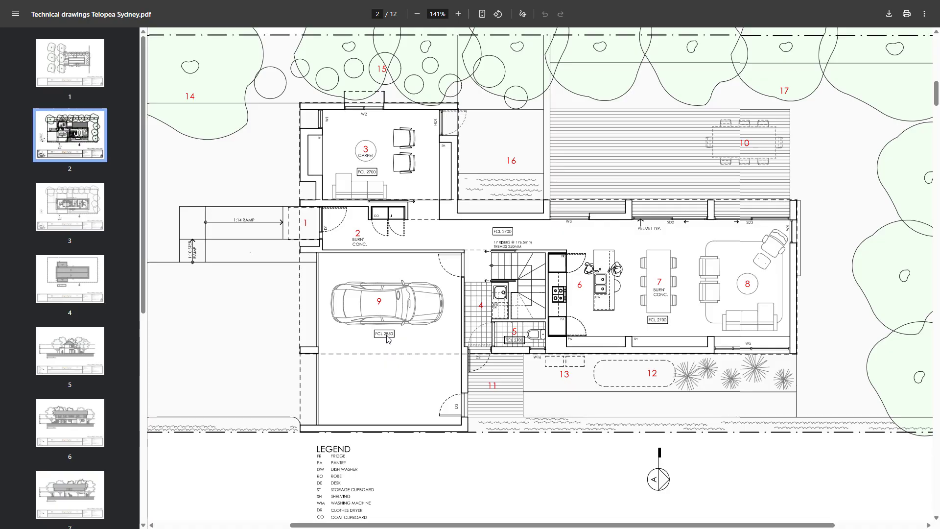
{"action": "left_click", "coordinate": [91, 215]}
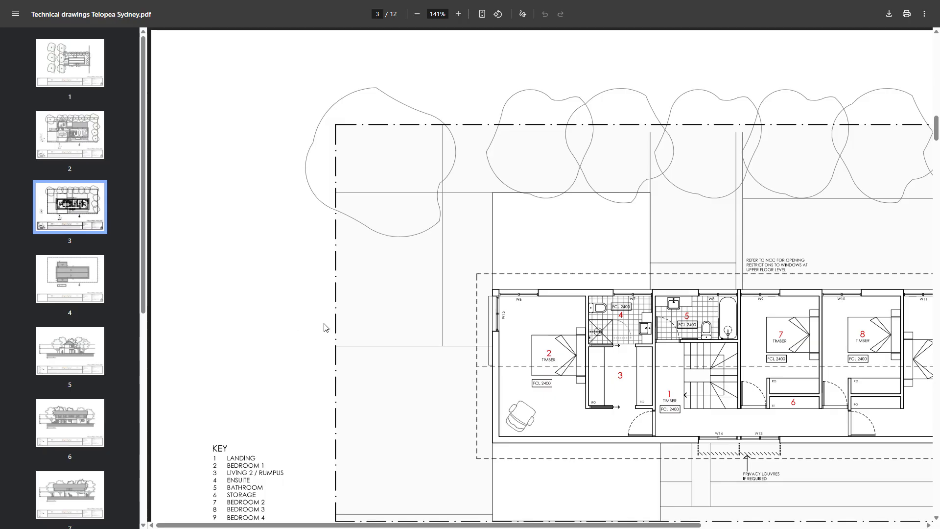
{"action": "left_click_drag", "start_coordinate": [486, 525], "coordinate": [669, 524]}
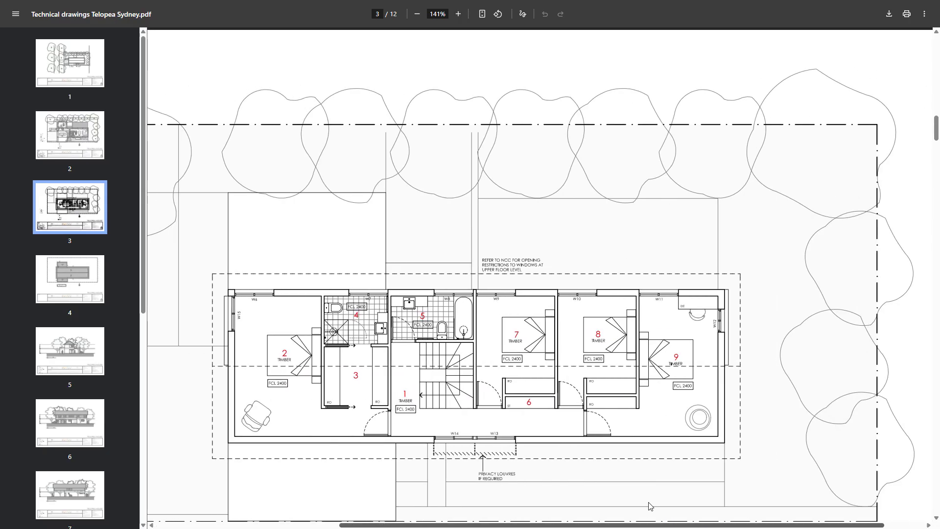
{"action": "scroll", "coordinate": [650, 505], "scroll_direction": "down", "scroll_amount": 4}
{"action": "scroll", "coordinate": [605, 447], "scroll_direction": "up", "scroll_amount": 1}
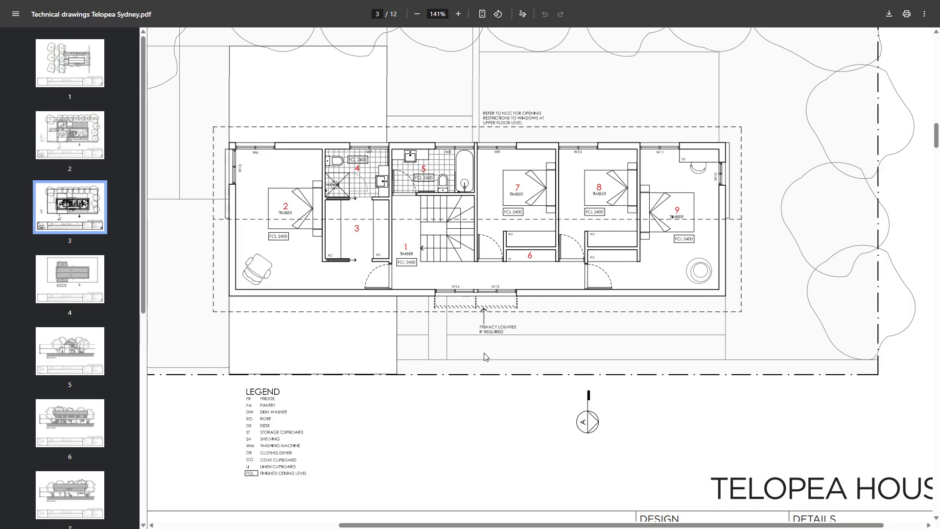
{"action": "scroll", "coordinate": [486, 357], "scroll_direction": "up", "scroll_amount": 1}
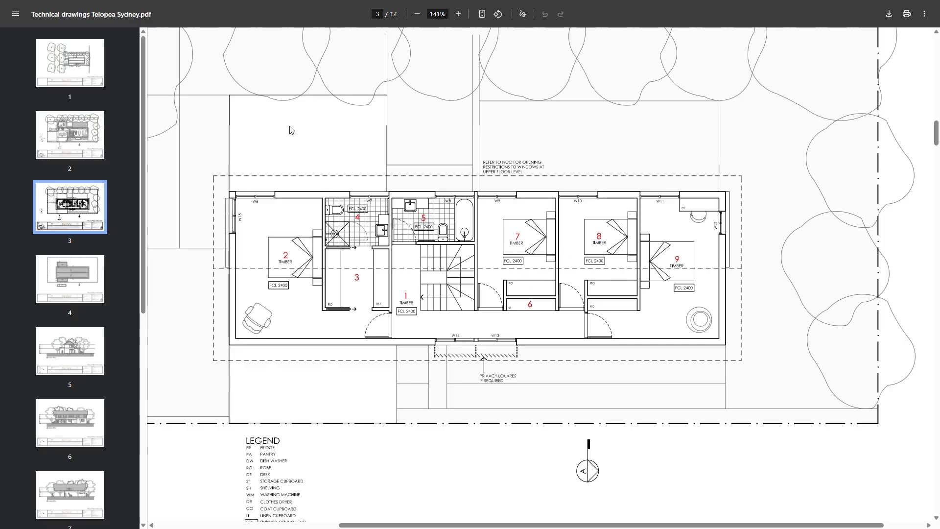
Examine the roof plan and the north elevation of the Telopea House drawings
{"action": "left_click", "coordinate": [77, 280]}
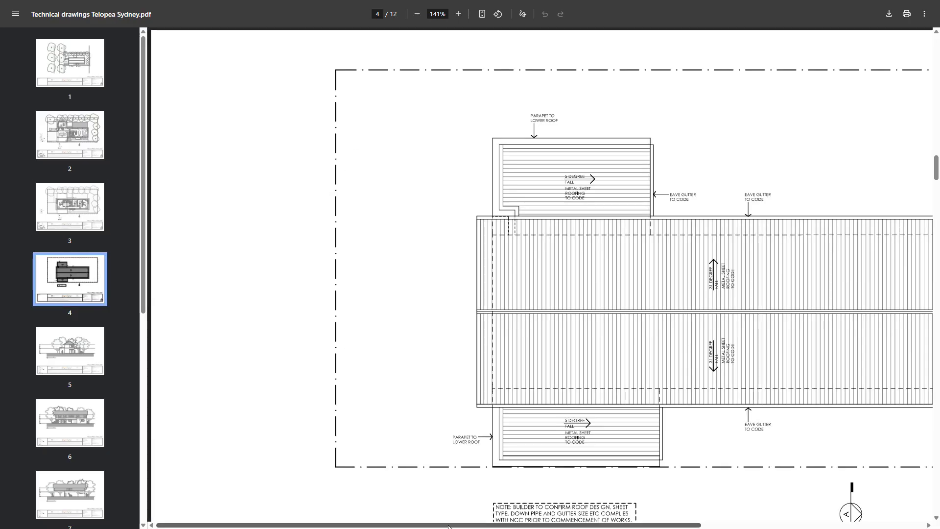
{"action": "left_click_drag", "start_coordinate": [446, 524], "coordinate": [581, 525]}
{"action": "scroll", "coordinate": [548, 471], "scroll_direction": "down", "scroll_amount": 1}
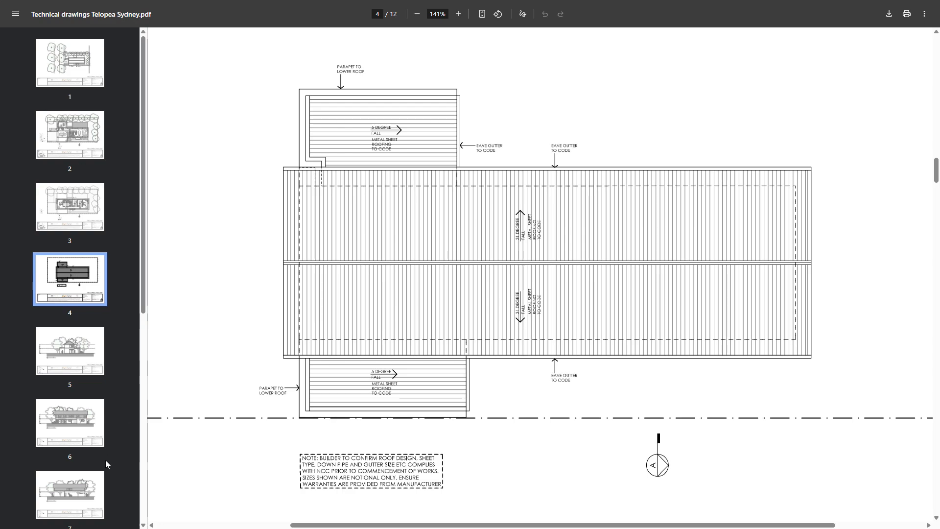
{"action": "left_click", "coordinate": [71, 424]}
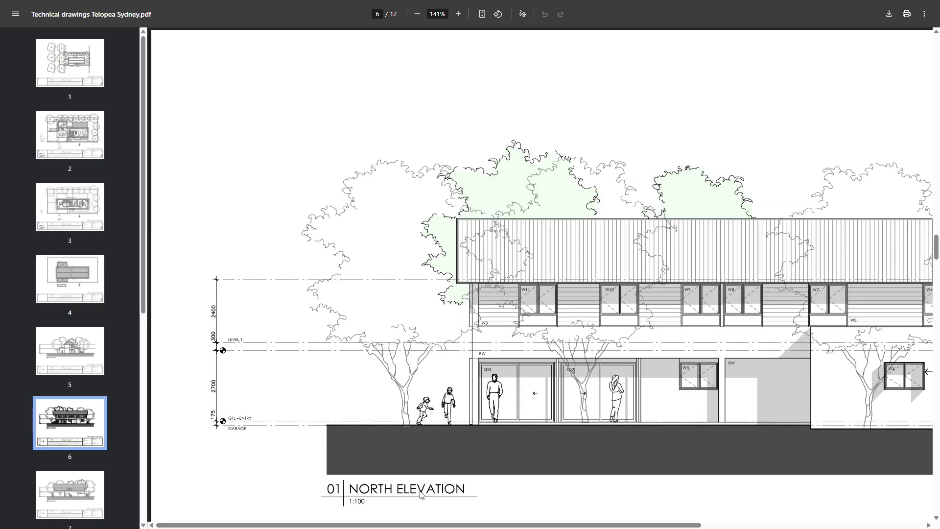
{"action": "scroll", "coordinate": [423, 495], "scroll_direction": "down", "scroll_amount": 2}
{"action": "left_click_drag", "start_coordinate": [429, 525], "coordinate": [549, 528]}
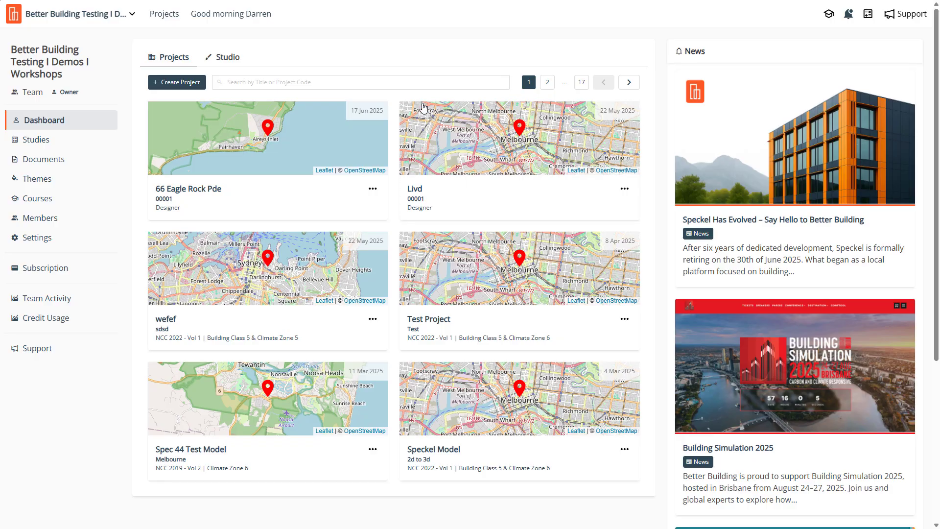
Switch to Better Building and start a new project titled "Telopea House" with project code 00001
{"action": "left_click", "coordinate": [162, 84]}
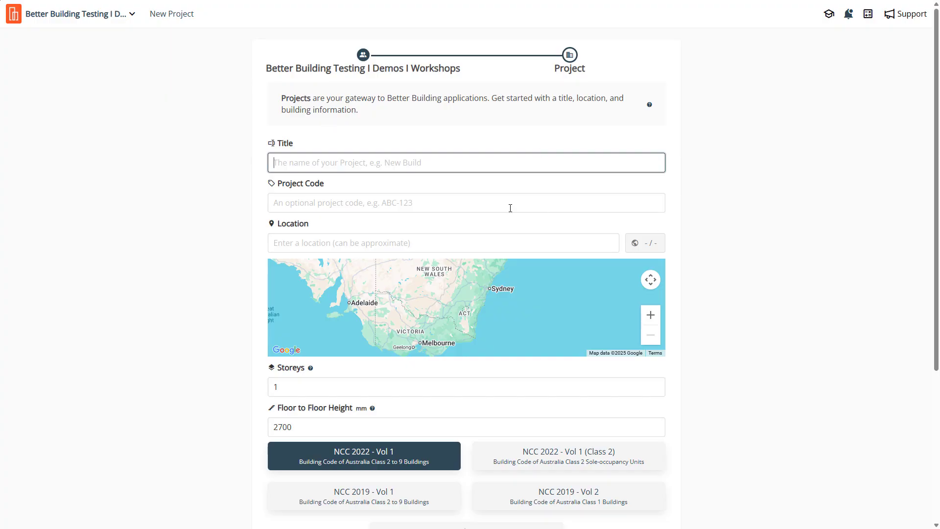
{"action": "type", "text": "Telopea House"}
{"action": "left_click", "coordinate": [338, 203]}
{"action": "left_click", "coordinate": [342, 229]}
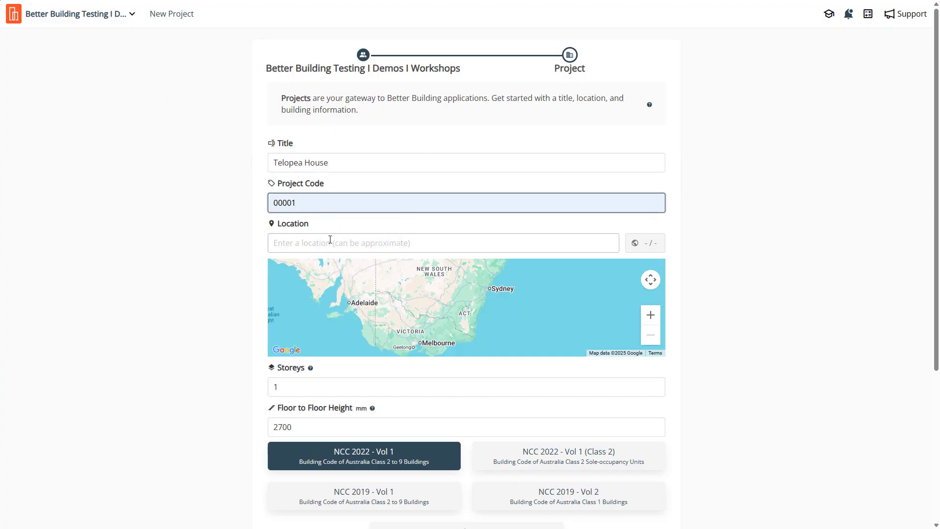
Set the project location to Sydney NSW, Australia
{"action": "left_click", "coordinate": [329, 242]}
{"action": "type", "text": "s"}
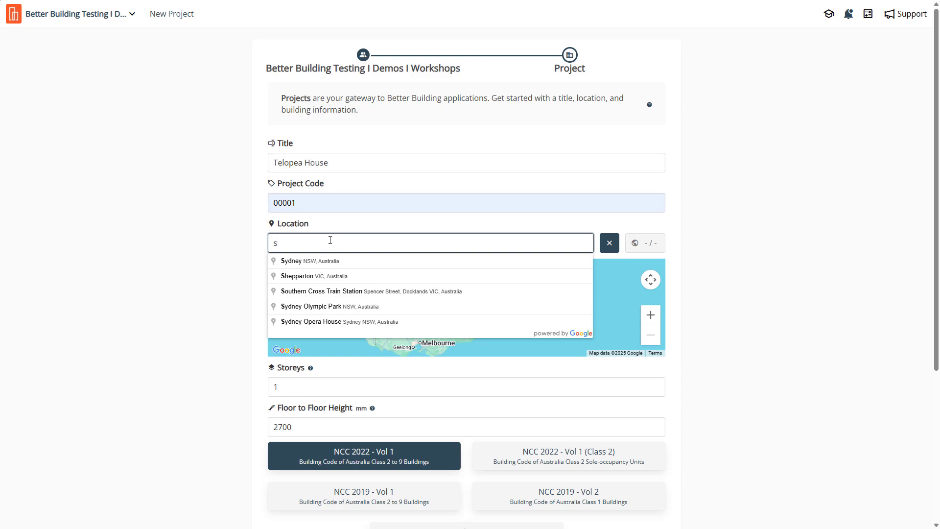
{"action": "type", "text": "y"}
{"action": "left_click", "coordinate": [329, 261]}
Move the project's map marker east to Macquarie Street
{"action": "scroll", "coordinate": [201, 243], "scroll_direction": "down", "scroll_amount": 2}
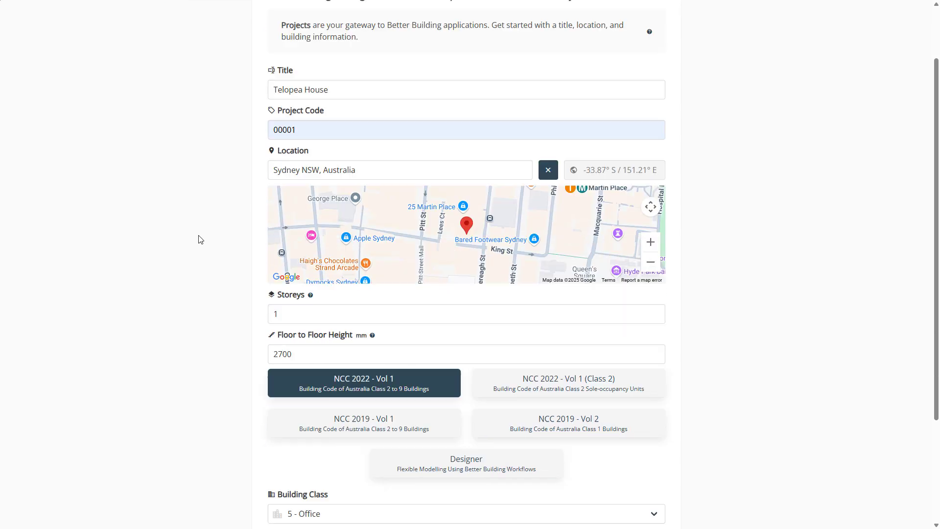
{"action": "scroll", "coordinate": [200, 240], "scroll_direction": "down", "scroll_amount": 3}
{"action": "scroll", "coordinate": [468, 227], "scroll_direction": "up", "scroll_amount": 3}
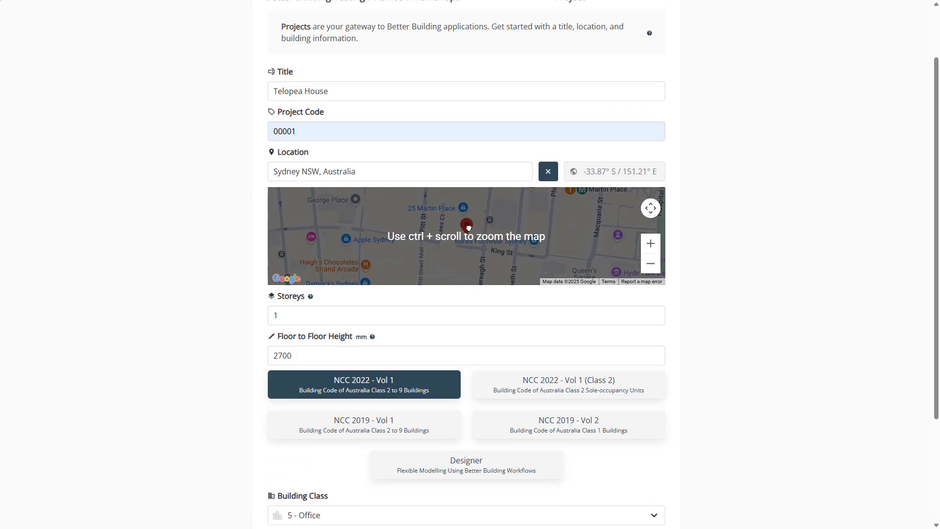
{"action": "left_click_drag", "start_coordinate": [468, 227], "coordinate": [591, 232]}
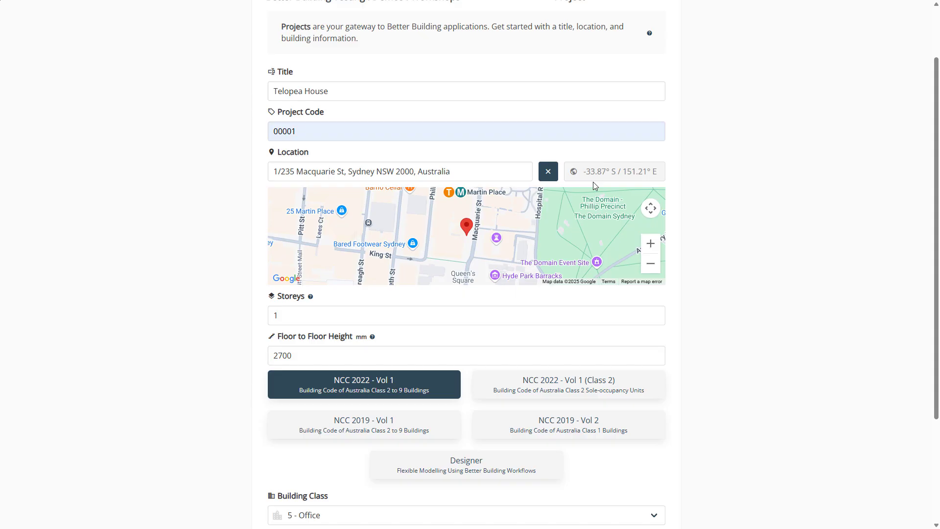
{"action": "scroll", "coordinate": [594, 193], "scroll_direction": "up", "scroll_amount": 2}
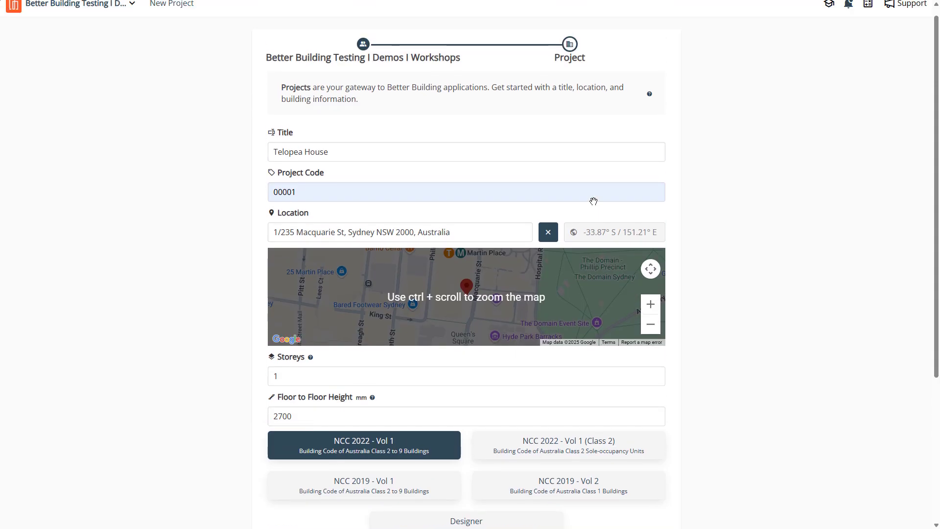
{"action": "scroll", "coordinate": [533, 201], "scroll_direction": "down", "scroll_amount": 3}
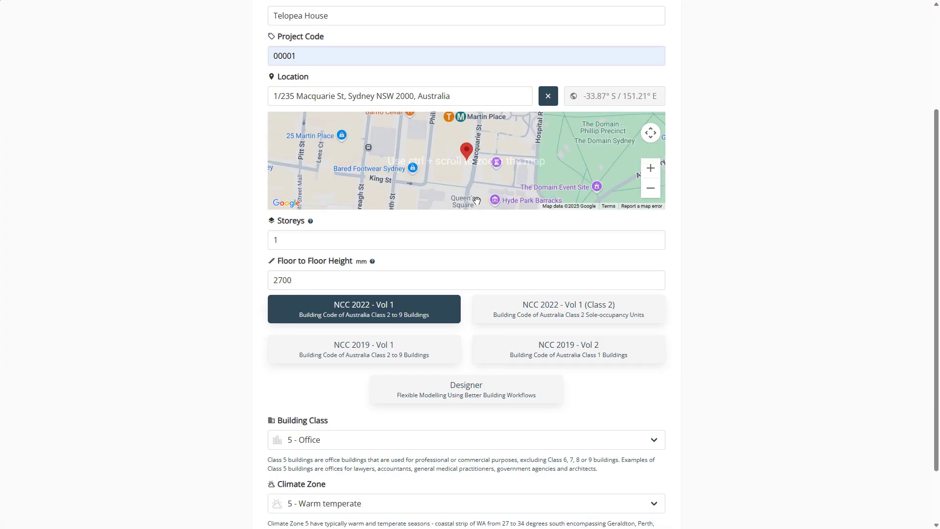
Set the project's floor to floor height to 3000 mm and the number of storeys to 2
{"action": "left_click_drag", "start_coordinate": [297, 279], "coordinate": [254, 282]}
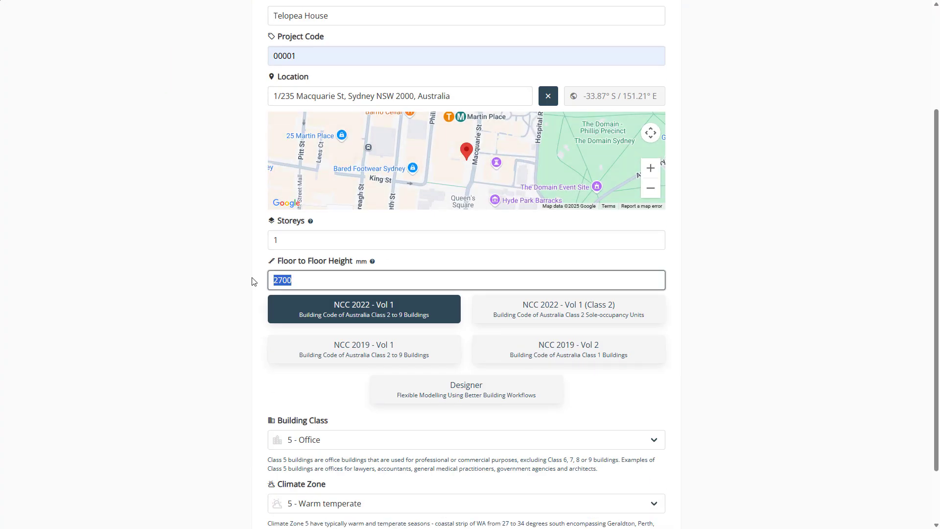
{"action": "type", "text": "3000"}
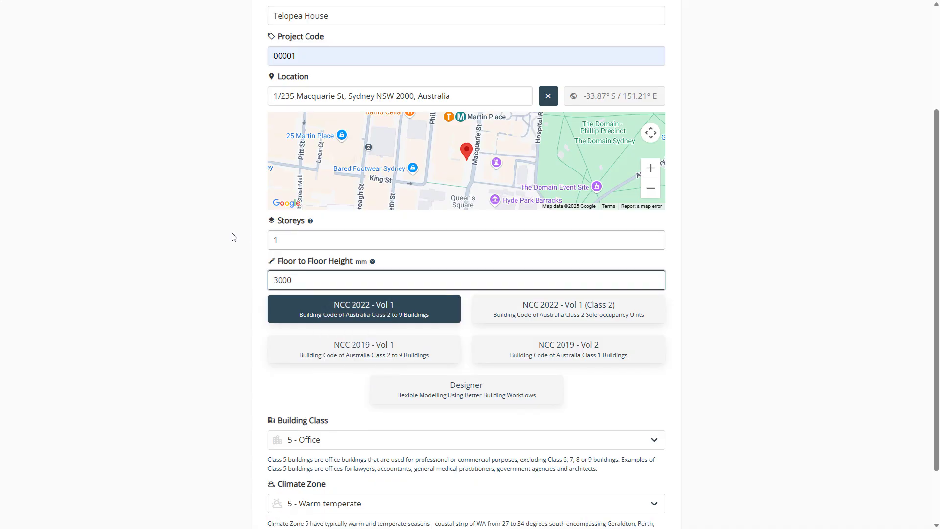
{"action": "key", "text": "shift+Tab"}
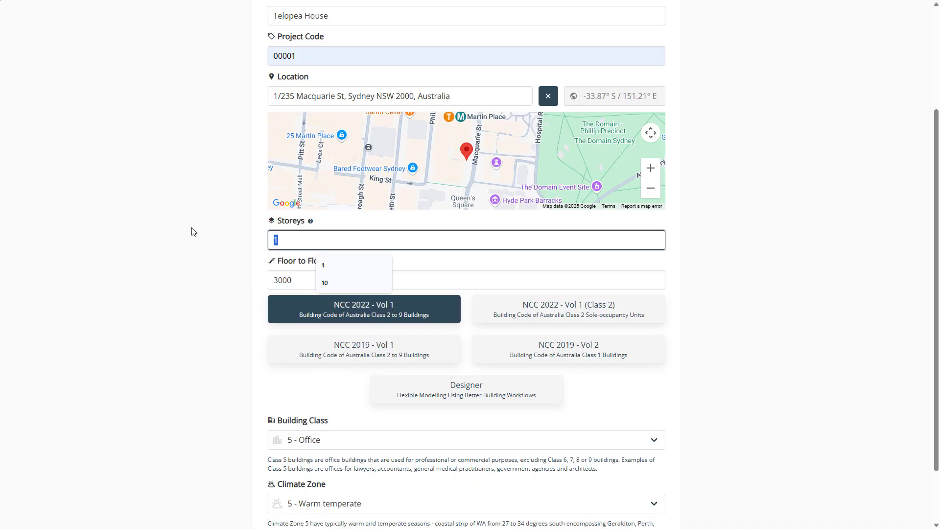
{"action": "type", "text": "2"}
{"action": "scroll", "coordinate": [726, 254], "scroll_direction": "down", "scroll_amount": 3}
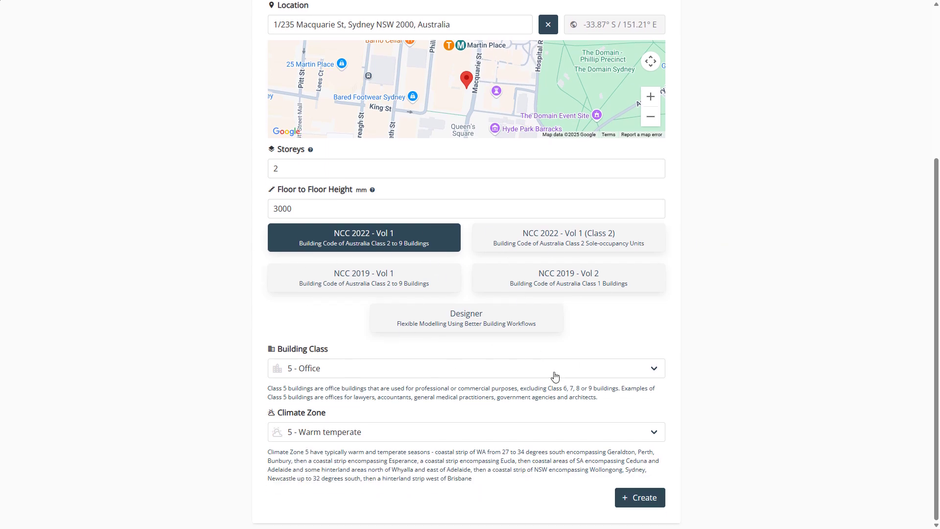
{"action": "left_click", "coordinate": [555, 248]}
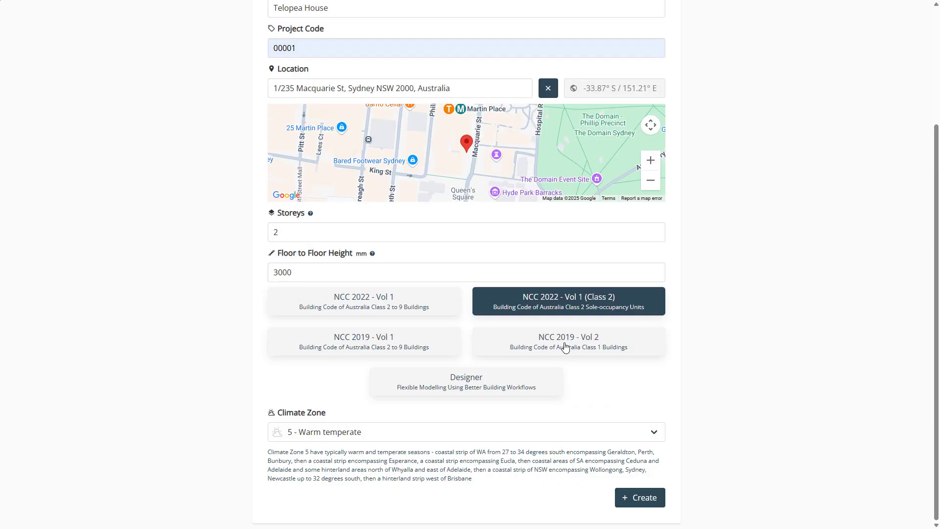
{"action": "left_click", "coordinate": [562, 343]}
{"action": "left_click", "coordinate": [417, 343]}
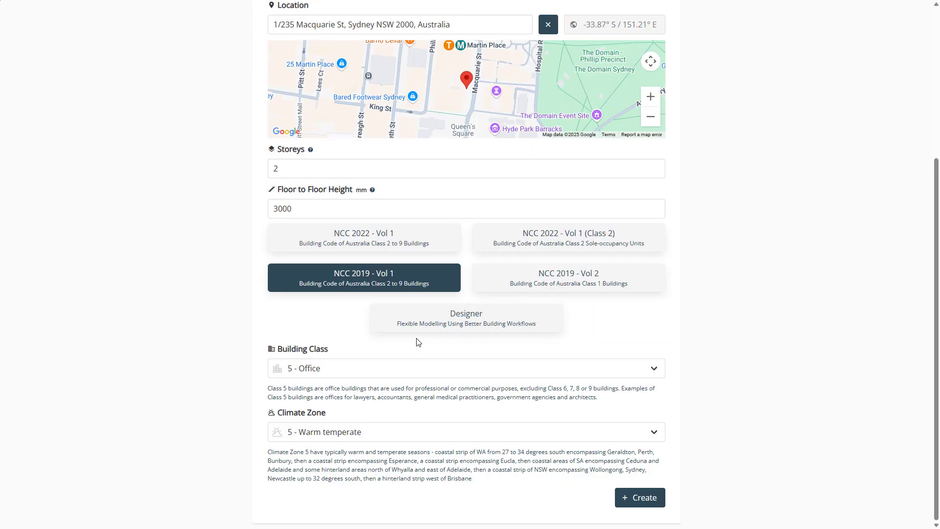
Choose the Designer option for flexible modelling as the project's code and create the project
{"action": "left_click", "coordinate": [450, 328]}
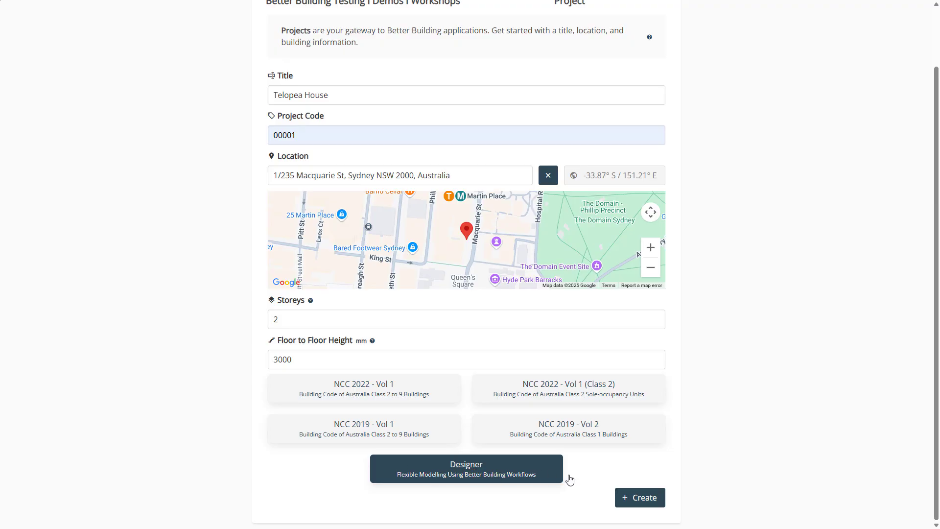
{"action": "left_click", "coordinate": [654, 503]}
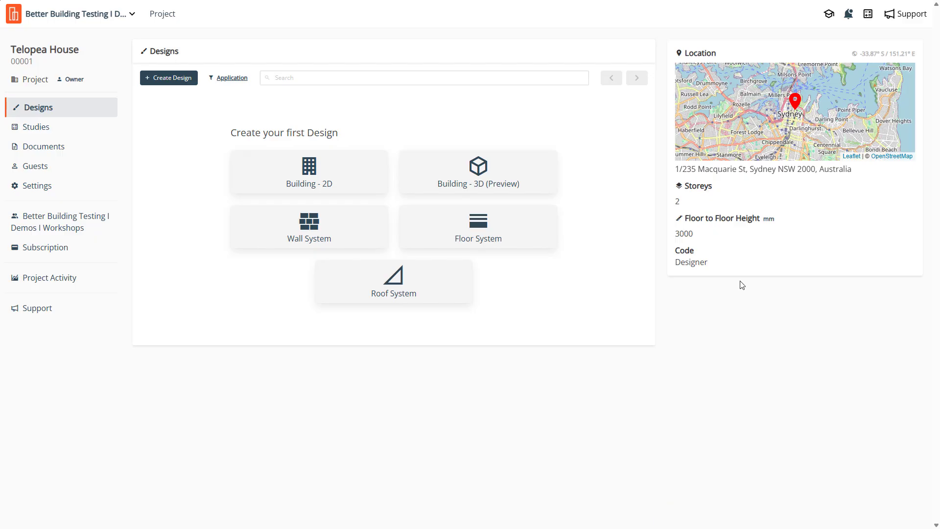
Review the new project's location, storeys, floor to floor height and code details
{"action": "left_click_drag", "start_coordinate": [679, 169], "coordinate": [848, 172]}
{"action": "left_click", "coordinate": [766, 172]}
{"action": "left_click_drag", "start_coordinate": [679, 201], "coordinate": [674, 201]}
{"action": "left_click_drag", "start_coordinate": [697, 235], "coordinate": [675, 234]}
{"action": "left_click", "coordinate": [768, 244]}
{"action": "left_click_drag", "start_coordinate": [716, 267], "coordinate": [681, 254]}
{"action": "left_click", "coordinate": [685, 262]}
{"action": "left_click_drag", "start_coordinate": [713, 264], "coordinate": [657, 264]}
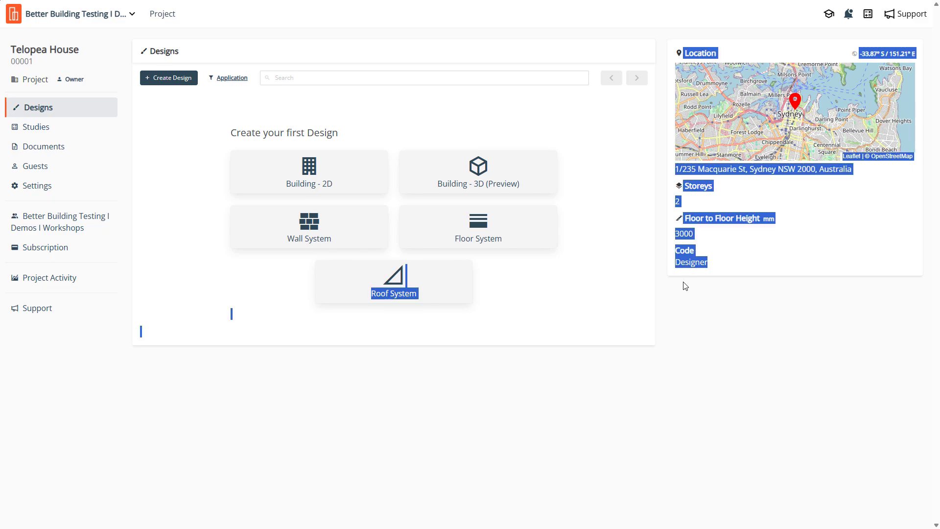
{"action": "left_click", "coordinate": [714, 297]}
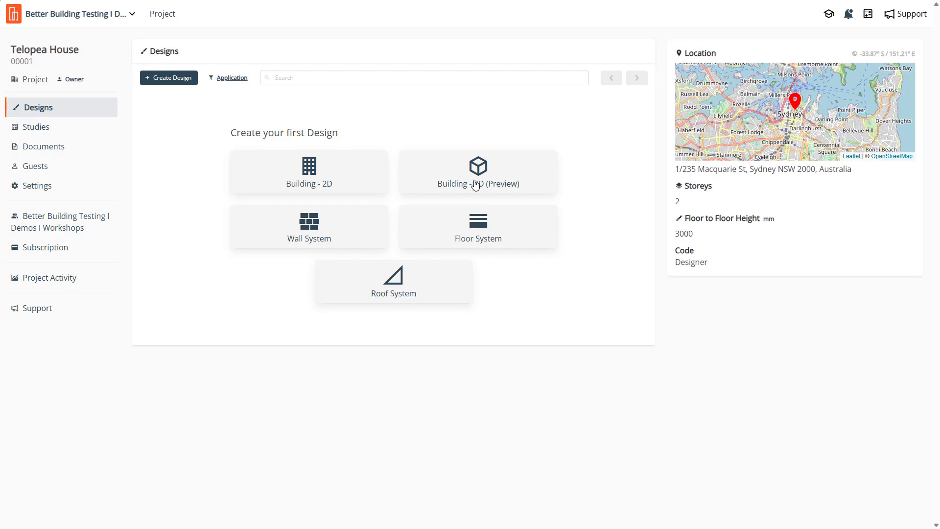
Create a Building - 2D design titled "Concept" in the project
{"action": "left_click", "coordinate": [304, 186]}
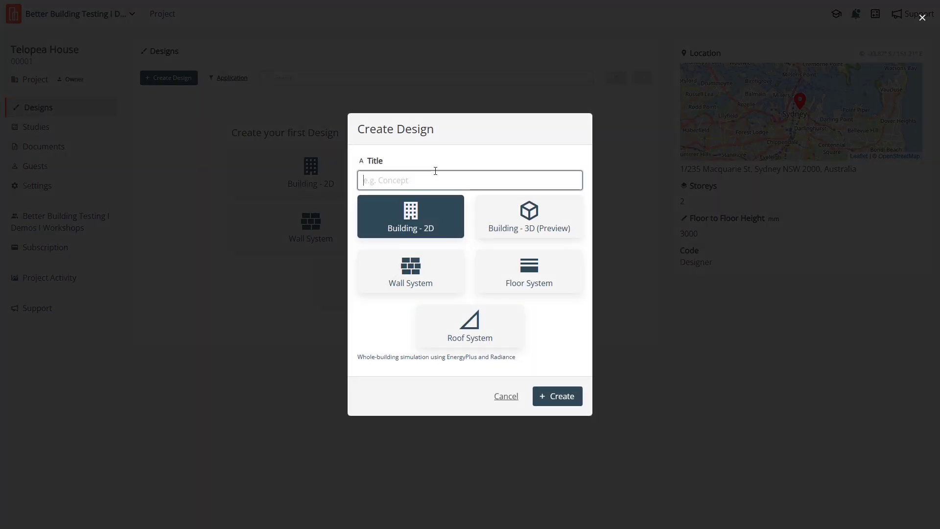
{"action": "type", "text": "Concept"}
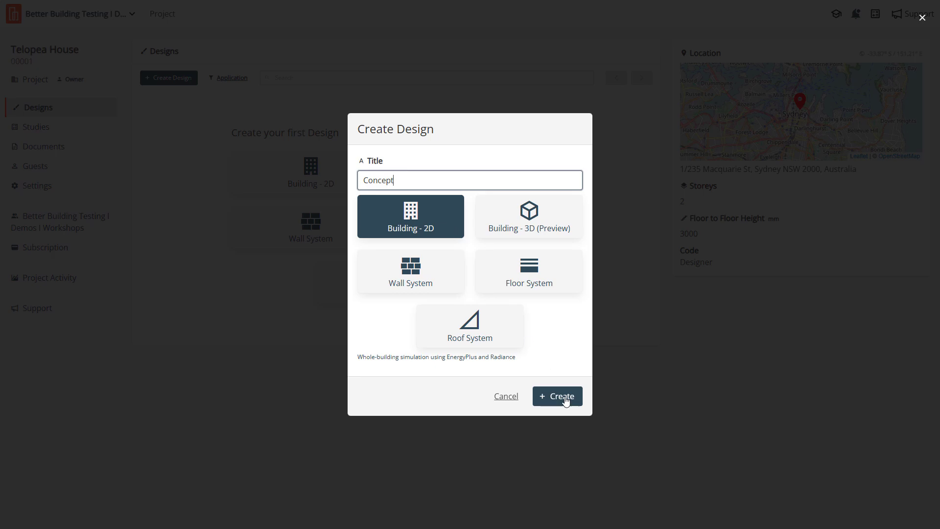
{"action": "left_click", "coordinate": [562, 397]}
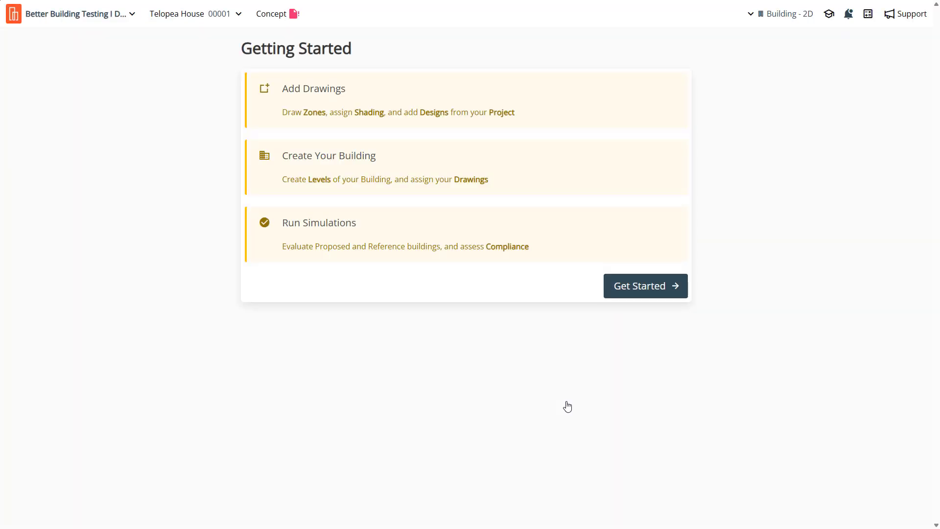
Start the design with Moderate glazing and Lightweight wall, roof and floor systems as its concept fabric
{"action": "left_click", "coordinate": [645, 287]}
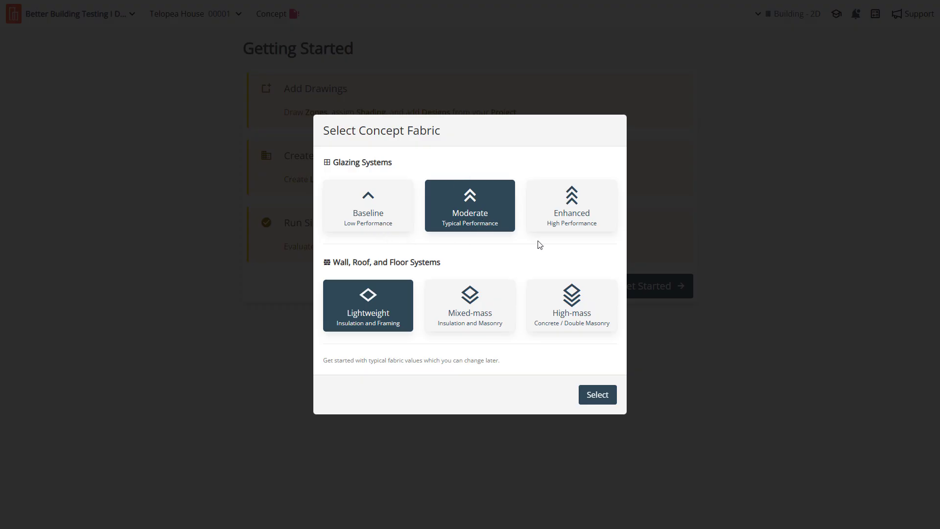
{"action": "left_click_drag", "start_coordinate": [333, 163], "coordinate": [428, 167]}
{"action": "left_click_drag", "start_coordinate": [332, 264], "coordinate": [473, 264]}
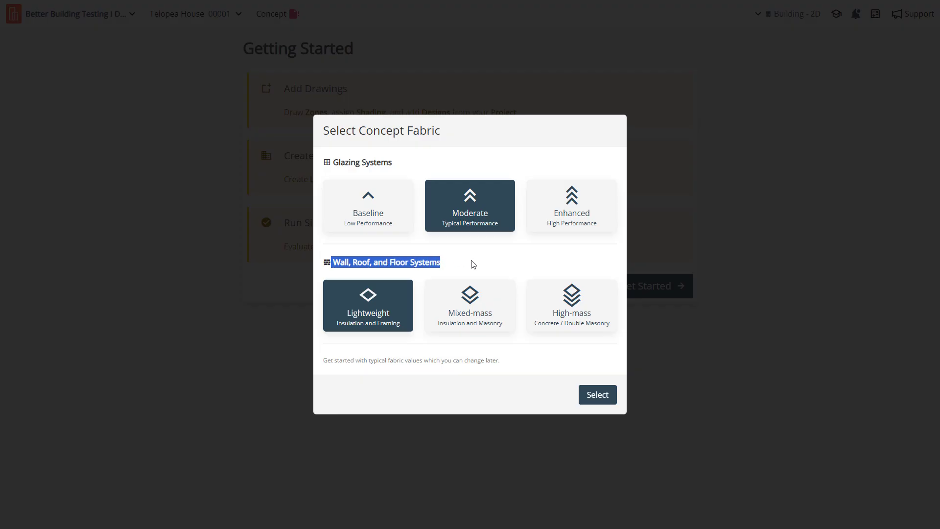
{"action": "left_click", "coordinate": [478, 267]}
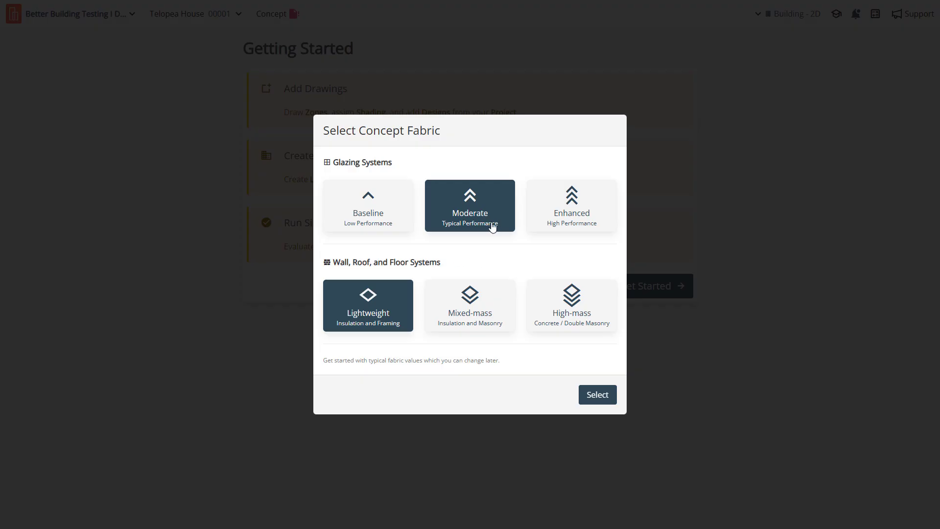
{"action": "left_click", "coordinate": [591, 396]}
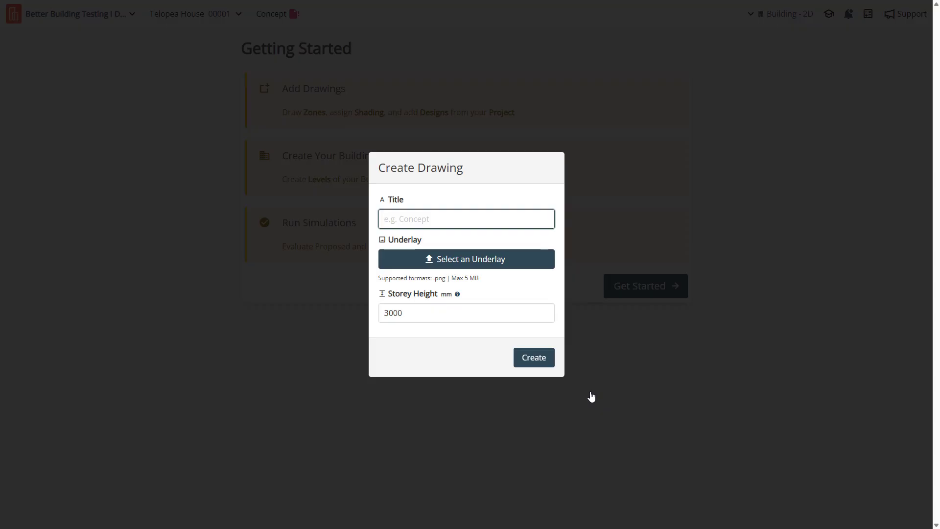
Create a drawing titled "Ground" with the Telopea technical drawing as underlay and a 3000 mm storey height
{"action": "left_click_drag", "start_coordinate": [384, 168], "coordinate": [474, 172]}
{"action": "left_click", "coordinate": [466, 224]}
{"action": "type", "text": "Ground"}
{"action": "left_click_drag", "start_coordinate": [445, 278], "coordinate": [432, 278]}
{"action": "left_click", "coordinate": [529, 284]}
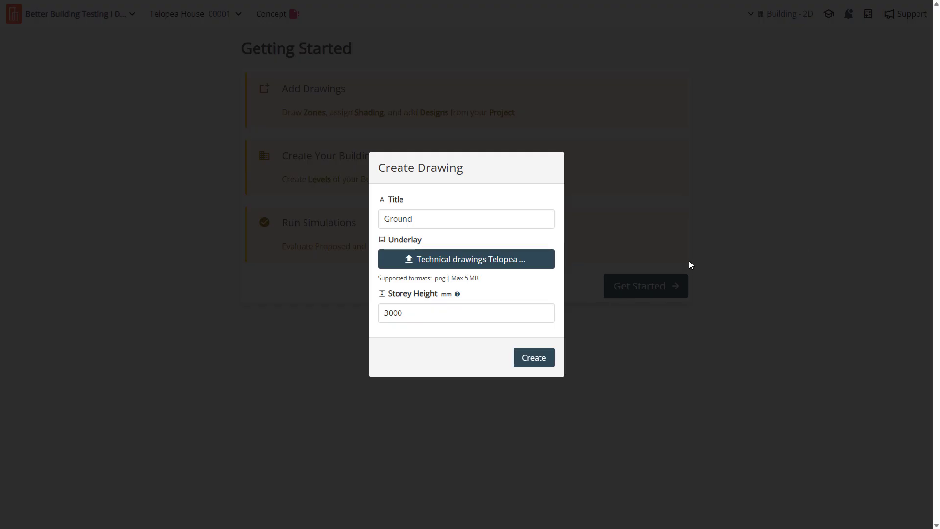
{"action": "left_click", "coordinate": [528, 362]}
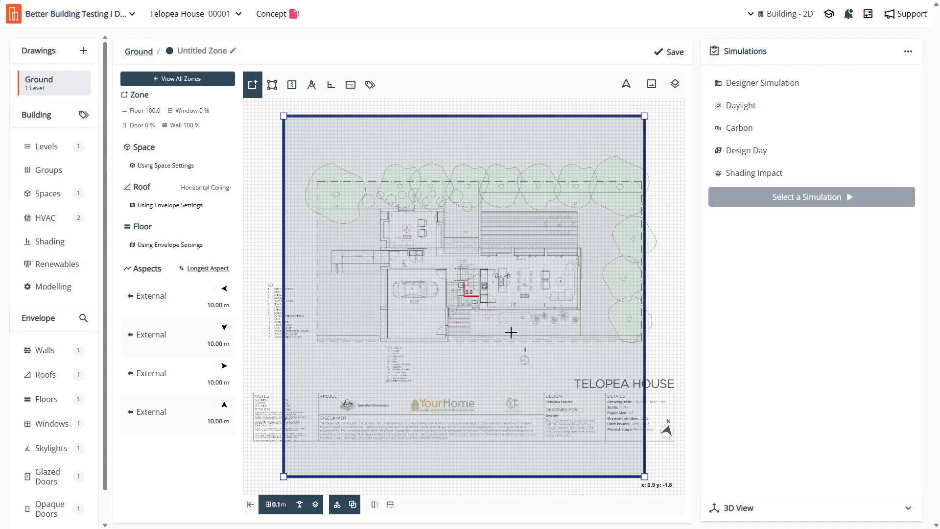
Set the drawing grid to 0.05 m and hide the zone details to enlarge the canvas
{"action": "left_click", "coordinate": [281, 504]}
{"action": "left_click", "coordinate": [276, 465]}
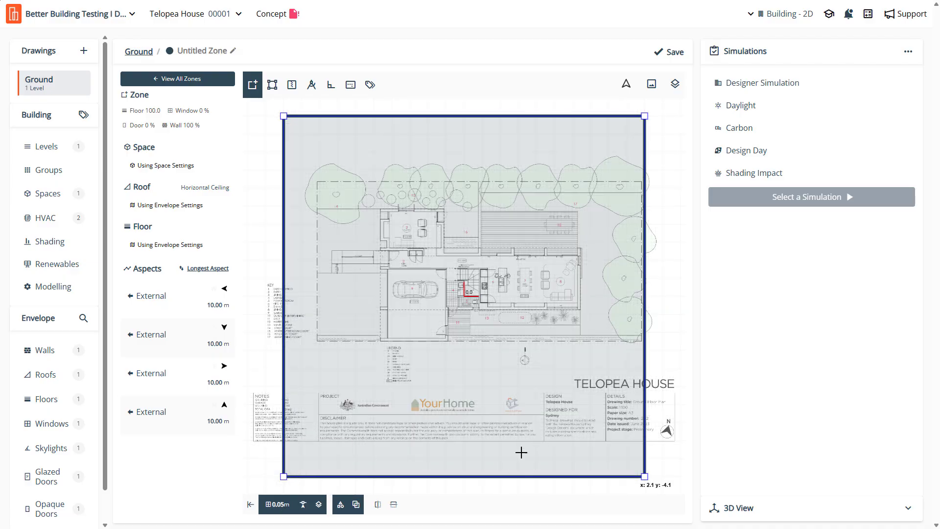
{"action": "left_click", "coordinate": [250, 506]}
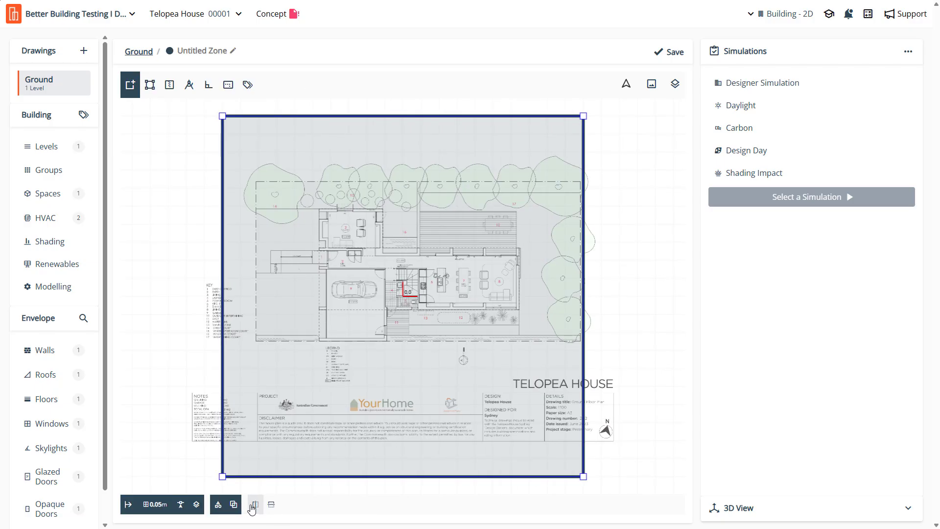
{"action": "scroll", "coordinate": [492, 227], "scroll_direction": "down", "scroll_amount": 1}
{"action": "scroll", "coordinate": [437, 267], "scroll_direction": "up", "scroll_amount": 3}
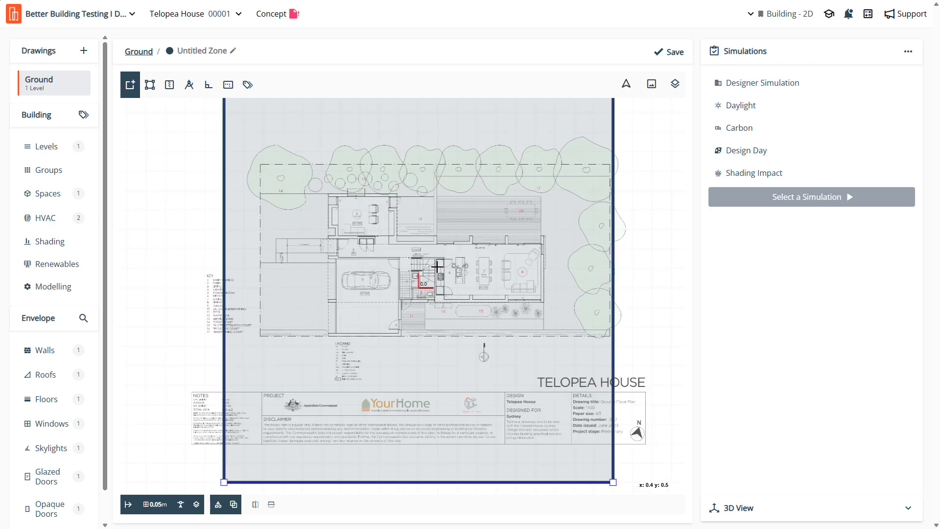
{"action": "scroll", "coordinate": [436, 267], "scroll_direction": "down", "scroll_amount": 2}
{"action": "scroll", "coordinate": [440, 233], "scroll_direction": "up", "scroll_amount": 1}
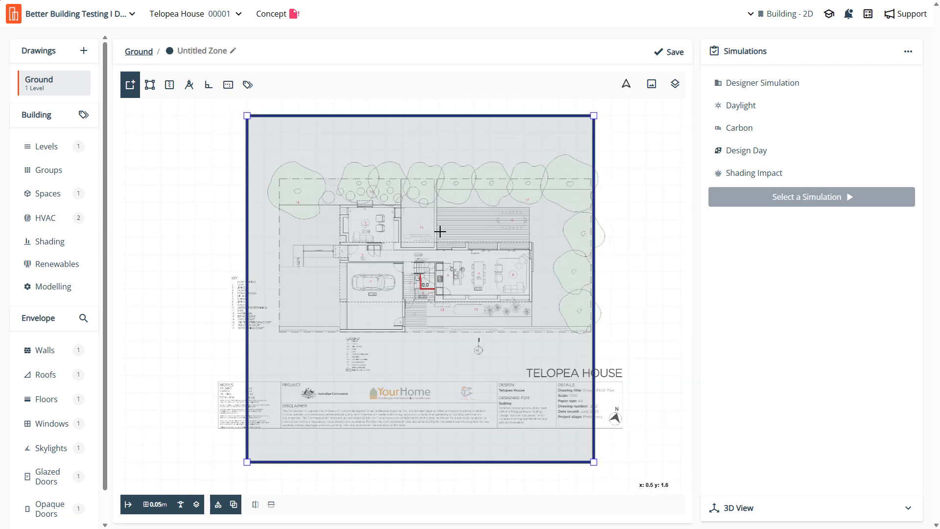
Save the Concept design and delete the default untitled zone from the Ground drawing
{"action": "left_click", "coordinate": [272, 13]}
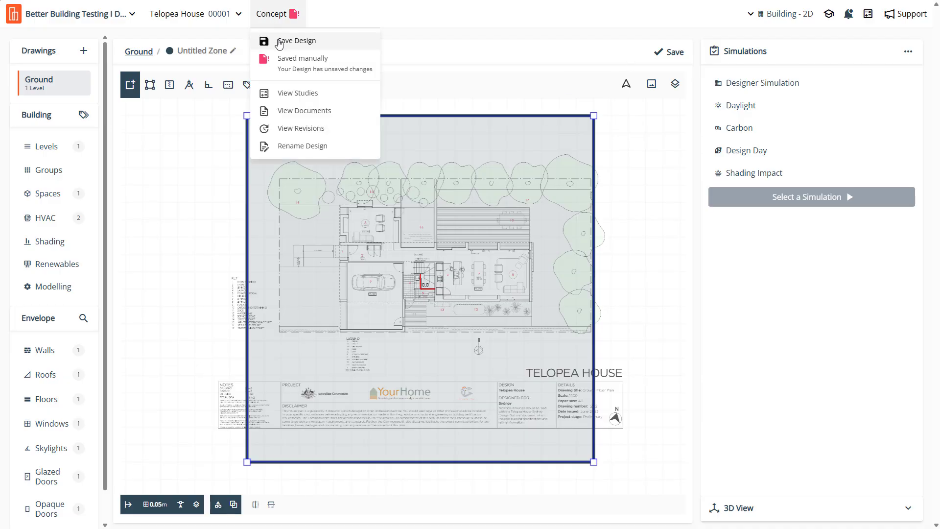
{"action": "left_click", "coordinate": [510, 37]}
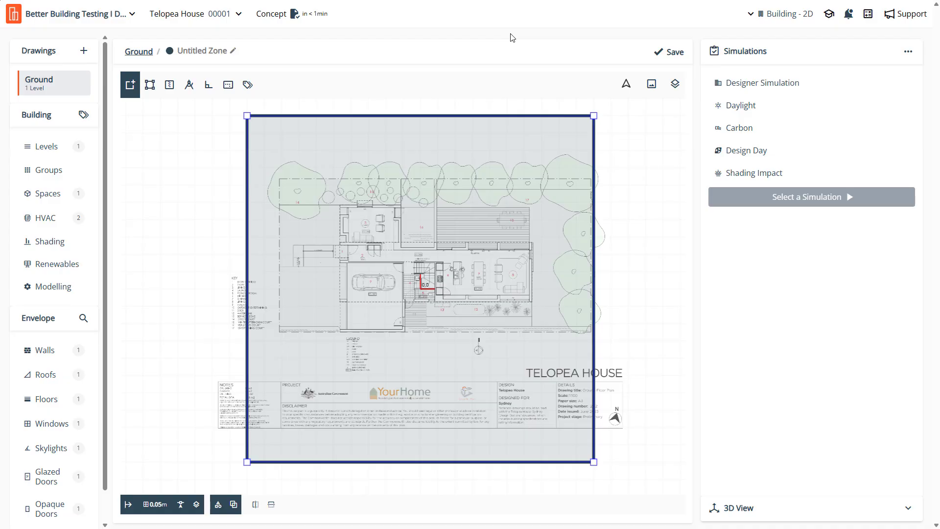
{"action": "left_click", "coordinate": [283, 16]}
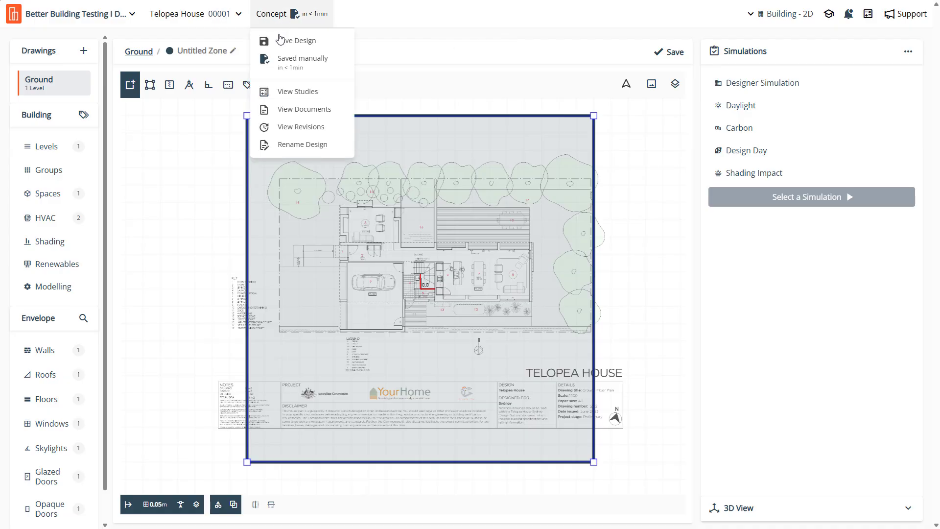
{"action": "left_click", "coordinate": [411, 38]}
{"action": "left_click", "coordinate": [430, 167]}
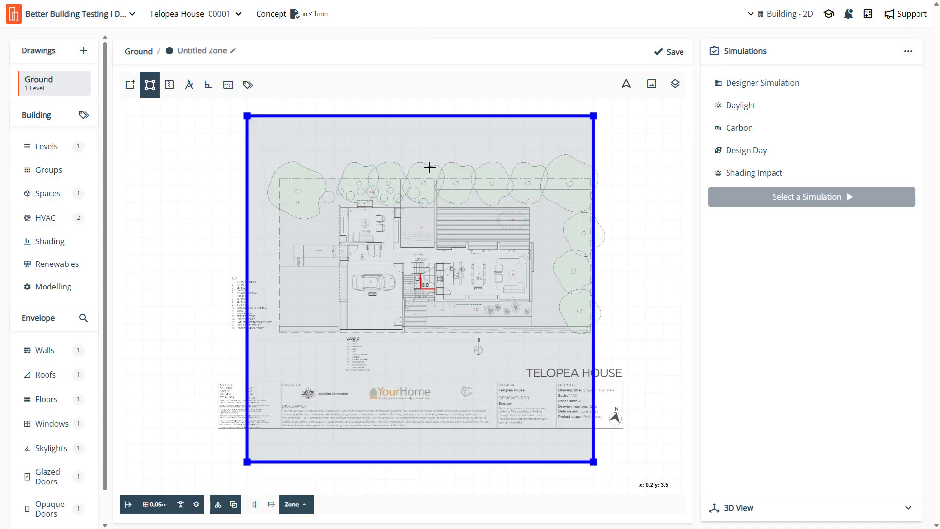
{"action": "key", "text": "Delete"}
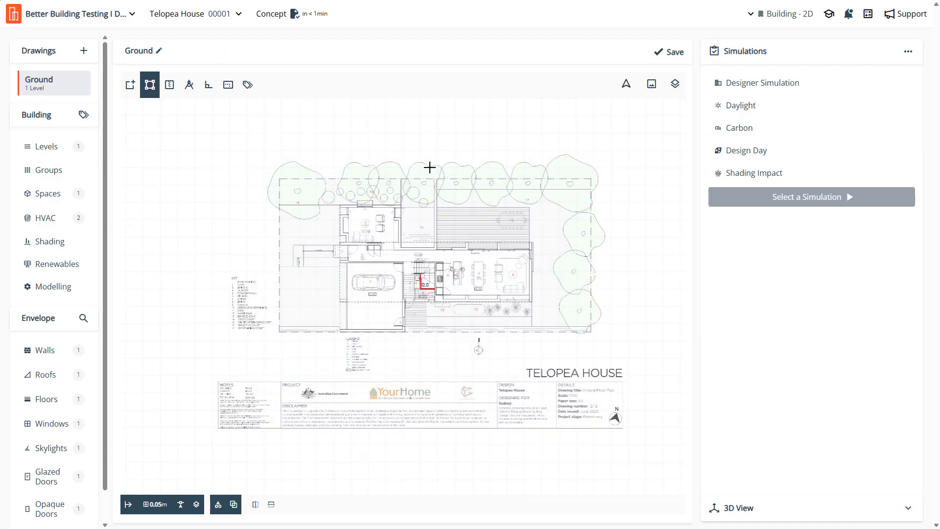
Examine the rooms, walls and windows of the ground floor plan underlay
{"action": "scroll", "coordinate": [465, 225], "scroll_direction": "up", "scroll_amount": 3}
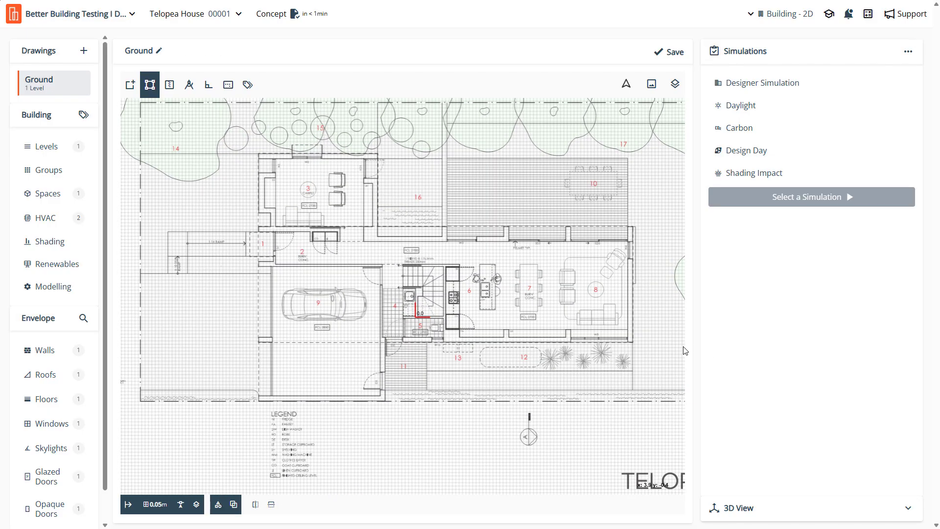
{"action": "scroll", "coordinate": [637, 338], "scroll_direction": "up", "scroll_amount": 2}
{"action": "scroll", "coordinate": [640, 342], "scroll_direction": "down", "scroll_amount": 1}
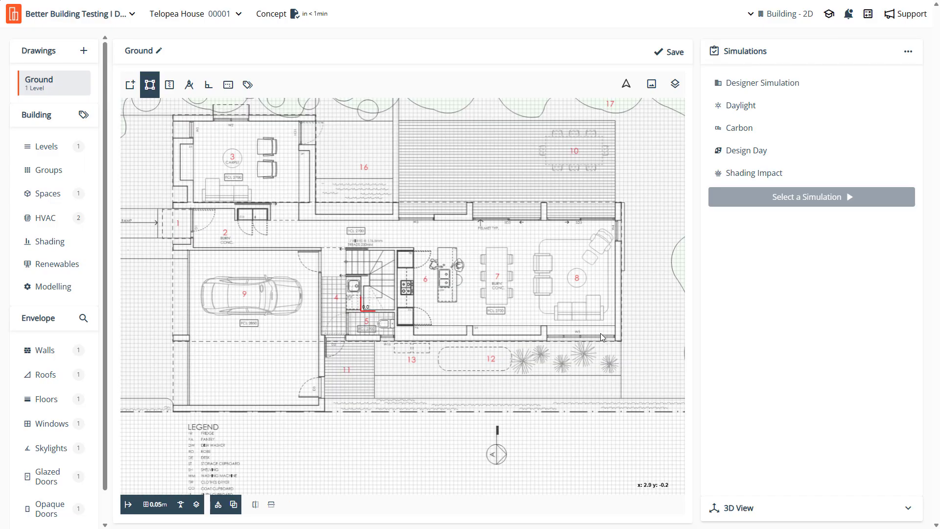
{"action": "scroll", "coordinate": [600, 333], "scroll_direction": "down", "scroll_amount": 2}
{"action": "scroll", "coordinate": [600, 333], "scroll_direction": "up", "scroll_amount": 3}
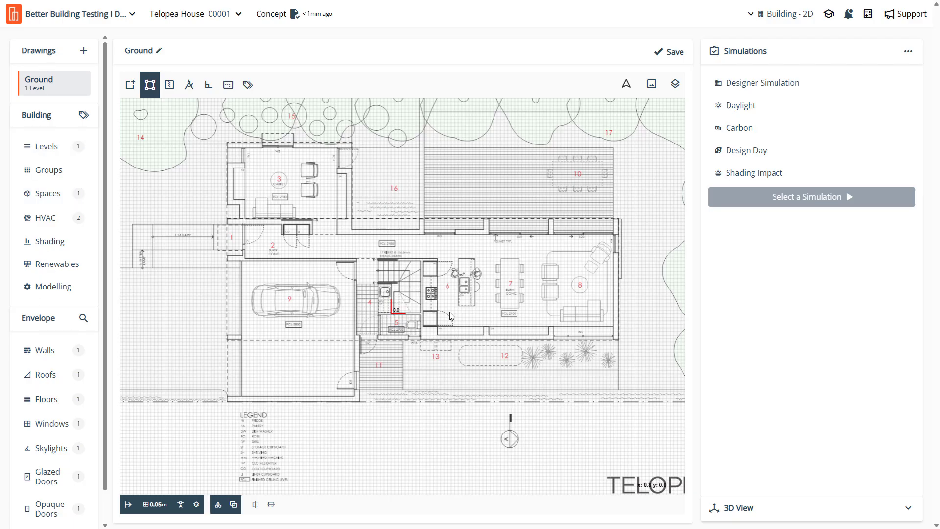
{"action": "scroll", "coordinate": [447, 319], "scroll_direction": "up", "scroll_amount": 3}
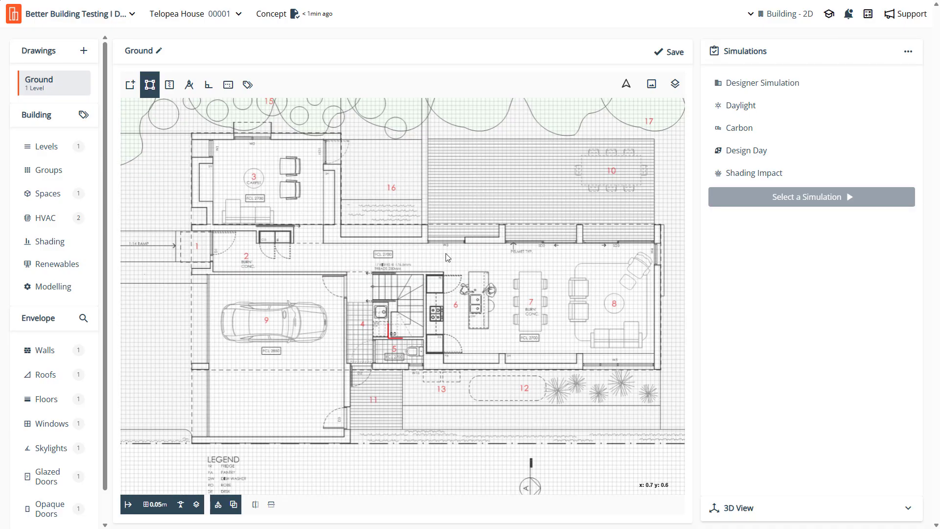
{"action": "scroll", "coordinate": [485, 262], "scroll_direction": "down", "scroll_amount": 2}
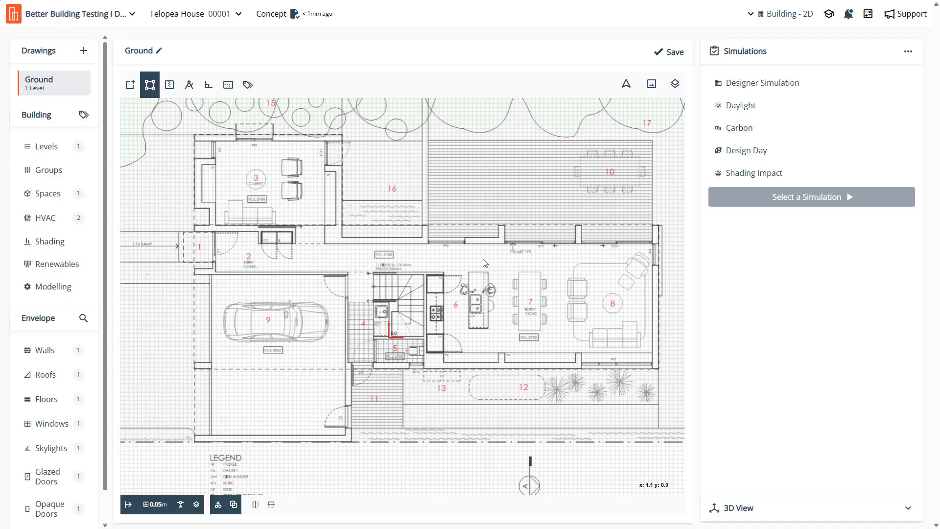
{"action": "scroll", "coordinate": [416, 332], "scroll_direction": "down", "scroll_amount": 2}
{"action": "scroll", "coordinate": [416, 332], "scroll_direction": "up", "scroll_amount": 2}
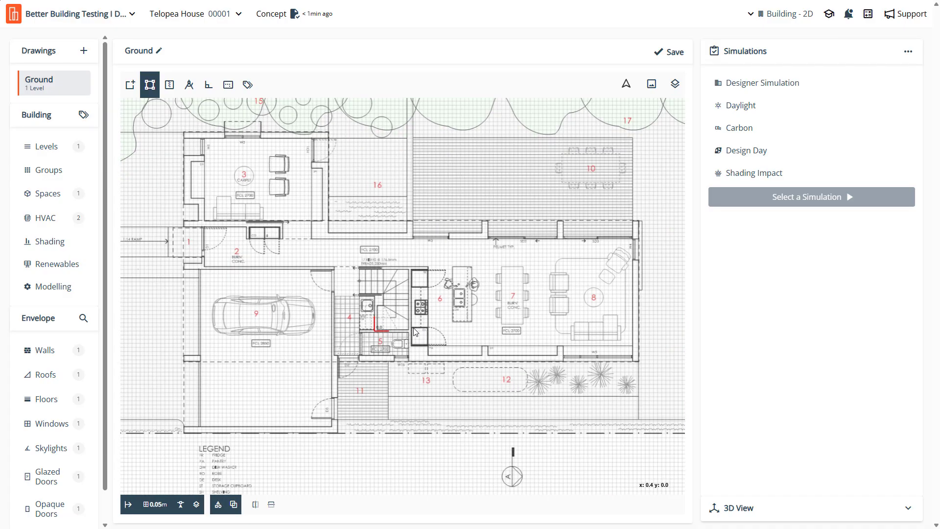
Draw a straight horizontal calibration line across the width of window W3 on the floor plan
{"action": "left_click", "coordinate": [190, 91]}
{"action": "scroll", "coordinate": [413, 234], "scroll_direction": "up", "scroll_amount": 1}
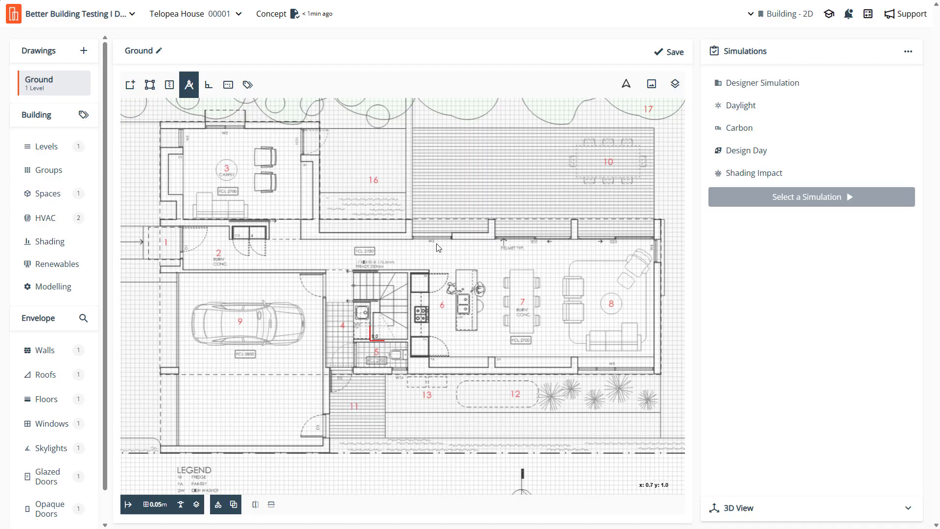
{"action": "left_click", "coordinate": [413, 237]}
{"action": "left_click", "coordinate": [339, 133]}
{"action": "key", "text": "shift"}
{"action": "left_click", "coordinate": [452, 237]}
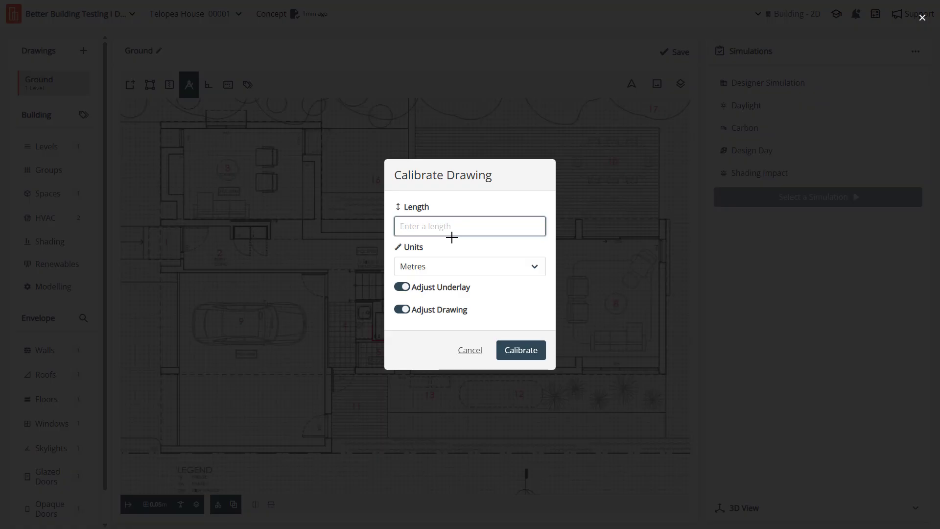
Calibrate the underlay and drawing with a reference length of 1500 millimetres
{"action": "type", "text": "15"}
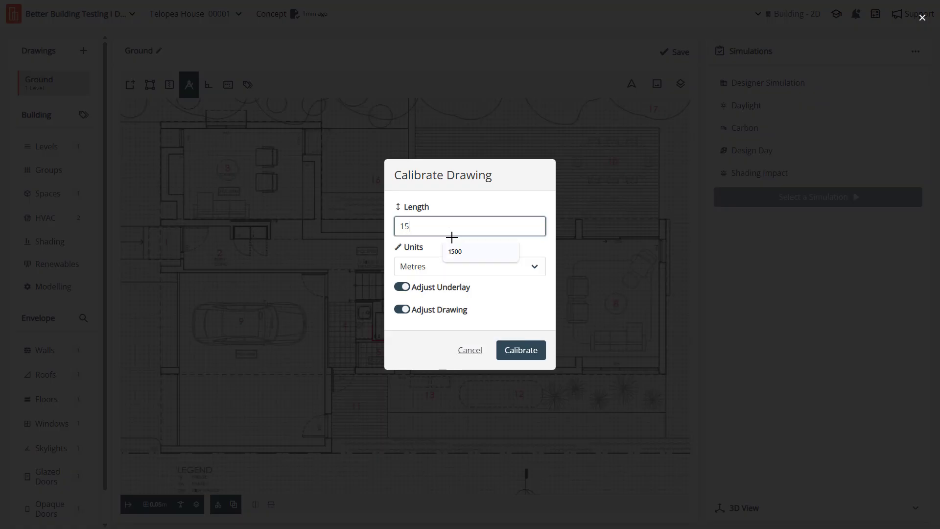
{"action": "type", "text": "00"}
{"action": "left_click", "coordinate": [447, 267]}
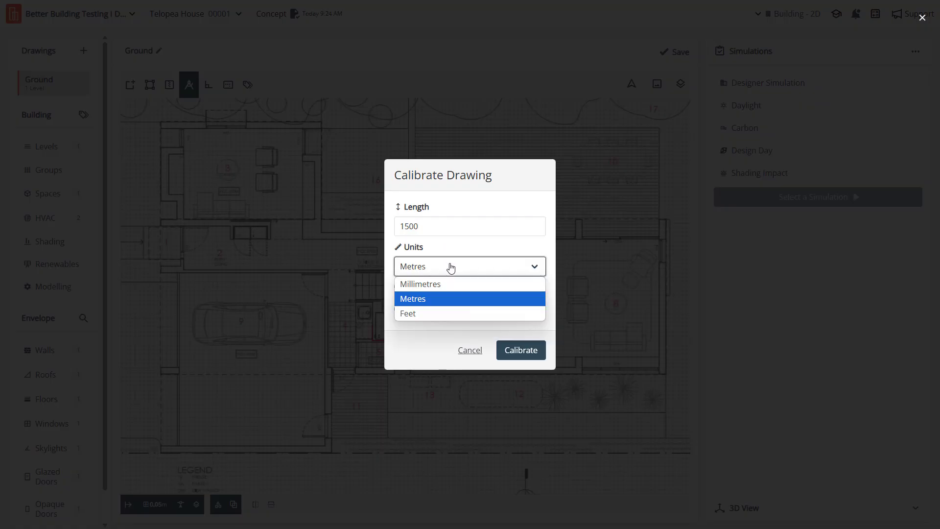
{"action": "left_click", "coordinate": [459, 284]}
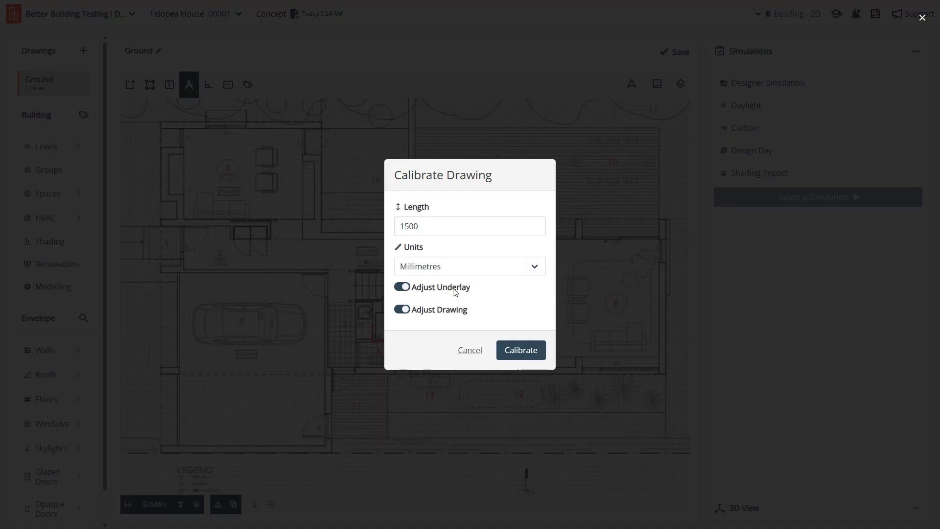
{"action": "left_click", "coordinate": [527, 351]}
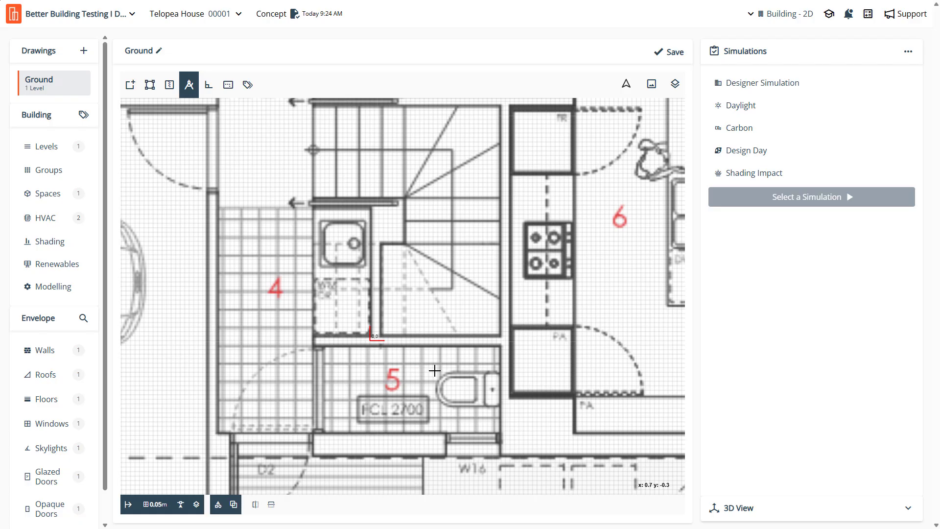
Check the calibrated scale by measuring window W3 with a trial zone edge
{"action": "scroll", "coordinate": [434, 371], "scroll_direction": "down", "scroll_amount": 6}
{"action": "scroll", "coordinate": [484, 288], "scroll_direction": "up", "scroll_amount": 2}
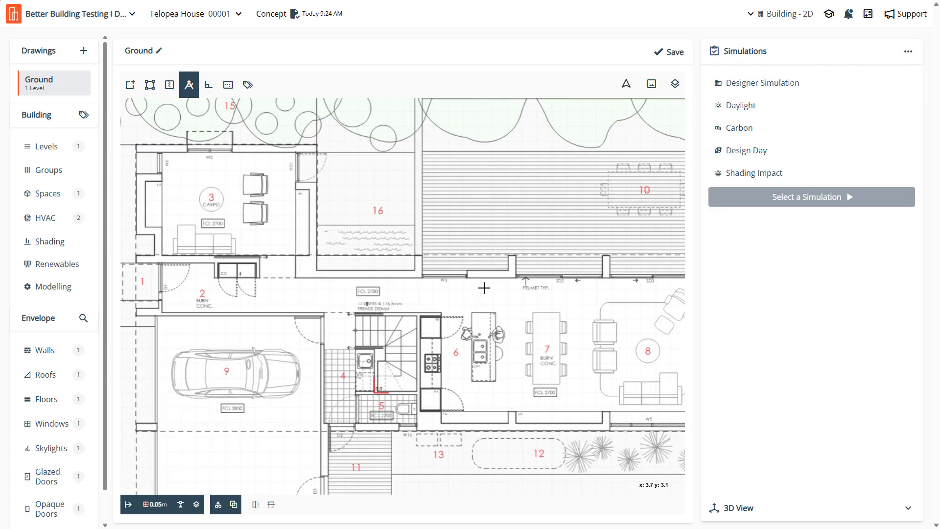
{"action": "scroll", "coordinate": [484, 288], "scroll_direction": "up", "scroll_amount": 4}
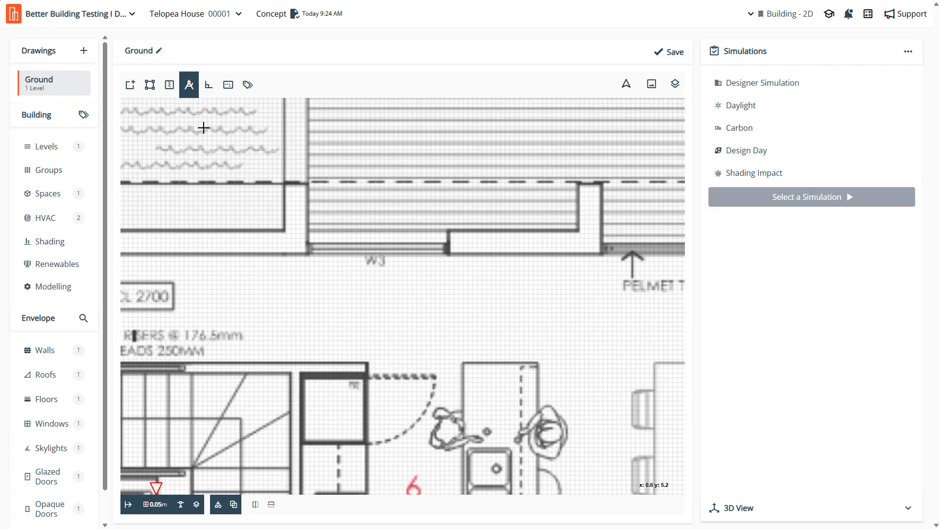
{"action": "left_click", "coordinate": [129, 86]}
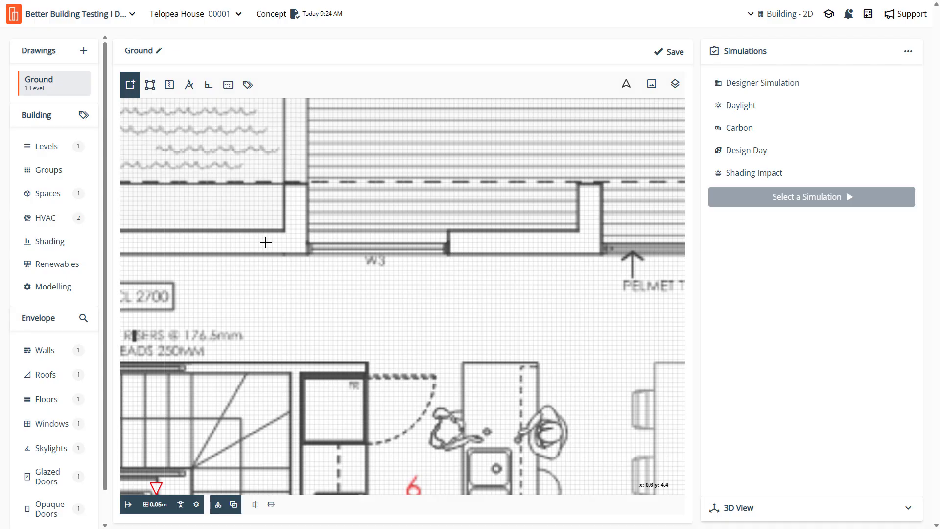
{"action": "left_click", "coordinate": [305, 252]}
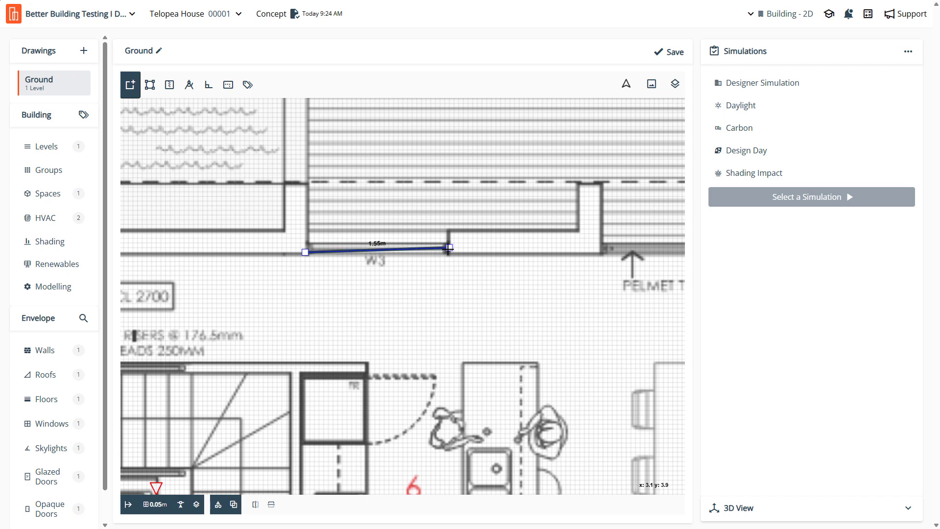
Recalibrate the underlay and drawing across the width of window W3, using a length of 1500 millimetres
{"action": "left_click", "coordinate": [189, 85]}
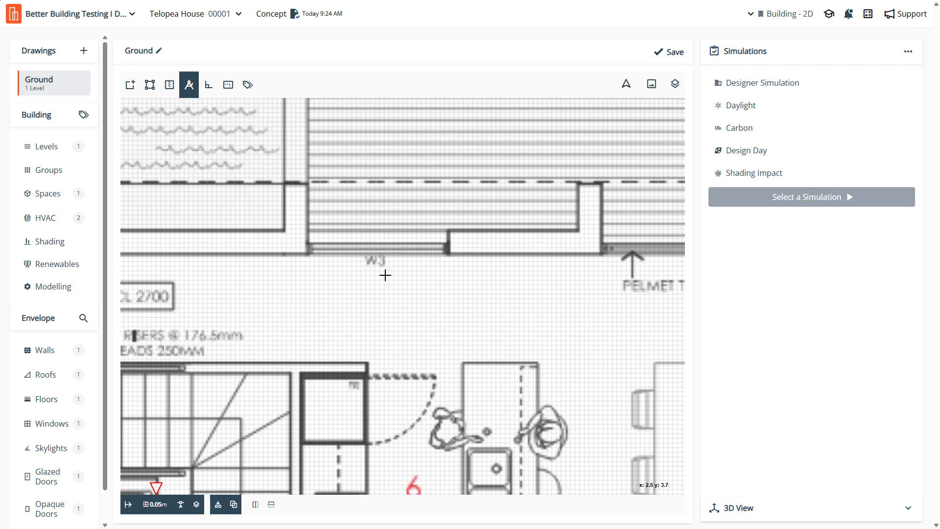
{"action": "left_click", "coordinate": [308, 253]}
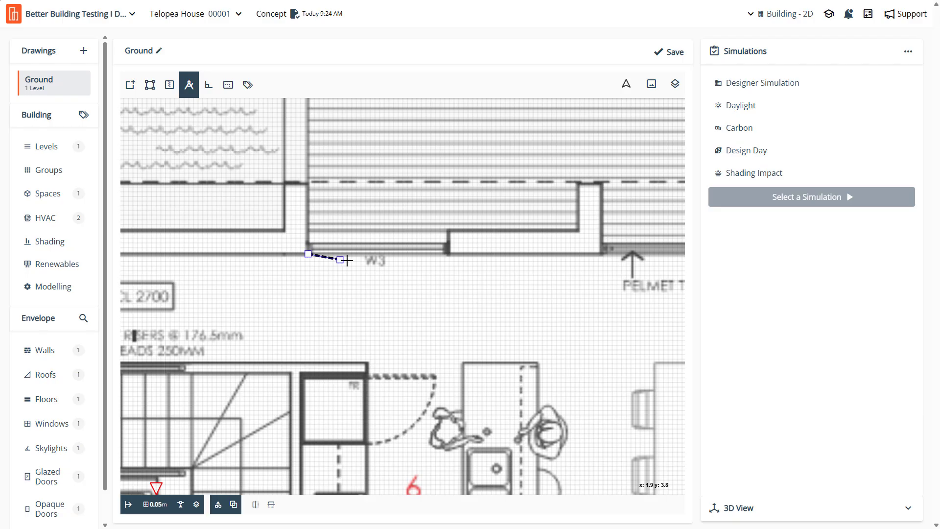
{"action": "left_click", "coordinate": [448, 254]}
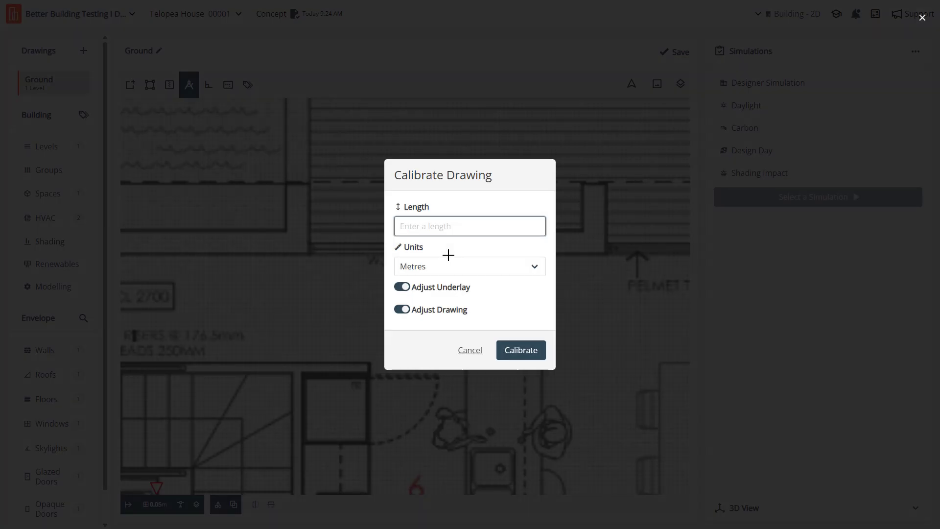
{"action": "type", "text": "150"}
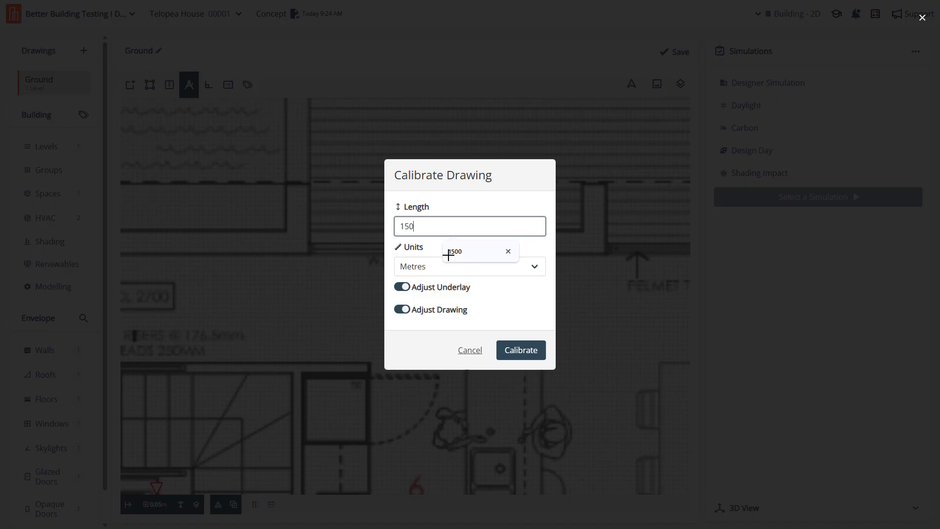
{"action": "type", "text": "0"}
{"action": "left_click", "coordinate": [420, 267]}
{"action": "left_click", "coordinate": [422, 281]}
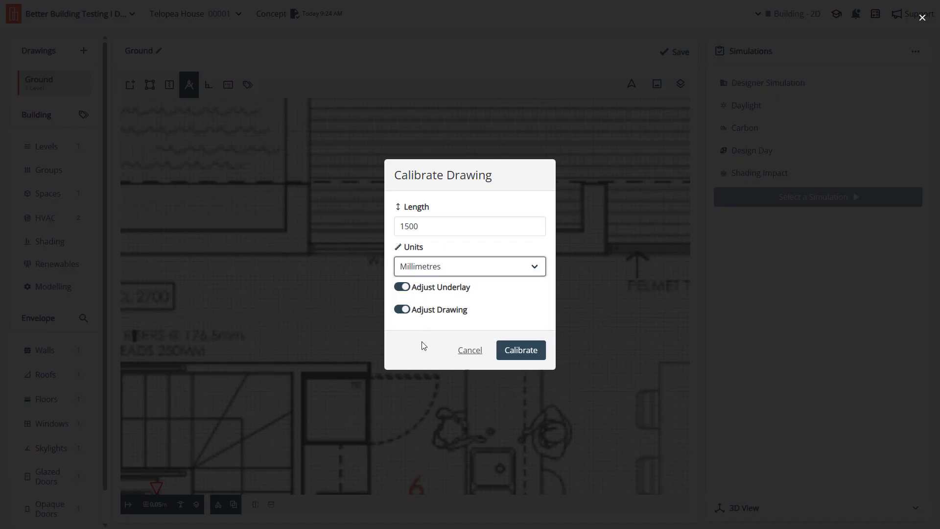
{"action": "left_click", "coordinate": [514, 351]}
Draw a four-sided zone around the garage (room 9), about 5.65 m wide and 6.85 m deep, and name it Garage
{"action": "scroll", "coordinate": [473, 282], "scroll_direction": "down", "scroll_amount": 10}
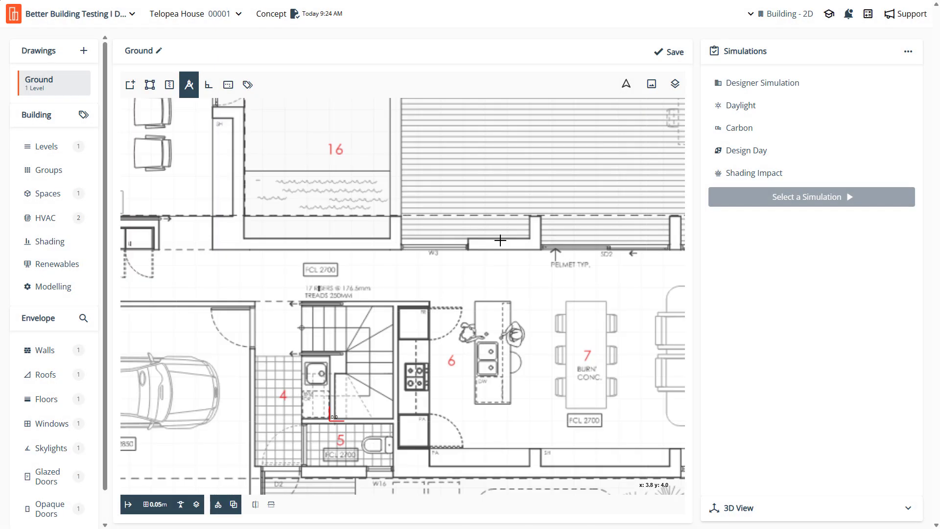
{"action": "scroll", "coordinate": [456, 292], "scroll_direction": "up", "scroll_amount": 4}
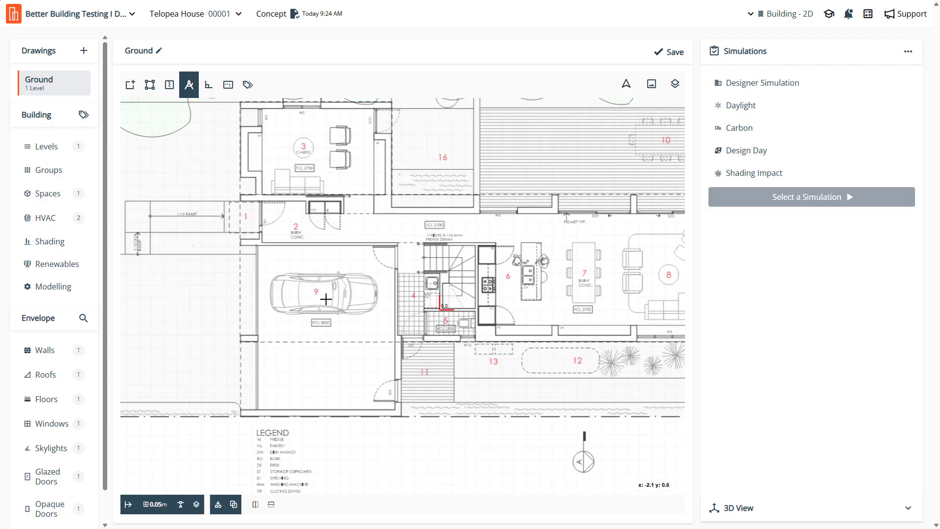
{"action": "scroll", "coordinate": [325, 297], "scroll_direction": "down", "scroll_amount": 3}
{"action": "scroll", "coordinate": [367, 300], "scroll_direction": "up", "scroll_amount": 3}
{"action": "scroll", "coordinate": [491, 356], "scroll_direction": "down", "scroll_amount": 2}
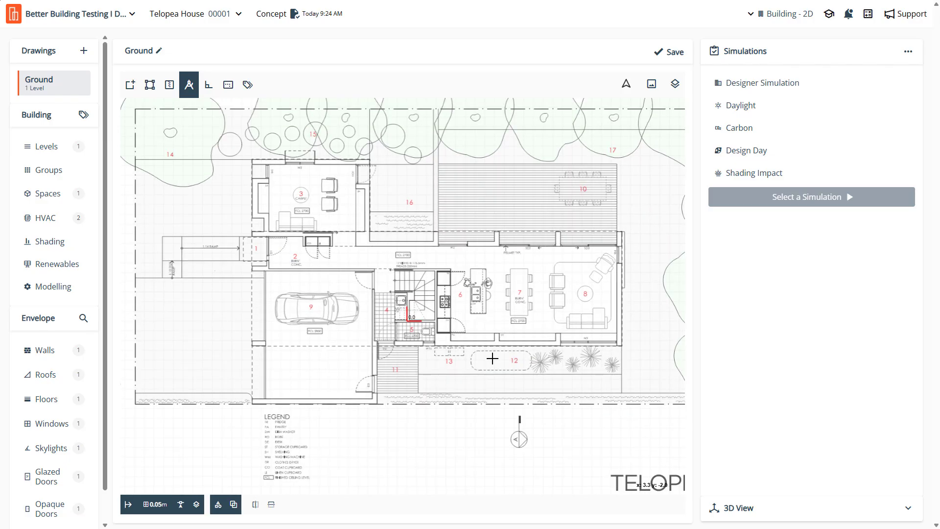
{"action": "scroll", "coordinate": [490, 357], "scroll_direction": "up", "scroll_amount": 2}
{"action": "left_click", "coordinate": [135, 90]}
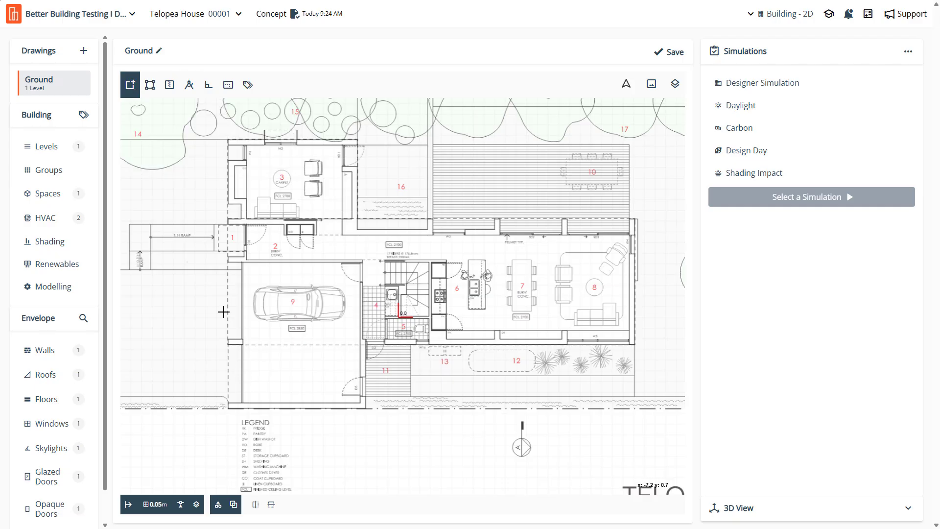
{"action": "scroll", "coordinate": [236, 289], "scroll_direction": "up", "scroll_amount": 4}
{"action": "scroll", "coordinate": [243, 248], "scroll_direction": "up", "scroll_amount": 1}
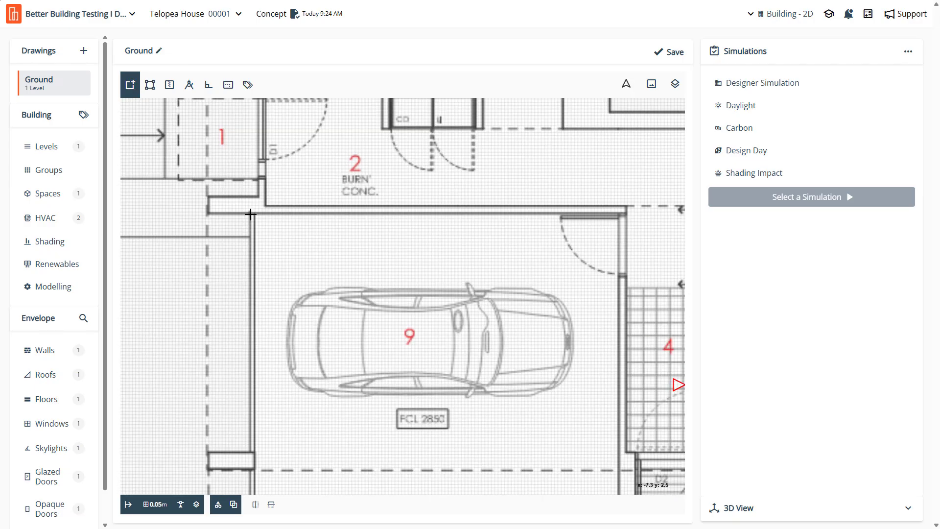
{"action": "left_click", "coordinate": [249, 212]}
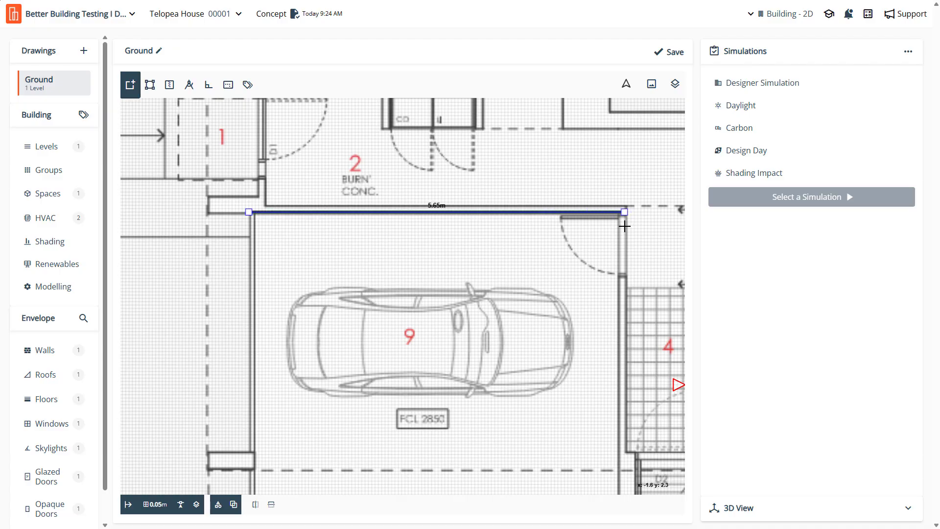
{"action": "left_click", "coordinate": [624, 212]}
{"action": "scroll", "coordinate": [612, 235], "scroll_direction": "down", "scroll_amount": 4}
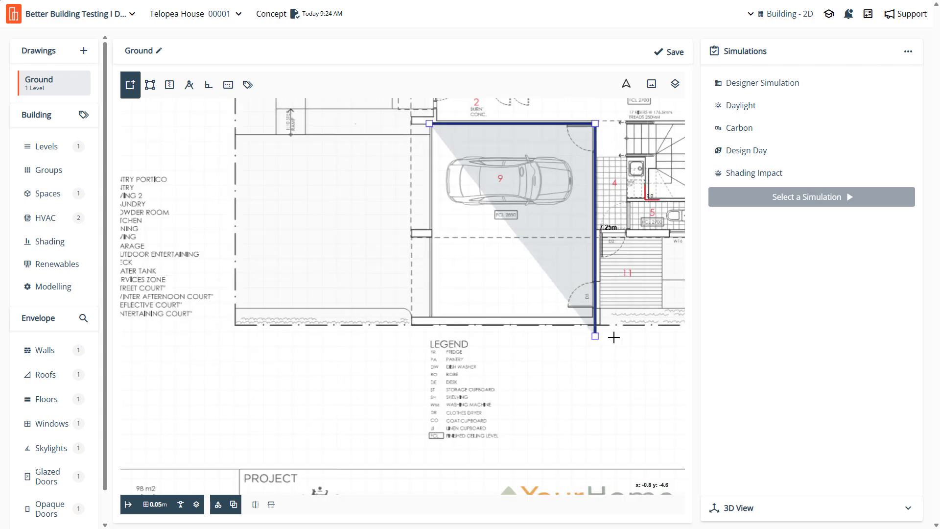
{"action": "scroll", "coordinate": [613, 337], "scroll_direction": "up", "scroll_amount": 2}
{"action": "left_click", "coordinate": [595, 324]}
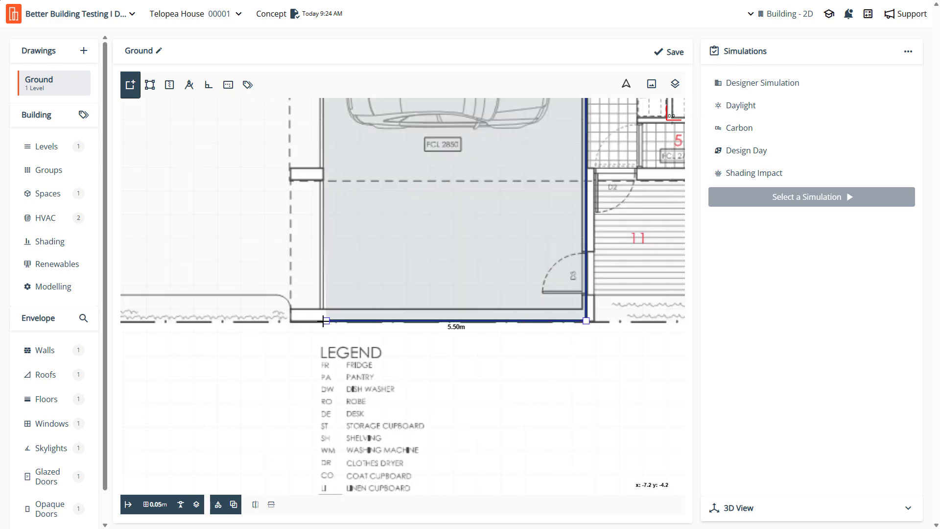
{"action": "left_click", "coordinate": [319, 321]}
{"action": "scroll", "coordinate": [526, 406], "scroll_direction": "down", "scroll_amount": 3}
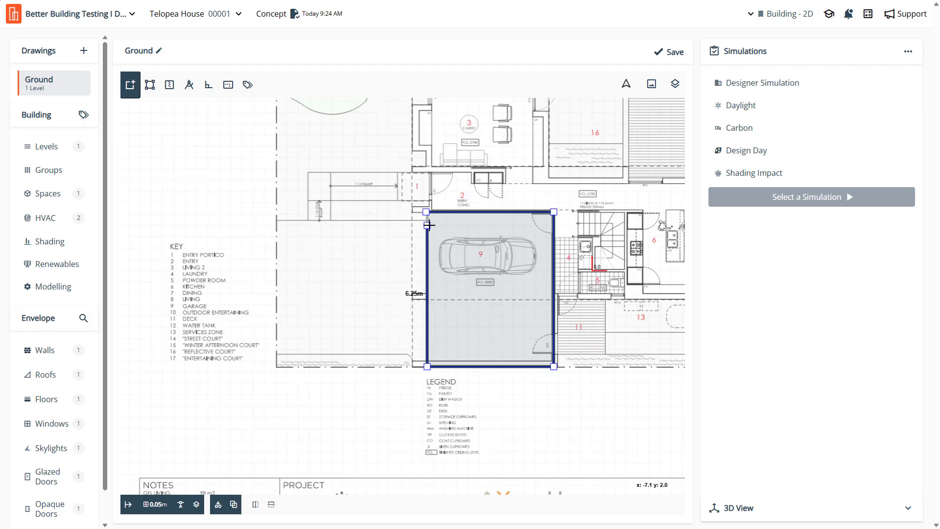
{"action": "scroll", "coordinate": [429, 225], "scroll_direction": "up", "scroll_amount": 2}
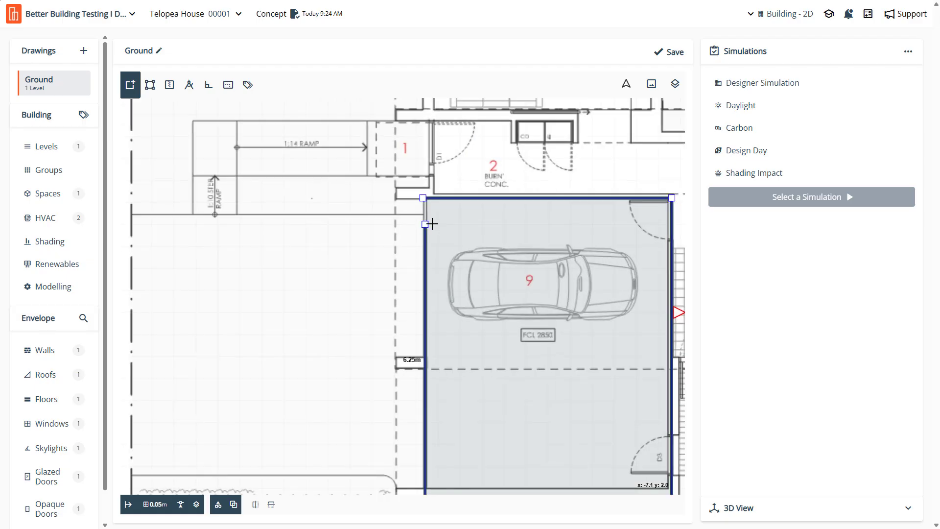
{"action": "left_click", "coordinate": [432, 223]}
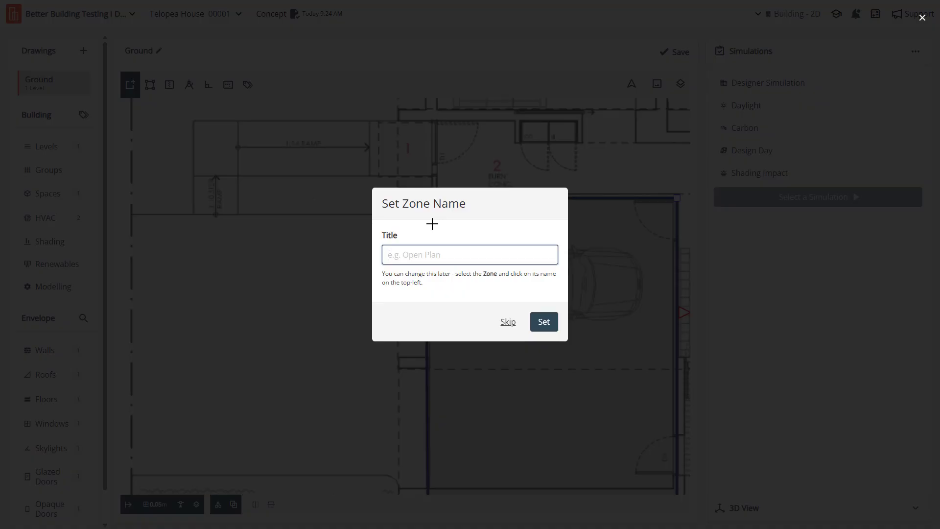
{"action": "type", "text": "Garage"}
{"action": "left_click", "coordinate": [544, 322]}
Adjust the lower-left corner of the Garage zone so its edges run straight along the garage walls
{"action": "scroll", "coordinate": [478, 421], "scroll_direction": "down", "scroll_amount": 2}
{"action": "scroll", "coordinate": [447, 435], "scroll_direction": "up", "scroll_amount": 5}
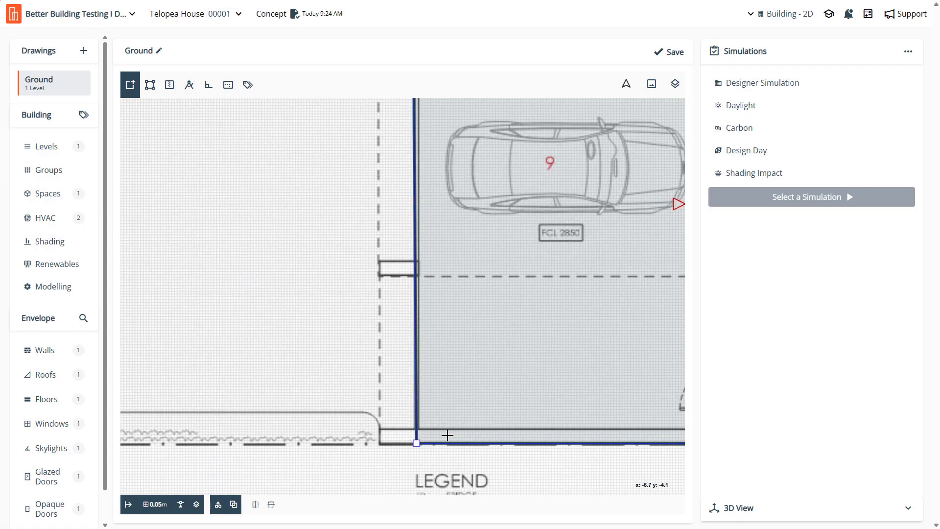
{"action": "left_click", "coordinate": [431, 437]}
{"action": "mouse_move", "coordinate": [417, 443]}
{"action": "left_mouse_down"}
{"action": "mouse_move", "coordinate": [426, 443]}
{"action": "mouse_move", "coordinate": [413, 442]}
{"action": "left_mouse_up"}
{"action": "scroll", "coordinate": [413, 442], "scroll_direction": "down", "scroll_amount": 3}
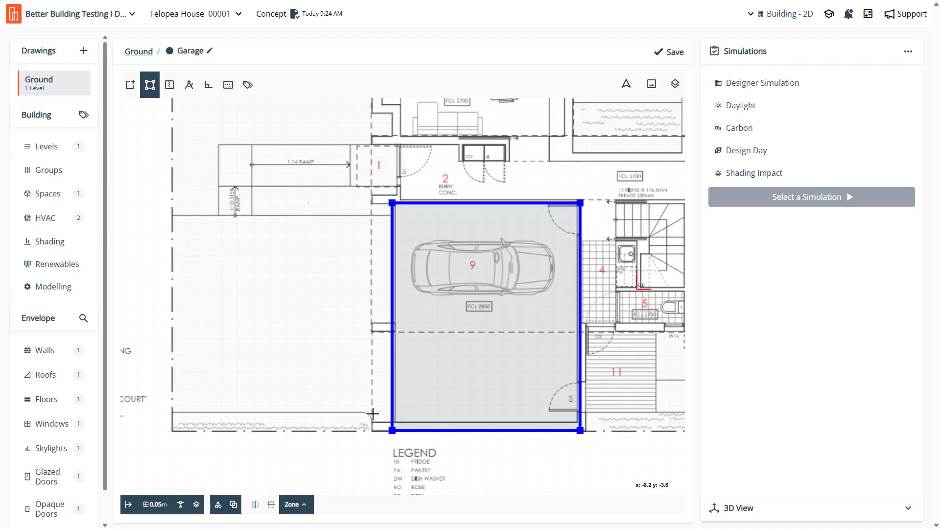
{"action": "scroll", "coordinate": [401, 436], "scroll_direction": "up", "scroll_amount": 1}
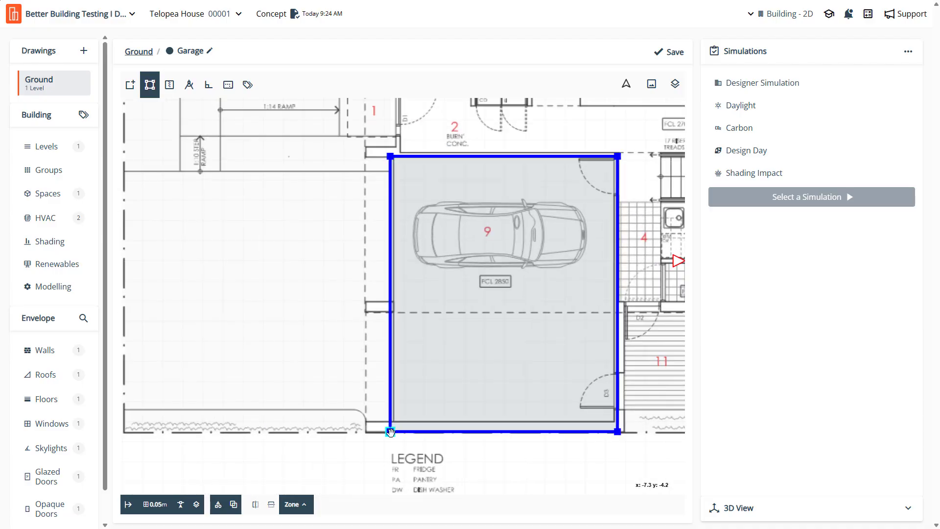
{"action": "mouse_move", "coordinate": [390, 430]}
{"action": "left_mouse_down"}
{"action": "mouse_move", "coordinate": [409, 406]}
{"action": "mouse_move", "coordinate": [477, 370]}
{"action": "mouse_move", "coordinate": [407, 394]}
{"action": "mouse_move", "coordinate": [371, 430]}
{"action": "mouse_move", "coordinate": [322, 312]}
{"action": "mouse_move", "coordinate": [331, 427]}
{"action": "mouse_move", "coordinate": [365, 440]}
{"action": "mouse_move", "coordinate": [390, 432]}
{"action": "left_mouse_up"}
Save the design and check the save status of the Concept design
{"action": "scroll", "coordinate": [307, 435], "scroll_direction": "down", "scroll_amount": 2}
{"action": "scroll", "coordinate": [503, 372], "scroll_direction": "up", "scroll_amount": 4}
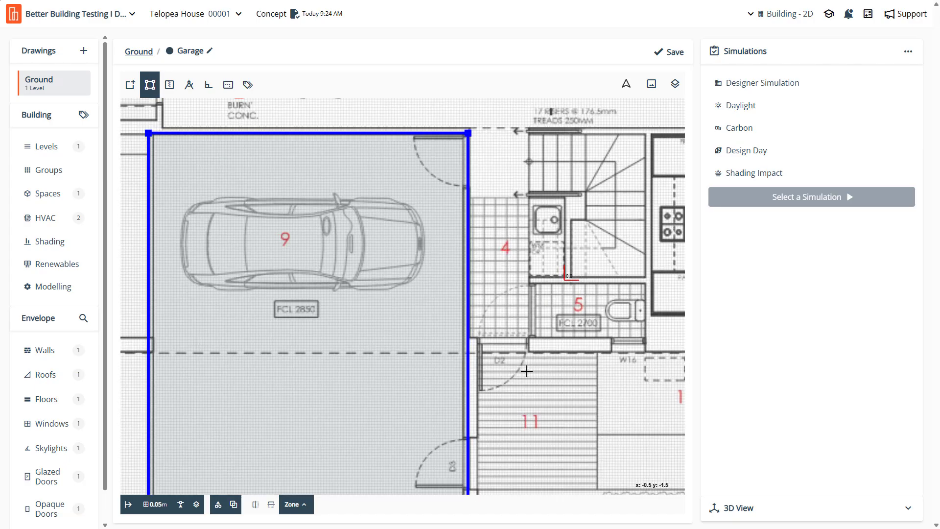
{"action": "scroll", "coordinate": [377, 314], "scroll_direction": "down", "scroll_amount": 3}
{"action": "scroll", "coordinate": [434, 315], "scroll_direction": "up", "scroll_amount": 2}
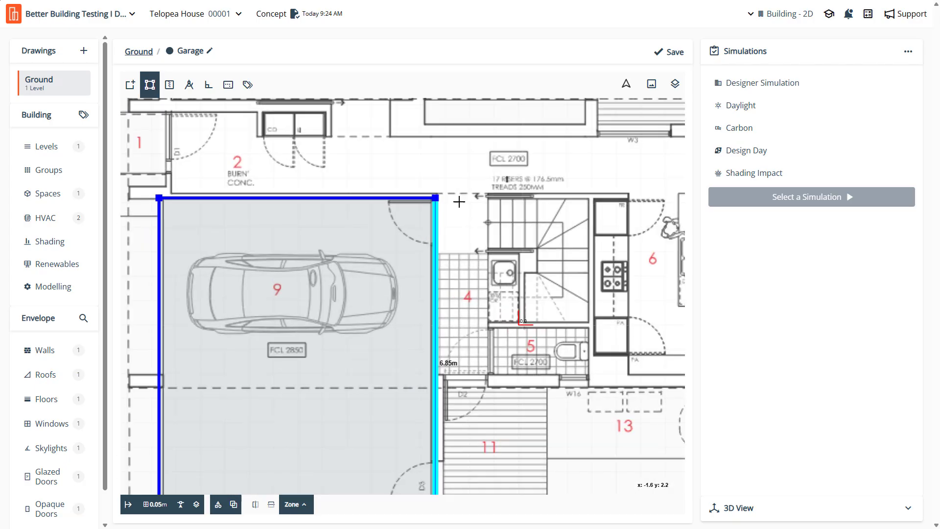
{"action": "left_click", "coordinate": [673, 53]}
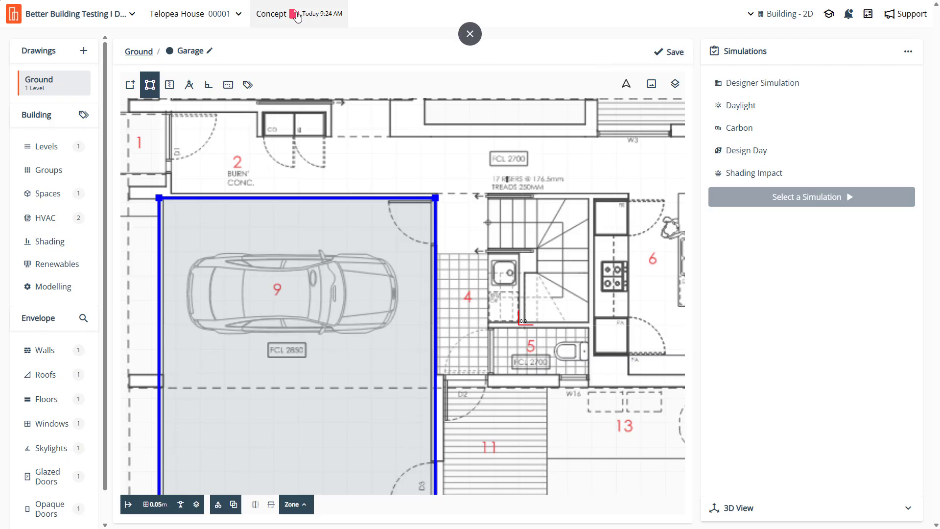
{"action": "left_click", "coordinate": [272, 13]}
{"action": "scroll", "coordinate": [388, 237], "scroll_direction": "down", "scroll_amount": 5}
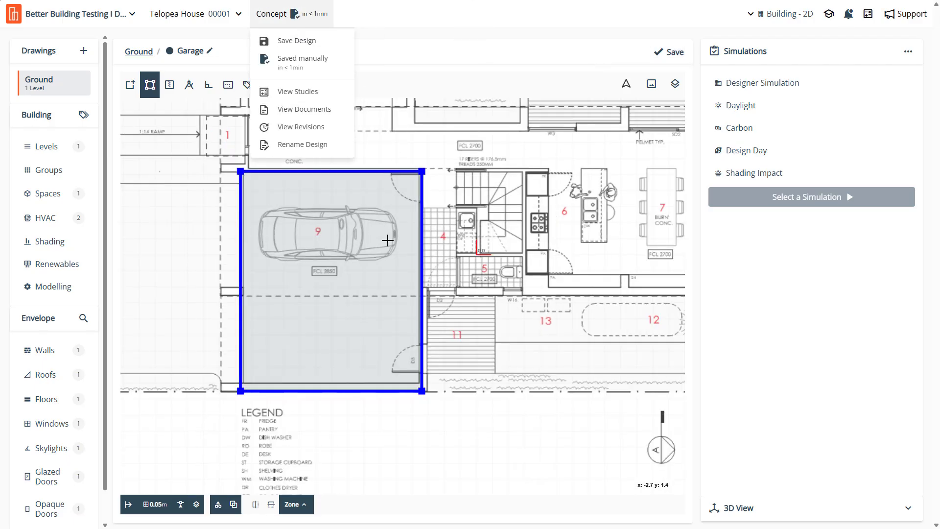
{"action": "scroll", "coordinate": [276, 344], "scroll_direction": "down", "scroll_amount": 4}
{"action": "scroll", "coordinate": [337, 262], "scroll_direction": "up", "scroll_amount": 5}
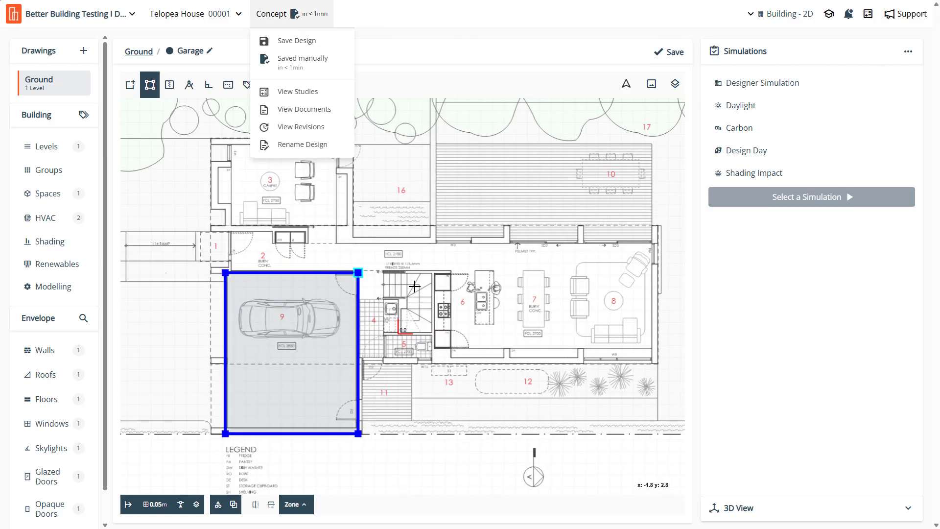
{"action": "scroll", "coordinate": [415, 289], "scroll_direction": "down", "scroll_amount": 4}
{"action": "scroll", "coordinate": [363, 267], "scroll_direction": "up", "scroll_amount": 3}
{"action": "left_click", "coordinate": [442, 37]}
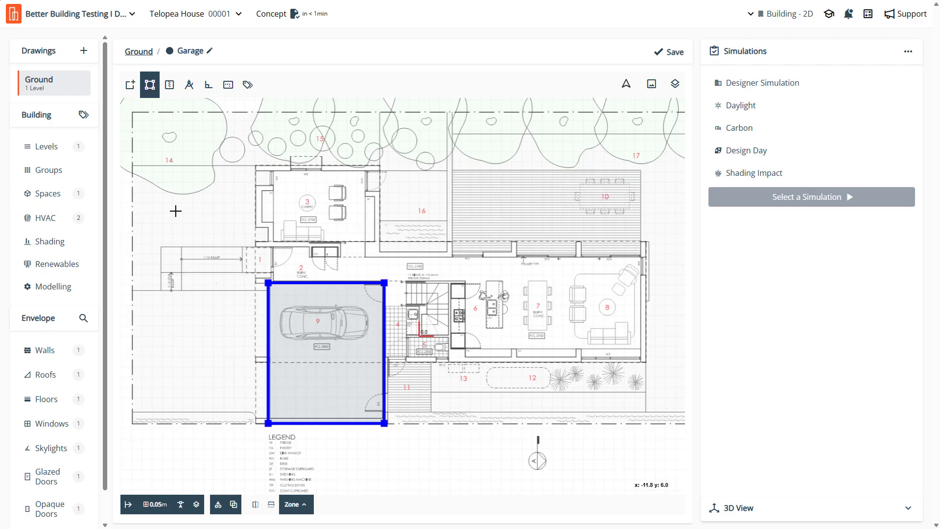
Create a drawing titled 1st Floor with the Telopea technical drawing of the upper floor as its underlay
{"action": "scroll", "coordinate": [175, 211], "scroll_direction": "down", "scroll_amount": 2}
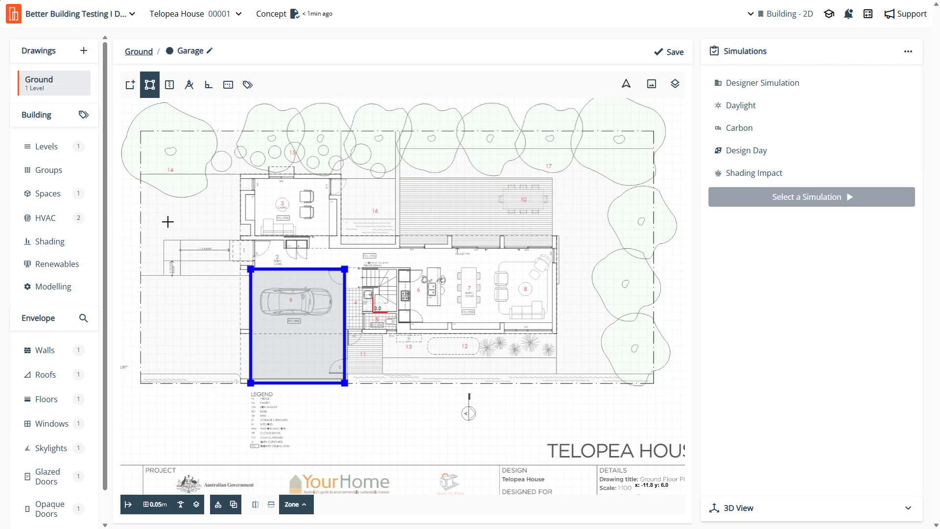
{"action": "scroll", "coordinate": [176, 202], "scroll_direction": "up", "scroll_amount": 1}
{"action": "scroll", "coordinate": [176, 202], "scroll_direction": "up", "scroll_amount": 1}
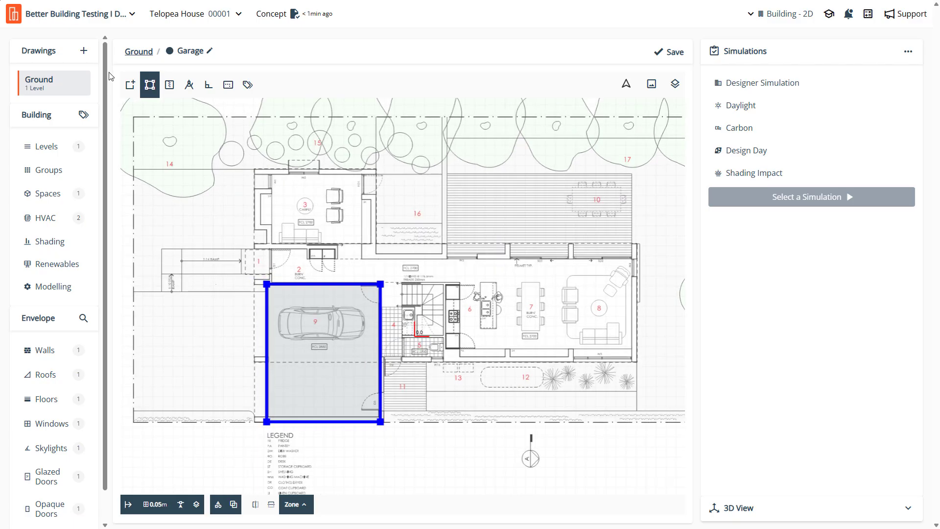
{"action": "left_click", "coordinate": [84, 52]}
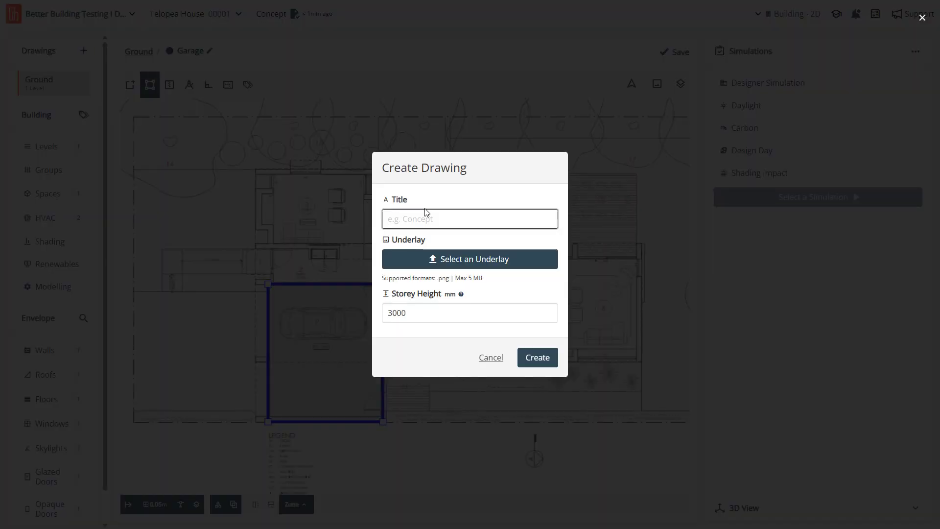
{"action": "type", "text": "1st F"}
{"action": "key", "text": "BackSpace"}
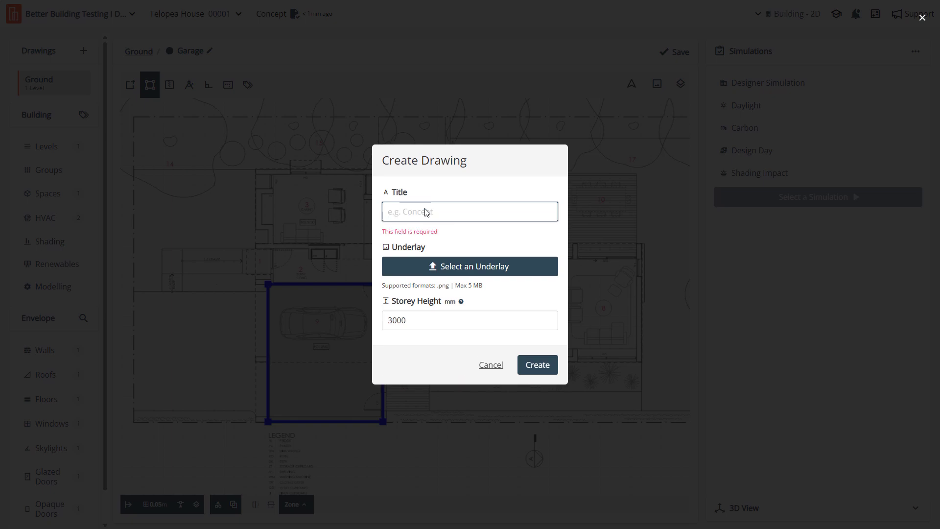
{"action": "type", "text": "1st Fl"}
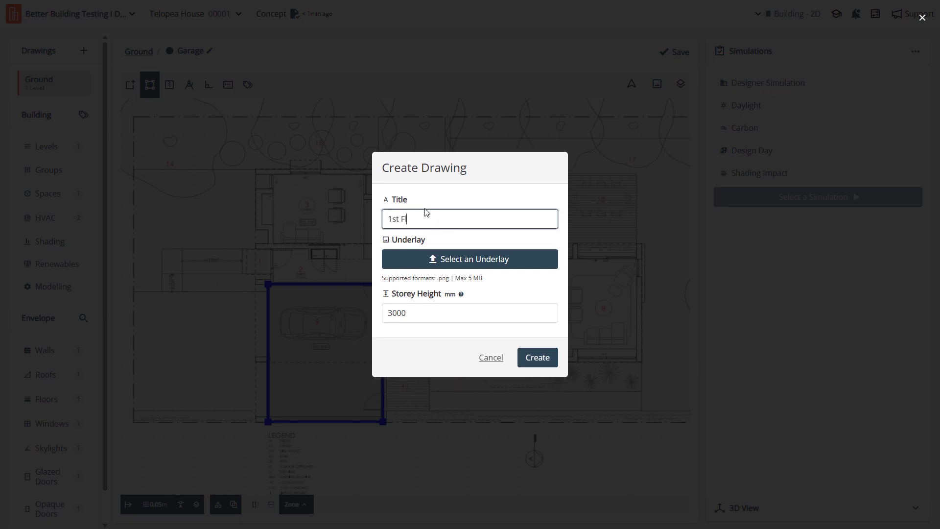
{"action": "type", "text": "oor"}
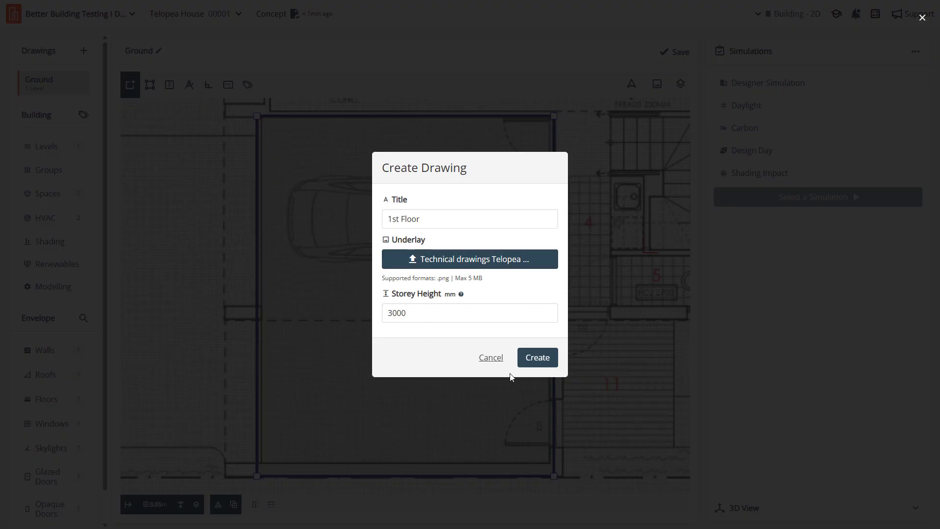
{"action": "left_click", "coordinate": [537, 358]}
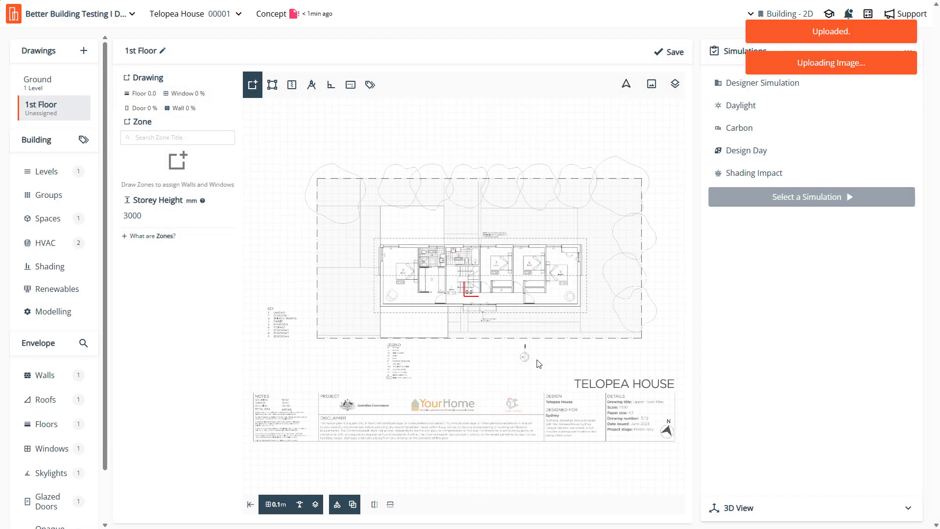
Match the 1st Floor underlay's scale and position to the Ground drawing's underlay
{"action": "left_click", "coordinate": [651, 85]}
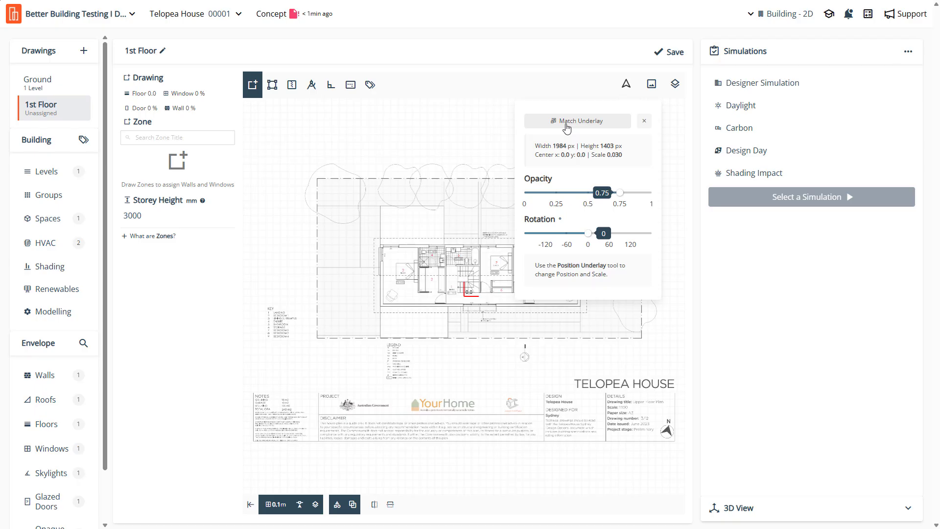
{"action": "left_click", "coordinate": [567, 122]}
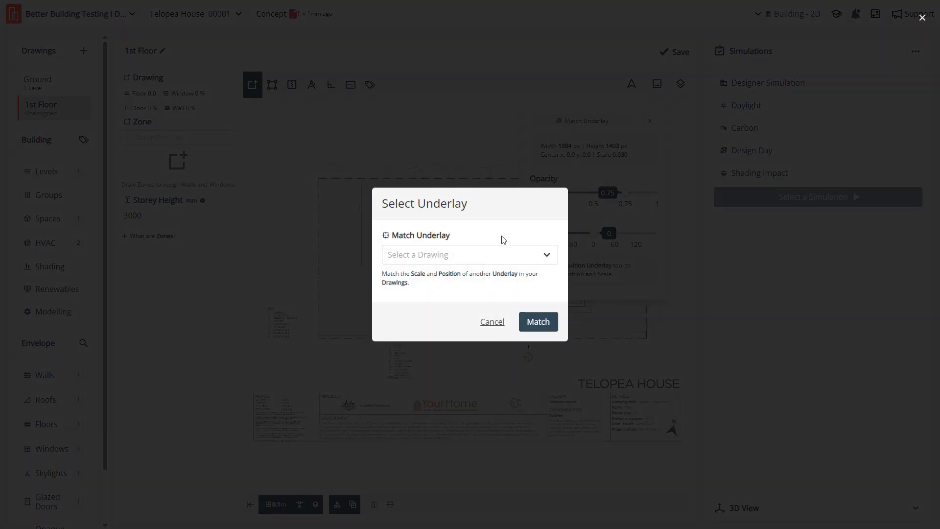
{"action": "left_click", "coordinate": [495, 254]}
{"action": "left_click", "coordinate": [419, 273]}
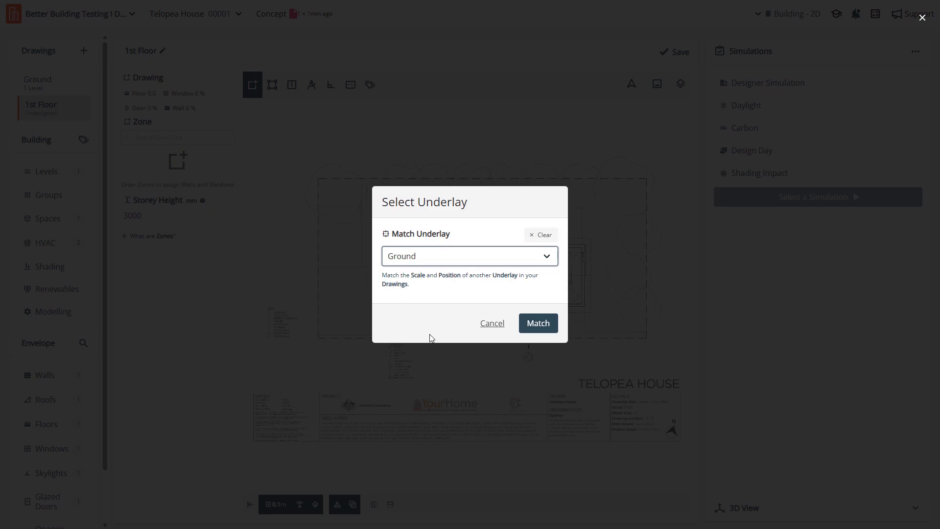
{"action": "left_click", "coordinate": [538, 323]}
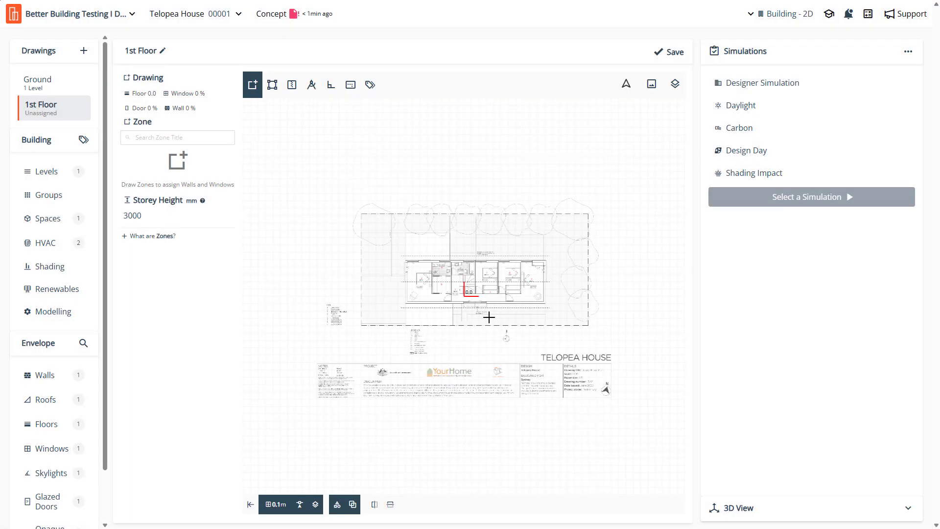
Collapse the drawing and zone details to widen the canvas, and look over the 1st Floor plan
{"action": "scroll", "coordinate": [489, 317], "scroll_direction": "up", "scroll_amount": 5}
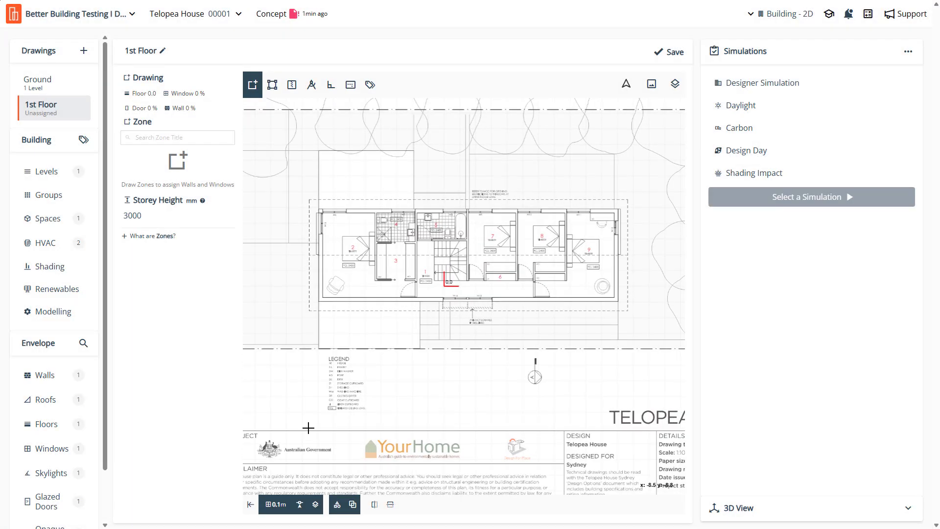
{"action": "left_click", "coordinate": [251, 504]}
{"action": "scroll", "coordinate": [422, 271], "scroll_direction": "up", "scroll_amount": 3}
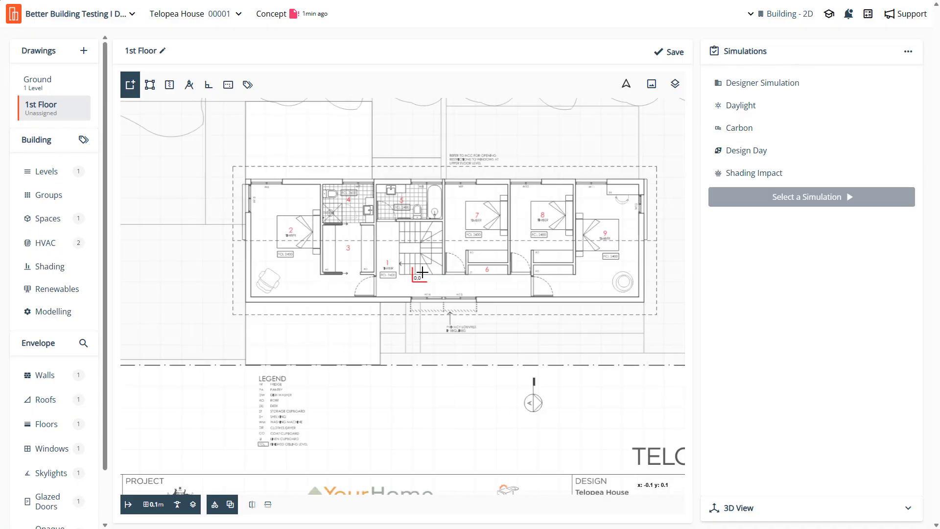
{"action": "scroll", "coordinate": [646, 203], "scroll_direction": "up", "scroll_amount": 1}
{"action": "scroll", "coordinate": [390, 246], "scroll_direction": "down", "scroll_amount": 2}
{"action": "scroll", "coordinate": [467, 283], "scroll_direction": "down", "scroll_amount": 3}
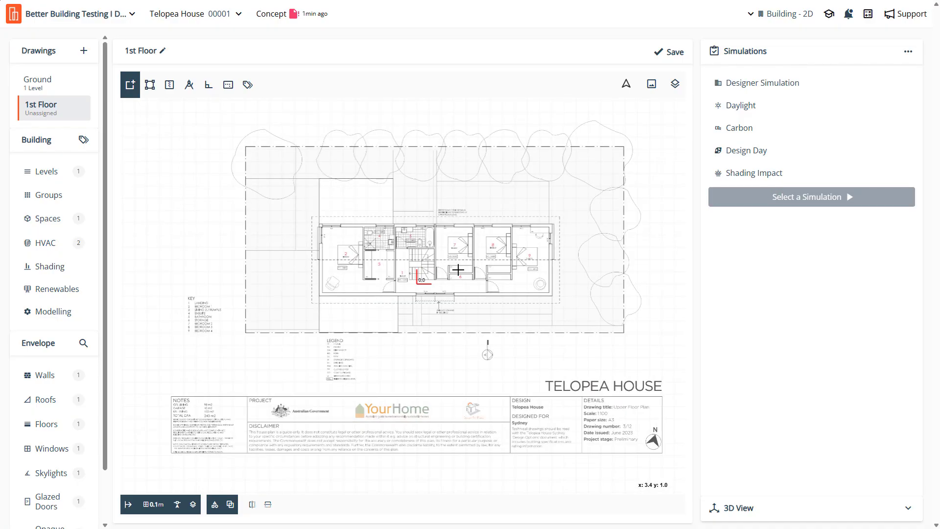
{"action": "scroll", "coordinate": [460, 270], "scroll_direction": "up", "scroll_amount": 2}
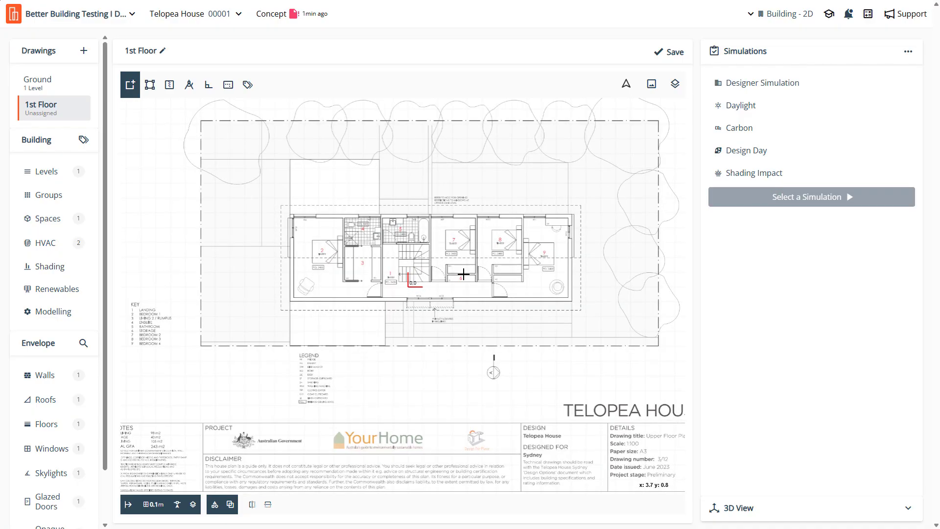
Toggle the Ground drawing's geometry over the 1st Floor plan, leaving it hidden
{"action": "left_click", "coordinate": [675, 87]}
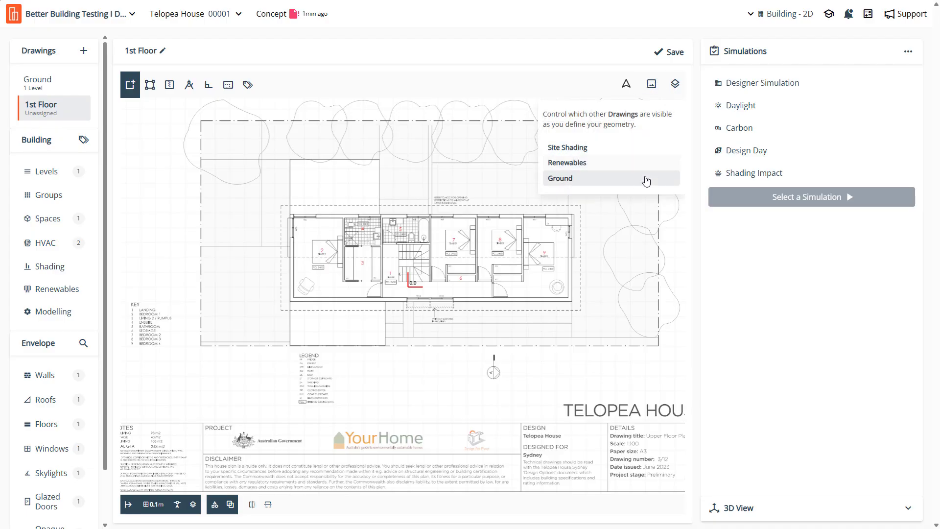
{"action": "left_click", "coordinate": [628, 182]}
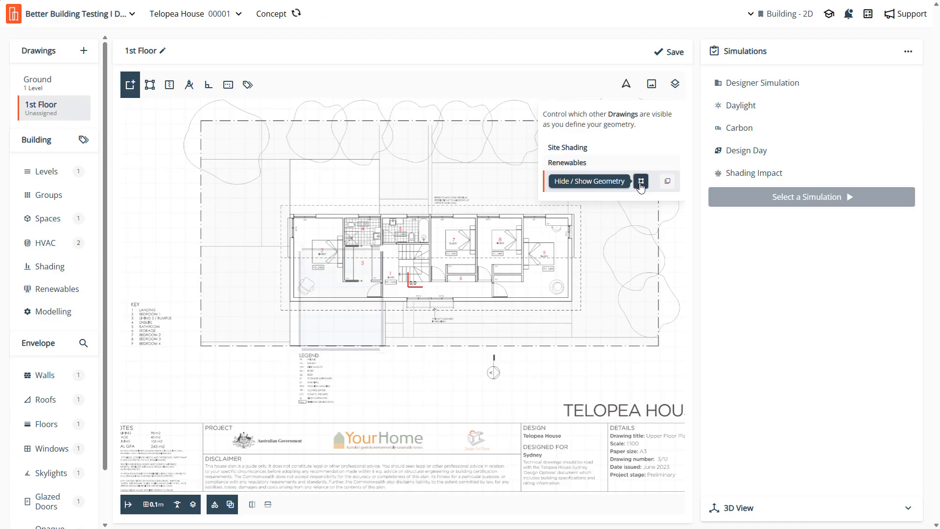
{"action": "left_click", "coordinate": [640, 185]}
{"action": "left_click", "coordinate": [641, 186]}
{"action": "left_click", "coordinate": [641, 185]}
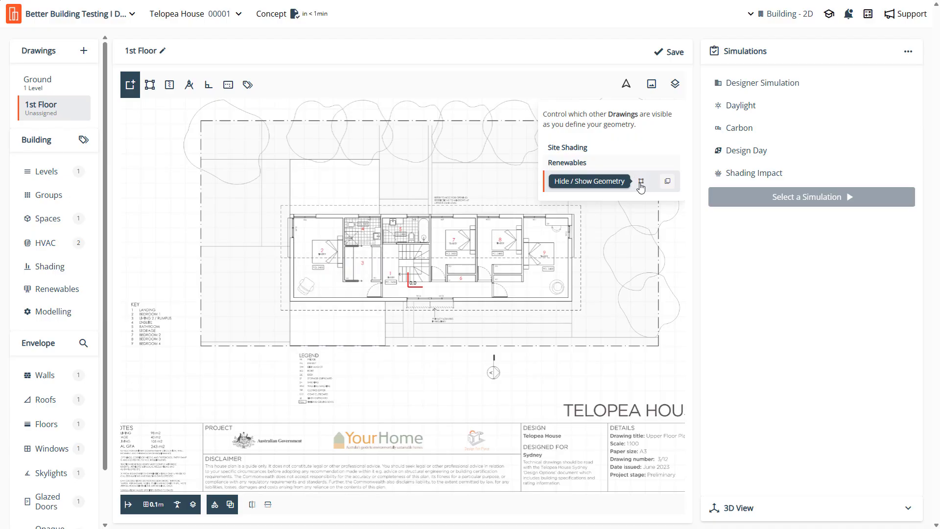
Toggle the Ground underlay beneath the 1st Floor plan and compare both plans at the house's lower-right corner
{"action": "left_click", "coordinate": [668, 182]}
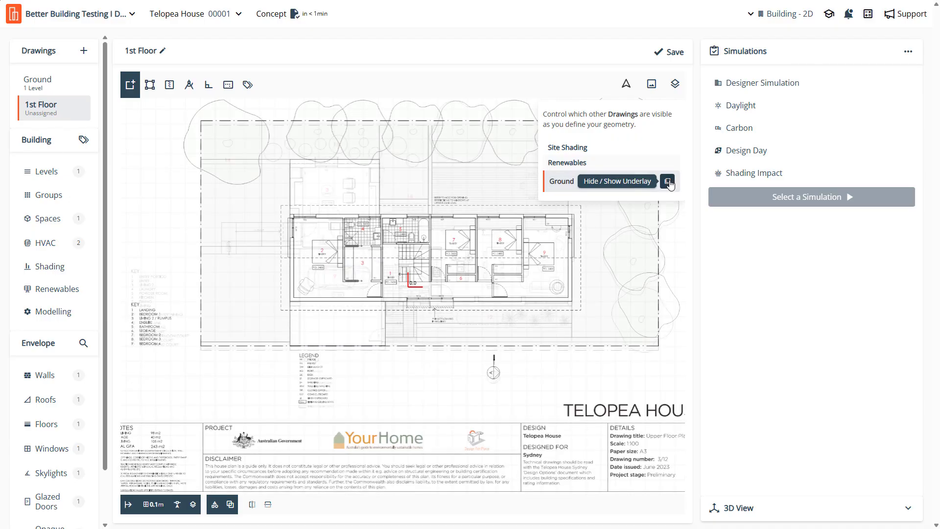
{"action": "left_click", "coordinate": [668, 182]}
{"action": "left_click", "coordinate": [668, 181]}
{"action": "left_click", "coordinate": [668, 182]}
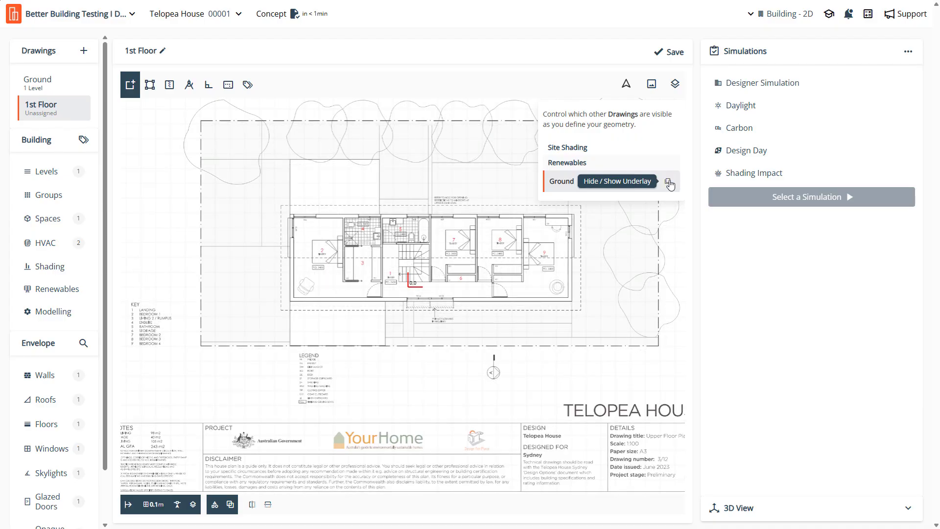
{"action": "left_click", "coordinate": [667, 181]}
{"action": "scroll", "coordinate": [568, 303], "scroll_direction": "up", "scroll_amount": 5}
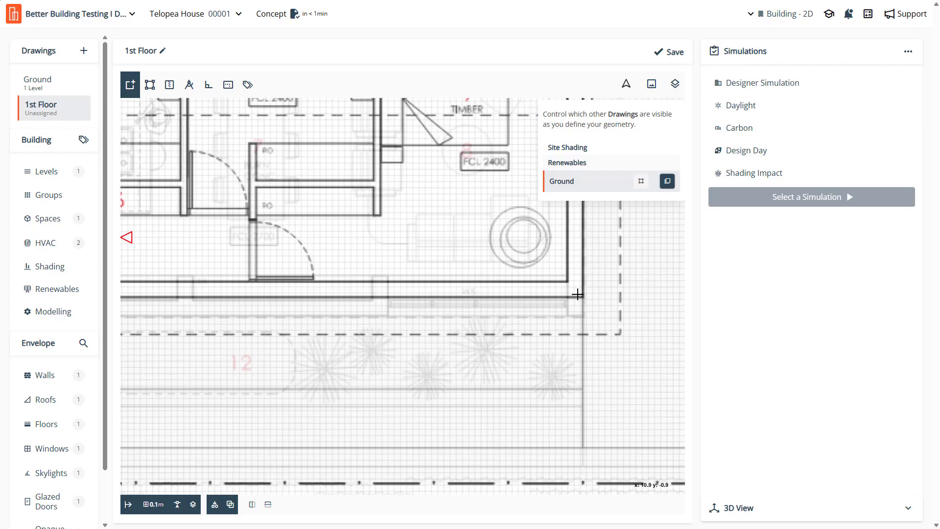
{"action": "left_click", "coordinate": [669, 181]}
{"action": "left_click", "coordinate": [669, 182]}
Examine how the bedroom, bathroom and stair walls of the 1st Floor plan line up with the Ground underlay
{"action": "scroll", "coordinate": [561, 350], "scroll_direction": "down", "scroll_amount": 3}
{"action": "scroll", "coordinate": [335, 155], "scroll_direction": "up", "scroll_amount": 1}
{"action": "scroll", "coordinate": [325, 184], "scroll_direction": "up", "scroll_amount": 2}
{"action": "scroll", "coordinate": [297, 192], "scroll_direction": "down", "scroll_amount": 3}
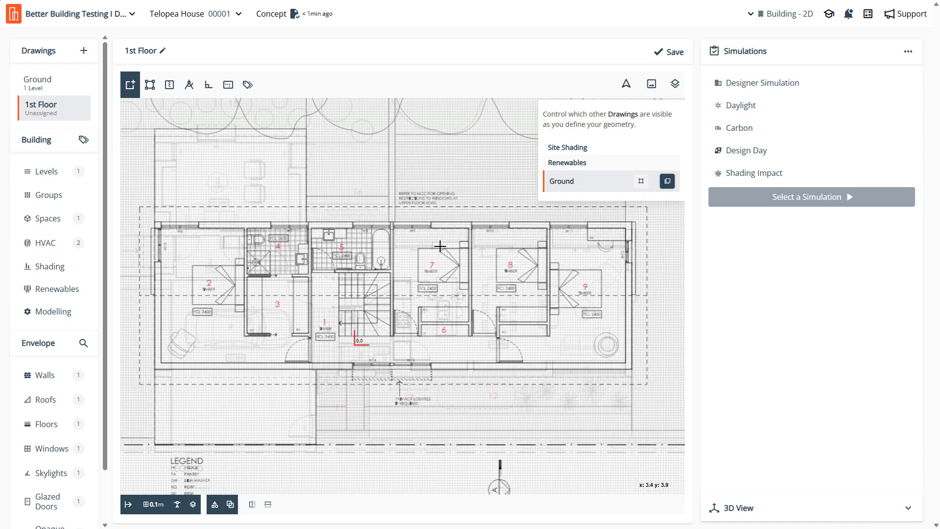
{"action": "scroll", "coordinate": [186, 188], "scroll_direction": "down", "scroll_amount": 1}
{"action": "scroll", "coordinate": [161, 182], "scroll_direction": "up", "scroll_amount": 5}
{"action": "scroll", "coordinate": [195, 244], "scroll_direction": "down", "scroll_amount": 5}
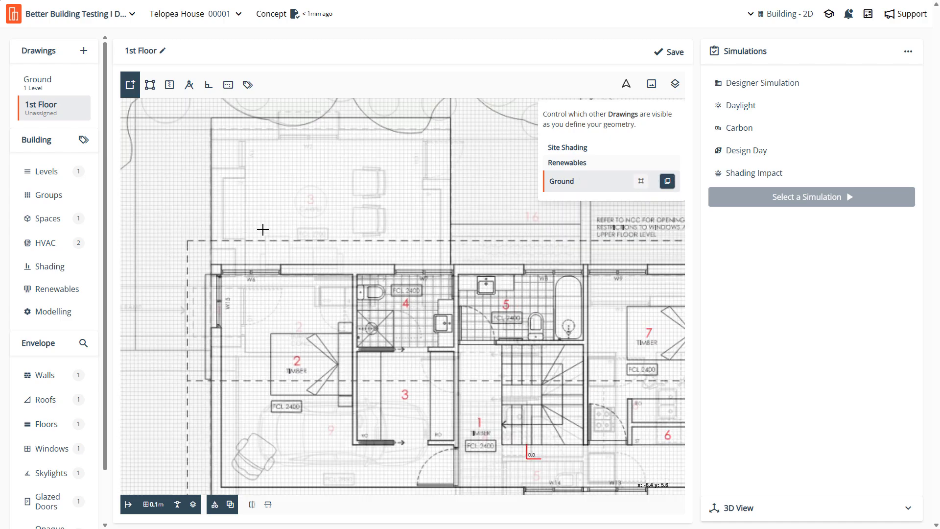
{"action": "scroll", "coordinate": [568, 411], "scroll_direction": "up", "scroll_amount": 3}
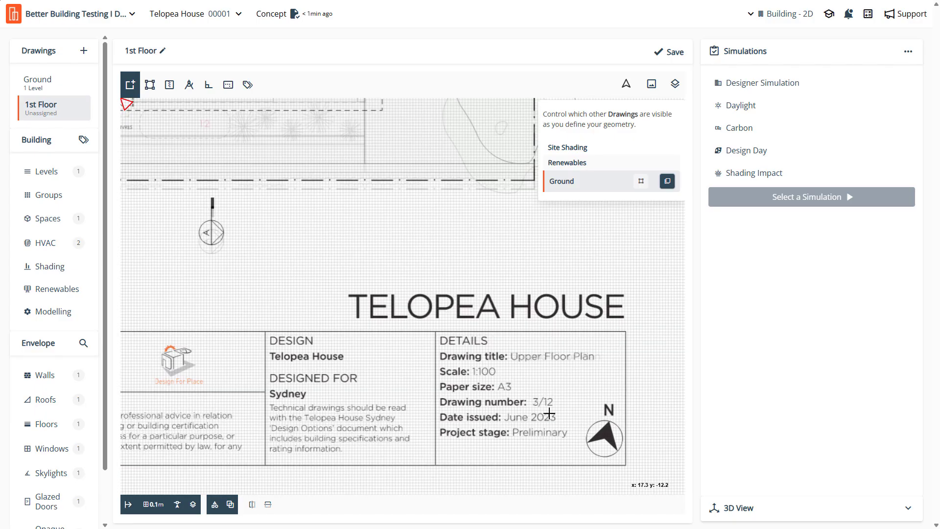
Toggle the Ground underlay at the title block, and compare the trees and right-hand site boundary of both plans
{"action": "left_click", "coordinate": [668, 186]}
{"action": "left_click", "coordinate": [668, 186]}
{"action": "left_click", "coordinate": [668, 186]}
{"action": "left_click", "coordinate": [668, 186]}
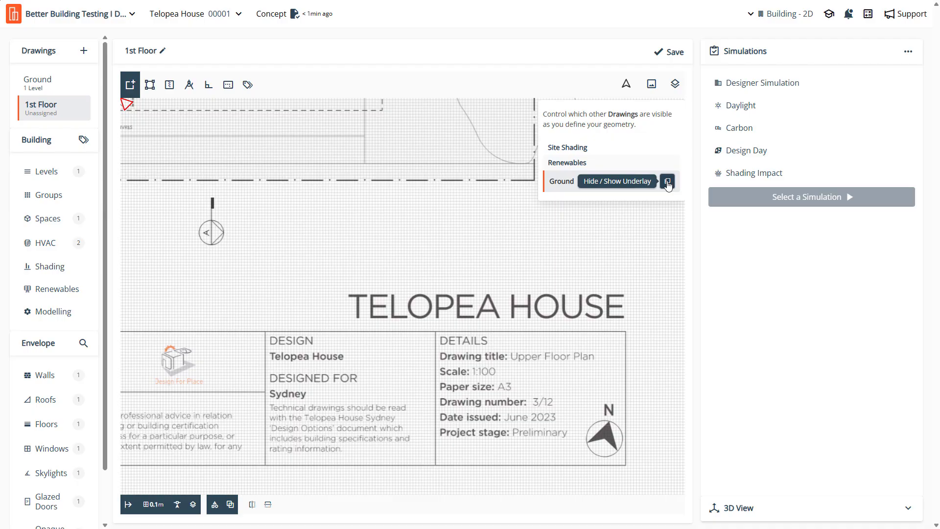
{"action": "scroll", "coordinate": [498, 192], "scroll_direction": "down", "scroll_amount": 3}
{"action": "scroll", "coordinate": [471, 178], "scroll_direction": "up", "scroll_amount": 5}
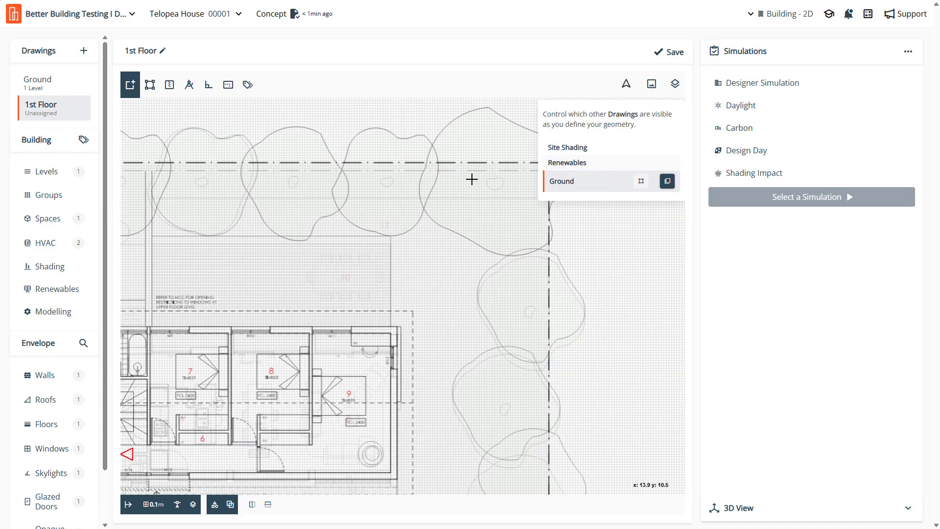
{"action": "scroll", "coordinate": [472, 179], "scroll_direction": "down", "scroll_amount": 3}
{"action": "scroll", "coordinate": [440, 320], "scroll_direction": "up", "scroll_amount": 5}
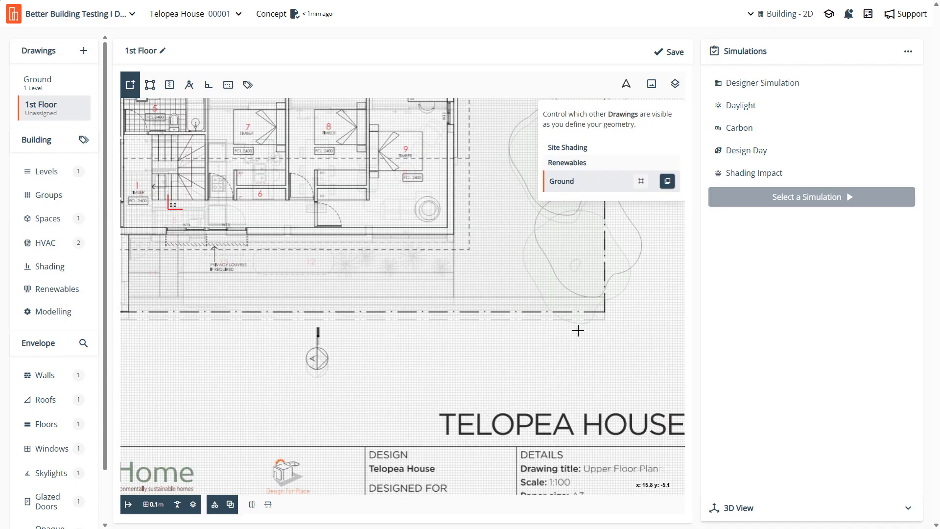
{"action": "scroll", "coordinate": [580, 329], "scroll_direction": "up", "scroll_amount": 2}
{"action": "scroll", "coordinate": [490, 323], "scroll_direction": "down", "scroll_amount": 4}
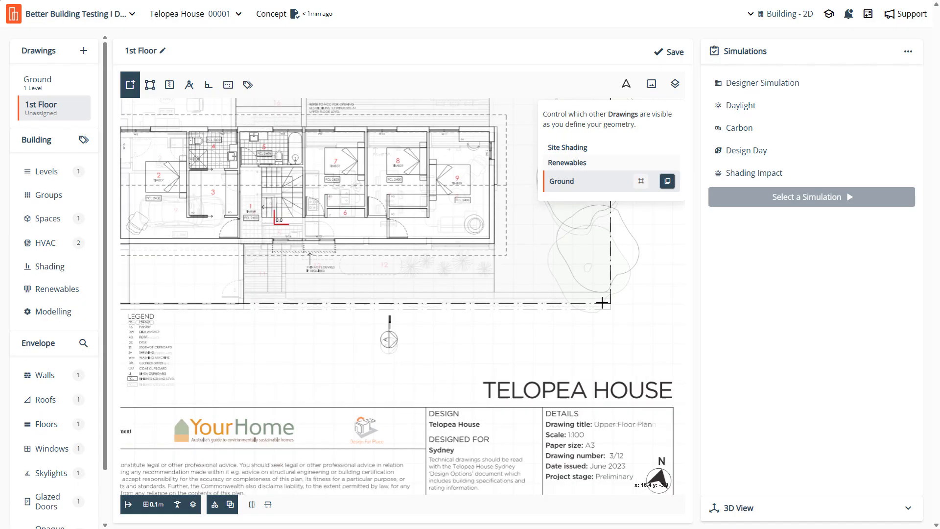
Compare the site boundary corners, room keys and title blocks of both plans, then hide the Ground underlay
{"action": "scroll", "coordinate": [260, 333], "scroll_direction": "up", "scroll_amount": 2}
{"action": "scroll", "coordinate": [228, 198], "scroll_direction": "down", "scroll_amount": 2}
{"action": "scroll", "coordinate": [224, 158], "scroll_direction": "up", "scroll_amount": 2}
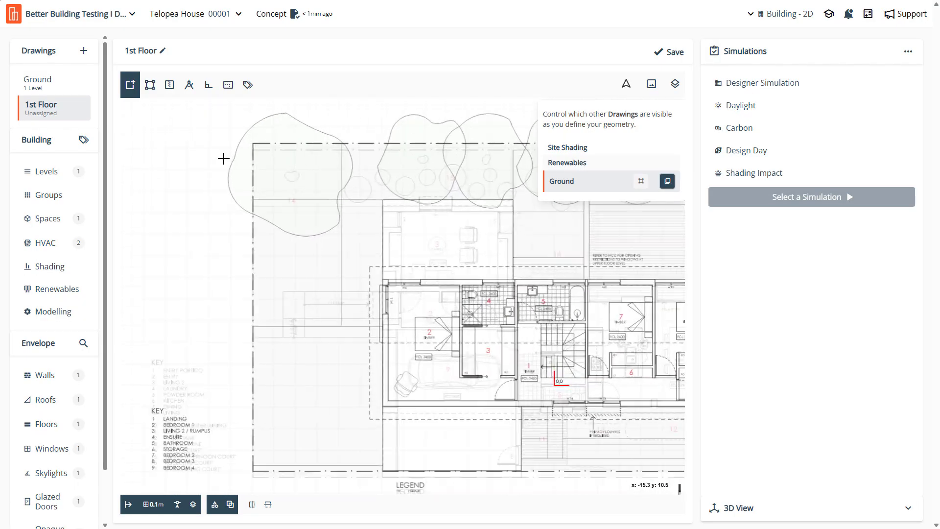
{"action": "scroll", "coordinate": [304, 369], "scroll_direction": "down", "scroll_amount": 3}
{"action": "scroll", "coordinate": [324, 392], "scroll_direction": "up", "scroll_amount": 1}
{"action": "scroll", "coordinate": [290, 397], "scroll_direction": "down", "scroll_amount": 1}
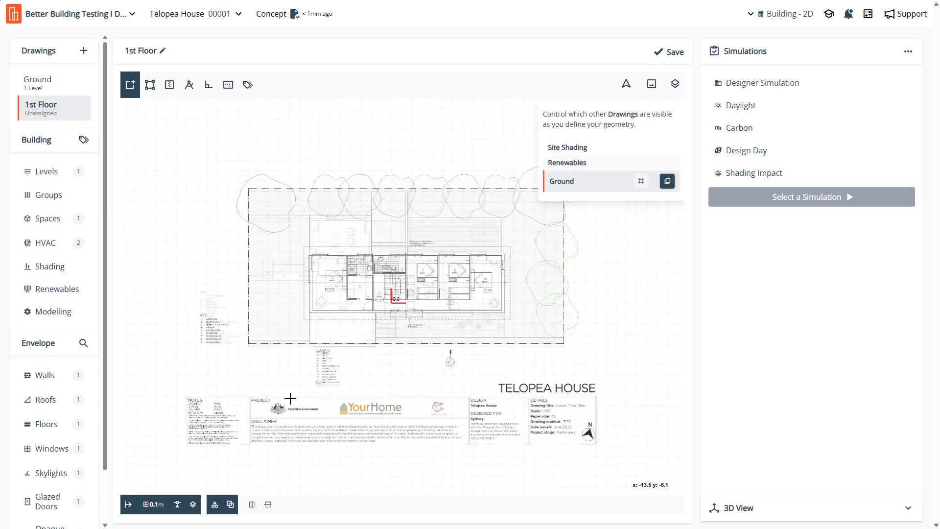
{"action": "scroll", "coordinate": [489, 430], "scroll_direction": "up", "scroll_amount": 3}
{"action": "scroll", "coordinate": [440, 391], "scroll_direction": "down", "scroll_amount": 1}
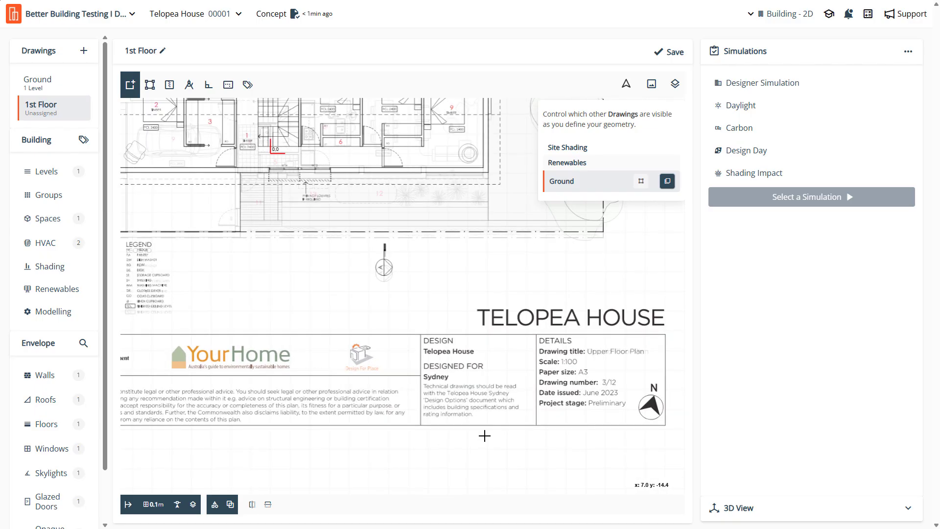
{"action": "scroll", "coordinate": [487, 433], "scroll_direction": "down", "scroll_amount": 2}
{"action": "scroll", "coordinate": [402, 339], "scroll_direction": "up", "scroll_amount": 2}
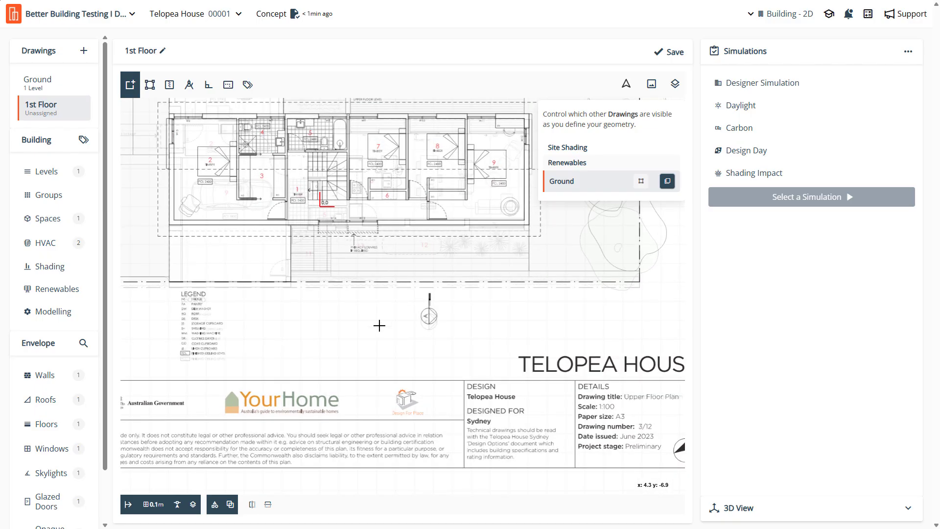
{"action": "scroll", "coordinate": [314, 301], "scroll_direction": "down", "scroll_amount": 2}
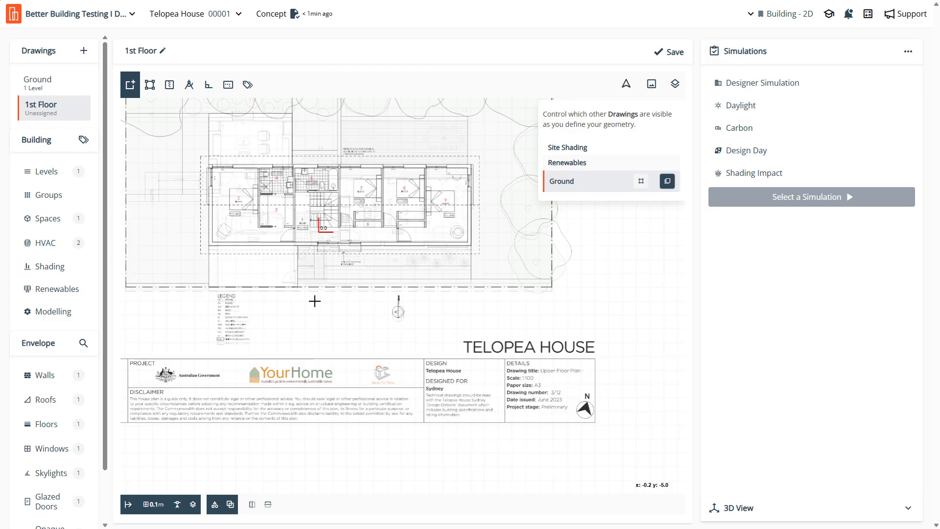
{"action": "left_click", "coordinate": [665, 181]}
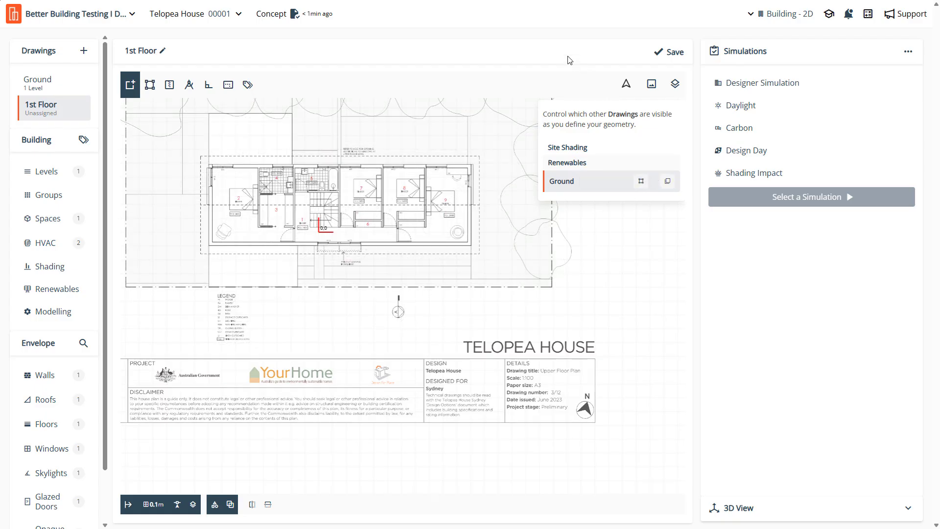
Show the Ground underlay again and inspect the lower-right corners of the site boundary and house
{"action": "scroll", "coordinate": [470, 310], "scroll_direction": "up", "scroll_amount": 3}
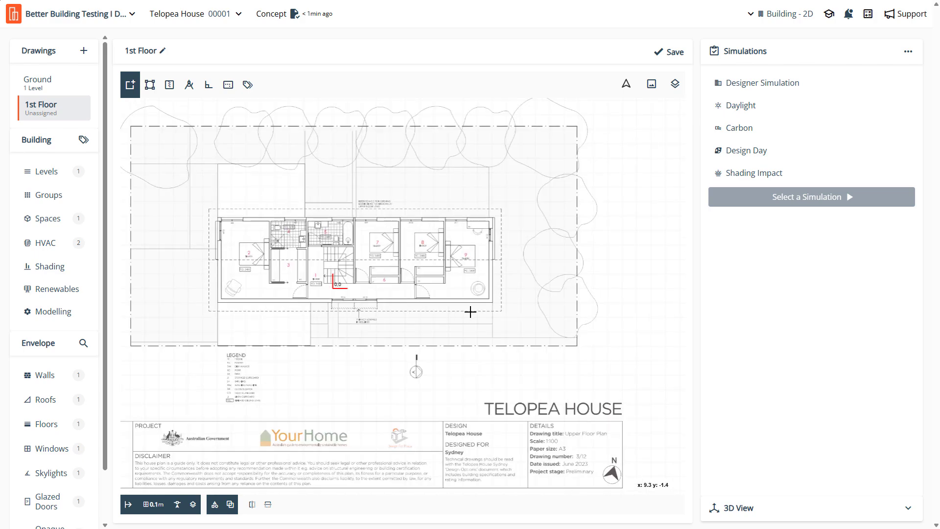
{"action": "left_click", "coordinate": [675, 84]}
{"action": "left_click", "coordinate": [667, 181]}
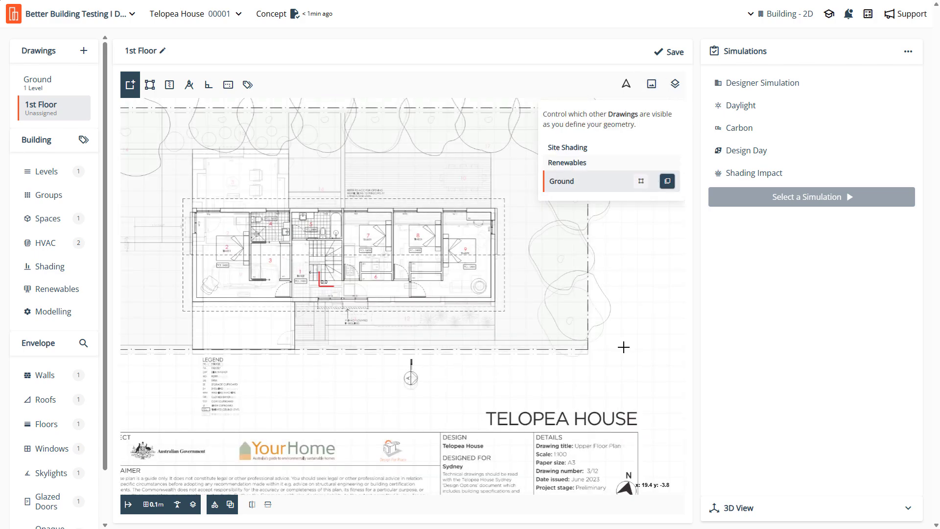
{"action": "scroll", "coordinate": [618, 348], "scroll_direction": "up", "scroll_amount": 5}
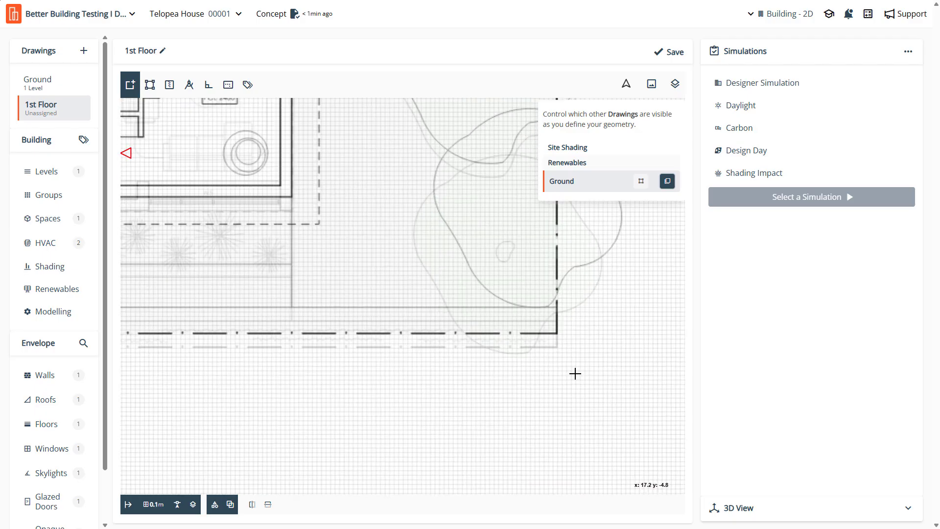
{"action": "scroll", "coordinate": [276, 185], "scroll_direction": "up", "scroll_amount": 3}
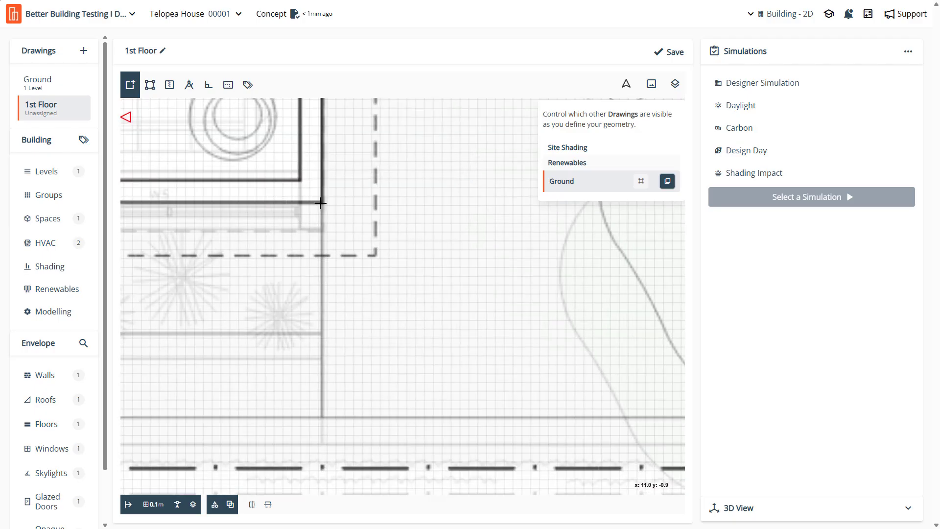
Switch the Ground underlay off and on to compare the wall lines at the house corner, leaving it shown
{"action": "left_click", "coordinate": [667, 182]}
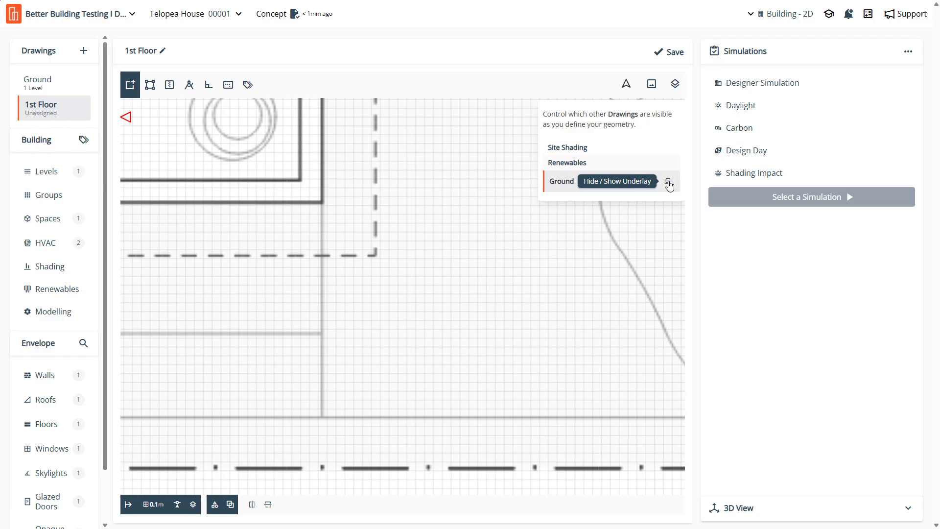
{"action": "left_click", "coordinate": [668, 182]}
{"action": "left_click", "coordinate": [668, 181]}
{"action": "left_click", "coordinate": [668, 182]}
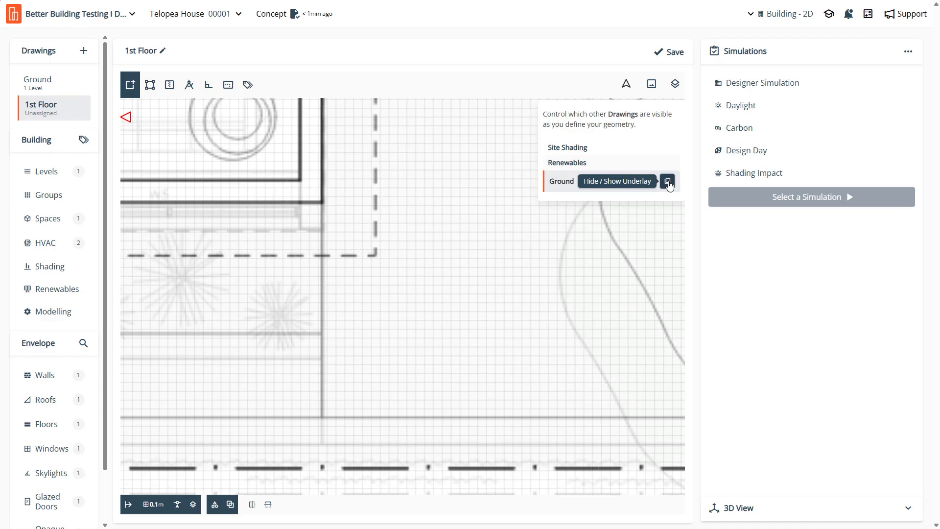
{"action": "left_click", "coordinate": [668, 181]}
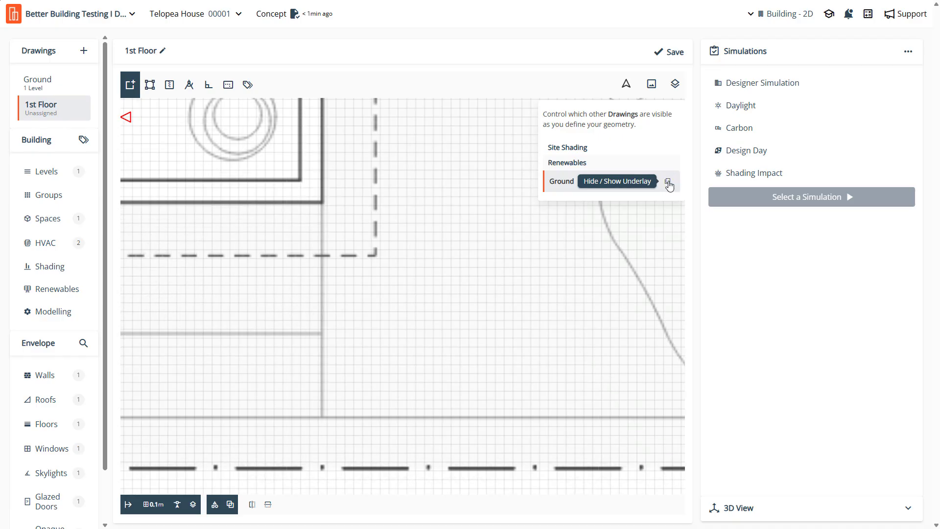
{"action": "left_click", "coordinate": [667, 182]}
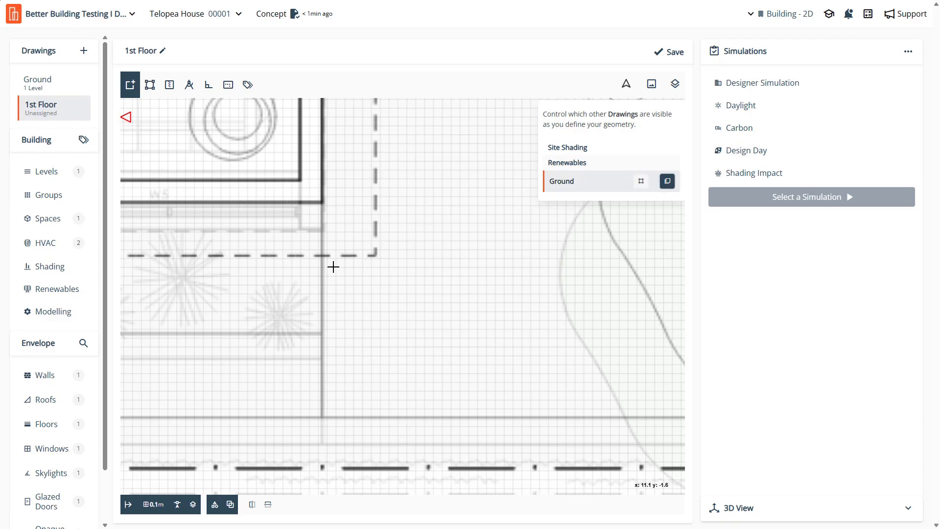
{"action": "scroll", "coordinate": [331, 266], "scroll_direction": "down", "scroll_amount": 2}
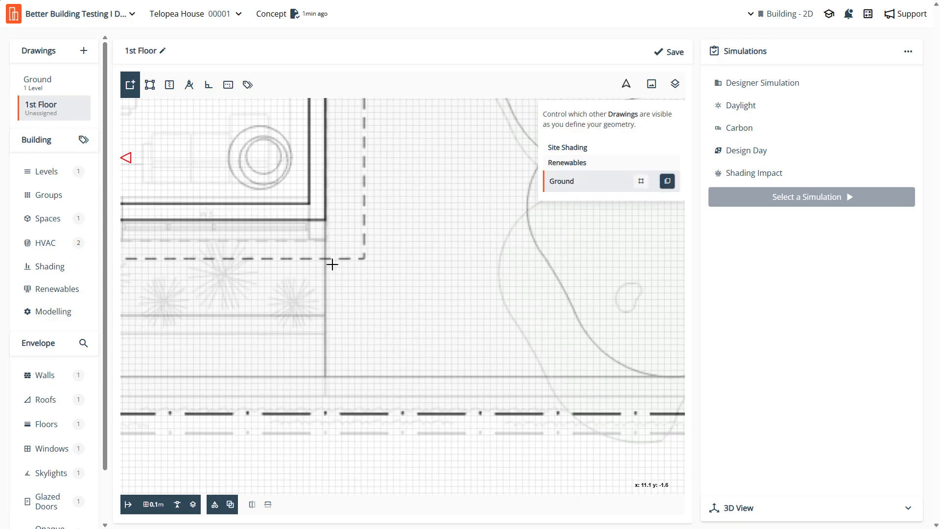
{"action": "left_click", "coordinate": [229, 89]}
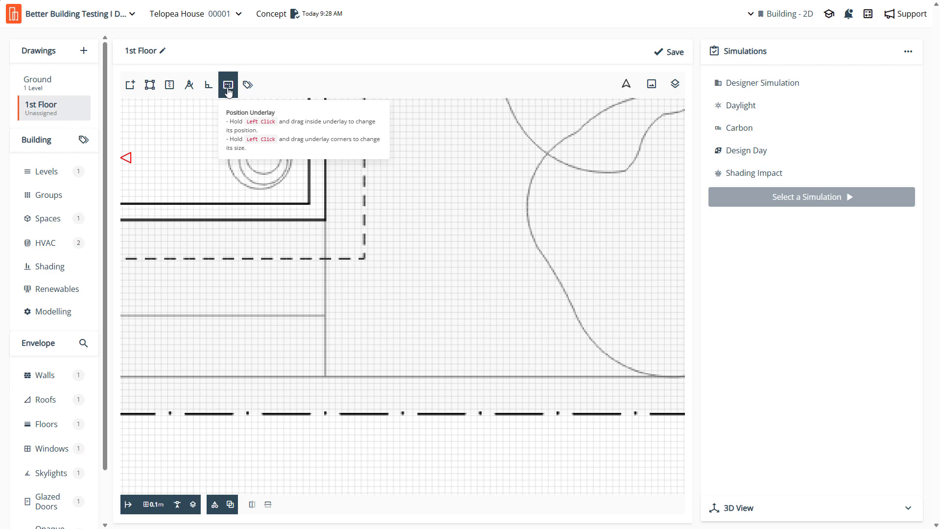
{"action": "left_click", "coordinate": [675, 84]}
{"action": "left_click", "coordinate": [666, 183]}
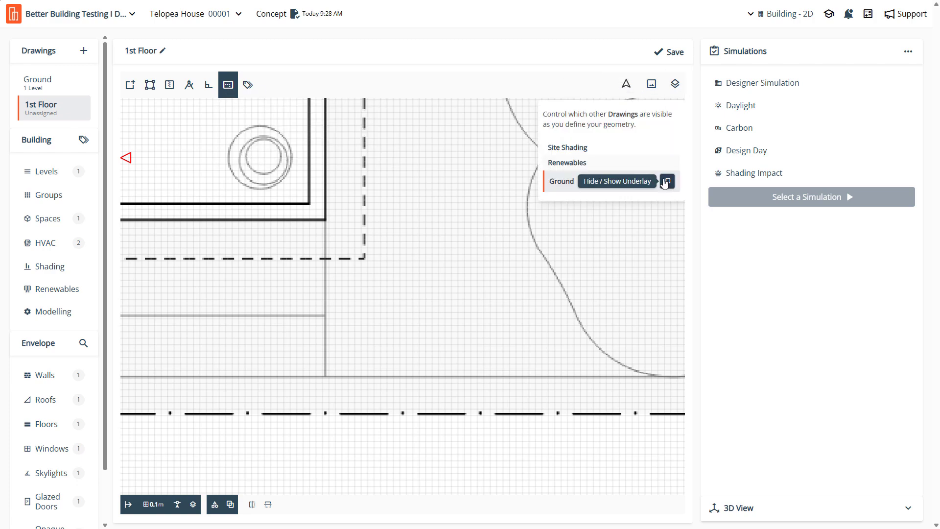
{"action": "left_click", "coordinate": [130, 84]}
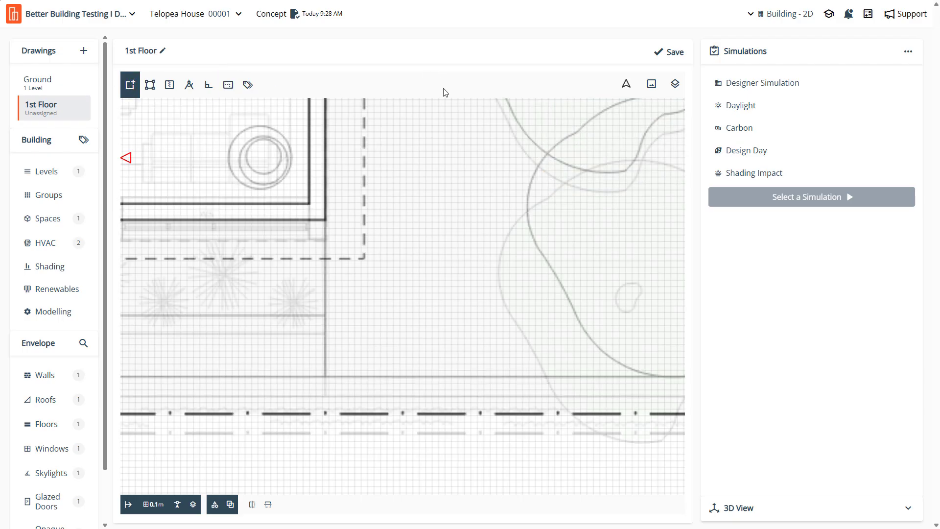
Save the 1st Floor drawing, then open the Ground drawing and inspect its current origin beside the stairs
{"action": "scroll", "coordinate": [372, 206], "scroll_direction": "down", "scroll_amount": 3}
{"action": "left_click", "coordinate": [668, 52]}
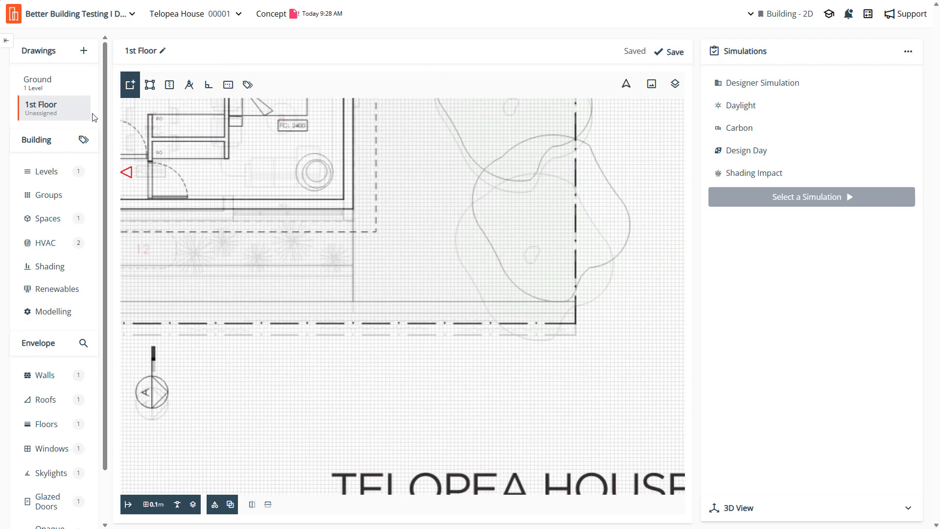
{"action": "left_click", "coordinate": [37, 81]}
{"action": "left_click", "coordinate": [464, 249]}
{"action": "scroll", "coordinate": [395, 248], "scroll_direction": "down", "scroll_amount": 5}
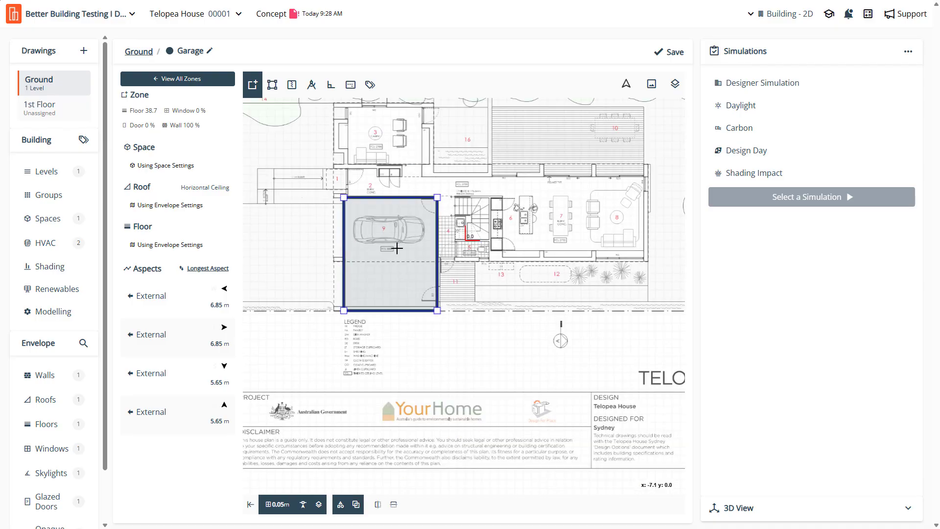
{"action": "scroll", "coordinate": [476, 245], "scroll_direction": "up", "scroll_amount": 5}
{"action": "scroll", "coordinate": [476, 244], "scroll_direction": "up", "scroll_amount": 2}
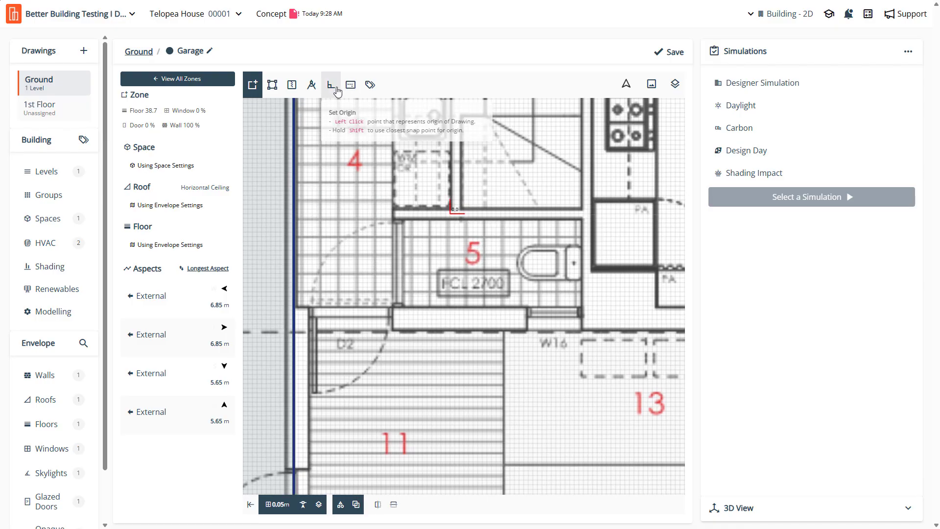
{"action": "scroll", "coordinate": [470, 388], "scroll_direction": "down", "scroll_amount": 2}
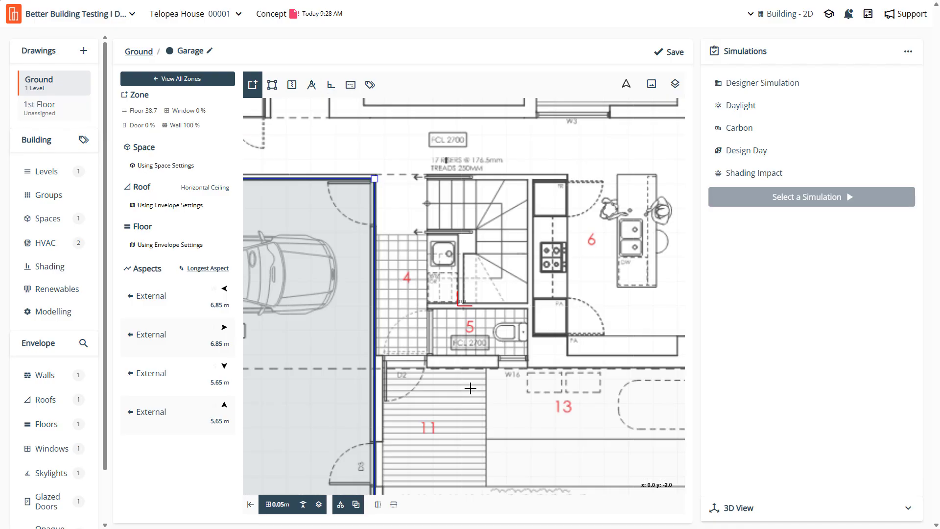
{"action": "scroll", "coordinate": [424, 320], "scroll_direction": "down", "scroll_amount": 2}
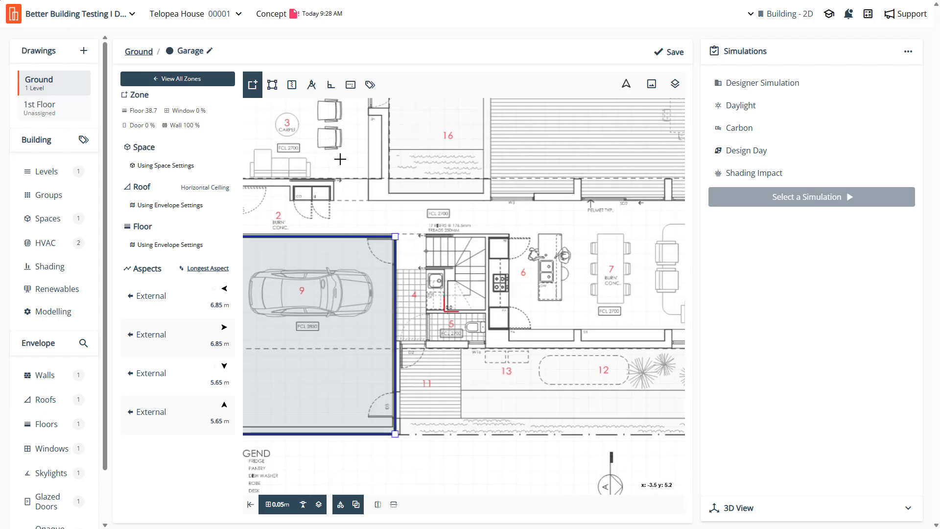
Set the Ground drawing's origin at the outer lower-right house corner beside window W5, and save the drawing
{"action": "left_click", "coordinate": [330, 91]}
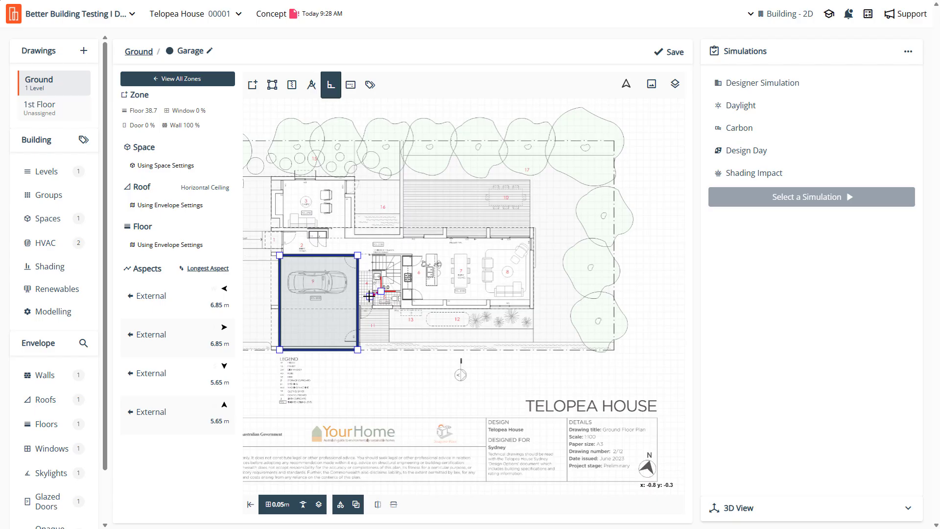
{"action": "left_click", "coordinate": [252, 85]}
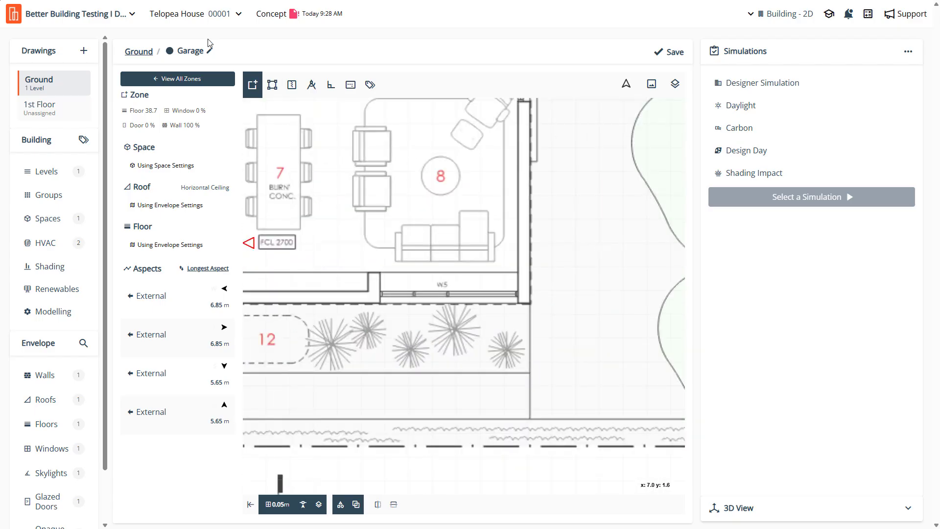
{"action": "left_click", "coordinate": [331, 85]}
{"action": "scroll", "coordinate": [538, 306], "scroll_direction": "up", "scroll_amount": 2}
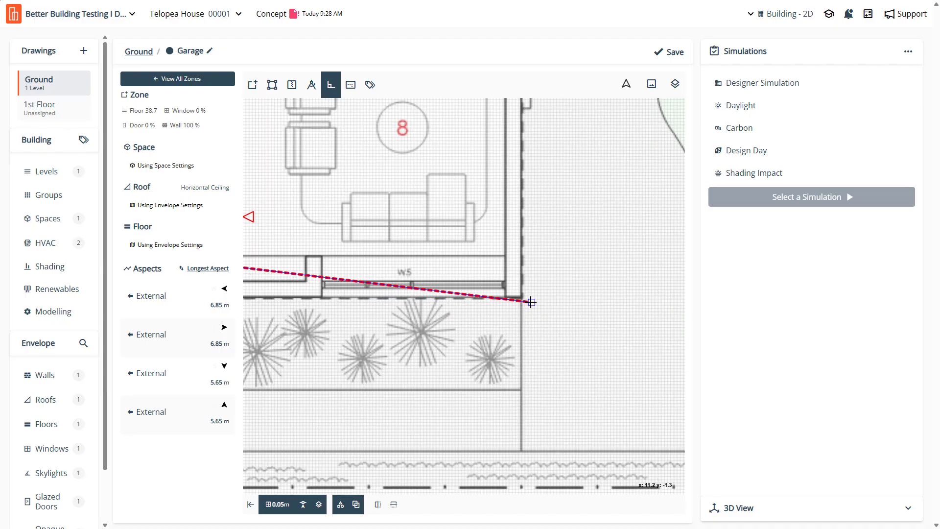
{"action": "scroll", "coordinate": [532, 302], "scroll_direction": "up", "scroll_amount": 1}
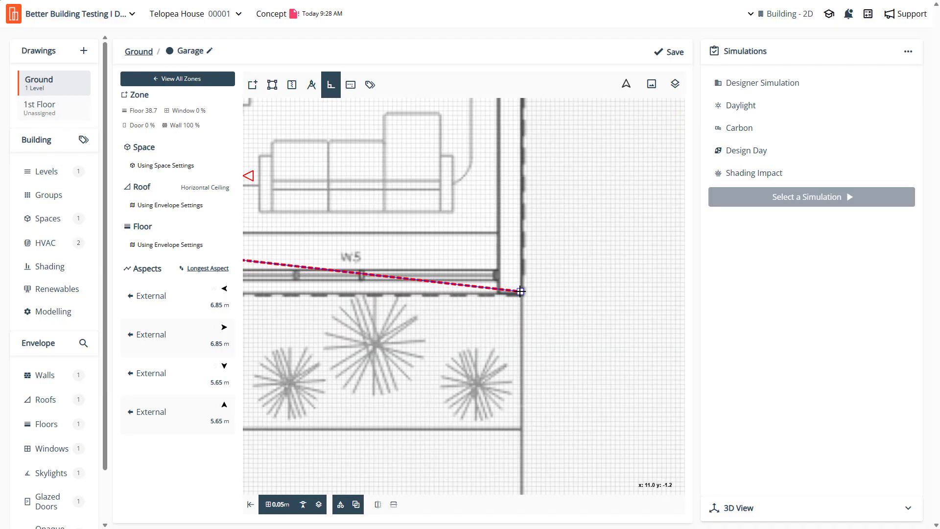
{"action": "left_click", "coordinate": [522, 293]}
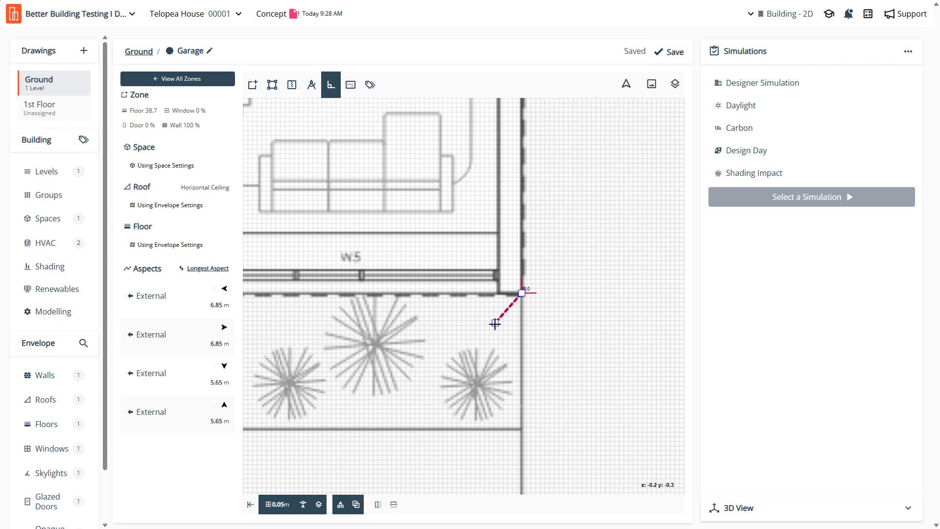
Set the 1st Floor drawing's origin at the outer lower-right house corner below room 9, and save the drawing
{"action": "left_click", "coordinate": [47, 118]}
{"action": "scroll", "coordinate": [551, 309], "scroll_direction": "up", "scroll_amount": 8}
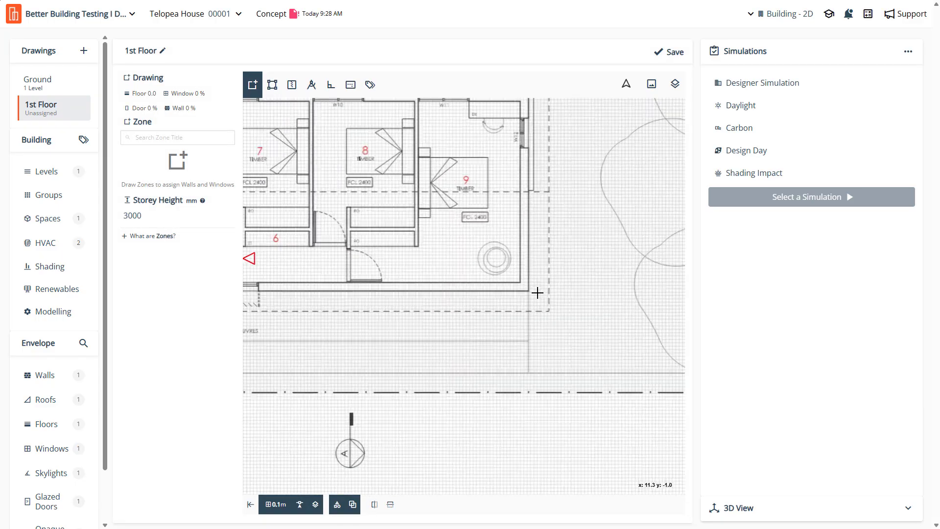
{"action": "left_click", "coordinate": [331, 88]}
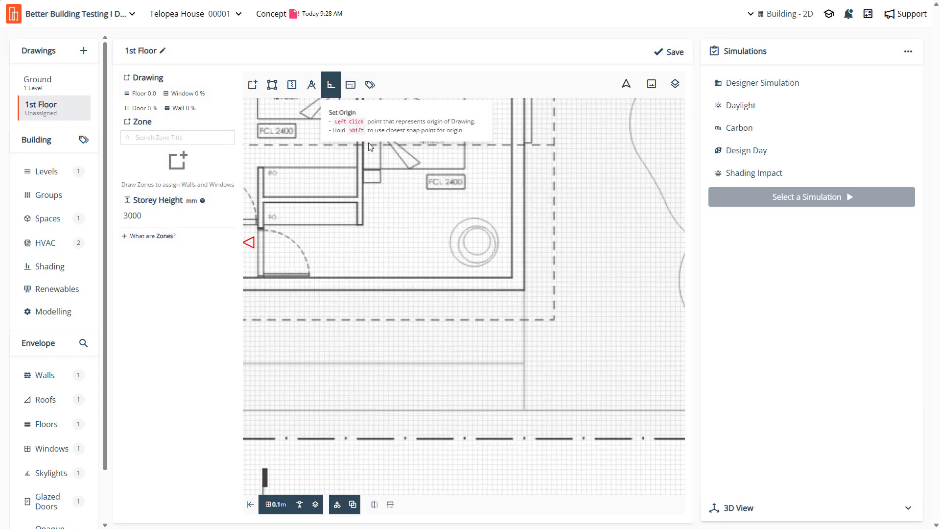
{"action": "left_click", "coordinate": [524, 289]}
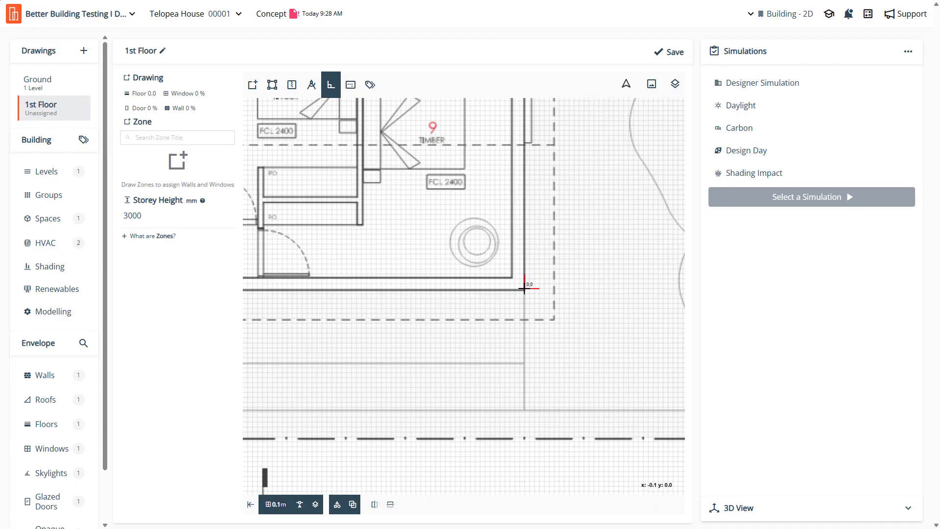
{"action": "left_click", "coordinate": [677, 55]}
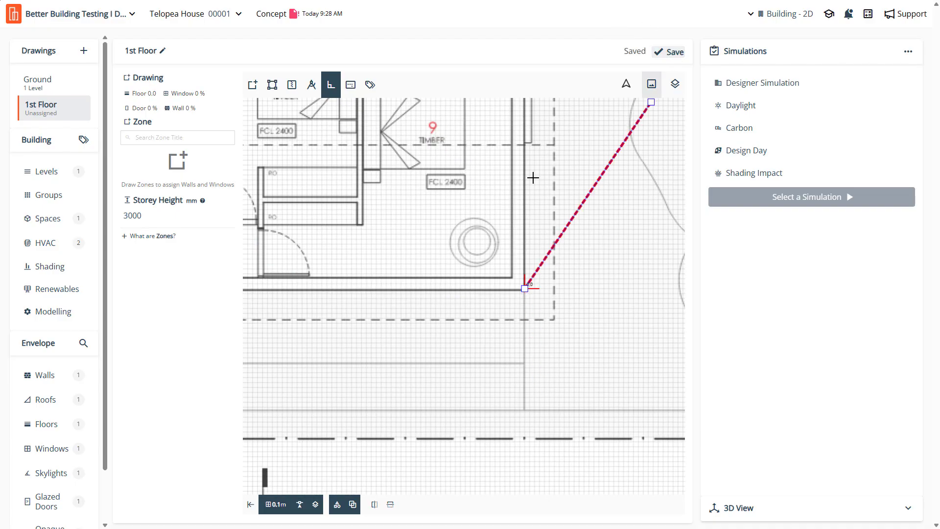
Redisplay the Ground underlay and toggle it to compare both plans at the new origin, leaving it shown
{"action": "left_click", "coordinate": [682, 88]}
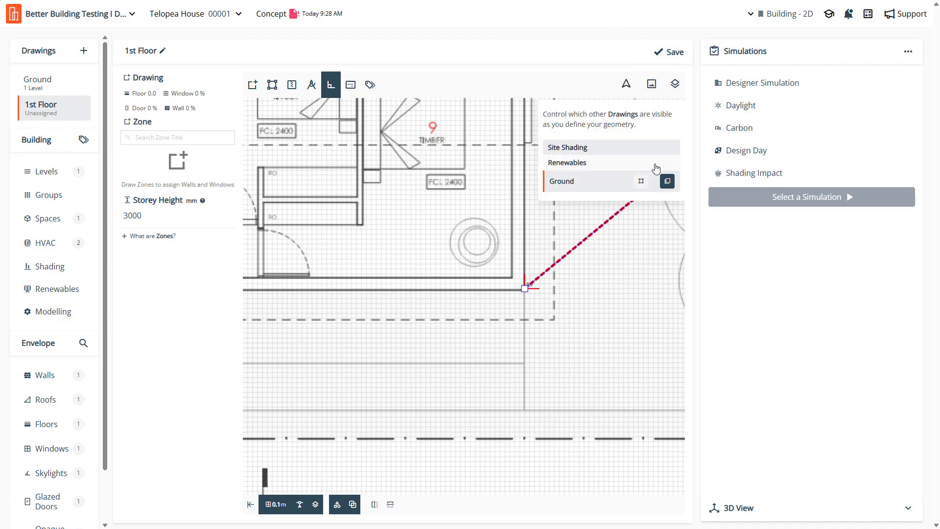
{"action": "left_click", "coordinate": [669, 185]}
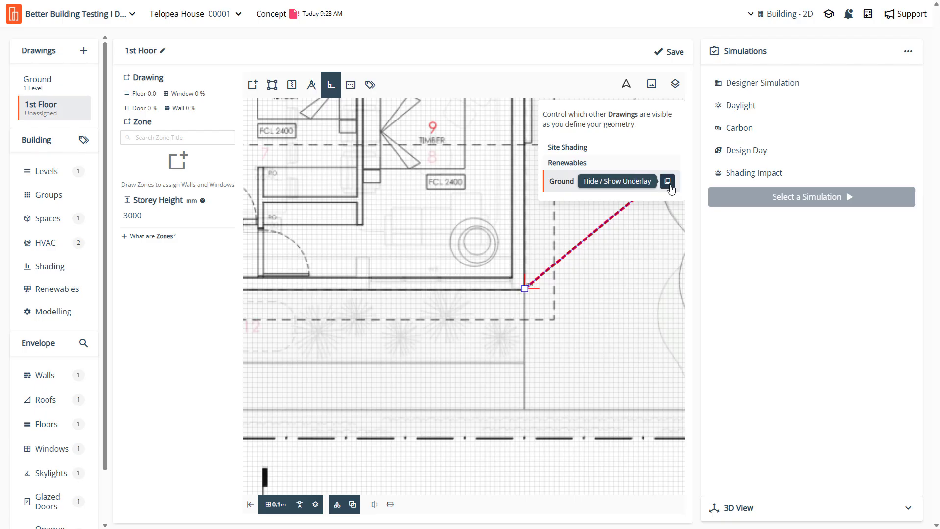
{"action": "left_click", "coordinate": [670, 185]}
{"action": "left_click", "coordinate": [670, 185]}
{"action": "left_click", "coordinate": [670, 187]}
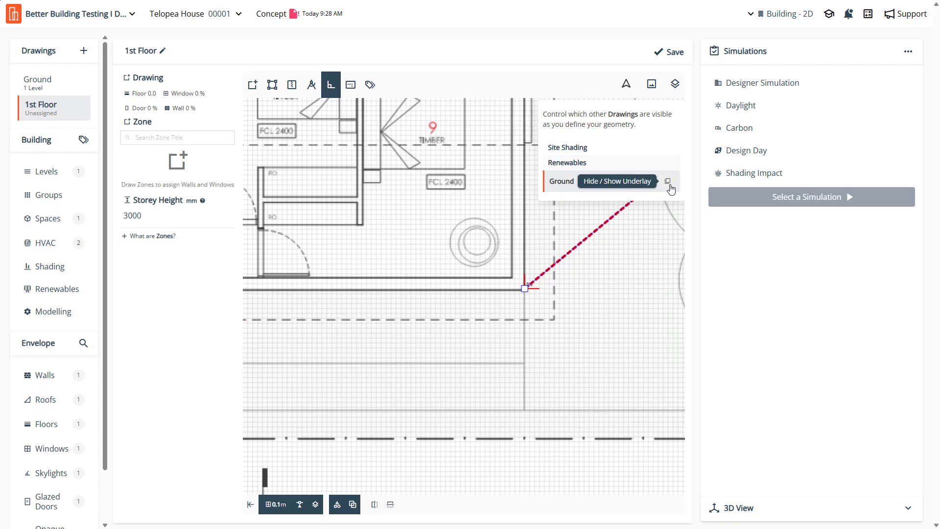
{"action": "left_click", "coordinate": [669, 188]}
Switch from setting the origin back to drawing zones, and inspect how the house walls of both plans line up
{"action": "scroll", "coordinate": [613, 230], "scroll_direction": "down", "scroll_amount": 3}
{"action": "scroll", "coordinate": [526, 297], "scroll_direction": "down", "scroll_amount": 3}
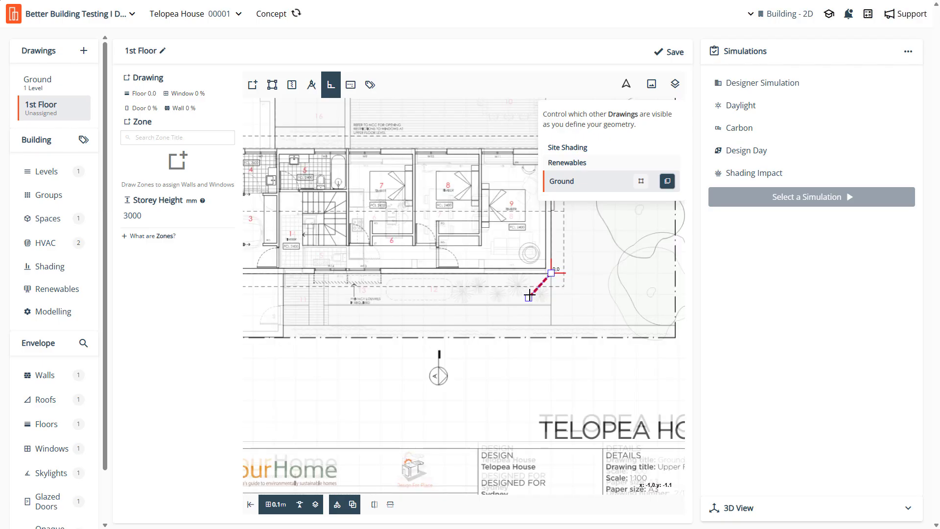
{"action": "left_click", "coordinate": [252, 84]}
{"action": "scroll", "coordinate": [606, 175], "scroll_direction": "down", "scroll_amount": 5}
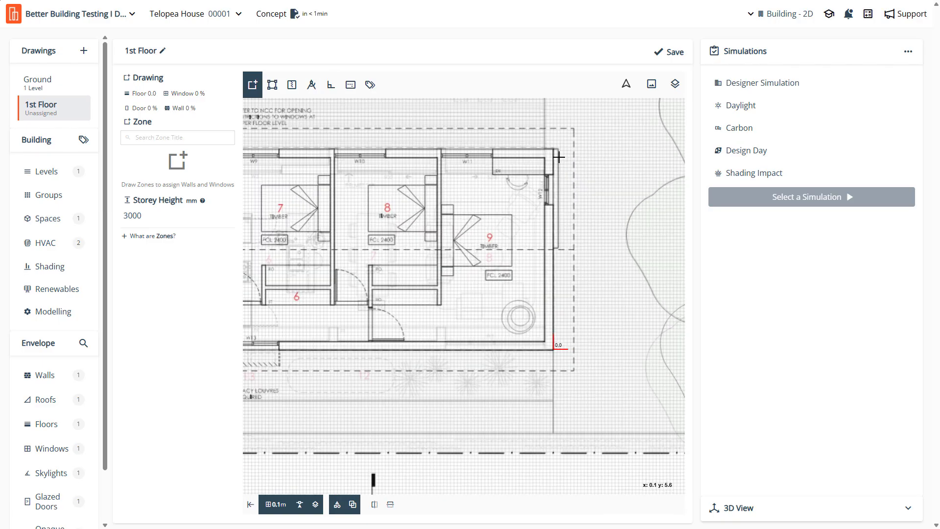
{"action": "scroll", "coordinate": [619, 258], "scroll_direction": "up", "scroll_amount": 5}
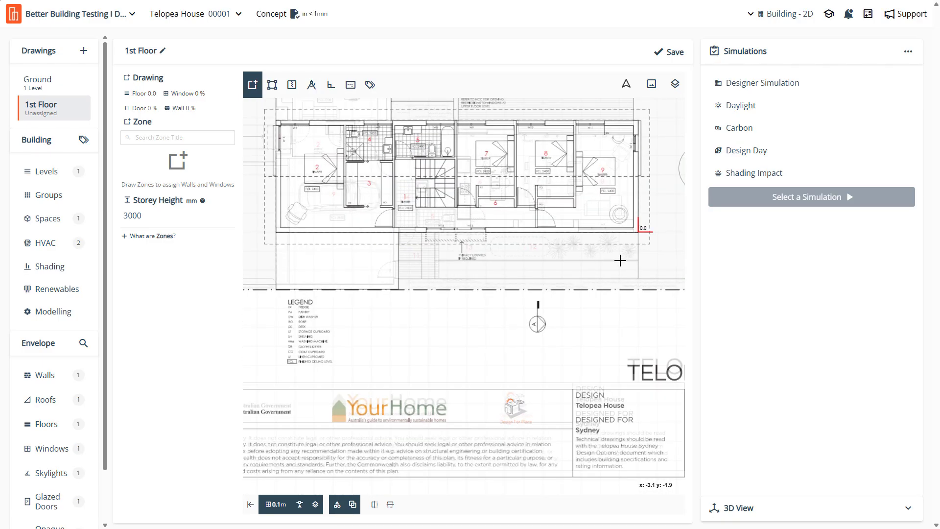
{"action": "scroll", "coordinate": [660, 200], "scroll_direction": "up", "scroll_amount": 2}
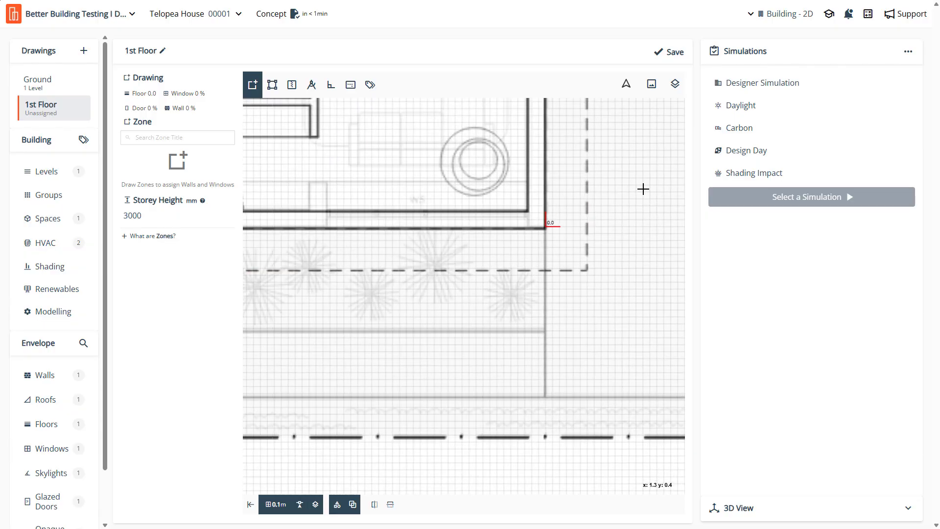
Toggle the Ground underlay at the origin corner to compare wall lines, leave it shown, and save the 1st Floor drawing
{"action": "left_click", "coordinate": [675, 83]}
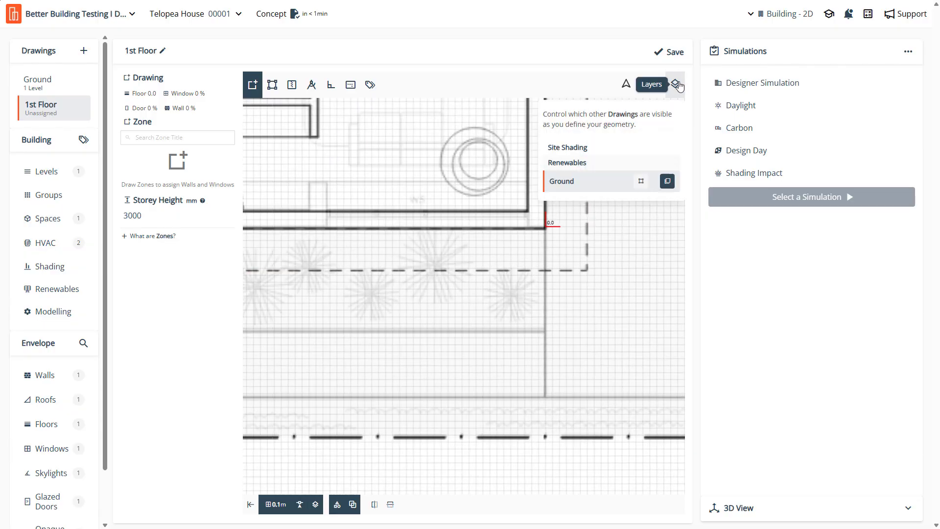
{"action": "left_click", "coordinate": [668, 182]}
{"action": "left_click", "coordinate": [667, 182]}
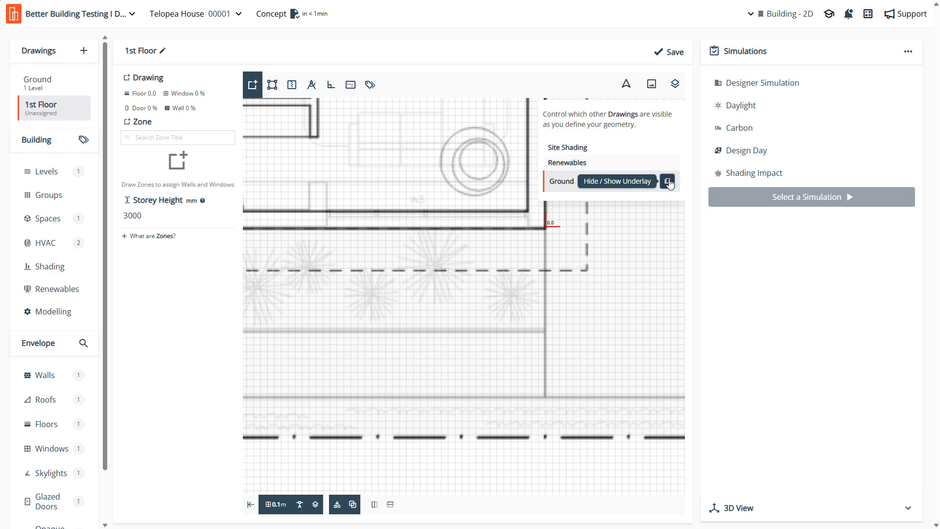
{"action": "left_click", "coordinate": [667, 182]}
{"action": "left_click", "coordinate": [667, 181]}
{"action": "left_click", "coordinate": [668, 181]}
{"action": "left_click", "coordinate": [667, 182]}
{"action": "scroll", "coordinate": [549, 259], "scroll_direction": "down", "scroll_amount": 2}
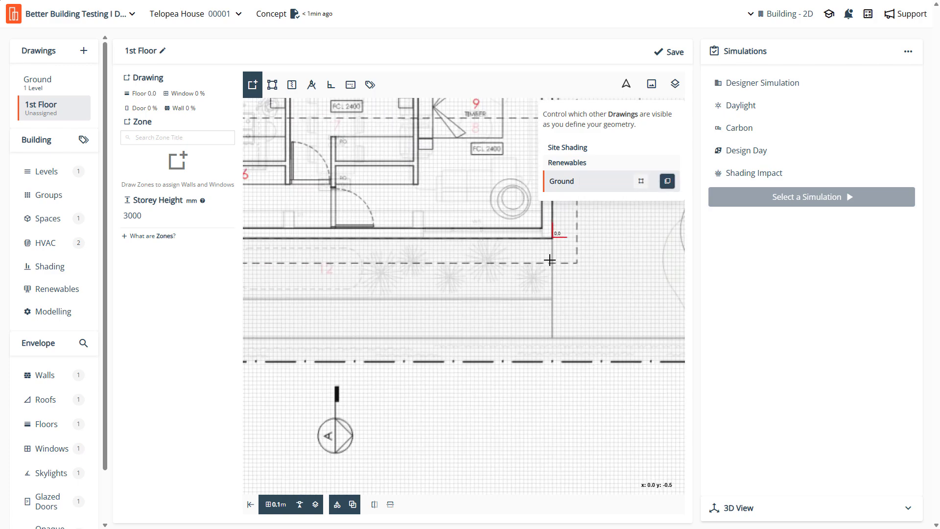
{"action": "scroll", "coordinate": [549, 259], "scroll_direction": "down", "scroll_amount": 1}
{"action": "left_click", "coordinate": [674, 54]}
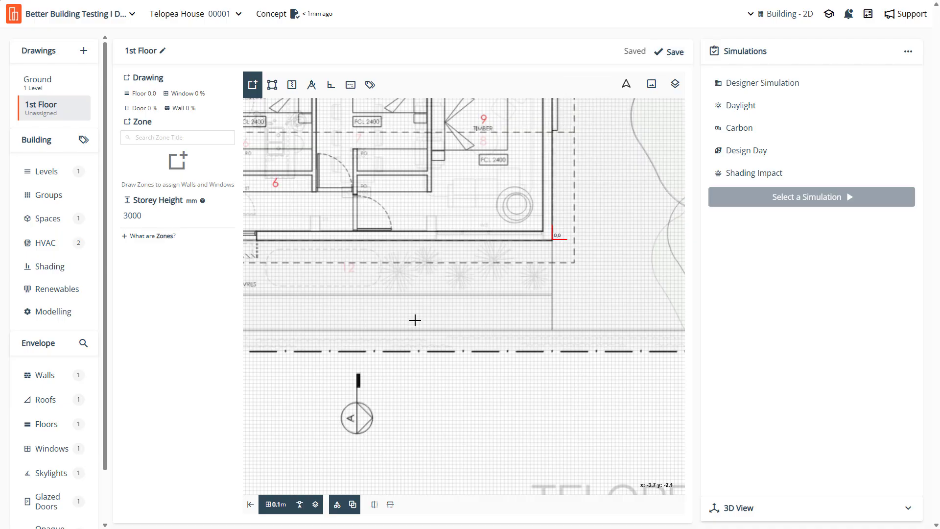
Examine the overlaid Ground and 1st Floor plans from the origin corner across the whole site to the wall beside room 2
{"action": "scroll", "coordinate": [479, 308], "scroll_direction": "down", "scroll_amount": 5}
{"action": "scroll", "coordinate": [492, 280], "scroll_direction": "up", "scroll_amount": 3}
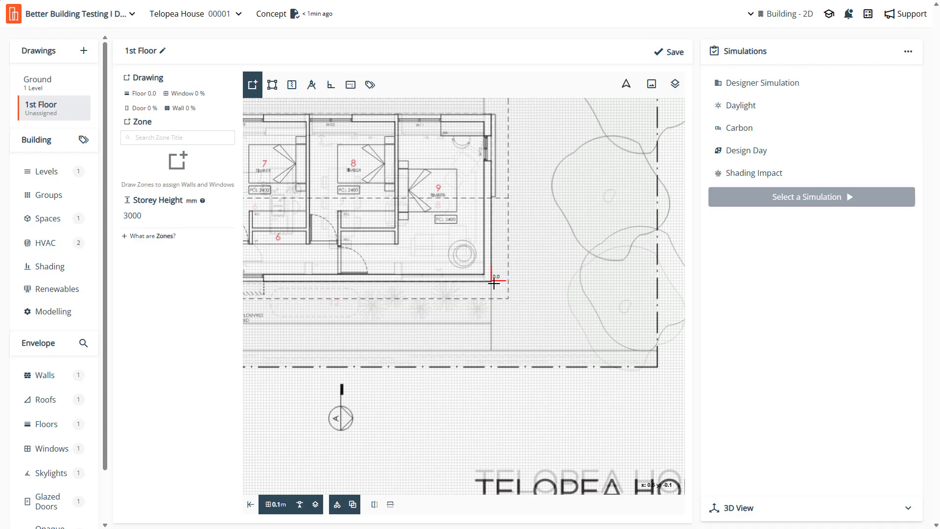
{"action": "scroll", "coordinate": [514, 285], "scroll_direction": "down", "scroll_amount": 2}
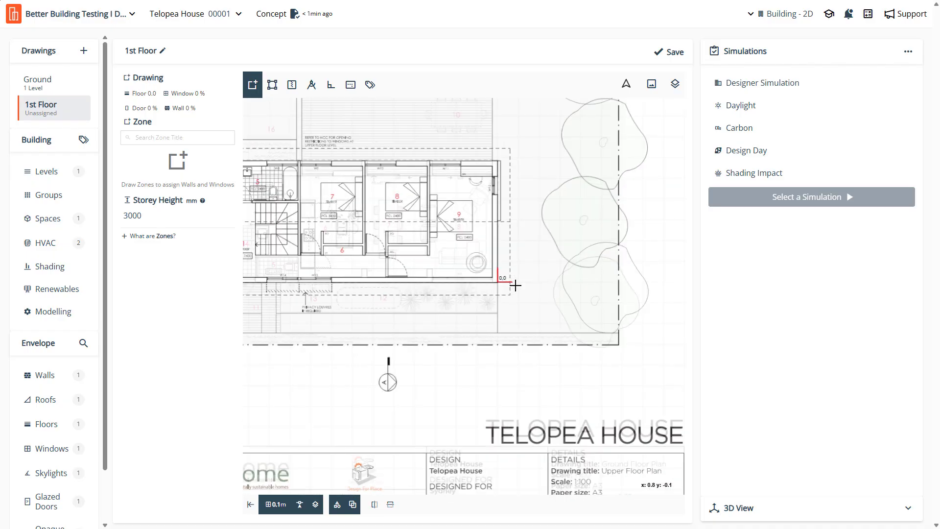
{"action": "scroll", "coordinate": [502, 156], "scroll_direction": "up", "scroll_amount": 3}
{"action": "scroll", "coordinate": [551, 176], "scroll_direction": "down", "scroll_amount": 7}
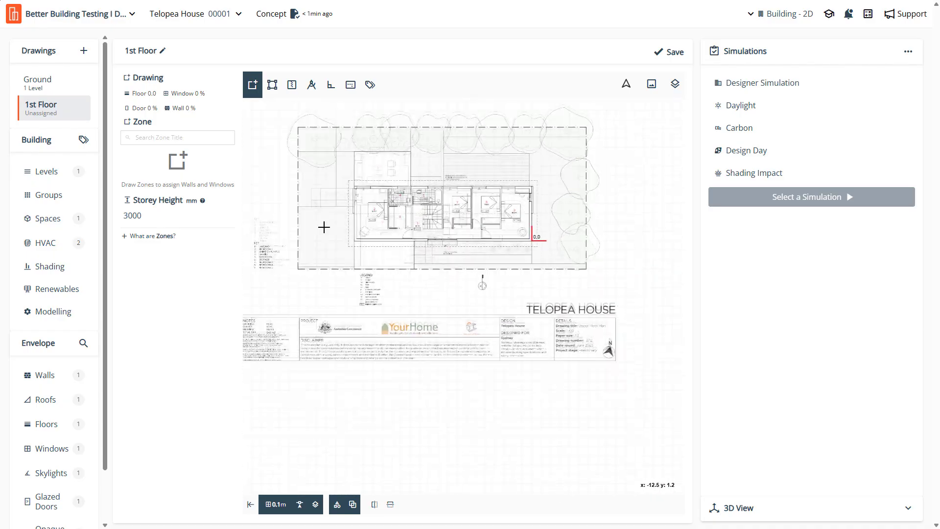
{"action": "scroll", "coordinate": [321, 233], "scroll_direction": "up", "scroll_amount": 4}
{"action": "scroll", "coordinate": [482, 271], "scroll_direction": "up", "scroll_amount": 2}
{"action": "scroll", "coordinate": [426, 264], "scroll_direction": "down", "scroll_amount": 4}
{"action": "scroll", "coordinate": [460, 221], "scroll_direction": "up", "scroll_amount": 3}
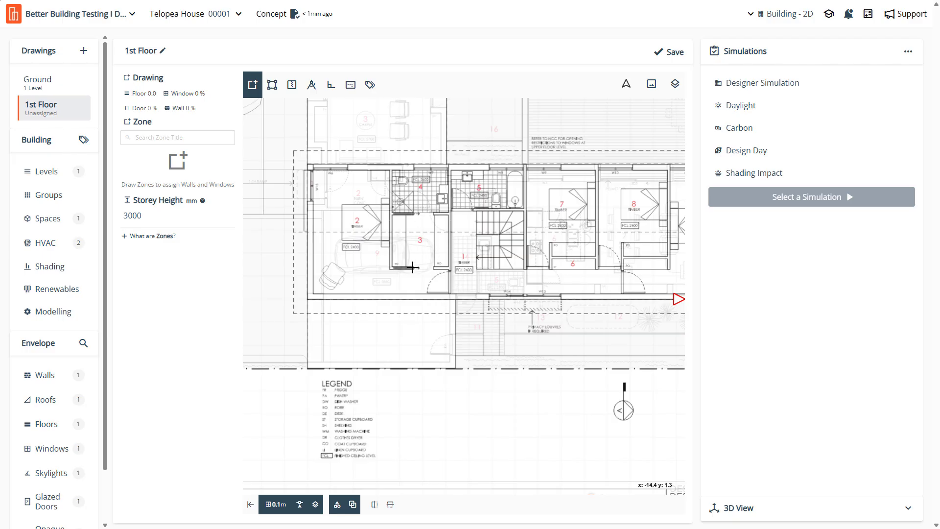
{"action": "scroll", "coordinate": [304, 236], "scroll_direction": "down", "scroll_amount": 1}
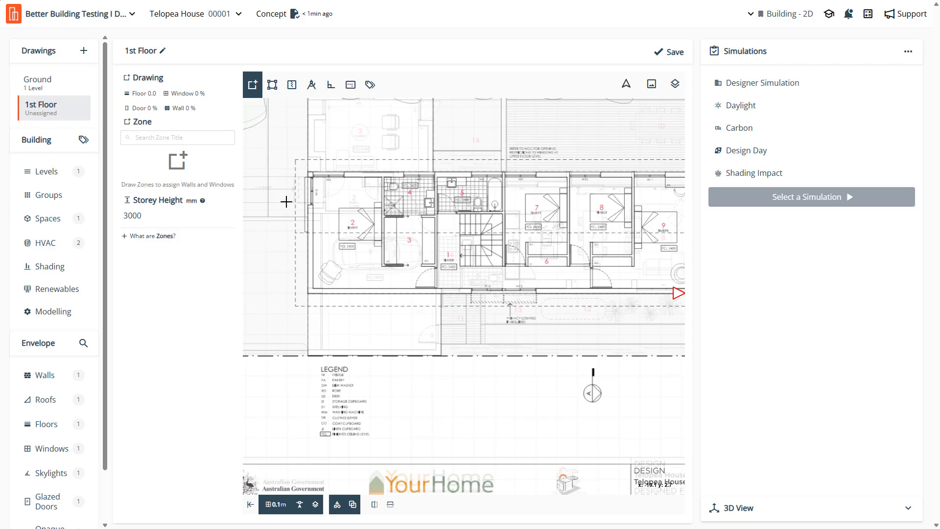
{"action": "scroll", "coordinate": [304, 239], "scroll_direction": "down", "scroll_amount": 2}
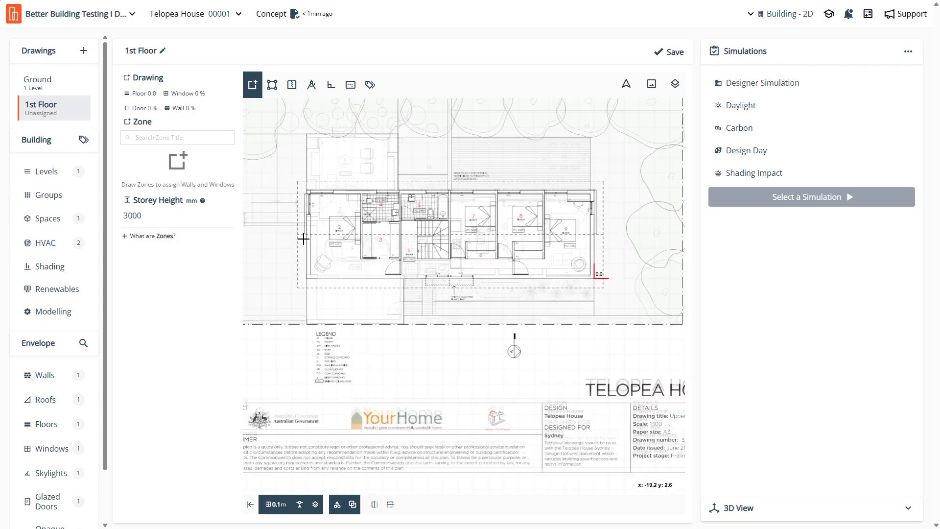
Draw a four-sided zone of about 3.9 m² in room 2 of the 1st Floor plan and name it Zone
{"action": "scroll", "coordinate": [313, 208], "scroll_direction": "up", "scroll_amount": 5}
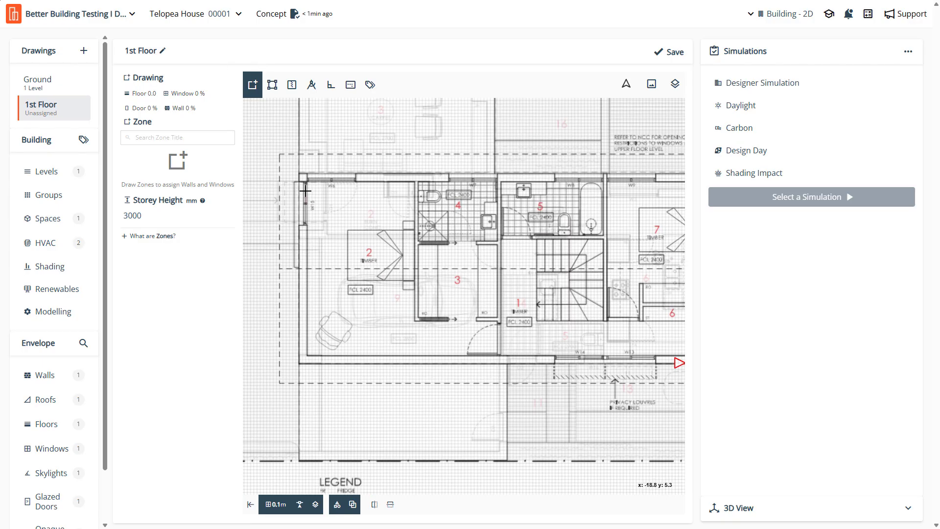
{"action": "left_click", "coordinate": [337, 337]}
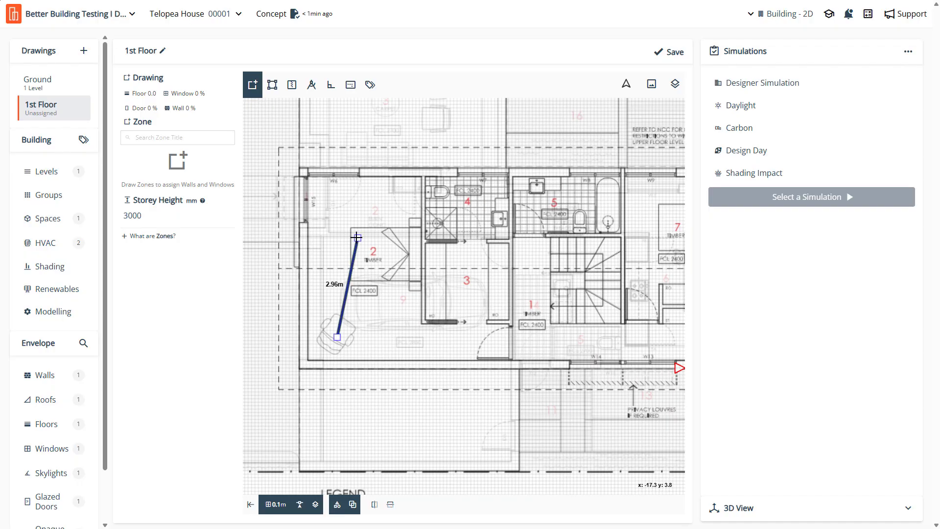
{"action": "left_click", "coordinate": [358, 237]}
{"action": "left_click", "coordinate": [416, 320]}
{"action": "double_click", "coordinate": [387, 345]}
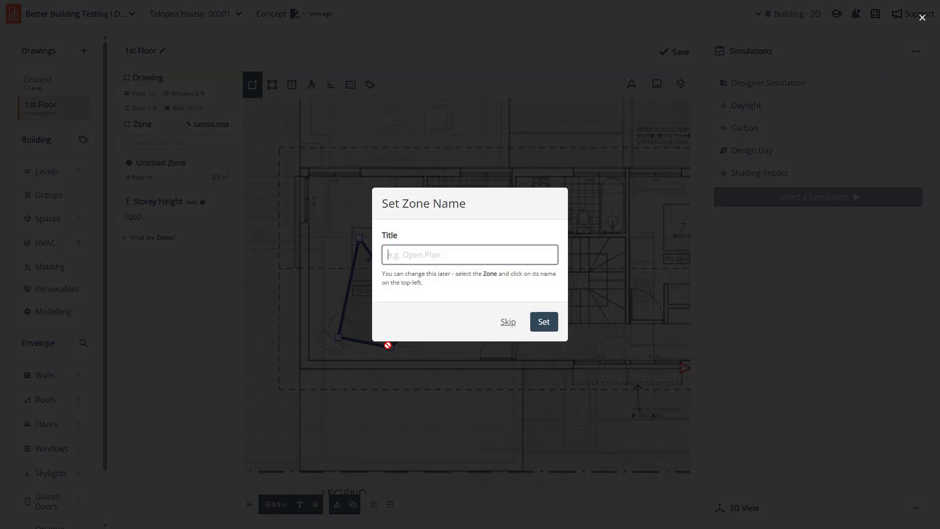
{"action": "type", "text": "Z"}
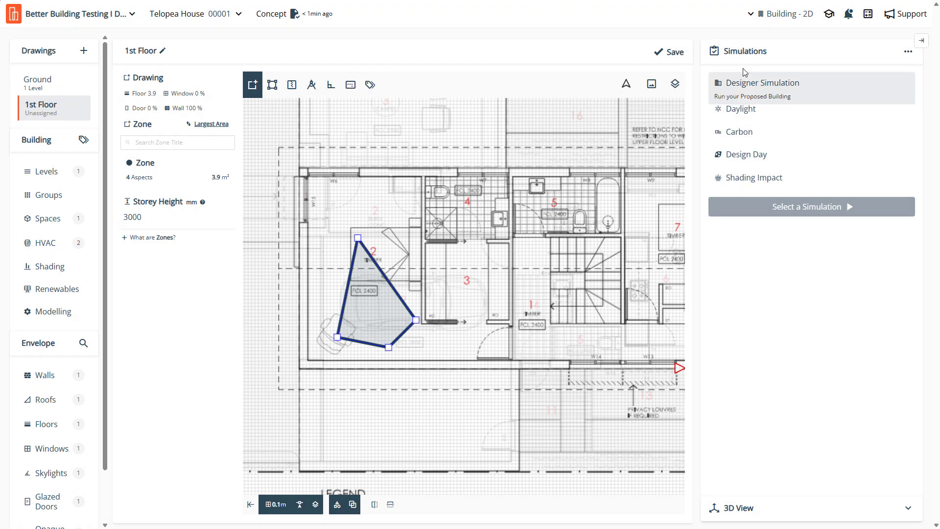
Save the 1st Floor drawing with its new zone in room 2
{"action": "left_click", "coordinate": [674, 52]}
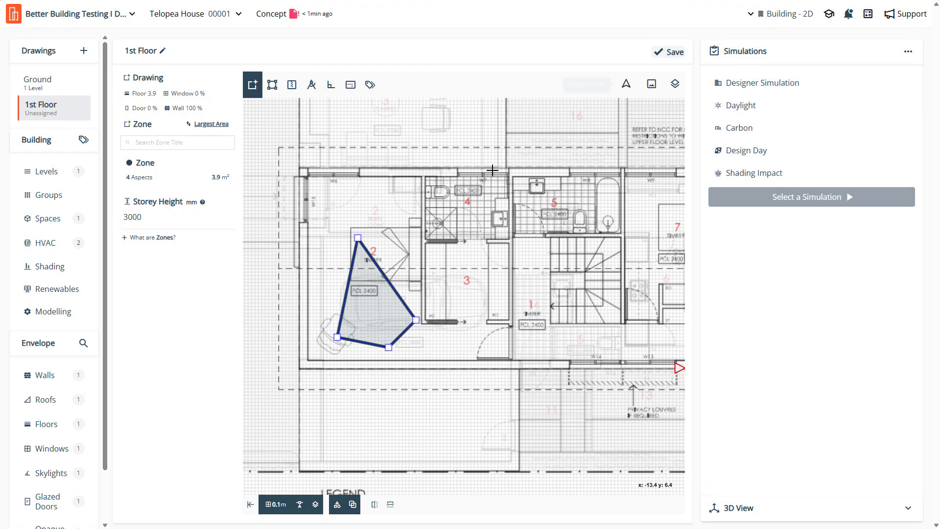
{"action": "scroll", "coordinate": [502, 289], "scroll_direction": "down", "scroll_amount": 5}
{"action": "scroll", "coordinate": [501, 289], "scroll_direction": "up", "scroll_amount": 5}
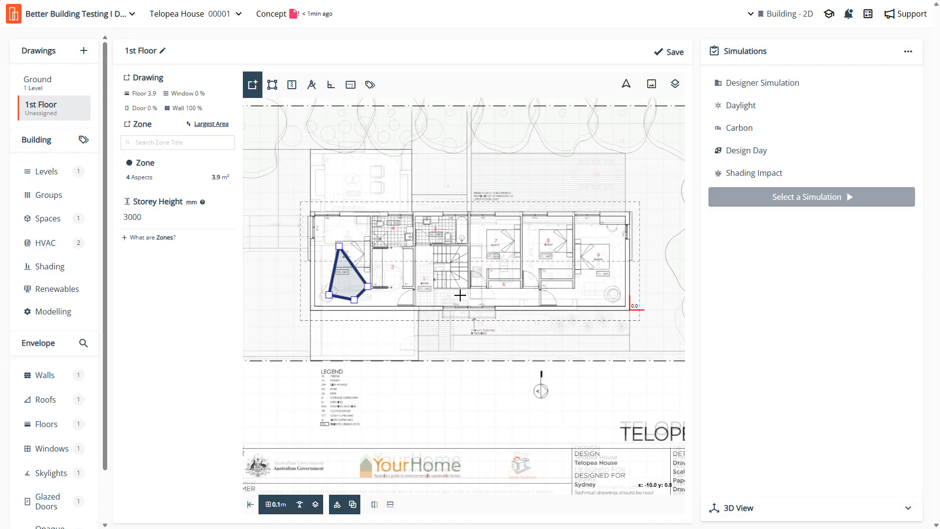
{"action": "left_click", "coordinate": [674, 52]}
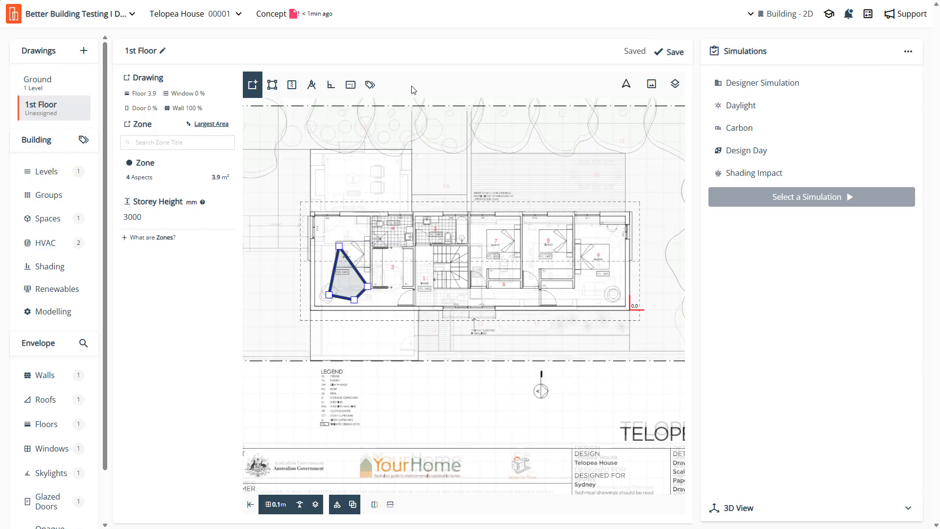
Open the Ground drawing and examine its layout from the Garage zone across to living area 8
{"action": "left_click", "coordinate": [37, 80]}
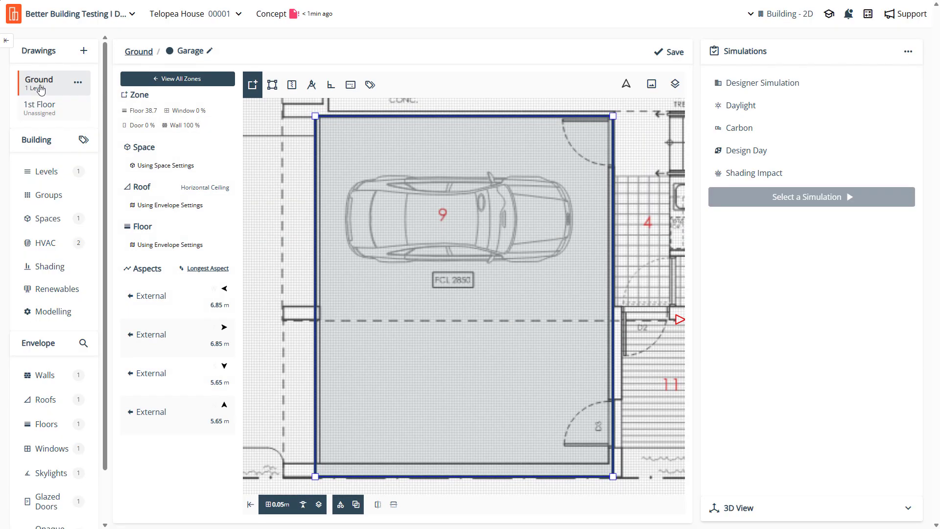
{"action": "scroll", "coordinate": [276, 368], "scroll_direction": "down", "scroll_amount": 4}
{"action": "scroll", "coordinate": [298, 379], "scroll_direction": "up", "scroll_amount": 1}
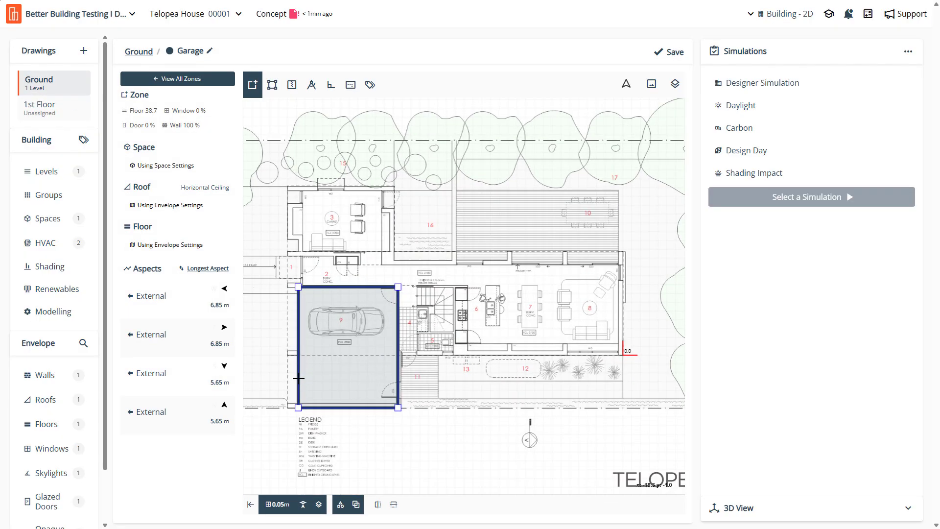
{"action": "scroll", "coordinate": [254, 296], "scroll_direction": "up", "scroll_amount": 1}
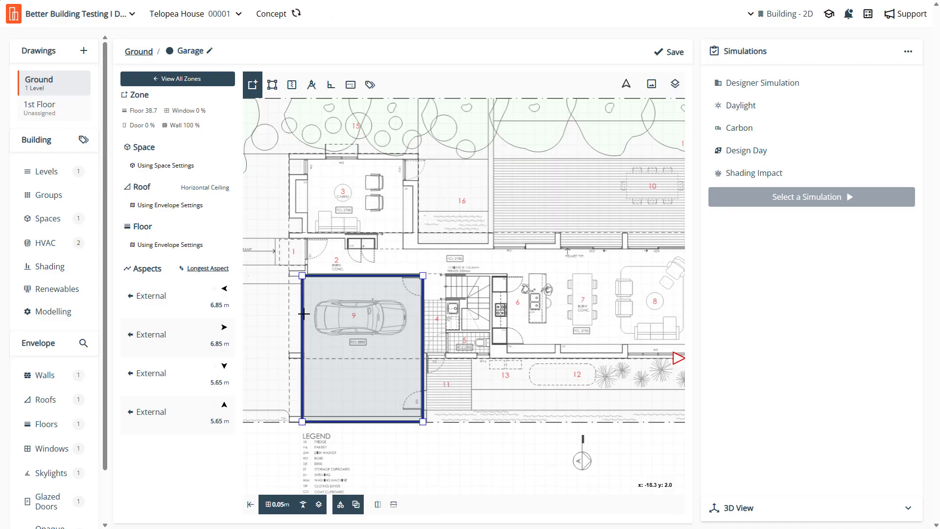
{"action": "scroll", "coordinate": [284, 253], "scroll_direction": "up", "scroll_amount": 1}
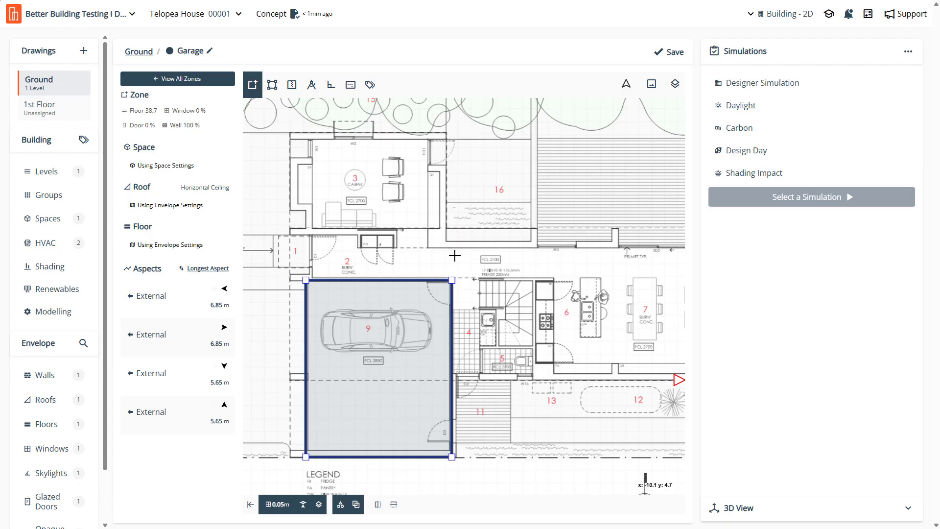
{"action": "scroll", "coordinate": [454, 255], "scroll_direction": "down", "scroll_amount": 1}
{"action": "scroll", "coordinate": [441, 275], "scroll_direction": "up", "scroll_amount": 2}
{"action": "scroll", "coordinate": [361, 292], "scroll_direction": "down", "scroll_amount": 3}
{"action": "scroll", "coordinate": [540, 297], "scroll_direction": "up", "scroll_amount": 5}
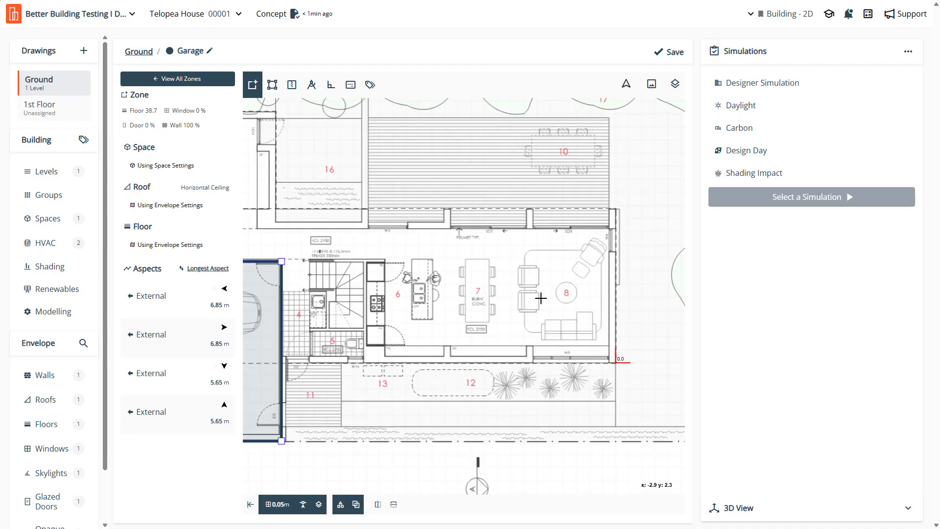
{"action": "scroll", "coordinate": [607, 262], "scroll_direction": "down", "scroll_amount": 1}
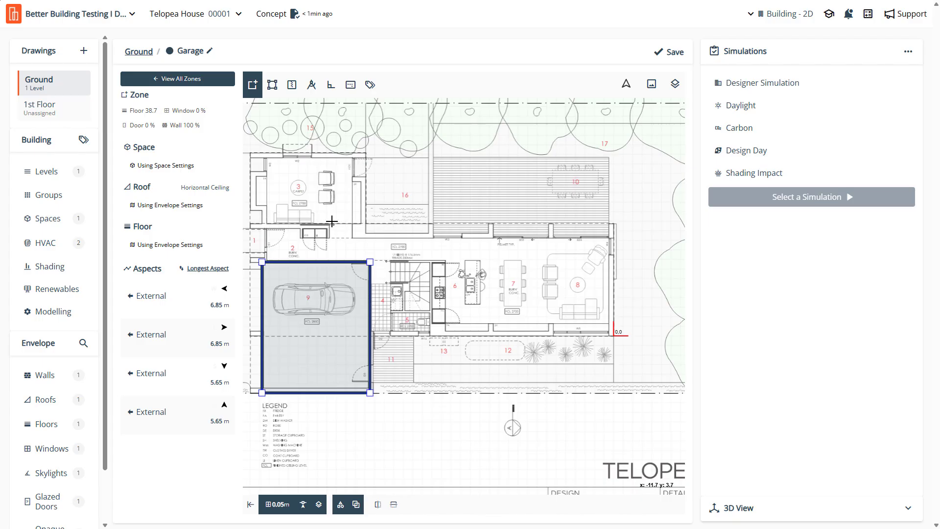
Examine the Ground plan around room 3, entry 1 and hallway 2, and areas 4 and 5 beside the Garage
{"action": "scroll", "coordinate": [345, 205], "scroll_direction": "down", "scroll_amount": 1}
{"action": "scroll", "coordinate": [250, 205], "scroll_direction": "up", "scroll_amount": 2}
{"action": "scroll", "coordinate": [250, 204], "scroll_direction": "up", "scroll_amount": 1}
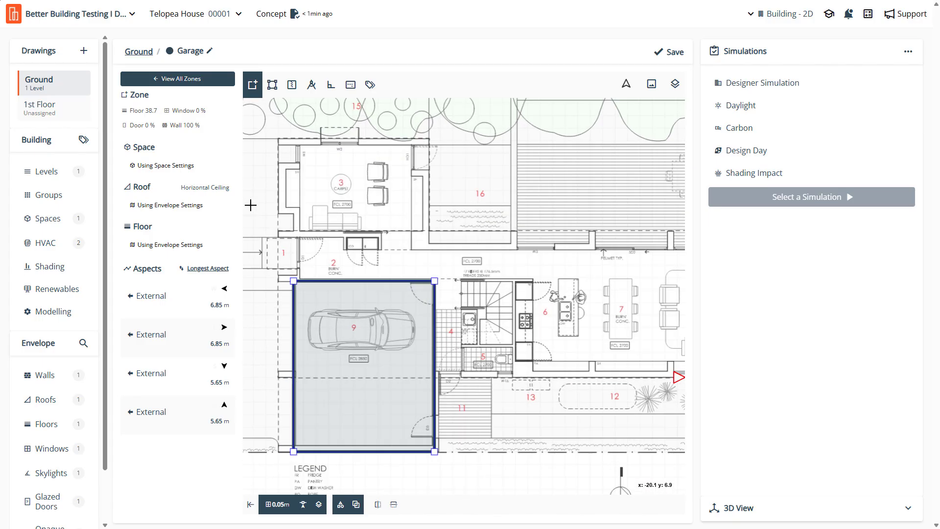
{"action": "scroll", "coordinate": [275, 157], "scroll_direction": "up", "scroll_amount": 1}
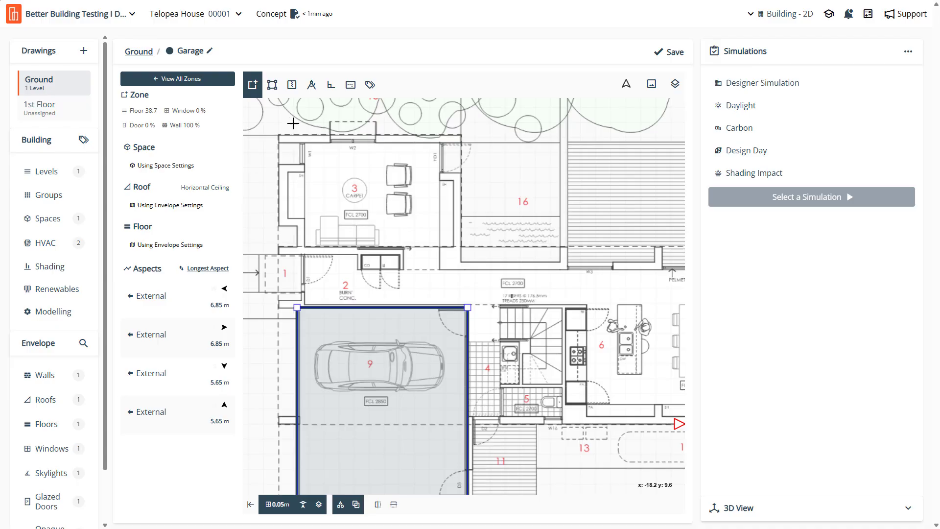
{"action": "scroll", "coordinate": [293, 124], "scroll_direction": "down", "scroll_amount": 1}
{"action": "scroll", "coordinate": [447, 340], "scroll_direction": "up", "scroll_amount": 3}
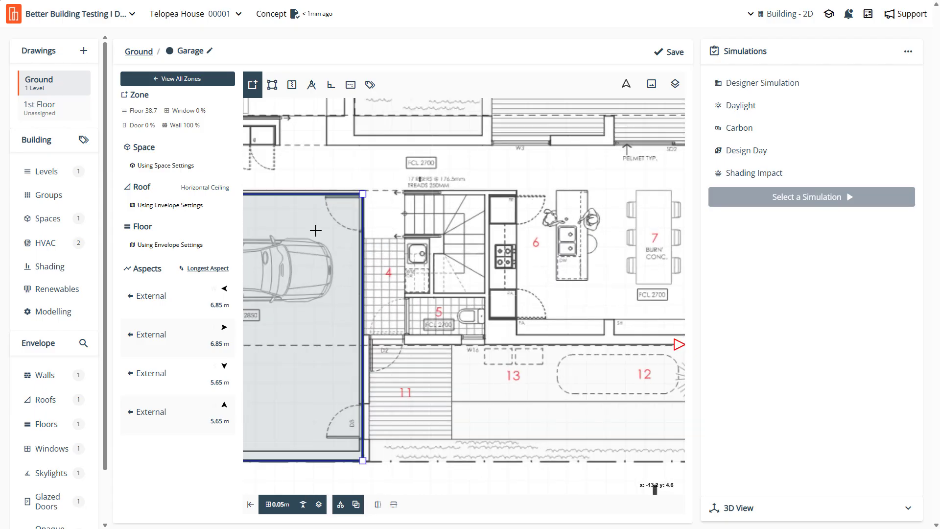
{"action": "scroll", "coordinate": [558, 263], "scroll_direction": "down", "scroll_amount": 2}
Switch to editing zones and inspect the Garage corner nearest the stairs
{"action": "key", "text": "e"}
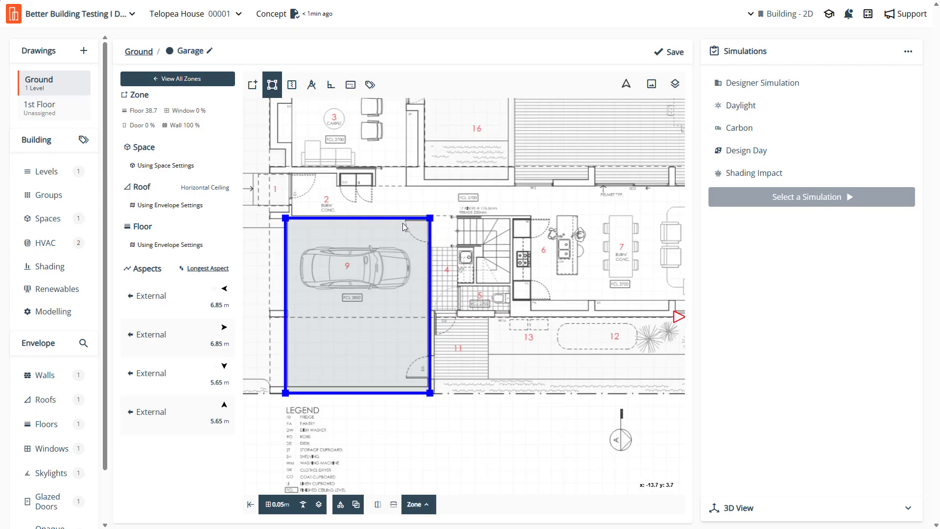
{"action": "scroll", "coordinate": [419, 221], "scroll_direction": "up", "scroll_amount": 5}
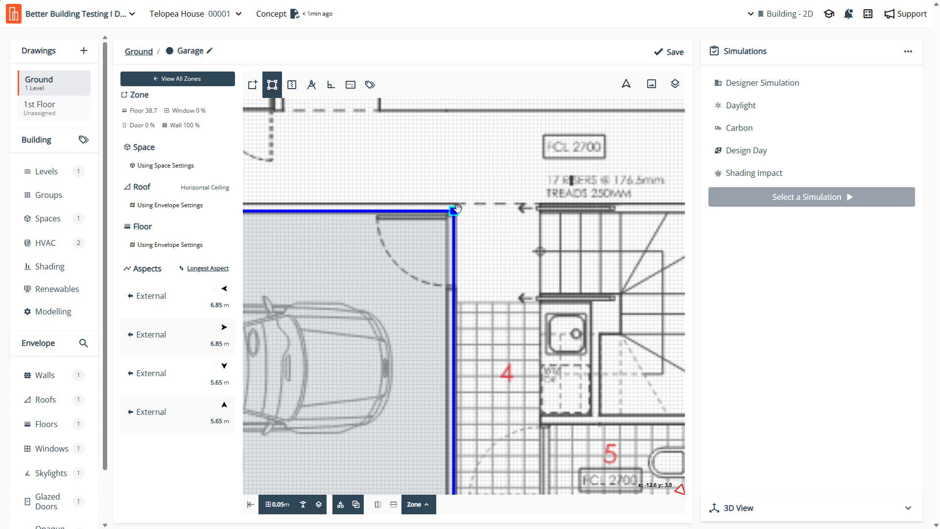
{"action": "scroll", "coordinate": [296, 217], "scroll_direction": "down", "scroll_amount": 2}
{"action": "scroll", "coordinate": [377, 392], "scroll_direction": "up", "scroll_amount": 2}
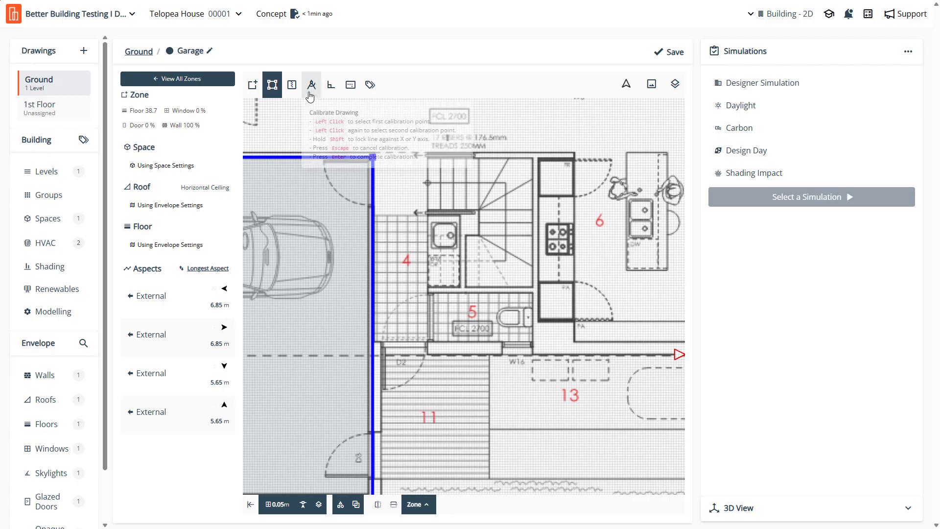
Start a new zone at the Garage corner and trace it around the stairs to the corner of room 5 beside the kitchen
{"action": "left_click", "coordinate": [252, 85]}
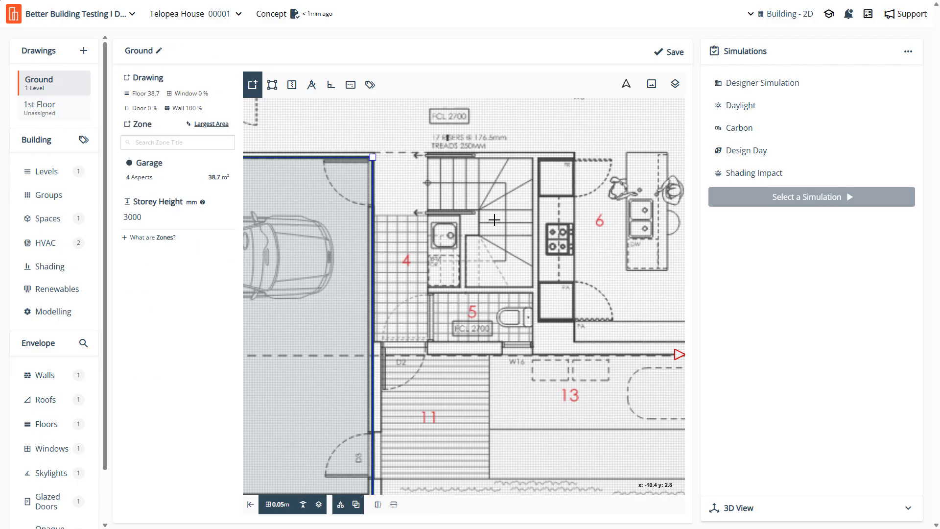
{"action": "left_click", "coordinate": [372, 156]}
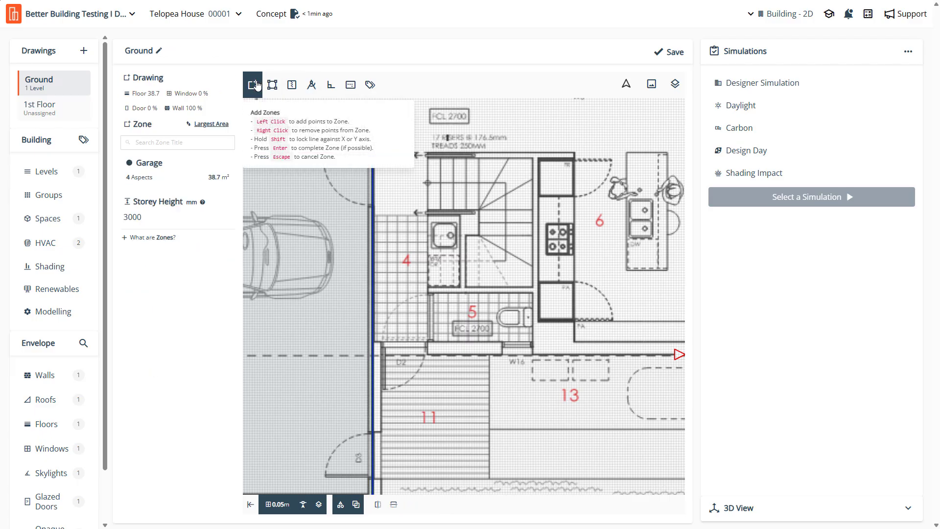
{"action": "left_click", "coordinate": [428, 158]}
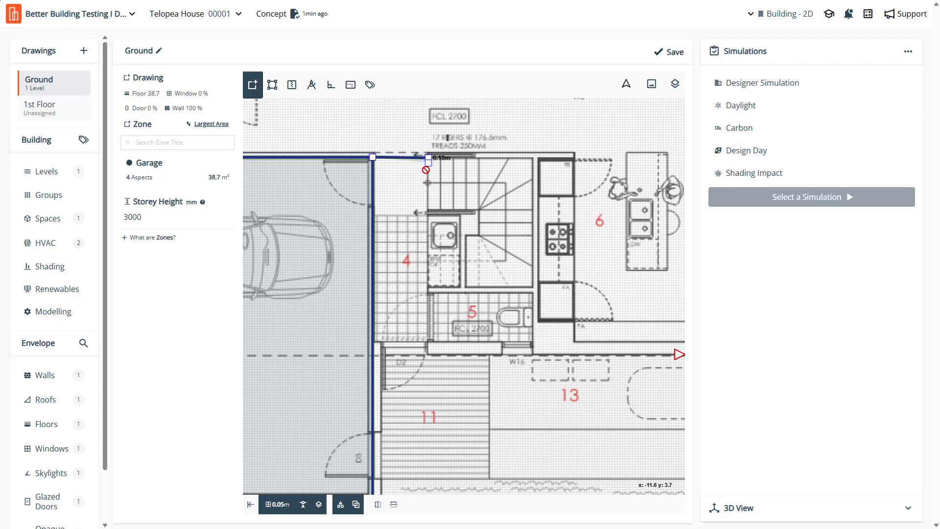
{"action": "left_click", "coordinate": [429, 211]}
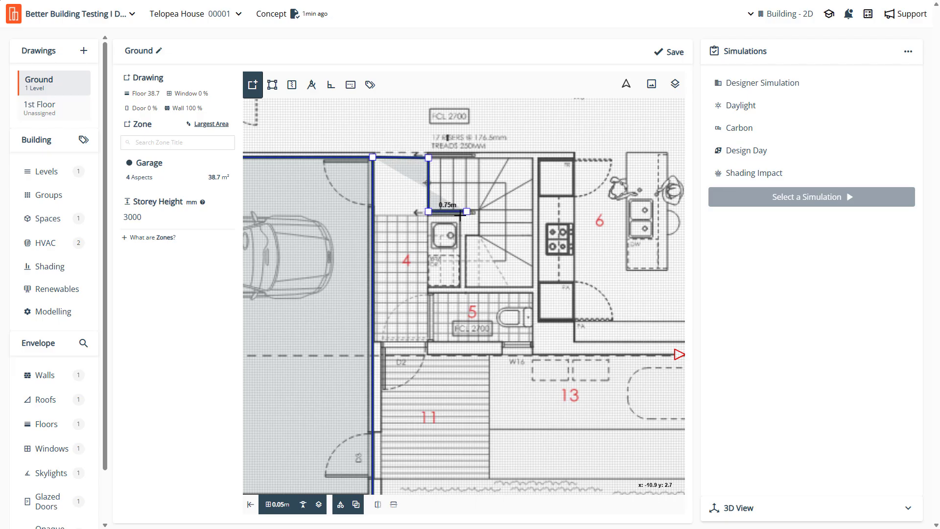
{"action": "left_click", "coordinate": [459, 211]}
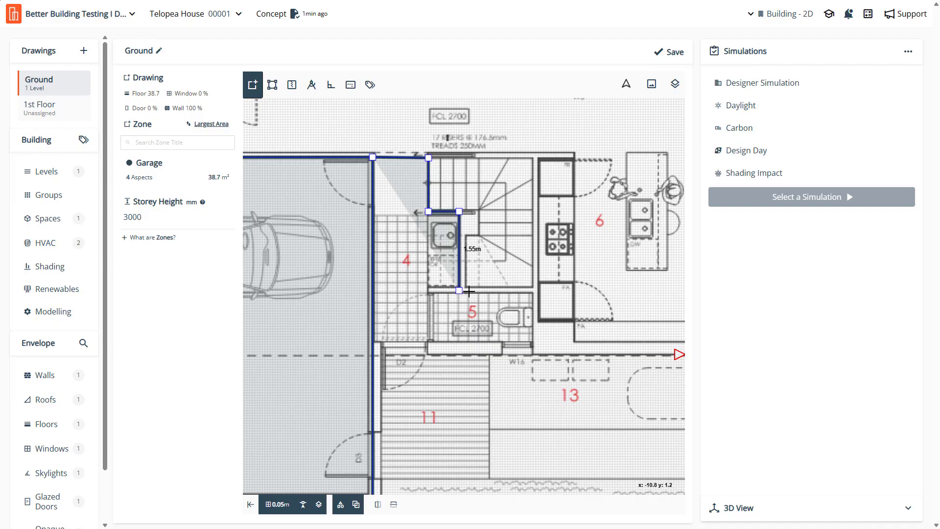
{"action": "left_click", "coordinate": [468, 291]}
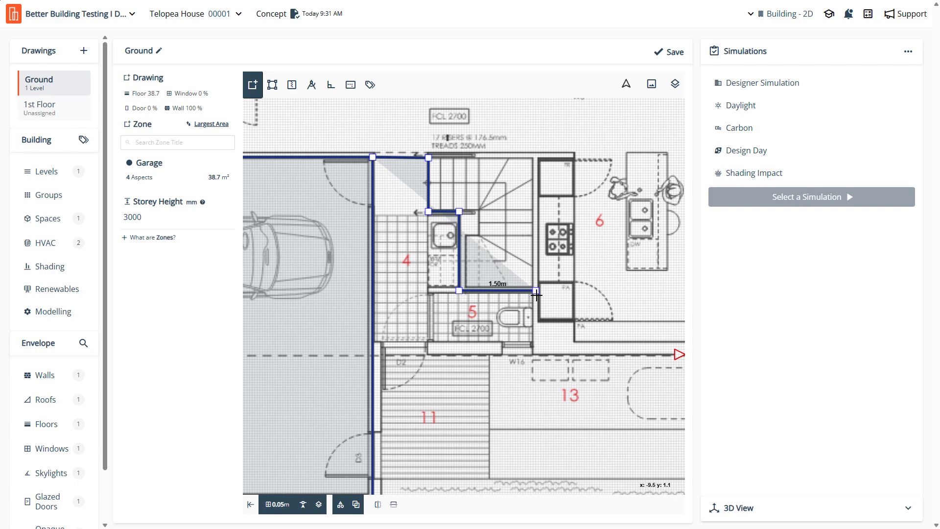
{"action": "left_click", "coordinate": [536, 293]}
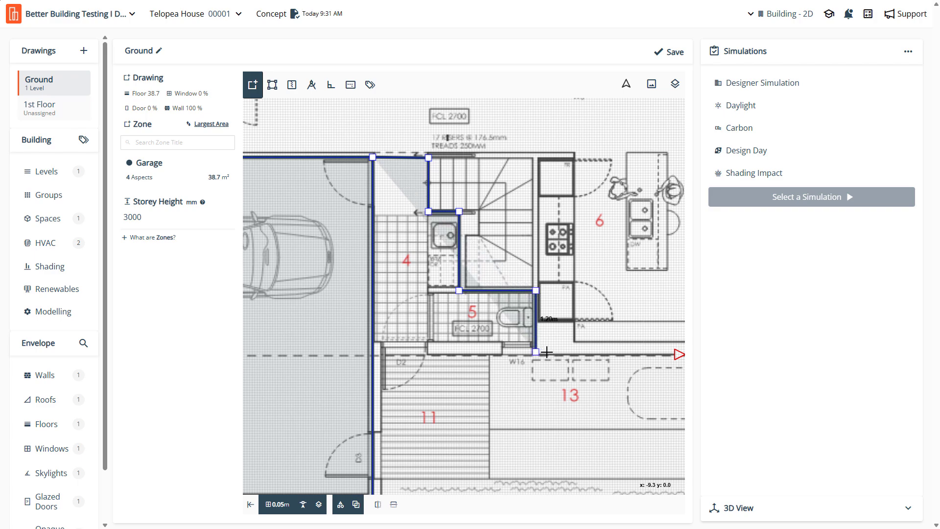
Trace the zone along the outer wall past window W16 and door D2, complete it at about 7.2 m², and name it Bathroom
{"action": "left_click", "coordinate": [545, 351]}
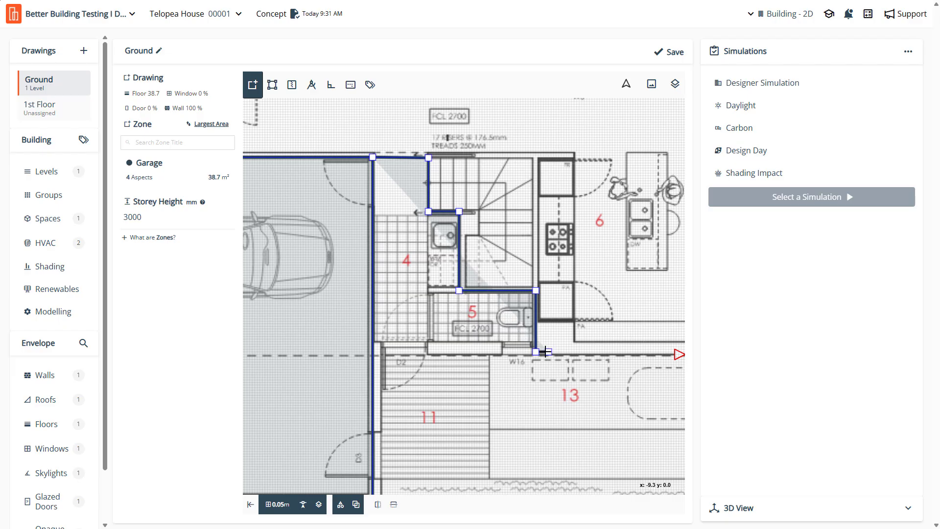
{"action": "left_click", "coordinate": [503, 351]}
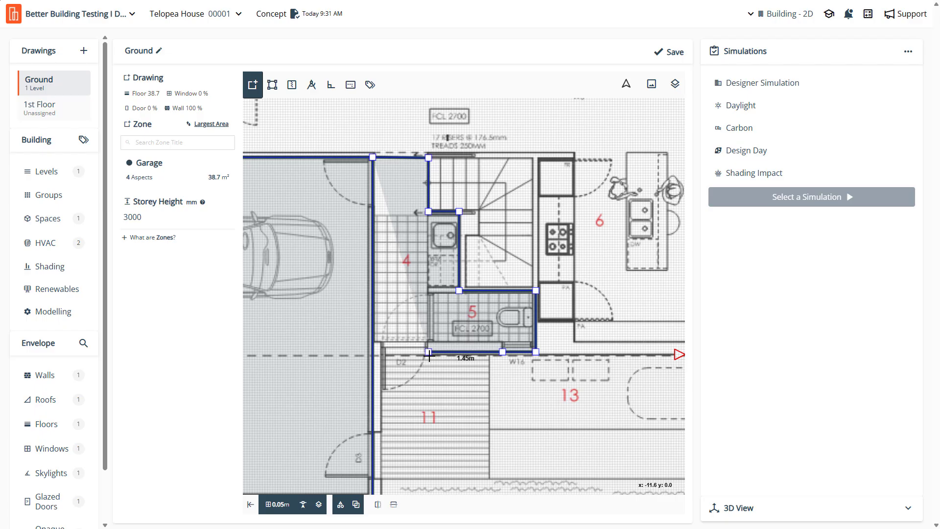
{"action": "left_click", "coordinate": [429, 352]}
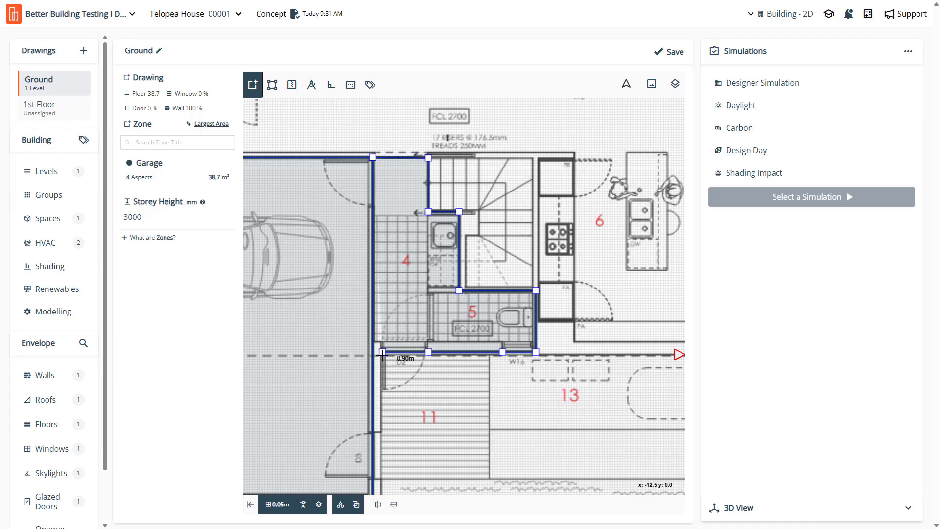
{"action": "left_click", "coordinate": [382, 355]}
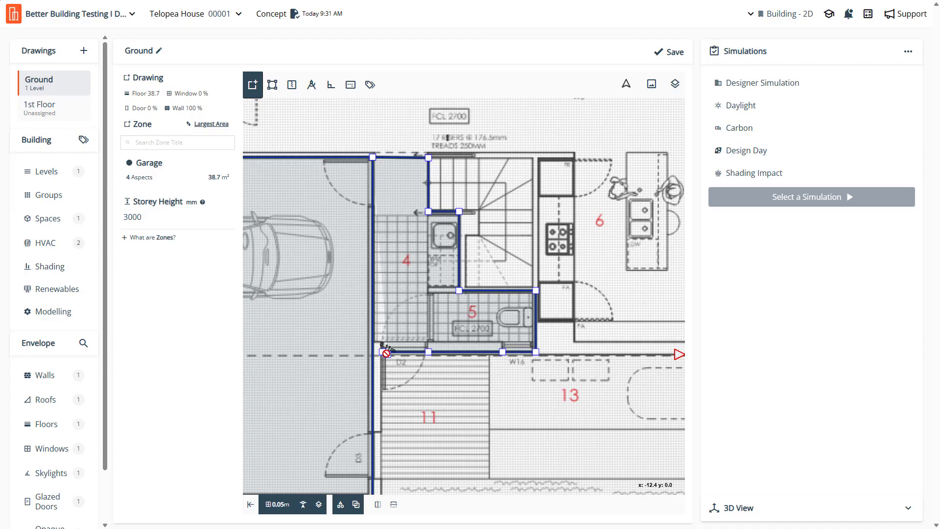
{"action": "left_click", "coordinate": [386, 353]}
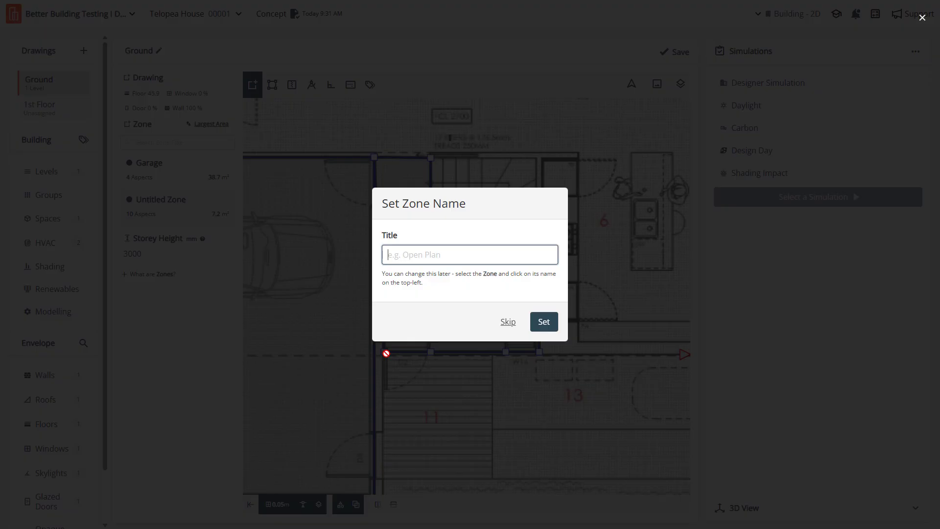
{"action": "type", "text": "Bathroom"}
{"action": "key", "text": "Return"}
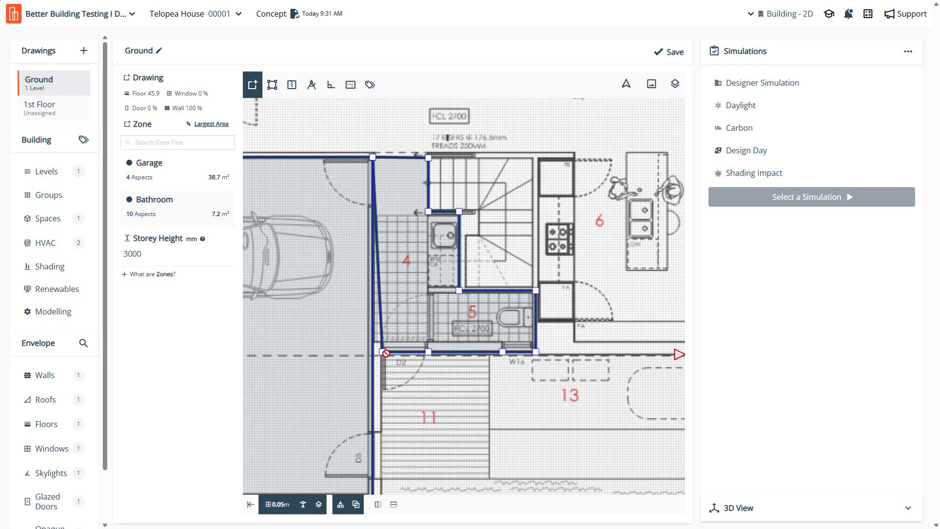
Select the Garage zone and add a point on its wall shared with the Bathroom, near door D2
{"action": "scroll", "coordinate": [326, 346], "scroll_direction": "up", "scroll_amount": 3}
{"action": "left_click", "coordinate": [326, 347]}
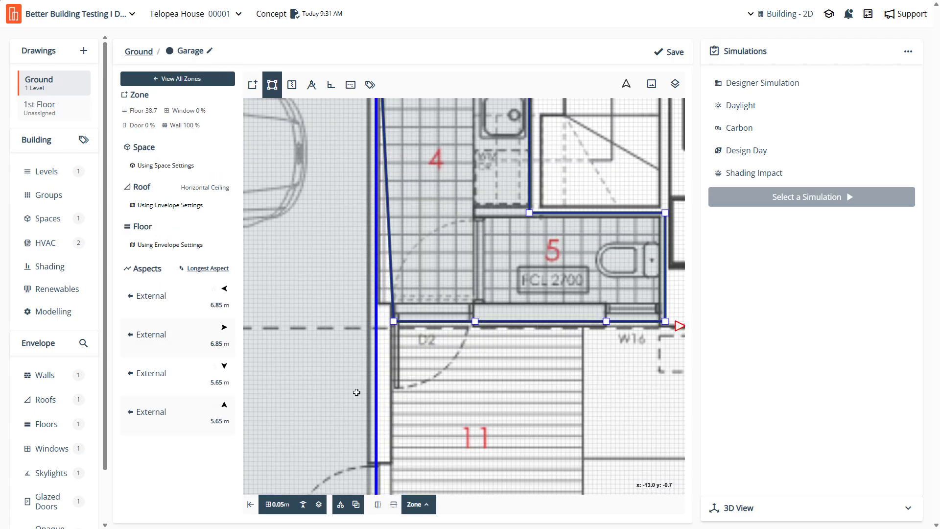
{"action": "scroll", "coordinate": [505, 358], "scroll_direction": "down", "scroll_amount": 3}
{"action": "scroll", "coordinate": [413, 383], "scroll_direction": "down", "scroll_amount": 3}
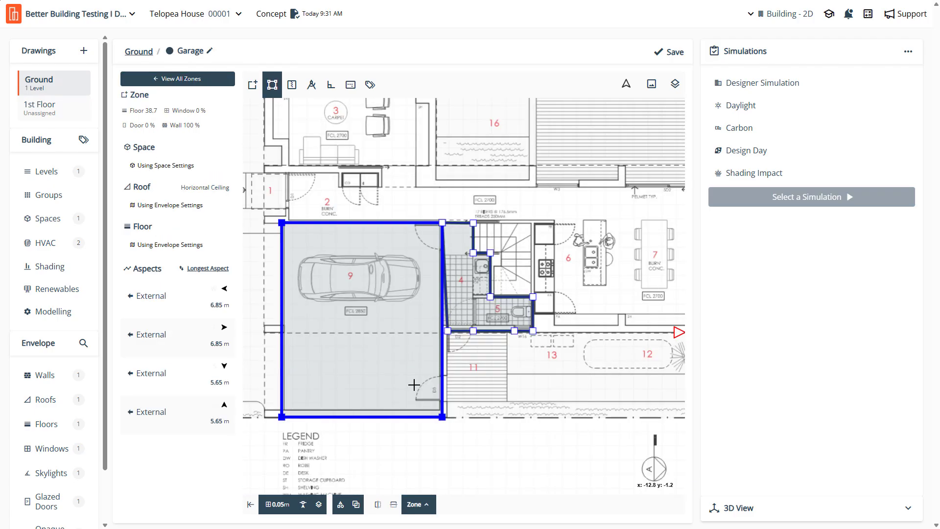
{"action": "scroll", "coordinate": [441, 377], "scroll_direction": "up", "scroll_amount": 2}
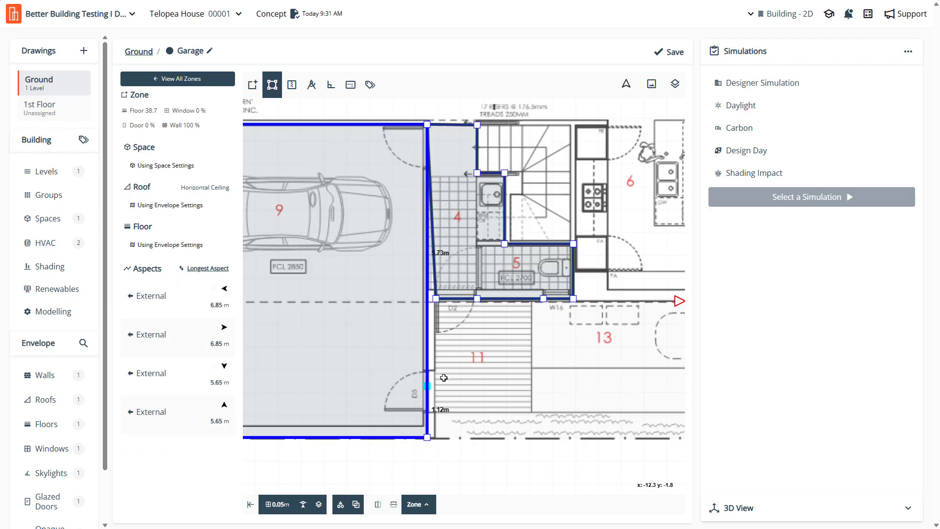
{"action": "scroll", "coordinate": [440, 339], "scroll_direction": "up", "scroll_amount": 2}
{"action": "scroll", "coordinate": [440, 337], "scroll_direction": "up", "scroll_amount": 2}
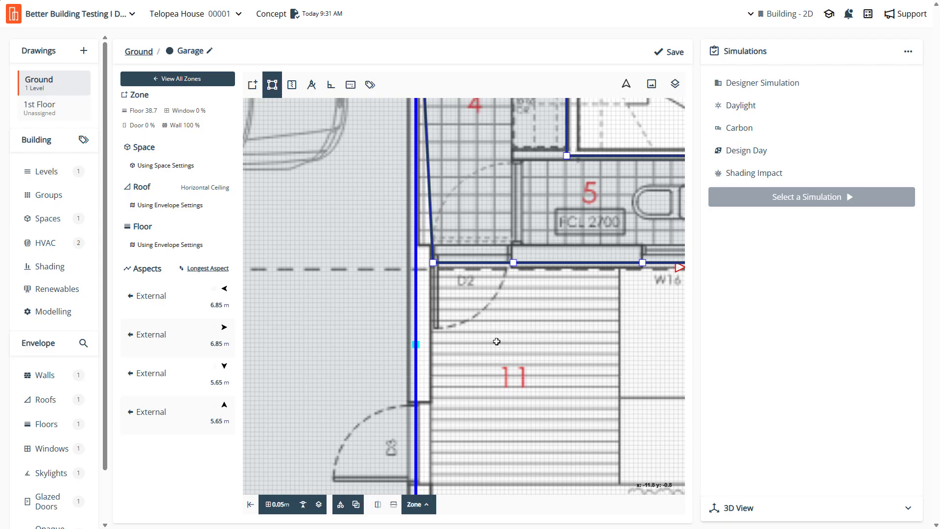
{"action": "left_click", "coordinate": [523, 313]}
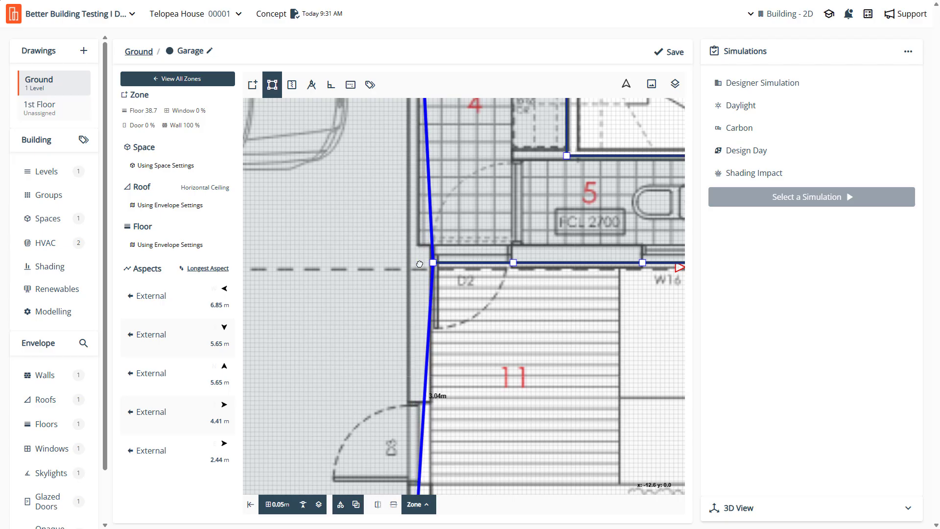
{"action": "left_click", "coordinate": [416, 267]}
Turn off zone snap and the snap option beside it, and align the new Garage point with the Bathroom's outer wall line
{"action": "left_click", "coordinate": [303, 505]}
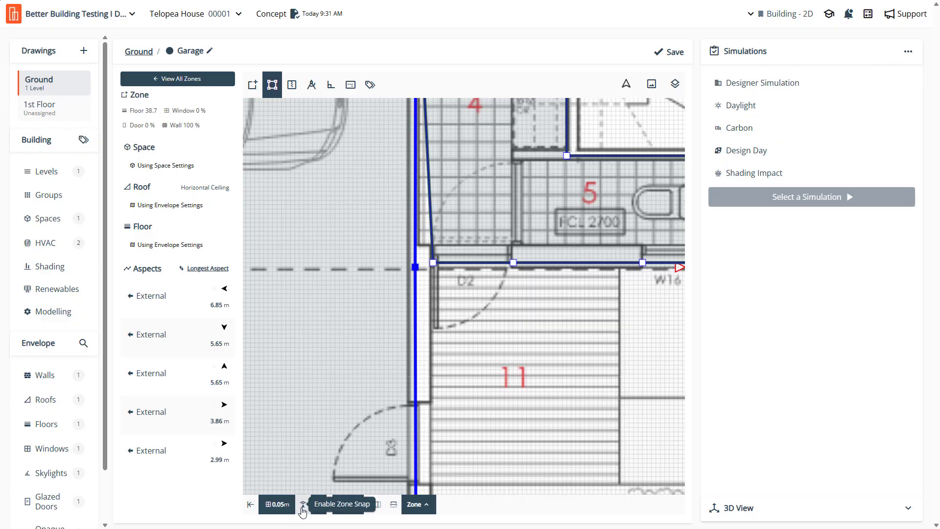
{"action": "left_click", "coordinate": [318, 504]}
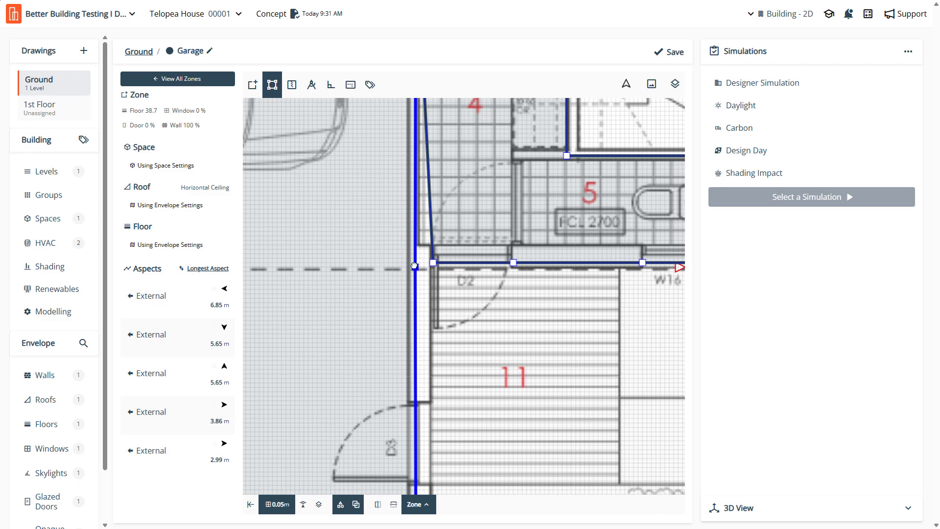
{"action": "left_click_drag", "start_coordinate": [415, 267], "coordinate": [415, 262]}
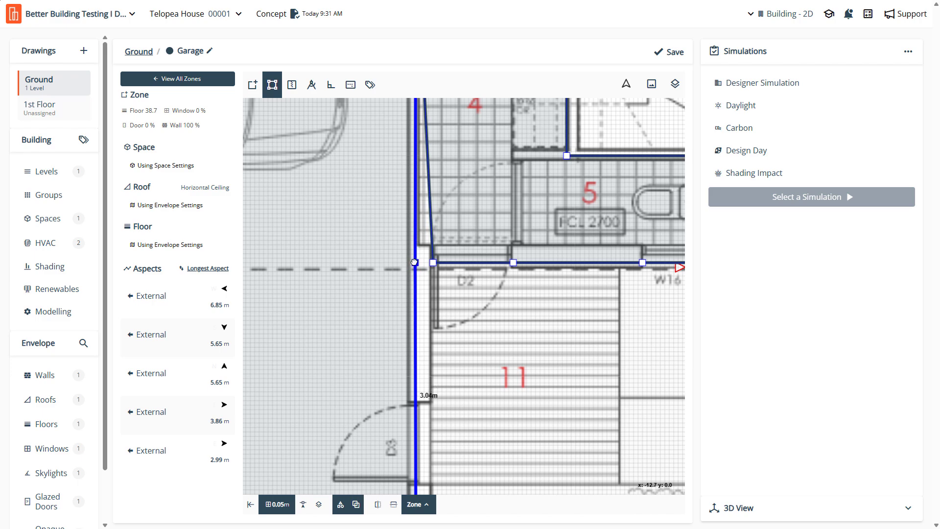
Add a point to the Bathroom's slanted wall and place it on the Garage point beside door D2 to straighten the shared wall
{"action": "left_click", "coordinate": [443, 236]}
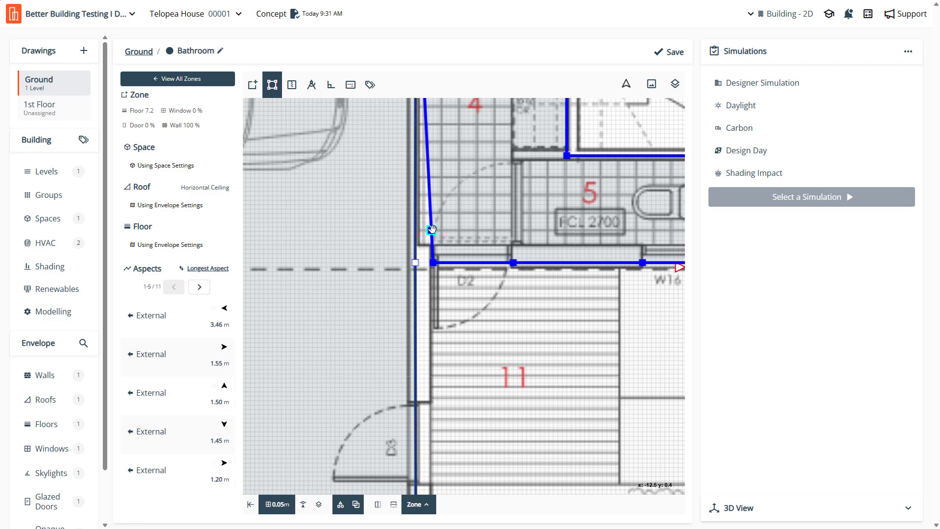
{"action": "left_click_drag", "start_coordinate": [430, 227], "coordinate": [459, 261]}
{"action": "key", "text": "ctrl+z"}
{"action": "left_click_drag", "start_coordinate": [432, 230], "coordinate": [433, 262]}
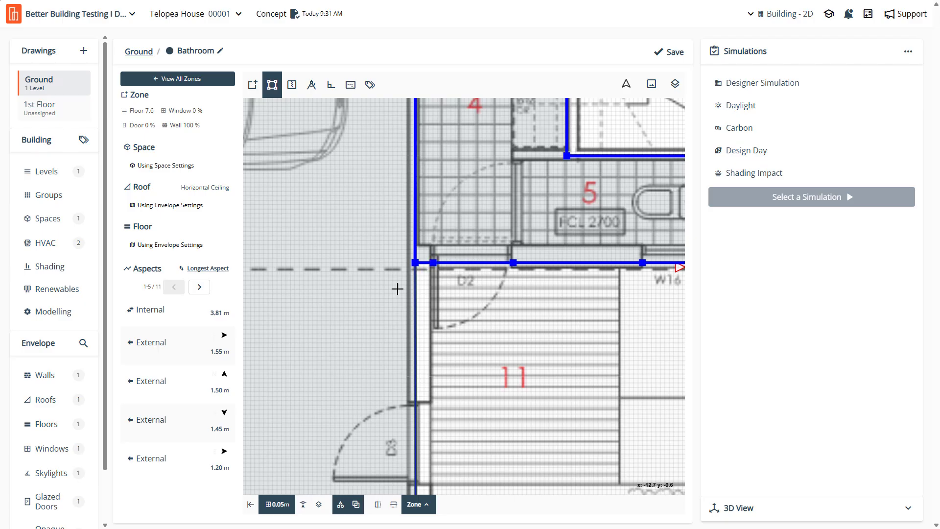
Turn zone snap and the snap option beside it back on
{"action": "scroll", "coordinate": [439, 287], "scroll_direction": "down", "scroll_amount": 5}
{"action": "left_click", "coordinate": [303, 504]}
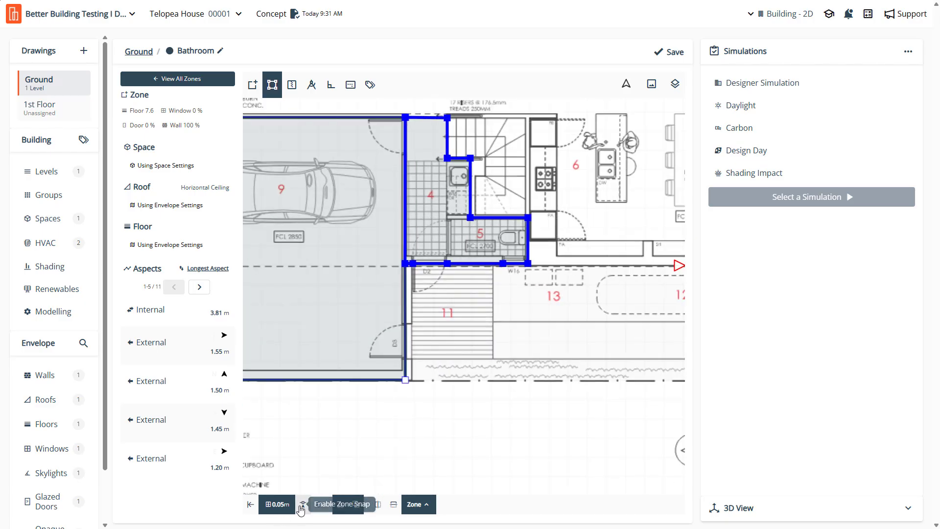
{"action": "left_click", "coordinate": [319, 504]}
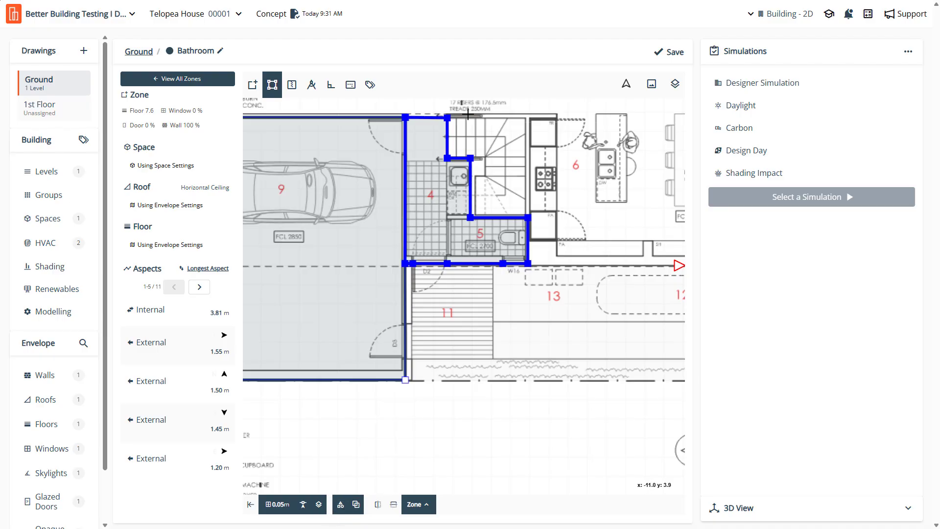
Add a Garage wall point level with the wall above the basin and move the Bathroom's upper Garage-side corner onto it
{"action": "scroll", "coordinate": [465, 115], "scroll_direction": "up", "scroll_amount": 5}
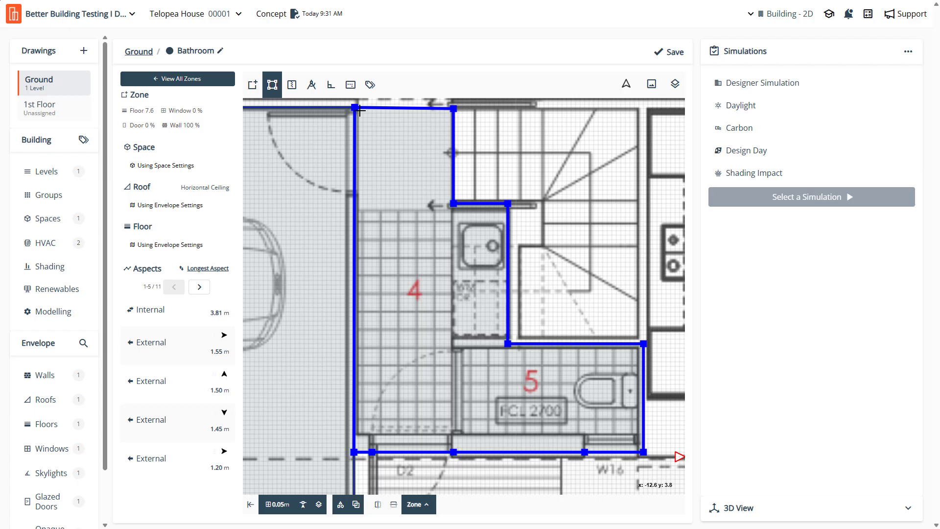
{"action": "left_click_drag", "start_coordinate": [355, 108], "coordinate": [412, 271]}
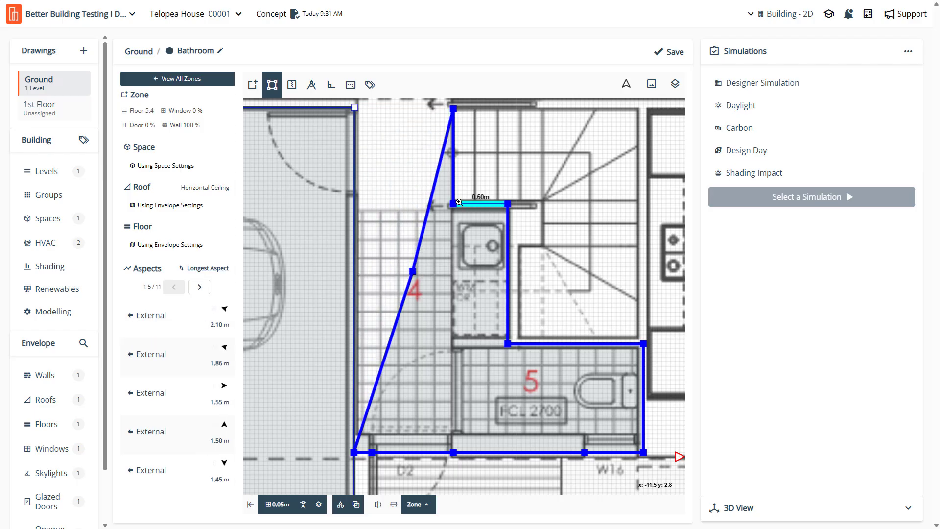
{"action": "left_click", "coordinate": [327, 243]}
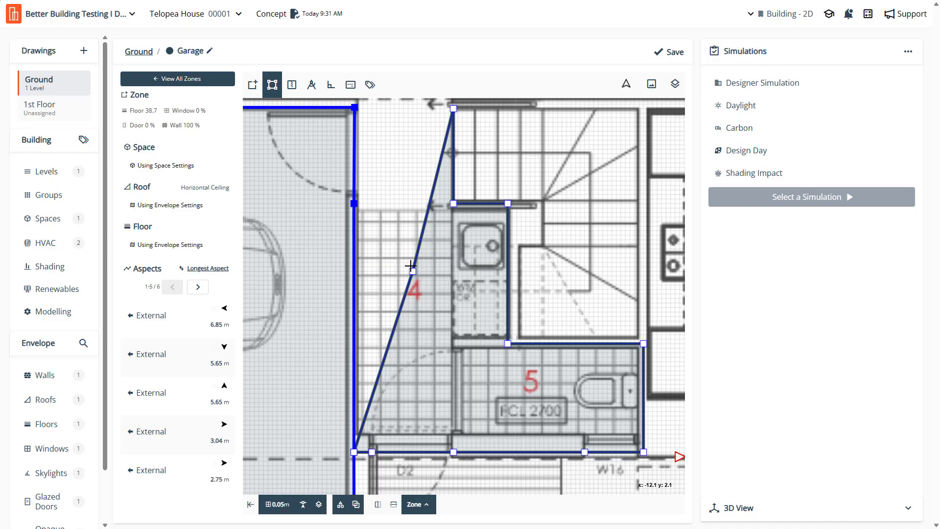
{"action": "left_click", "coordinate": [413, 271]}
{"action": "left_click_drag", "start_coordinate": [413, 271], "coordinate": [354, 203]}
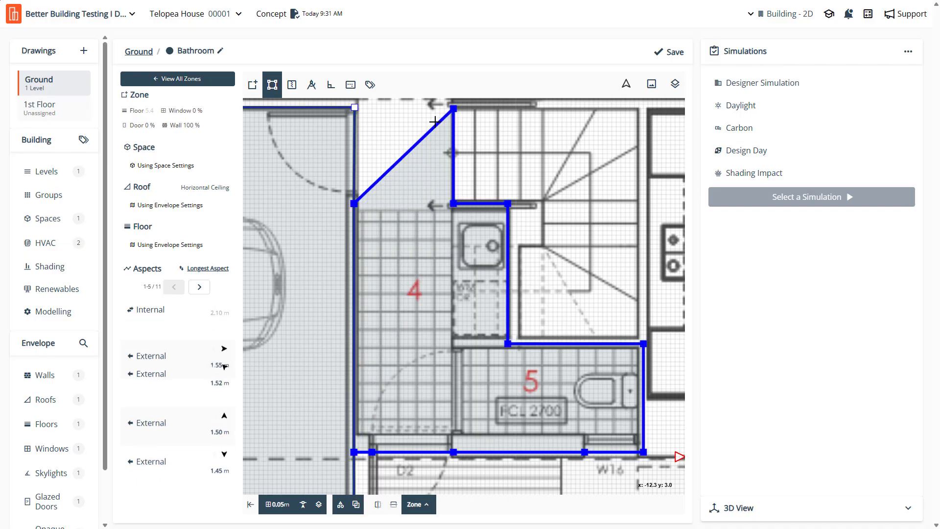
Delete the Bathroom's corner point at the top of the stairs and save the drawing
{"action": "double_click", "coordinate": [454, 110]}
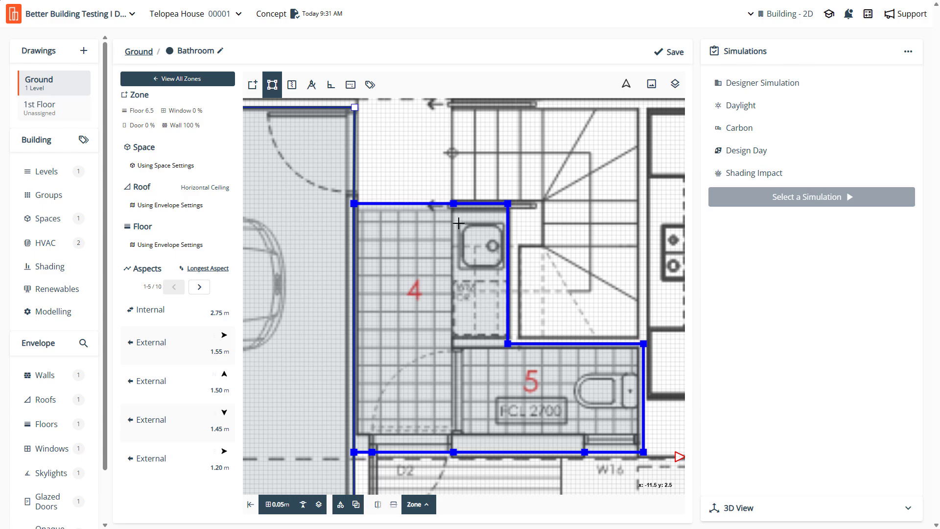
{"action": "scroll", "coordinate": [412, 294], "scroll_direction": "down", "scroll_amount": 2}
{"action": "scroll", "coordinate": [443, 306], "scroll_direction": "up", "scroll_amount": 2}
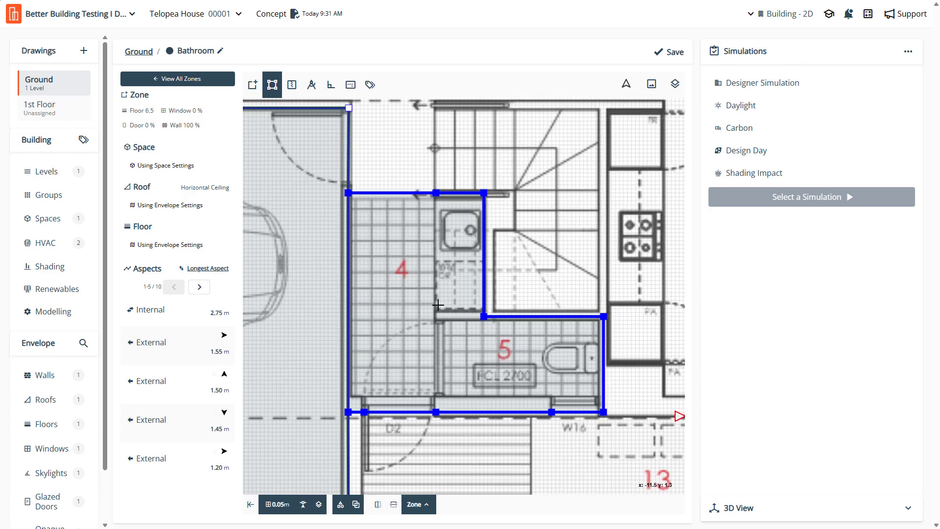
{"action": "scroll", "coordinate": [402, 301], "scroll_direction": "down", "scroll_amount": 3}
{"action": "scroll", "coordinate": [483, 403], "scroll_direction": "up", "scroll_amount": 3}
{"action": "left_click", "coordinate": [676, 53]}
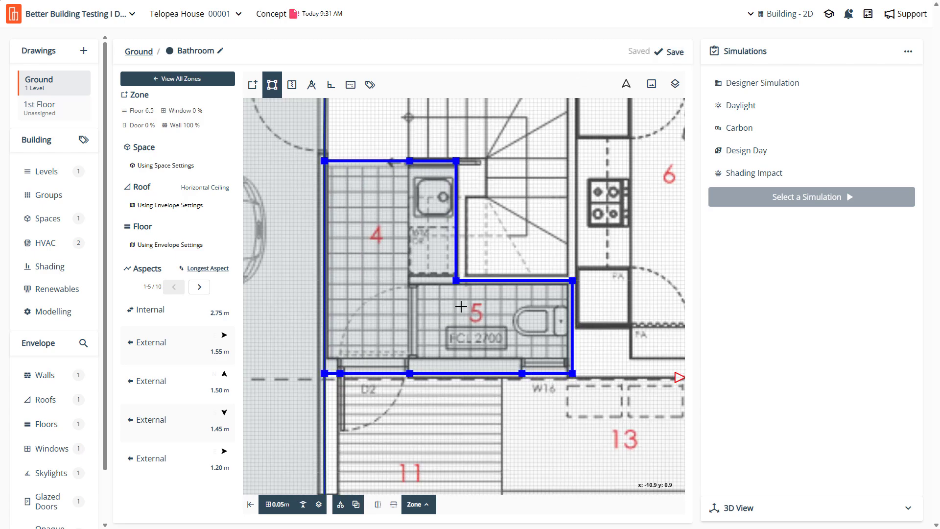
Examine the hallway and stair areas around the Garage and Bathroom, from entry 1 to kitchen 6
{"action": "scroll", "coordinate": [416, 293], "scroll_direction": "down", "scroll_amount": 4}
{"action": "scroll", "coordinate": [343, 271], "scroll_direction": "up", "scroll_amount": 2}
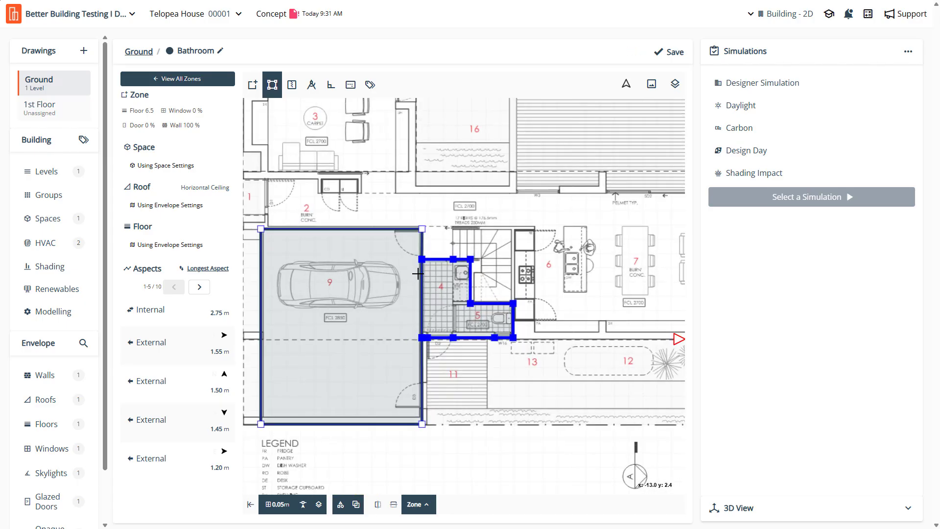
{"action": "scroll", "coordinate": [507, 296], "scroll_direction": "up", "scroll_amount": 1}
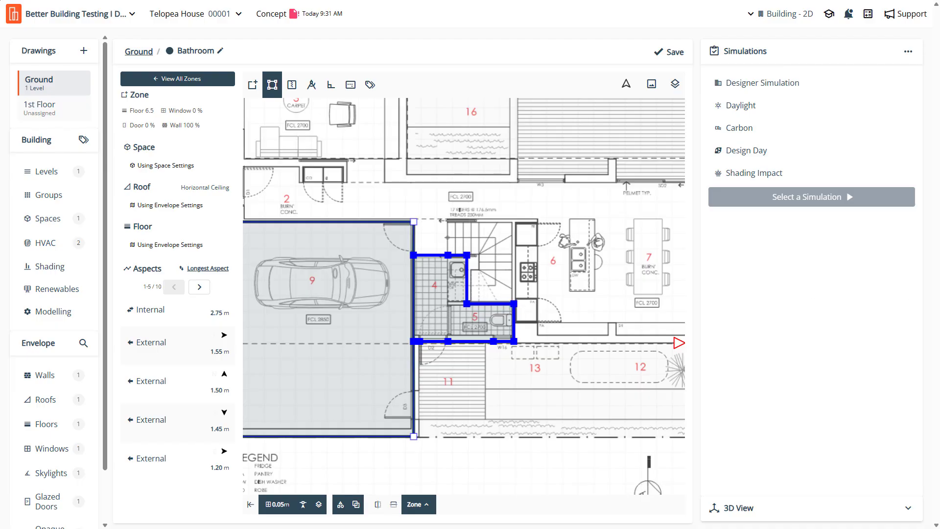
{"action": "scroll", "coordinate": [456, 235], "scroll_direction": "up", "scroll_amount": 3}
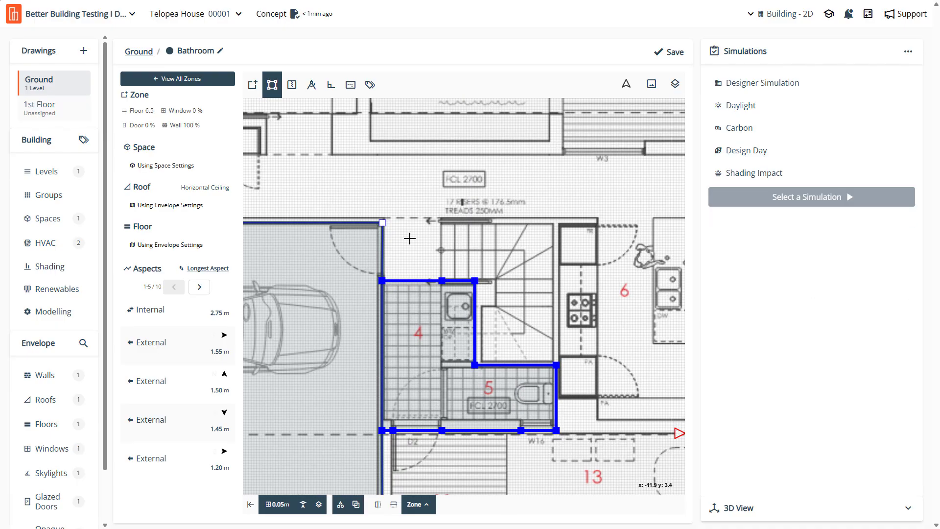
{"action": "scroll", "coordinate": [390, 225], "scroll_direction": "up", "scroll_amount": 2}
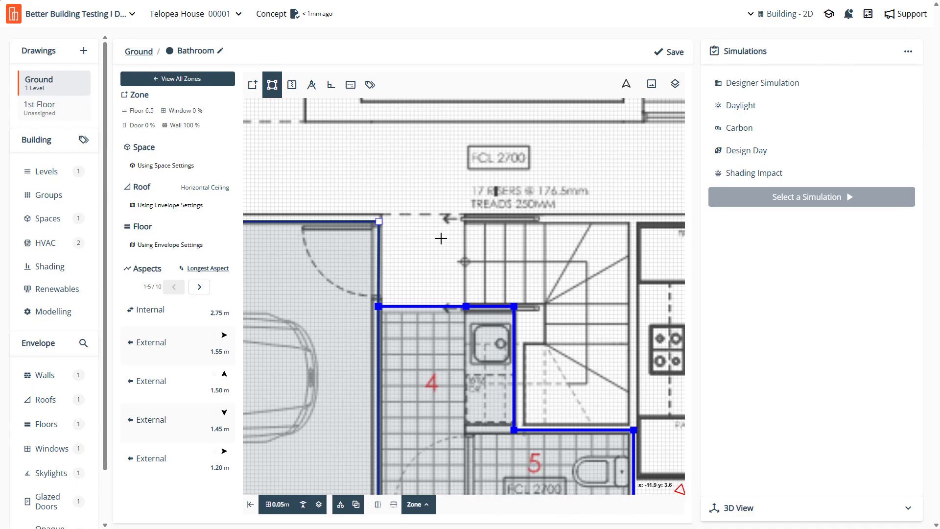
{"action": "scroll", "coordinate": [500, 240], "scroll_direction": "down", "scroll_amount": 5}
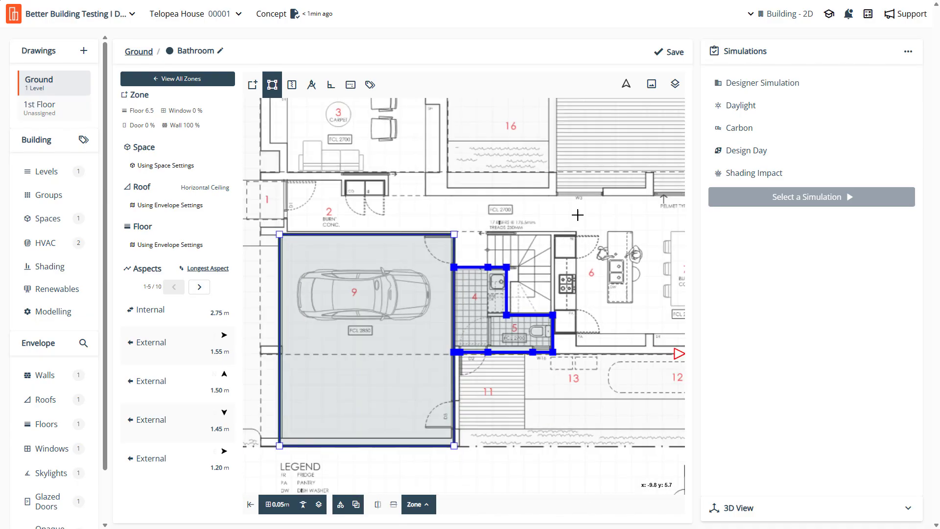
{"action": "scroll", "coordinate": [608, 220], "scroll_direction": "down", "scroll_amount": 2}
{"action": "scroll", "coordinate": [375, 217], "scroll_direction": "up", "scroll_amount": 4}
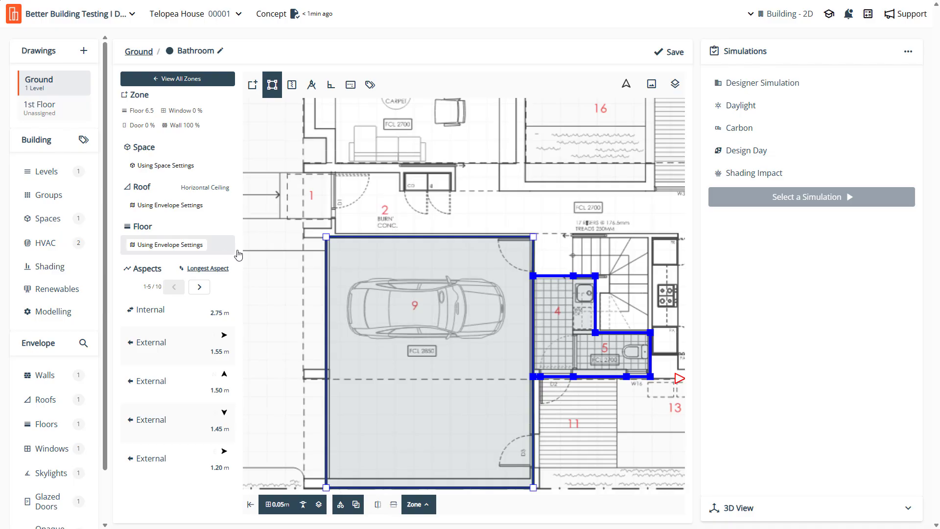
Add a point on the Garage's hallway wall near its entry-side corner, aligned with the front wall at door D1
{"action": "left_click", "coordinate": [253, 85]}
{"action": "scroll", "coordinate": [340, 225], "scroll_direction": "up", "scroll_amount": 5}
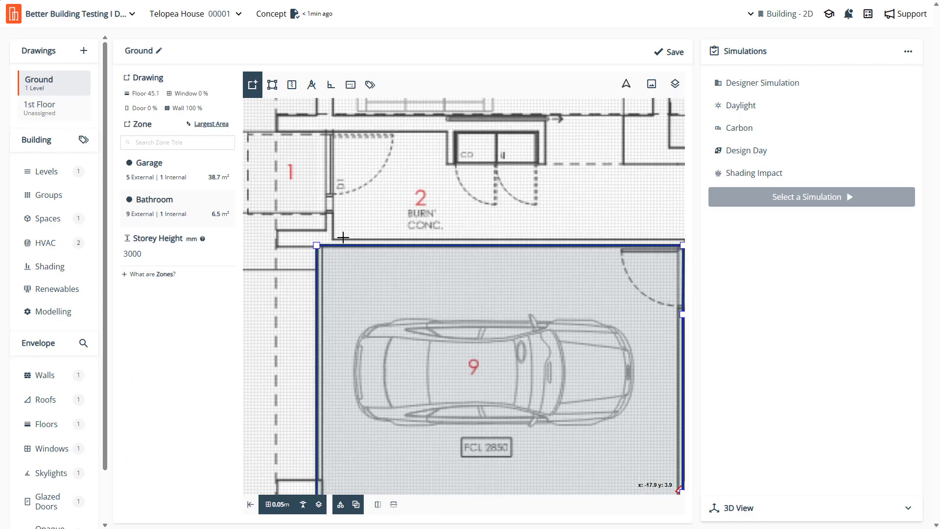
{"action": "left_click", "coordinate": [428, 277]}
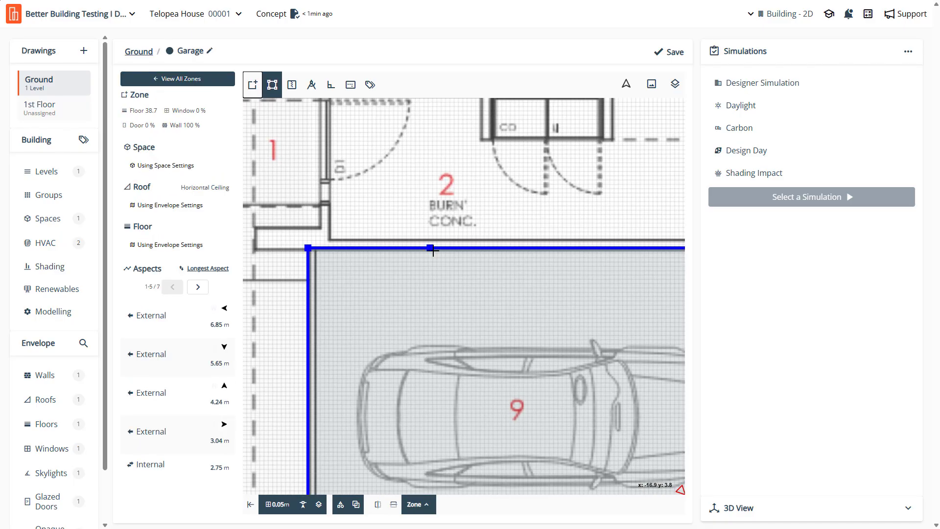
{"action": "left_click", "coordinate": [328, 248]}
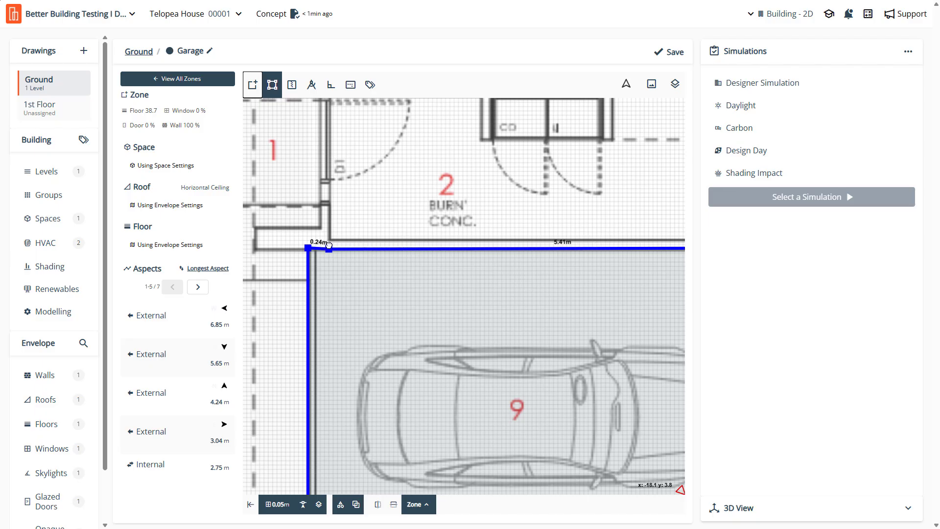
{"action": "left_click_drag", "start_coordinate": [329, 245], "coordinate": [329, 249]}
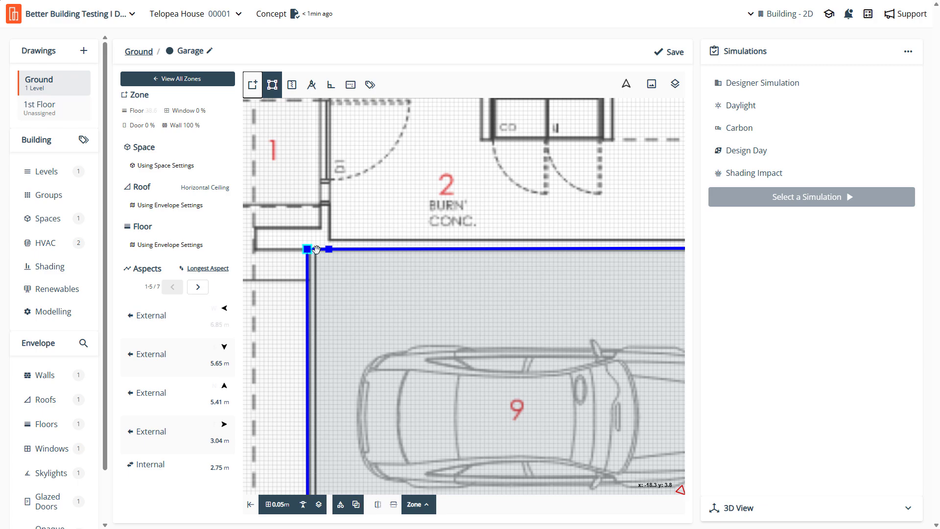
{"action": "left_click_drag", "start_coordinate": [329, 248], "coordinate": [325, 249]}
Start a new zone at the added Garage point and trace it along the front wall past entry door D1 to the hallway corner
{"action": "left_click", "coordinate": [252, 84]}
{"action": "scroll", "coordinate": [347, 318], "scroll_direction": "down", "scroll_amount": 2}
{"action": "scroll", "coordinate": [340, 231], "scroll_direction": "up", "scroll_amount": 2}
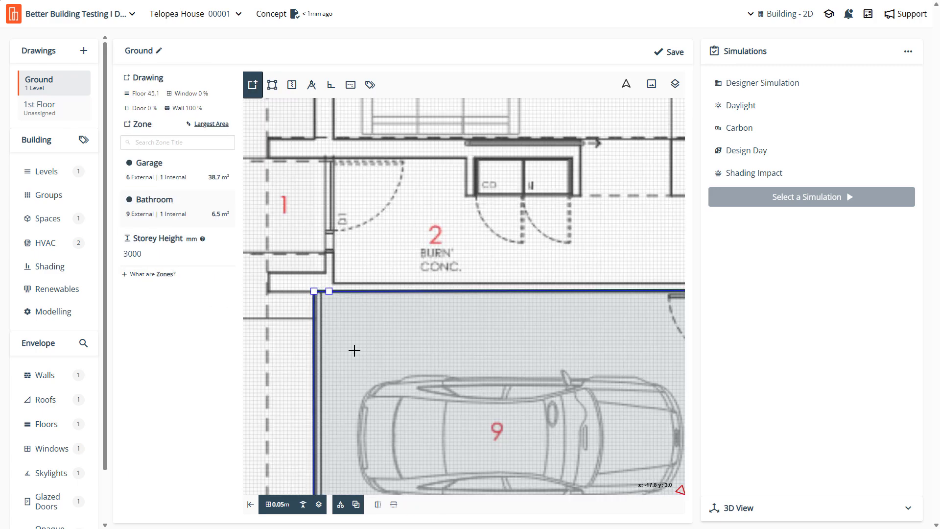
{"action": "left_click", "coordinate": [353, 342]}
{"action": "left_click", "coordinate": [253, 84]}
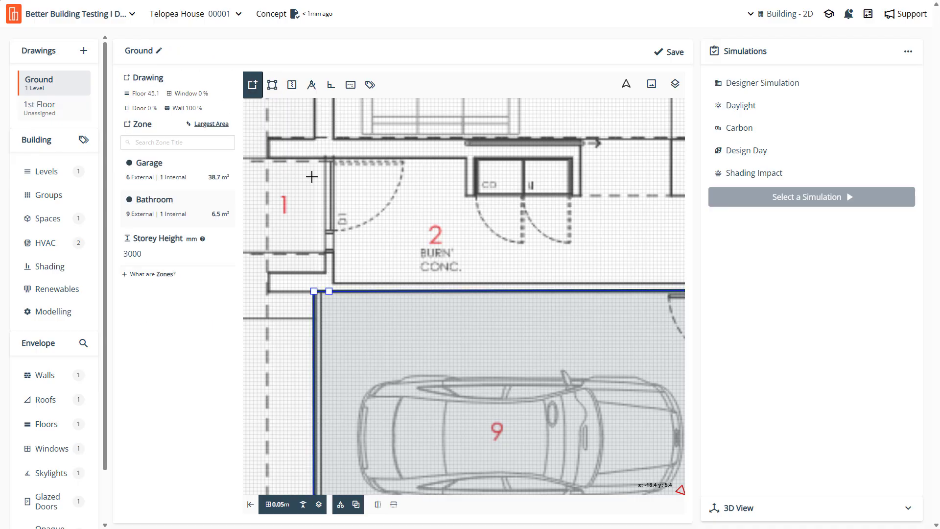
{"action": "left_click", "coordinate": [329, 290]}
{"action": "left_click", "coordinate": [331, 229]}
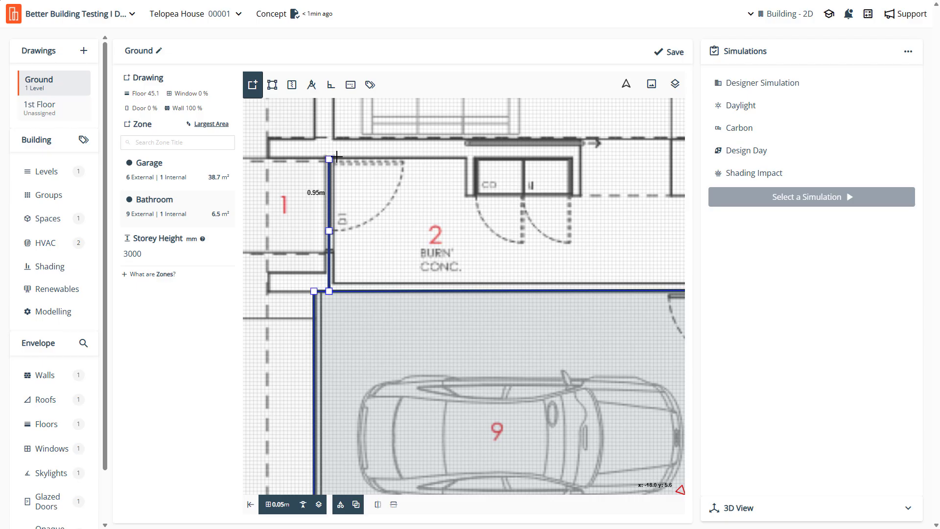
{"action": "left_click", "coordinate": [334, 156]}
Continue the hallway zone's outline along the upper wall to the corner at area 16, then down a 0.30 m return
{"action": "scroll", "coordinate": [276, 166], "scroll_direction": "down", "scroll_amount": 6}
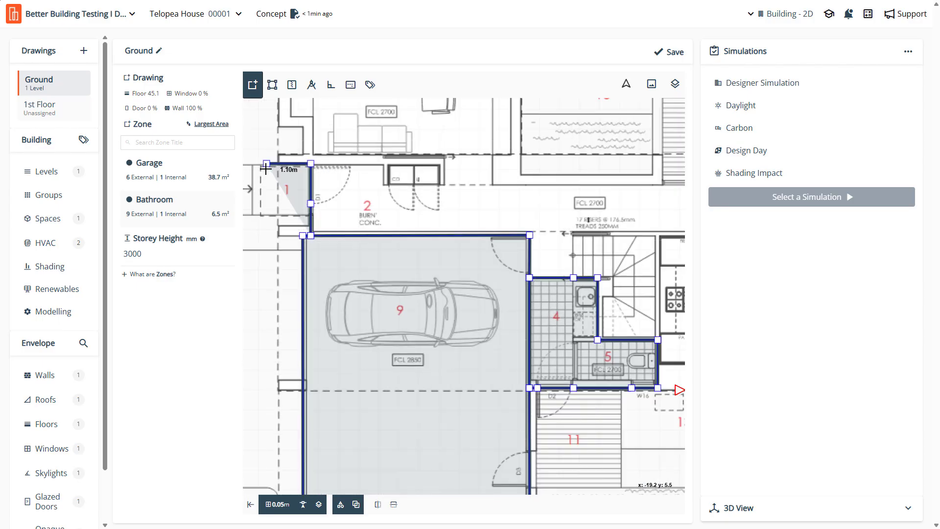
{"action": "scroll", "coordinate": [453, 162], "scroll_direction": "up", "scroll_amount": 3}
{"action": "scroll", "coordinate": [470, 162], "scroll_direction": "up", "scroll_amount": 3}
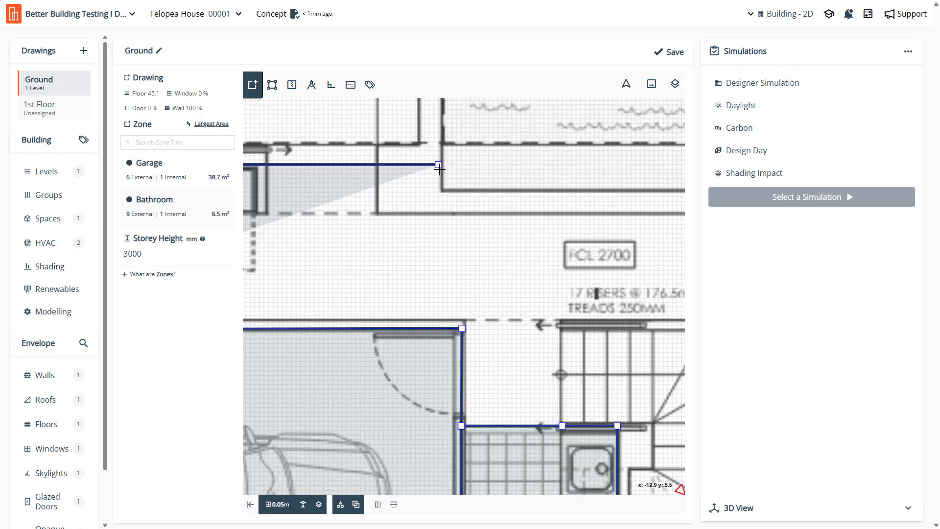
{"action": "left_click", "coordinate": [441, 167]}
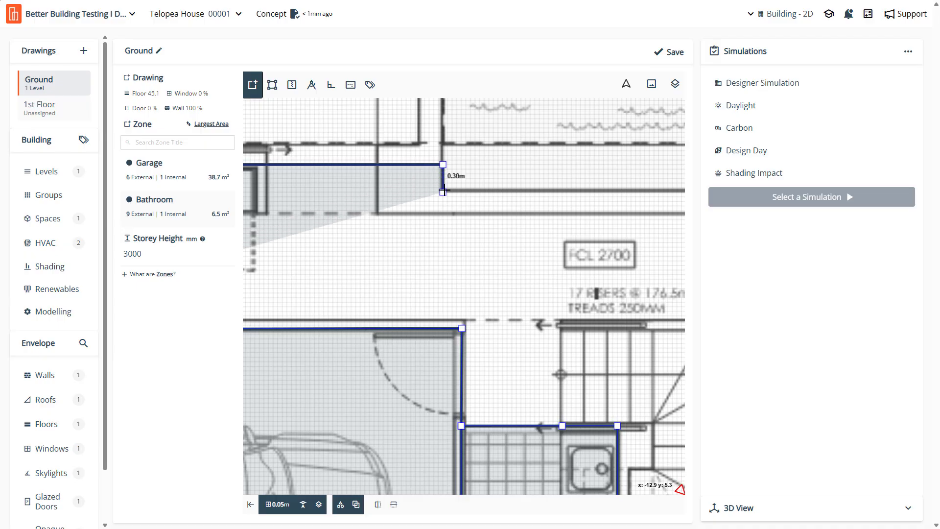
{"action": "left_click", "coordinate": [443, 190]}
Trace the hallway zone about 3.25 m along the lower edge of area 16, then down to the stair wall
{"action": "scroll", "coordinate": [342, 210], "scroll_direction": "down", "scroll_amount": 3}
{"action": "scroll", "coordinate": [562, 210], "scroll_direction": "up", "scroll_amount": 3}
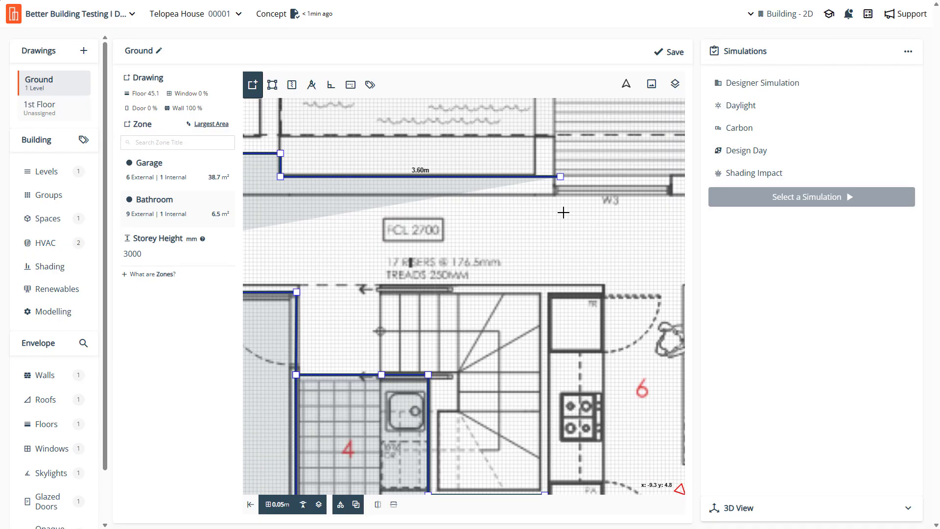
{"action": "left_click", "coordinate": [533, 193]}
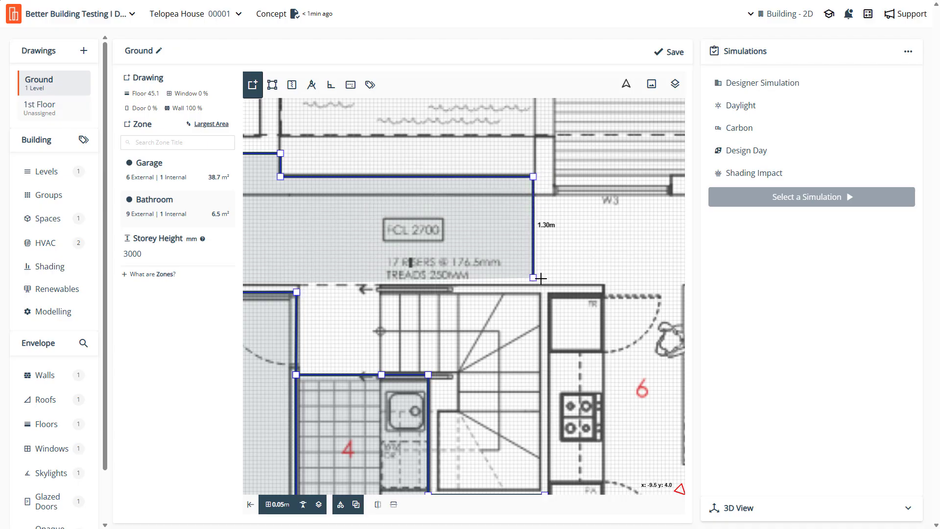
{"action": "left_click", "coordinate": [542, 282]}
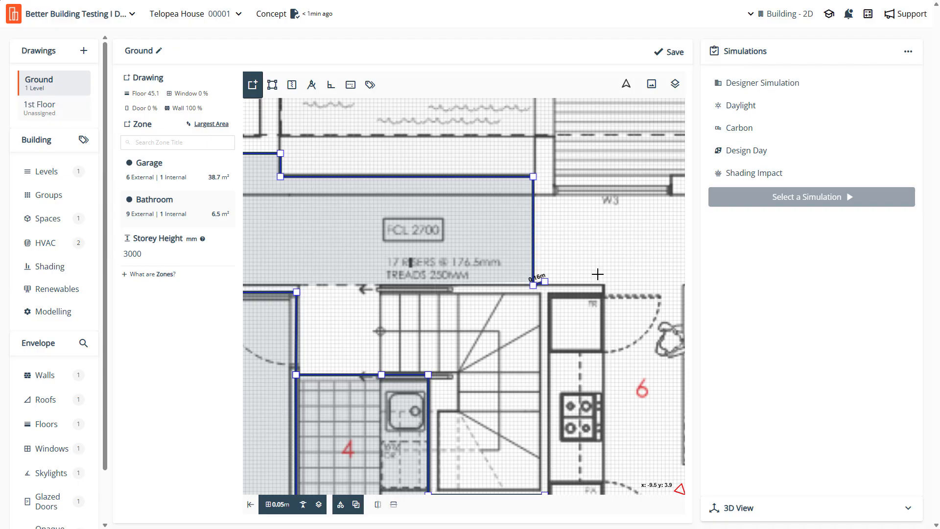
Place a rough point above the Garage's stair-side corner, finish the zone and name it Corridor
{"action": "scroll", "coordinate": [482, 271], "scroll_direction": "down", "scroll_amount": 3}
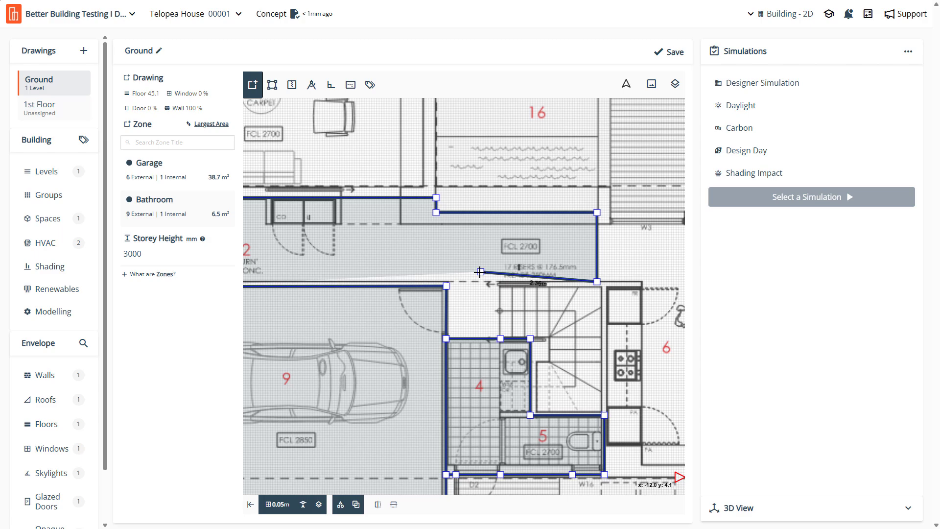
{"action": "left_click", "coordinate": [451, 265]}
{"action": "scroll", "coordinate": [499, 271], "scroll_direction": "down", "scroll_amount": 3}
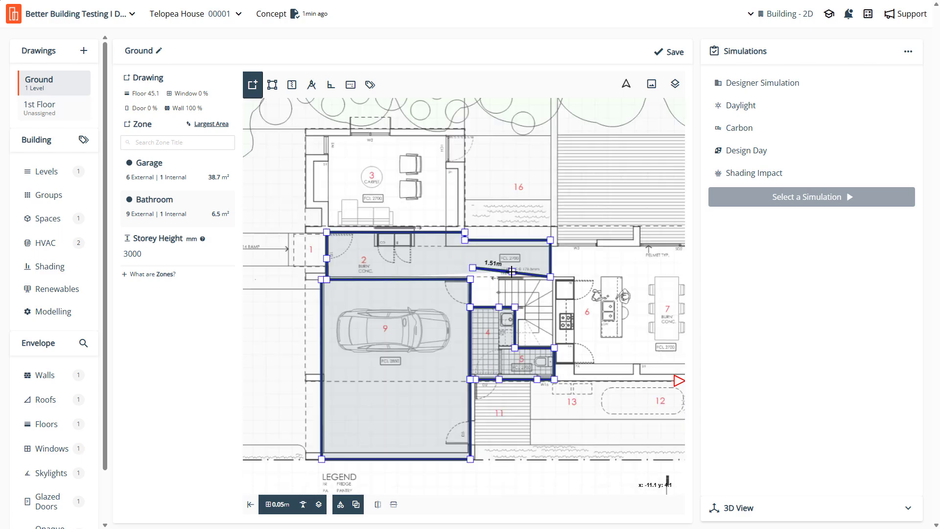
{"action": "scroll", "coordinate": [414, 266], "scroll_direction": "up", "scroll_amount": 3}
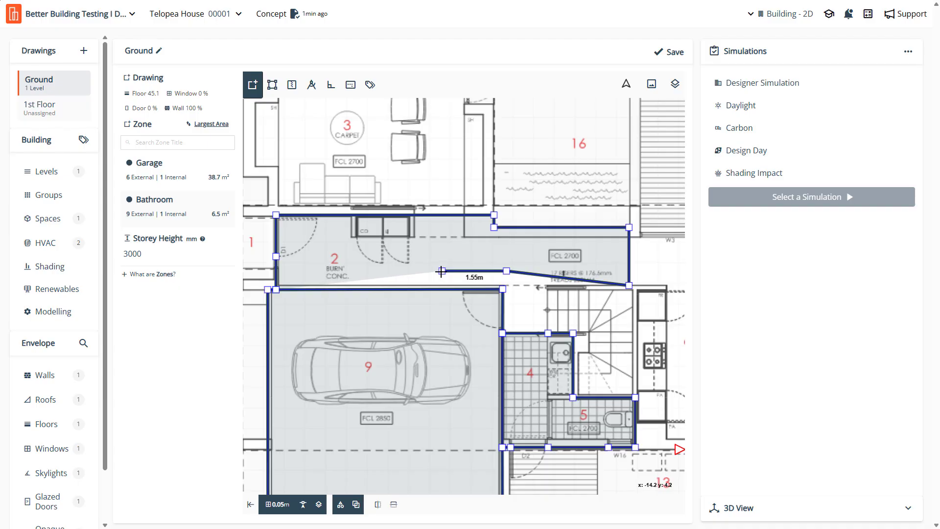
{"action": "left_click", "coordinate": [504, 256]}
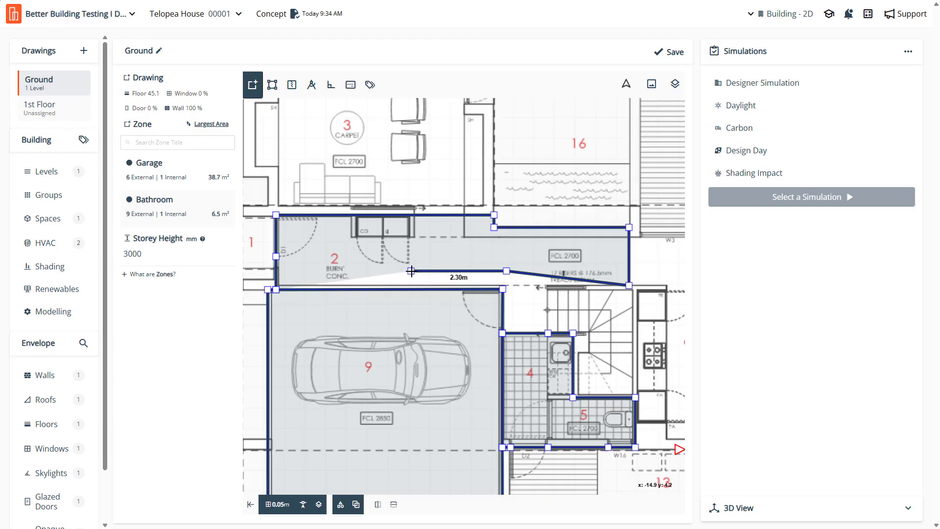
{"action": "double_click", "coordinate": [411, 270]}
{"action": "type", "text": "Cor"}
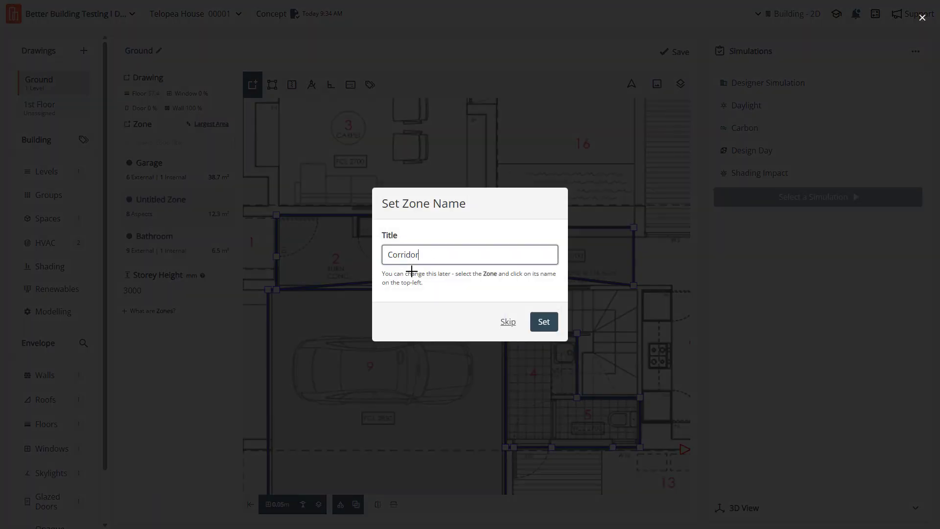
{"action": "type", "text": "ridor"}
{"action": "key", "text": "Return"}
Snap the Corridor's rough point onto the Garage corner, level its stair-side end corner with that wall and save the drawing
{"action": "scroll", "coordinate": [513, 268], "scroll_direction": "up", "scroll_amount": 5}
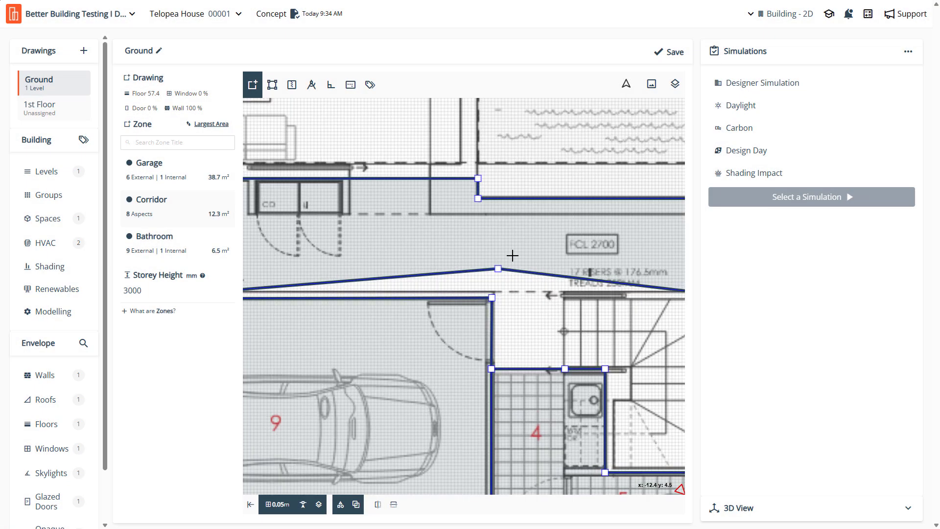
{"action": "left_click", "coordinate": [512, 256]}
{"action": "left_click_drag", "start_coordinate": [498, 268], "coordinate": [495, 292]}
{"action": "scroll", "coordinate": [495, 292], "scroll_direction": "down", "scroll_amount": 3}
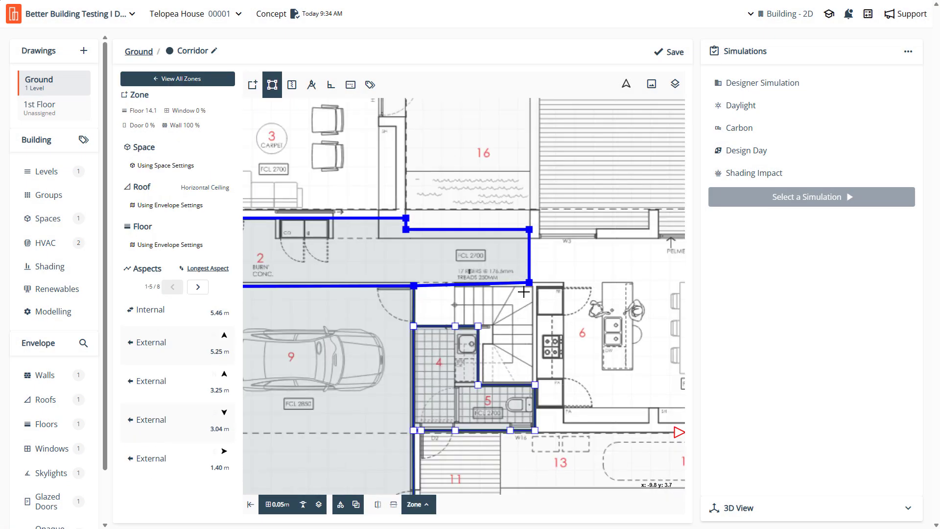
{"action": "scroll", "coordinate": [524, 289], "scroll_direction": "up", "scroll_amount": 3}
{"action": "left_click_drag", "start_coordinate": [532, 283], "coordinate": [532, 283]}
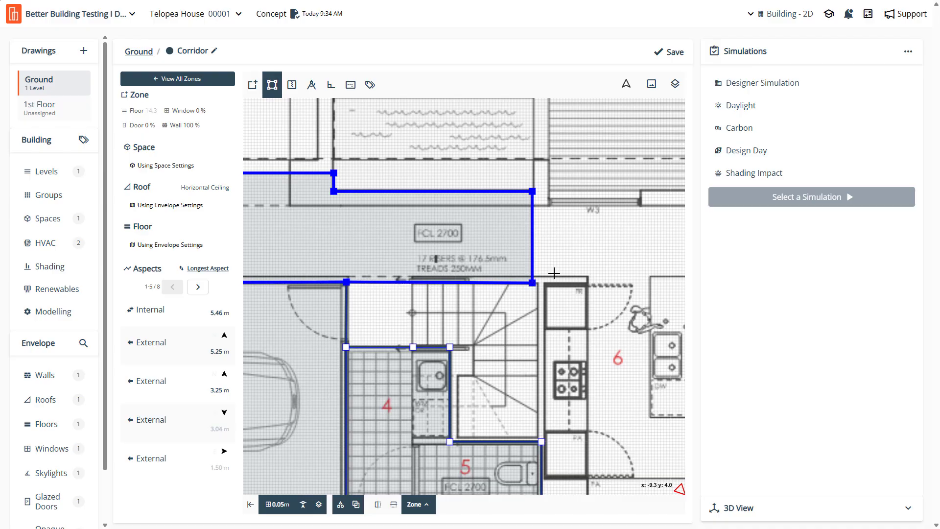
{"action": "scroll", "coordinate": [553, 273], "scroll_direction": "down", "scroll_amount": 3}
{"action": "left_click", "coordinate": [669, 52]}
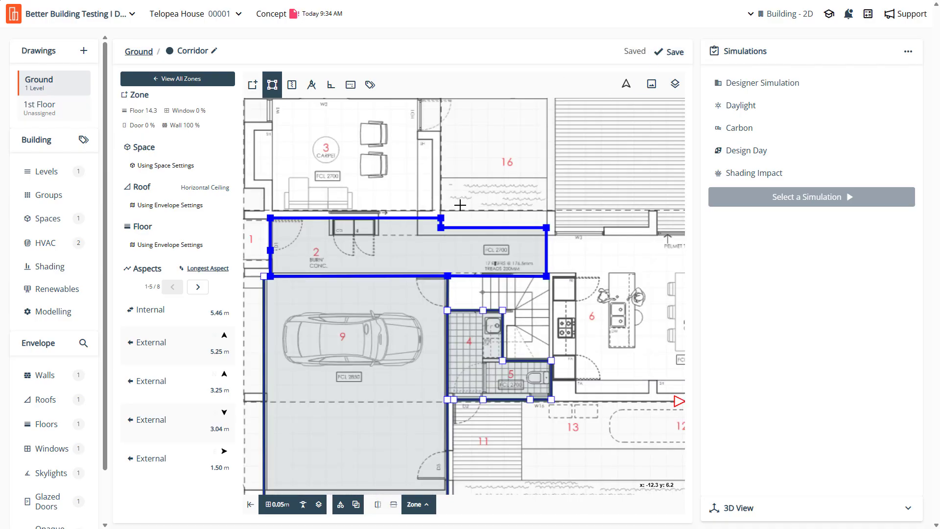
Add two points 1.20 m apart on the Corridor's upper wall, at both sides of the opening between the cupboard and area 16
{"action": "scroll", "coordinate": [433, 292], "scroll_direction": "up", "scroll_amount": 3}
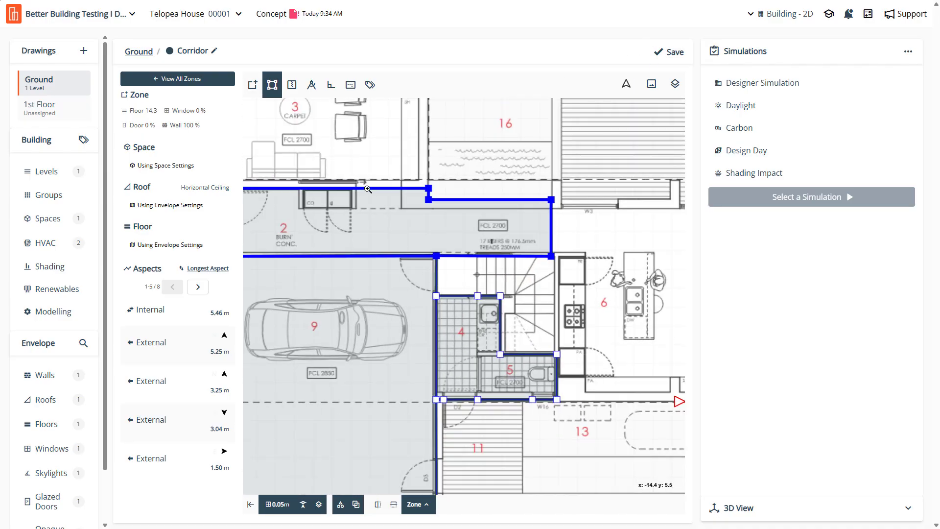
{"action": "scroll", "coordinate": [368, 189], "scroll_direction": "up", "scroll_amount": 5}
{"action": "left_click", "coordinate": [402, 211]}
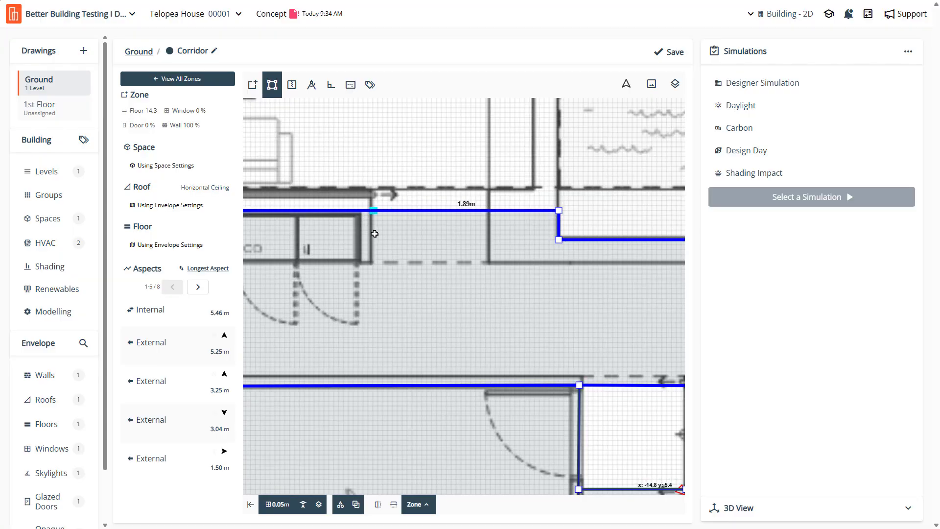
{"action": "left_click_drag", "start_coordinate": [386, 211], "coordinate": [373, 212]}
{"action": "left_click", "coordinate": [443, 210]}
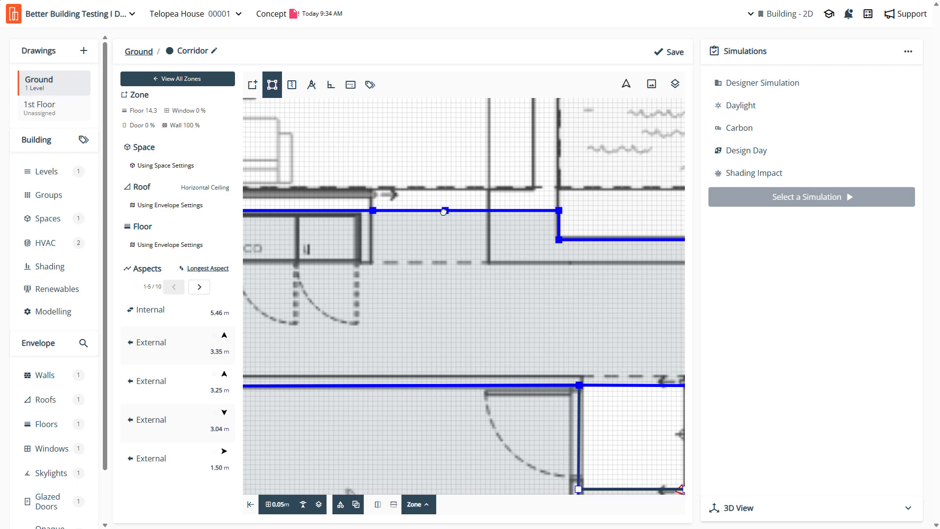
{"action": "left_click_drag", "start_coordinate": [443, 210], "coordinate": [490, 211]}
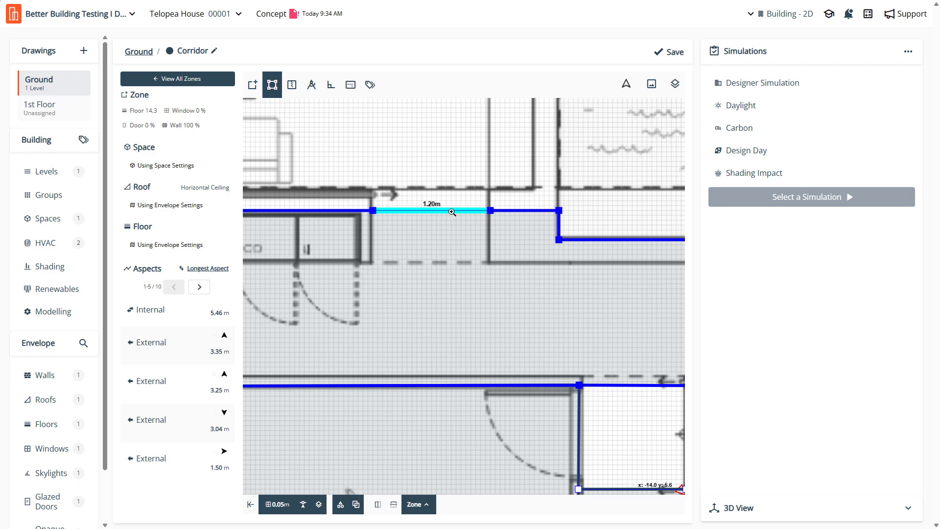
Start a new zone at the Bathroom's kitchen-side corner and draw its first side about 2.20 m along the stair wall toward the Corridor
{"action": "scroll", "coordinate": [441, 226], "scroll_direction": "down", "scroll_amount": 5}
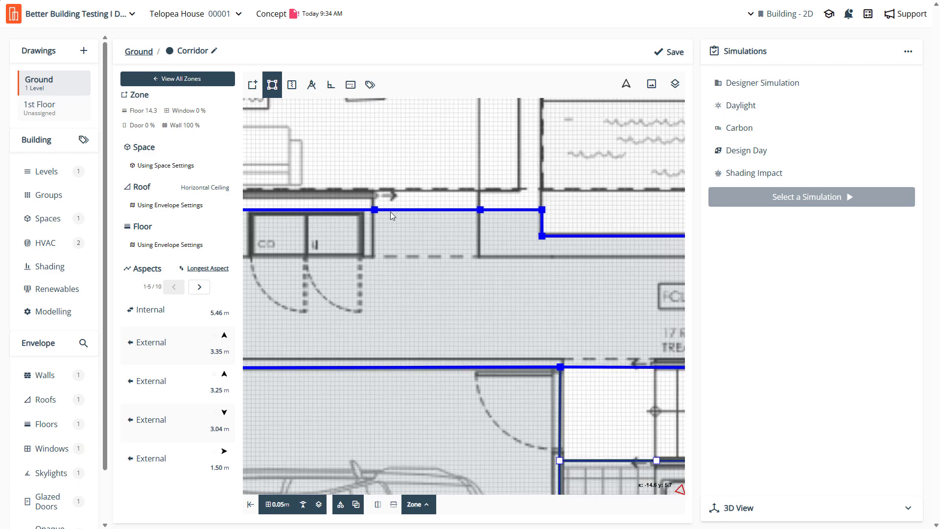
{"action": "scroll", "coordinate": [460, 207], "scroll_direction": "down", "scroll_amount": 3}
{"action": "scroll", "coordinate": [471, 285], "scroll_direction": "up", "scroll_amount": 4}
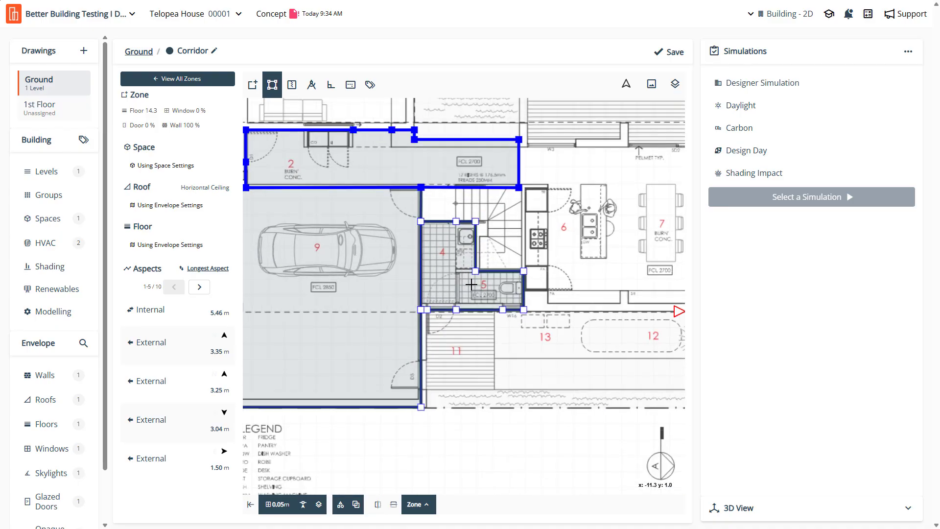
{"action": "scroll", "coordinate": [510, 225], "scroll_direction": "up", "scroll_amount": 2}
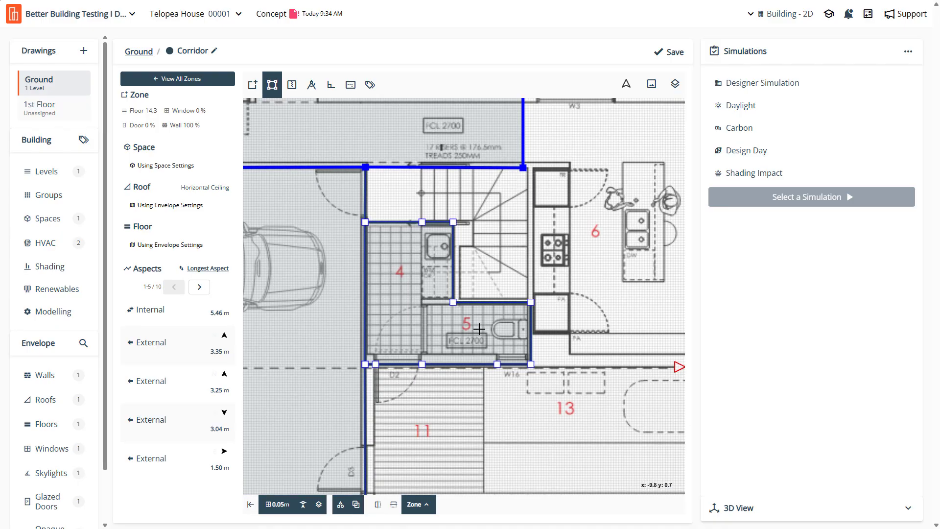
{"action": "scroll", "coordinate": [479, 328], "scroll_direction": "down", "scroll_amount": 2}
{"action": "scroll", "coordinate": [469, 318], "scroll_direction": "up", "scroll_amount": 3}
{"action": "scroll", "coordinate": [460, 306], "scroll_direction": "down", "scroll_amount": 2}
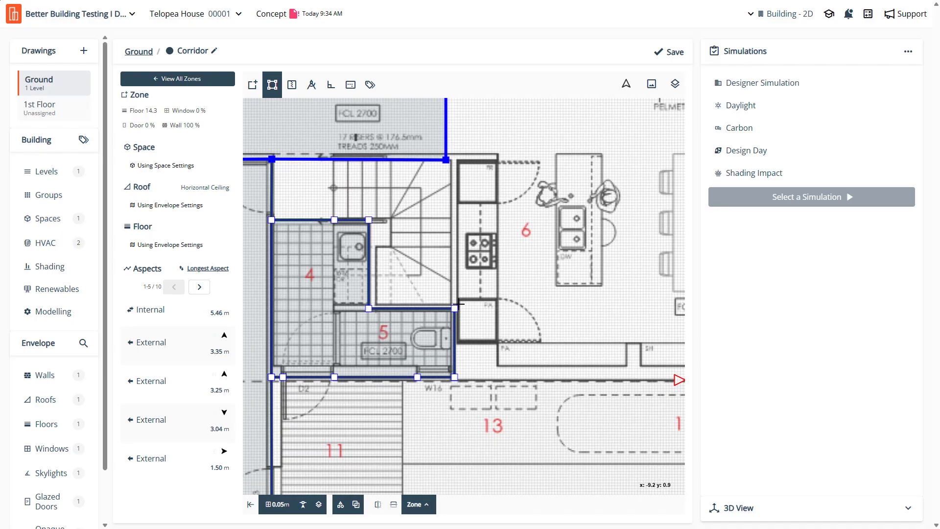
{"action": "left_click", "coordinate": [252, 84]}
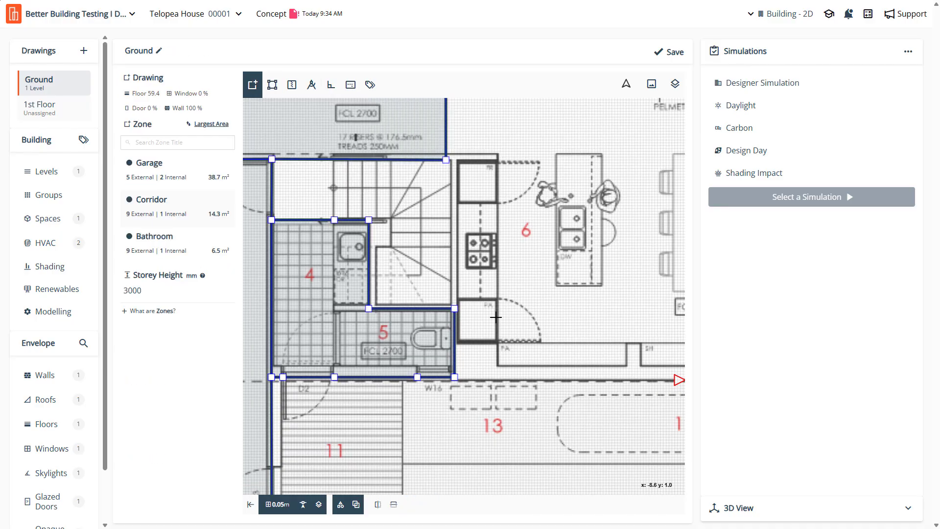
{"action": "left_click", "coordinate": [455, 308]}
{"action": "scroll", "coordinate": [462, 182], "scroll_direction": "up", "scroll_amount": 2}
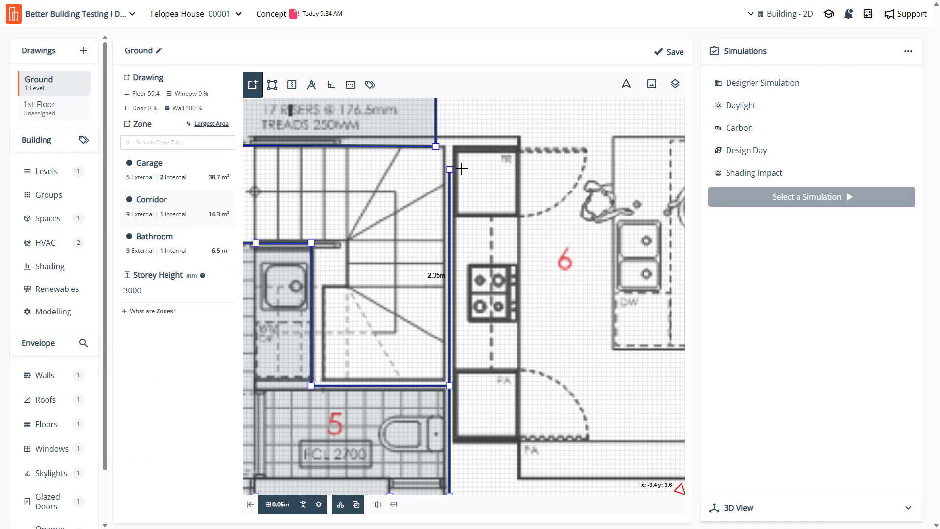
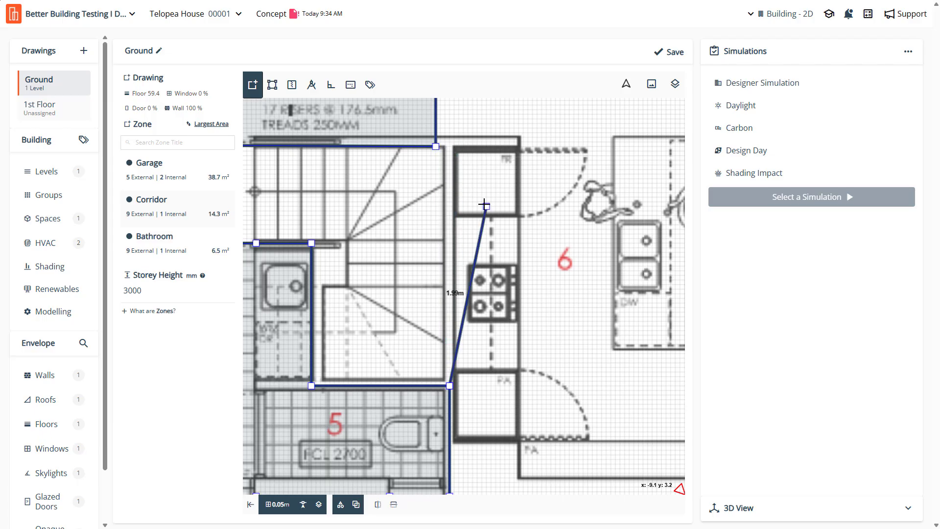
{"action": "left_click", "coordinate": [449, 183]}
Rough out the rest of the stair outline with five points, close the zone and name it Stairs
{"action": "scroll", "coordinate": [449, 182], "scroll_direction": "down", "scroll_amount": 3}
{"action": "scroll", "coordinate": [391, 191], "scroll_direction": "up", "scroll_amount": 3}
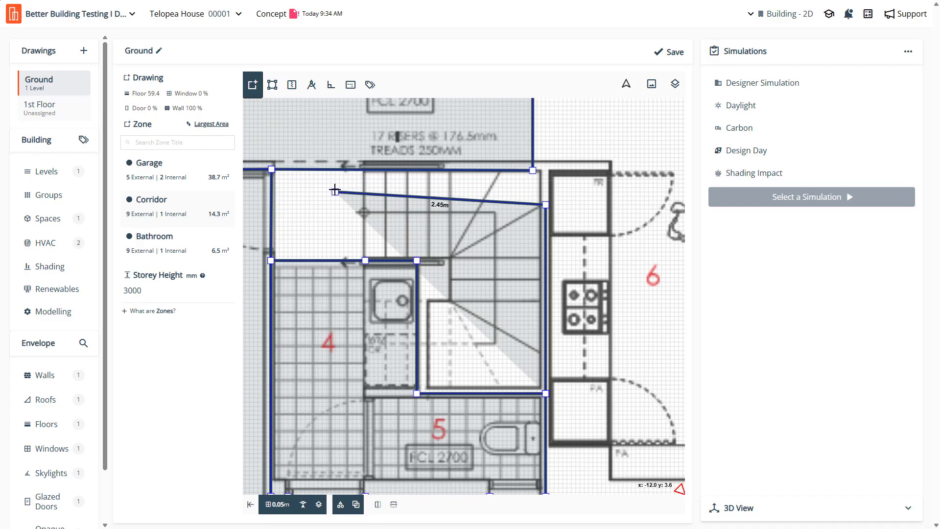
{"action": "left_click", "coordinate": [421, 196]}
{"action": "left_click", "coordinate": [366, 200]}
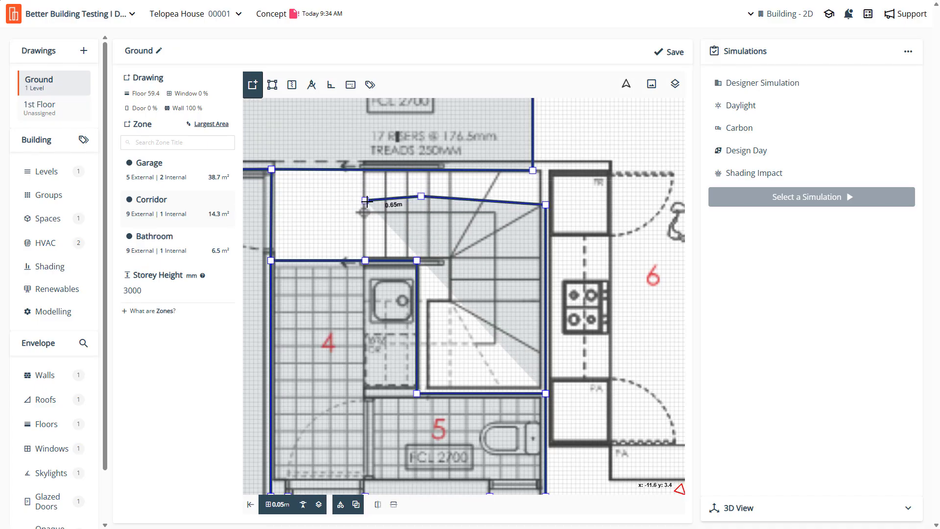
{"action": "left_click", "coordinate": [369, 234]}
{"action": "left_click", "coordinate": [429, 238]}
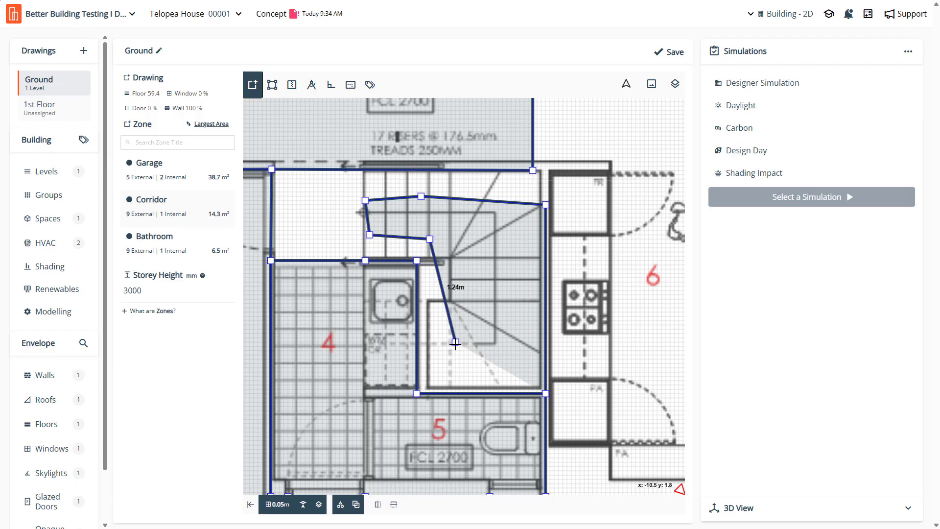
{"action": "left_click", "coordinate": [446, 363]}
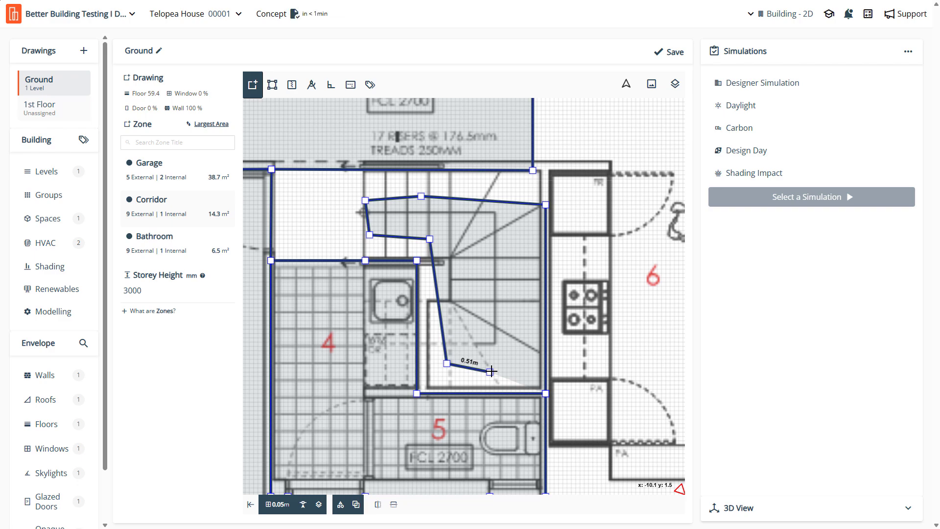
{"action": "key", "text": "Return"}
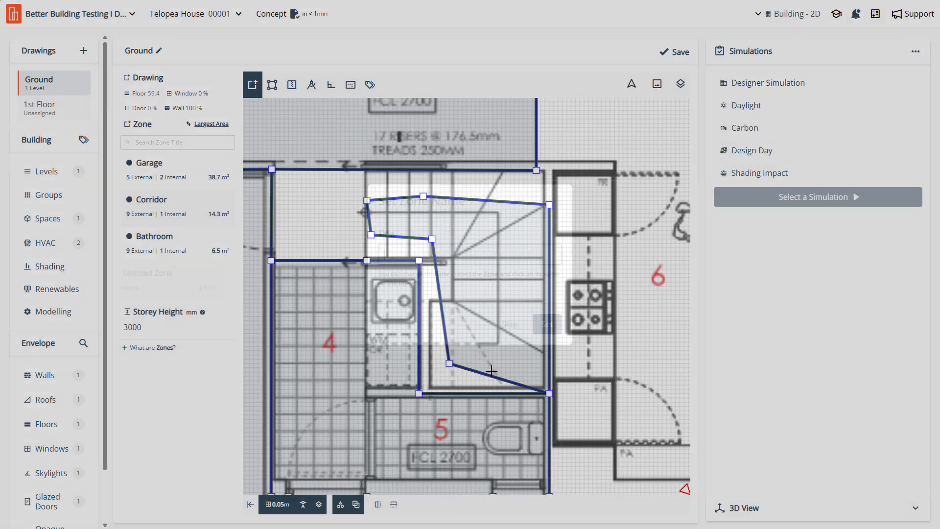
{"action": "type", "text": "Stairs"}
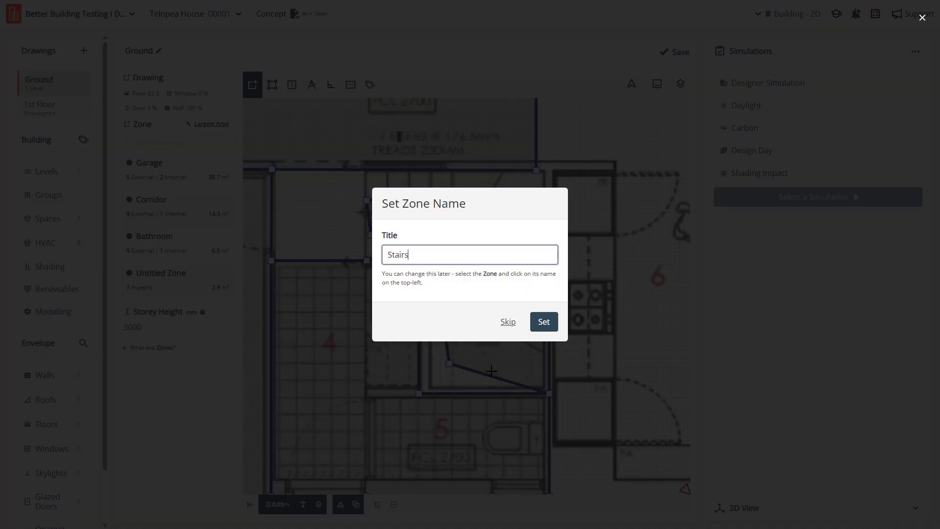
{"action": "key", "text": "Return"}
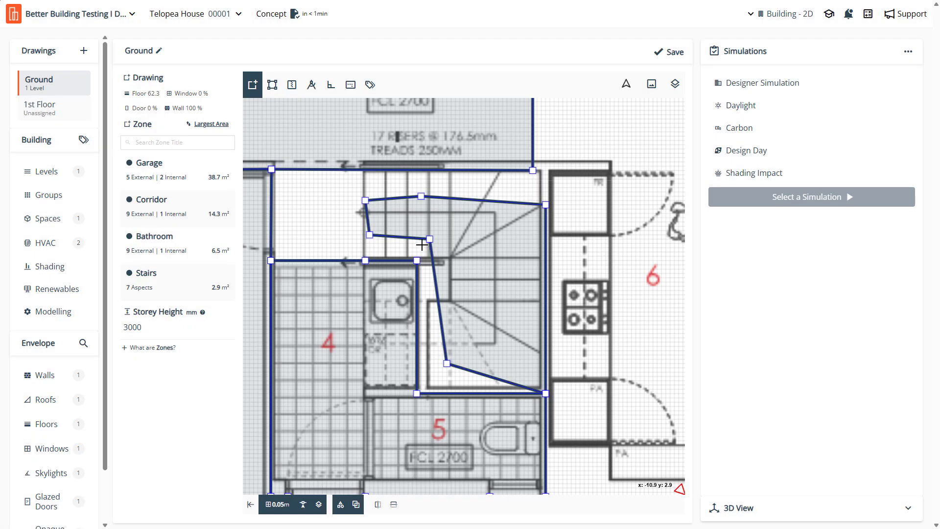
Snap the Stairs zone's five rough points onto the Bathroom corners around the basin and the Garage corner at the Corridor wall
{"action": "left_click", "coordinate": [482, 247]}
{"action": "left_click_drag", "start_coordinate": [430, 239], "coordinate": [416, 260]}
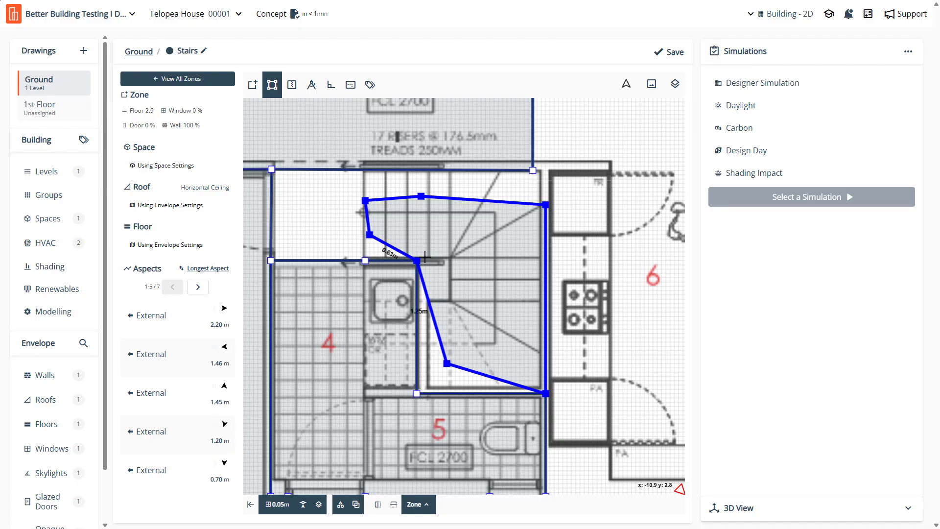
{"action": "left_click_drag", "start_coordinate": [447, 363], "coordinate": [417, 393]}
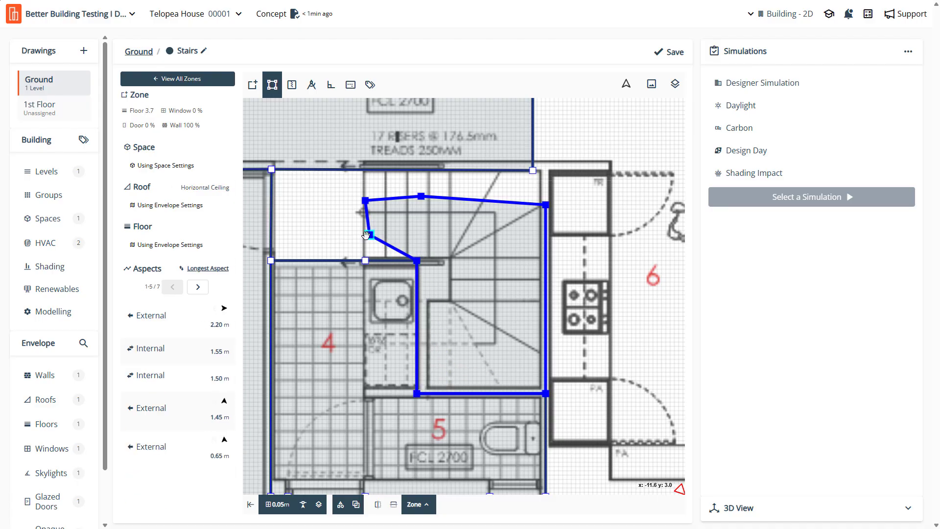
{"action": "left_click_drag", "start_coordinate": [370, 234], "coordinate": [365, 261]}
{"action": "left_click_drag", "start_coordinate": [364, 200], "coordinate": [271, 261]}
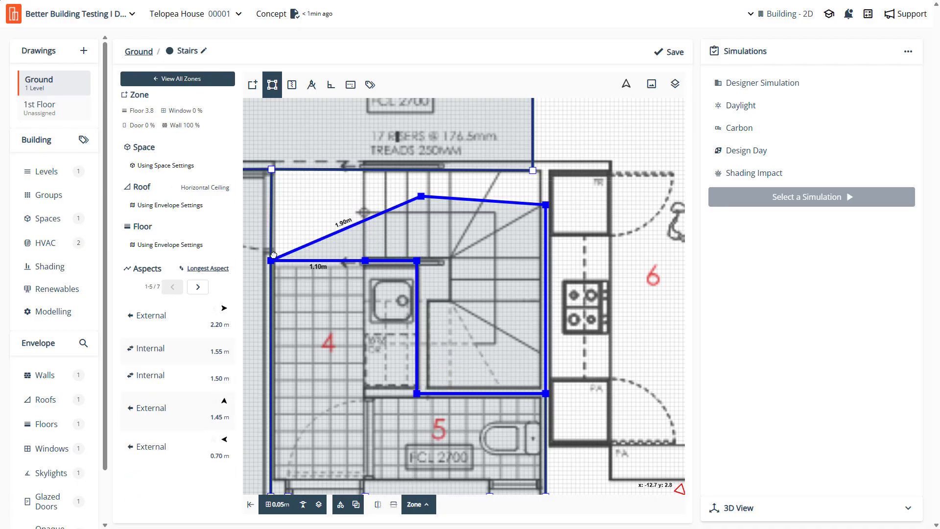
{"action": "left_click_drag", "start_coordinate": [421, 195], "coordinate": [271, 169]}
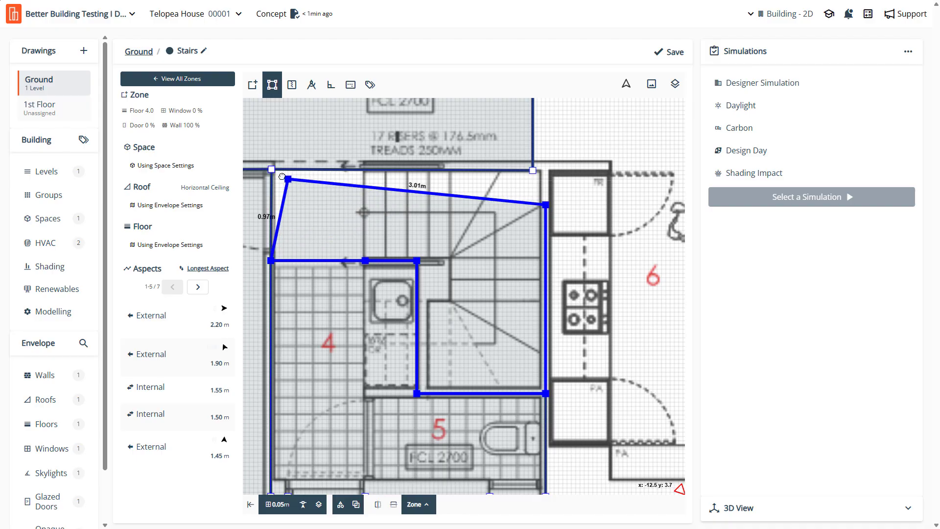
{"action": "scroll", "coordinate": [550, 161], "scroll_direction": "up", "scroll_amount": 1}
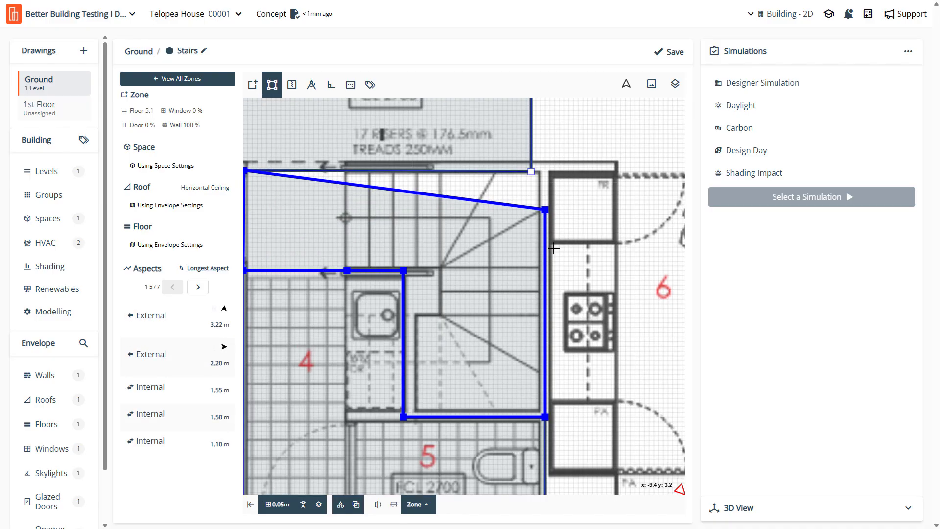
Extend the Corridor's stair-side end corner to the outer stair wall line and snap the remaining Stairs corner onto it
{"action": "scroll", "coordinate": [502, 354], "scroll_direction": "down", "scroll_amount": 8}
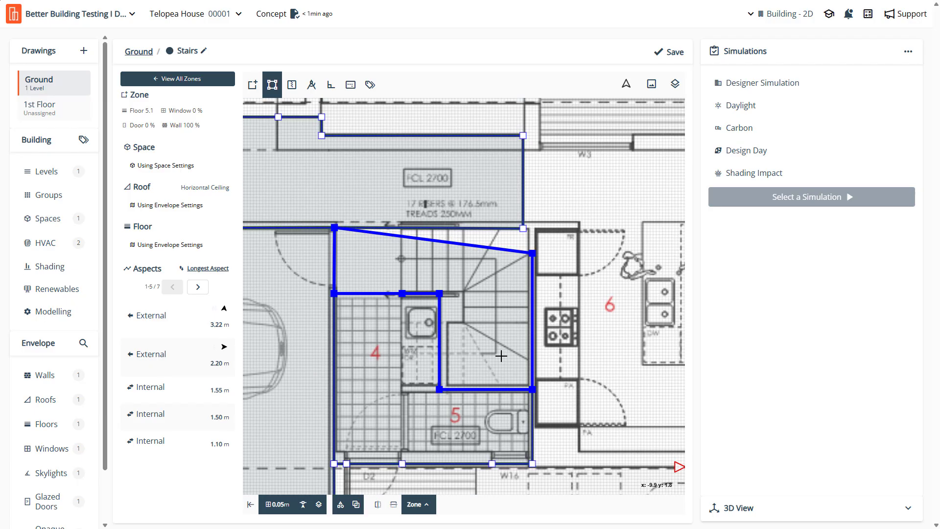
{"action": "scroll", "coordinate": [525, 249], "scroll_direction": "up", "scroll_amount": 5}
{"action": "scroll", "coordinate": [525, 250], "scroll_direction": "up", "scroll_amount": 3}
{"action": "left_click", "coordinate": [483, 204]}
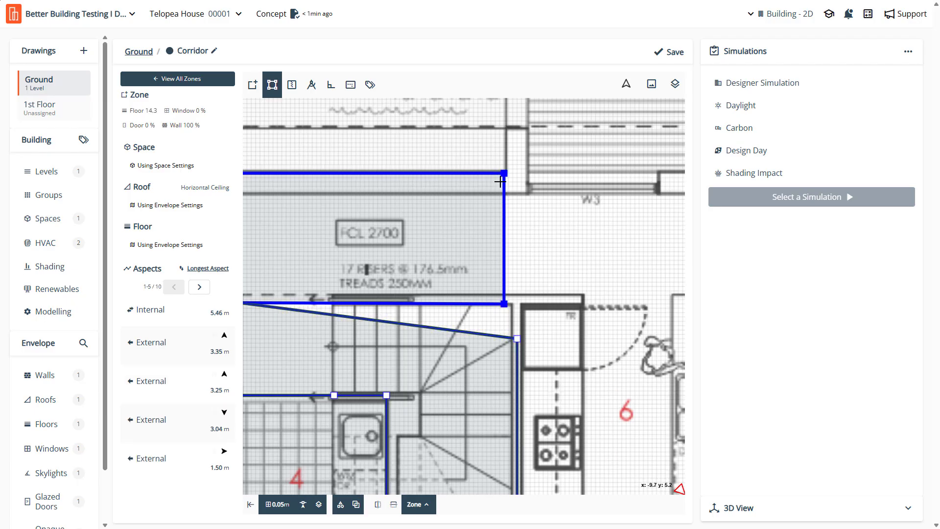
{"action": "left_click", "coordinate": [503, 302]}
{"action": "left_click_drag", "start_coordinate": [509, 303], "coordinate": [517, 304]}
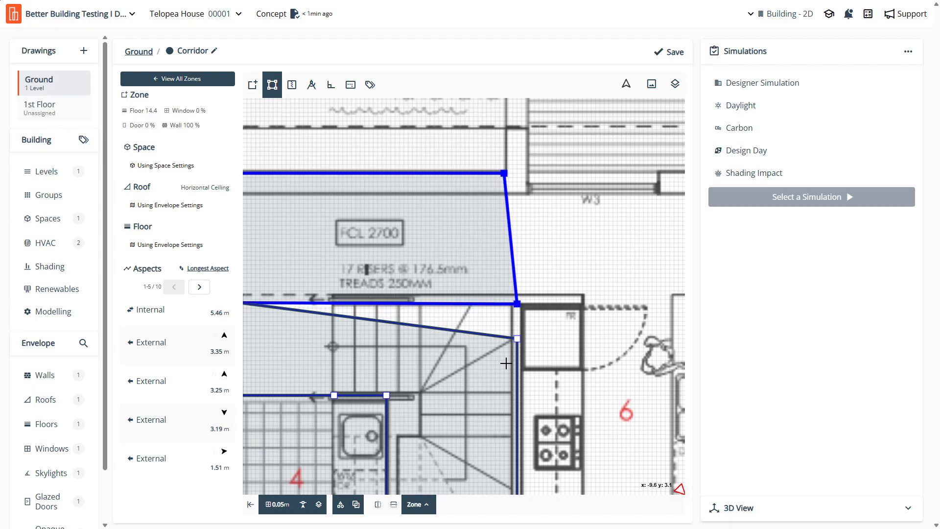
{"action": "left_click", "coordinate": [506, 363]}
{"action": "left_click_drag", "start_coordinate": [517, 339], "coordinate": [517, 303]}
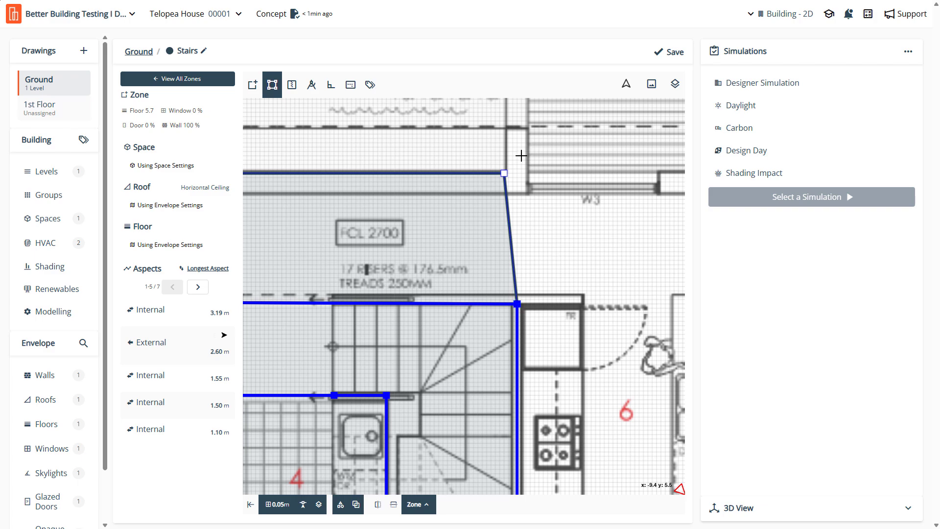
Align the Corridor's garden-side end corner with the stair wall, making its upper side 3.40 m, and save the drawing
{"action": "left_click", "coordinate": [504, 172]}
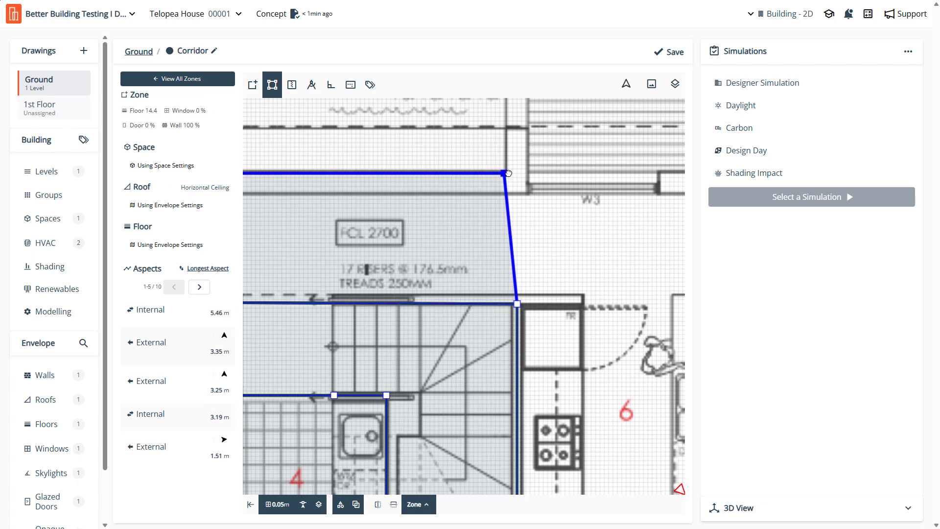
{"action": "left_click_drag", "start_coordinate": [508, 173], "coordinate": [516, 173]}
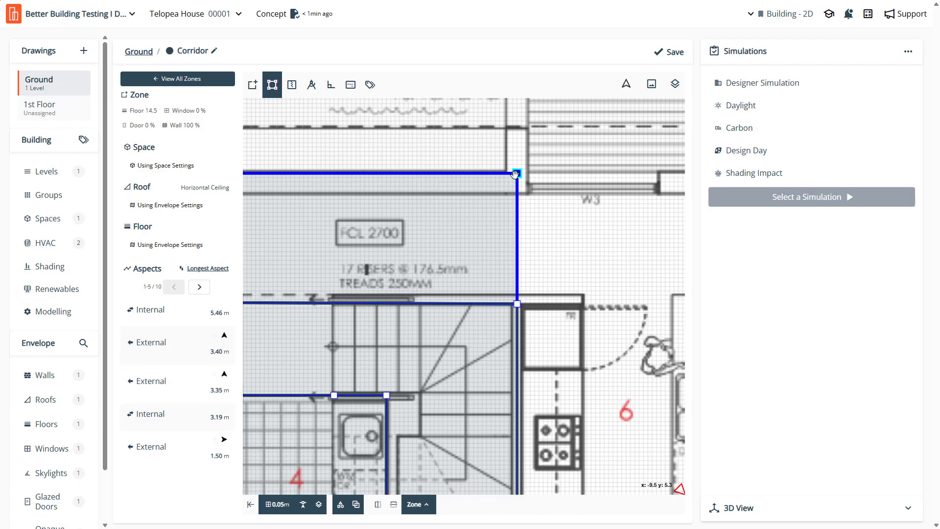
{"action": "scroll", "coordinate": [404, 250], "scroll_direction": "down", "scroll_amount": 3}
{"action": "scroll", "coordinate": [464, 244], "scroll_direction": "up", "scroll_amount": 3}
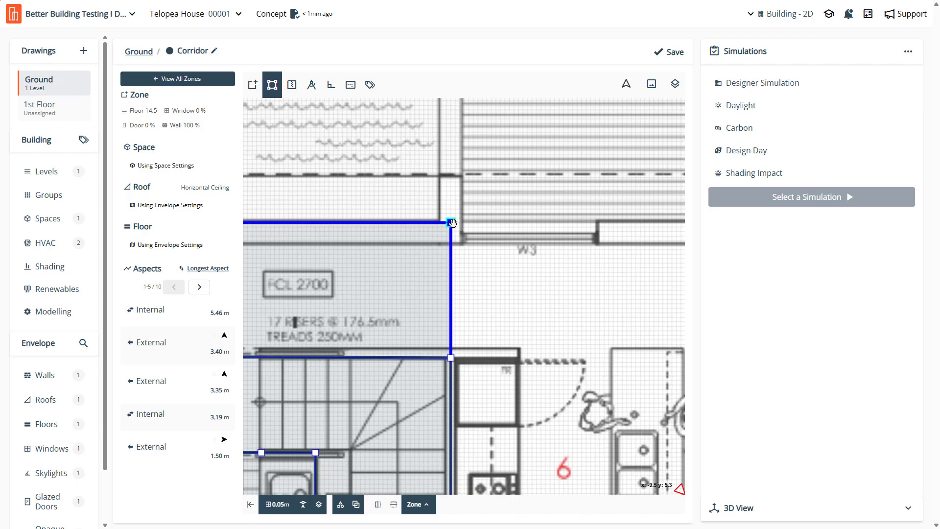
{"action": "left_click_drag", "start_coordinate": [452, 223], "coordinate": [453, 205]}
{"action": "scroll", "coordinate": [453, 276], "scroll_direction": "down", "scroll_amount": 2}
{"action": "scroll", "coordinate": [453, 276], "scroll_direction": "up", "scroll_amount": 2}
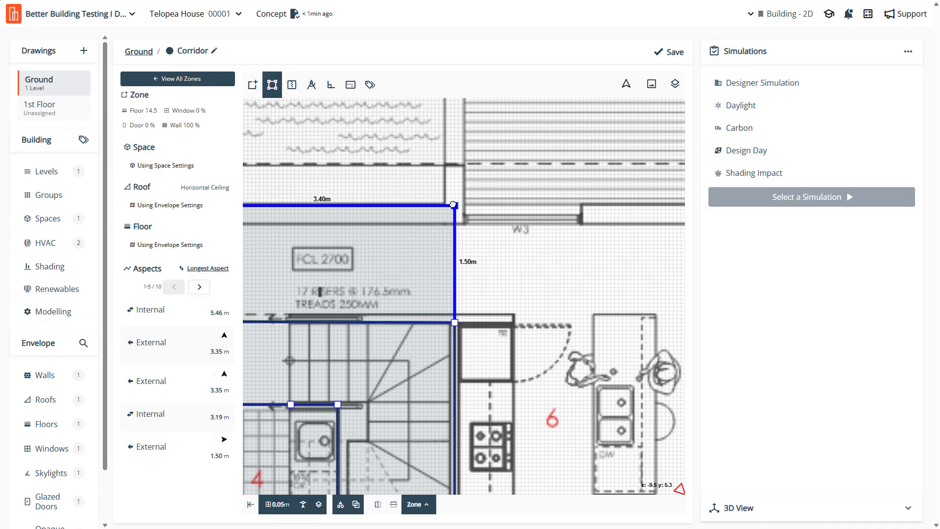
{"action": "left_click", "coordinate": [673, 52]}
Start a new zone at the Corridor's entrance corner and trace room 3's recess above area 1, including its 0.90 m side
{"action": "scroll", "coordinate": [563, 290], "scroll_direction": "down", "scroll_amount": 4}
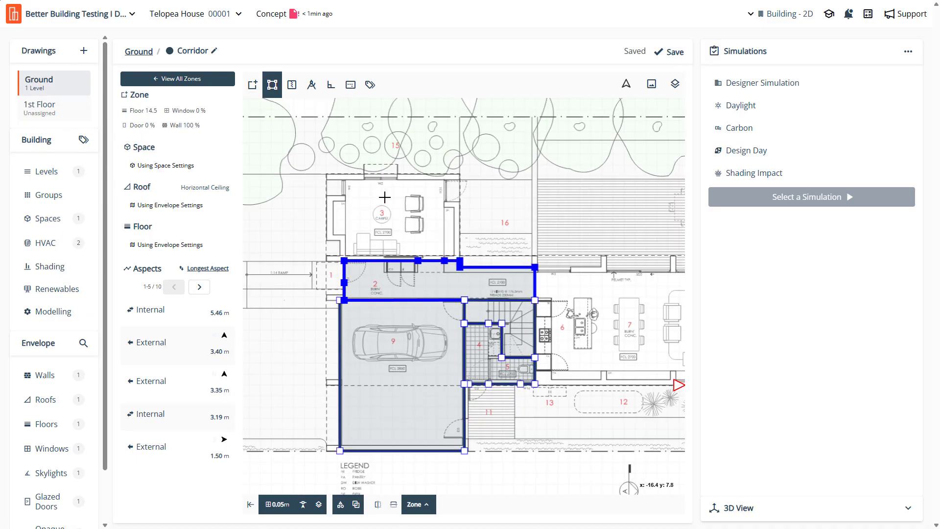
{"action": "scroll", "coordinate": [306, 192], "scroll_direction": "up", "scroll_amount": 4}
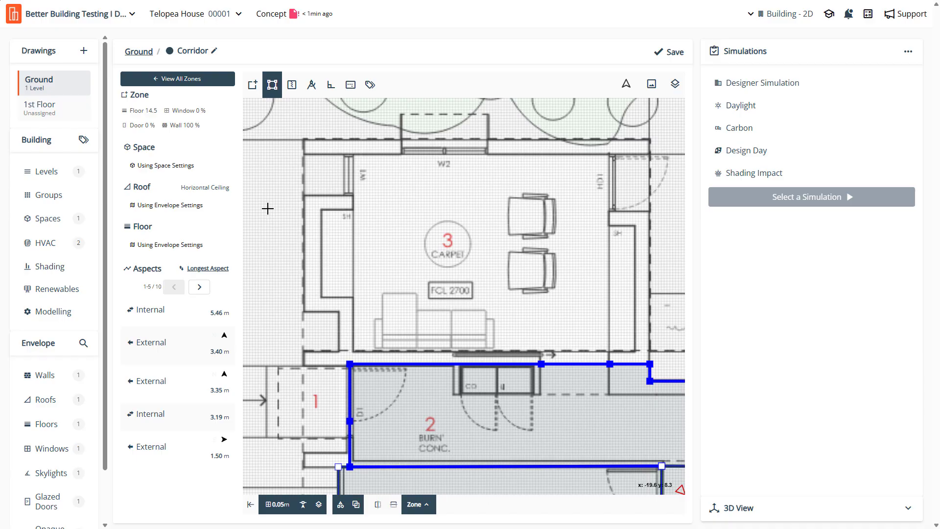
{"action": "left_click", "coordinate": [253, 85]}
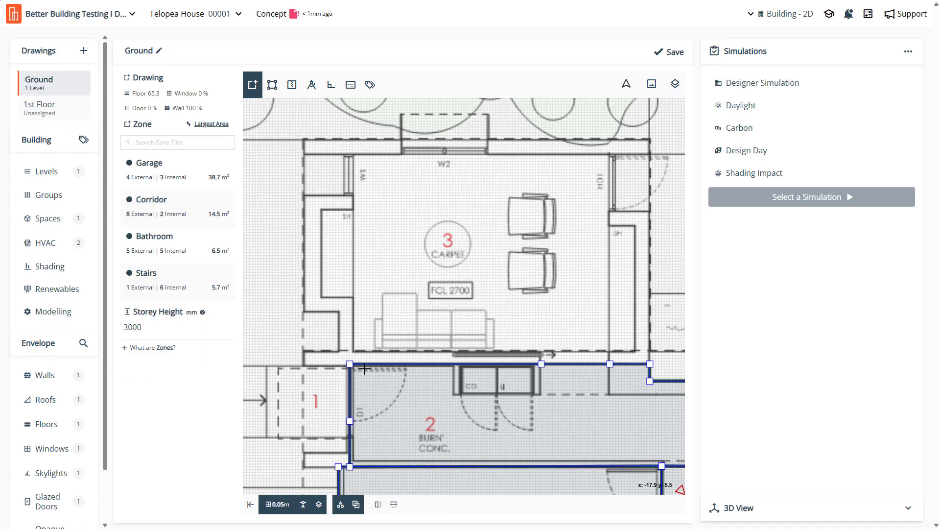
{"action": "left_click", "coordinate": [350, 363]}
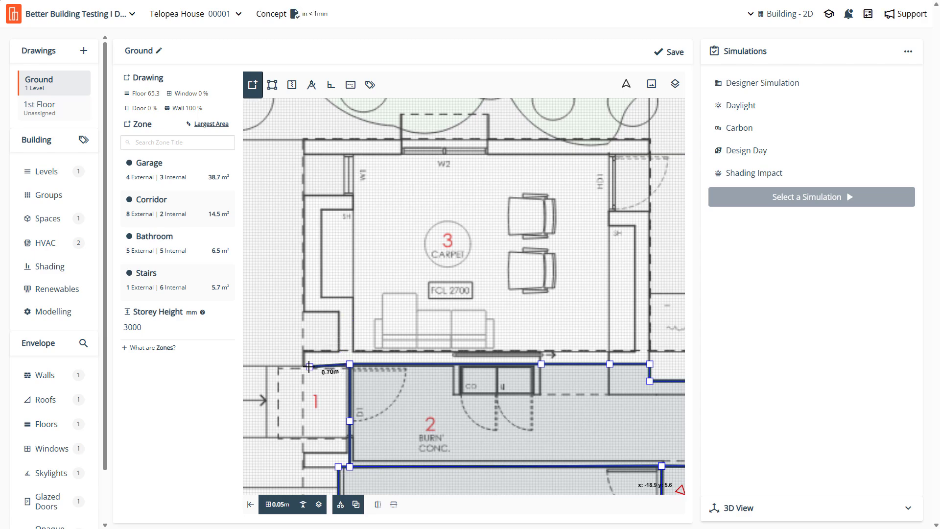
{"action": "scroll", "coordinate": [306, 365], "scroll_direction": "up", "scroll_amount": 1}
{"action": "scroll", "coordinate": [307, 365], "scroll_direction": "up", "scroll_amount": 4}
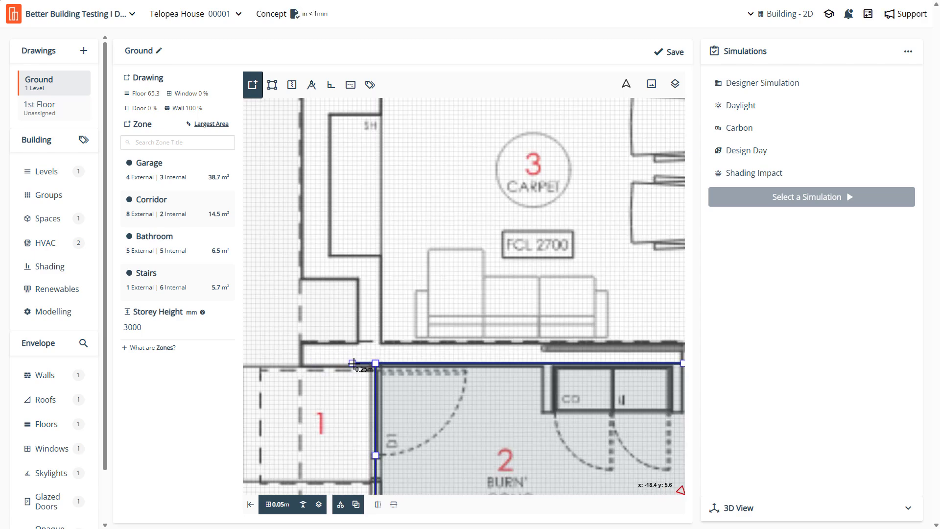
{"action": "left_click", "coordinate": [357, 363]}
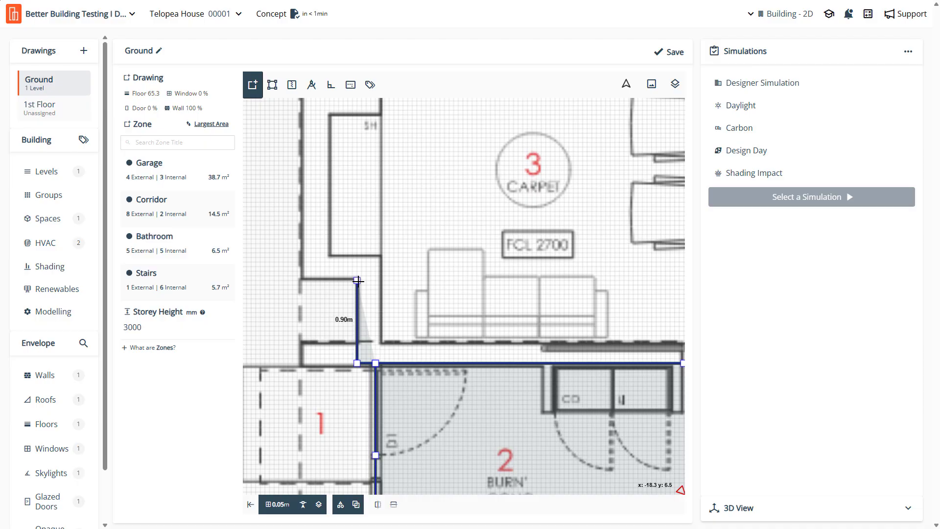
{"action": "left_click", "coordinate": [357, 280]}
{"action": "left_click", "coordinate": [302, 280]}
Trace room 3's outline 2.05 m along the shelf wall, 0.70 m in to window W1, along that window and on to window W2
{"action": "scroll", "coordinate": [323, 361], "scroll_direction": "down", "scroll_amount": 5}
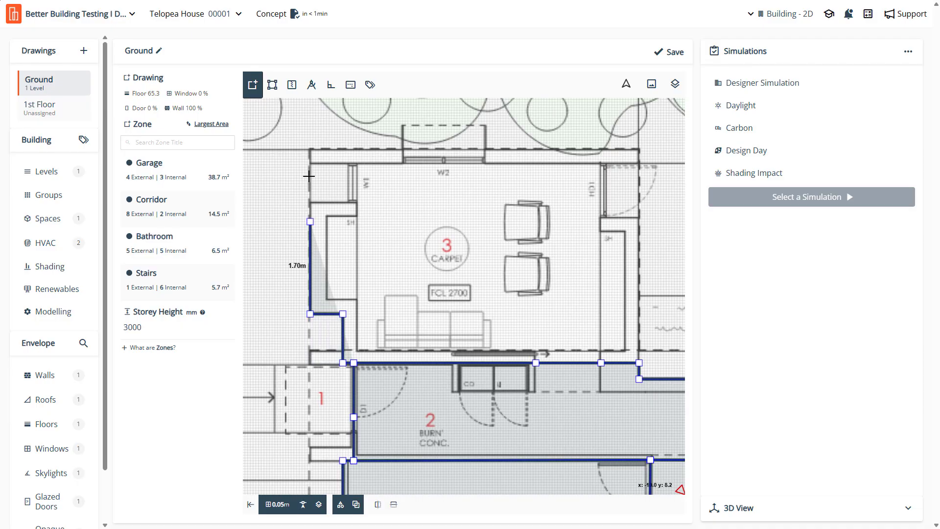
{"action": "scroll", "coordinate": [308, 176], "scroll_direction": "up", "scroll_amount": 5}
{"action": "left_click", "coordinate": [315, 215]}
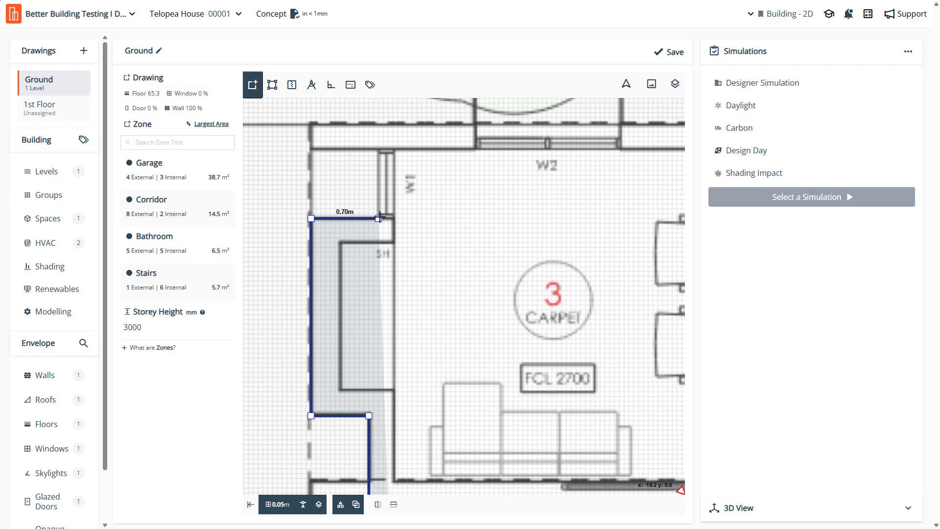
{"action": "left_click", "coordinate": [380, 218]}
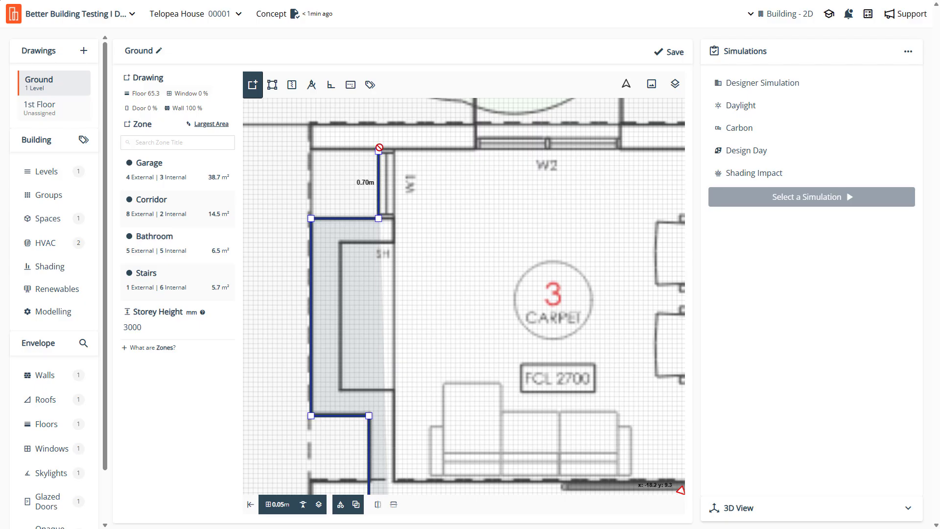
{"action": "left_click", "coordinate": [379, 150]}
{"action": "left_click", "coordinate": [379, 126]}
{"action": "left_click", "coordinate": [475, 126]}
Trace 1.50 m along window W2 and 2.25 m to the far corner, adding points at both ends of door HD1
{"action": "scroll", "coordinate": [377, 136], "scroll_direction": "down", "scroll_amount": 3}
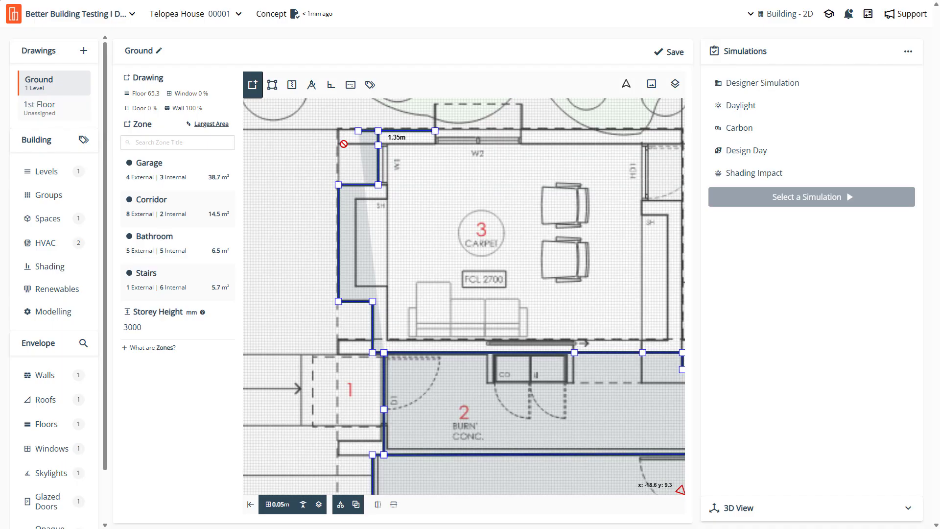
{"action": "scroll", "coordinate": [462, 131], "scroll_direction": "up", "scroll_amount": 3}
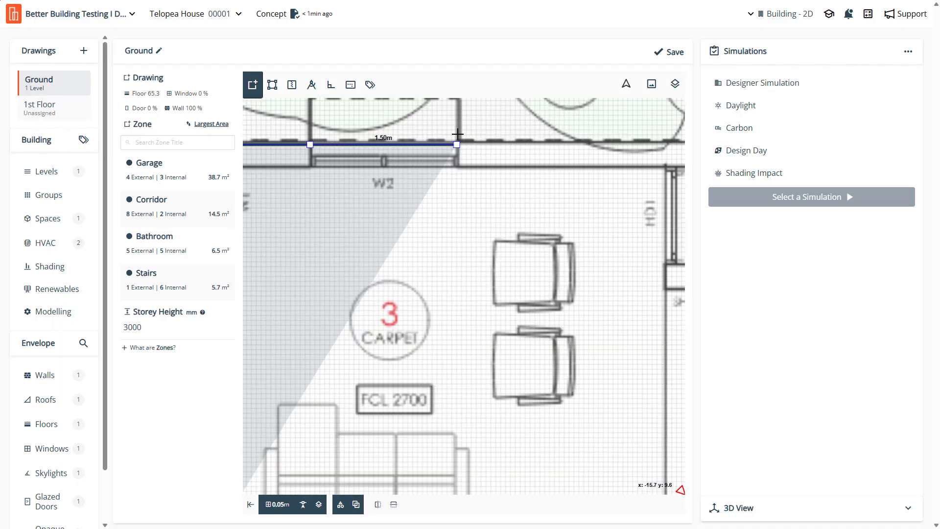
{"action": "scroll", "coordinate": [440, 139], "scroll_direction": "down", "scroll_amount": 5}
{"action": "scroll", "coordinate": [510, 137], "scroll_direction": "up", "scroll_amount": 4}
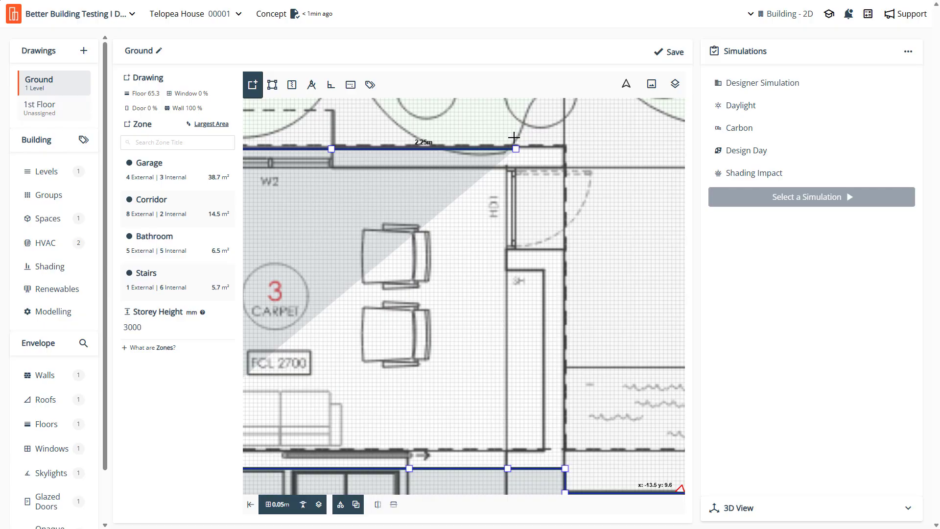
{"action": "left_click", "coordinate": [515, 148]}
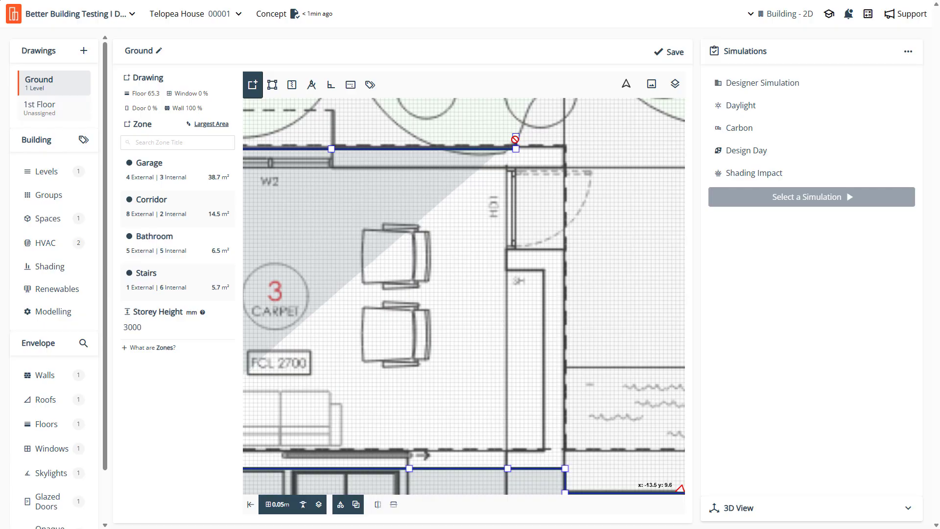
{"action": "left_click", "coordinate": [516, 165]}
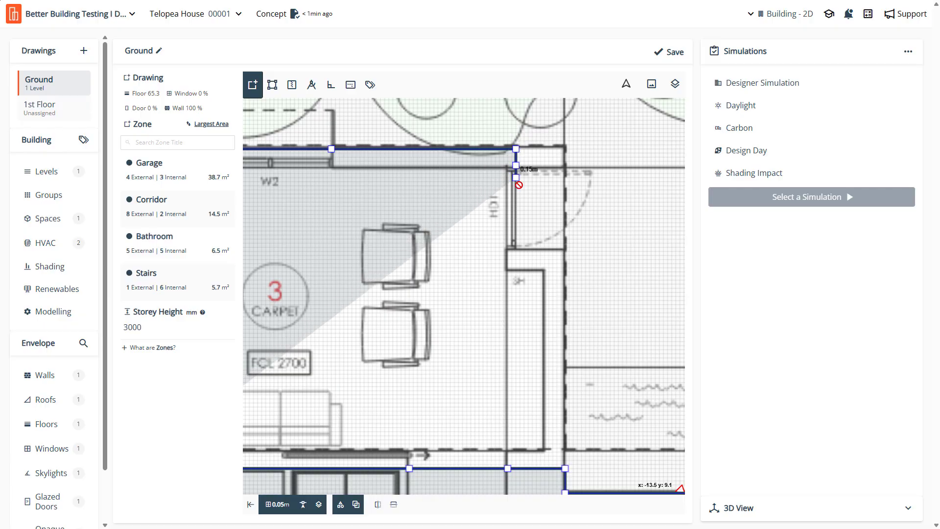
{"action": "left_click", "coordinate": [516, 248]}
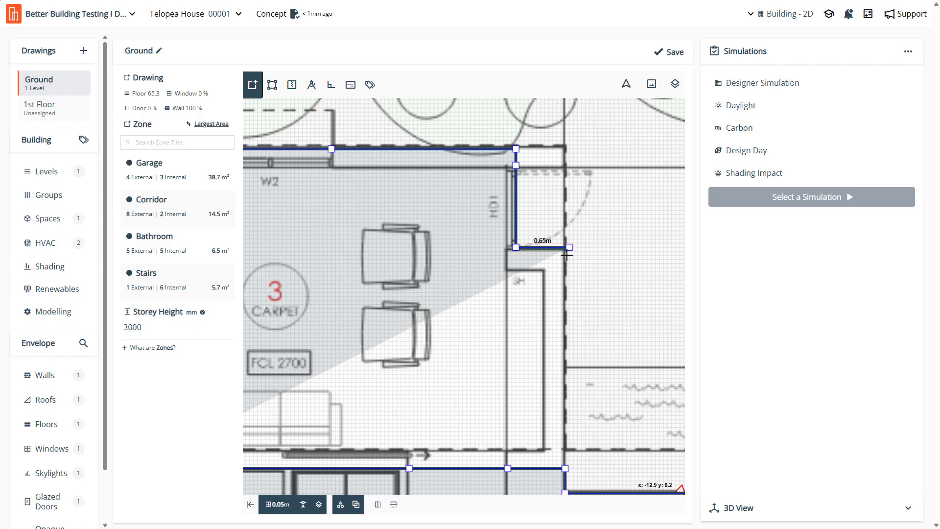
Rough out the rest of room 3's outline from door HD1 back above the Corridor wall, close the zone and name it Living Space 2
{"action": "left_click", "coordinate": [565, 248]}
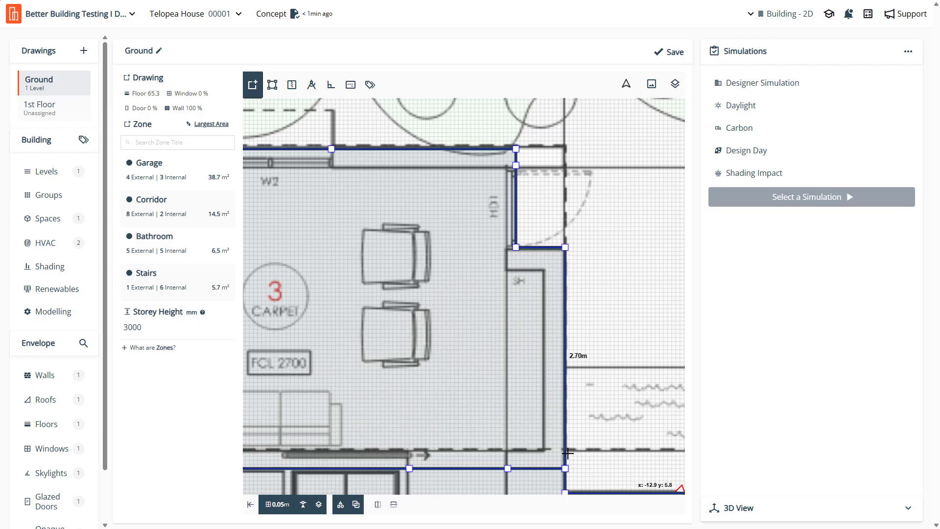
{"action": "left_click", "coordinate": [565, 440]}
{"action": "left_click", "coordinate": [504, 440]}
{"action": "left_click", "coordinate": [401, 428]}
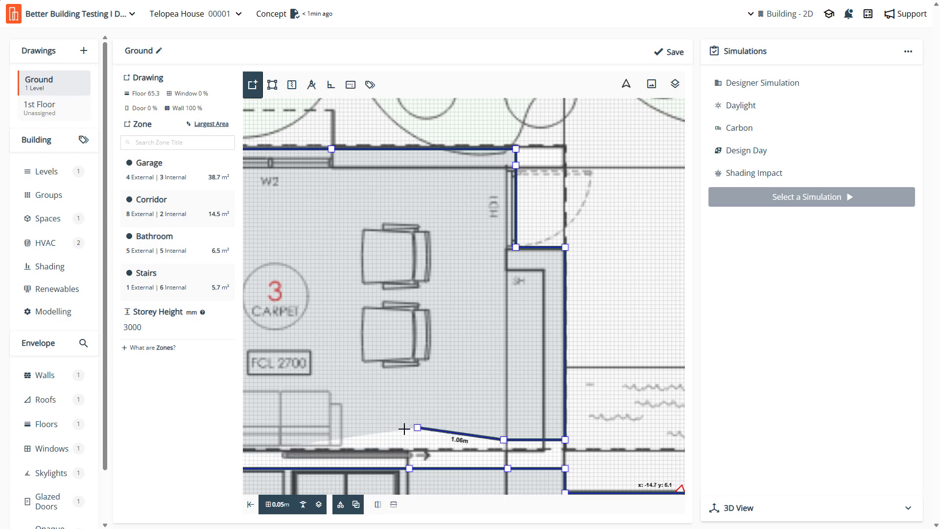
{"action": "scroll", "coordinate": [405, 430], "scroll_direction": "down", "scroll_amount": 3}
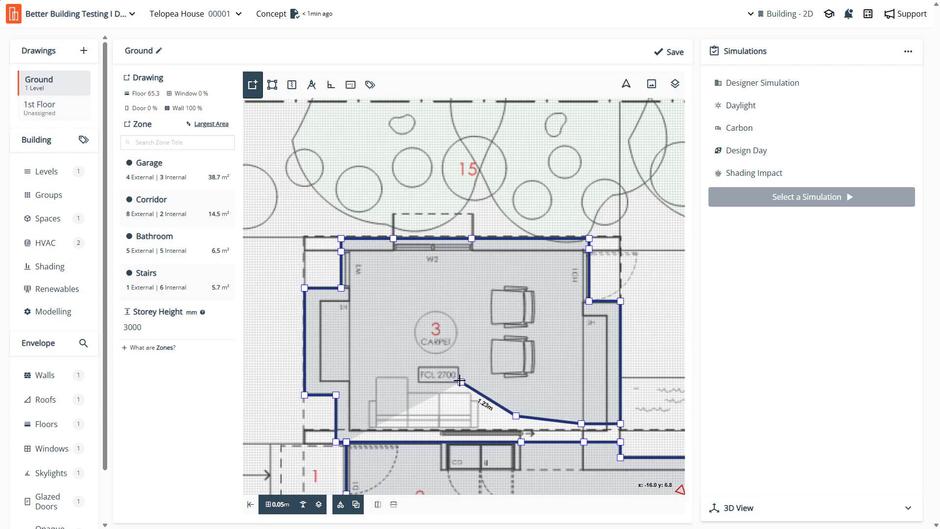
{"action": "double_click", "coordinate": [460, 380]}
{"action": "type", "text": "Living Space 2"}
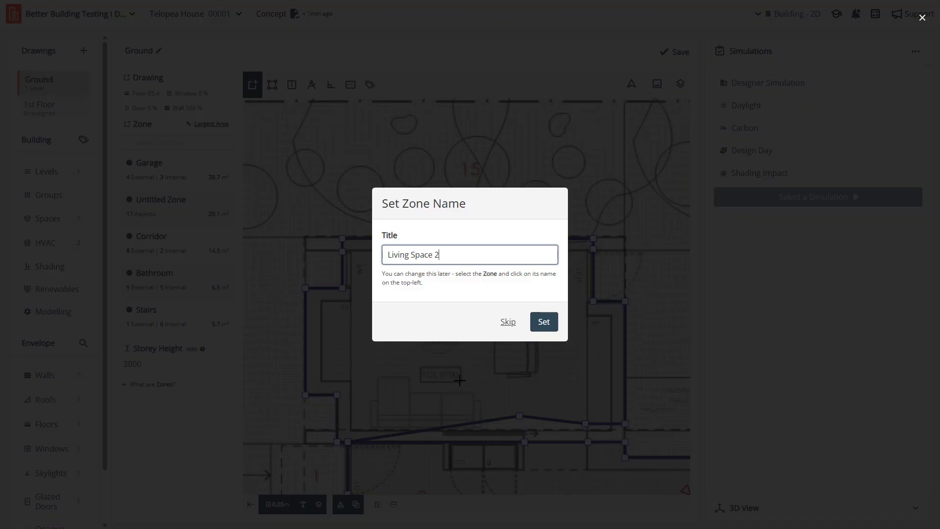
{"action": "key", "text": "Return"}
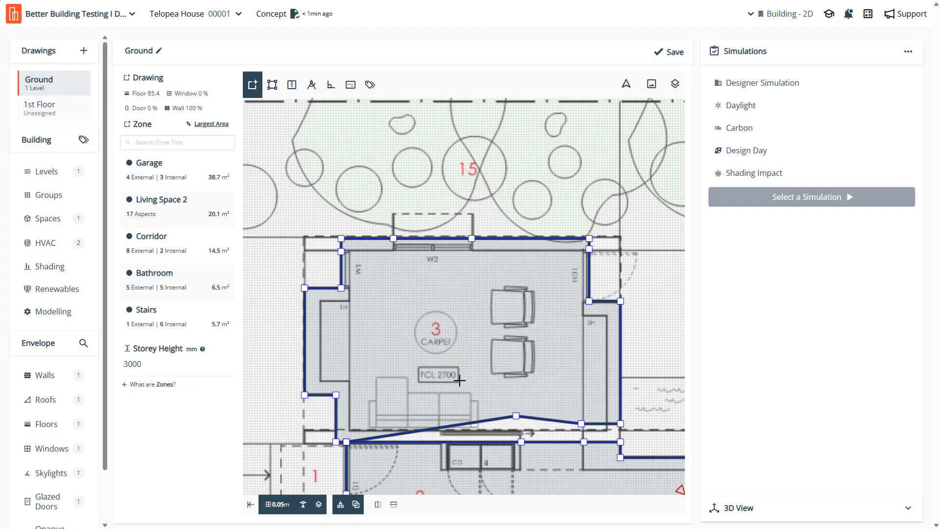
Snap Living Space 2's three rough points onto the Corridor's corner beside area 16 and the two opening points along its upper wall
{"action": "left_click", "coordinate": [451, 369]}
{"action": "scroll", "coordinate": [527, 440], "scroll_direction": "up", "scroll_amount": 3}
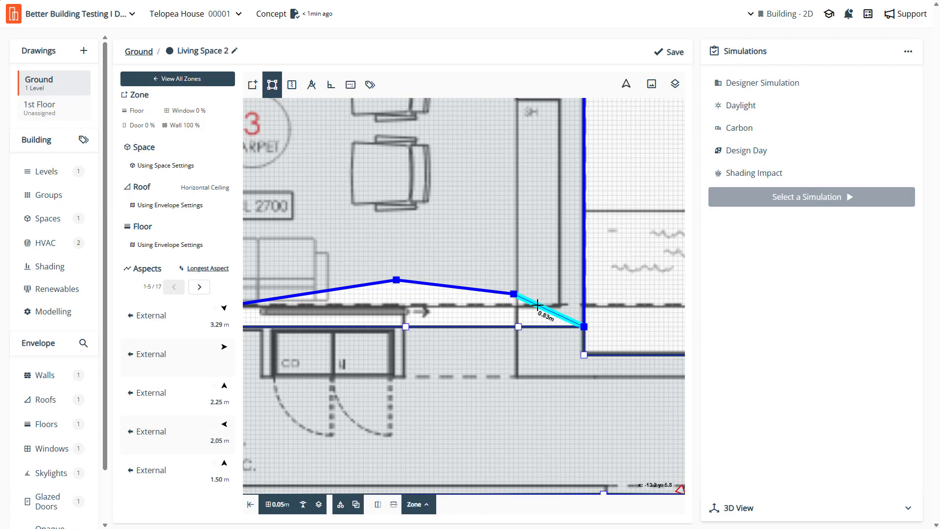
{"action": "left_click_drag", "start_coordinate": [583, 309], "coordinate": [584, 327]}
{"action": "left_click_drag", "start_coordinate": [513, 294], "coordinate": [518, 326]}
{"action": "left_click_drag", "start_coordinate": [397, 280], "coordinate": [405, 327]}
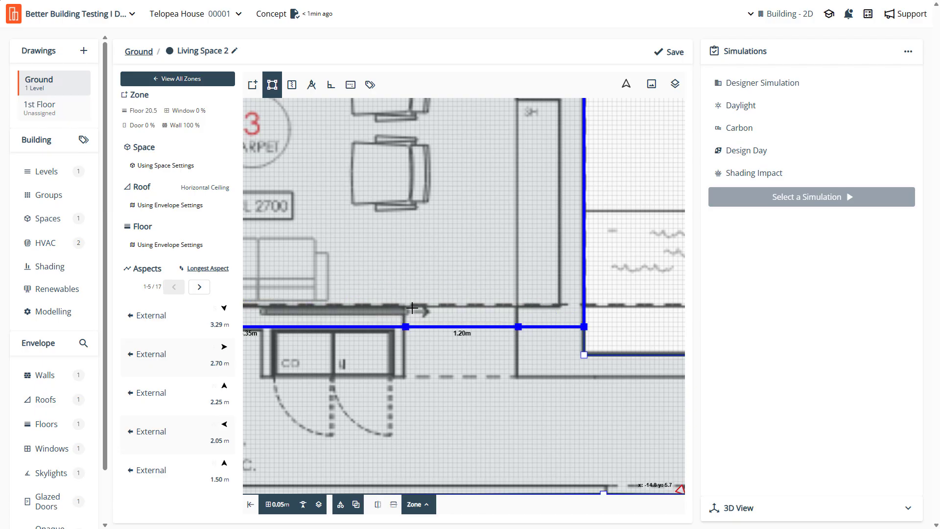
Save the drawing and check Living Space 2's finished outline against the floor plan
{"action": "scroll", "coordinate": [453, 271], "scroll_direction": "down", "scroll_amount": 5}
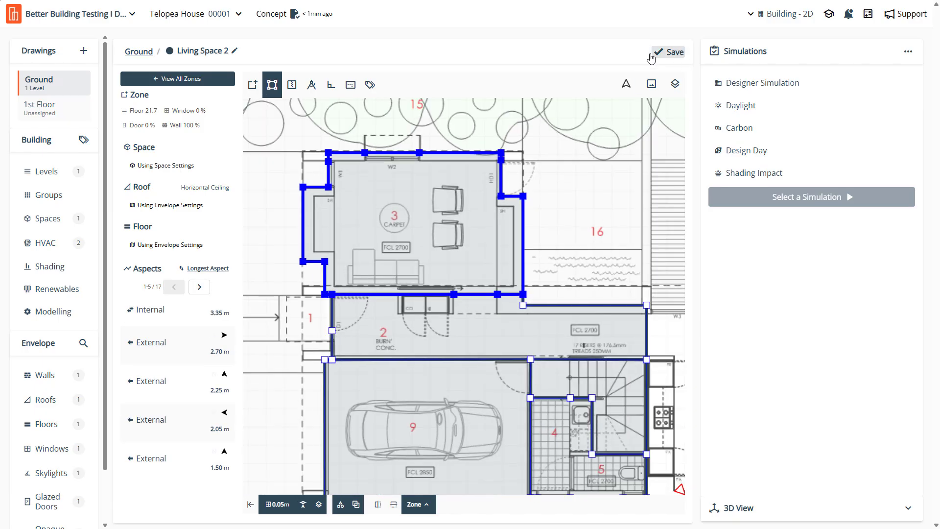
{"action": "left_click", "coordinate": [668, 52]}
{"action": "scroll", "coordinate": [351, 150], "scroll_direction": "up", "scroll_amount": 3}
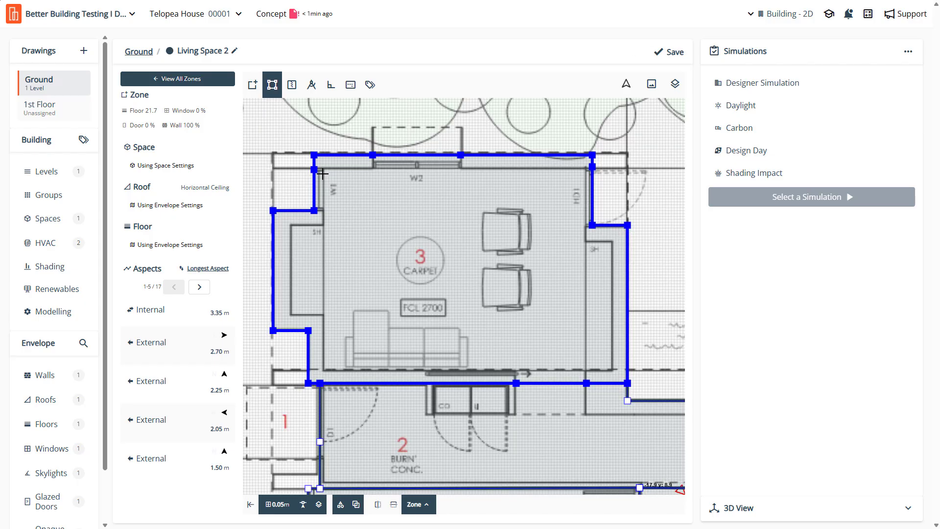
{"action": "scroll", "coordinate": [352, 302], "scroll_direction": "down", "scroll_amount": 2}
{"action": "scroll", "coordinate": [483, 389], "scroll_direction": "up", "scroll_amount": 2}
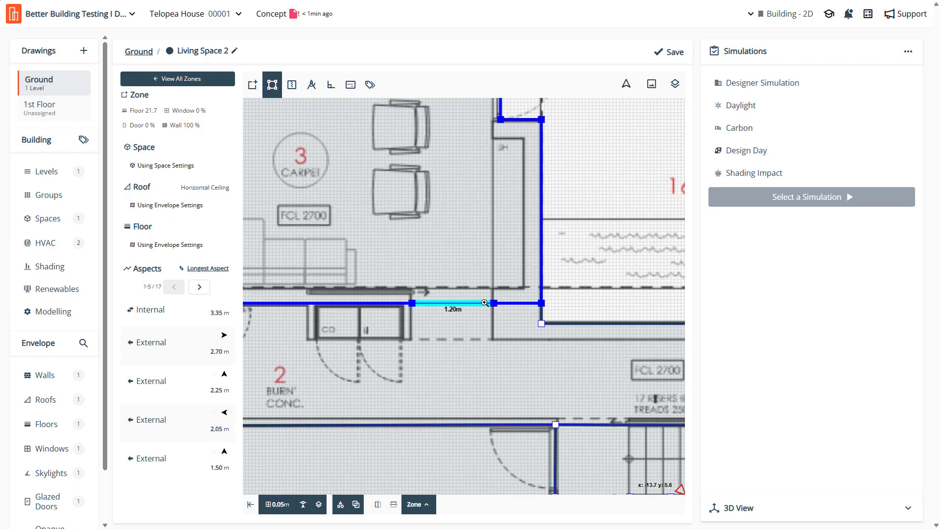
{"action": "scroll", "coordinate": [382, 262], "scroll_direction": "down", "scroll_amount": 4}
{"action": "scroll", "coordinate": [523, 337], "scroll_direction": "up", "scroll_amount": 1}
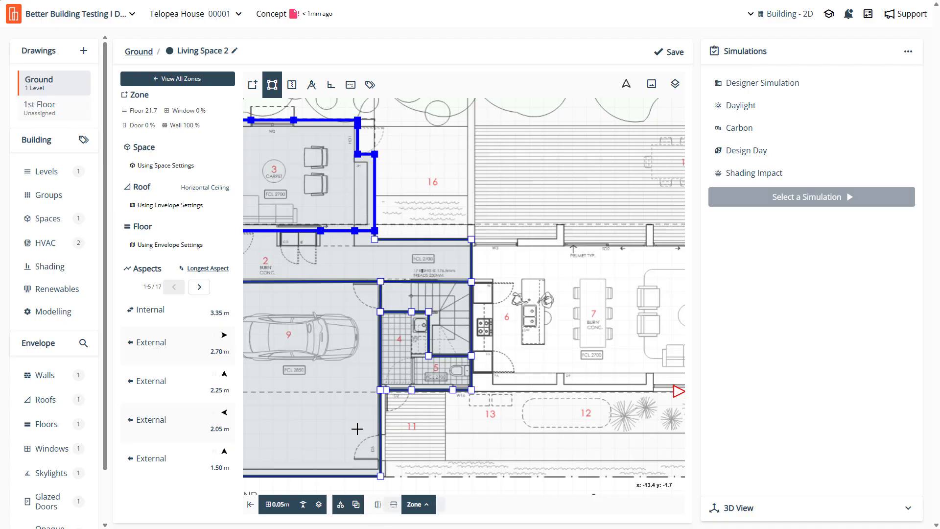
Select the Garage zone and pull a new point from its wall beside area 11 onto the Bathroom's near point at door D2
{"action": "scroll", "coordinate": [394, 413], "scroll_direction": "up", "scroll_amount": 4}
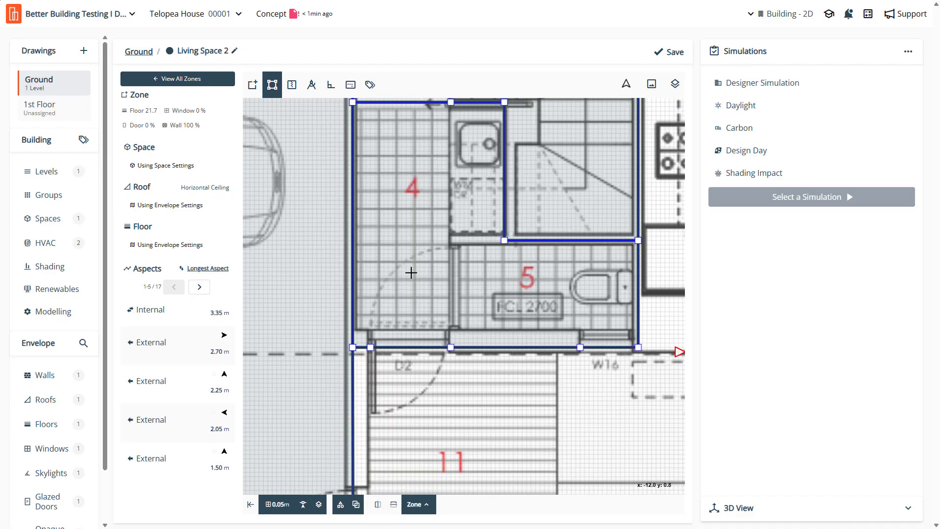
{"action": "scroll", "coordinate": [379, 186], "scroll_direction": "down", "scroll_amount": 3}
{"action": "scroll", "coordinate": [400, 318], "scroll_direction": "up", "scroll_amount": 3}
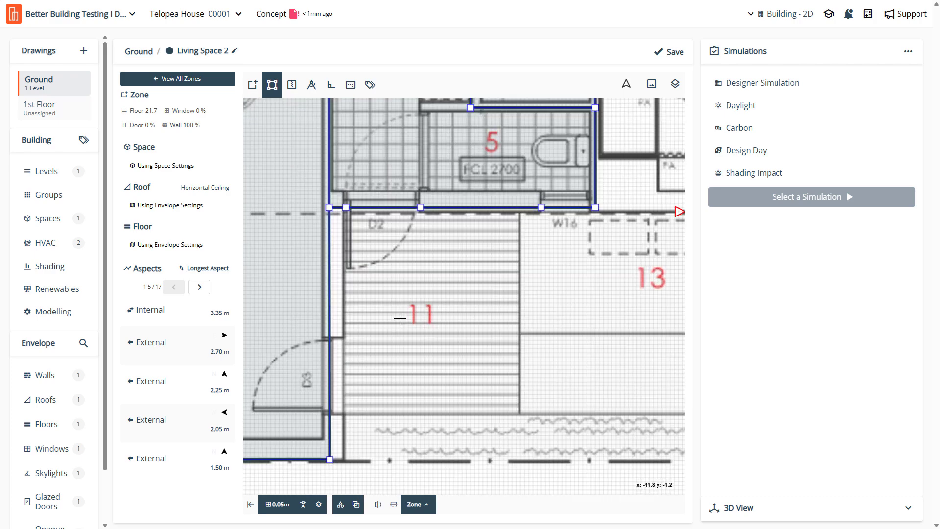
{"action": "scroll", "coordinate": [410, 332], "scroll_direction": "down", "scroll_amount": 2}
{"action": "scroll", "coordinate": [366, 258], "scroll_direction": "up", "scroll_amount": 3}
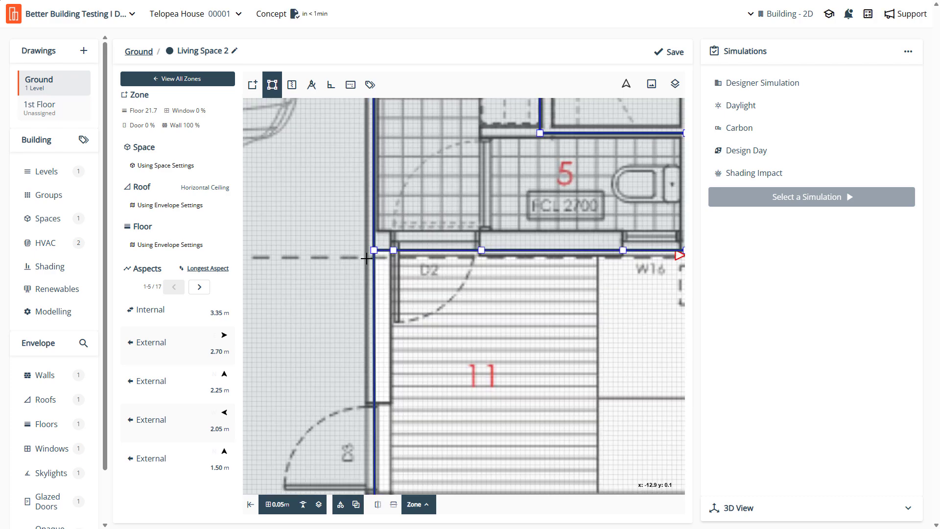
{"action": "left_click", "coordinate": [355, 282]}
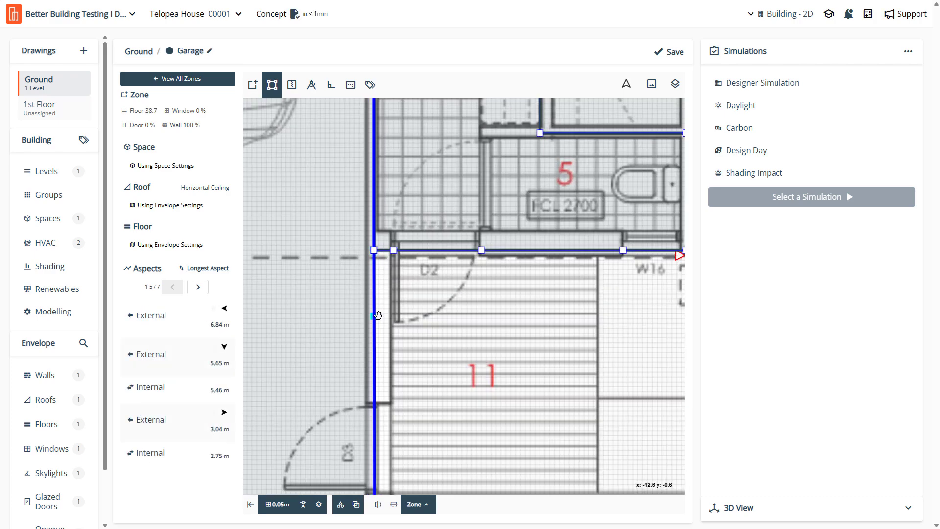
{"action": "left_click_drag", "start_coordinate": [376, 316], "coordinate": [393, 250]}
Align the Garage's lower corner near door D3 with the new point, making the wall 3.00 m long, and save the drawing
{"action": "scroll", "coordinate": [391, 250], "scroll_direction": "down", "scroll_amount": 4}
{"action": "scroll", "coordinate": [366, 397], "scroll_direction": "up", "scroll_amount": 3}
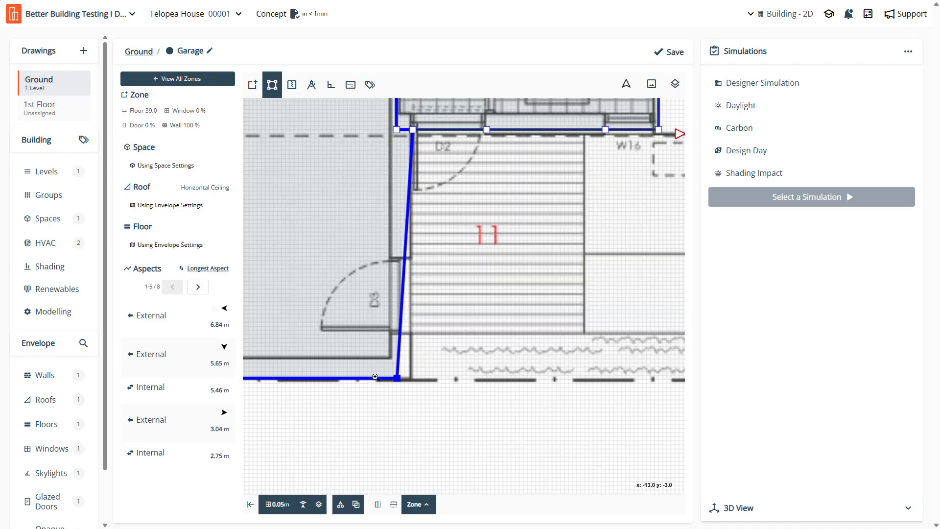
{"action": "left_click_drag", "start_coordinate": [401, 374], "coordinate": [410, 376]}
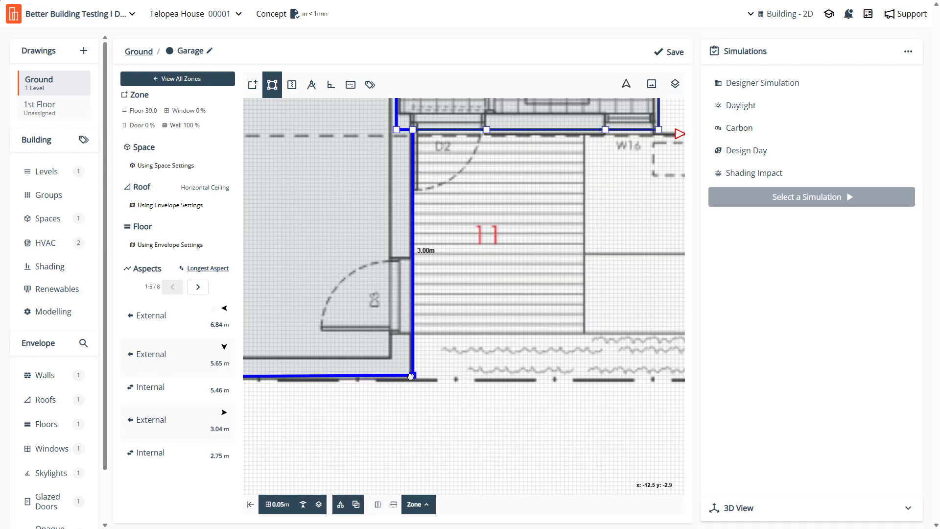
{"action": "scroll", "coordinate": [406, 374], "scroll_direction": "down", "scroll_amount": 5}
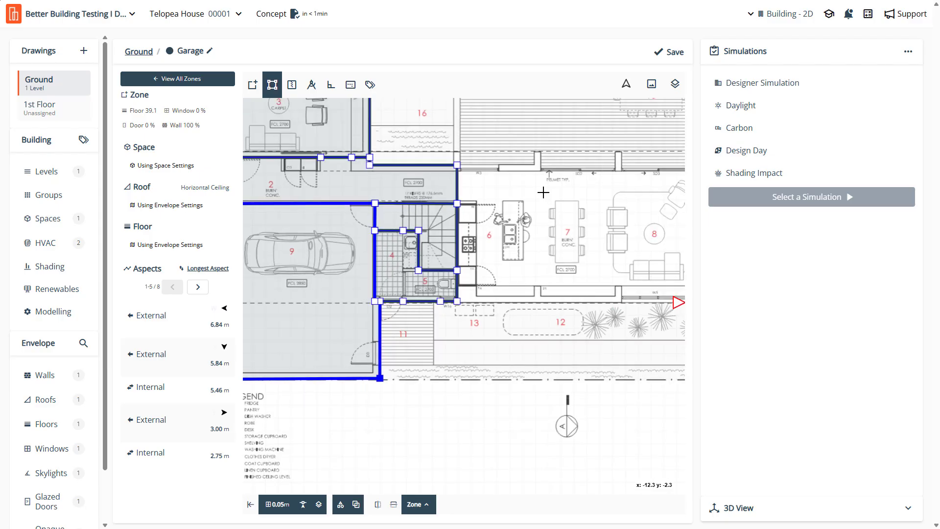
{"action": "left_click", "coordinate": [668, 52]}
Start a new zone at the Corridor's upper corner, tracing 0.20 m to window W3 and 1.45 m along that window
{"action": "scroll", "coordinate": [361, 228], "scroll_direction": "down", "scroll_amount": 4}
{"action": "scroll", "coordinate": [490, 248], "scroll_direction": "up", "scroll_amount": 7}
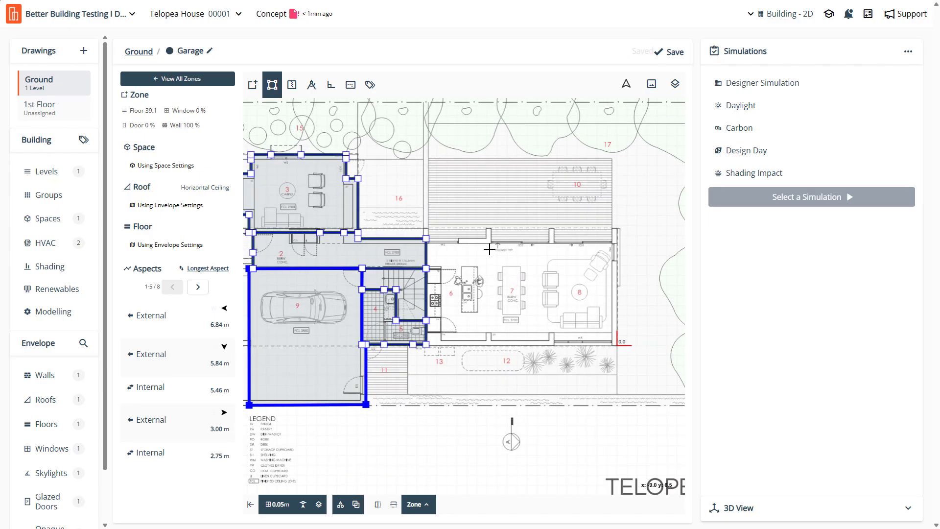
{"action": "scroll", "coordinate": [313, 216], "scroll_direction": "up", "scroll_amount": 3}
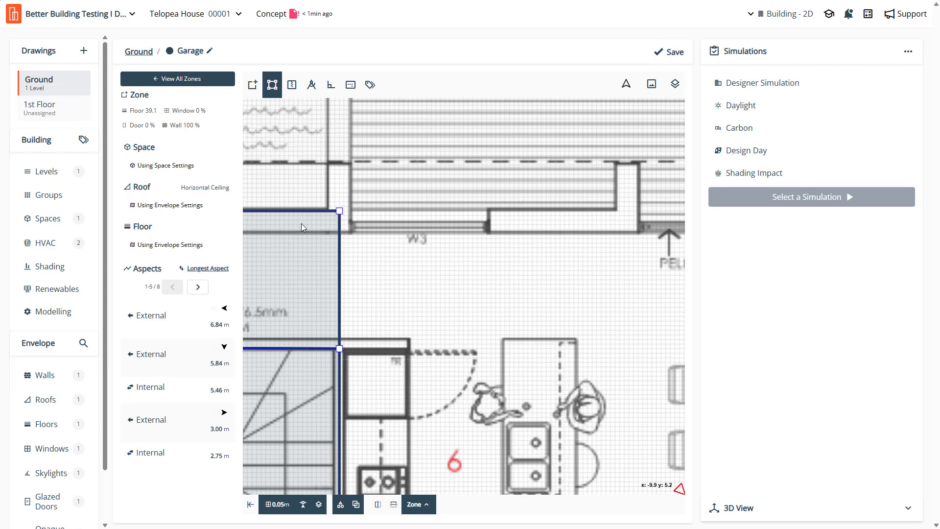
{"action": "left_click", "coordinate": [253, 84]}
{"action": "left_click", "coordinate": [339, 210]}
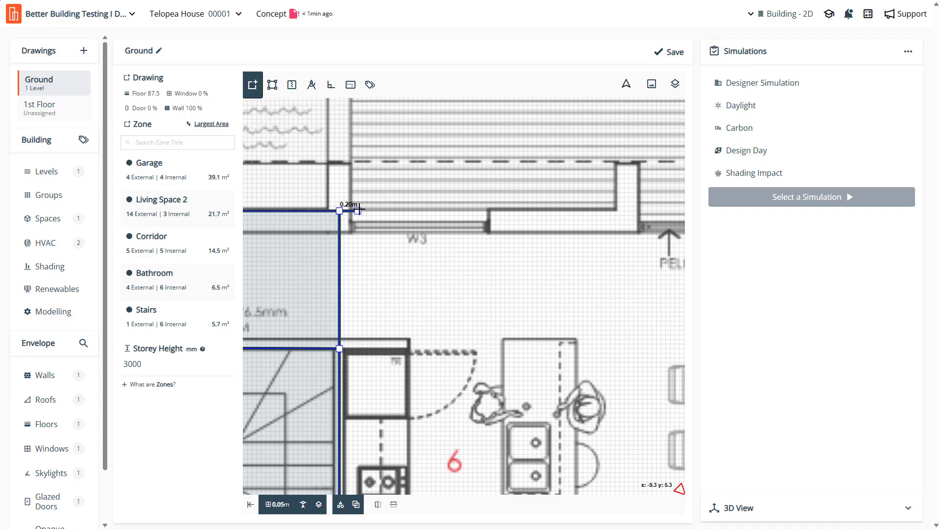
{"action": "left_click", "coordinate": [358, 210]}
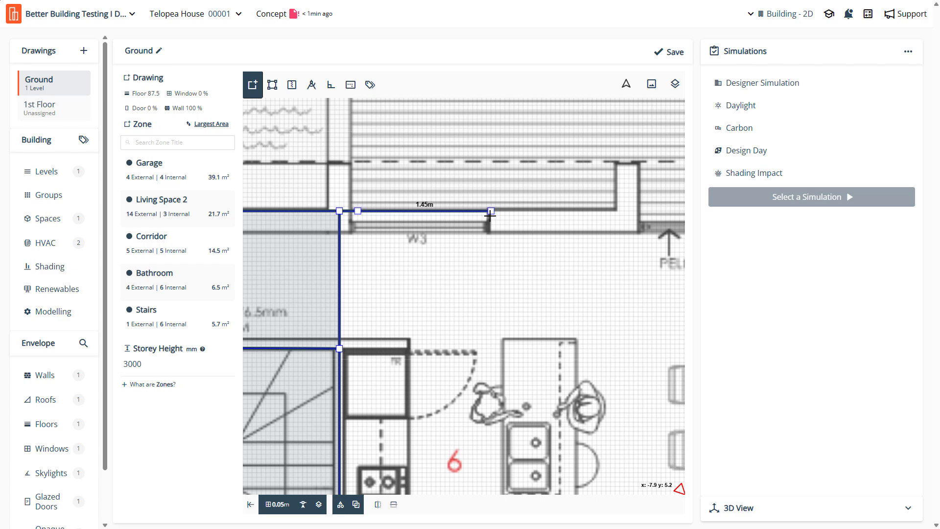
{"action": "left_click", "coordinate": [490, 216]}
Continue the outline from window W3 to the far side of the first pier and 0.20 m in to the SD2 door line
{"action": "scroll", "coordinate": [267, 245], "scroll_direction": "down", "scroll_amount": 8}
{"action": "scroll", "coordinate": [432, 251], "scroll_direction": "up", "scroll_amount": 7}
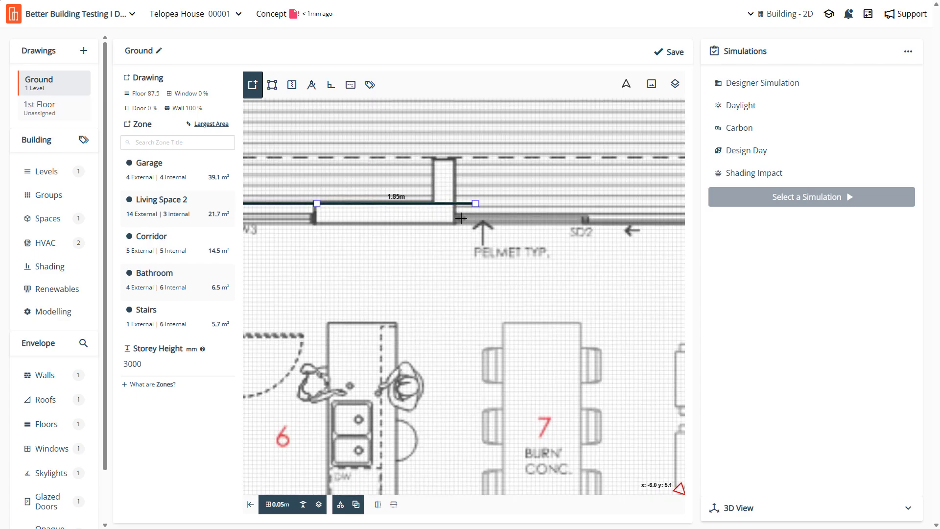
{"action": "left_click", "coordinate": [454, 217]}
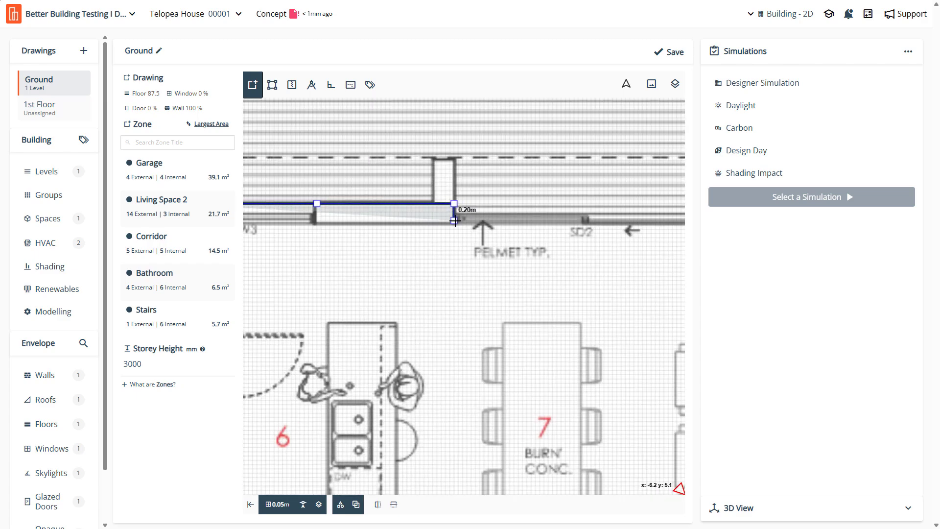
{"action": "scroll", "coordinate": [410, 227], "scroll_direction": "down", "scroll_amount": 7}
{"action": "scroll", "coordinate": [563, 226], "scroll_direction": "up", "scroll_amount": 6}
{"action": "scroll", "coordinate": [457, 229], "scroll_direction": "down", "scroll_amount": 7}
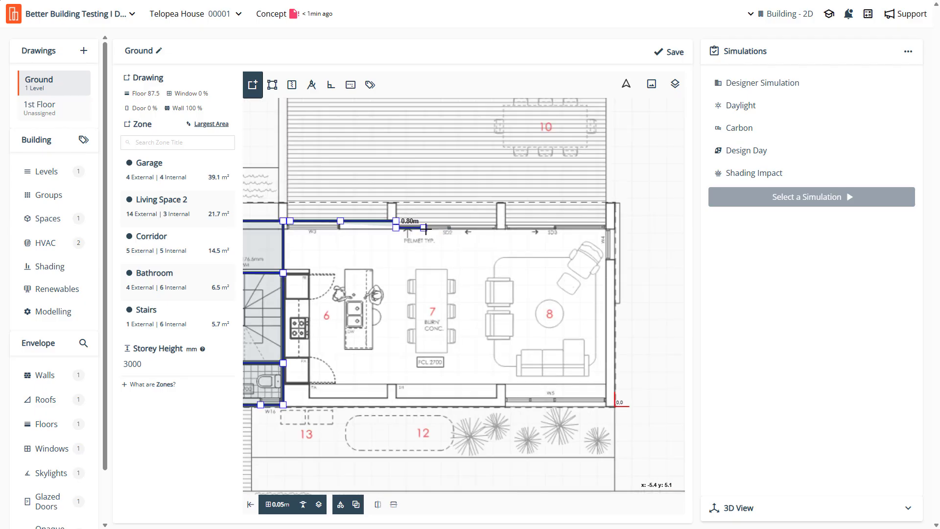
Trace 2.90 m along sliding door SD2 and across the pier between SD2 and SD3
{"action": "scroll", "coordinate": [501, 227], "scroll_direction": "up", "scroll_amount": 7}
{"action": "scroll", "coordinate": [490, 227], "scroll_direction": "up", "scroll_amount": 1}
{"action": "left_click", "coordinate": [486, 227]}
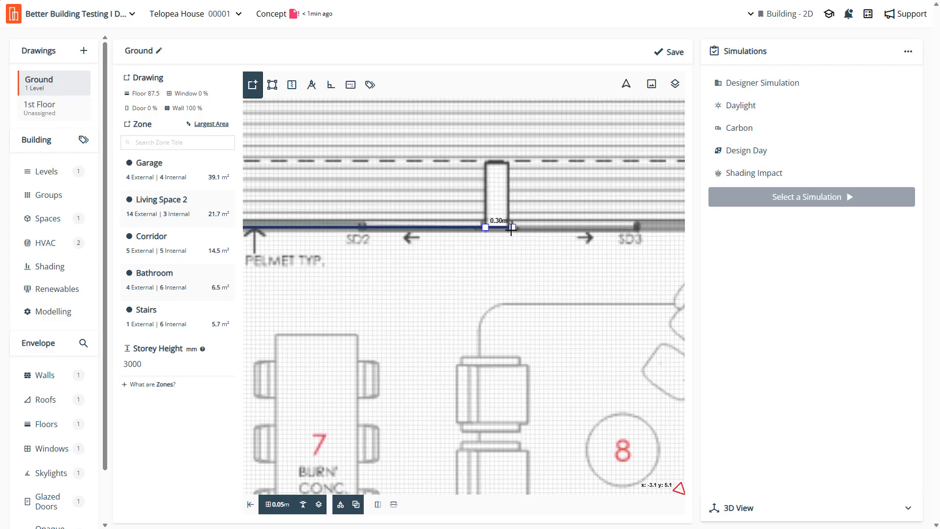
{"action": "left_click", "coordinate": [508, 227]}
Trace 2.95 m along sliding door SD3 to the corner at window W4, adding a point at the window's lower end
{"action": "scroll", "coordinate": [507, 227], "scroll_direction": "down", "scroll_amount": 6}
{"action": "scroll", "coordinate": [588, 232], "scroll_direction": "up", "scroll_amount": 6}
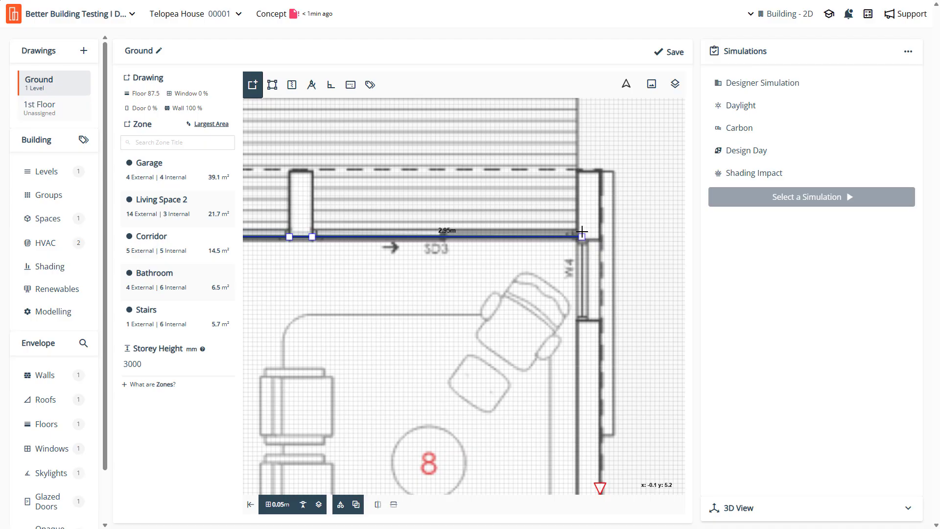
{"action": "left_click", "coordinate": [582, 231]}
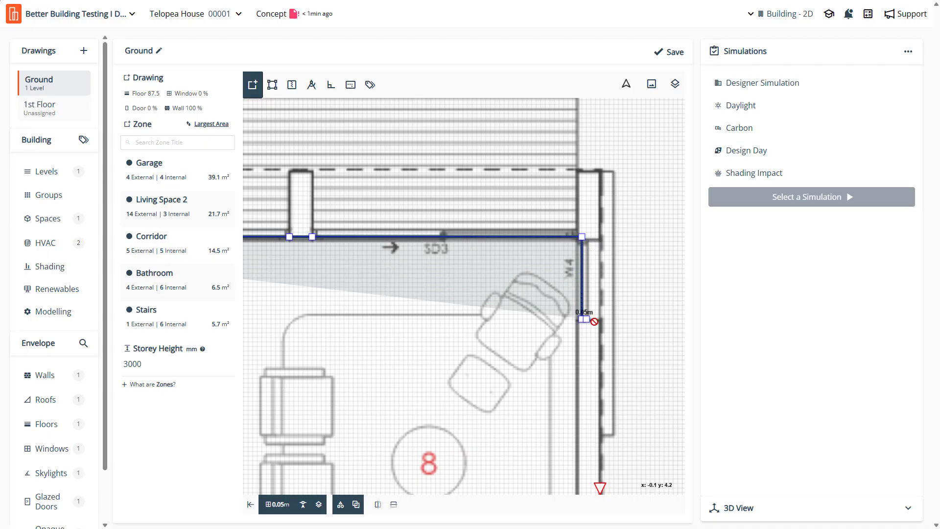
{"action": "scroll", "coordinate": [546, 241], "scroll_direction": "down", "scroll_amount": 5}
{"action": "scroll", "coordinate": [564, 359], "scroll_direction": "up", "scroll_amount": 3}
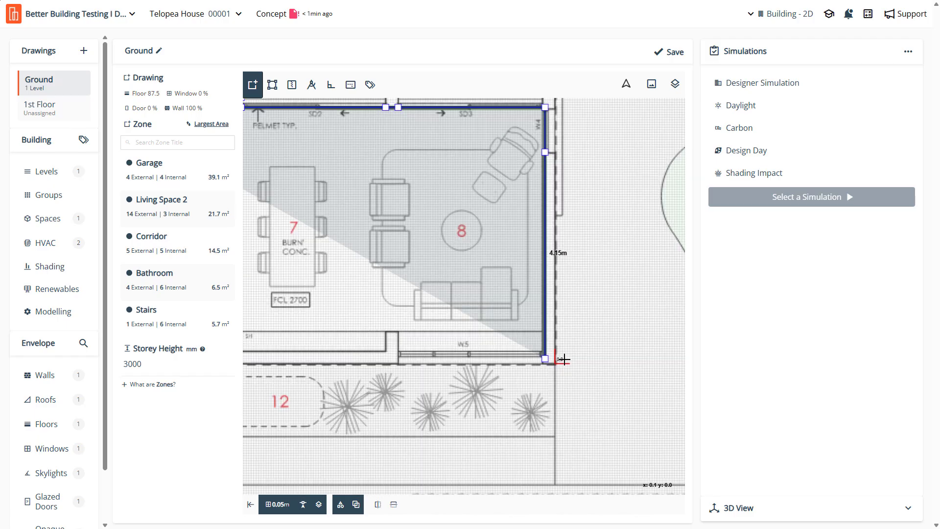
Trace 4.25 m from window W4 down the end wall to the building's corner beside window W5
{"action": "scroll", "coordinate": [564, 359], "scroll_direction": "up", "scroll_amount": 2}
{"action": "scroll", "coordinate": [549, 359], "scroll_direction": "down", "scroll_amount": 5}
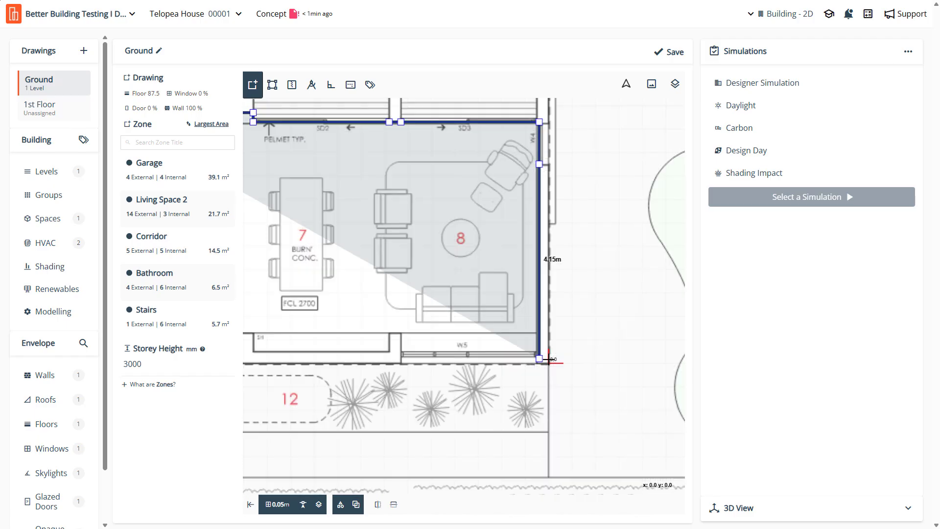
{"action": "scroll", "coordinate": [548, 204], "scroll_direction": "up", "scroll_amount": 5}
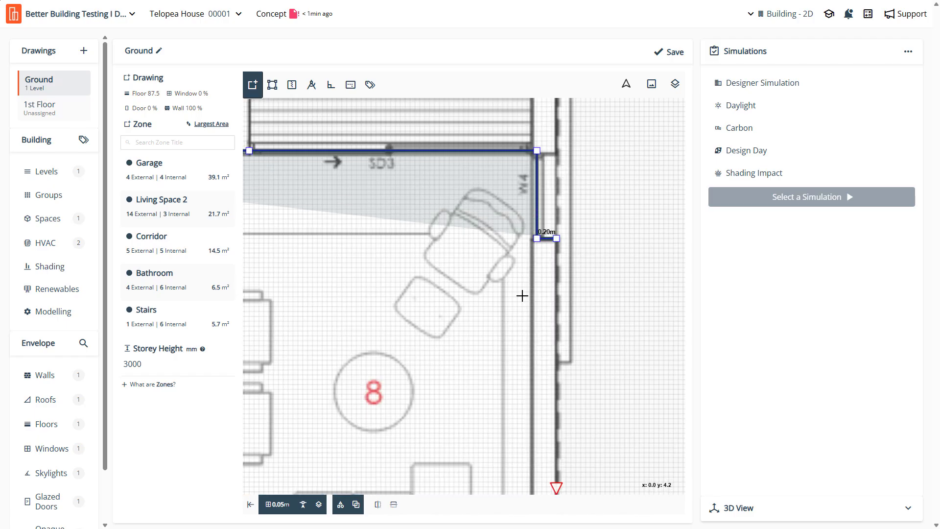
{"action": "scroll", "coordinate": [522, 295], "scroll_direction": "down", "scroll_amount": 5}
{"action": "scroll", "coordinate": [510, 410], "scroll_direction": "up", "scroll_amount": 5}
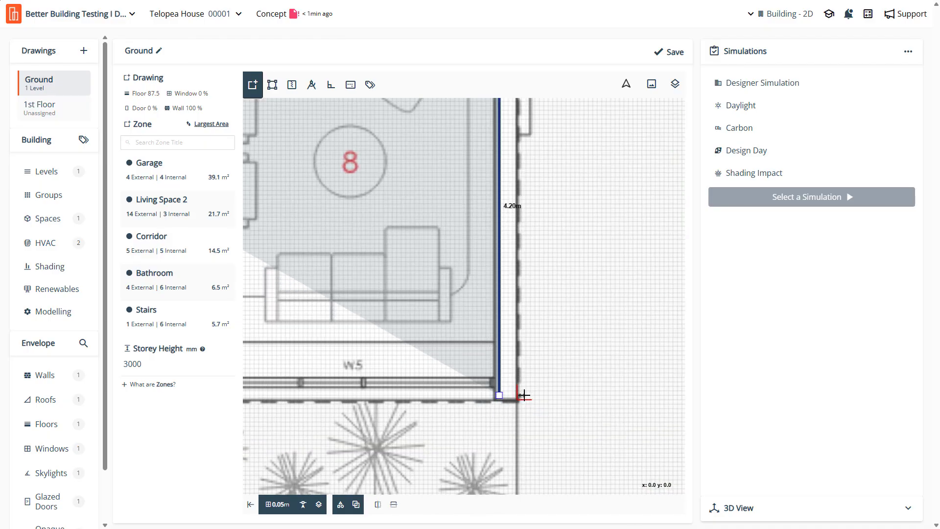
{"action": "left_click", "coordinate": [524, 395]}
Trace 2.95 m along window W5, placing a point at its far end beside the pier
{"action": "scroll", "coordinate": [632, 371], "scroll_direction": "down", "scroll_amount": 5}
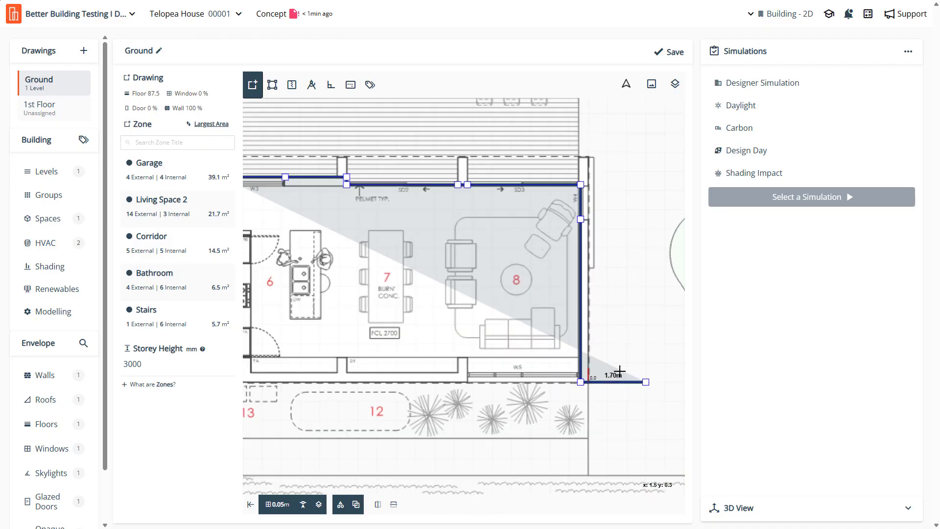
{"action": "scroll", "coordinate": [468, 382], "scroll_direction": "up", "scroll_amount": 5}
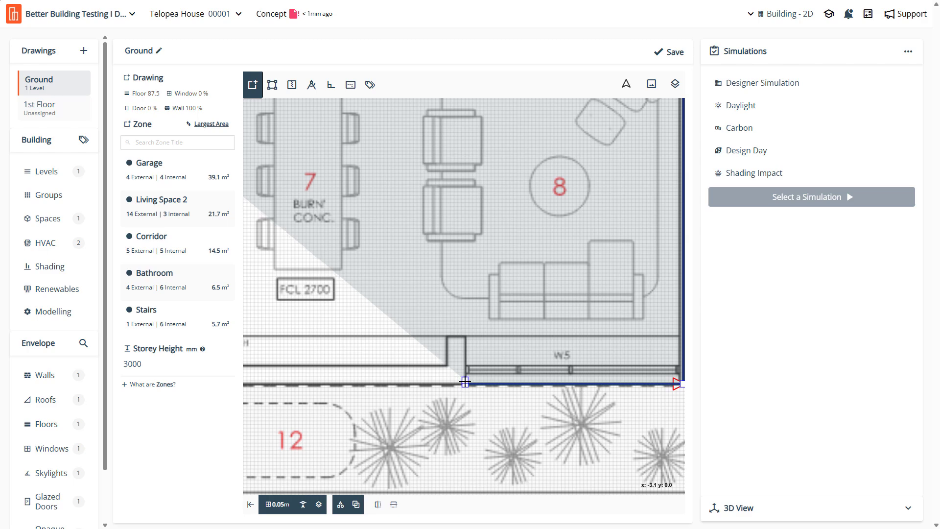
{"action": "left_click", "coordinate": [465, 382]}
{"action": "scroll", "coordinate": [460, 384], "scroll_direction": "down", "scroll_amount": 5}
{"action": "scroll", "coordinate": [428, 391], "scroll_direction": "up", "scroll_amount": 5}
{"action": "scroll", "coordinate": [429, 391], "scroll_direction": "down", "scroll_amount": 5}
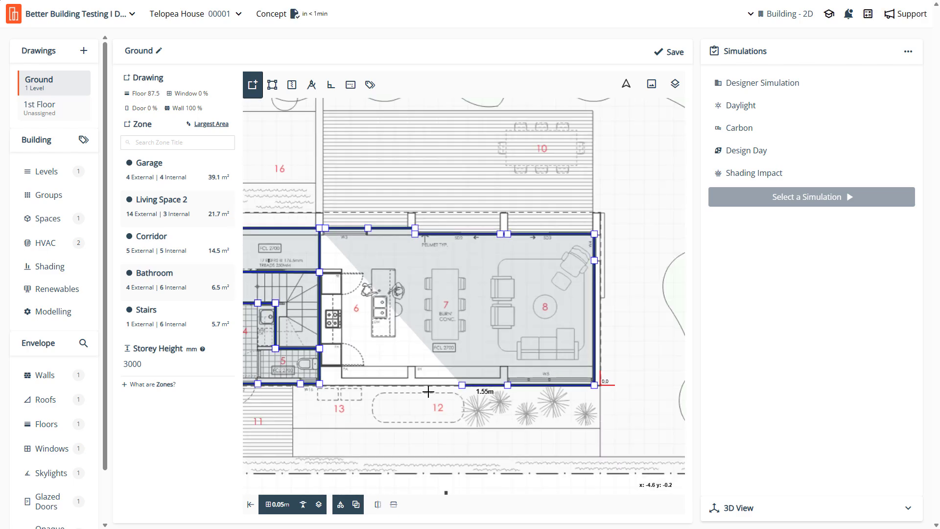
Rough out the remaining outline along the lower wall and up through kitchen area 6, close the zone and name it Kitchen/Living
{"action": "scroll", "coordinate": [365, 387], "scroll_direction": "up", "scroll_amount": 5}
{"action": "left_click", "coordinate": [336, 384]}
{"action": "left_click", "coordinate": [351, 314]}
{"action": "scroll", "coordinate": [485, 304], "scroll_direction": "down", "scroll_amount": 3}
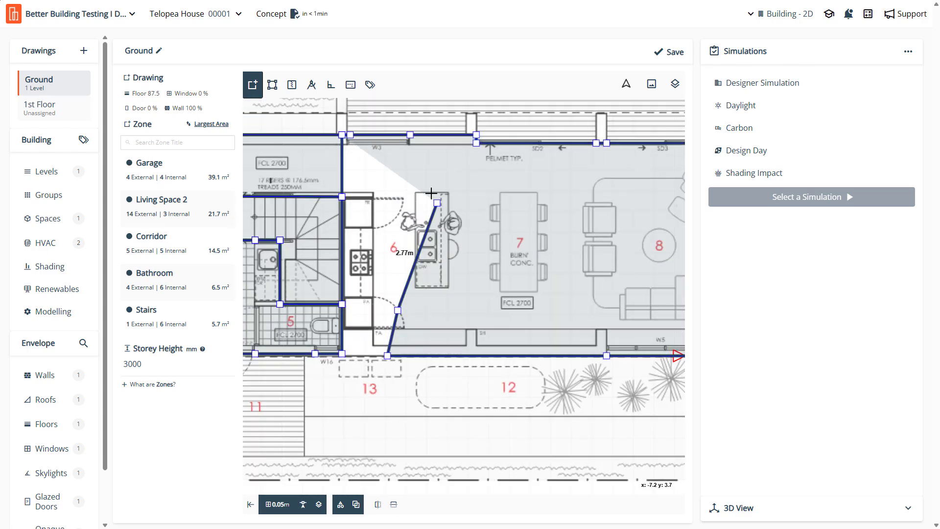
{"action": "left_click", "coordinate": [429, 190]}
{"action": "double_click", "coordinate": [447, 195]}
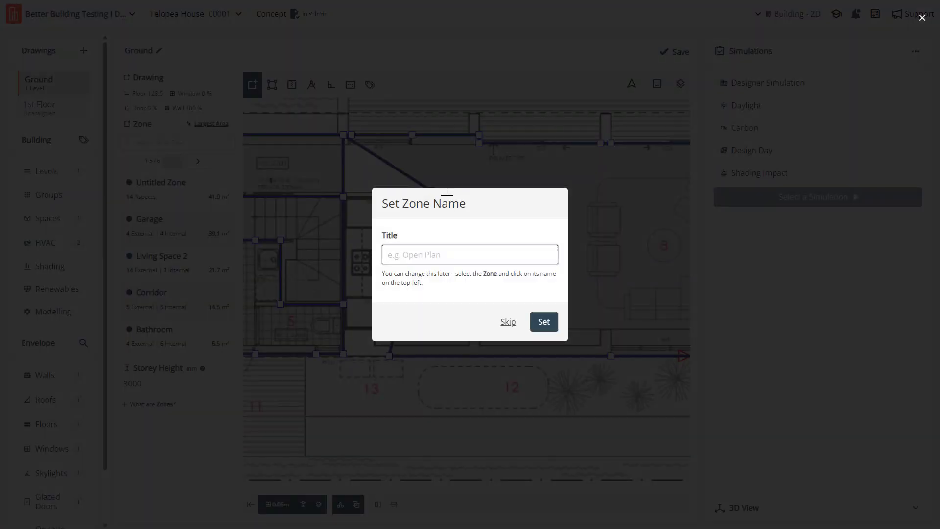
{"action": "type", "text": "Kitchen/Living"}
{"action": "key", "text": "Return"}
Snap Kitchen/Living's three rough points onto the Corridor–Stairs corner, the Stairs–Bathroom corner and the Bathroom's outer corner at W16
{"action": "left_click", "coordinate": [498, 274]}
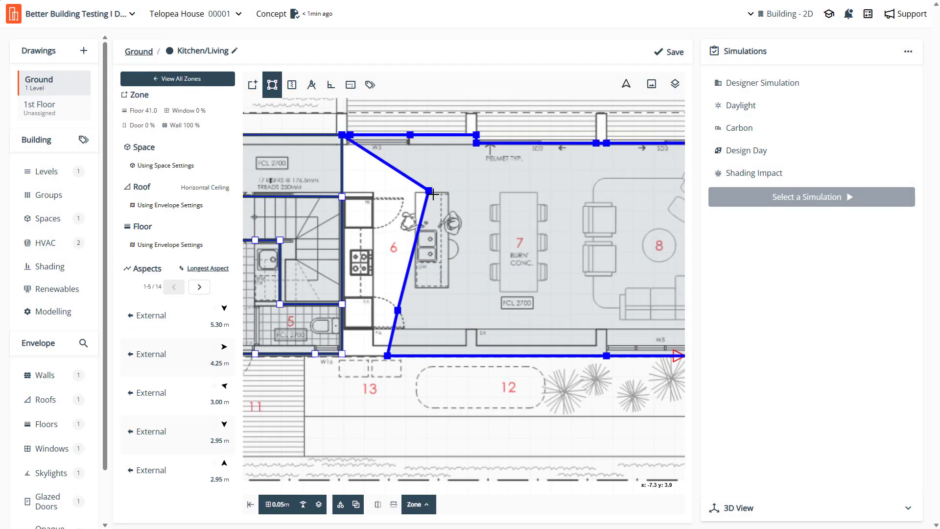
{"action": "left_click_drag", "start_coordinate": [433, 194], "coordinate": [346, 198]}
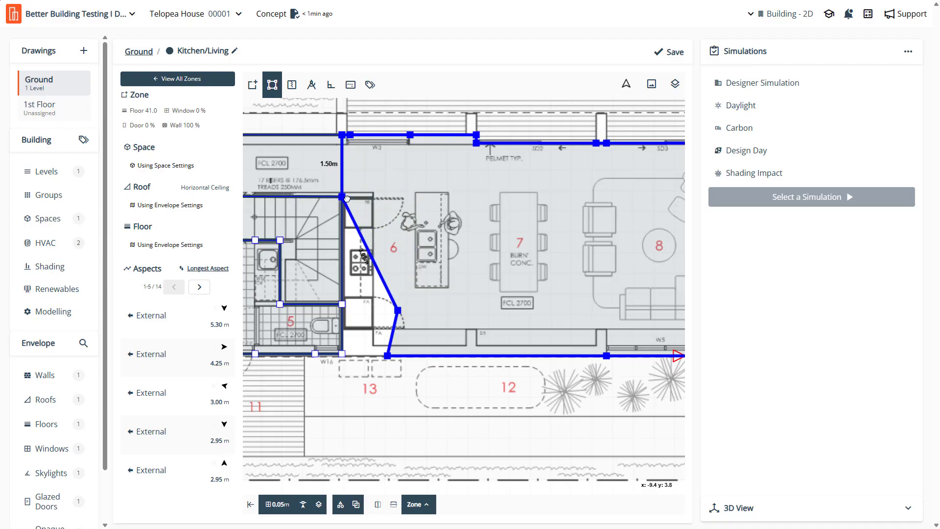
{"action": "left_click_drag", "start_coordinate": [398, 310], "coordinate": [343, 304]}
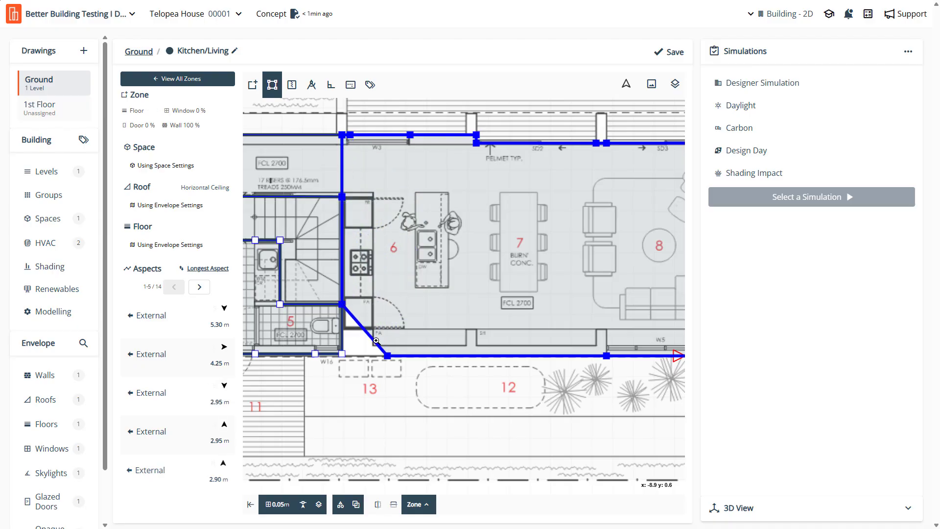
{"action": "left_click_drag", "start_coordinate": [387, 355], "coordinate": [341, 353]}
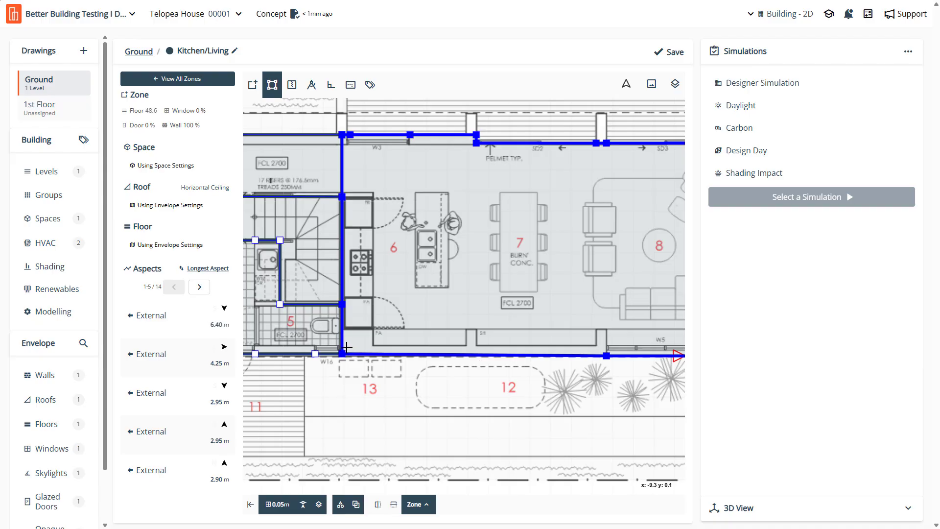
{"action": "scroll", "coordinate": [501, 294], "scroll_direction": "down", "scroll_amount": 1}
{"action": "scroll", "coordinate": [545, 300], "scroll_direction": "up", "scroll_amount": 3}
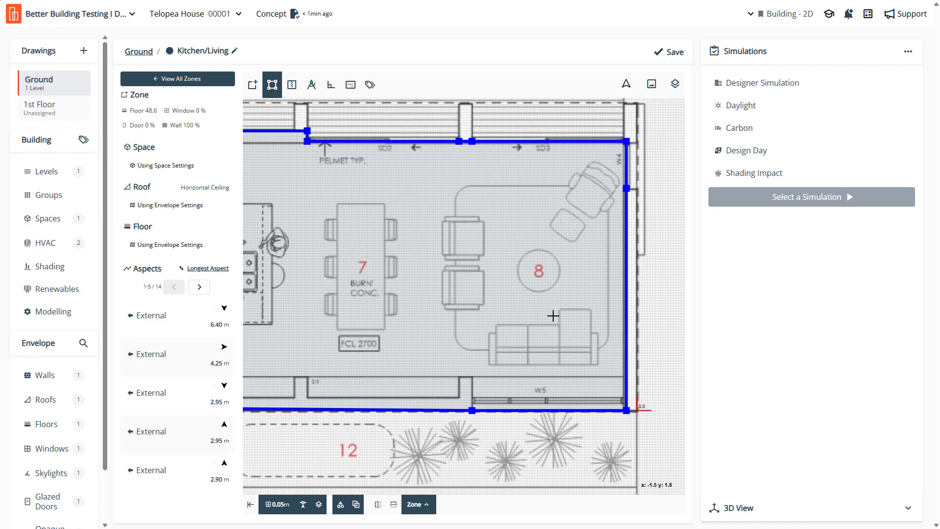
Add a point to Kitchen/Living's lower wall at the pier between areas 6 and 7, 3.20 m from the point beside window W5
{"action": "scroll", "coordinate": [421, 282], "scroll_direction": "down", "scroll_amount": 1}
{"action": "scroll", "coordinate": [452, 285], "scroll_direction": "down", "scroll_amount": 1}
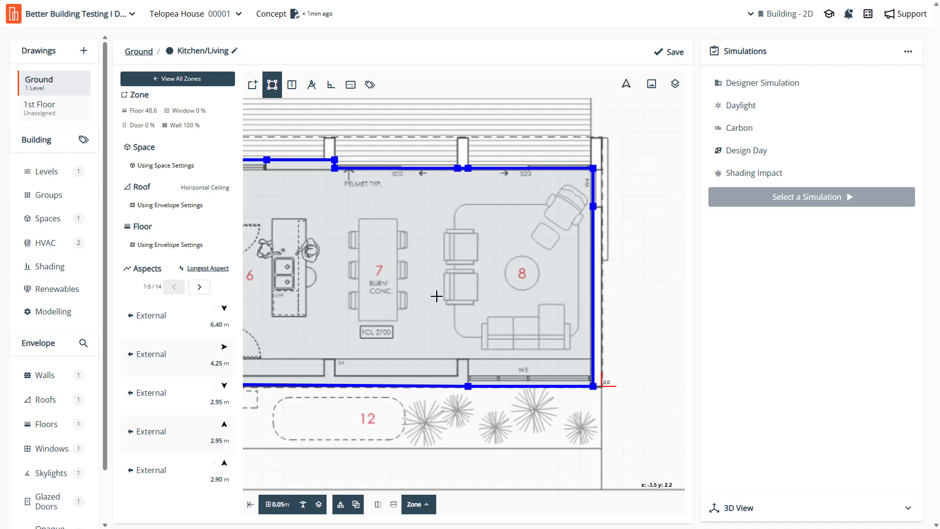
{"action": "left_click", "coordinate": [351, 385]}
{"action": "scroll", "coordinate": [362, 391], "scroll_direction": "down", "scroll_amount": 1}
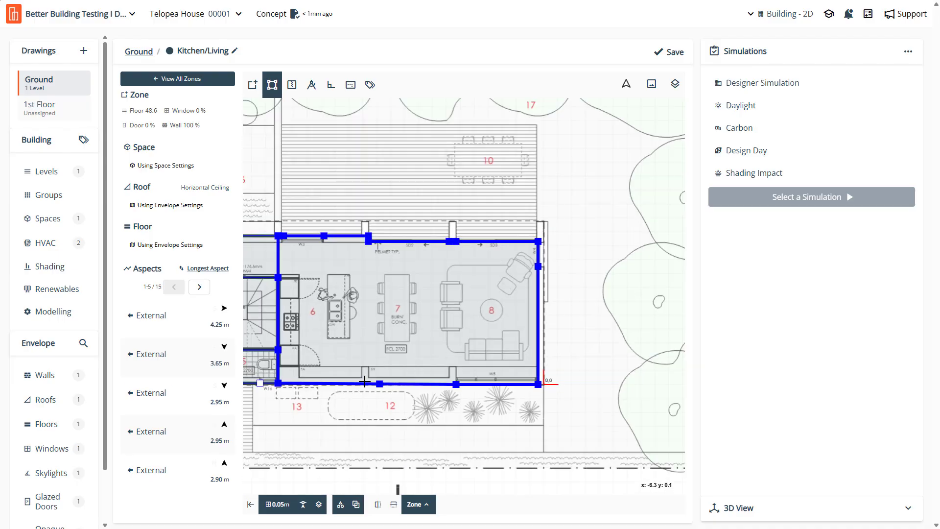
{"action": "scroll", "coordinate": [373, 400], "scroll_direction": "up", "scroll_amount": 1}
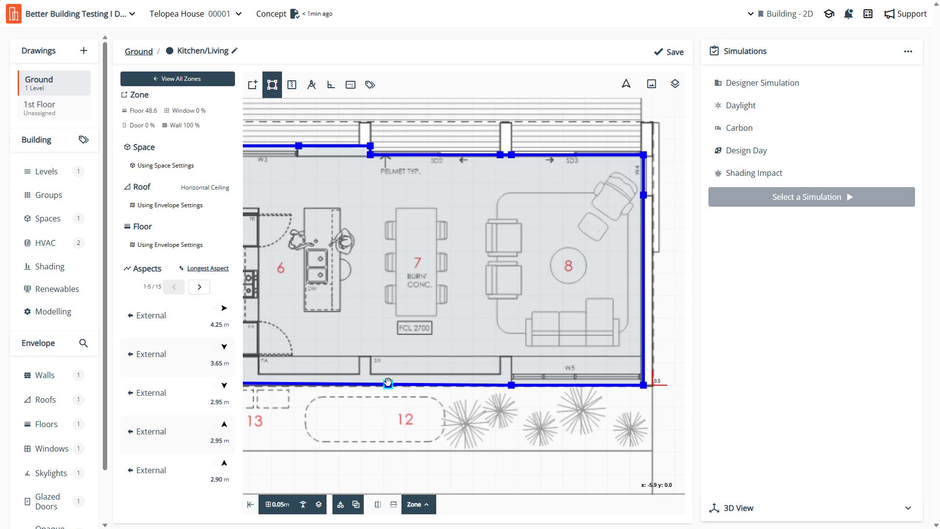
{"action": "mouse_move", "coordinate": [388, 382]}
{"action": "left_mouse_down"}
{"action": "mouse_move", "coordinate": [367, 380]}
{"action": "mouse_move", "coordinate": [398, 380]}
{"action": "left_mouse_up"}
Straighten Kitchen/Living's lower wall by aligning the points at window W5's pier and the building's corner with the wall line
{"action": "scroll", "coordinate": [367, 387], "scroll_direction": "down", "scroll_amount": 1}
{"action": "scroll", "coordinate": [367, 388], "scroll_direction": "up", "scroll_amount": 1}
{"action": "scroll", "coordinate": [548, 392], "scroll_direction": "up", "scroll_amount": 3}
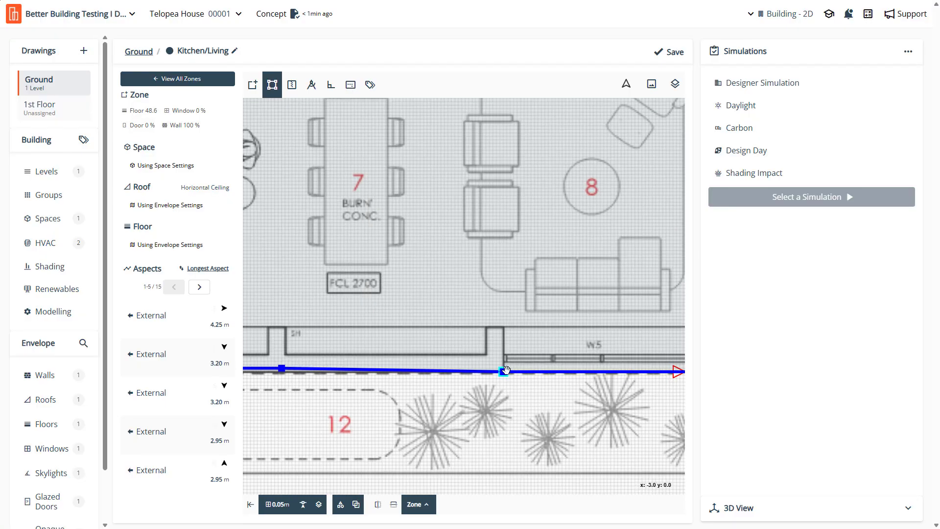
{"action": "left_click_drag", "start_coordinate": [505, 371], "coordinate": [501, 357]}
{"action": "scroll", "coordinate": [447, 354], "scroll_direction": "down", "scroll_amount": 5}
{"action": "scroll", "coordinate": [511, 363], "scroll_direction": "up", "scroll_amount": 1}
{"action": "scroll", "coordinate": [487, 361], "scroll_direction": "up", "scroll_amount": 6}
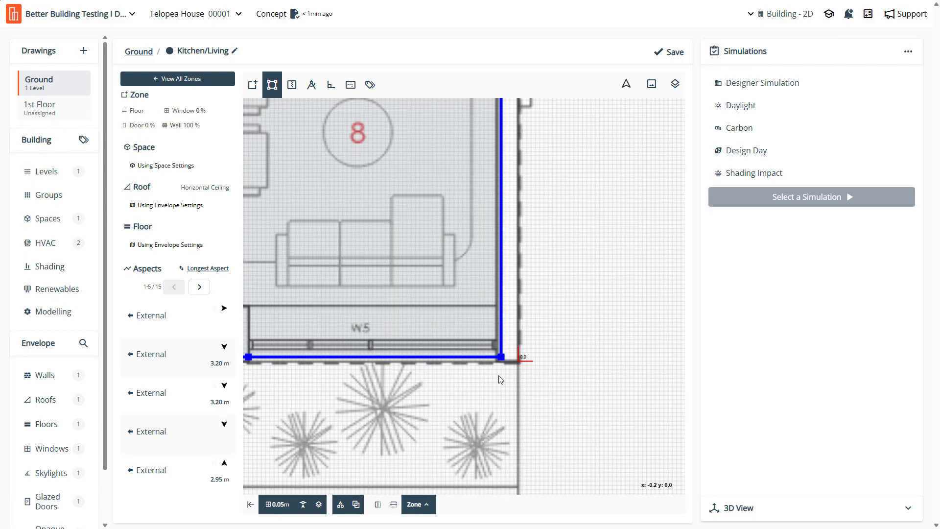
Add a point to the end wall of area 8 and place it on the outer wall face level with window W4's lower end
{"action": "scroll", "coordinate": [501, 358], "scroll_direction": "down", "scroll_amount": 5}
{"action": "scroll", "coordinate": [510, 193], "scroll_direction": "up", "scroll_amount": 6}
{"action": "left_click", "coordinate": [488, 310]}
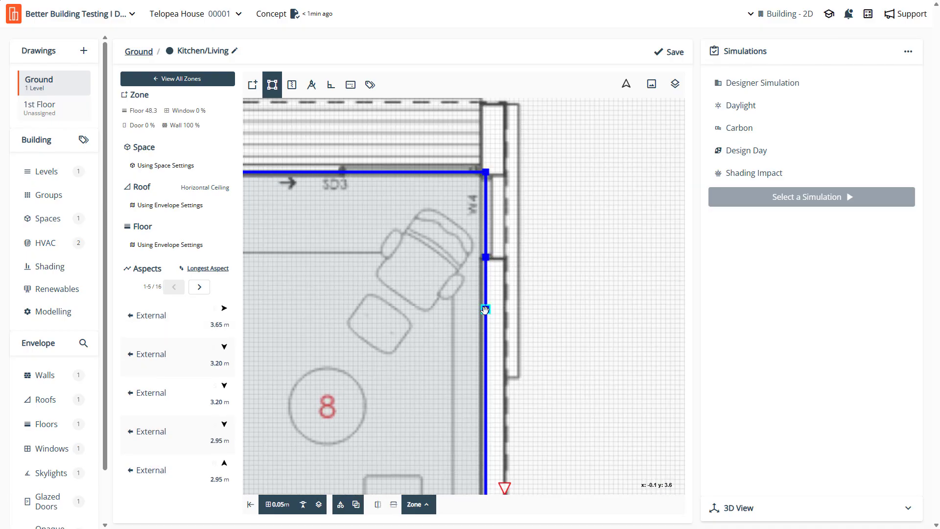
{"action": "left_click_drag", "start_coordinate": [485, 310], "coordinate": [505, 256]}
{"action": "scroll", "coordinate": [462, 252], "scroll_direction": "down", "scroll_amount": 2}
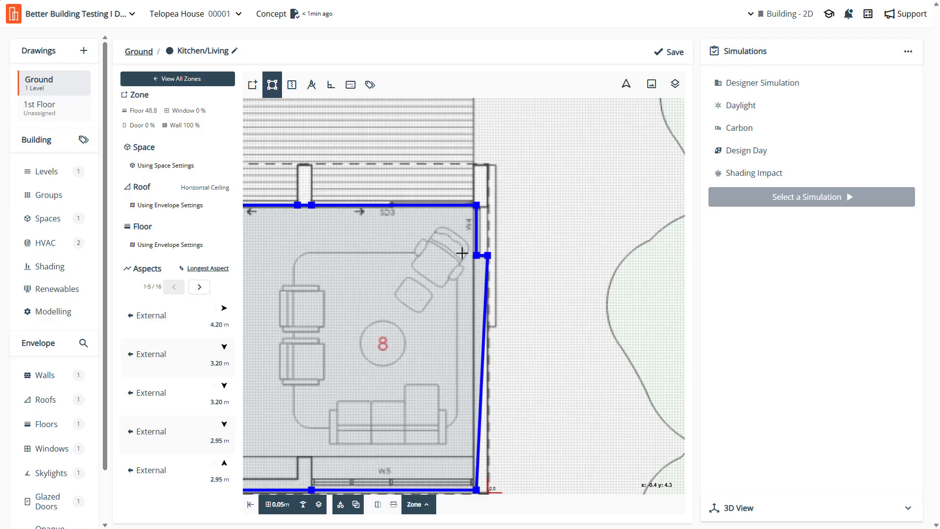
Align the corner point with window W5's end and add another point at the outer building corner, making the end wall vertical
{"action": "scroll", "coordinate": [462, 253], "scroll_direction": "down", "scroll_amount": 2}
{"action": "scroll", "coordinate": [458, 433], "scroll_direction": "up", "scroll_amount": 5}
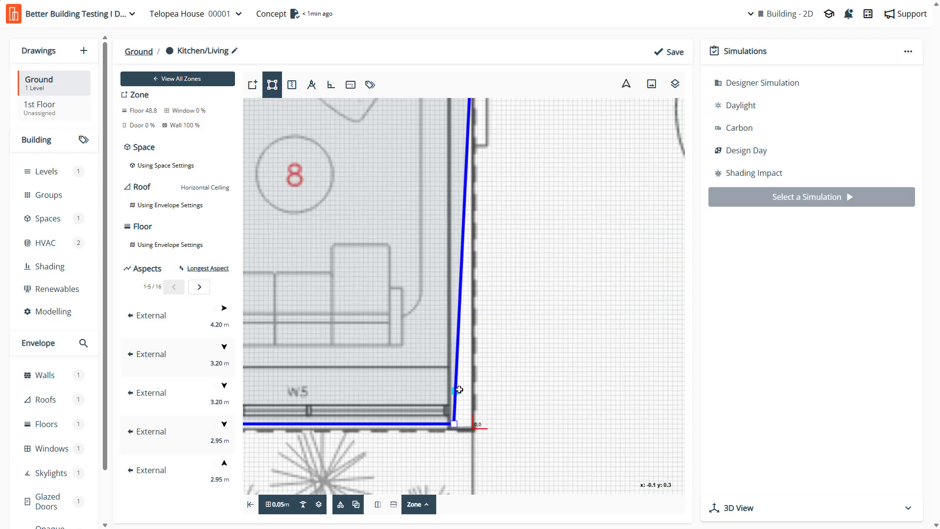
{"action": "left_click_drag", "start_coordinate": [453, 423], "coordinate": [449, 423]}
{"action": "left_click", "coordinate": [455, 349]}
{"action": "left_click_drag", "start_coordinate": [454, 349], "coordinate": [472, 424]}
{"action": "scroll", "coordinate": [528, 362], "scroll_direction": "down", "scroll_amount": 7}
{"action": "scroll", "coordinate": [421, 333], "scroll_direction": "up", "scroll_amount": 4}
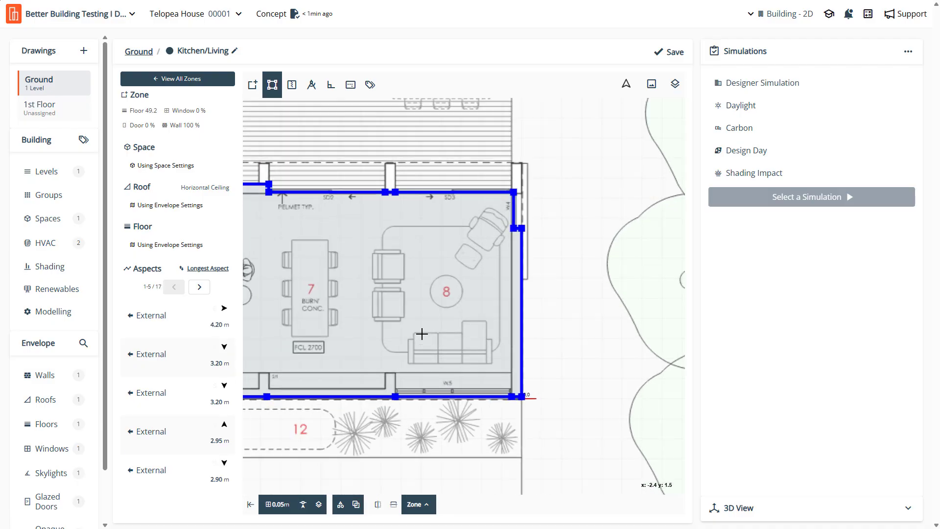
Examine the Kitchen/Living outline and how it meets the neighbouring zones
{"action": "scroll", "coordinate": [551, 239], "scroll_direction": "down", "scroll_amount": 4}
{"action": "scroll", "coordinate": [442, 160], "scroll_direction": "up", "scroll_amount": 3}
{"action": "scroll", "coordinate": [451, 191], "scroll_direction": "down", "scroll_amount": 6}
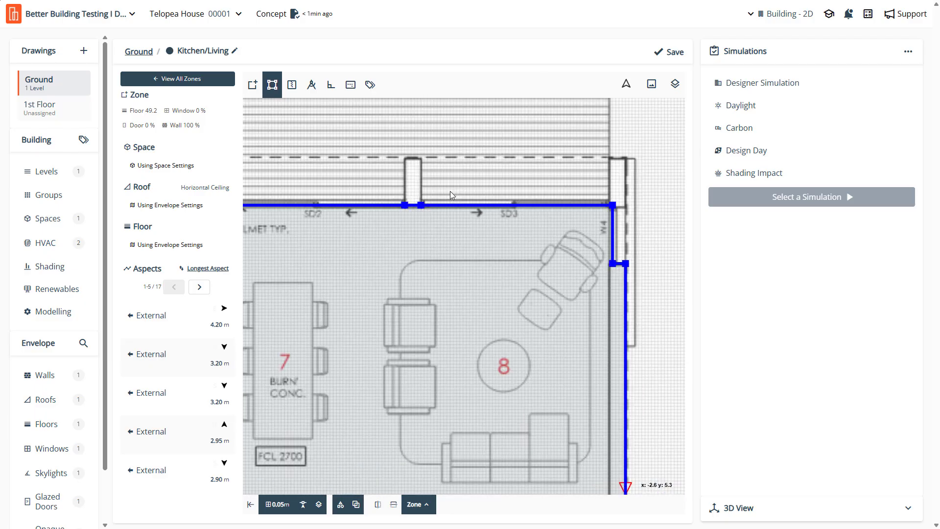
{"action": "scroll", "coordinate": [394, 210], "scroll_direction": "up", "scroll_amount": 2}
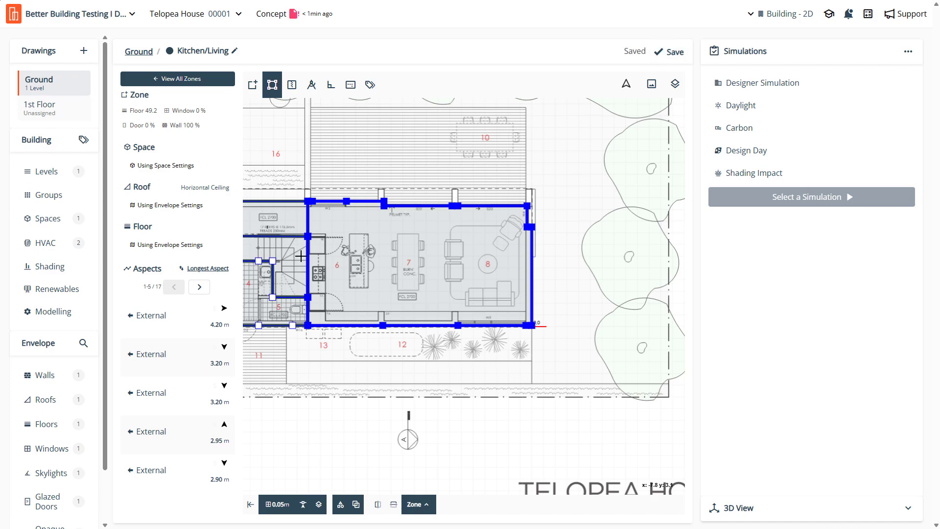
{"action": "scroll", "coordinate": [451, 271], "scroll_direction": "down", "scroll_amount": 3}
{"action": "scroll", "coordinate": [422, 268], "scroll_direction": "up", "scroll_amount": 2}
{"action": "scroll", "coordinate": [521, 252], "scroll_direction": "up", "scroll_amount": 4}
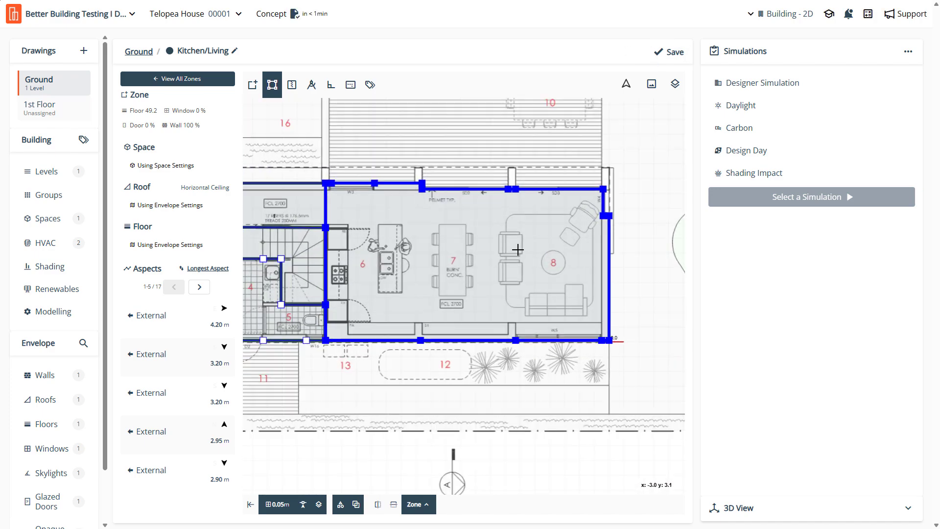
{"action": "scroll", "coordinate": [482, 300], "scroll_direction": "up", "scroll_amount": 1}
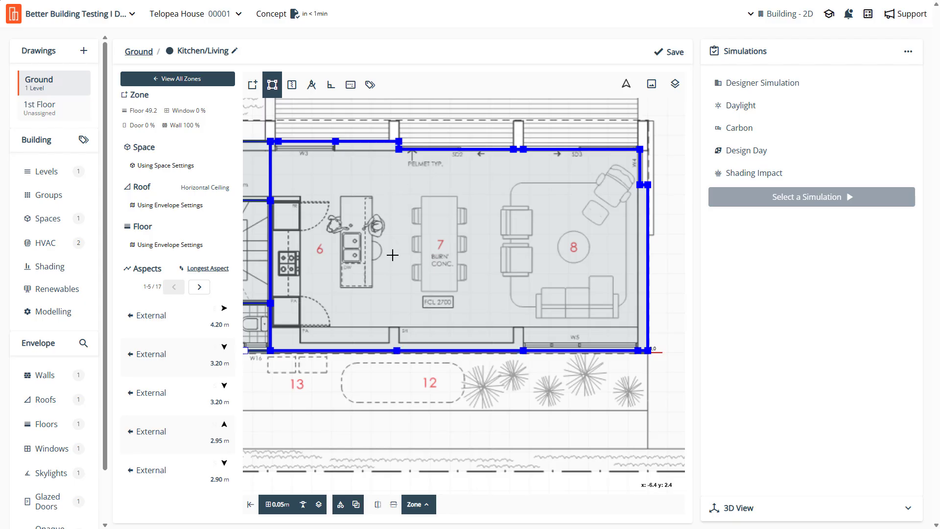
Split the Kitchen/Living zone between areas 6 and 7, from the step in the upper wall to the lower wall's pier point, and save
{"action": "left_click", "coordinate": [291, 92]}
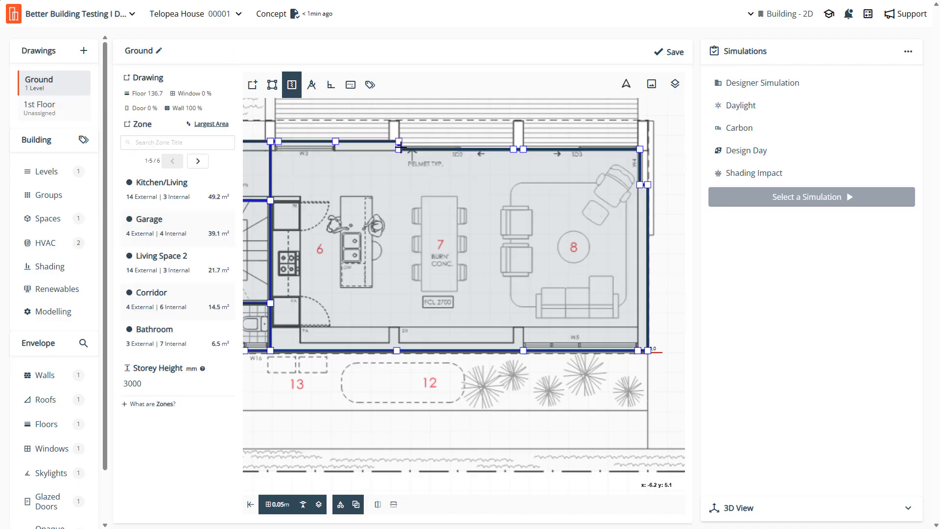
{"action": "left_click", "coordinate": [399, 156]}
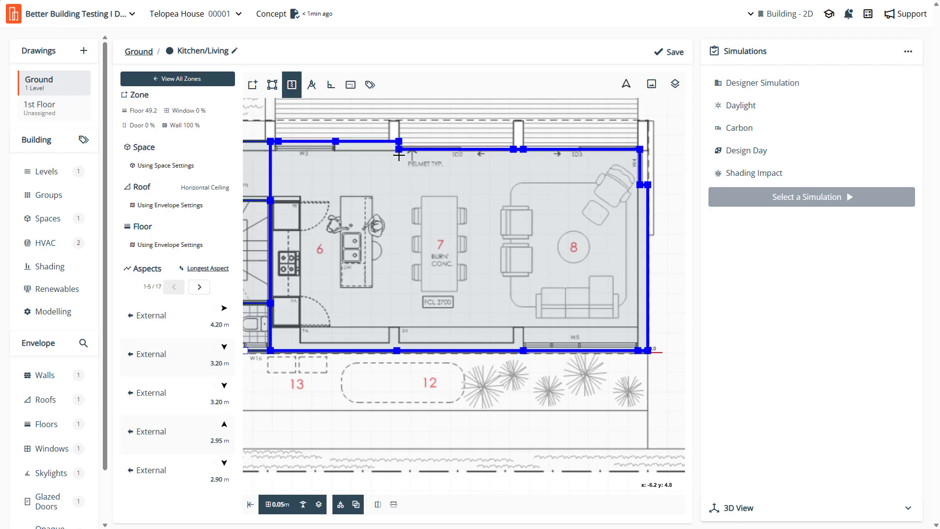
{"action": "left_click", "coordinate": [398, 149]}
{"action": "left_click", "coordinate": [397, 351]}
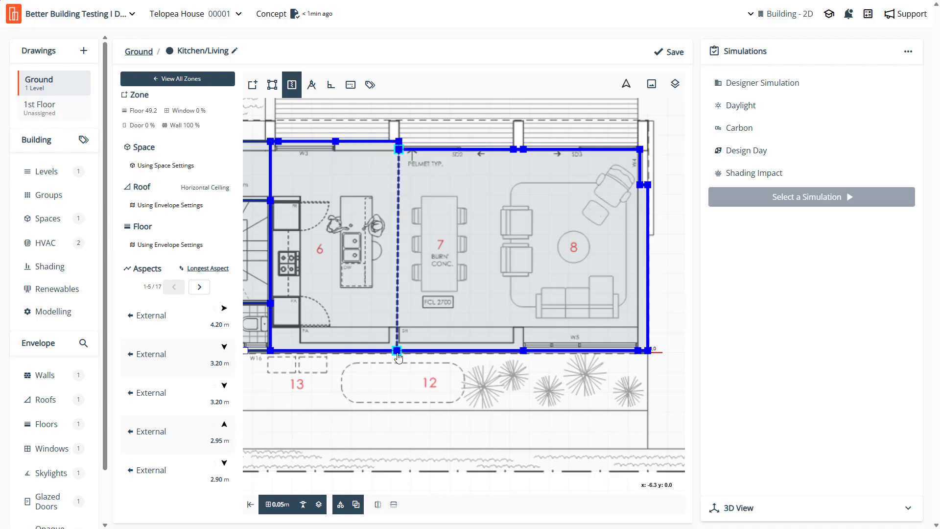
{"action": "left_click", "coordinate": [397, 351]}
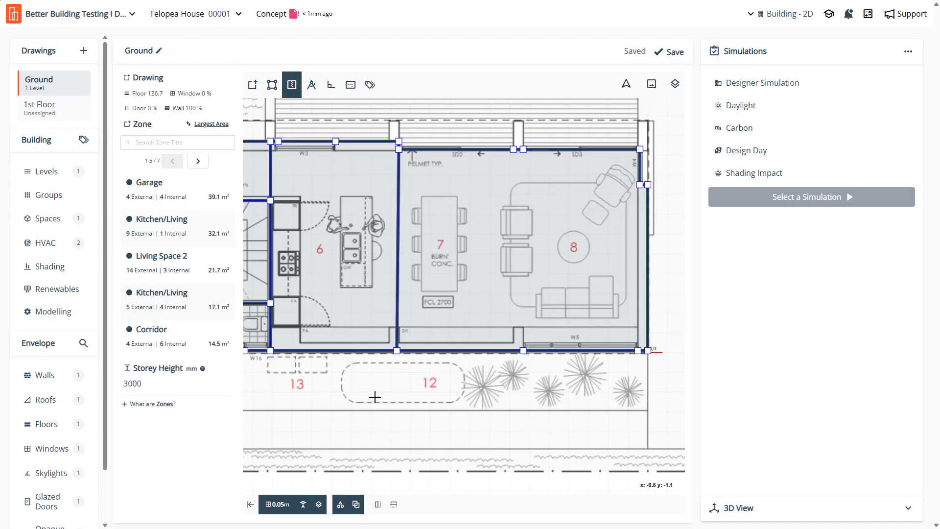
{"action": "left_click", "coordinate": [675, 52]}
Try to rename the split zone around area 6 as Kitchen
{"action": "left_click", "coordinate": [321, 249]}
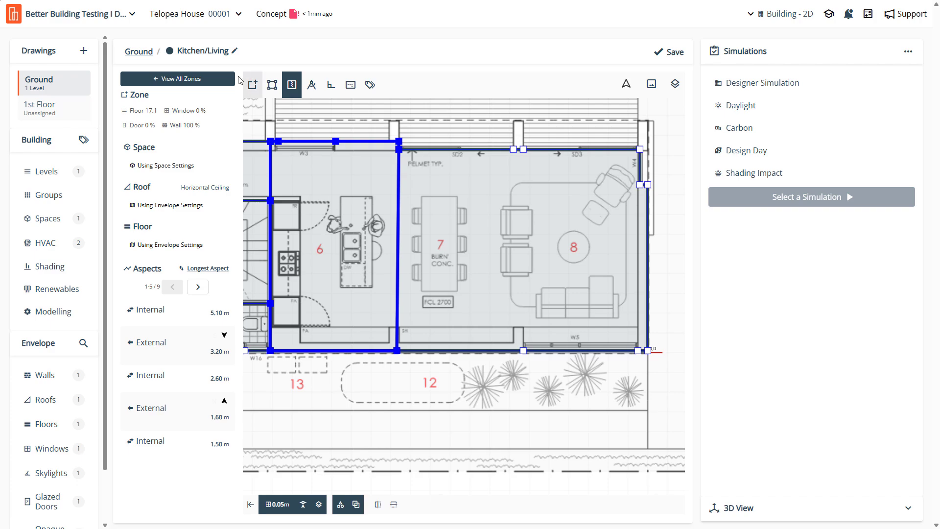
{"action": "left_click", "coordinate": [212, 53]}
{"action": "left_click_drag", "start_coordinate": [214, 55], "coordinate": [260, 31]}
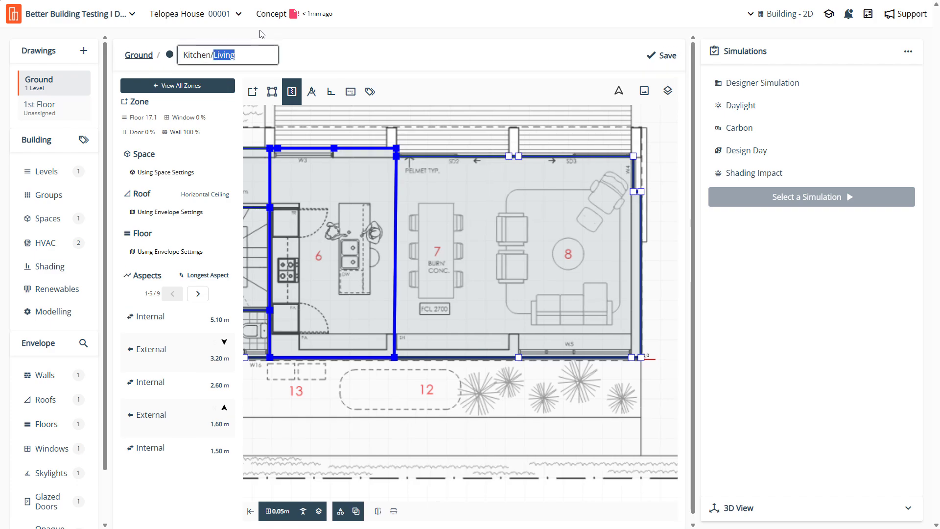
{"action": "key", "text": "BackSpace"}
Rename the zone covering areas 7 and 8 as Living 1
{"action": "left_click", "coordinate": [435, 246]}
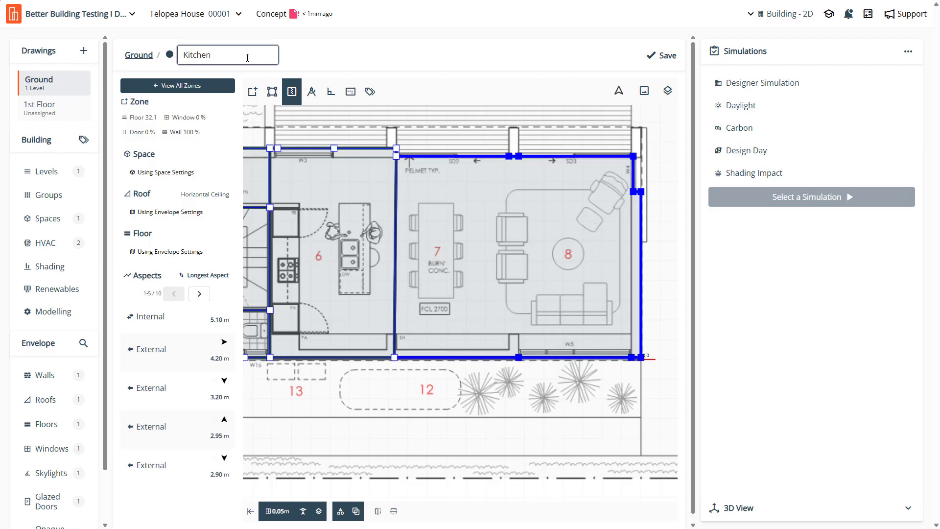
{"action": "key", "text": "ctrl+a"}
{"action": "type", "text": "Living 1"}
{"action": "key", "text": "Return"}
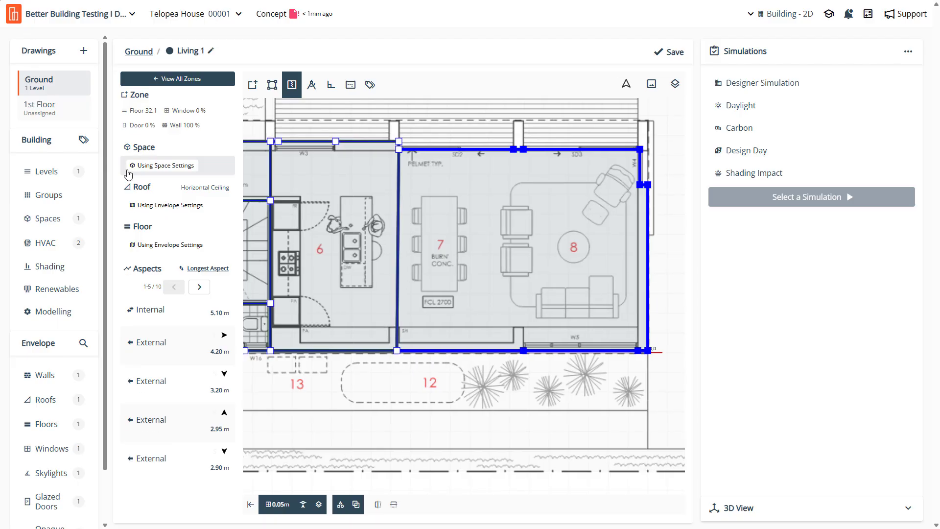
Rename the zone around area 6 as Kitchen and save the drawing
{"action": "left_click", "coordinate": [319, 195]}
{"action": "scroll", "coordinate": [386, 342], "scroll_direction": "up", "scroll_amount": 3}
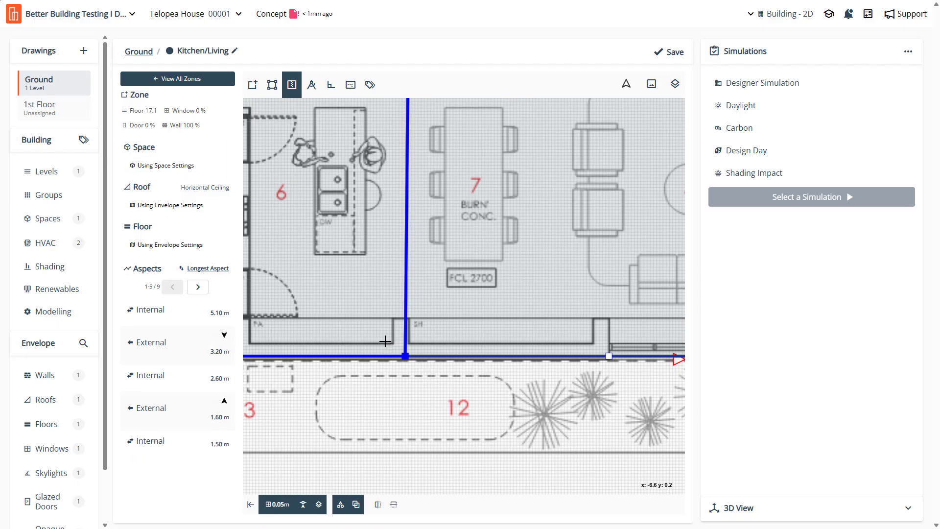
{"action": "left_click", "coordinate": [489, 257]}
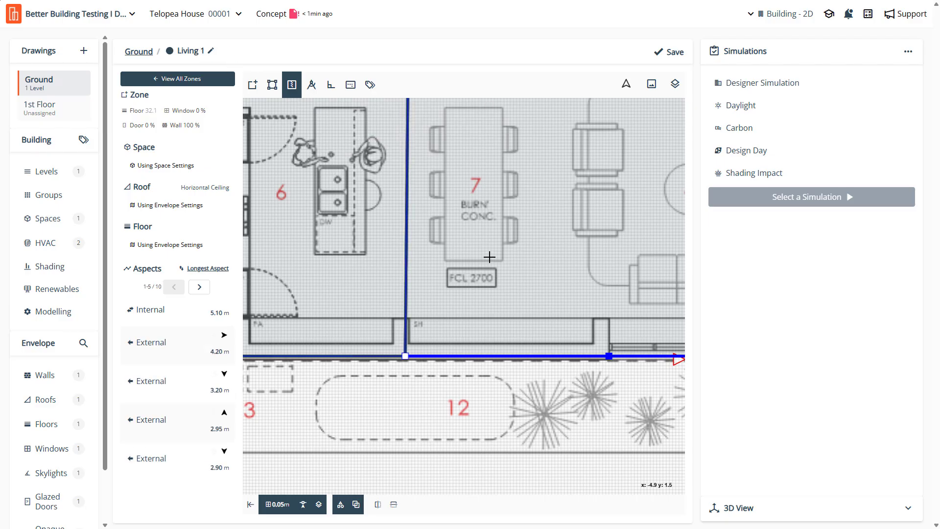
{"action": "left_click", "coordinate": [385, 200]}
{"action": "left_click", "coordinate": [230, 51]}
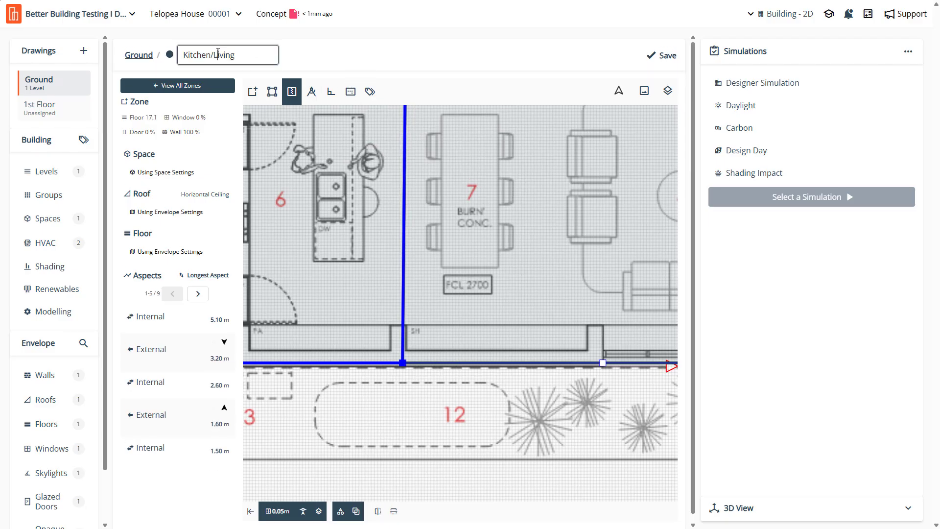
{"action": "left_click_drag", "start_coordinate": [218, 55], "coordinate": [268, 60]}
{"action": "key", "text": "BackSpace"}
{"action": "key", "text": "BackSpace"}
{"action": "key", "text": "BackSpace"}
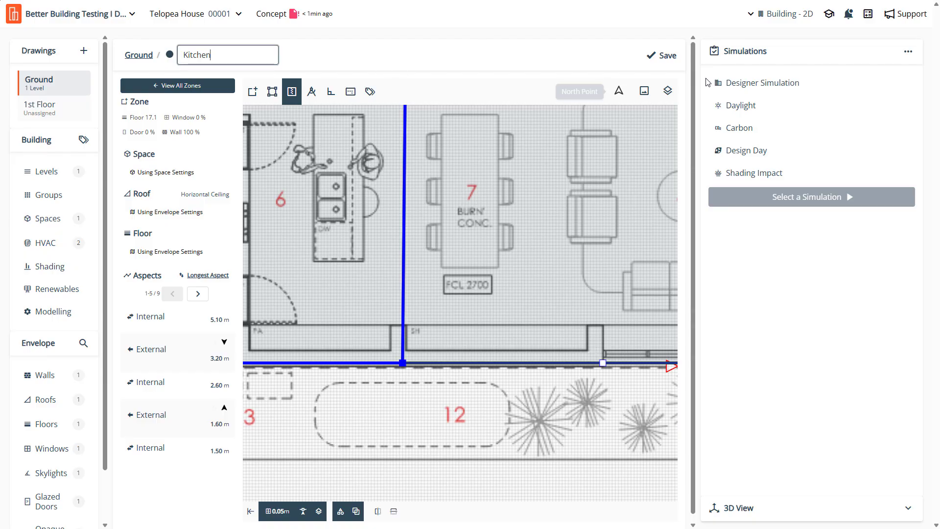
{"action": "left_click", "coordinate": [666, 56]}
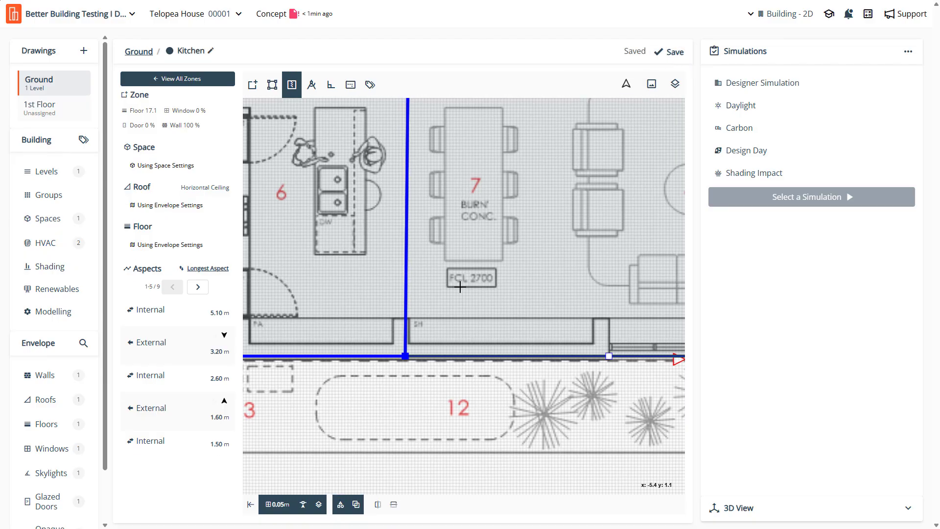
Straighten the divider between Kitchen and Living 1 by moving its lower end point to 3.15 m from the point beside window W5
{"action": "scroll", "coordinate": [443, 376], "scroll_direction": "down", "scroll_amount": 2}
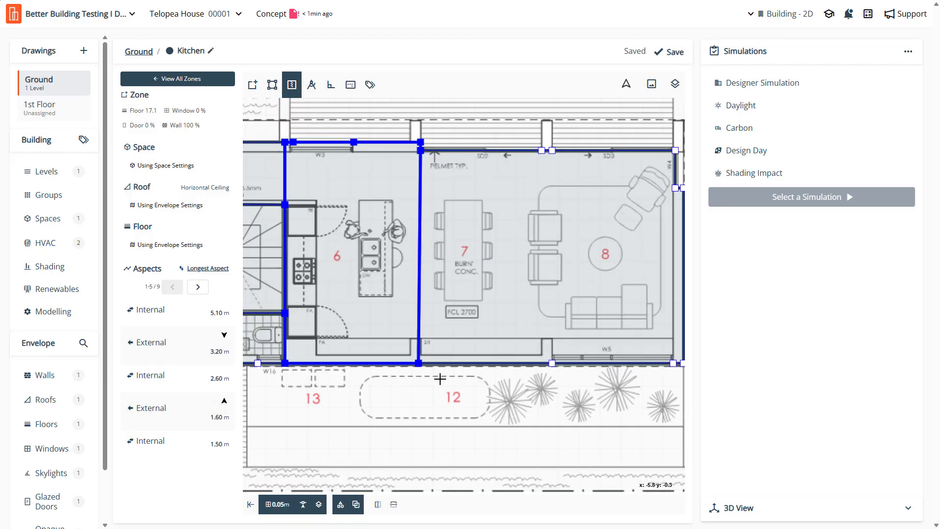
{"action": "scroll", "coordinate": [428, 352], "scroll_direction": "up", "scroll_amount": 1}
{"action": "left_click", "coordinate": [429, 352]}
{"action": "scroll", "coordinate": [428, 352], "scroll_direction": "up", "scroll_amount": 2}
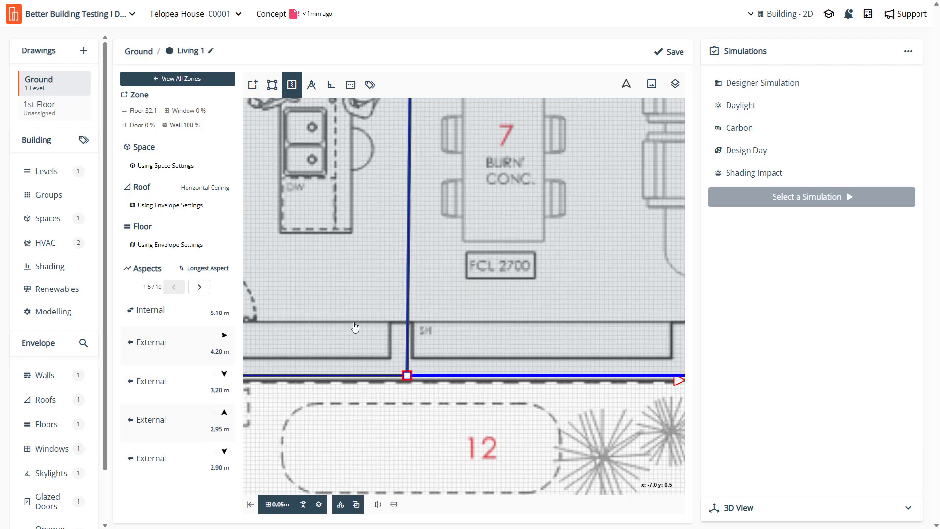
{"action": "key", "text": "Escape"}
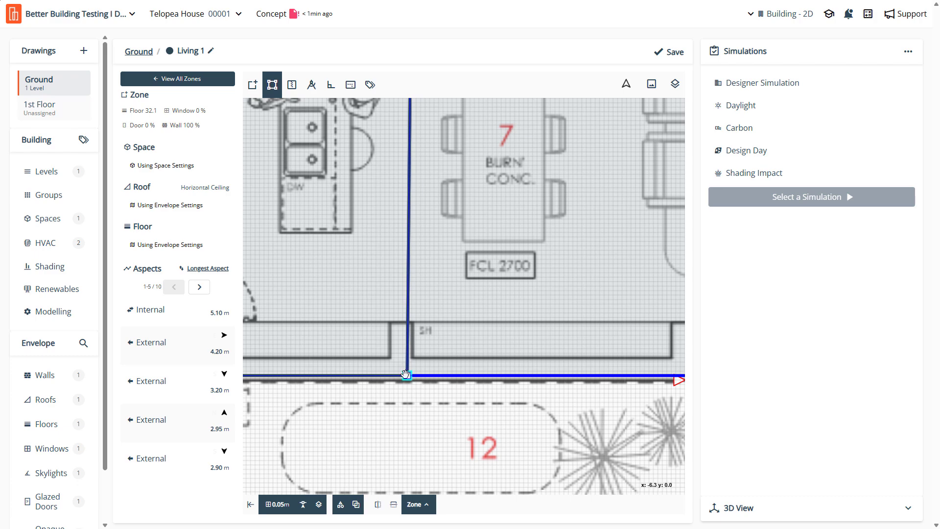
{"action": "left_click", "coordinate": [407, 375]}
{"action": "left_click_drag", "start_coordinate": [407, 376], "coordinate": [412, 376]}
{"action": "left_click", "coordinate": [508, 345]}
{"action": "left_click_drag", "start_coordinate": [484, 378], "coordinate": [412, 376]}
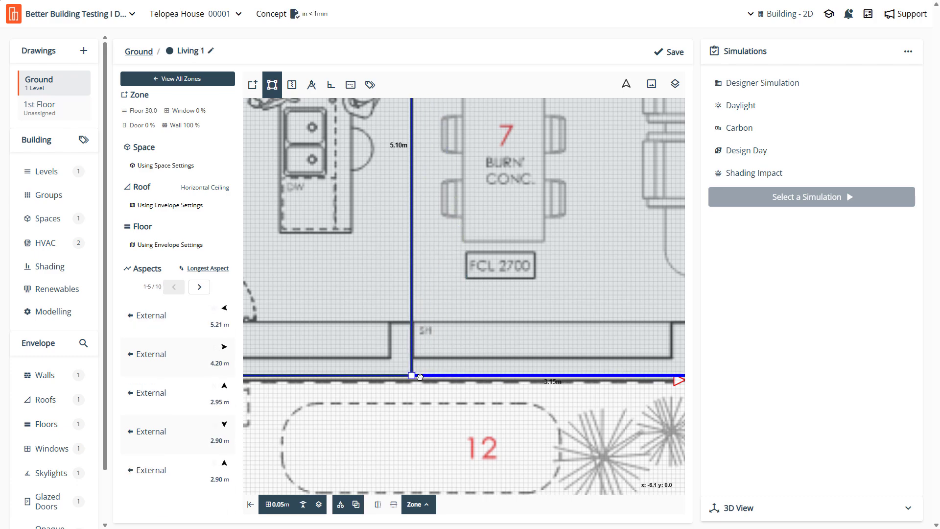
{"action": "scroll", "coordinate": [381, 363], "scroll_direction": "down", "scroll_amount": 3}
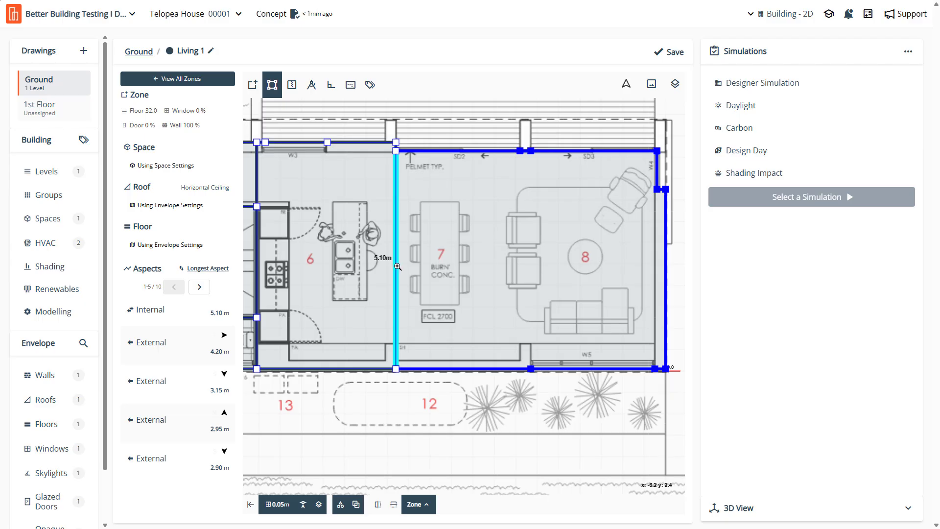
Check the traced zones across the whole Ground floor plan and save the drawing
{"action": "scroll", "coordinate": [402, 264], "scroll_direction": "down", "scroll_amount": 11}
{"action": "scroll", "coordinate": [333, 245], "scroll_direction": "up", "scroll_amount": 6}
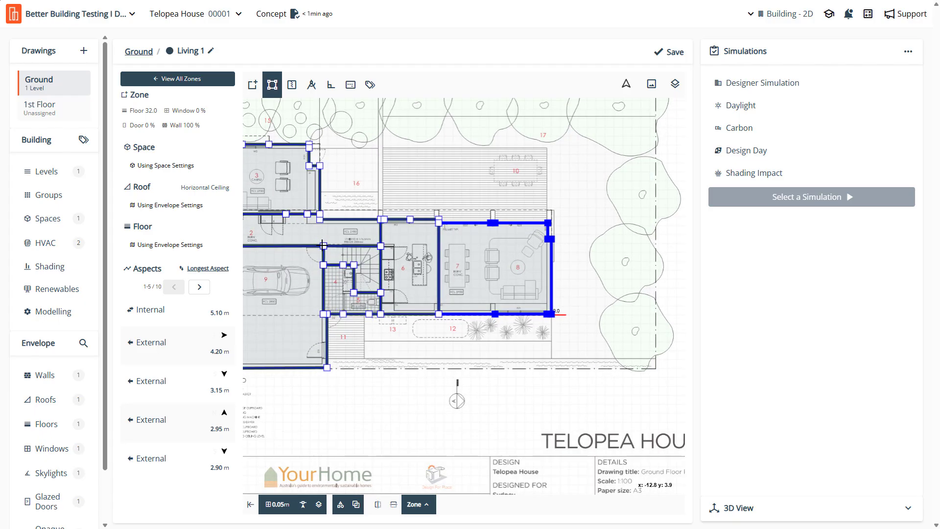
{"action": "scroll", "coordinate": [573, 221], "scroll_direction": "down", "scroll_amount": 5}
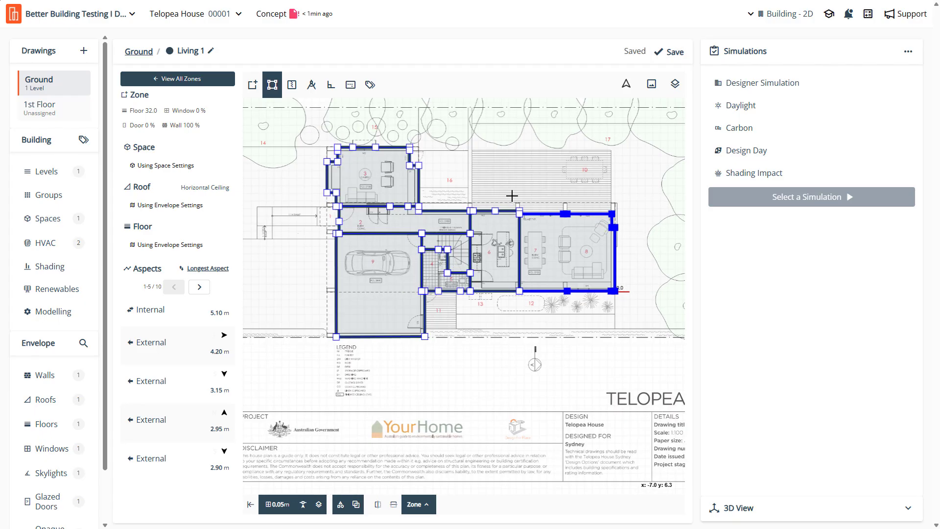
{"action": "scroll", "coordinate": [572, 222], "scroll_direction": "up", "scroll_amount": 3}
{"action": "scroll", "coordinate": [572, 222], "scroll_direction": "down", "scroll_amount": 2}
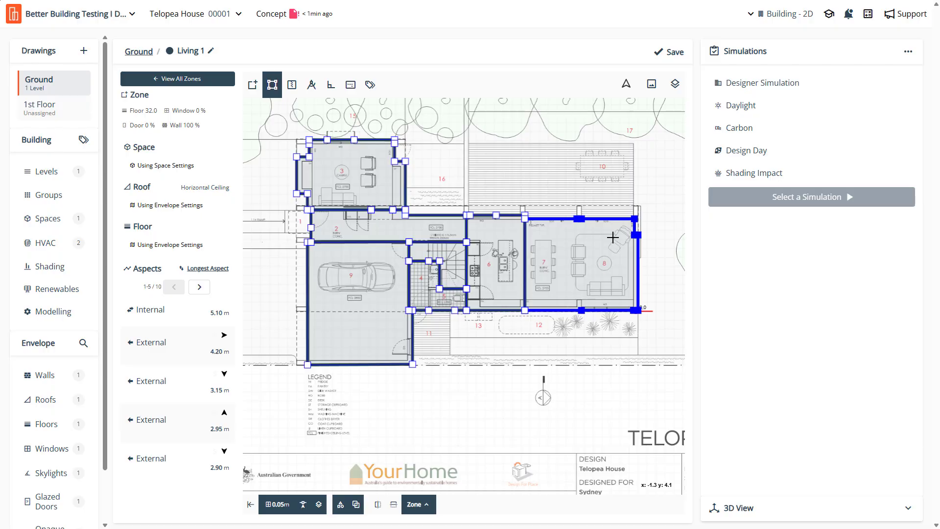
{"action": "scroll", "coordinate": [613, 237], "scroll_direction": "up", "scroll_amount": 2}
{"action": "scroll", "coordinate": [613, 238], "scroll_direction": "down", "scroll_amount": 1}
{"action": "left_click", "coordinate": [675, 53]}
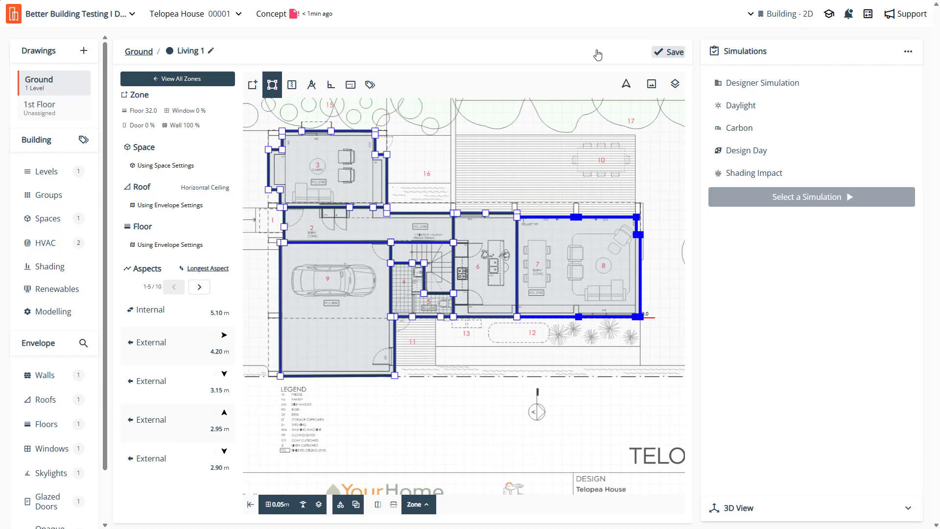
Open the 1st Floor drawing and delete the four-sided zone drawn across area 2
{"action": "left_click", "coordinate": [30, 109]}
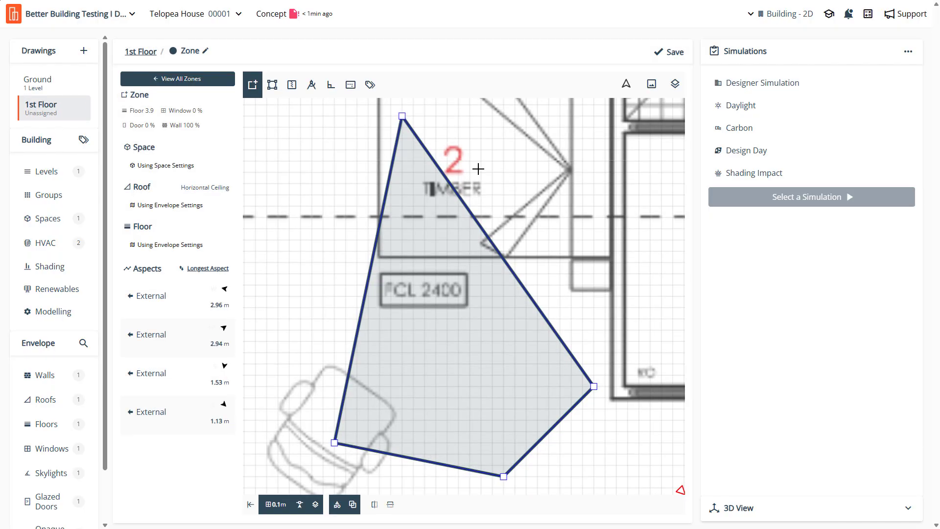
{"action": "scroll", "coordinate": [420, 264], "scroll_direction": "down", "scroll_amount": 3}
{"action": "left_click", "coordinate": [455, 294]}
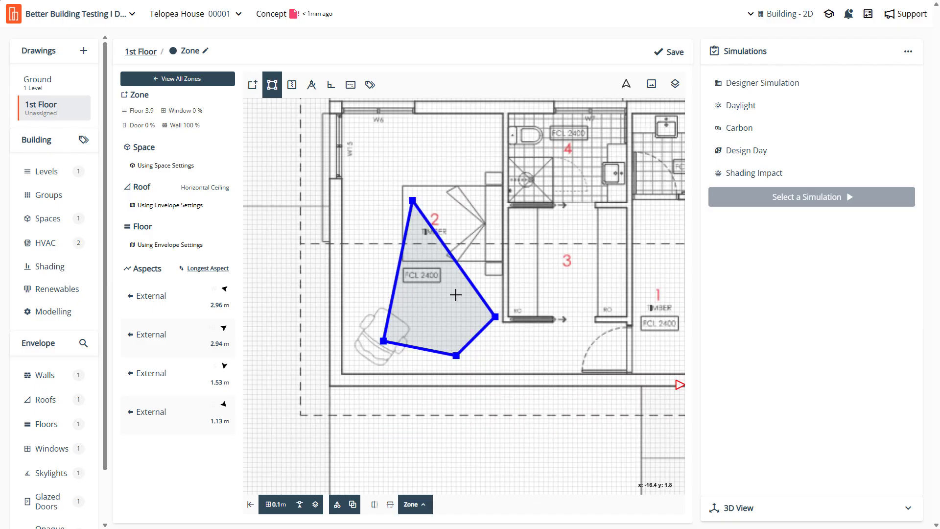
{"action": "key", "text": "Delete"}
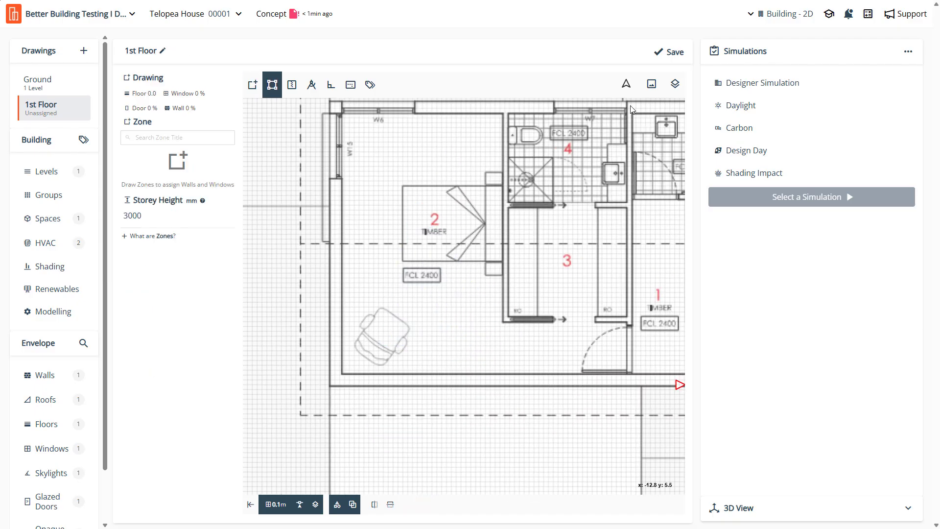
Show Ground's geometry as a layer in the 1st Floor drawing and compare how the two floor plans line up
{"action": "left_click", "coordinate": [675, 84]}
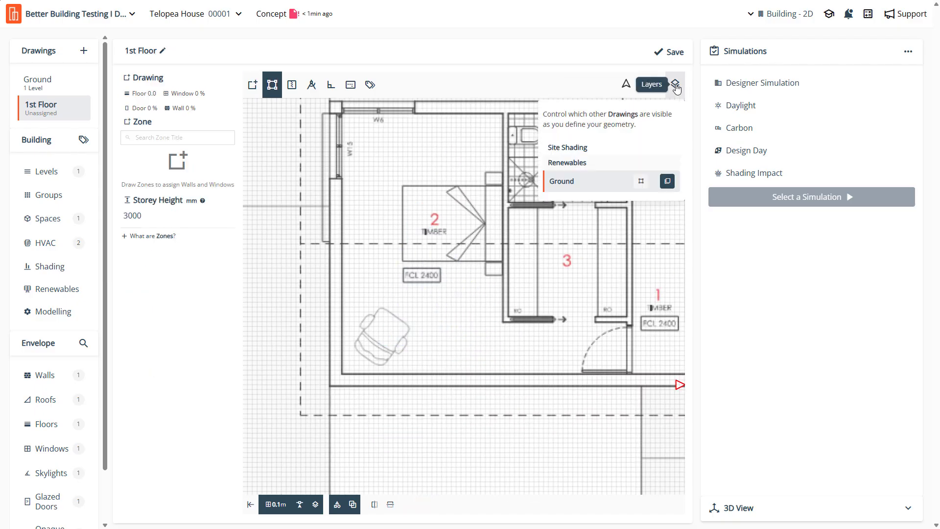
{"action": "left_click", "coordinate": [641, 182]}
{"action": "scroll", "coordinate": [380, 281], "scroll_direction": "down", "scroll_amount": 5}
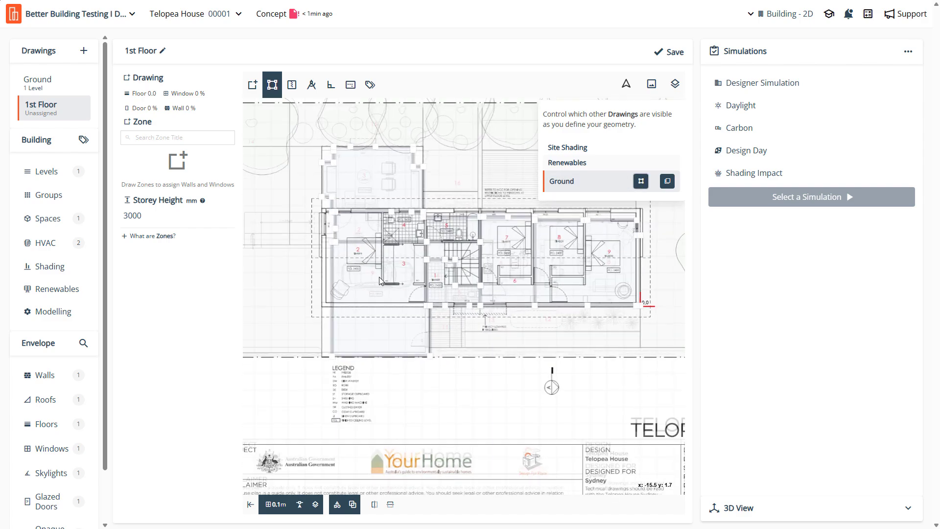
{"action": "scroll", "coordinate": [328, 203], "scroll_direction": "up", "scroll_amount": 5}
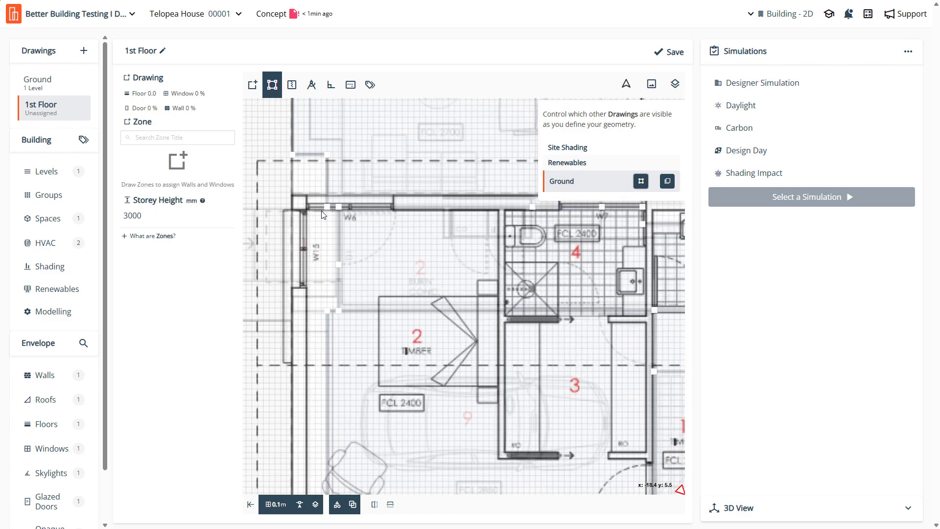
{"action": "scroll", "coordinate": [321, 211], "scroll_direction": "down", "scroll_amount": 3}
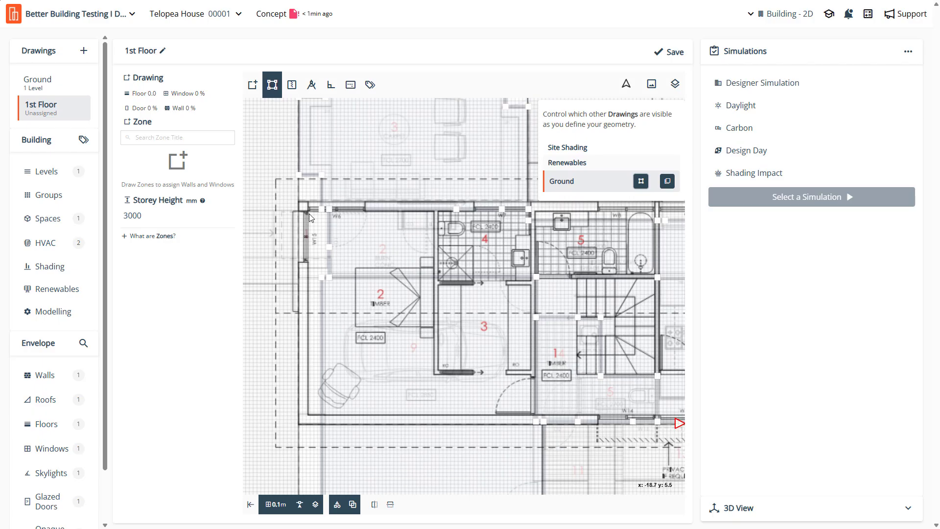
{"action": "scroll", "coordinate": [274, 303], "scroll_direction": "down", "scroll_amount": 4}
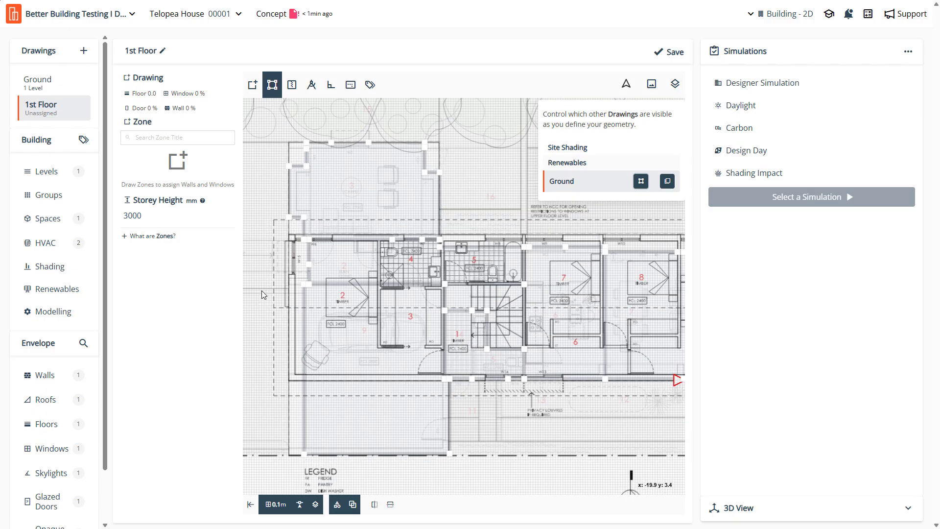
{"action": "scroll", "coordinate": [439, 275], "scroll_direction": "up", "scroll_amount": 4}
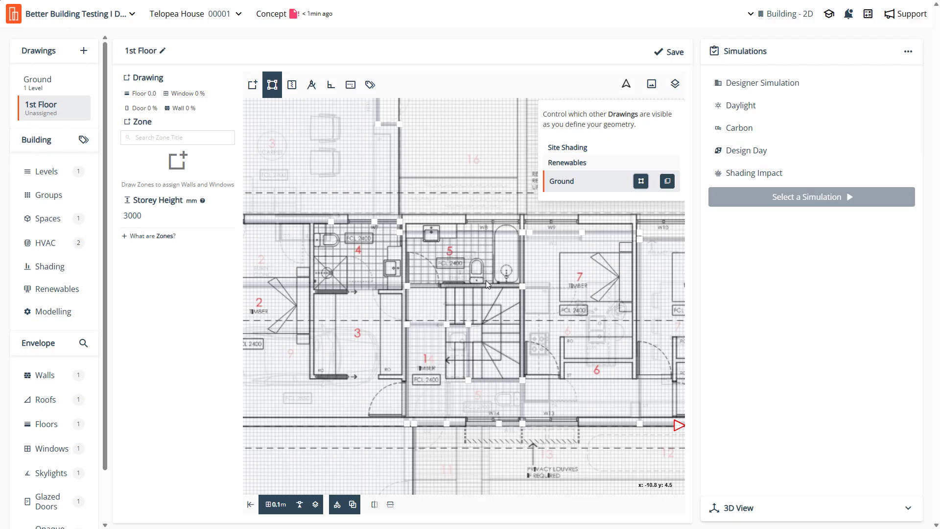
{"action": "scroll", "coordinate": [485, 280], "scroll_direction": "down", "scroll_amount": 2}
{"action": "scroll", "coordinate": [326, 152], "scroll_direction": "up", "scroll_amount": 4}
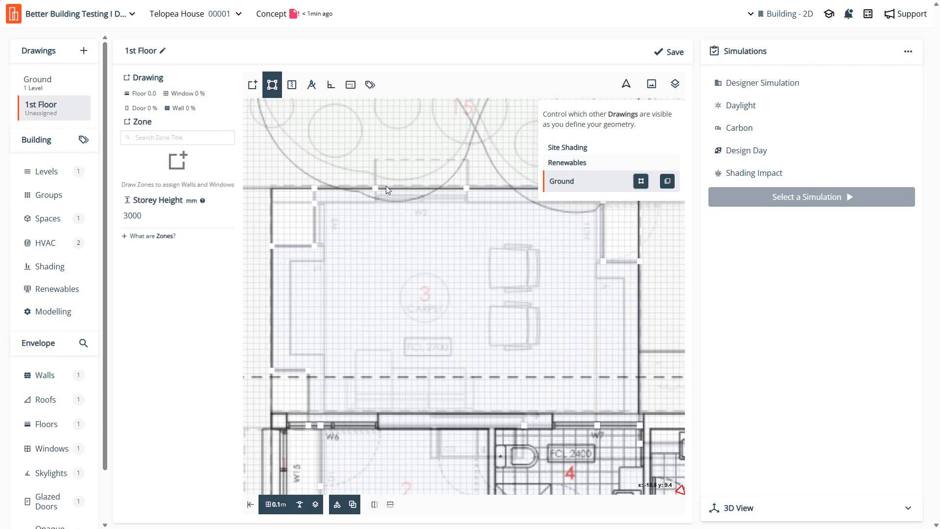
Hide Ground's background plan image in the 1st Floor drawing while keeping its zone geometry shown
{"action": "scroll", "coordinate": [363, 184], "scroll_direction": "down", "scroll_amount": 1}
{"action": "left_click", "coordinate": [667, 181]}
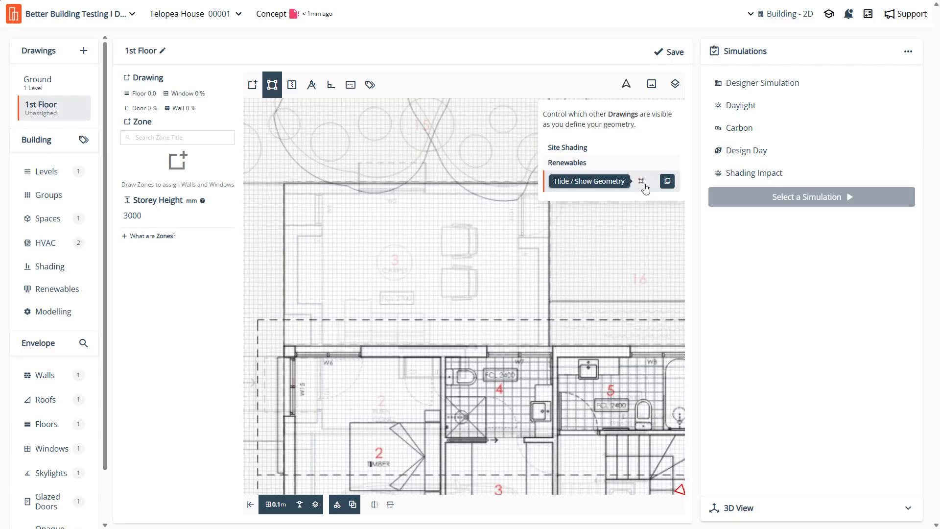
{"action": "left_click", "coordinate": [641, 181]}
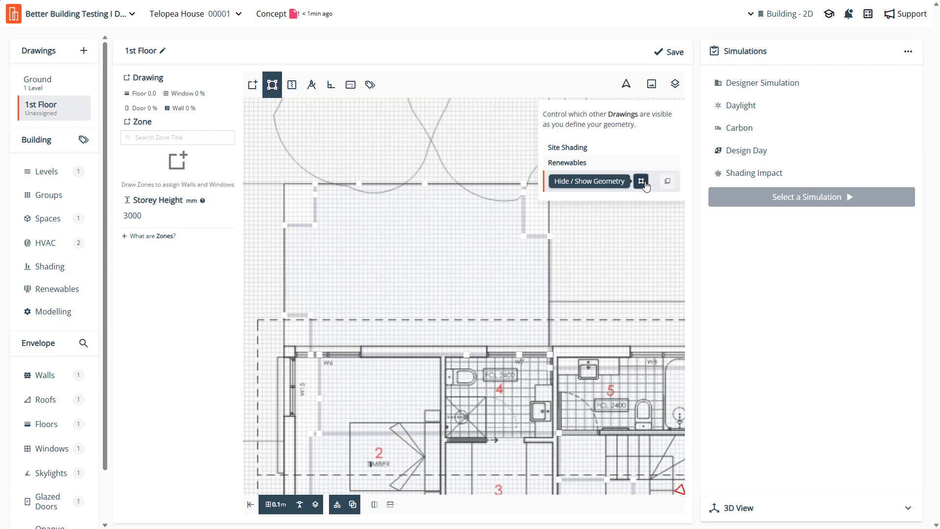
Compare the Ground geometry overlay with the 1st Floor plan, checking outer walls, the stair area and the rooms at the east end
{"action": "scroll", "coordinate": [351, 195], "scroll_direction": "down", "scroll_amount": 1}
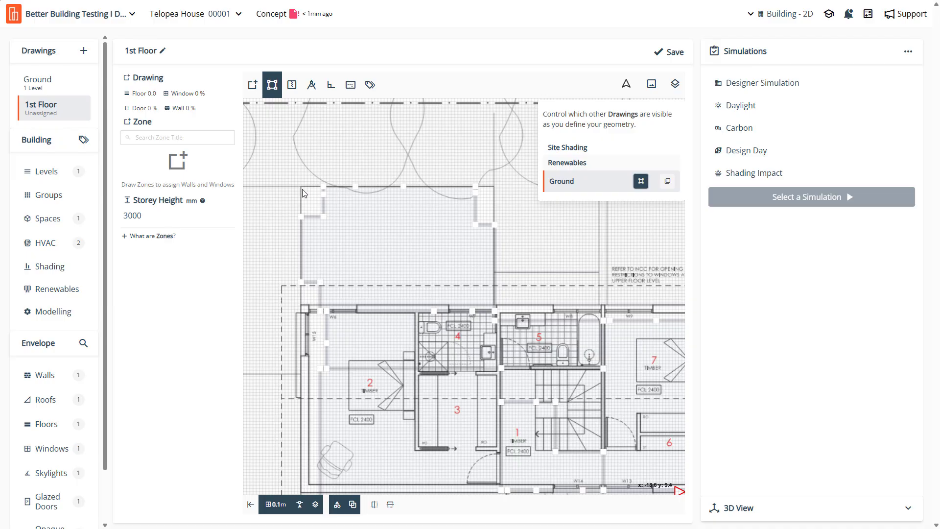
{"action": "scroll", "coordinate": [304, 194], "scroll_direction": "down", "scroll_amount": 1}
{"action": "scroll", "coordinate": [328, 261], "scroll_direction": "up", "scroll_amount": 1}
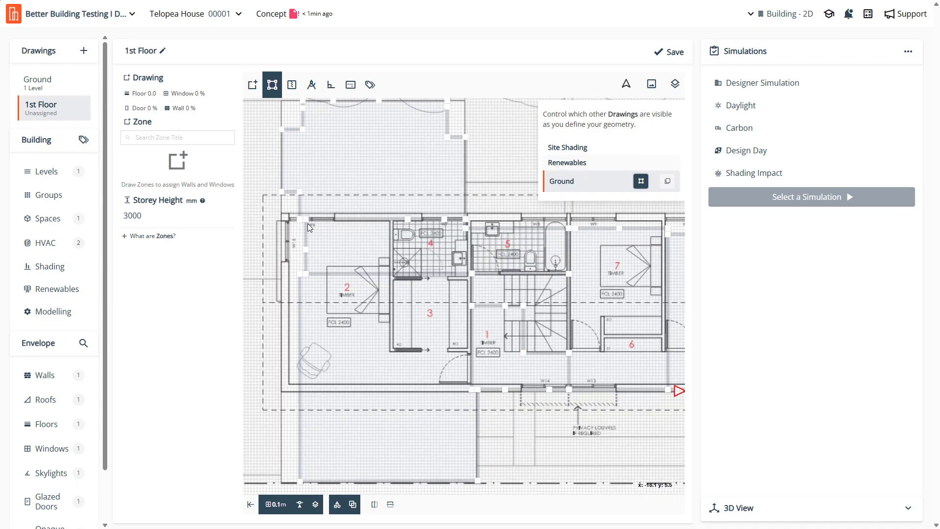
{"action": "scroll", "coordinate": [307, 223], "scroll_direction": "up", "scroll_amount": 1}
{"action": "scroll", "coordinate": [289, 216], "scroll_direction": "up", "scroll_amount": 1}
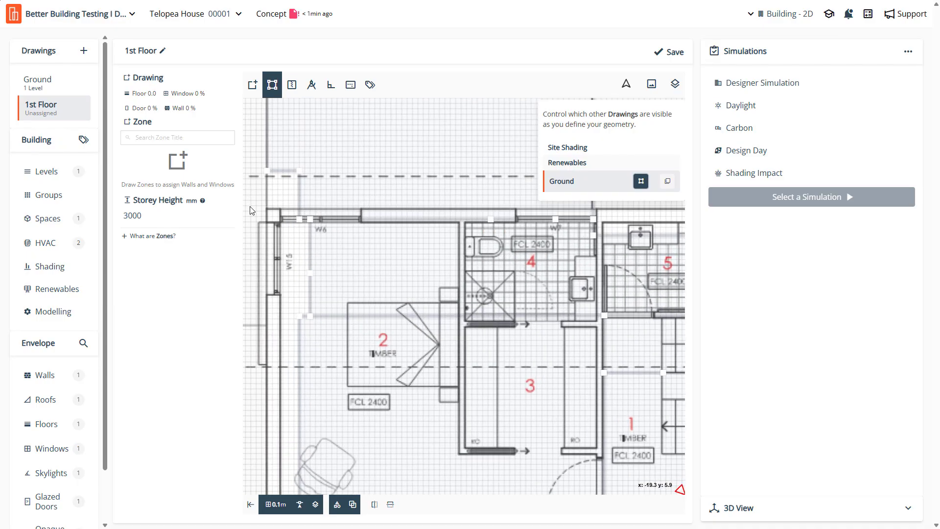
{"action": "scroll", "coordinate": [250, 211], "scroll_direction": "down", "scroll_amount": 2}
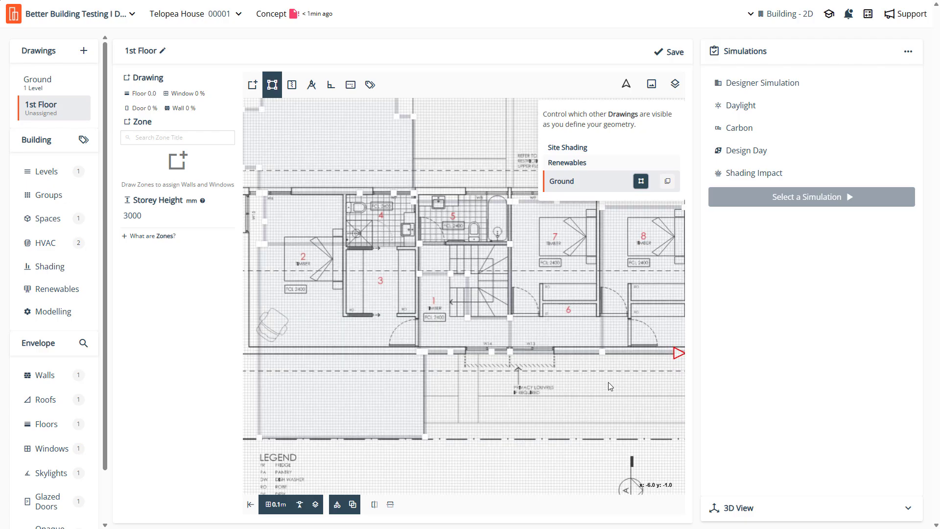
{"action": "scroll", "coordinate": [608, 377], "scroll_direction": "up", "scroll_amount": 3}
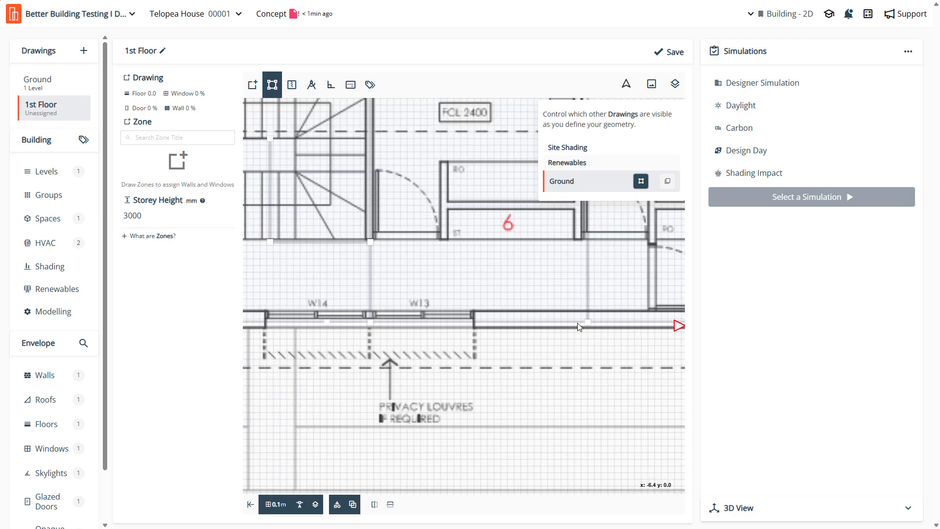
{"action": "scroll", "coordinate": [357, 359], "scroll_direction": "down", "scroll_amount": 3}
{"action": "scroll", "coordinate": [530, 251], "scroll_direction": "up", "scroll_amount": 3}
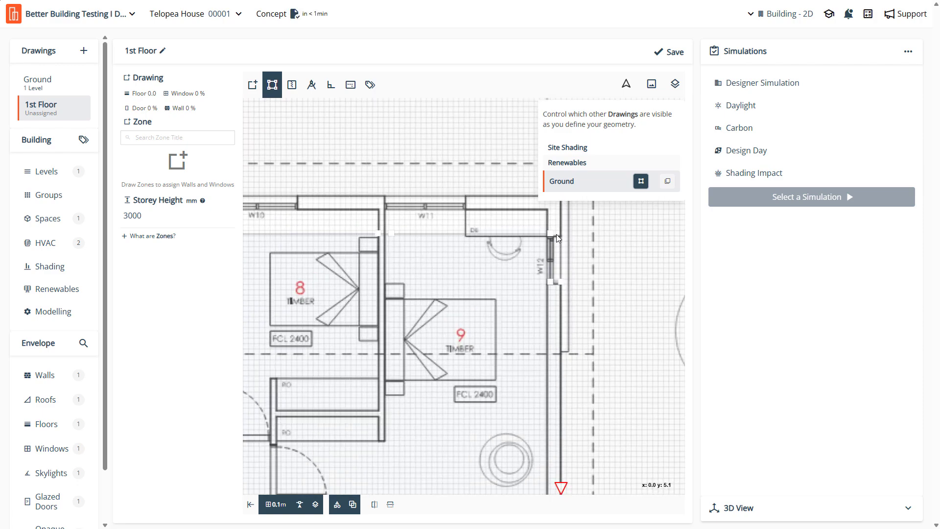
{"action": "scroll", "coordinate": [556, 234], "scroll_direction": "down", "scroll_amount": 2}
{"action": "scroll", "coordinate": [567, 231], "scroll_direction": "up", "scroll_amount": 2}
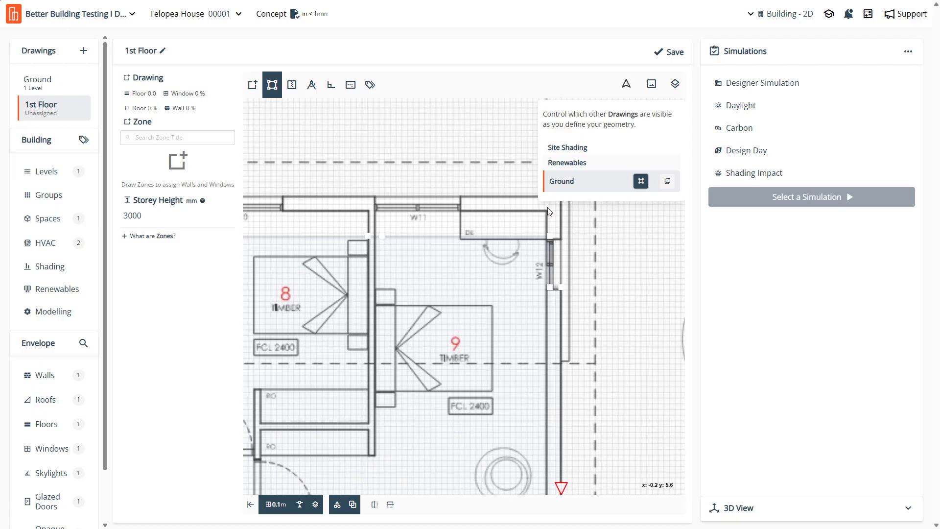
{"action": "scroll", "coordinate": [558, 266], "scroll_direction": "down", "scroll_amount": 2}
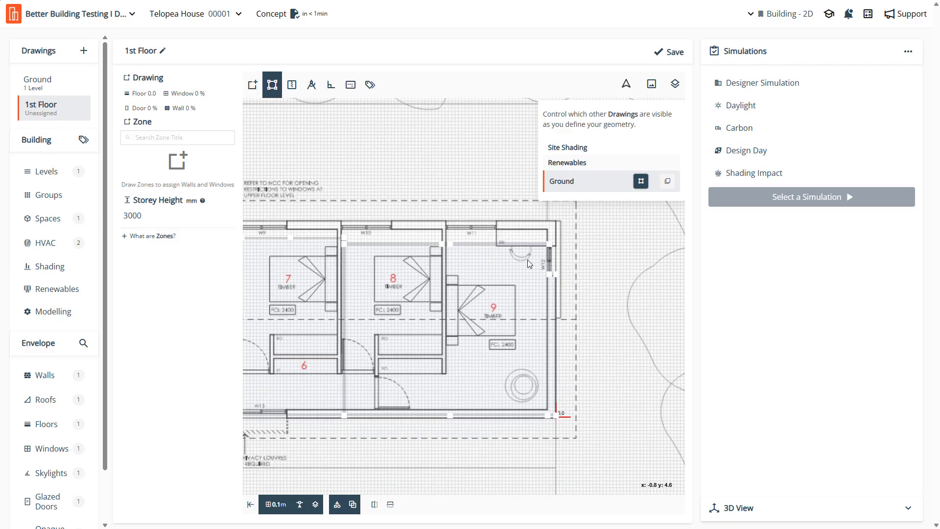
{"action": "scroll", "coordinate": [520, 235], "scroll_direction": "up", "scroll_amount": 2}
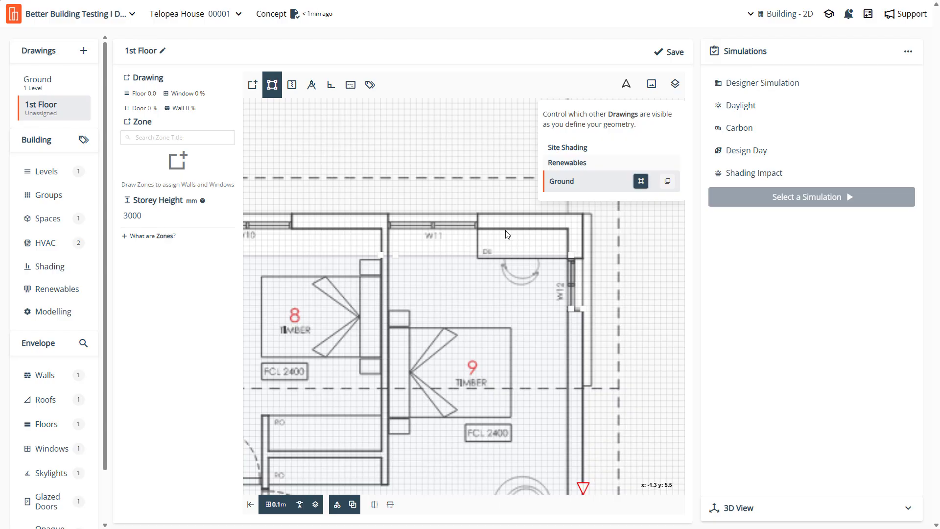
{"action": "scroll", "coordinate": [563, 248], "scroll_direction": "down", "scroll_amount": 2}
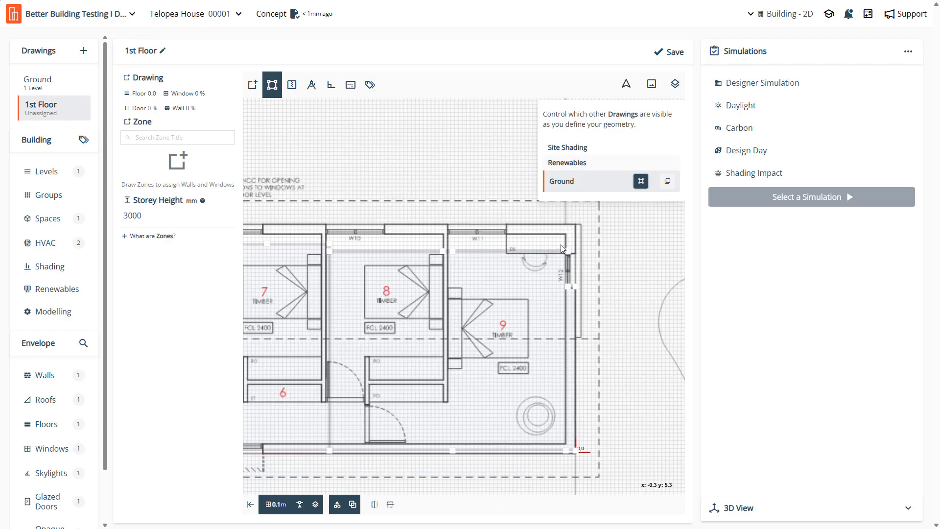
{"action": "scroll", "coordinate": [561, 247], "scroll_direction": "down", "scroll_amount": 5}
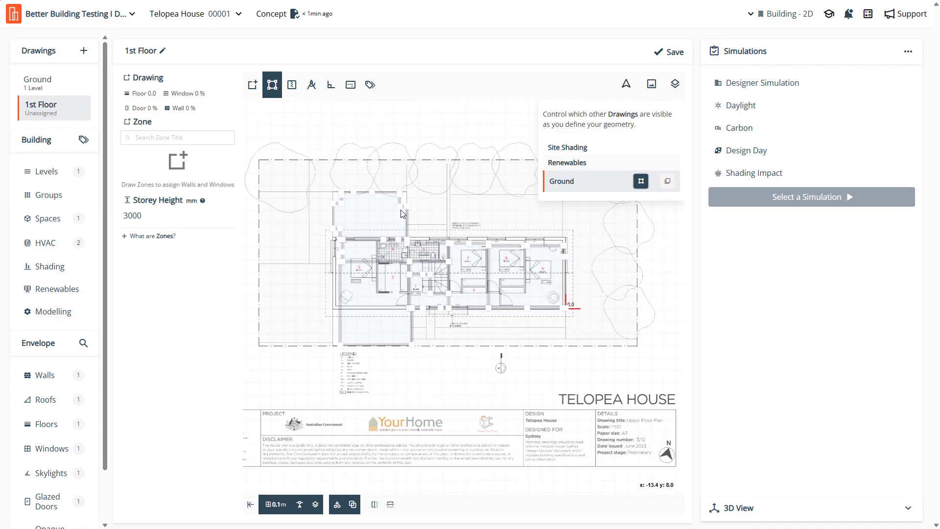
{"action": "scroll", "coordinate": [336, 287], "scroll_direction": "up", "scroll_amount": 2}
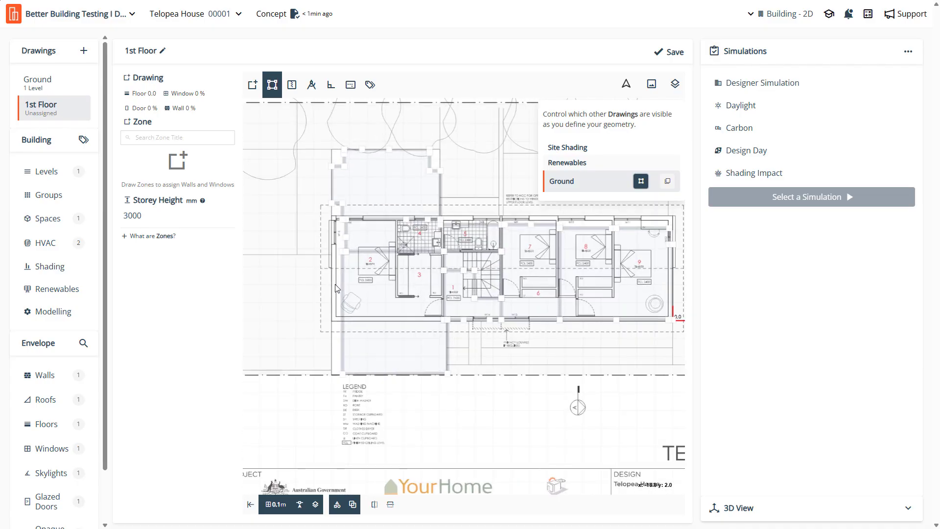
{"action": "scroll", "coordinate": [331, 285], "scroll_direction": "up", "scroll_amount": 2}
{"action": "scroll", "coordinate": [383, 281], "scroll_direction": "down", "scroll_amount": 3}
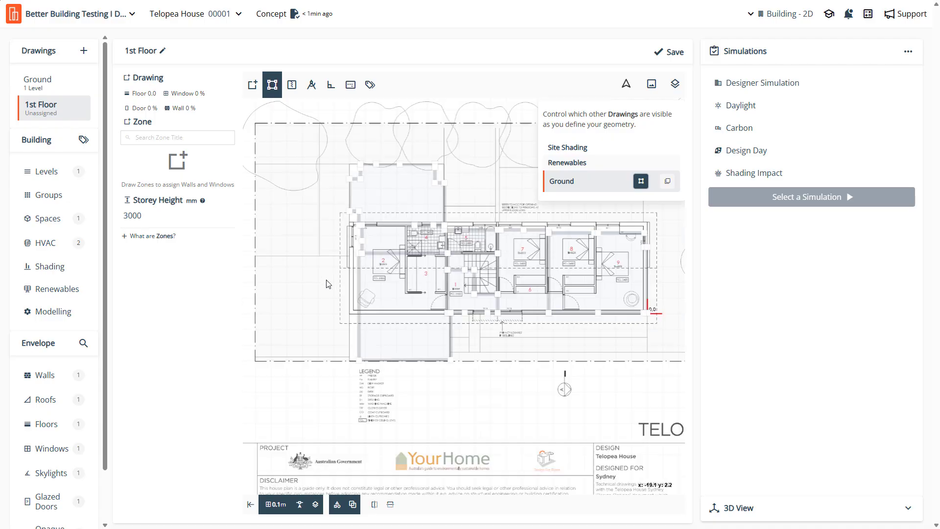
{"action": "scroll", "coordinate": [347, 262], "scroll_direction": "up", "scroll_amount": 4}
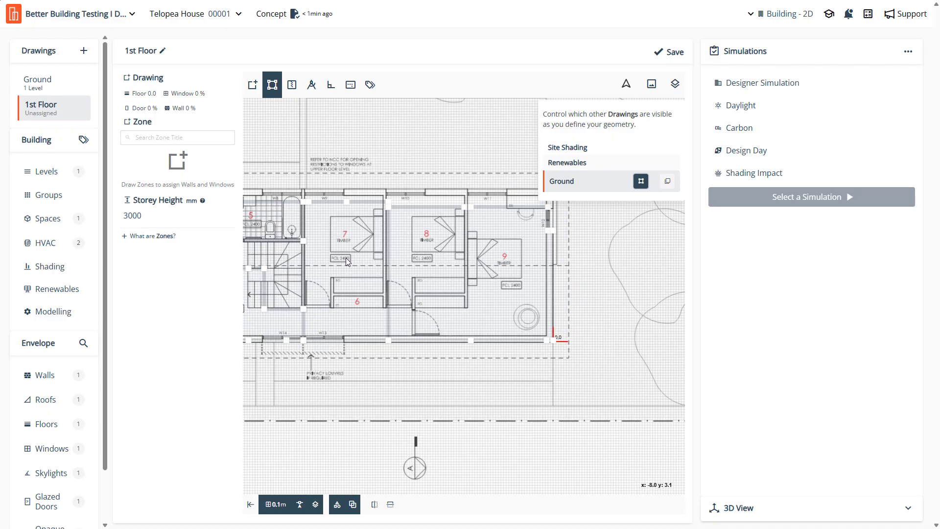
{"action": "scroll", "coordinate": [347, 262], "scroll_direction": "down", "scroll_amount": 4}
{"action": "scroll", "coordinate": [412, 253], "scroll_direction": "up", "scroll_amount": 5}
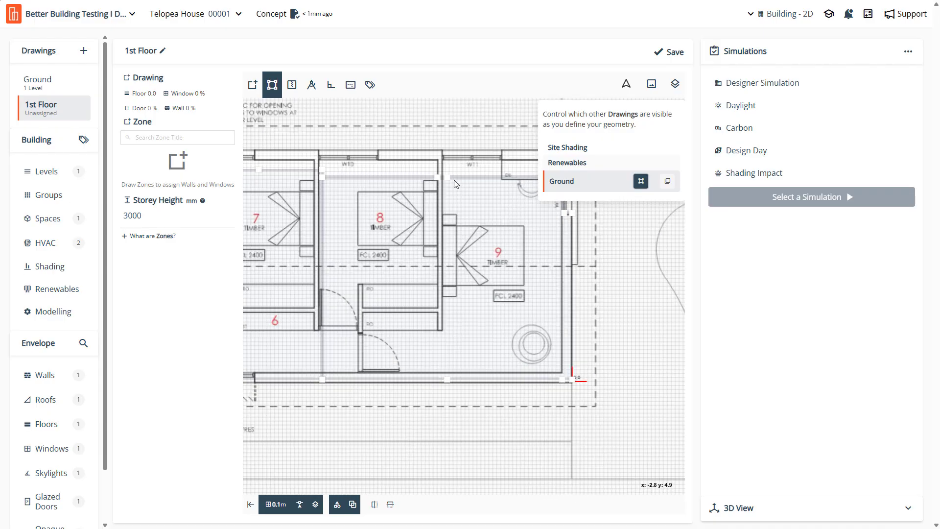
Start a zone at the wall between rooms 8 and 9, and set the grid size to 0.05 m, skipping the zone name
{"action": "scroll", "coordinate": [453, 180], "scroll_direction": "up", "scroll_amount": 2}
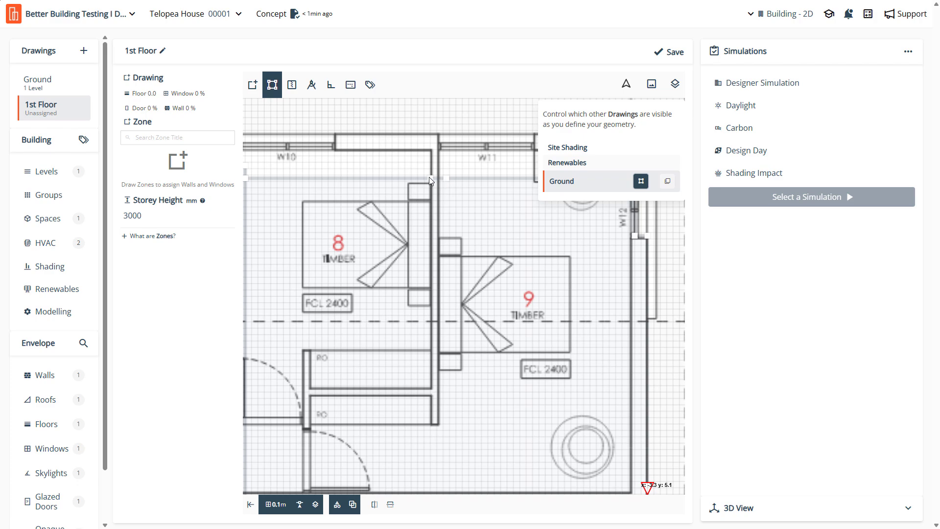
{"action": "left_click", "coordinate": [252, 85]}
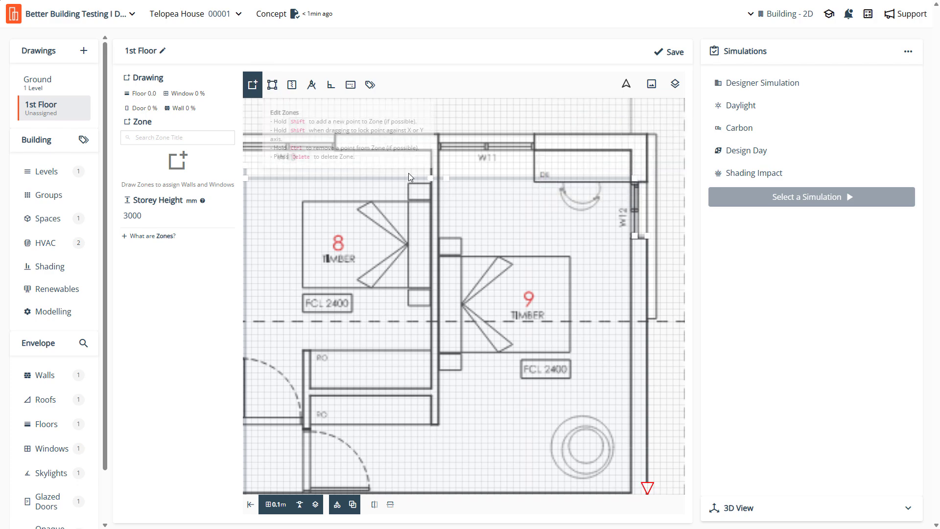
{"action": "left_click", "coordinate": [430, 177]}
{"action": "scroll", "coordinate": [436, 342], "scroll_direction": "down", "scroll_amount": 5}
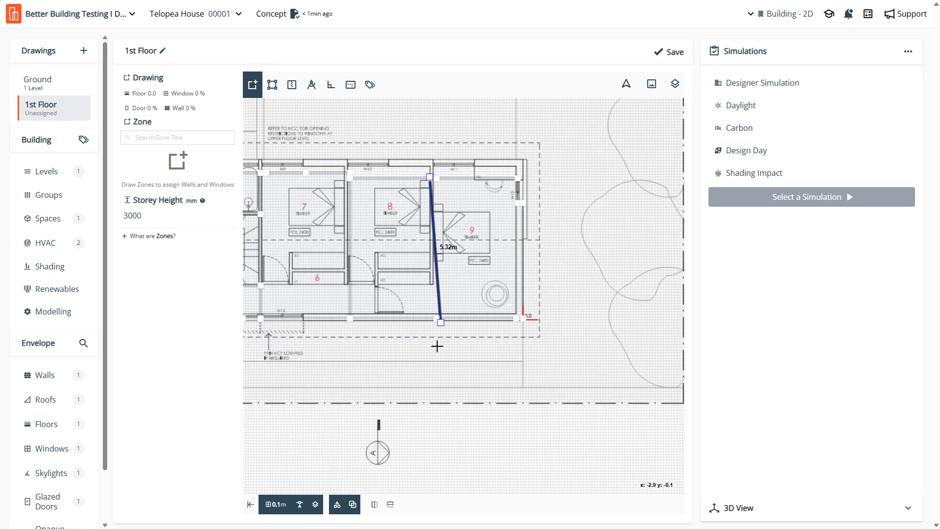
{"action": "scroll", "coordinate": [426, 326], "scroll_direction": "up", "scroll_amount": 8}
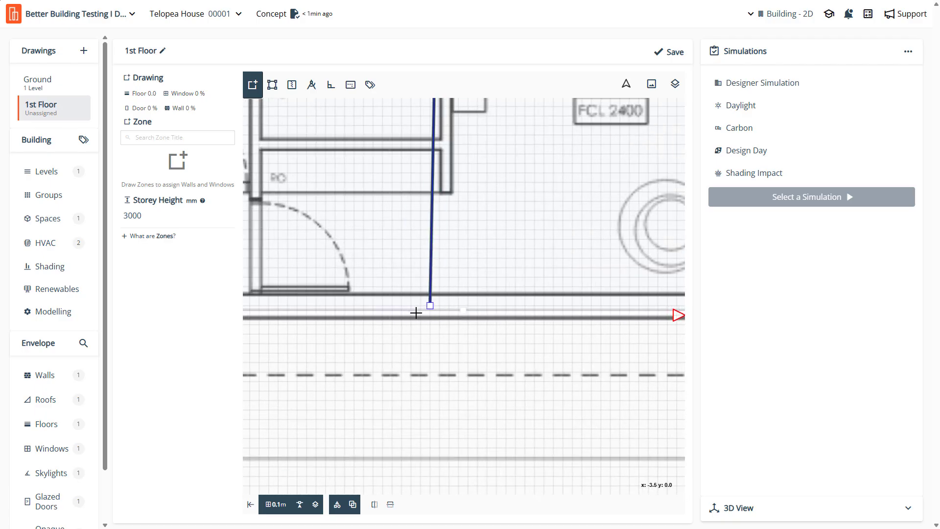
{"action": "left_click", "coordinate": [276, 508]}
{"action": "left_click", "coordinate": [288, 467]}
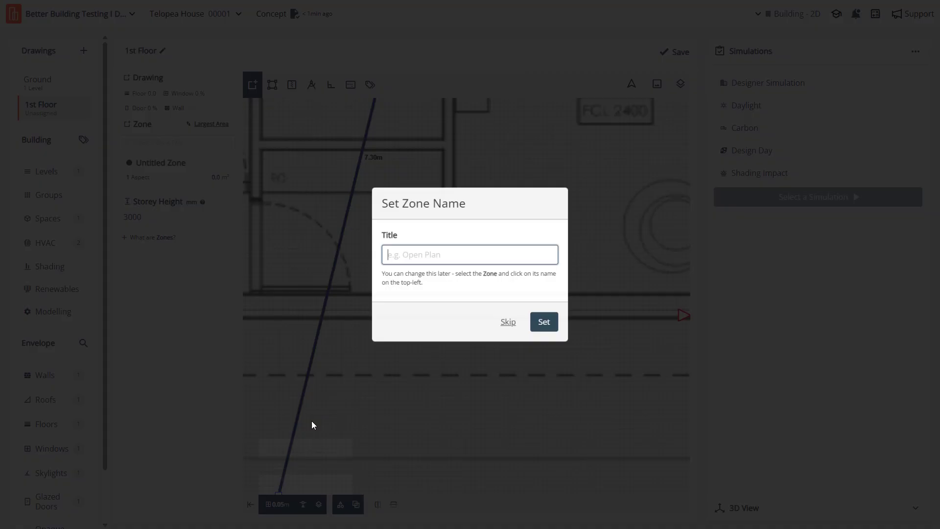
{"action": "left_click", "coordinate": [508, 323]}
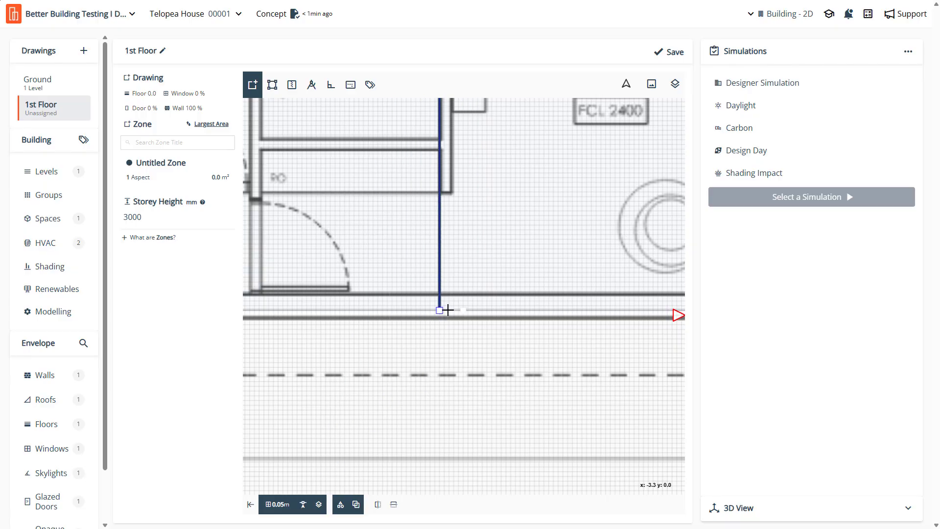
Trace room 9's zone about 3.40 m along the south wall and 4.20 m up the east wall, adding points at both ends of window W12
{"action": "scroll", "coordinate": [348, 307], "scroll_direction": "down", "scroll_amount": 5}
{"action": "scroll", "coordinate": [553, 307], "scroll_direction": "up", "scroll_amount": 5}
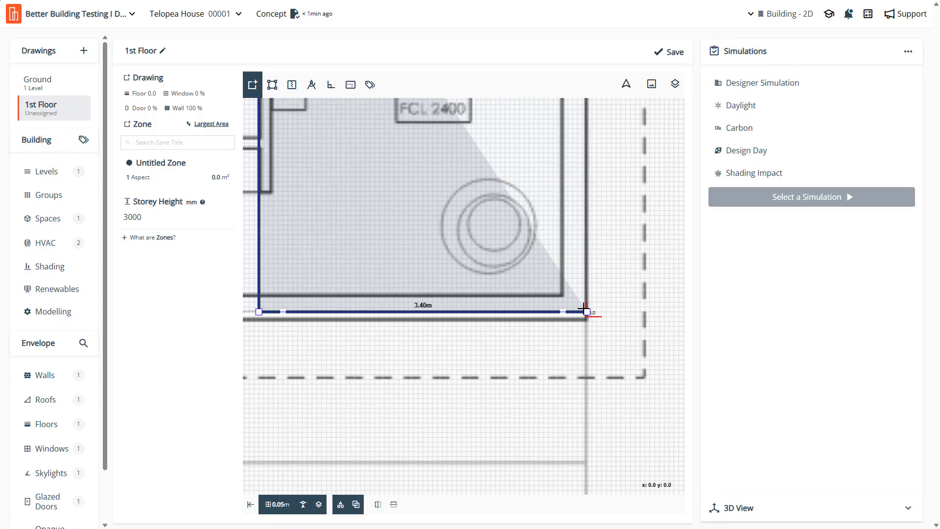
{"action": "left_click", "coordinate": [583, 309]}
{"action": "scroll", "coordinate": [466, 352], "scroll_direction": "down", "scroll_amount": 5}
{"action": "scroll", "coordinate": [494, 229], "scroll_direction": "up", "scroll_amount": 5}
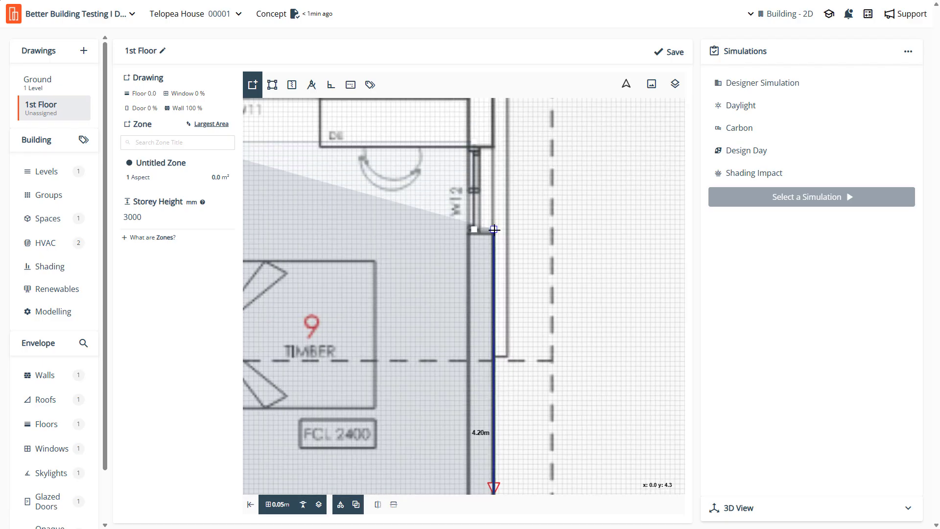
{"action": "left_click", "coordinate": [494, 230]}
{"action": "scroll", "coordinate": [494, 230], "scroll_direction": "down", "scroll_amount": 5}
{"action": "scroll", "coordinate": [491, 267], "scroll_direction": "up", "scroll_amount": 5}
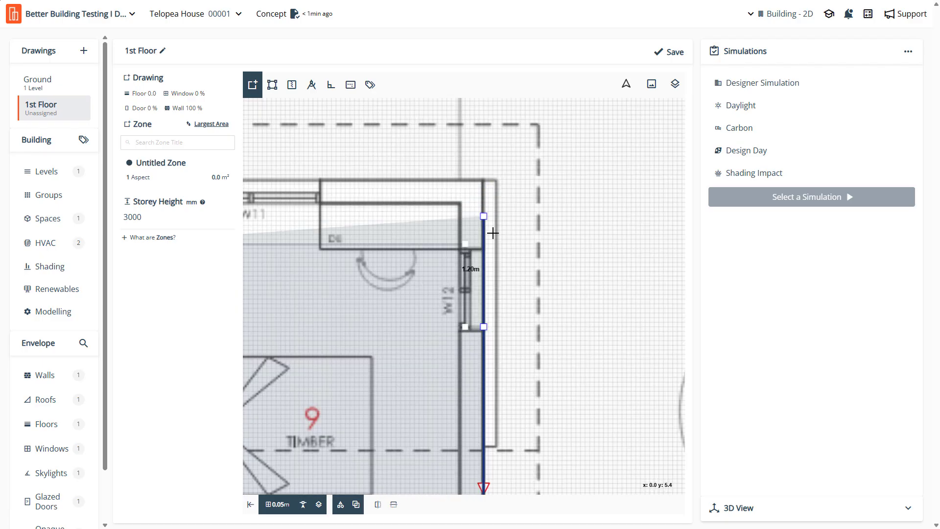
{"action": "left_click", "coordinate": [483, 248]}
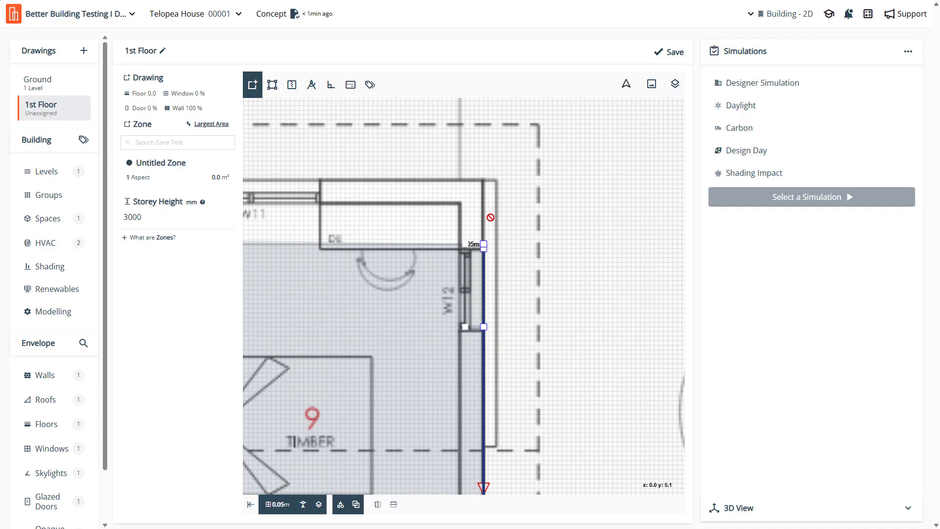
Continue the zone outline around the northeast corner and along the north wall with points at window W11's ends, closing it at the starting point
{"action": "left_click", "coordinate": [483, 179]}
{"action": "scroll", "coordinate": [612, 220], "scroll_direction": "down", "scroll_amount": 5}
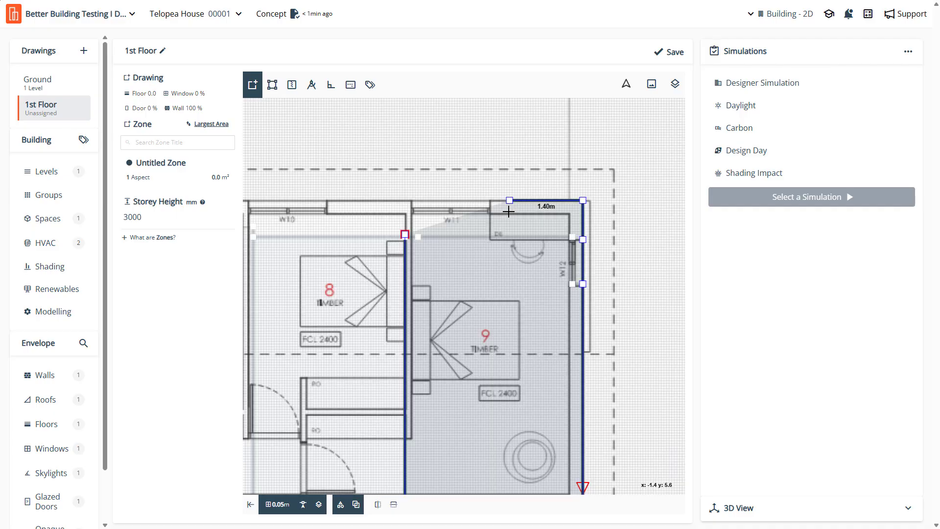
{"action": "scroll", "coordinate": [490, 205], "scroll_direction": "up", "scroll_amount": 3}
{"action": "left_click", "coordinate": [491, 205]}
{"action": "scroll", "coordinate": [431, 210], "scroll_direction": "up", "scroll_amount": 3}
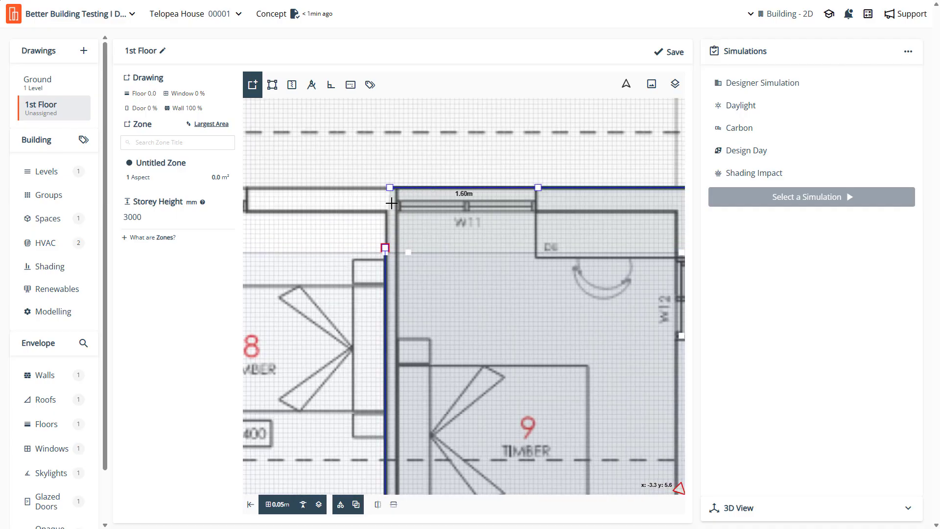
{"action": "left_click", "coordinate": [397, 198]}
{"action": "scroll", "coordinate": [380, 189], "scroll_direction": "down", "scroll_amount": 1}
{"action": "scroll", "coordinate": [380, 193], "scroll_direction": "down", "scroll_amount": 2}
{"action": "scroll", "coordinate": [375, 192], "scroll_direction": "up", "scroll_amount": 1}
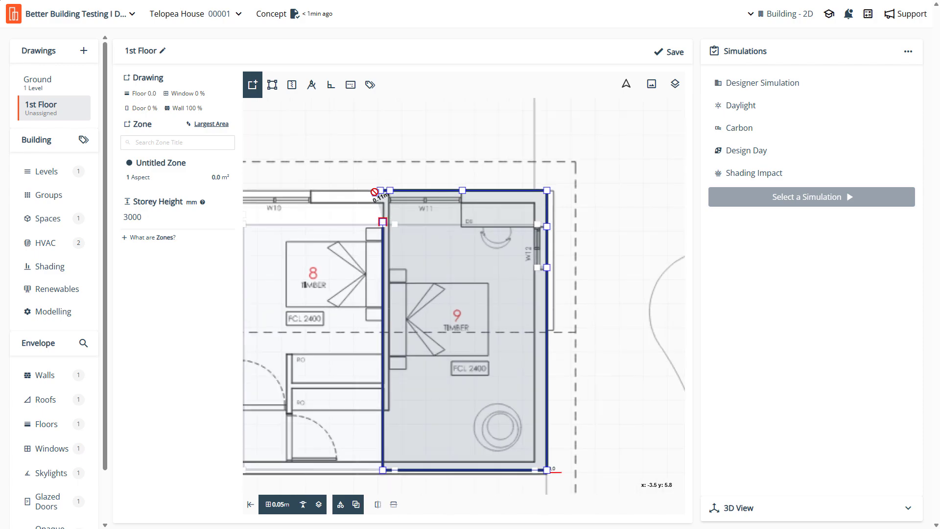
{"action": "left_click", "coordinate": [374, 192]}
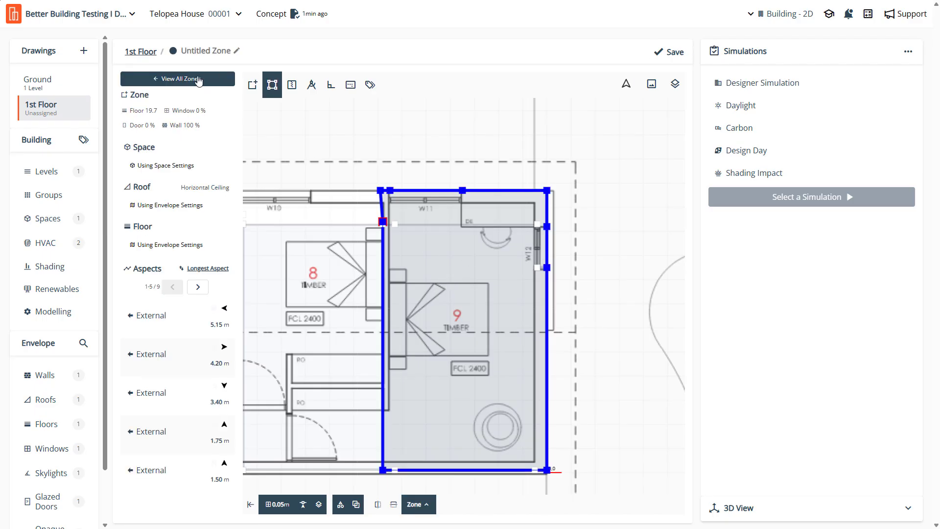
Rename the room 9 zone as Bed 4
{"action": "left_click", "coordinate": [202, 54]}
{"action": "type", "text": "Bed"}
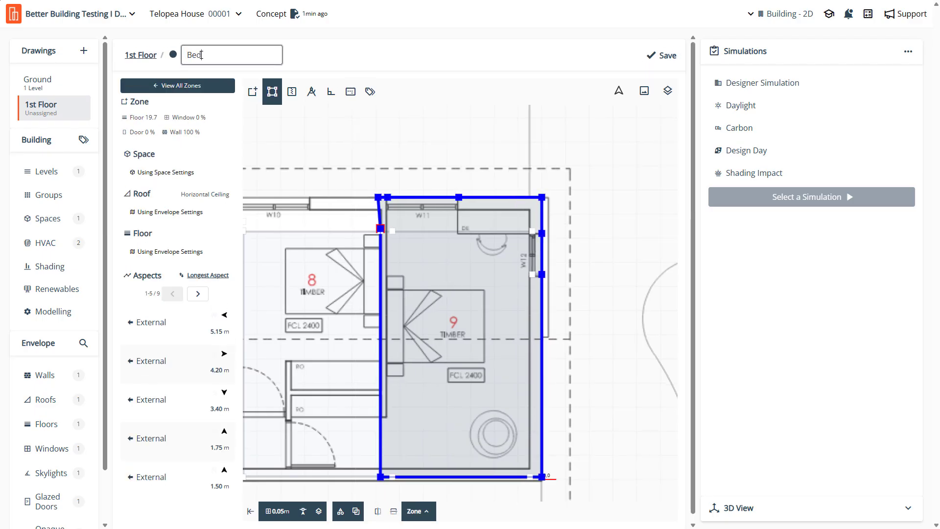
{"action": "type", "text": " 4"}
{"action": "key", "text": "Return"}
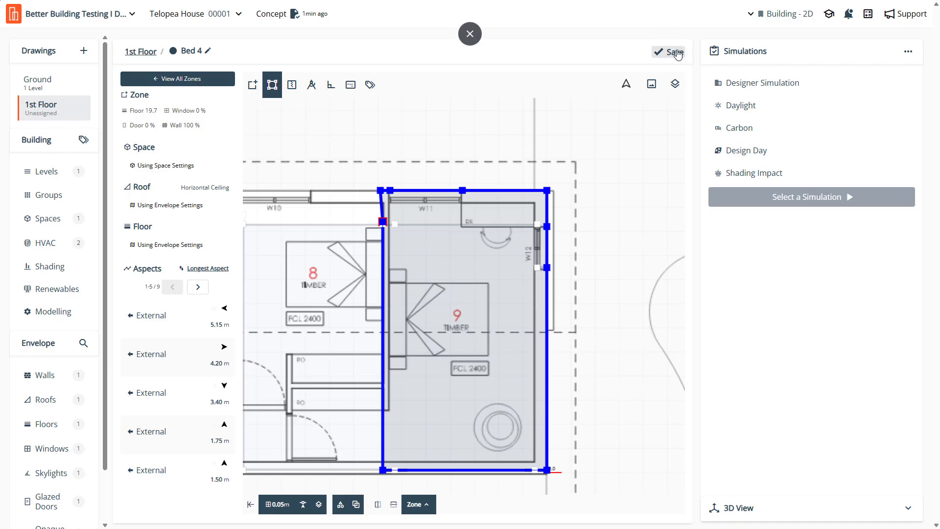
Align Bed 4's northwest corner and the point below it with the west edge, and save and close the opened aspect
{"action": "scroll", "coordinate": [355, 204], "scroll_direction": "up", "scroll_amount": 3}
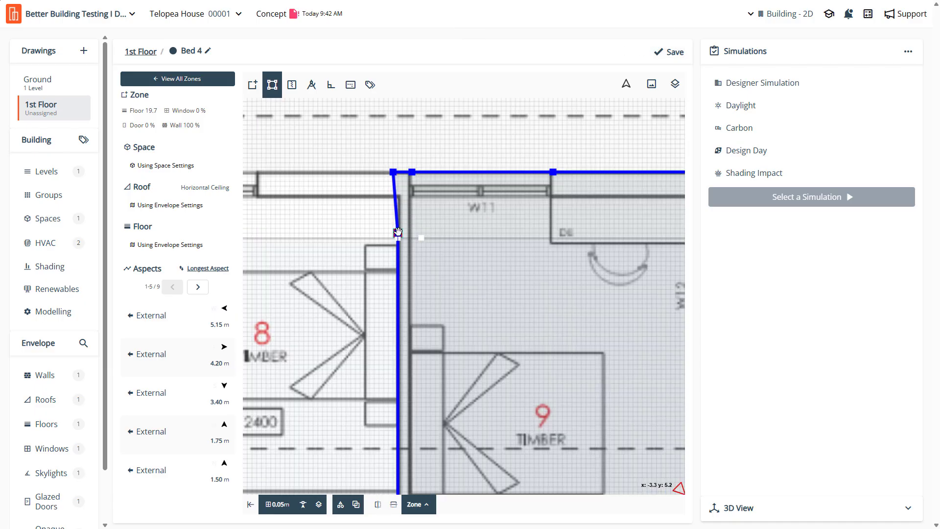
{"action": "mouse_move", "coordinate": [398, 232]}
{"action": "left_mouse_down"}
{"action": "mouse_move", "coordinate": [380, 234]}
{"action": "mouse_move", "coordinate": [398, 238]}
{"action": "left_mouse_up"}
{"action": "left_click_drag", "start_coordinate": [393, 171], "coordinate": [415, 171]}
{"action": "left_click", "coordinate": [557, 172]}
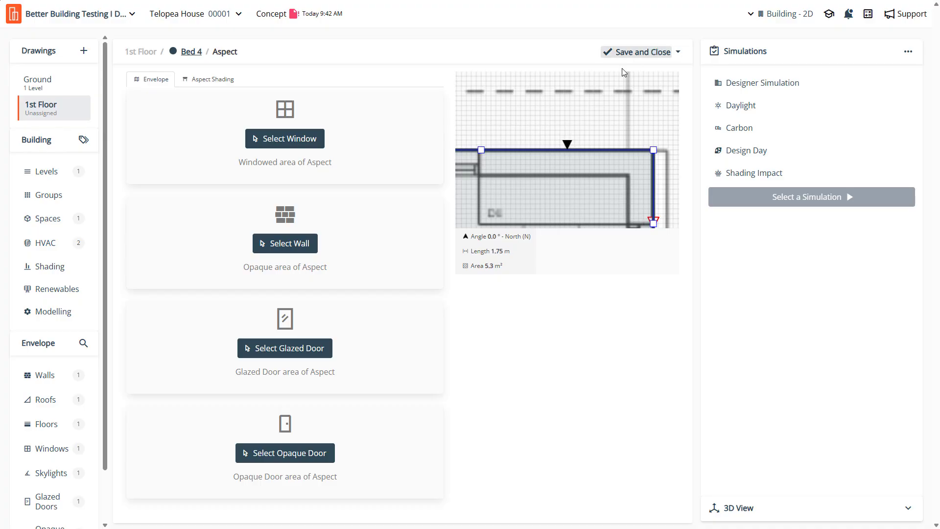
{"action": "left_click", "coordinate": [627, 53]}
Trace room 8's zone from Bed 4's northwest corner, 1.50 m along the north wall to window W10's east end, and on to the west wall
{"action": "scroll", "coordinate": [499, 216], "scroll_direction": "down", "scroll_amount": 12}
{"action": "scroll", "coordinate": [400, 235], "scroll_direction": "up", "scroll_amount": 7}
{"action": "scroll", "coordinate": [581, 257], "scroll_direction": "up", "scroll_amount": 4}
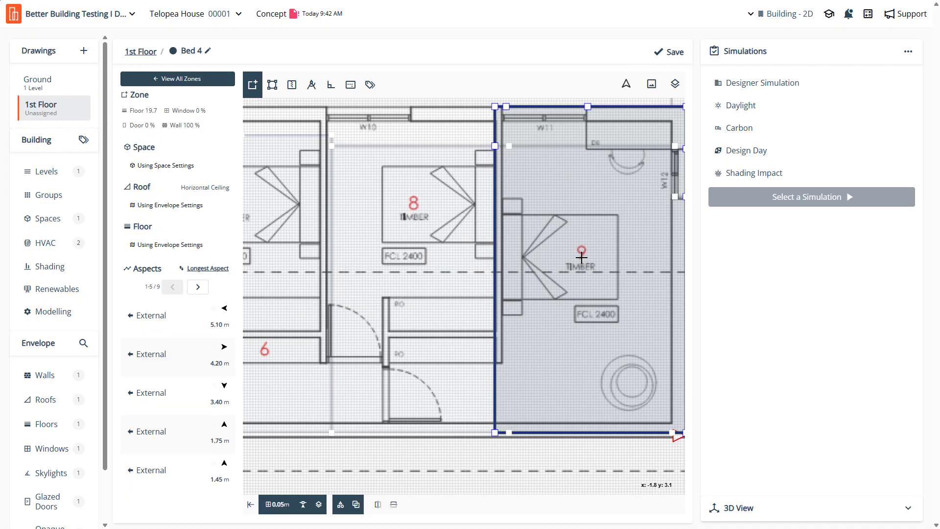
{"action": "scroll", "coordinate": [581, 257], "scroll_direction": "down", "scroll_amount": 5}
{"action": "scroll", "coordinate": [476, 179], "scroll_direction": "up", "scroll_amount": 1}
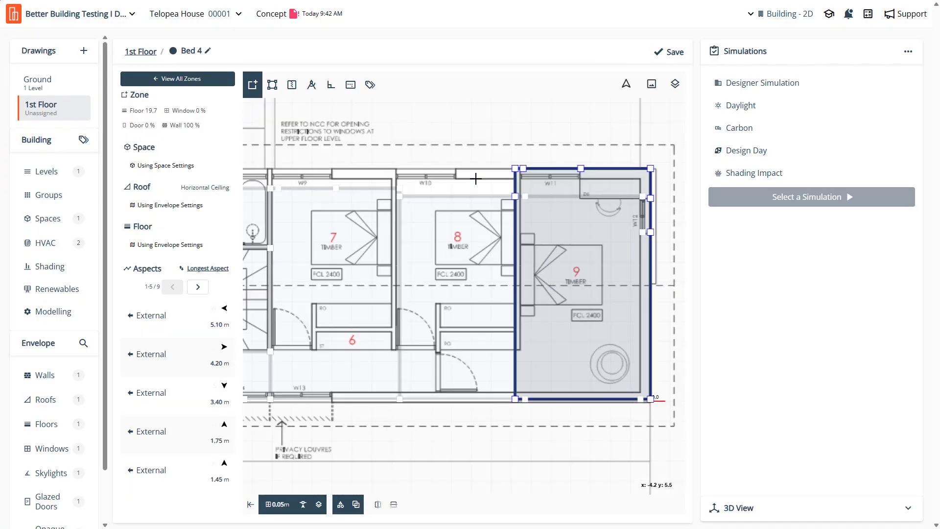
{"action": "scroll", "coordinate": [476, 178], "scroll_direction": "up", "scroll_amount": 5}
{"action": "left_click", "coordinate": [560, 159]}
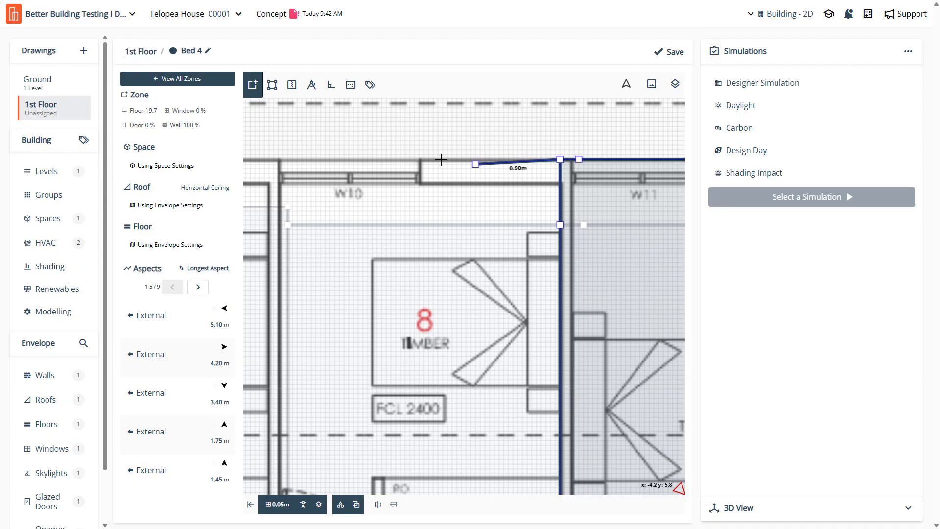
{"action": "left_click", "coordinate": [420, 159]}
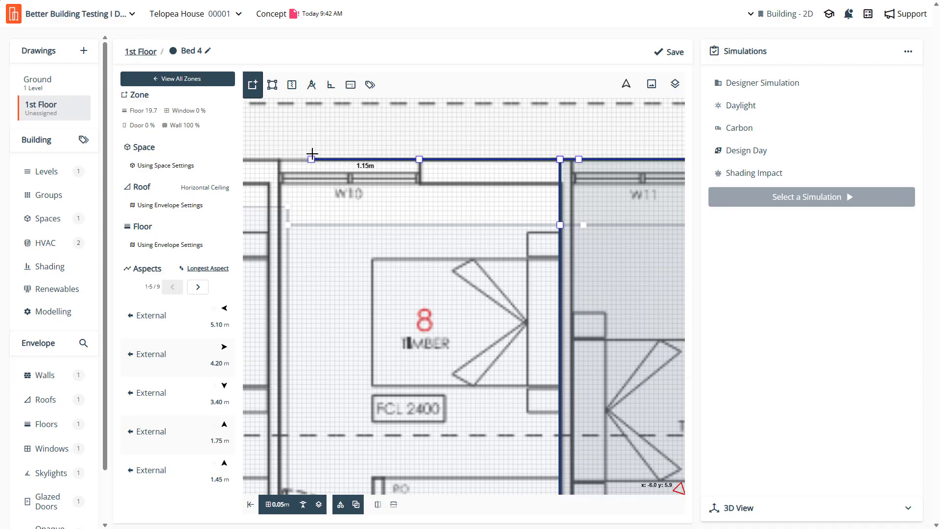
{"action": "left_click", "coordinate": [275, 159]}
Skip naming the zone and turn off the two snapping options beside the 0.05 m grid snap
{"action": "scroll", "coordinate": [283, 161], "scroll_direction": "down", "scroll_amount": 5}
{"action": "scroll", "coordinate": [296, 392], "scroll_direction": "up", "scroll_amount": 5}
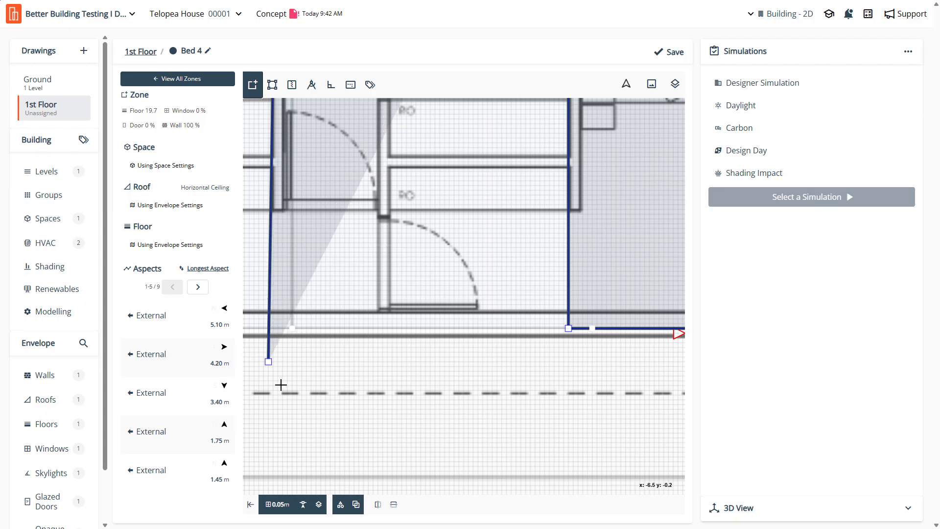
{"action": "left_click", "coordinate": [300, 507]}
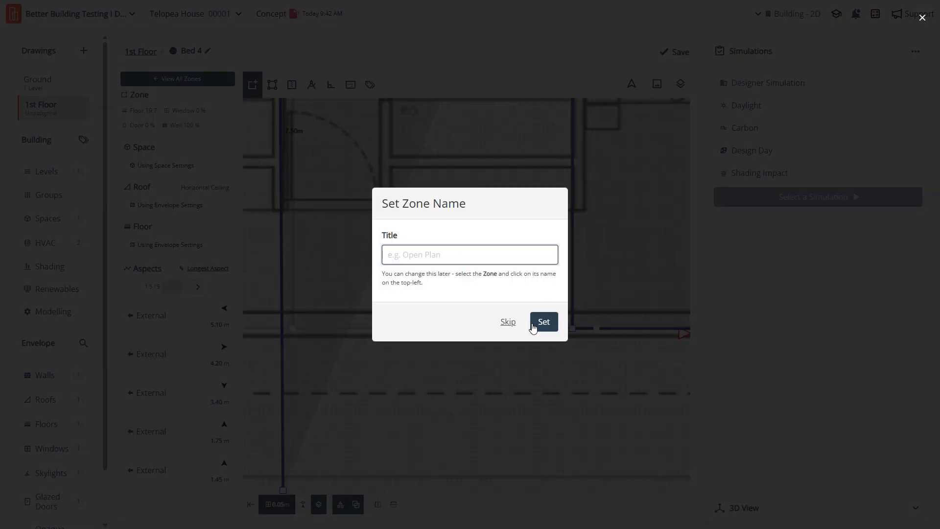
{"action": "left_click", "coordinate": [512, 321]}
{"action": "left_click", "coordinate": [319, 507]}
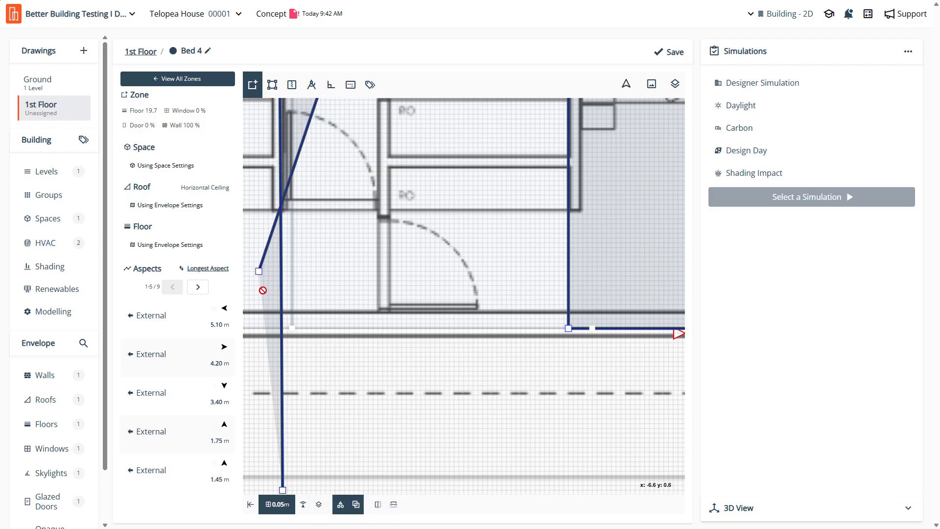
Close room 8's rough outline with a point below the south wall, in line with window W10's east end
{"action": "scroll", "coordinate": [414, 339], "scroll_direction": "down", "scroll_amount": 3}
{"action": "scroll", "coordinate": [419, 329], "scroll_direction": "up", "scroll_amount": 3}
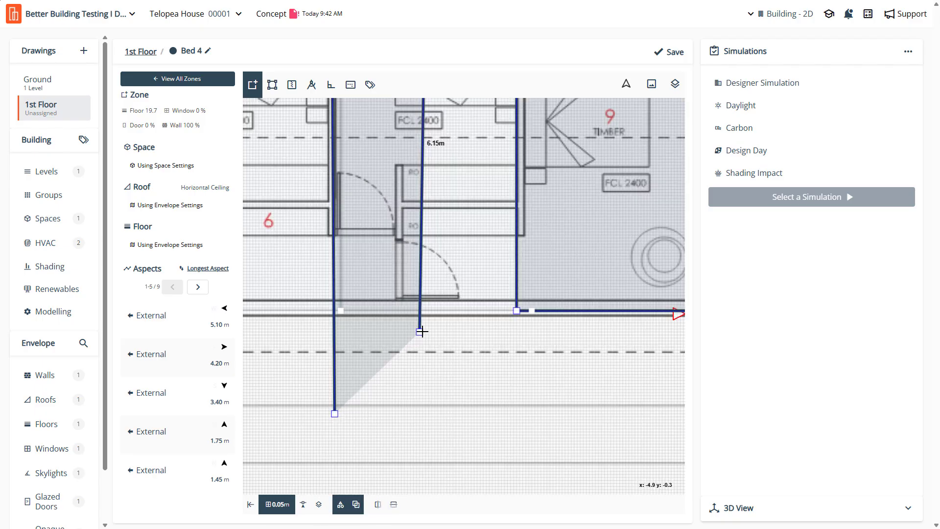
{"action": "left_click", "coordinate": [427, 335]}
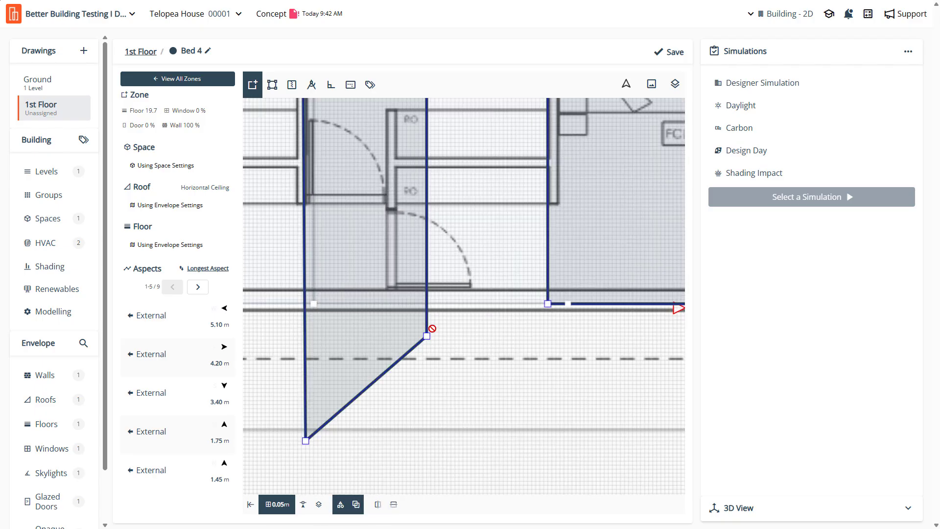
{"action": "scroll", "coordinate": [385, 299], "scroll_direction": "down", "scroll_amount": 5}
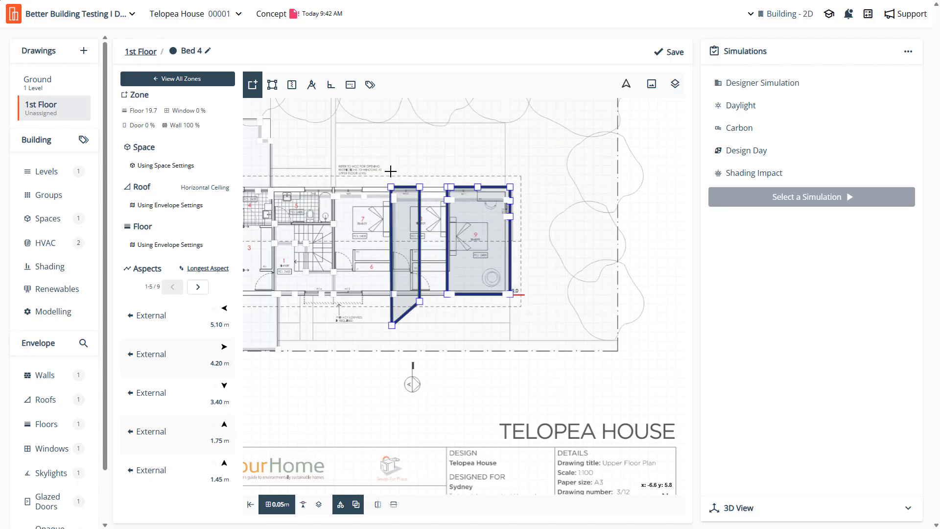
Pull room 8's east edge onto Bed 4's northwest corner and the wall point 0.70 m below it
{"action": "scroll", "coordinate": [507, 272], "scroll_direction": "up", "scroll_amount": 5}
{"action": "scroll", "coordinate": [507, 272], "scroll_direction": "up", "scroll_amount": 2}
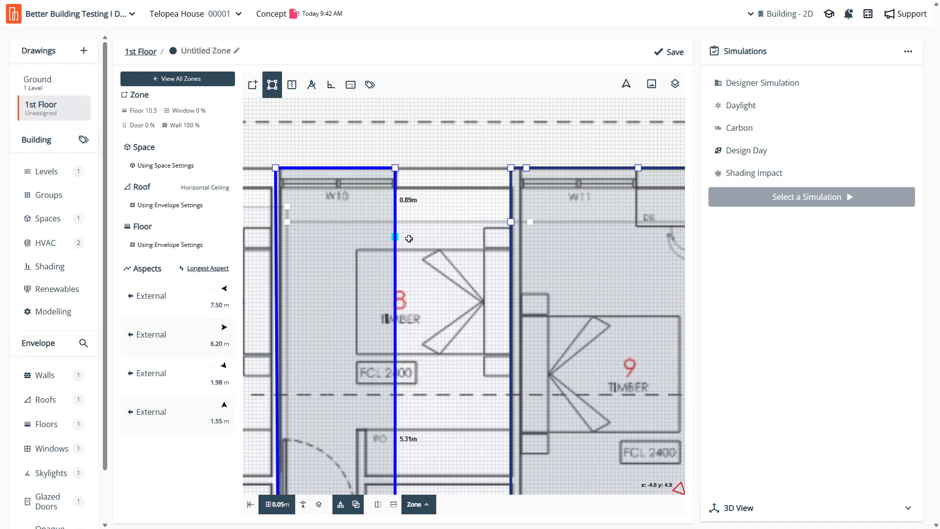
{"action": "left_click_drag", "start_coordinate": [395, 241], "coordinate": [511, 168]}
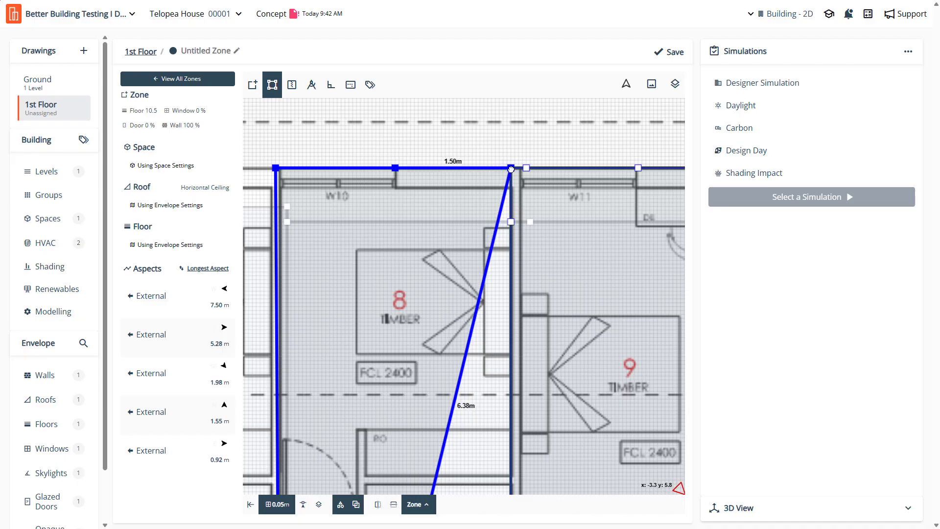
{"action": "left_click_drag", "start_coordinate": [482, 284], "coordinate": [510, 221]}
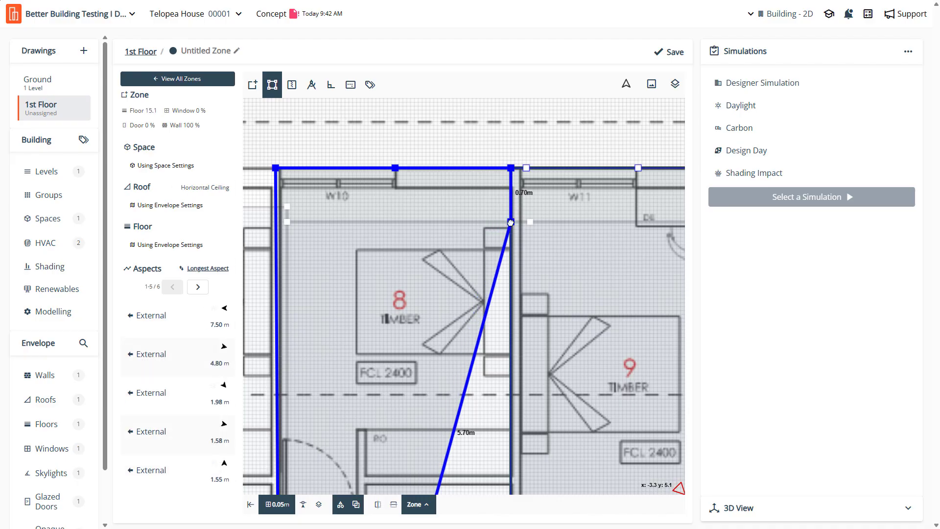
Add a point on Bed 4's west edge 1.75 m above its southwest corner and pull room 8's east edge onto it
{"action": "scroll", "coordinate": [380, 184], "scroll_direction": "down", "scroll_amount": 6}
{"action": "scroll", "coordinate": [403, 312], "scroll_direction": "up", "scroll_amount": 4}
{"action": "scroll", "coordinate": [373, 293], "scroll_direction": "up", "scroll_amount": 2}
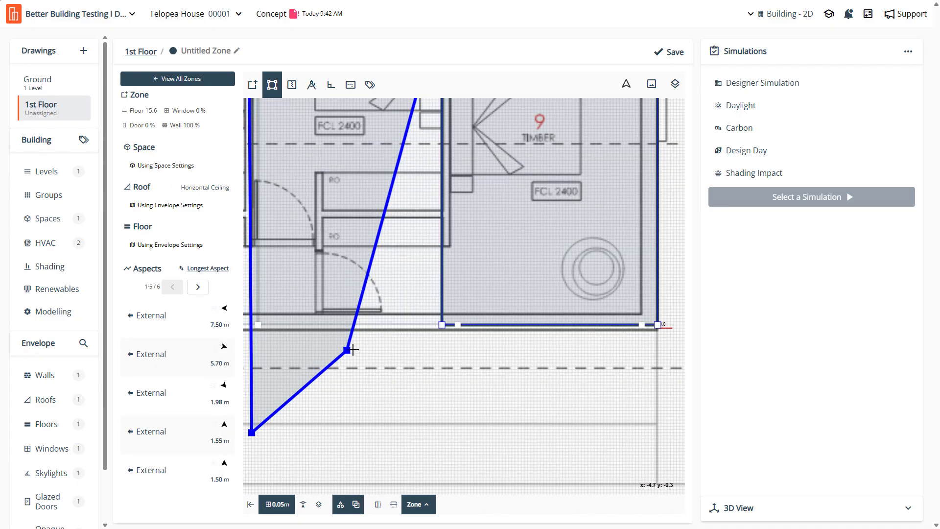
{"action": "scroll", "coordinate": [430, 274], "scroll_direction": "down", "scroll_amount": 5}
{"action": "scroll", "coordinate": [441, 319], "scroll_direction": "up", "scroll_amount": 5}
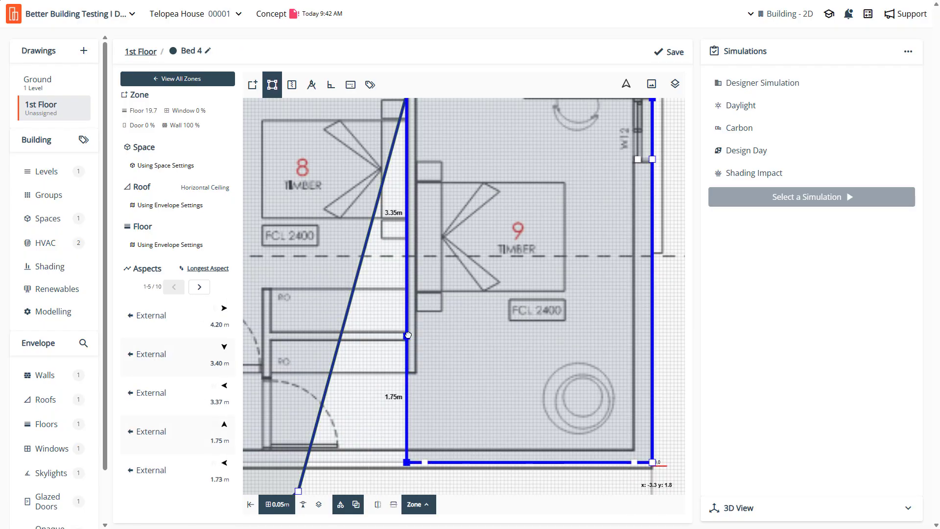
{"action": "left_click", "coordinate": [350, 338]}
{"action": "left_click_drag", "start_coordinate": [349, 338], "coordinate": [405, 336]}
{"action": "scroll", "coordinate": [490, 319], "scroll_direction": "down", "scroll_amount": 3}
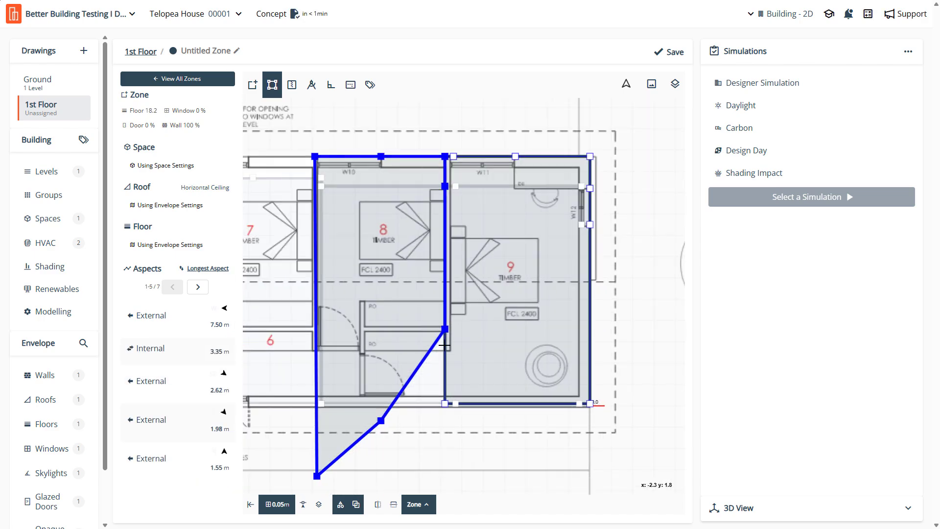
Move room 8's two lower corners up to the line of the wall between the robes, with the inner corner 1.90 m from Bed 4
{"action": "scroll", "coordinate": [287, 345], "scroll_direction": "up", "scroll_amount": 5}
{"action": "scroll", "coordinate": [405, 343], "scroll_direction": "down", "scroll_amount": 4}
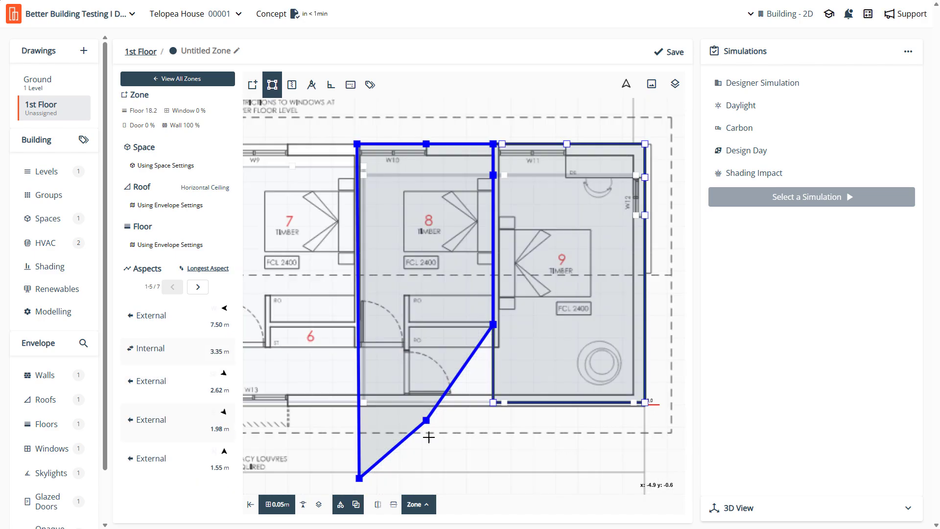
{"action": "left_click_drag", "start_coordinate": [426, 420], "coordinate": [409, 326]}
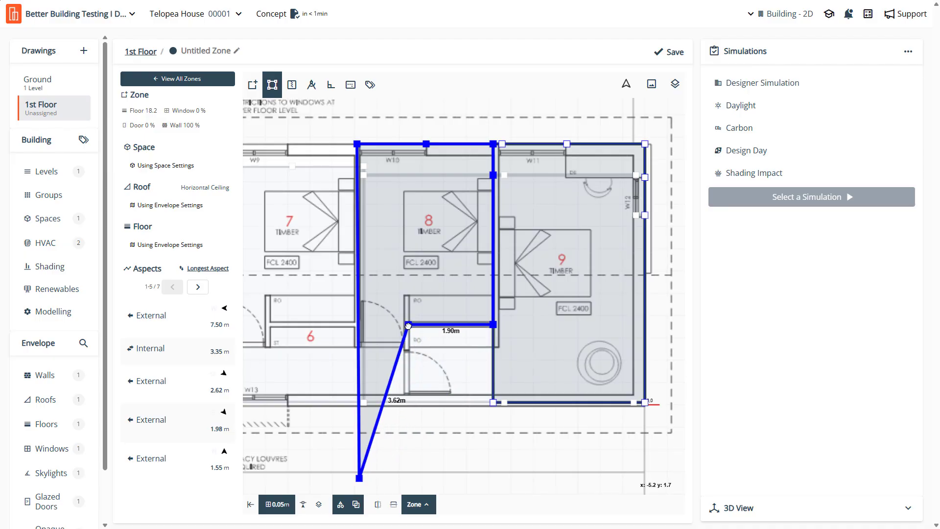
{"action": "left_click_drag", "start_coordinate": [360, 477], "coordinate": [357, 346]}
Extend room 8's southwest corner down to the doorway wall and add a corner forming a recess 1.15 m wide and 0.50 m deep
{"action": "scroll", "coordinate": [364, 345], "scroll_direction": "up", "scroll_amount": 4}
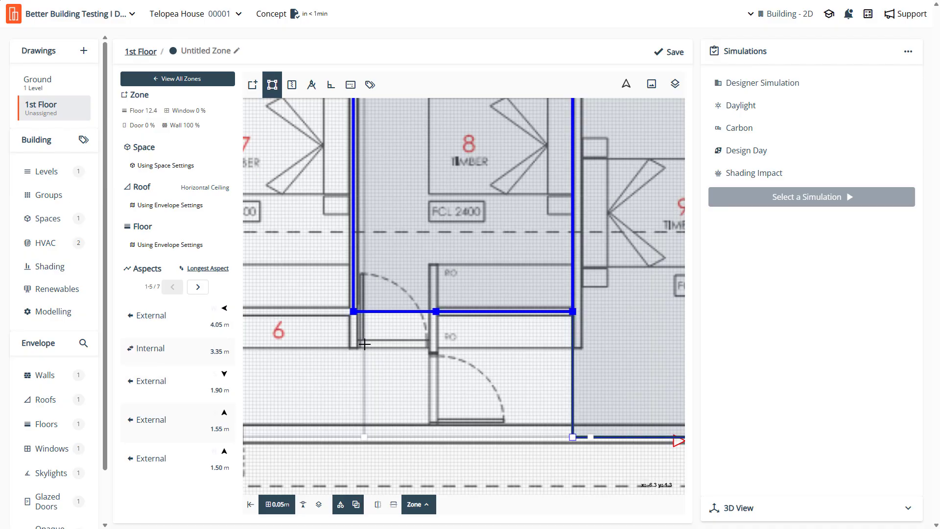
{"action": "left_click_drag", "start_coordinate": [350, 304], "coordinate": [347, 351]}
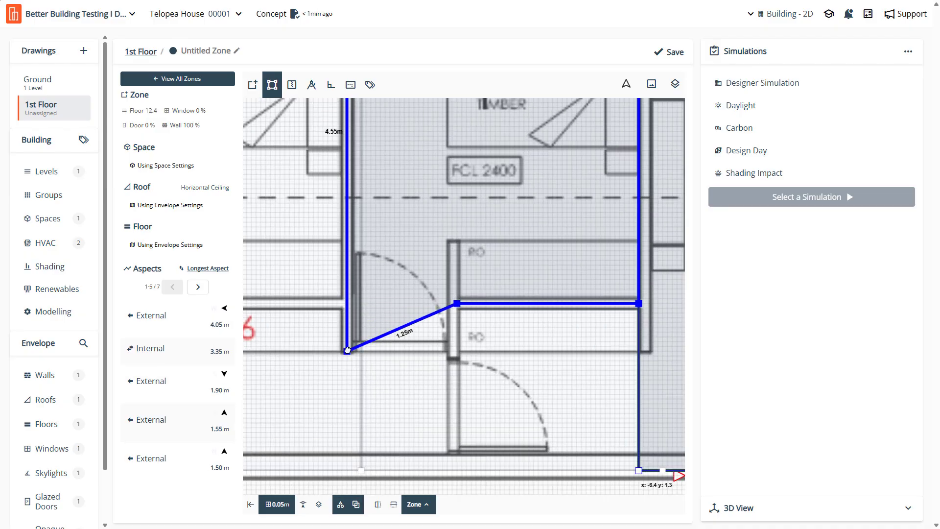
{"action": "left_click", "coordinate": [413, 322]}
{"action": "left_click_drag", "start_coordinate": [414, 322], "coordinate": [456, 351]}
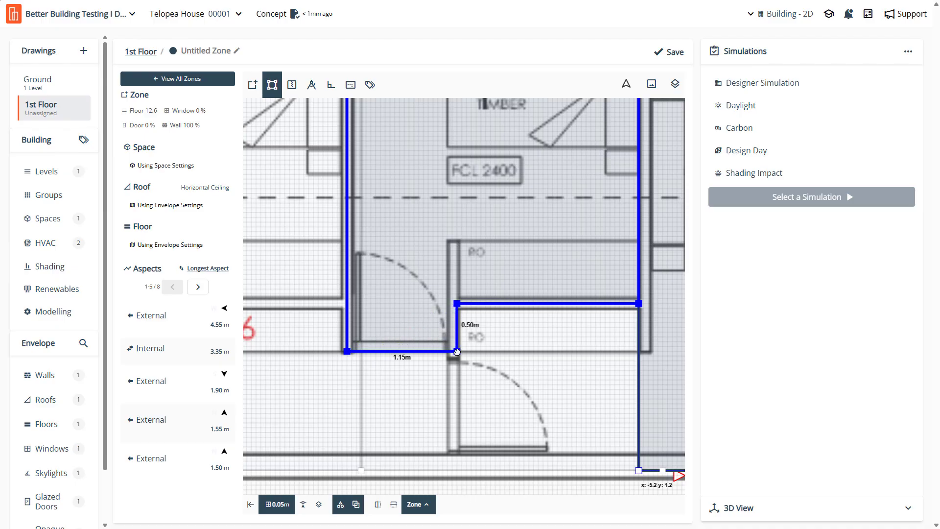
{"action": "scroll", "coordinate": [410, 348], "scroll_direction": "down", "scroll_amount": 3}
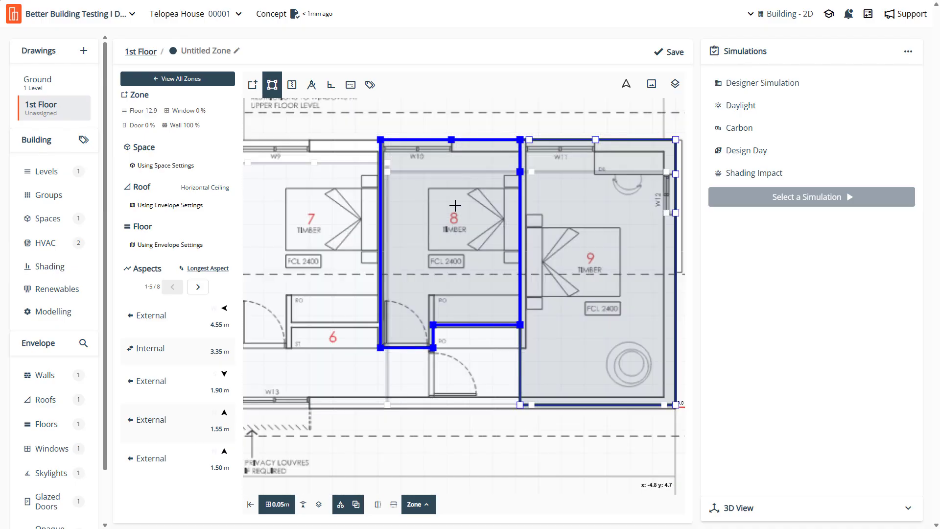
Rename the room 8 zone as Bedroom 3 and save the drawing
{"action": "left_click", "coordinate": [222, 49]}
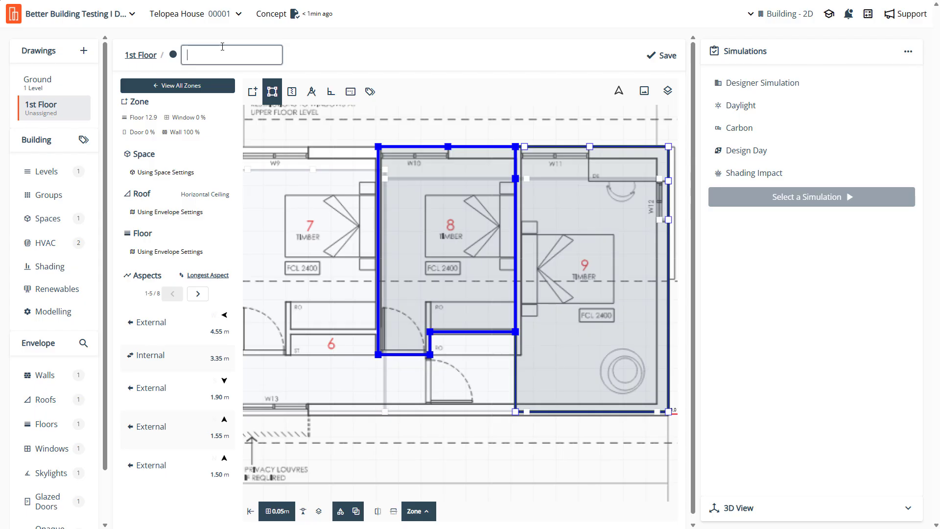
{"action": "type", "text": "Bedroom 3"}
{"action": "left_click", "coordinate": [668, 57]}
Extend Bed 4's lower west edge around its robe, snapping new points to Bedroom 3's two stepped corners beside the doorway
{"action": "scroll", "coordinate": [381, 309], "scroll_direction": "down", "scroll_amount": 5}
{"action": "scroll", "coordinate": [421, 365], "scroll_direction": "up", "scroll_amount": 5}
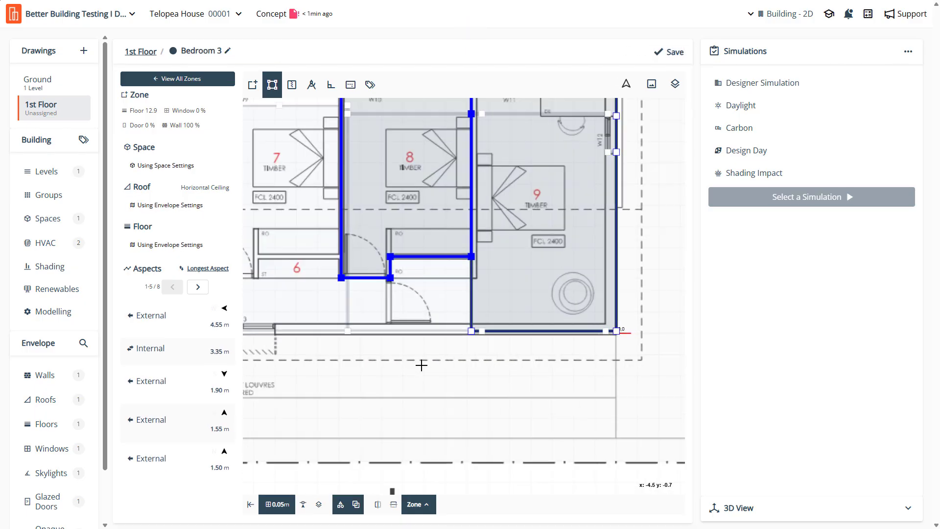
{"action": "scroll", "coordinate": [390, 329], "scroll_direction": "down", "scroll_amount": 5}
{"action": "scroll", "coordinate": [396, 332], "scroll_direction": "up", "scroll_amount": 7}
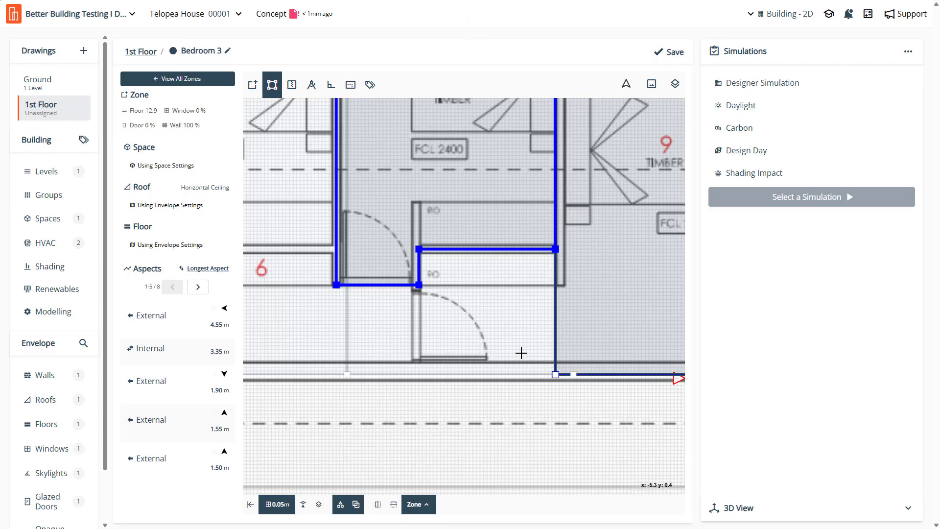
{"action": "scroll", "coordinate": [521, 353], "scroll_direction": "down", "scroll_amount": 4}
{"action": "scroll", "coordinate": [352, 308], "scroll_direction": "up", "scroll_amount": 4}
{"action": "scroll", "coordinate": [338, 318], "scroll_direction": "down", "scroll_amount": 2}
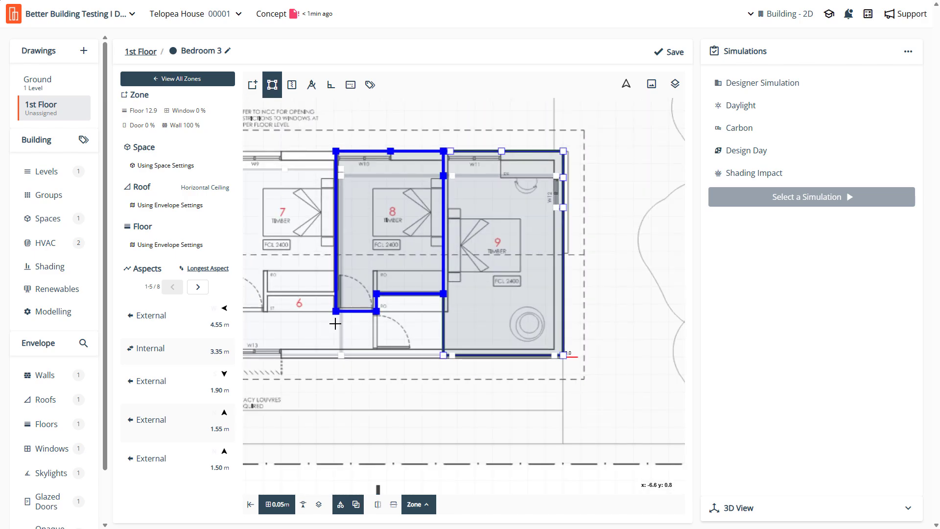
{"action": "scroll", "coordinate": [335, 323], "scroll_direction": "up", "scroll_amount": 2}
{"action": "left_click", "coordinate": [558, 325]}
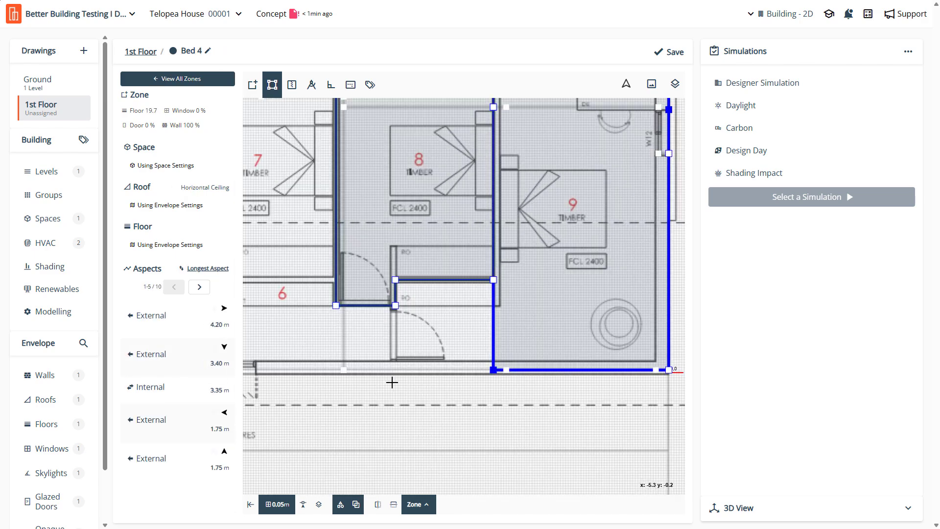
{"action": "left_click_drag", "start_coordinate": [493, 325], "coordinate": [395, 279]}
{"action": "left_click_drag", "start_coordinate": [447, 327], "coordinate": [395, 306]}
Square off Bed 4's entry by adding a corner on the south wall line, 1.90 m west of the original southwest corner
{"action": "scroll", "coordinate": [404, 338], "scroll_direction": "up", "scroll_amount": 3}
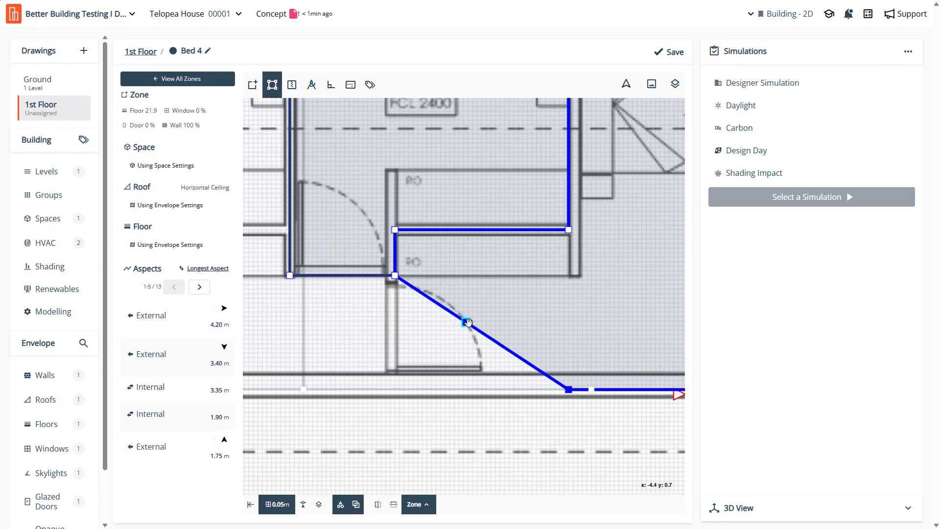
{"action": "left_click_drag", "start_coordinate": [461, 331], "coordinate": [395, 389]}
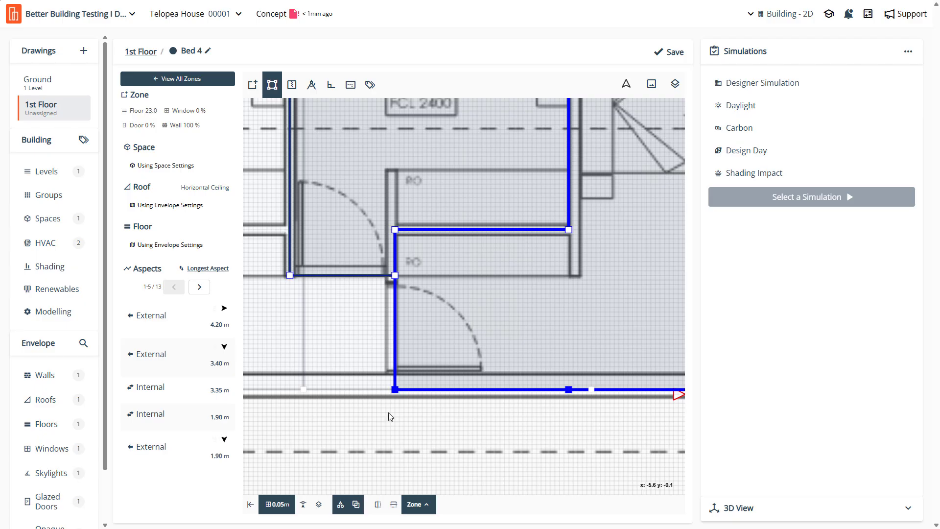
{"action": "scroll", "coordinate": [388, 413], "scroll_direction": "down", "scroll_amount": 3}
{"action": "scroll", "coordinate": [545, 421], "scroll_direction": "up", "scroll_amount": 4}
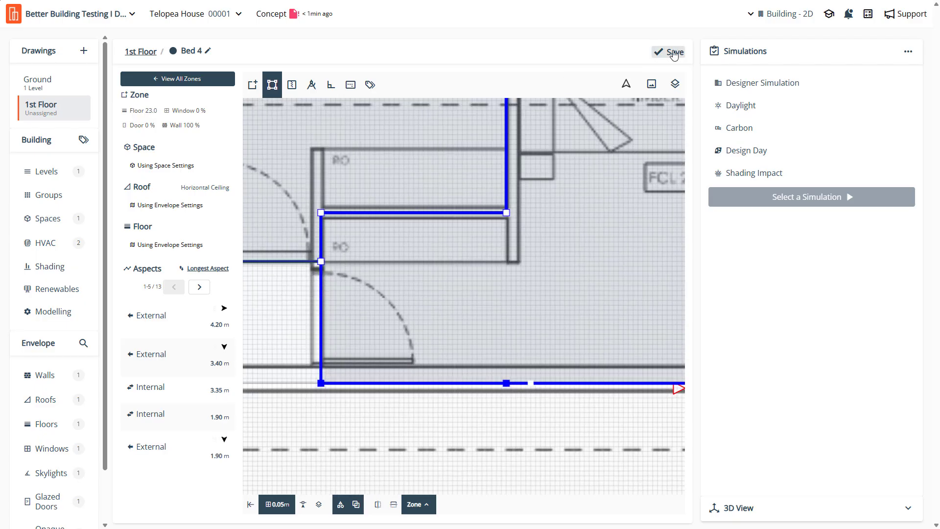
Start a new zone at Bedroom 3's northwest corner and trace room 7's north wall westward in two segments of about 1.55 m each
{"action": "scroll", "coordinate": [536, 311], "scroll_direction": "down", "scroll_amount": 5}
{"action": "scroll", "coordinate": [454, 278], "scroll_direction": "up", "scroll_amount": 3}
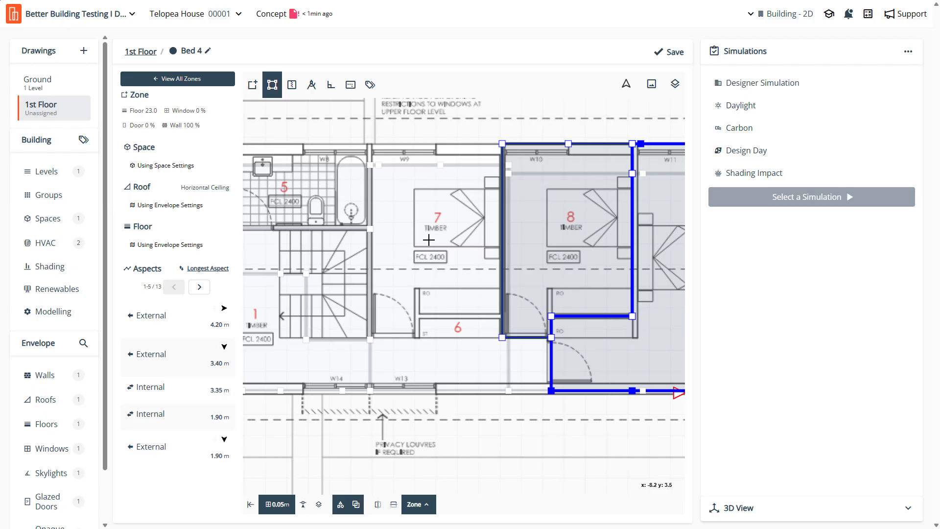
{"action": "left_click", "coordinate": [253, 86]}
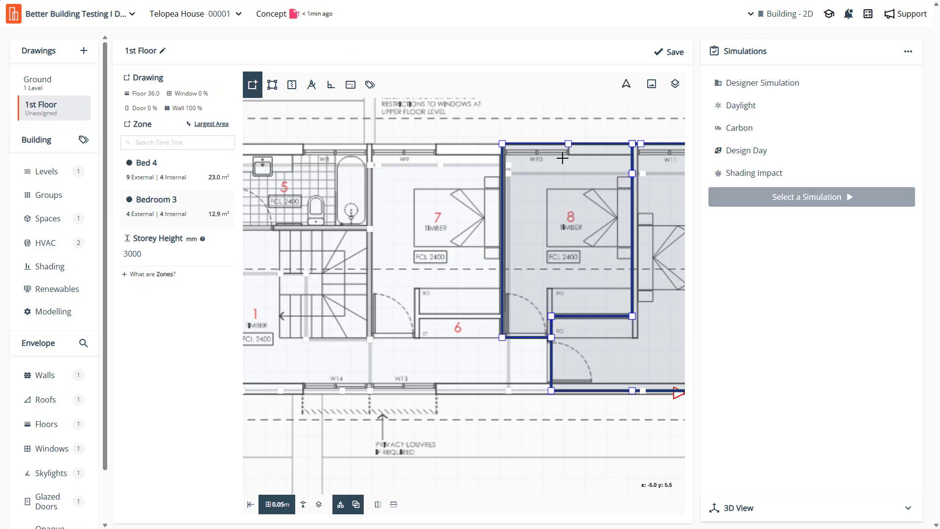
{"action": "left_click", "coordinate": [500, 143]}
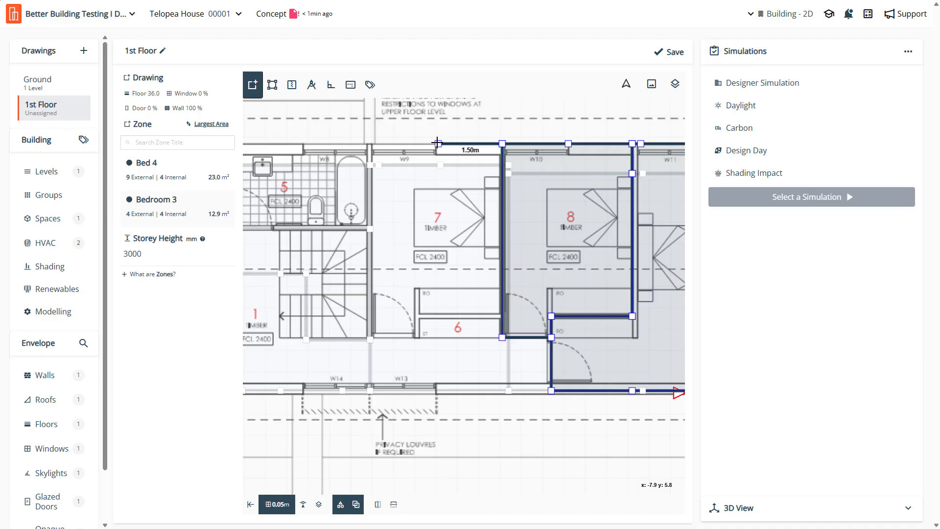
{"action": "left_click", "coordinate": [436, 143]}
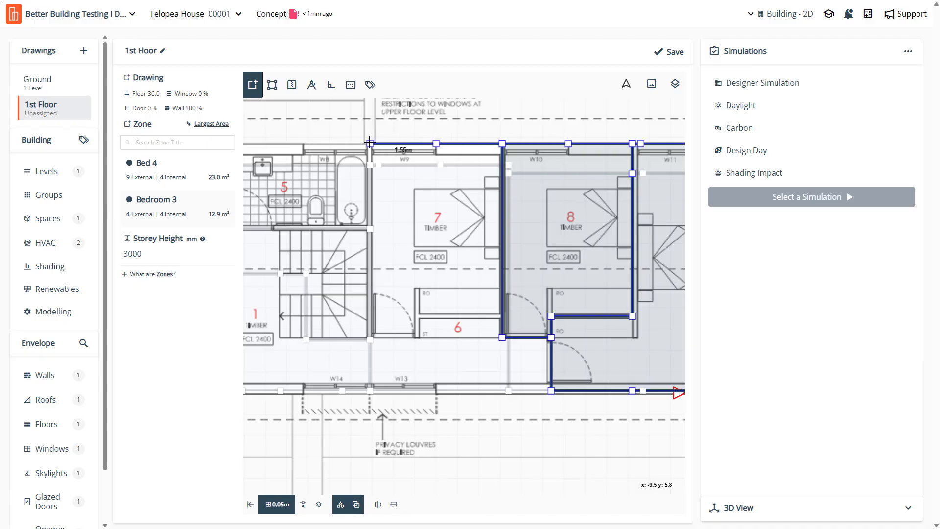
{"action": "left_click", "coordinate": [369, 143]}
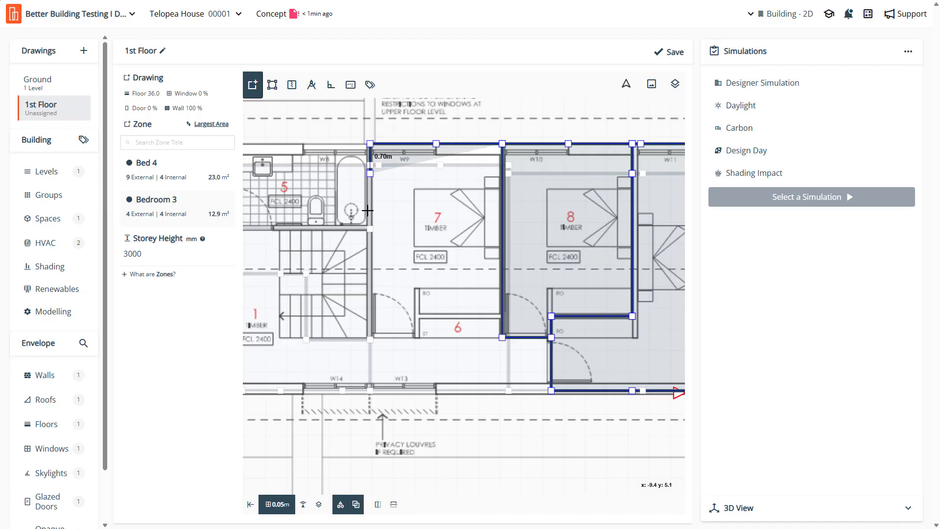
Trace room 7's west wall about 4.60 m south, its doorway, a 0.50 m step north and part of the robe edge, and close the zone
{"action": "left_click", "coordinate": [363, 338]}
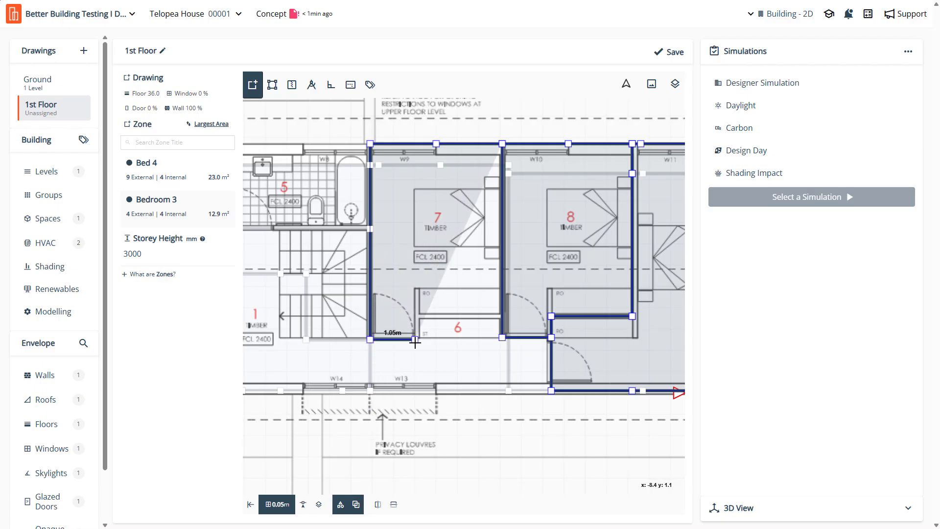
{"action": "left_click", "coordinate": [416, 339]}
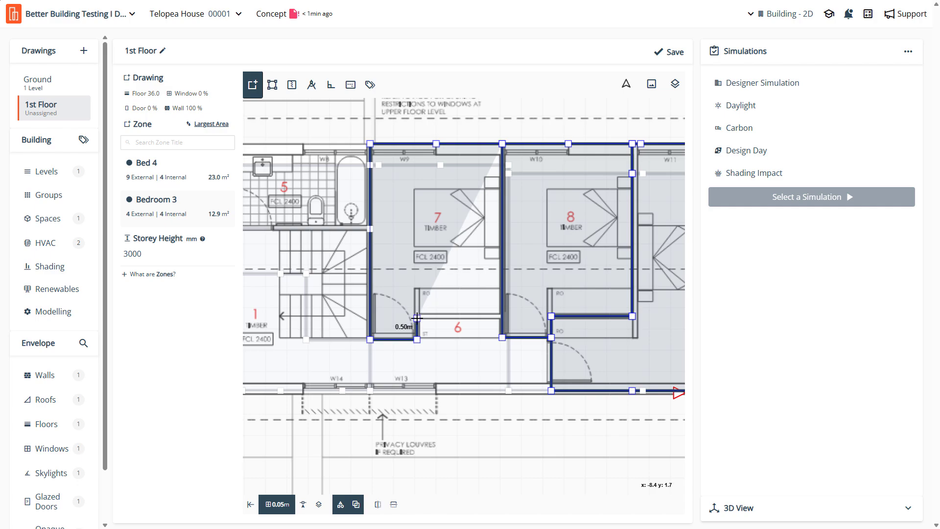
{"action": "left_click", "coordinate": [417, 317]}
{"action": "left_click", "coordinate": [474, 316]}
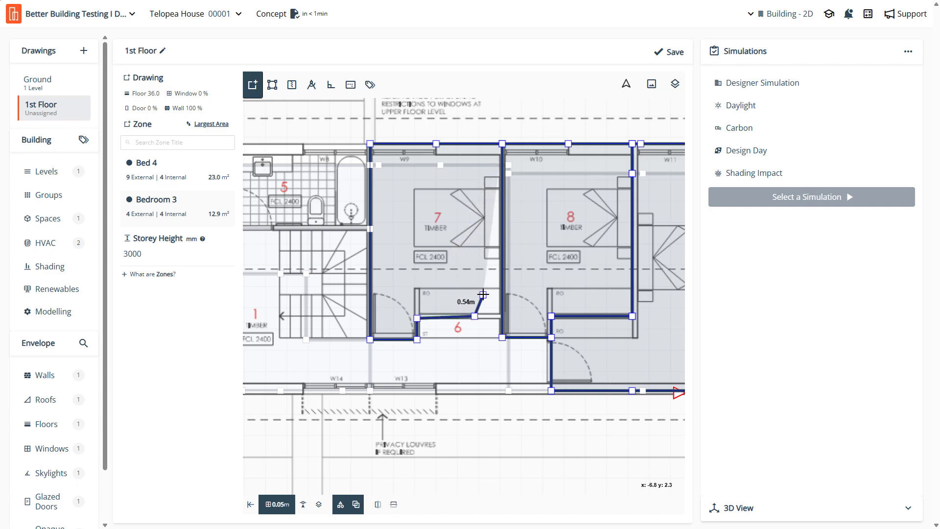
{"action": "double_click", "coordinate": [482, 294]}
Name the new room 7 zone Bedroom 2
{"action": "type", "text": "Bedroom "}
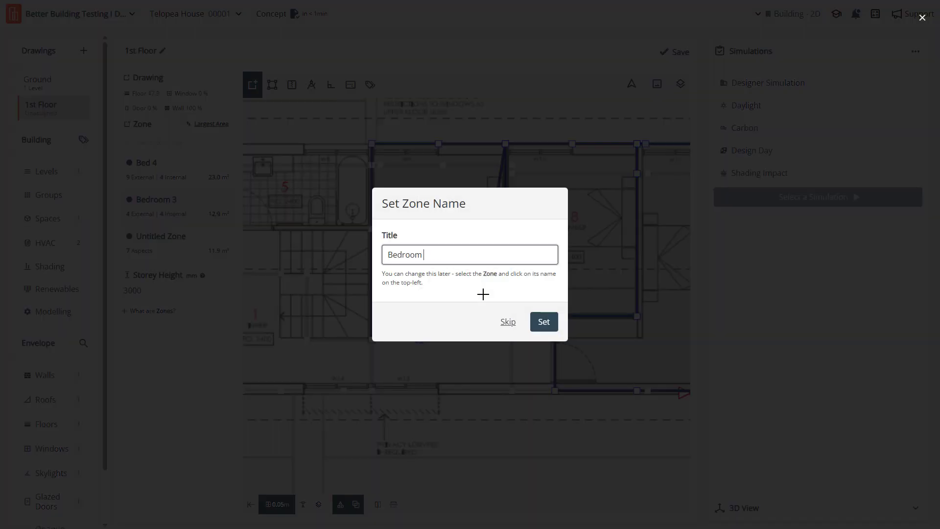
{"action": "type", "text": "2"}
{"action": "key", "text": "Return"}
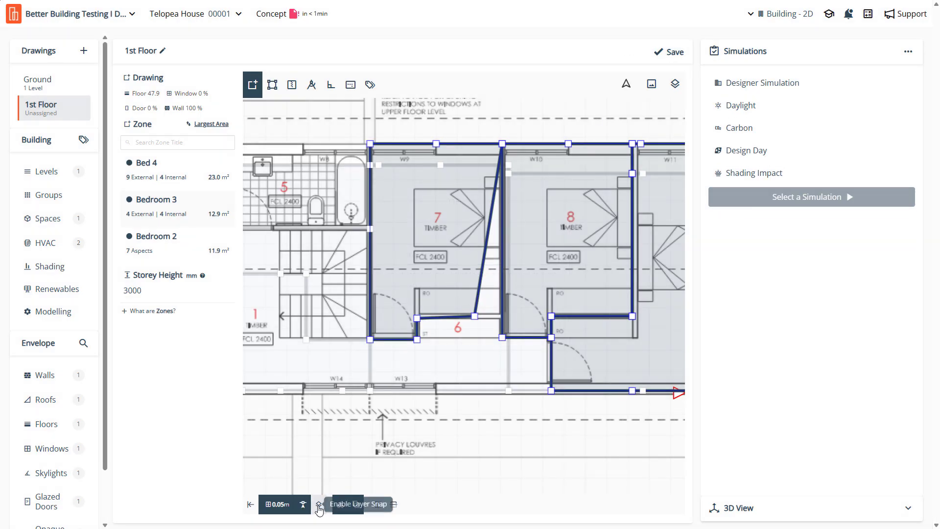
Add a point to Bedroom 3's west wall 0.50 m above its southwest corner, in line with room 7's robe edge
{"action": "scroll", "coordinate": [515, 318], "scroll_direction": "up", "scroll_amount": 5}
{"action": "left_click", "coordinate": [482, 331]}
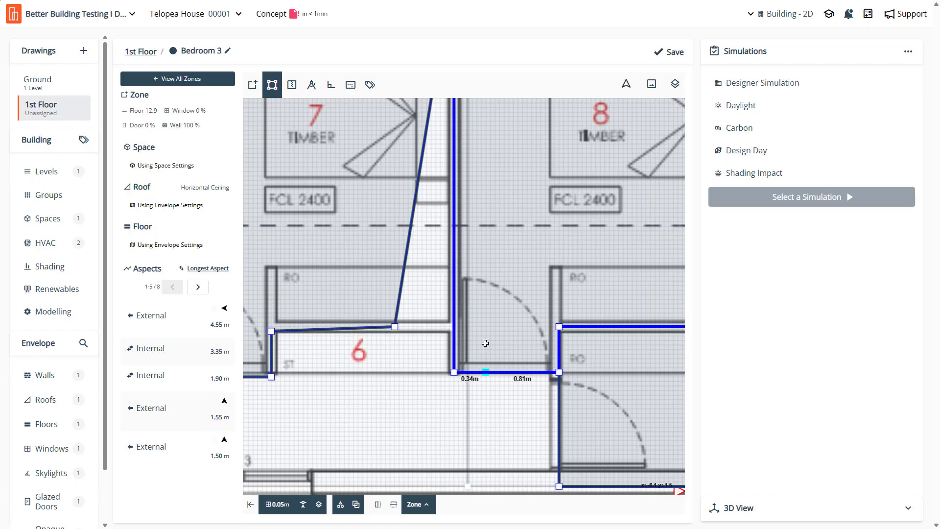
{"action": "left_click_drag", "start_coordinate": [454, 335], "coordinate": [455, 326]}
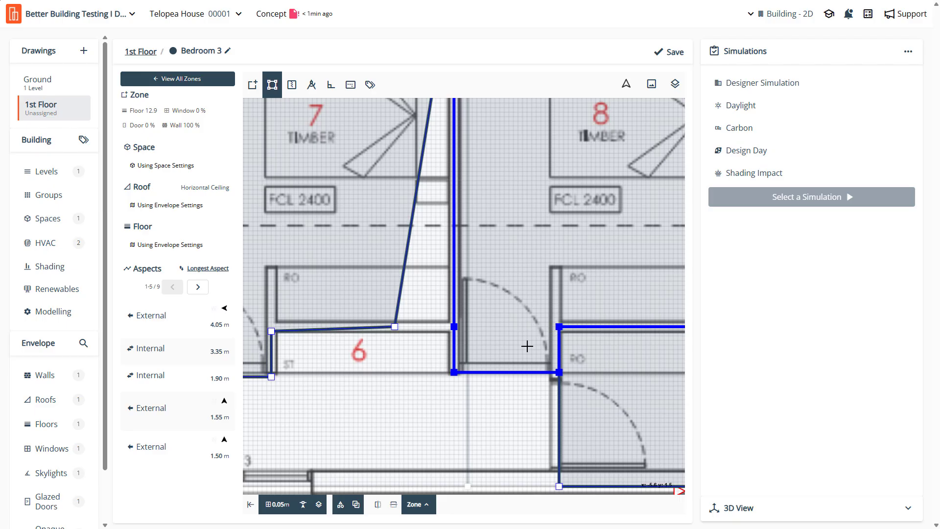
Snap Bedroom 2's loose robe corner to the new point on Bedroom 3's wall, straighten the robe recess to 1.95 m wide, and save
{"action": "left_click", "coordinate": [336, 288]}
{"action": "left_click_drag", "start_coordinate": [399, 327], "coordinate": [454, 326]}
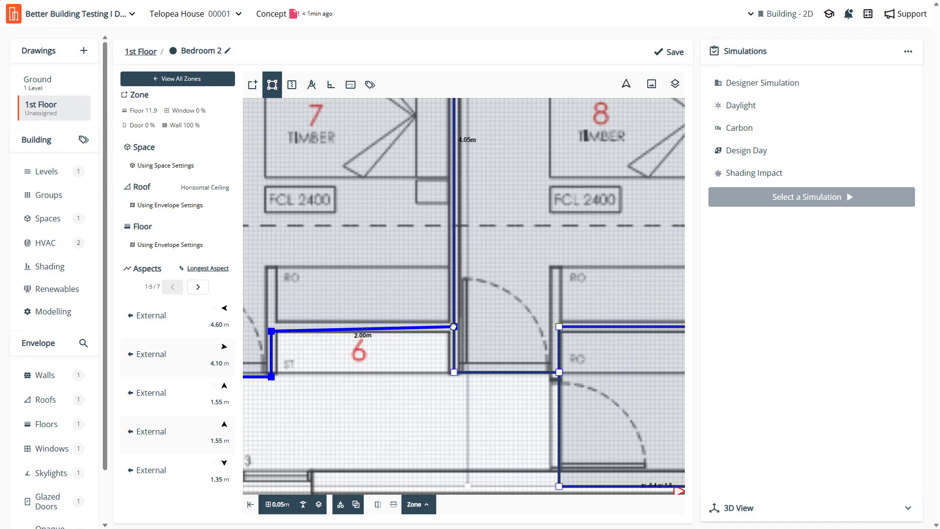
{"action": "left_click_drag", "start_coordinate": [272, 330], "coordinate": [276, 326]}
{"action": "left_click_drag", "start_coordinate": [271, 377], "coordinate": [275, 376]}
{"action": "left_click", "coordinate": [674, 53]}
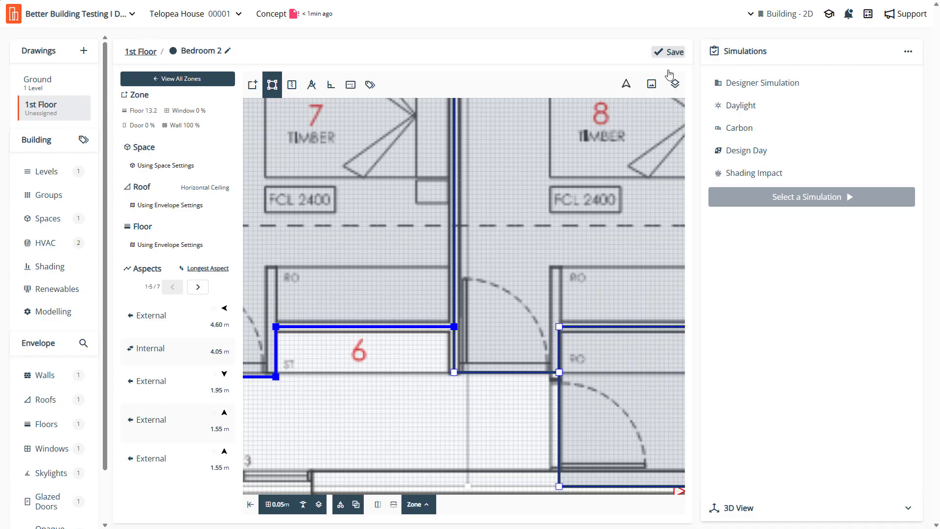
Try to raise Bedroom 2's doorway edge to line up with Bedroom 3's south edge
{"action": "scroll", "coordinate": [593, 176], "scroll_direction": "down", "scroll_amount": 4}
{"action": "scroll", "coordinate": [500, 288], "scroll_direction": "up", "scroll_amount": 4}
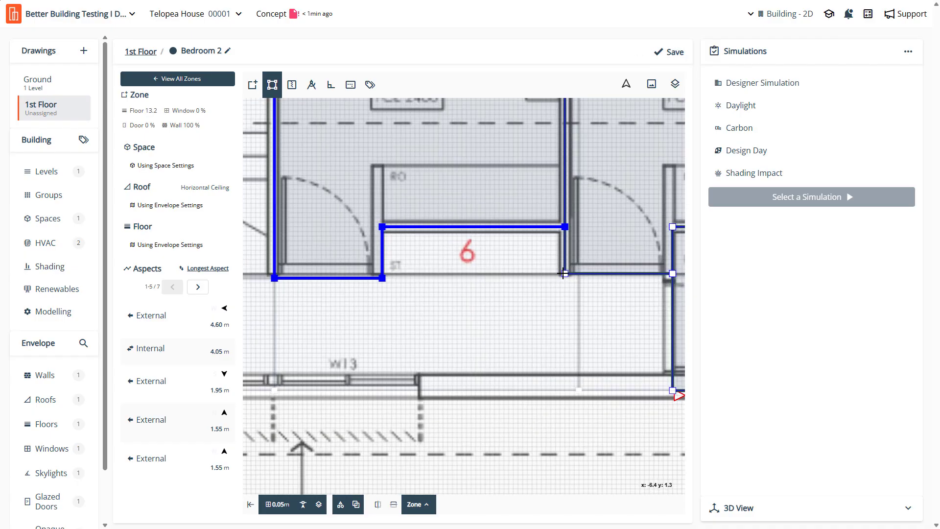
{"action": "left_click_drag", "start_coordinate": [382, 277], "coordinate": [382, 273]}
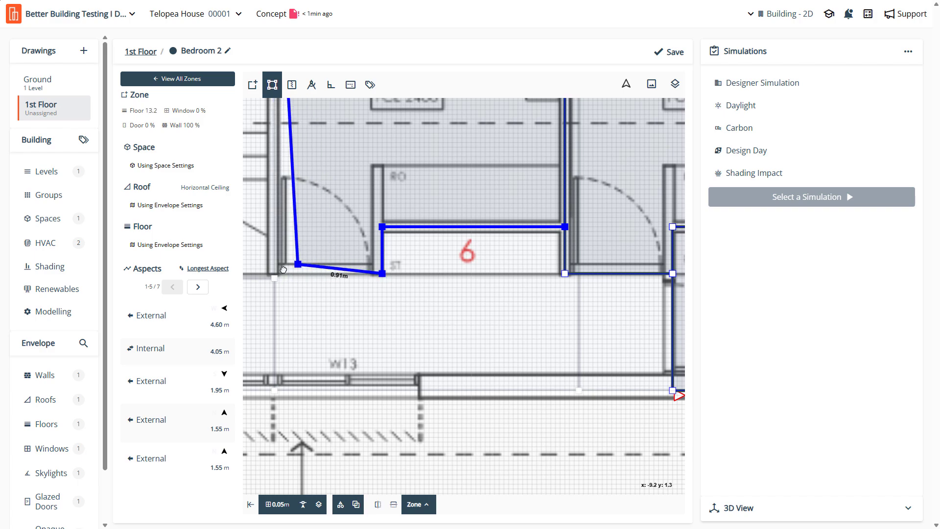
{"action": "left_click_drag", "start_coordinate": [382, 273], "coordinate": [382, 278]}
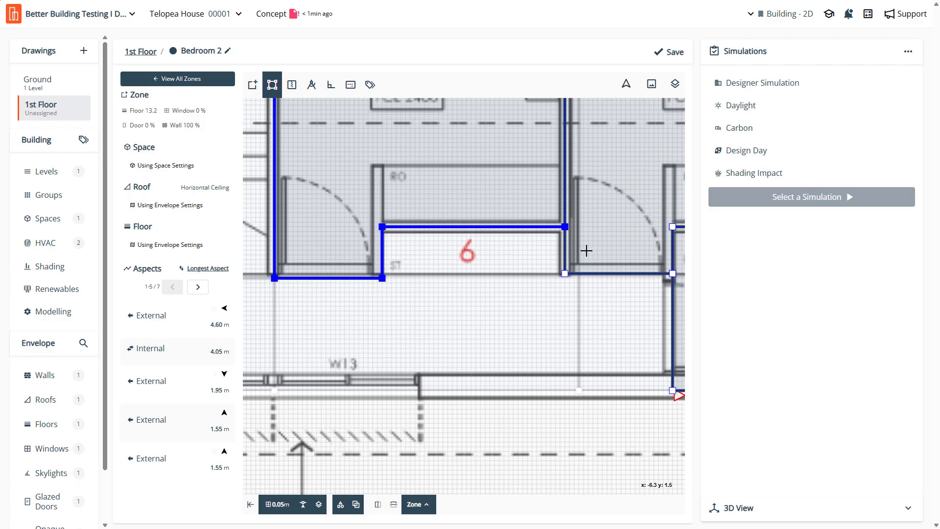
Lower both ends of Bedroom 3's doorway edge to line up with Bedroom 2's, making the step beside Bed 4 0.55 m deep, and save
{"action": "left_click", "coordinate": [564, 272]}
{"action": "left_click_drag", "start_coordinate": [562, 274], "coordinate": [564, 277]}
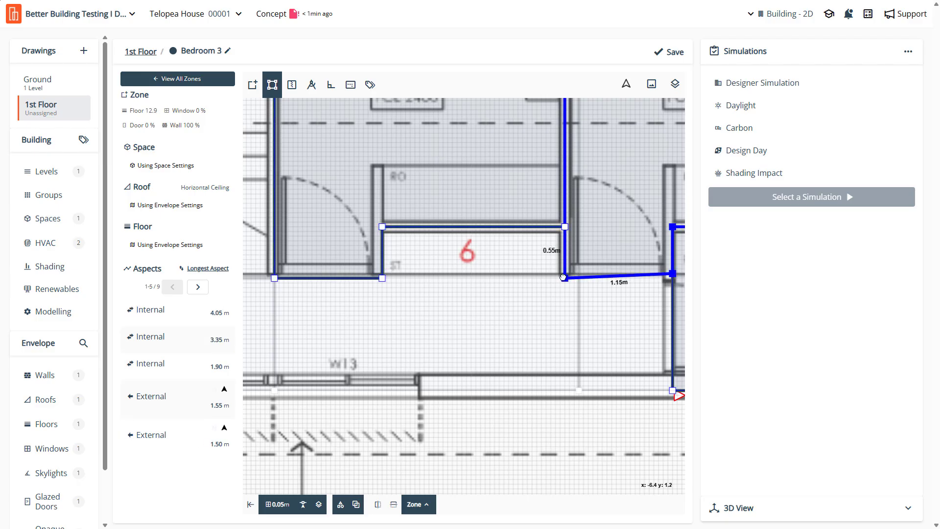
{"action": "scroll", "coordinate": [561, 275], "scroll_direction": "down", "scroll_amount": 4}
{"action": "scroll", "coordinate": [655, 287], "scroll_direction": "up", "scroll_amount": 4}
{"action": "left_click", "coordinate": [611, 282]}
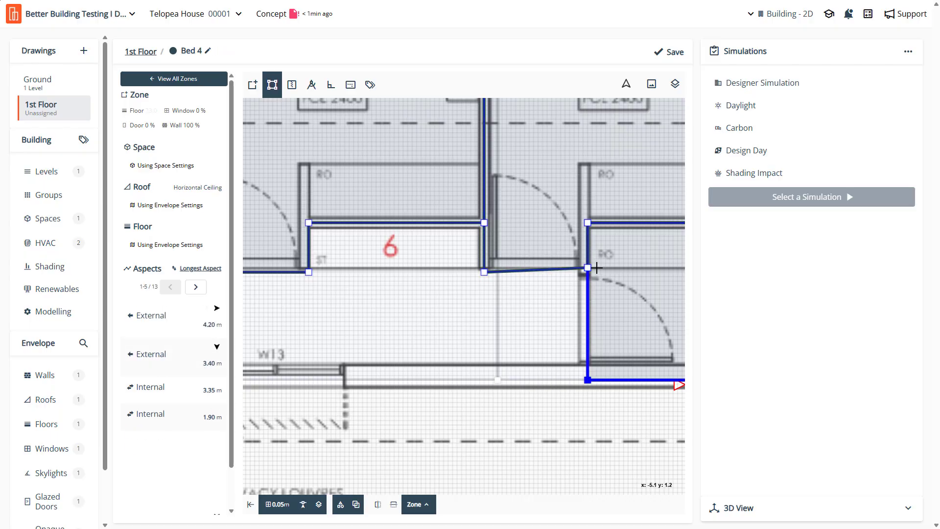
{"action": "left_click", "coordinate": [588, 268]}
{"action": "left_click", "coordinate": [543, 250]}
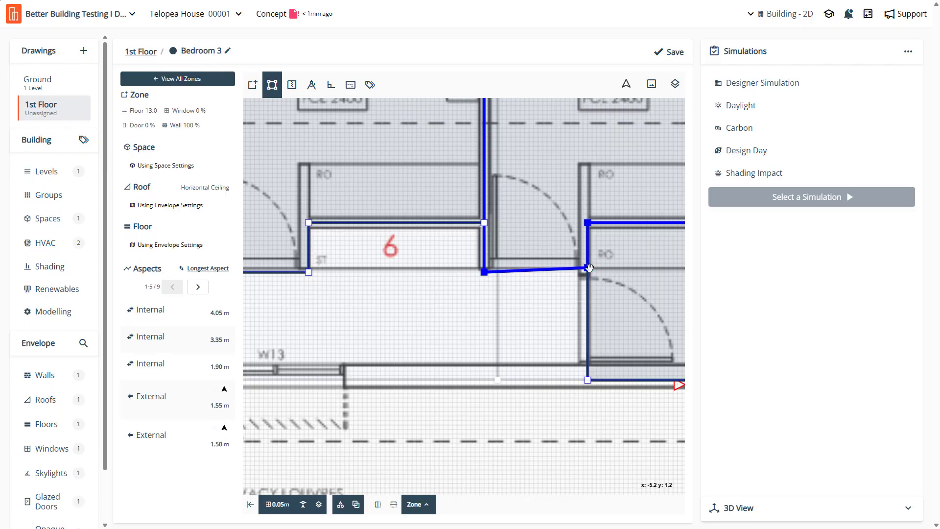
{"action": "left_click_drag", "start_coordinate": [589, 267], "coordinate": [588, 223]}
{"action": "left_click", "coordinate": [597, 269]}
{"action": "left_click_drag", "start_coordinate": [588, 267], "coordinate": [587, 272]}
{"action": "left_click", "coordinate": [552, 244]}
{"action": "left_click_drag", "start_coordinate": [552, 244], "coordinate": [586, 270]}
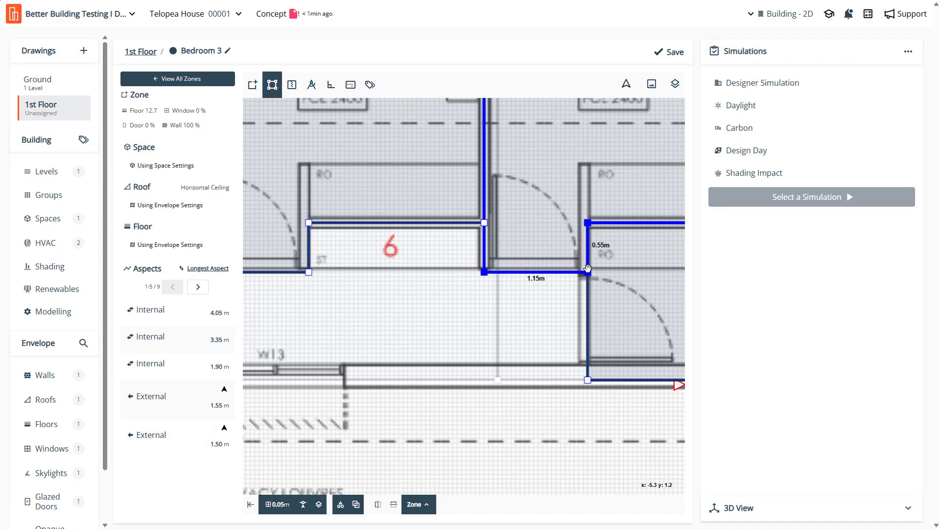
{"action": "scroll", "coordinate": [563, 284], "scroll_direction": "down", "scroll_amount": 10}
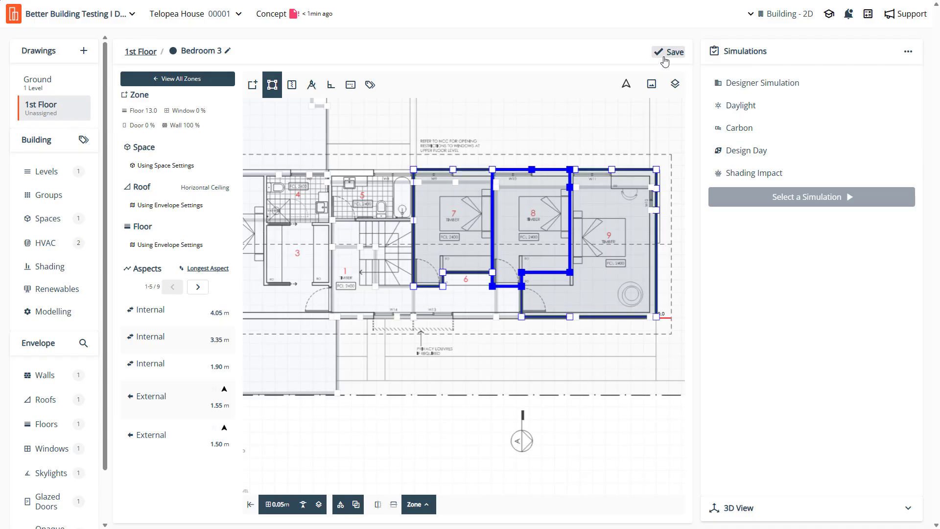
{"action": "left_click", "coordinate": [666, 53]}
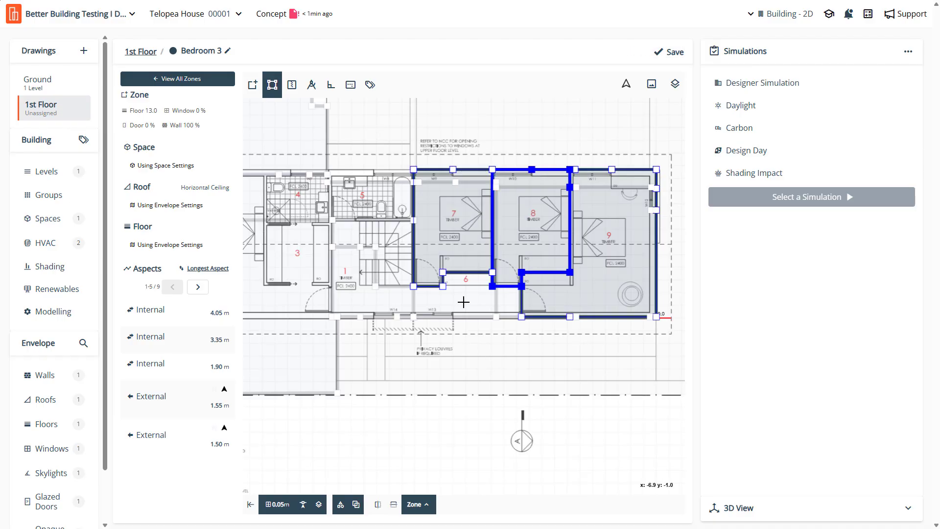
Start a new zone at Bedroom 2's northwest corner and trace room 5's north wall westward in segments of about 1.60 m and 1.65 m
{"action": "scroll", "coordinate": [401, 247], "scroll_direction": "down", "scroll_amount": 2}
{"action": "scroll", "coordinate": [502, 251], "scroll_direction": "up", "scroll_amount": 5}
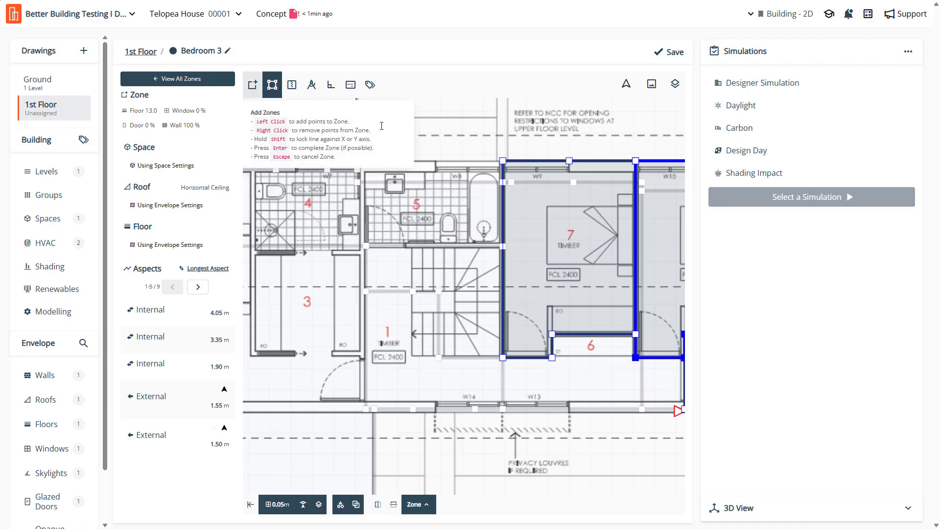
{"action": "left_click", "coordinate": [253, 84]}
{"action": "scroll", "coordinate": [462, 120], "scroll_direction": "up", "scroll_amount": 3}
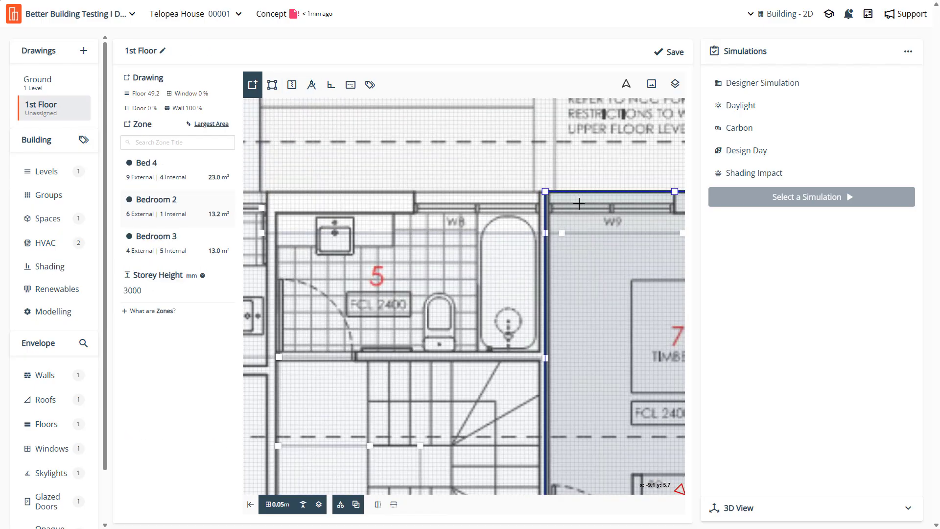
{"action": "left_click", "coordinate": [545, 190]}
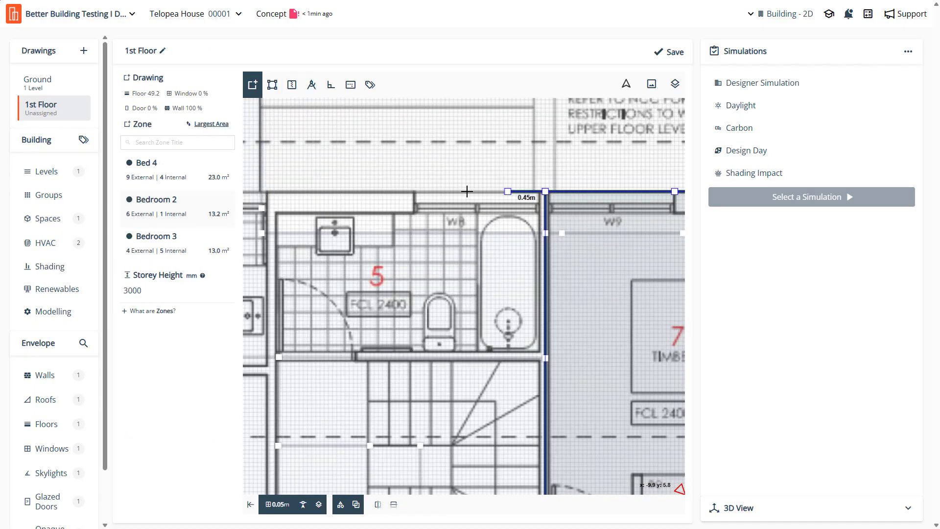
{"action": "left_click", "coordinate": [413, 192]}
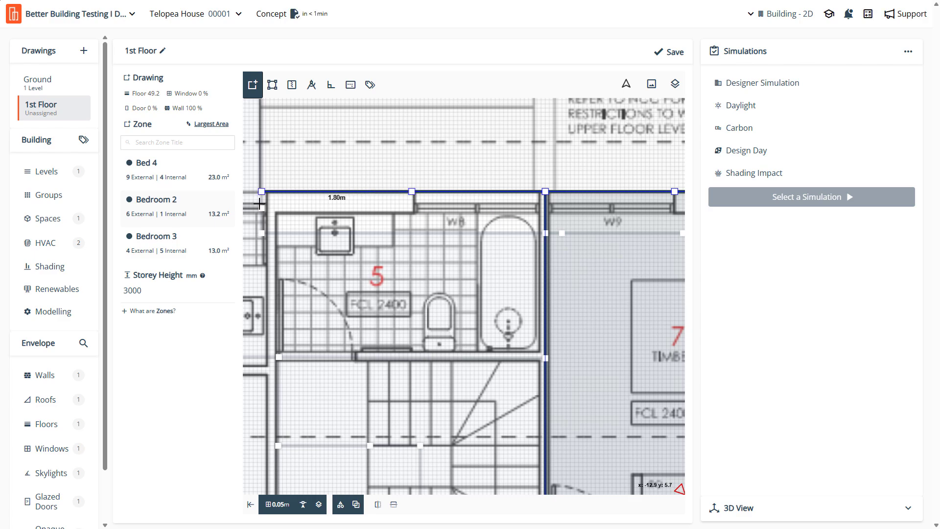
{"action": "scroll", "coordinate": [263, 197], "scroll_direction": "down", "scroll_amount": 3}
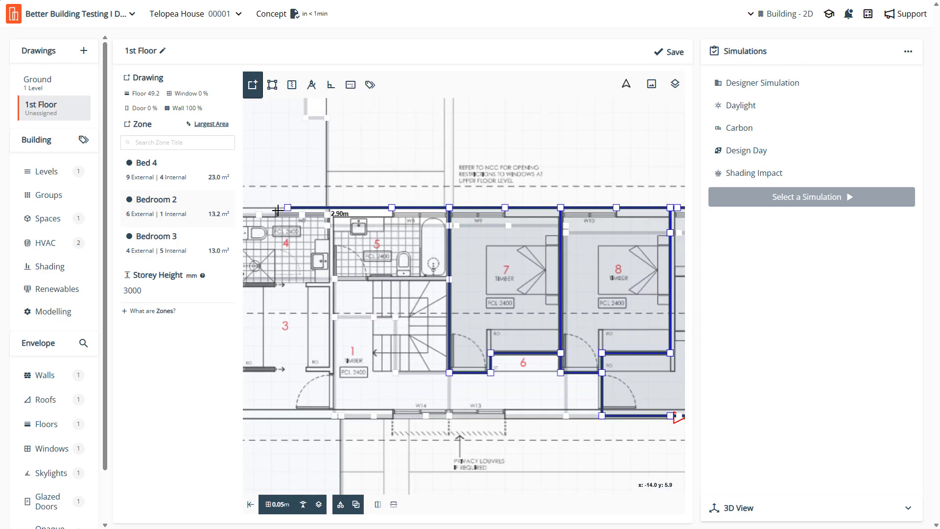
{"action": "scroll", "coordinate": [418, 225], "scroll_direction": "up", "scroll_amount": 3}
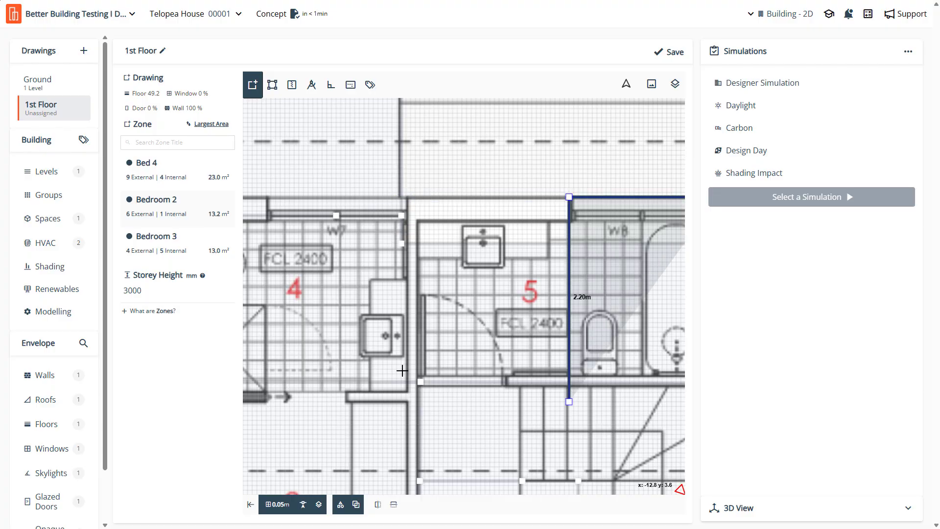
{"action": "left_click", "coordinate": [415, 208]}
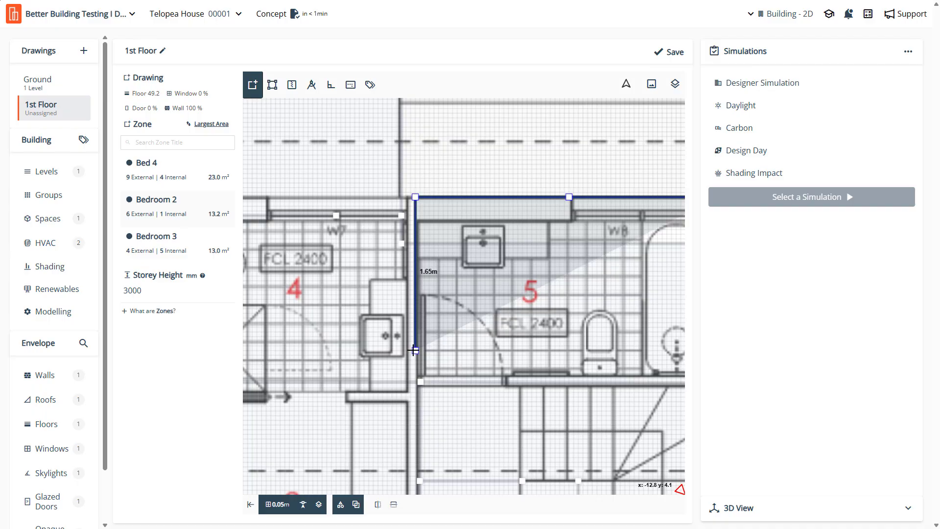
Trace room 5's west wall and about 2.24 m of its south wall, close the zone, and name it Bath 1
{"action": "left_click", "coordinate": [412, 380]}
{"action": "scroll", "coordinate": [370, 366], "scroll_direction": "down", "scroll_amount": 5}
{"action": "scroll", "coordinate": [481, 373], "scroll_direction": "up", "scroll_amount": 5}
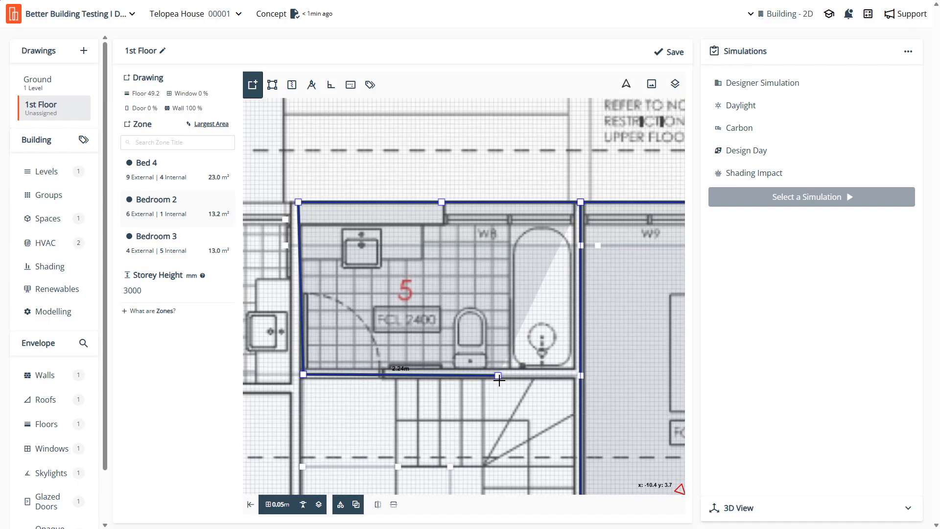
{"action": "left_click", "coordinate": [499, 375]}
{"action": "key", "text": "Return"}
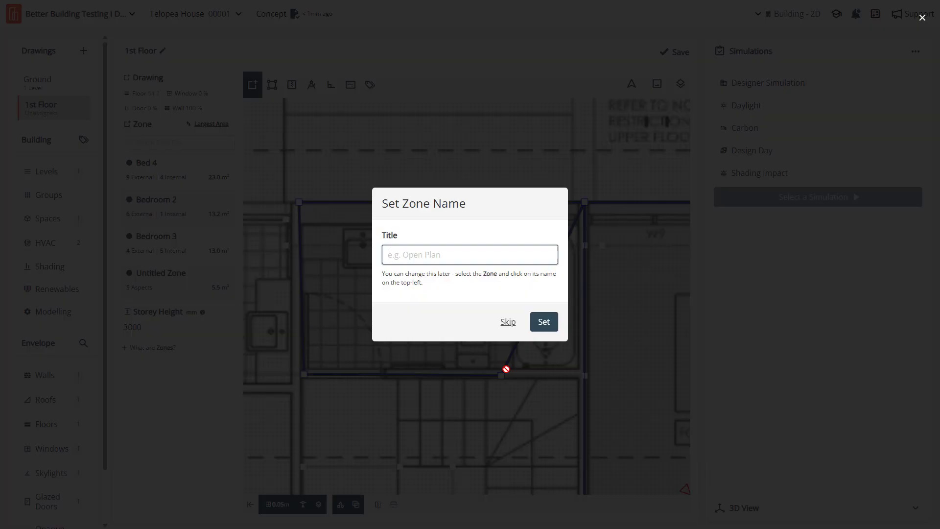
{"action": "type", "text": "Bath 1"}
{"action": "key", "text": "Return"}
Add two points on Bedroom 2's west wall, one near the north corner and one level with room 5's south wall
{"action": "left_click", "coordinate": [610, 408]}
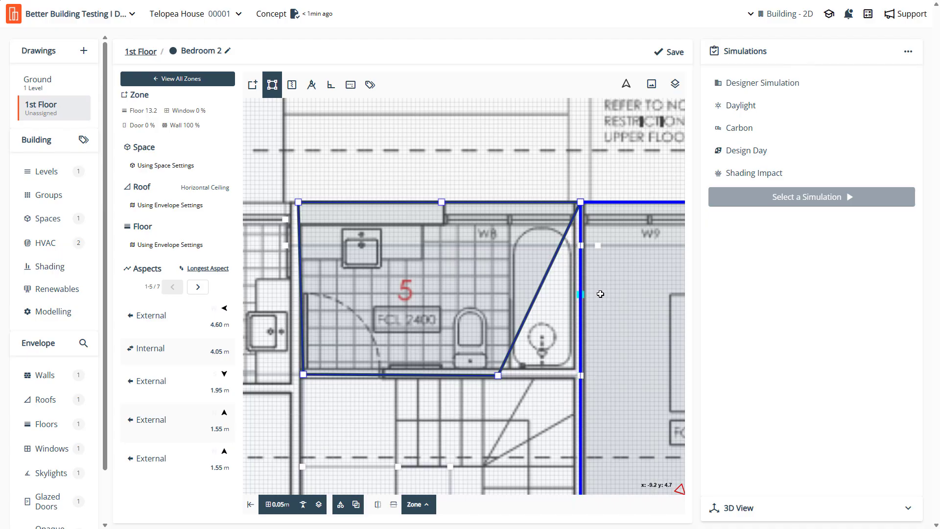
{"action": "left_click", "coordinate": [582, 245]}
{"action": "left_click", "coordinate": [581, 375]}
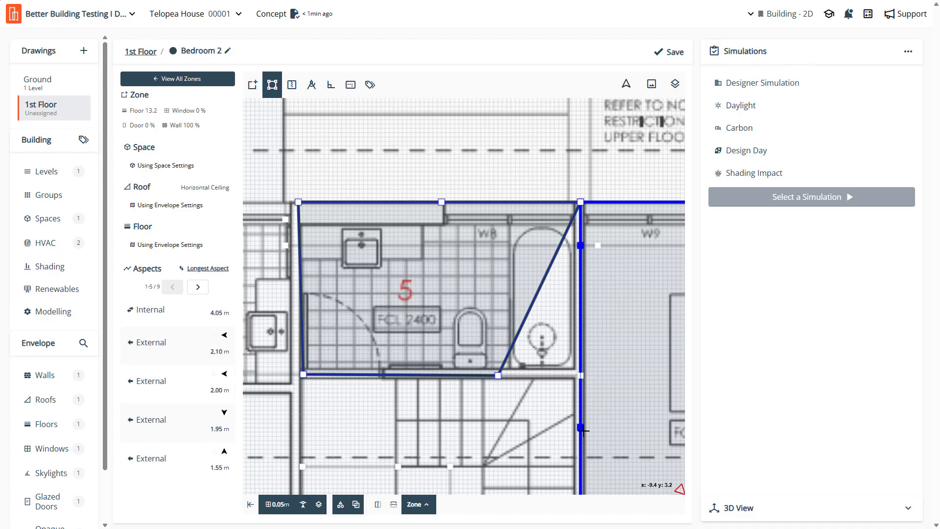
Extend Bath 1's southeast corner to Bedroom 2's west wall and straighten its west wall, leaving the adjoining north segment about 1.60 m long
{"action": "left_click", "coordinate": [489, 370]}
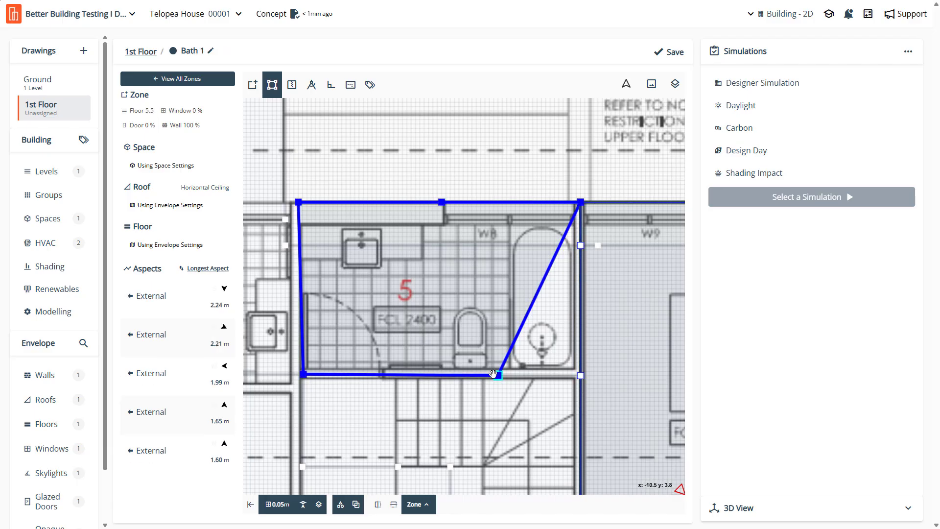
{"action": "left_click_drag", "start_coordinate": [495, 374], "coordinate": [581, 375]}
{"action": "scroll", "coordinate": [288, 375], "scroll_direction": "up", "scroll_amount": 1}
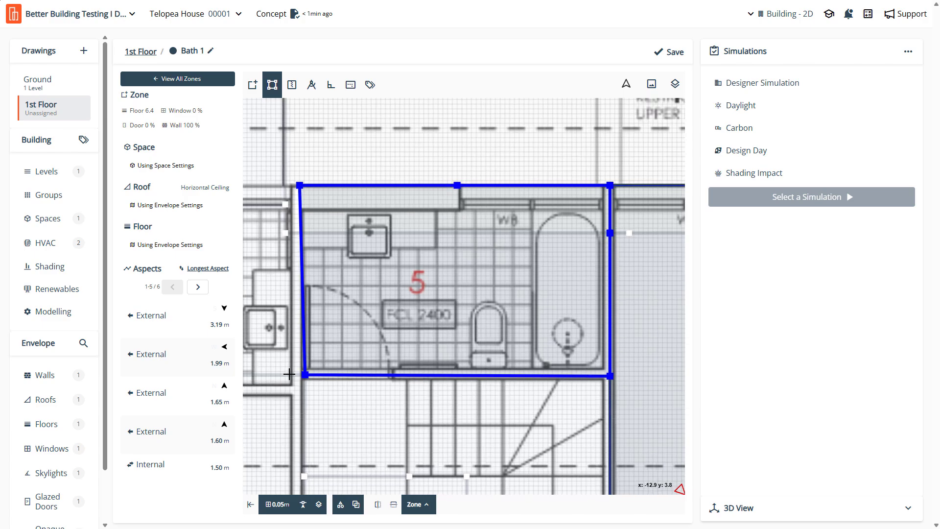
{"action": "left_click", "coordinate": [303, 375]}
{"action": "left_click_drag", "start_coordinate": [303, 186], "coordinate": [307, 185]}
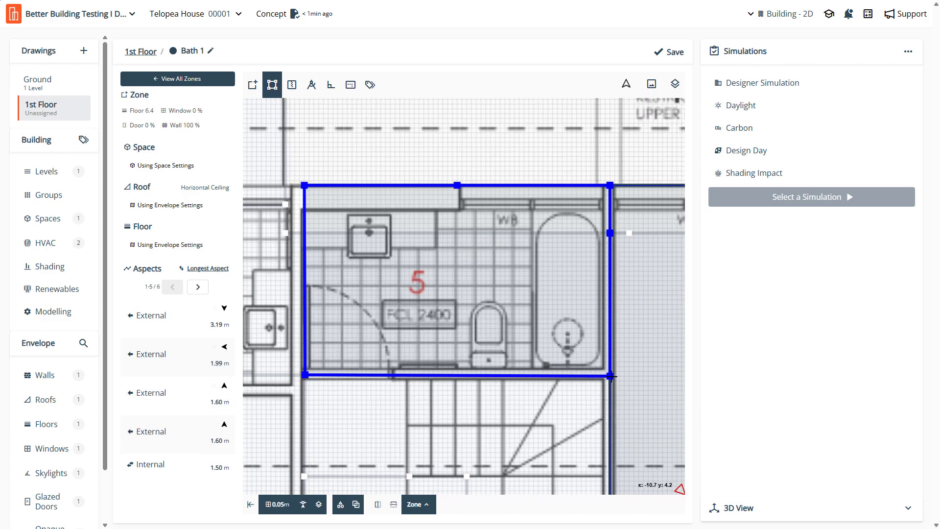
Start a new zone at Bath 1's northwest corner and trace room 4's north wall westward, including segments of about 1.45 m and 1.00 m
{"action": "scroll", "coordinate": [548, 359], "scroll_direction": "down", "scroll_amount": 4}
{"action": "scroll", "coordinate": [485, 230], "scroll_direction": "down", "scroll_amount": 5}
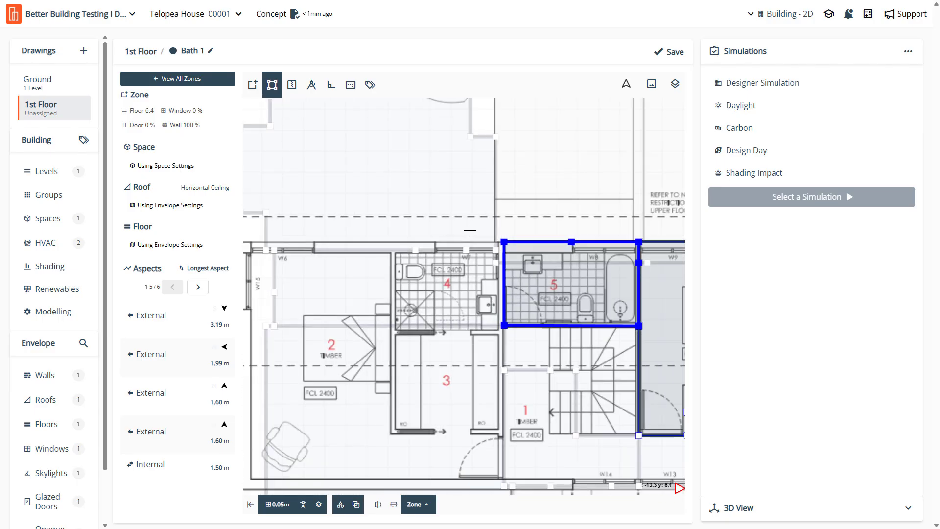
{"action": "left_click", "coordinate": [253, 85]}
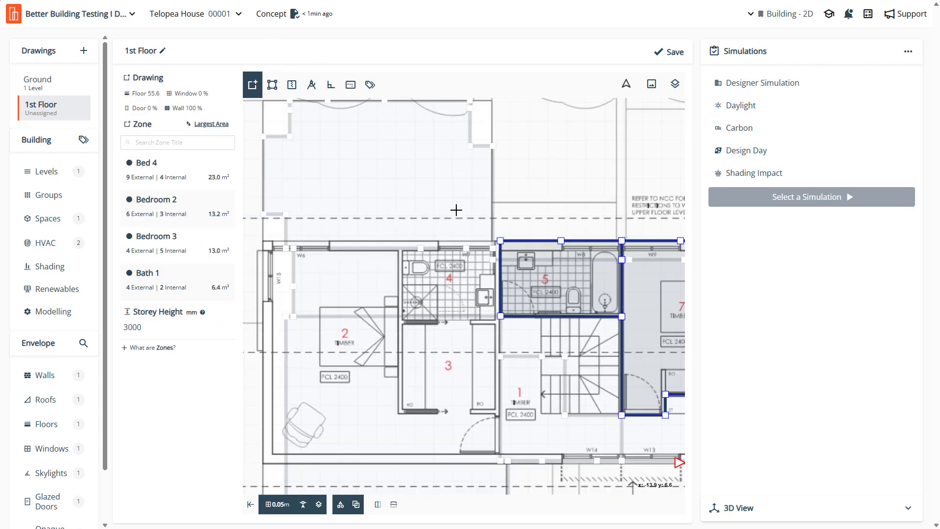
{"action": "scroll", "coordinate": [485, 247], "scroll_direction": "up", "scroll_amount": 5}
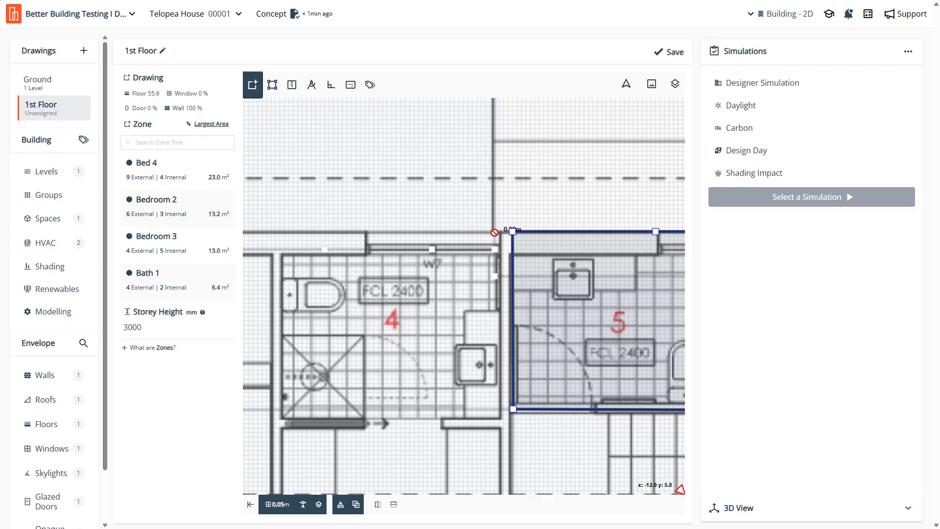
{"action": "left_click", "coordinate": [493, 231]}
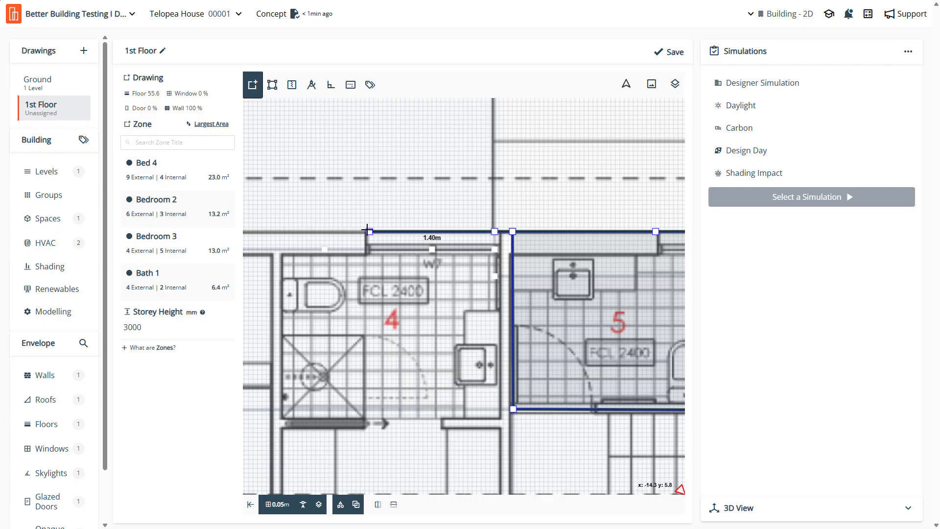
{"action": "scroll", "coordinate": [567, 272], "scroll_direction": "down", "scroll_amount": 3}
{"action": "left_click", "coordinate": [458, 250]}
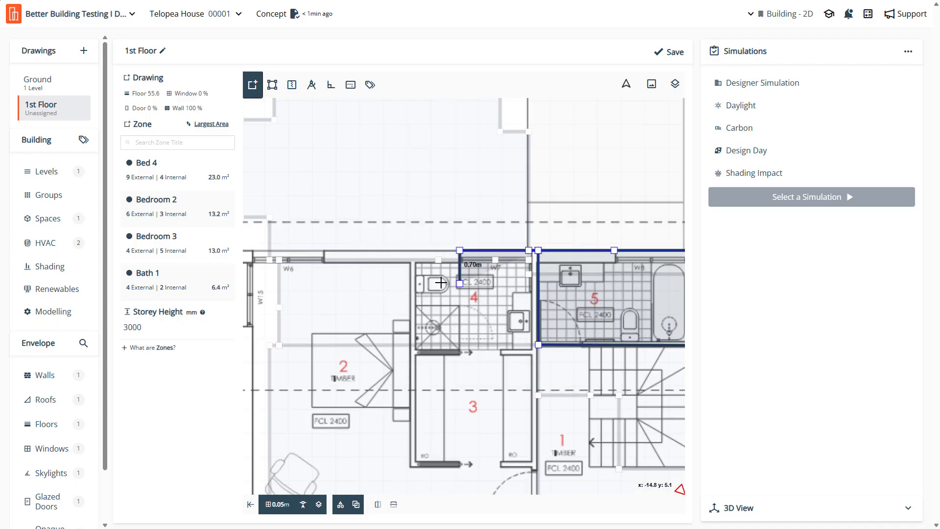
{"action": "scroll", "coordinate": [411, 257], "scroll_direction": "up", "scroll_amount": 3}
{"action": "left_click", "coordinate": [412, 256]}
{"action": "scroll", "coordinate": [413, 257], "scroll_direction": "down", "scroll_amount": 3}
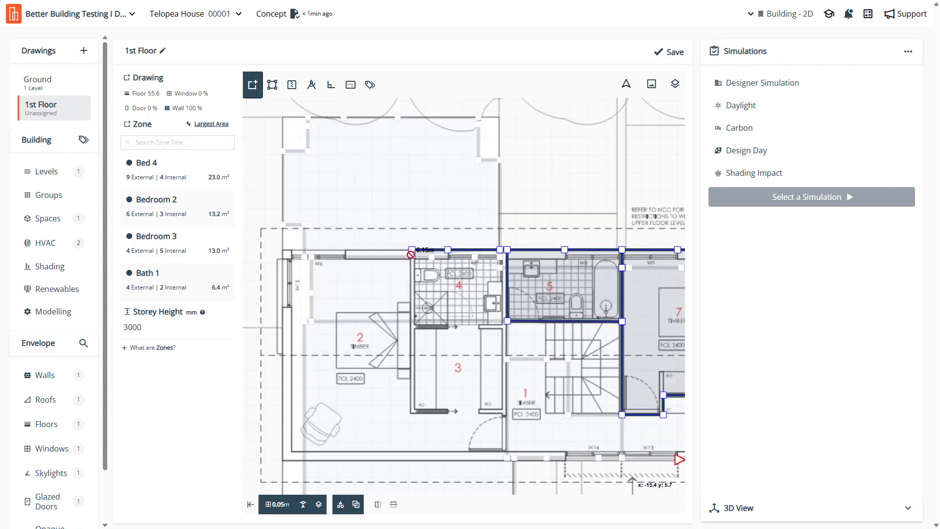
Trace about 2.15 m of room 4's west wall and most of its south wall, close the zone, and name it Bath 2
{"action": "scroll", "coordinate": [424, 326], "scroll_direction": "up", "scroll_amount": 3}
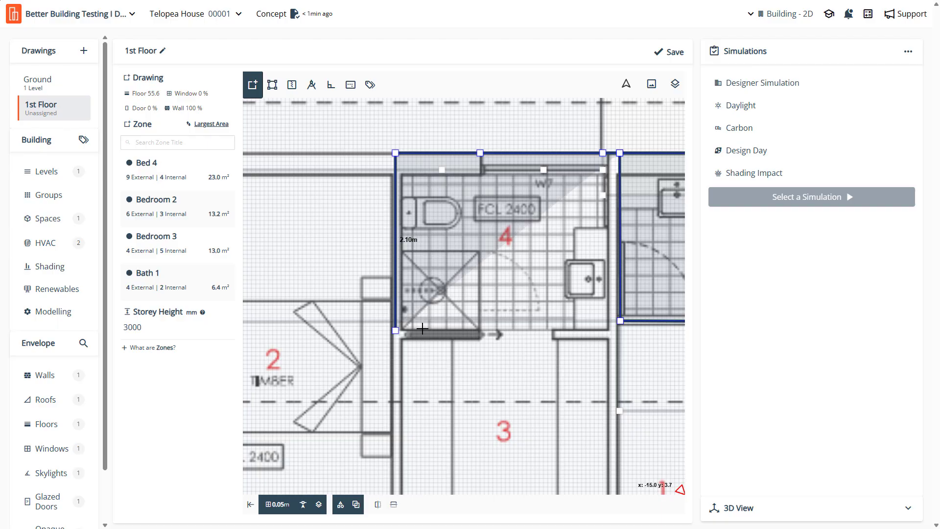
{"action": "left_click", "coordinate": [422, 334]}
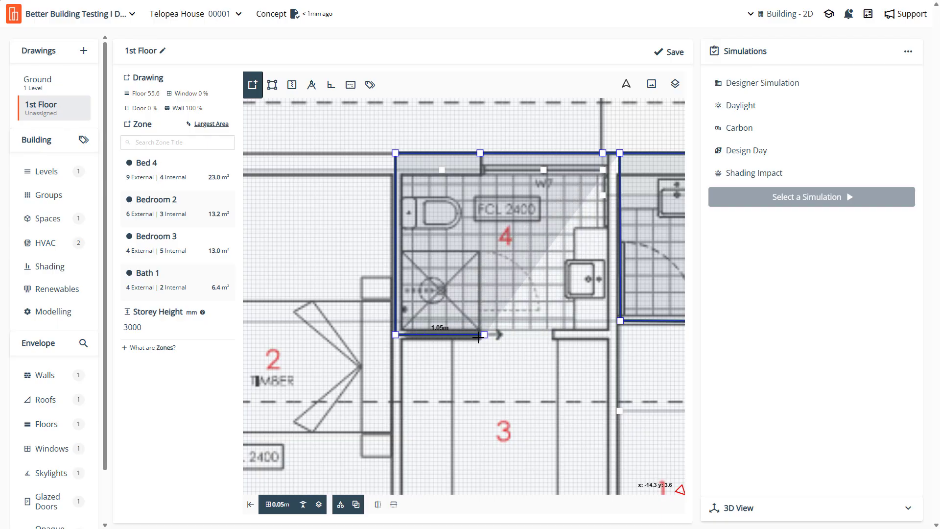
{"action": "left_click", "coordinate": [593, 335]}
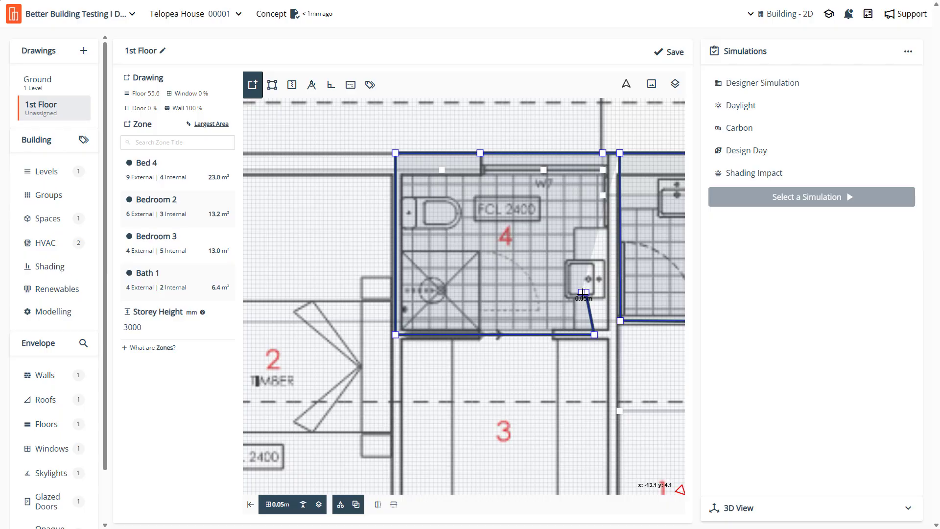
{"action": "left_click", "coordinate": [583, 292]}
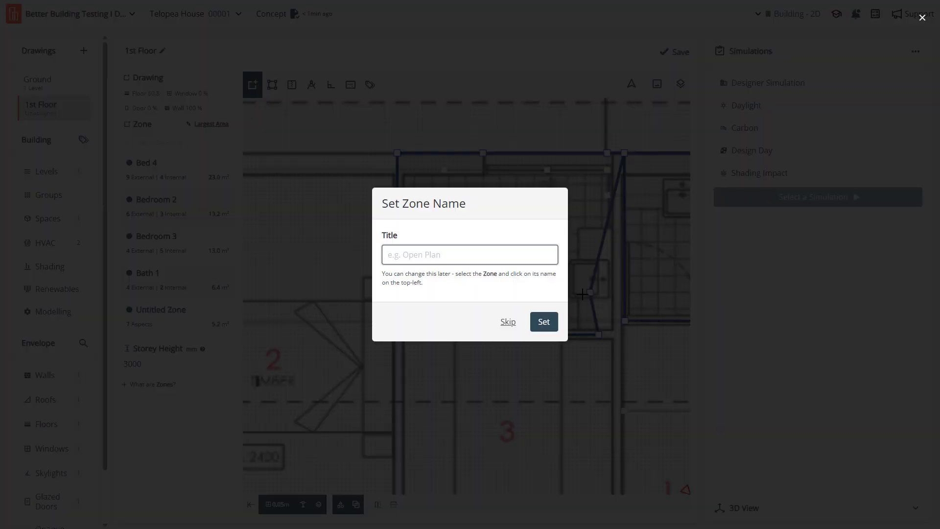
{"action": "type", "text": "Bath 2"}
{"action": "key", "text": "Return"}
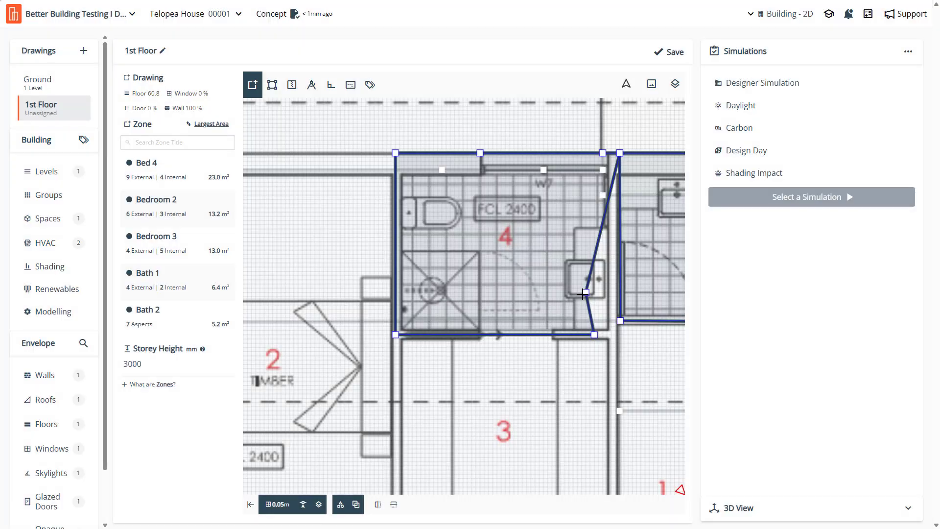
Square Bath 2's south corners to make its west wall 2.20 m and south wall 2.65 m, and save the drawing
{"action": "left_click_drag", "start_coordinate": [586, 292], "coordinate": [617, 338]}
{"action": "scroll", "coordinate": [656, 348], "scroll_direction": "up", "scroll_amount": 1}
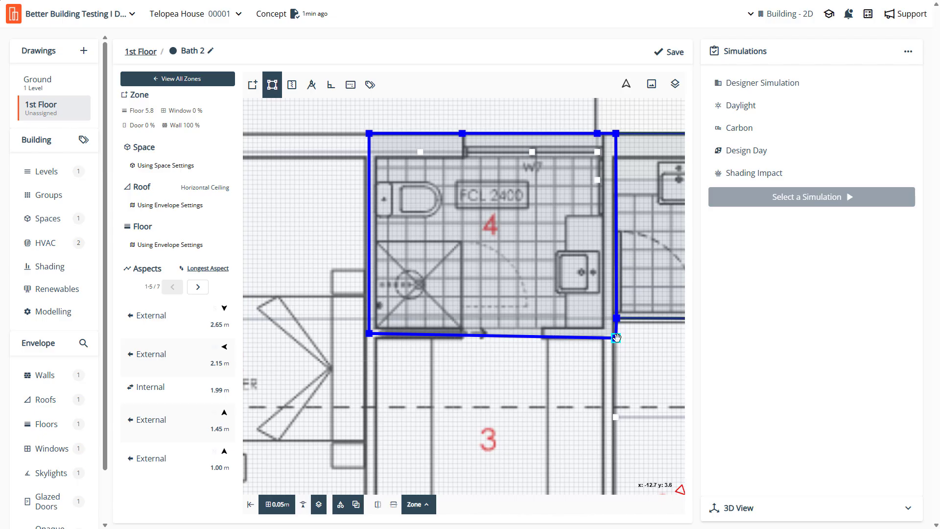
{"action": "mouse_move", "coordinate": [617, 338]}
{"action": "left_mouse_down"}
{"action": "mouse_move", "coordinate": [616, 359]}
{"action": "mouse_move", "coordinate": [617, 324]}
{"action": "mouse_move", "coordinate": [616, 414]}
{"action": "mouse_move", "coordinate": [615, 338]}
{"action": "left_mouse_up"}
{"action": "left_click_drag", "start_coordinate": [368, 335], "coordinate": [368, 338]}
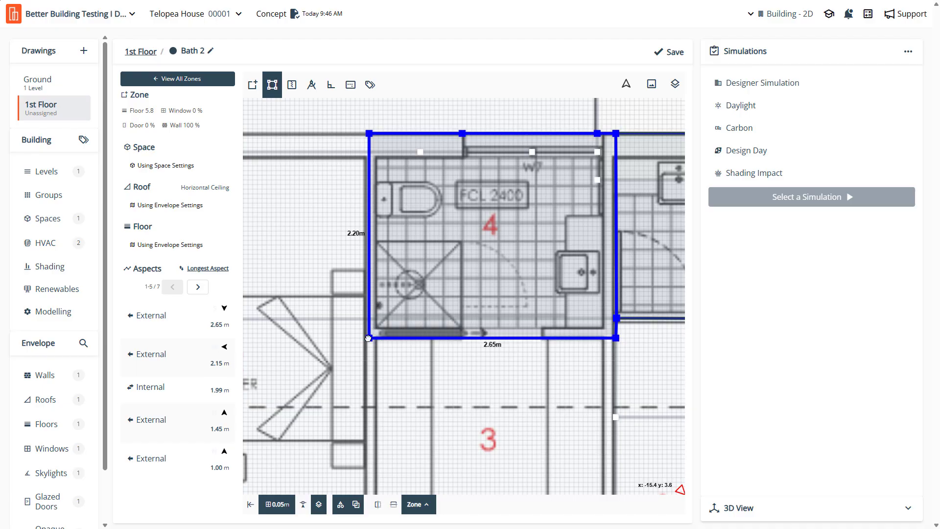
{"action": "left_click", "coordinate": [303, 505]}
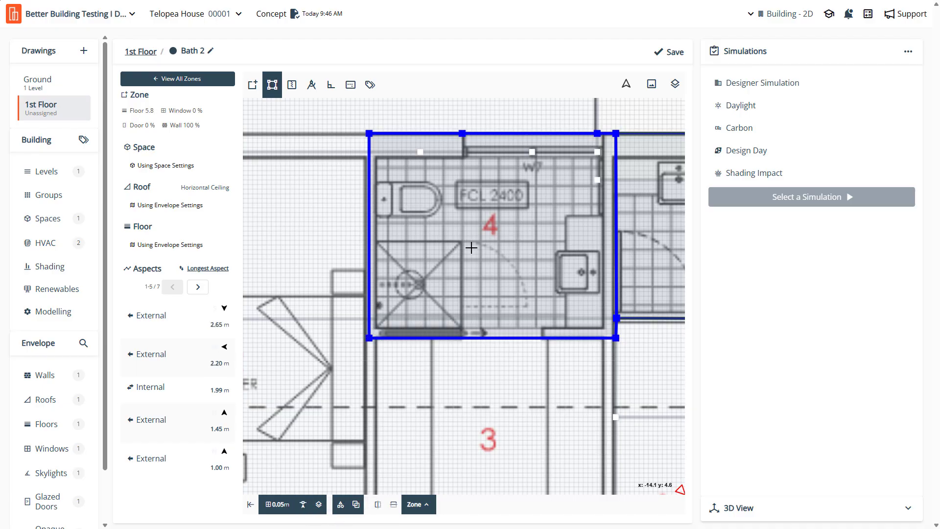
{"action": "scroll", "coordinate": [426, 242], "scroll_direction": "down", "scroll_amount": 1}
{"action": "scroll", "coordinate": [601, 328], "scroll_direction": "up", "scroll_amount": 1}
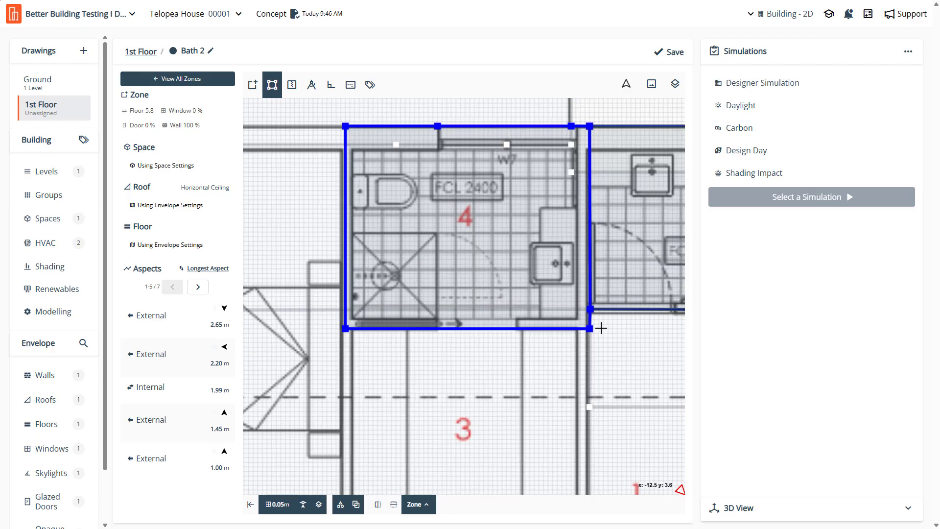
{"action": "scroll", "coordinate": [444, 159], "scroll_direction": "down", "scroll_amount": 2}
{"action": "left_click", "coordinate": [667, 57]}
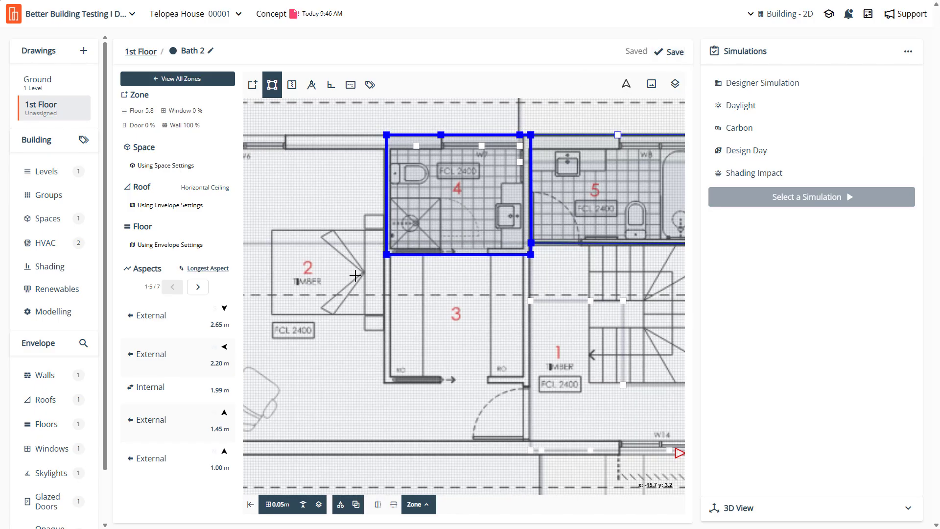
Trace a new zone over room 3 from Bath 2's southwest corner, with a south wall about 2.70 m long, and name it Walkin Robe
{"action": "scroll", "coordinate": [349, 284], "scroll_direction": "down", "scroll_amount": 1}
{"action": "scroll", "coordinate": [475, 344], "scroll_direction": "up", "scroll_amount": 1}
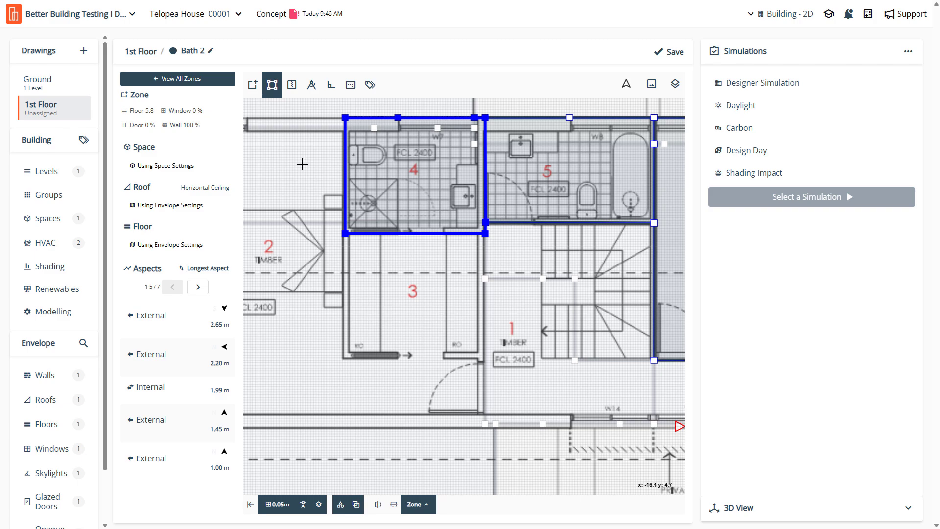
{"action": "left_click", "coordinate": [252, 84]}
{"action": "left_click", "coordinate": [345, 234]}
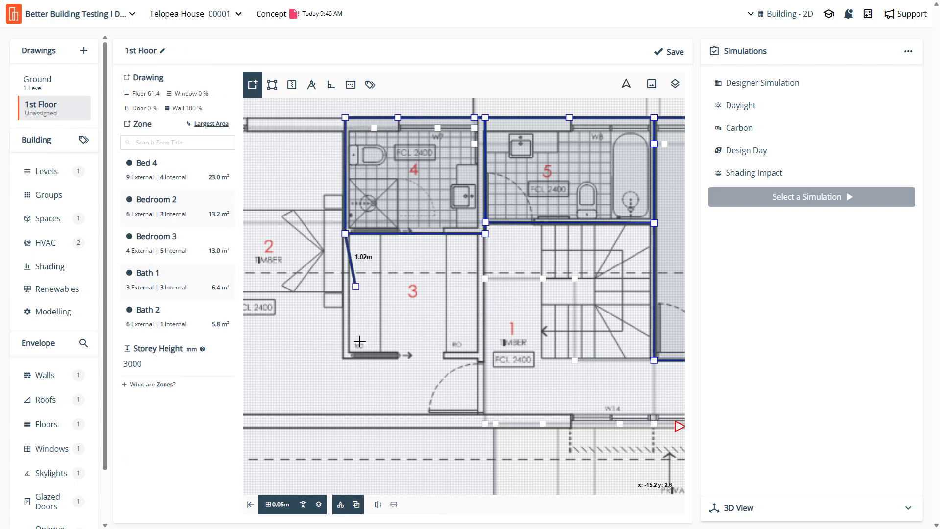
{"action": "left_click", "coordinate": [345, 357]}
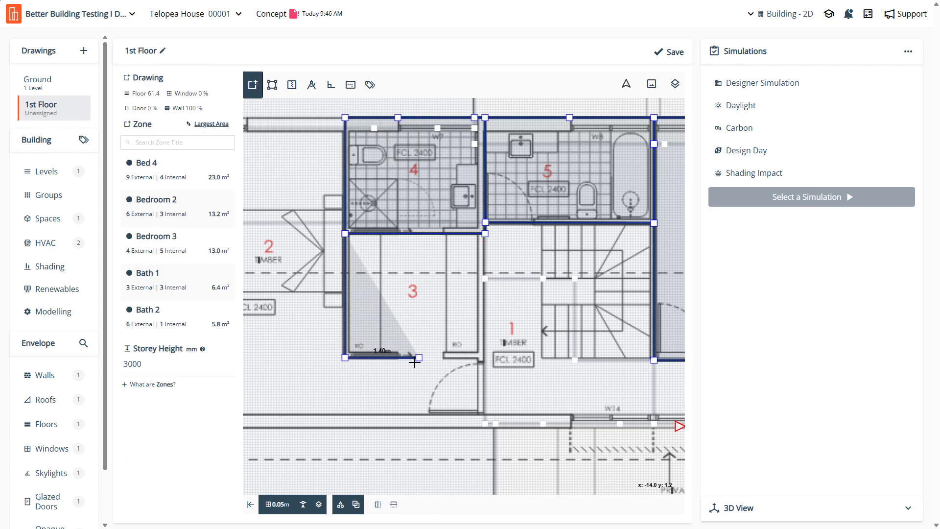
{"action": "left_click", "coordinate": [487, 357]}
{"action": "left_click", "coordinate": [485, 278]}
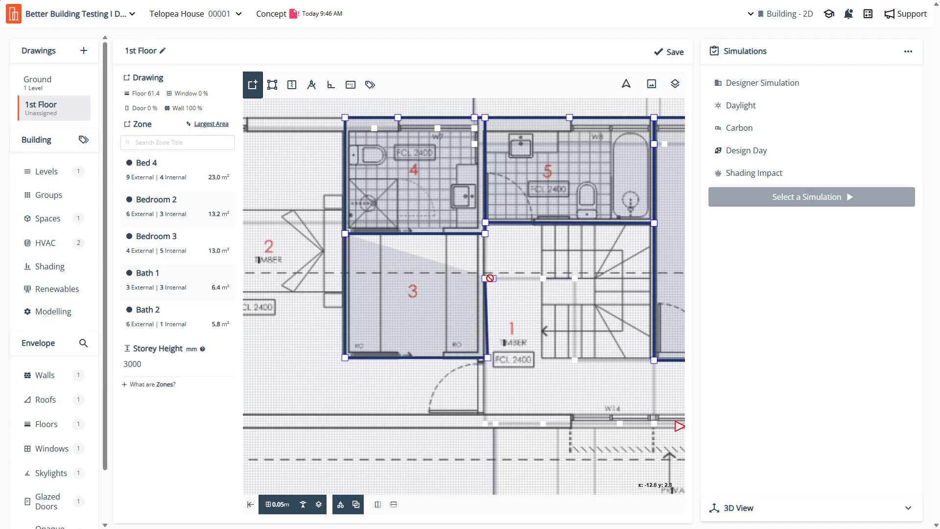
{"action": "type", "text": "W"}
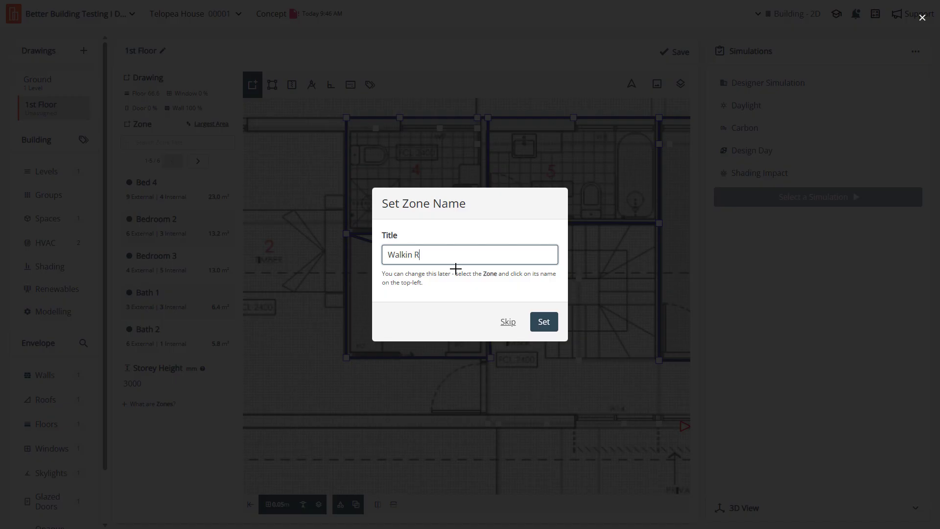
{"action": "type", "text": "alkin Robe"}
{"action": "key", "text": "Return"}
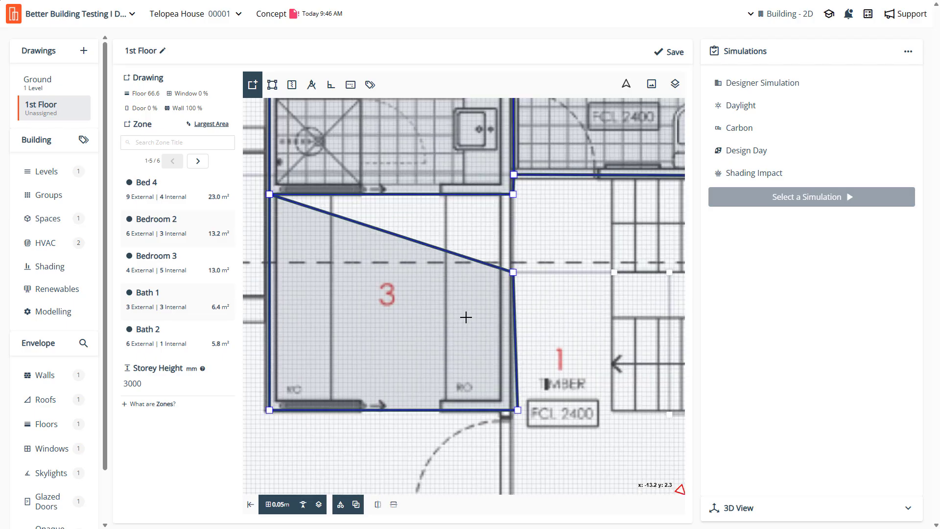
Align Walkin Robe's northeast corner with Bath 2, add an east wall point 0.85 m below it, and shorten the south wall to 2.65 m
{"action": "left_click_drag", "start_coordinate": [512, 273], "coordinate": [513, 194]}
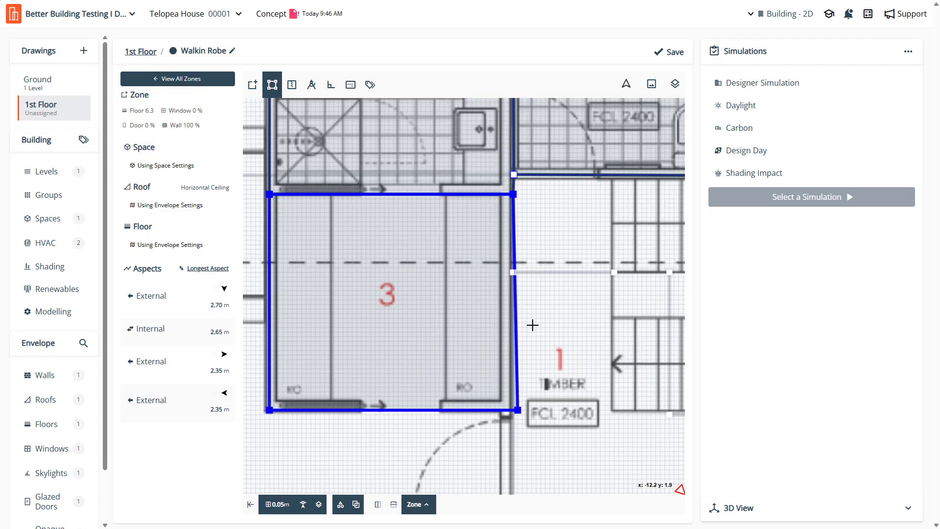
{"action": "left_click", "coordinate": [516, 319]}
{"action": "left_click_drag", "start_coordinate": [516, 319], "coordinate": [513, 272]}
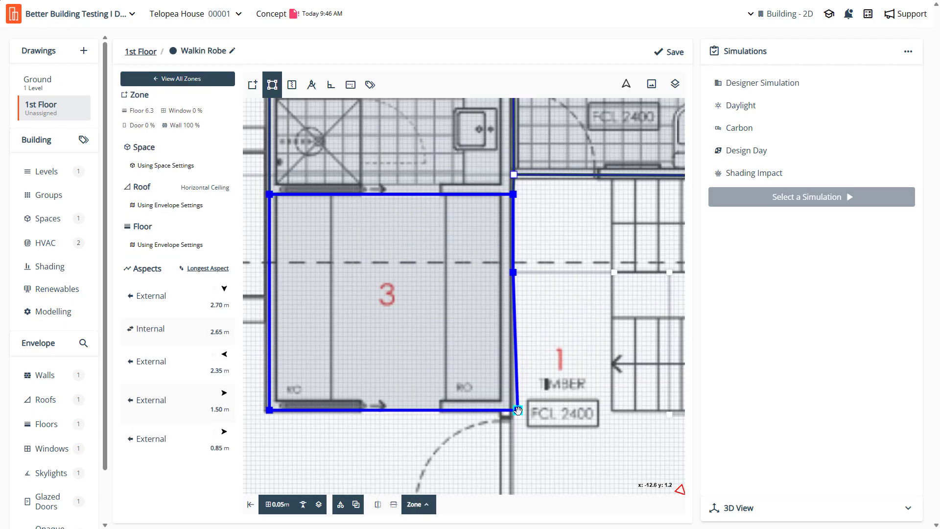
{"action": "left_click_drag", "start_coordinate": [518, 410], "coordinate": [514, 410]}
{"action": "scroll", "coordinate": [466, 300], "scroll_direction": "down", "scroll_amount": 3}
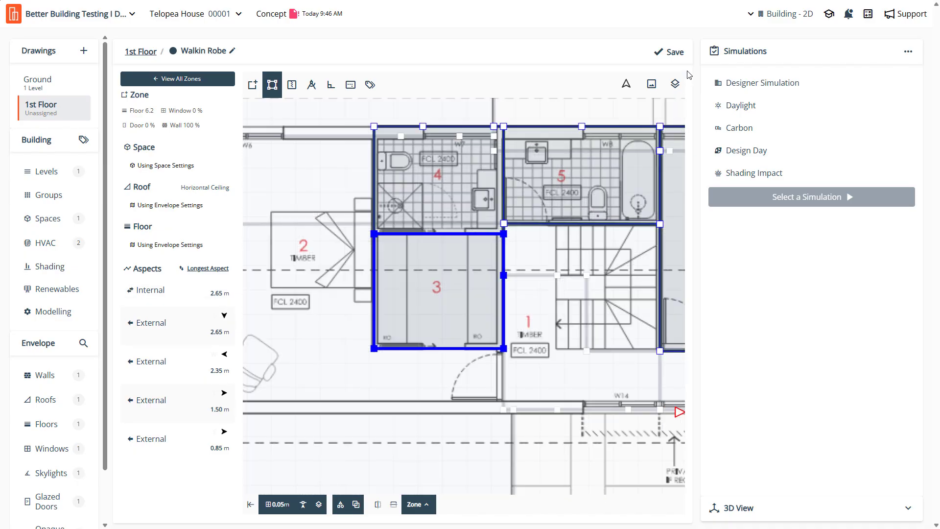
Start a new zone at Bath 1's southwest corner and trace the stairwell's north wall about 3.19 m and east wall about 2.60 m
{"action": "scroll", "coordinate": [490, 309], "scroll_direction": "down", "scroll_amount": 2}
{"action": "scroll", "coordinate": [519, 313], "scroll_direction": "up", "scroll_amount": 4}
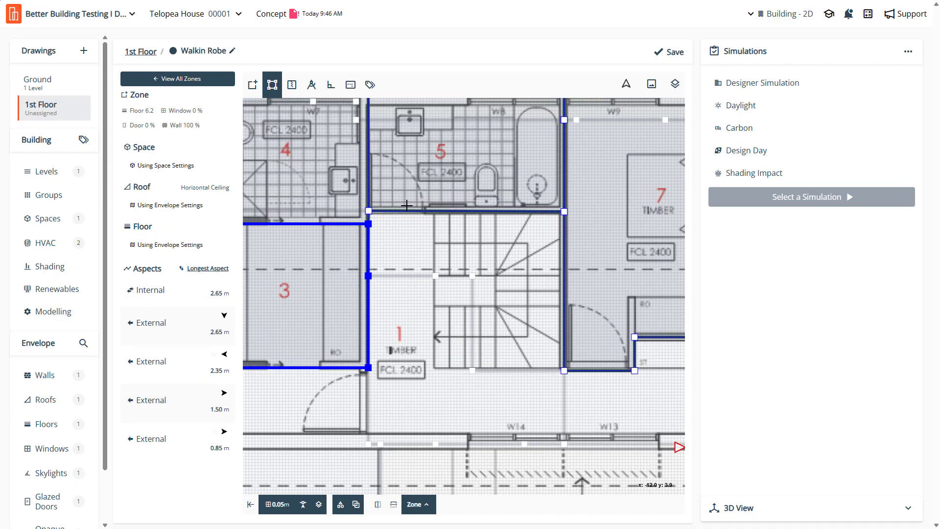
{"action": "left_click", "coordinate": [252, 85]}
{"action": "scroll", "coordinate": [383, 238], "scroll_direction": "up", "scroll_amount": 2}
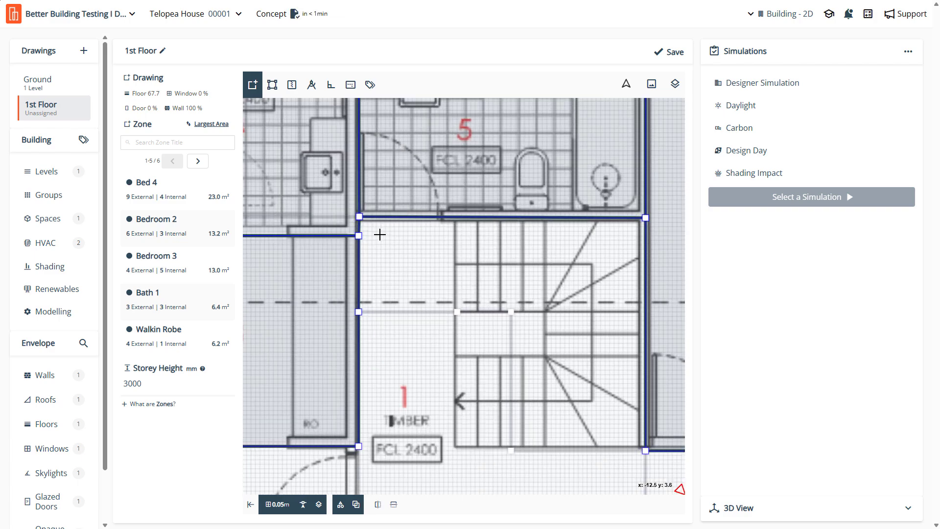
{"action": "left_click", "coordinate": [359, 216]}
{"action": "left_click", "coordinate": [646, 217]}
{"action": "left_click", "coordinate": [647, 449]}
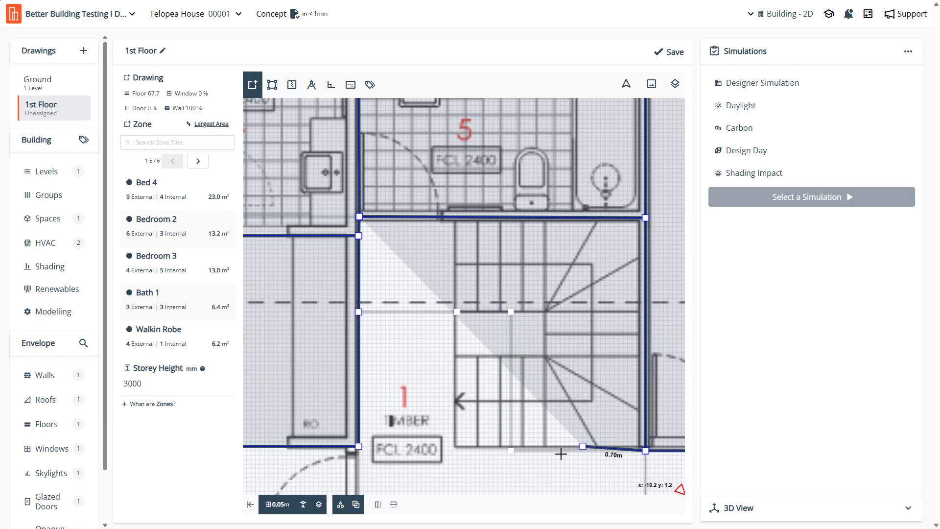
Trace the stairwell's south edge in segments of about 1.50 m and 1.45 m, trace its west side, close the zone, and name it Stairs
{"action": "left_click", "coordinate": [380, 450]}
{"action": "left_click", "coordinate": [381, 316]}
{"action": "left_click", "coordinate": [395, 238]}
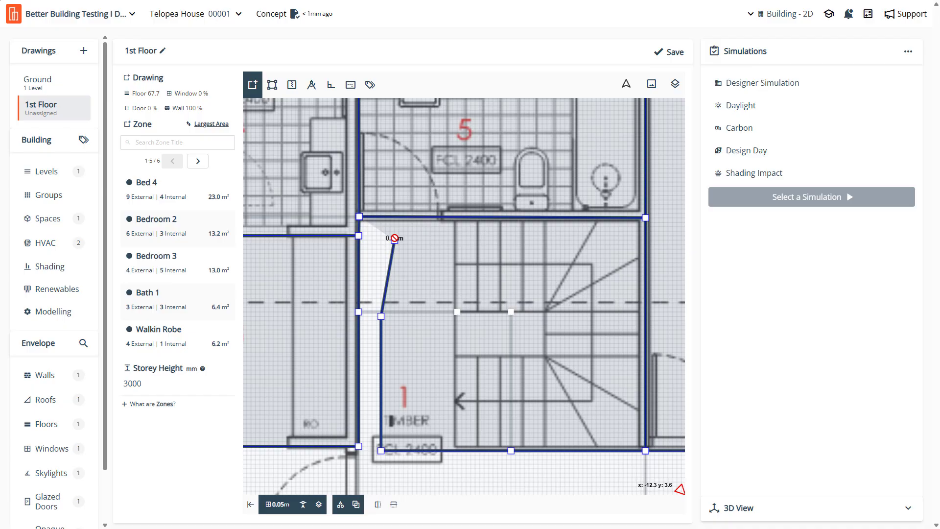
{"action": "left_click", "coordinate": [395, 238]}
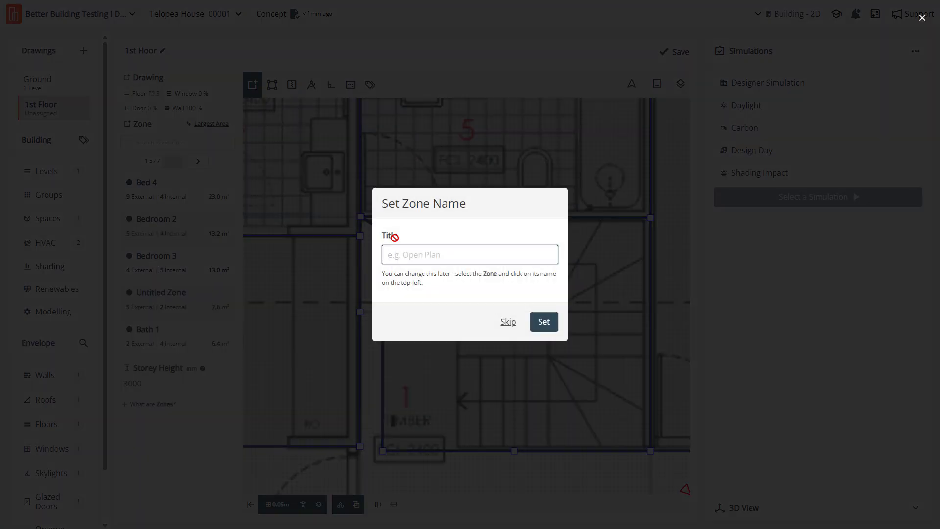
{"action": "type", "text": "Stairs"}
{"action": "key", "text": "Return"}
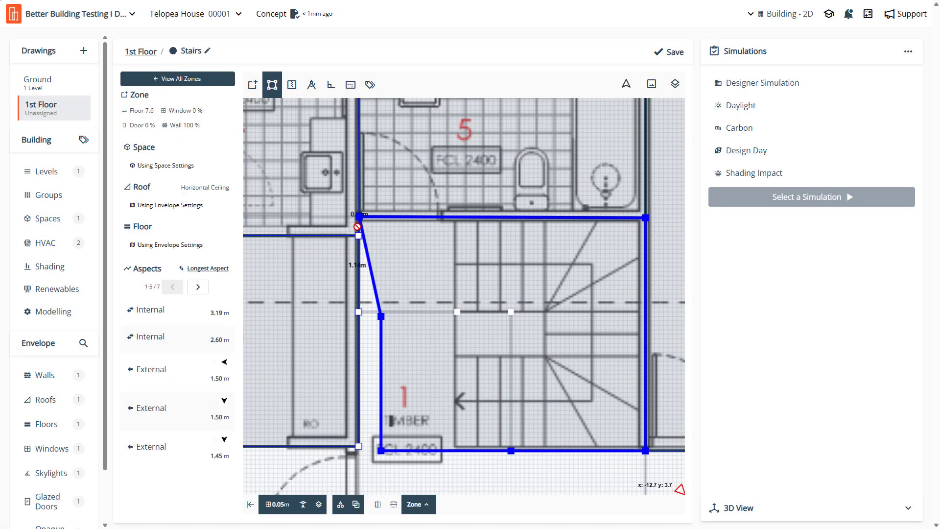
Move the Stairs zone's west points onto Walkin Robe's east wall, and lower the shared southwest corner to the stairs' south edge
{"action": "left_click_drag", "start_coordinate": [358, 227], "coordinate": [358, 236]}
{"action": "left_click_drag", "start_coordinate": [382, 314], "coordinate": [358, 312]}
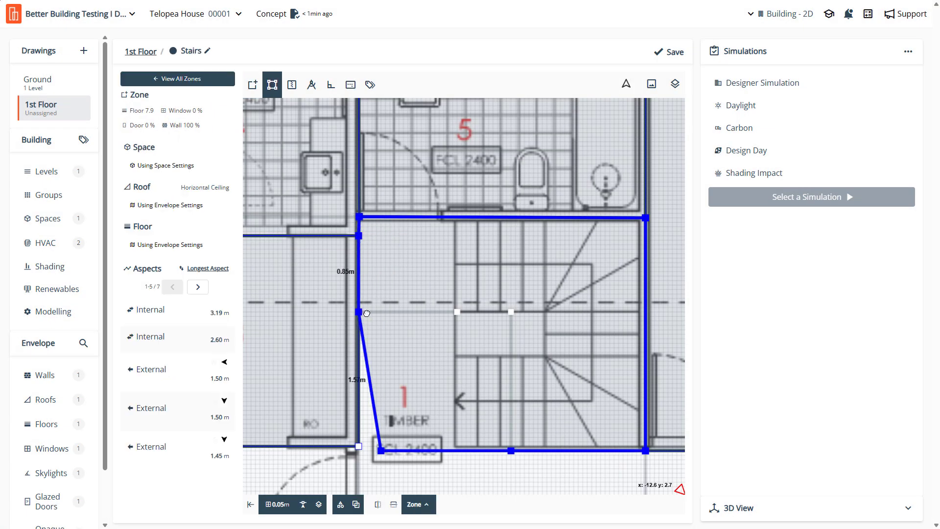
{"action": "scroll", "coordinate": [331, 347], "scroll_direction": "down", "scroll_amount": 3}
{"action": "scroll", "coordinate": [331, 347], "scroll_direction": "up", "scroll_amount": 3}
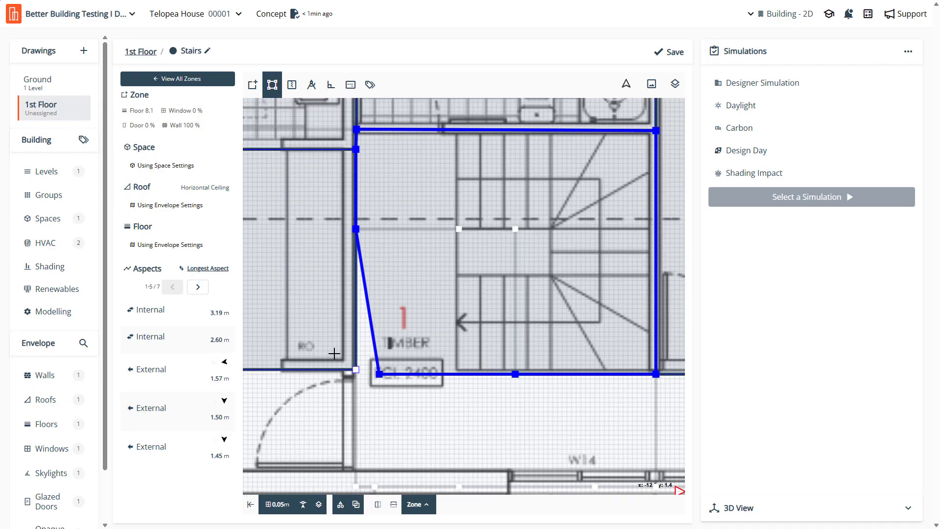
{"action": "left_click", "coordinate": [334, 353]}
{"action": "left_click_drag", "start_coordinate": [356, 370], "coordinate": [357, 374]}
{"action": "left_click", "coordinate": [397, 365]}
Lower Walkin Robe's southwest corner so the south wall lines up with the Stairs' south edge at 2.65 m long, and save the drawing
{"action": "scroll", "coordinate": [600, 332], "scroll_direction": "down", "scroll_amount": 4}
{"action": "scroll", "coordinate": [385, 345], "scroll_direction": "up", "scroll_amount": 3}
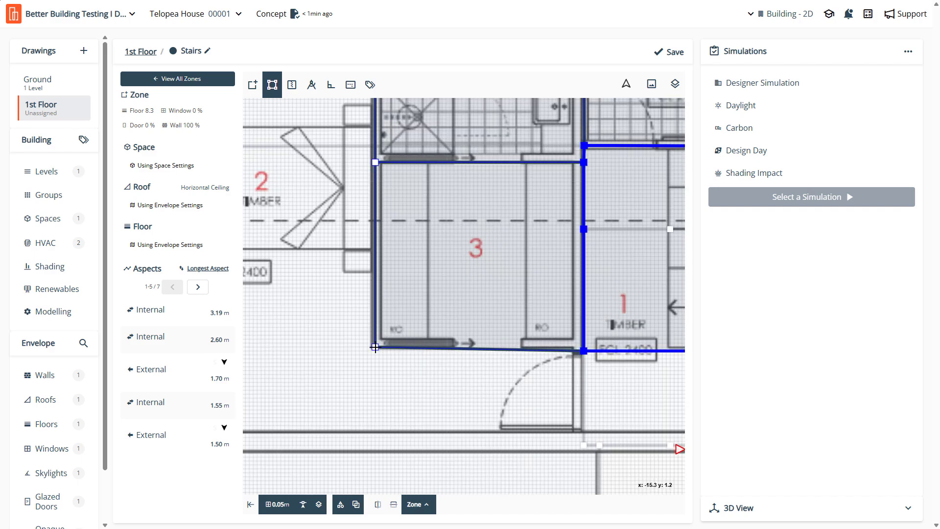
{"action": "left_click", "coordinate": [396, 330]}
{"action": "left_click_drag", "start_coordinate": [375, 346], "coordinate": [374, 351]}
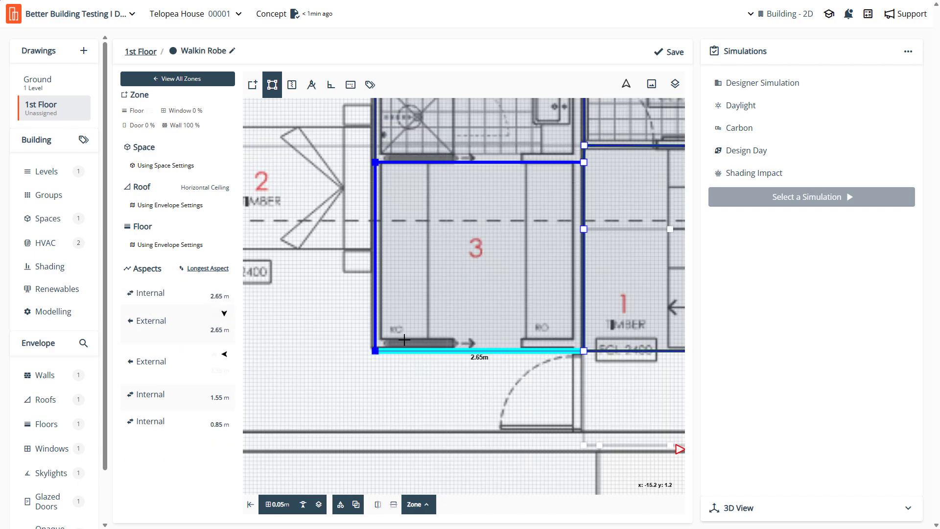
{"action": "left_click", "coordinate": [669, 51]}
Start a new zone at the Stairs' southwest corner and trace its west wall and south wall segments of about 1.60 m and 3.15 m
{"action": "scroll", "coordinate": [416, 343], "scroll_direction": "down", "scroll_amount": 3}
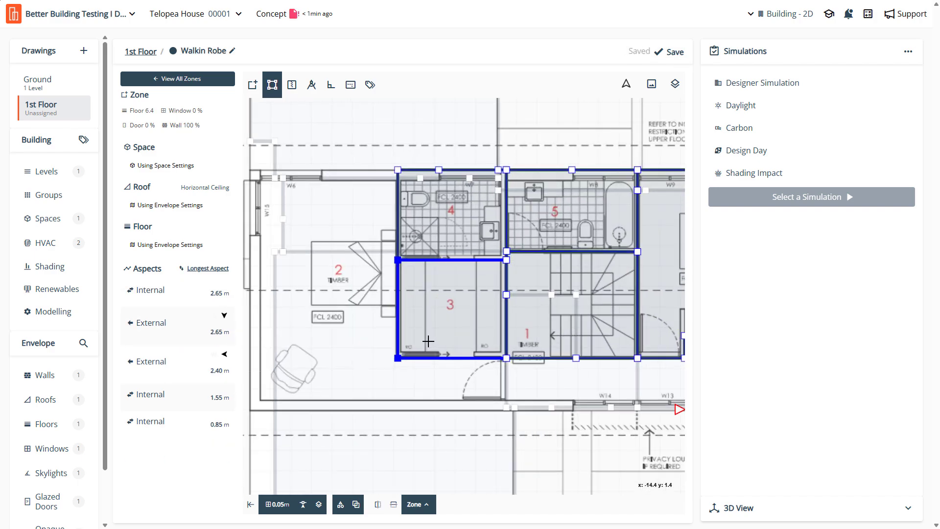
{"action": "scroll", "coordinate": [343, 314], "scroll_direction": "down", "scroll_amount": 3}
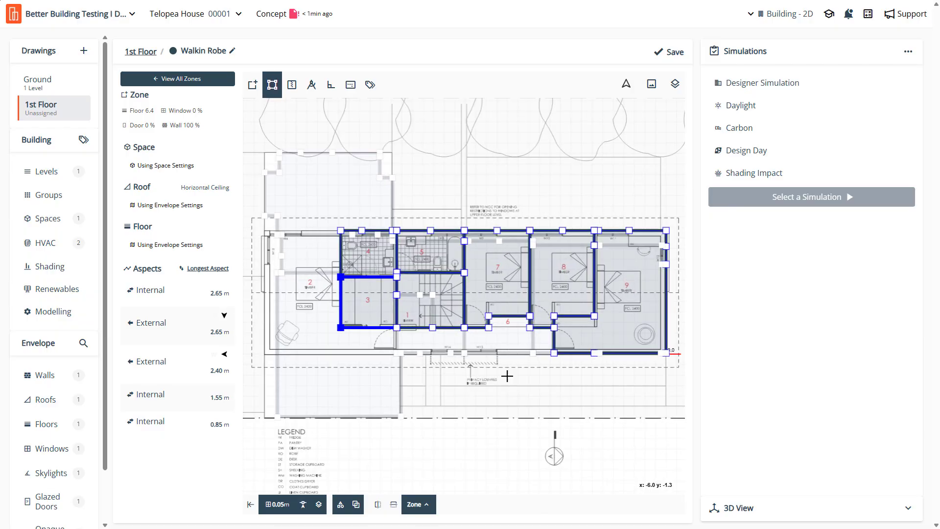
{"action": "scroll", "coordinate": [408, 363], "scroll_direction": "up", "scroll_amount": 4}
{"action": "scroll", "coordinate": [398, 346], "scroll_direction": "up", "scroll_amount": 3}
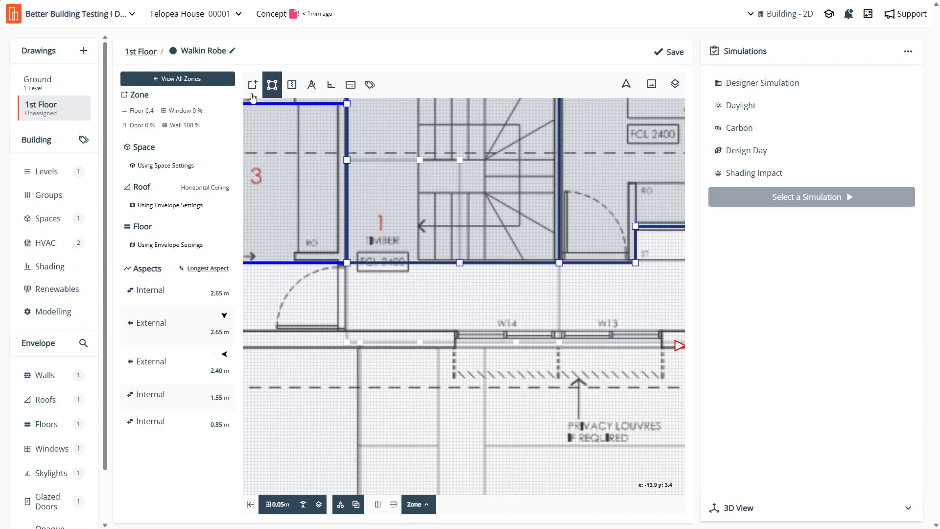
{"action": "left_click", "coordinate": [252, 95]}
{"action": "scroll", "coordinate": [370, 312], "scroll_direction": "up", "scroll_amount": 2}
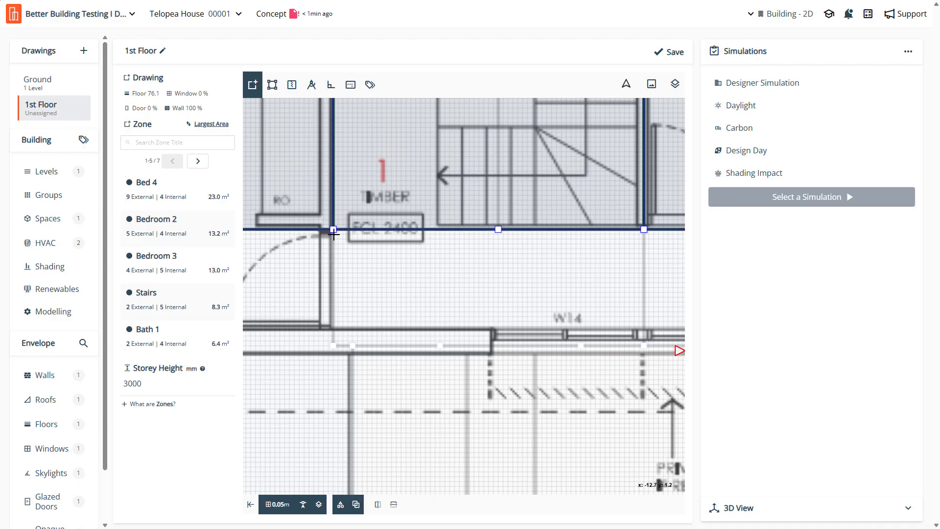
{"action": "left_click", "coordinate": [334, 233]}
{"action": "left_click", "coordinate": [342, 345]}
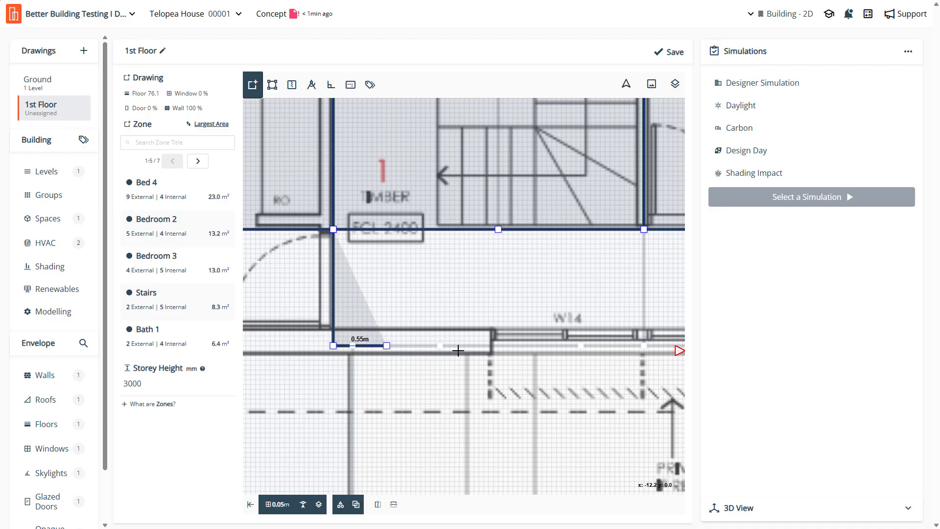
{"action": "scroll", "coordinate": [488, 351], "scroll_direction": "down", "scroll_amount": 4}
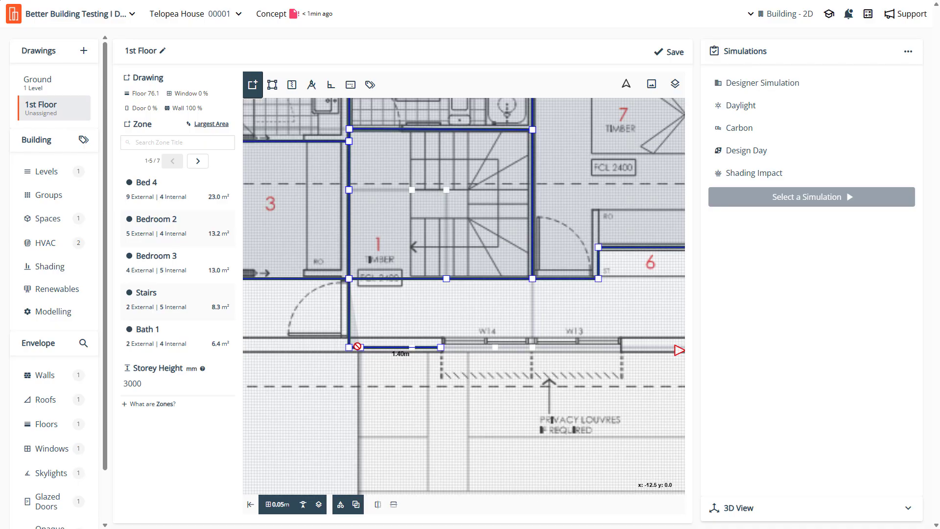
{"action": "scroll", "coordinate": [529, 347], "scroll_direction": "up", "scroll_amount": 4}
{"action": "left_click", "coordinate": [528, 346]}
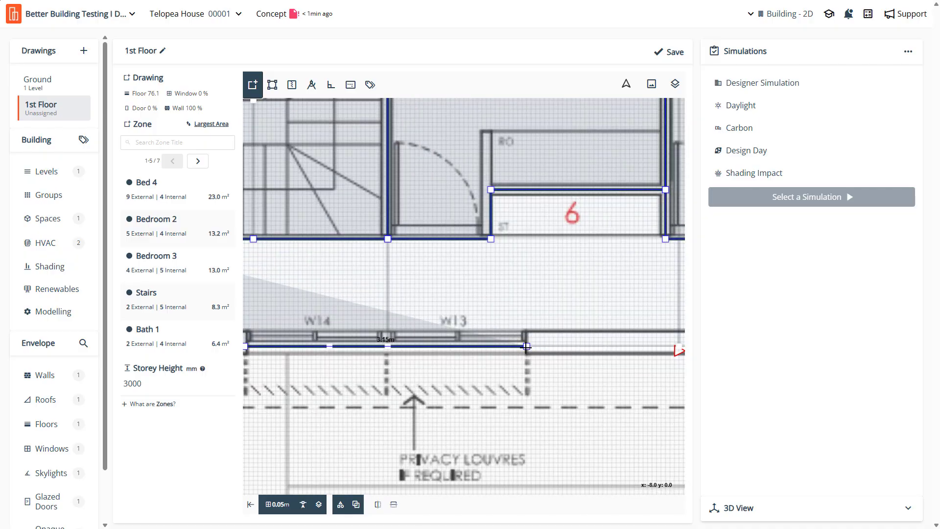
Extend the new zone's south wall past window W13, and rough out its north side westward around storage room 6 toward the stairs
{"action": "scroll", "coordinate": [529, 348], "scroll_direction": "down", "scroll_amount": 3}
{"action": "scroll", "coordinate": [615, 354], "scroll_direction": "up", "scroll_amount": 3}
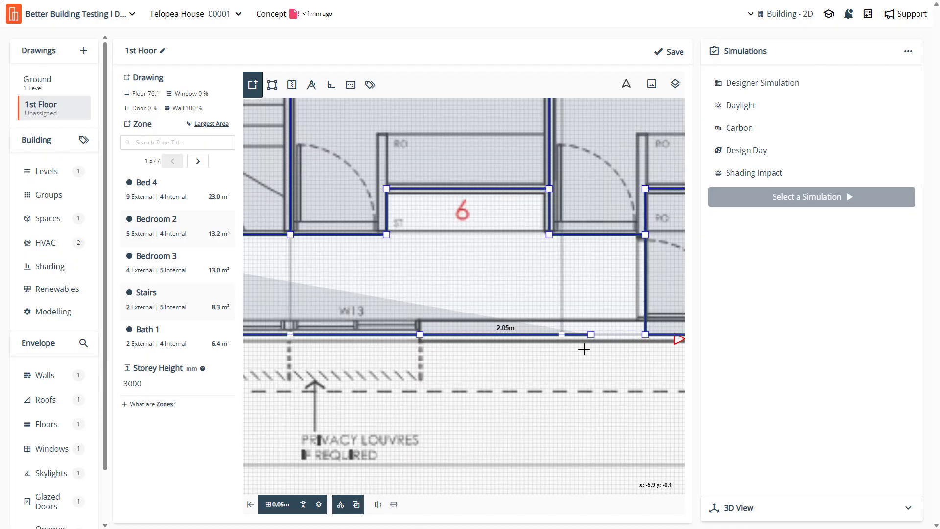
{"action": "left_click", "coordinate": [624, 335]}
{"action": "left_click", "coordinate": [621, 246]}
{"action": "left_click", "coordinate": [524, 271]}
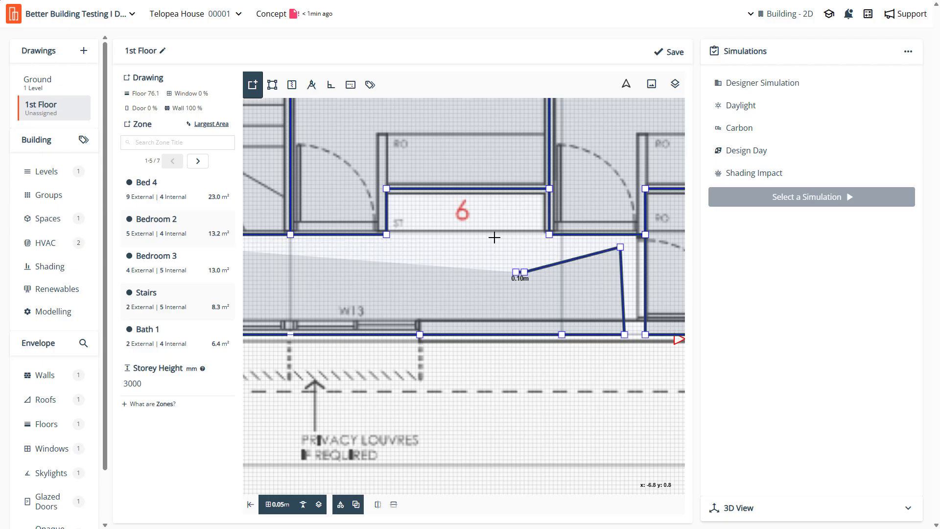
{"action": "left_click", "coordinate": [500, 217]}
{"action": "left_click", "coordinate": [416, 223]}
{"action": "left_click", "coordinate": [403, 271]}
{"action": "scroll", "coordinate": [517, 281], "scroll_direction": "down", "scroll_amount": 3}
{"action": "scroll", "coordinate": [378, 276], "scroll_direction": "down", "scroll_amount": 1}
{"action": "left_click", "coordinate": [383, 268]}
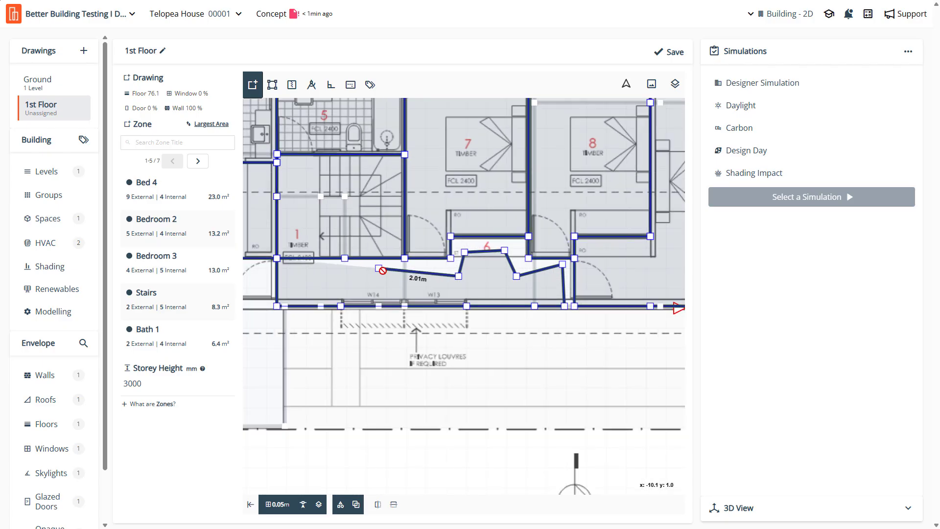
{"action": "left_click", "coordinate": [330, 276]}
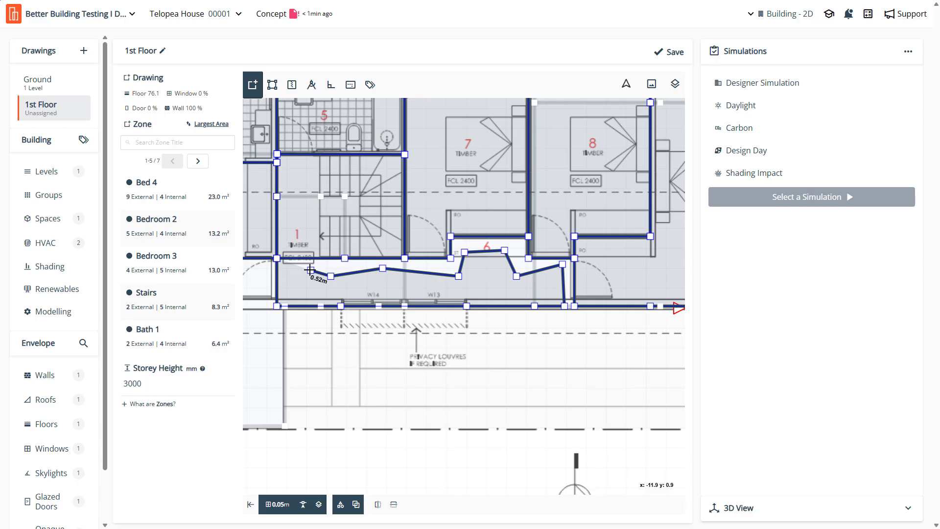
Close the zone below the Stairs' southwest corner and name it Corridor 2
{"action": "double_click", "coordinate": [309, 270]}
{"action": "type", "text": "Corrido"}
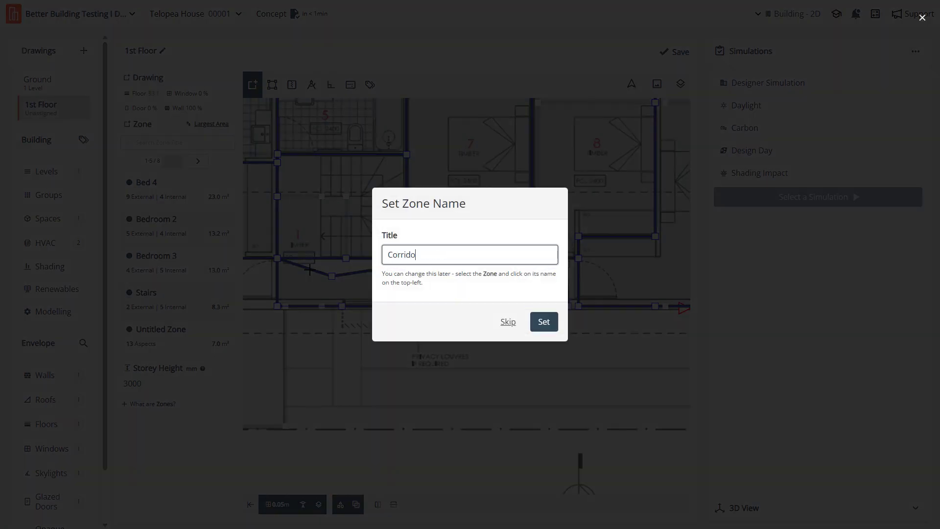
{"action": "type", "text": "r 2"}
{"action": "key", "text": "Return"}
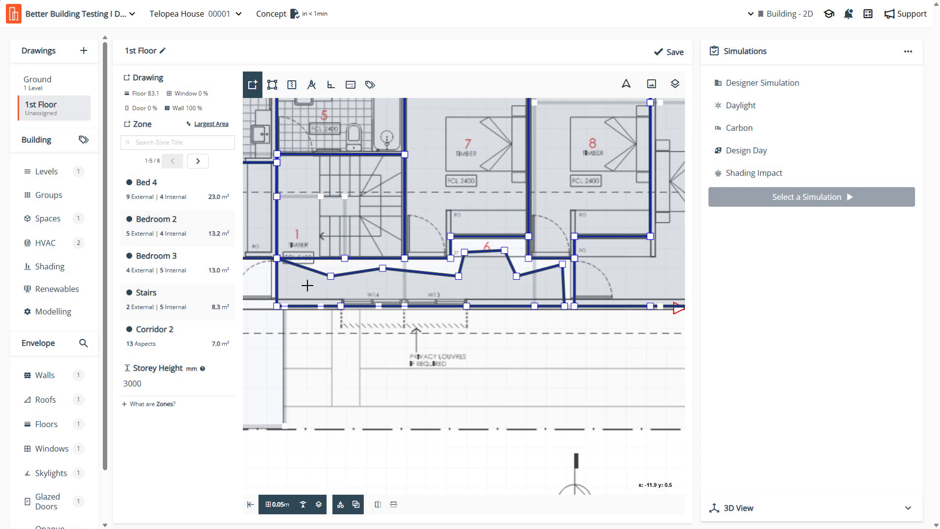
Snap Corridor 2's north and east points to the neighbouring zones' corners, enclosing storage room 6 with a 1.95 m north edge, and save the drawing
{"action": "left_click_drag", "start_coordinate": [340, 260], "coordinate": [403, 262]}
{"action": "left_click_drag", "start_coordinate": [458, 276], "coordinate": [451, 238]}
{"action": "left_click_drag", "start_coordinate": [506, 251], "coordinate": [529, 237]}
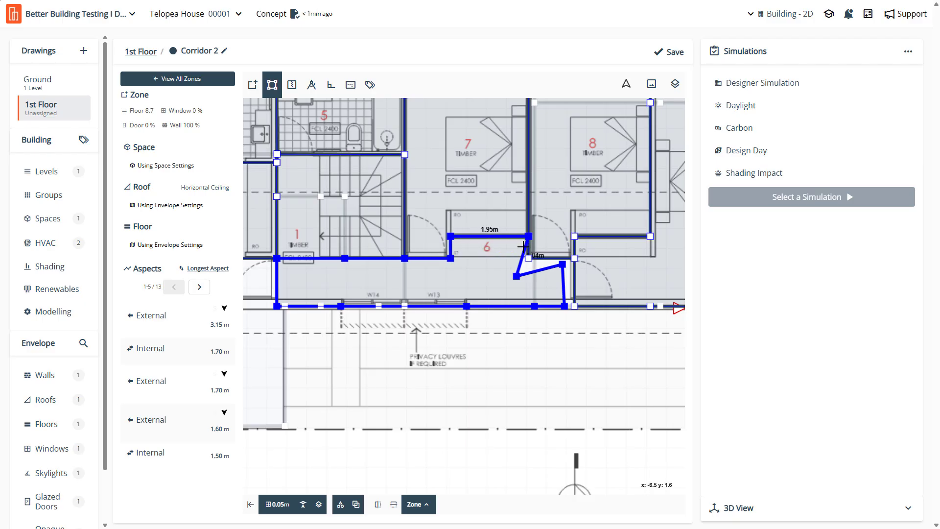
{"action": "left_click_drag", "start_coordinate": [516, 276], "coordinate": [574, 258]}
{"action": "scroll", "coordinate": [568, 307], "scroll_direction": "up", "scroll_amount": 3}
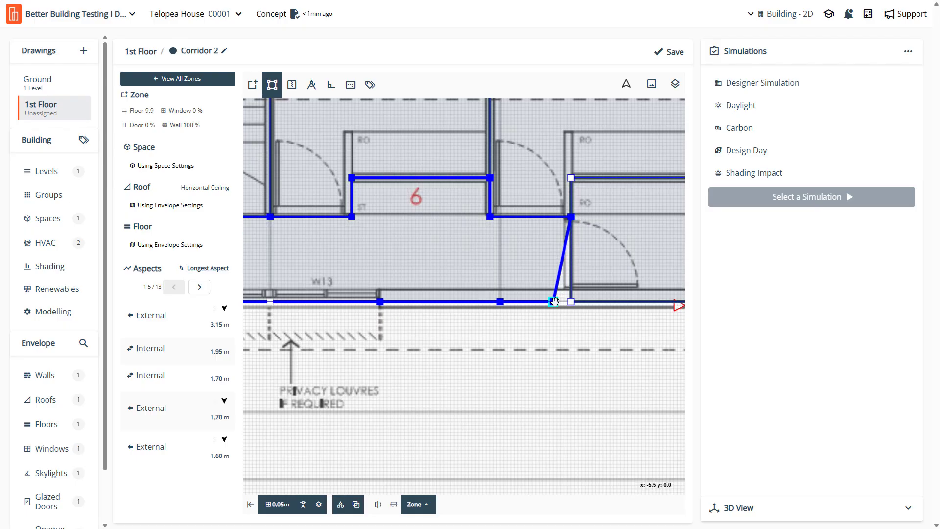
{"action": "left_click_drag", "start_coordinate": [554, 301], "coordinate": [570, 301]}
{"action": "scroll", "coordinate": [403, 320], "scroll_direction": "down", "scroll_amount": 5}
{"action": "scroll", "coordinate": [402, 319], "scroll_direction": "up", "scroll_amount": 5}
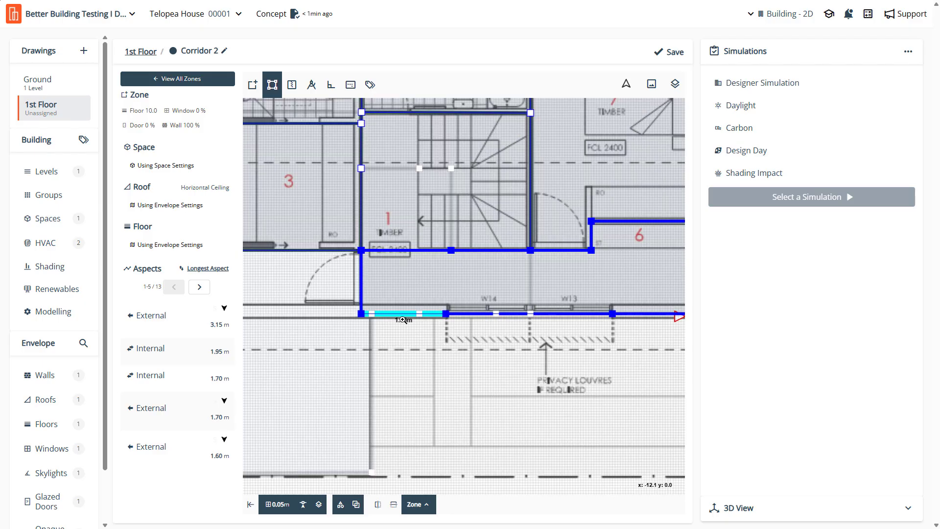
{"action": "scroll", "coordinate": [402, 319], "scroll_direction": "up", "scroll_amount": 3}
{"action": "scroll", "coordinate": [403, 319], "scroll_direction": "down", "scroll_amount": 3}
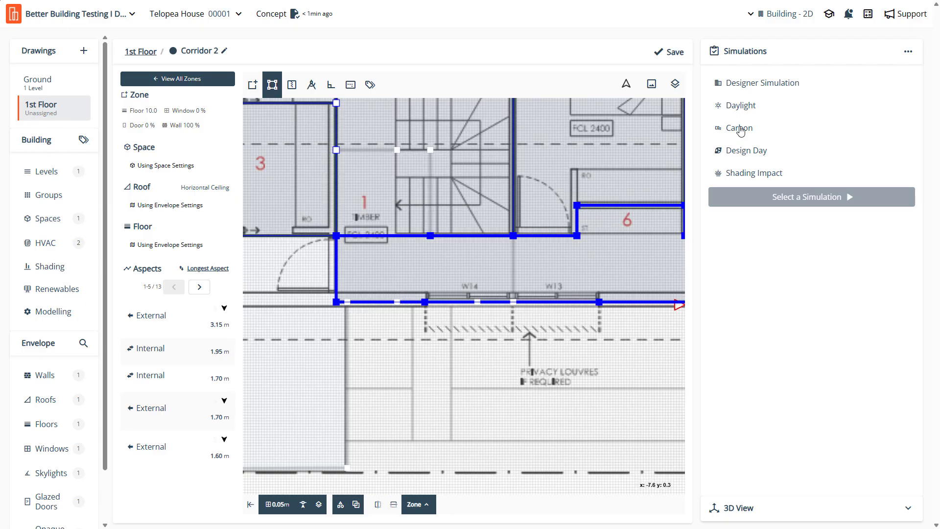
{"action": "left_click", "coordinate": [668, 51]}
Start a new zone for room 2 at Bath 2's northwest corner and trace its north wall westward, ending with about 1.60 m along window W6
{"action": "scroll", "coordinate": [598, 268], "scroll_direction": "down", "scroll_amount": 5}
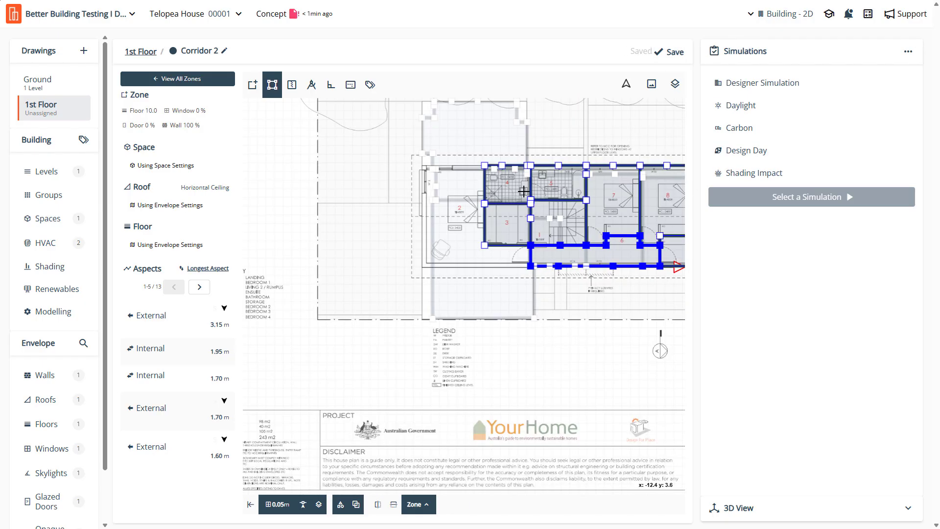
{"action": "scroll", "coordinate": [523, 191], "scroll_direction": "up", "scroll_amount": 4}
{"action": "scroll", "coordinate": [488, 180], "scroll_direction": "down", "scroll_amount": 1}
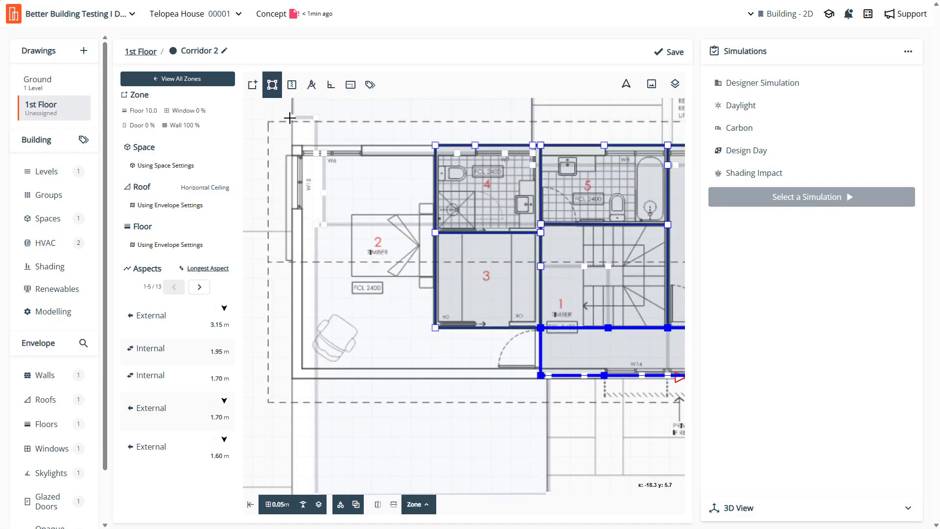
{"action": "left_click", "coordinate": [252, 85]}
{"action": "scroll", "coordinate": [443, 124], "scroll_direction": "up", "scroll_amount": 3}
{"action": "scroll", "coordinate": [503, 185], "scroll_direction": "down", "scroll_amount": 2}
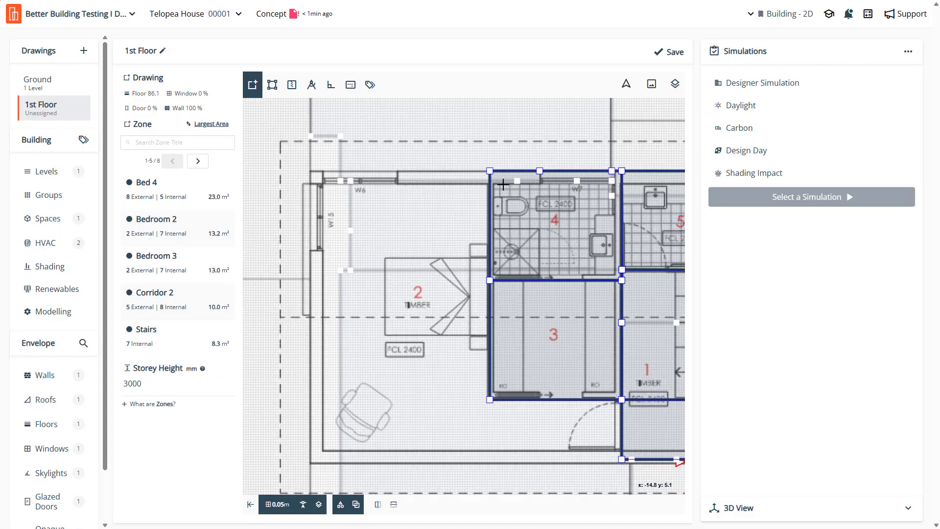
{"action": "scroll", "coordinate": [490, 175], "scroll_direction": "up", "scroll_amount": 3}
{"action": "left_click", "coordinate": [490, 175]}
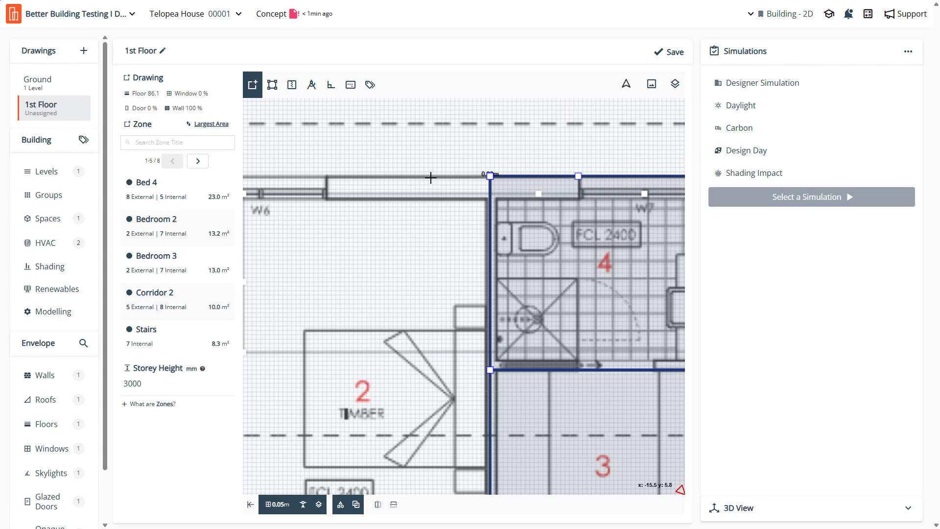
{"action": "left_click", "coordinate": [327, 174]}
{"action": "scroll", "coordinate": [329, 174], "scroll_direction": "down", "scroll_amount": 3}
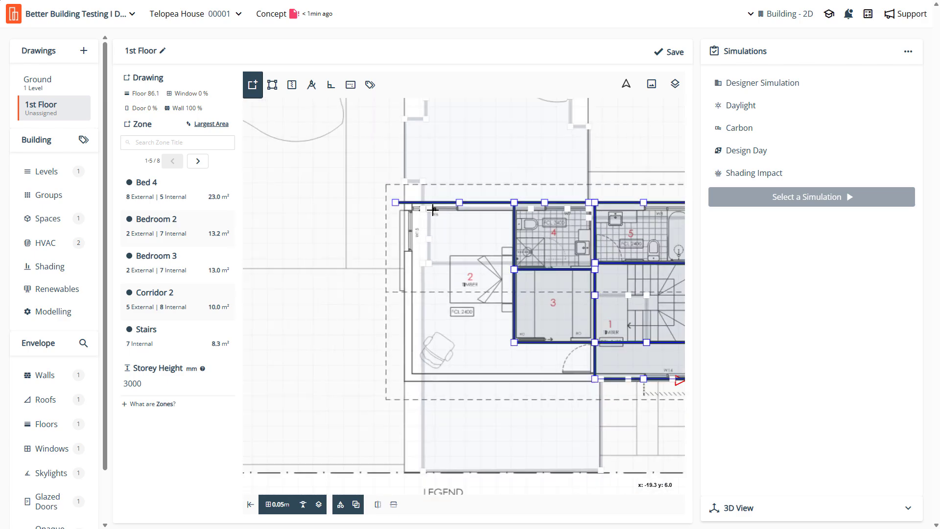
{"action": "scroll", "coordinate": [340, 183], "scroll_direction": "up", "scroll_amount": 3}
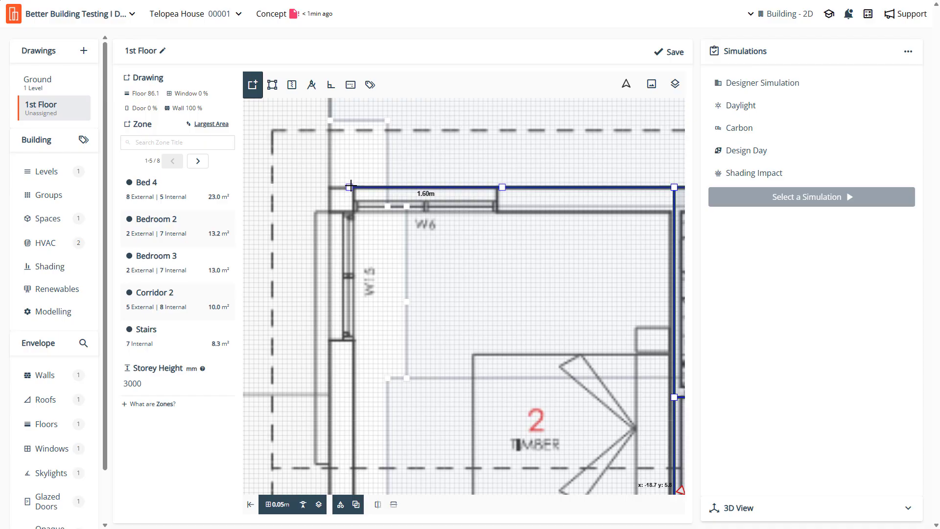
{"action": "left_click", "coordinate": [354, 186]}
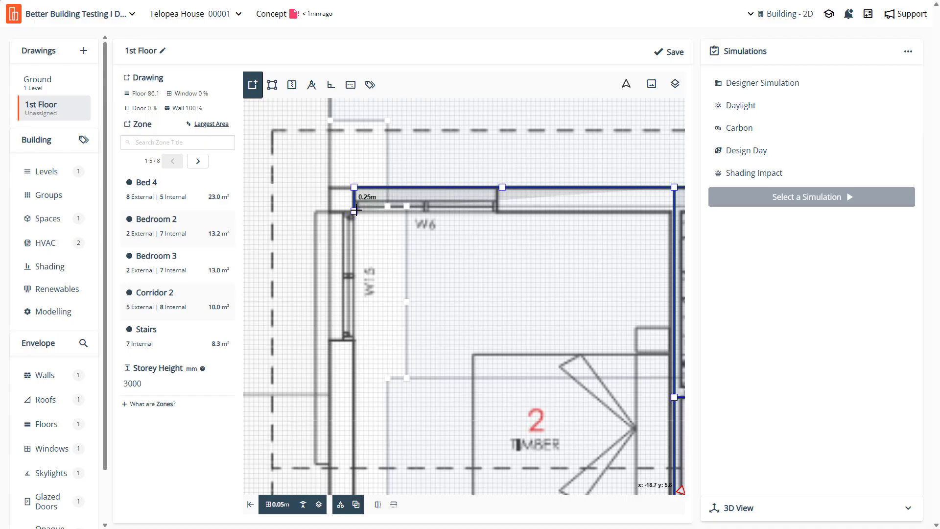
Trace room 2's west side about 0.25 m and 1.40 m past window W15, step out to the outer wall, and continue to the southwest corner
{"action": "left_click", "coordinate": [354, 211]}
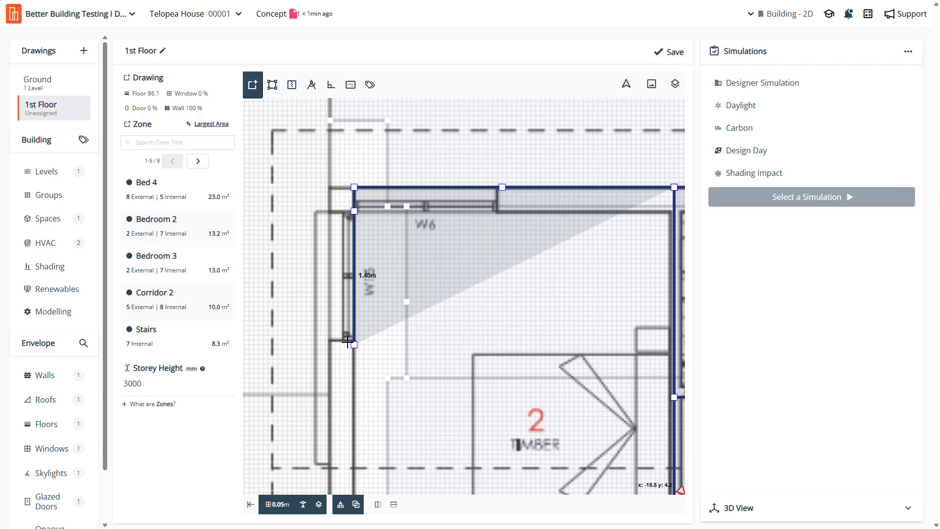
{"action": "left_click", "coordinate": [354, 343]}
{"action": "left_click", "coordinate": [330, 343]}
{"action": "scroll", "coordinate": [381, 470], "scroll_direction": "down", "scroll_amount": 3}
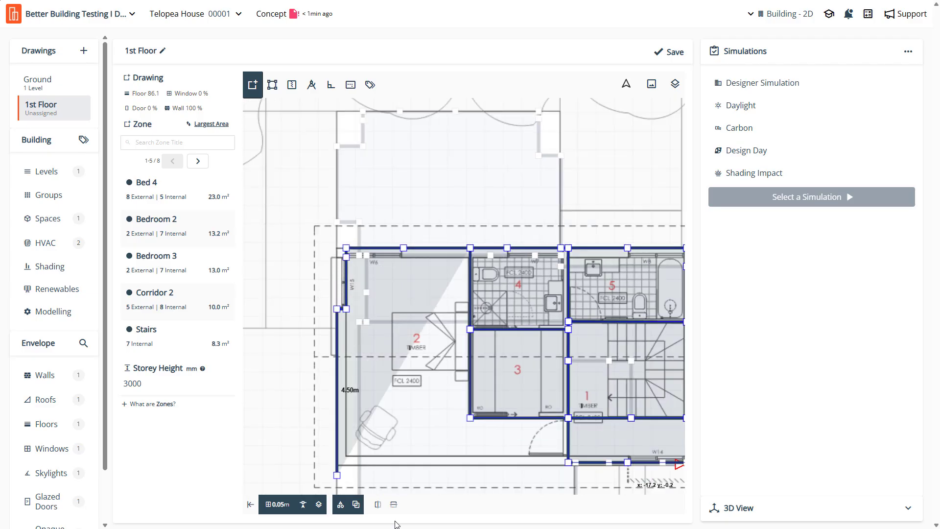
{"action": "scroll", "coordinate": [381, 468], "scroll_direction": "up", "scroll_amount": 3}
{"action": "left_click", "coordinate": [359, 454]}
{"action": "scroll", "coordinate": [283, 452], "scroll_direction": "down", "scroll_amount": 4}
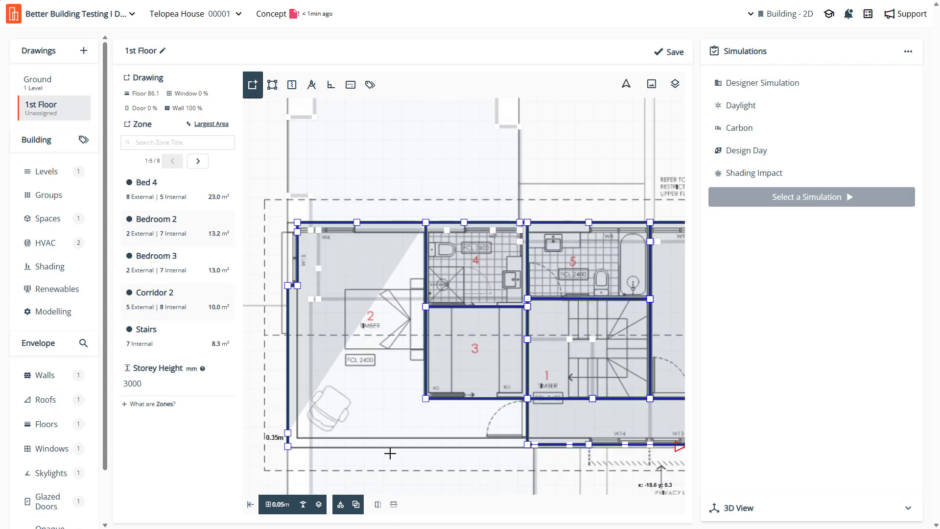
Trace room 2's south wall about 6.05 m eastward, then place rough points by the door and west of robe room 3
{"action": "scroll", "coordinate": [481, 451], "scroll_direction": "up", "scroll_amount": 4}
{"action": "left_click", "coordinate": [550, 440]}
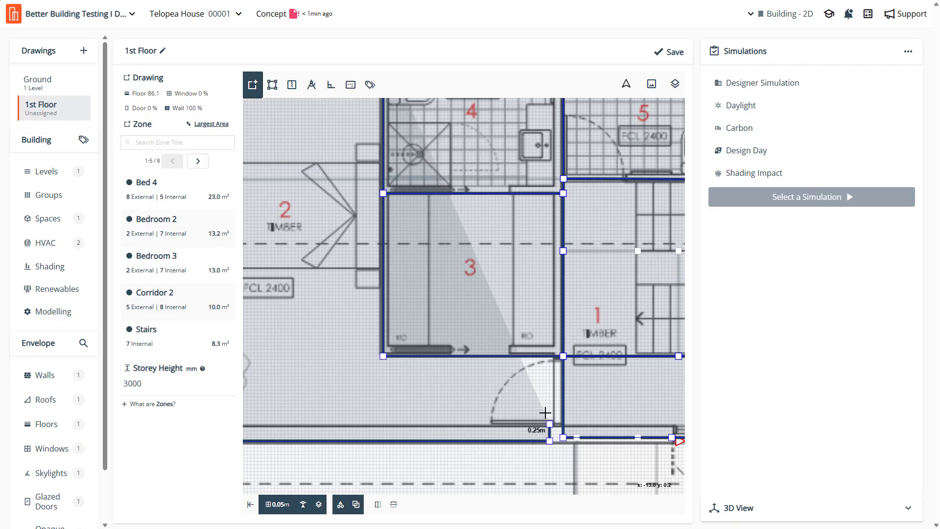
{"action": "left_click", "coordinate": [346, 380]}
{"action": "left_click", "coordinate": [353, 187]}
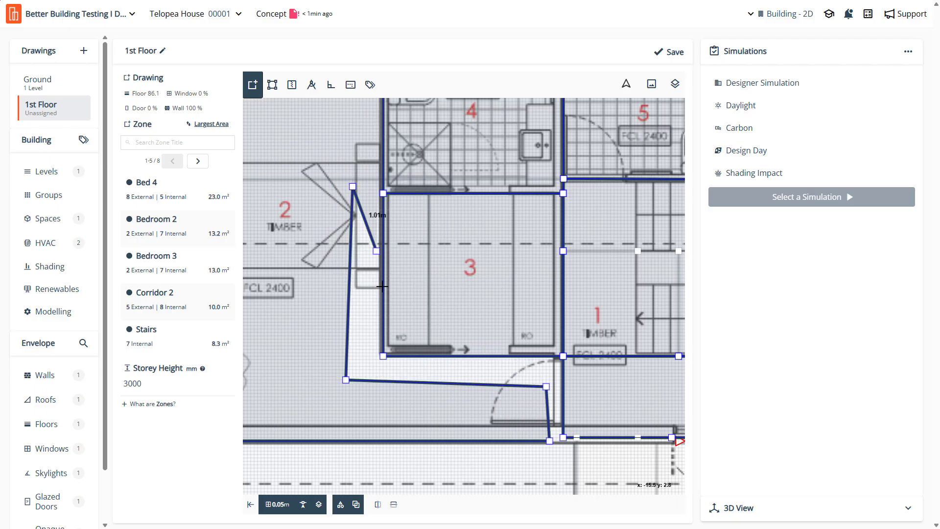
Close room 2's zone beside Bath 2's west wall and name it Bedroom 1
{"action": "scroll", "coordinate": [391, 361], "scroll_direction": "down", "scroll_amount": 4}
{"action": "scroll", "coordinate": [365, 257], "scroll_direction": "up", "scroll_amount": 4}
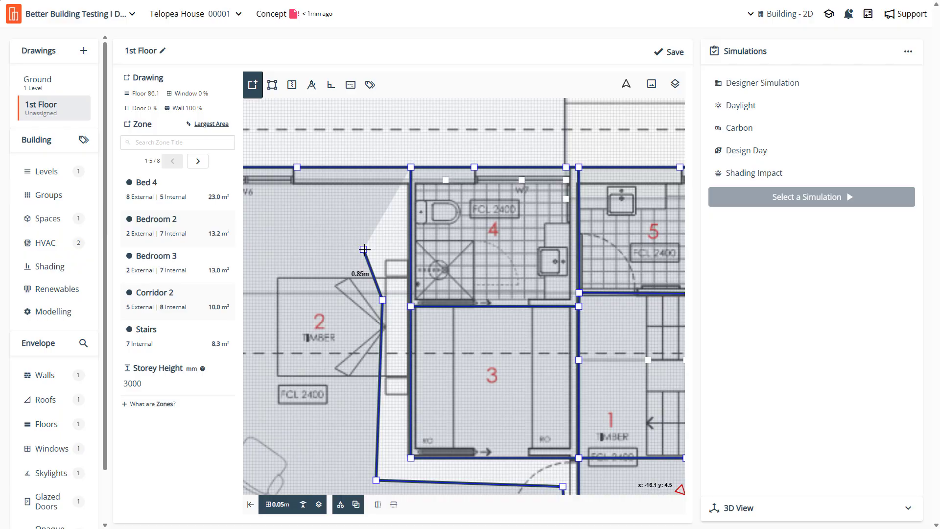
{"action": "double_click", "coordinate": [364, 250]}
{"action": "type", "text": "B"}
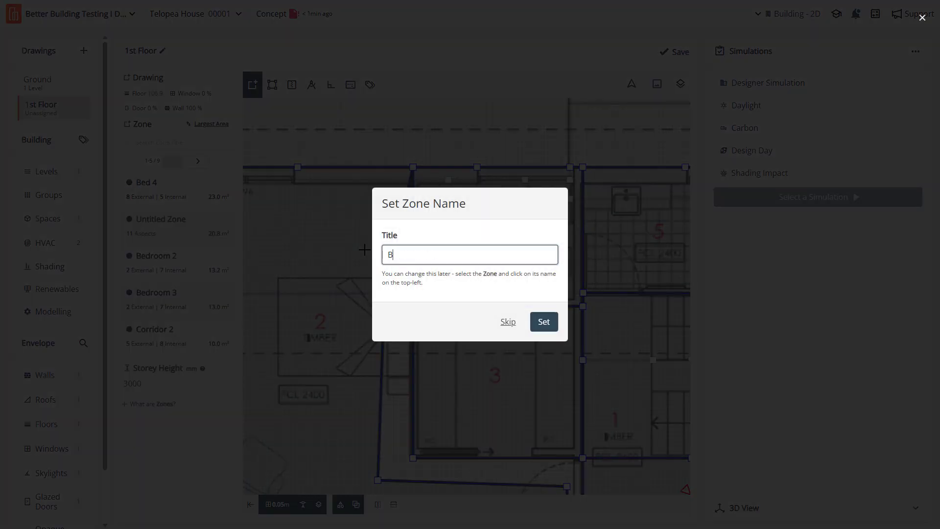
{"action": "type", "text": "edroom 1"}
{"action": "key", "text": "Return"}
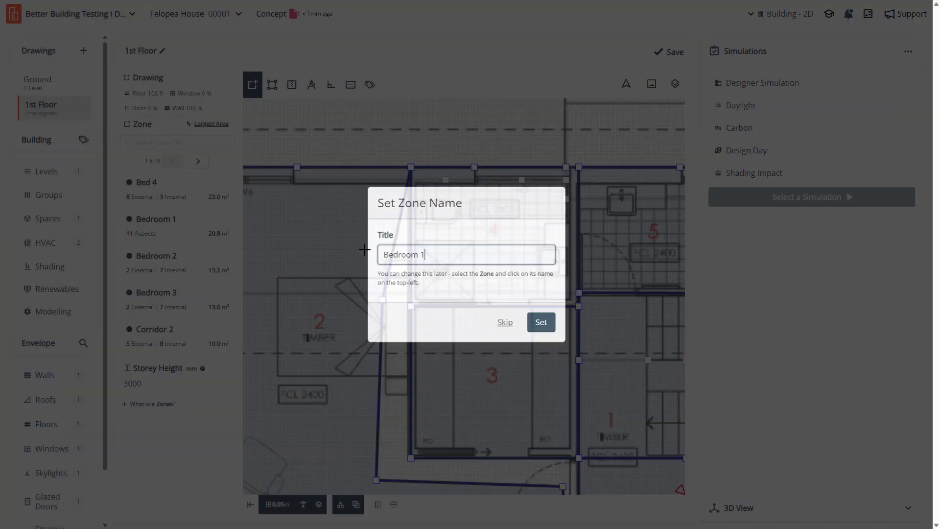
Snap Bedroom 1's two rough points west of the Walkin Robe onto the robe's northwest and southwest corners
{"action": "left_click", "coordinate": [335, 276]}
{"action": "left_click_drag", "start_coordinate": [382, 300], "coordinate": [409, 307]}
{"action": "scroll", "coordinate": [411, 322], "scroll_direction": "down", "scroll_amount": 5}
{"action": "scroll", "coordinate": [415, 404], "scroll_direction": "up", "scroll_amount": 5}
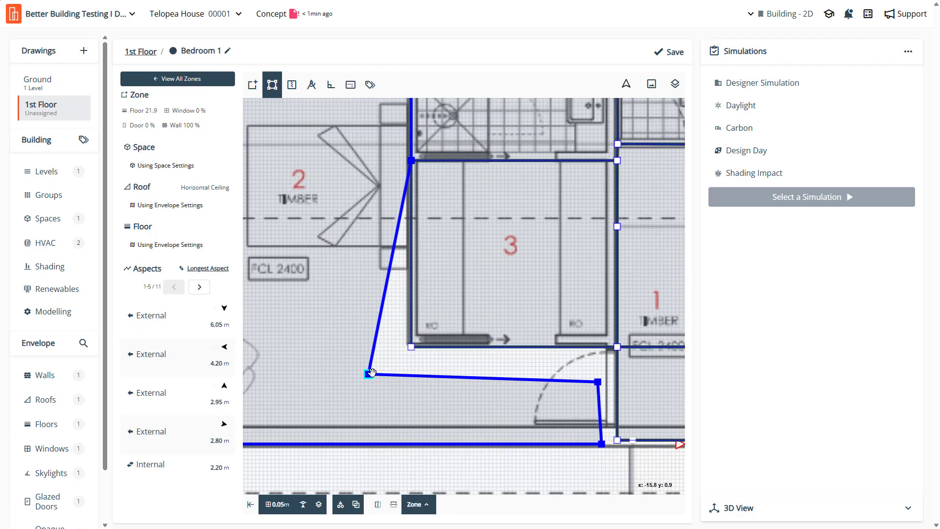
{"action": "left_click_drag", "start_coordinate": [370, 373], "coordinate": [411, 347]}
Snap Bedroom 1's two points by the door onto the Walkin Robe's southeast corner and Corridor 2's southwest corner
{"action": "scroll", "coordinate": [643, 382], "scroll_direction": "up", "scroll_amount": 2}
{"action": "left_click_drag", "start_coordinate": [589, 381], "coordinate": [612, 339]}
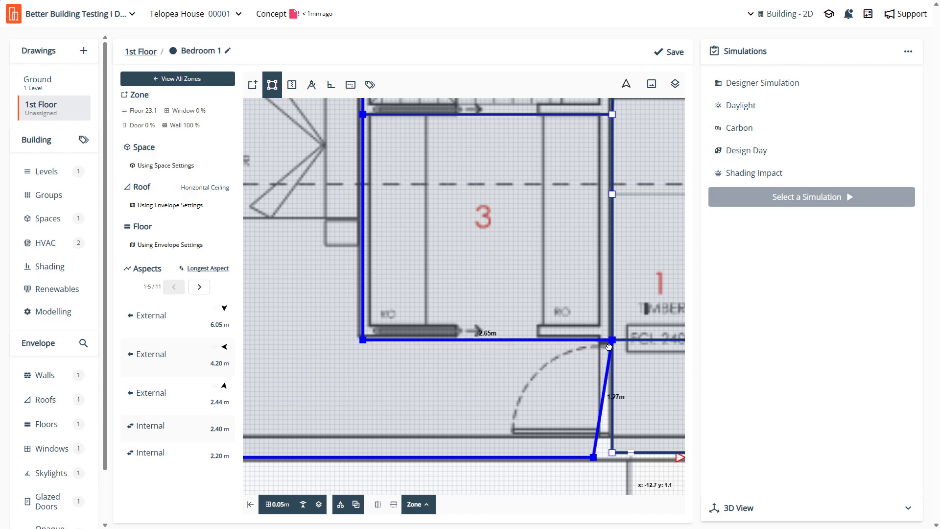
{"action": "left_click_drag", "start_coordinate": [594, 457], "coordinate": [612, 452]}
{"action": "scroll", "coordinate": [612, 452], "scroll_direction": "down", "scroll_amount": 3}
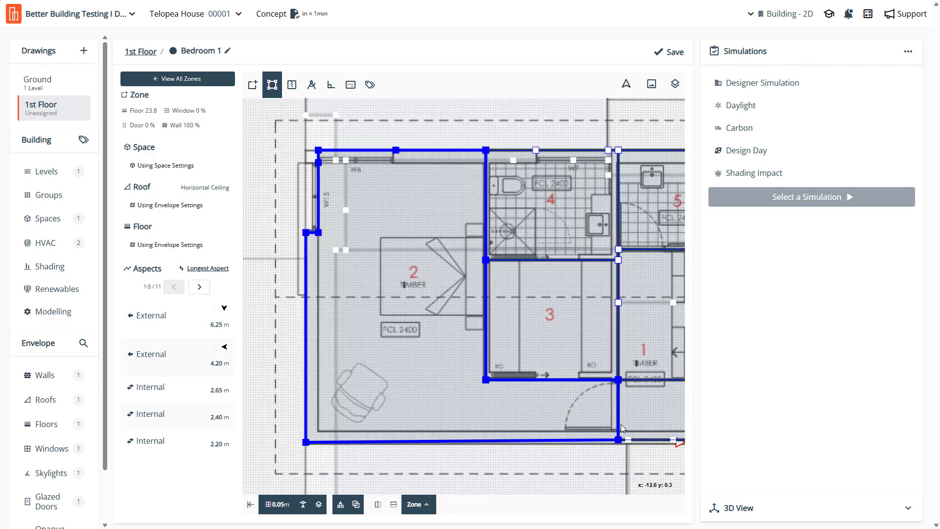
Move Bedroom 1's southwest corner up to level the south wall, making the west side 4.15 m, and save the drawing
{"action": "scroll", "coordinate": [356, 436], "scroll_direction": "up", "scroll_amount": 3}
{"action": "left_click_drag", "start_coordinate": [356, 436], "coordinate": [356, 433]}
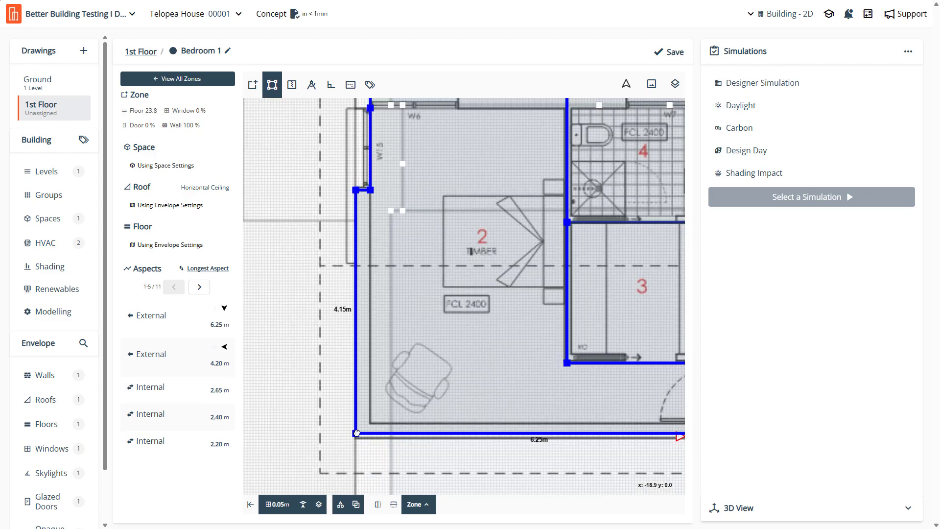
{"action": "scroll", "coordinate": [356, 433], "scroll_direction": "down", "scroll_amount": 3}
{"action": "scroll", "coordinate": [379, 230], "scroll_direction": "up", "scroll_amount": 4}
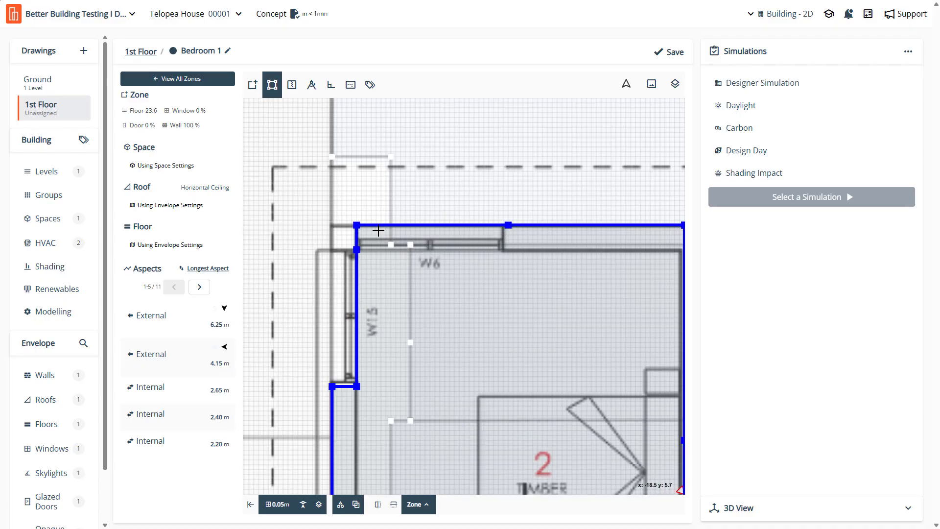
{"action": "left_click", "coordinate": [673, 52]}
Check the 1st Floor zones one by one, including Bedroom 3, Stairs and Walkin Robe, and save the drawing again
{"action": "scroll", "coordinate": [346, 284], "scroll_direction": "down", "scroll_amount": 6}
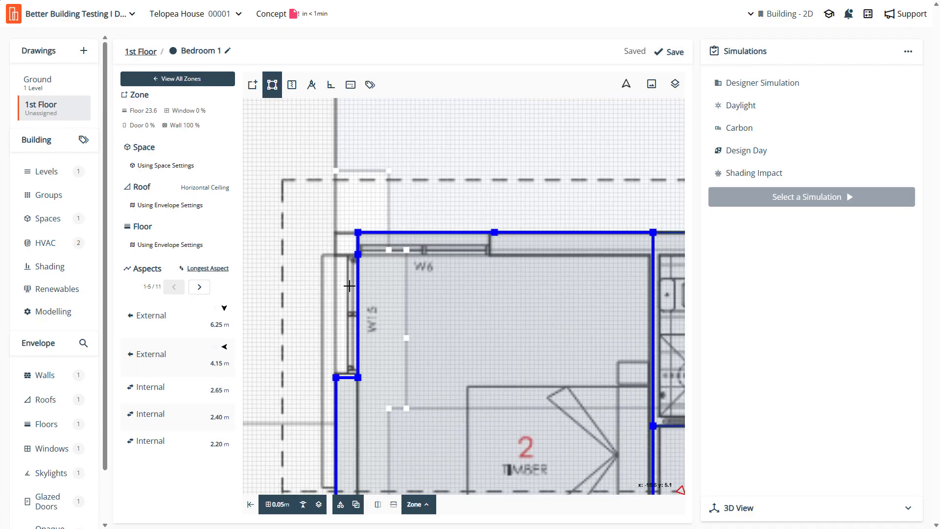
{"action": "scroll", "coordinate": [460, 311], "scroll_direction": "up", "scroll_amount": 3}
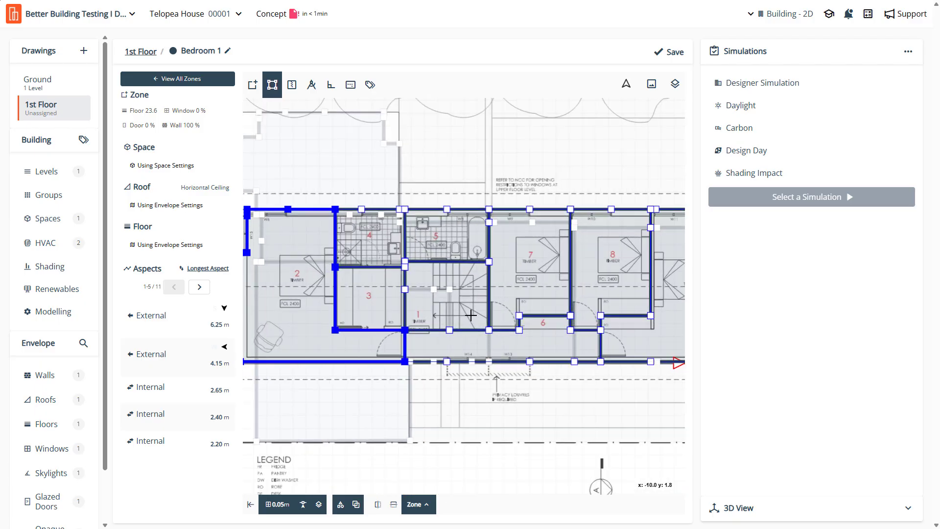
{"action": "left_click", "coordinate": [514, 268]}
{"action": "left_click", "coordinate": [604, 258]}
{"action": "scroll", "coordinate": [410, 259], "scroll_direction": "down", "scroll_amount": 2}
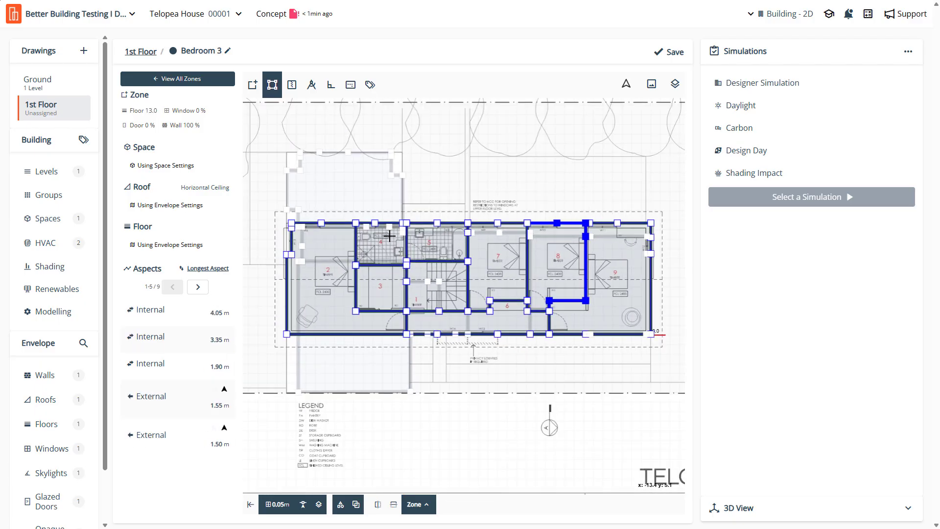
{"action": "left_click", "coordinate": [381, 243]}
{"action": "left_click", "coordinate": [430, 293]}
{"action": "left_click", "coordinate": [375, 287]}
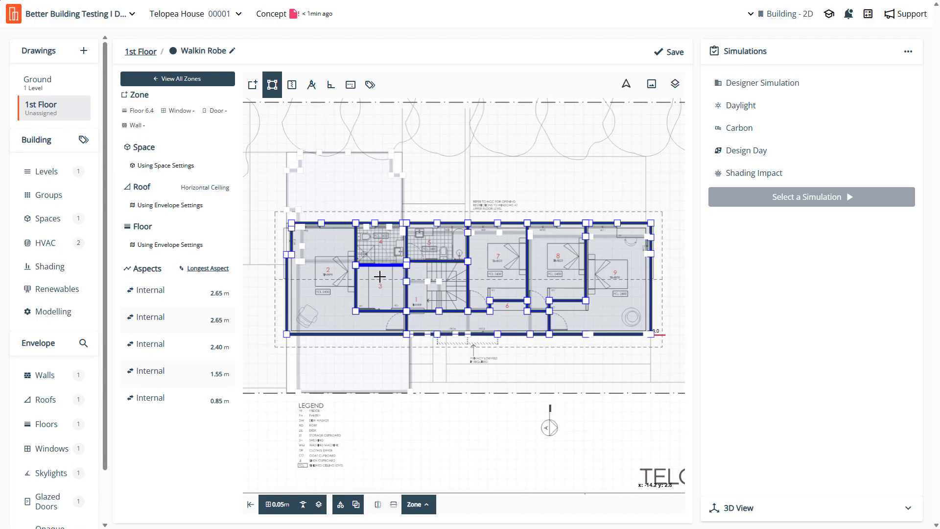
{"action": "left_click", "coordinate": [673, 55]}
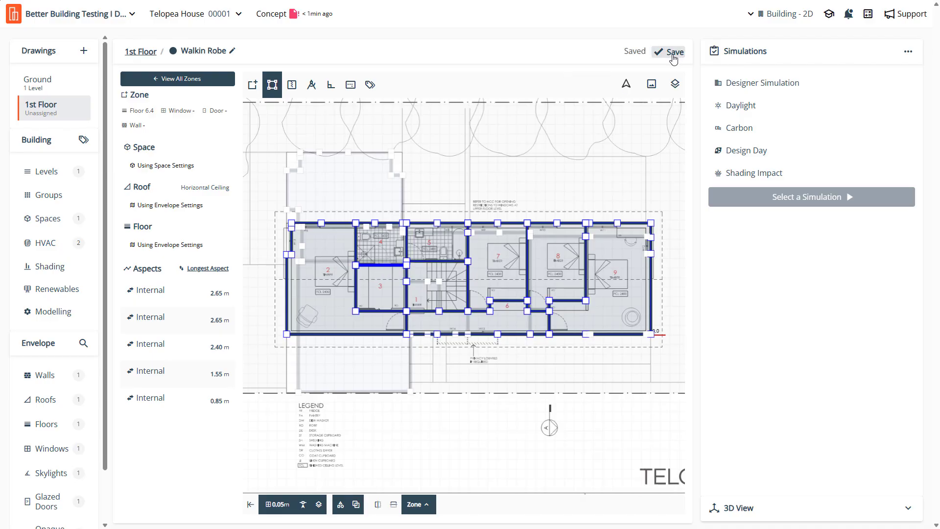
{"action": "scroll", "coordinate": [579, 319], "scroll_direction": "up", "scroll_amount": 1}
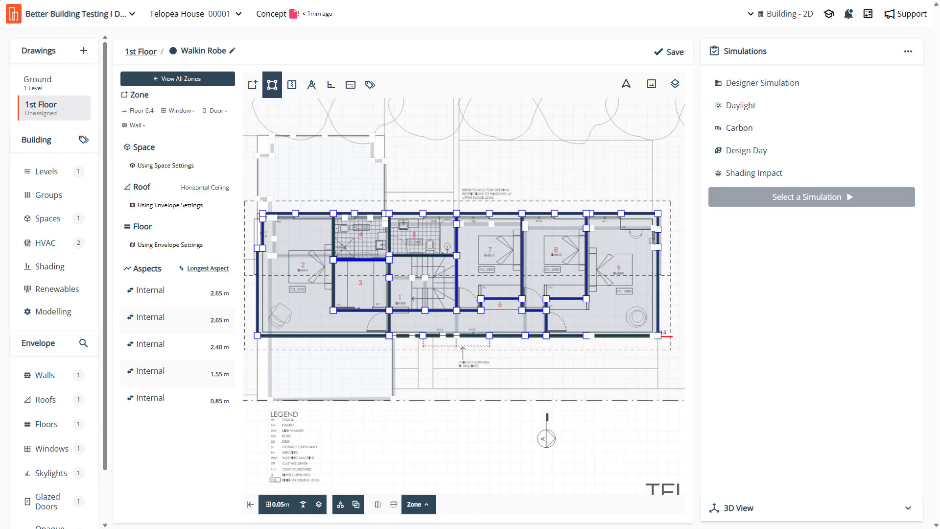
Switch to the Ground drawing and examine the building's 3D model from several angles in the large viewer
{"action": "left_click", "coordinate": [54, 83]}
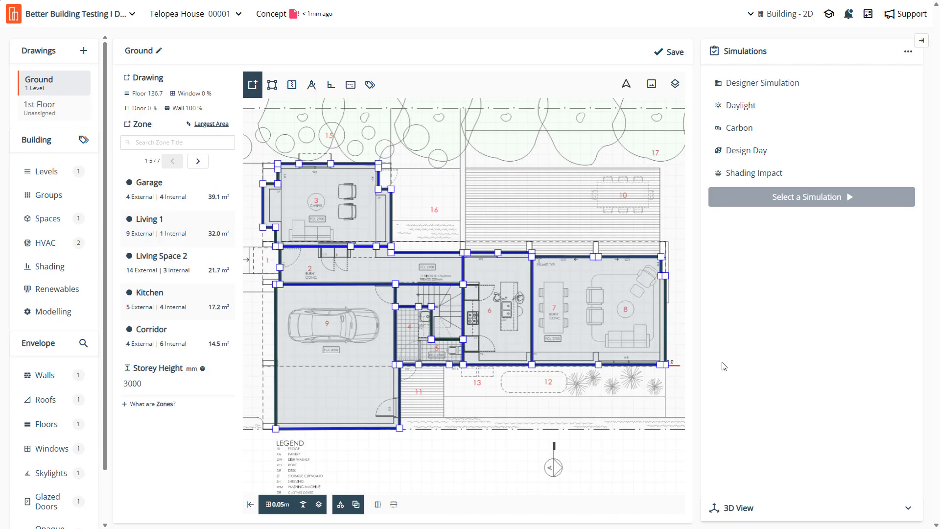
{"action": "left_click", "coordinate": [738, 511]}
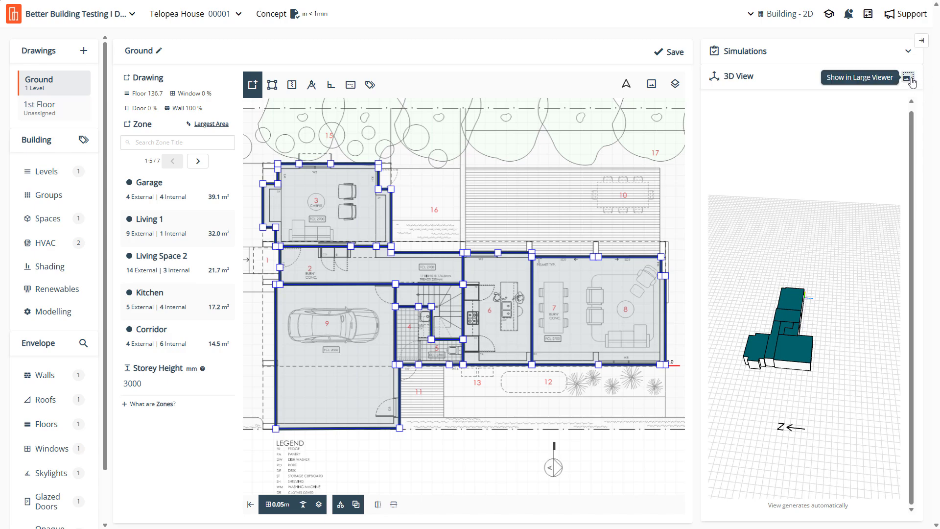
{"action": "left_click", "coordinate": [911, 79]}
{"action": "left_click_drag", "start_coordinate": [320, 339], "coordinate": [380, 328]}
{"action": "scroll", "coordinate": [440, 348], "scroll_direction": "up", "scroll_amount": 10}
{"action": "right_click_drag", "start_coordinate": [455, 334], "coordinate": [416, 266]}
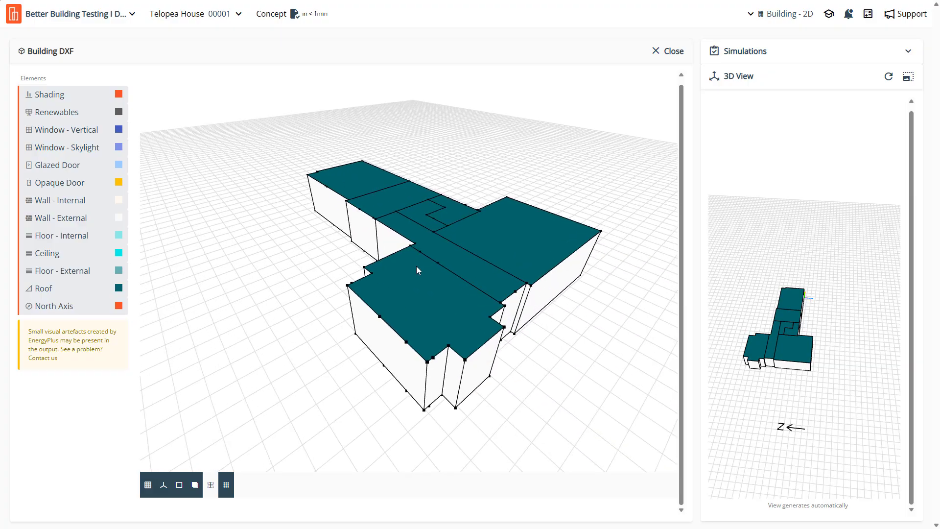
{"action": "left_click_drag", "start_coordinate": [416, 266], "coordinate": [433, 303]}
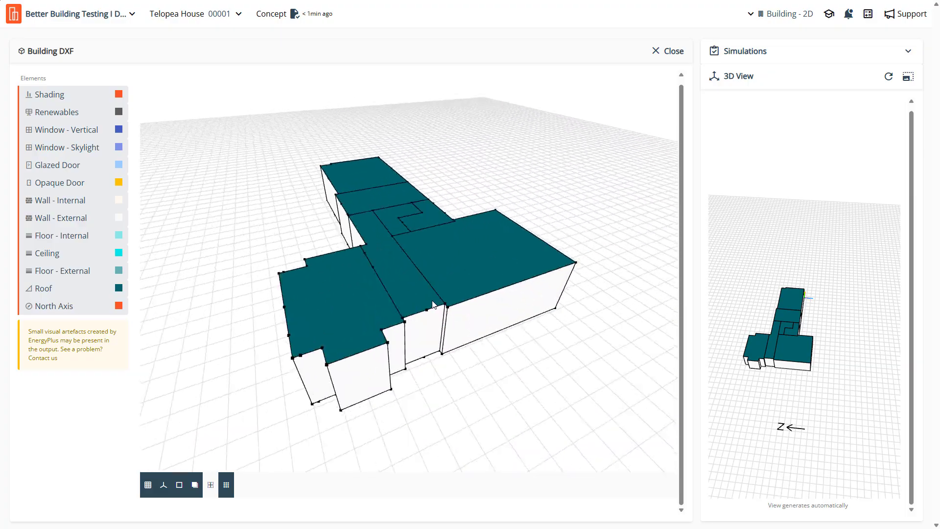
Hide the roof in the 3D model, inspect the ground floor's internal walls and floors, and close the large viewer
{"action": "left_click", "coordinate": [81, 293]}
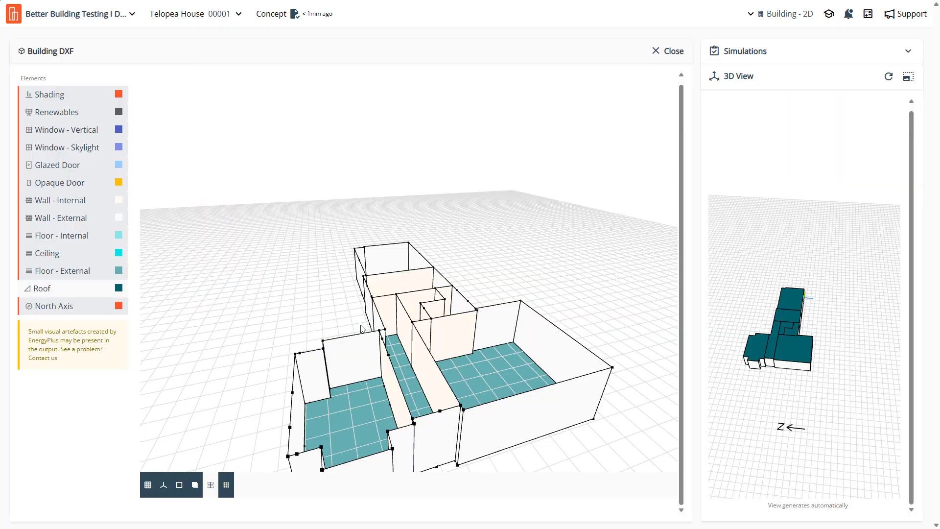
{"action": "mouse_move", "coordinate": [372, 338]}
{"action": "left_mouse_down"}
{"action": "mouse_move", "coordinate": [424, 332]}
{"action": "mouse_move", "coordinate": [433, 390]}
{"action": "mouse_move", "coordinate": [294, 398]}
{"action": "mouse_move", "coordinate": [361, 311]}
{"action": "mouse_move", "coordinate": [383, 326]}
{"action": "left_mouse_up"}
{"action": "scroll", "coordinate": [379, 329], "scroll_direction": "up", "scroll_amount": 3}
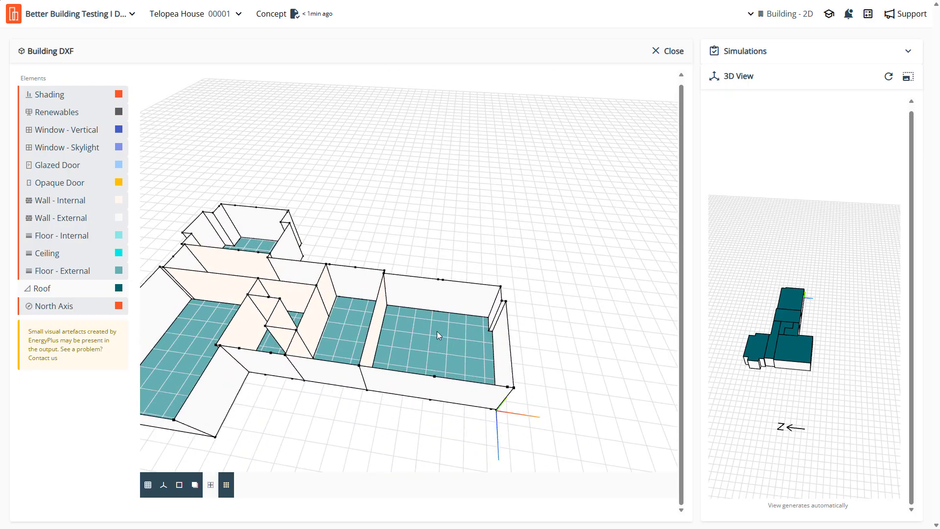
{"action": "right_click_drag", "start_coordinate": [424, 360], "coordinate": [448, 295]}
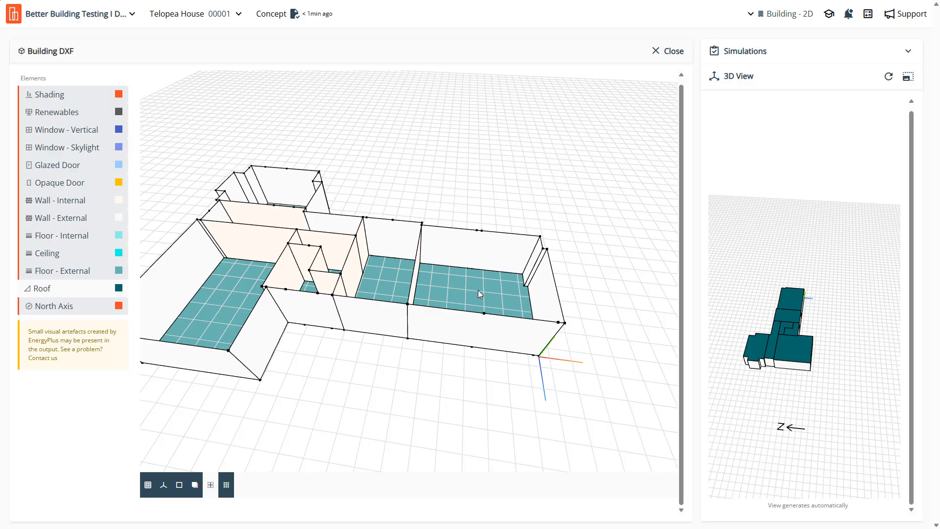
{"action": "left_click", "coordinate": [670, 52]}
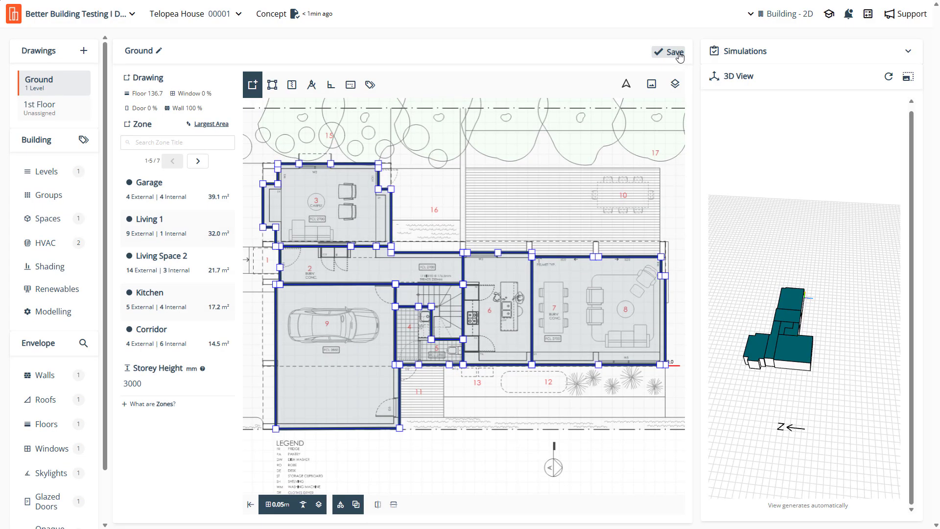
Add 1 level to the building's levels above Ground
{"action": "left_click", "coordinate": [48, 174]}
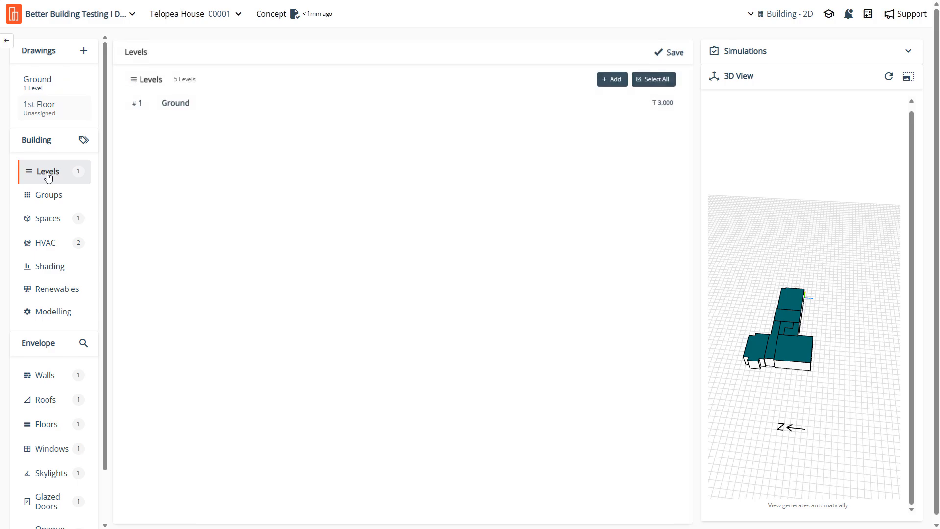
{"action": "left_click", "coordinate": [174, 107]}
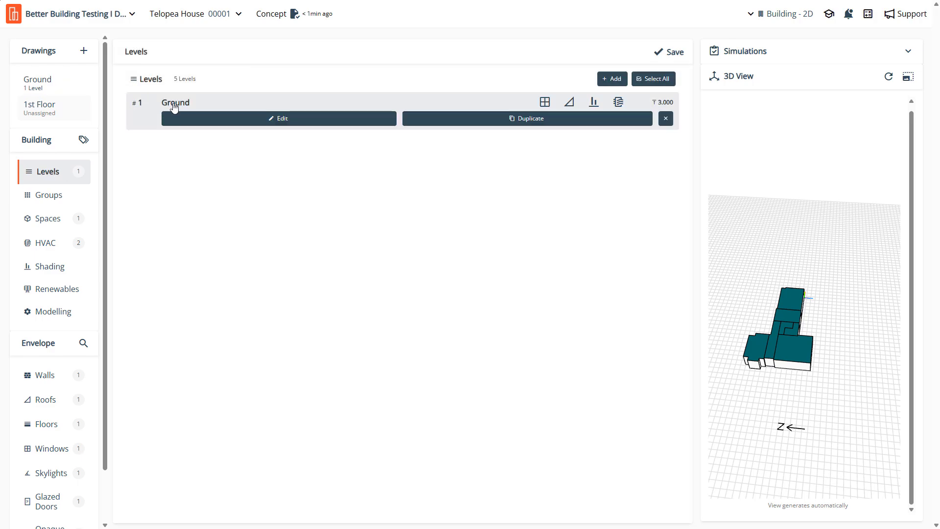
{"action": "left_click", "coordinate": [620, 80]}
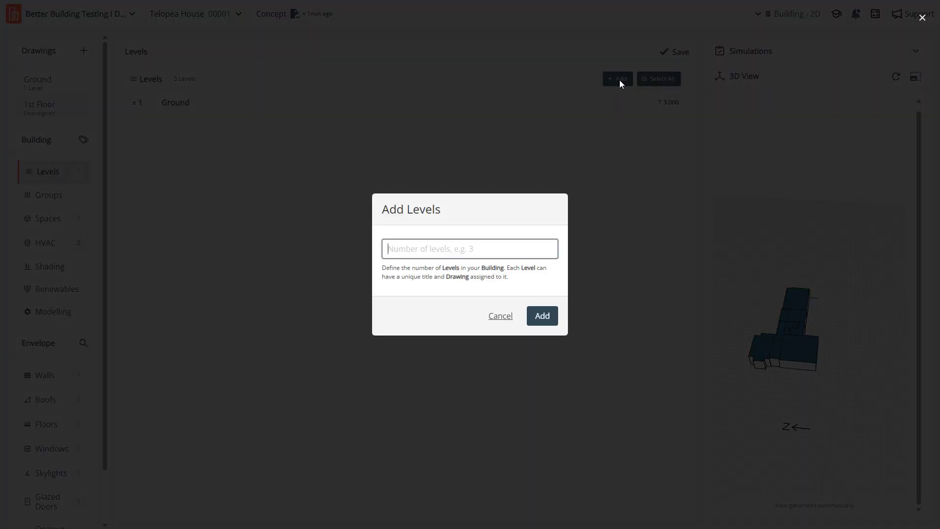
{"action": "type", "text": "1"}
{"action": "left_click", "coordinate": [547, 316]}
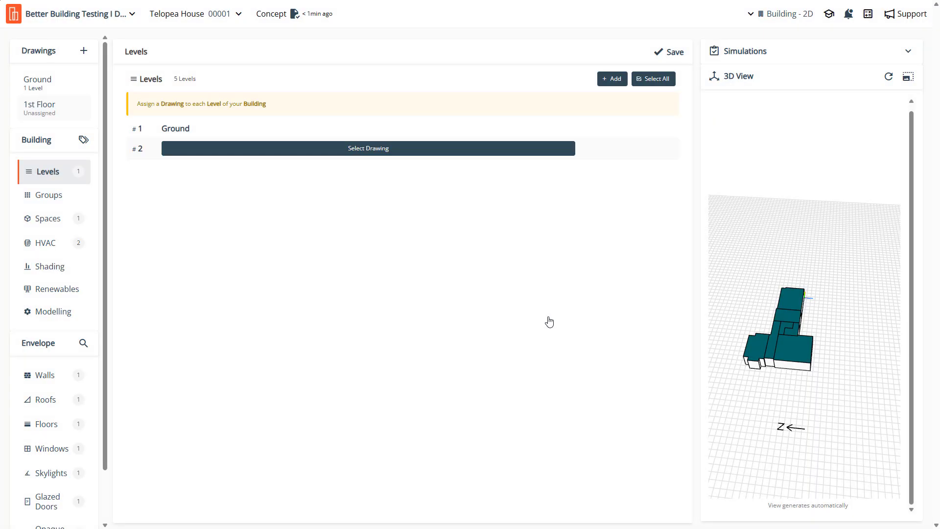
Assign the 1st Floor drawing to level 2 without a custom title and save the levels
{"action": "left_click", "coordinate": [394, 151]}
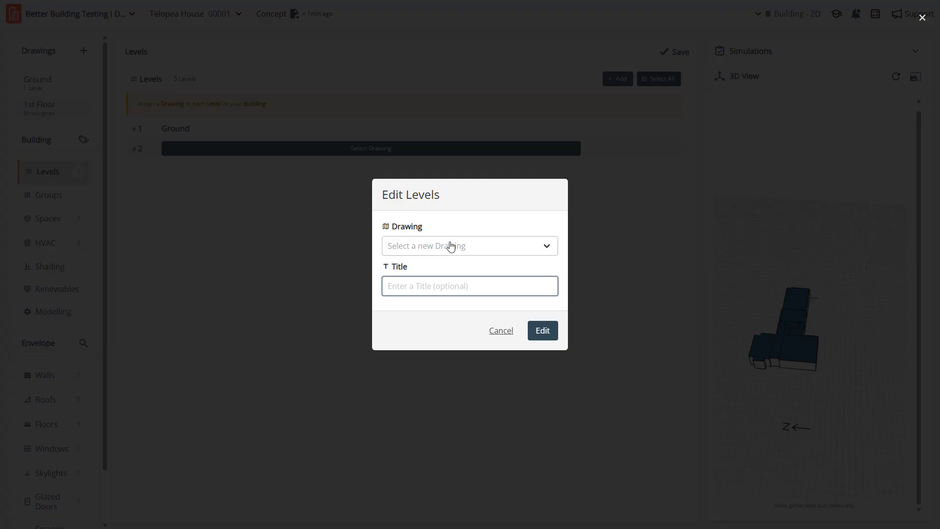
{"action": "left_click", "coordinate": [447, 245]}
{"action": "left_click", "coordinate": [455, 277]}
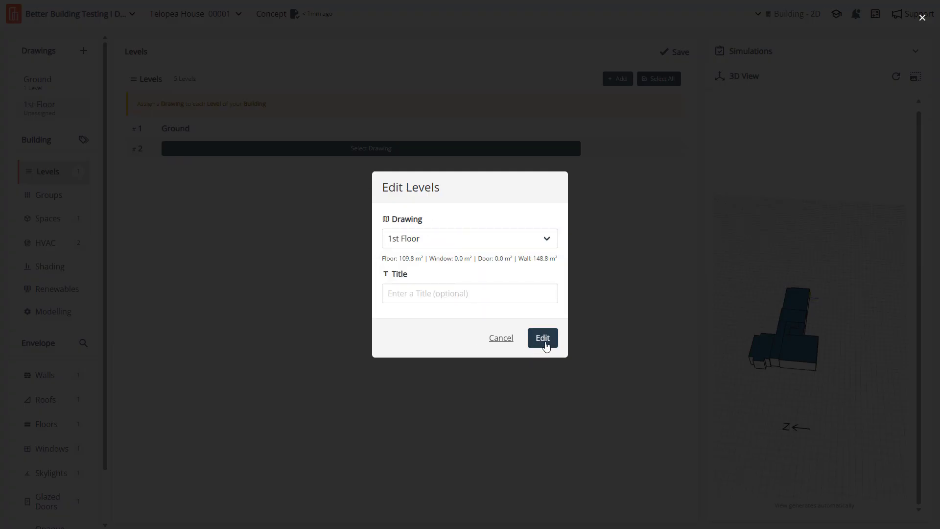
{"action": "left_click", "coordinate": [544, 342]}
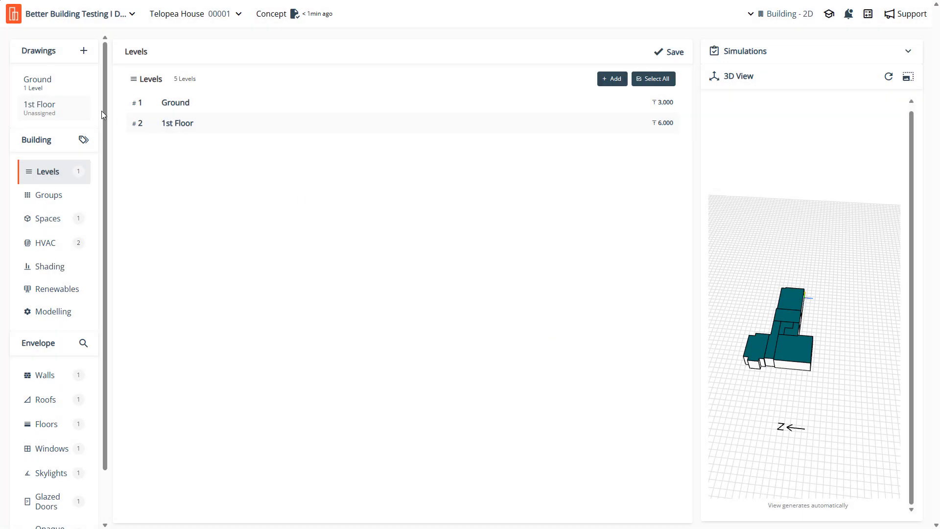
{"action": "left_click", "coordinate": [670, 51]}
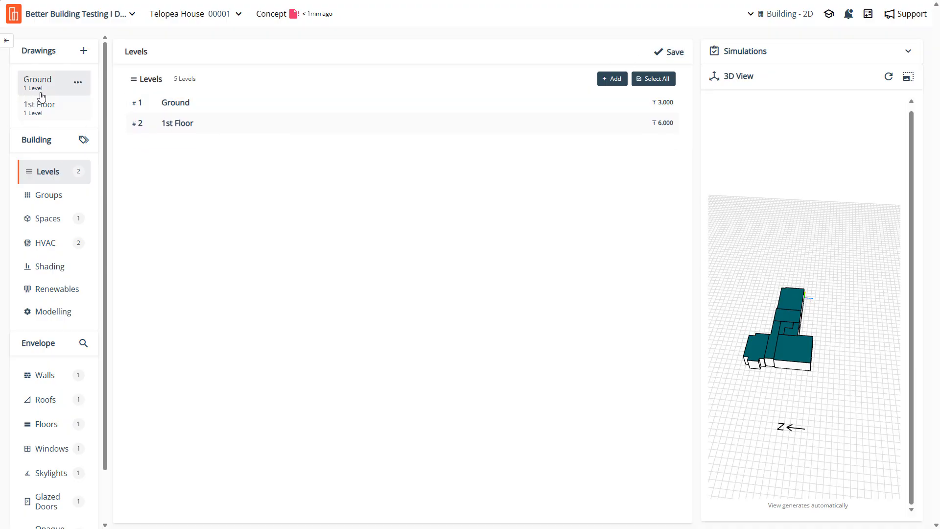
Examine the two-level building's 3D model from several angles in the large viewer
{"action": "left_click", "coordinate": [907, 77]}
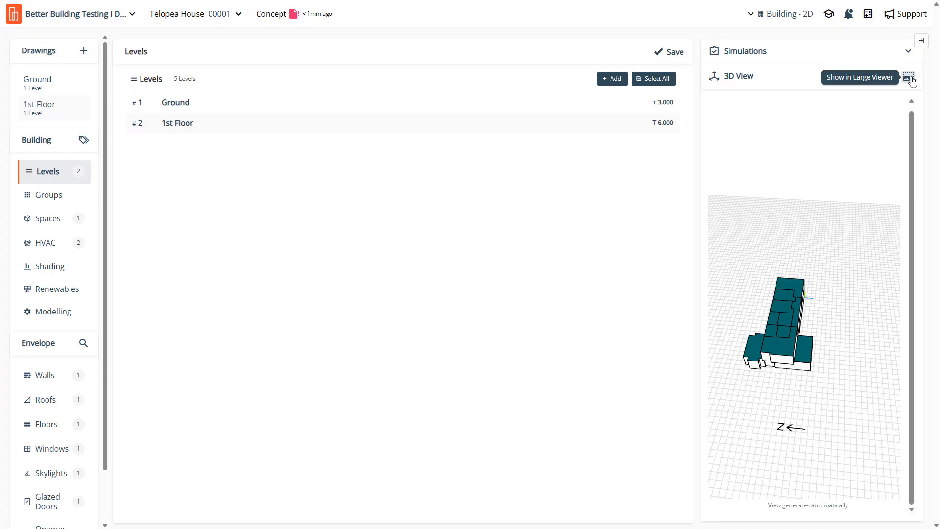
{"action": "left_click", "coordinate": [908, 77]}
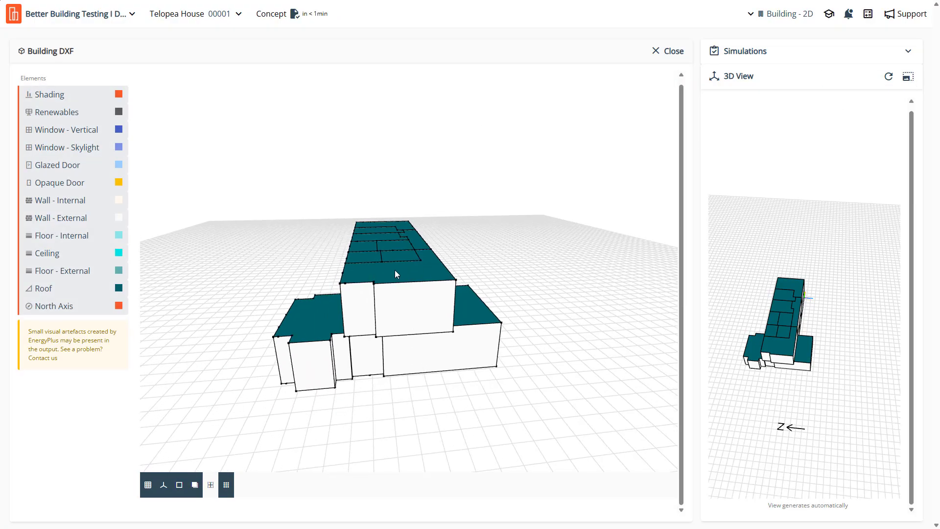
{"action": "left_click_drag", "start_coordinate": [394, 270], "coordinate": [436, 272]}
{"action": "right_click_drag", "start_coordinate": [436, 272], "coordinate": [406, 262]}
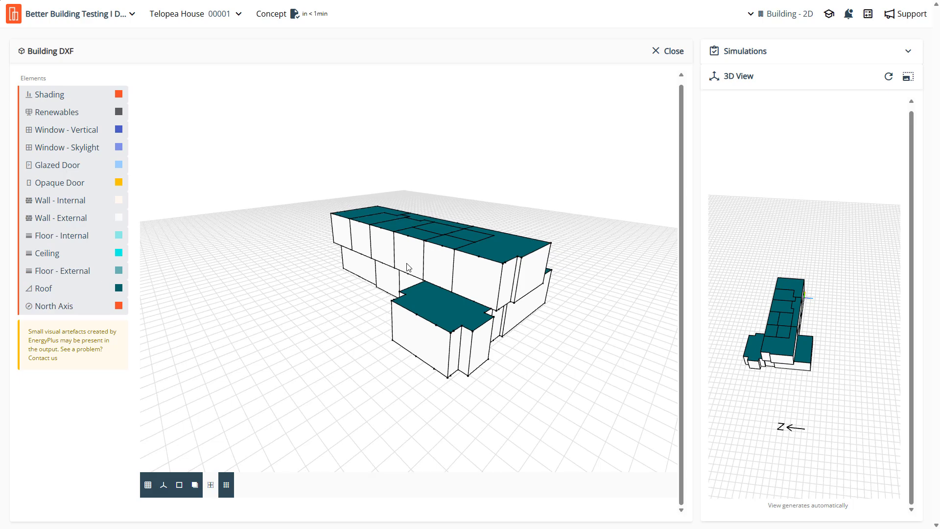
Hide the roof in the 3D model and inspect the upper floor's internal walls and floors from several angles
{"action": "mouse_move", "coordinate": [409, 268]}
{"action": "left_mouse_down"}
{"action": "mouse_move", "coordinate": [472, 258]}
{"action": "mouse_move", "coordinate": [534, 275]}
{"action": "mouse_move", "coordinate": [539, 327]}
{"action": "mouse_move", "coordinate": [543, 290]}
{"action": "mouse_move", "coordinate": [586, 260]}
{"action": "mouse_move", "coordinate": [662, 258]}
{"action": "mouse_move", "coordinate": [640, 233]}
{"action": "mouse_move", "coordinate": [476, 272]}
{"action": "mouse_move", "coordinate": [397, 270]}
{"action": "left_mouse_up"}
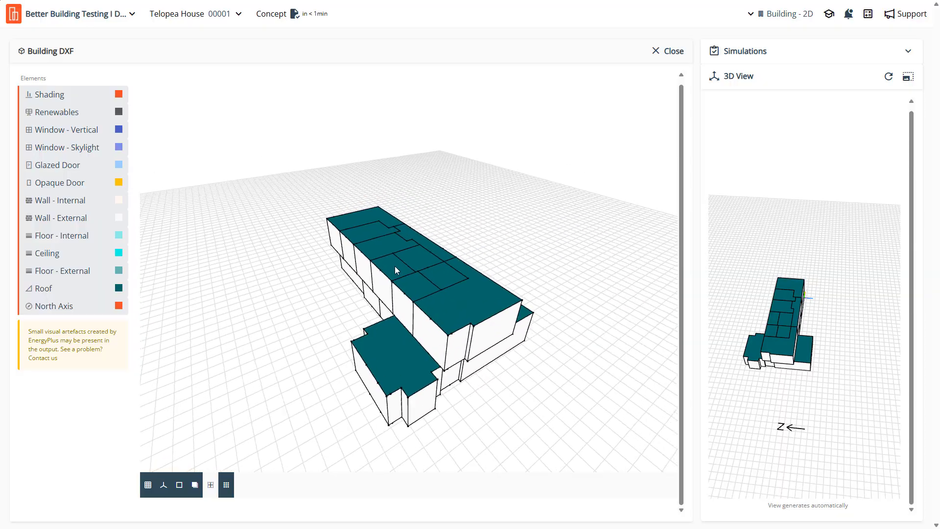
{"action": "right_click_drag", "start_coordinate": [395, 270], "coordinate": [404, 226]}
{"action": "left_click_drag", "start_coordinate": [405, 226], "coordinate": [356, 267]}
{"action": "left_click", "coordinate": [66, 291]}
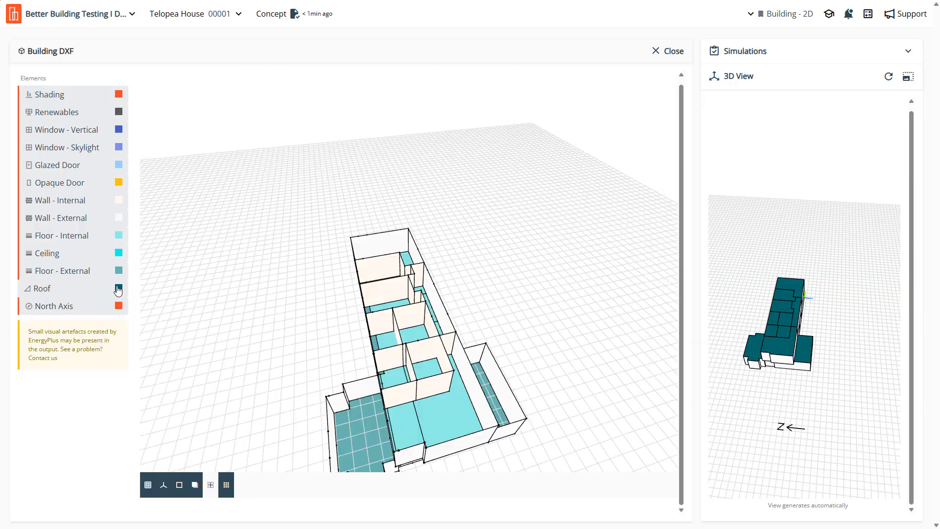
{"action": "left_click_drag", "start_coordinate": [454, 289], "coordinate": [424, 291]}
{"action": "right_click_drag", "start_coordinate": [386, 303], "coordinate": [422, 291]}
{"action": "scroll", "coordinate": [422, 291], "scroll_direction": "up", "scroll_amount": 5}
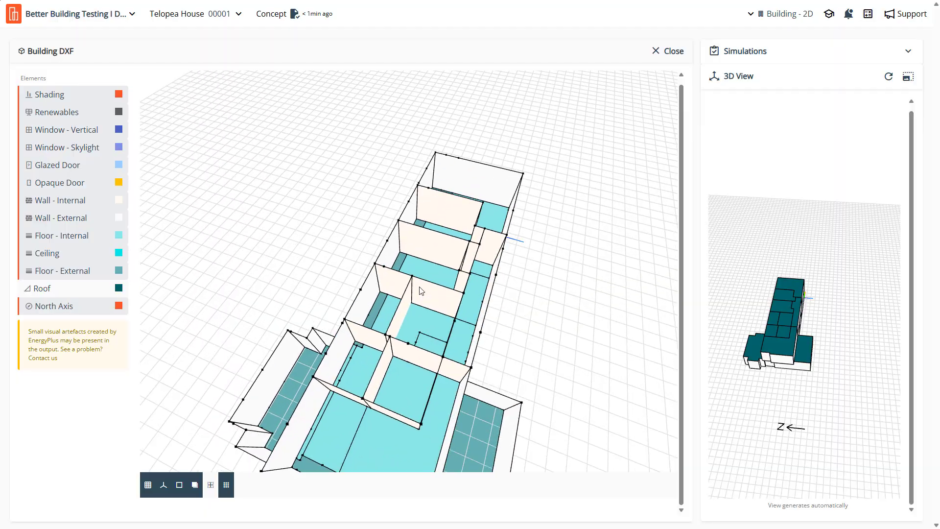
{"action": "mouse_move", "coordinate": [421, 291]}
{"action": "left_mouse_down"}
{"action": "mouse_move", "coordinate": [408, 310]}
{"action": "mouse_move", "coordinate": [369, 325]}
{"action": "mouse_move", "coordinate": [325, 303]}
{"action": "mouse_move", "coordinate": [444, 306]}
{"action": "mouse_move", "coordinate": [425, 305]}
{"action": "left_mouse_up"}
{"action": "scroll", "coordinate": [430, 298], "scroll_direction": "up", "scroll_amount": 6}
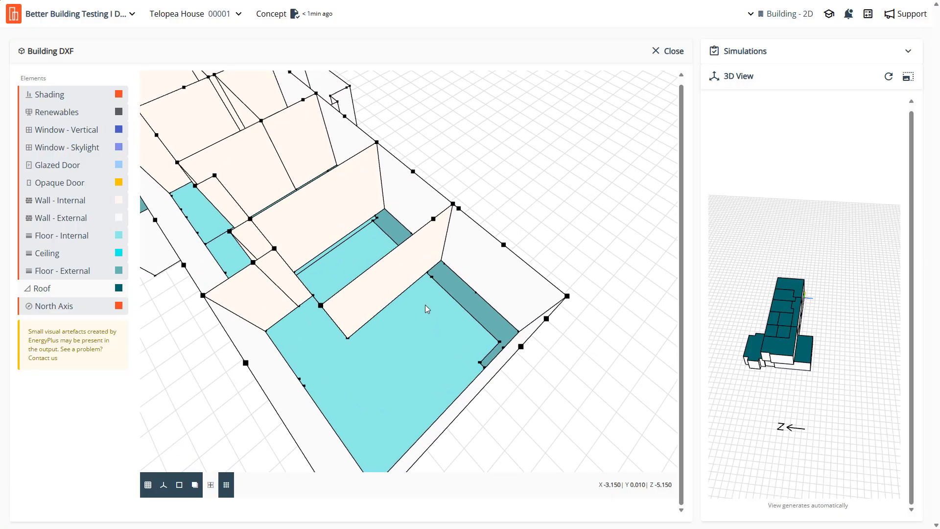
{"action": "left_click_drag", "start_coordinate": [478, 317], "coordinate": [372, 335]}
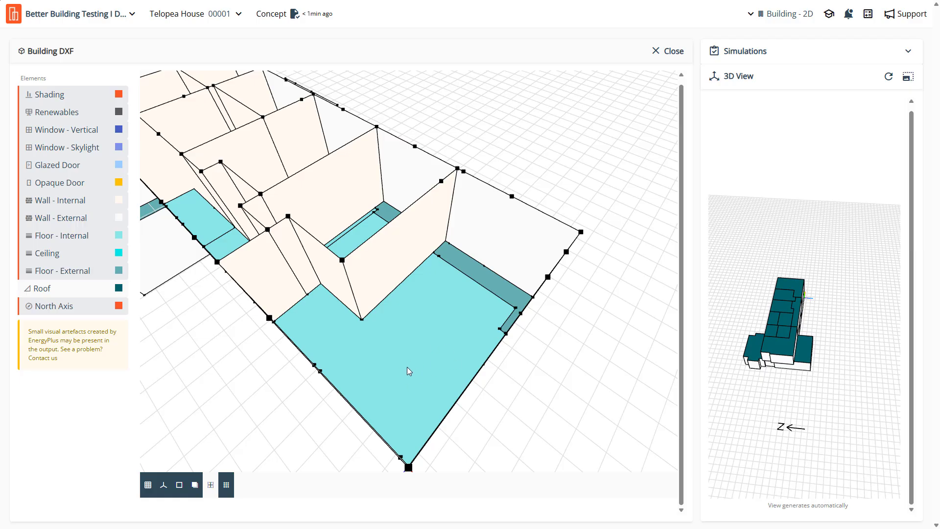
Hide the internal floors to inspect the external floors beneath, and restore the internal floors and roof
{"action": "left_click", "coordinate": [88, 237]}
{"action": "left_click_drag", "start_coordinate": [338, 302], "coordinate": [433, 347]}
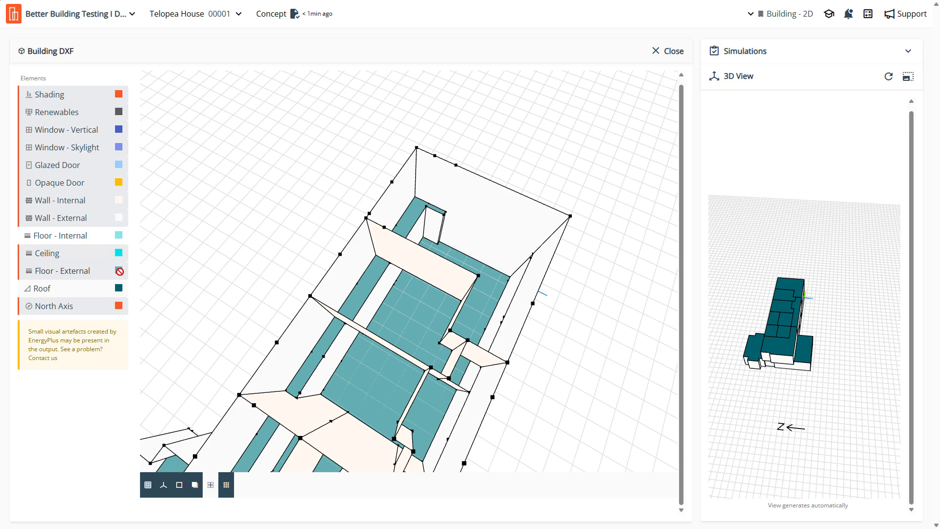
{"action": "left_click_drag", "start_coordinate": [326, 356], "coordinate": [113, 270]}
{"action": "left_click", "coordinate": [82, 236]}
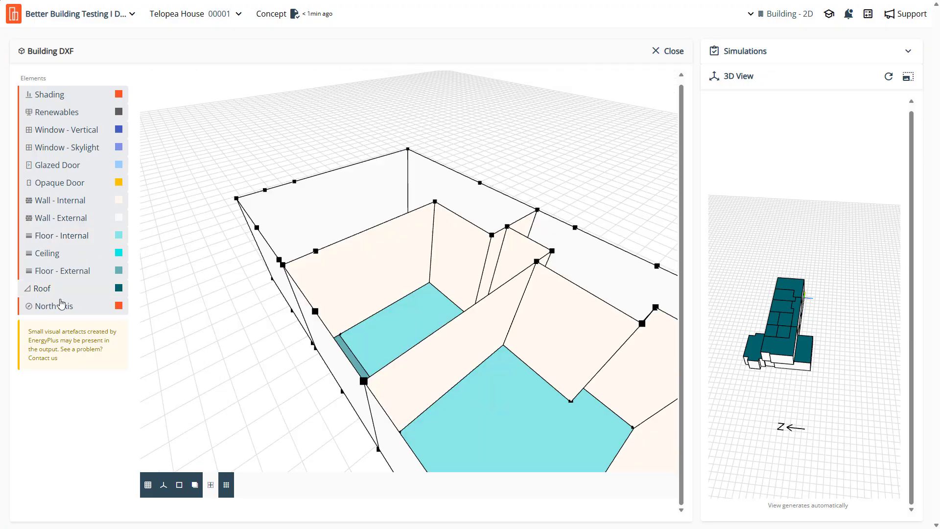
{"action": "left_click", "coordinate": [42, 288]}
{"action": "left_click_drag", "start_coordinate": [207, 298], "coordinate": [388, 254]}
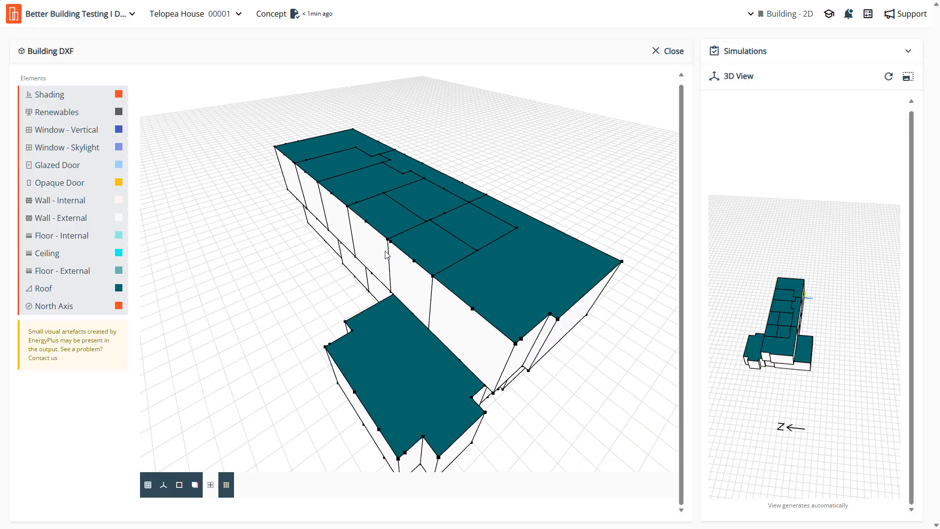
Close the large viewer, save the levels and open the Ground drawing
{"action": "left_click", "coordinate": [678, 51]}
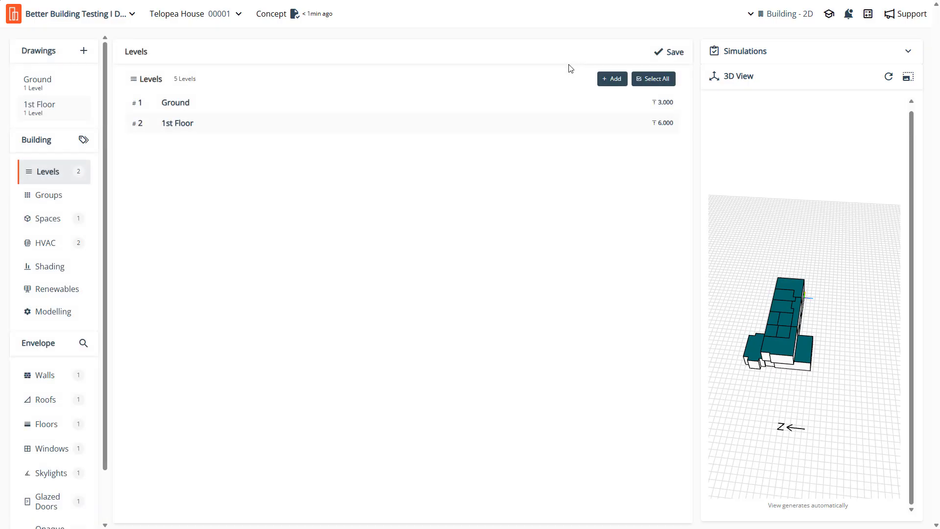
{"action": "left_click", "coordinate": [666, 52]}
{"action": "left_click", "coordinate": [34, 85]}
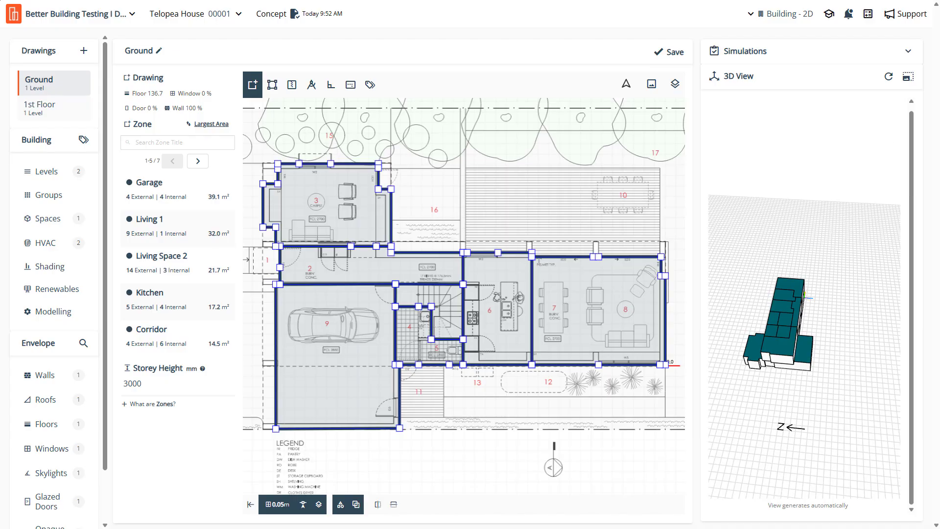
Switch to the technical drawings PDF and examine the openings on the north, south and street elevations
{"action": "key", "text": "alt+Tab"}
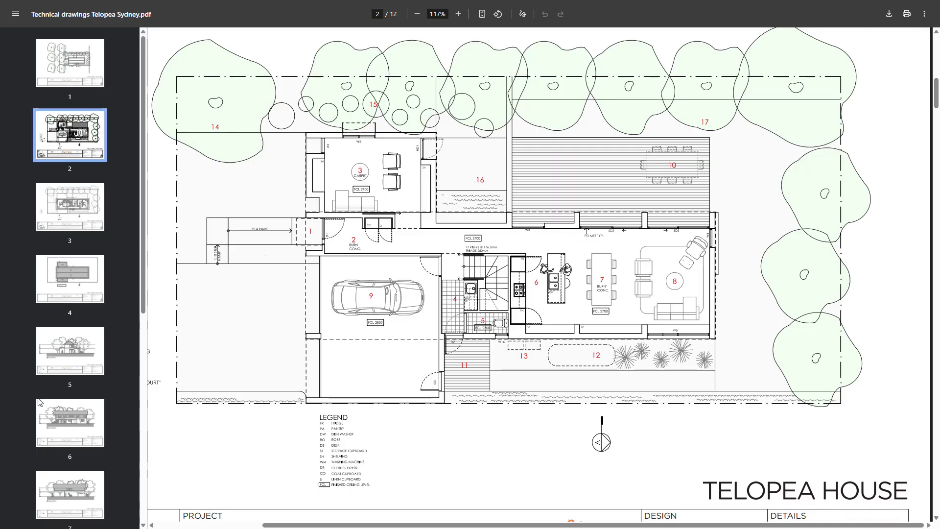
{"action": "left_click", "coordinate": [49, 413]}
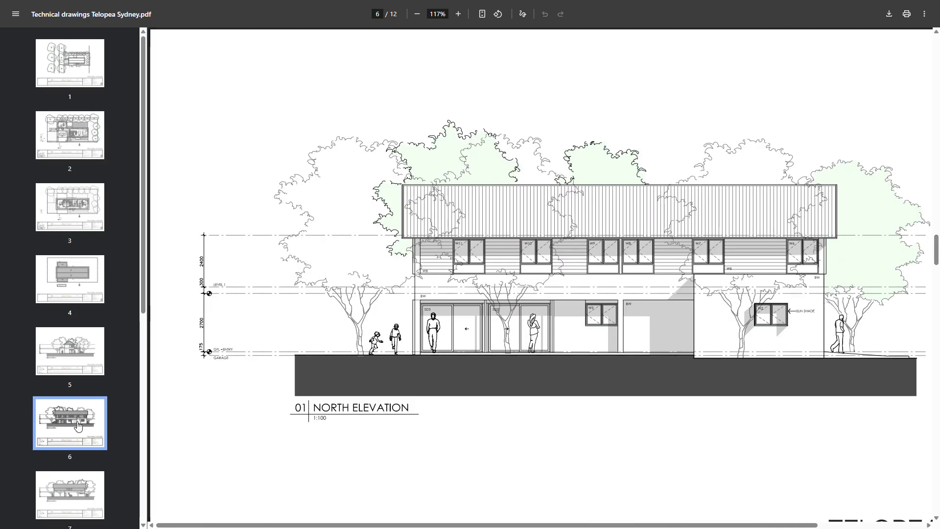
{"action": "scroll", "coordinate": [810, 327], "scroll_direction": "up", "scroll_amount": 2, "text": "ctrl"}
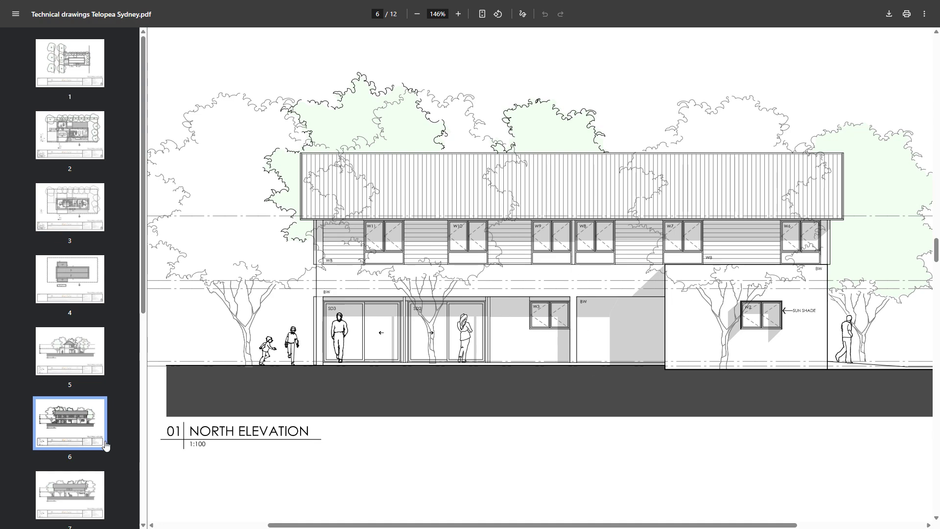
{"action": "scroll", "coordinate": [106, 444], "scroll_direction": "down", "scroll_amount": 2}
{"action": "left_click", "coordinate": [74, 396]}
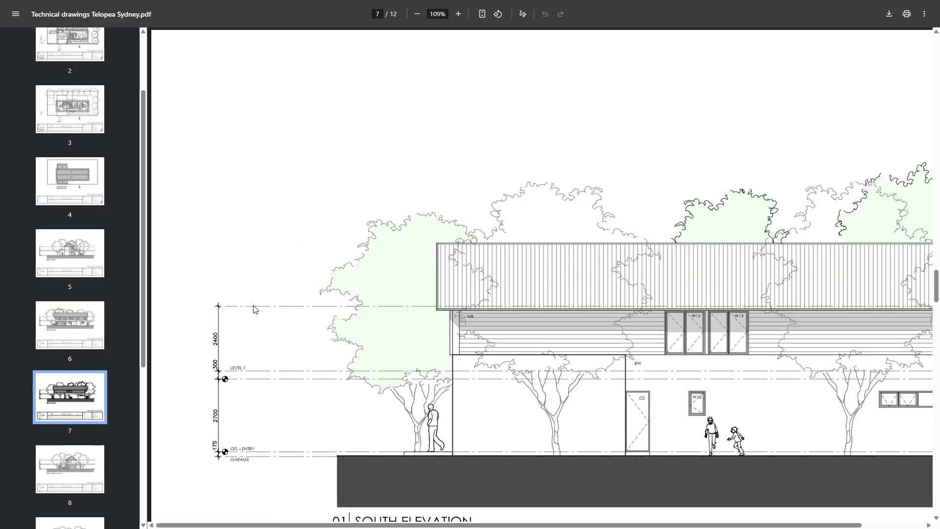
{"action": "scroll", "coordinate": [259, 318], "scroll_direction": "down", "scroll_amount": 5, "text": "ctrl"}
{"action": "scroll", "coordinate": [552, 350], "scroll_direction": "up", "scroll_amount": 6, "text": "ctrl"}
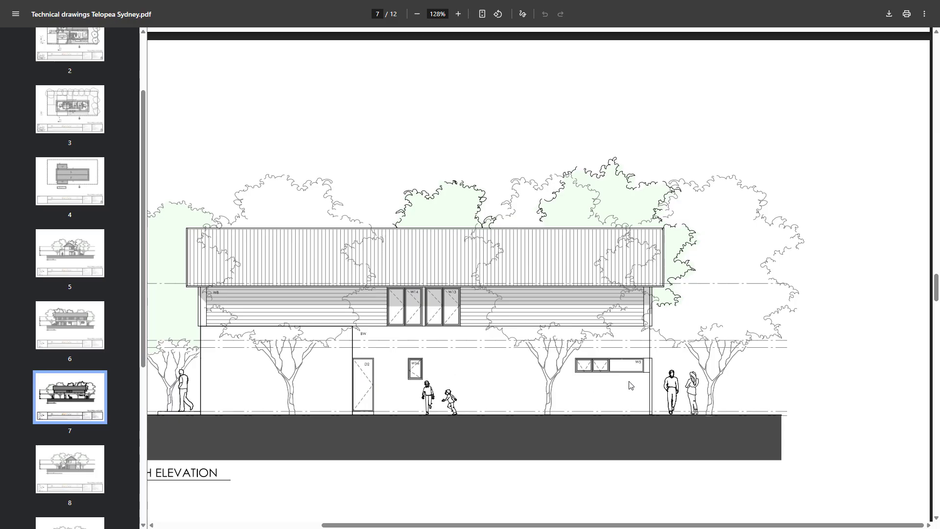
{"action": "left_click", "coordinate": [88, 477]}
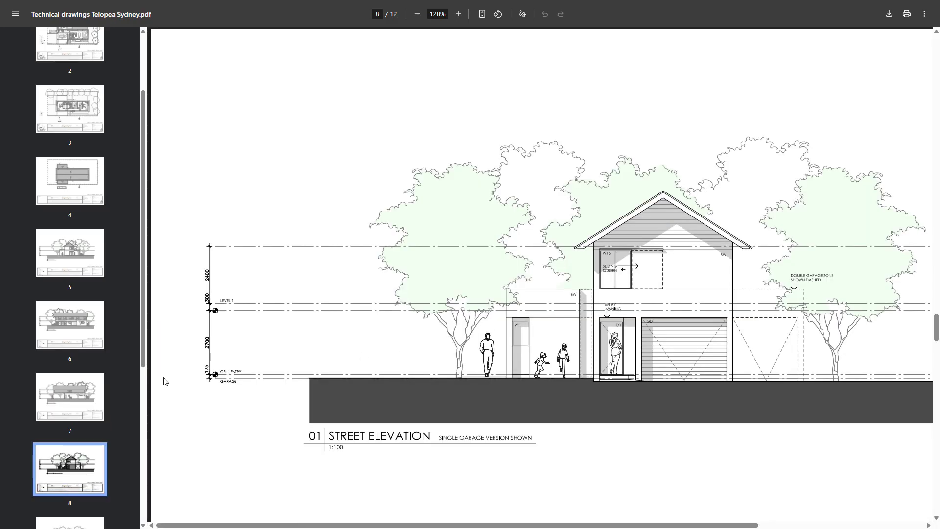
Open the window and door schedule on page 12 and read the dimensions of D1, W1 and W2
{"action": "scroll", "coordinate": [105, 380], "scroll_direction": "down", "scroll_amount": 5}
{"action": "left_click", "coordinate": [96, 477]}
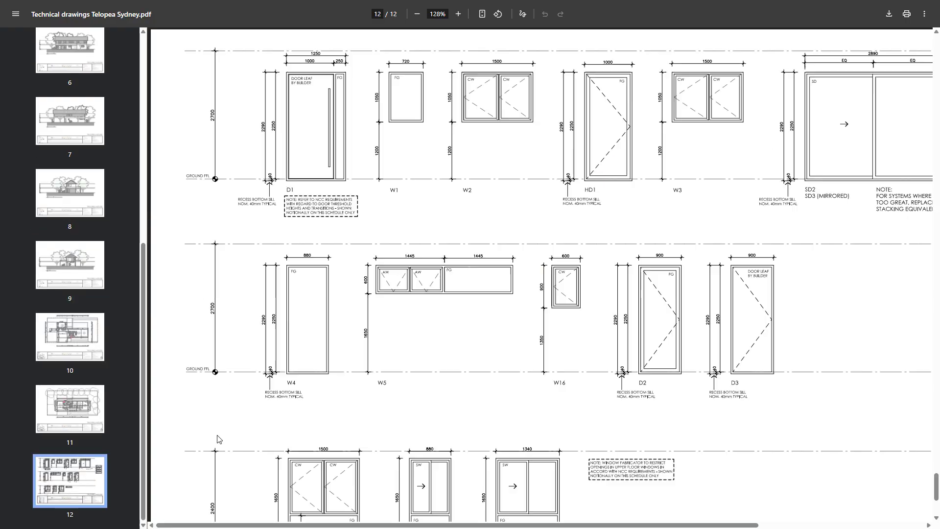
{"action": "scroll", "coordinate": [418, 323], "scroll_direction": "down", "scroll_amount": 2, "text": "ctrl"}
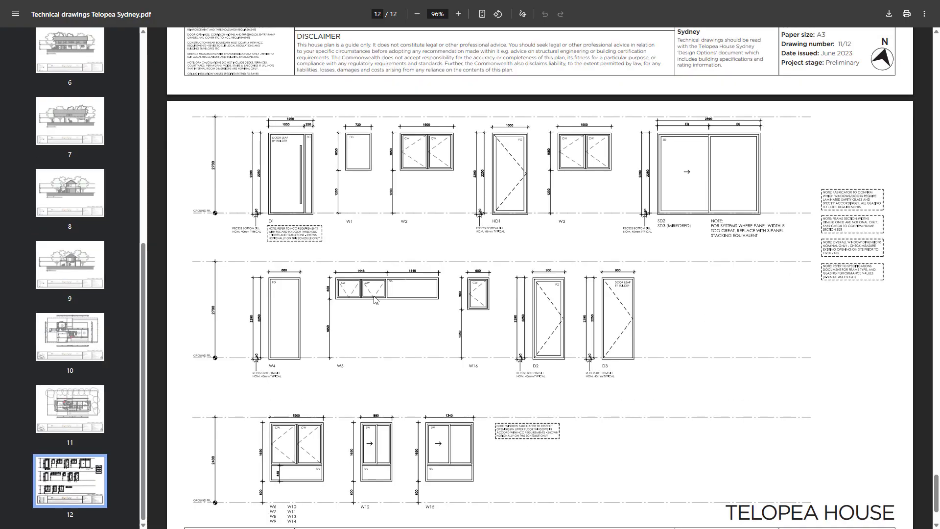
{"action": "scroll", "coordinate": [375, 300], "scroll_direction": "down", "scroll_amount": 1}
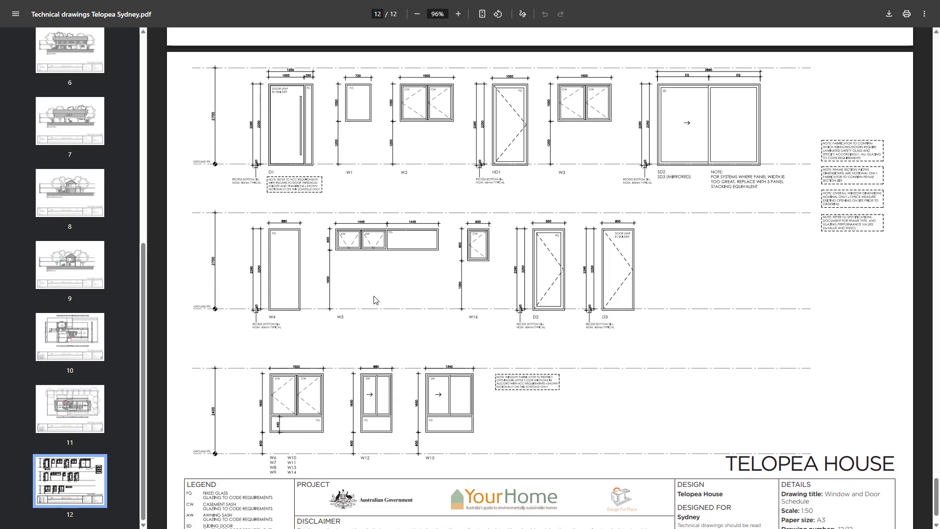
{"action": "scroll", "coordinate": [375, 300], "scroll_direction": "up", "scroll_amount": 1}
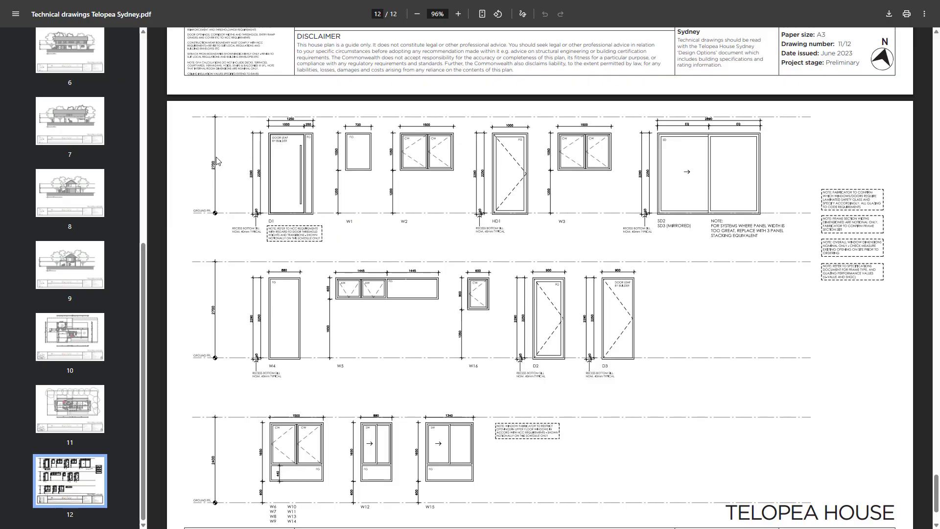
{"action": "scroll", "coordinate": [200, 172], "scroll_direction": "up", "scroll_amount": 5, "text": "ctrl"}
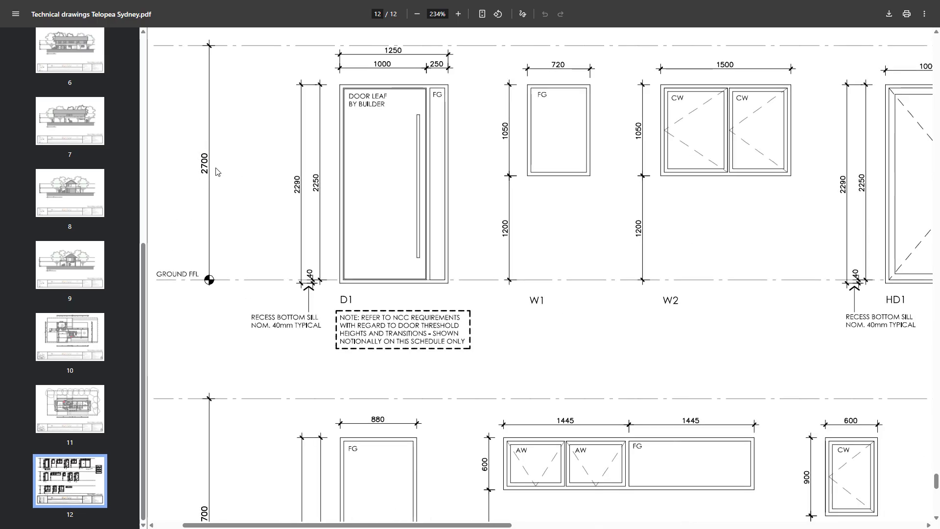
{"action": "scroll", "coordinate": [275, 212], "scroll_direction": "down", "scroll_amount": 5, "text": "ctrl"}
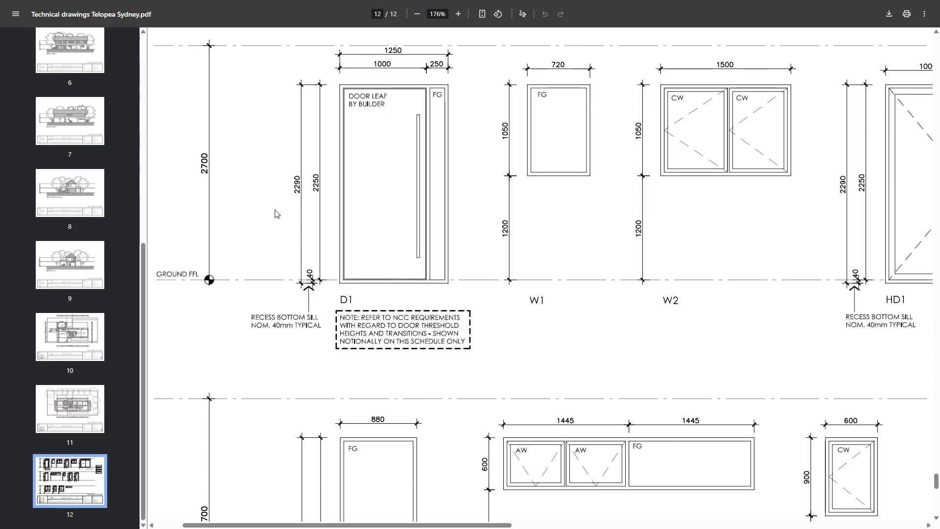
Examine the upper-floor windows, the SD2 and SD3 sliding doors and the remaining openings in the window and door schedule
{"action": "scroll", "coordinate": [272, 211], "scroll_direction": "down", "scroll_amount": 1}
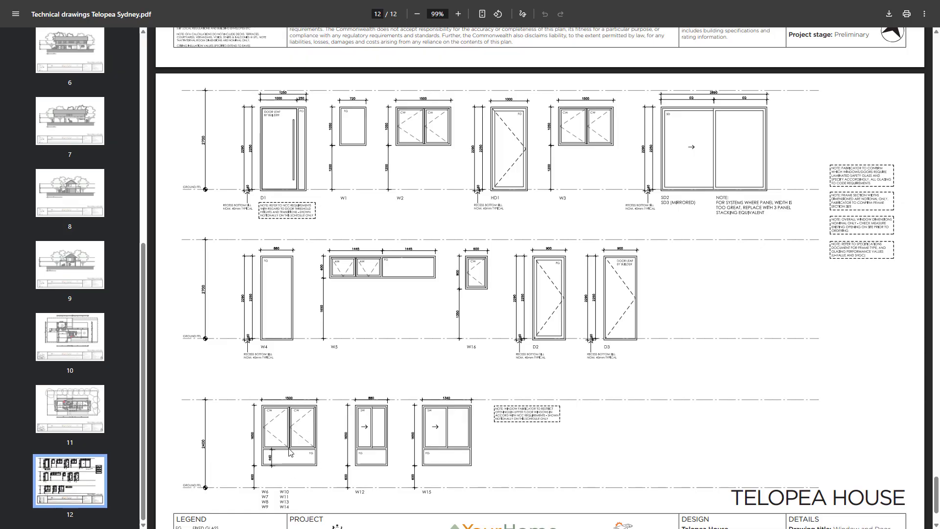
{"action": "scroll", "coordinate": [288, 450], "scroll_direction": "down", "scroll_amount": 2}
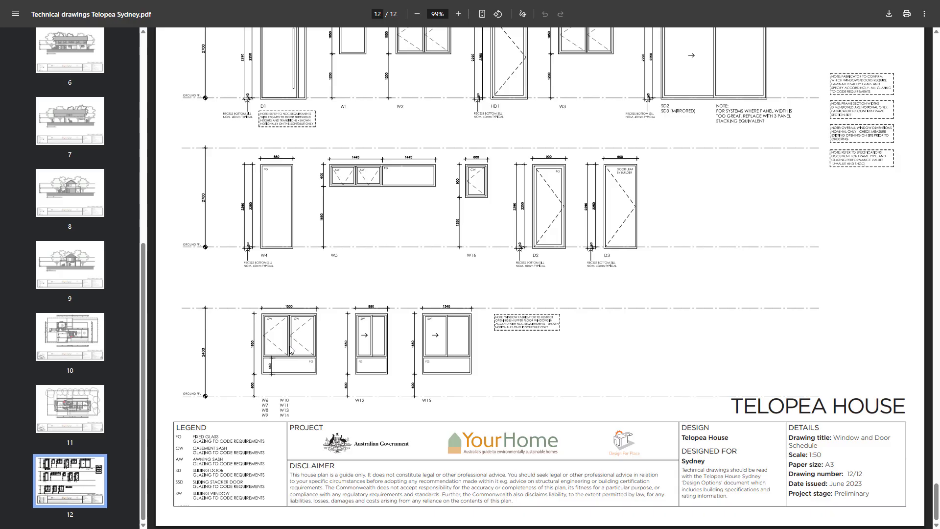
{"action": "scroll", "coordinate": [290, 348], "scroll_direction": "up", "scroll_amount": 1}
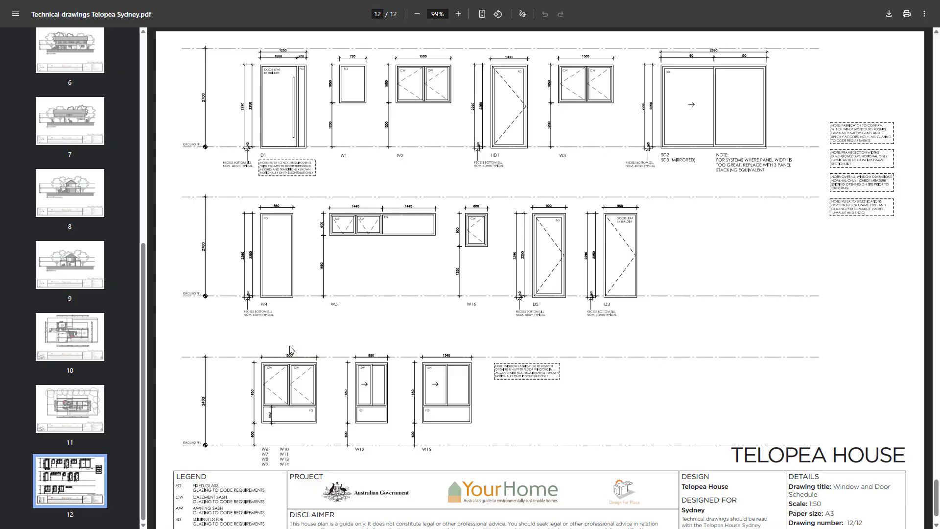
{"action": "scroll", "coordinate": [290, 348], "scroll_direction": "up", "scroll_amount": 1}
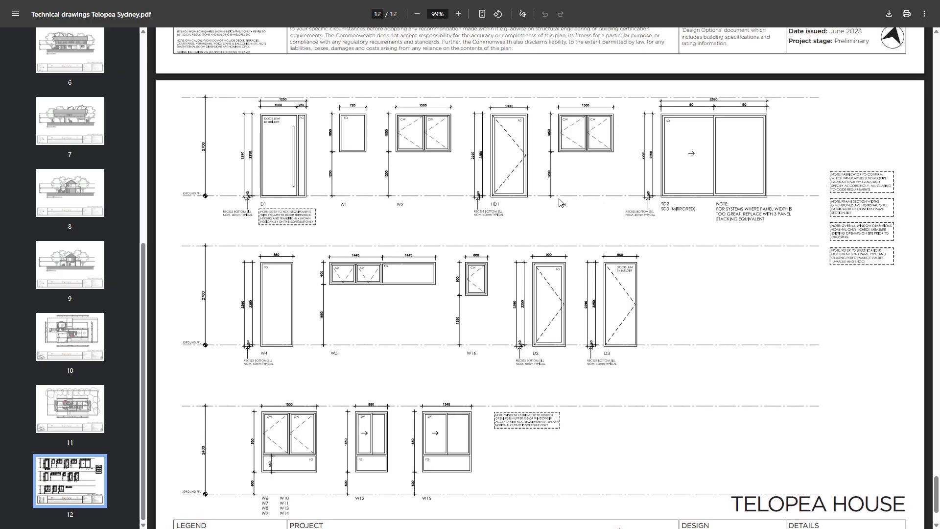
{"action": "scroll", "coordinate": [728, 158], "scroll_direction": "up", "scroll_amount": 3, "text": "ctrl"}
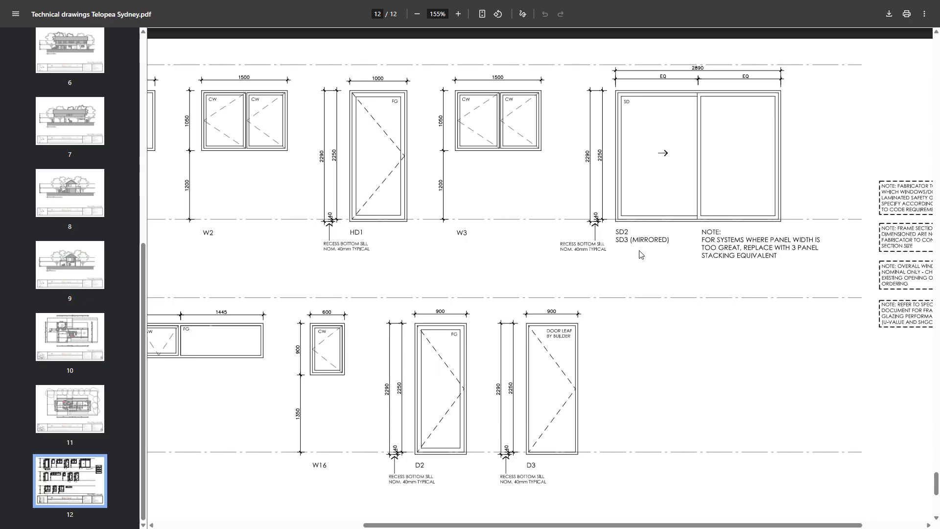
{"action": "scroll", "coordinate": [744, 180], "scroll_direction": "down", "scroll_amount": 5, "text": "ctrl"}
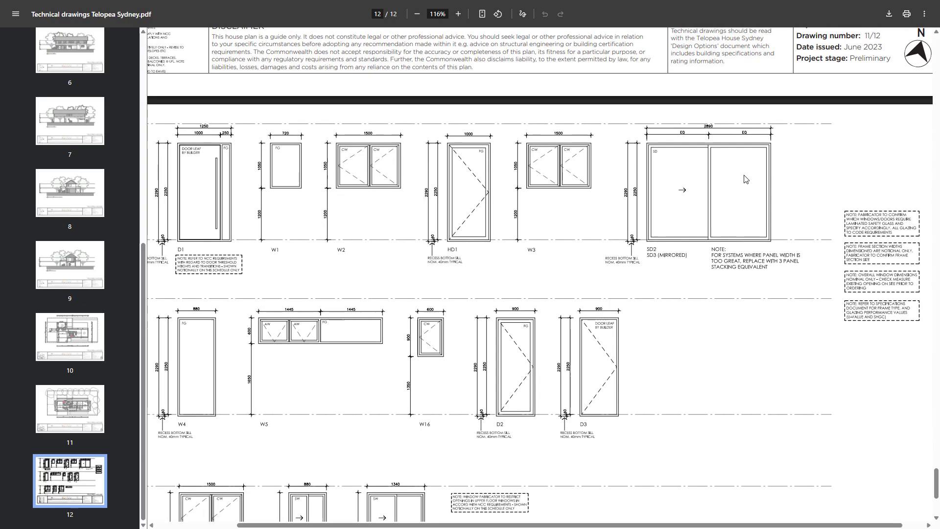
{"action": "scroll", "coordinate": [384, 229], "scroll_direction": "up", "scroll_amount": 4, "text": "ctrl"}
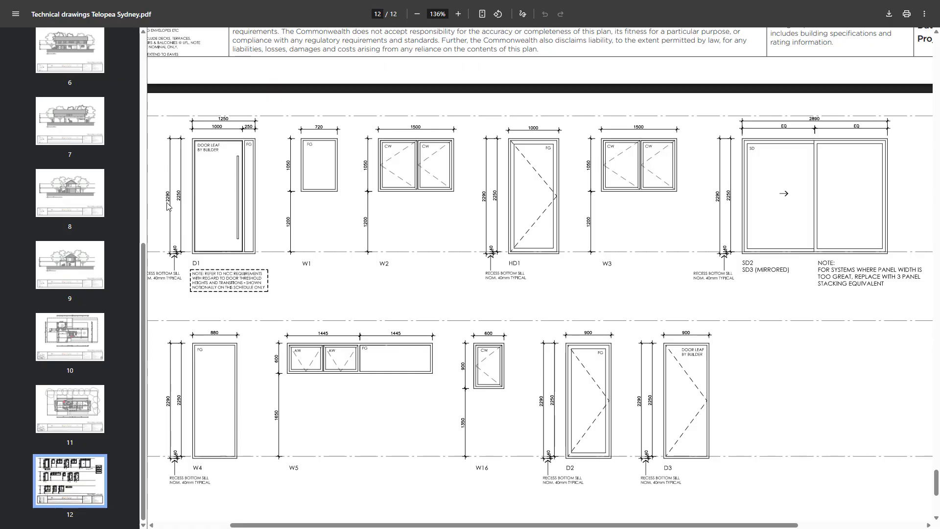
{"action": "scroll", "coordinate": [393, 274], "scroll_direction": "down", "scroll_amount": 1}
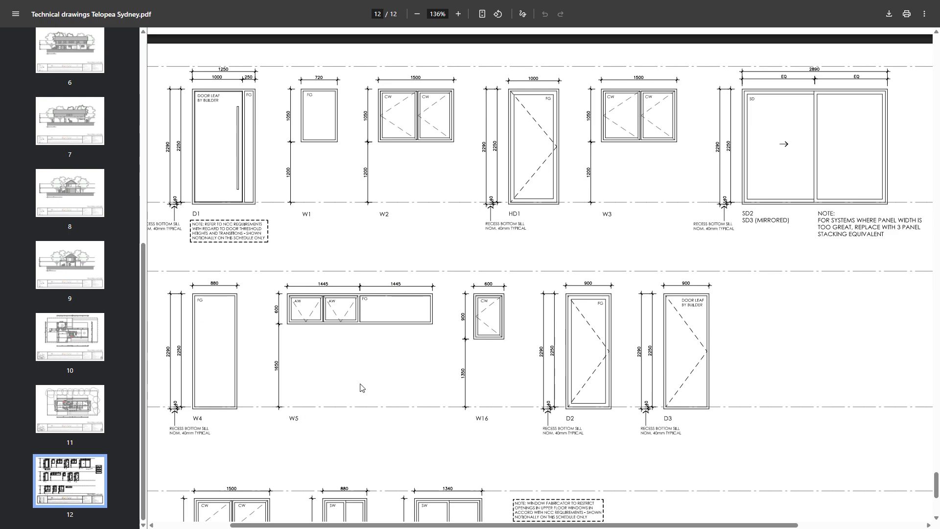
{"action": "scroll", "coordinate": [361, 387], "scroll_direction": "down", "scroll_amount": 3, "text": "ctrl"}
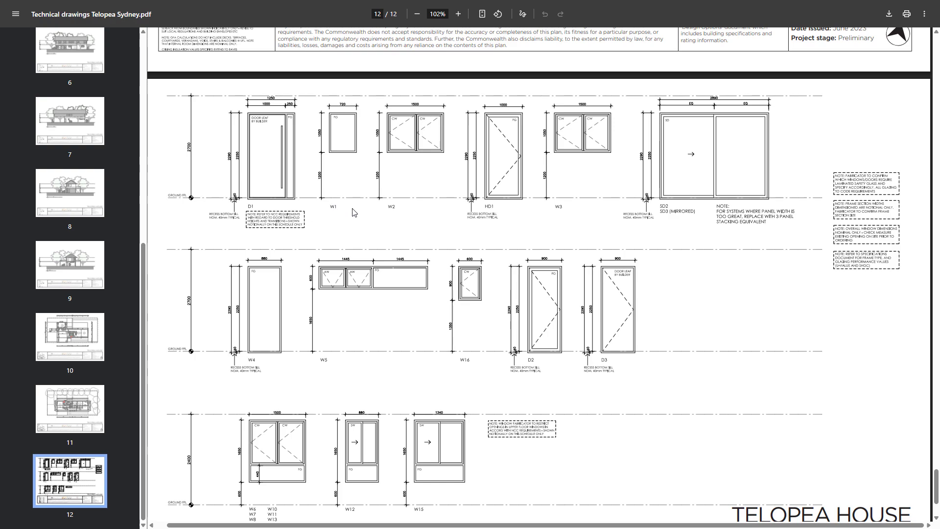
Examine the openings on the north, east and street elevations, and return to the window and door schedule on page 12
{"action": "scroll", "coordinate": [69, 165], "scroll_direction": "up", "scroll_amount": 1}
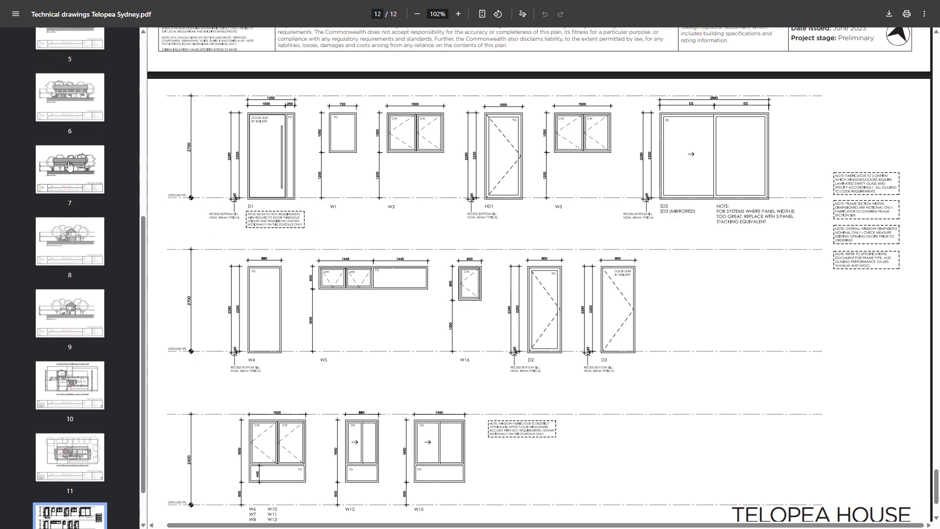
{"action": "left_click", "coordinate": [69, 98]}
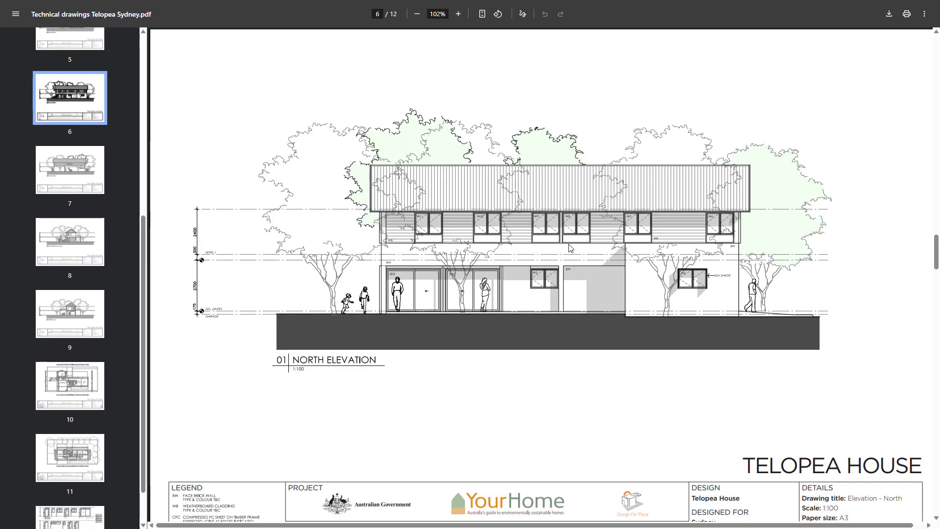
{"action": "scroll", "coordinate": [524, 247], "scroll_direction": "up", "scroll_amount": 3, "text": "ctrl"}
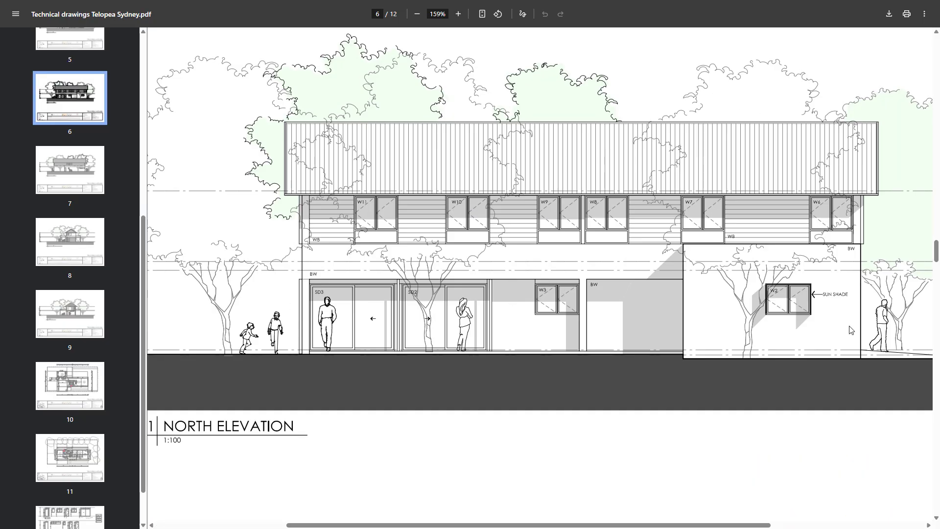
{"action": "scroll", "coordinate": [98, 221], "scroll_direction": "up", "scroll_amount": 2}
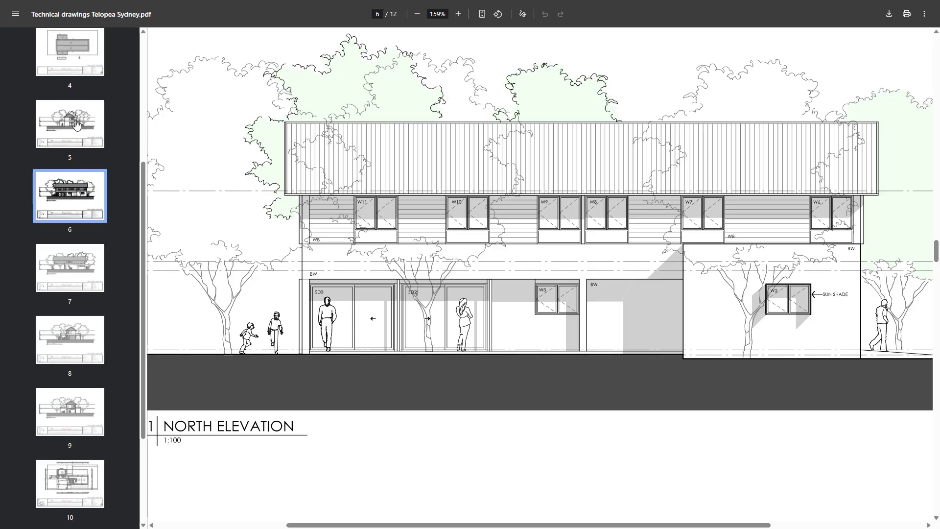
{"action": "left_click", "coordinate": [69, 123]}
{"action": "scroll", "coordinate": [342, 188], "scroll_direction": "down", "scroll_amount": 2}
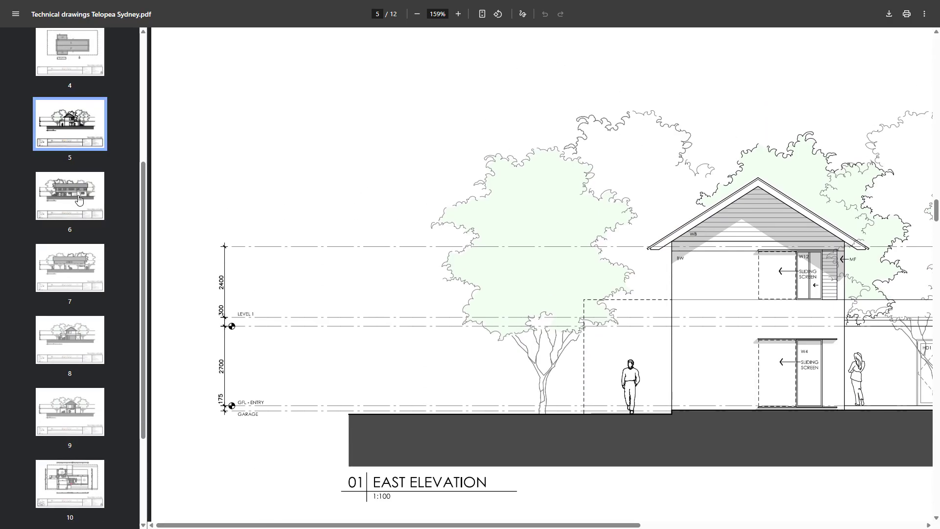
{"action": "left_click", "coordinate": [82, 349]}
{"action": "scroll", "coordinate": [487, 301], "scroll_direction": "down", "scroll_amount": 1}
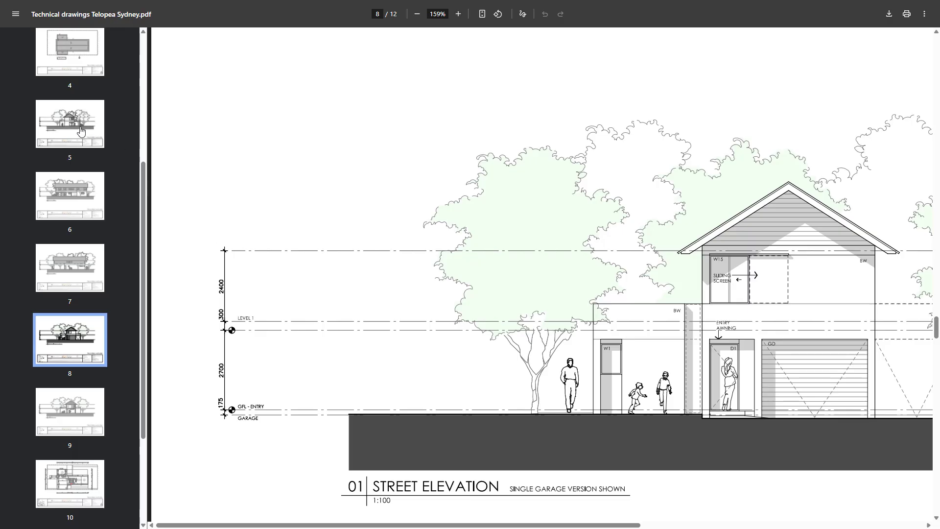
{"action": "scroll", "coordinate": [70, 151], "scroll_direction": "up", "scroll_amount": 4}
{"action": "scroll", "coordinate": [69, 152], "scroll_direction": "down", "scroll_amount": 7}
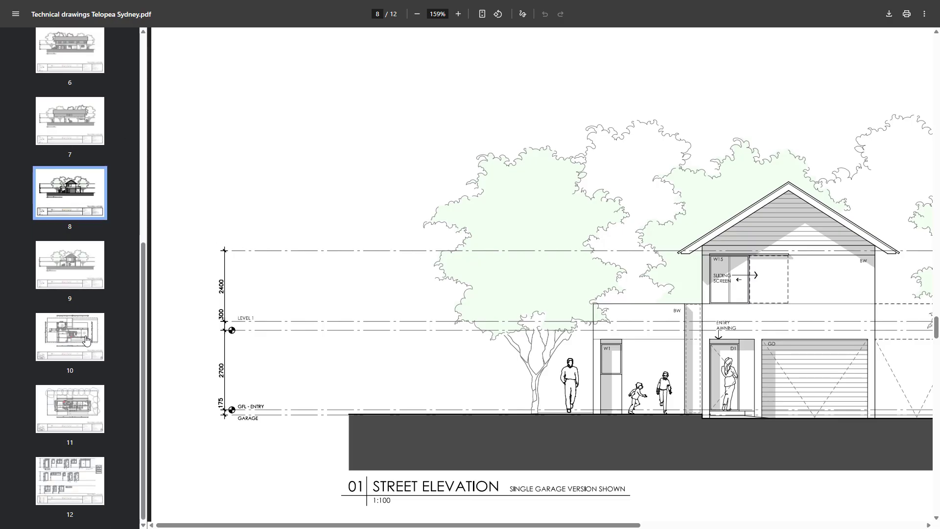
{"action": "left_click", "coordinate": [69, 480]}
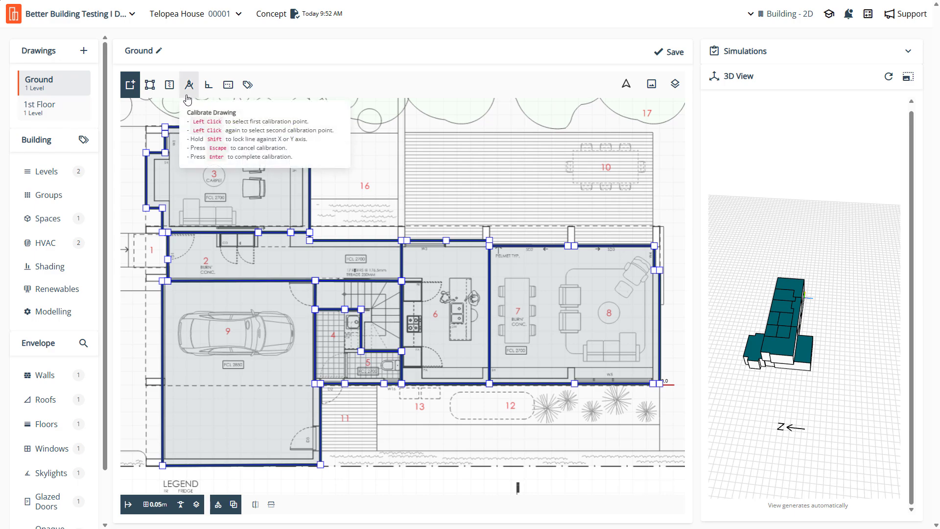
Switch back to the building model, expand the Ground drawing's zone details and examine the windows marked on the plan
{"action": "left_click", "coordinate": [128, 509]}
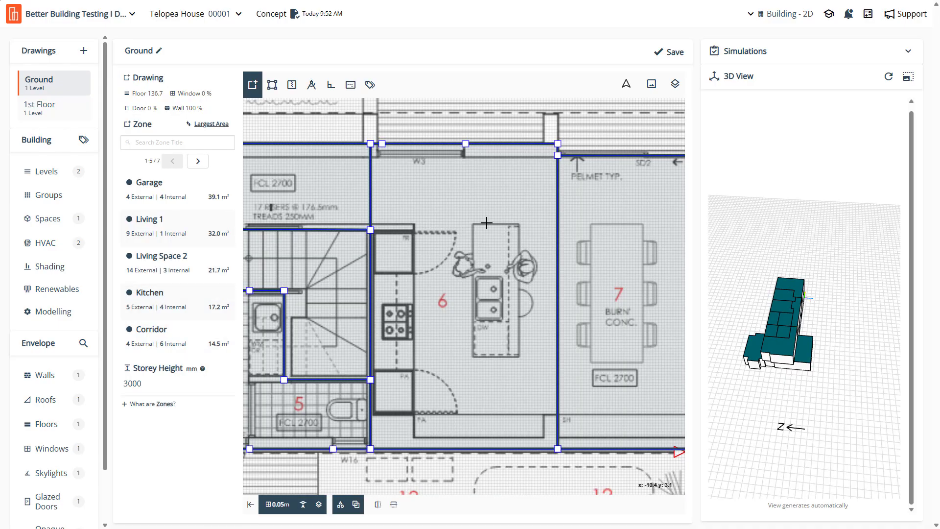
{"action": "scroll", "coordinate": [512, 221], "scroll_direction": "down", "scroll_amount": 8}
{"action": "scroll", "coordinate": [411, 157], "scroll_direction": "up", "scroll_amount": 4}
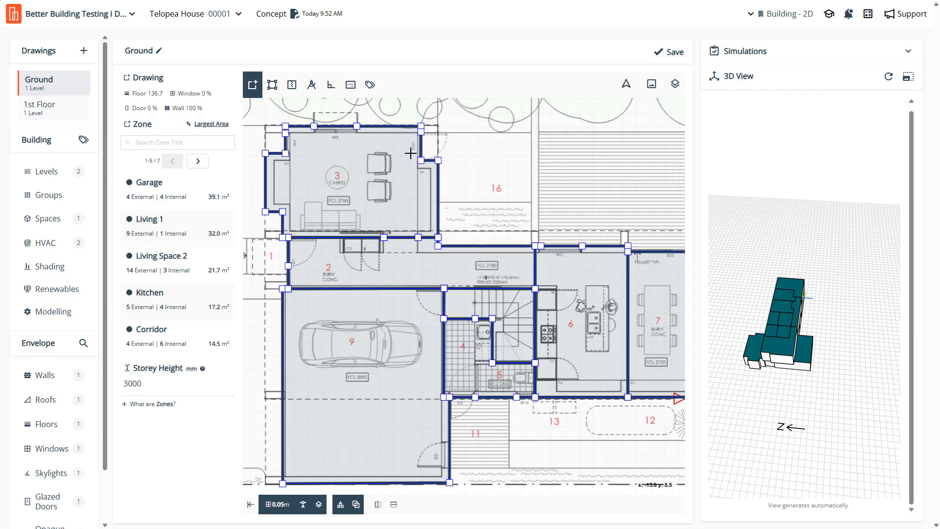
{"action": "left_click", "coordinate": [669, 52]}
{"action": "scroll", "coordinate": [352, 237], "scroll_direction": "up", "scroll_amount": 5}
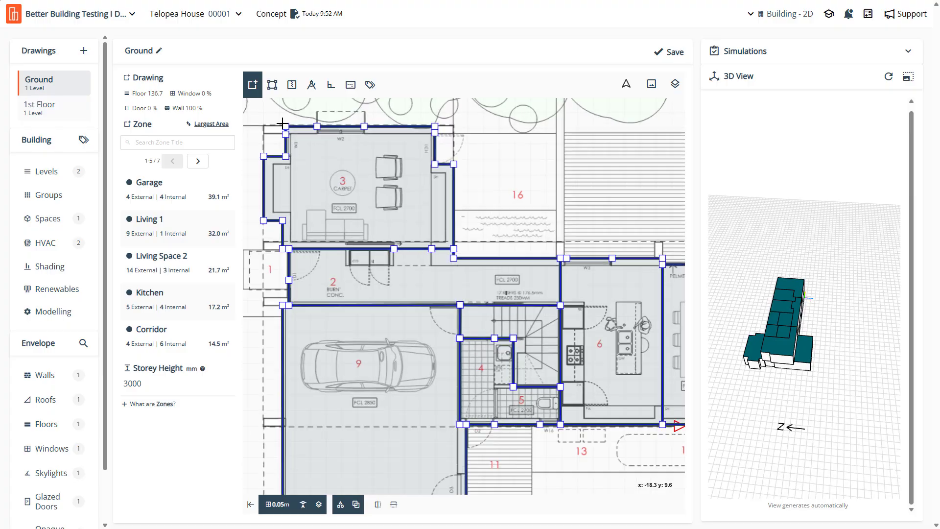
{"action": "scroll", "coordinate": [323, 183], "scroll_direction": "down", "scroll_amount": 5}
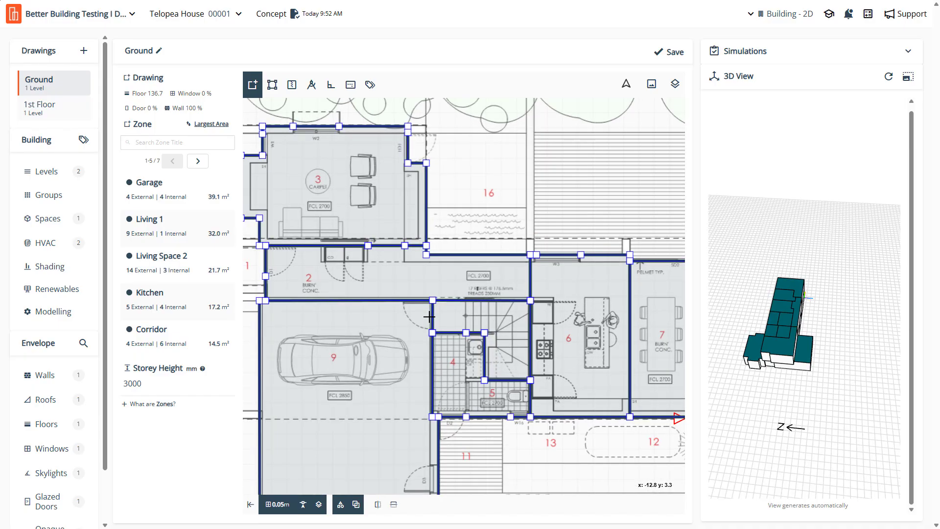
{"action": "scroll", "coordinate": [558, 288], "scroll_direction": "up", "scroll_amount": 3}
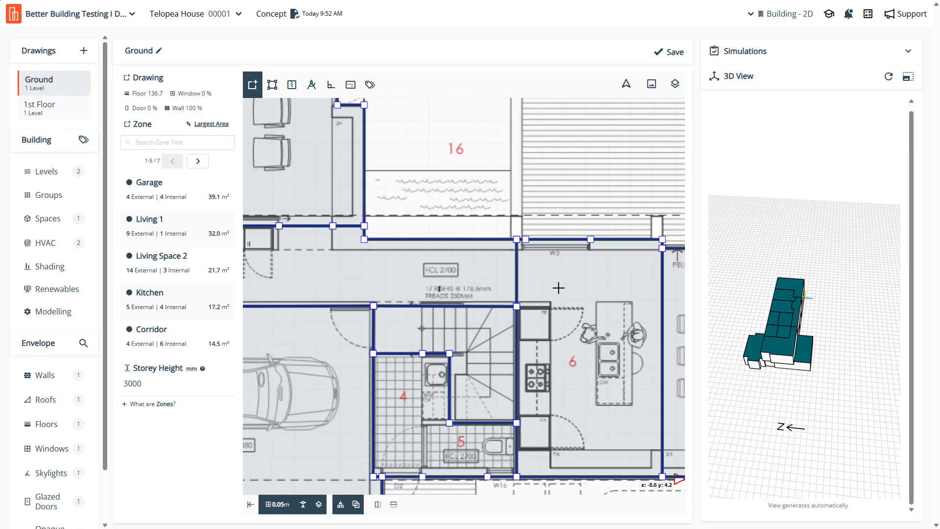
{"action": "left_click", "coordinate": [670, 52]}
Create a building tag titled W1-W3 with the triangle symbol and teal colour, and save the tags
{"action": "left_click", "coordinate": [84, 141]}
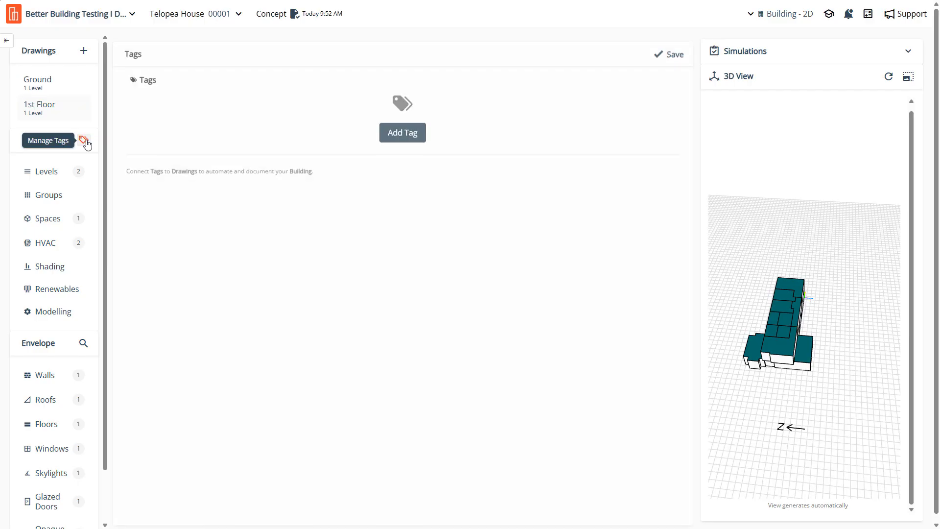
{"action": "left_click", "coordinate": [404, 132]}
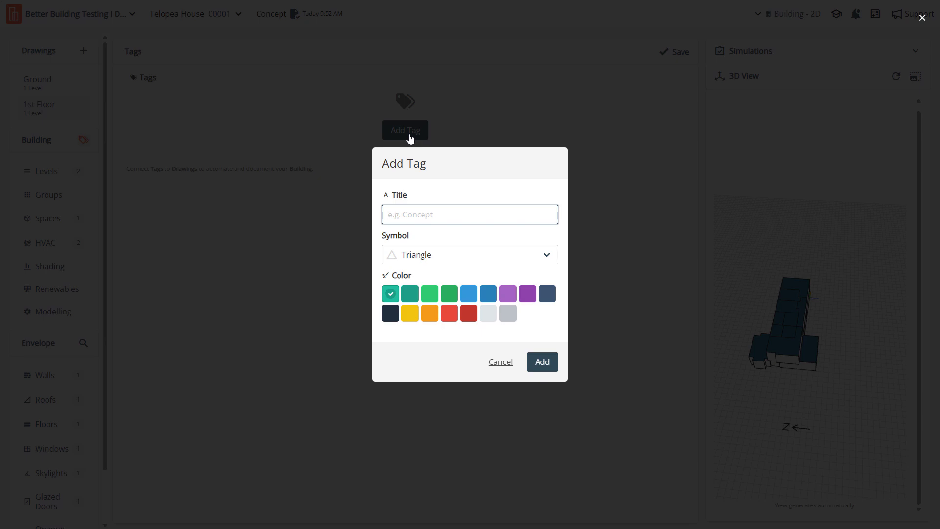
{"action": "type", "text": "w1-W3"}
{"action": "left_click_drag", "start_coordinate": [396, 218], "coordinate": [387, 217]}
{"action": "type", "text": "W"}
{"action": "left_click", "coordinate": [542, 363]}
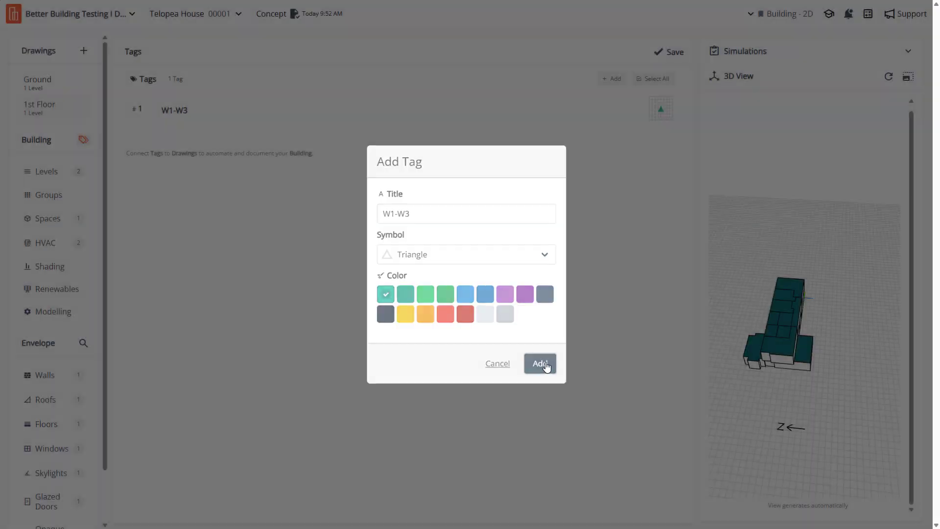
{"action": "left_click", "coordinate": [669, 51]}
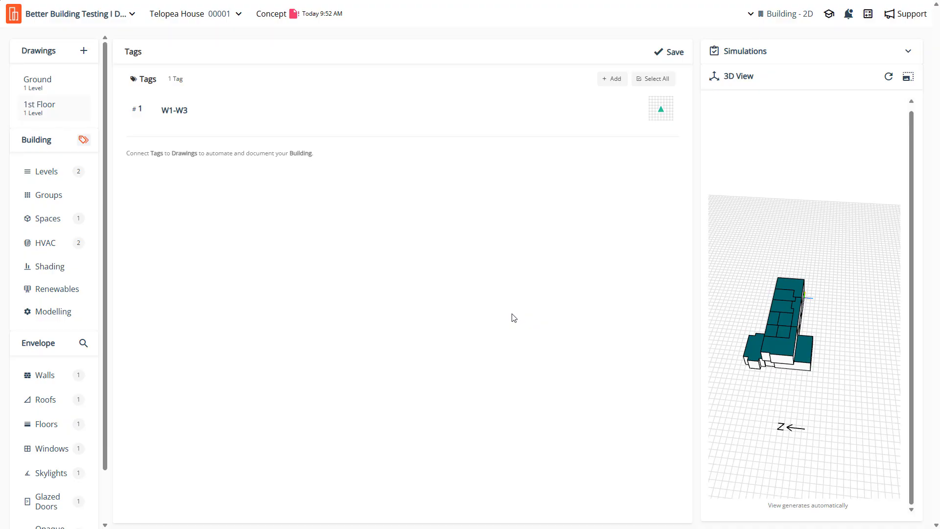
{"action": "mouse_move", "coordinate": [162, 119]}
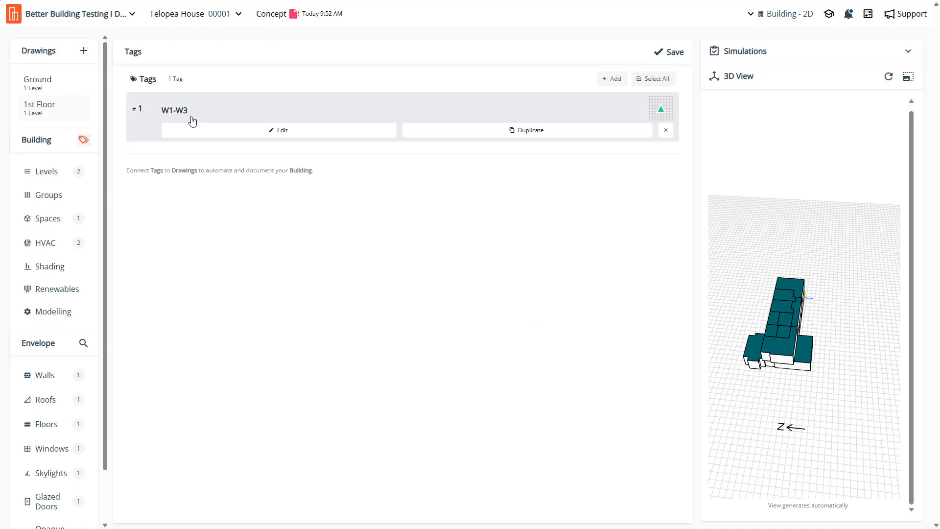
Apply the W1-W3 tag to the wall segments at windows W1, W2 and W3 in the Ground drawing
{"action": "left_click", "coordinate": [34, 88]}
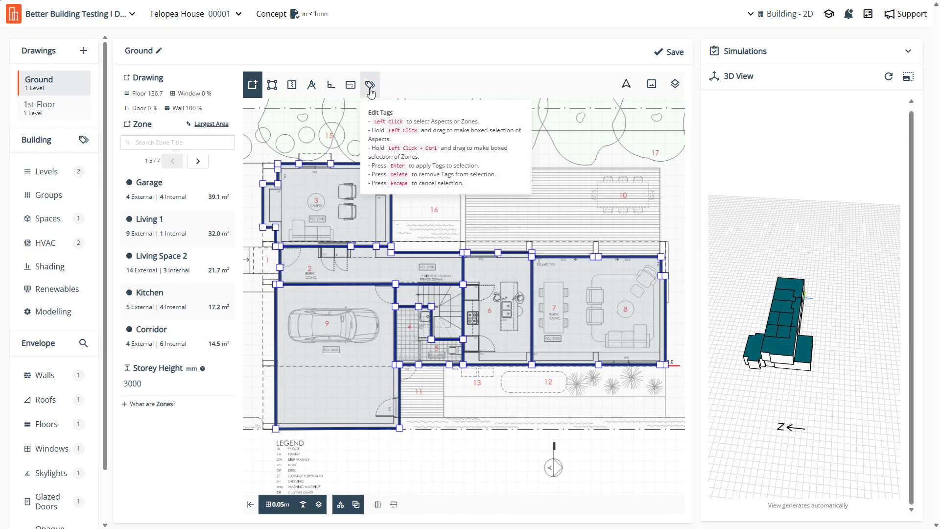
{"action": "left_click", "coordinate": [369, 87]}
{"action": "scroll", "coordinate": [399, 207], "scroll_direction": "down", "scroll_amount": 2}
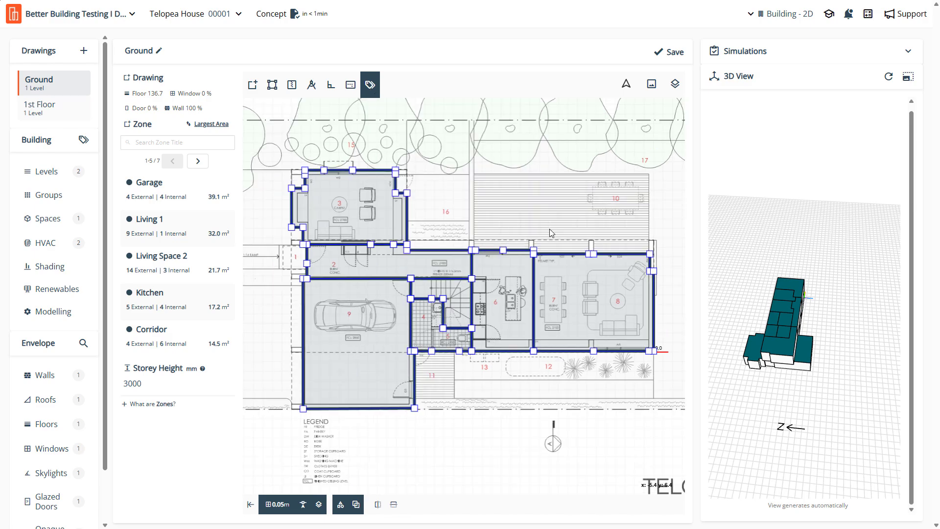
{"action": "scroll", "coordinate": [399, 207], "scroll_direction": "up", "scroll_amount": 5}
{"action": "left_click", "coordinate": [399, 198]}
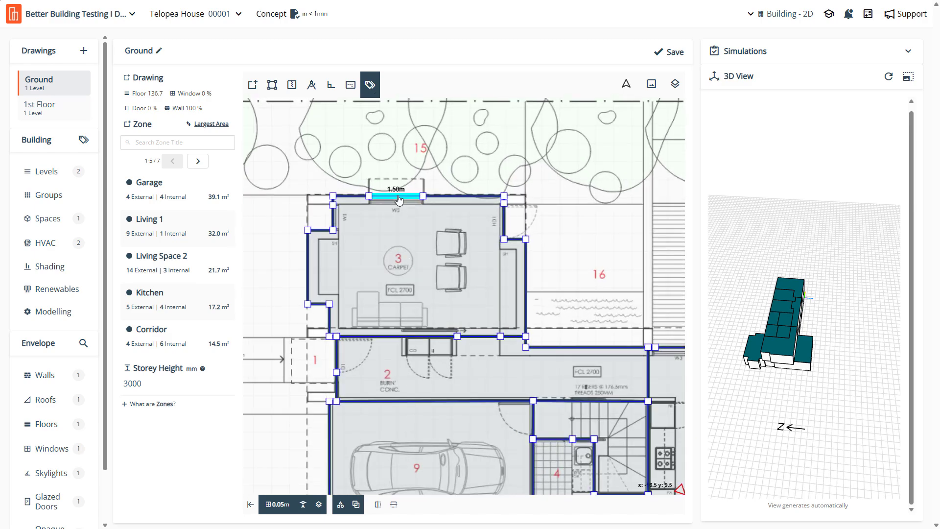
{"action": "left_click", "coordinate": [334, 219]}
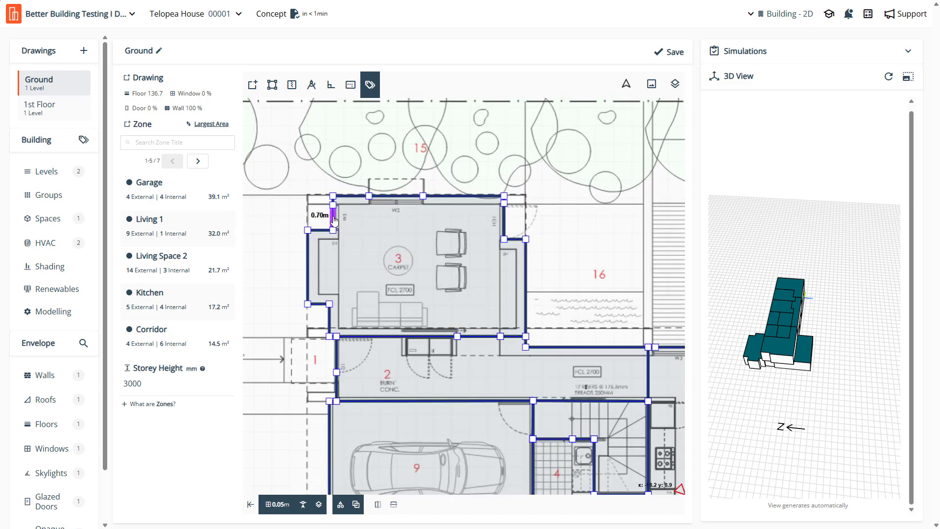
{"action": "left_click", "coordinate": [397, 207], "text": "shift"}
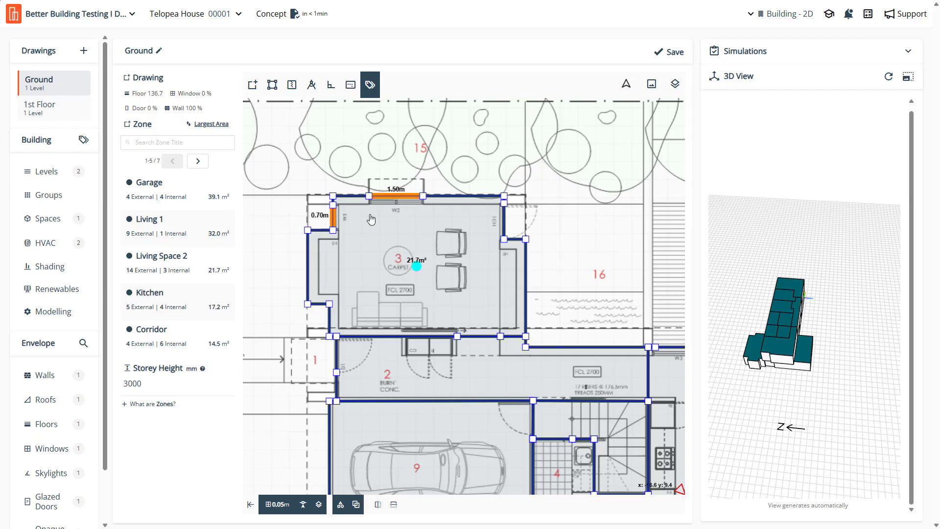
{"action": "scroll", "coordinate": [398, 208], "scroll_direction": "down", "scroll_amount": 3}
{"action": "scroll", "coordinate": [527, 309], "scroll_direction": "up", "scroll_amount": 3}
{"action": "left_click", "coordinate": [513, 279], "text": "shift"}
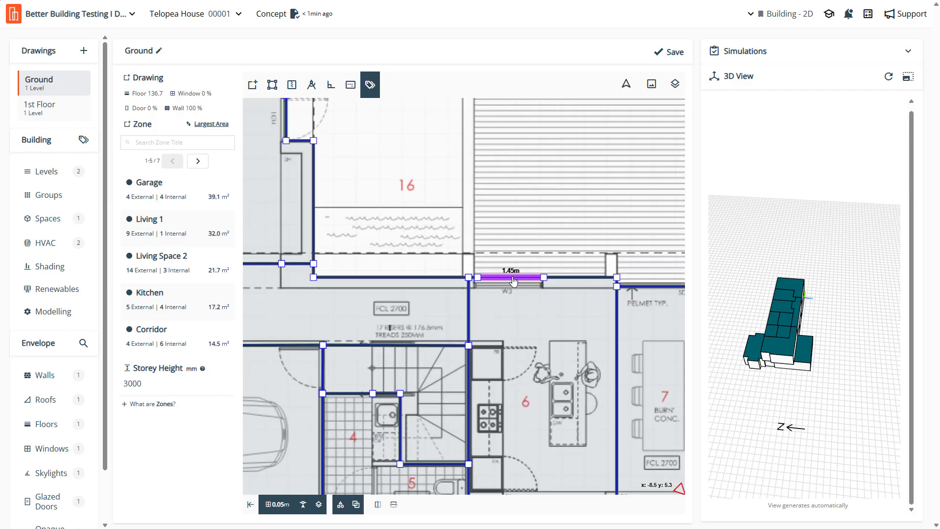
{"action": "scroll", "coordinate": [524, 306], "scroll_direction": "down", "scroll_amount": 3}
{"action": "scroll", "coordinate": [525, 306], "scroll_direction": "down", "scroll_amount": 1}
{"action": "scroll", "coordinate": [321, 232], "scroll_direction": "up", "scroll_amount": 4}
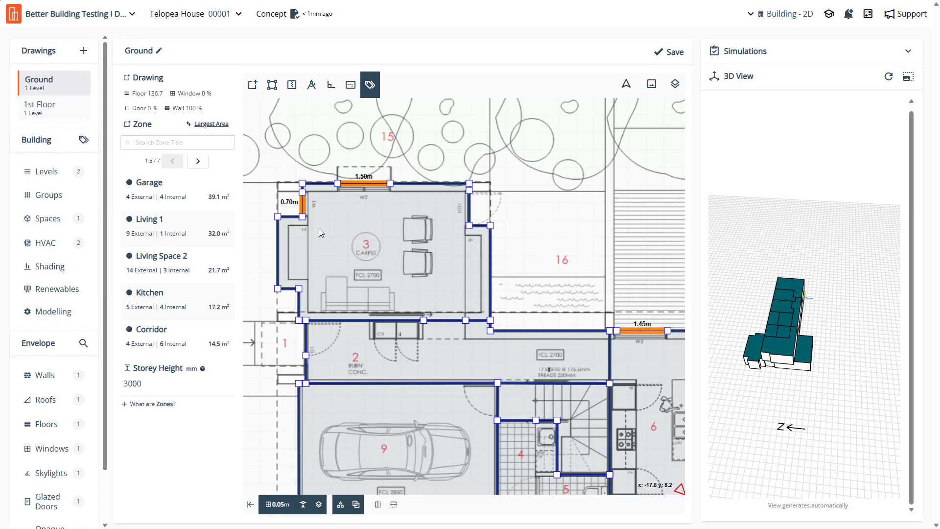
{"action": "scroll", "coordinate": [359, 210], "scroll_direction": "down", "scroll_amount": 4}
{"action": "scroll", "coordinate": [316, 233], "scroll_direction": "up", "scroll_amount": 3}
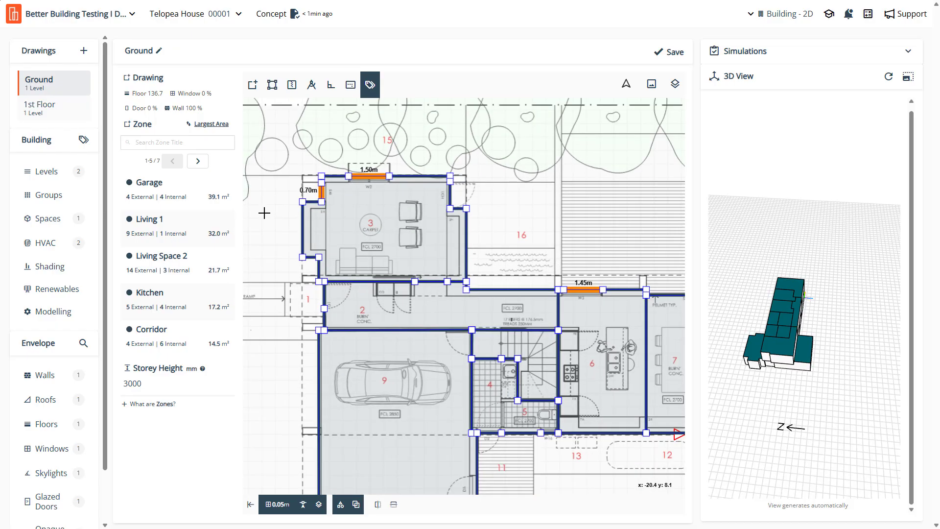
{"action": "key", "text": "Return"}
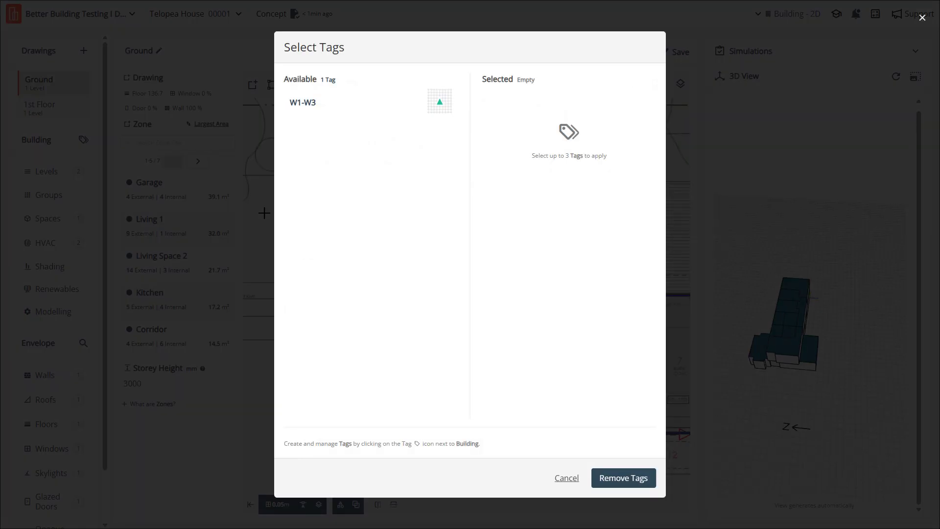
{"action": "left_click", "coordinate": [326, 104]}
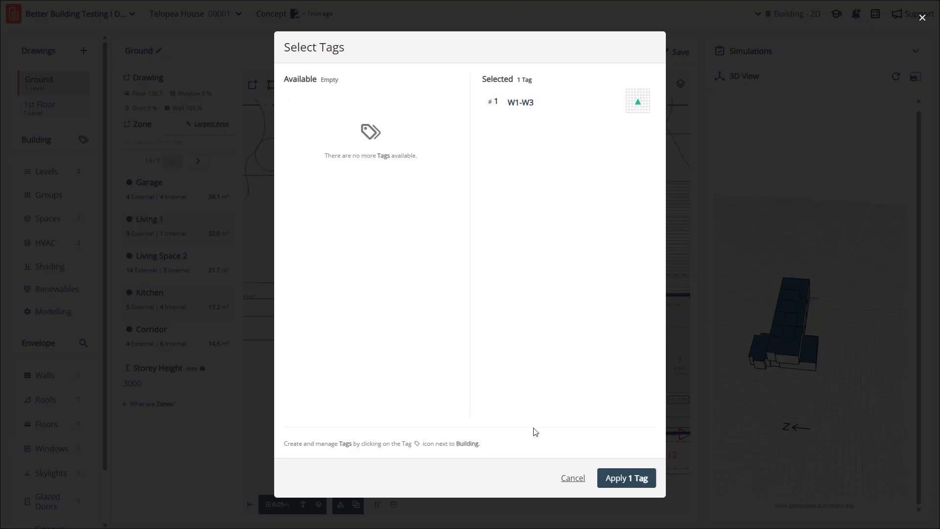
{"action": "left_click", "coordinate": [619, 479]}
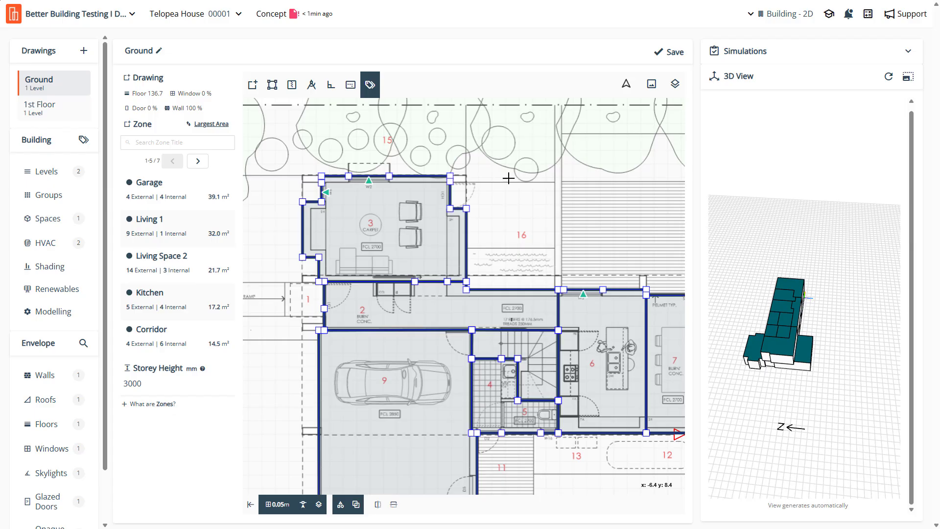
Assign a window using the default values or tags to the W2 aspect of Living Space 2 and open its window placement
{"action": "left_click", "coordinate": [252, 88]}
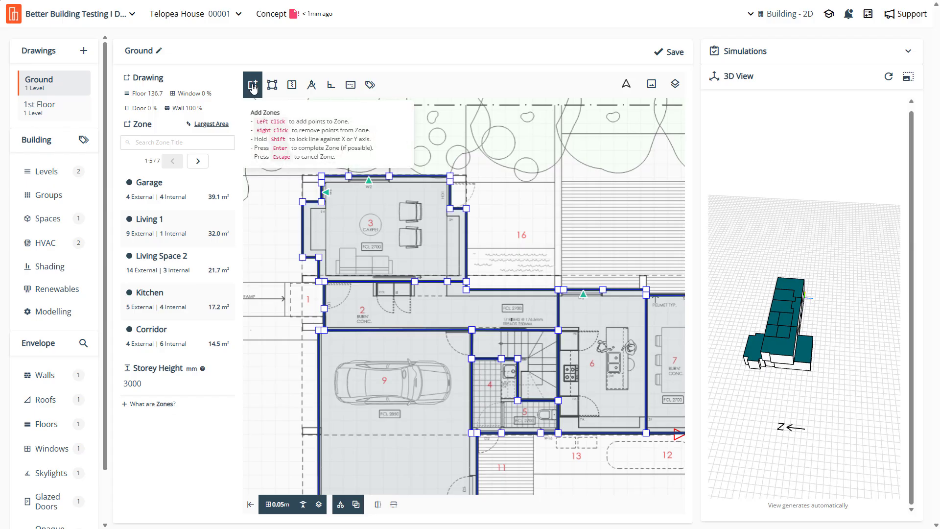
{"action": "left_click", "coordinate": [367, 196]}
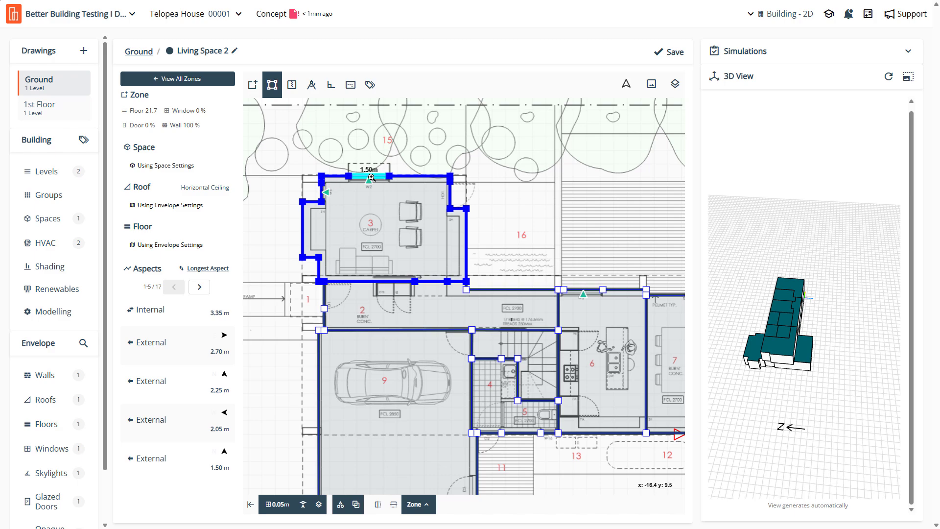
{"action": "left_click", "coordinate": [371, 177]}
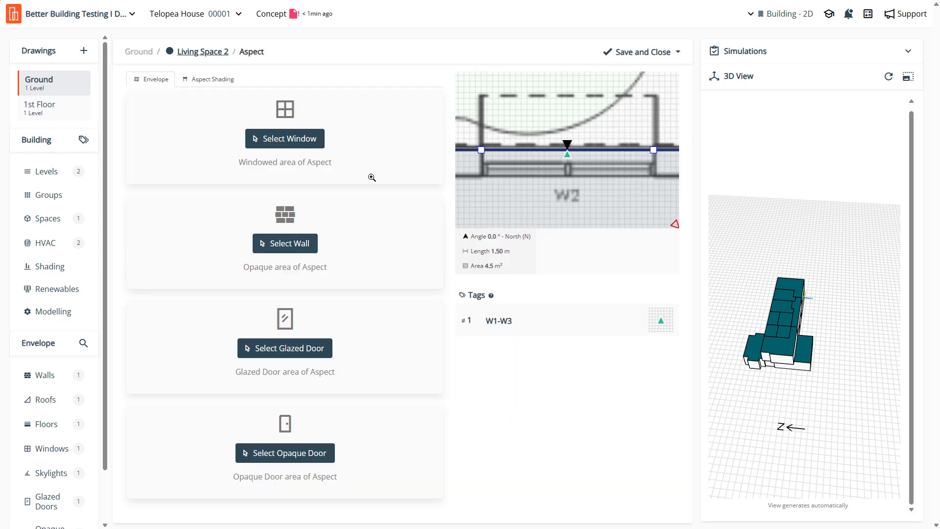
{"action": "left_click", "coordinate": [308, 140]}
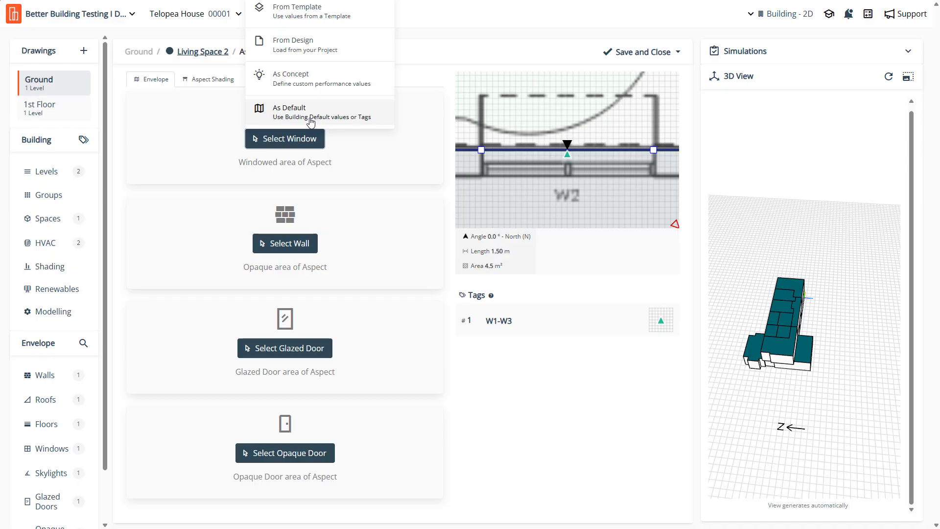
{"action": "left_click", "coordinate": [311, 117]}
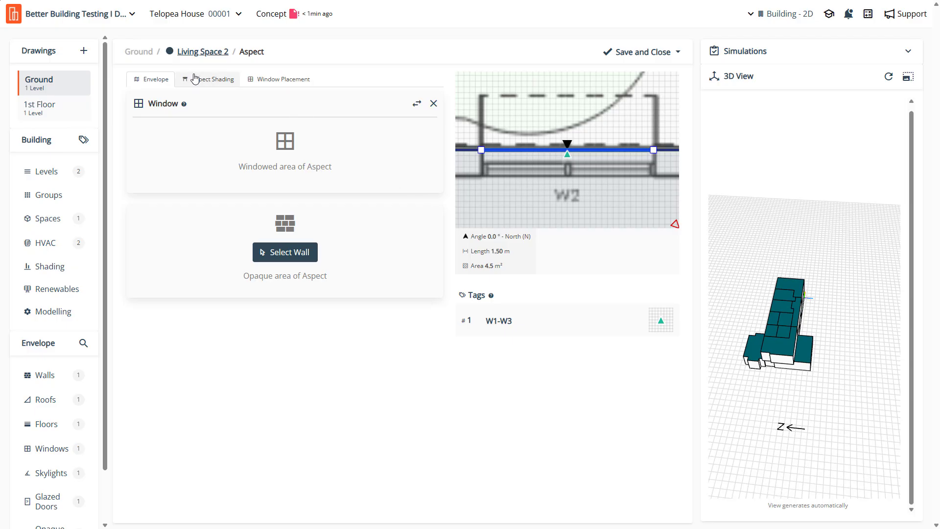
{"action": "left_click", "coordinate": [290, 86]}
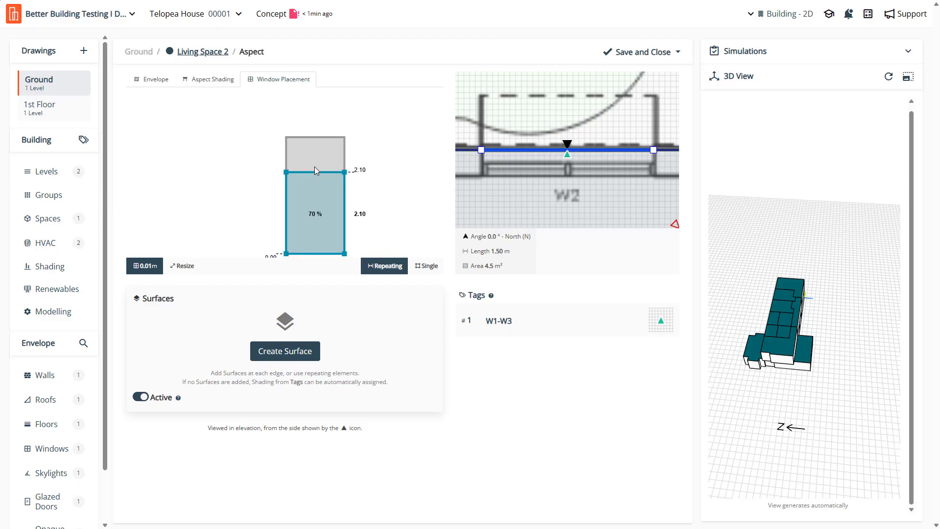
Raise the W2 window's sill to 1.20 m in its placement and set its height to 1050 mm, resized from the bottom
{"action": "left_click_drag", "start_coordinate": [308, 176], "coordinate": [309, 152]}
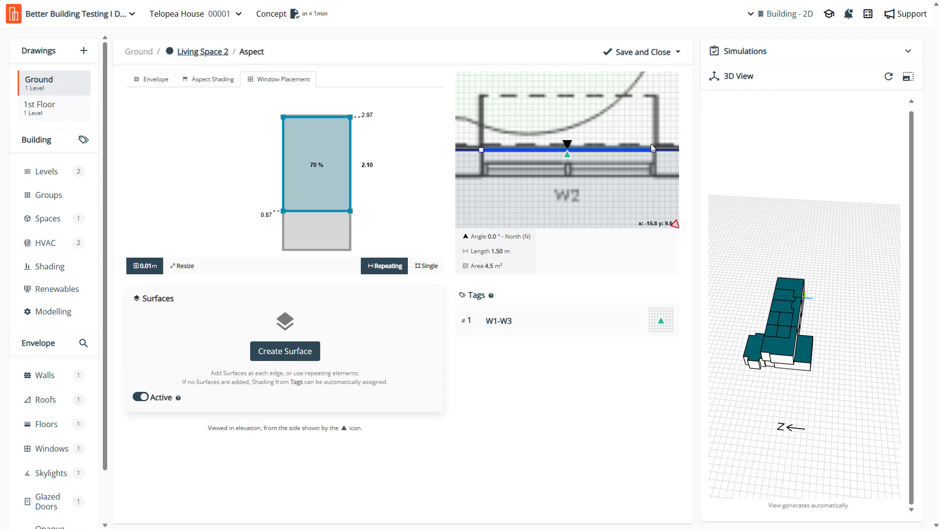
{"action": "left_click_drag", "start_coordinate": [350, 211], "coordinate": [349, 197]}
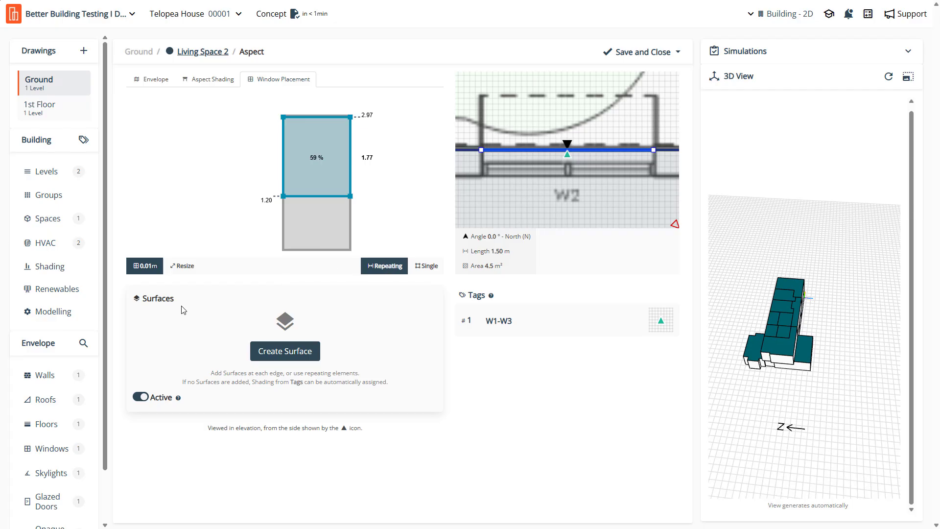
{"action": "left_click", "coordinate": [185, 266]}
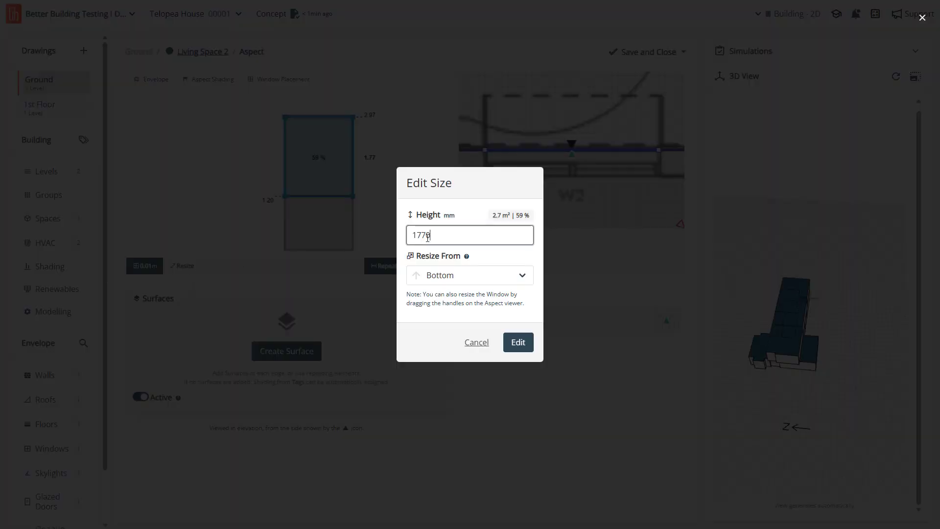
{"action": "left_click_drag", "start_coordinate": [430, 235], "coordinate": [417, 234]}
{"action": "type", "text": "050"}
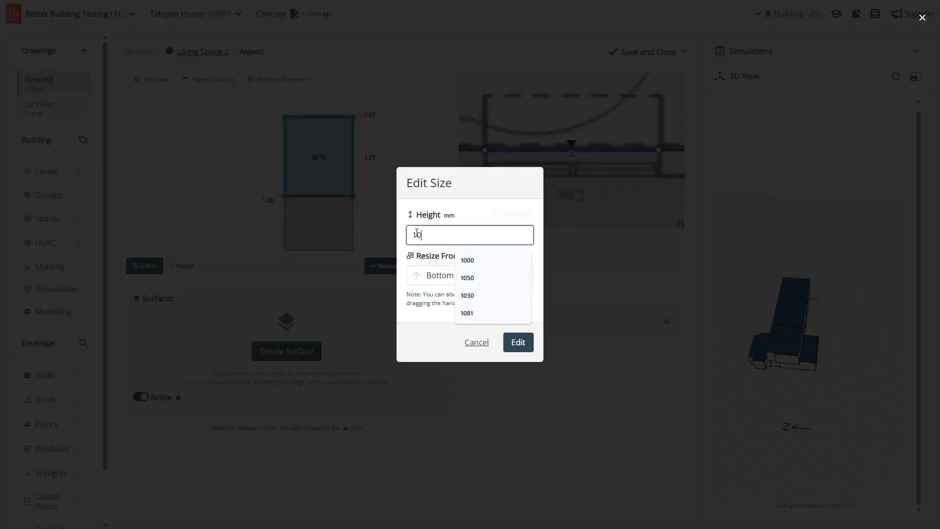
{"action": "left_click", "coordinate": [522, 345]}
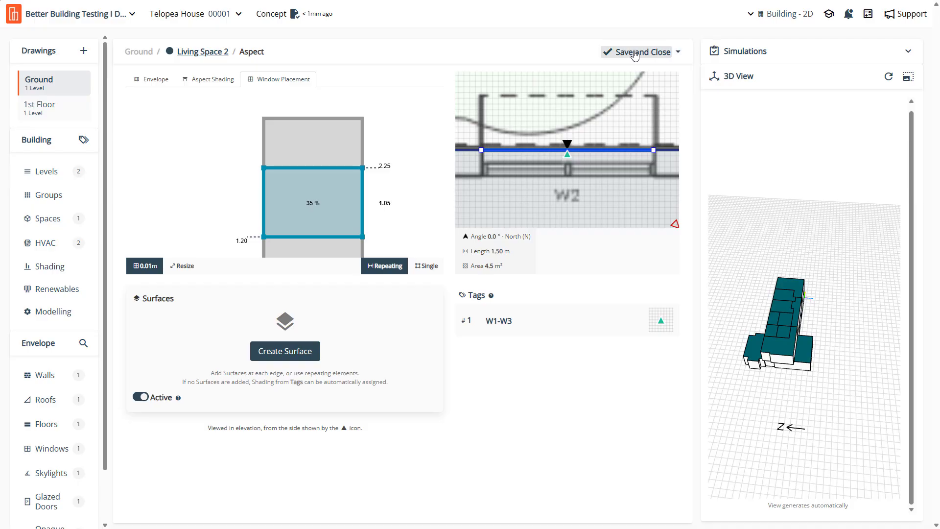
Save the aspect with only its Window copied to all other aspects tagged W1-W3, and save the zone
{"action": "left_click", "coordinate": [679, 54]}
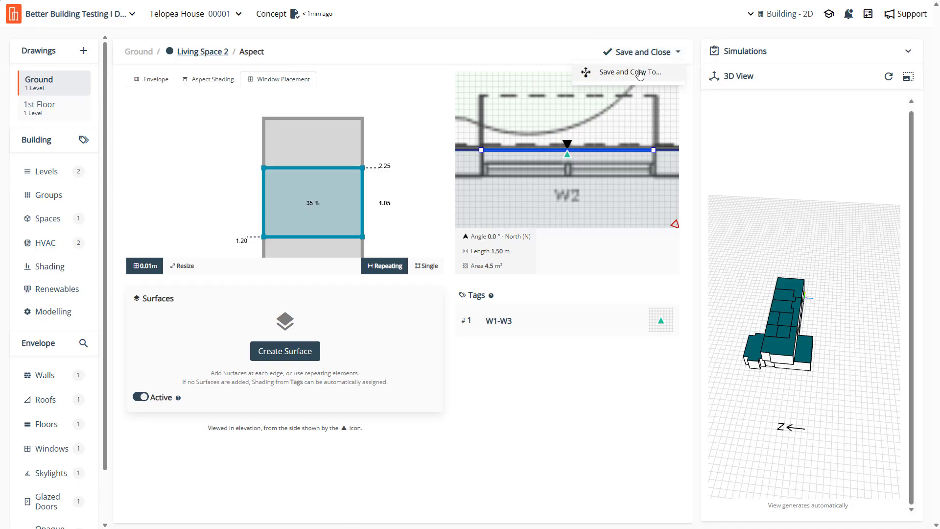
{"action": "left_click", "coordinate": [638, 73]}
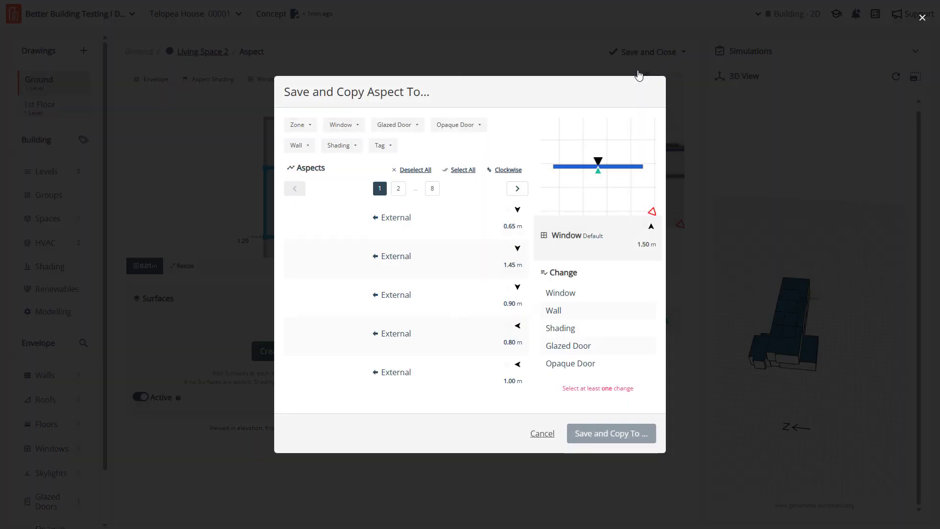
{"action": "left_click", "coordinate": [389, 146]}
{"action": "left_click", "coordinate": [391, 169]}
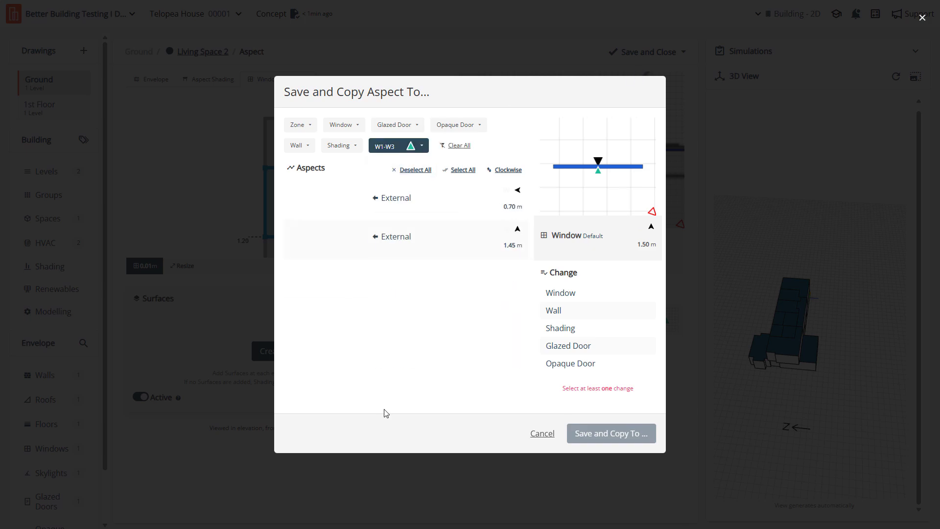
{"action": "left_click", "coordinate": [460, 170]}
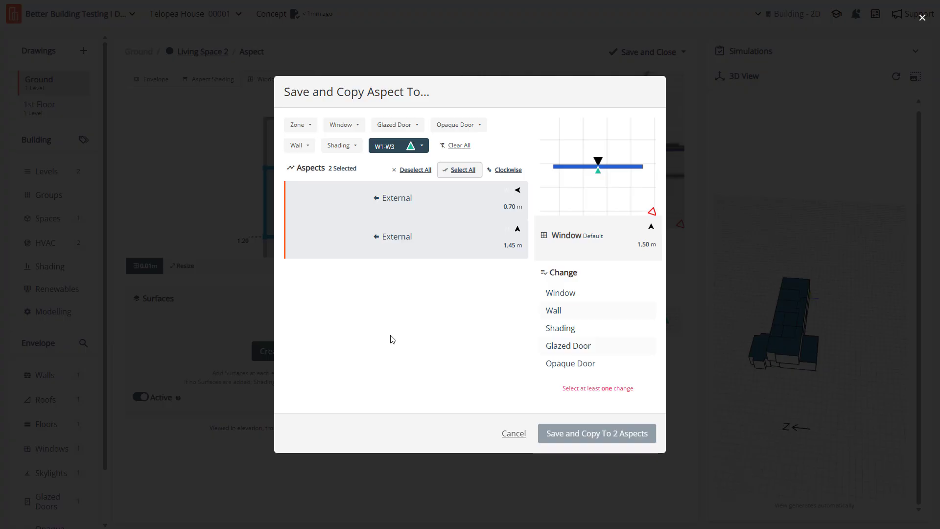
{"action": "left_click", "coordinate": [564, 294]}
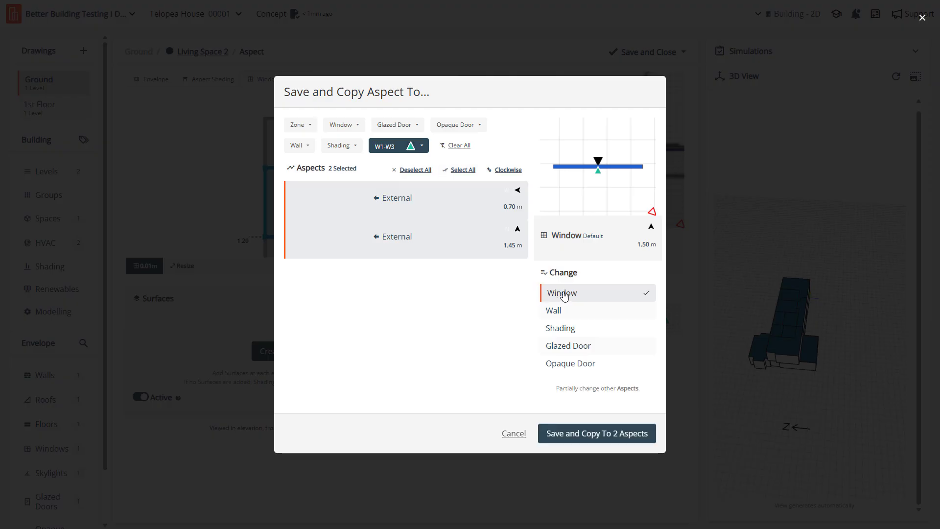
{"action": "left_click", "coordinate": [592, 433]}
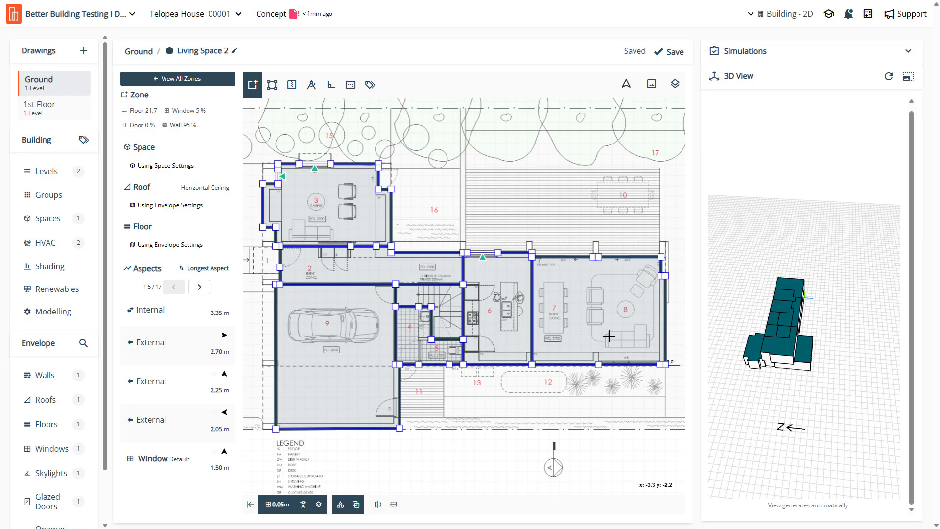
{"action": "left_click", "coordinate": [670, 52]}
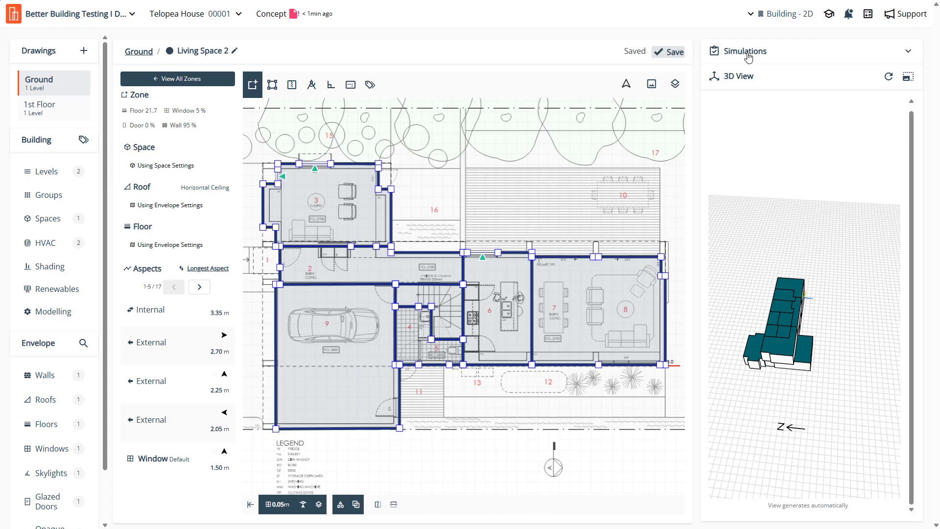
Refresh the 3D view, inspect the placed window on the facade up close, and save the zone again
{"action": "left_click", "coordinate": [889, 78]}
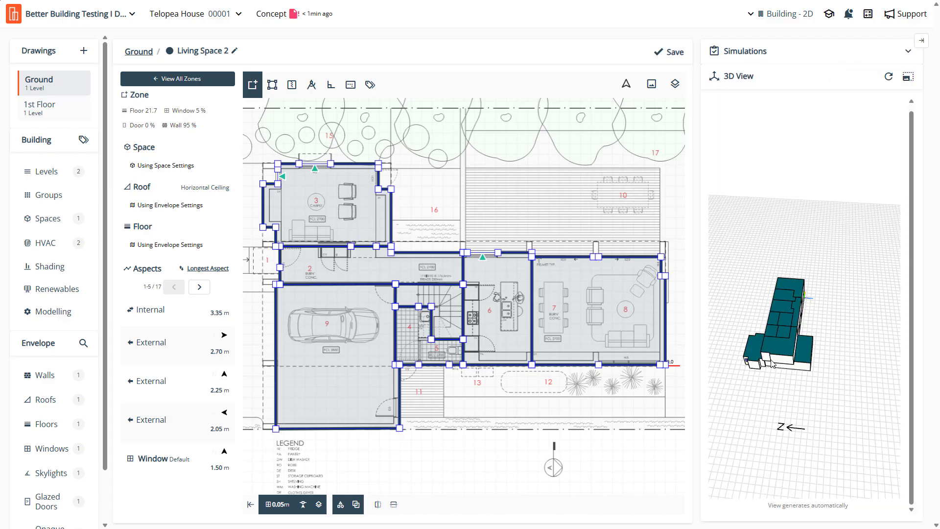
{"action": "scroll", "coordinate": [852, 346], "scroll_direction": "up", "scroll_amount": 10}
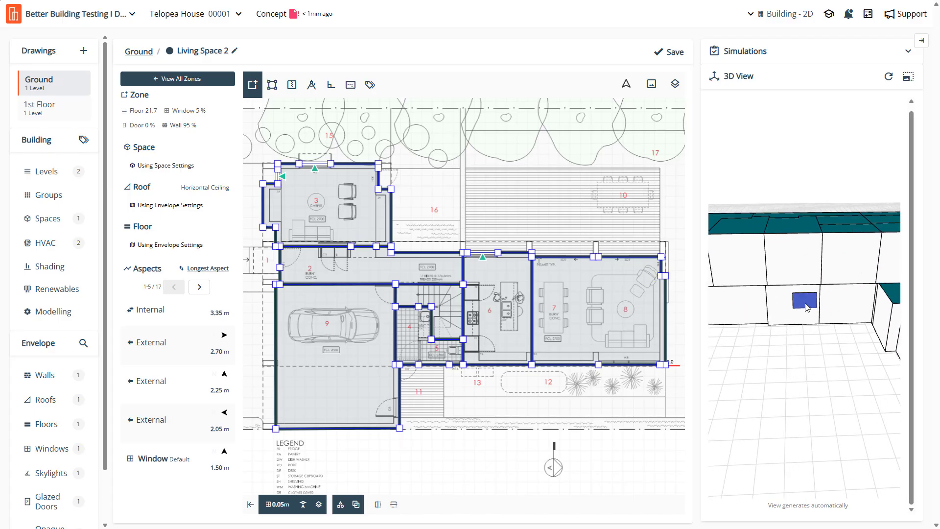
{"action": "scroll", "coordinate": [807, 301], "scroll_direction": "up", "scroll_amount": 4}
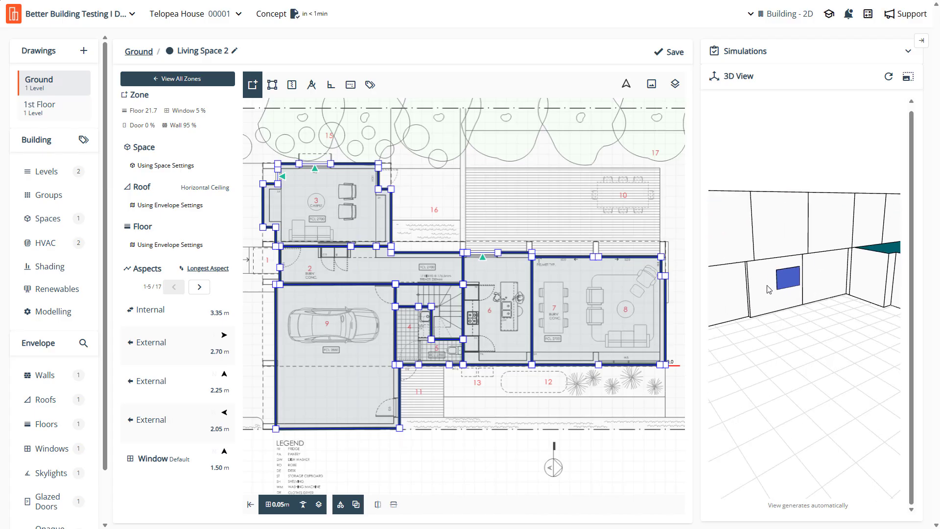
{"action": "scroll", "coordinate": [792, 320], "scroll_direction": "up", "scroll_amount": 2}
{"action": "left_click_drag", "start_coordinate": [791, 320], "coordinate": [762, 321]}
{"action": "left_click_drag", "start_coordinate": [808, 271], "coordinate": [814, 306]}
{"action": "scroll", "coordinate": [810, 303], "scroll_direction": "down", "scroll_amount": 2}
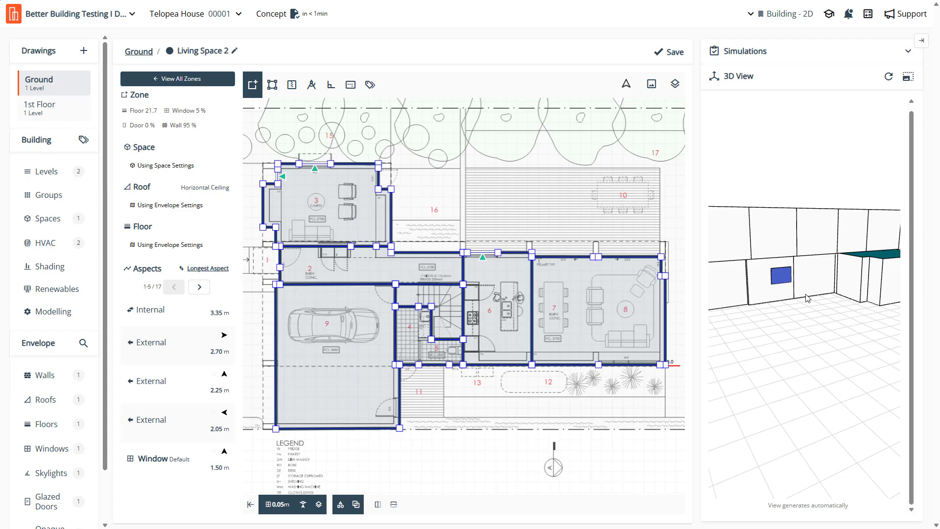
{"action": "left_click", "coordinate": [672, 52]}
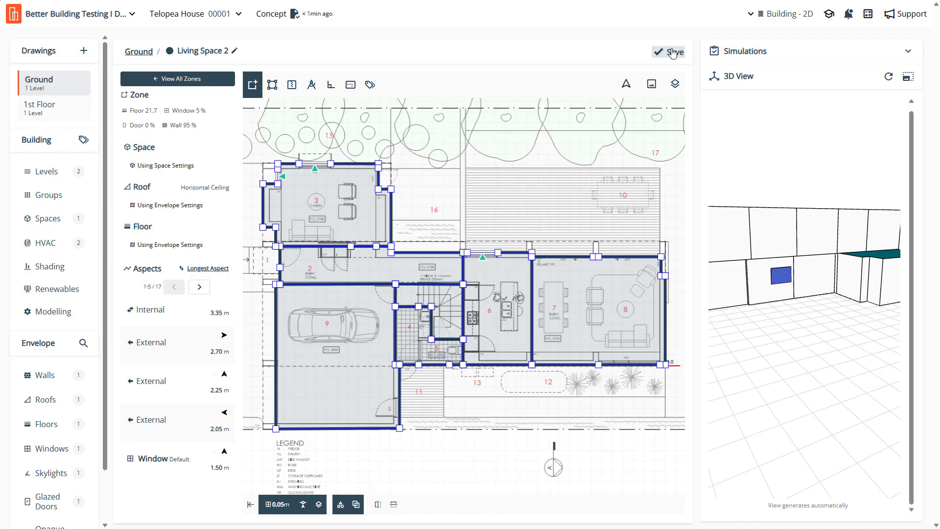
Add the W1-W3 tag to the Windows envelope and assign Moderate concept fabric to its external and internal windows
{"action": "left_click", "coordinate": [51, 451]}
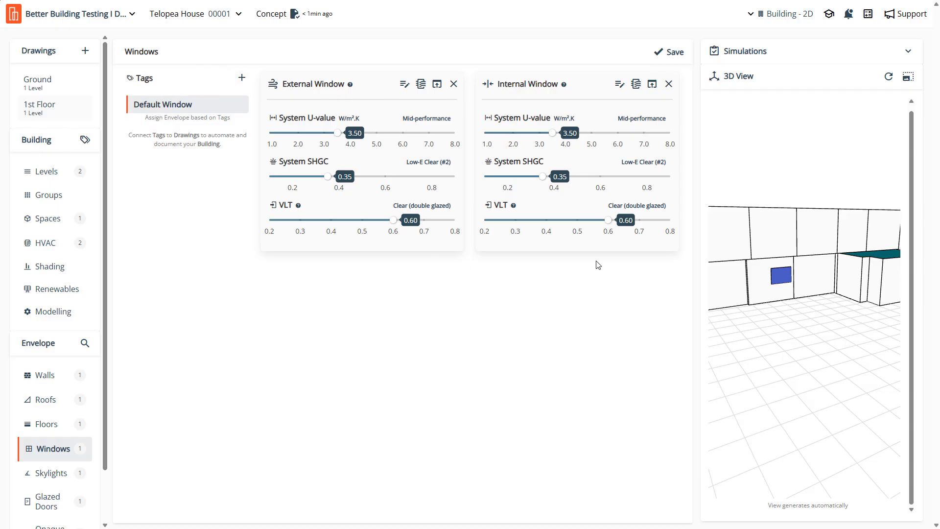
{"action": "left_click", "coordinate": [243, 78]}
{"action": "left_click", "coordinate": [395, 254]}
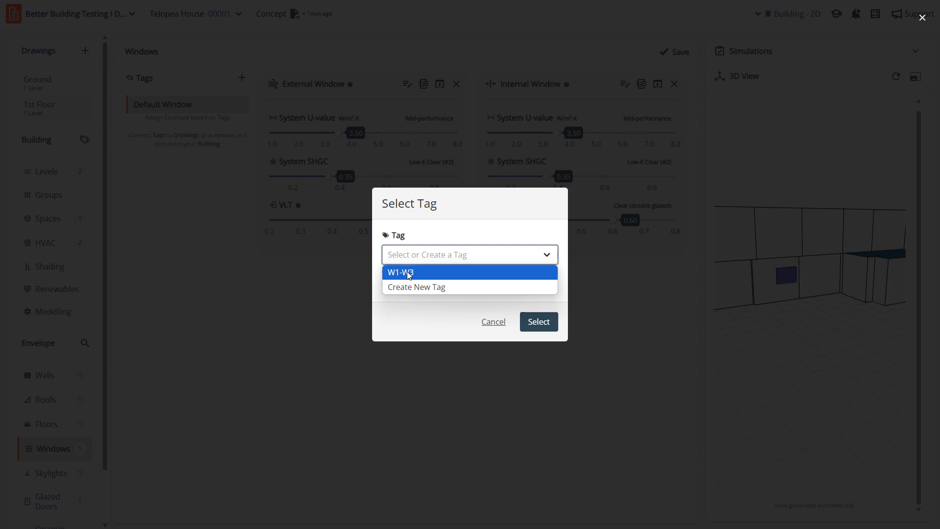
{"action": "left_click", "coordinate": [409, 273]}
{"action": "left_click", "coordinate": [540, 327]}
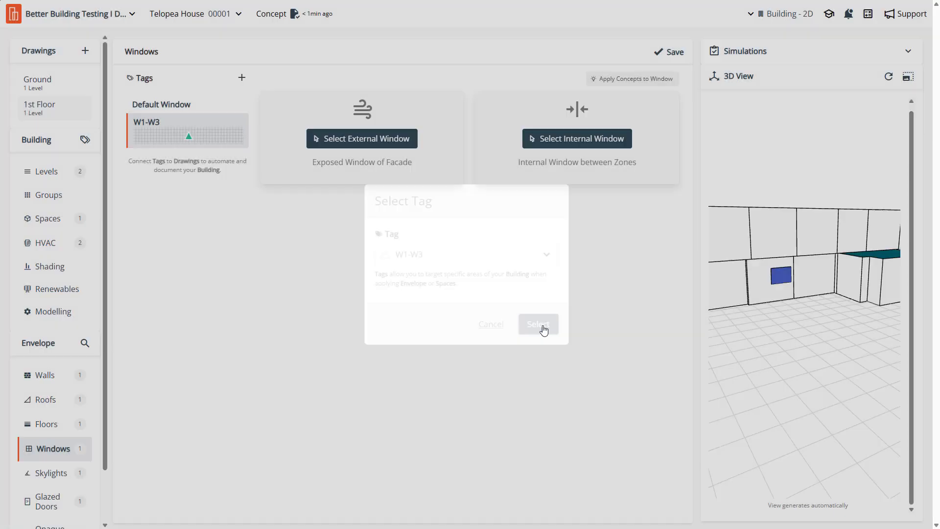
{"action": "left_click", "coordinate": [370, 142]}
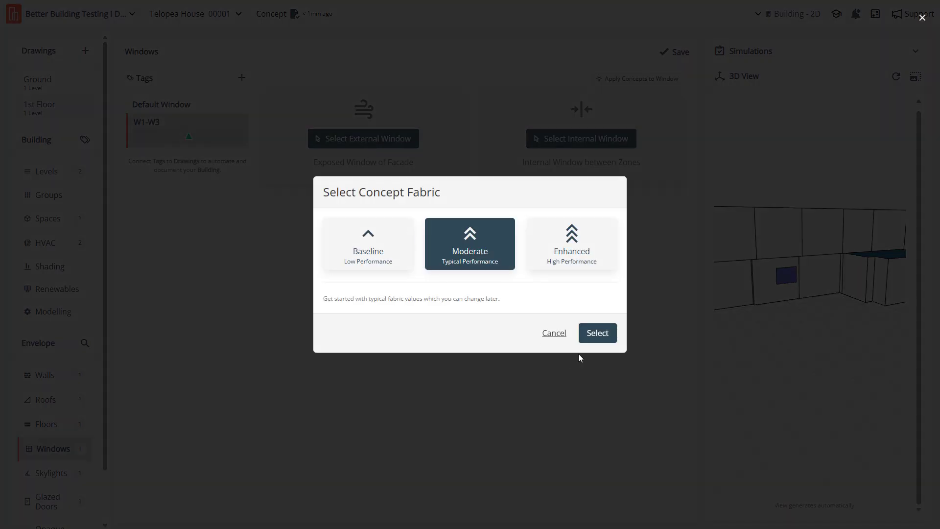
{"action": "left_click", "coordinate": [596, 332]}
{"action": "left_click", "coordinate": [558, 117]}
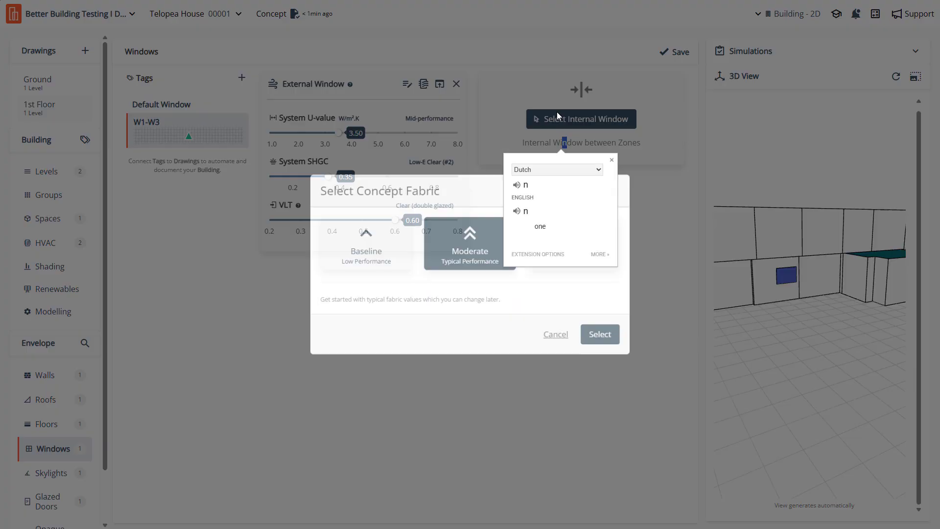
{"action": "left_click", "coordinate": [598, 337]}
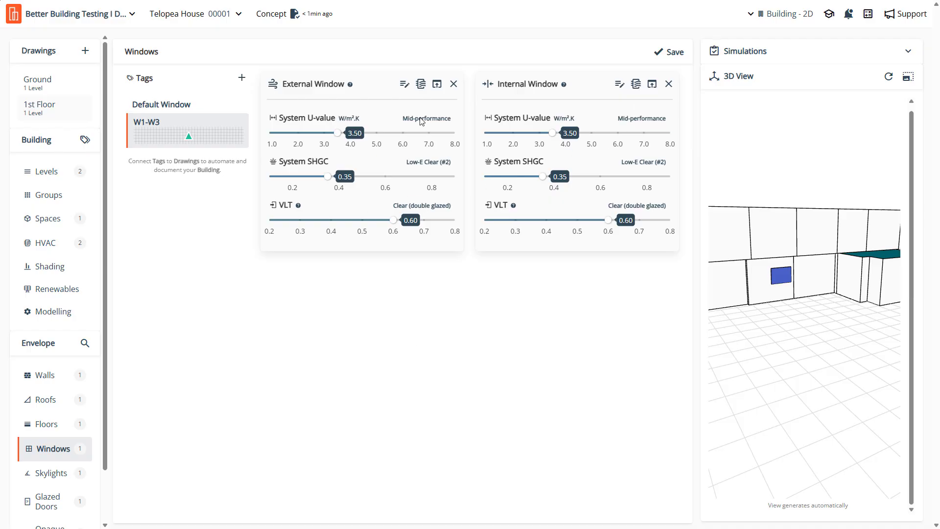
Set the W1-W3 external window's System U-value to 2.40 W/m².K
{"action": "left_click", "coordinate": [322, 137]}
{"action": "mouse_move", "coordinate": [321, 135]}
{"action": "left_mouse_down"}
{"action": "mouse_move", "coordinate": [309, 141]}
{"action": "mouse_move", "coordinate": [309, 132]}
{"action": "left_mouse_up"}
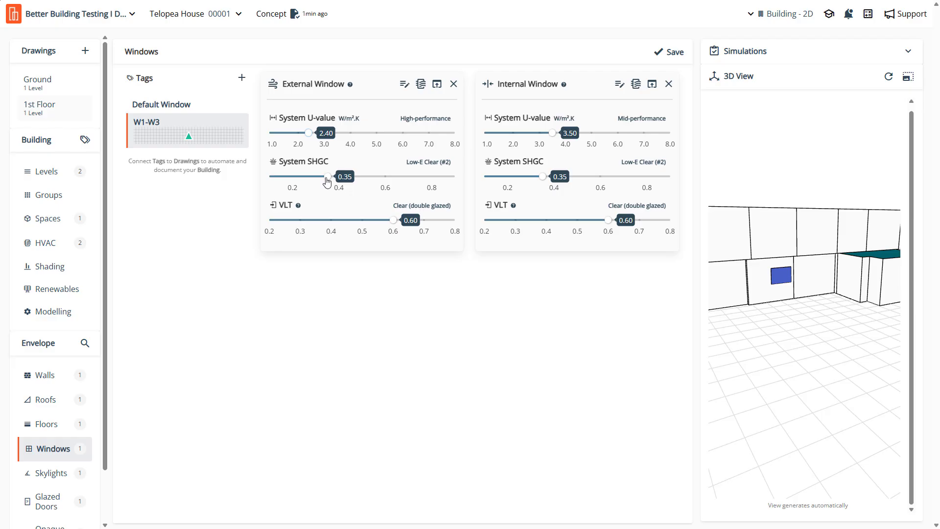
Add the Openable and Airflow Settings options to the W1-W3 external window and remove both again
{"action": "left_click", "coordinate": [436, 87]}
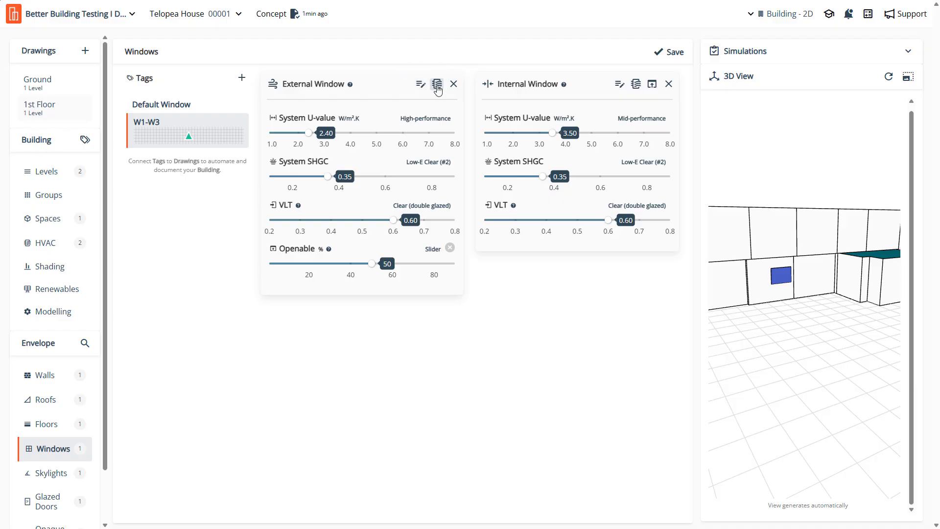
{"action": "left_click", "coordinate": [436, 85]}
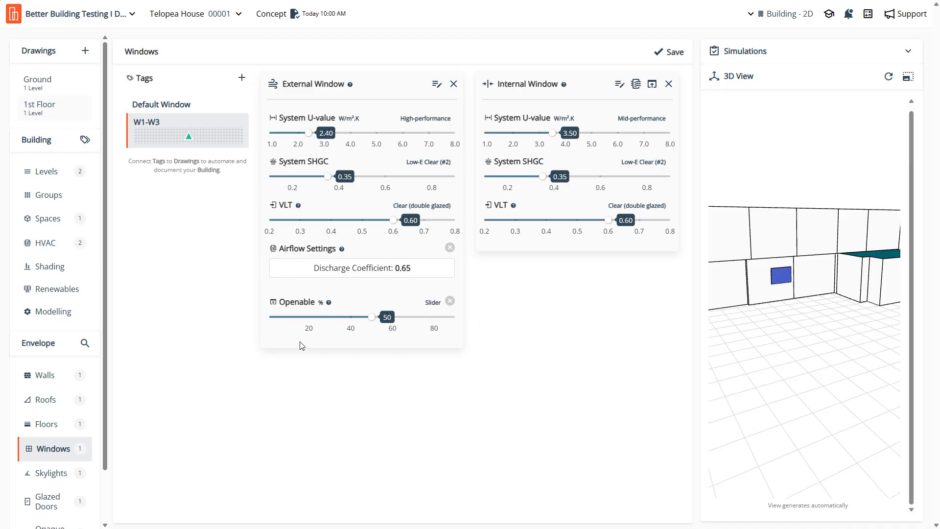
{"action": "left_click", "coordinate": [449, 301]}
{"action": "left_click", "coordinate": [450, 247]}
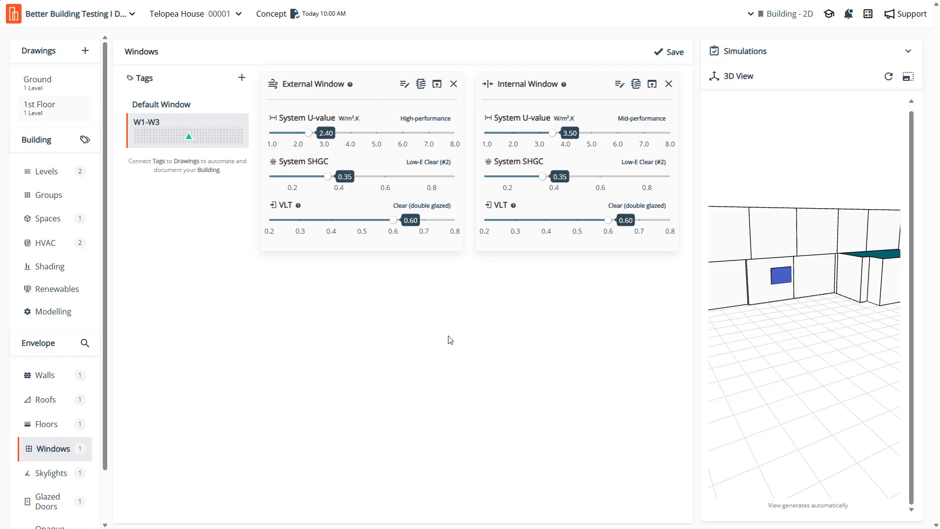
Save the window settings, reopen the Ground drawing and examine the plan around sliding doors SD2 and SD3
{"action": "left_click", "coordinate": [675, 53]}
{"action": "mouse_move", "coordinate": [146, 139]}
{"action": "left_click", "coordinate": [38, 88]}
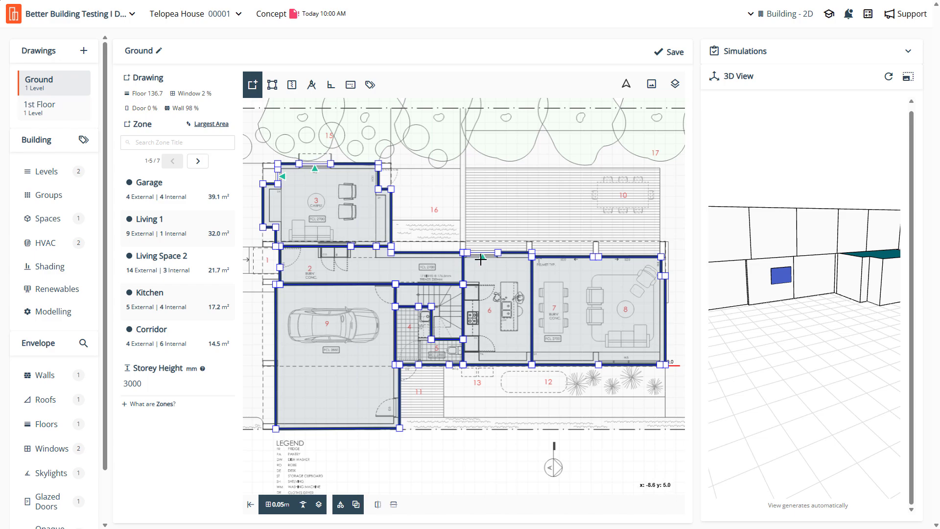
{"action": "scroll", "coordinate": [467, 256], "scroll_direction": "down", "scroll_amount": 1}
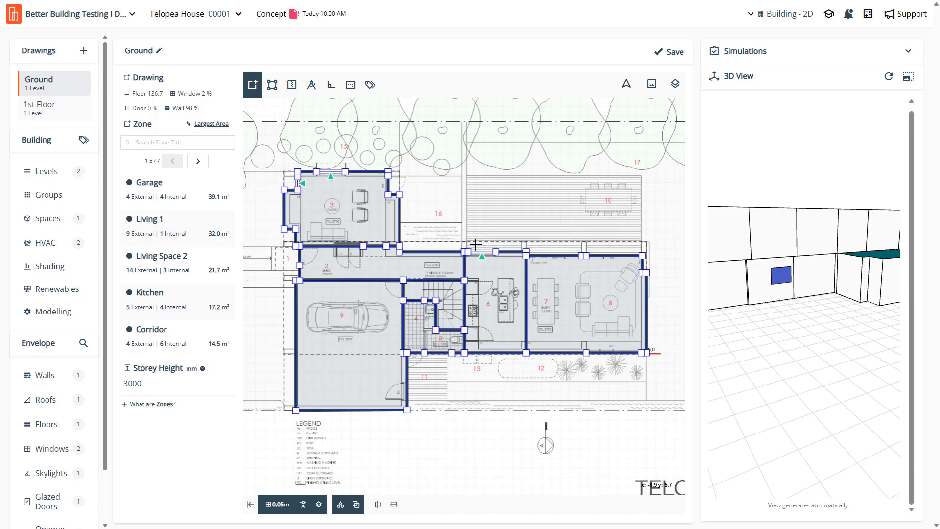
{"action": "scroll", "coordinate": [332, 321], "scroll_direction": "up", "scroll_amount": 2}
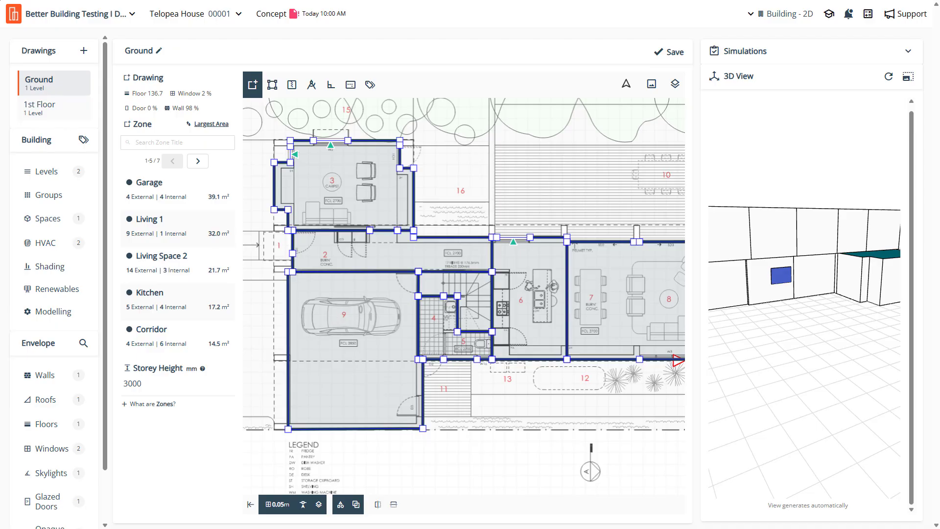
{"action": "scroll", "coordinate": [421, 171], "scroll_direction": "up", "scroll_amount": 3}
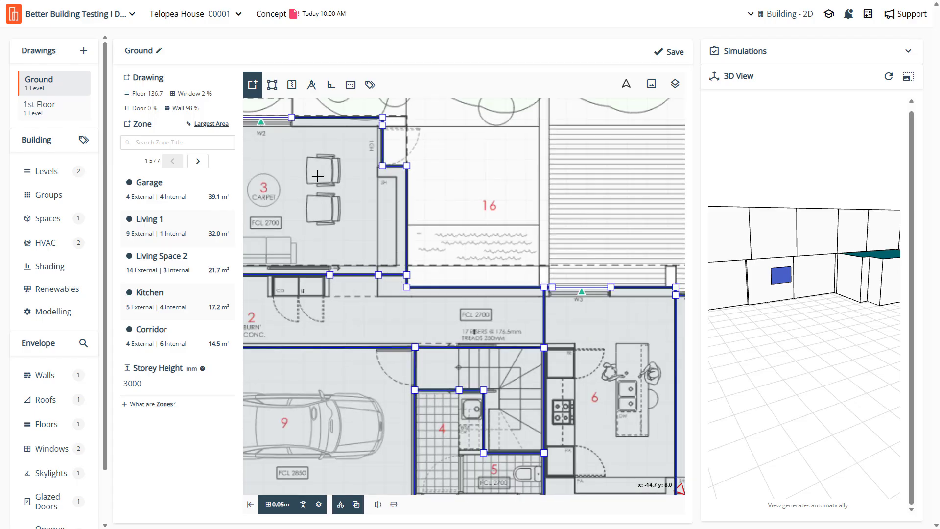
{"action": "scroll", "coordinate": [612, 235], "scroll_direction": "down", "scroll_amount": 5}
{"action": "scroll", "coordinate": [537, 248], "scroll_direction": "up", "scroll_amount": 6}
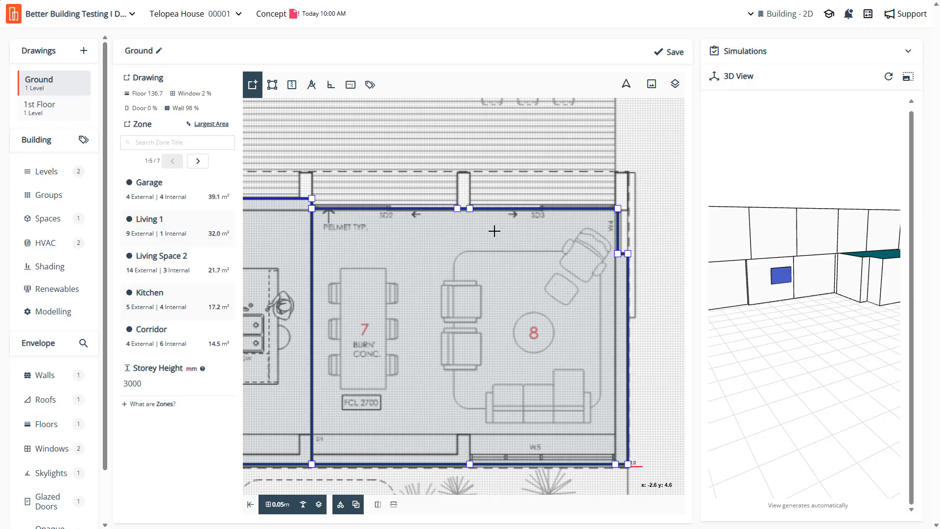
Duplicate the W1-W3 tag, rename the copy SD2-SD3 with a light blue triangle, and save the tags
{"action": "left_click", "coordinate": [82, 140]}
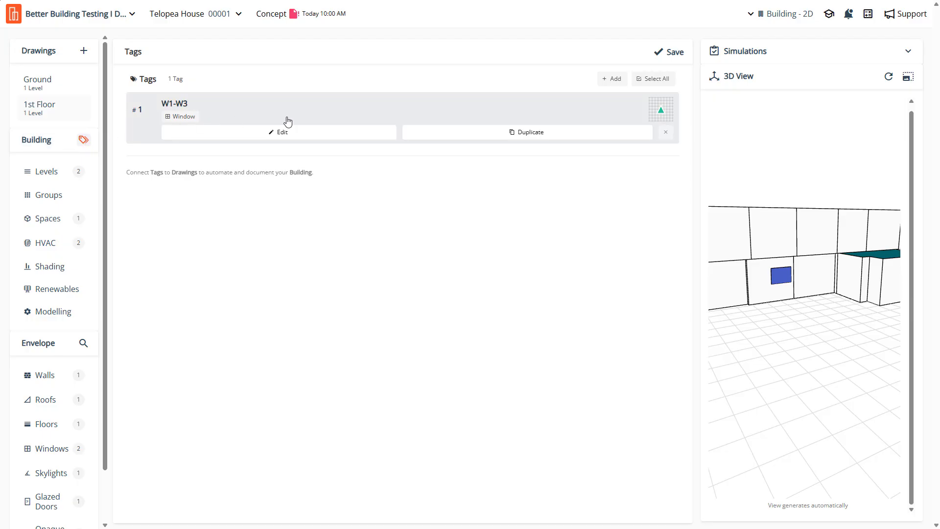
{"action": "left_click", "coordinate": [542, 133]}
{"action": "left_click", "coordinate": [317, 171]}
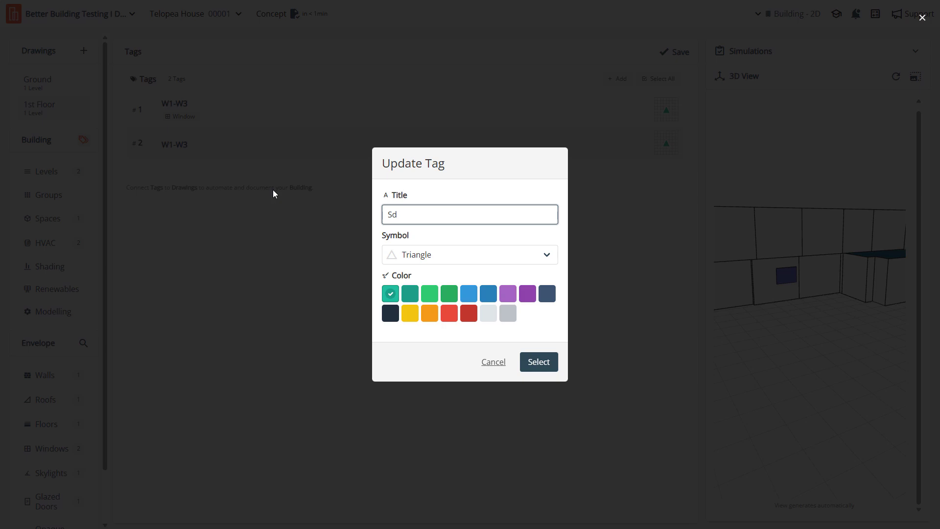
{"action": "type", "text": "2-Sd"}
{"action": "type", "text": "3"}
{"action": "type", "text": "D"}
{"action": "left_click", "coordinate": [471, 294]}
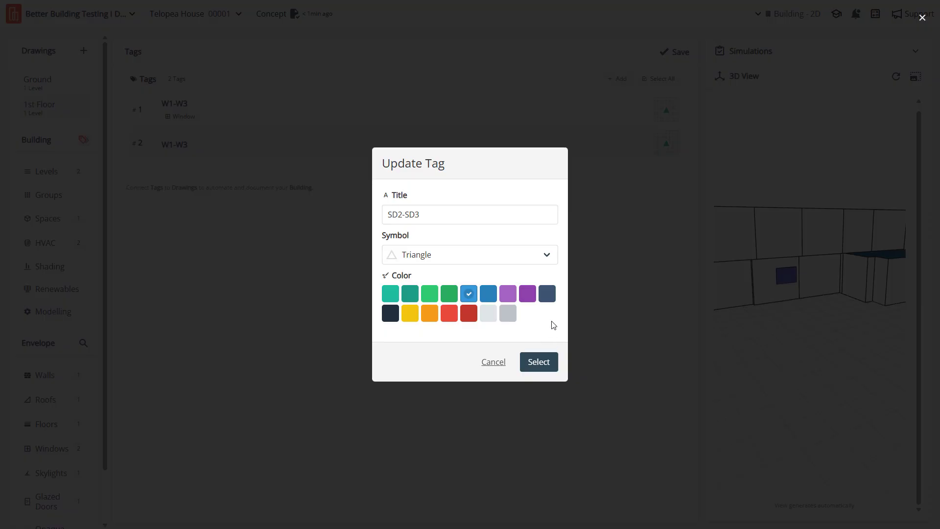
{"action": "left_click", "coordinate": [546, 364]}
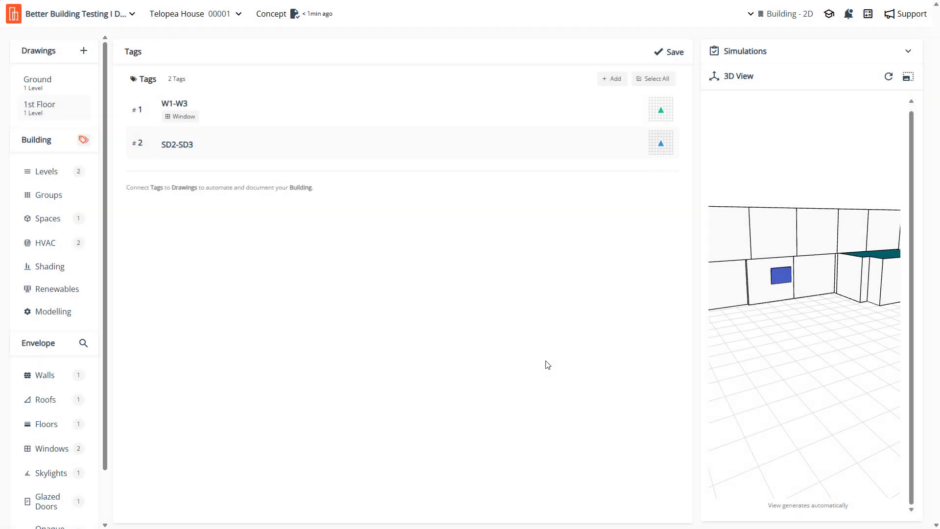
{"action": "left_click", "coordinate": [677, 53]}
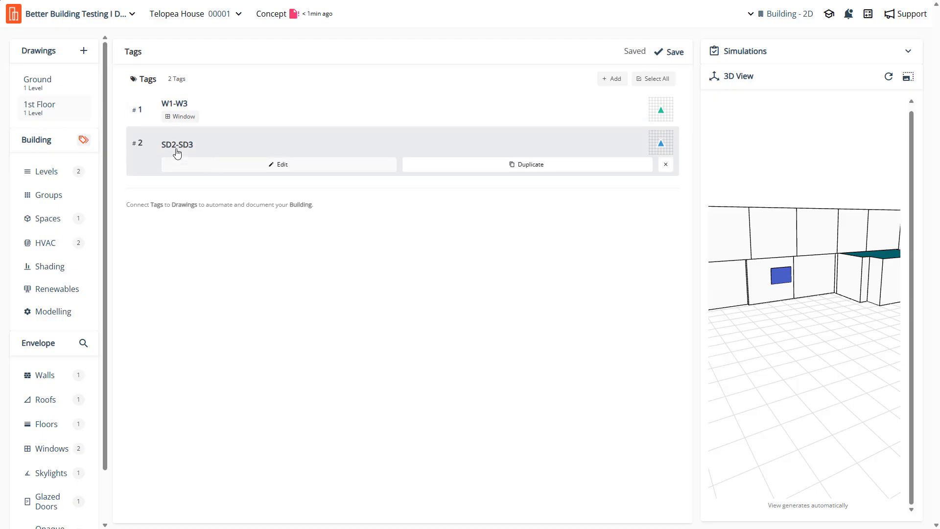
In the Ground drawing, apply the SD2-SD3 tag instead of W1-W3 to the 2.90 m and 2.95 m aspects at the sliding doors
{"action": "left_click", "coordinate": [35, 91]}
{"action": "left_click", "coordinate": [370, 85]}
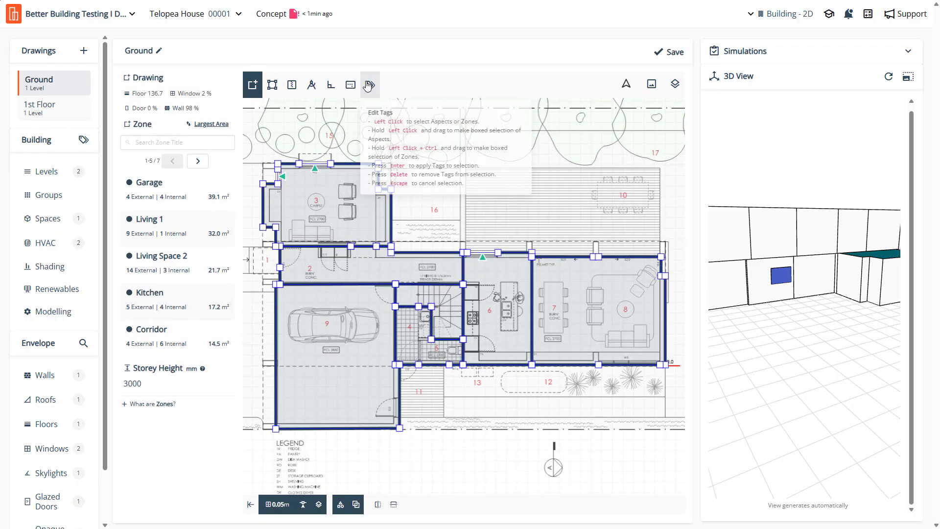
{"action": "scroll", "coordinate": [442, 263], "scroll_direction": "down", "scroll_amount": 3}
{"action": "scroll", "coordinate": [442, 263], "scroll_direction": "up", "scroll_amount": 5}
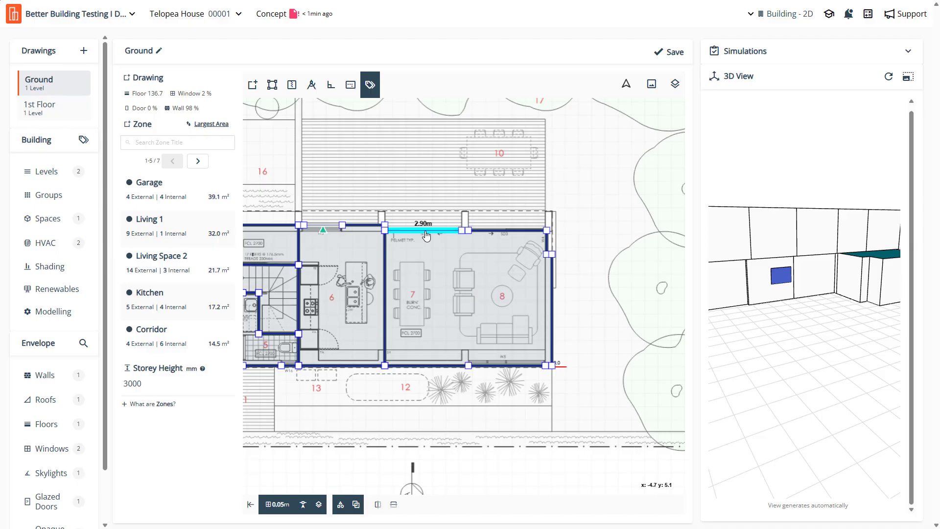
{"action": "left_click", "coordinate": [506, 234]}
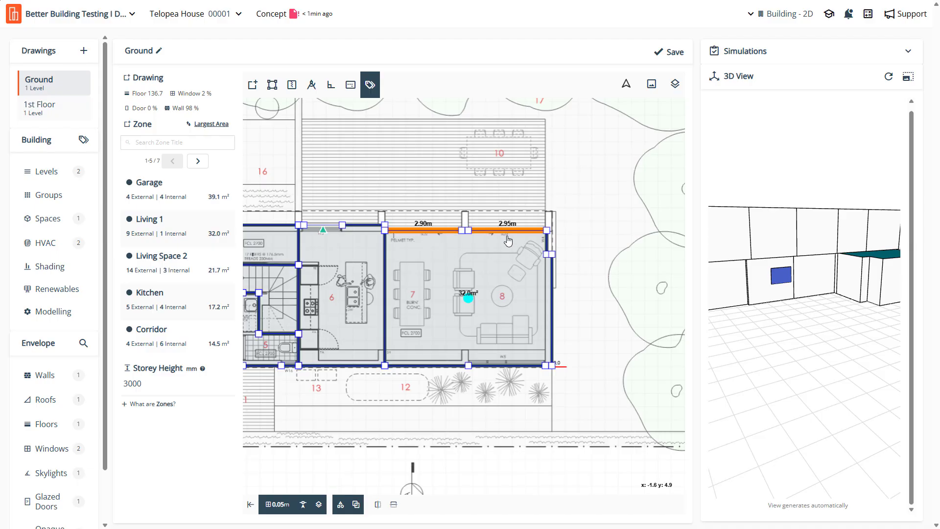
{"action": "left_click", "coordinate": [508, 239]}
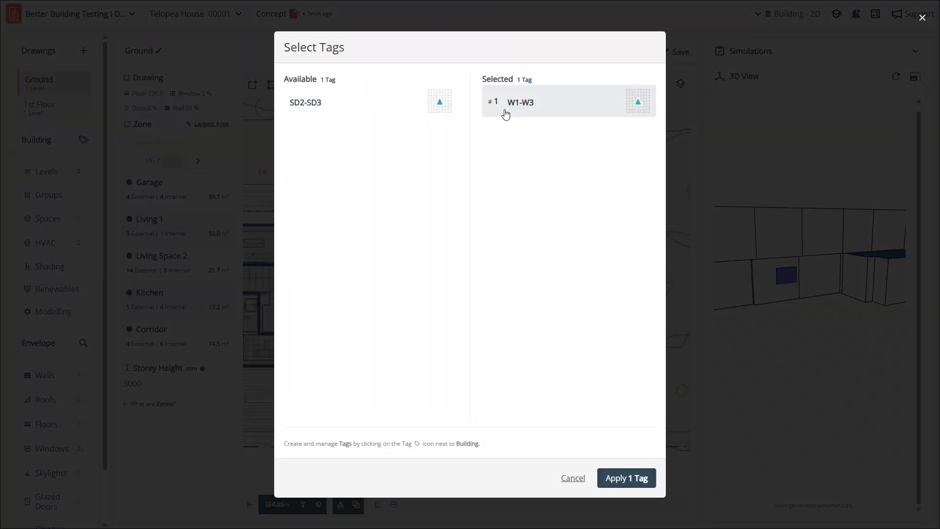
{"action": "left_click", "coordinate": [558, 102]}
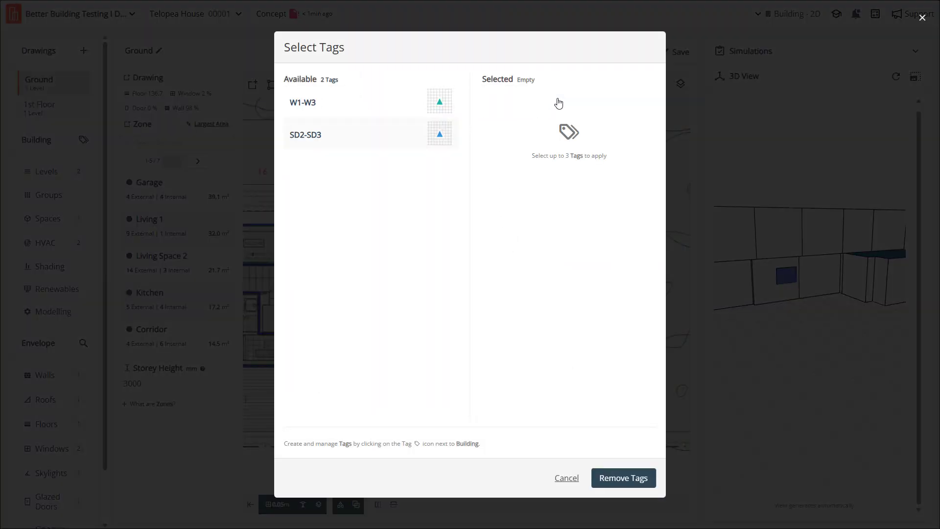
{"action": "left_click", "coordinate": [360, 130]}
{"action": "left_click", "coordinate": [599, 478]}
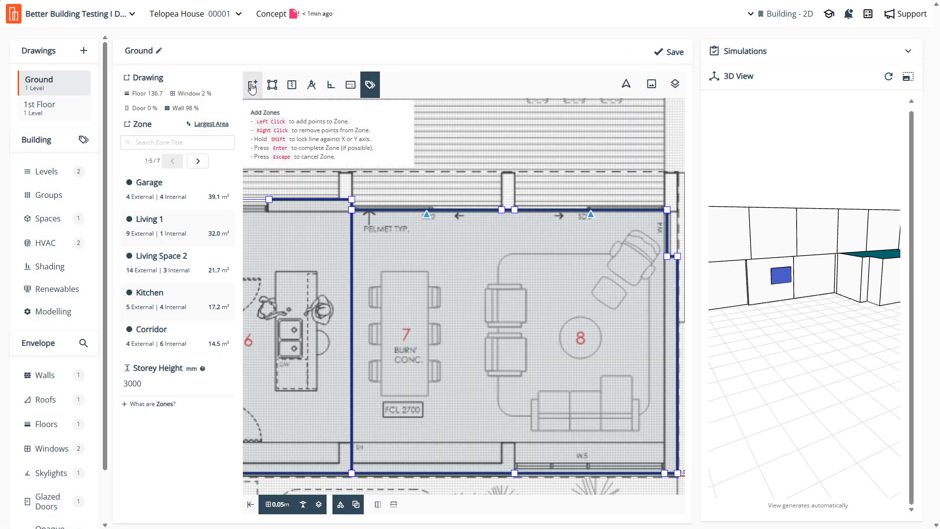
Open the 2.90 m Living 1 aspect at SD2 and assign it a window as default
{"action": "left_click", "coordinate": [272, 84]}
{"action": "left_click", "coordinate": [406, 212]}
{"action": "left_click", "coordinate": [408, 211]}
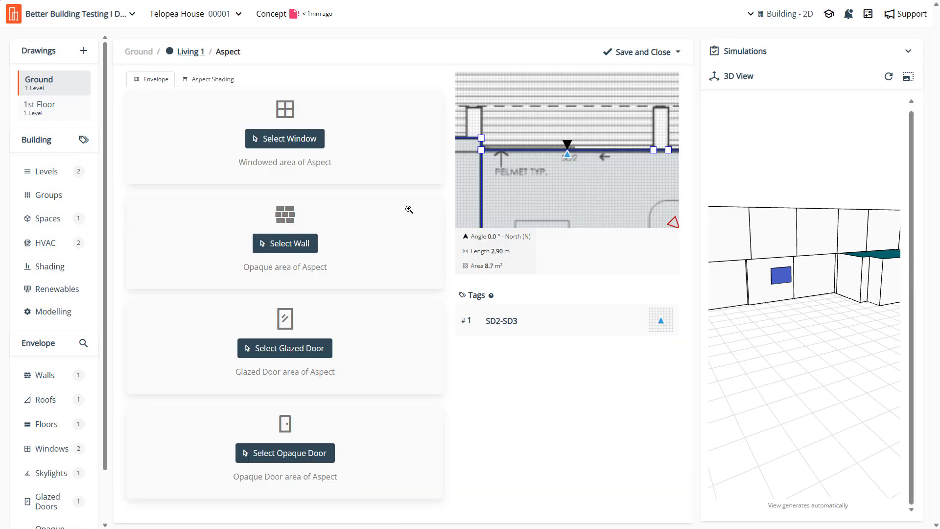
{"action": "left_click", "coordinate": [279, 138]}
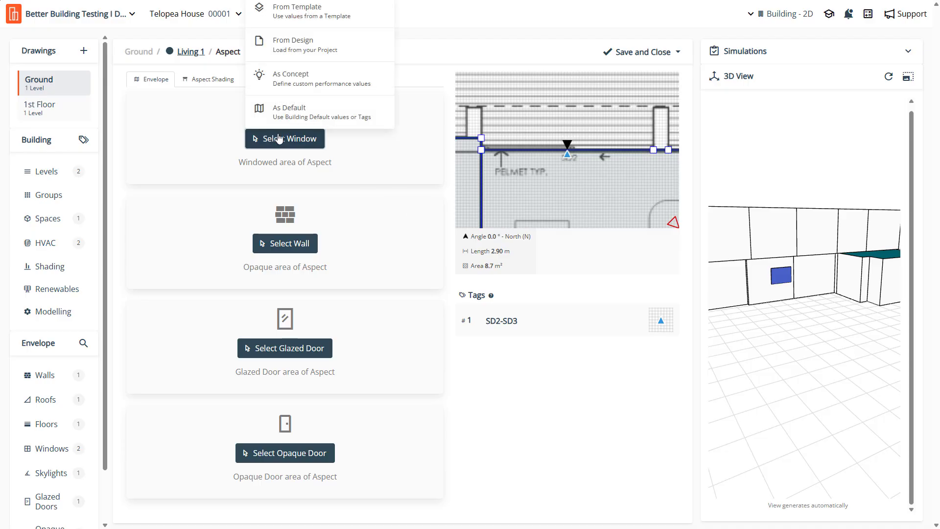
{"action": "left_click", "coordinate": [291, 120]}
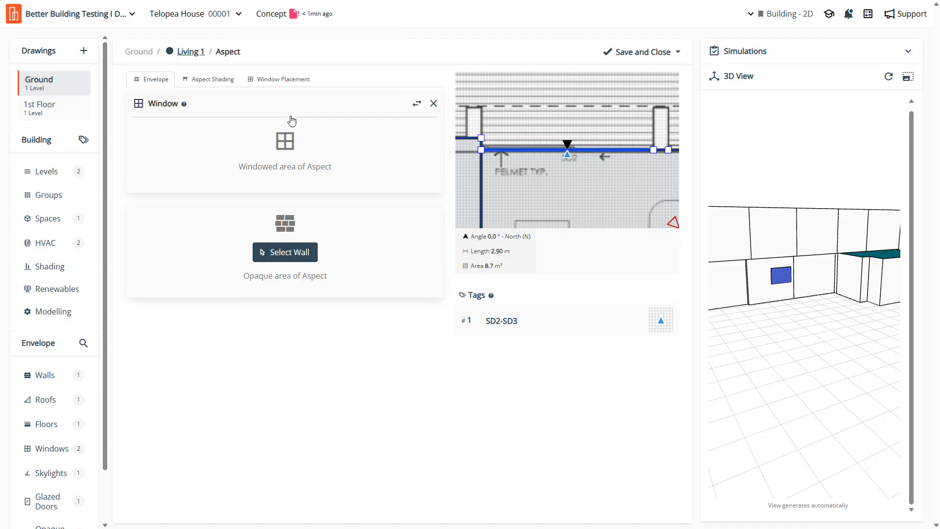
Set the SD2 window's height to 2290 mm, resized from the bottom
{"action": "left_click", "coordinate": [287, 81]}
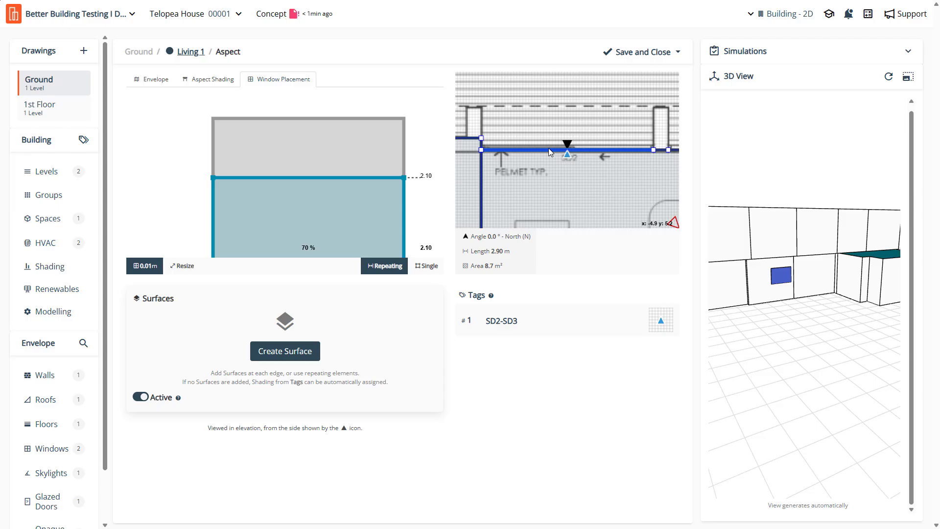
{"action": "left_click", "coordinate": [188, 269]}
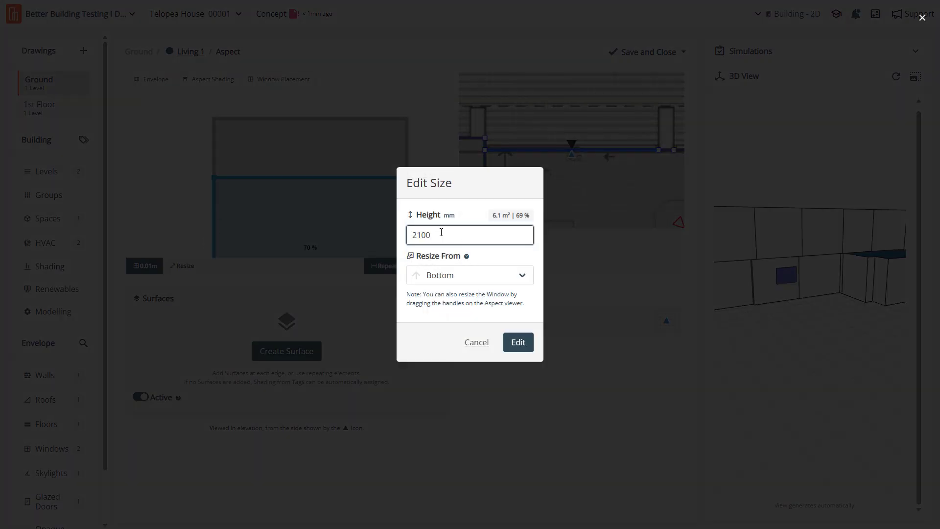
{"action": "left_click_drag", "start_coordinate": [417, 235], "coordinate": [466, 239]}
{"action": "type", "text": "290"}
{"action": "left_click", "coordinate": [518, 342]}
{"action": "scroll", "coordinate": [479, 153], "scroll_direction": "down", "scroll_amount": 2}
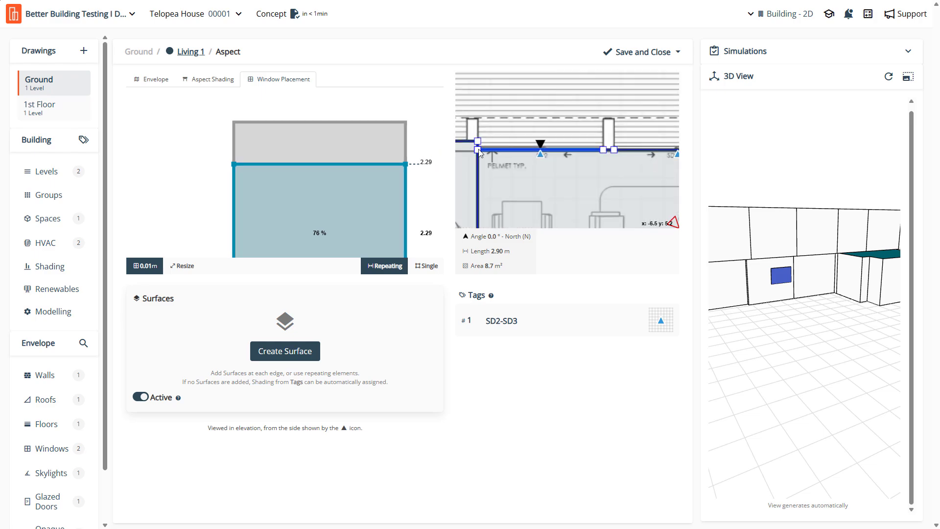
Save the SD2 aspect and copy its window to the 2.95 m external aspect filtered by tag SD2-SD3
{"action": "left_click", "coordinate": [678, 52]}
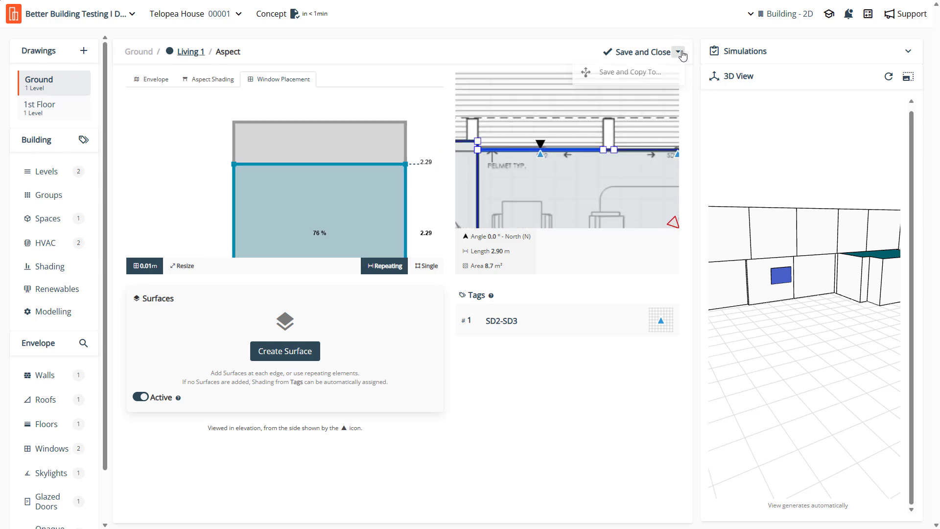
{"action": "left_click", "coordinate": [640, 74]}
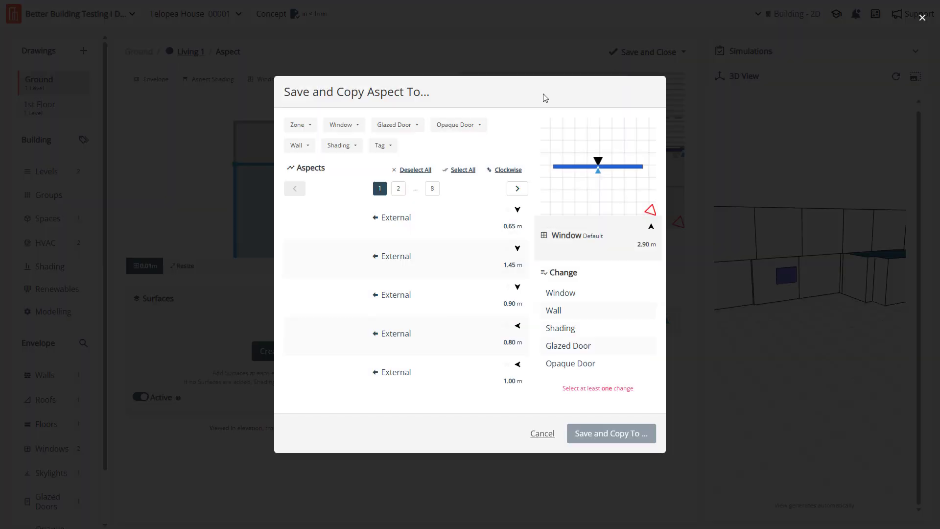
{"action": "left_click", "coordinate": [393, 145]}
{"action": "left_click", "coordinate": [393, 186]}
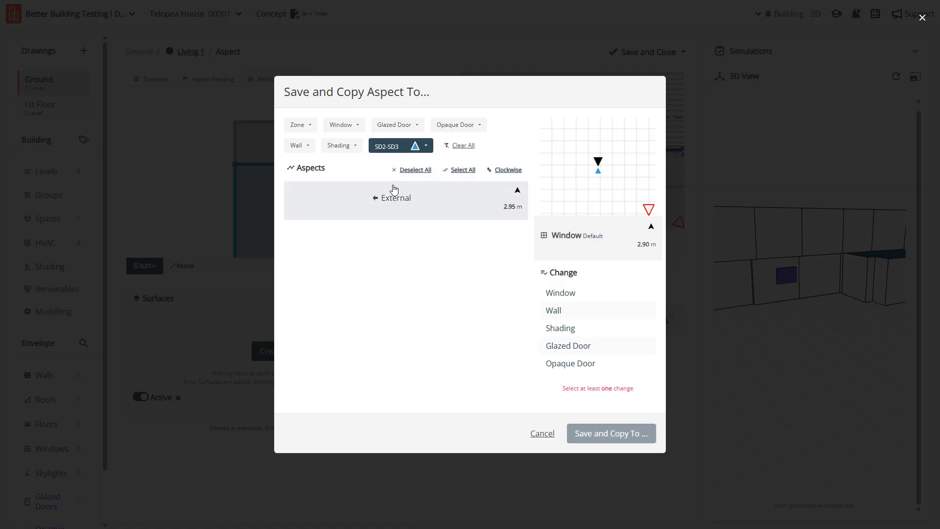
{"action": "left_click", "coordinate": [395, 191]}
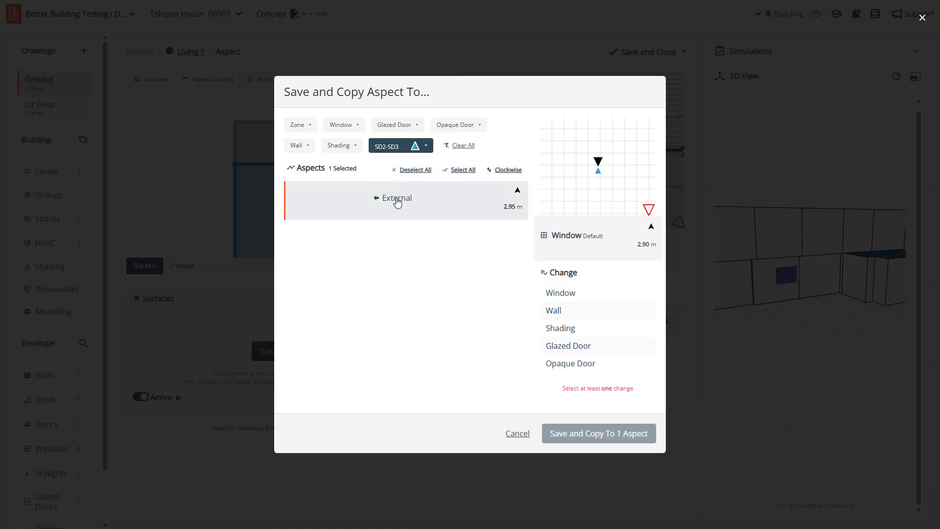
{"action": "left_click", "coordinate": [587, 296]}
{"action": "left_click", "coordinate": [600, 433]}
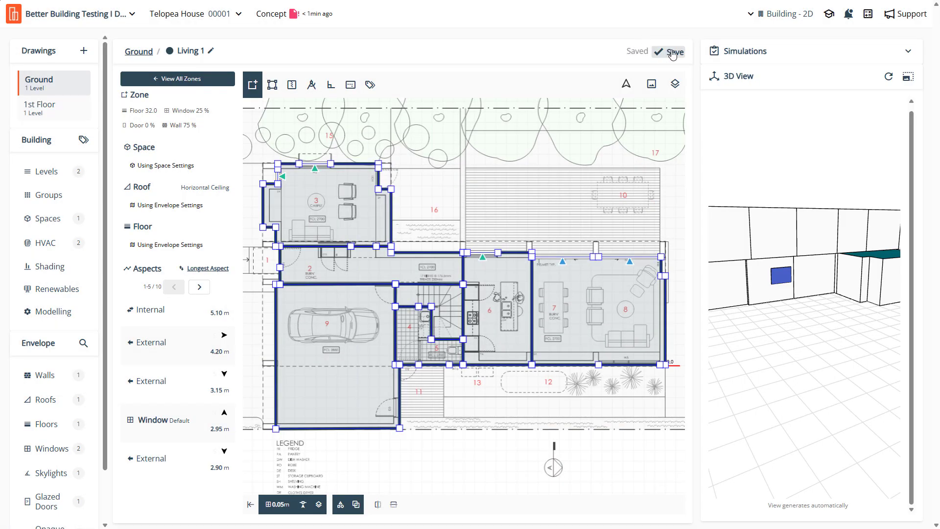
Refresh the 3D view, inspect the SD2 and SD3 openings in the enlarged model, and save the Ground drawing
{"action": "left_click", "coordinate": [888, 77]}
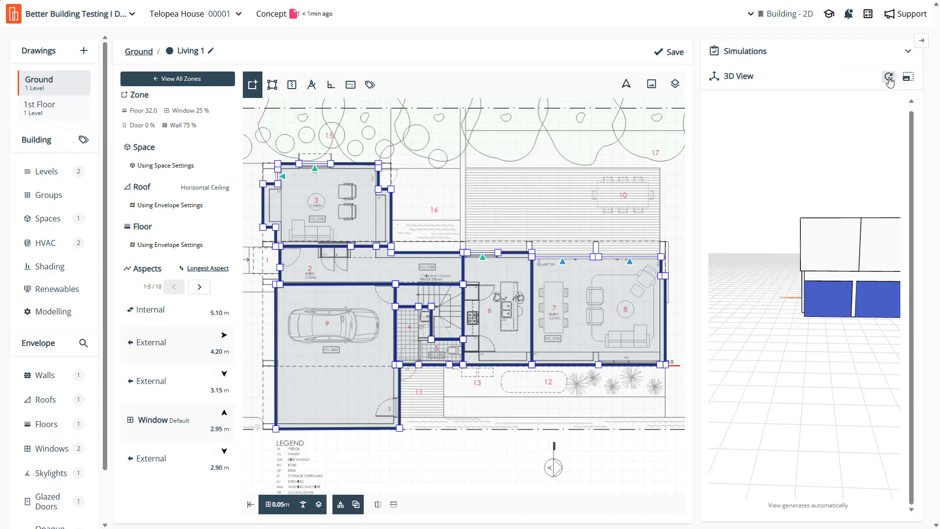
{"action": "left_click", "coordinate": [908, 77]}
{"action": "scroll", "coordinate": [381, 334], "scroll_direction": "up", "scroll_amount": 10}
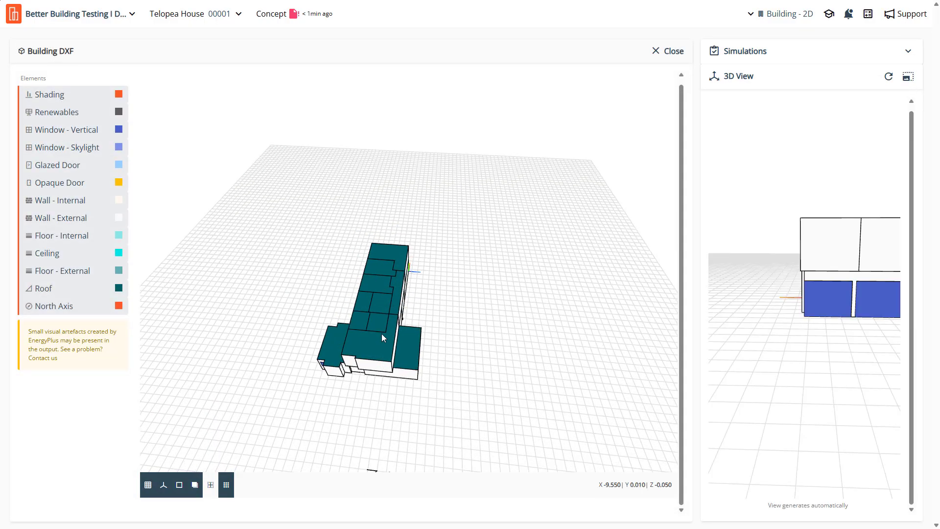
{"action": "left_click_drag", "start_coordinate": [356, 352], "coordinate": [394, 296]}
{"action": "scroll", "coordinate": [490, 328], "scroll_direction": "up", "scroll_amount": 15}
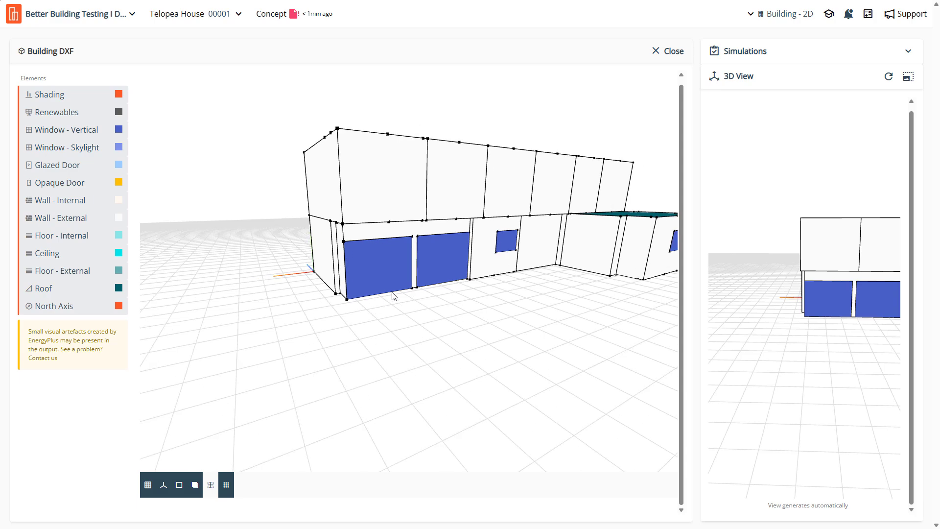
{"action": "left_click", "coordinate": [674, 53]}
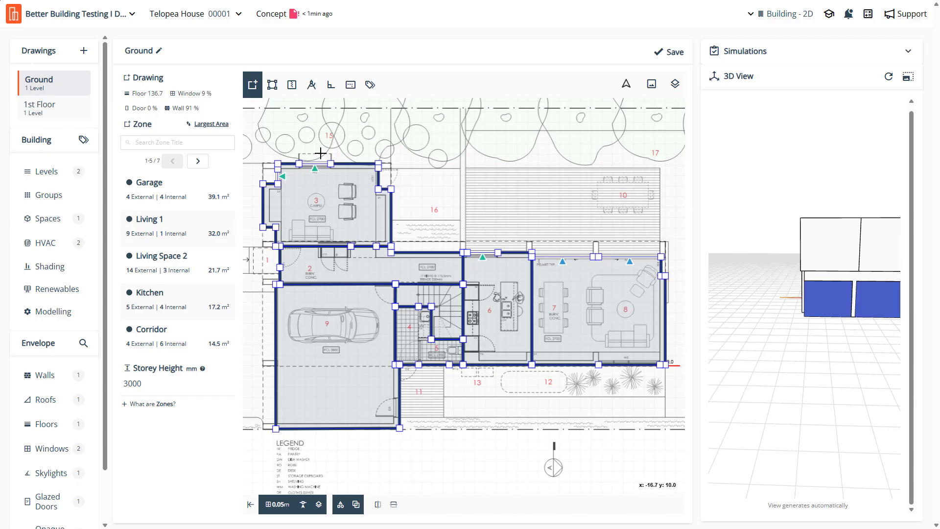
{"action": "left_click", "coordinate": [669, 52]}
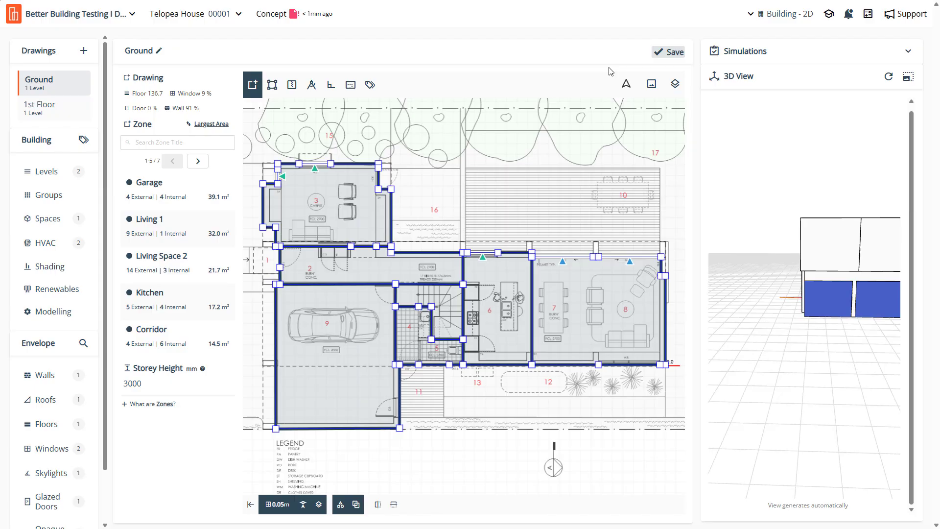
Duplicate the W1-W3 tag in the building's tags and move the copy above SD2-SD3
{"action": "left_click", "coordinate": [41, 107]}
{"action": "left_click", "coordinate": [85, 140]}
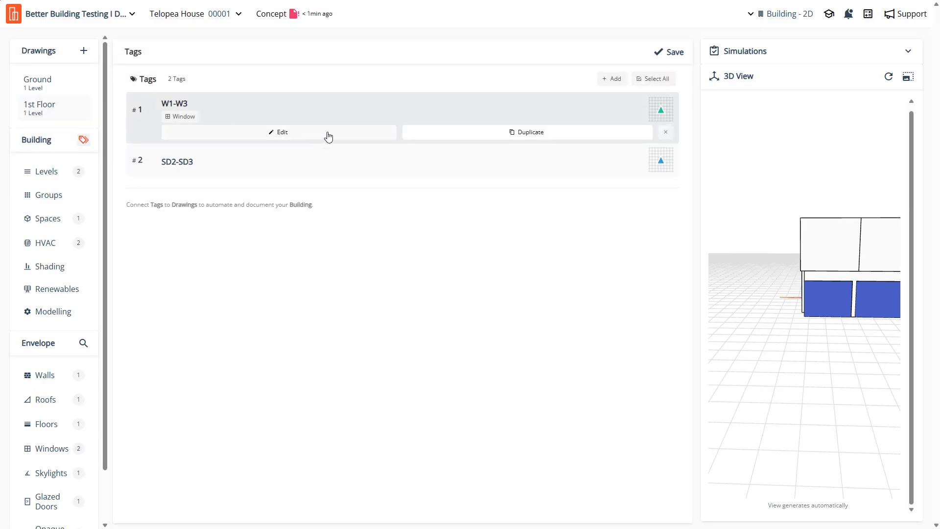
{"action": "left_click", "coordinate": [498, 132]}
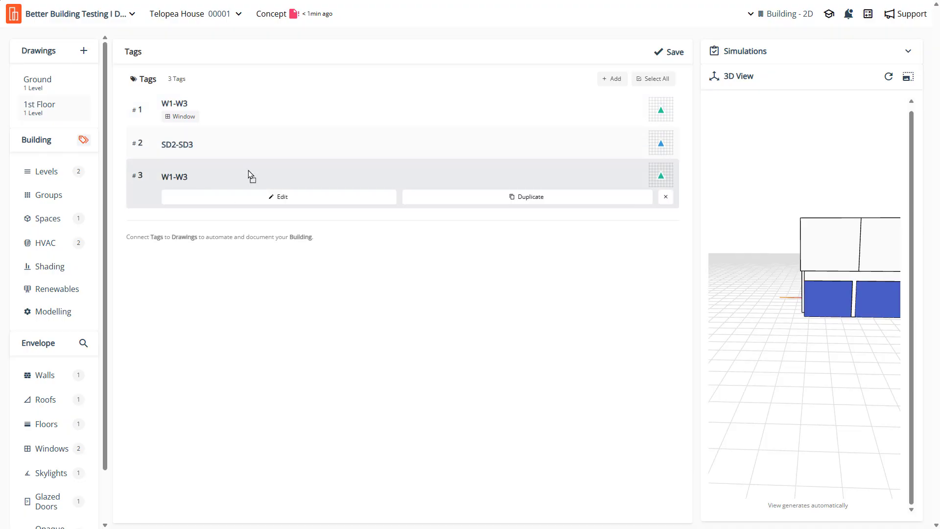
{"action": "left_click_drag", "start_coordinate": [250, 174], "coordinate": [230, 141]}
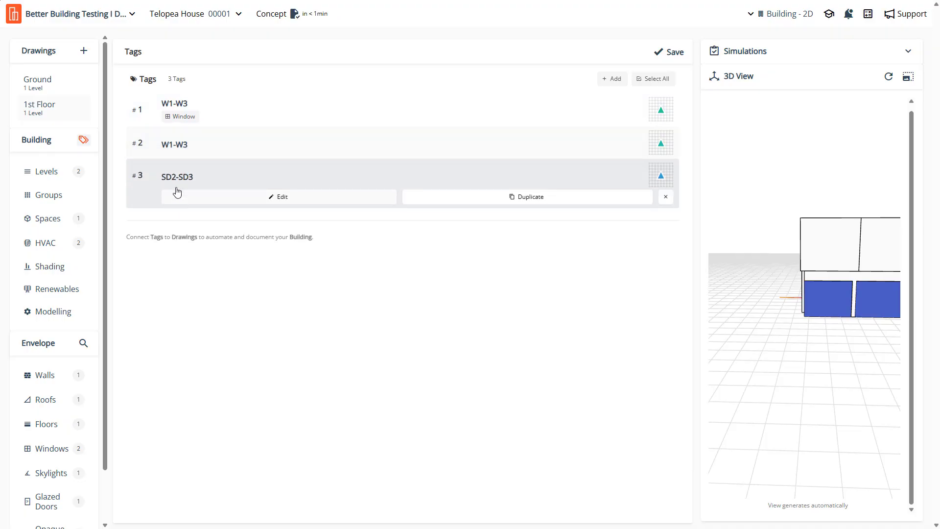
Rename the duplicated W1-W3 tag as W6-W15, colour it dark purple, and save the tags
{"action": "left_click", "coordinate": [277, 165]}
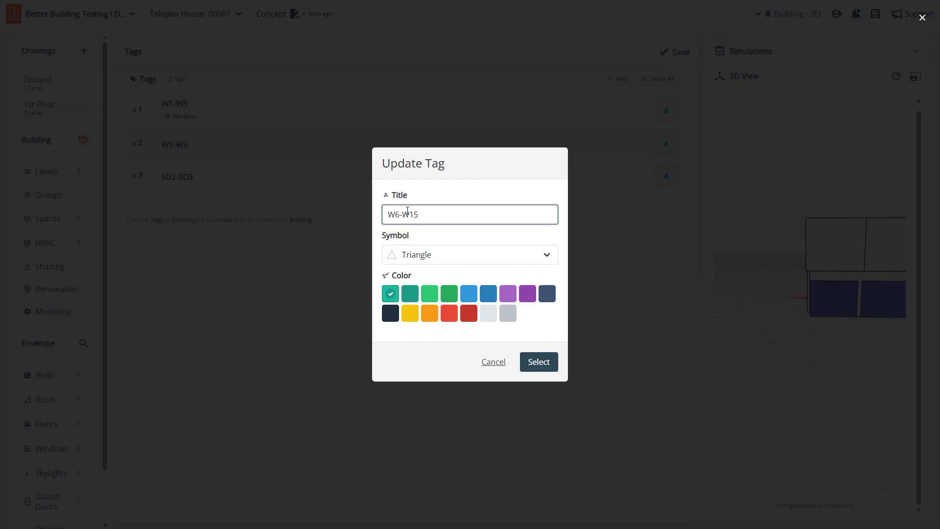
{"action": "left_click", "coordinate": [528, 294]}
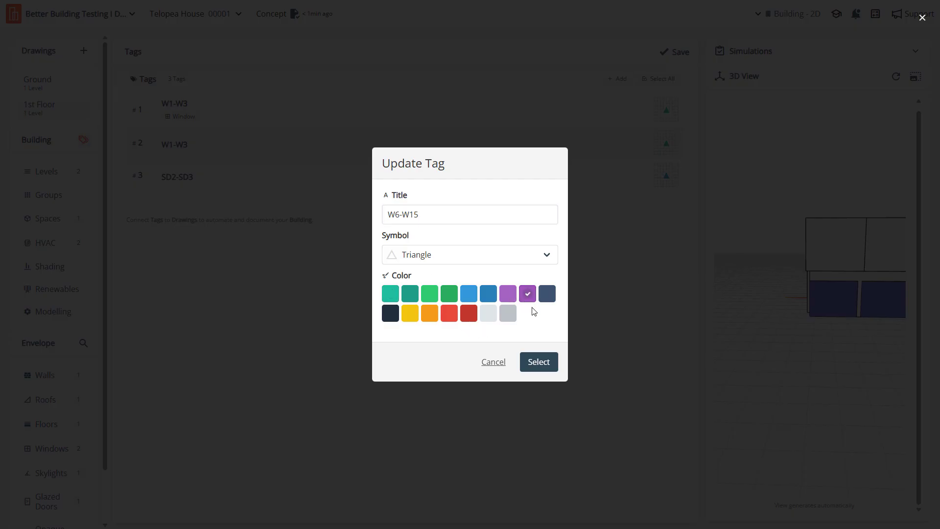
{"action": "left_click", "coordinate": [539, 362]}
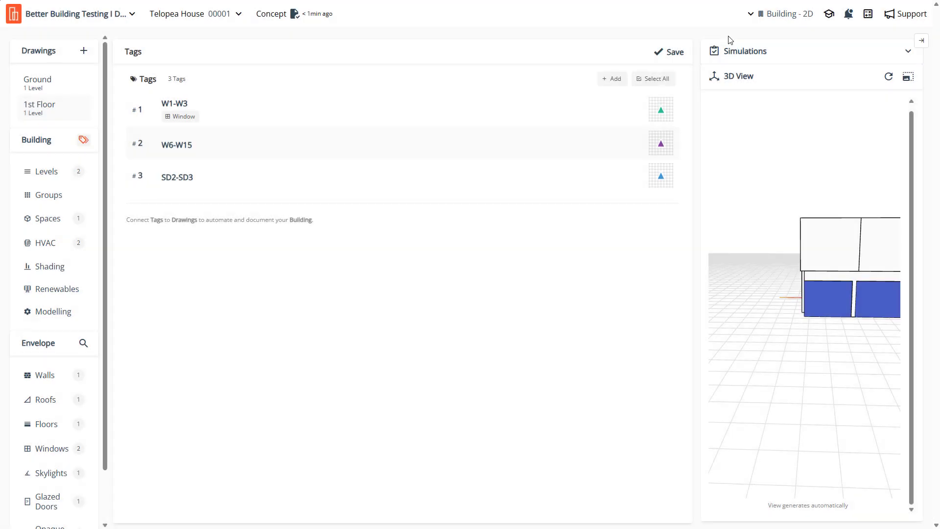
{"action": "left_click", "coordinate": [673, 53]}
Open the 1st Floor drawing for tag editing and select the W12, W11 and W10 window aspects
{"action": "mouse_move", "coordinate": [183, 184]}
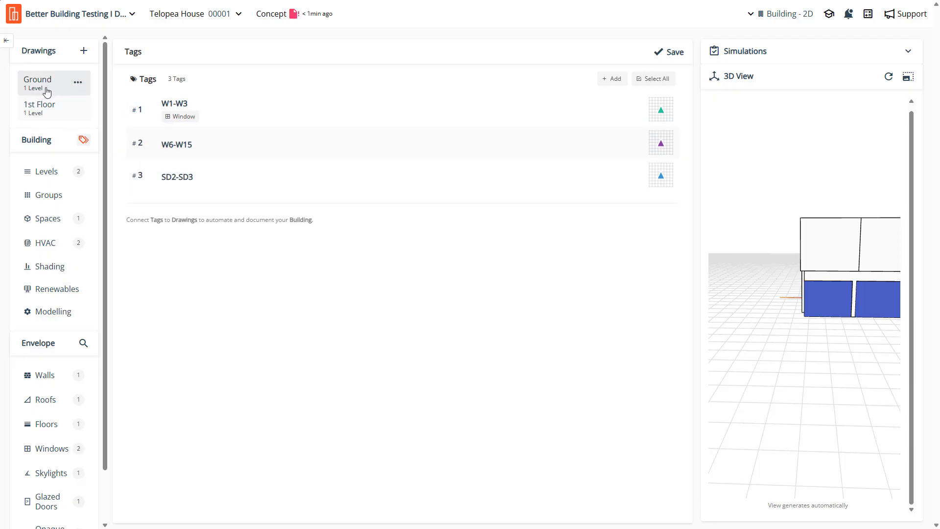
{"action": "left_click", "coordinate": [43, 105]}
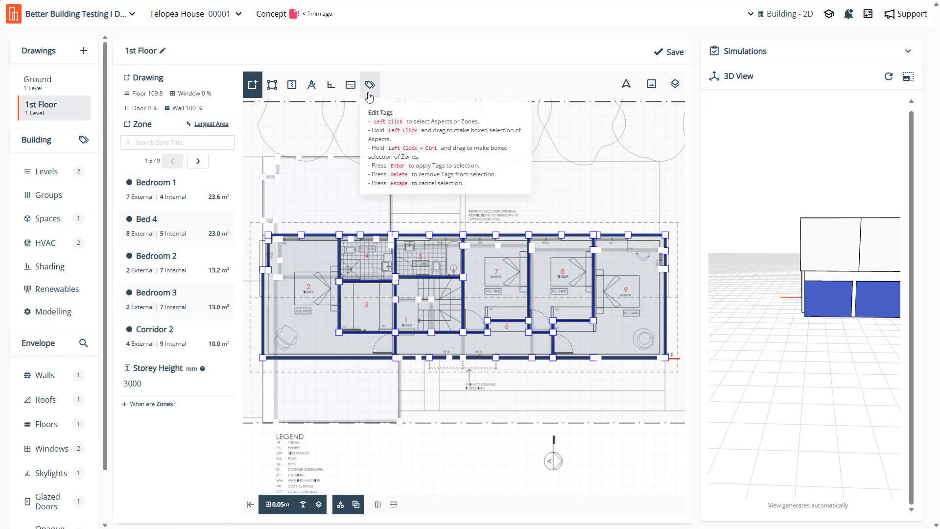
{"action": "left_click", "coordinate": [369, 86]}
{"action": "scroll", "coordinate": [608, 294], "scroll_direction": "up", "scroll_amount": 5}
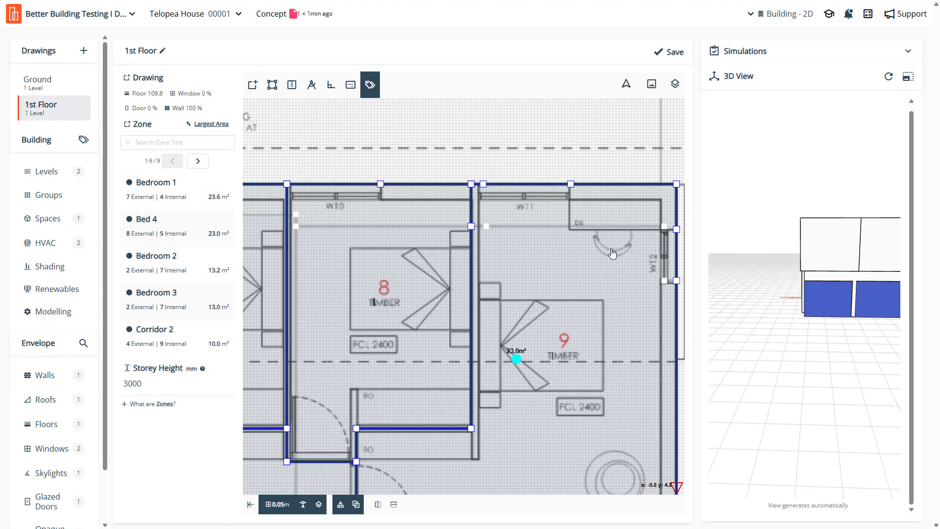
{"action": "left_click", "coordinate": [676, 255]}
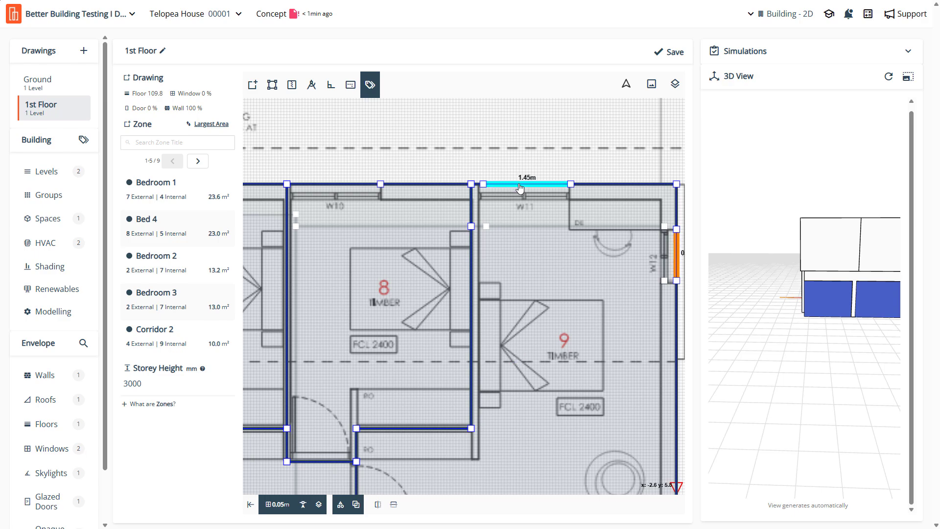
{"action": "left_click", "coordinate": [520, 186]}
{"action": "left_click", "coordinate": [333, 184]}
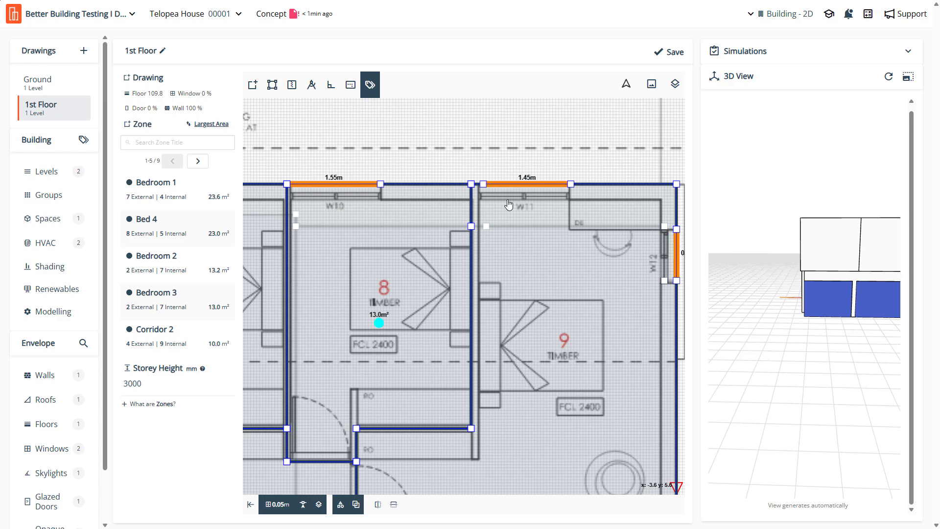
Add the W9, W8, W7, W6 and W15 window aspects to the tagging selection
{"action": "scroll", "coordinate": [427, 185], "scroll_direction": "down", "scroll_amount": 3}
{"action": "scroll", "coordinate": [380, 201], "scroll_direction": "up", "scroll_amount": 3}
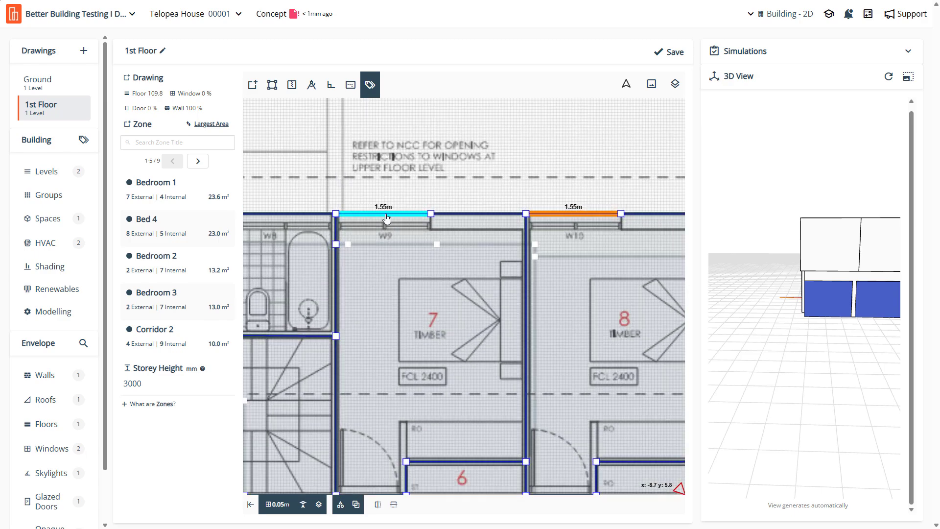
{"action": "left_click", "coordinate": [384, 214]}
{"action": "scroll", "coordinate": [557, 242], "scroll_direction": "down", "scroll_amount": 3}
{"action": "scroll", "coordinate": [448, 259], "scroll_direction": "up", "scroll_amount": 3}
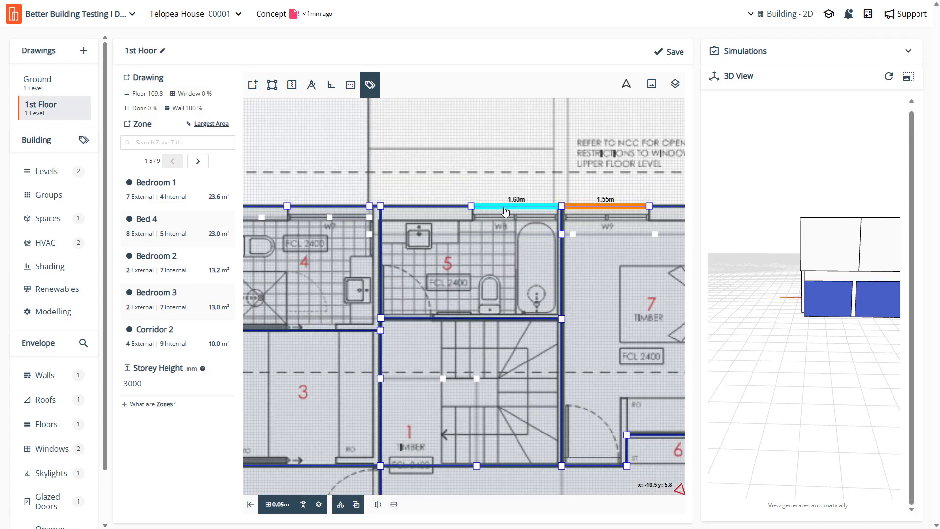
{"action": "left_click", "coordinate": [517, 206]}
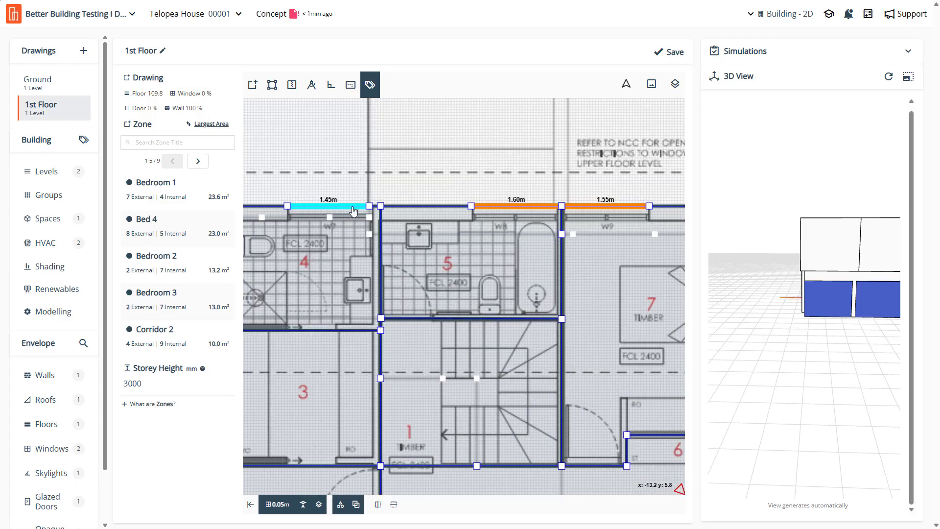
{"action": "left_click", "coordinate": [353, 211]}
{"action": "scroll", "coordinate": [548, 243], "scroll_direction": "down", "scroll_amount": 3}
{"action": "scroll", "coordinate": [381, 244], "scroll_direction": "up", "scroll_amount": 3}
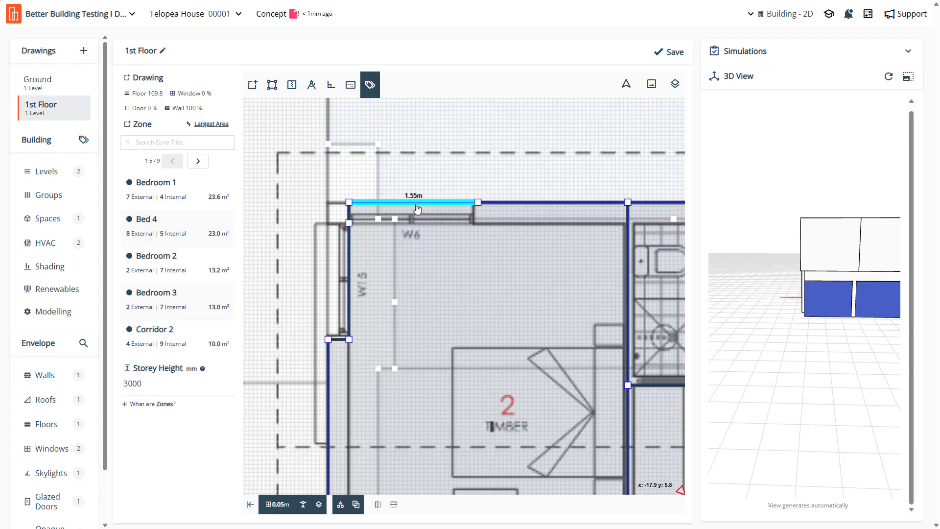
{"action": "left_click", "coordinate": [416, 209]}
{"action": "left_click", "coordinate": [347, 292]}
{"action": "scroll", "coordinate": [346, 293], "scroll_direction": "down", "scroll_amount": 3}
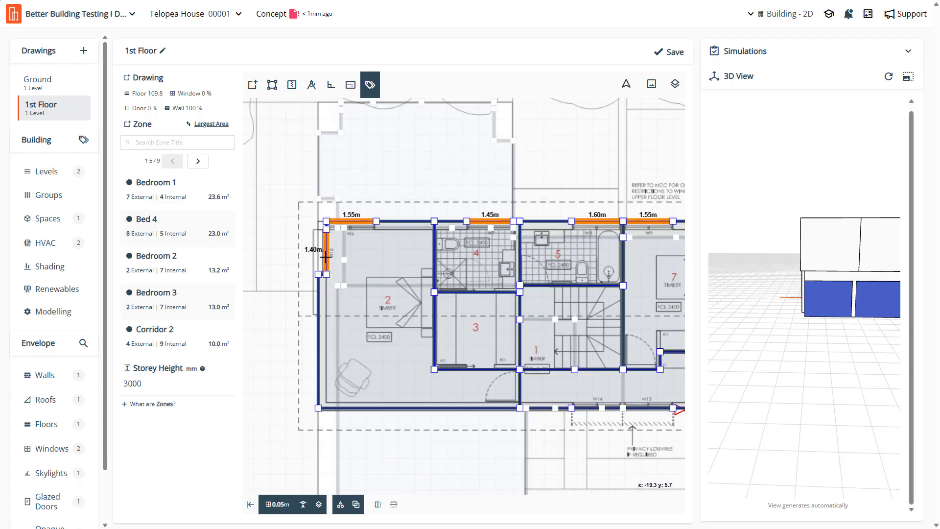
Apply the W6-W15 tag to the selected 1st Floor window aspects
{"action": "scroll", "coordinate": [574, 457], "scroll_direction": "up", "scroll_amount": 3}
{"action": "scroll", "coordinate": [424, 392], "scroll_direction": "down", "scroll_amount": 3}
{"action": "scroll", "coordinate": [503, 383], "scroll_direction": "up", "scroll_amount": 3}
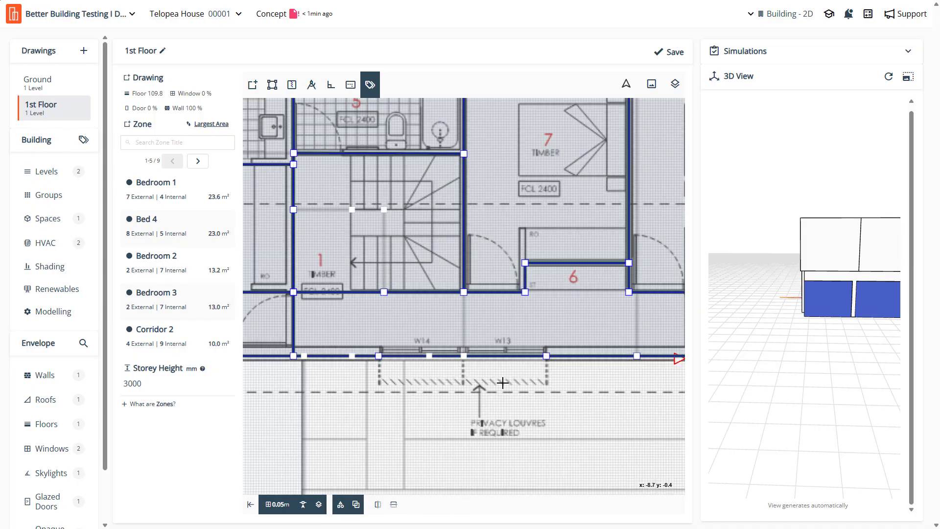
{"action": "scroll", "coordinate": [503, 382], "scroll_direction": "up", "scroll_amount": 2}
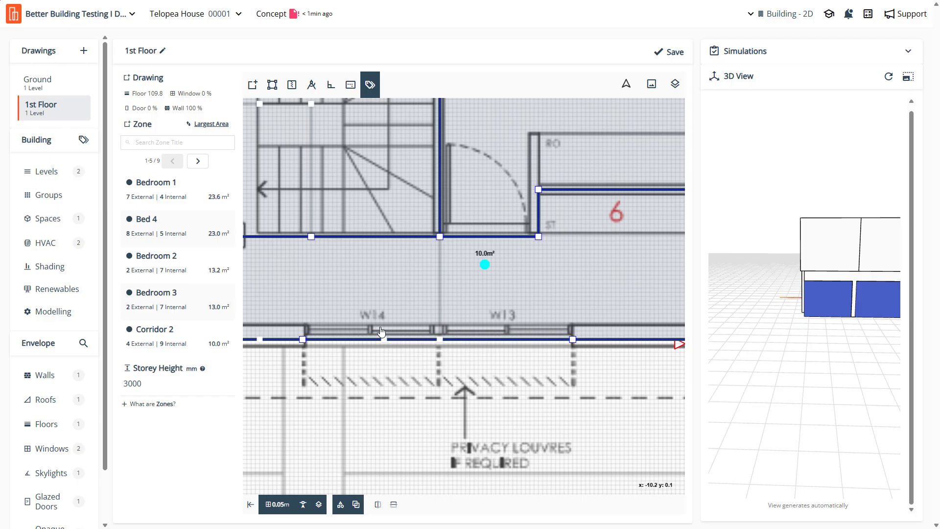
{"action": "scroll", "coordinate": [377, 336], "scroll_direction": "down", "scroll_amount": 5}
{"action": "scroll", "coordinate": [451, 325], "scroll_direction": "up", "scroll_amount": 3}
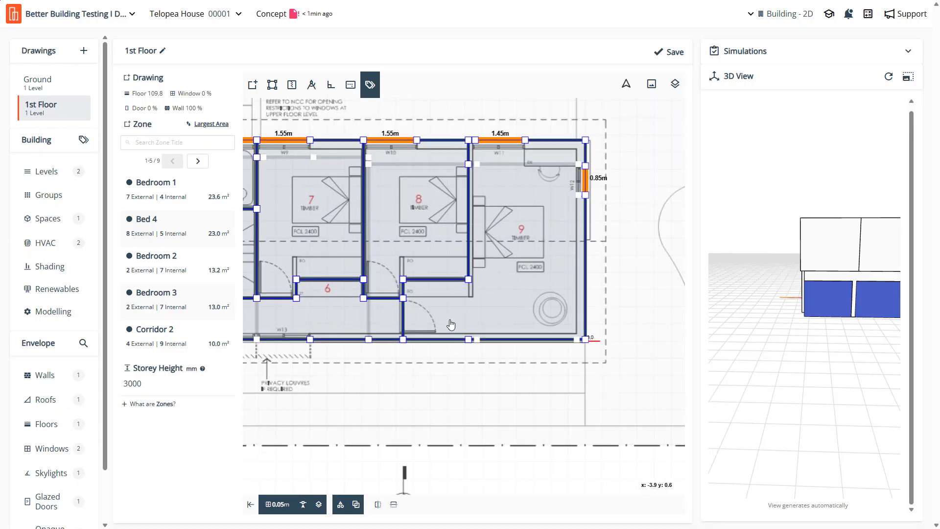
{"action": "left_click", "coordinate": [447, 265]}
{"action": "left_click", "coordinate": [570, 109]}
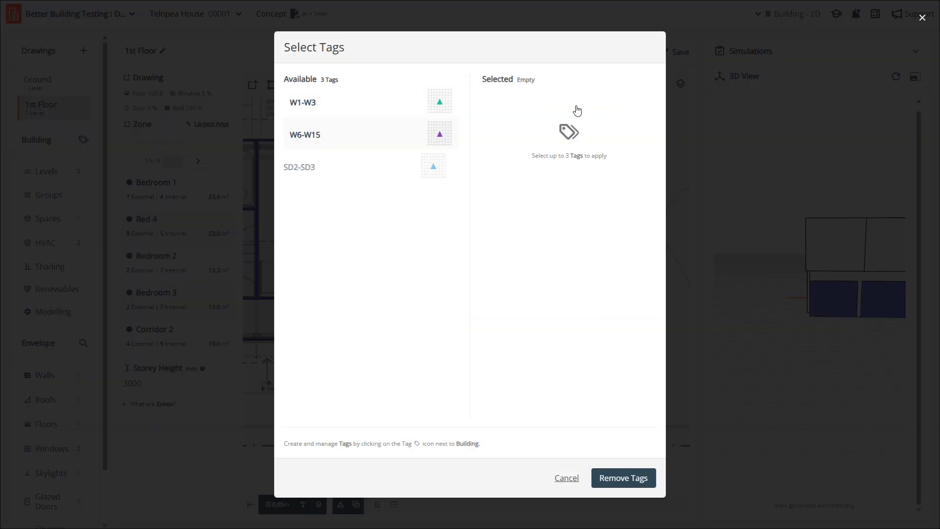
{"action": "left_click", "coordinate": [396, 132]}
{"action": "left_click", "coordinate": [636, 478]}
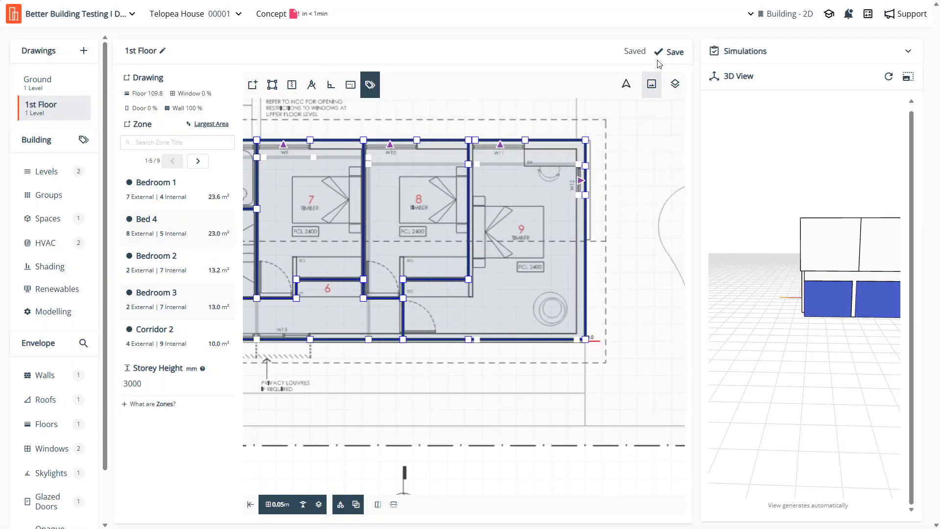
Add a point on Corridor 2's external wall and move it to the junction between windows W14 and W13
{"action": "scroll", "coordinate": [441, 318], "scroll_direction": "down", "scroll_amount": 3}
{"action": "scroll", "coordinate": [455, 245], "scroll_direction": "up", "scroll_amount": 6}
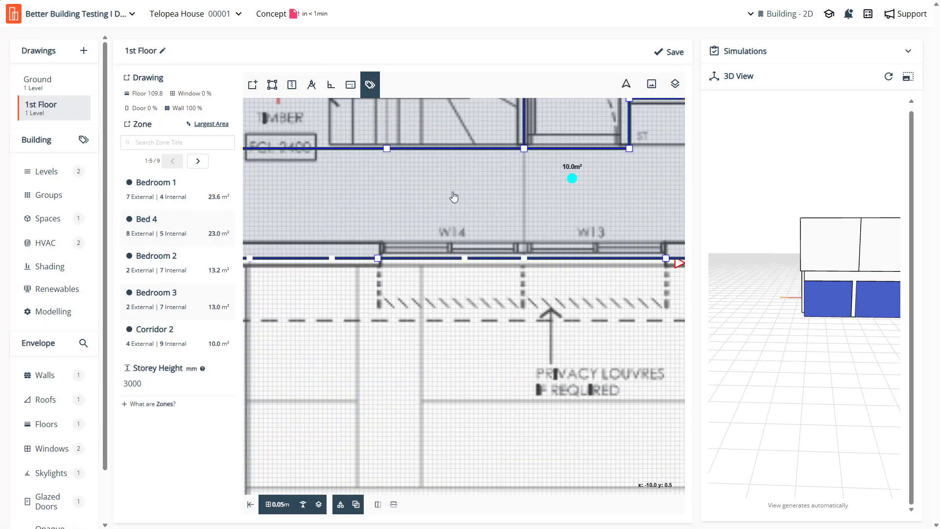
{"action": "left_click", "coordinate": [260, 88]}
{"action": "left_click", "coordinate": [473, 206]}
{"action": "left_click", "coordinate": [497, 258]}
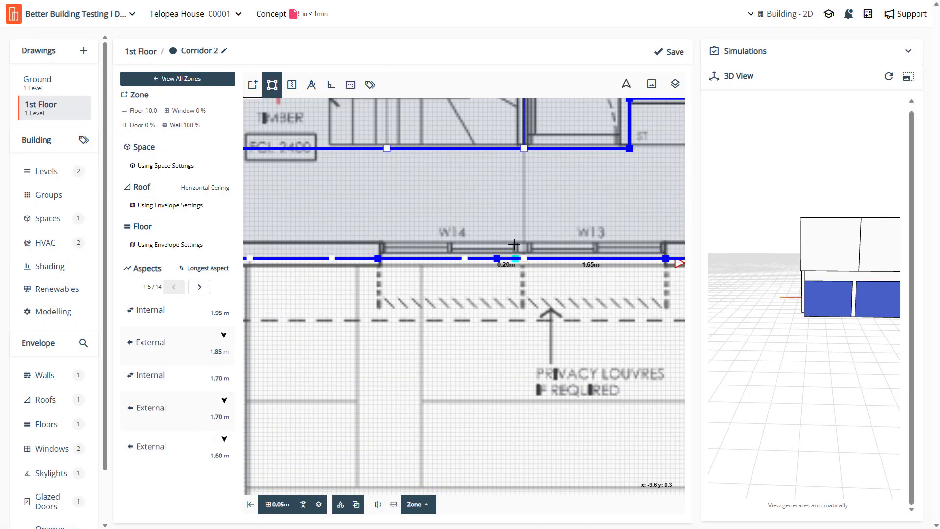
{"action": "left_click_drag", "start_coordinate": [498, 258], "coordinate": [522, 260]}
{"action": "scroll", "coordinate": [379, 275], "scroll_direction": "down", "scroll_amount": 4}
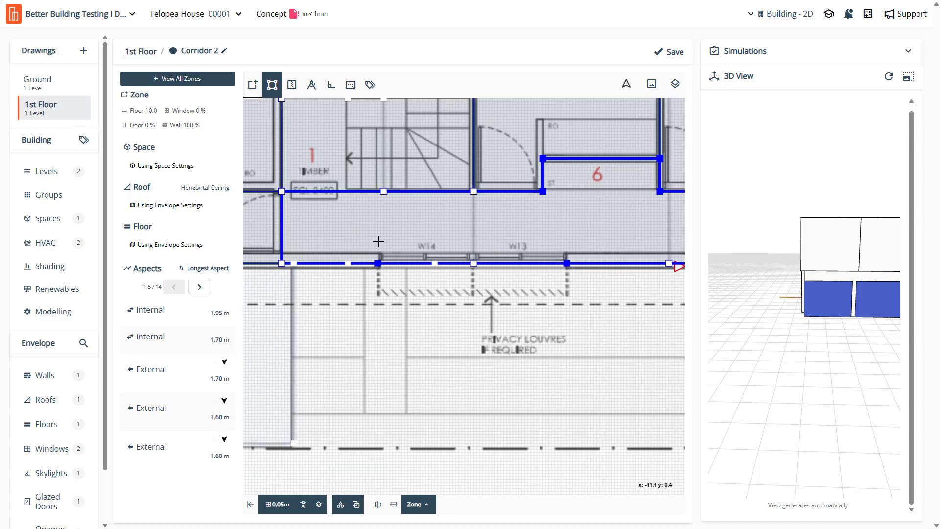
Apply the W6-W15 tag to the W14 and W13 aspects and save the 1st Floor drawing
{"action": "left_click", "coordinate": [370, 84]}
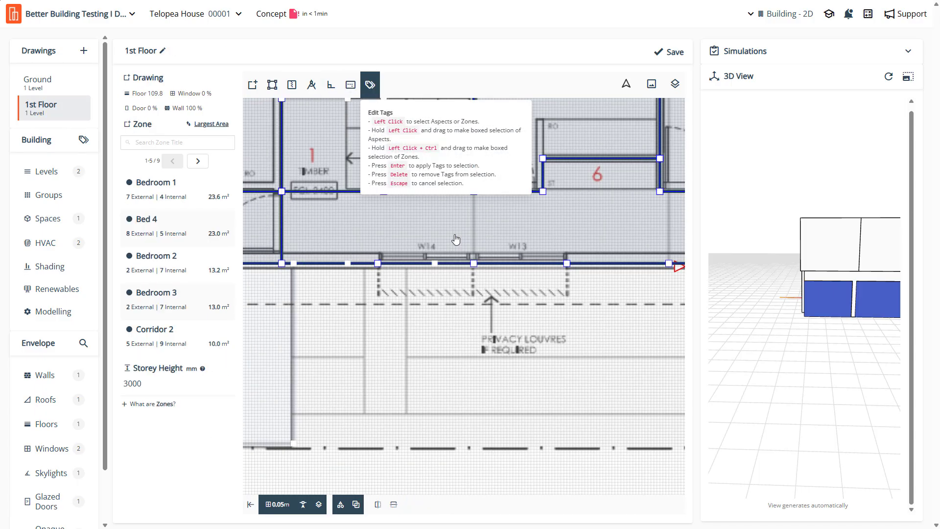
{"action": "left_click", "coordinate": [462, 268]}
{"action": "left_click", "coordinate": [524, 268]}
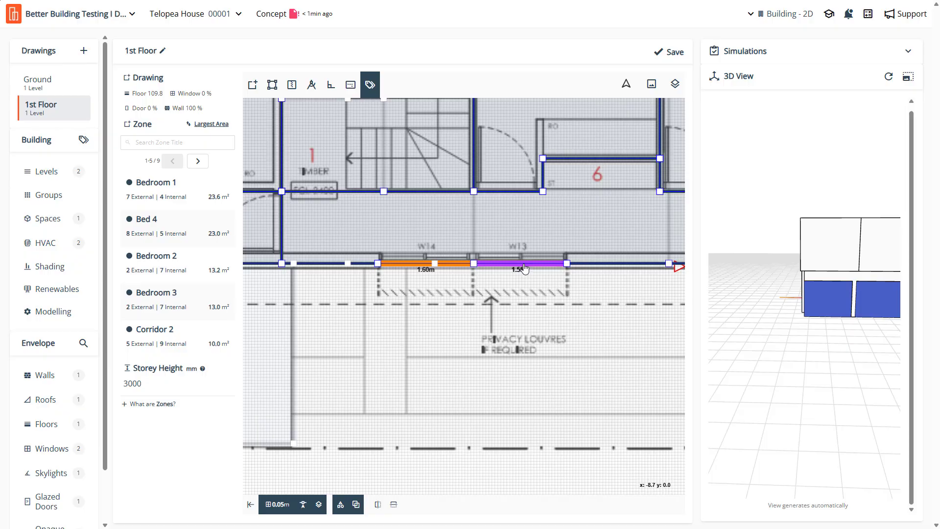
{"action": "left_click", "coordinate": [524, 268]}
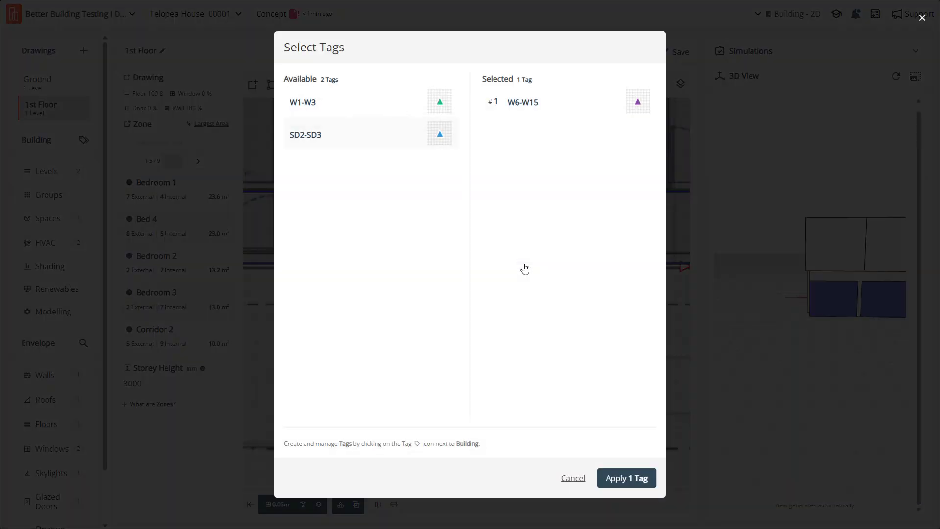
{"action": "left_click", "coordinate": [626, 478]}
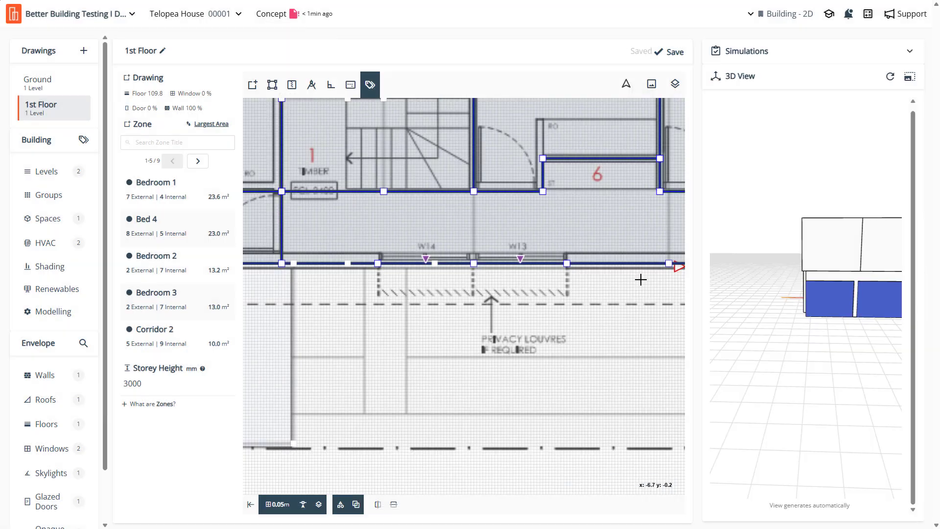
{"action": "left_click", "coordinate": [672, 47]}
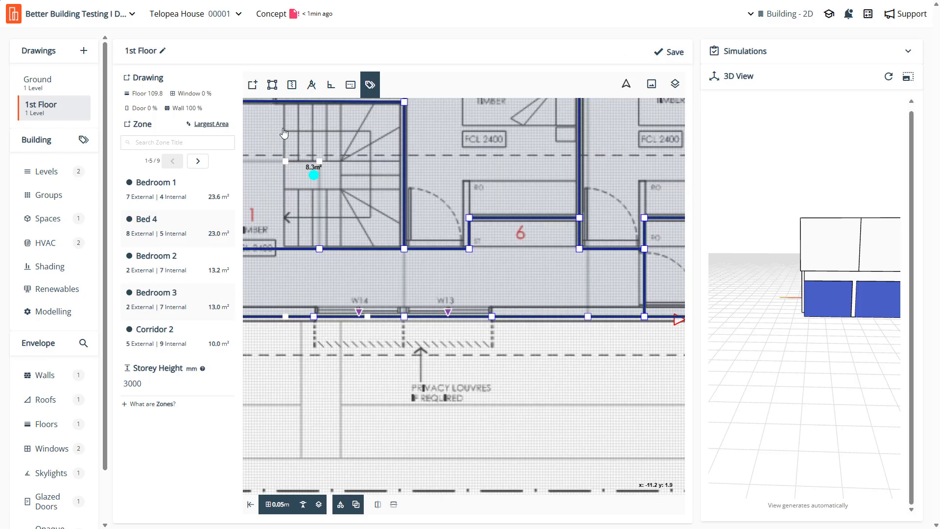
Open Bed 4's W11 aspect on the 1st Floor and add a window to it
{"action": "left_click", "coordinate": [252, 84]}
{"action": "scroll", "coordinate": [318, 372], "scroll_direction": "down", "scroll_amount": 3}
{"action": "scroll", "coordinate": [570, 155], "scroll_direction": "up", "scroll_amount": 3}
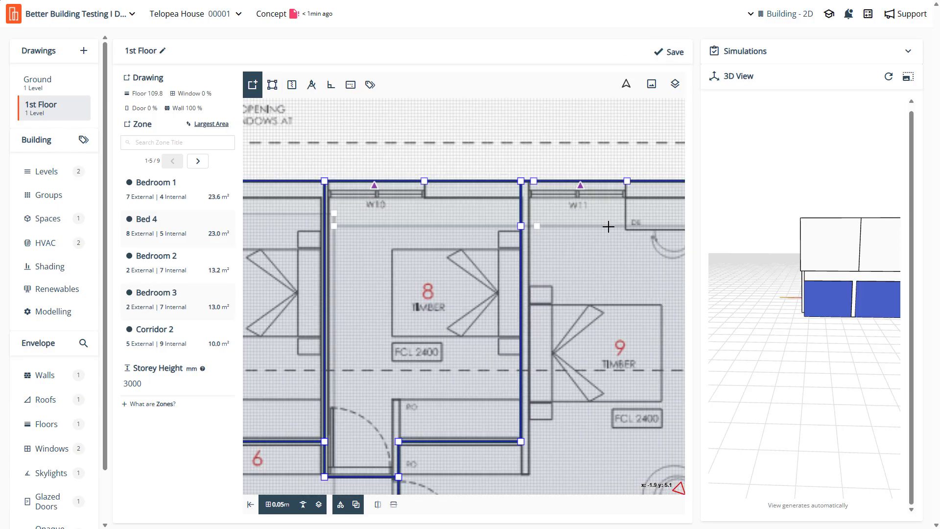
{"action": "left_click", "coordinate": [608, 226]}
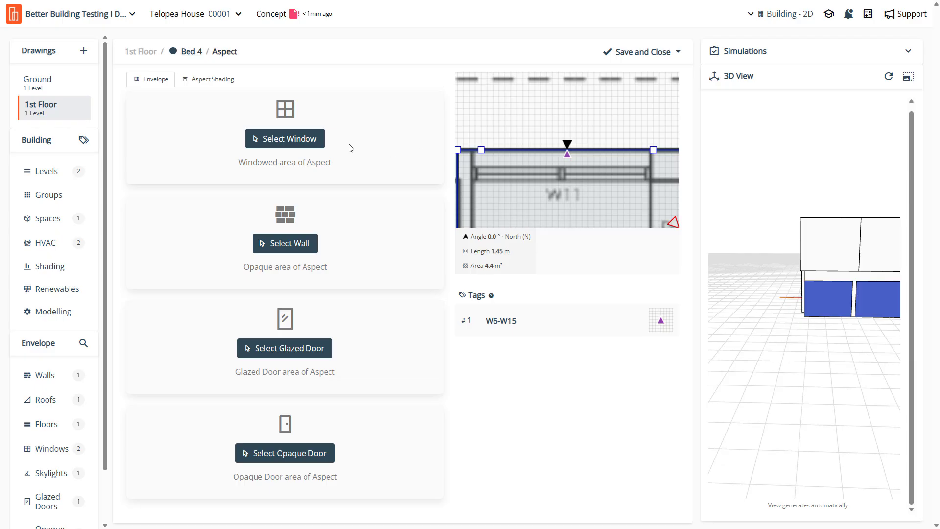
{"action": "left_click", "coordinate": [304, 139]}
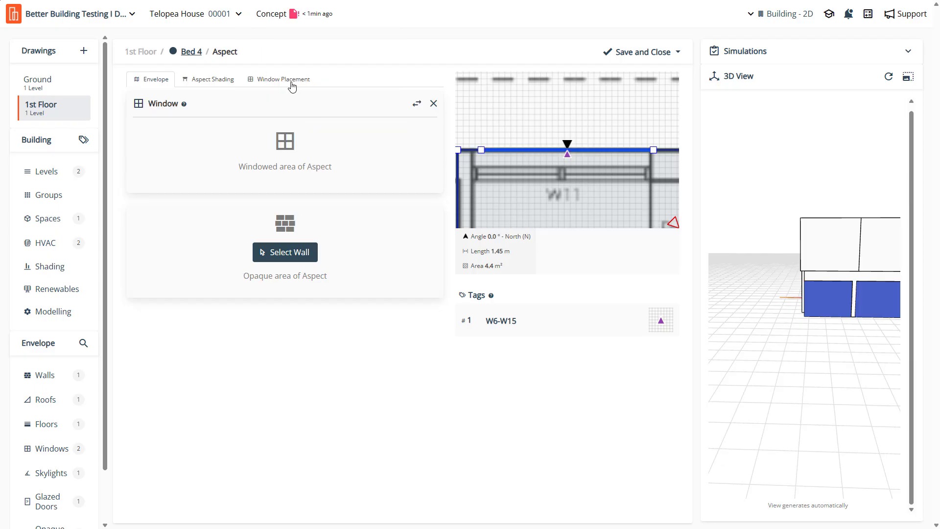
Raise the W11 window in its aspect elevation to a sill height of 0.60 m
{"action": "left_click", "coordinate": [289, 82]}
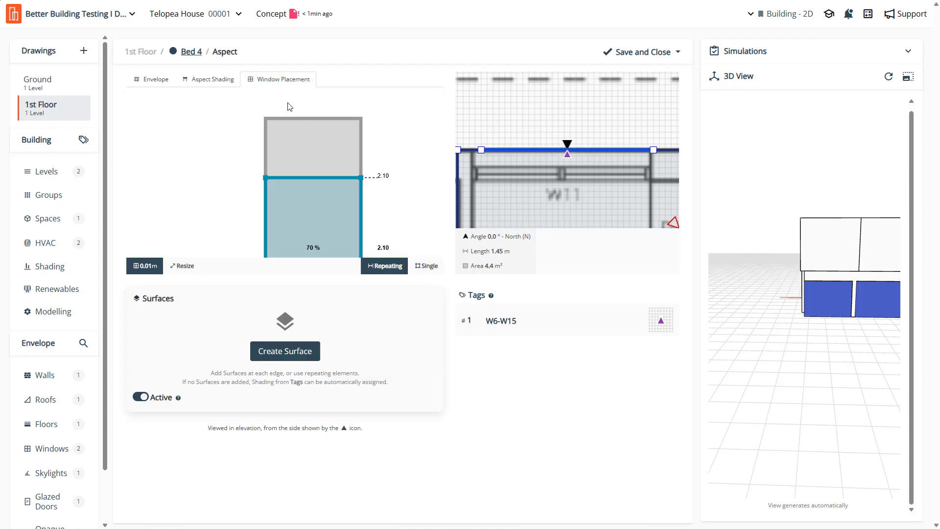
{"action": "scroll", "coordinate": [306, 202], "scroll_direction": "down", "scroll_amount": 3}
{"action": "scroll", "coordinate": [324, 211], "scroll_direction": "down", "scroll_amount": 3}
{"action": "middle_click_drag", "start_coordinate": [310, 218], "coordinate": [303, 189]}
{"action": "scroll", "coordinate": [304, 192], "scroll_direction": "up", "scroll_amount": 3}
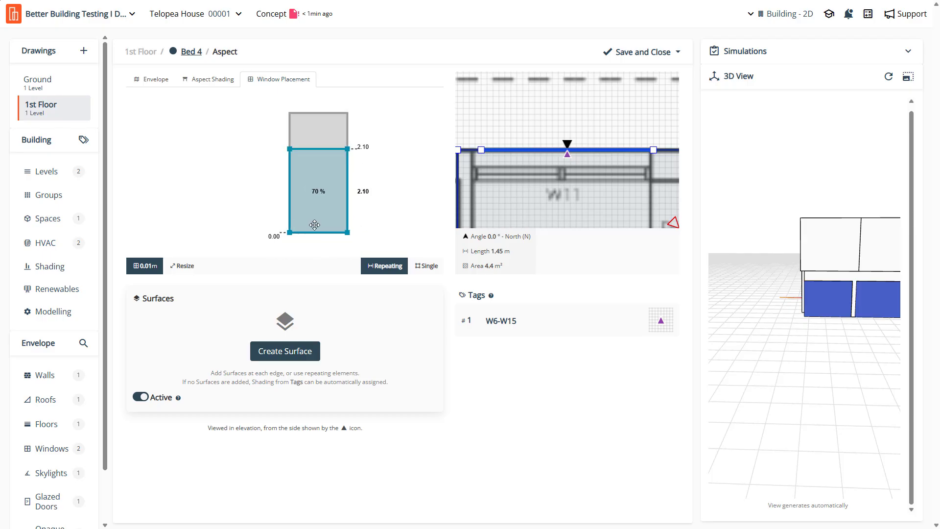
{"action": "left_click_drag", "start_coordinate": [314, 214], "coordinate": [312, 190]}
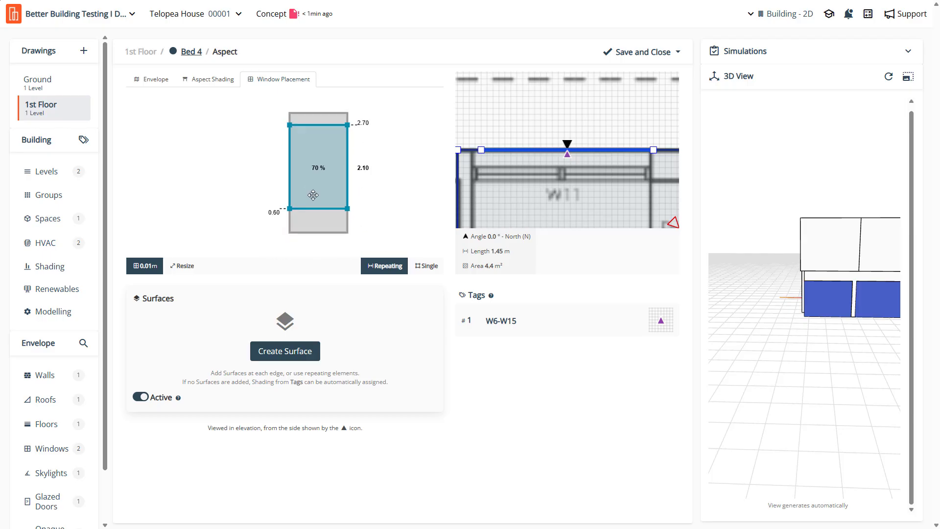
Set the W11 window's height to 1650 mm, resized from the bottom
{"action": "left_click", "coordinate": [184, 266]}
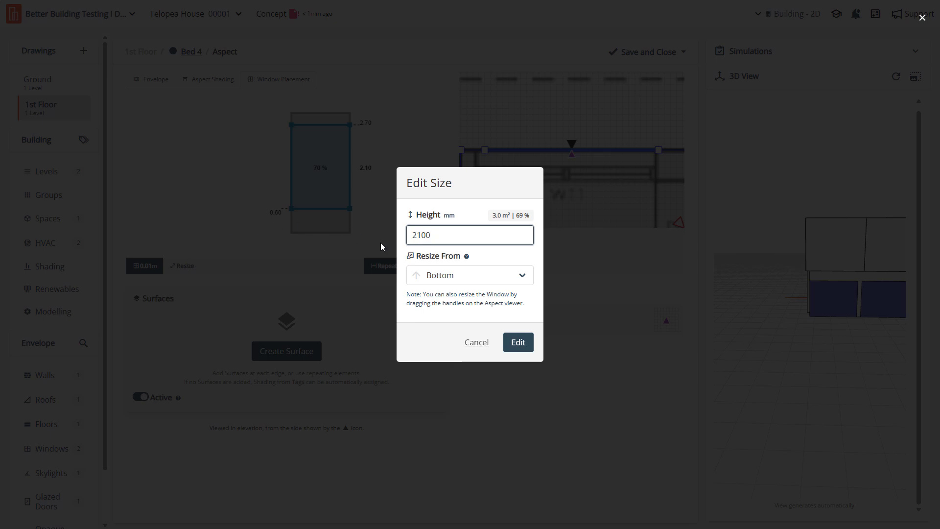
{"action": "double_click", "coordinate": [414, 236]}
{"action": "type", "text": "1"}
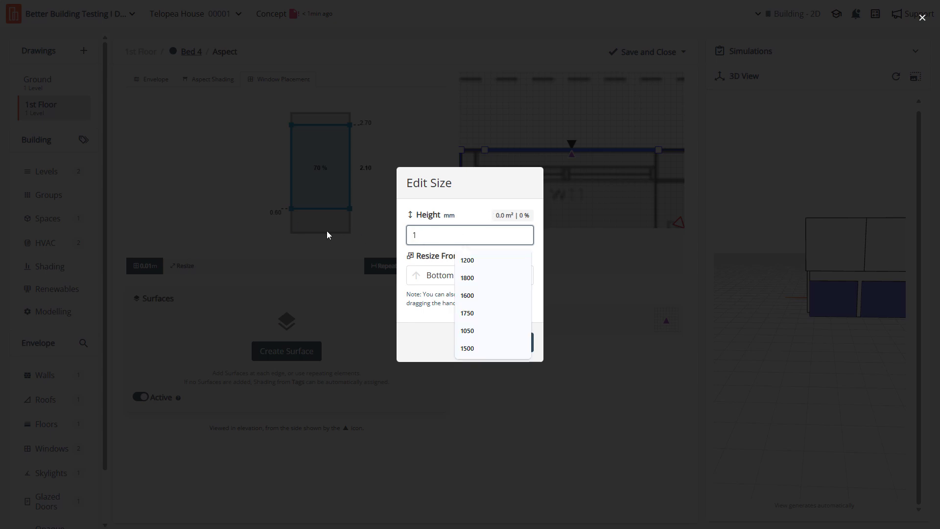
{"action": "type", "text": "650"}
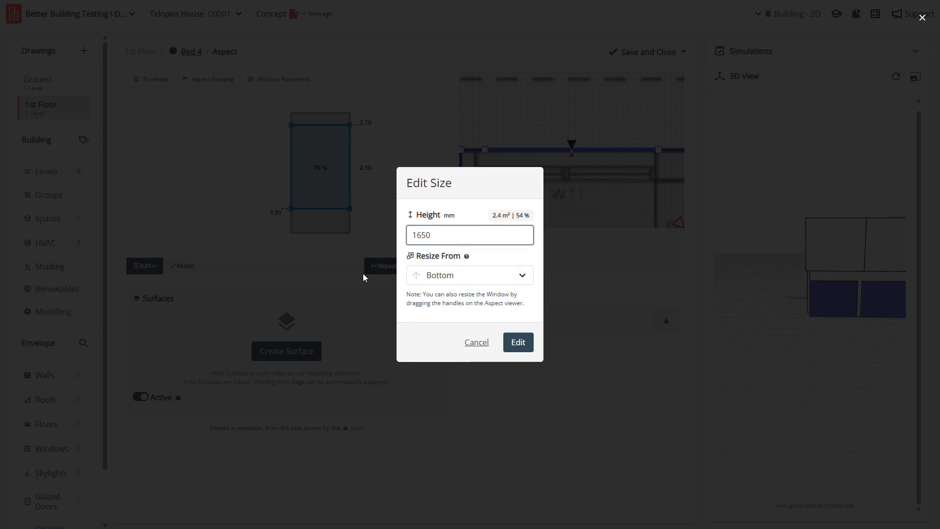
{"action": "left_click", "coordinate": [519, 344]}
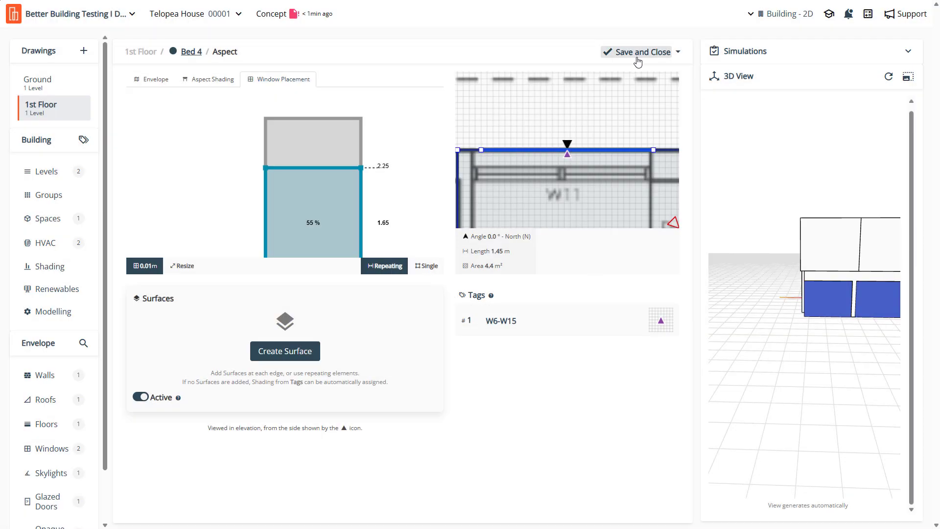
Save Bed 4's W11 aspect and copy only its window to all aspects tagged W6-W15
{"action": "left_click", "coordinate": [678, 53]}
{"action": "left_click", "coordinate": [659, 76]}
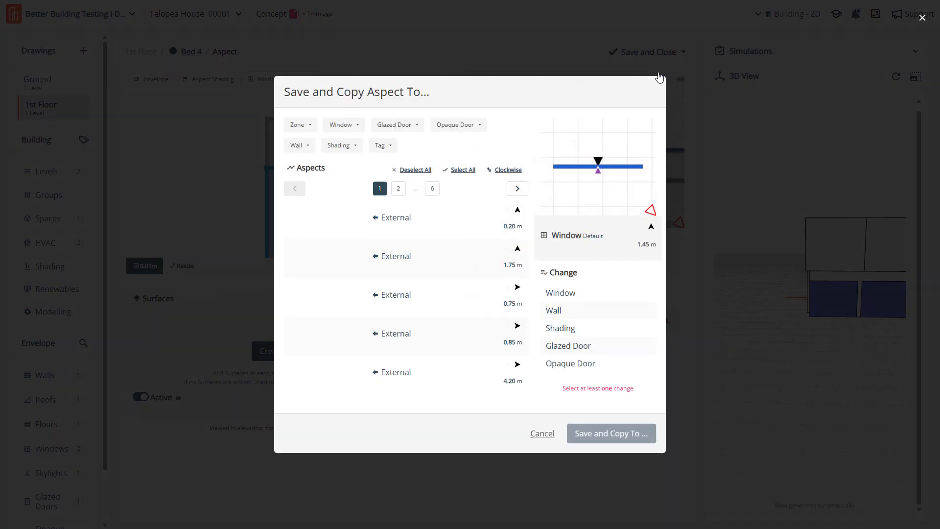
{"action": "left_click", "coordinate": [390, 147]}
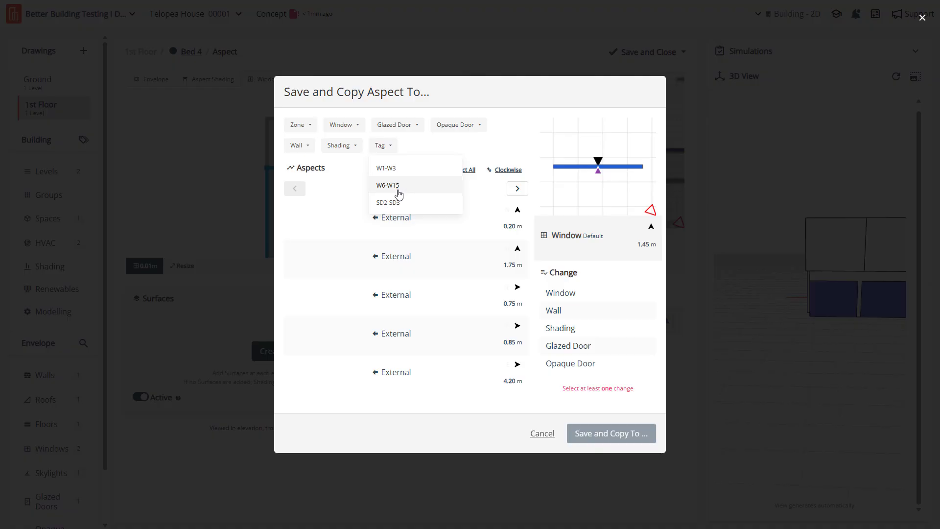
{"action": "left_click", "coordinate": [400, 189]}
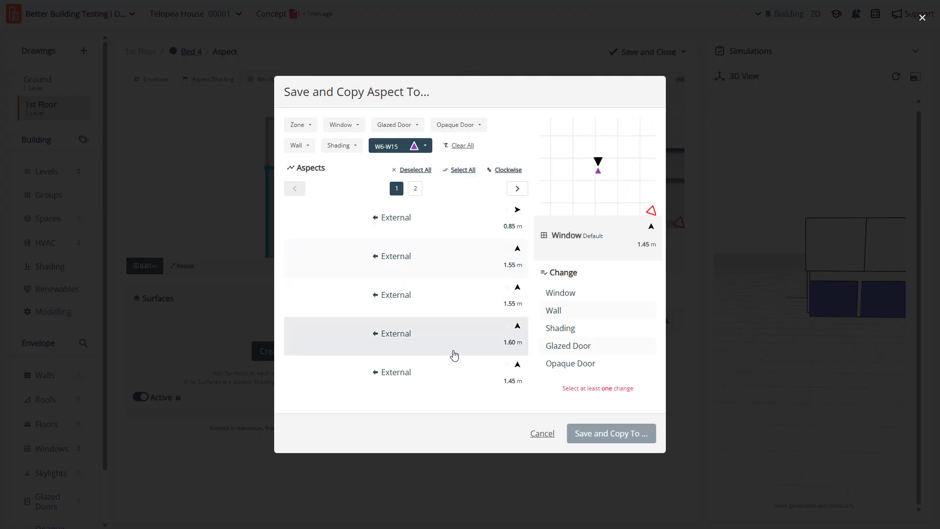
{"action": "left_click", "coordinate": [455, 171]}
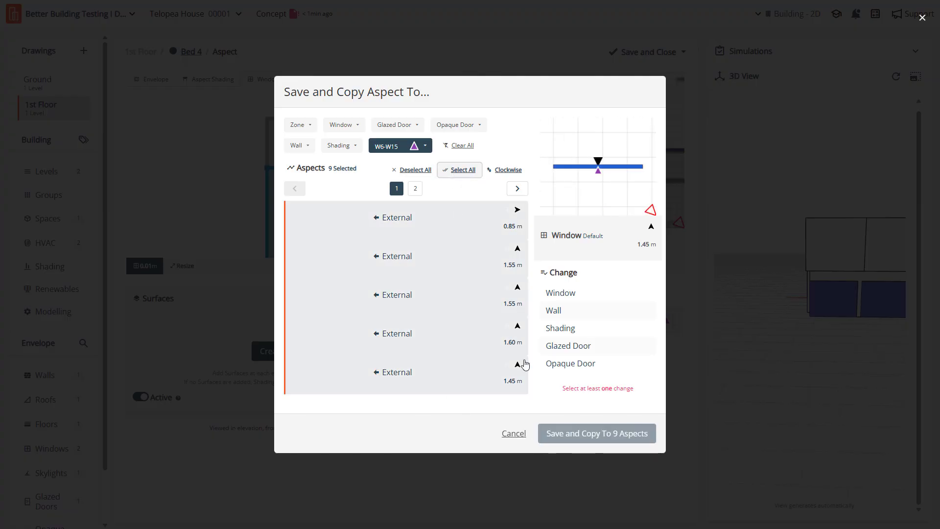
{"action": "left_click", "coordinate": [568, 294]}
{"action": "left_click", "coordinate": [601, 443]}
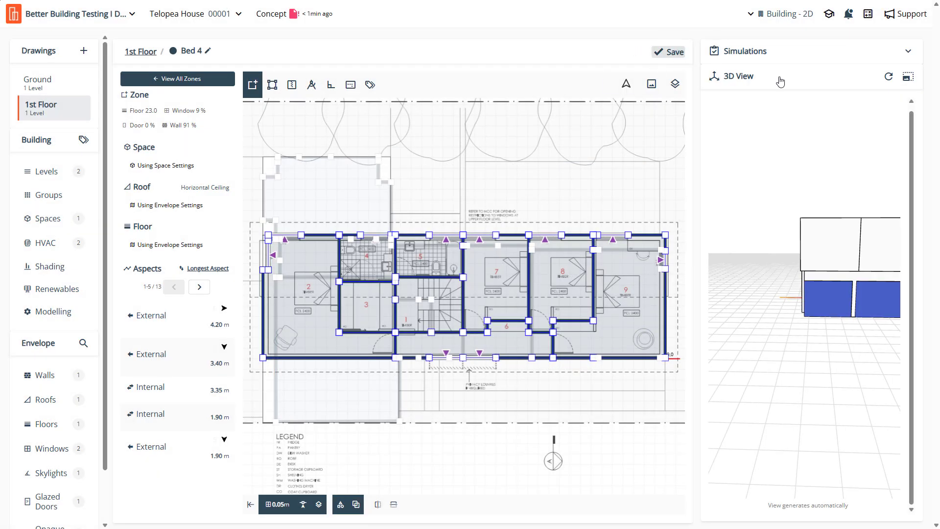
Regenerate the 3D view and examine the copied 1st Floor windows along the facade in the enlarged model, then close it
{"action": "left_click", "coordinate": [889, 78]}
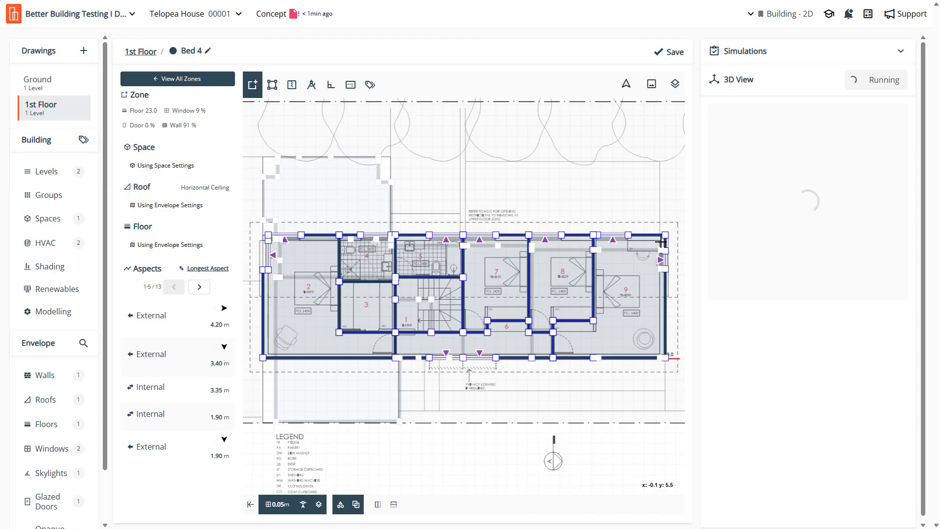
{"action": "left_click", "coordinate": [905, 80]}
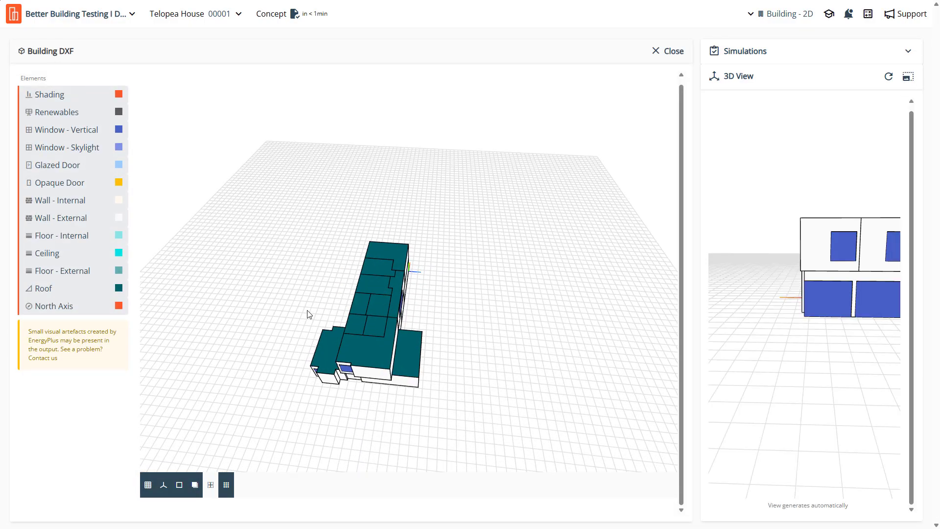
{"action": "scroll", "coordinate": [313, 318], "scroll_direction": "up", "scroll_amount": 5}
{"action": "left_click_drag", "start_coordinate": [330, 334], "coordinate": [470, 313]}
{"action": "right_click_drag", "start_coordinate": [448, 316], "coordinate": [366, 349]}
{"action": "scroll", "coordinate": [452, 341], "scroll_direction": "up", "scroll_amount": 3}
{"action": "left_click_drag", "start_coordinate": [510, 336], "coordinate": [530, 349]}
{"action": "right_click_drag", "start_coordinate": [513, 334], "coordinate": [462, 331]}
{"action": "scroll", "coordinate": [419, 317], "scroll_direction": "up", "scroll_amount": 3}
{"action": "left_click_drag", "start_coordinate": [419, 320], "coordinate": [390, 298]}
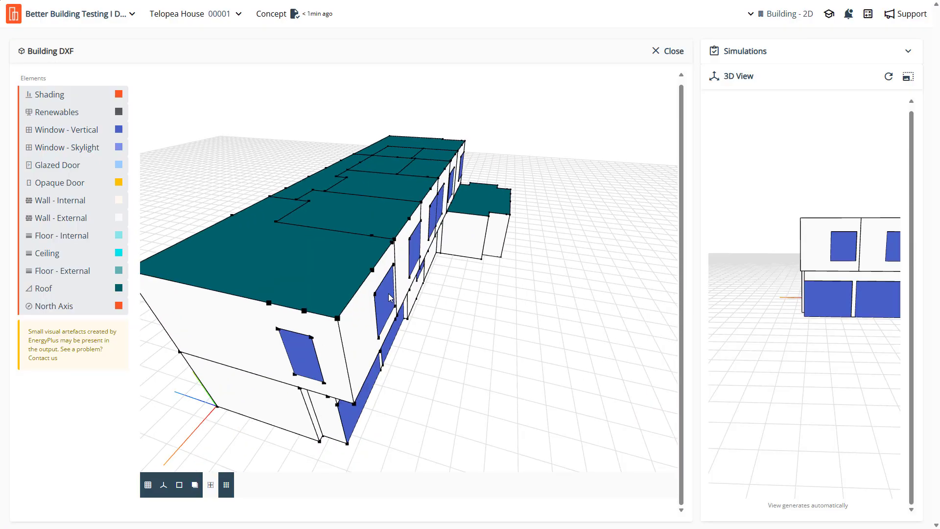
{"action": "scroll", "coordinate": [463, 307], "scroll_direction": "up", "scroll_amount": 3}
{"action": "left_click_drag", "start_coordinate": [466, 307], "coordinate": [678, 147]}
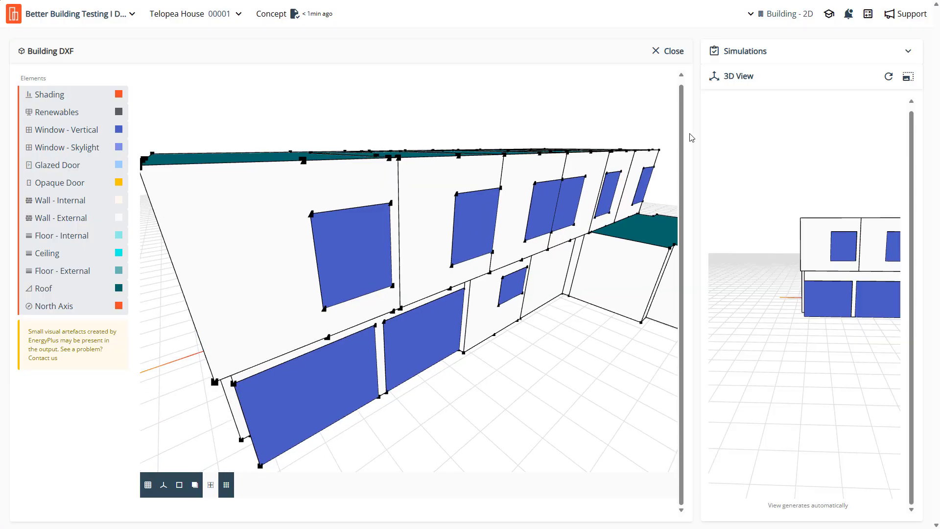
{"action": "left_click", "coordinate": [672, 53]}
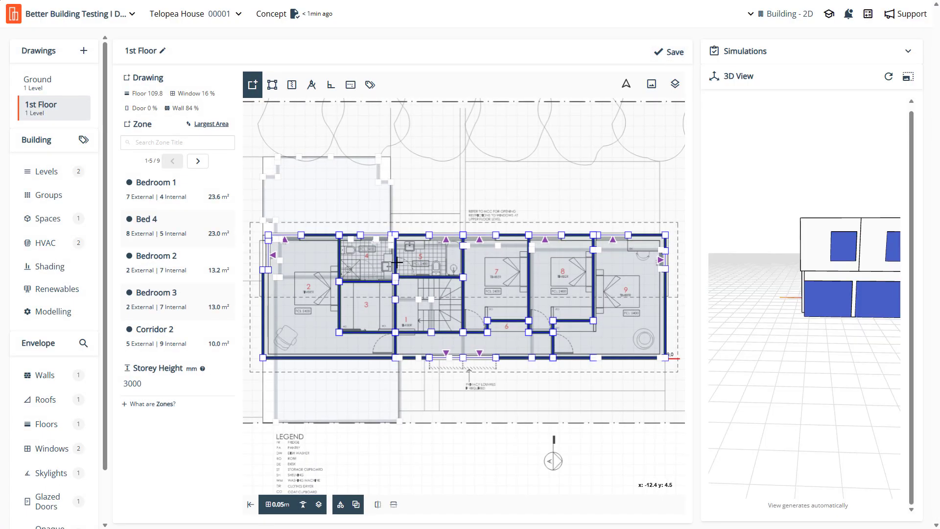
Save the 1st Floor drawing and open the Ground drawing to look over its remaining windows
{"action": "scroll", "coordinate": [487, 335], "scroll_direction": "down", "scroll_amount": 2}
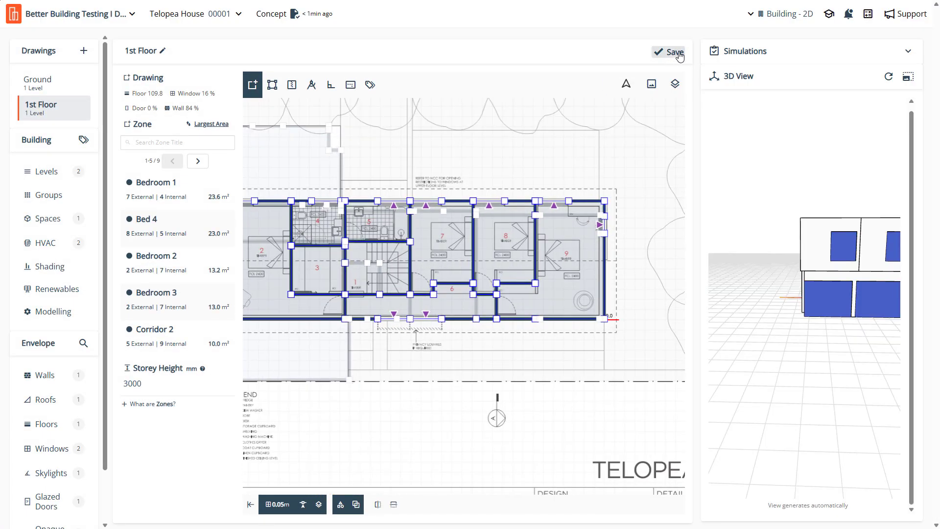
{"action": "left_click", "coordinate": [669, 52]}
{"action": "left_click", "coordinate": [39, 82]}
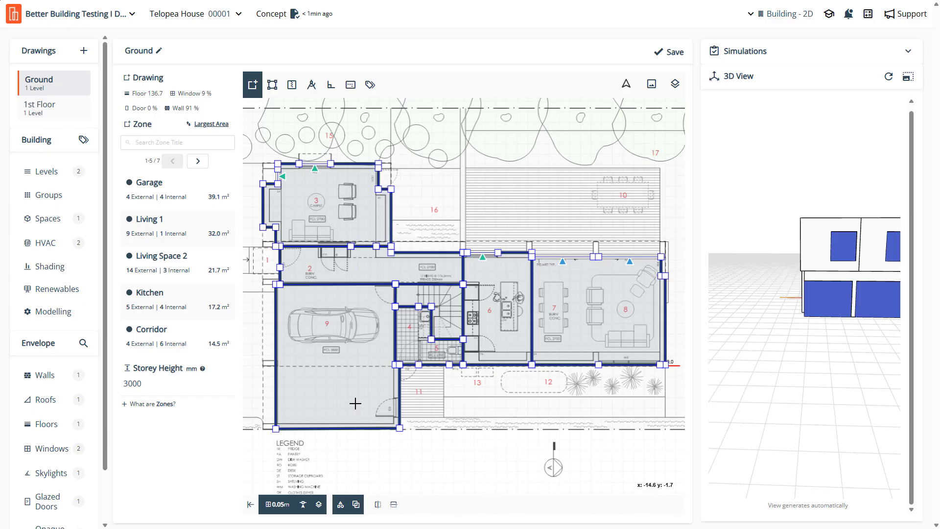
{"action": "scroll", "coordinate": [674, 385], "scroll_direction": "up", "scroll_amount": 3}
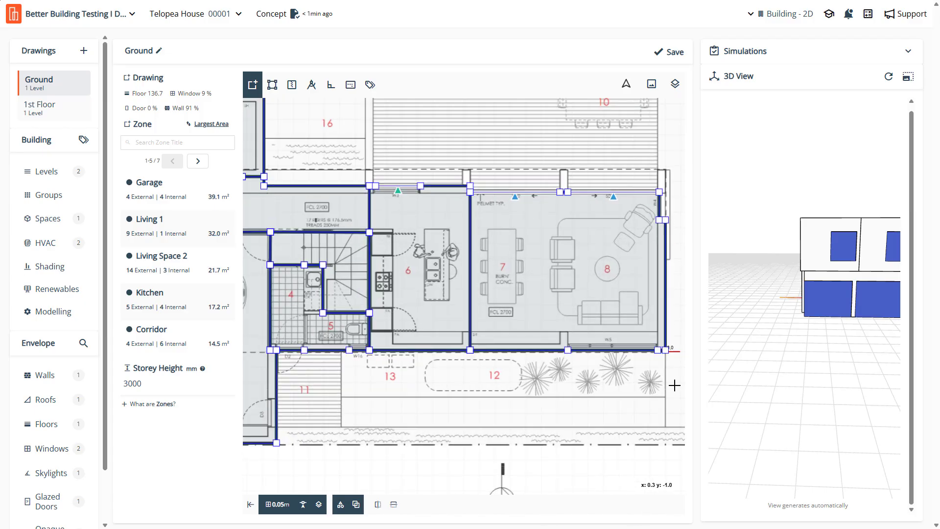
{"action": "scroll", "coordinate": [620, 335], "scroll_direction": "down", "scroll_amount": 3}
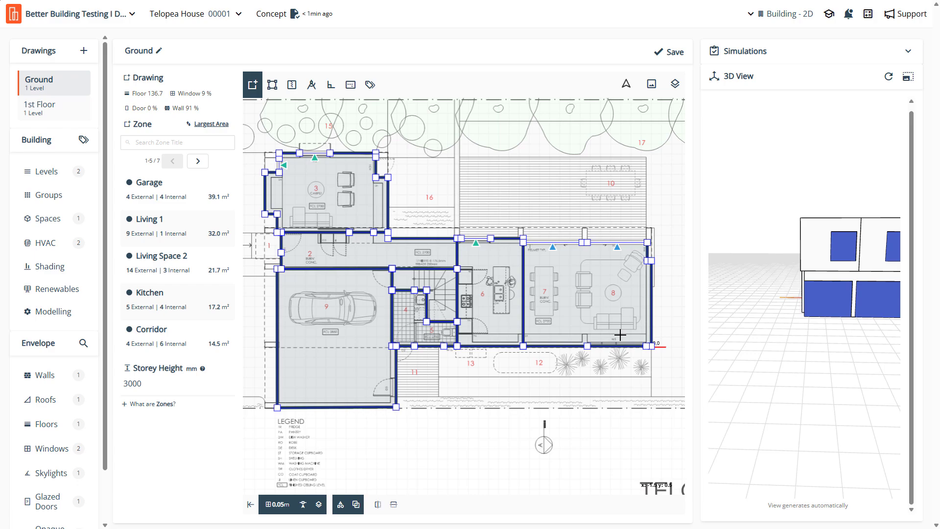
Add the existing W6-W15 tag to the envelope's window definitions
{"action": "left_click", "coordinate": [51, 451]}
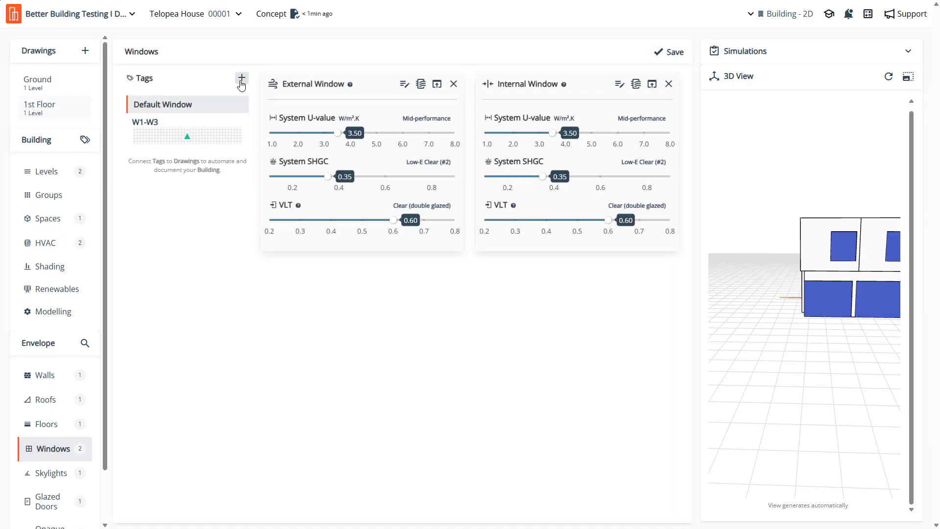
{"action": "left_click", "coordinate": [241, 79]}
{"action": "left_click", "coordinate": [416, 254]}
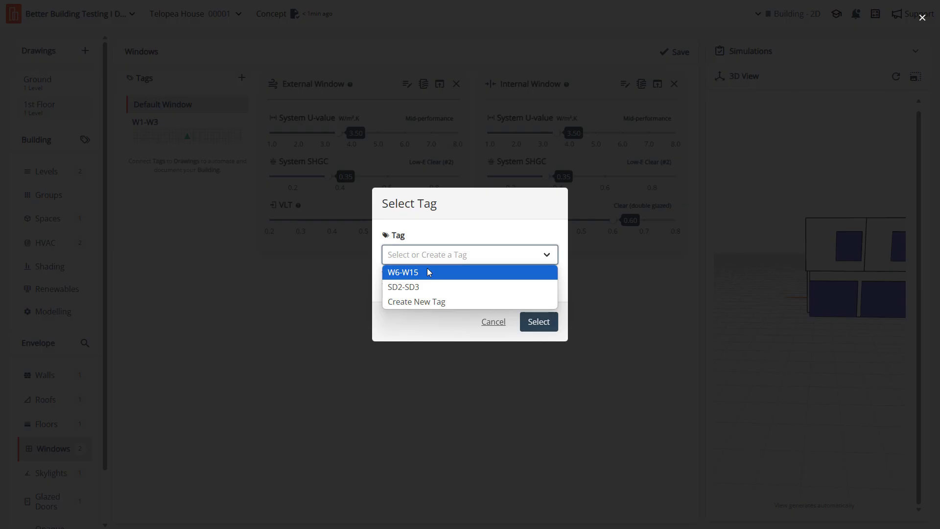
{"action": "left_click", "coordinate": [427, 273]}
{"action": "left_click", "coordinate": [538, 323]}
Assign the Moderate concept fabric to the W6-W15 tag's external and internal windows
{"action": "left_click", "coordinate": [382, 141]}
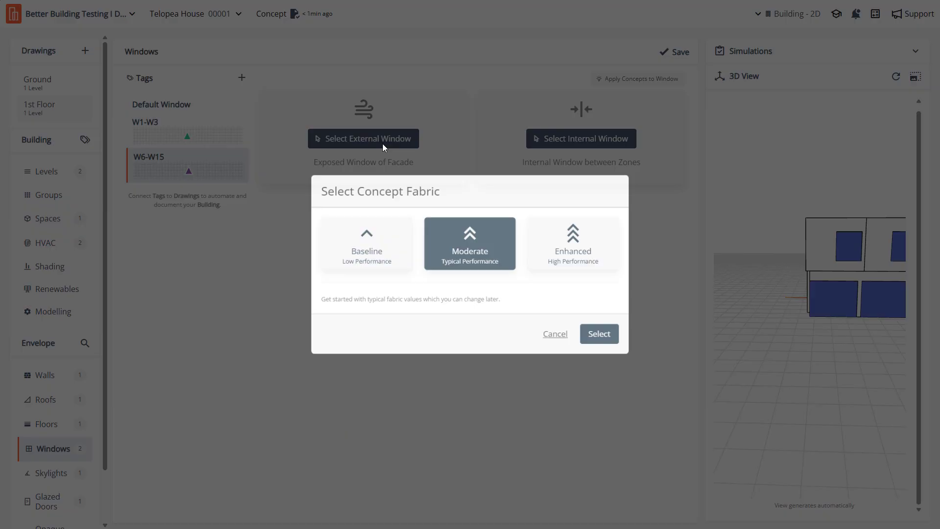
{"action": "left_click", "coordinate": [598, 332]}
{"action": "left_click", "coordinate": [571, 123]}
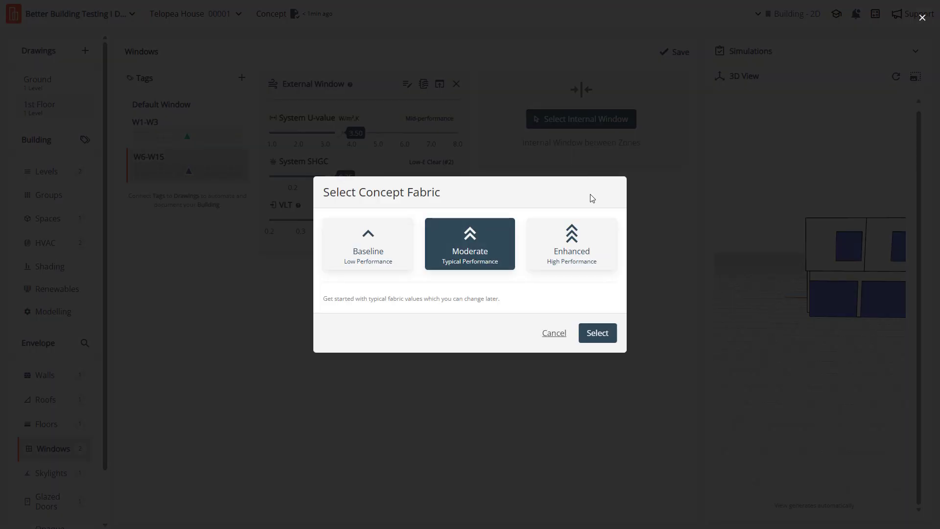
Assign the Moderate concept fabric to the internal window of tag W6-W15 and save the window settings
{"action": "left_click", "coordinate": [597, 333]}
{"action": "left_click", "coordinate": [672, 52]}
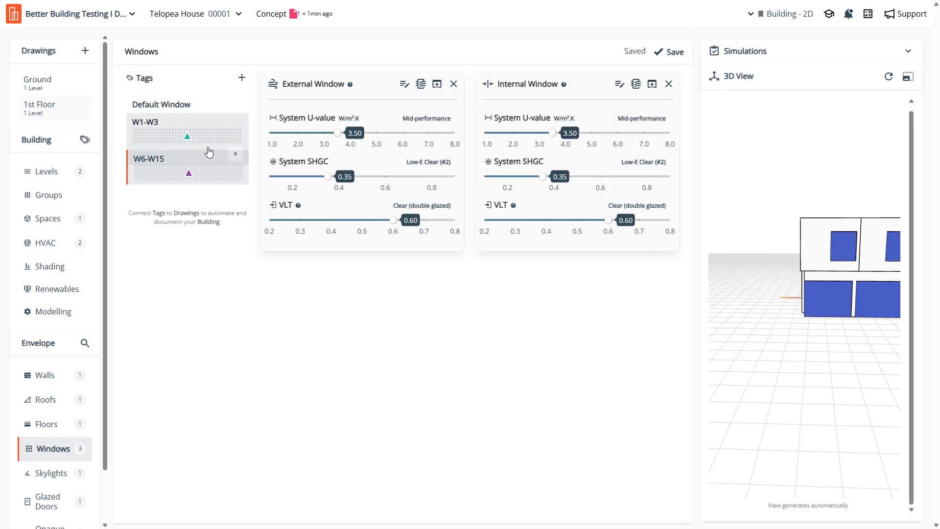
{"action": "left_click", "coordinate": [209, 152]}
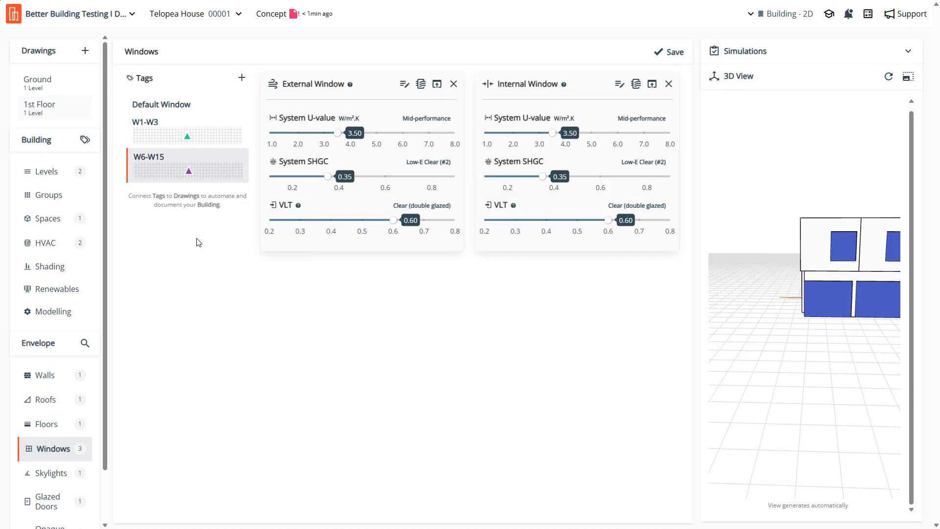
Add the existing tag SD2-SD3 to the Glazed Doors envelope
{"action": "scroll", "coordinate": [49, 430], "scroll_direction": "down", "scroll_amount": 2}
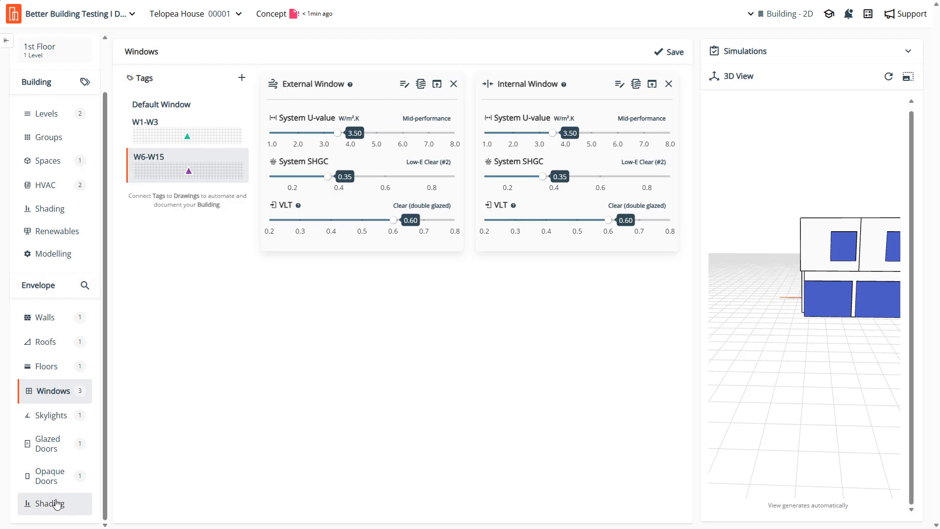
{"action": "left_click", "coordinate": [48, 448]}
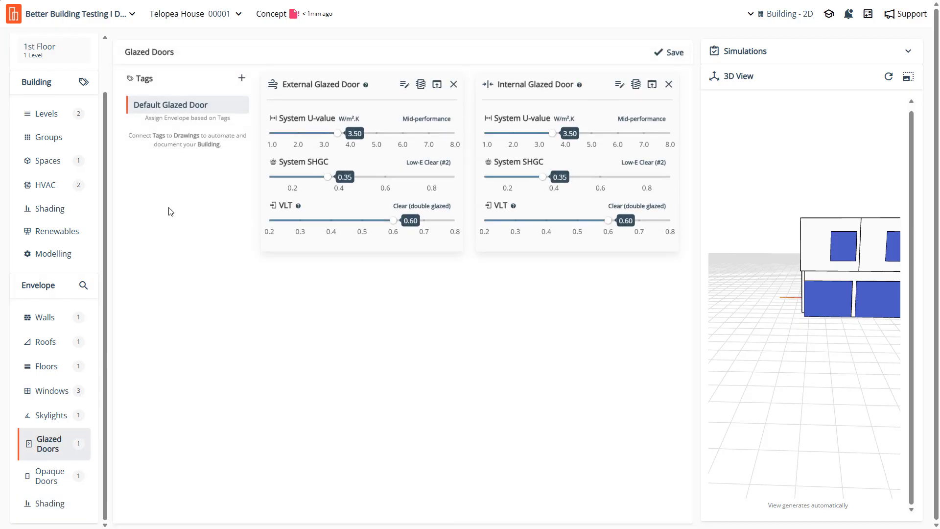
{"action": "left_click", "coordinate": [242, 78]}
{"action": "left_click", "coordinate": [481, 261]}
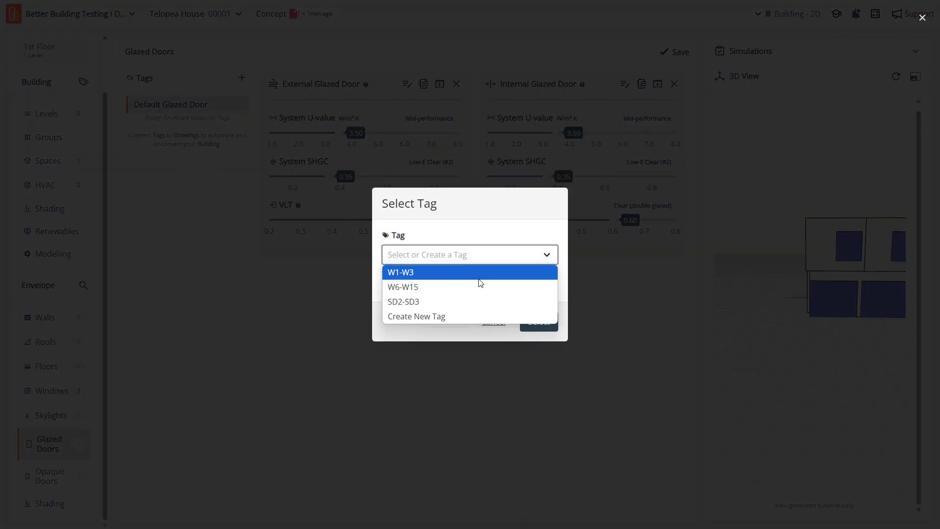
{"action": "left_click", "coordinate": [479, 302]}
{"action": "left_click", "coordinate": [536, 324]}
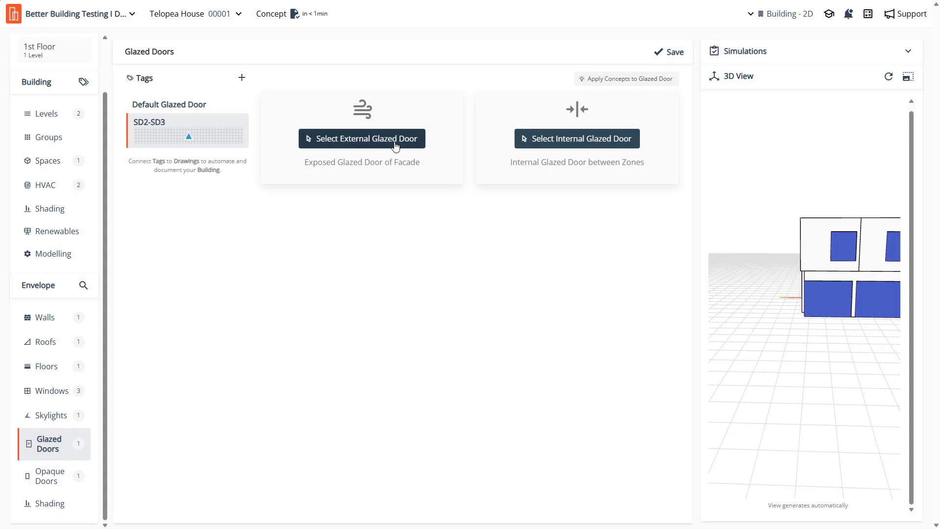
Assign the Moderate concept fabric to both the external and internal glazed door of tag SD2-SD3
{"action": "left_click", "coordinate": [343, 138]}
{"action": "left_click", "coordinate": [599, 332]}
{"action": "left_click", "coordinate": [585, 128]}
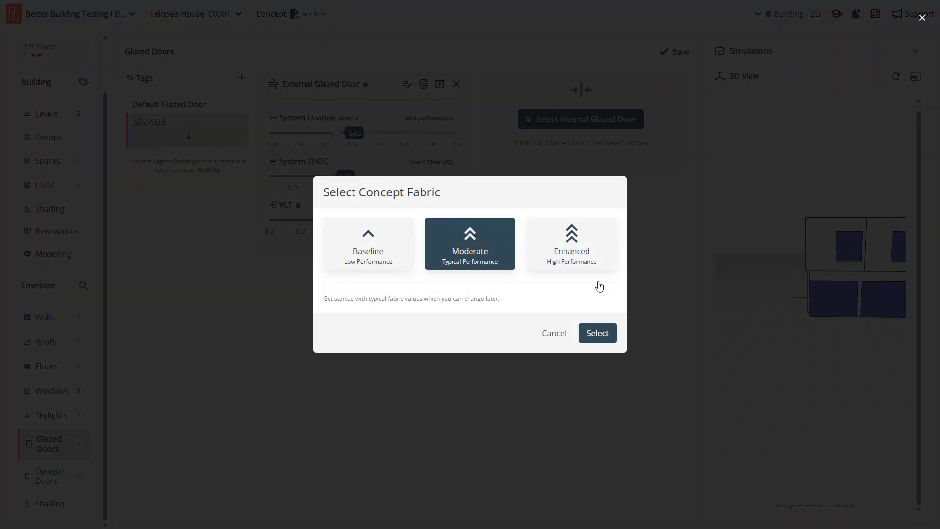
{"action": "left_click", "coordinate": [599, 333]}
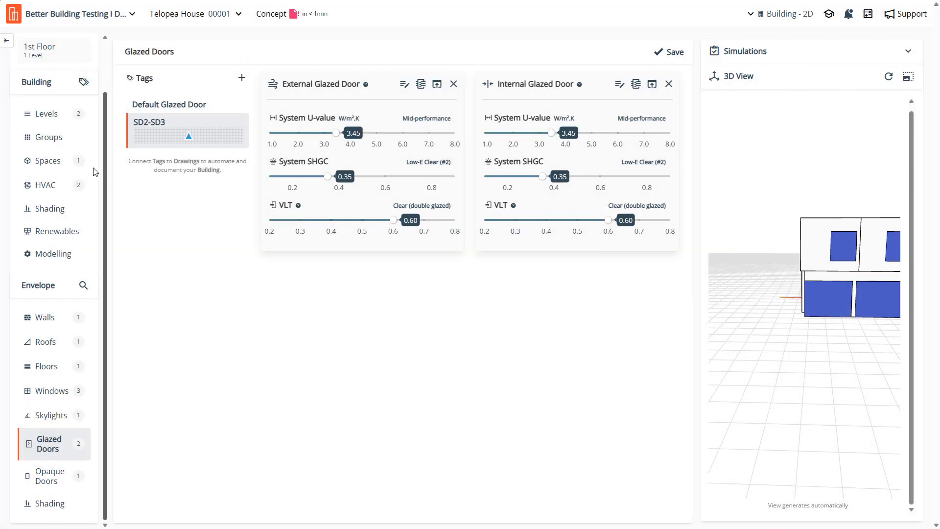
Open the Ground drawing and check the window and glazed door tags placed on the plan
{"action": "scroll", "coordinate": [43, 176], "scroll_direction": "up", "scroll_amount": 2}
{"action": "left_click", "coordinate": [39, 81]}
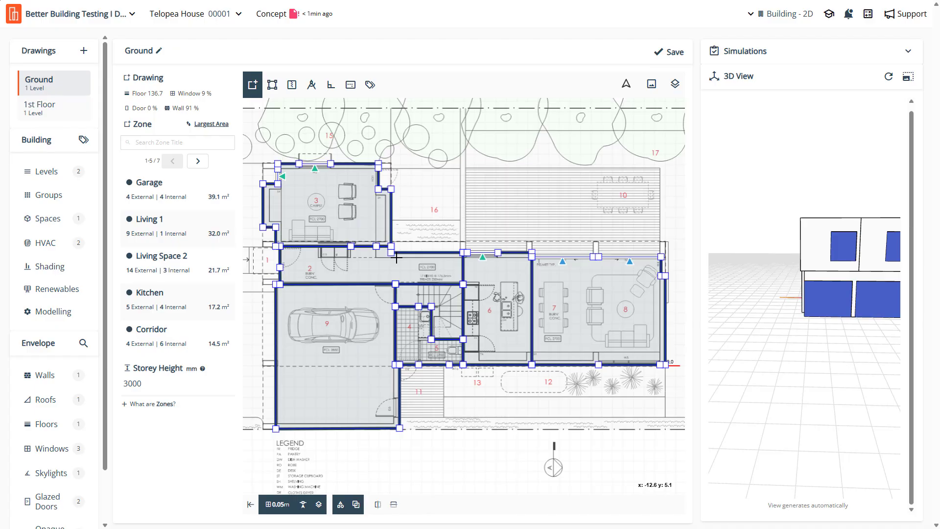
{"action": "scroll", "coordinate": [408, 362], "scroll_direction": "up", "scroll_amount": 1}
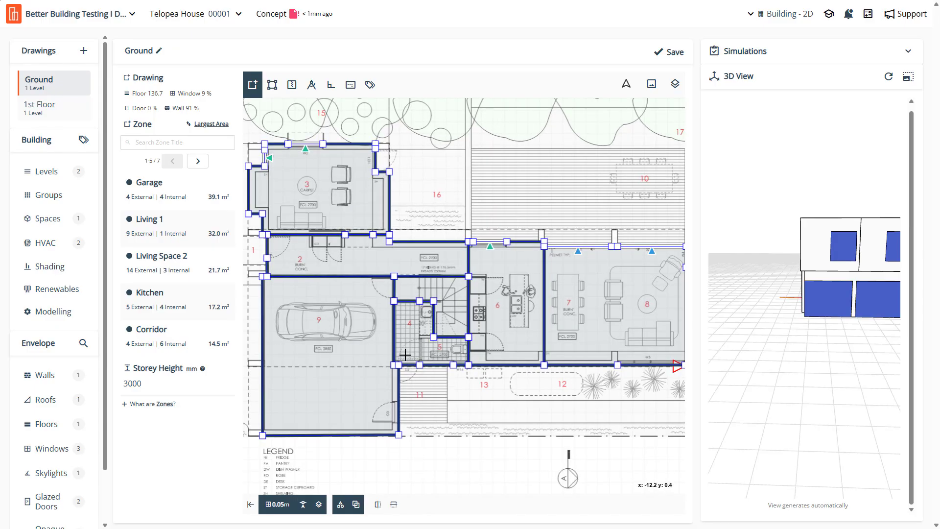
{"action": "scroll", "coordinate": [405, 354], "scroll_direction": "down", "scroll_amount": 1}
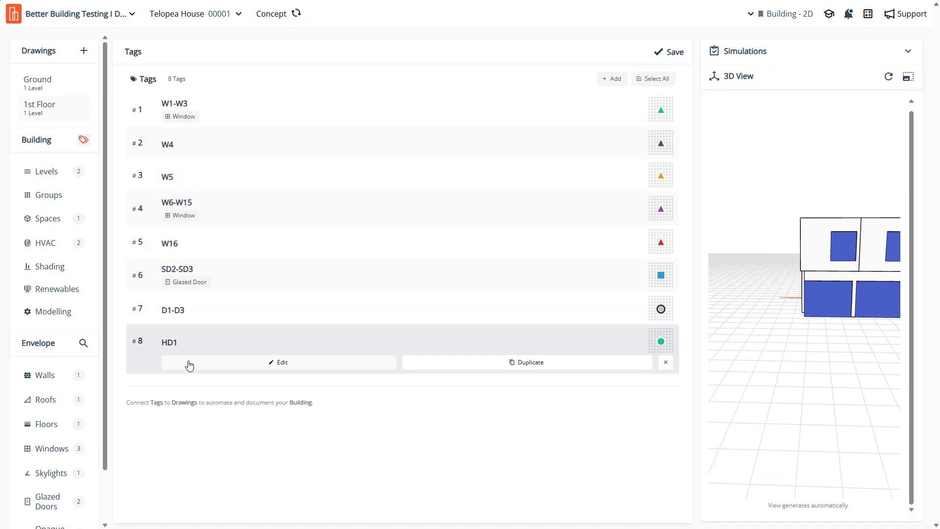
Inspect the HD1, D2, W16 and W5 tag markers along the exterior walls of the Ground drawing
{"action": "left_click", "coordinate": [39, 82]}
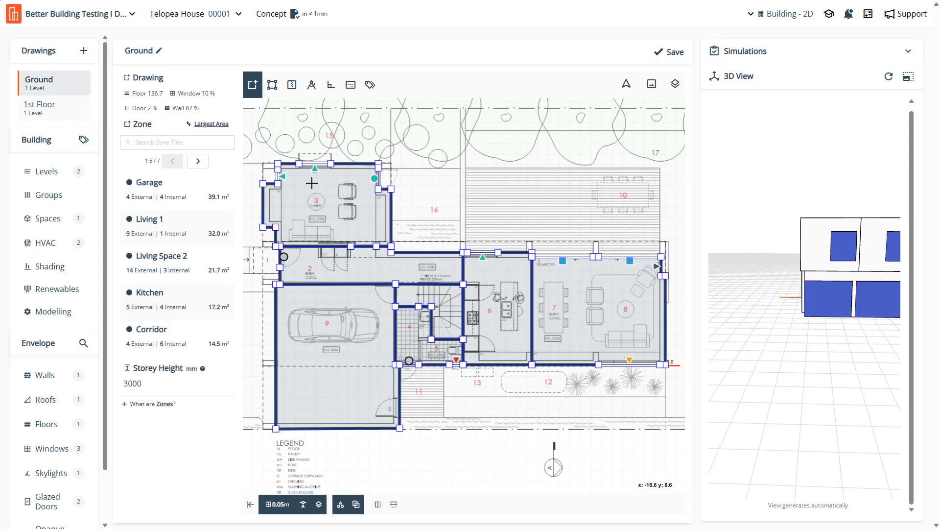
{"action": "scroll", "coordinate": [391, 171], "scroll_direction": "up", "scroll_amount": 3}
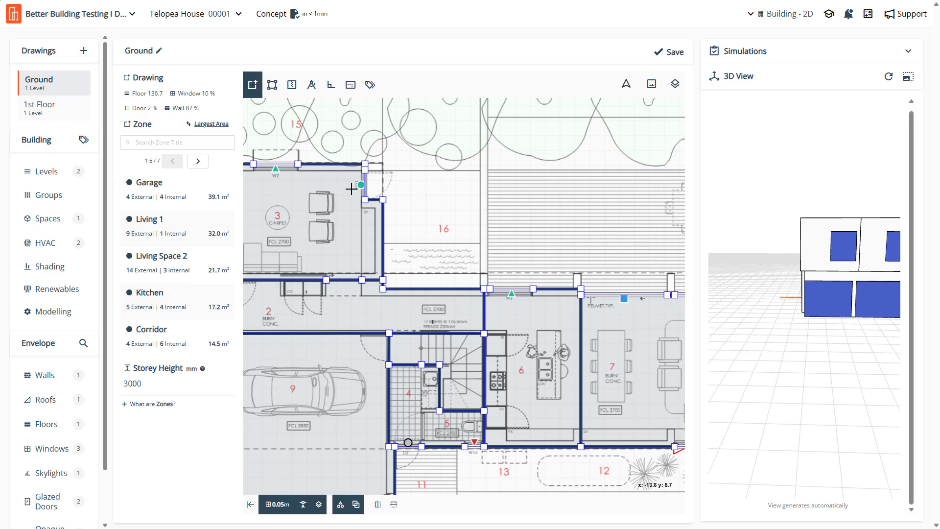
{"action": "scroll", "coordinate": [351, 189], "scroll_direction": "up", "scroll_amount": 3}
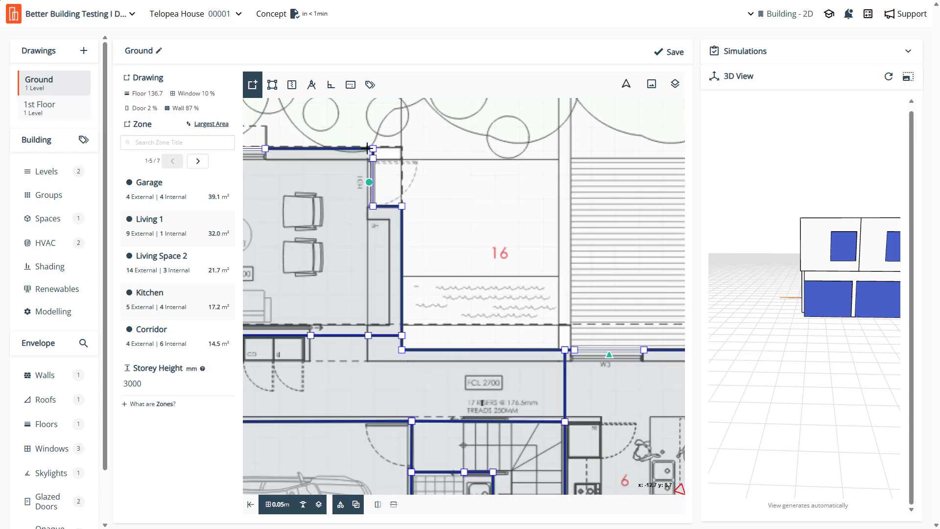
{"action": "scroll", "coordinate": [329, 168], "scroll_direction": "down", "scroll_amount": 5}
{"action": "scroll", "coordinate": [373, 345], "scroll_direction": "up", "scroll_amount": 5}
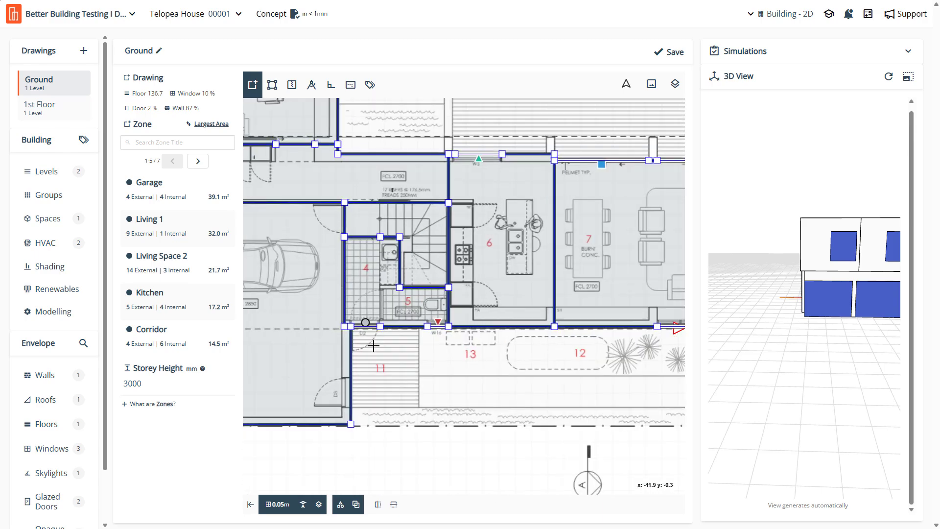
{"action": "scroll", "coordinate": [373, 346], "scroll_direction": "up", "scroll_amount": 4}
{"action": "scroll", "coordinate": [343, 284], "scroll_direction": "down", "scroll_amount": 3}
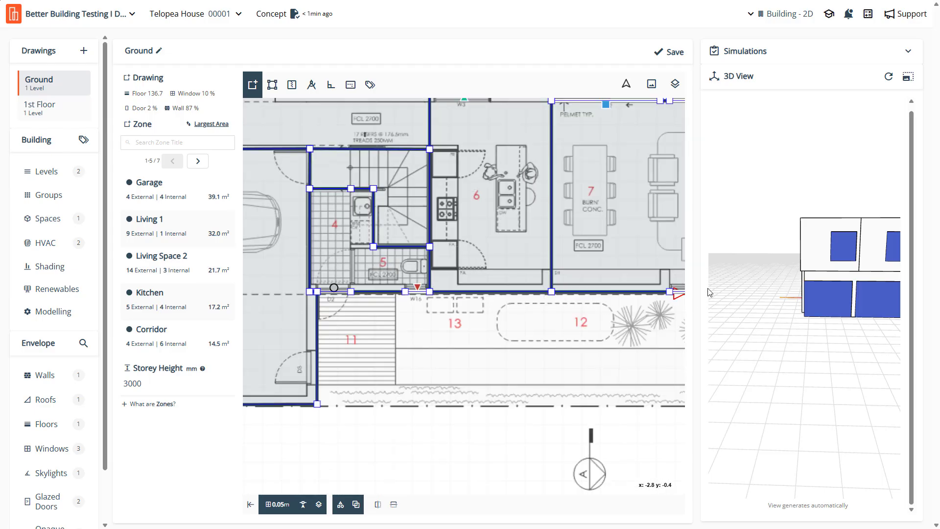
{"action": "scroll", "coordinate": [548, 256], "scroll_direction": "down", "scroll_amount": 3}
{"action": "scroll", "coordinate": [568, 258], "scroll_direction": "down", "scroll_amount": 3}
{"action": "scroll", "coordinate": [519, 272], "scroll_direction": "up", "scroll_amount": 5}
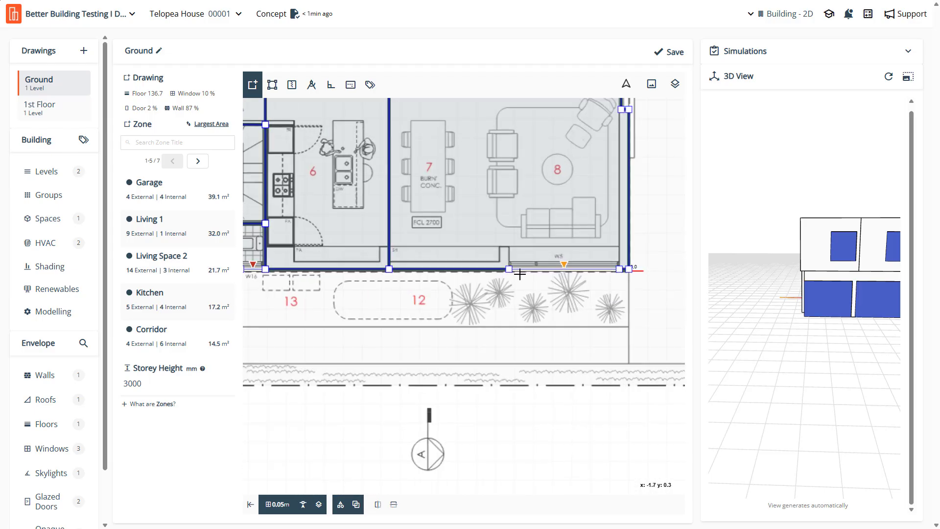
Enlarge the 3D building view and toggle the Glazed Door elements off and back on
{"action": "left_click", "coordinate": [908, 78]}
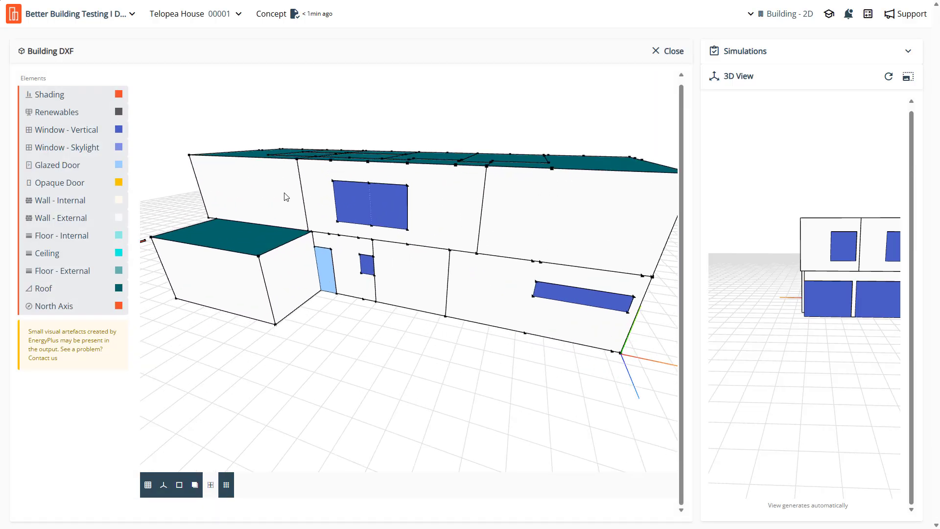
{"action": "left_click", "coordinate": [120, 166]}
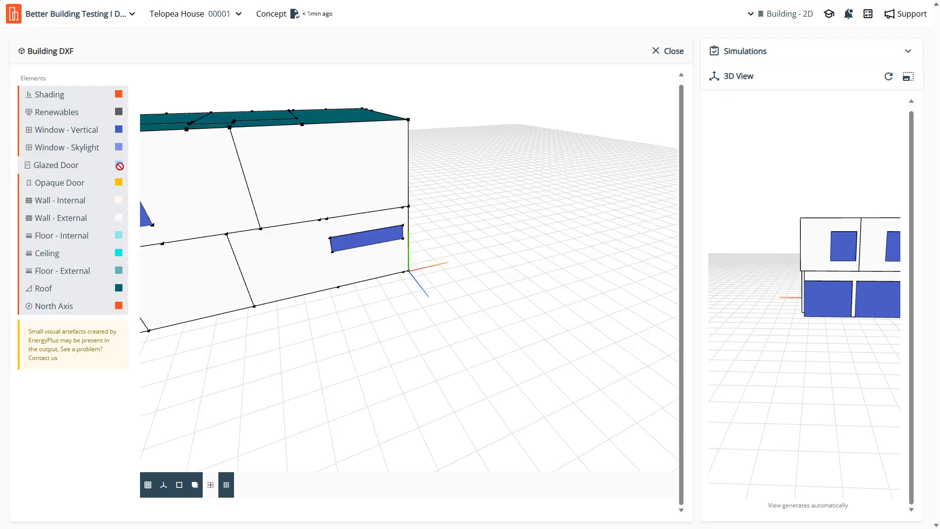
{"action": "left_click", "coordinate": [119, 167]}
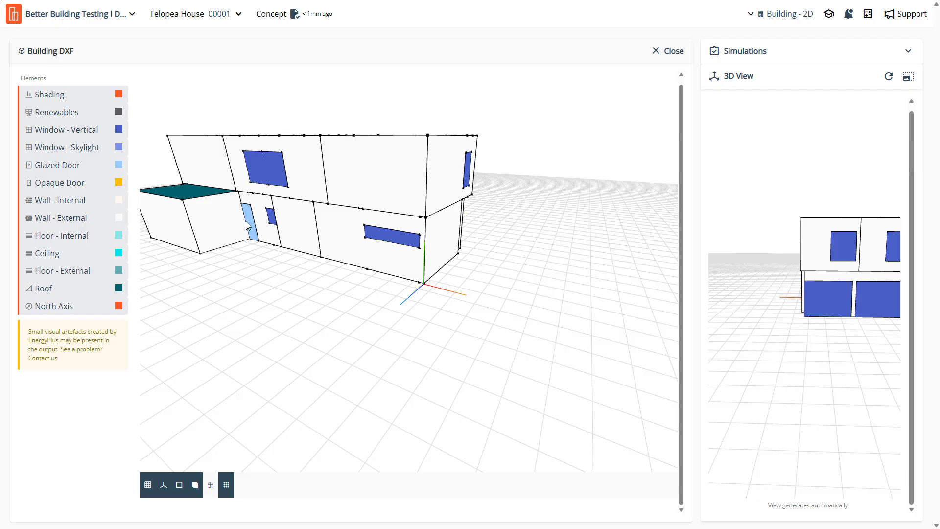
Examine the windows and doors on the opposite facade of the 3D model, then close the enlarged view
{"action": "left_click_drag", "start_coordinate": [386, 263], "coordinate": [214, 243]}
{"action": "scroll", "coordinate": [213, 242], "scroll_direction": "down", "scroll_amount": 10}
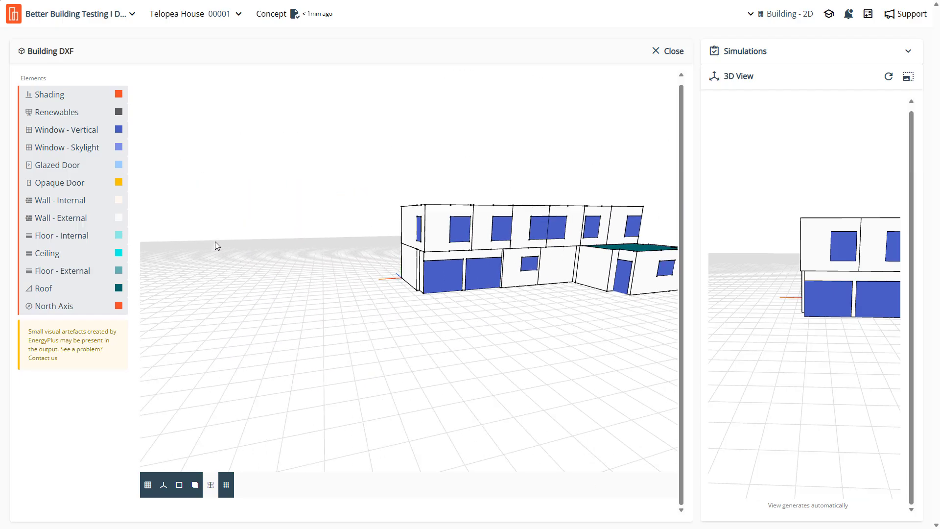
{"action": "left_click_drag", "start_coordinate": [515, 259], "coordinate": [539, 280]}
{"action": "right_click_drag", "start_coordinate": [539, 280], "coordinate": [451, 283]}
{"action": "scroll", "coordinate": [503, 277], "scroll_direction": "up", "scroll_amount": 4}
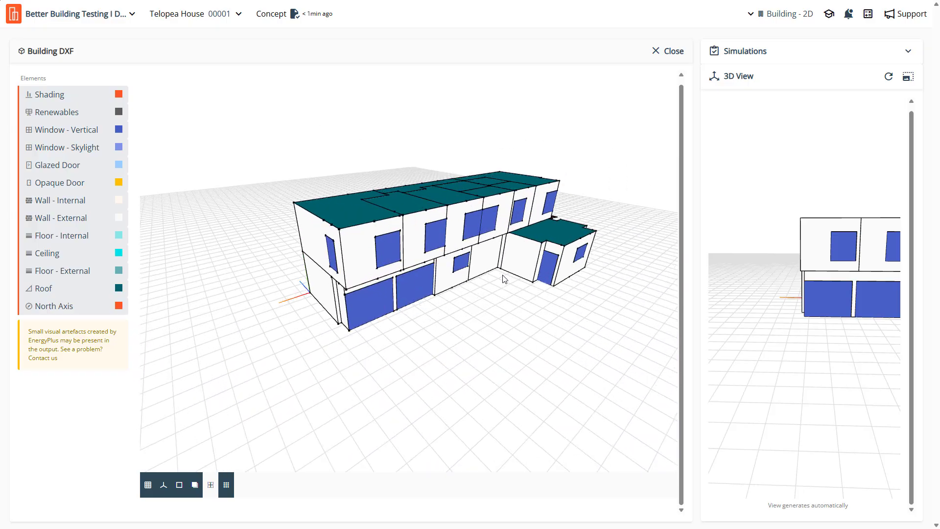
{"action": "scroll", "coordinate": [500, 264], "scroll_direction": "up", "scroll_amount": 2}
{"action": "right_click_drag", "start_coordinate": [499, 263], "coordinate": [437, 290]}
{"action": "left_click_drag", "start_coordinate": [437, 290], "coordinate": [465, 274]}
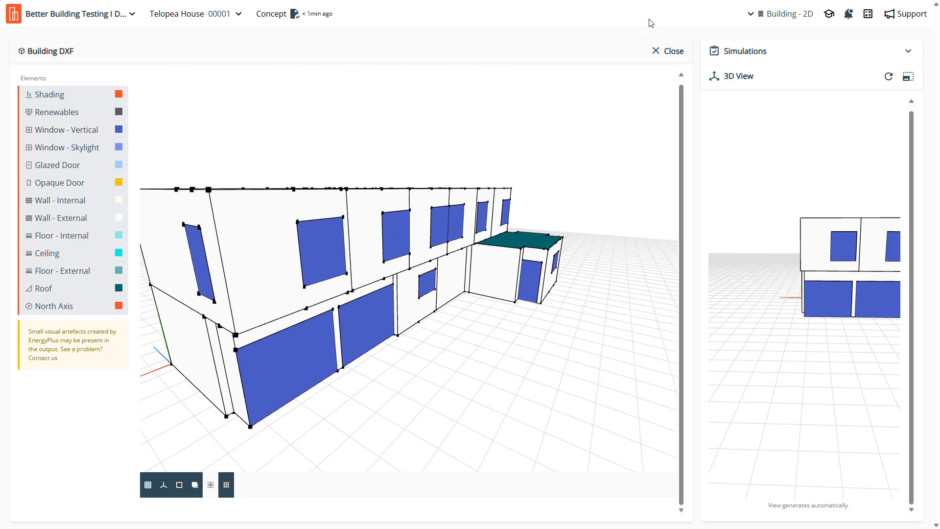
{"action": "left_click", "coordinate": [669, 51]}
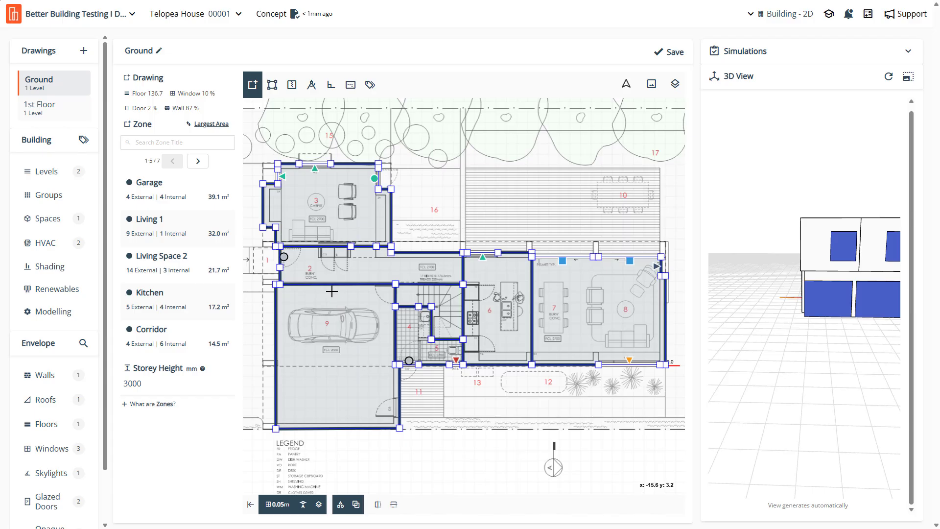
Review the building's tag list to check which tags have an envelope type assigned
{"action": "left_click", "coordinate": [84, 140]}
{"action": "mouse_move", "coordinate": [182, 148]}
{"action": "mouse_move", "coordinate": [178, 125]}
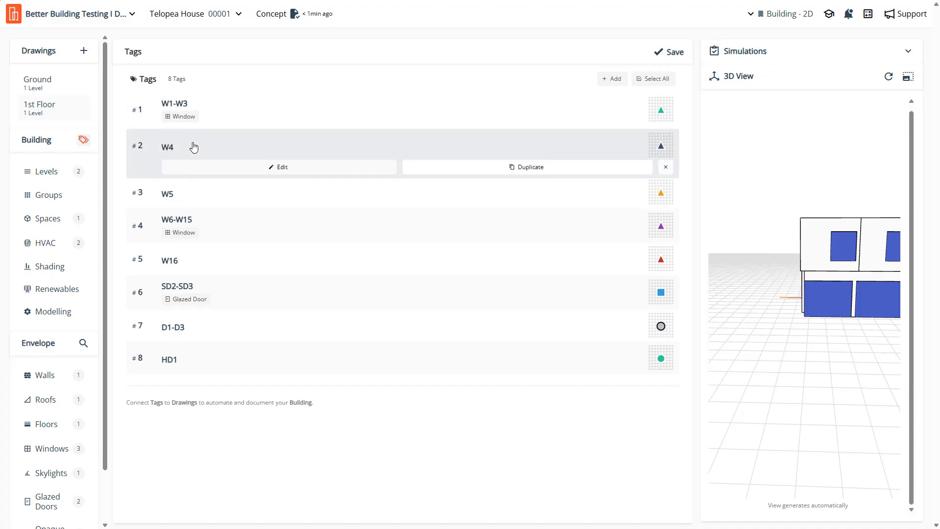
{"action": "mouse_move", "coordinate": [178, 253]}
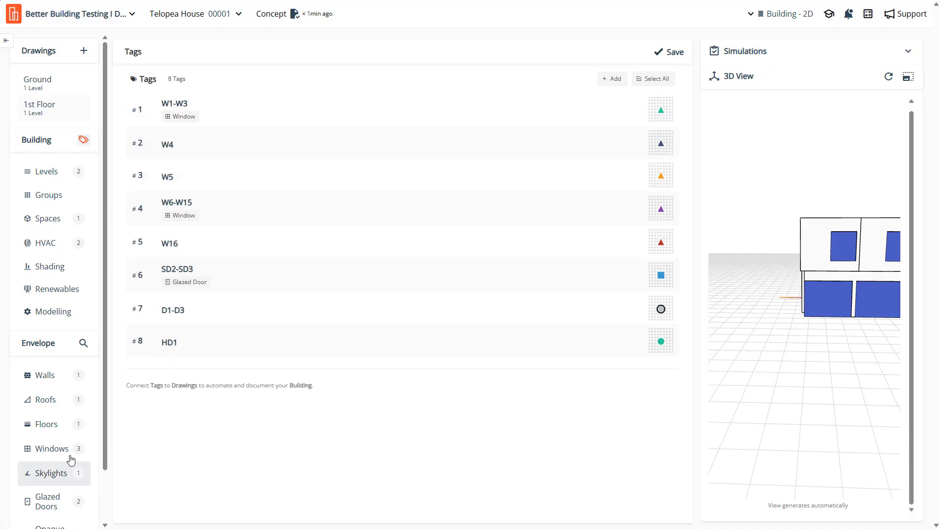
Add the existing tag W4 to the Windows envelope
{"action": "scroll", "coordinate": [71, 460], "scroll_direction": "down", "scroll_amount": 1}
{"action": "left_click", "coordinate": [57, 392]}
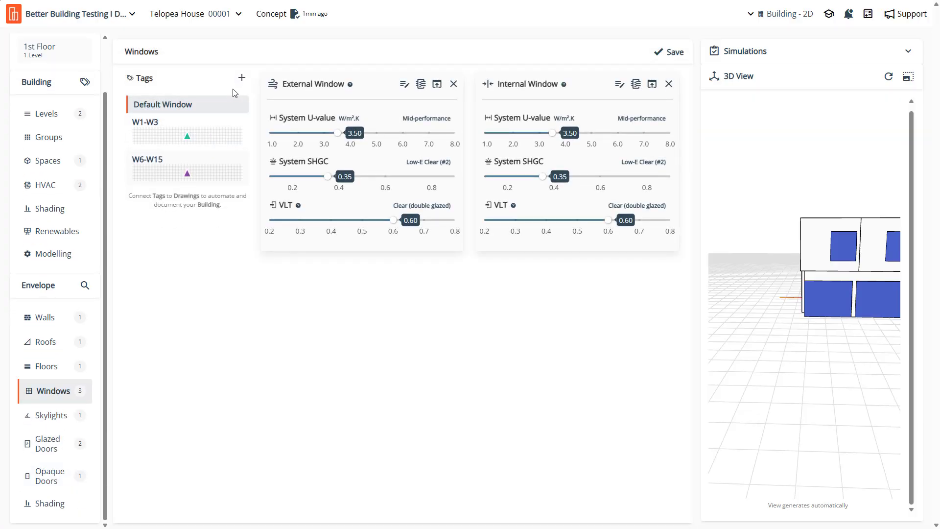
{"action": "left_click", "coordinate": [241, 78]}
{"action": "left_click", "coordinate": [445, 254]}
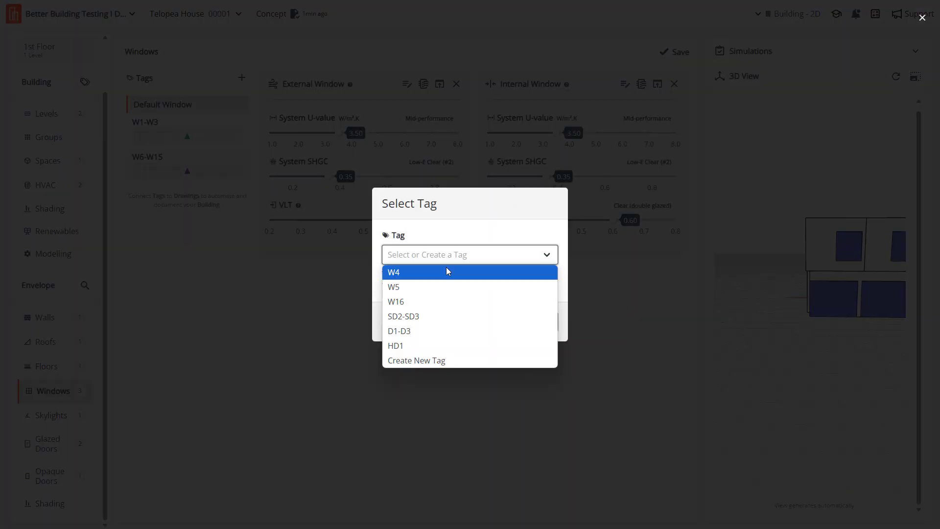
{"action": "left_click", "coordinate": [448, 272]}
{"action": "left_click", "coordinate": [538, 322]}
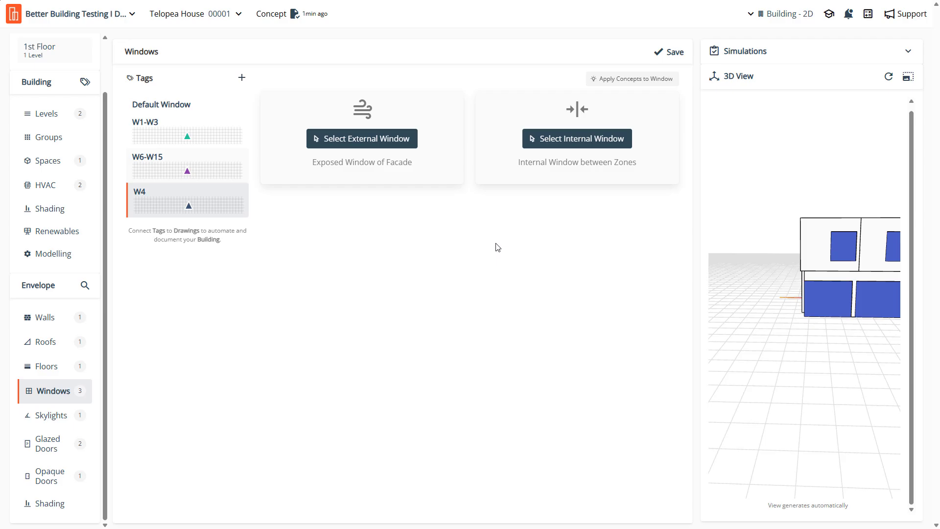
Assign the Moderate concept fabric to the external and internal window of tag W4 and save
{"action": "left_click", "coordinate": [341, 139]}
{"action": "left_click", "coordinate": [606, 326]}
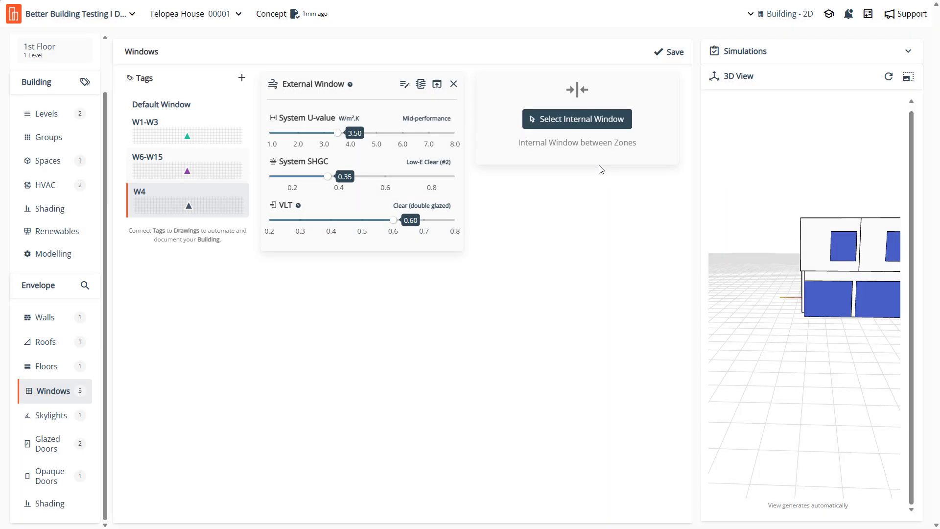
{"action": "left_click", "coordinate": [594, 125]}
{"action": "left_click", "coordinate": [595, 328]}
{"action": "left_click", "coordinate": [675, 52]}
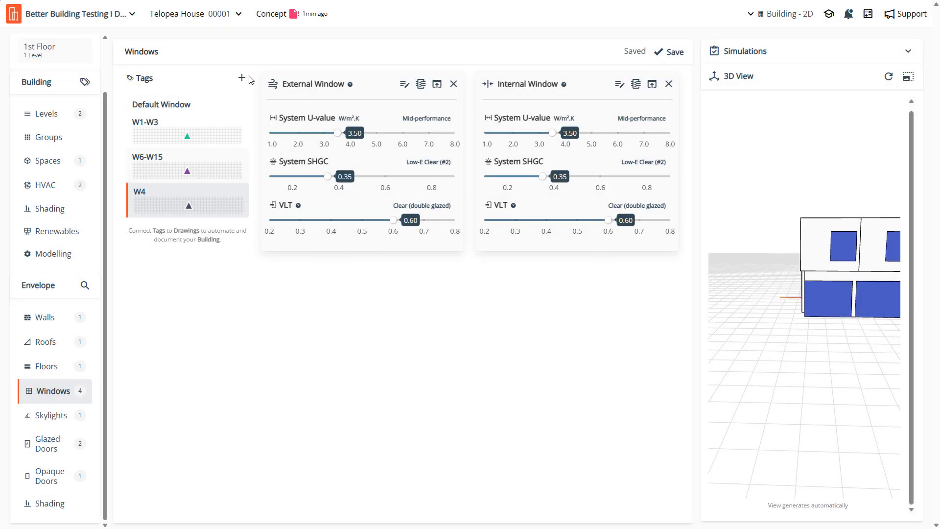
Add the existing tag W5 to the Windows envelope
{"action": "left_click", "coordinate": [242, 77]}
{"action": "left_click", "coordinate": [443, 256]}
{"action": "left_click", "coordinate": [440, 284]}
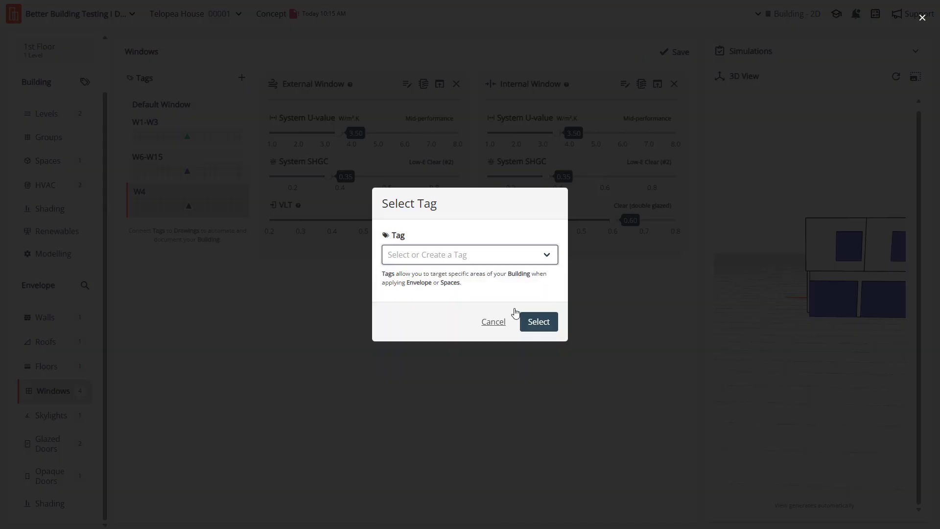
{"action": "left_click", "coordinate": [539, 321]}
Assign the Moderate concept fabric to the external and internal window of tag W5 and save
{"action": "left_click", "coordinate": [354, 139]}
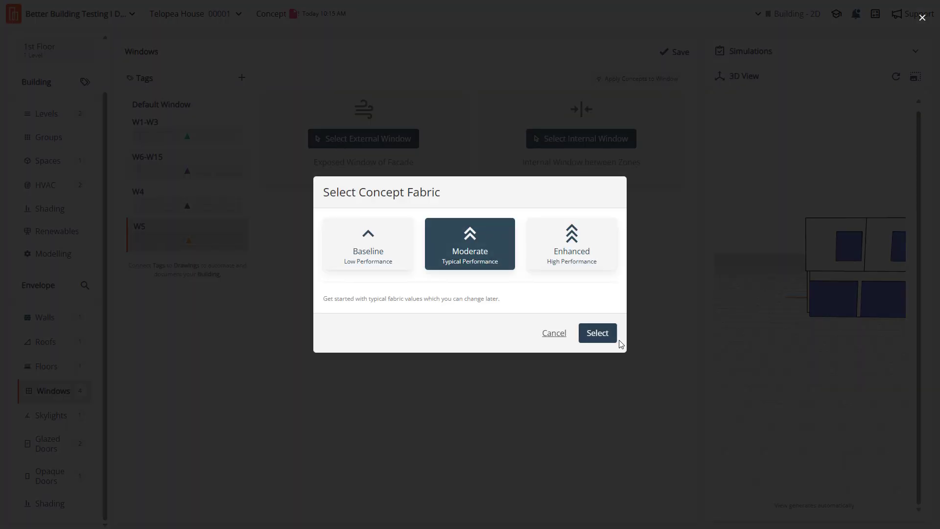
{"action": "left_click", "coordinate": [598, 333]}
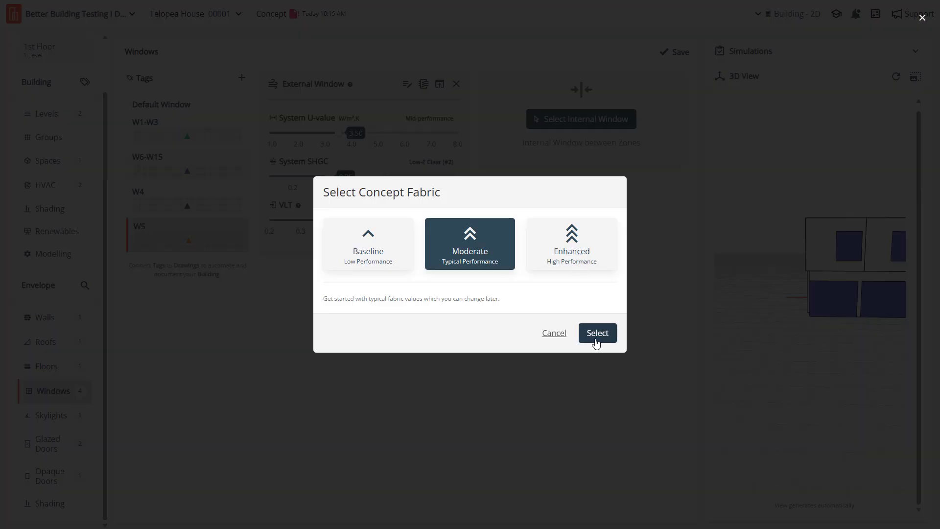
{"action": "left_click", "coordinate": [598, 334]}
{"action": "left_click", "coordinate": [671, 53]}
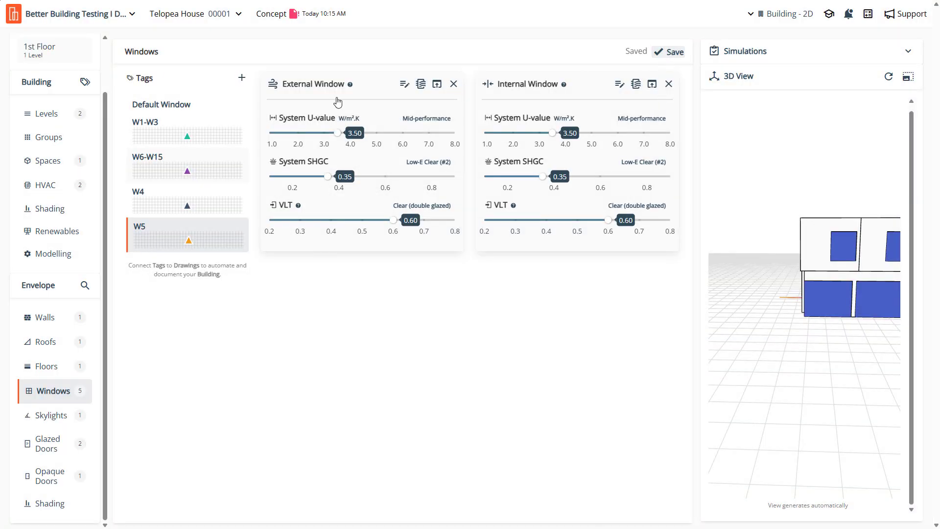
Add the existing tag W16 to the Windows envelope
{"action": "left_click", "coordinate": [241, 77]}
{"action": "left_click", "coordinate": [416, 259]}
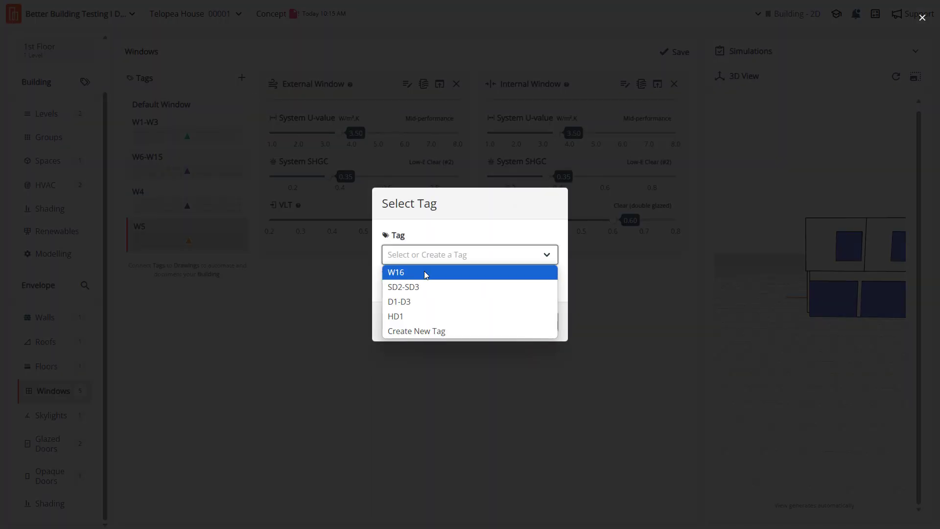
{"action": "left_click", "coordinate": [426, 272]}
{"action": "left_click", "coordinate": [538, 322]}
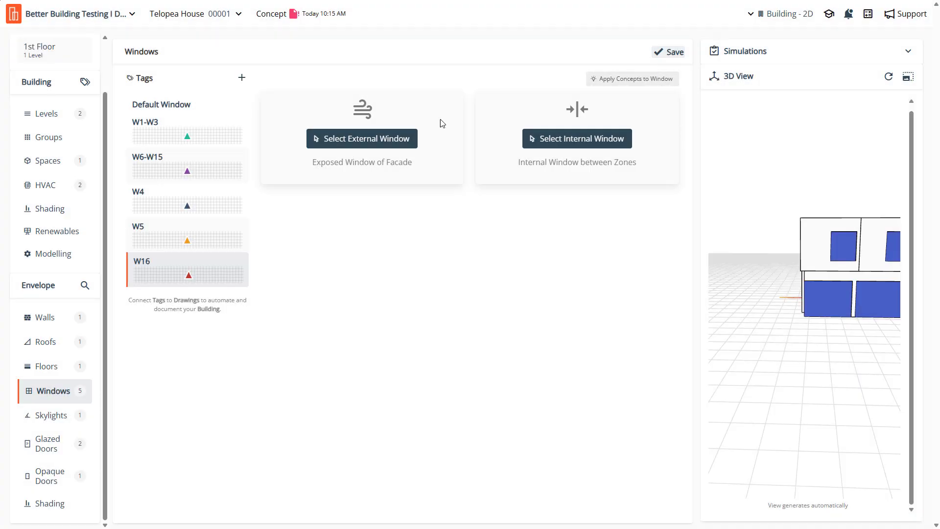
Assign the Moderate concept fabric to the external and internal window of tag W16 and save
{"action": "left_click", "coordinate": [410, 142]}
{"action": "left_click", "coordinate": [594, 335]}
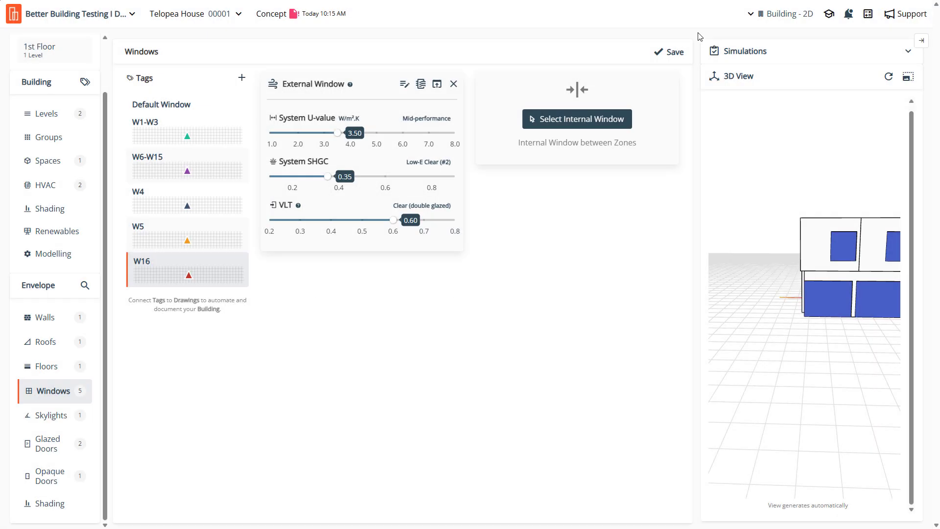
{"action": "left_click", "coordinate": [603, 126]}
{"action": "left_click", "coordinate": [598, 333]}
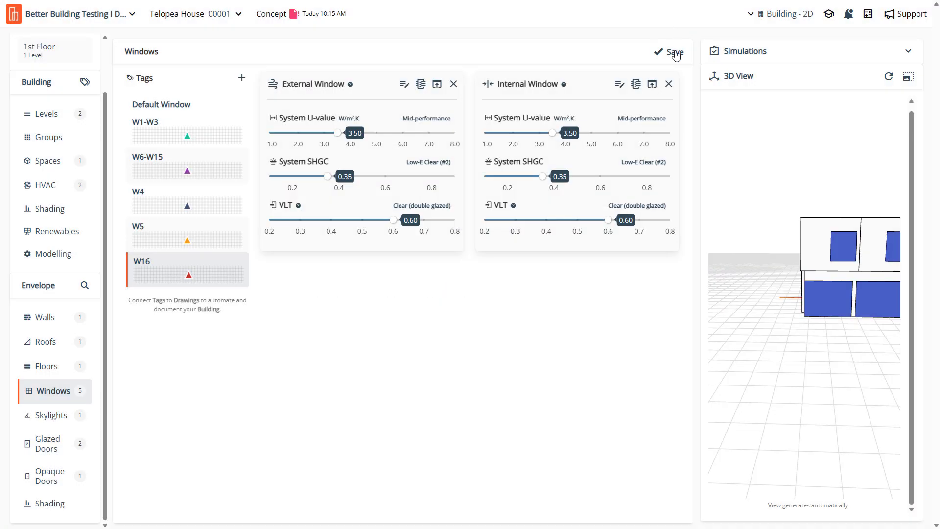
Add the existing tag HD1 to the Glazed Doors envelope
{"action": "left_click", "coordinate": [53, 443]}
{"action": "left_click", "coordinate": [241, 80]}
{"action": "left_click", "coordinate": [430, 254]}
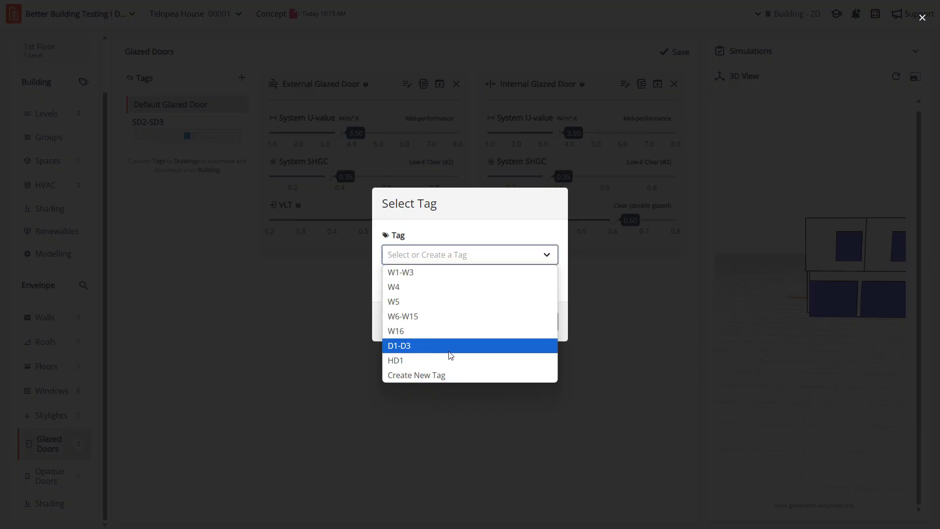
{"action": "left_click", "coordinate": [451, 361]}
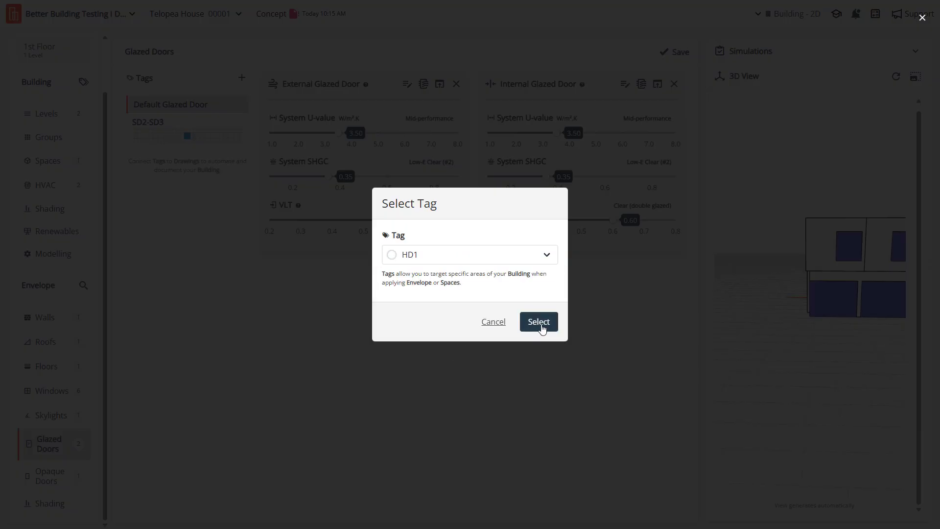
{"action": "left_click", "coordinate": [538, 322]}
Assign the Moderate concept fabric to the external and internal glazed door of tag HD1 and save
{"action": "left_click", "coordinate": [364, 141]}
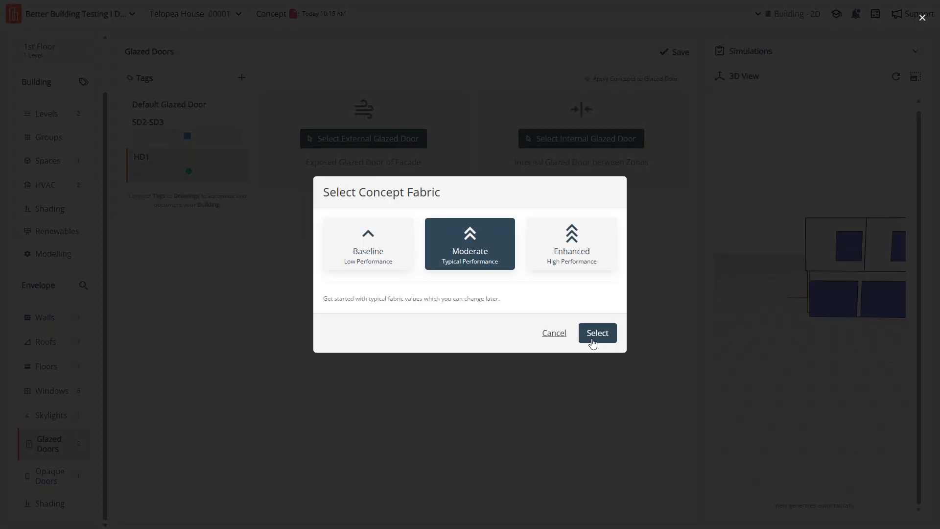
{"action": "left_click", "coordinate": [595, 336]}
{"action": "left_click", "coordinate": [572, 121]}
{"action": "left_click", "coordinate": [596, 333]}
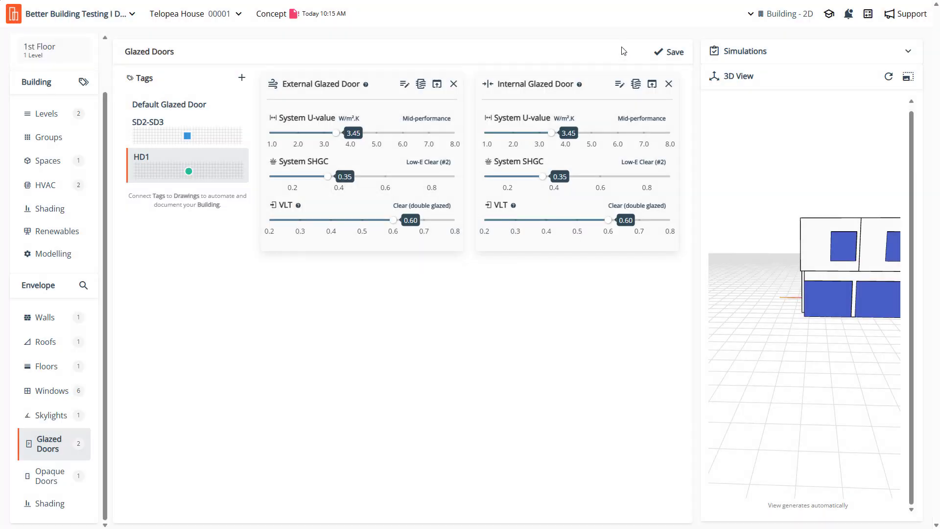
{"action": "left_click", "coordinate": [671, 52]}
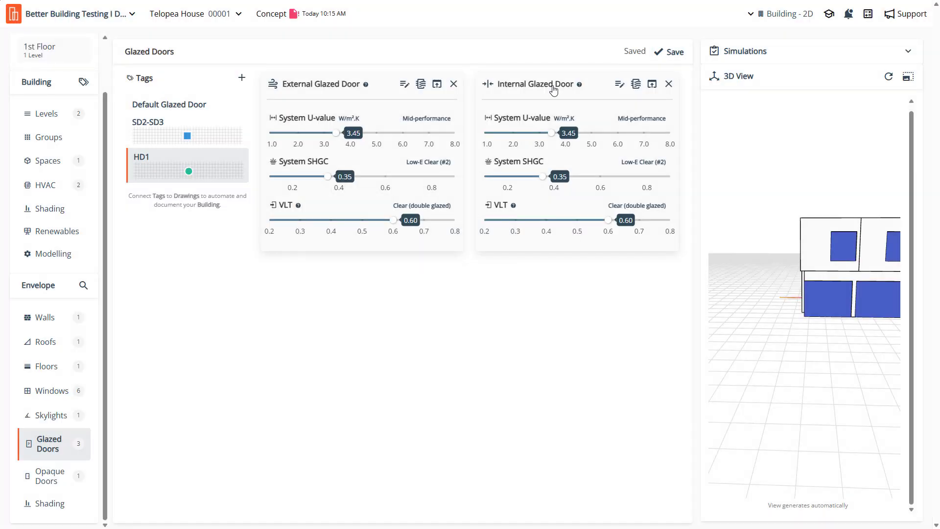
{"action": "left_click", "coordinate": [242, 78]}
{"action": "left_click", "coordinate": [440, 256]}
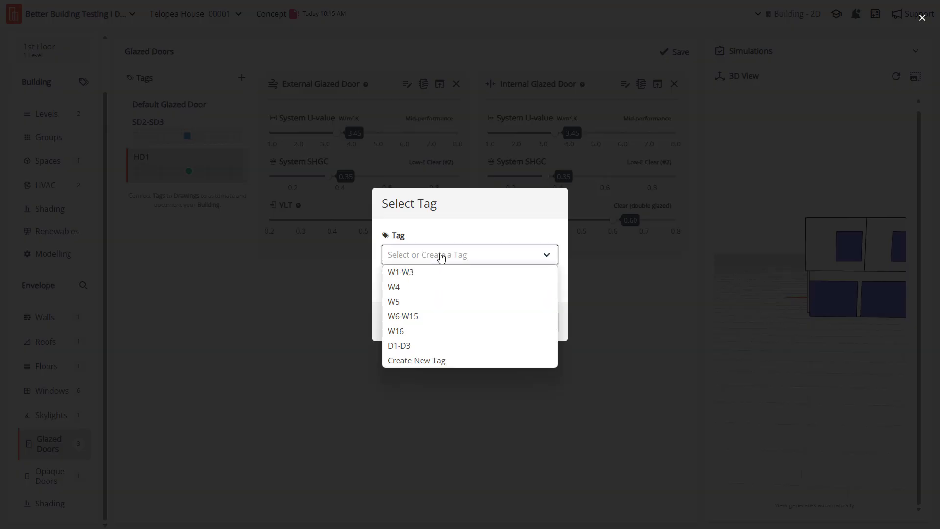
{"action": "left_click", "coordinate": [440, 257]}
{"action": "left_click", "coordinate": [491, 320]}
Add the existing tag D1-D3 to the Opaque Doors envelope
{"action": "left_click", "coordinate": [57, 476]}
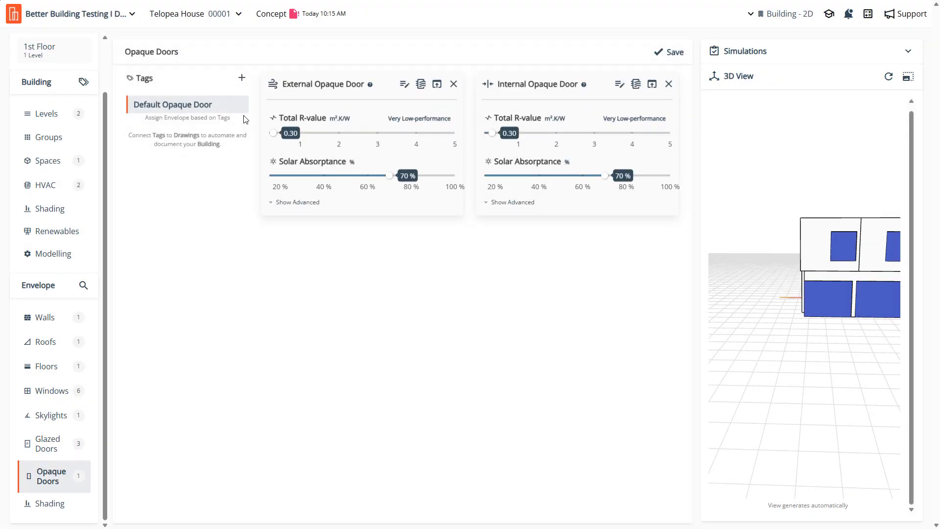
{"action": "left_click", "coordinate": [241, 78]}
{"action": "left_click", "coordinate": [471, 259]}
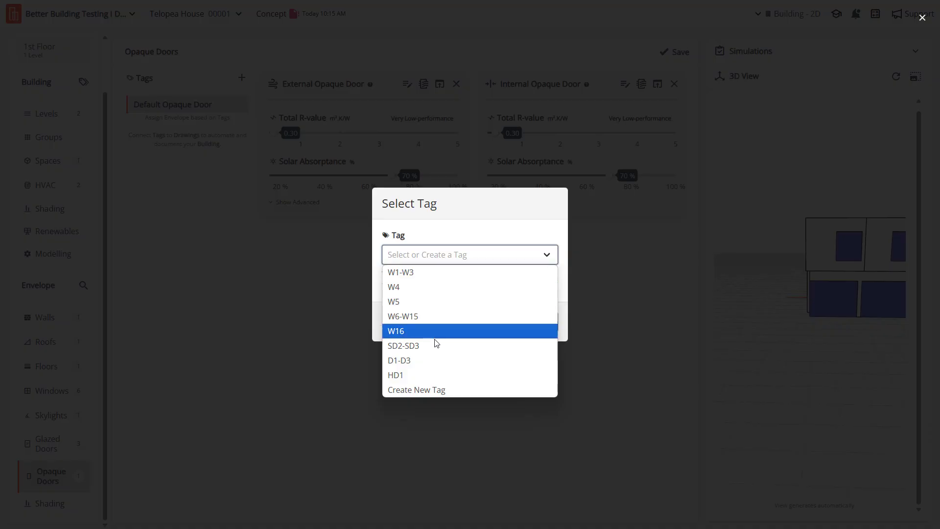
{"action": "left_click", "coordinate": [437, 361]}
{"action": "left_click", "coordinate": [536, 324]}
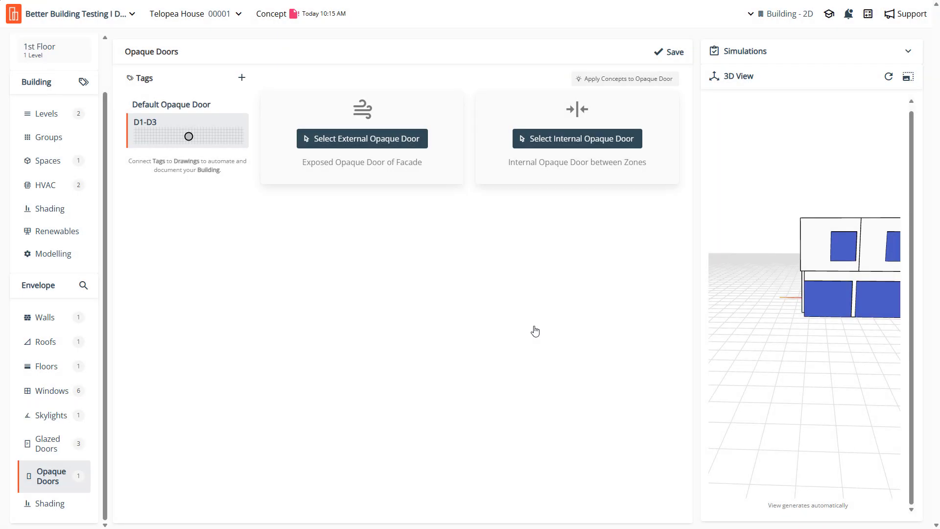
Assign the Lightweight concept fabric to the external and internal opaque door of tag D1-D3 and save
{"action": "left_click", "coordinate": [411, 142]}
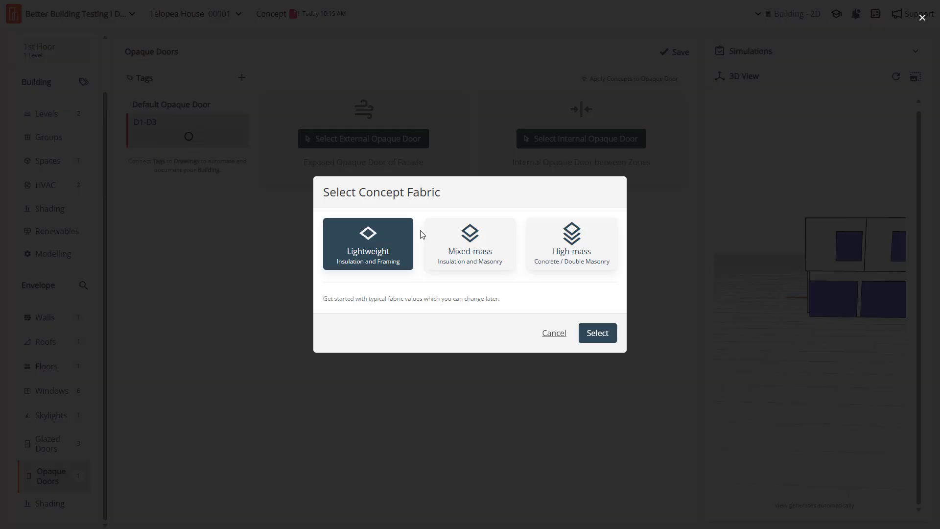
{"action": "left_click", "coordinate": [587, 335]}
{"action": "left_click", "coordinate": [561, 119]}
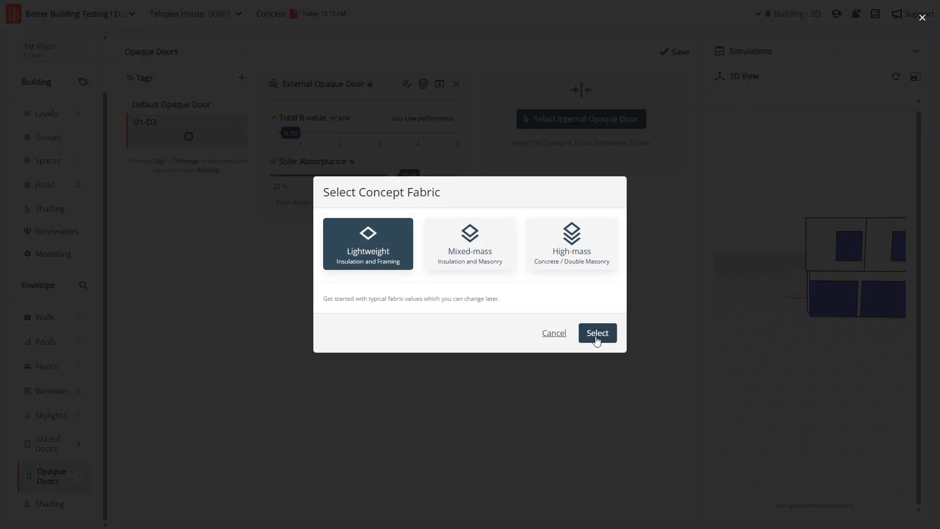
{"action": "left_click", "coordinate": [596, 338]}
{"action": "left_click", "coordinate": [672, 53]}
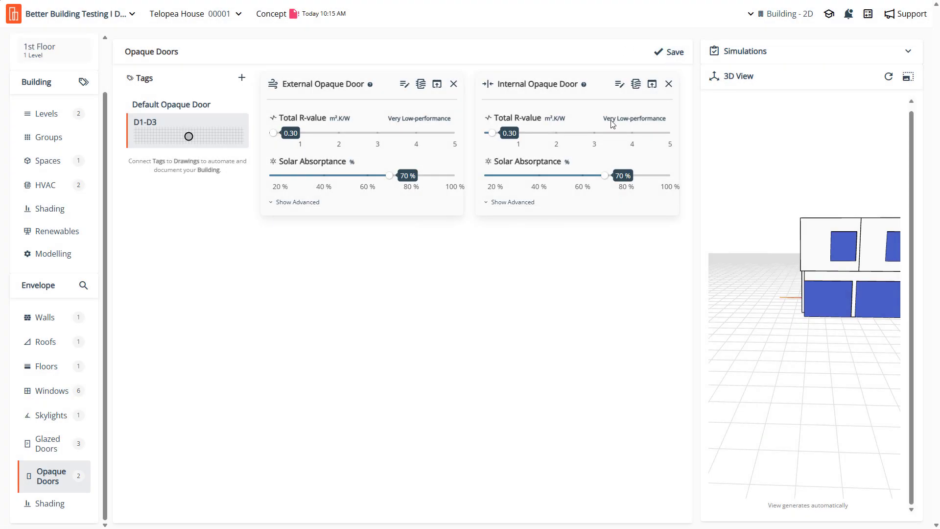
Review the building's tag list to check the envelope type assigned to each tag
{"action": "left_click", "coordinate": [84, 82]}
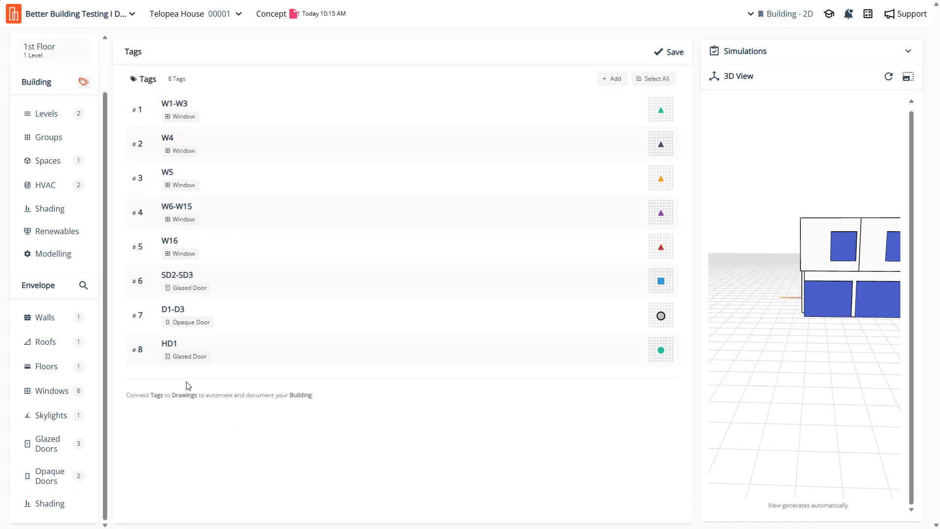
{"action": "mouse_move", "coordinate": [175, 352]}
{"action": "mouse_move", "coordinate": [181, 331]}
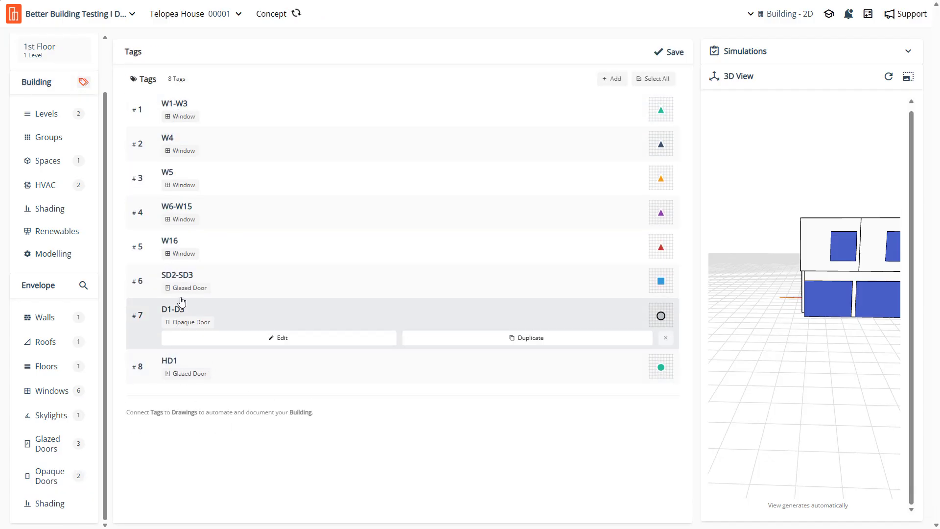
{"action": "mouse_move", "coordinate": [181, 240]}
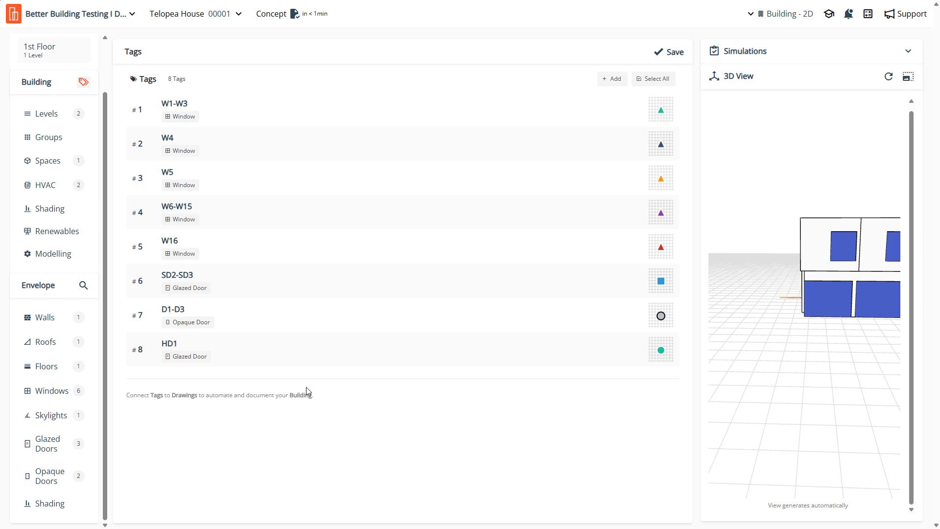
Open the Ground drawing and examine the Corridor, Living 1 and Kitchen zones and the boundaries between them
{"action": "scroll", "coordinate": [69, 181], "scroll_direction": "up", "scroll_amount": 2}
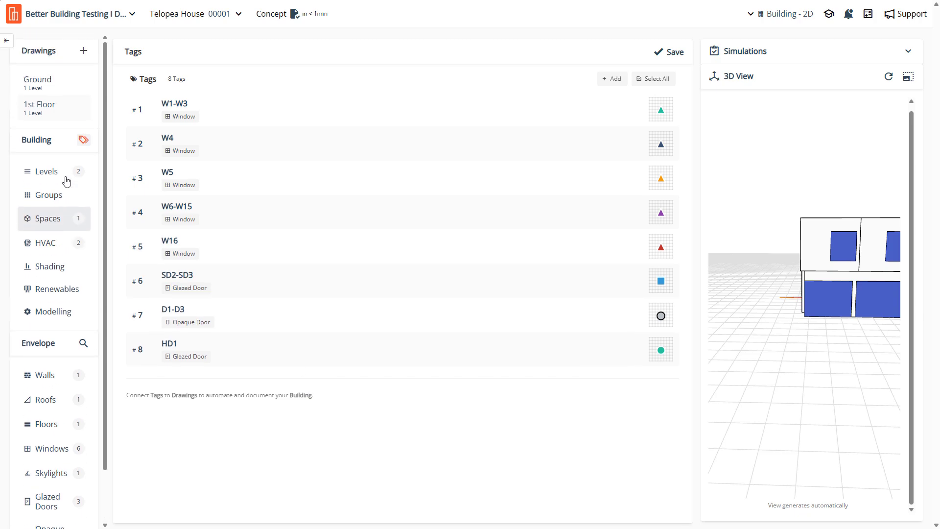
{"action": "left_click", "coordinate": [55, 81]}
{"action": "scroll", "coordinate": [363, 260], "scroll_direction": "up", "scroll_amount": 4}
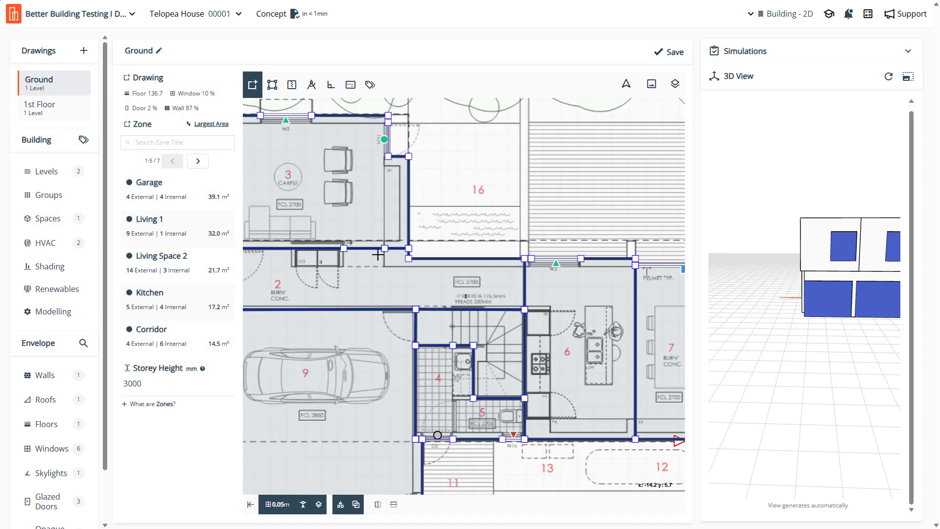
{"action": "left_click", "coordinate": [362, 260]}
{"action": "scroll", "coordinate": [274, 253], "scroll_direction": "down", "scroll_amount": 4}
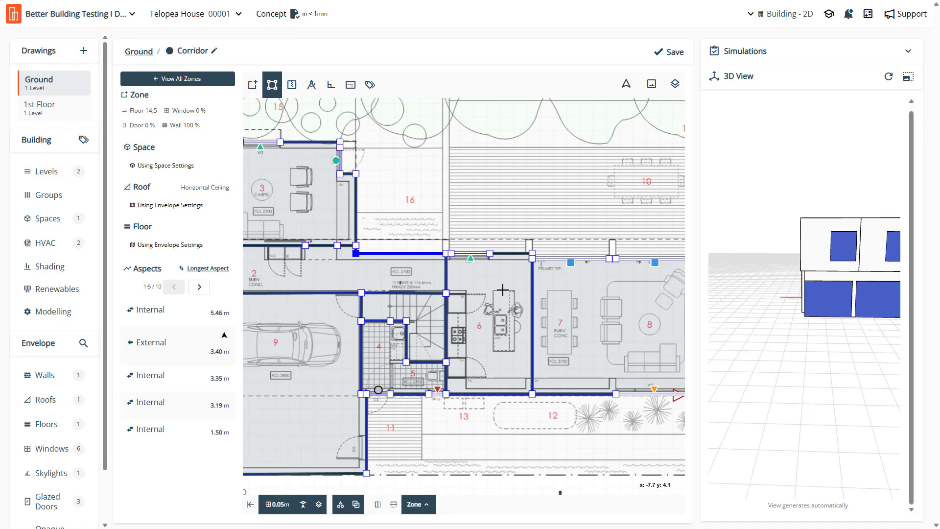
{"action": "scroll", "coordinate": [511, 293], "scroll_direction": "up", "scroll_amount": 2}
{"action": "scroll", "coordinate": [440, 274], "scroll_direction": "down", "scroll_amount": 2}
{"action": "scroll", "coordinate": [466, 315], "scroll_direction": "up", "scroll_amount": 5}
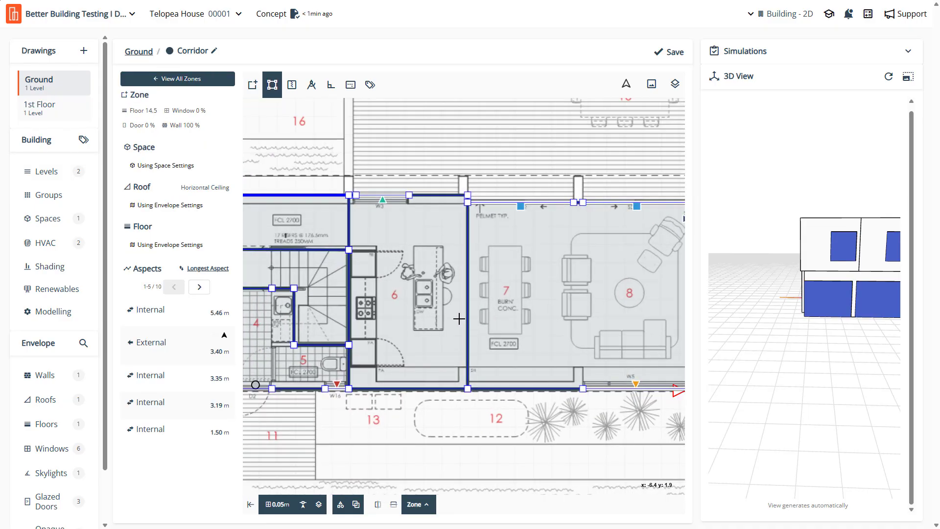
{"action": "scroll", "coordinate": [452, 328], "scroll_direction": "down", "scroll_amount": 2}
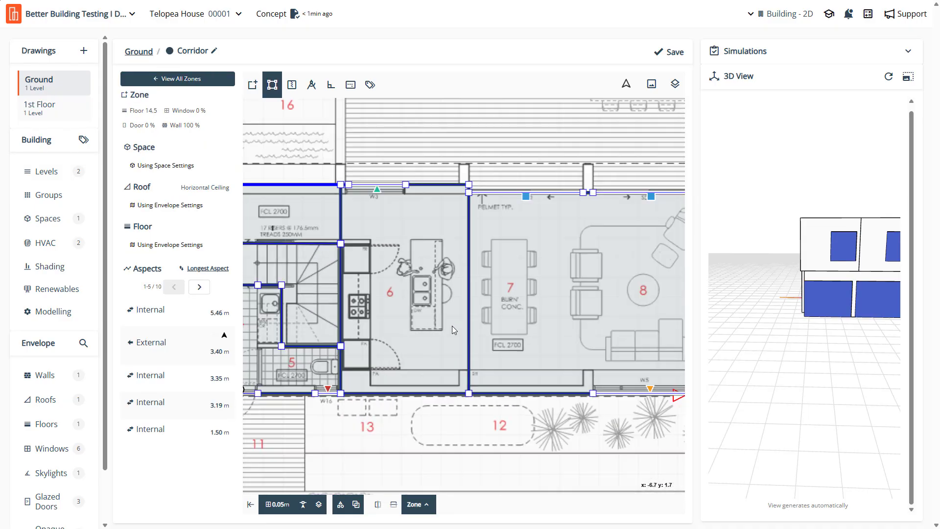
{"action": "left_click", "coordinate": [499, 309]}
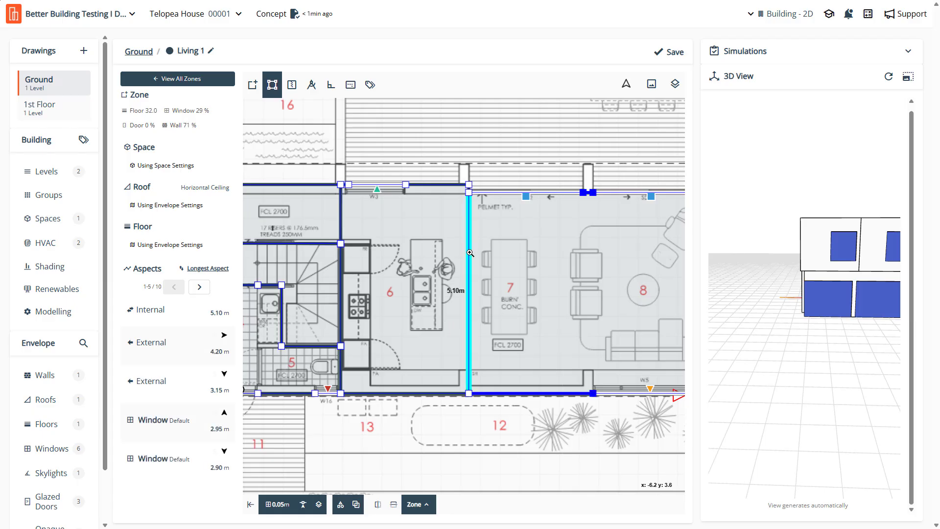
{"action": "left_click", "coordinate": [371, 238]}
{"action": "scroll", "coordinate": [327, 245], "scroll_direction": "down", "scroll_amount": 2}
{"action": "scroll", "coordinate": [326, 244], "scroll_direction": "up", "scroll_amount": 2}
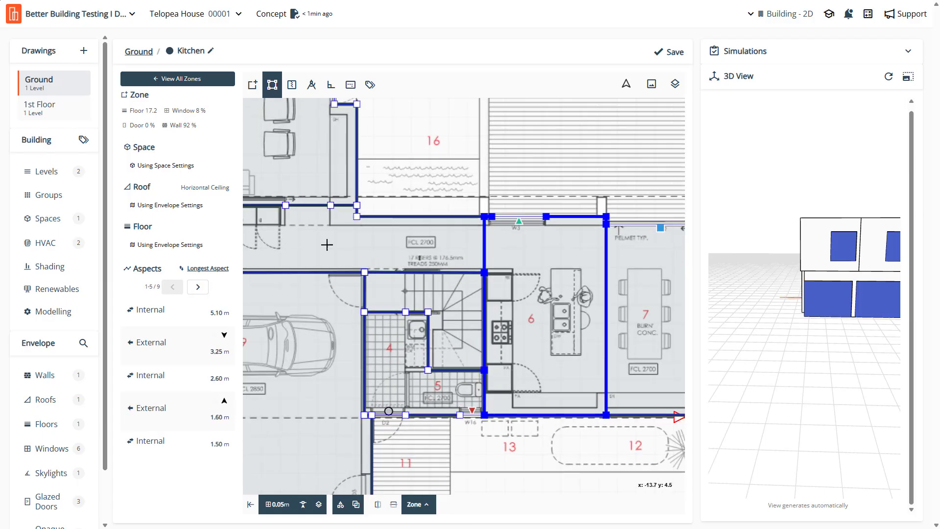
Make the Corridor's 1.20 m aspect bordering room 3 an air wall with a 0.35 ACH air boundary, and save it
{"action": "left_click", "coordinate": [327, 244]}
{"action": "left_click", "coordinate": [293, 205]}
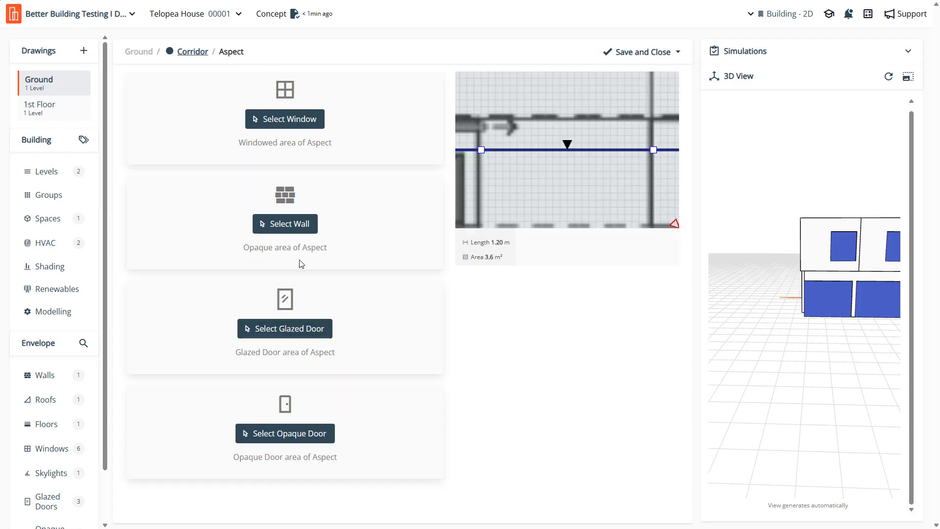
{"action": "left_click", "coordinate": [298, 228]}
{"action": "left_click", "coordinate": [301, 213]}
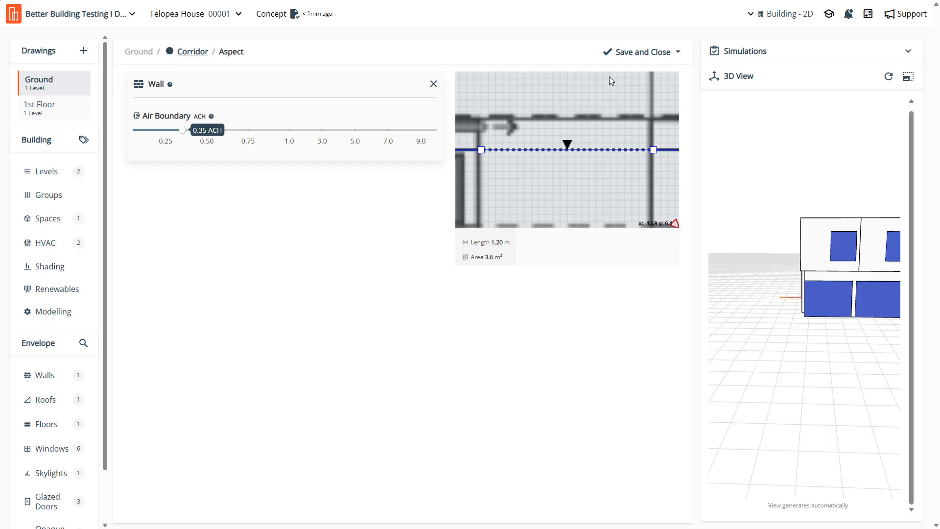
{"action": "left_click", "coordinate": [635, 58]}
Make the 1.50 m aspect between the Corridor and the Kitchen an air wall with a 0.35 ACH air boundary, and save it
{"action": "scroll", "coordinate": [507, 316], "scroll_direction": "up", "scroll_amount": 3}
{"action": "left_click", "coordinate": [505, 313]}
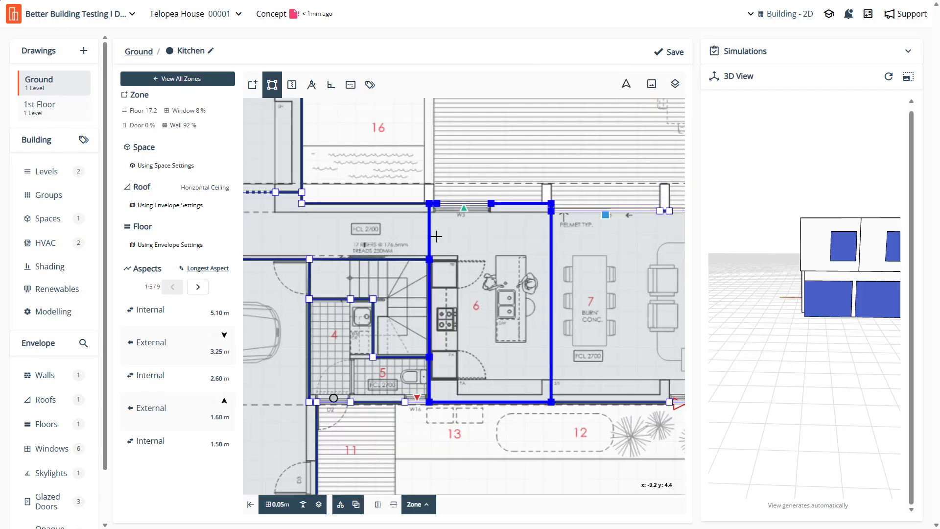
{"action": "left_click", "coordinate": [429, 236]}
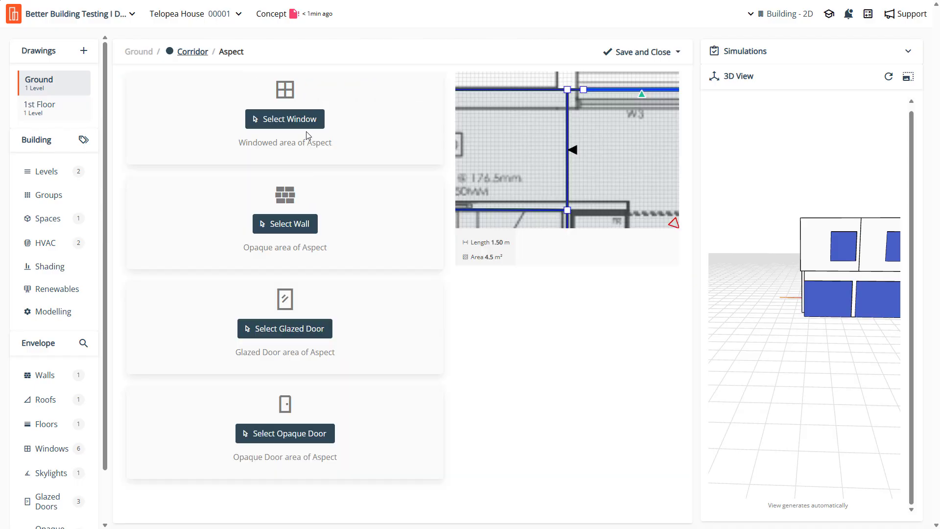
{"action": "left_click", "coordinate": [287, 224]}
{"action": "left_click", "coordinate": [386, 205]}
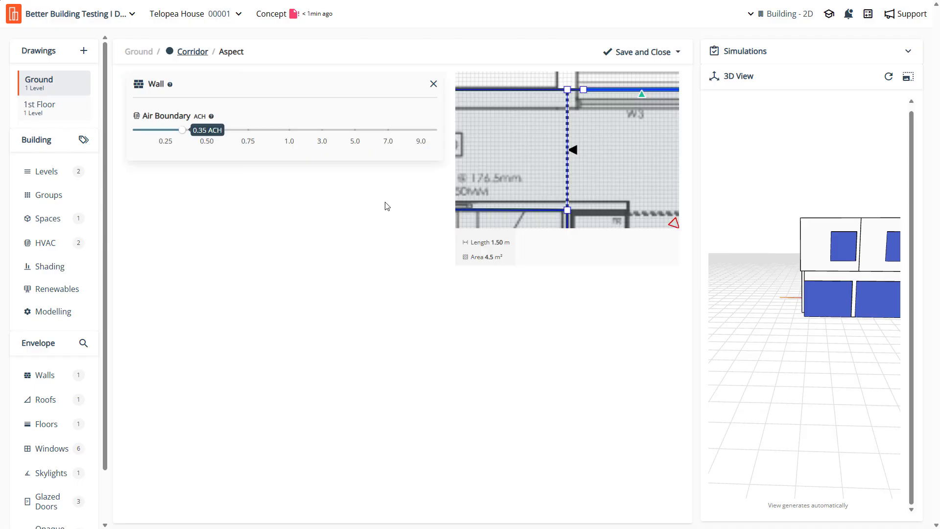
{"action": "left_click", "coordinate": [599, 47]}
Make the 5.10 m aspect between the Kitchen and Living 1 an air wall with a 0.35 ACH air boundary, and save it
{"action": "scroll", "coordinate": [563, 304], "scroll_direction": "up", "scroll_amount": 3}
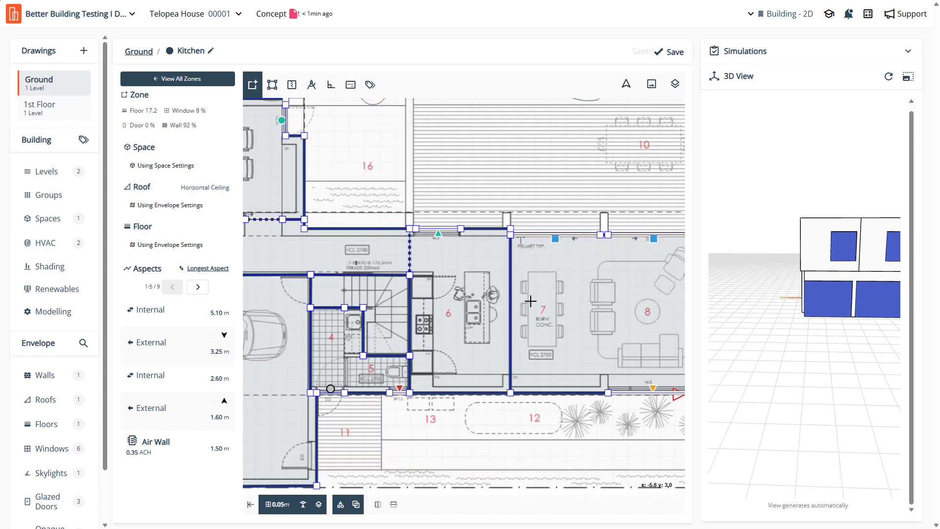
{"action": "left_click", "coordinate": [512, 300]}
{"action": "left_click", "coordinate": [511, 300]}
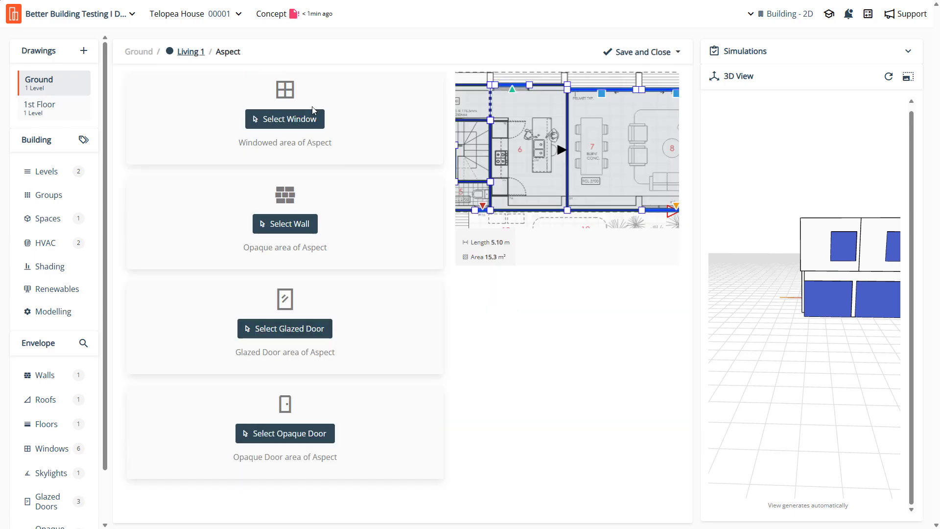
{"action": "left_click", "coordinate": [297, 231]}
{"action": "left_click", "coordinate": [301, 197]}
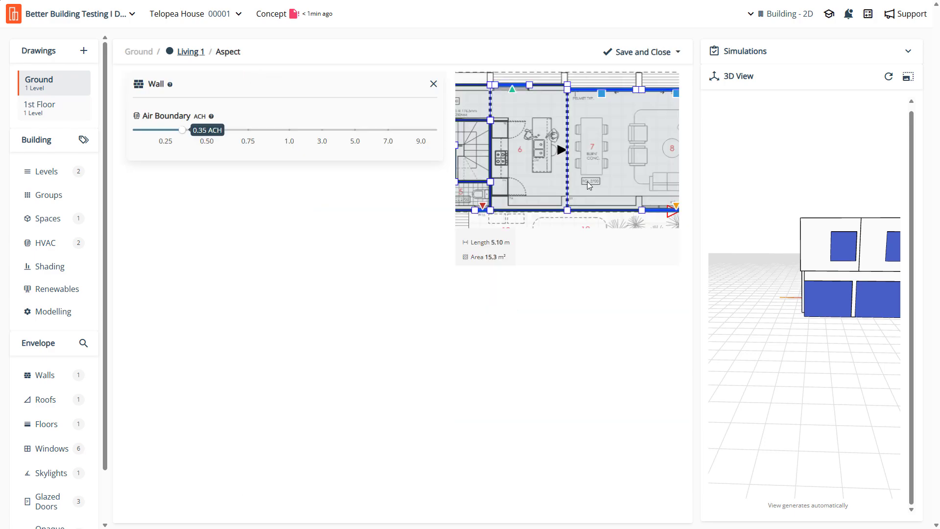
{"action": "left_click", "coordinate": [637, 53]}
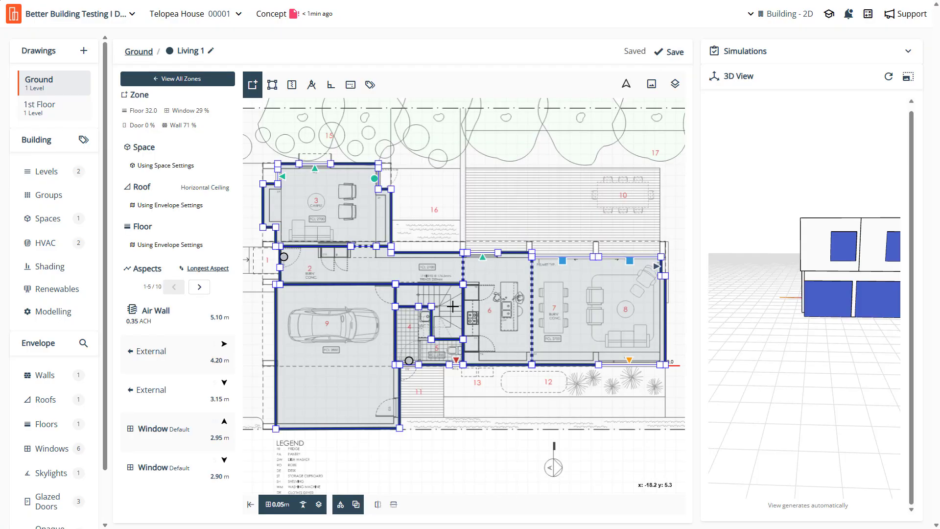
Open the 1st Floor drawing and add an opaque door to Bedroom 2's 1.15 m aspect bordering Corridor 2
{"action": "scroll", "coordinate": [486, 307], "scroll_direction": "up", "scroll_amount": 1}
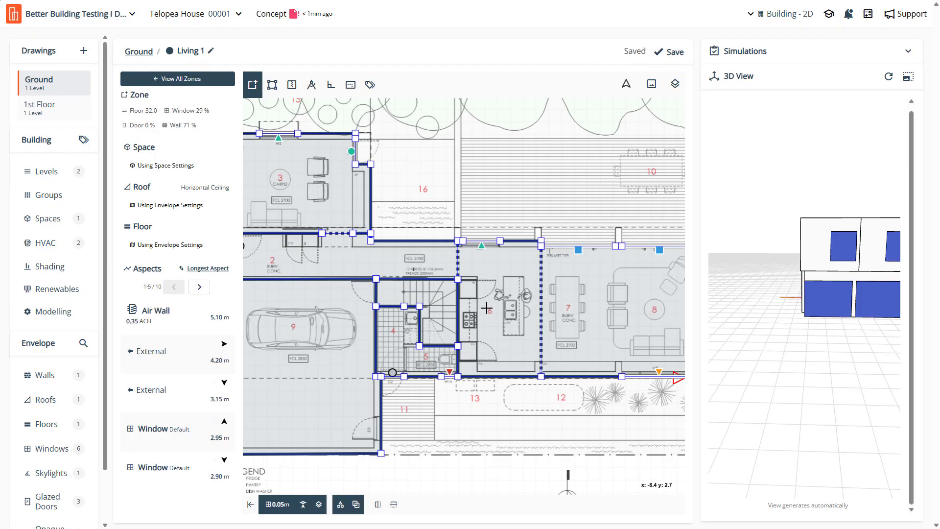
{"action": "scroll", "coordinate": [486, 308], "scroll_direction": "up", "scroll_amount": 1}
{"action": "left_click", "coordinate": [27, 102]}
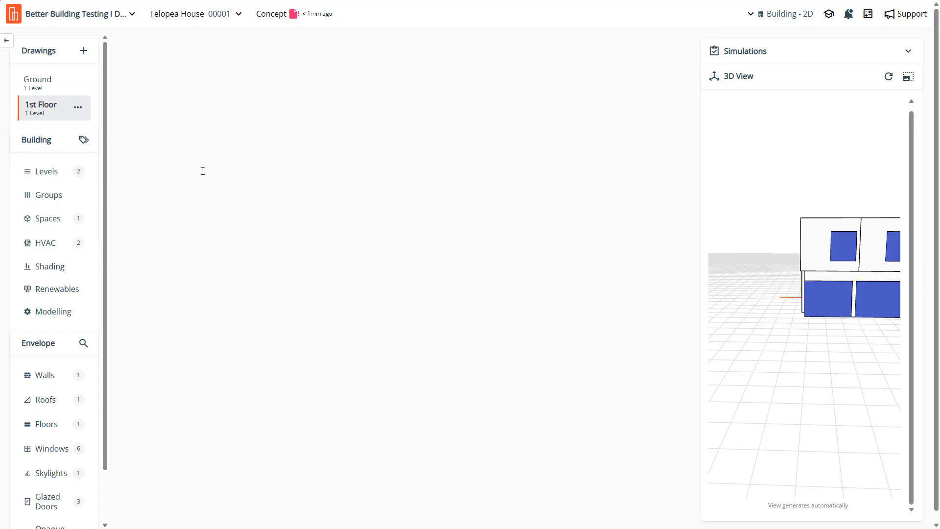
{"action": "scroll", "coordinate": [343, 265], "scroll_direction": "down", "scroll_amount": 3}
{"action": "scroll", "coordinate": [510, 358], "scroll_direction": "up", "scroll_amount": 13}
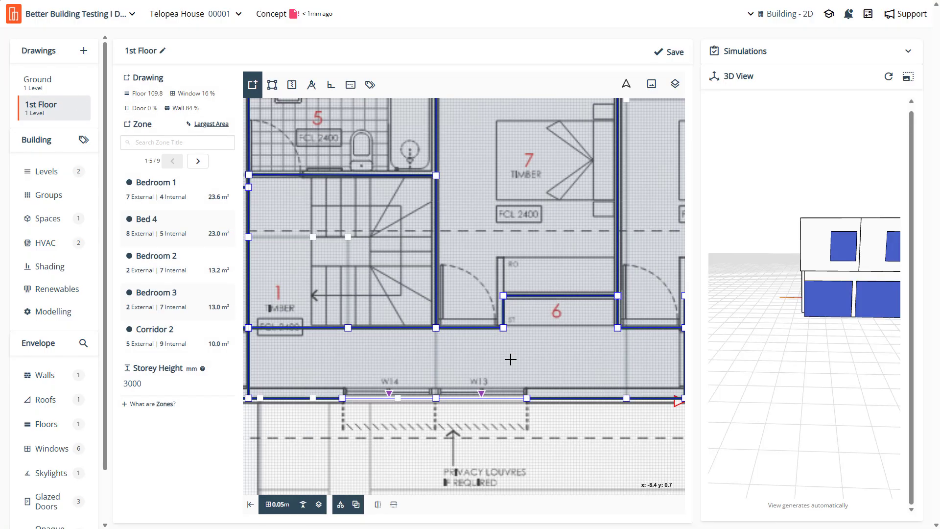
{"action": "scroll", "coordinate": [385, 293], "scroll_direction": "down", "scroll_amount": 7}
{"action": "scroll", "coordinate": [407, 302], "scroll_direction": "up", "scroll_amount": 5}
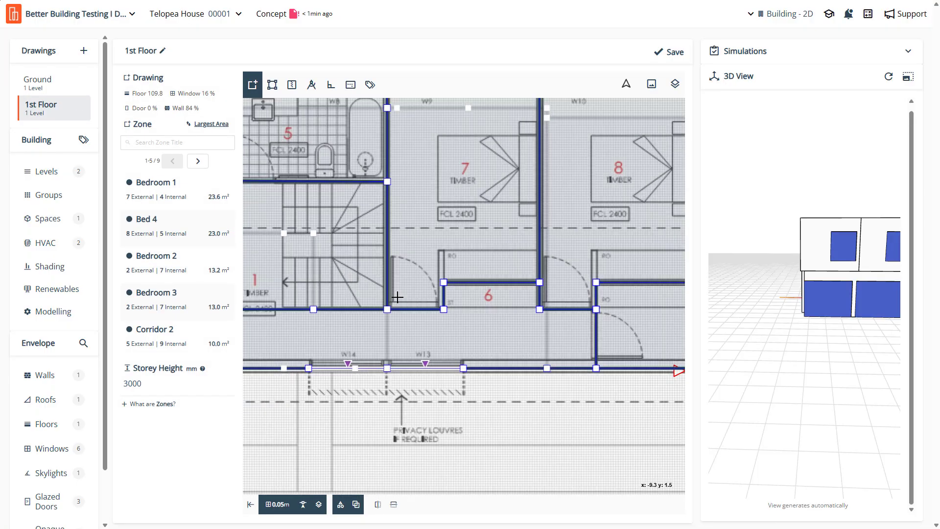
{"action": "left_click", "coordinate": [424, 332]}
{"action": "left_click", "coordinate": [424, 314]}
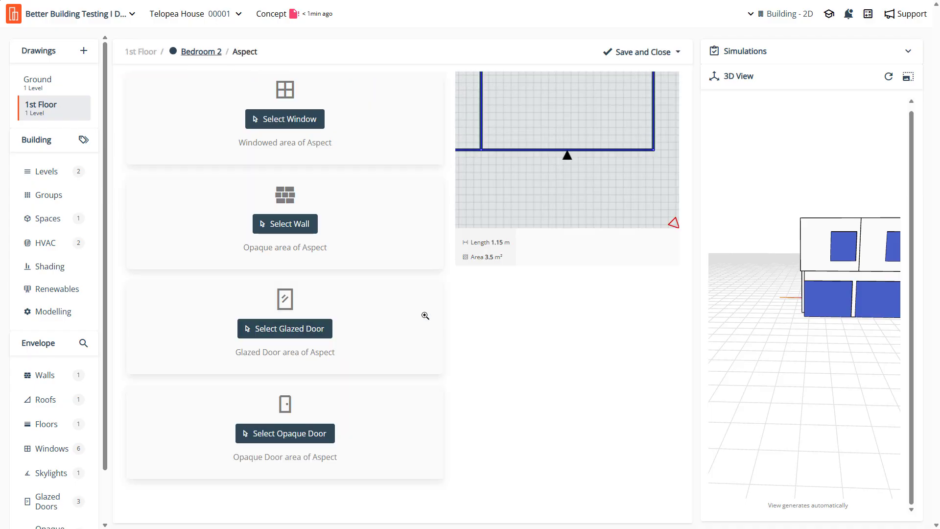
{"action": "left_click", "coordinate": [316, 437]}
{"action": "left_click", "coordinate": [320, 403]}
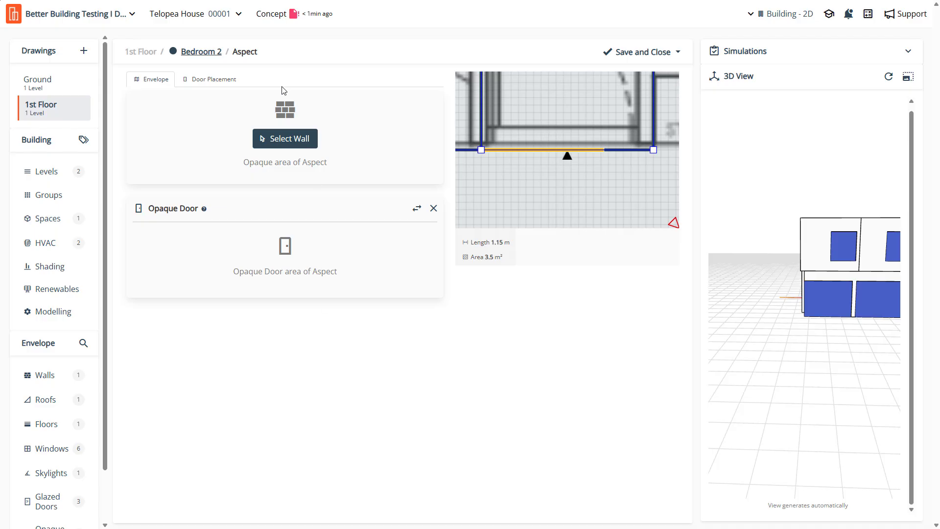
Centre Bedroom 2's door with its far edge about 0.99 m along the aspect, confirm its 2040 by 820 mm size, and save
{"action": "left_click", "coordinate": [214, 78]}
{"action": "left_click_drag", "start_coordinate": [317, 199], "coordinate": [327, 200]}
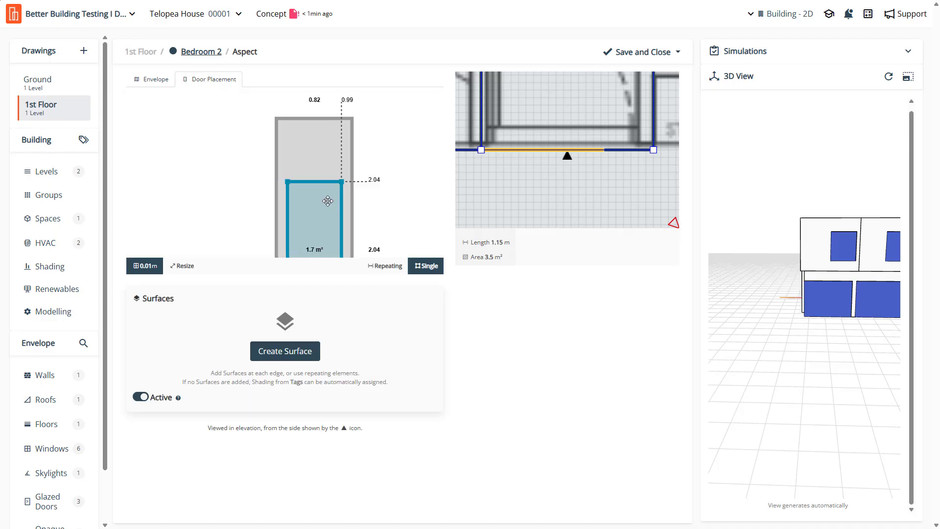
{"action": "left_click", "coordinate": [195, 267]}
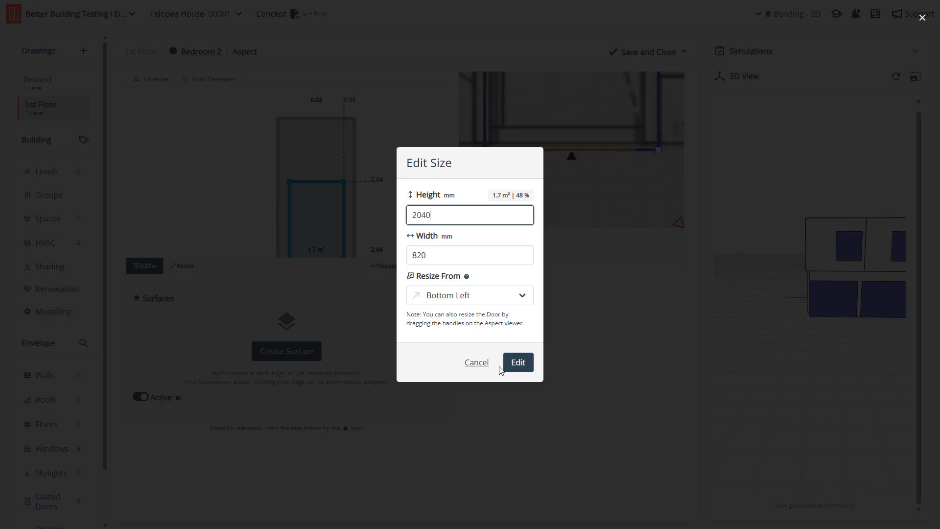
{"action": "left_click", "coordinate": [516, 365]}
{"action": "left_click", "coordinate": [641, 52]}
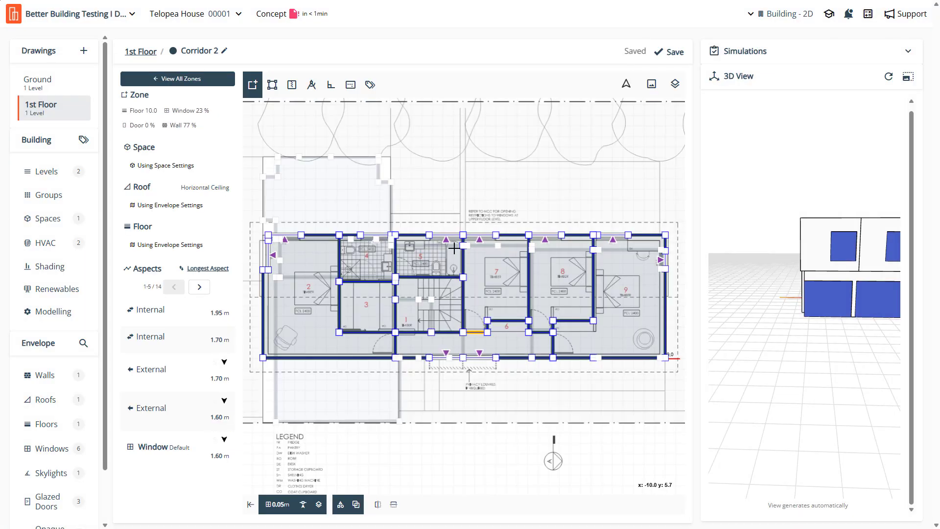
Add an opaque door to Bedroom 3's 1.15 m aspect bordering Corridor 2 and save the aspect
{"action": "scroll", "coordinate": [526, 350], "scroll_direction": "up", "scroll_amount": 5}
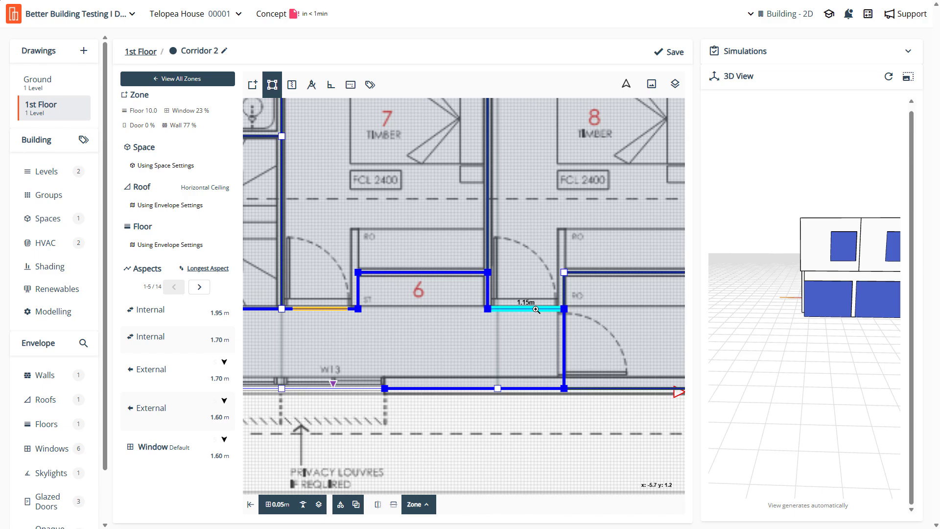
{"action": "left_click", "coordinate": [519, 311]}
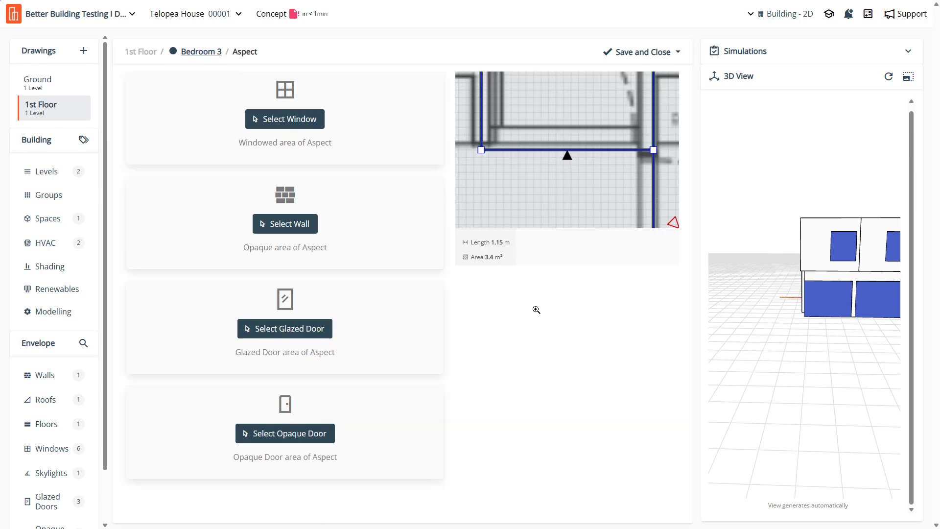
{"action": "left_click", "coordinate": [310, 440]}
{"action": "left_click", "coordinate": [337, 406]}
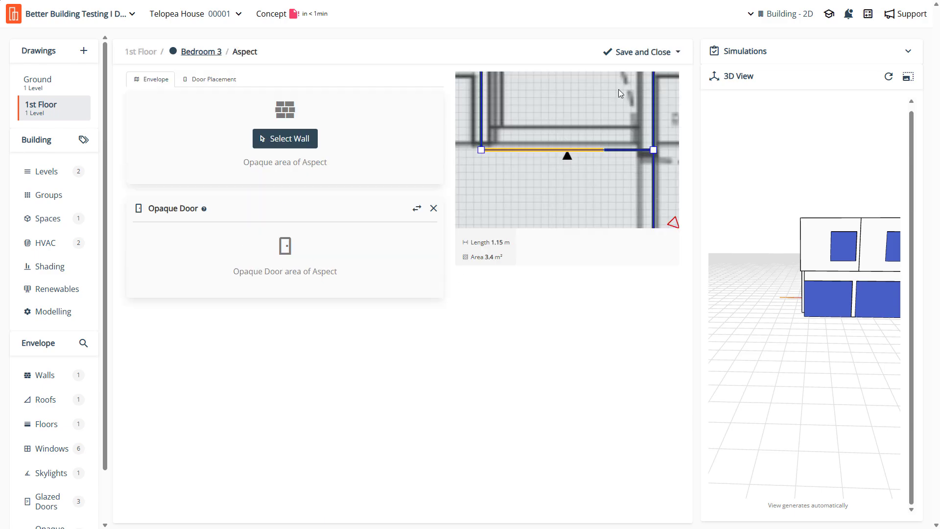
{"action": "left_click", "coordinate": [633, 53]}
Centre Bedroom 3's opaque door with its far edge about 0.98 m along the aspect, and save
{"action": "scroll", "coordinate": [571, 353], "scroll_direction": "up", "scroll_amount": 5}
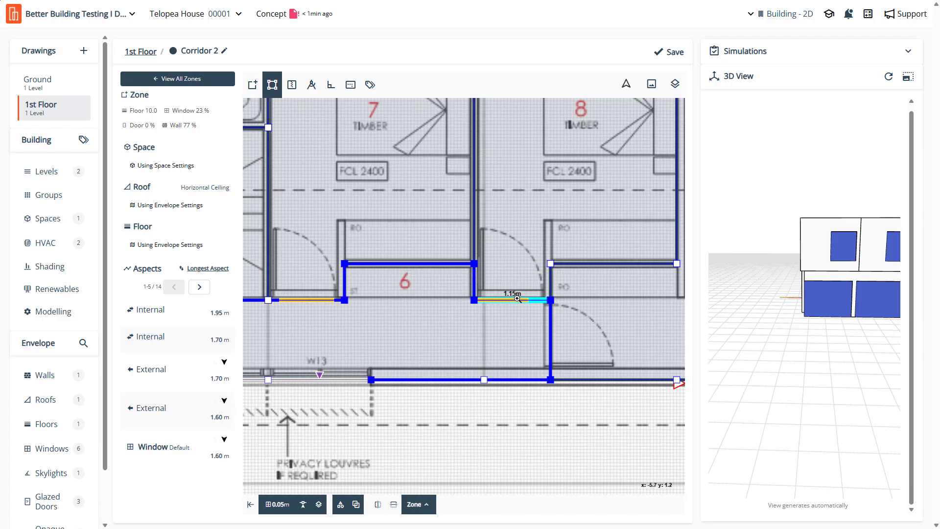
{"action": "left_click", "coordinate": [518, 299]}
{"action": "left_click", "coordinate": [214, 79]}
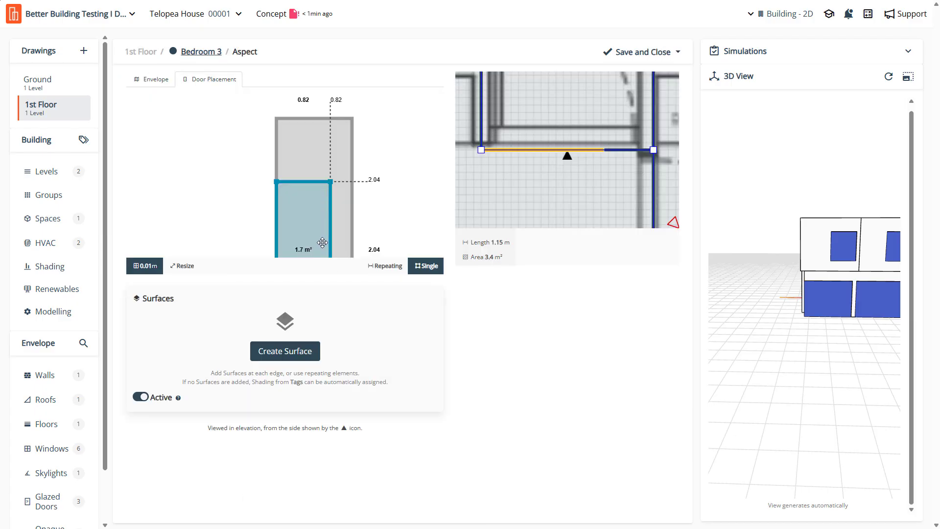
{"action": "left_click_drag", "start_coordinate": [310, 217], "coordinate": [325, 222]}
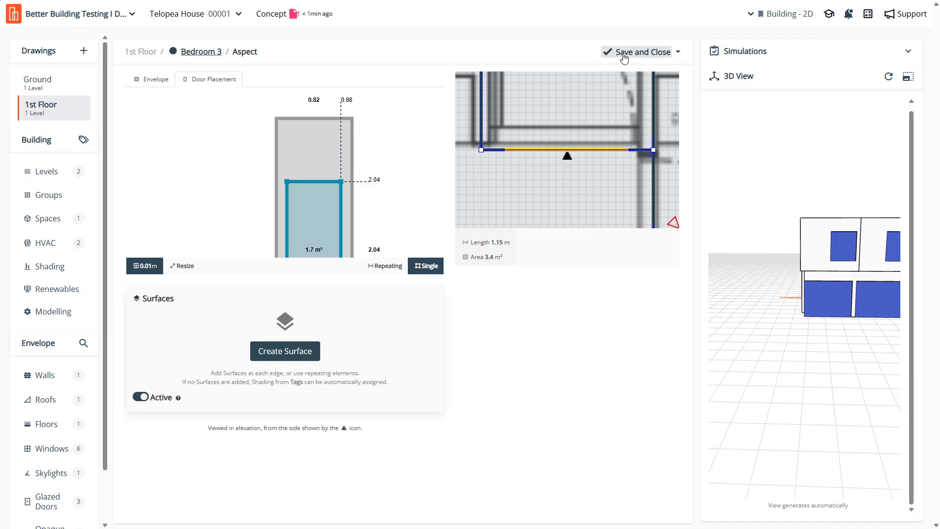
{"action": "left_click", "coordinate": [611, 53]}
Add an opaque door to Bed 4's 1.20 m aspect bordering Corridor 2, its far edge about 0.99 m along, and save
{"action": "scroll", "coordinate": [601, 333], "scroll_direction": "up", "scroll_amount": 5}
{"action": "scroll", "coordinate": [601, 334], "scroll_direction": "up", "scroll_amount": 3}
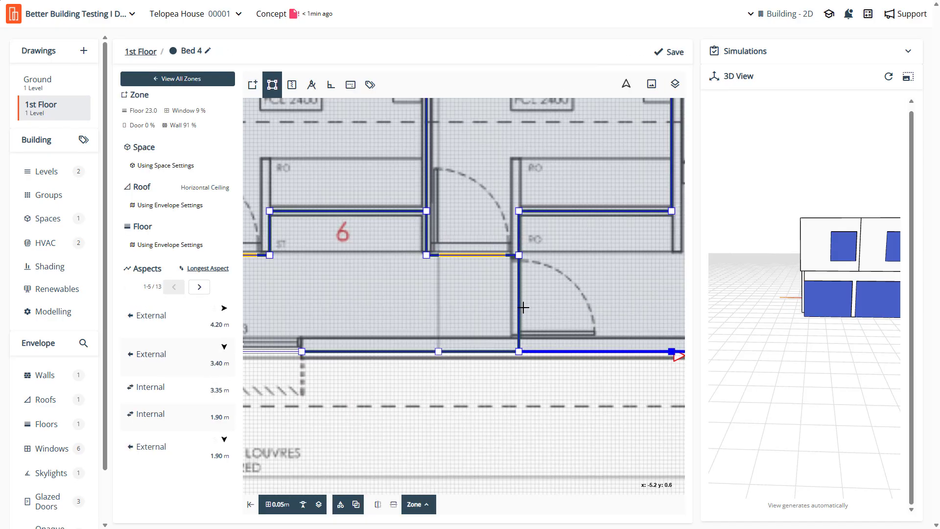
{"action": "left_click", "coordinate": [516, 299]}
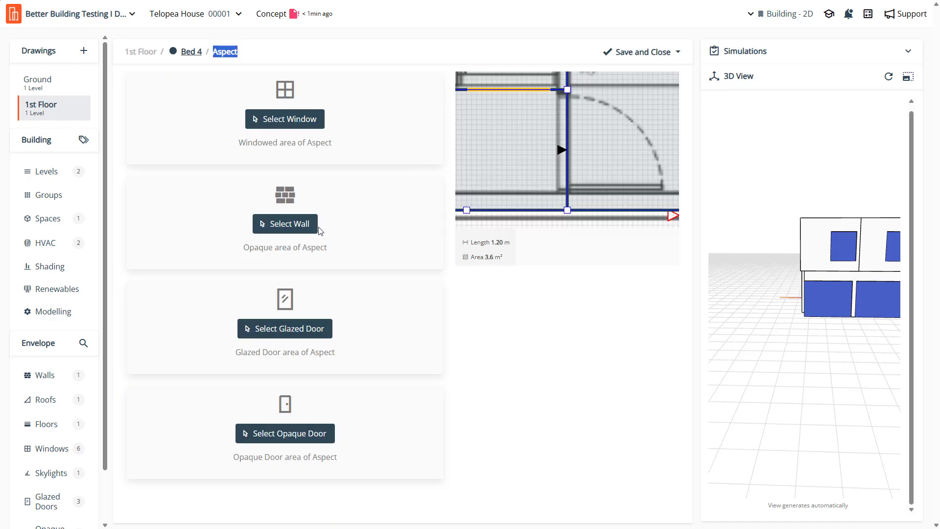
{"action": "left_click", "coordinate": [310, 436]}
{"action": "left_click", "coordinate": [319, 410]}
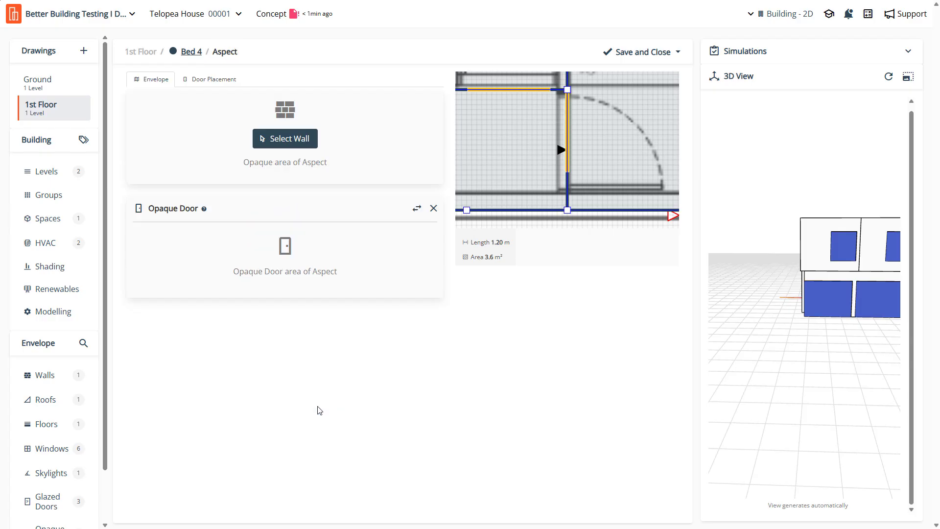
{"action": "left_click", "coordinate": [210, 79]}
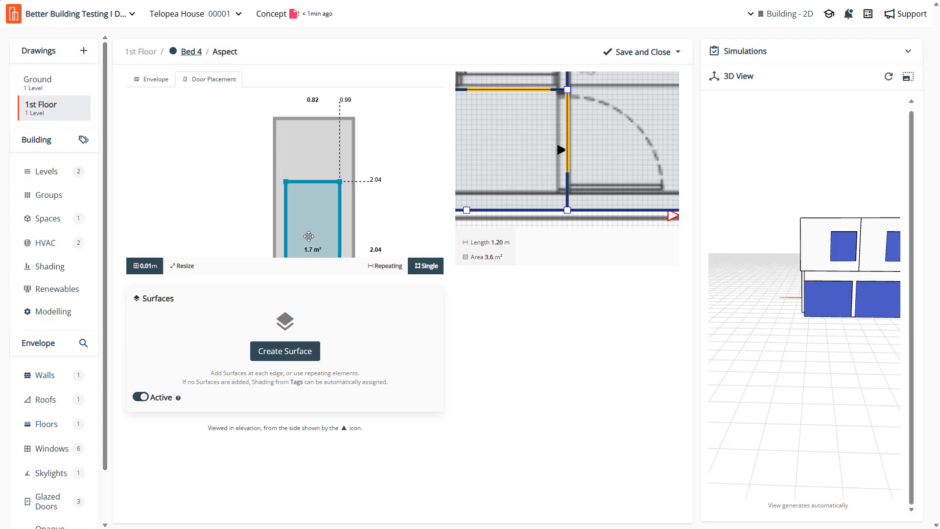
{"action": "left_click", "coordinate": [658, 52]}
Add an opaque door to Bedroom 1's 1.20 m aspect bordering Corridor 2, check its placement, and save the aspect
{"action": "scroll", "coordinate": [335, 356], "scroll_direction": "up", "scroll_amount": 3}
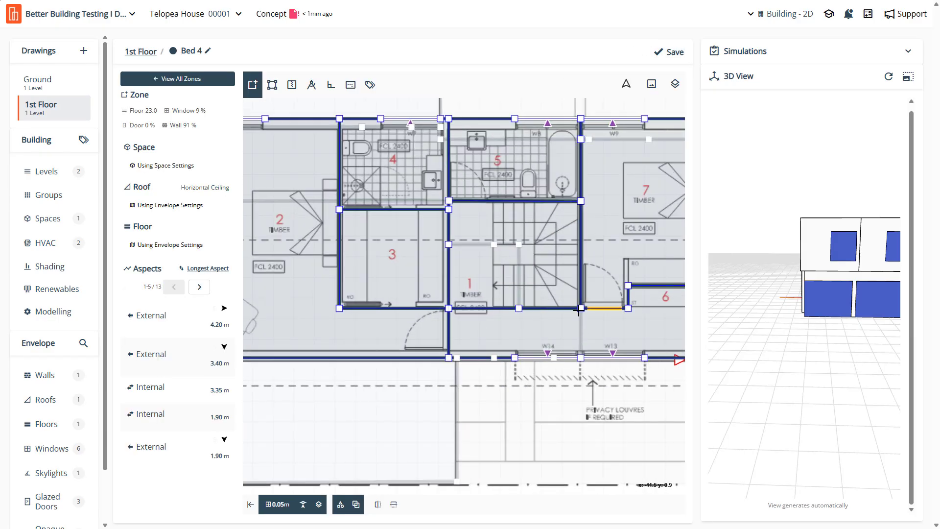
{"action": "scroll", "coordinate": [535, 320], "scroll_direction": "up", "scroll_amount": 2}
{"action": "scroll", "coordinate": [512, 319], "scroll_direction": "down", "scroll_amount": 3}
{"action": "scroll", "coordinate": [467, 323], "scroll_direction": "up", "scroll_amount": 2}
{"action": "scroll", "coordinate": [547, 322], "scroll_direction": "up", "scroll_amount": 2}
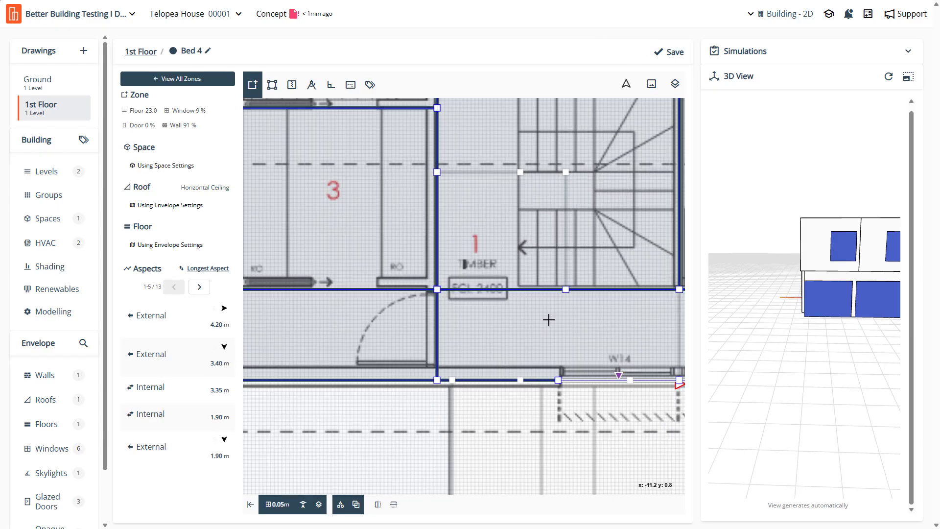
{"action": "scroll", "coordinate": [490, 323], "scroll_direction": "down", "scroll_amount": 3}
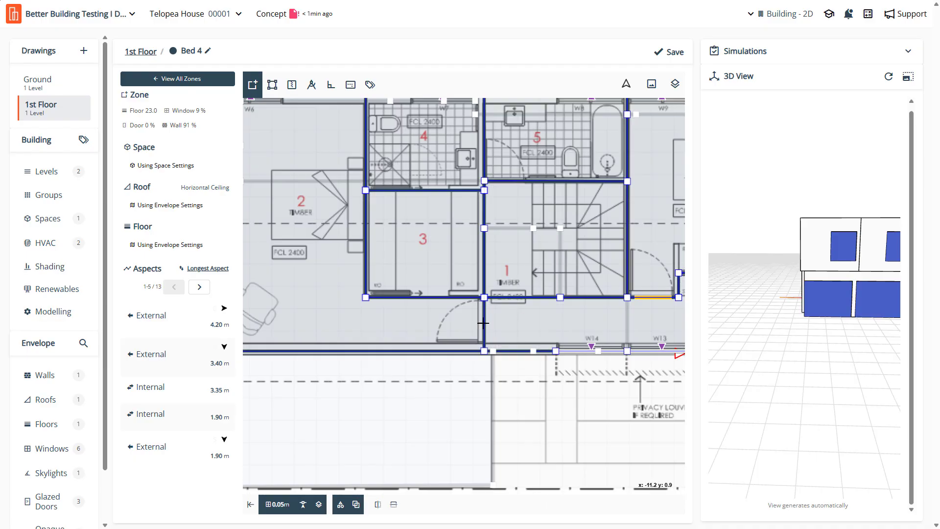
{"action": "scroll", "coordinate": [483, 323], "scroll_direction": "up", "scroll_amount": 2}
{"action": "scroll", "coordinate": [554, 338], "scroll_direction": "down", "scroll_amount": 2}
{"action": "scroll", "coordinate": [448, 336], "scroll_direction": "up", "scroll_amount": 3}
{"action": "left_click", "coordinate": [465, 330]}
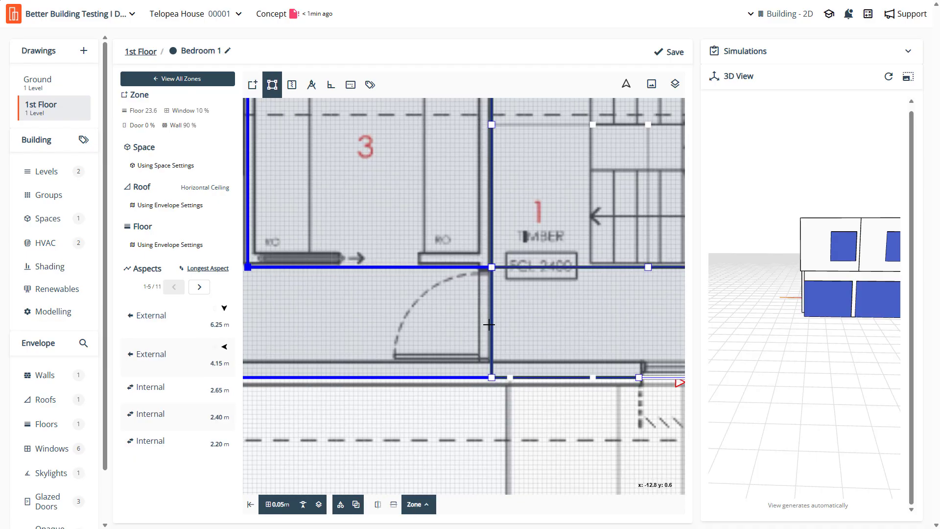
{"action": "left_click", "coordinate": [491, 322]}
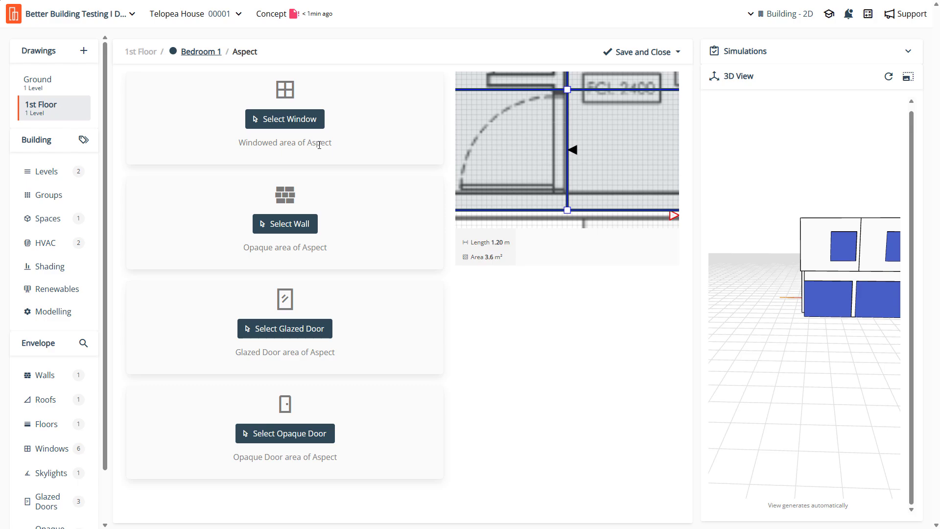
{"action": "left_click", "coordinate": [312, 437]}
{"action": "left_click", "coordinate": [324, 407]}
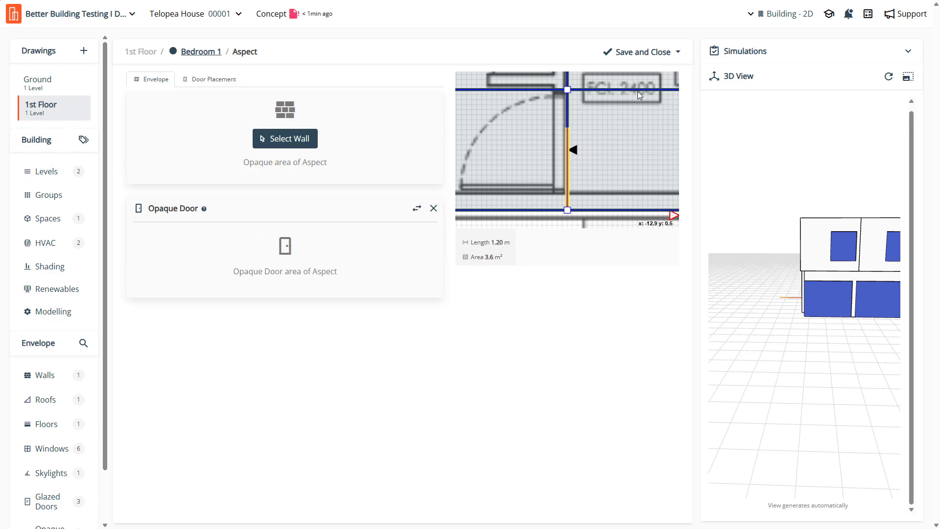
{"action": "left_click", "coordinate": [226, 80]}
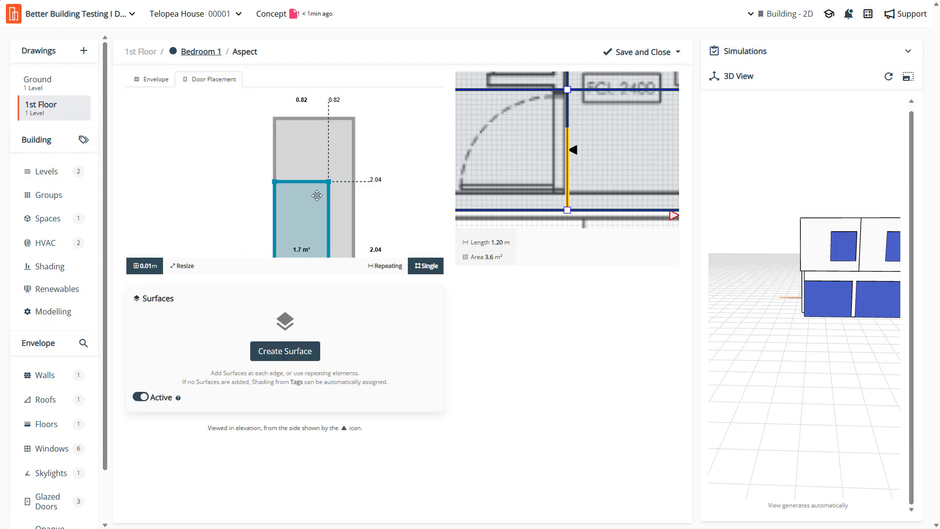
{"action": "left_click", "coordinate": [635, 51]}
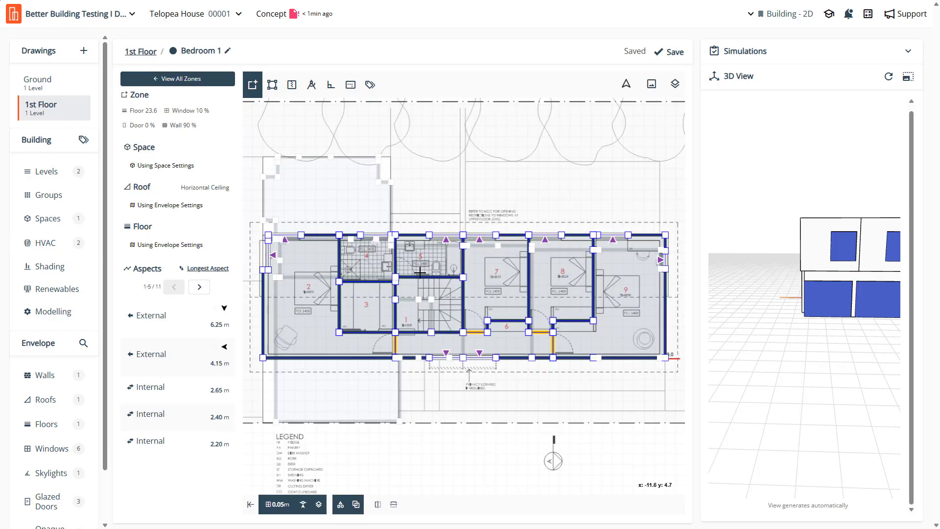
Make the 1.70 m aspect between the Stairs and Corridor 2 an air wall with a 0.35 ACH air boundary, and save it
{"action": "scroll", "coordinate": [409, 339], "scroll_direction": "down", "scroll_amount": 5}
{"action": "scroll", "coordinate": [406, 326], "scroll_direction": "up", "scroll_amount": 5}
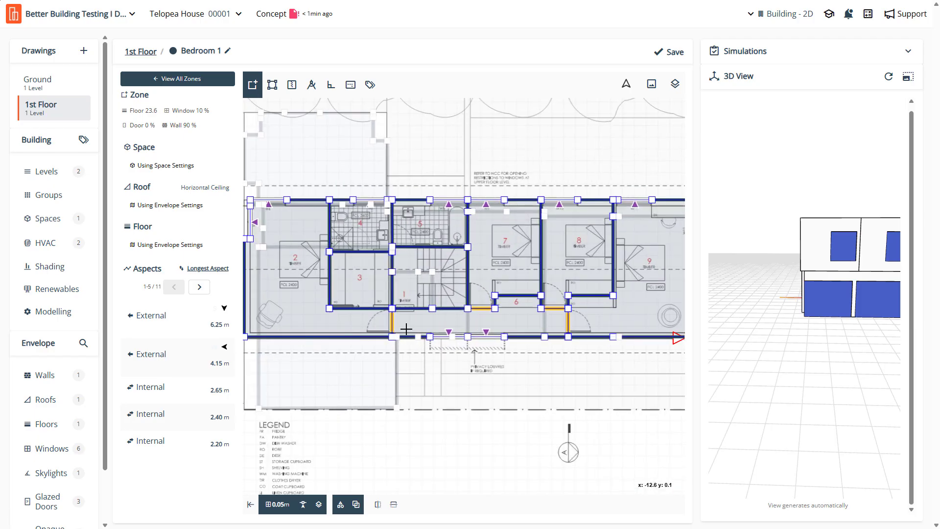
{"action": "scroll", "coordinate": [499, 315], "scroll_direction": "up", "scroll_amount": 3}
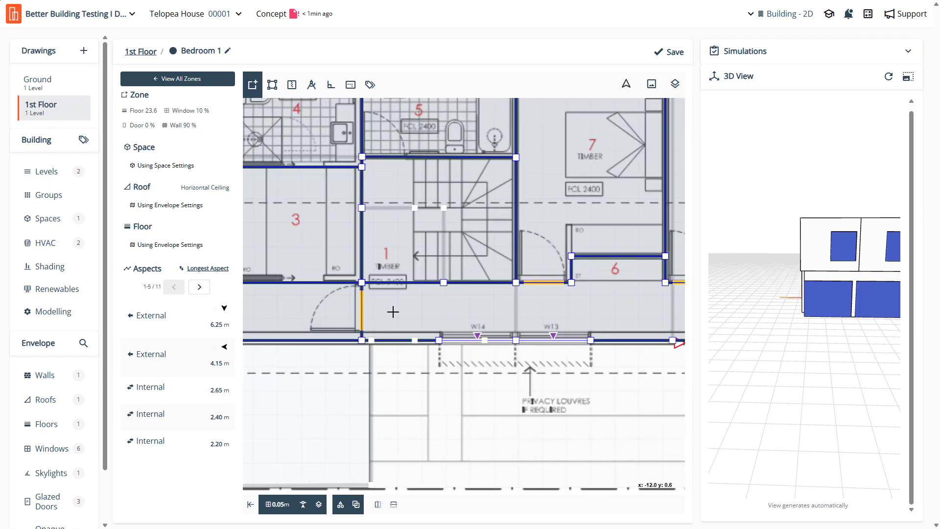
{"action": "left_click", "coordinate": [390, 310]}
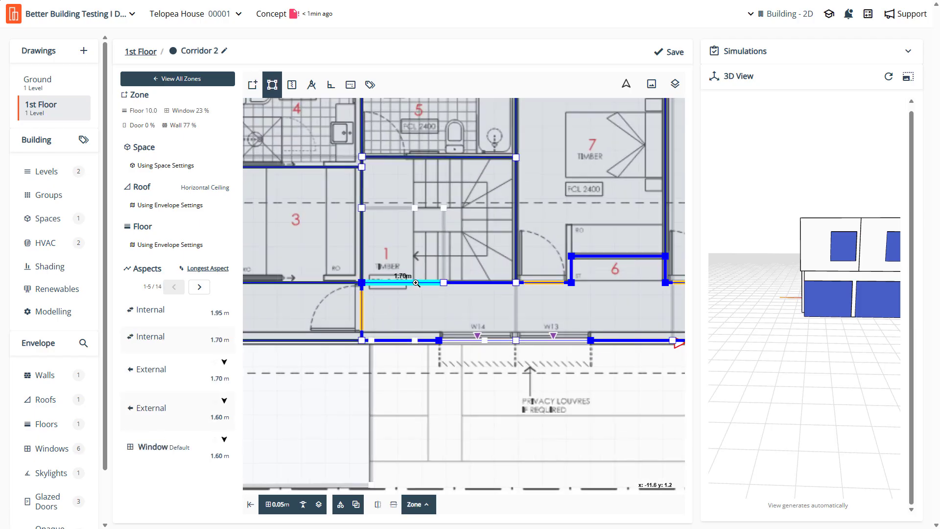
{"action": "left_click", "coordinate": [416, 283]}
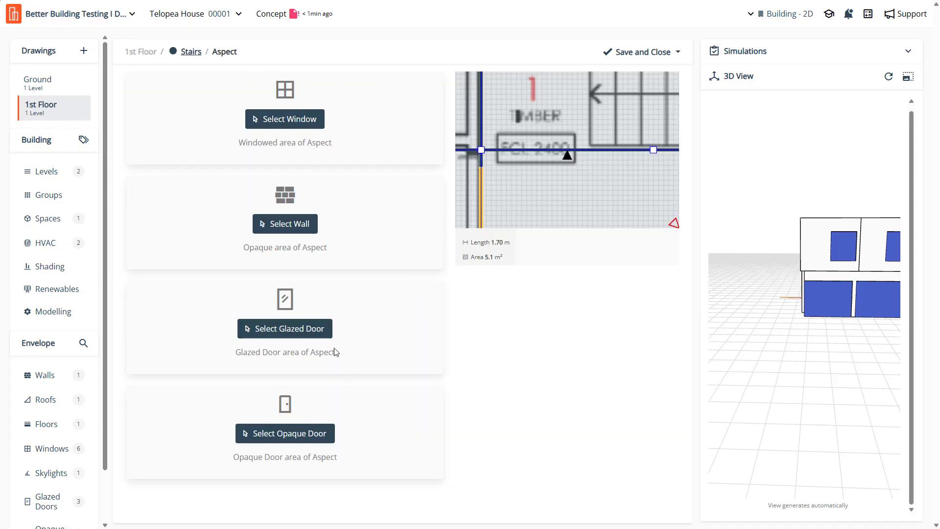
{"action": "left_click", "coordinate": [301, 218]}
{"action": "left_click", "coordinate": [388, 206]}
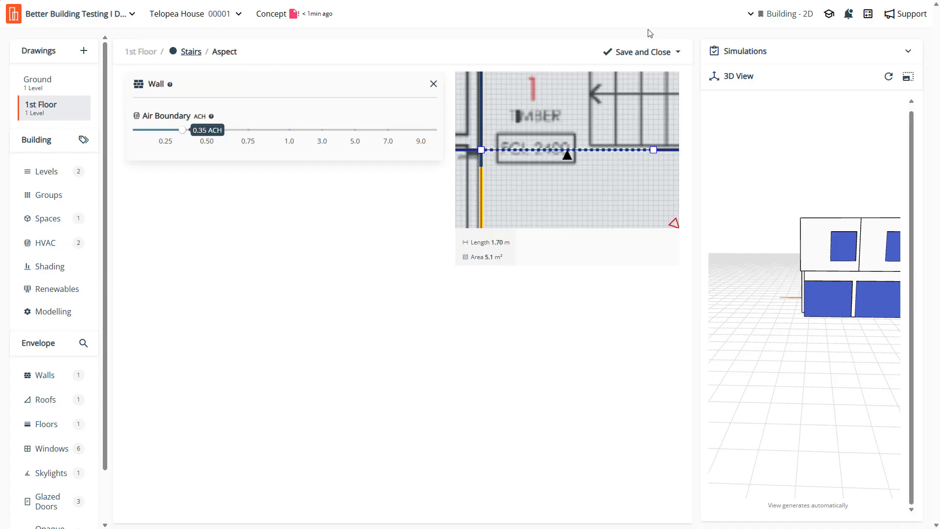
{"action": "left_click", "coordinate": [639, 52]}
Save the 1st Floor drawing and return to the Ground drawing
{"action": "scroll", "coordinate": [514, 319], "scroll_direction": "up", "scroll_amount": 3}
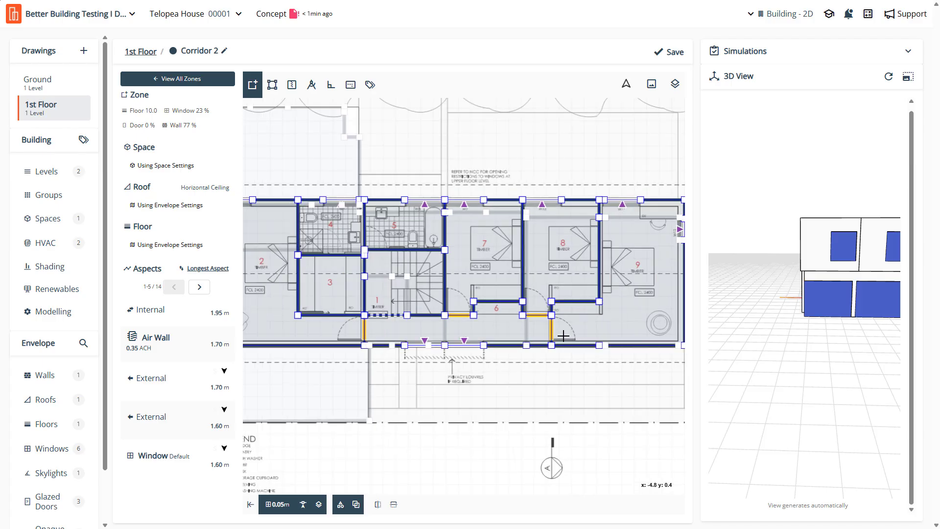
{"action": "scroll", "coordinate": [562, 336], "scroll_direction": "up", "scroll_amount": 1}
{"action": "left_click", "coordinate": [669, 52]}
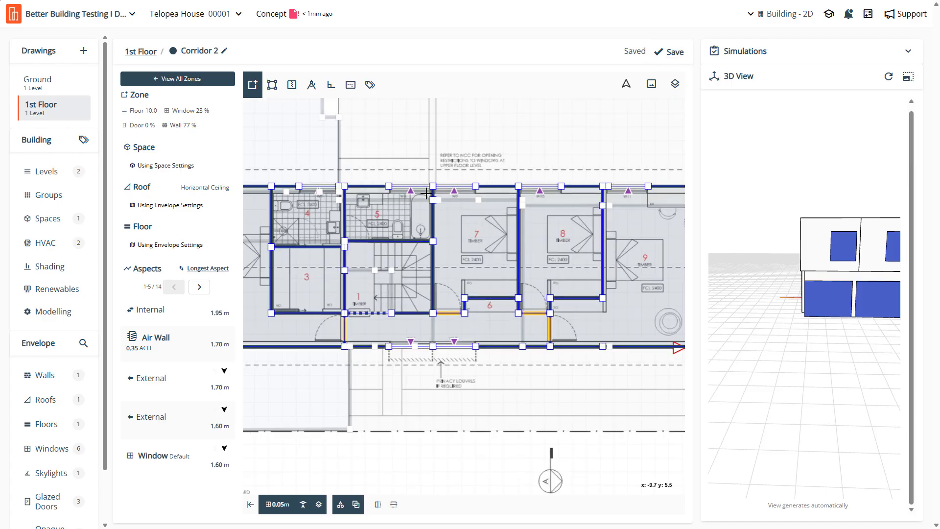
{"action": "left_click", "coordinate": [67, 95]}
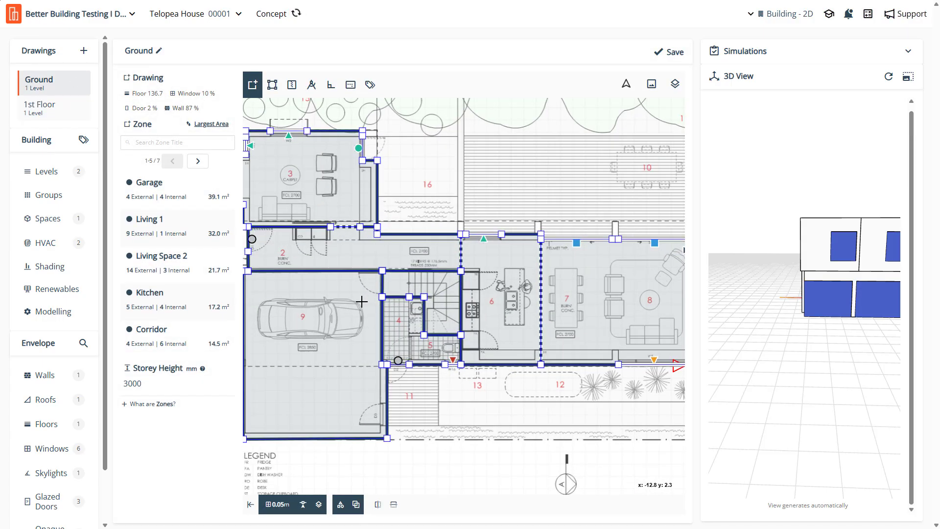
Split the boundary between the Stairs and the Corridor about 1.1 m from its Garage-side corner, keeping the Stairs corner at its original position
{"action": "scroll", "coordinate": [362, 301], "scroll_direction": "up", "scroll_amount": 2}
{"action": "left_click", "coordinate": [413, 274]}
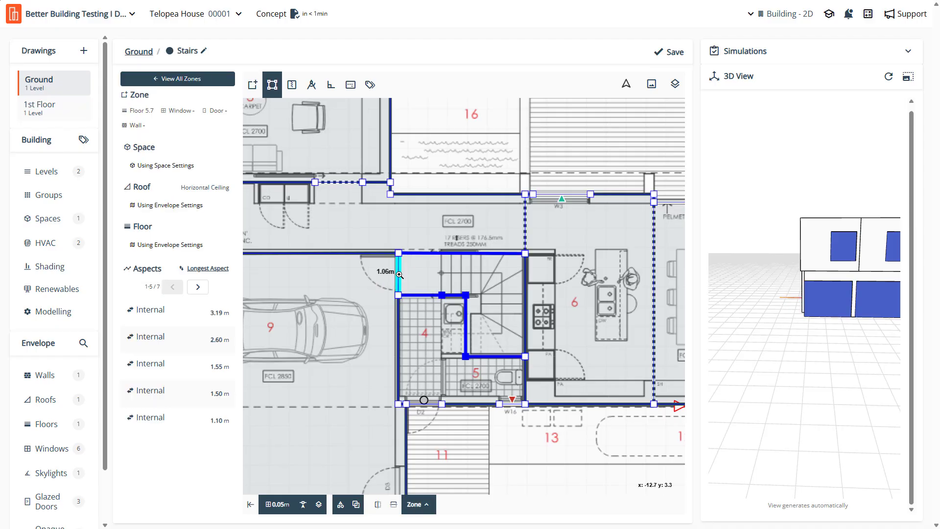
{"action": "scroll", "coordinate": [427, 265], "scroll_direction": "up", "scroll_amount": 2}
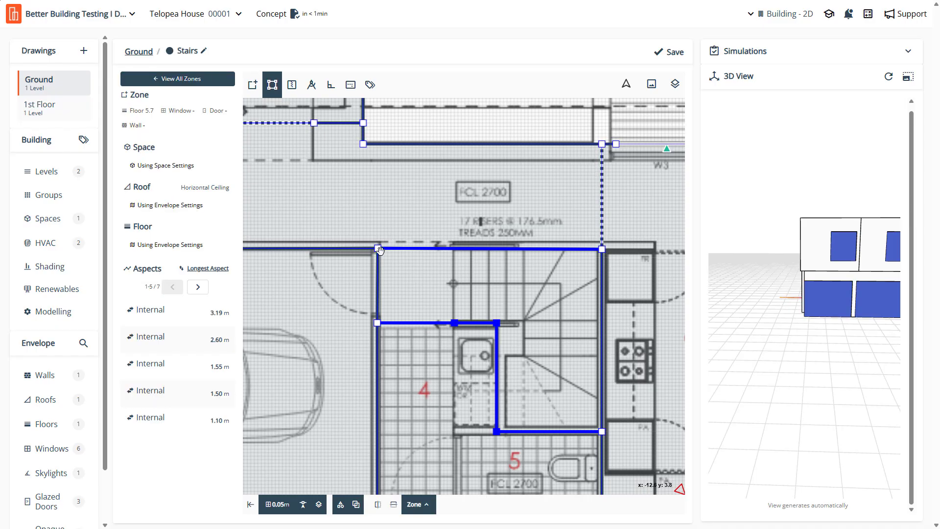
{"action": "left_click_drag", "start_coordinate": [377, 248], "coordinate": [422, 284]}
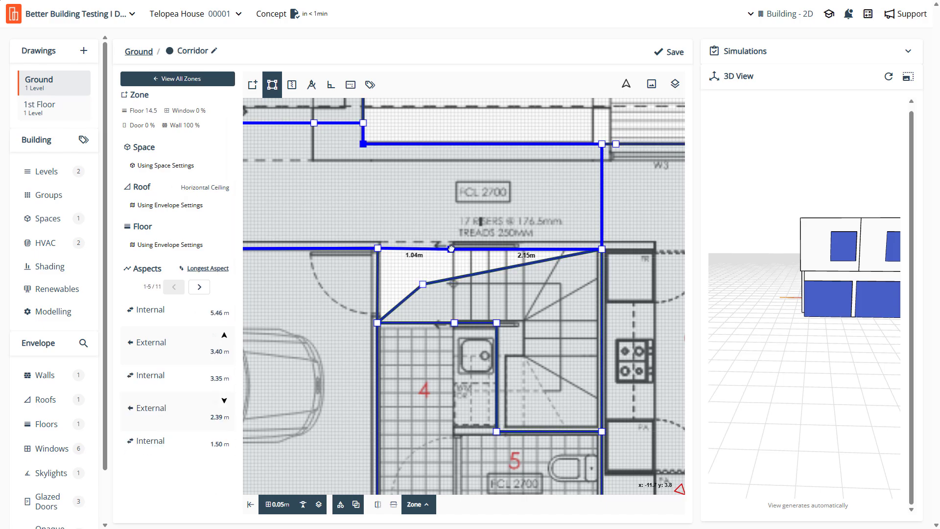
{"action": "left_click", "coordinate": [423, 284]}
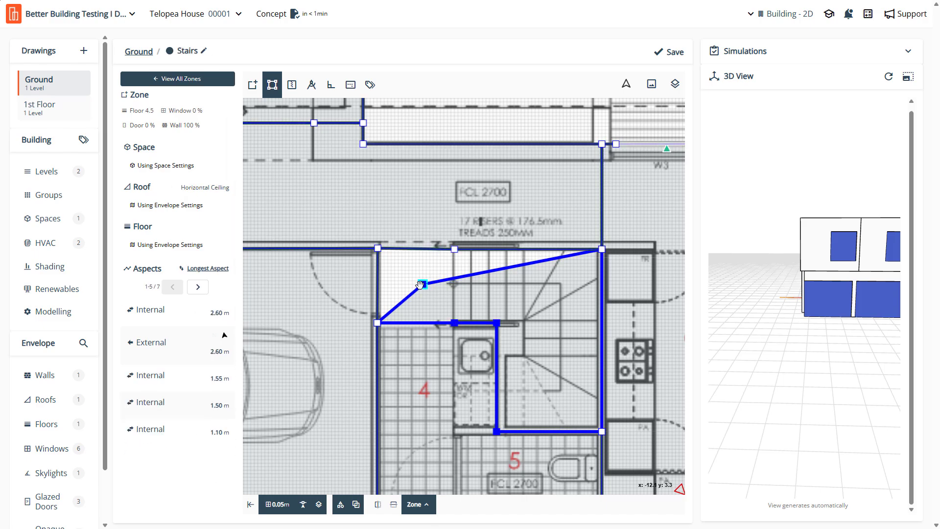
{"action": "left_click_drag", "start_coordinate": [421, 285], "coordinate": [378, 249]}
Add a default opaque door to the Garage's 1.06 m aspect bordering the Stairs, check its placement, and save the aspect
{"action": "double_click", "coordinate": [376, 276]}
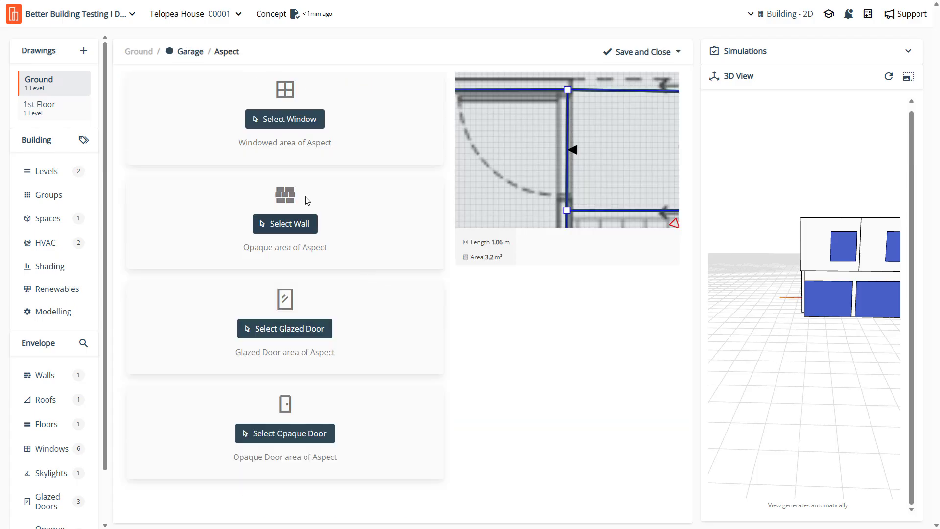
{"action": "left_click", "coordinate": [304, 429]}
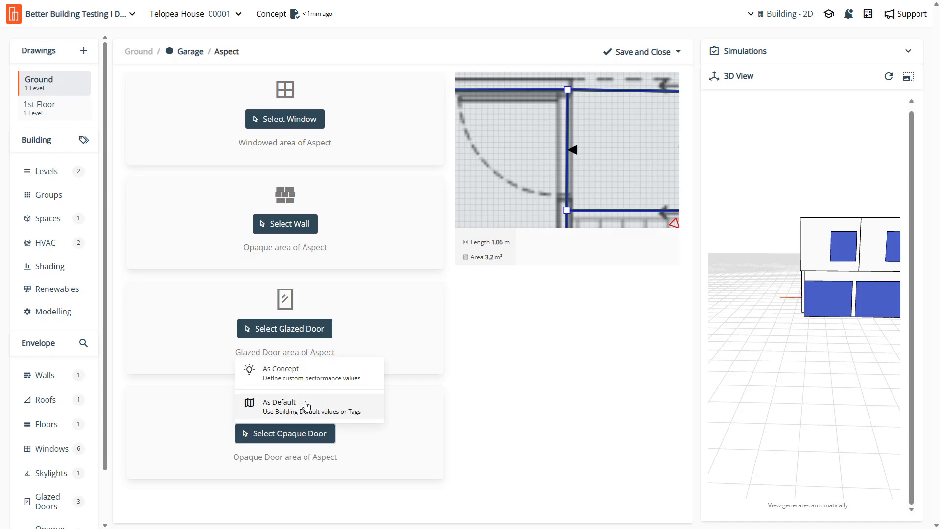
{"action": "left_click", "coordinate": [306, 406]}
{"action": "left_click", "coordinate": [642, 52]}
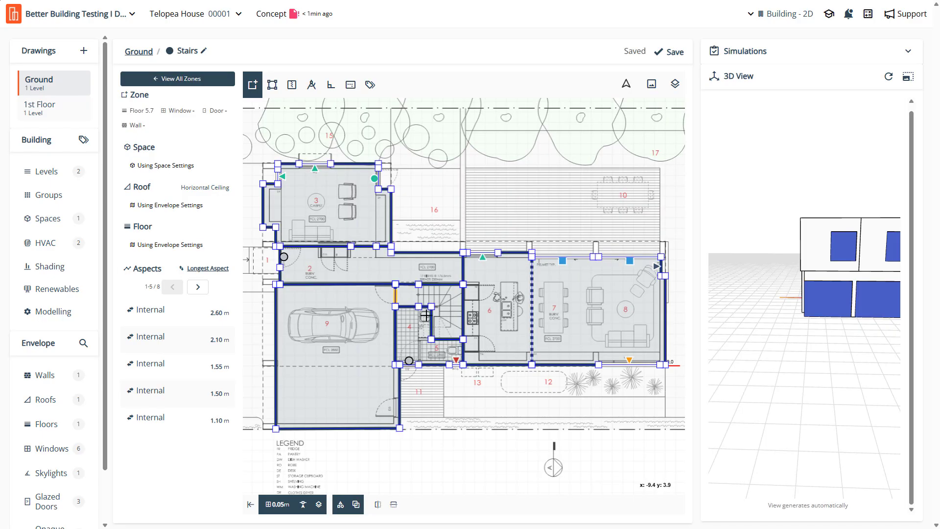
{"action": "left_click", "coordinate": [407, 276]}
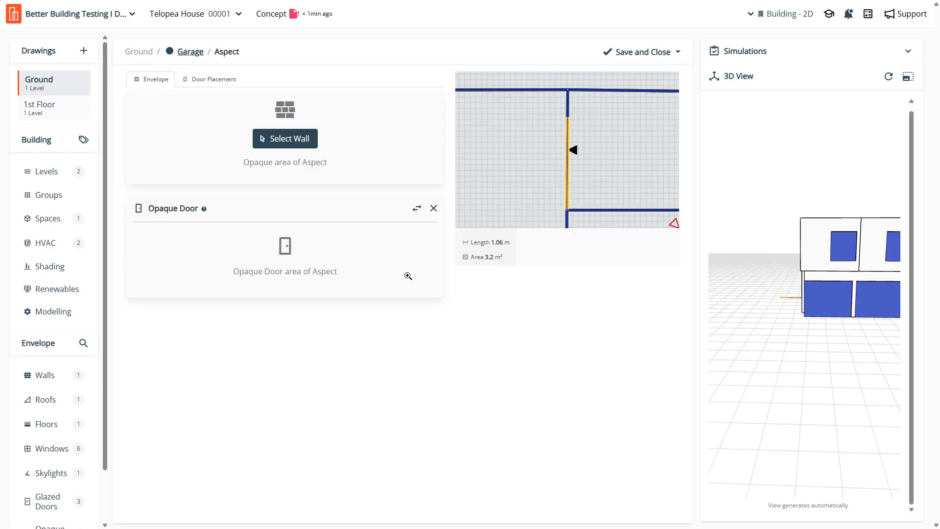
{"action": "left_click", "coordinate": [218, 79]}
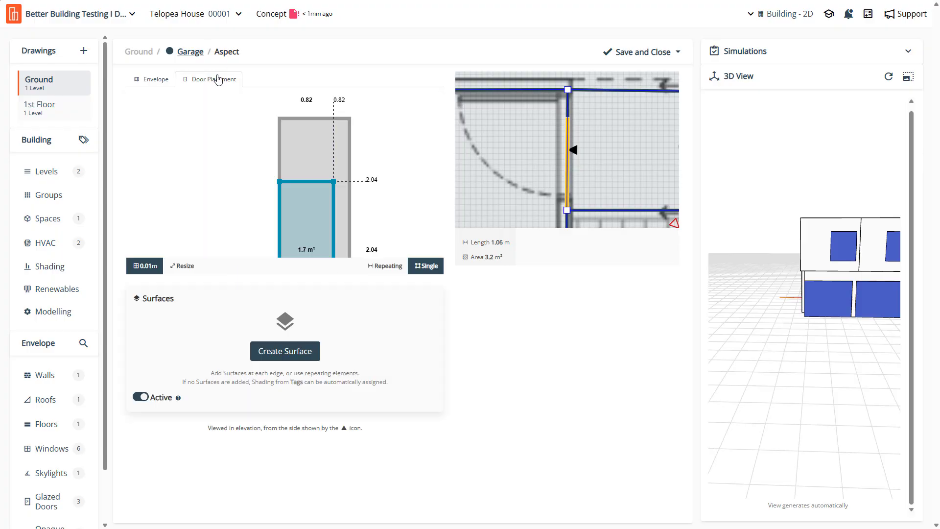
{"action": "left_click", "coordinate": [621, 52]}
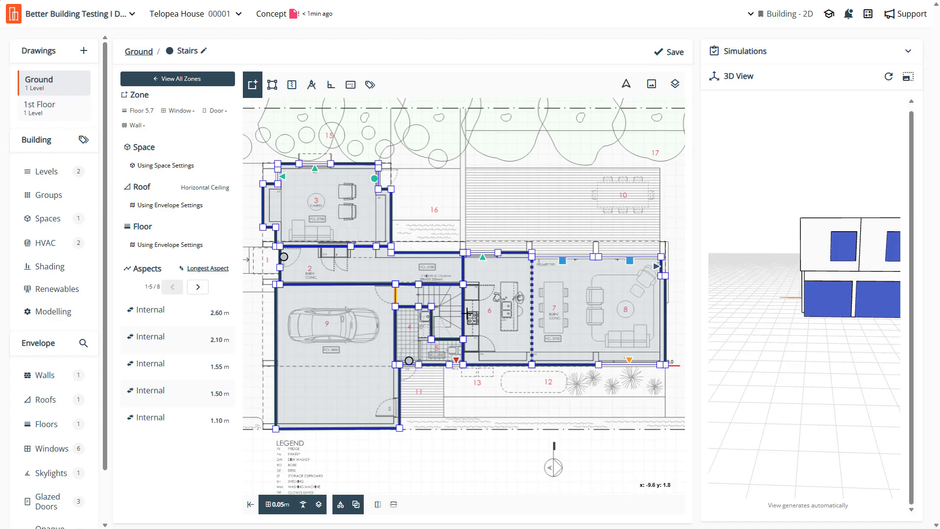
Make the Kitchen's 1.50 m aspect bordering the Corridor an air wall with a 0.35 ACH air boundary, and save it
{"action": "scroll", "coordinate": [467, 314], "scroll_direction": "up", "scroll_amount": 3}
{"action": "left_click", "coordinate": [462, 251]}
{"action": "left_click", "coordinate": [462, 252]}
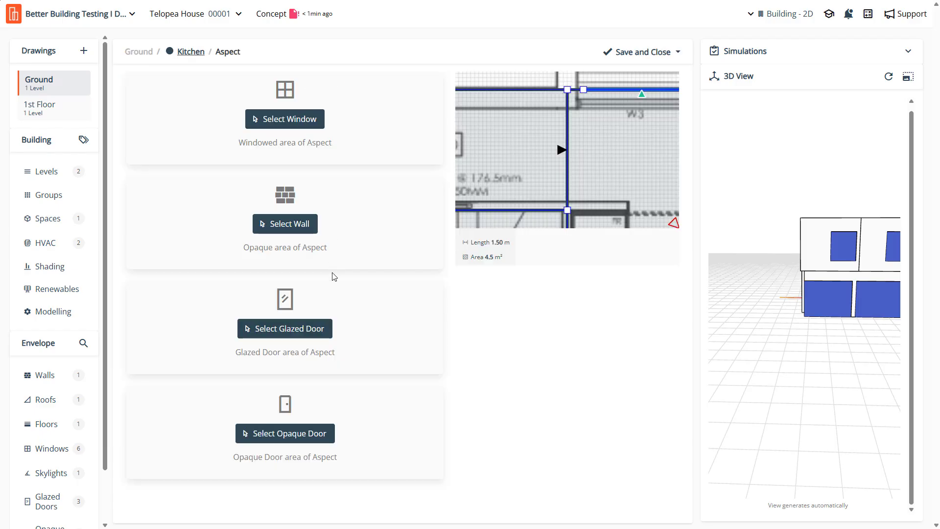
{"action": "left_click", "coordinate": [284, 223]}
{"action": "left_click", "coordinate": [294, 191]}
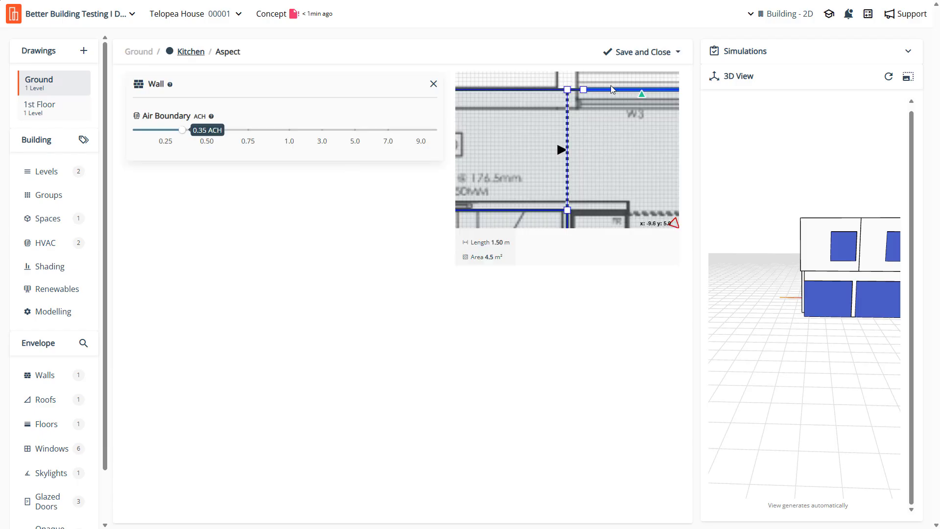
{"action": "left_click", "coordinate": [633, 53]}
Make Living Space 2's 1.20 m aspect bordering the Corridor an air wall and save the aspect
{"action": "left_click", "coordinate": [390, 272]}
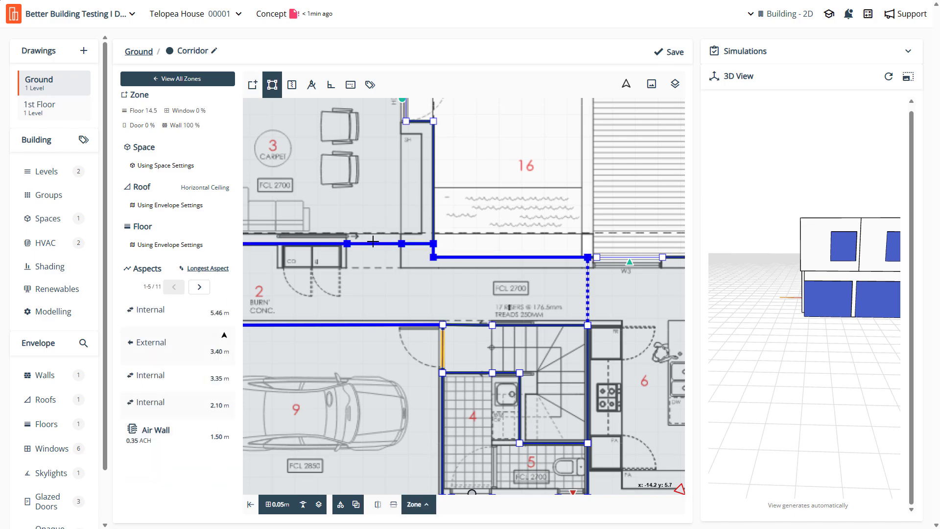
{"action": "left_click", "coordinate": [376, 244]}
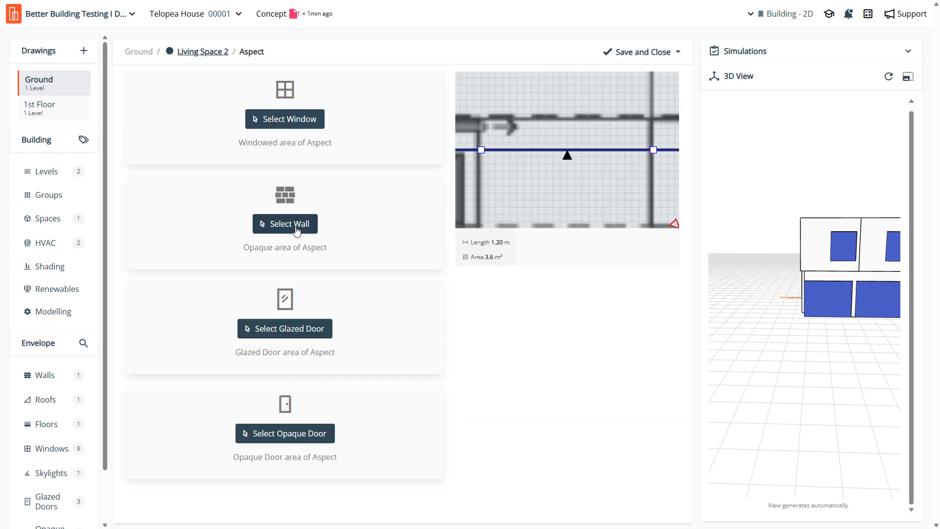
{"action": "left_click", "coordinate": [297, 230]}
{"action": "left_click", "coordinate": [296, 193]}
{"action": "left_click", "coordinate": [636, 52]}
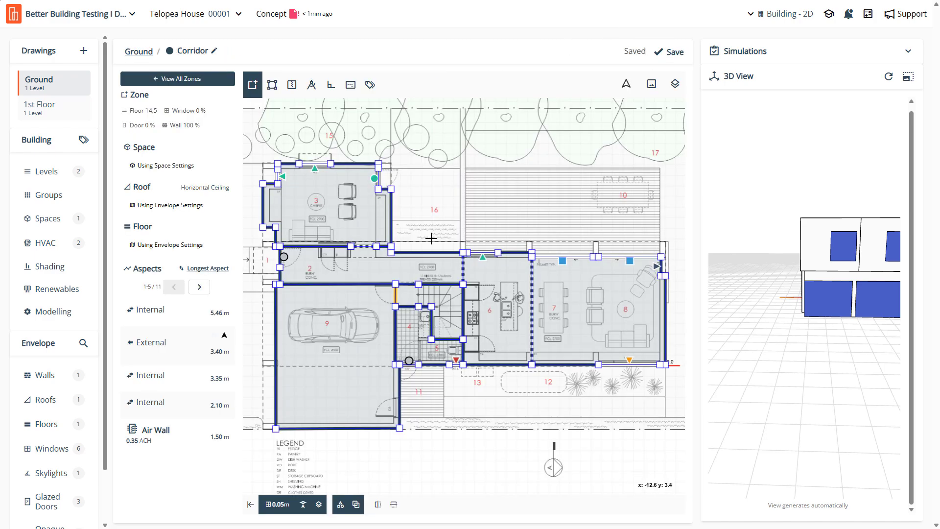
Save the Concept design manually and open its revision history
{"action": "left_click", "coordinate": [294, 14]}
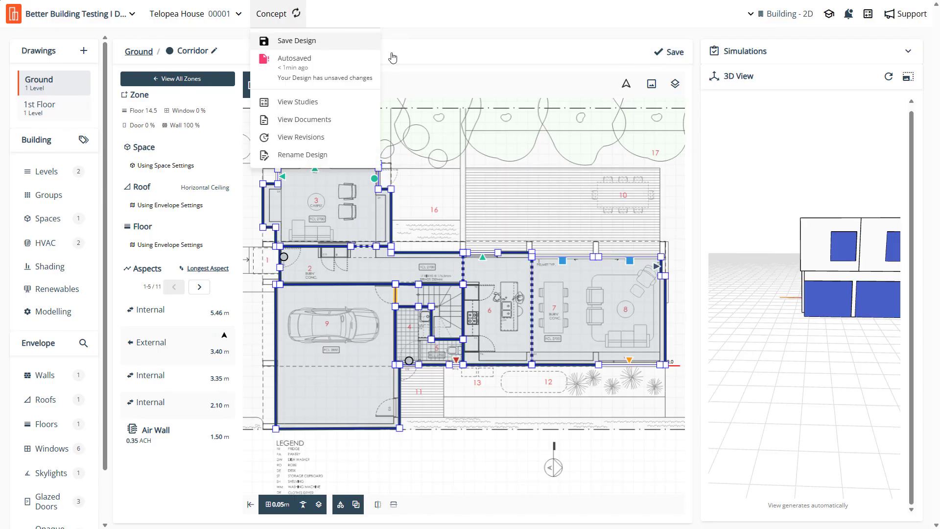
{"action": "left_click", "coordinate": [507, 57]}
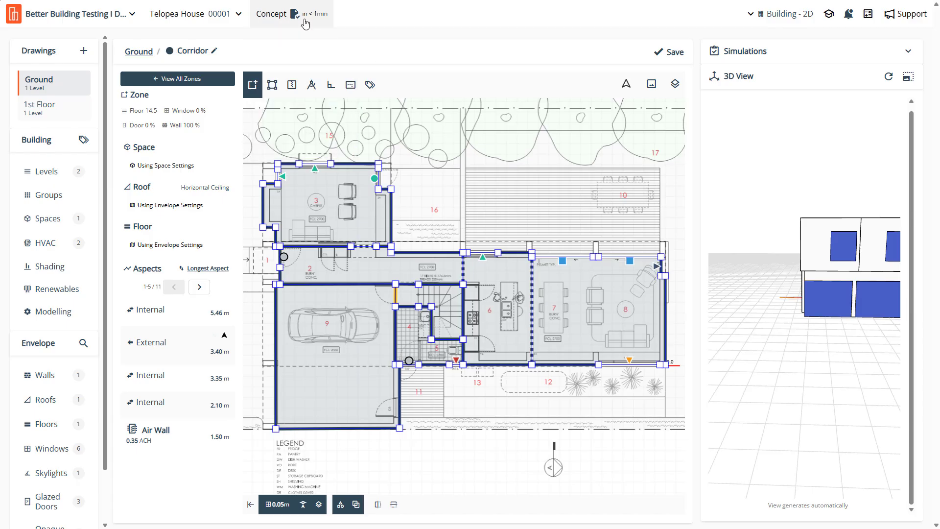
{"action": "left_click", "coordinate": [300, 20]}
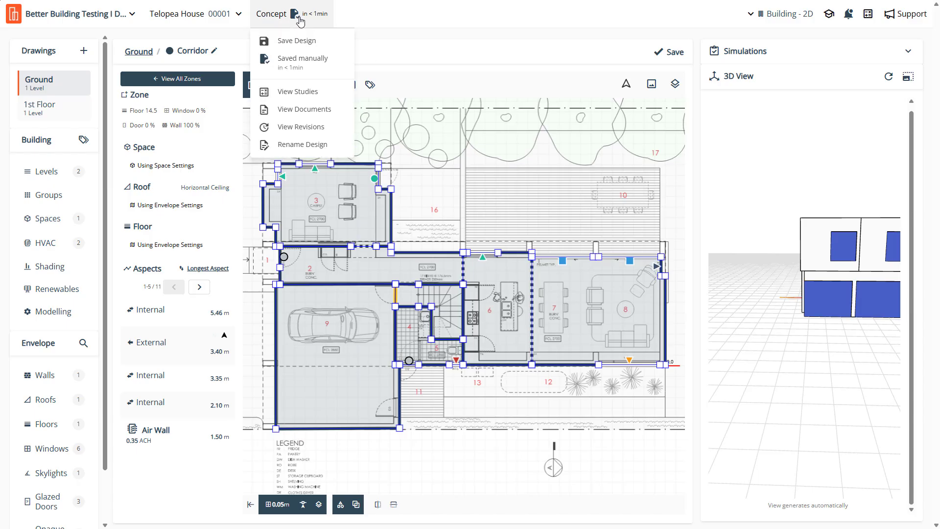
{"action": "left_click", "coordinate": [295, 129]}
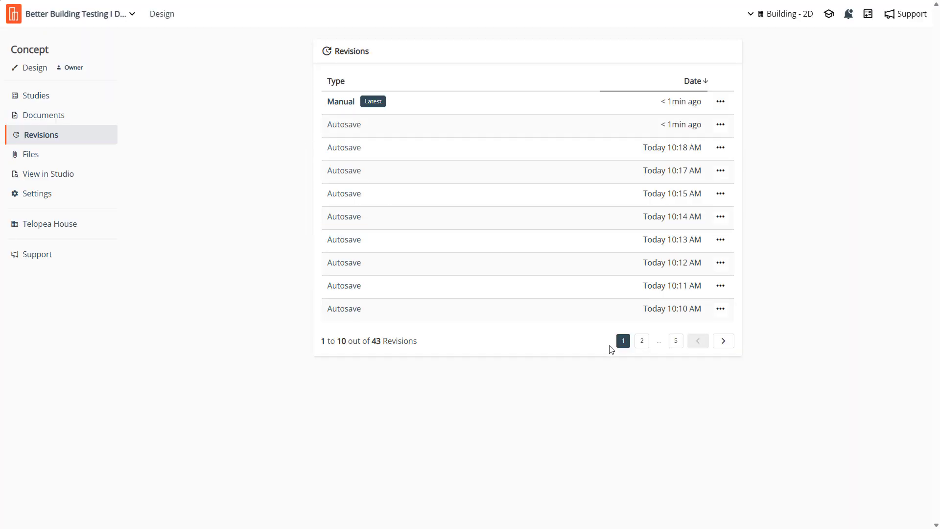
Browse the design's revisions through to the oldest page, and reopen the latest manual revision
{"action": "left_click", "coordinate": [640, 343]}
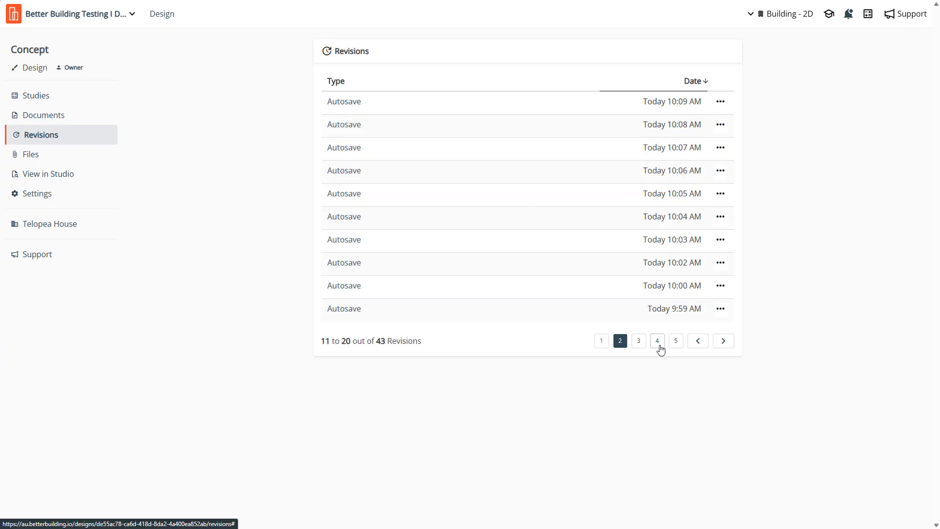
{"action": "left_click", "coordinate": [657, 343]}
{"action": "left_click", "coordinate": [676, 342]}
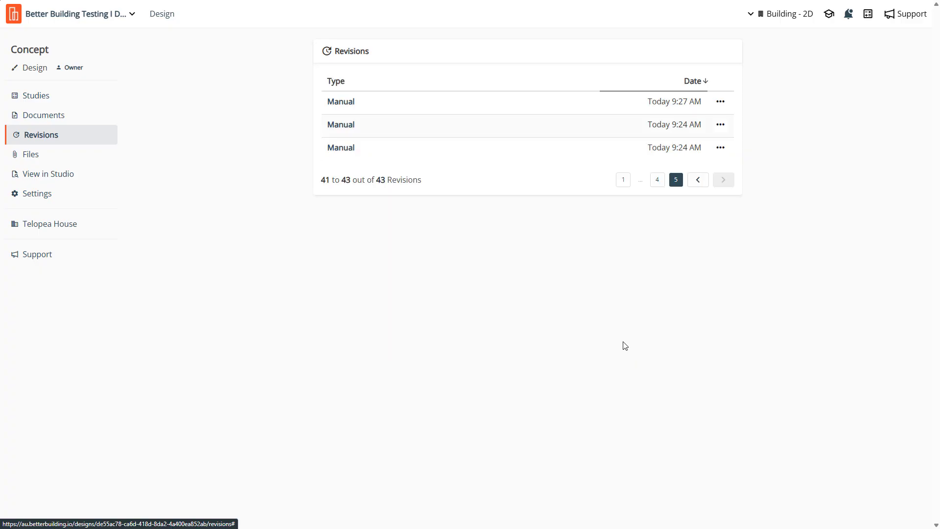
{"action": "left_click", "coordinate": [626, 184]}
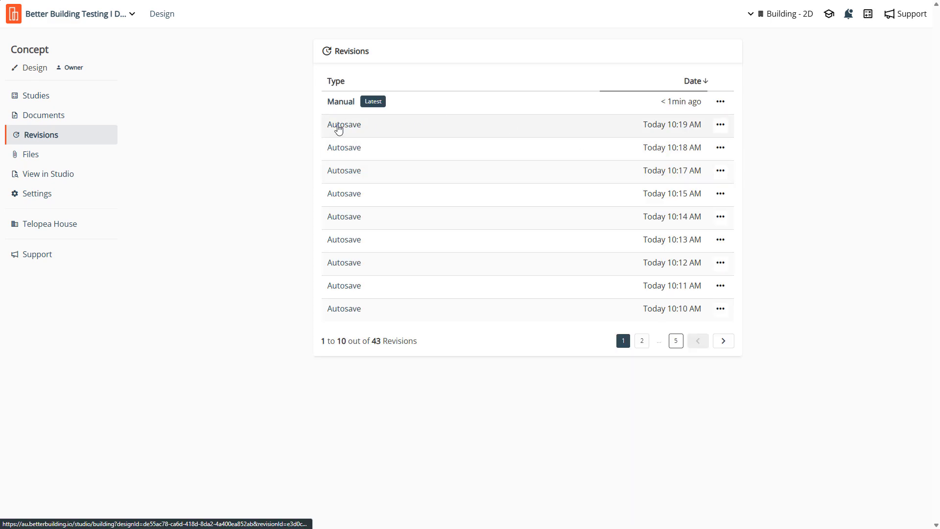
{"action": "left_click", "coordinate": [340, 102]}
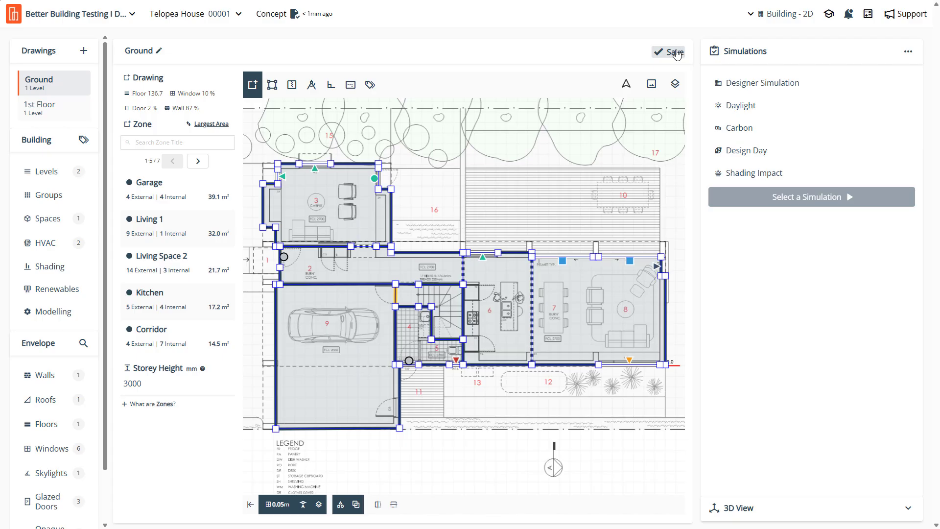
Examine the whole building from several angles in the enlarged 3D view, and close that view
{"action": "left_click", "coordinate": [763, 504]}
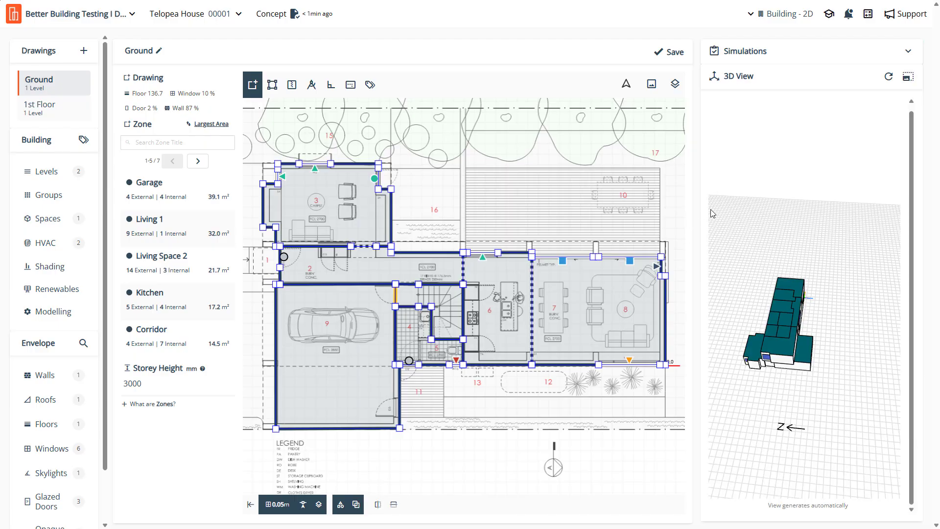
{"action": "left_click", "coordinate": [908, 77]}
{"action": "scroll", "coordinate": [392, 318], "scroll_direction": "up", "scroll_amount": 5}
{"action": "left_click_drag", "start_coordinate": [377, 322], "coordinate": [442, 260]}
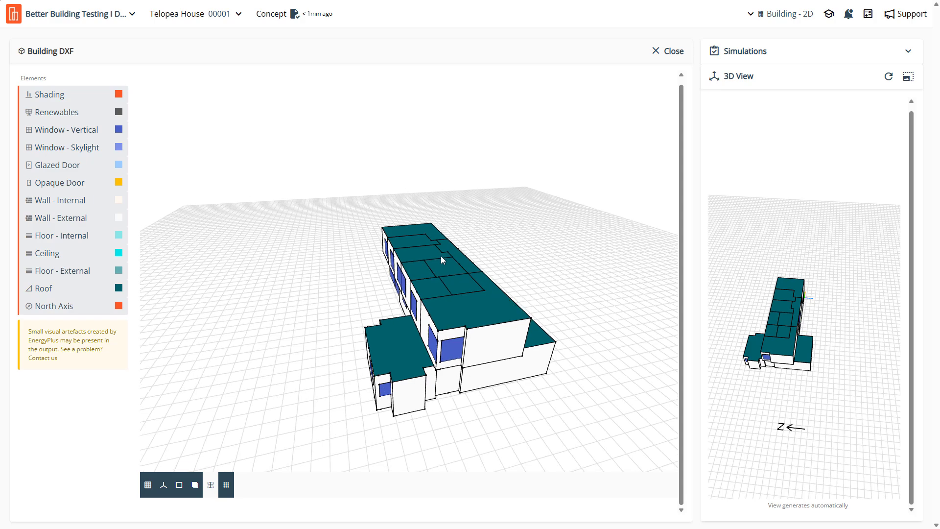
{"action": "left_click", "coordinate": [672, 52]}
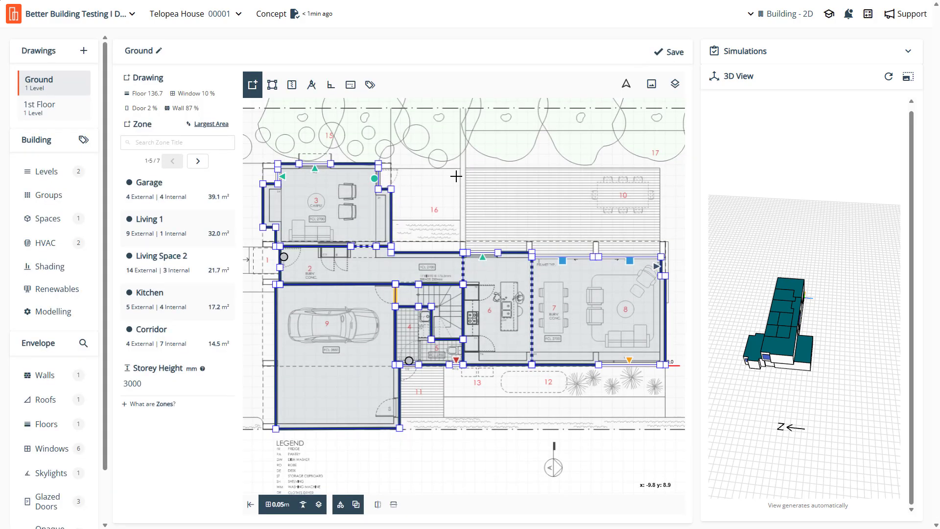
Show the 1st Floor drawing as a layer over the Ground drawing, toggling its underlay on and back off
{"action": "scroll", "coordinate": [454, 211], "scroll_direction": "down", "scroll_amount": 3}
{"action": "scroll", "coordinate": [408, 206], "scroll_direction": "up", "scroll_amount": 10}
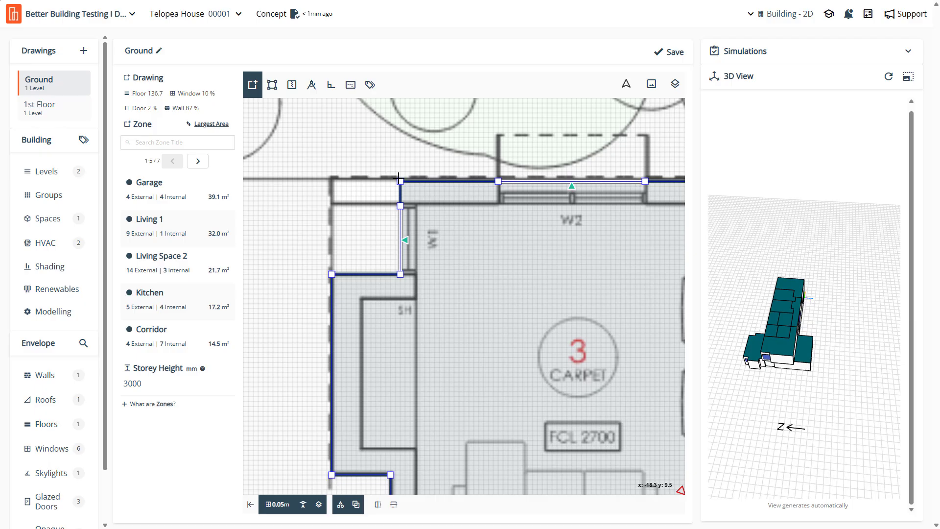
{"action": "scroll", "coordinate": [336, 195], "scroll_direction": "down", "scroll_amount": 2}
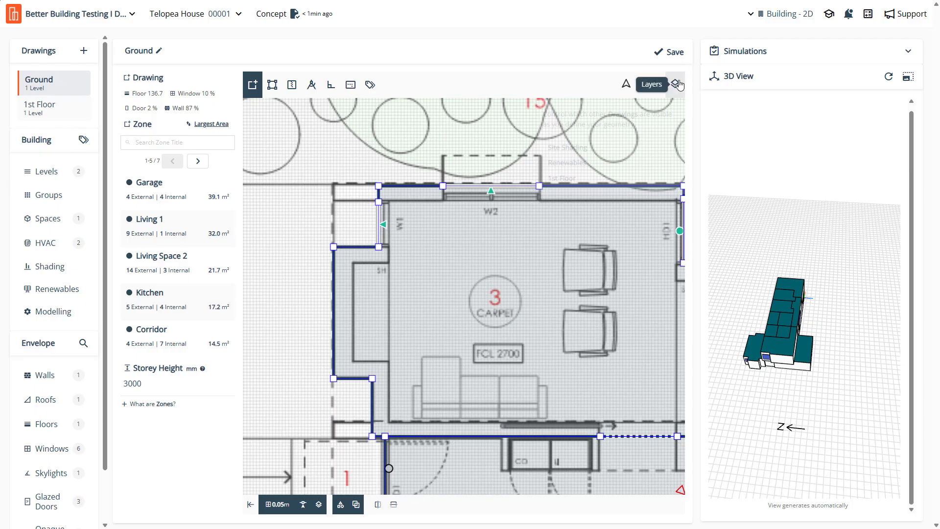
{"action": "left_click", "coordinate": [675, 84]}
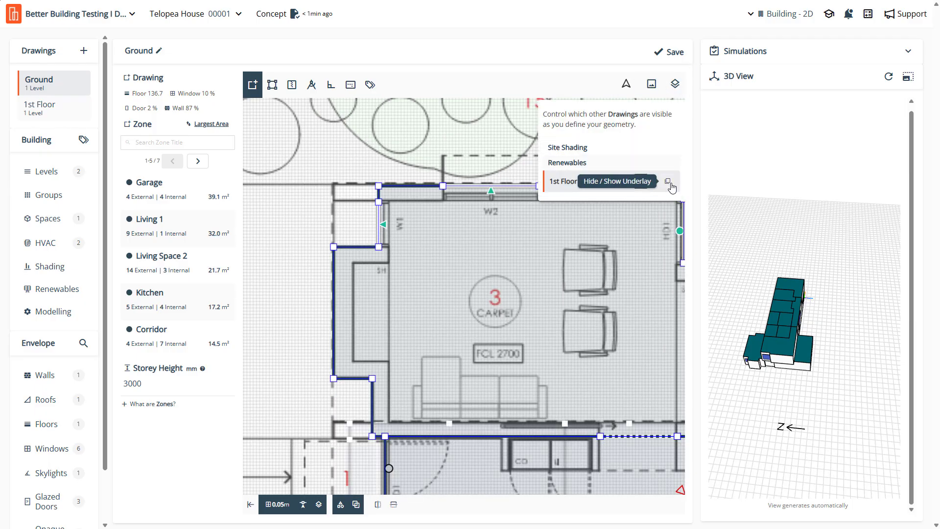
{"action": "left_click", "coordinate": [668, 182]}
{"action": "left_click", "coordinate": [671, 183]}
{"action": "left_click", "coordinate": [671, 183]}
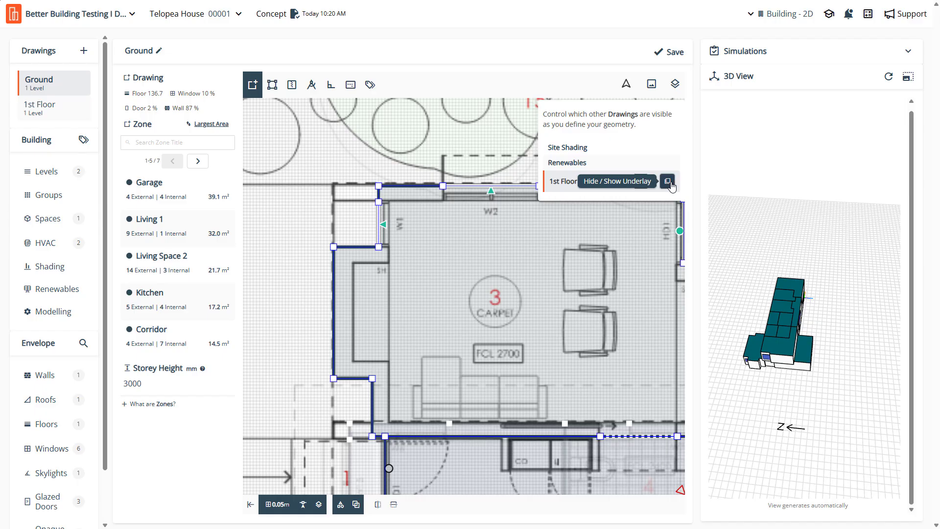
{"action": "left_click", "coordinate": [670, 185]}
Add shading to the Ground level from the building's levels list
{"action": "mouse_move", "coordinate": [703, 270]}
{"action": "left_mouse_down"}
{"action": "mouse_move", "coordinate": [768, 377]}
{"action": "mouse_move", "coordinate": [789, 356]}
{"action": "left_mouse_up"}
{"action": "scroll", "coordinate": [768, 378], "scroll_direction": "up", "scroll_amount": 5}
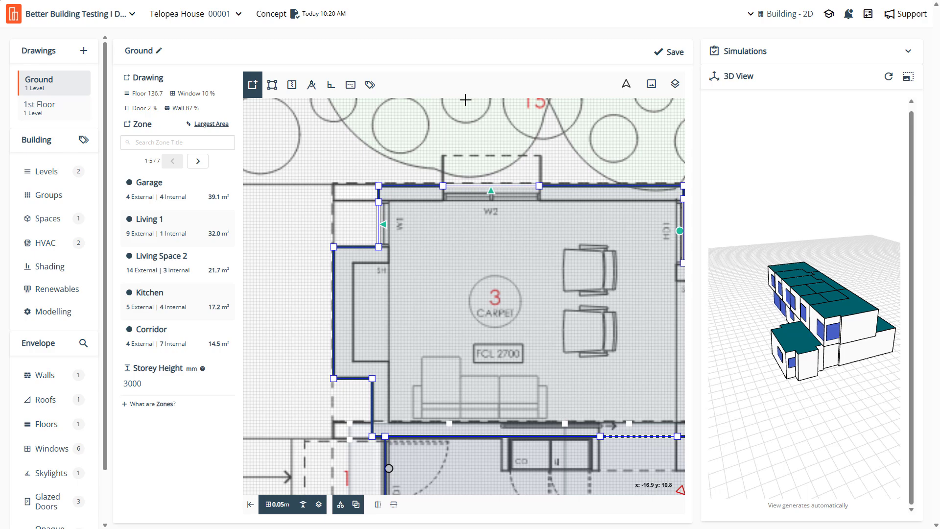
{"action": "left_click", "coordinate": [59, 172]}
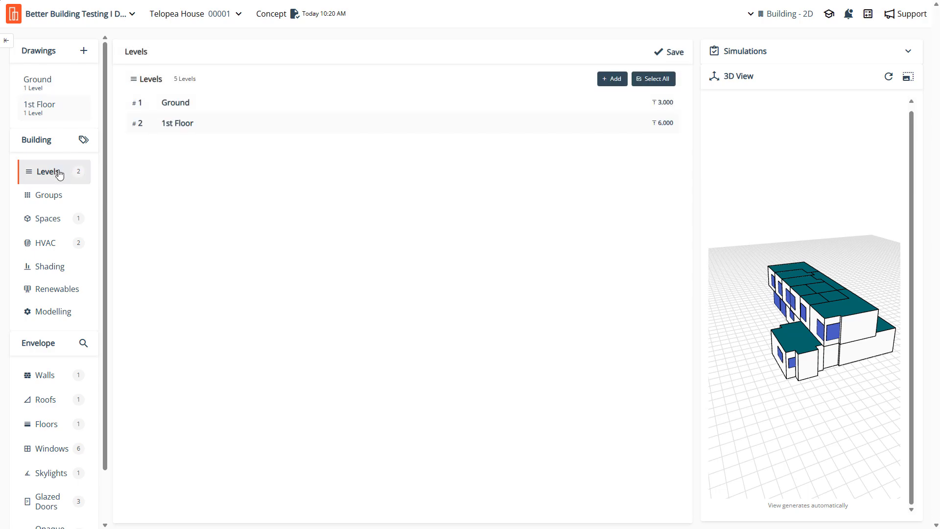
{"action": "mouse_move", "coordinate": [299, 101]}
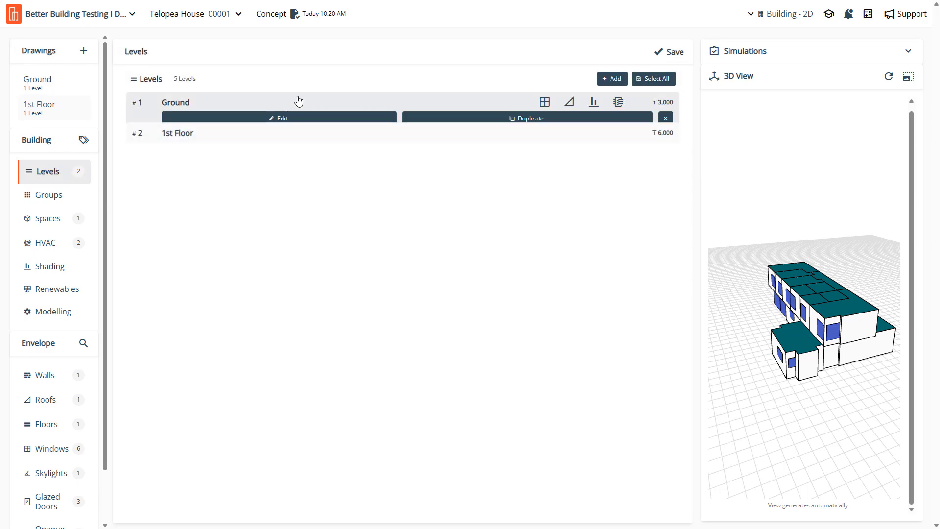
{"action": "left_click", "coordinate": [593, 104]}
{"action": "left_click", "coordinate": [563, 119]}
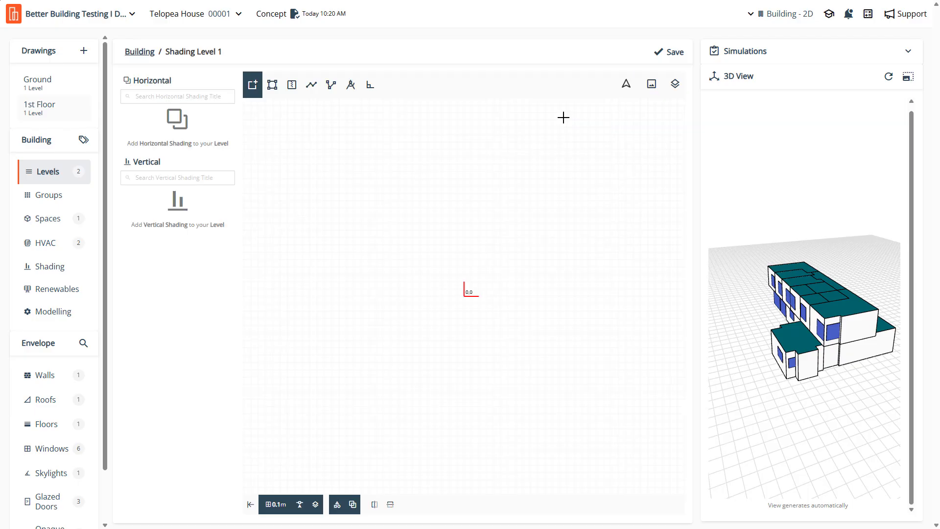
Show the Ground drawing as a layer behind the shading level and set the grid spacing to 0.05 m
{"action": "left_click", "coordinate": [675, 84]}
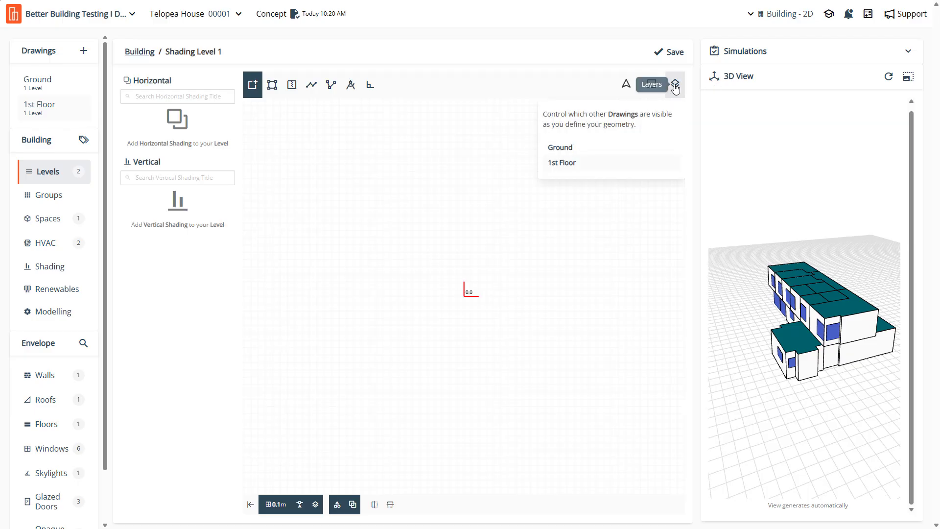
{"action": "left_click", "coordinate": [640, 149]}
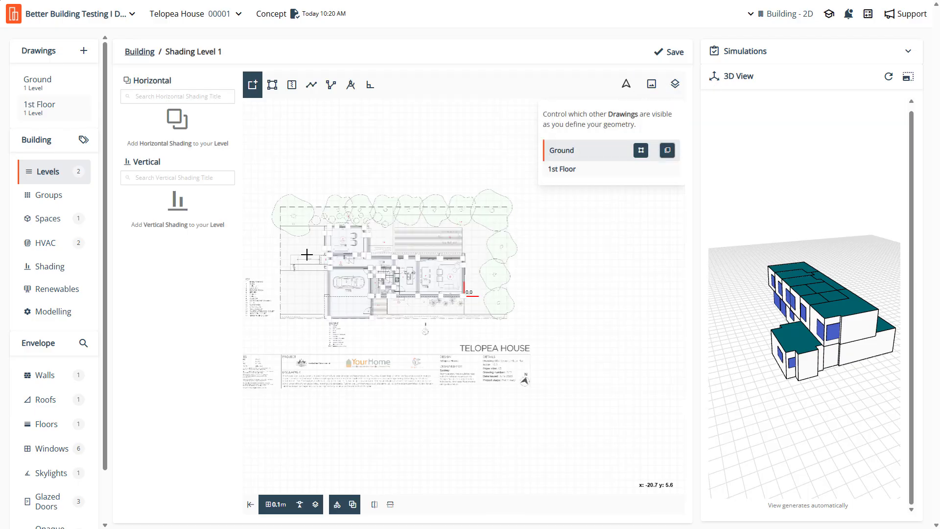
{"action": "scroll", "coordinate": [318, 221], "scroll_direction": "up", "scroll_amount": 5}
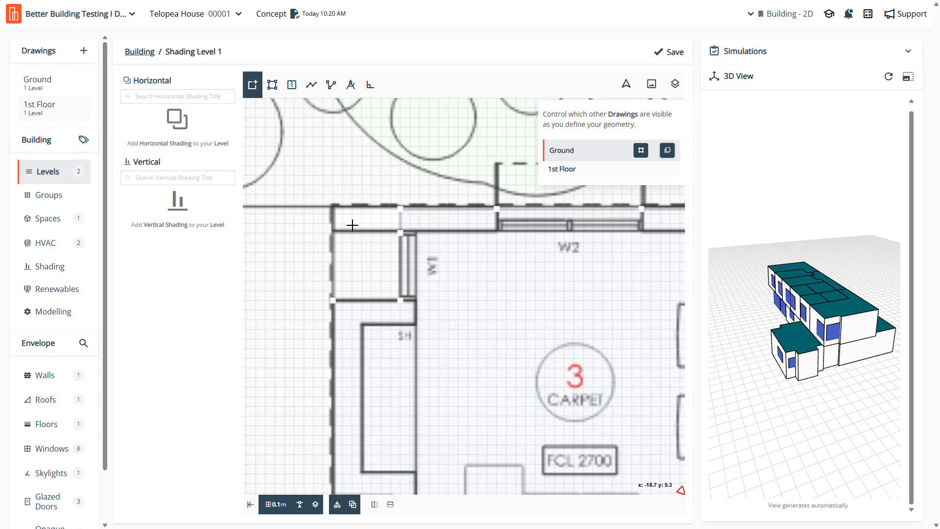
{"action": "left_click", "coordinate": [275, 503]}
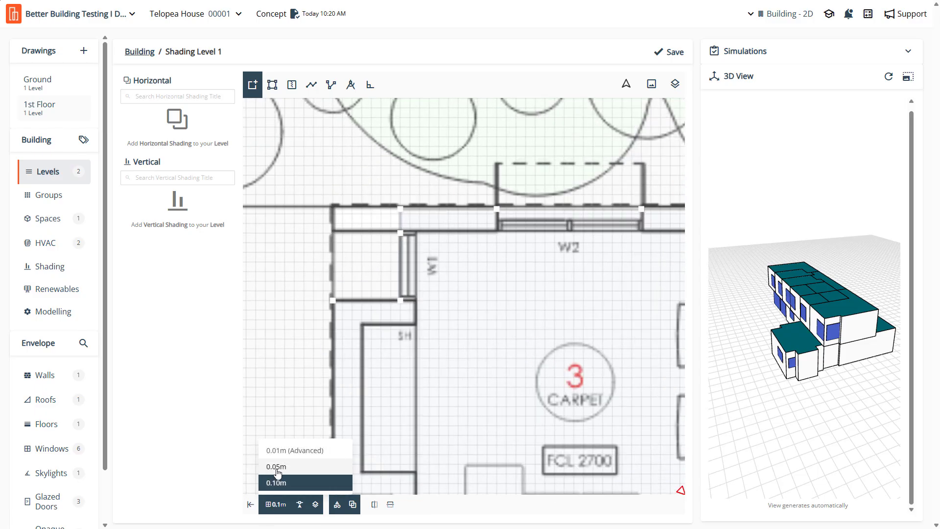
{"action": "left_click", "coordinate": [274, 467]}
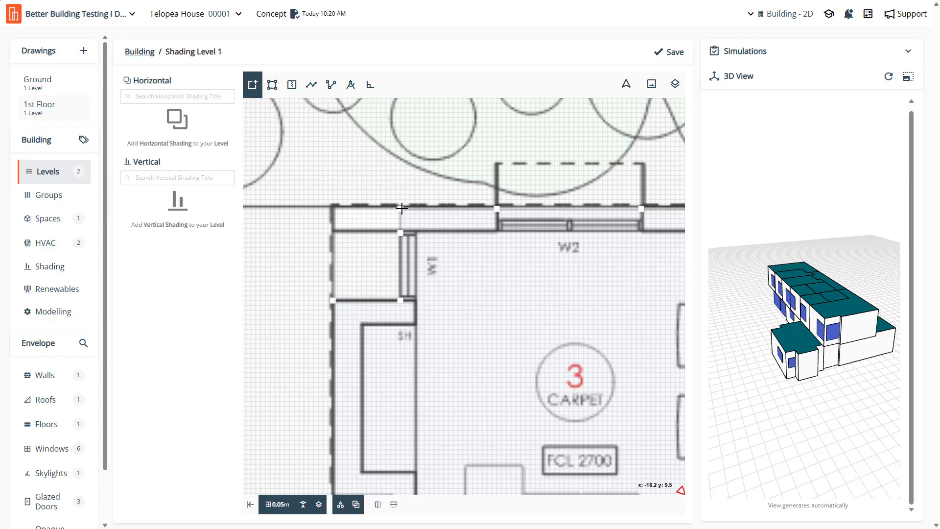
Draw a rectangular horizontal shading about 0.70 m wide on the wall stub outside window W1 of room 3, and name it S1
{"action": "left_click", "coordinate": [401, 207]}
{"action": "left_click", "coordinate": [333, 233]}
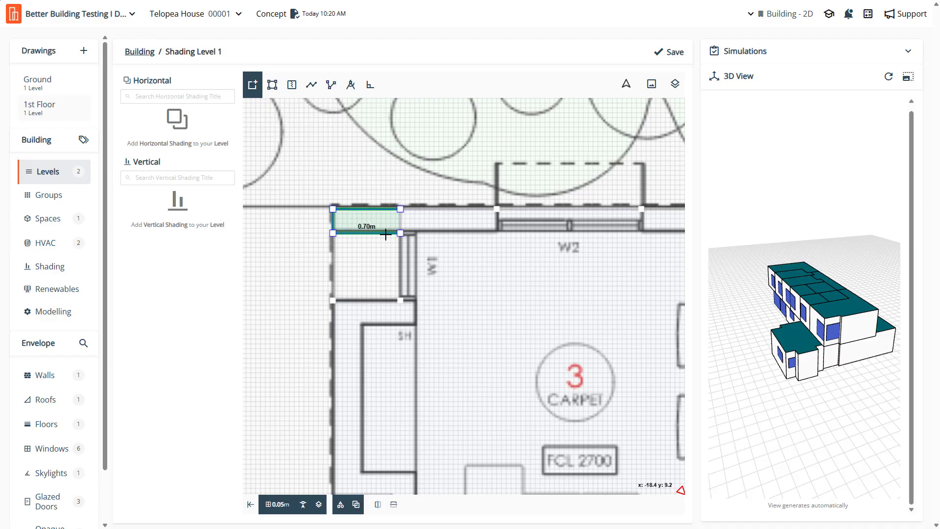
{"action": "left_click", "coordinate": [389, 234]}
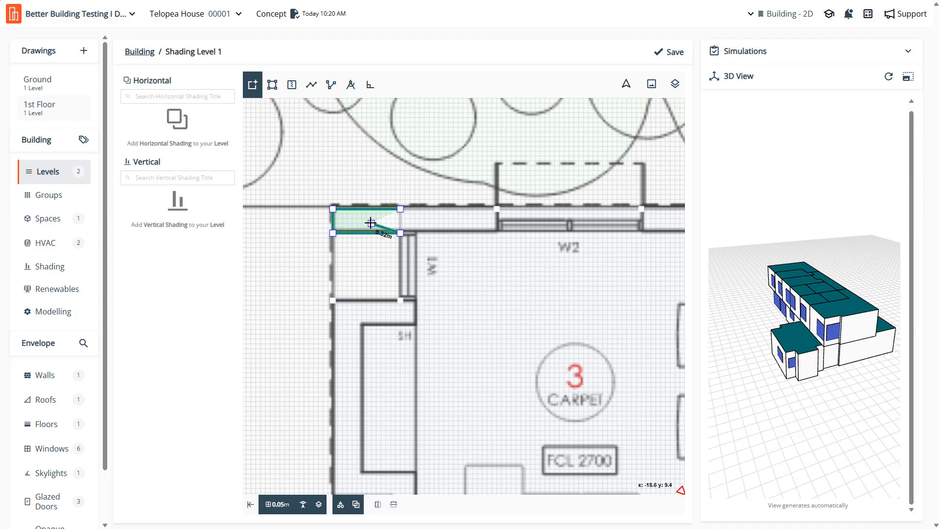
{"action": "double_click", "coordinate": [371, 223]}
{"action": "type", "text": "S1"}
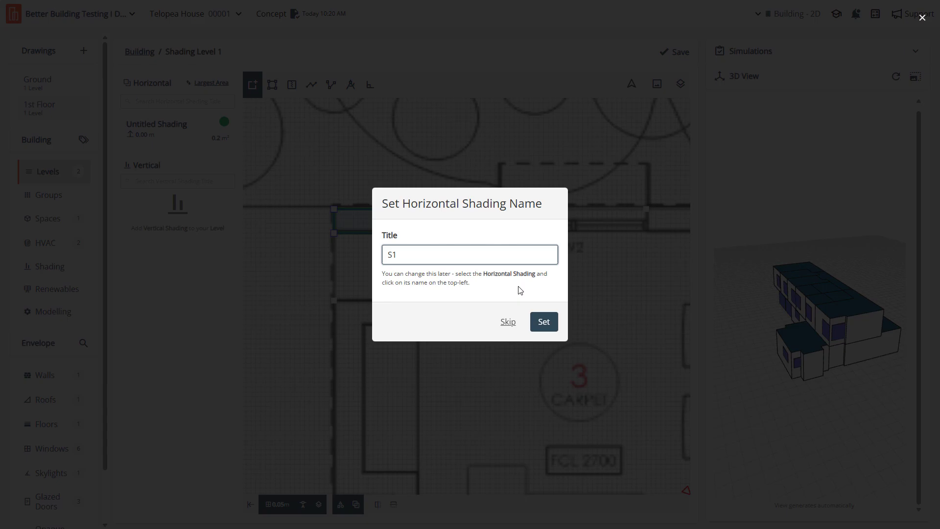
{"action": "left_click", "coordinate": [543, 322]}
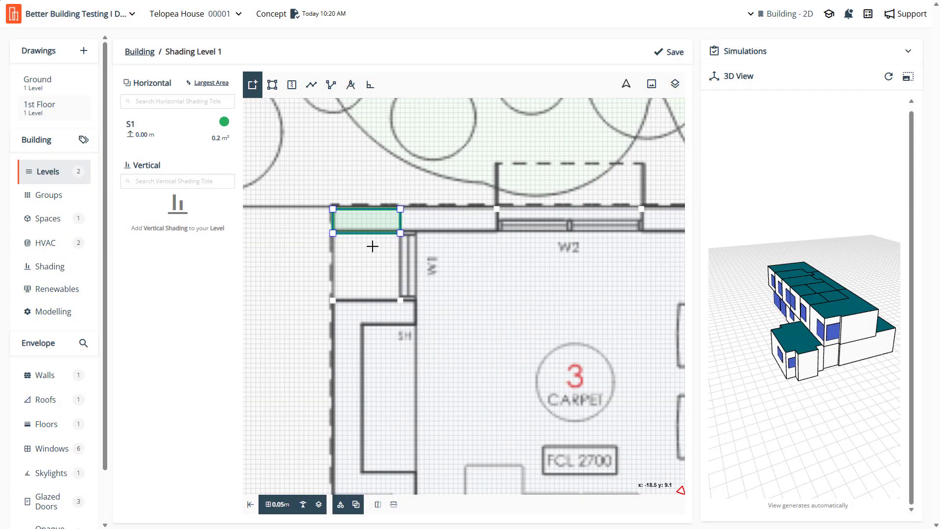
Give shading S1 an extrusion of 3 m, and save and close its settings
{"action": "left_click", "coordinate": [170, 132]}
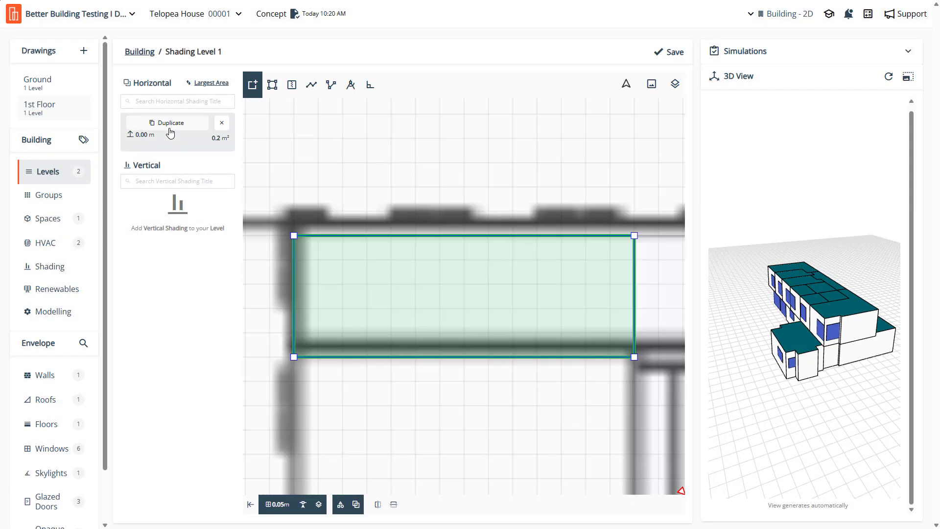
{"action": "left_click", "coordinate": [174, 146]}
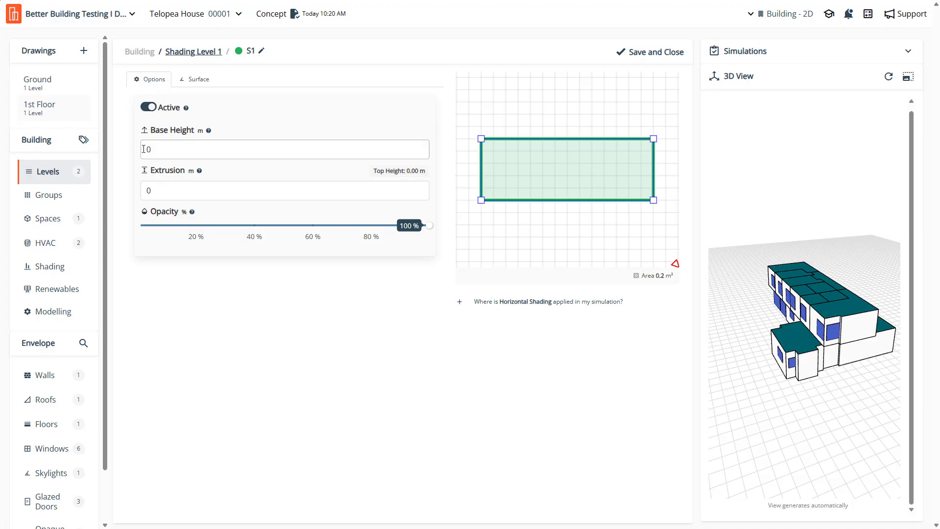
{"action": "left_click", "coordinate": [157, 191]}
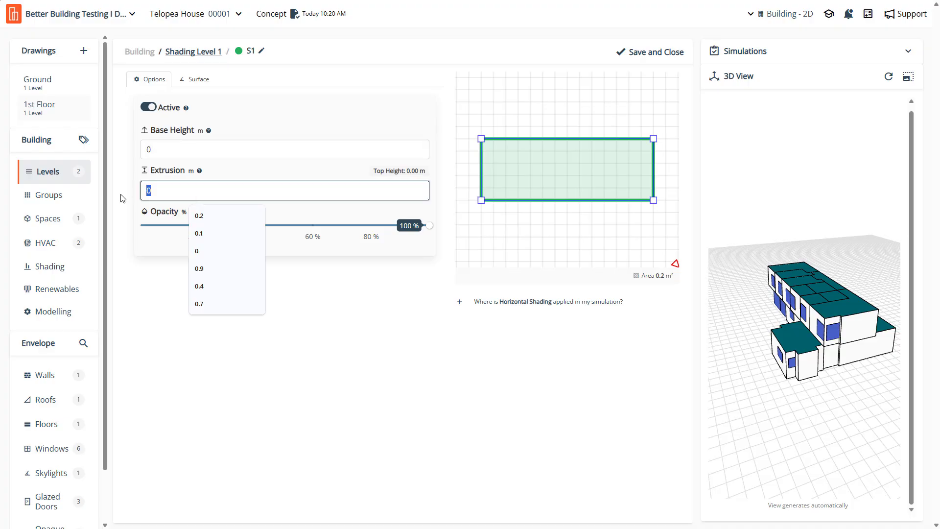
{"action": "type", "text": "3"}
{"action": "left_click", "coordinate": [146, 240]}
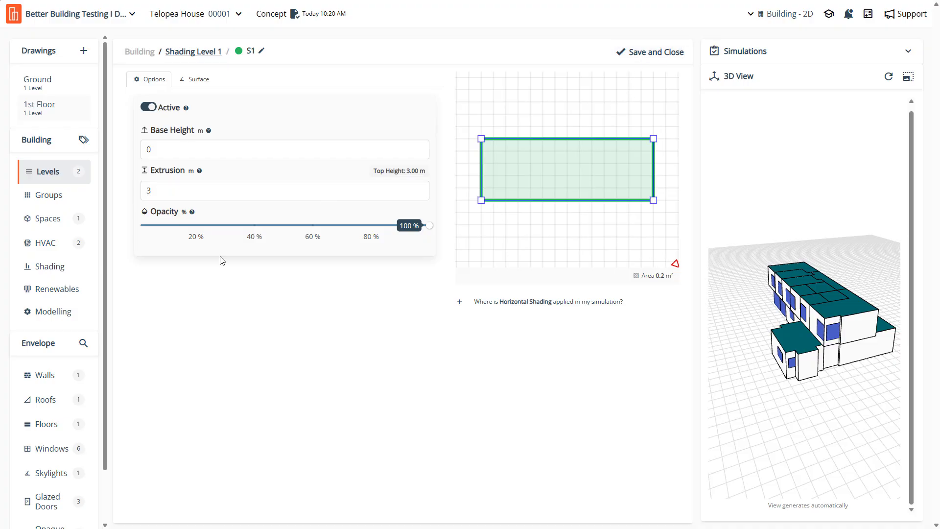
{"action": "left_click", "coordinate": [649, 53]}
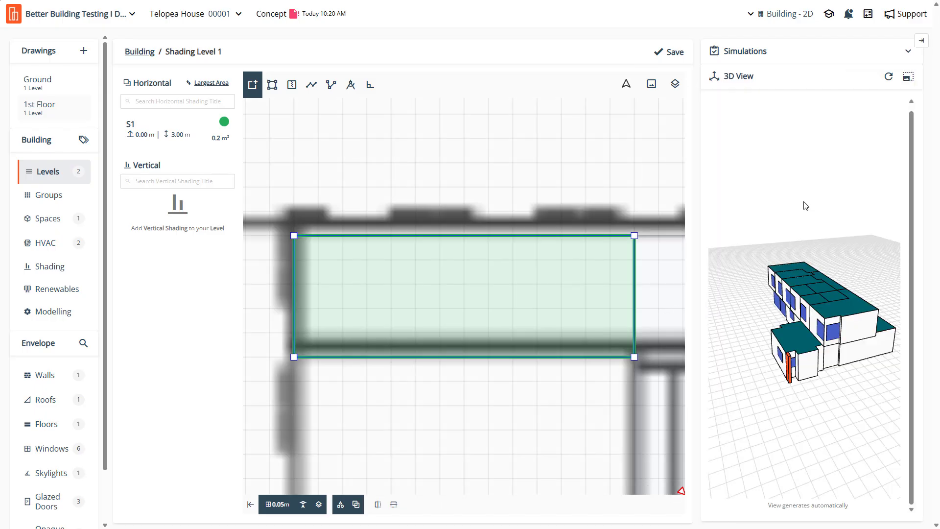
Examine the extruded shading against the building in the enlarged 3D view
{"action": "left_click", "coordinate": [908, 77]}
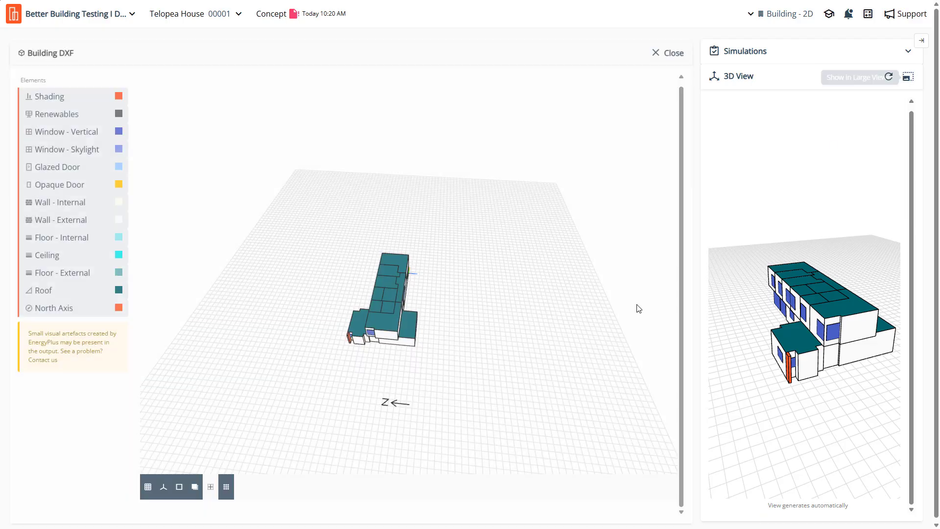
{"action": "left_click_drag", "start_coordinate": [322, 364], "coordinate": [341, 343]}
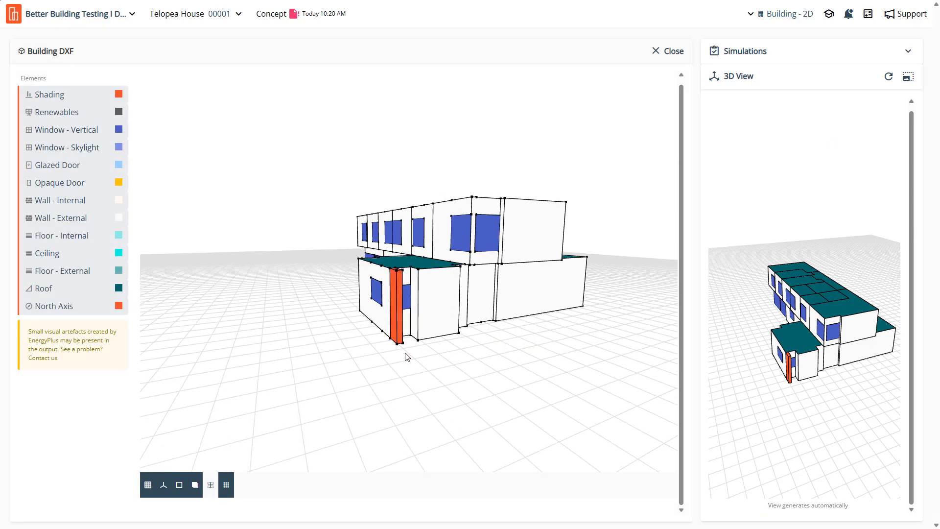
{"action": "scroll", "coordinate": [404, 351], "scroll_direction": "up", "scroll_amount": 5}
{"action": "mouse_move", "coordinate": [404, 351]}
{"action": "left_mouse_down"}
{"action": "mouse_move", "coordinate": [404, 342]}
{"action": "mouse_move", "coordinate": [454, 343]}
{"action": "mouse_move", "coordinate": [391, 346]}
{"action": "mouse_move", "coordinate": [514, 312]}
{"action": "mouse_move", "coordinate": [495, 325]}
{"action": "left_mouse_up"}
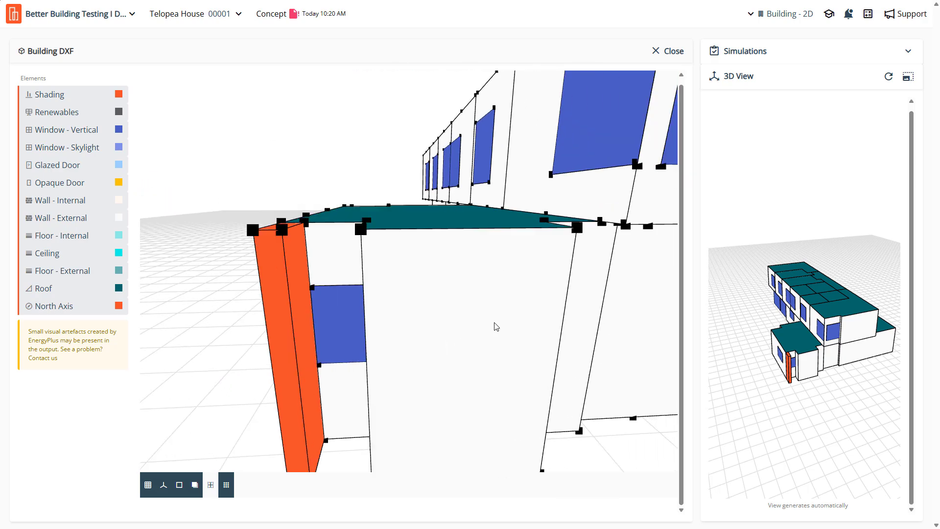
{"action": "scroll", "coordinate": [495, 326], "scroll_direction": "up", "scroll_amount": 5}
{"action": "scroll", "coordinate": [498, 331], "scroll_direction": "down", "scroll_amount": 8}
{"action": "left_click_drag", "start_coordinate": [497, 274], "coordinate": [491, 337]}
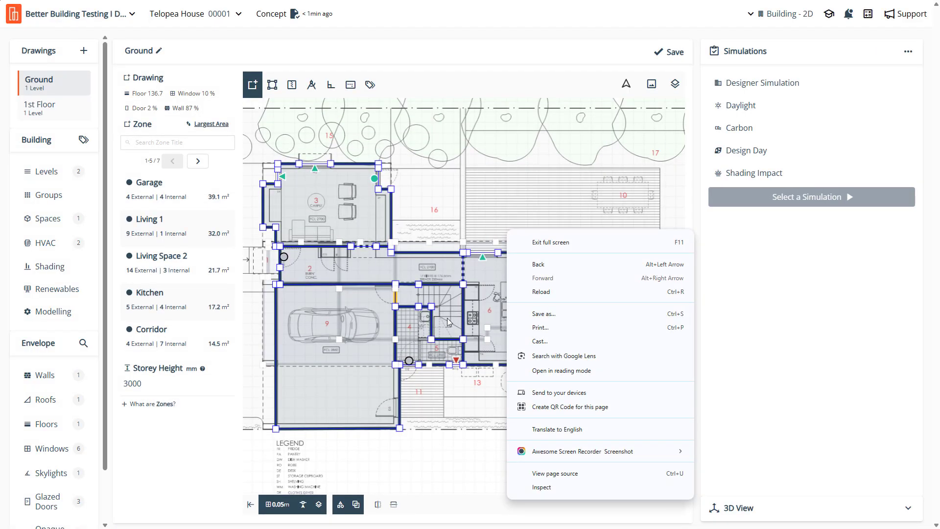
Generate the 3D view beside the Ground drawing and inspect the shading column close up
{"action": "left_click", "coordinate": [803, 406]}
{"action": "left_click", "coordinate": [792, 507]}
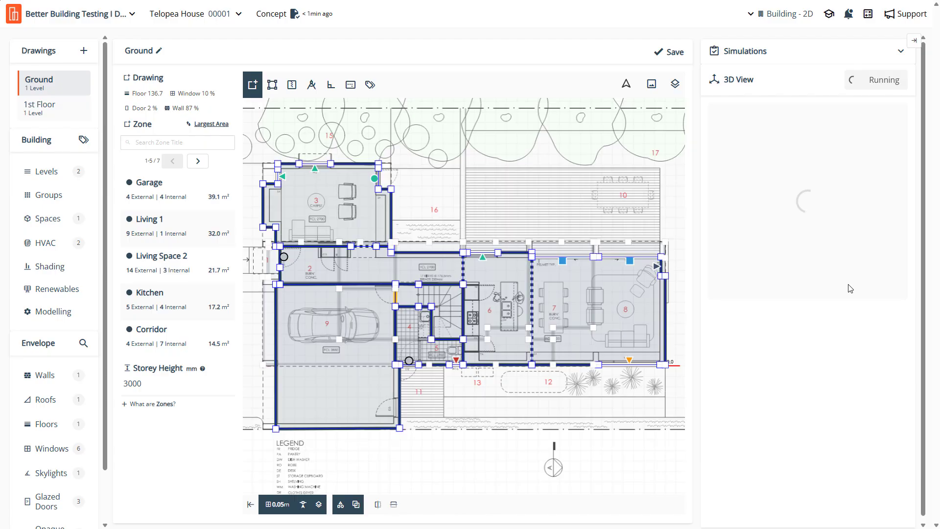
{"action": "scroll", "coordinate": [772, 421], "scroll_direction": "up", "scroll_amount": 10}
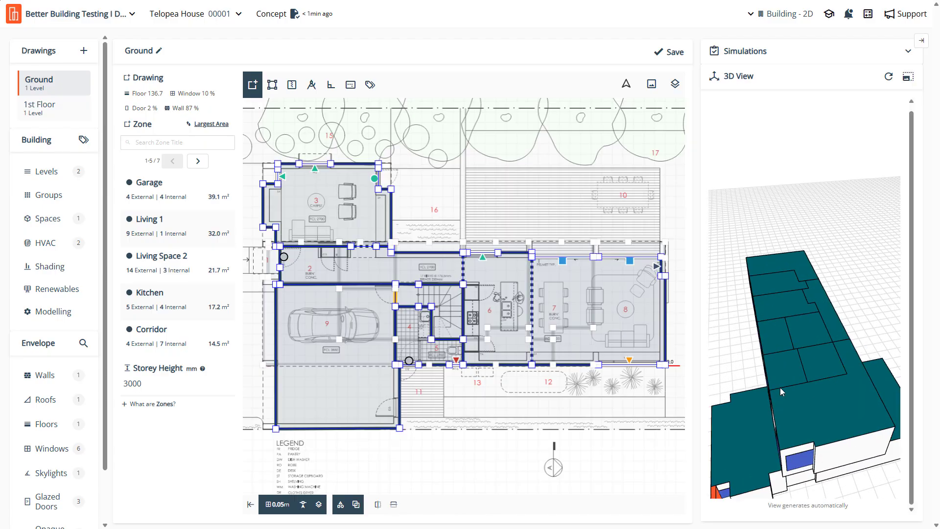
{"action": "scroll", "coordinate": [820, 270], "scroll_direction": "up", "scroll_amount": 5}
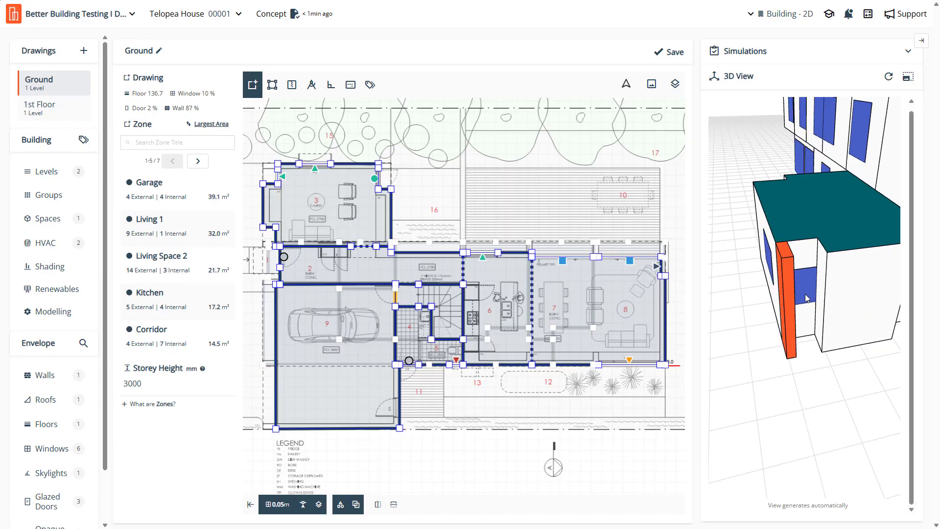
Add shading to the 1st Floor level from the building's levels list
{"action": "left_click", "coordinate": [52, 172]}
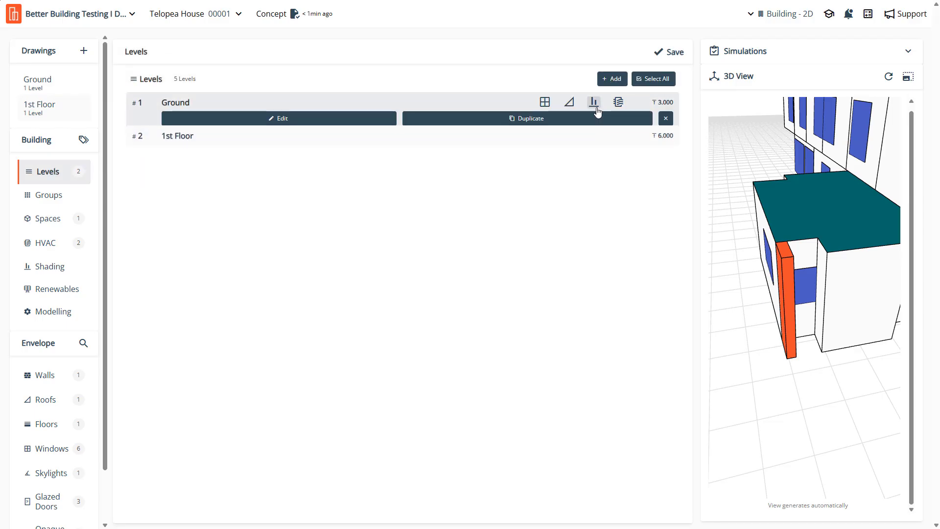
{"action": "mouse_move", "coordinate": [594, 142]}
{"action": "left_click", "coordinate": [594, 123]}
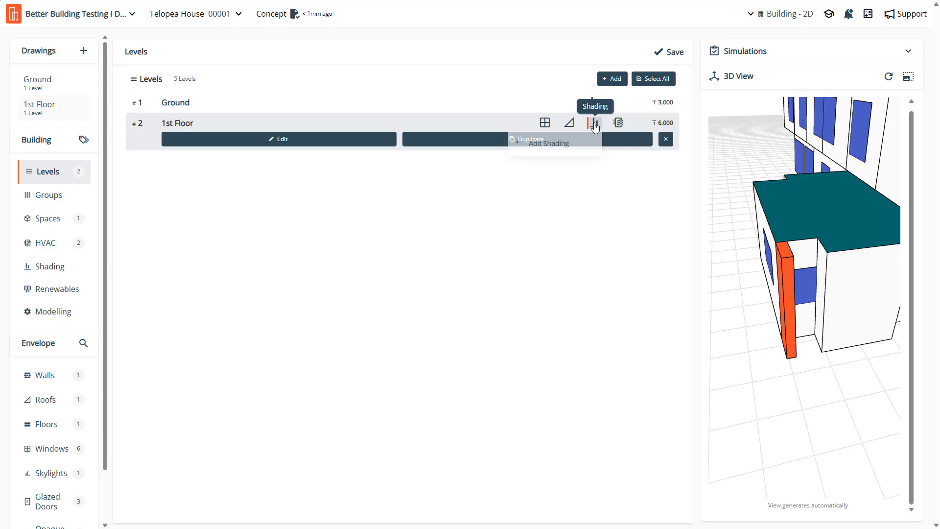
{"action": "left_click", "coordinate": [571, 143]}
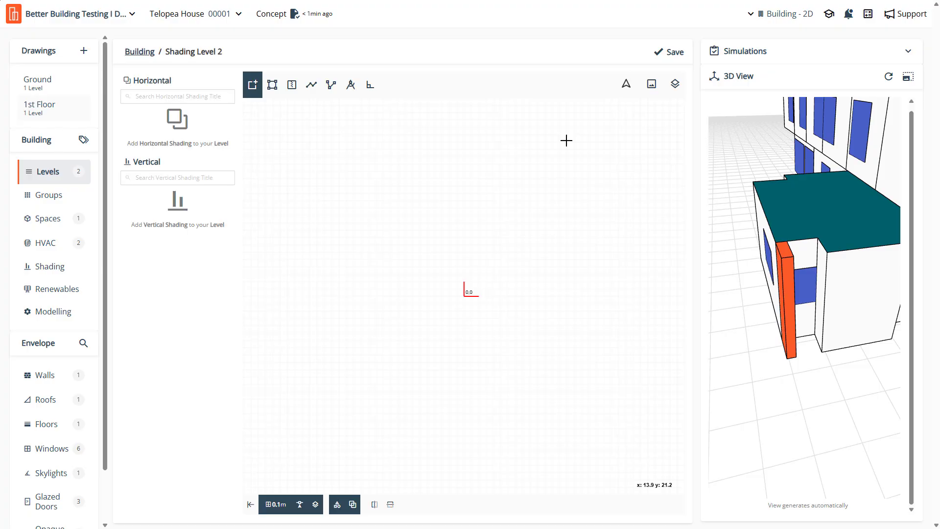
Toggle the layered drawing's geometry in the 1st Floor shading level, and save that shading level
{"action": "left_click", "coordinate": [675, 84]}
{"action": "left_click", "coordinate": [642, 150]}
{"action": "left_click", "coordinate": [650, 152]}
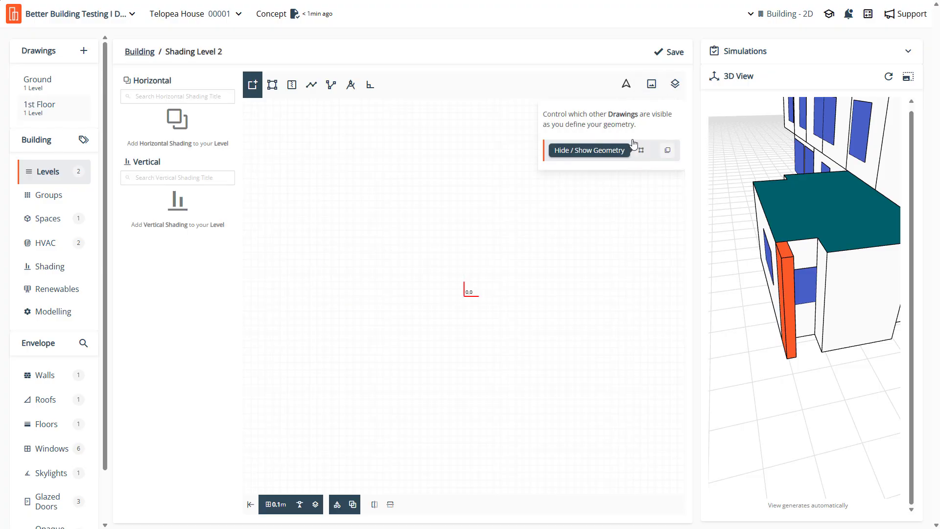
{"action": "left_click", "coordinate": [670, 51]}
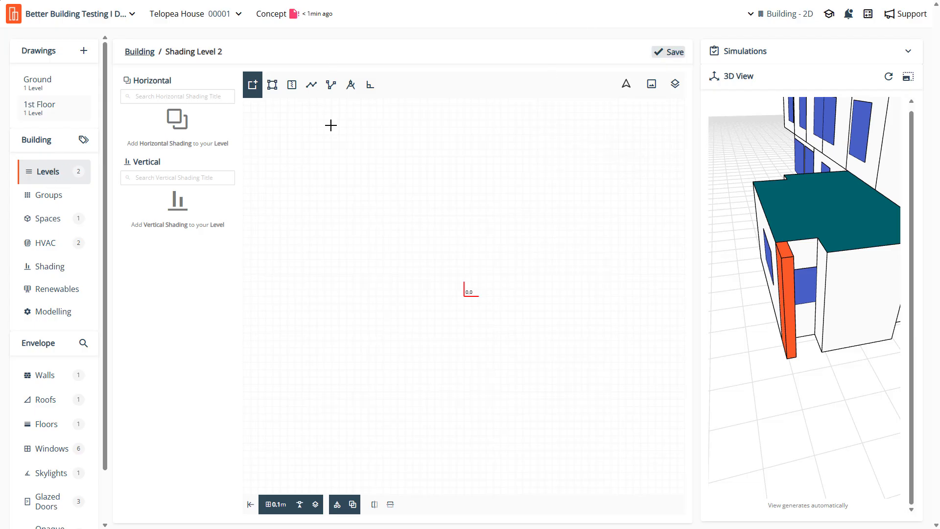
Reopen the Ground level's shading for editing and bring the wall corner outside door HD1 of room 3 into close view
{"action": "left_click", "coordinate": [49, 194]}
{"action": "left_click", "coordinate": [47, 179]}
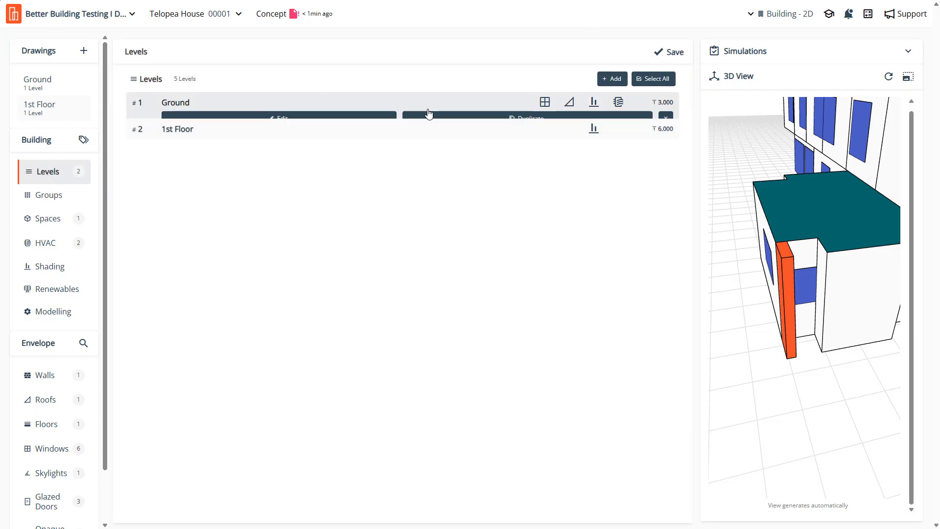
{"action": "mouse_move", "coordinate": [591, 138]}
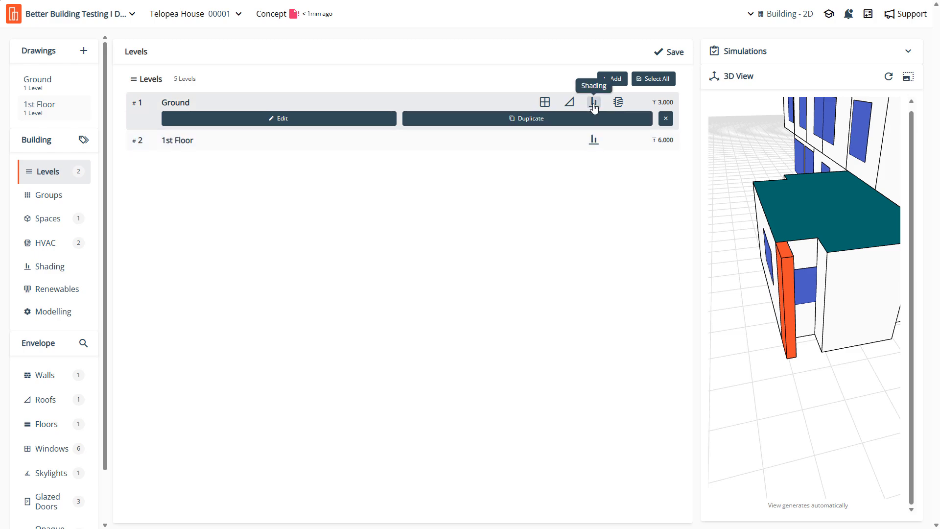
{"action": "left_click", "coordinate": [594, 104]}
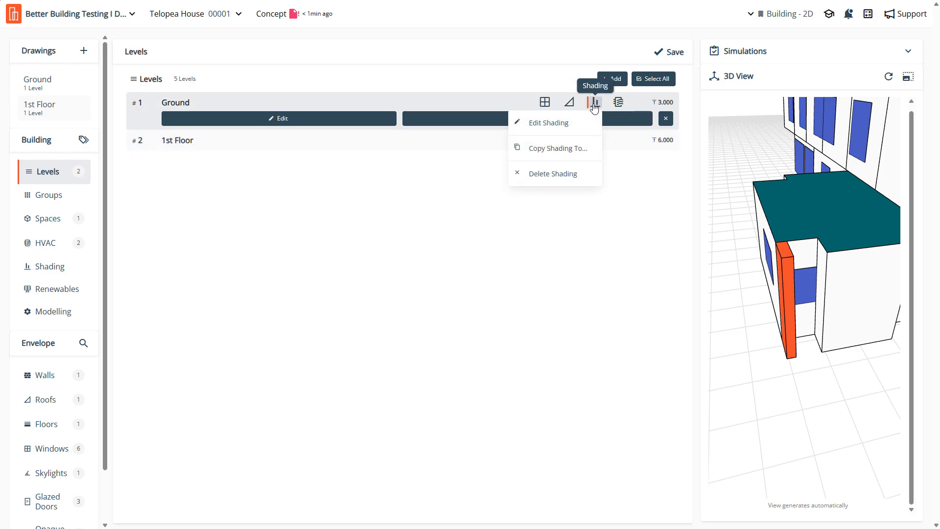
{"action": "left_click", "coordinate": [552, 124]}
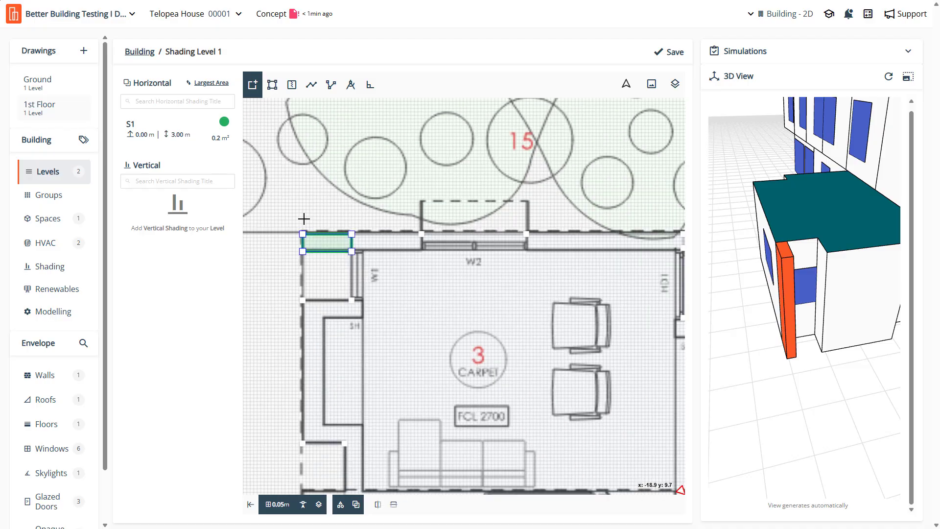
{"action": "scroll", "coordinate": [304, 219], "scroll_direction": "down", "scroll_amount": 3}
{"action": "scroll", "coordinate": [507, 205], "scroll_direction": "up", "scroll_amount": 5}
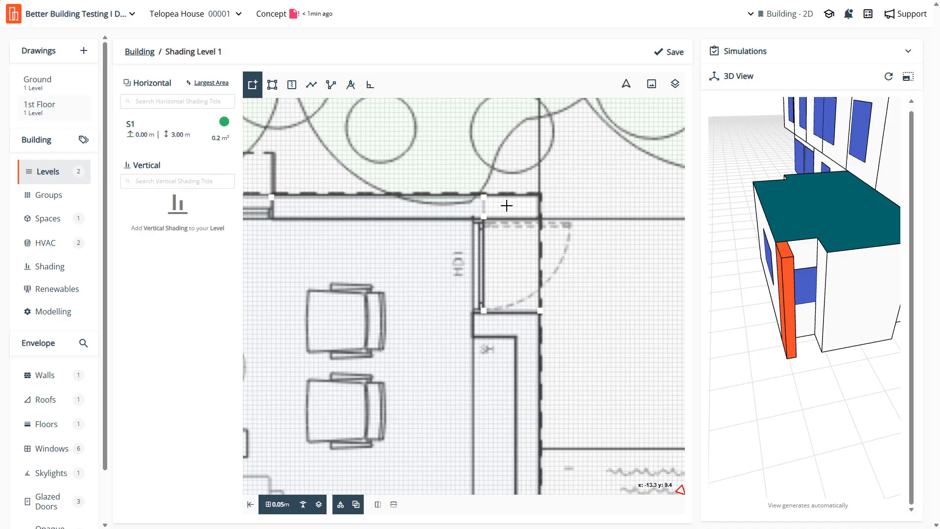
Outline the wall stub outside door HD1 as horizontal shading S2, fitting its corners to the stub
{"action": "left_click", "coordinate": [540, 197]}
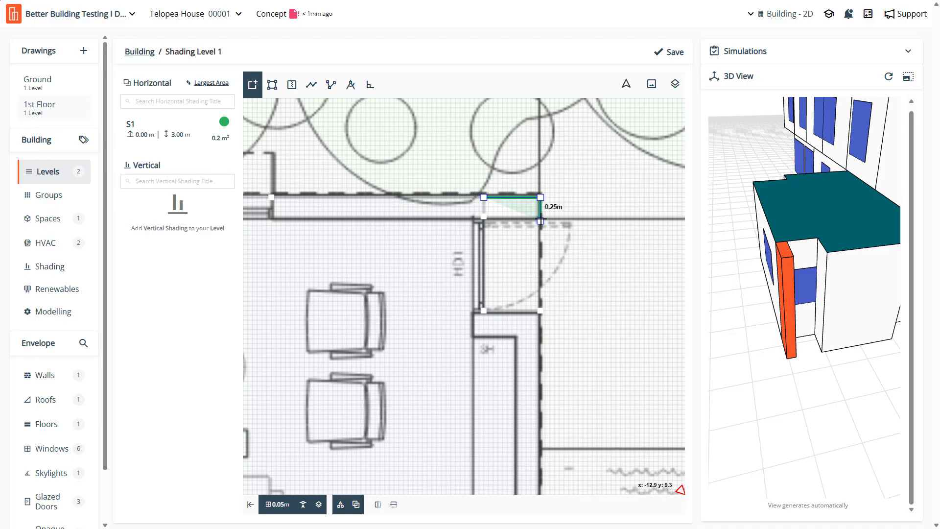
{"action": "left_click", "coordinate": [539, 220]}
{"action": "double_click", "coordinate": [506, 218]}
{"action": "type", "text": "S"}
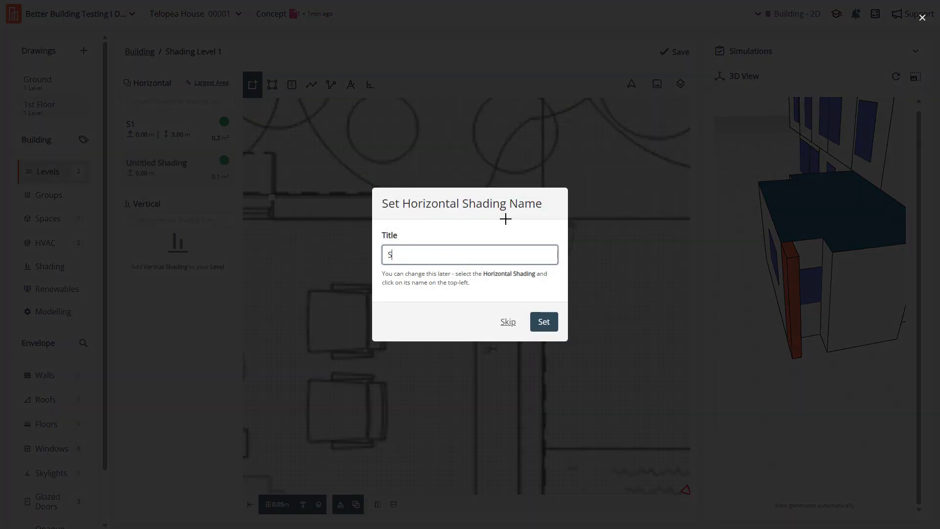
{"action": "type", "text": "2"}
{"action": "key", "text": "Return"}
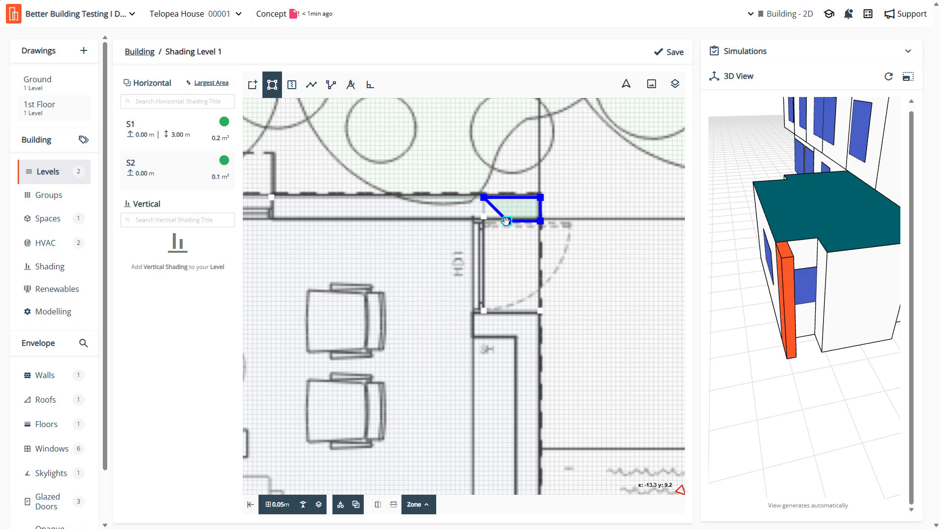
{"action": "left_click_drag", "start_coordinate": [540, 220], "coordinate": [541, 216]}
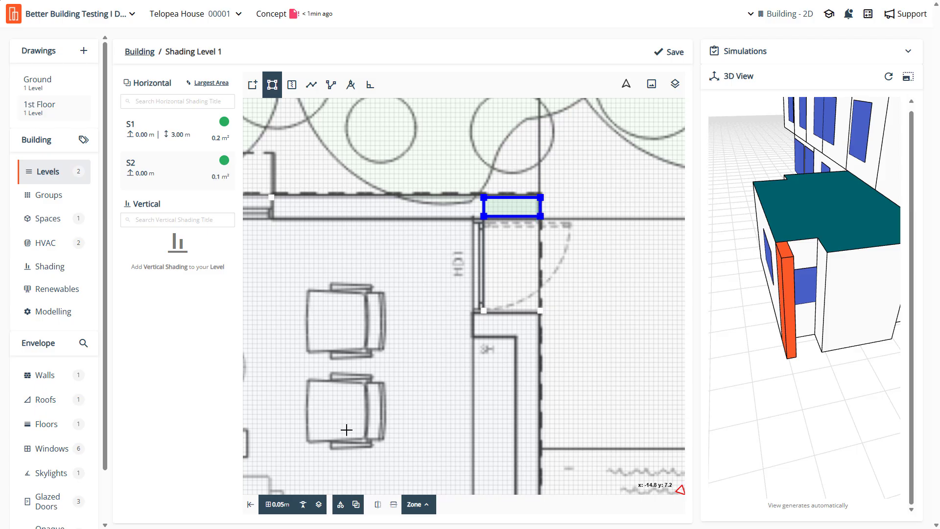
Set the extrusion of shading S2 to 3 m and save it
{"action": "left_click", "coordinate": [173, 146]}
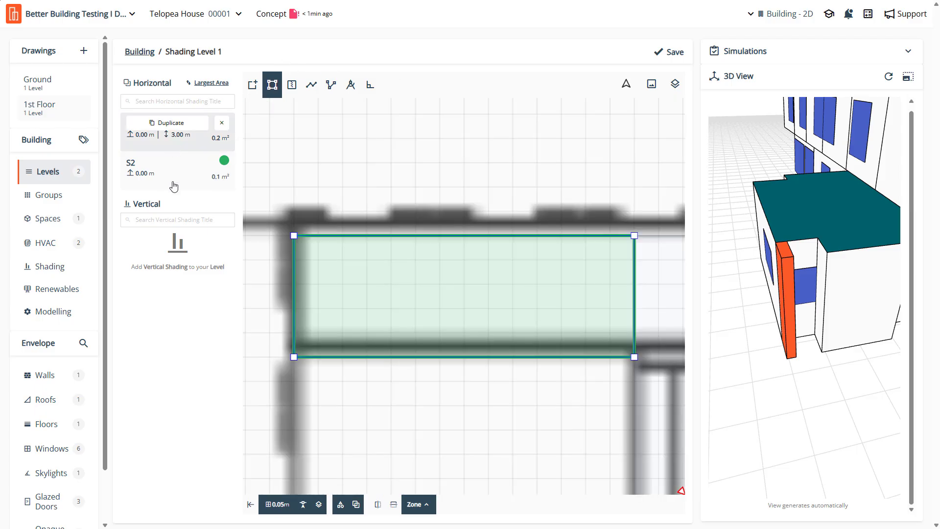
{"action": "left_click", "coordinate": [174, 186]}
{"action": "left_click", "coordinate": [178, 149]}
{"action": "left_click", "coordinate": [157, 195]}
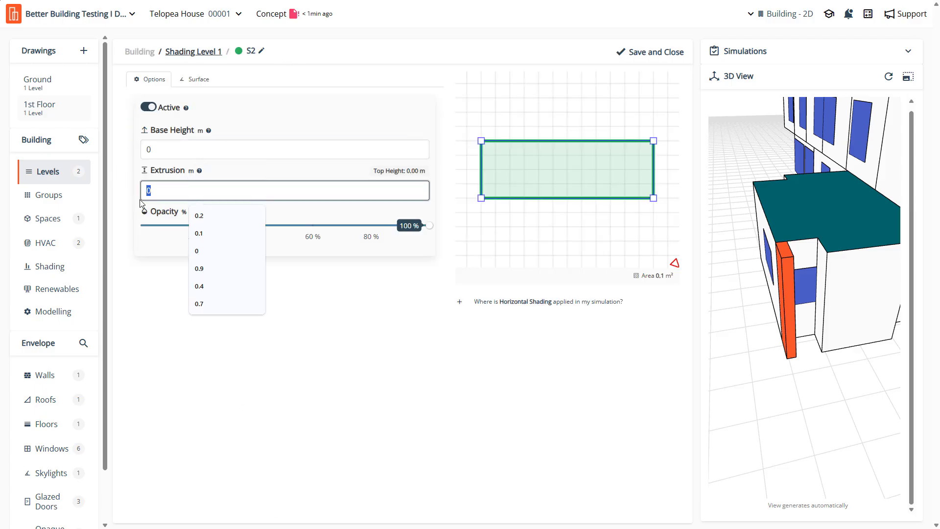
{"action": "left_click", "coordinate": [651, 52]}
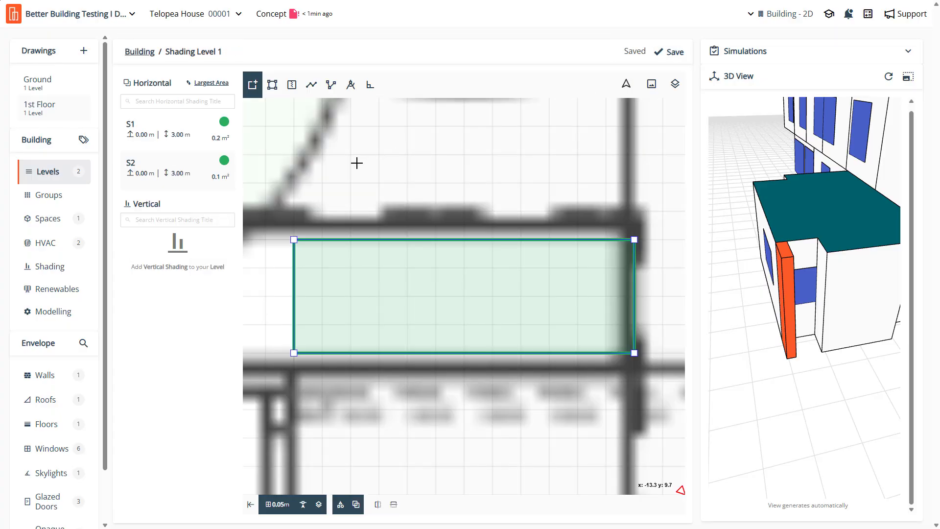
Outline the projecting wall stub between W3 and SD2 as horizontal shading S3, about 0.25 m wide, and square its corners to the stub
{"action": "scroll", "coordinate": [338, 174], "scroll_direction": "down", "scroll_amount": 5}
{"action": "scroll", "coordinate": [510, 279], "scroll_direction": "up", "scroll_amount": 5}
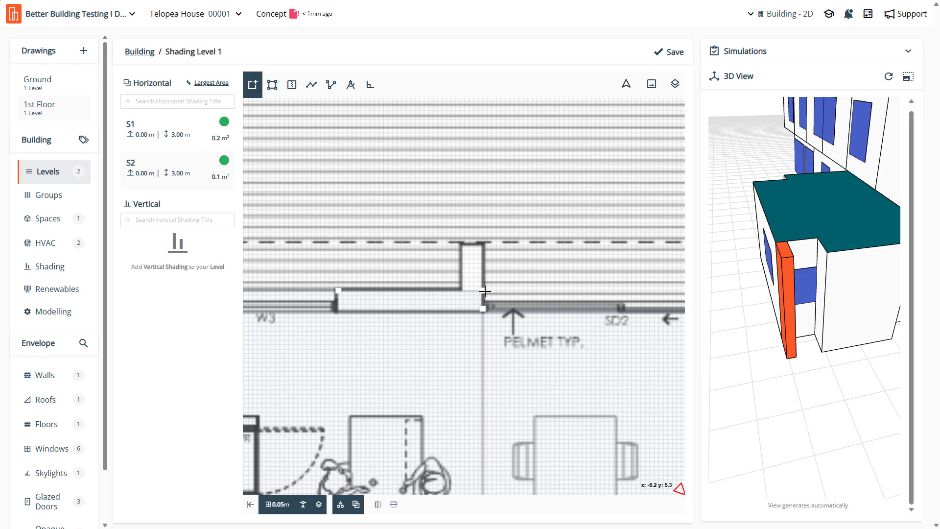
{"action": "left_click", "coordinate": [483, 291]}
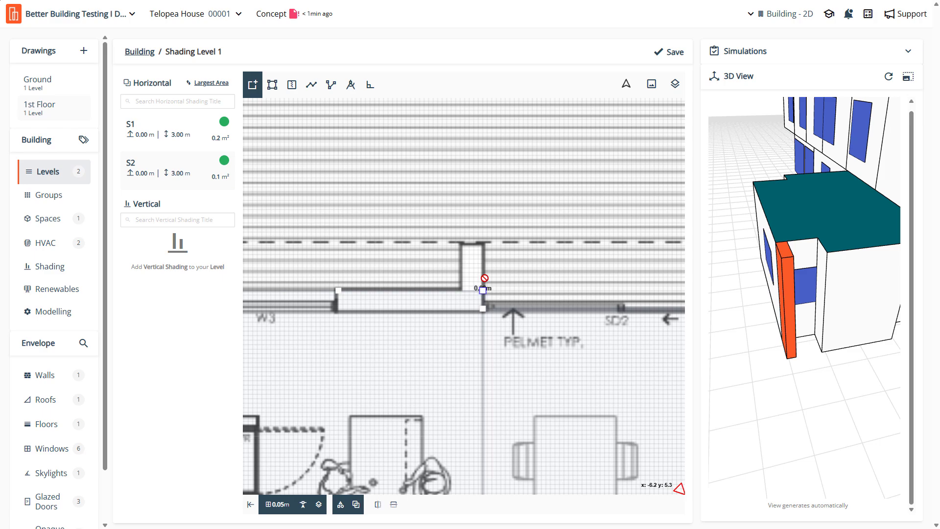
{"action": "left_click", "coordinate": [483, 244]}
{"action": "left_click", "coordinate": [461, 245]}
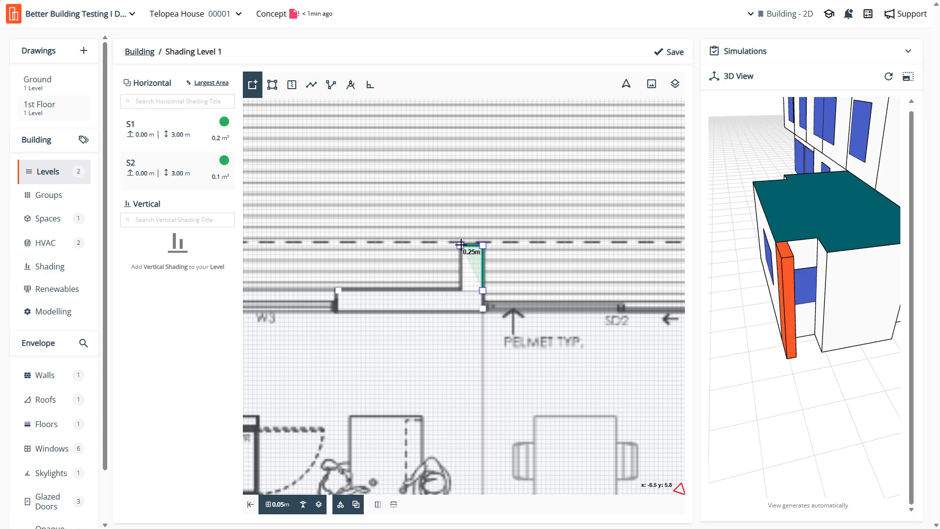
{"action": "left_click", "coordinate": [460, 281]}
{"action": "double_click", "coordinate": [463, 290]}
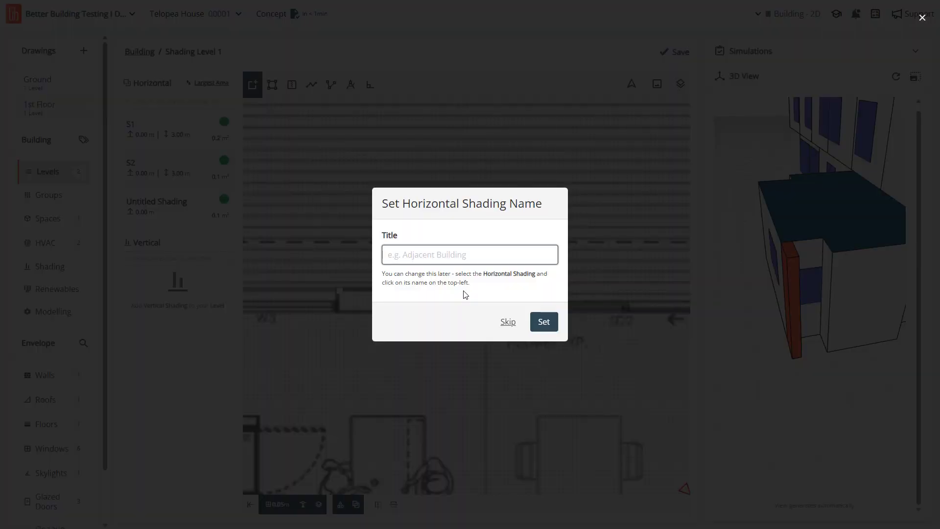
{"action": "type", "text": "S3"}
{"action": "key", "text": "Return"}
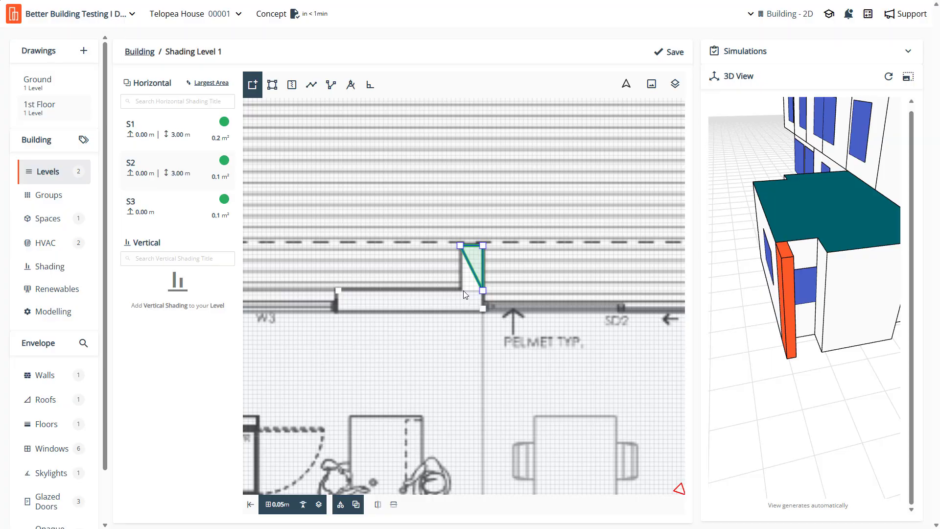
{"action": "left_click", "coordinate": [472, 267]}
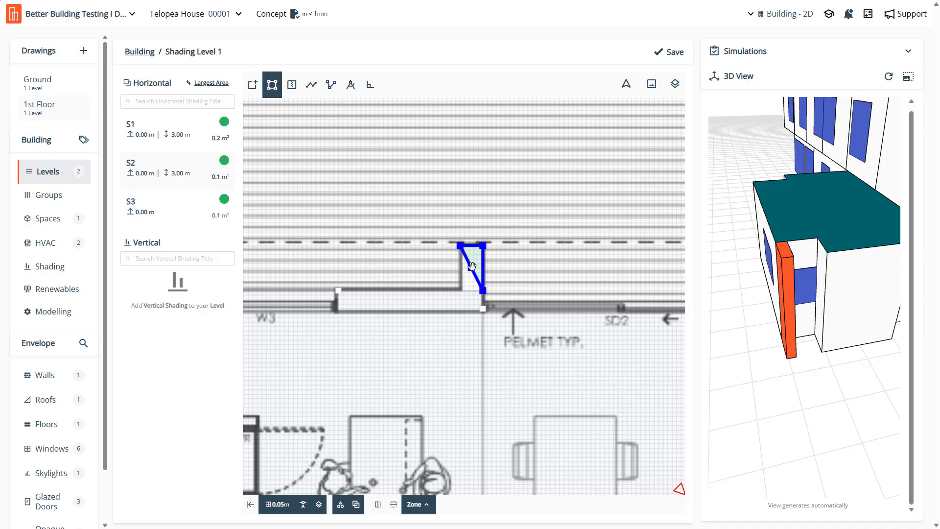
{"action": "left_click_drag", "start_coordinate": [471, 267], "coordinate": [460, 290]}
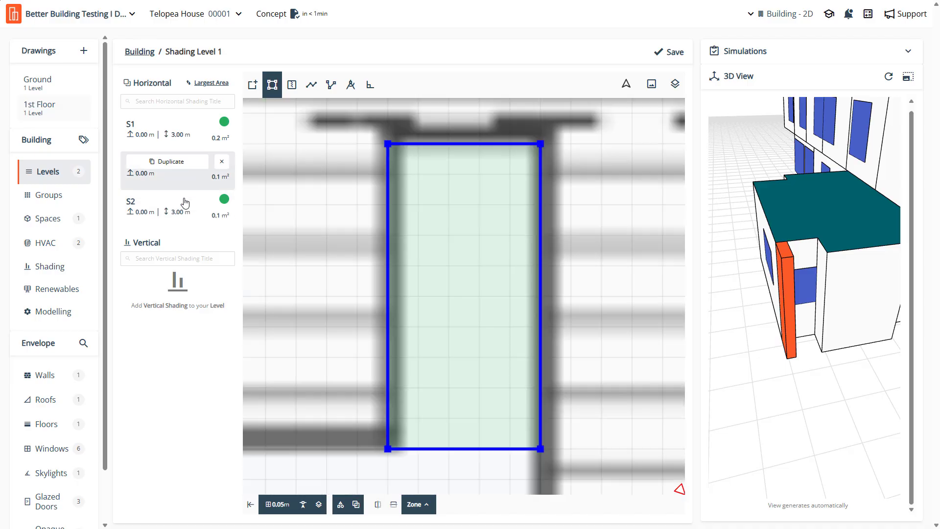
Set the extrusion of shading S3 to 3 m and save it
{"action": "left_click", "coordinate": [175, 181]}
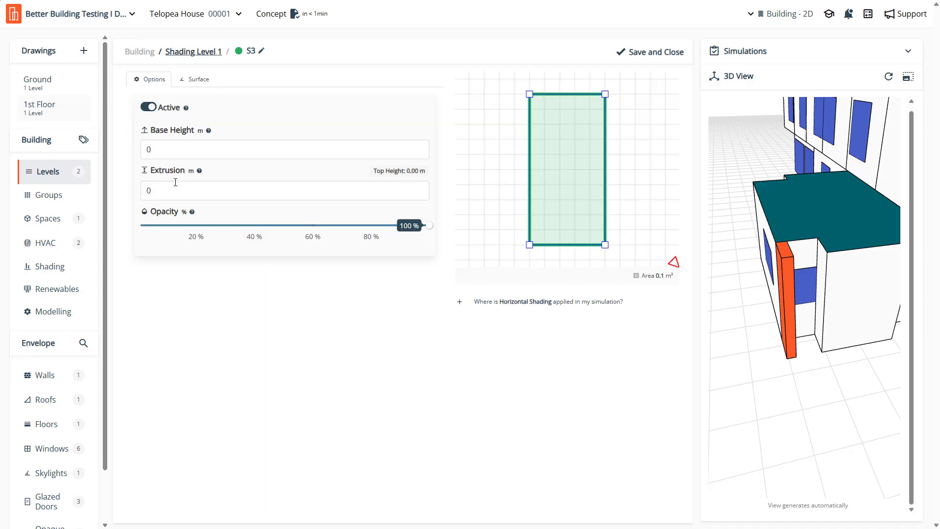
{"action": "double_click", "coordinate": [175, 183]}
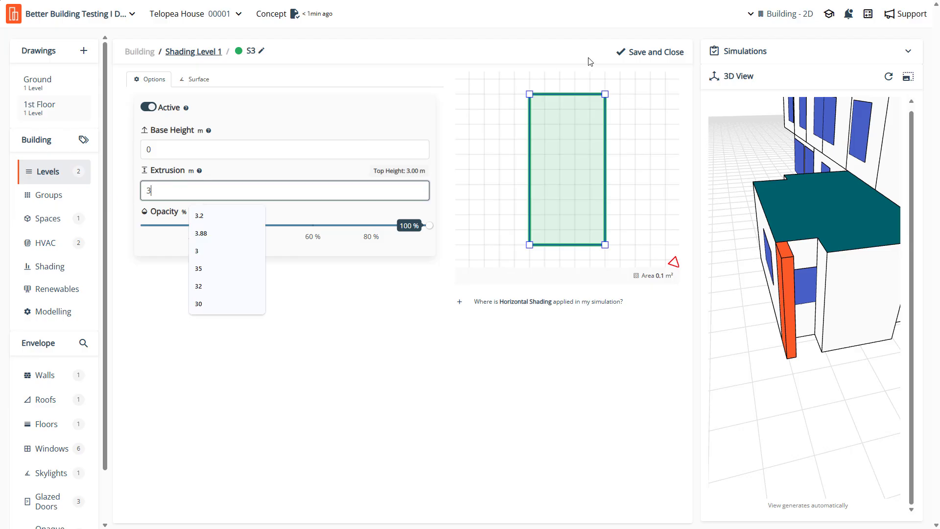
{"action": "left_click", "coordinate": [655, 52]}
Duplicate shading S3, move the copy onto the wall stub between SD2 and SD3, and lengthen it to match the stub
{"action": "scroll", "coordinate": [356, 269], "scroll_direction": "down", "scroll_amount": 8}
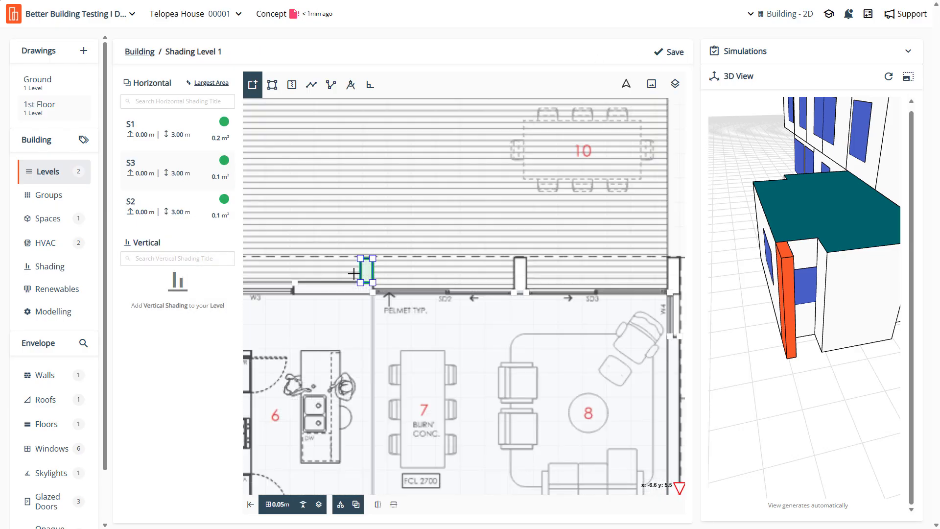
{"action": "scroll", "coordinate": [455, 272], "scroll_direction": "up", "scroll_amount": 3}
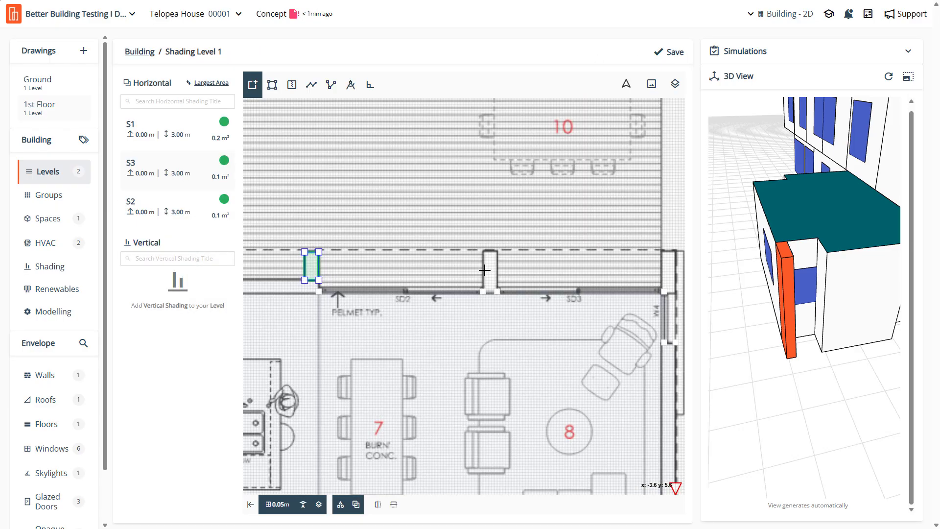
{"action": "left_click", "coordinate": [188, 179]}
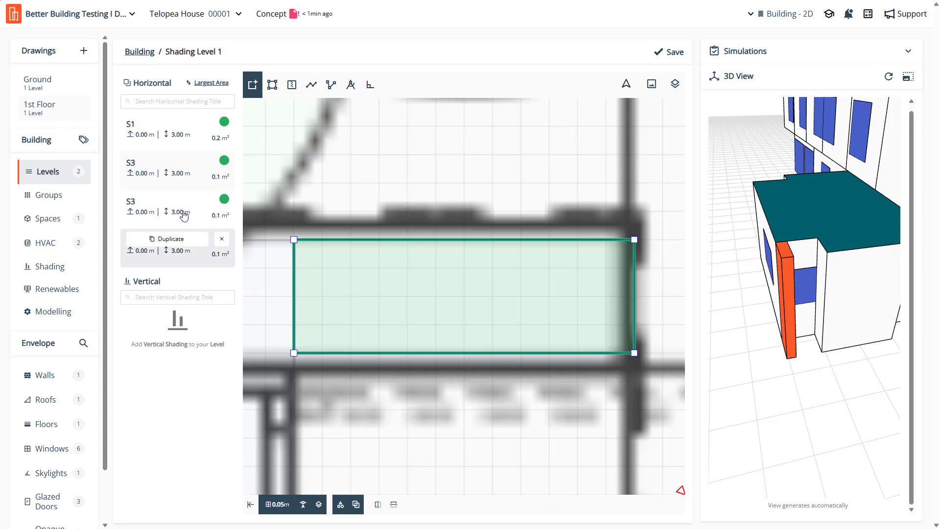
{"action": "scroll", "coordinate": [405, 270], "scroll_direction": "down", "scroll_amount": 4}
{"action": "scroll", "coordinate": [386, 275], "scroll_direction": "down", "scroll_amount": 5}
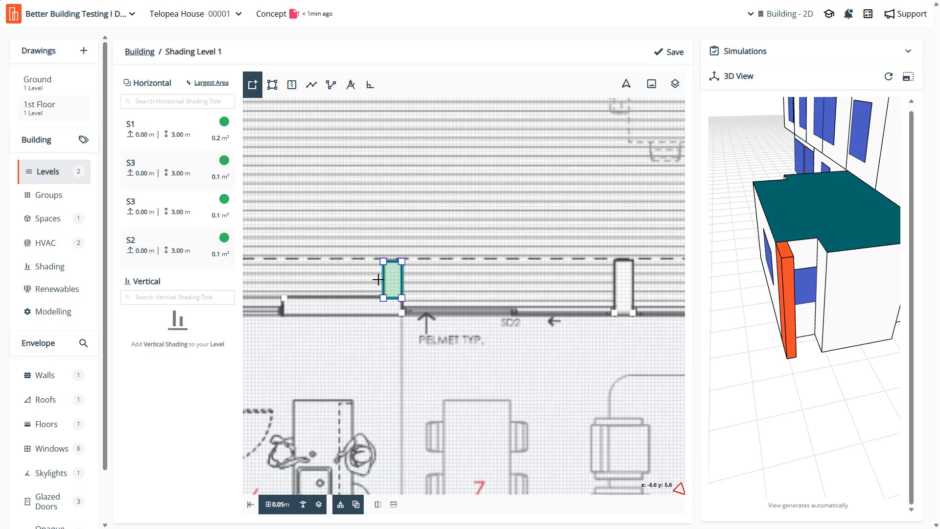
{"action": "scroll", "coordinate": [408, 278], "scroll_direction": "up", "scroll_amount": 3}
{"action": "left_click_drag", "start_coordinate": [393, 278], "coordinate": [569, 274]}
{"action": "scroll", "coordinate": [529, 283], "scroll_direction": "down", "scroll_amount": 3}
{"action": "scroll", "coordinate": [530, 284], "scroll_direction": "up", "scroll_amount": 3}
{"action": "mouse_move", "coordinate": [443, 283]}
{"action": "left_mouse_down"}
{"action": "mouse_move", "coordinate": [566, 289]}
{"action": "mouse_move", "coordinate": [554, 326]}
{"action": "mouse_move", "coordinate": [577, 327]}
{"action": "left_mouse_up"}
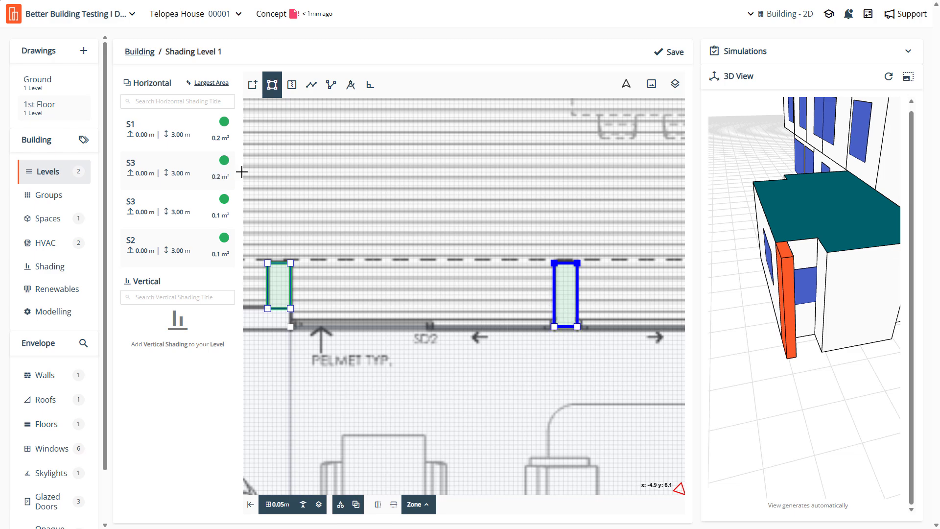
Rename the copied shading between SD2 and SD3 as S4 and save it
{"action": "left_click", "coordinate": [184, 185]}
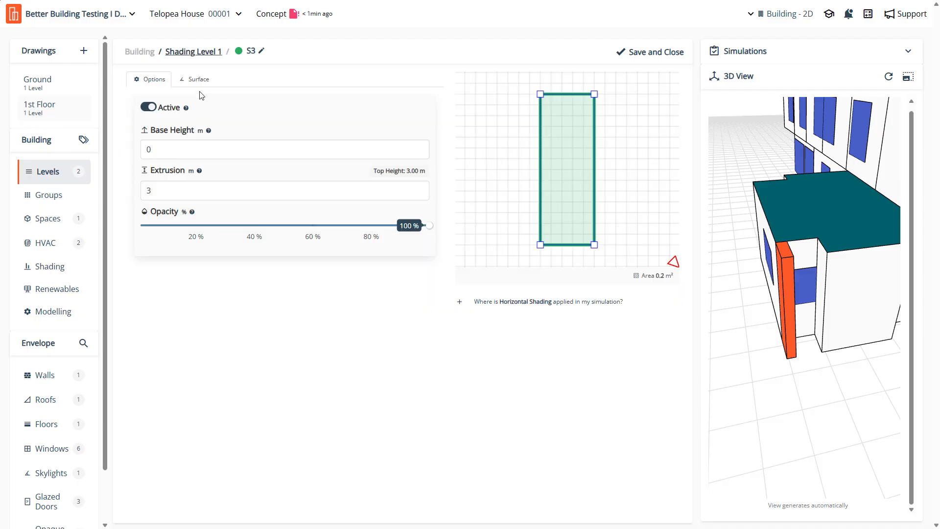
{"action": "left_click", "coordinate": [257, 51]}
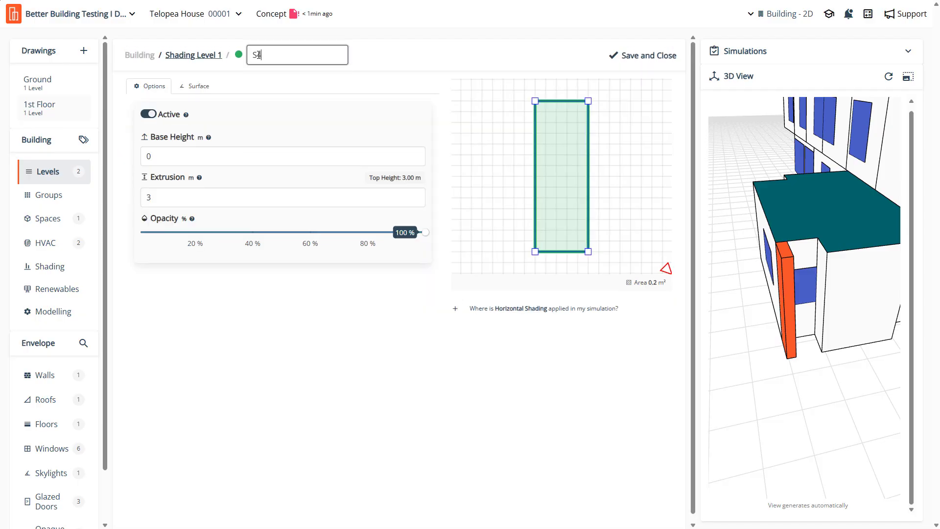
{"action": "type", "text": "4"}
{"action": "left_click", "coordinate": [645, 55]}
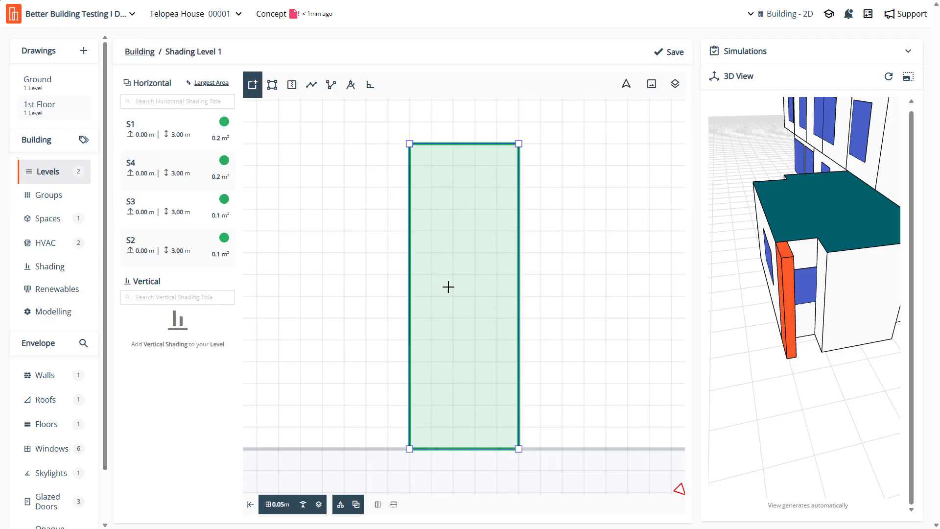
Duplicate shading S4 and move the copy onto the corner wall stub next to window W4
{"action": "scroll", "coordinate": [349, 252], "scroll_direction": "down", "scroll_amount": 5}
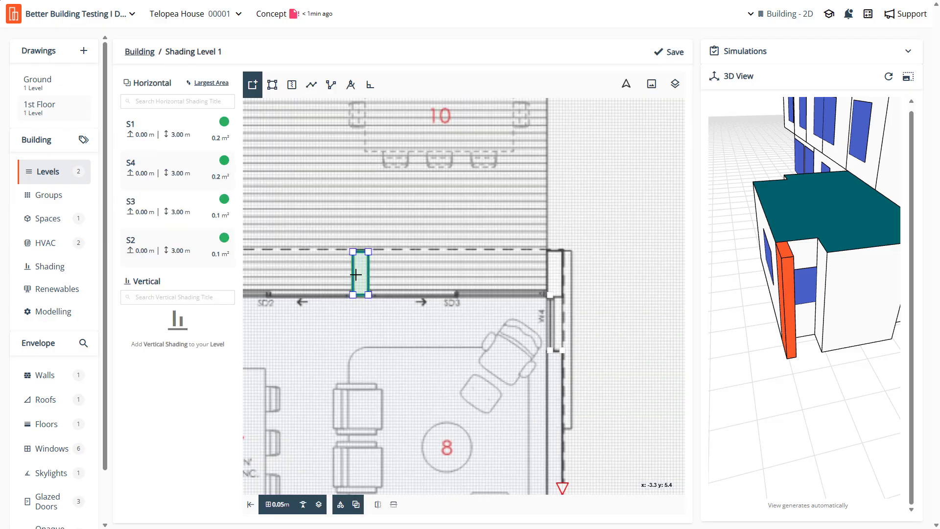
{"action": "key", "text": "Escape"}
{"action": "left_click", "coordinate": [198, 190]}
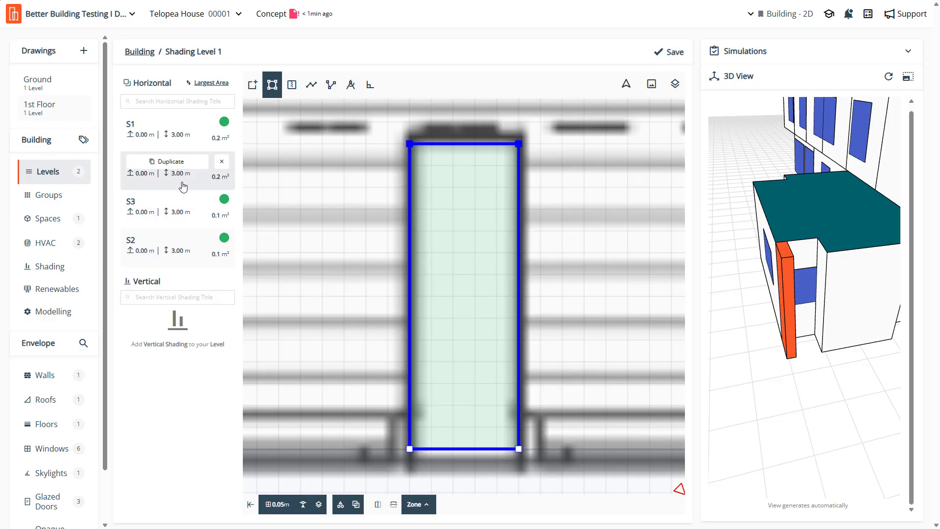
{"action": "left_click", "coordinate": [190, 164]}
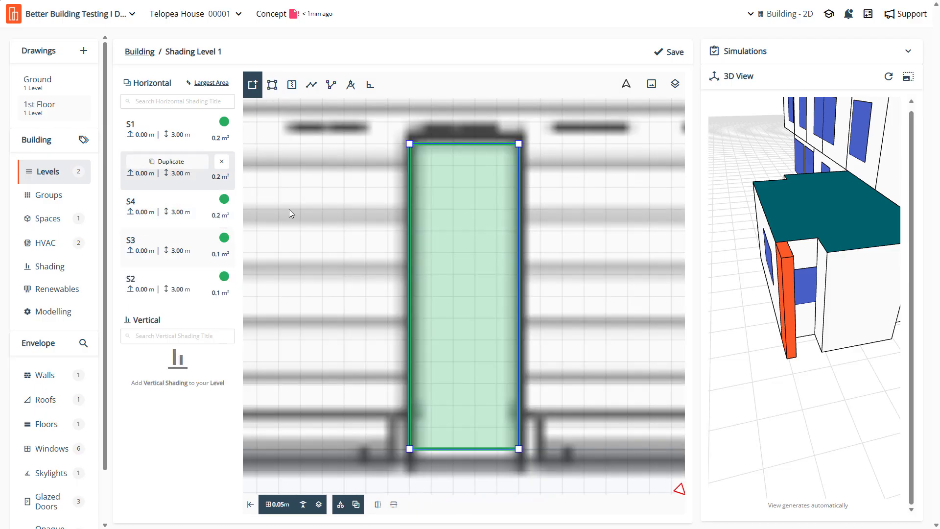
{"action": "scroll", "coordinate": [246, 284], "scroll_direction": "down", "scroll_amount": 3}
{"action": "key", "text": "Escape"}
{"action": "mouse_move", "coordinate": [304, 285]}
{"action": "left_mouse_down"}
{"action": "mouse_move", "coordinate": [495, 285]}
{"action": "mouse_move", "coordinate": [470, 307]}
{"action": "mouse_move", "coordinate": [494, 307]}
{"action": "left_mouse_up"}
Narrow the copied shading next to window W4 to 0.20 m so its outer edge follows the wall stub
{"action": "scroll", "coordinate": [496, 308], "scroll_direction": "up", "scroll_amount": 2}
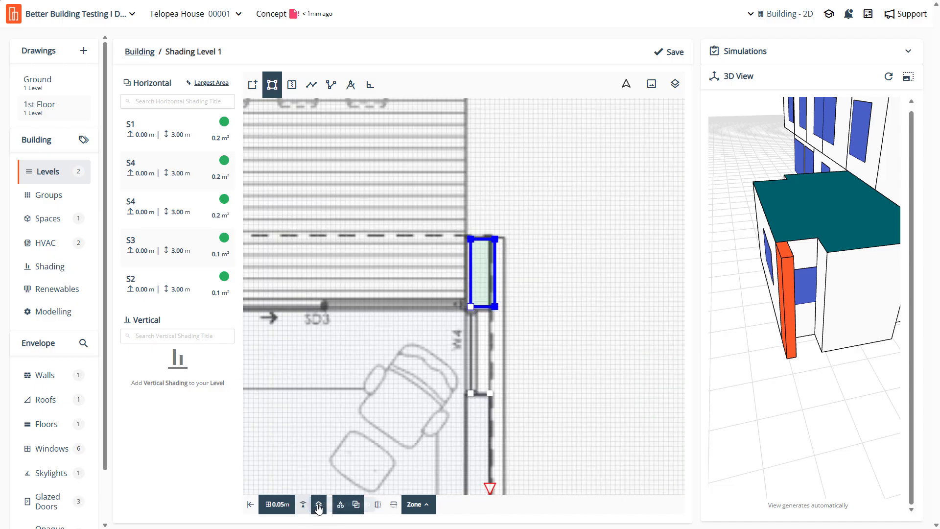
{"action": "left_click_drag", "start_coordinate": [494, 307], "coordinate": [490, 307]}
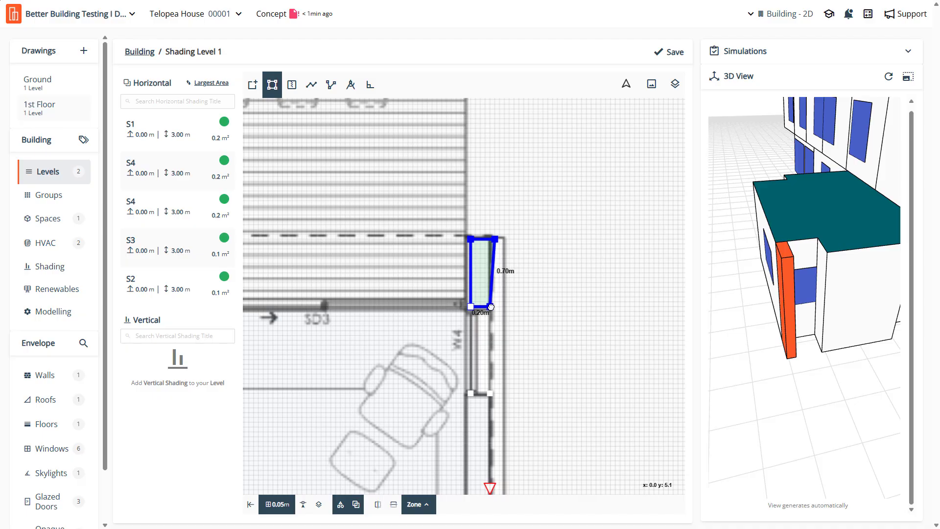
{"action": "left_click_drag", "start_coordinate": [495, 239], "coordinate": [490, 240]}
Rename the narrowed shading copy next to window W4 as S5 and save it
{"action": "left_click", "coordinate": [200, 230]}
{"action": "left_click", "coordinate": [198, 226]}
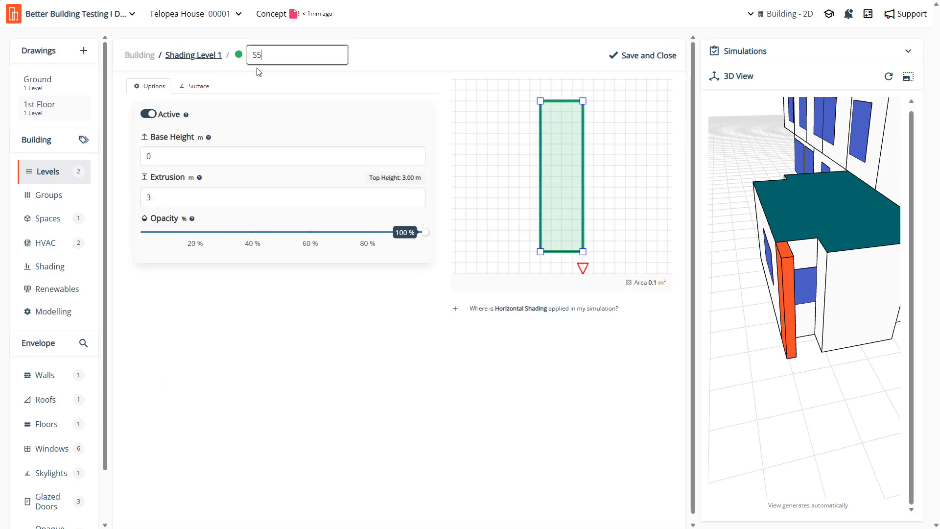
{"action": "left_click", "coordinate": [654, 56]}
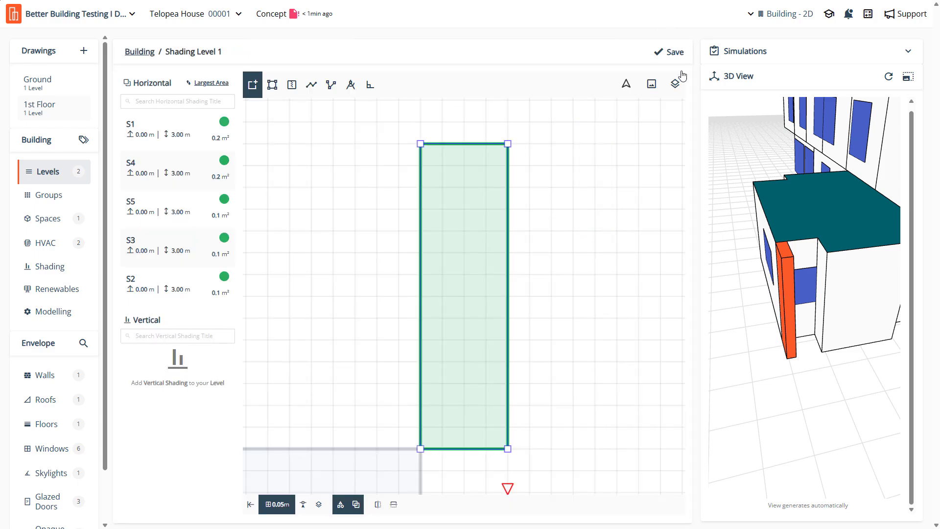
Regenerate the 3D view, enlarge it, and inspect the extruded wall stubs along the building's glazed side and end corner close up
{"action": "left_click", "coordinate": [889, 77]}
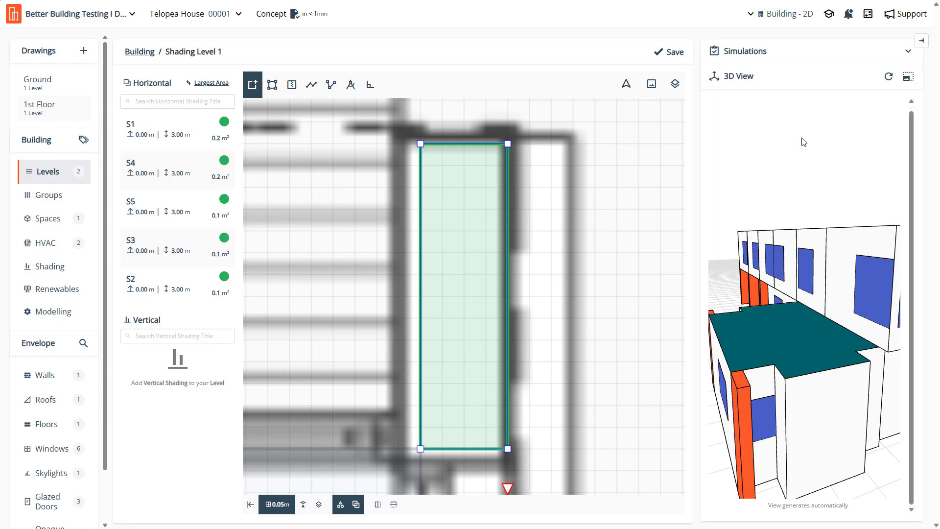
{"action": "left_click", "coordinate": [907, 78]}
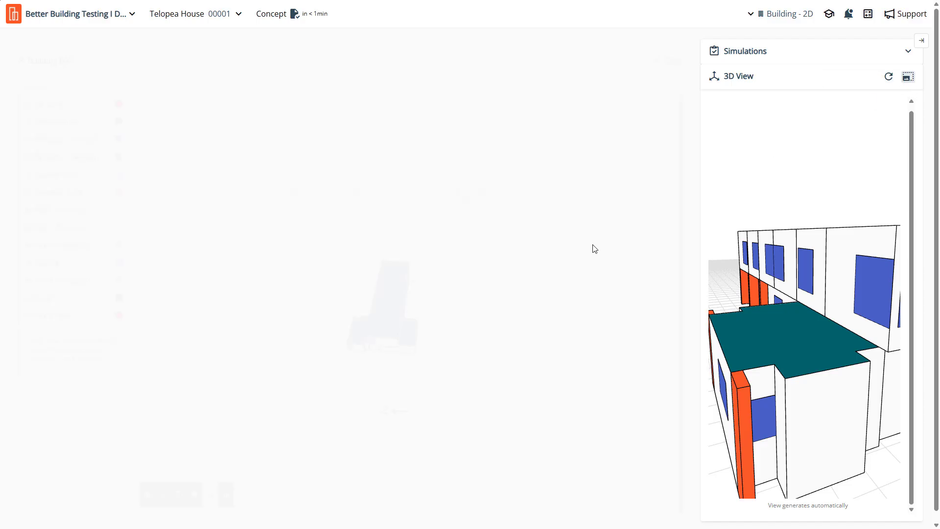
{"action": "scroll", "coordinate": [341, 337], "scroll_direction": "up", "scroll_amount": 5}
{"action": "left_click_drag", "start_coordinate": [318, 370], "coordinate": [473, 343]}
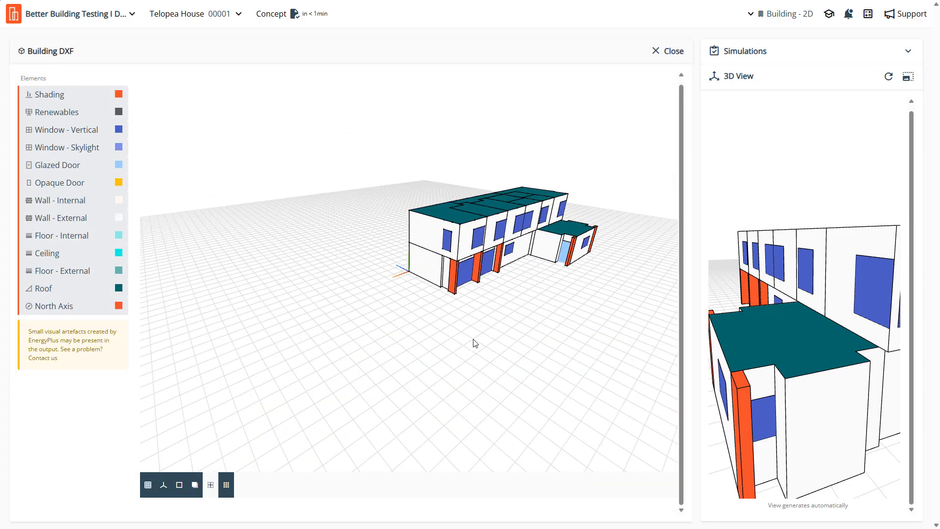
{"action": "right_click_drag", "start_coordinate": [465, 282], "coordinate": [431, 302]}
{"action": "scroll", "coordinate": [514, 282], "scroll_direction": "up", "scroll_amount": 5}
{"action": "left_click_drag", "start_coordinate": [520, 281], "coordinate": [593, 272]}
{"action": "scroll", "coordinate": [468, 310], "scroll_direction": "up", "scroll_amount": 10}
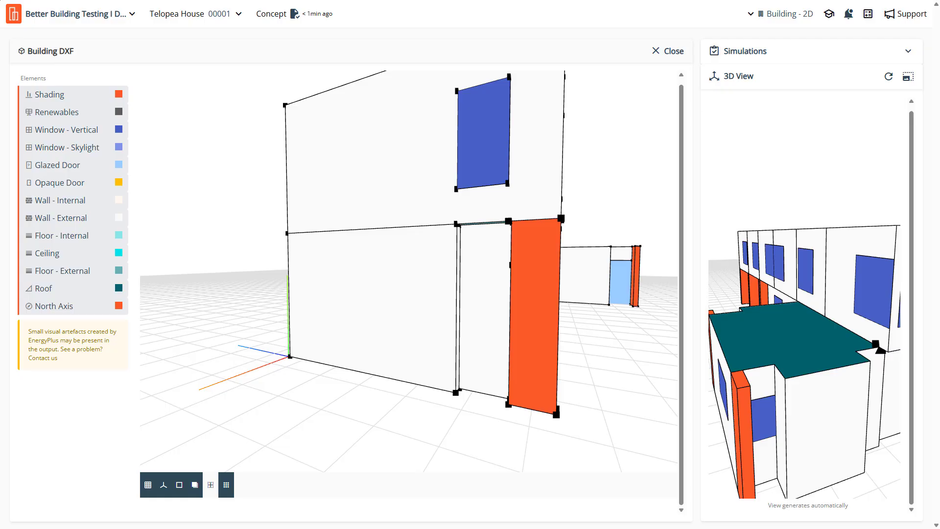
Close the enlarged 3D view and assign a window to Living 1's W4 aspect on the Ground drawing
{"action": "left_click", "coordinate": [670, 51]}
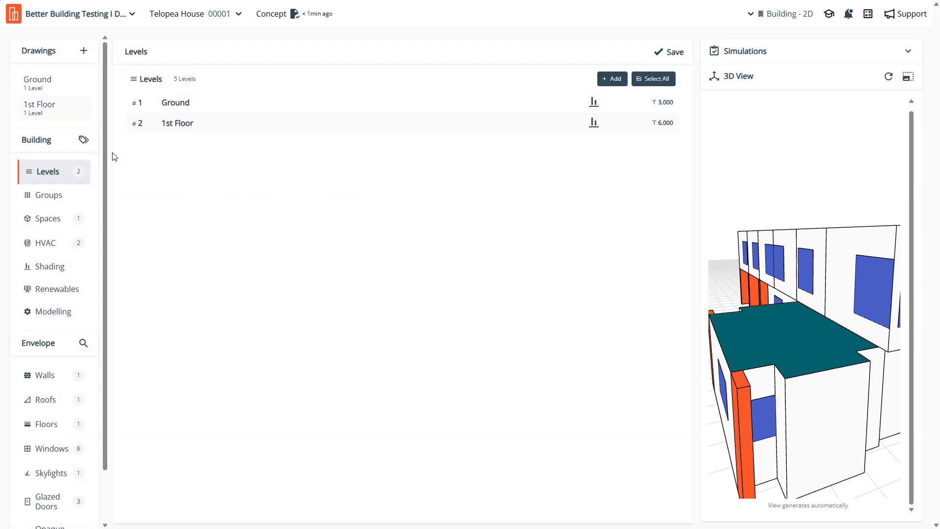
{"action": "left_click", "coordinate": [38, 82]}
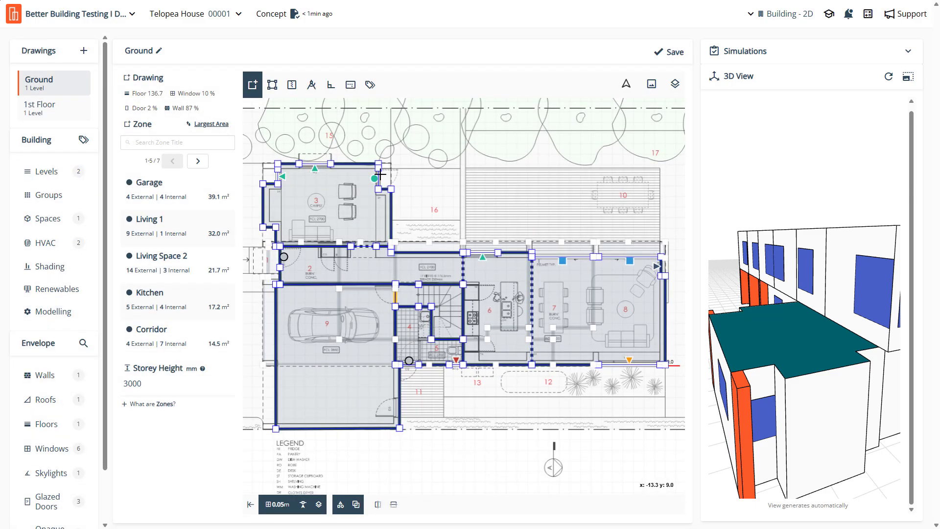
{"action": "scroll", "coordinate": [590, 269], "scroll_direction": "down", "scroll_amount": 3}
{"action": "scroll", "coordinate": [497, 230], "scroll_direction": "up", "scroll_amount": 8}
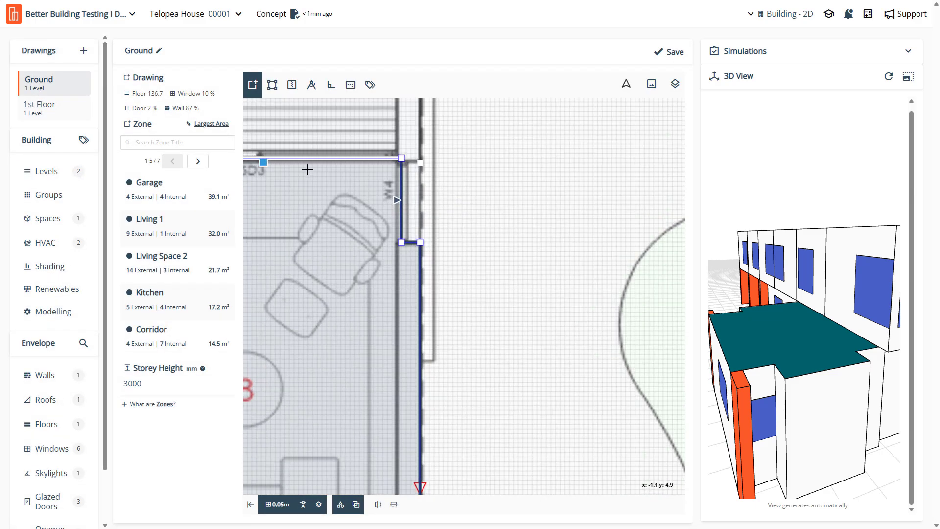
{"action": "left_click", "coordinate": [671, 52]}
{"action": "left_click", "coordinate": [402, 192]}
{"action": "left_click", "coordinate": [401, 193]}
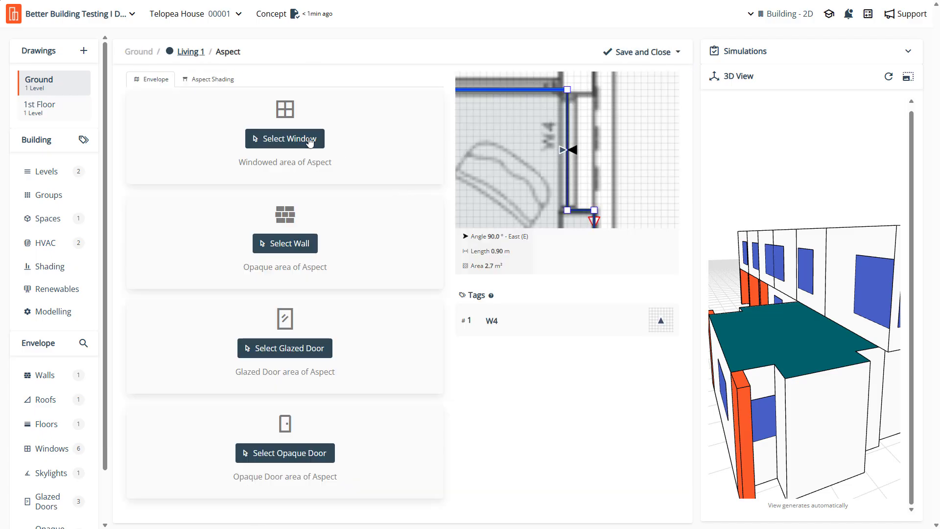
{"action": "left_click", "coordinate": [309, 141]}
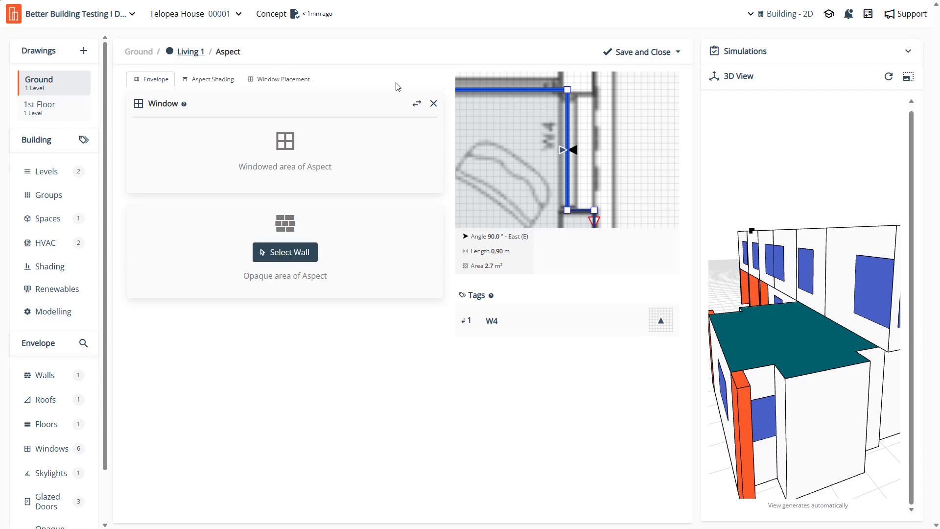
Set the W4 aspect's window height to 2290 mm, resized from the bottom, and save the aspect
{"action": "left_click", "coordinate": [300, 82]}
{"action": "left_click_drag", "start_coordinate": [346, 177], "coordinate": [346, 139]}
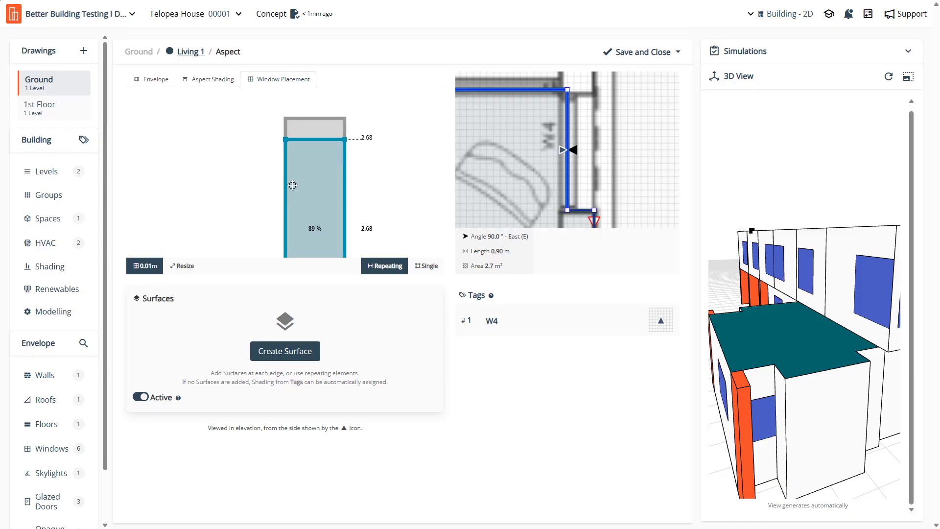
{"action": "left_click", "coordinate": [184, 266]}
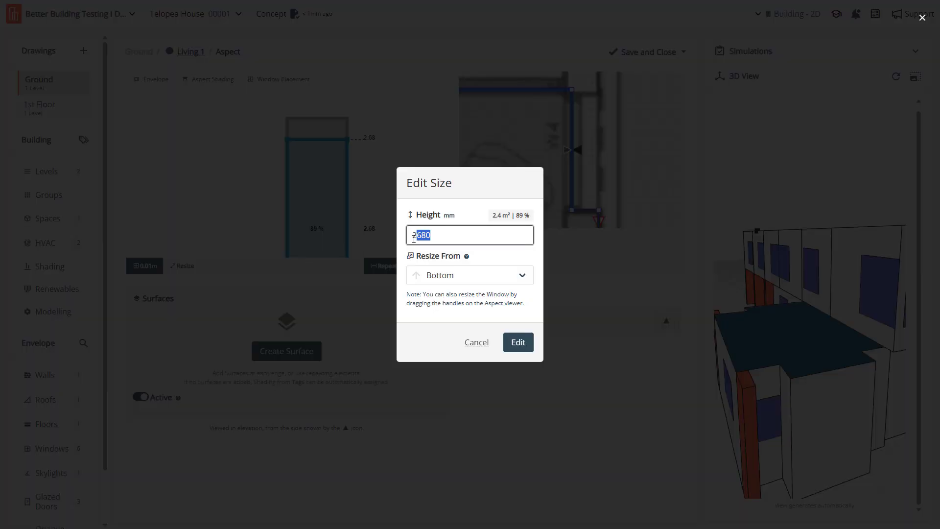
{"action": "type", "text": "290"}
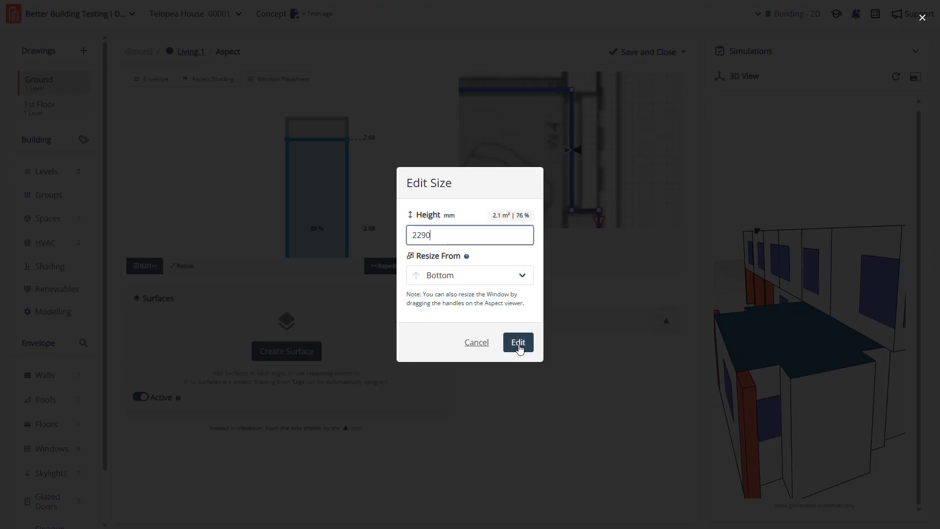
{"action": "left_click", "coordinate": [519, 343]}
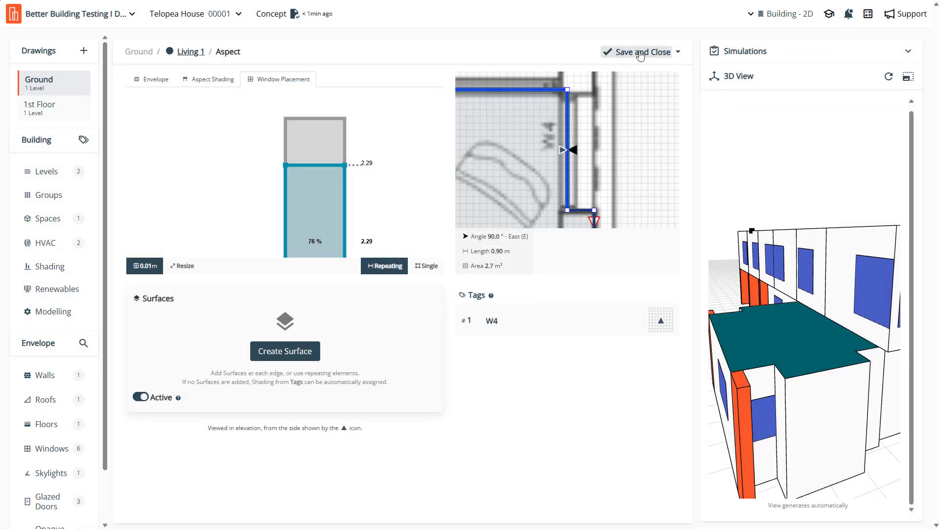
{"action": "left_click", "coordinate": [640, 54]}
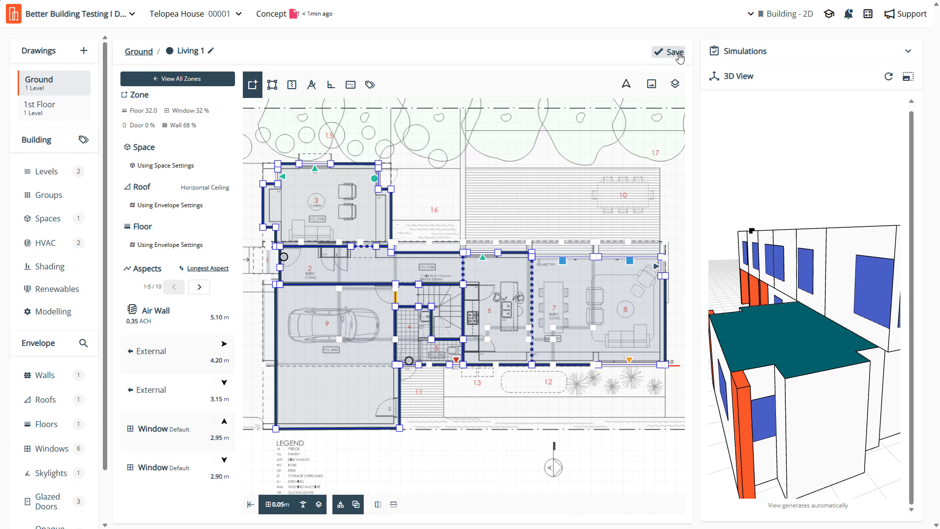
{"action": "left_click", "coordinate": [83, 139]}
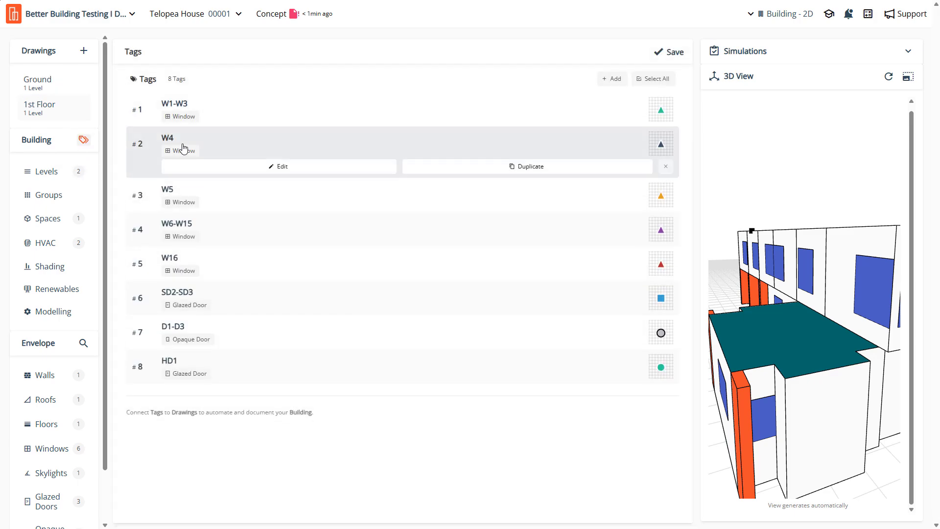
{"action": "left_click", "coordinate": [73, 82]}
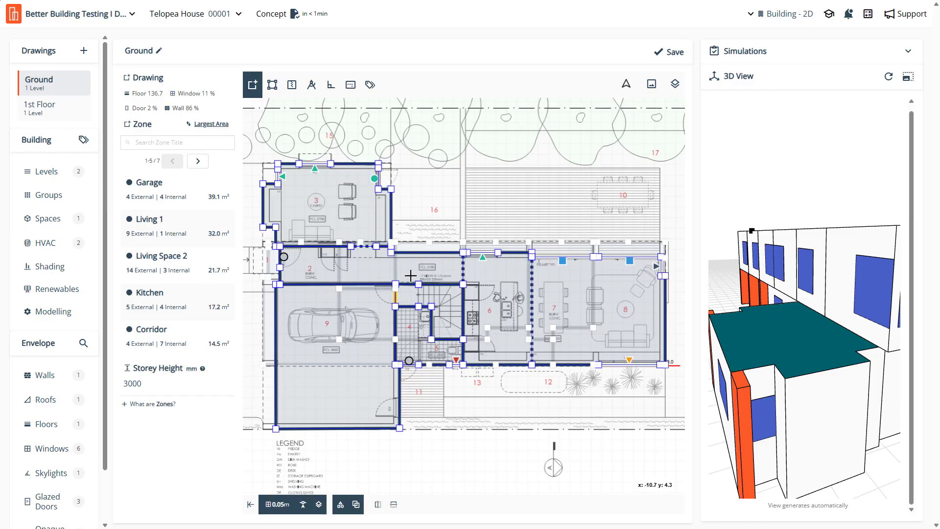
{"action": "scroll", "coordinate": [256, 289], "scroll_direction": "up", "scroll_amount": 3}
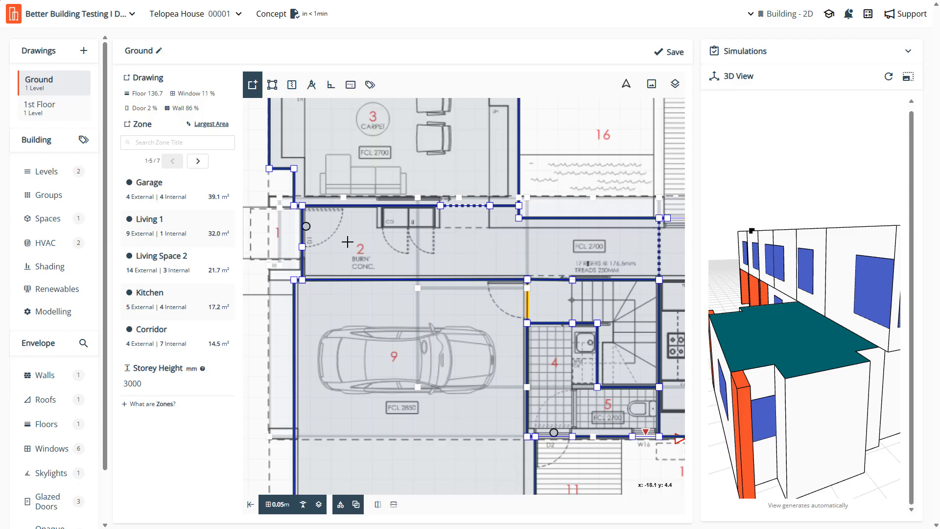
{"action": "scroll", "coordinate": [362, 239], "scroll_direction": "down", "scroll_amount": 1}
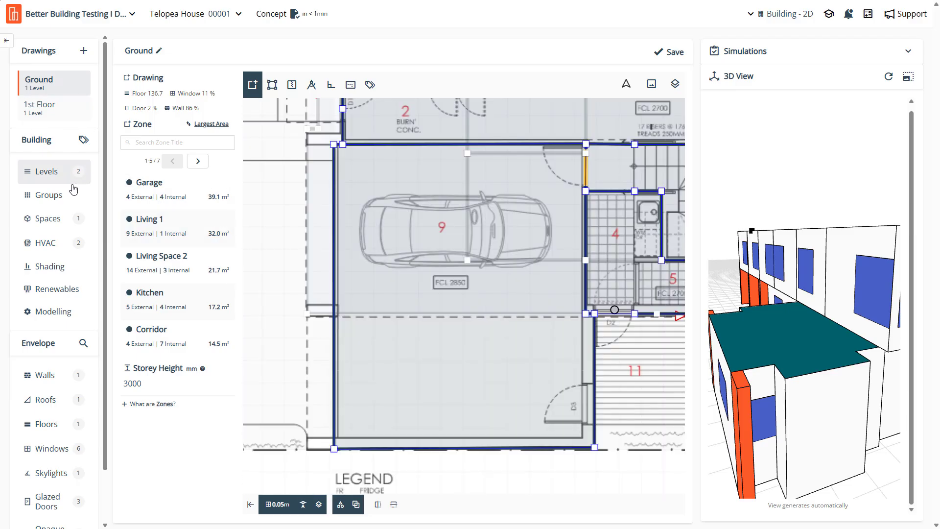
In the Ground level's shading, draw a horizontal shading about 0.15 m deep over the wall stub above entry area 1 and name it S6
{"action": "left_click", "coordinate": [68, 177]}
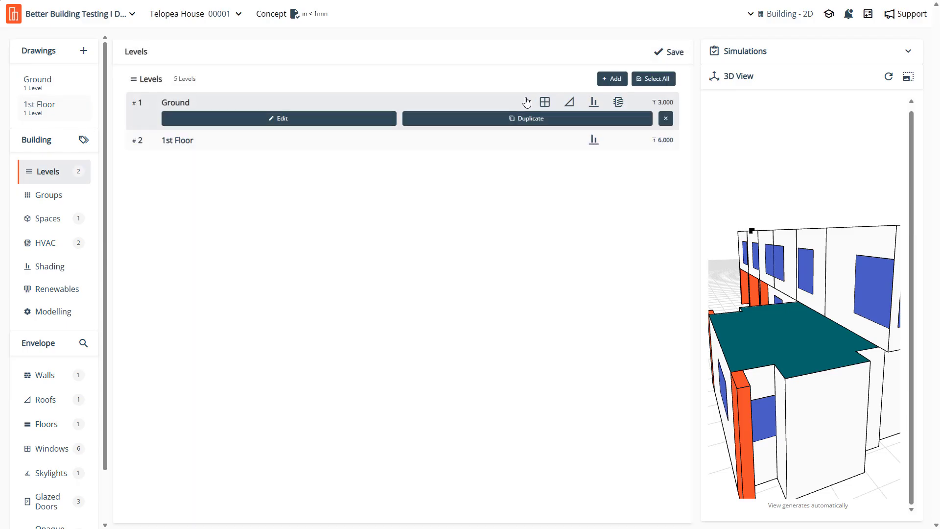
{"action": "left_click", "coordinate": [593, 102]}
{"action": "left_click", "coordinate": [565, 123]}
{"action": "scroll", "coordinate": [460, 241], "scroll_direction": "down", "scroll_amount": 3}
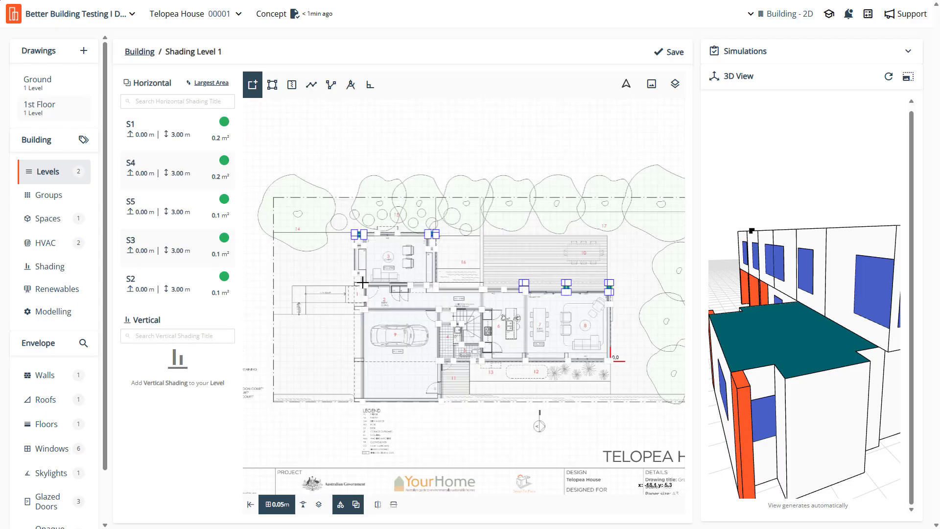
{"action": "scroll", "coordinate": [355, 274], "scroll_direction": "up", "scroll_amount": 5}
{"action": "scroll", "coordinate": [352, 279], "scroll_direction": "up", "scroll_amount": 3}
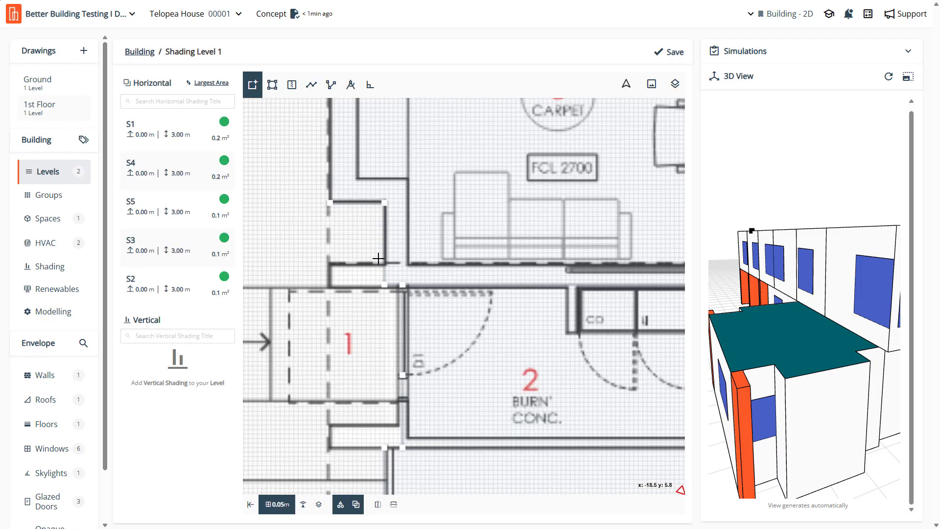
{"action": "left_click", "coordinate": [384, 284]}
{"action": "left_click", "coordinate": [330, 284]}
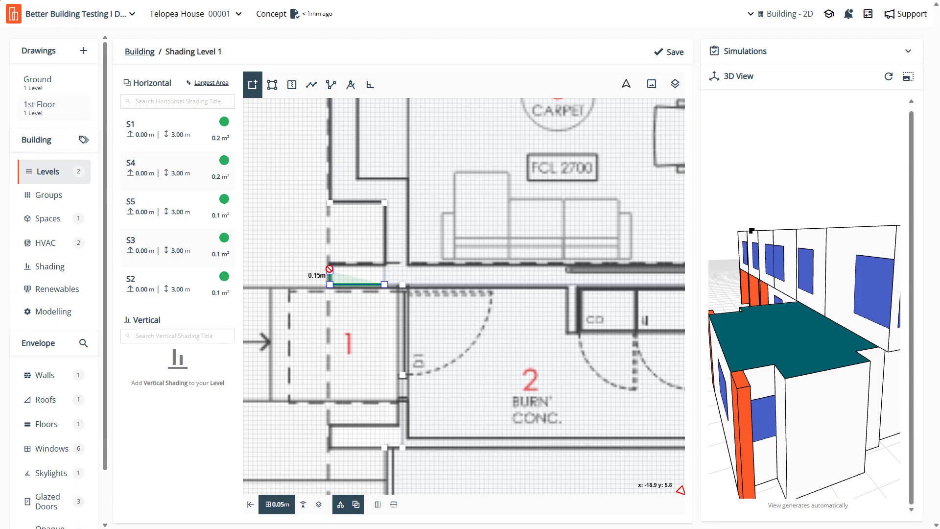
{"action": "left_click", "coordinate": [382, 262]}
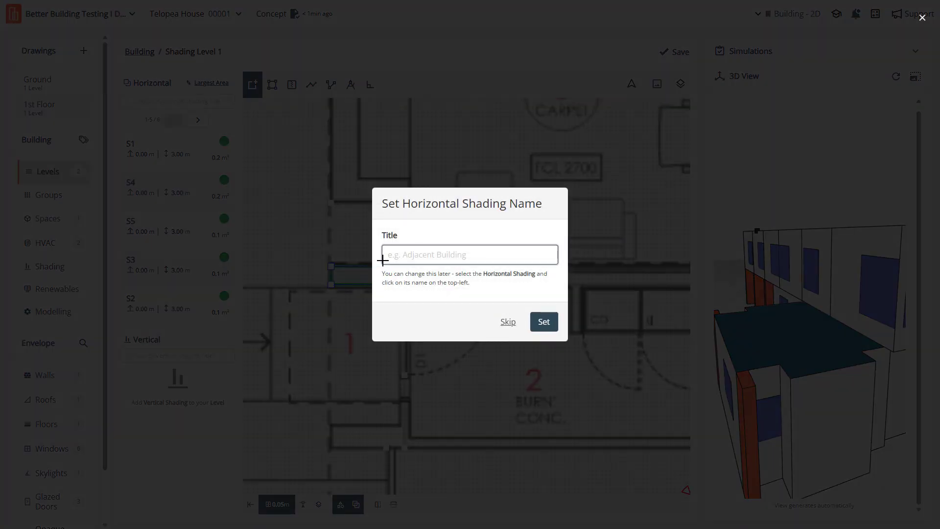
{"action": "type", "text": "S6"}
{"action": "key", "text": "Return"}
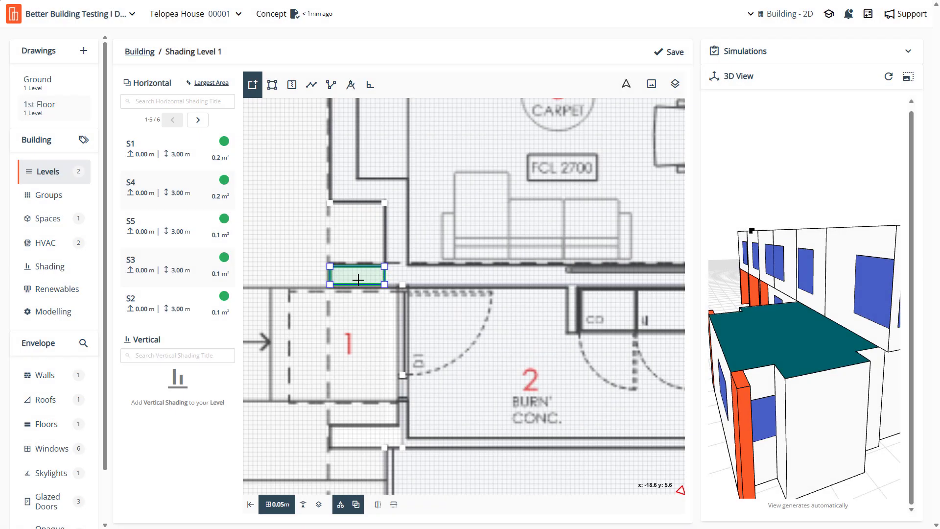
Set shading S6's extrusion to 3 m and save it
{"action": "left_click", "coordinate": [198, 120]}
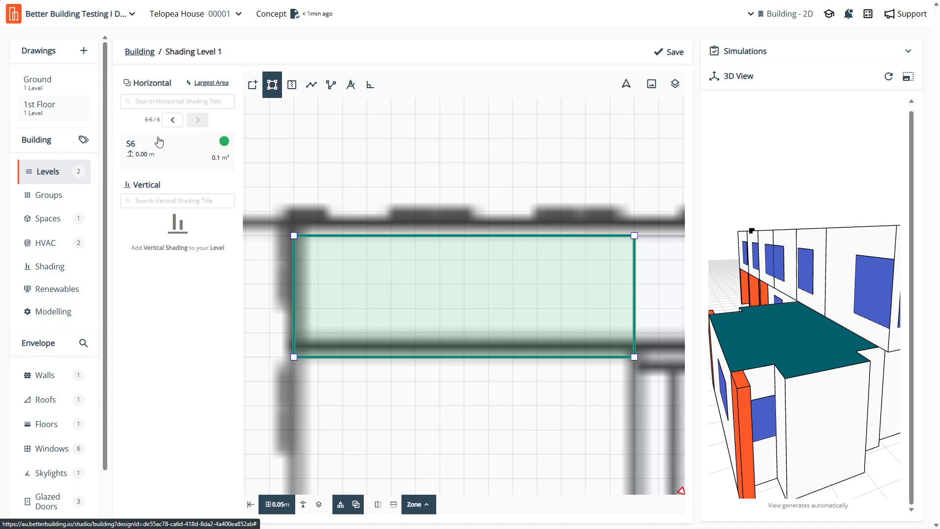
{"action": "scroll", "coordinate": [381, 285], "scroll_direction": "down", "scroll_amount": 3}
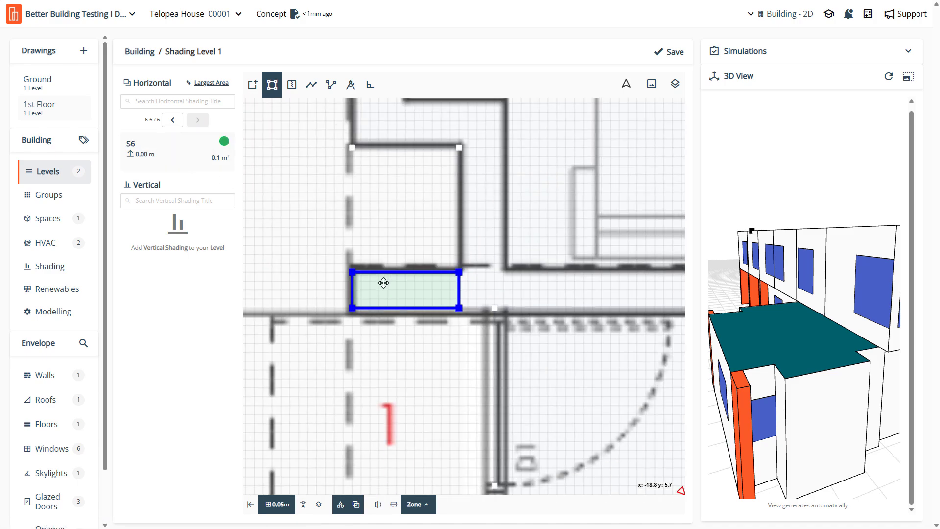
{"action": "left_click", "coordinate": [139, 167]}
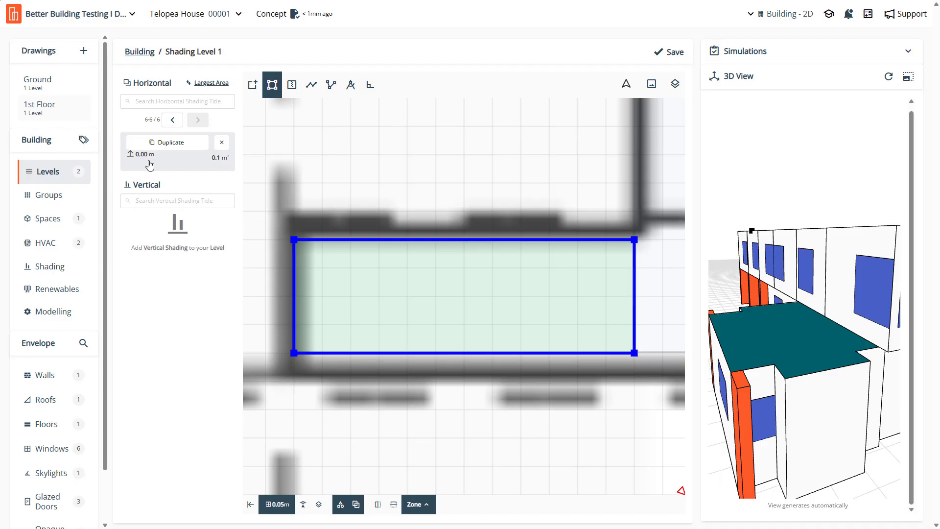
{"action": "left_click", "coordinate": [153, 163]}
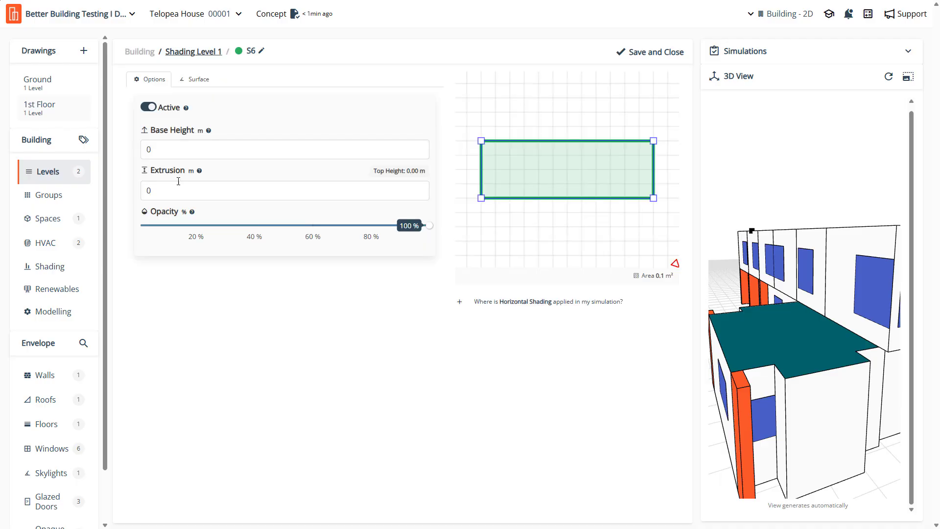
{"action": "left_click", "coordinate": [141, 187]}
{"action": "type", "text": "3"}
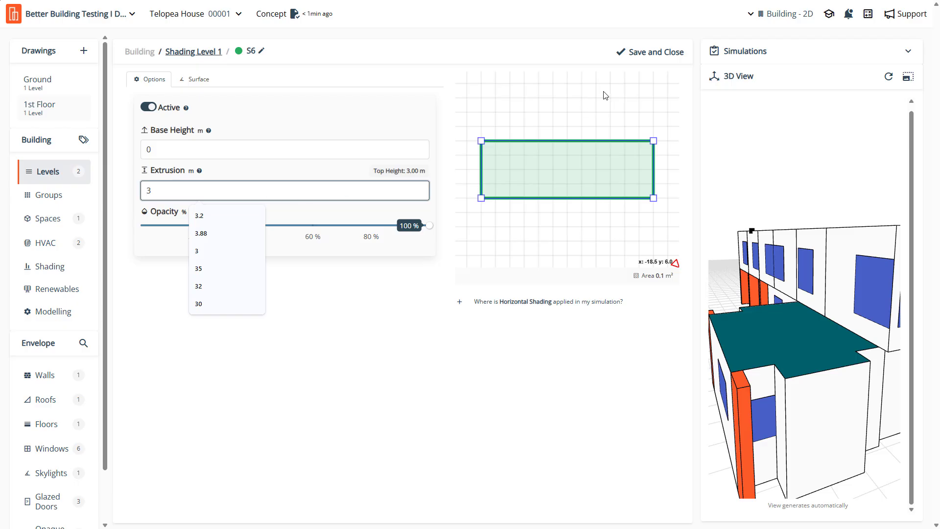
{"action": "left_click", "coordinate": [639, 57]}
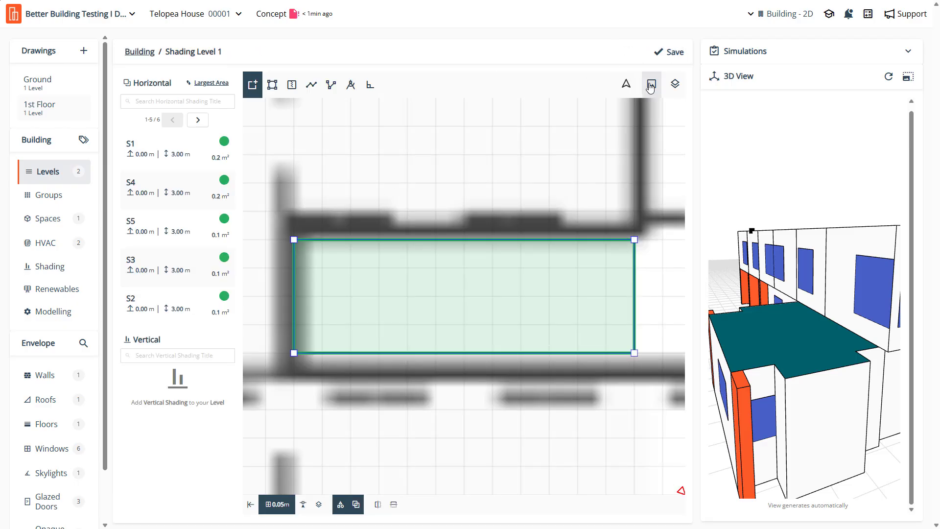
{"action": "left_click", "coordinate": [669, 52]}
Duplicate shading S6 and move the copy onto the wall stub between entry area 1 and the garage
{"action": "left_click", "coordinate": [198, 119]}
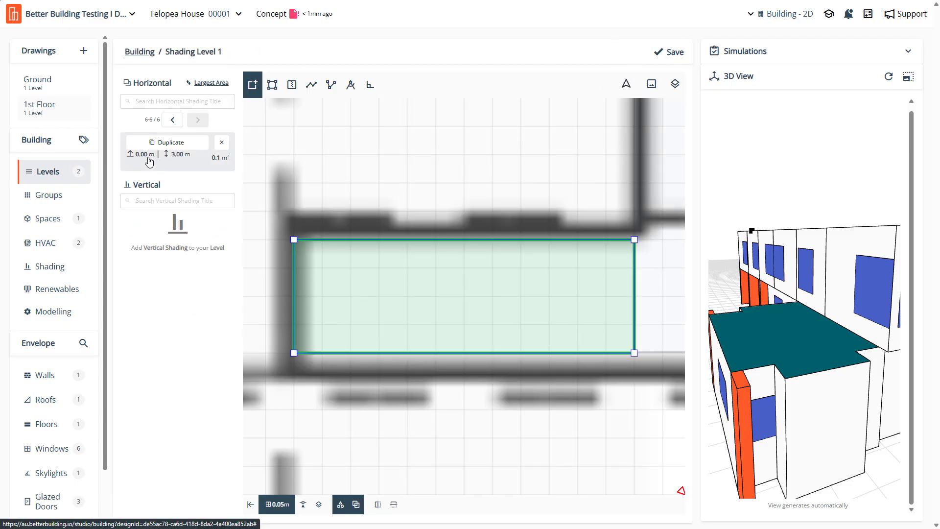
{"action": "scroll", "coordinate": [361, 302], "scroll_direction": "down", "scroll_amount": 5}
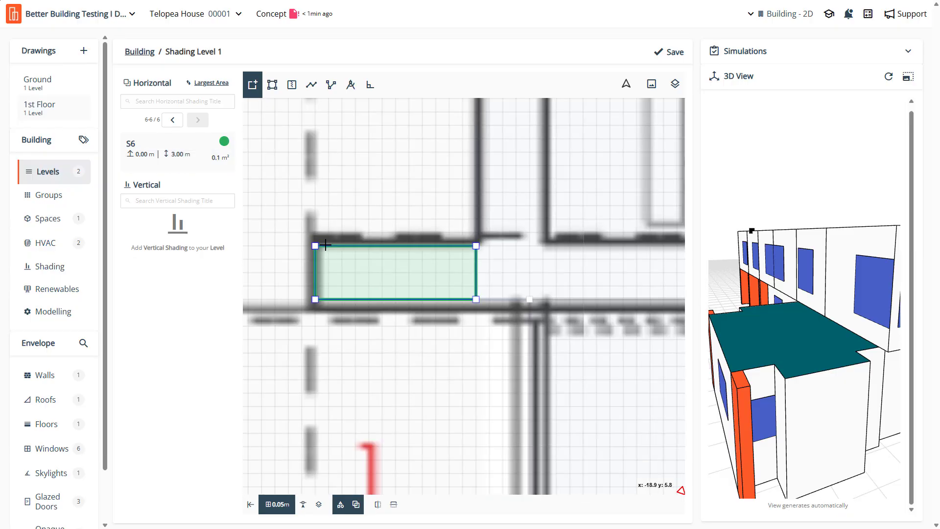
{"action": "scroll", "coordinate": [391, 318], "scroll_direction": "down", "scroll_amount": 5}
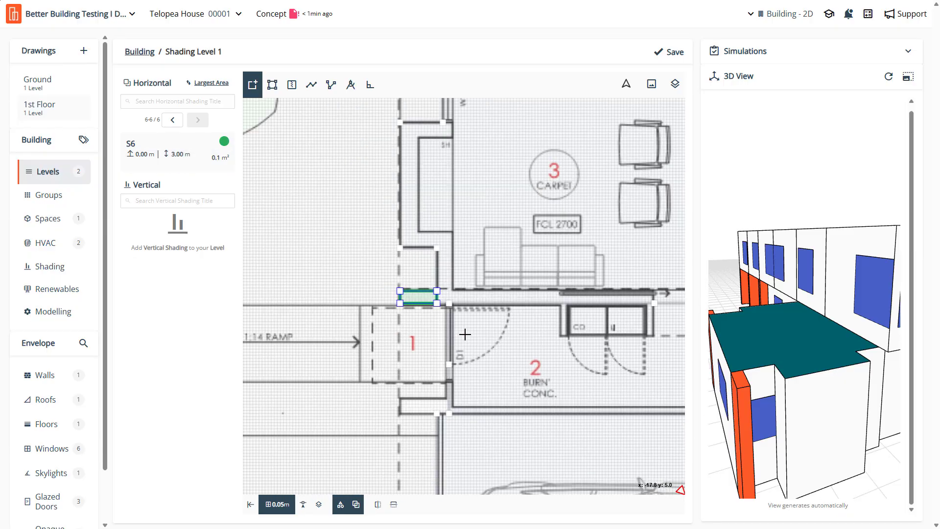
{"action": "scroll", "coordinate": [435, 397], "scroll_direction": "up", "scroll_amount": 4}
{"action": "scroll", "coordinate": [435, 397], "scroll_direction": "up", "scroll_amount": 1}
{"action": "mouse_move", "coordinate": [140, 152]}
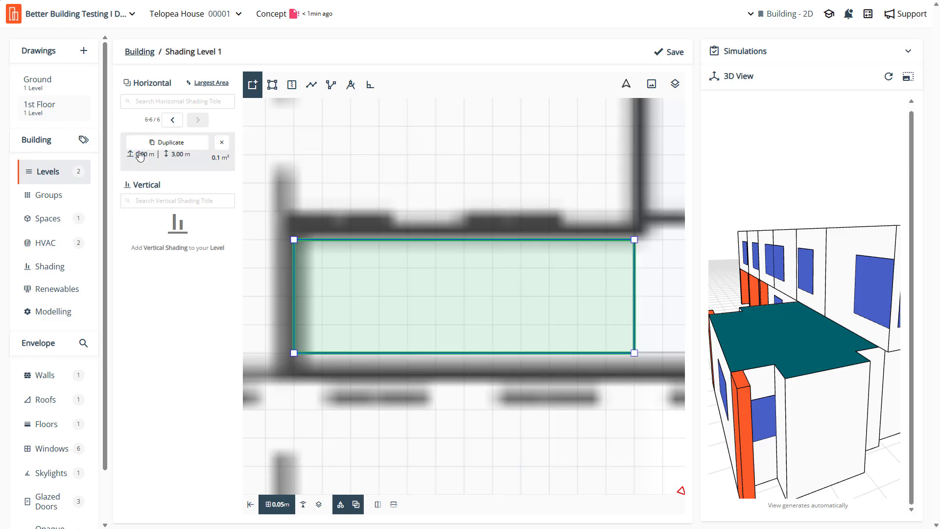
{"action": "left_click", "coordinate": [172, 145]}
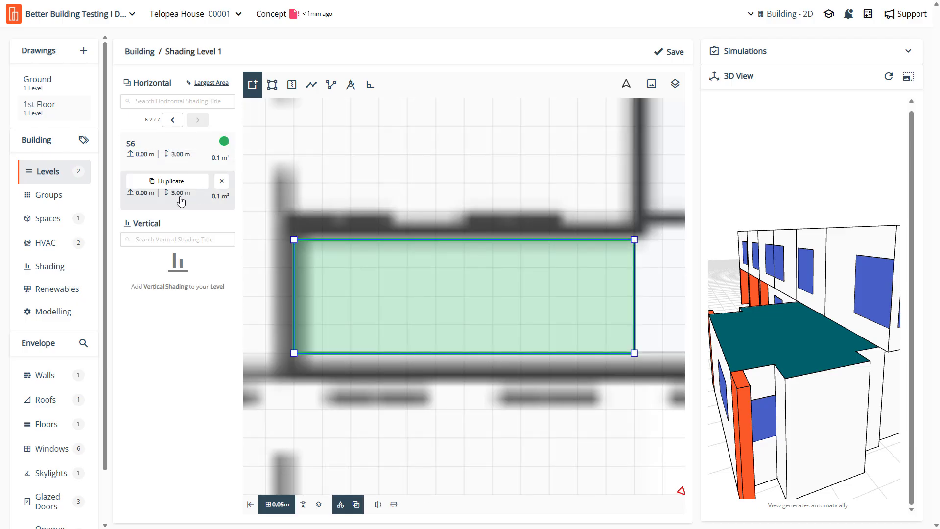
{"action": "left_click", "coordinate": [409, 230]}
{"action": "left_click_drag", "start_coordinate": [409, 230], "coordinate": [408, 415]}
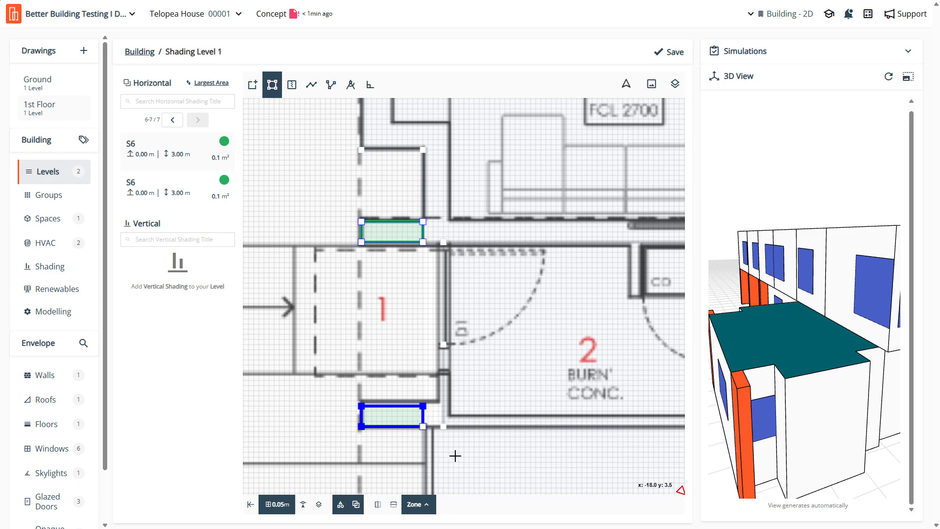
Widen the copied shading beside the garage so its inner end meets the wall line of entry door D1
{"action": "mouse_move", "coordinate": [423, 406]}
{"action": "left_mouse_down"}
{"action": "mouse_move", "coordinate": [440, 404]}
{"action": "mouse_move", "coordinate": [443, 426]}
{"action": "left_mouse_up"}
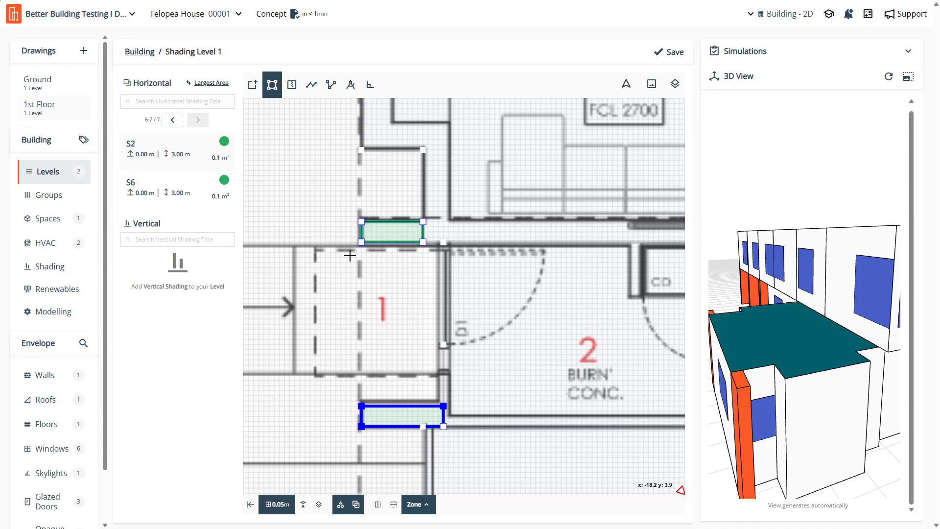
{"action": "mouse_move", "coordinate": [192, 194]}
{"action": "scroll", "coordinate": [373, 318], "scroll_direction": "down", "scroll_amount": 3}
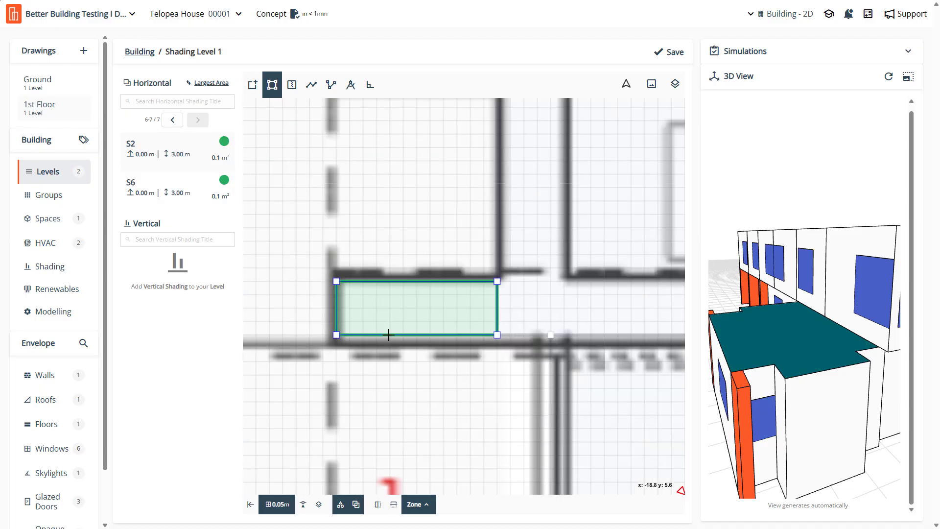
{"action": "scroll", "coordinate": [390, 334], "scroll_direction": "down", "scroll_amount": 9}
{"action": "scroll", "coordinate": [394, 393], "scroll_direction": "up", "scroll_amount": 5}
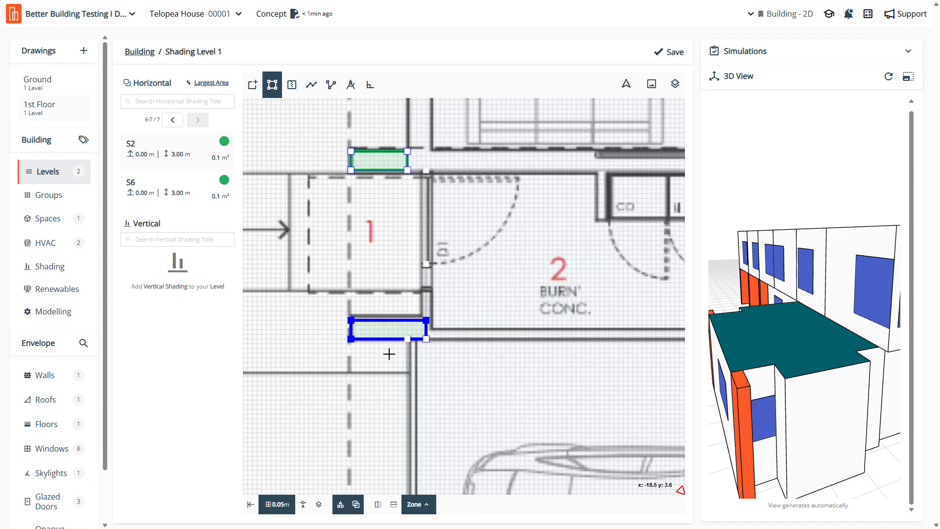
Colour the copied shading between entry area 1 and the garage orange and open its settings
{"action": "left_click", "coordinate": [427, 505]}
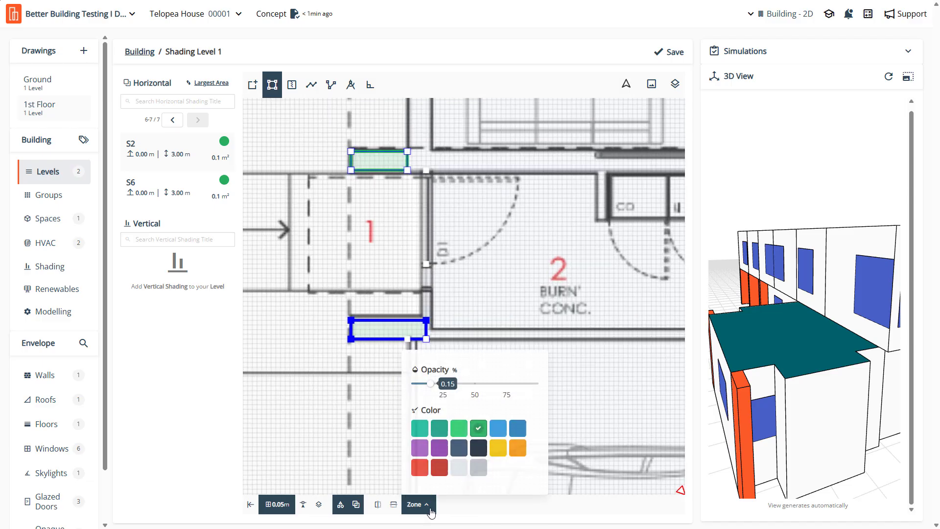
{"action": "left_click", "coordinate": [519, 456]}
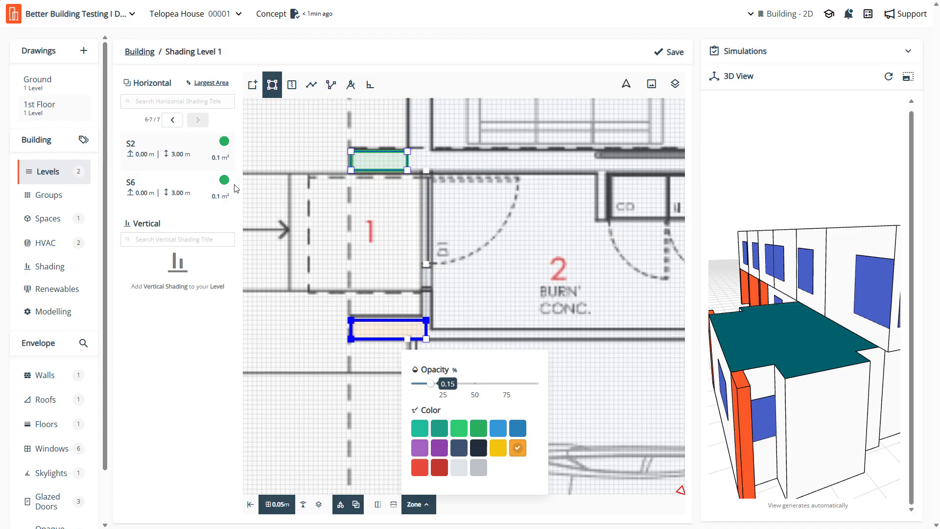
{"action": "left_click", "coordinate": [172, 119]}
{"action": "left_click", "coordinate": [167, 223]}
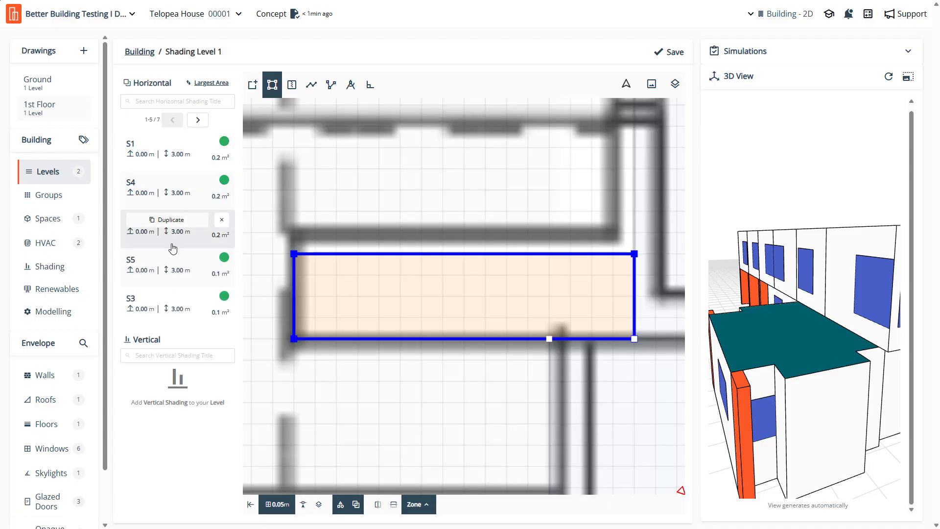
{"action": "left_click", "coordinate": [175, 245]}
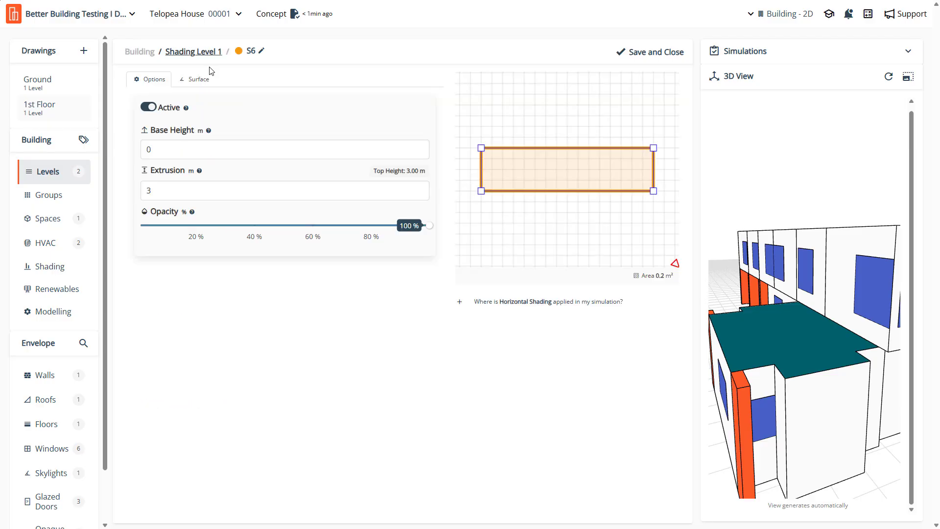
Rename the orange shading as S7 and save it
{"action": "left_click", "coordinate": [261, 51]}
{"action": "key", "text": "BackSpace"}
{"action": "type", "text": "7"}
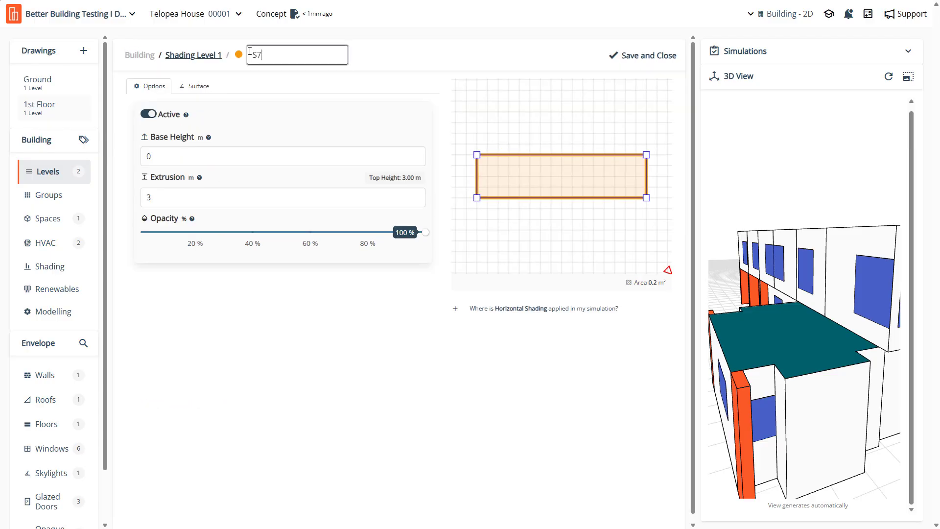
{"action": "left_click", "coordinate": [649, 56]}
{"action": "left_click", "coordinate": [648, 56]}
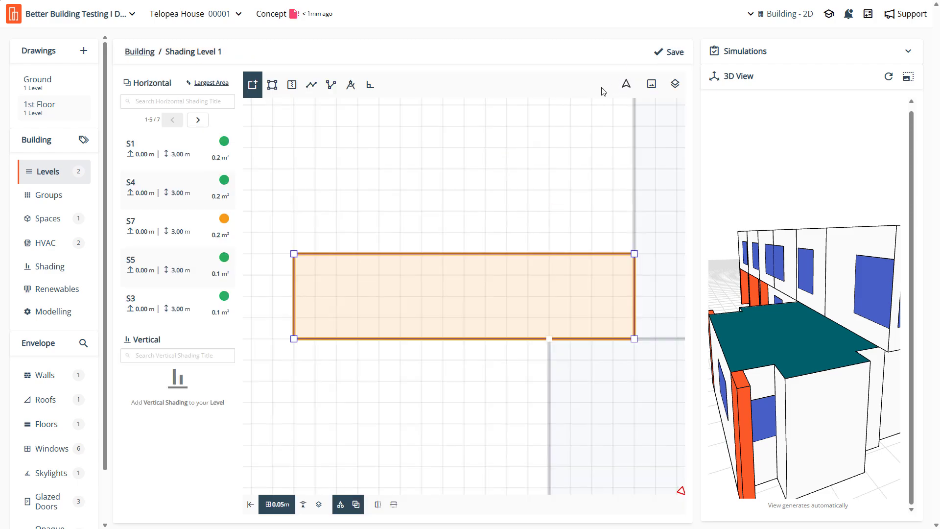
Recolour shading S7 green to match the other shadings
{"action": "left_click", "coordinate": [198, 240]}
{"action": "left_click", "coordinate": [662, 53]}
{"action": "left_click", "coordinate": [466, 297]}
{"action": "left_click", "coordinate": [416, 504]}
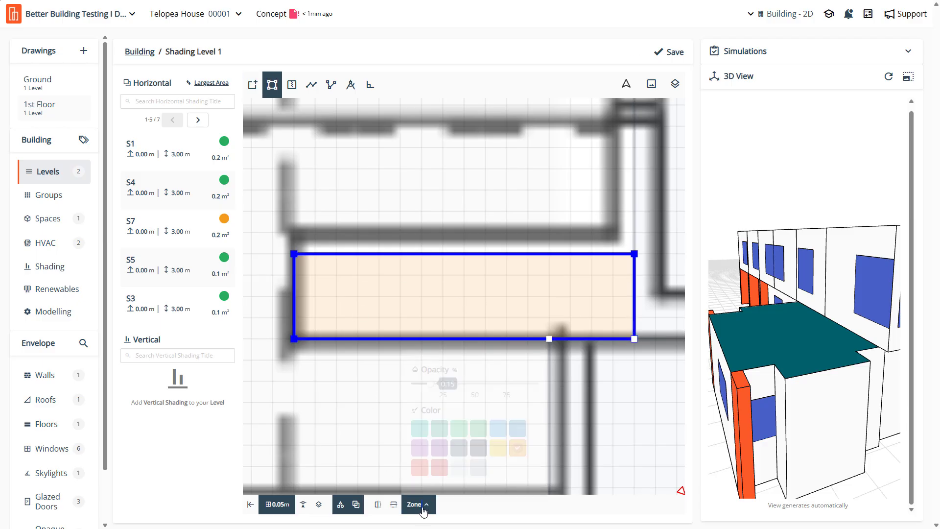
{"action": "left_click", "coordinate": [439, 430]}
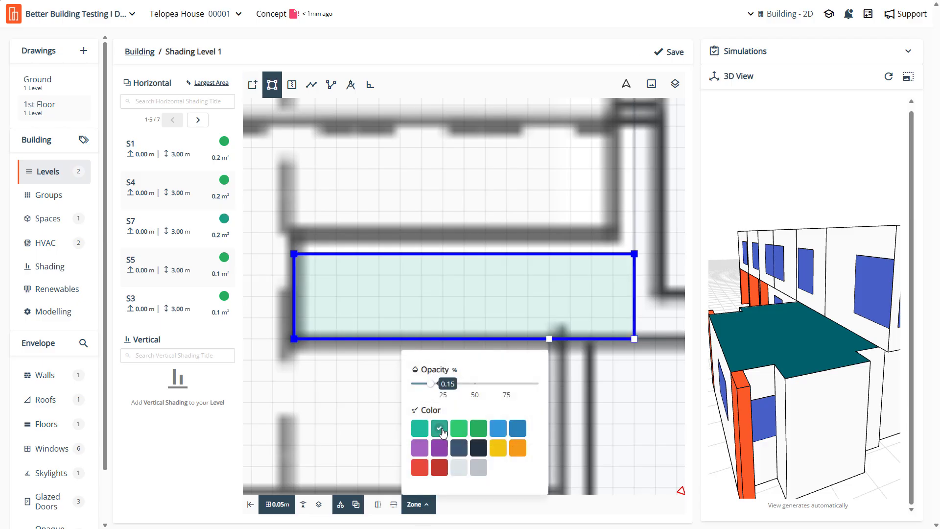
{"action": "left_click", "coordinate": [478, 430]}
Check the wall stub shadings across the Ground floor plan and save the level's shading
{"action": "scroll", "coordinate": [443, 310], "scroll_direction": "down", "scroll_amount": 10}
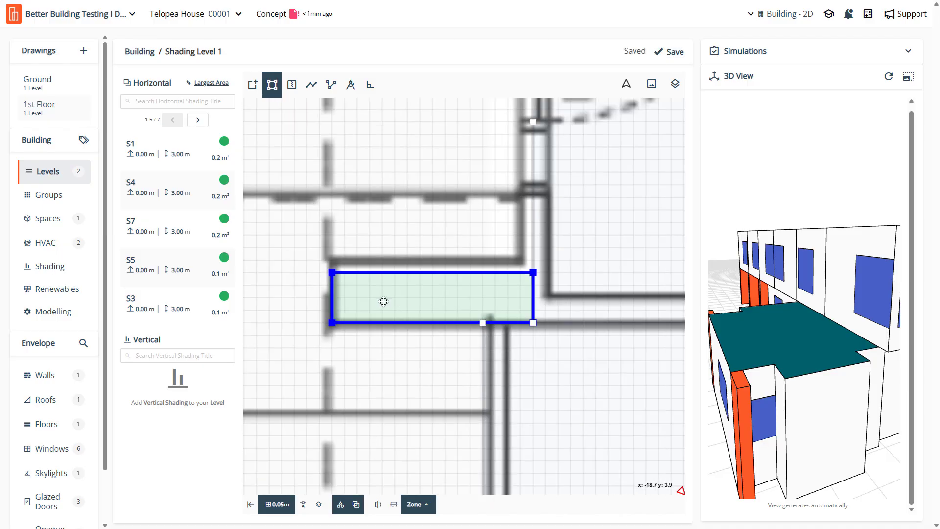
{"action": "scroll", "coordinate": [341, 250], "scroll_direction": "down", "scroll_amount": 3}
{"action": "scroll", "coordinate": [362, 423], "scroll_direction": "up", "scroll_amount": 3}
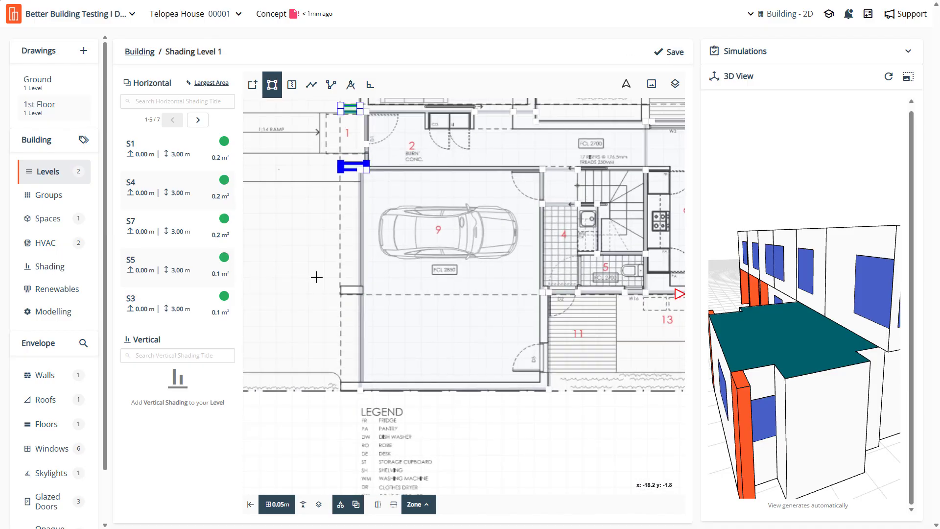
{"action": "scroll", "coordinate": [441, 370], "scroll_direction": "up", "scroll_amount": 1}
{"action": "scroll", "coordinate": [421, 369], "scroll_direction": "up", "scroll_amount": 2}
{"action": "scroll", "coordinate": [419, 368], "scroll_direction": "down", "scroll_amount": 3}
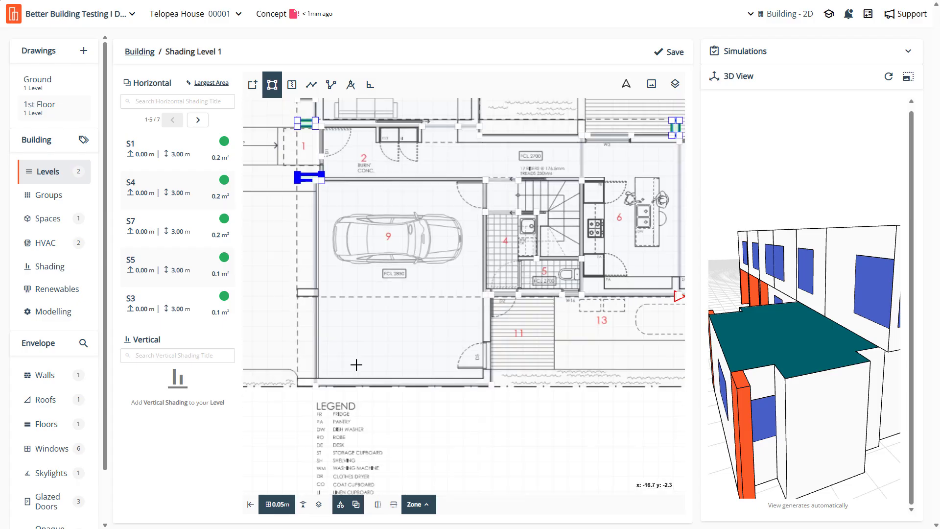
{"action": "scroll", "coordinate": [355, 365], "scroll_direction": "down", "scroll_amount": 2}
{"action": "scroll", "coordinate": [569, 323], "scroll_direction": "up", "scroll_amount": 1}
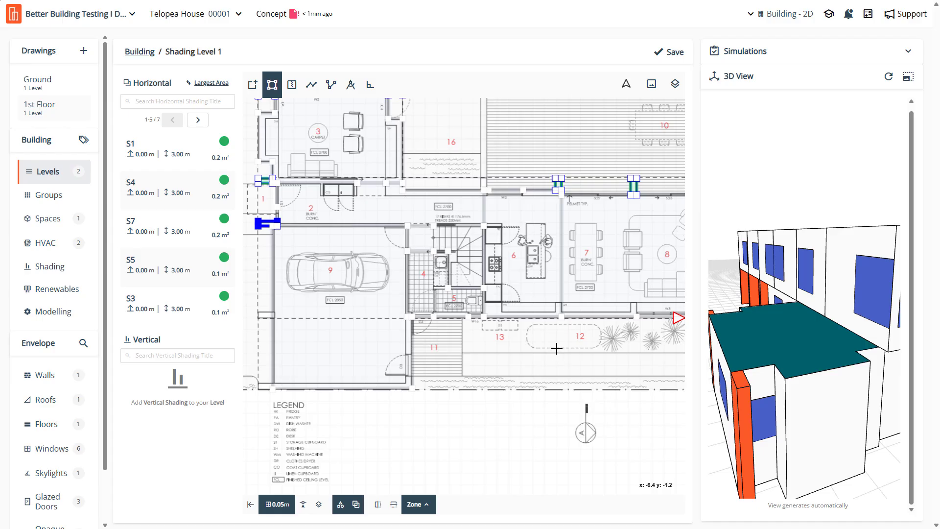
{"action": "left_click", "coordinate": [669, 52]}
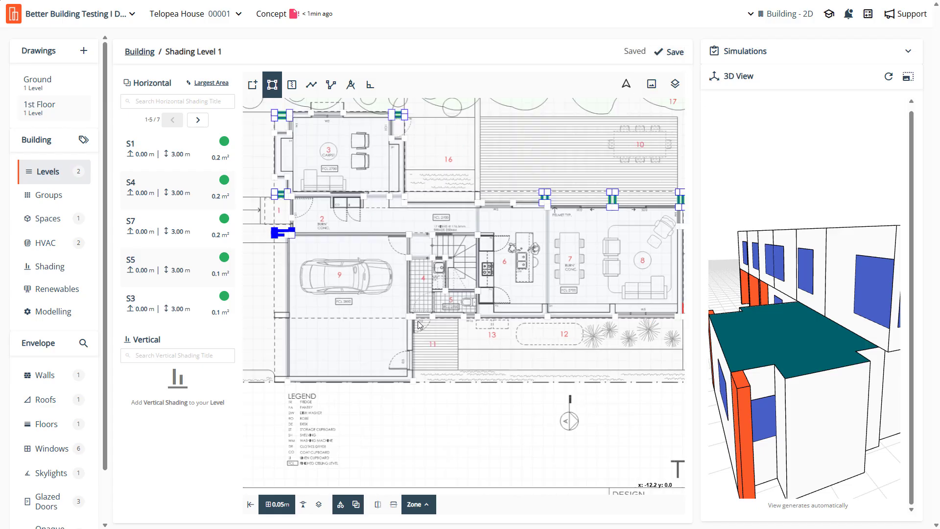
{"action": "scroll", "coordinate": [419, 345], "scroll_direction": "up", "scroll_amount": 3}
{"action": "scroll", "coordinate": [419, 345], "scroll_direction": "down", "scroll_amount": 2}
{"action": "scroll", "coordinate": [419, 346], "scroll_direction": "up", "scroll_amount": 4}
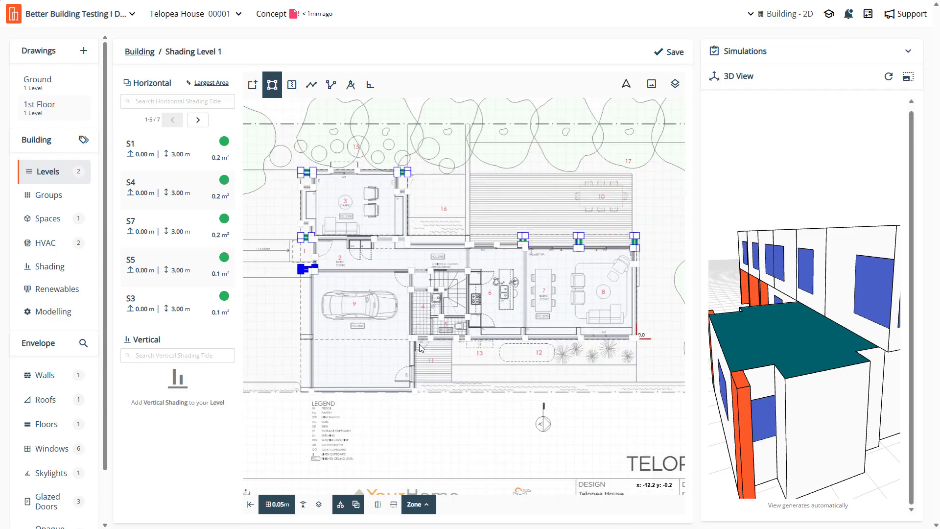
{"action": "left_click", "coordinate": [147, 264]}
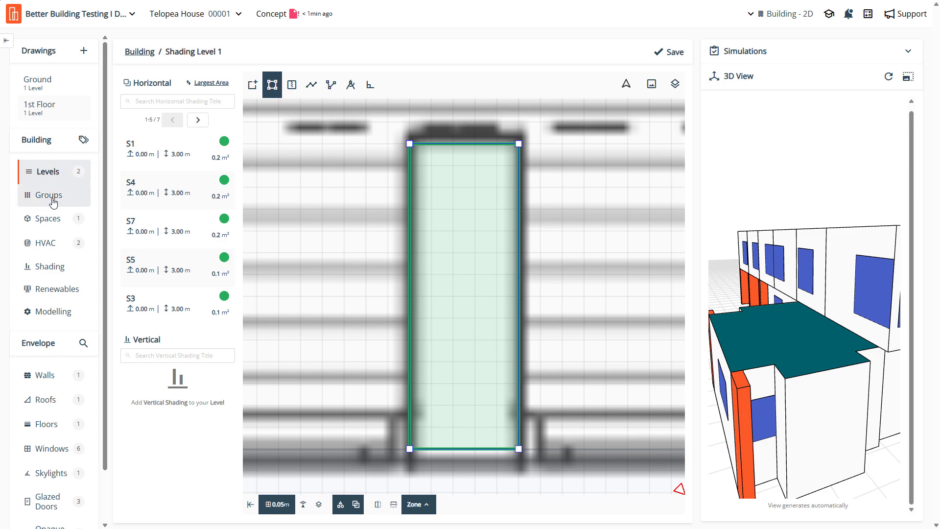
Delete the shading overlay from the 1st Floor level
{"action": "left_click", "coordinate": [48, 195]}
{"action": "left_click", "coordinate": [48, 172]}
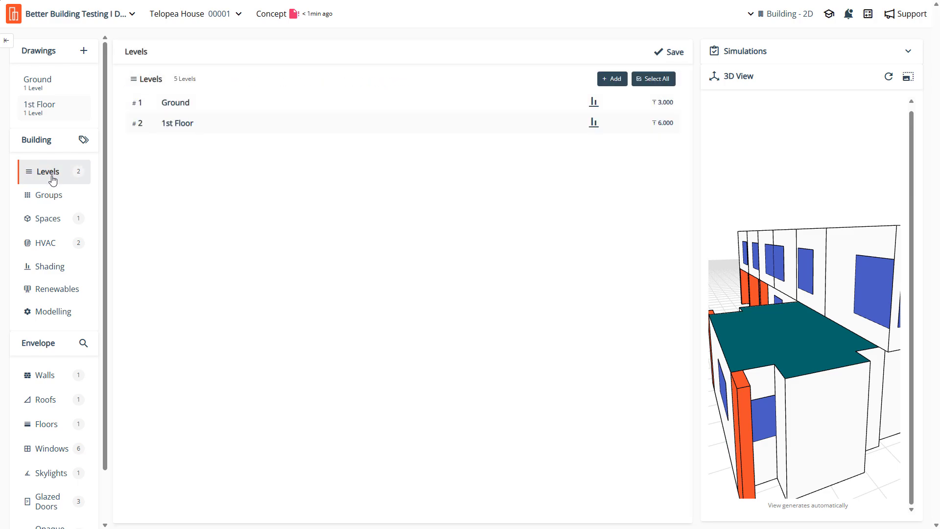
{"action": "left_click", "coordinate": [594, 123]}
{"action": "left_click", "coordinate": [571, 195]}
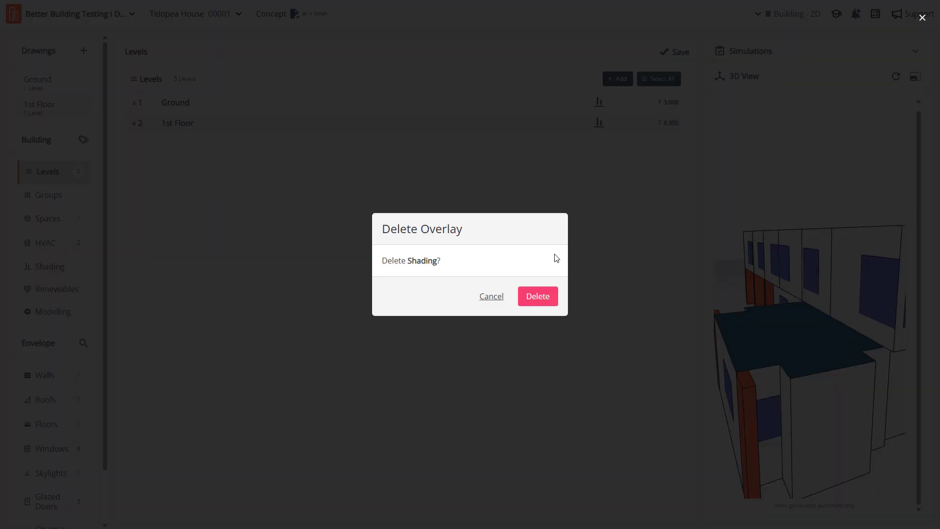
{"action": "left_click", "coordinate": [538, 296]}
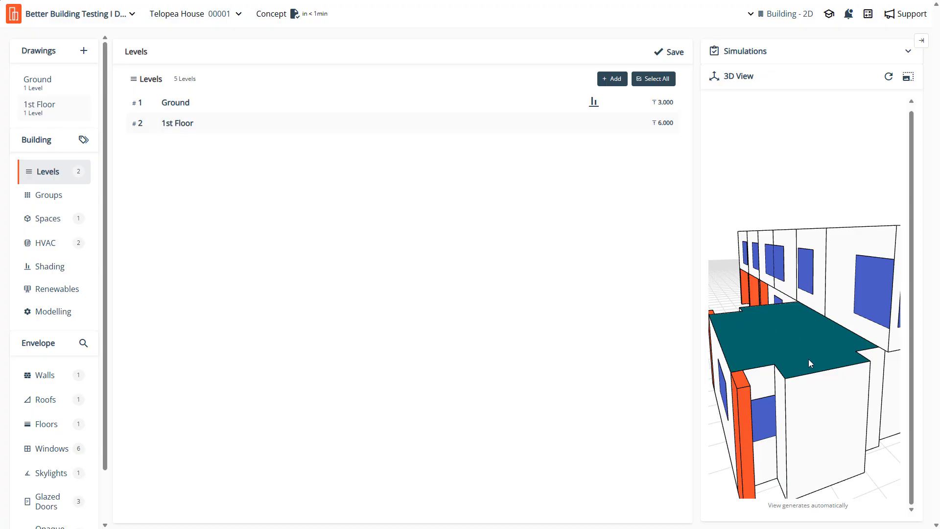
Start a roof geometry on the 1st Floor level and show the 1st Floor drawing beneath it
{"action": "left_click_drag", "start_coordinate": [809, 360], "coordinate": [799, 278]}
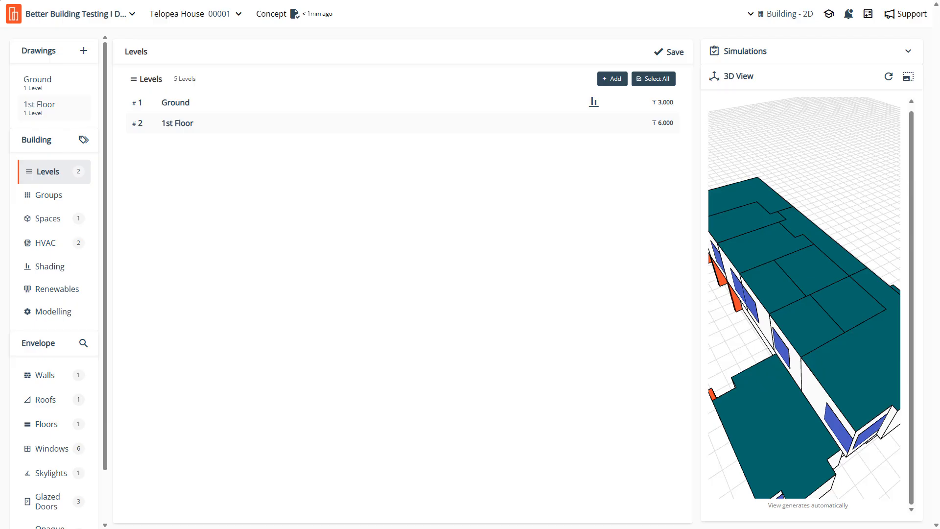
{"action": "mouse_move", "coordinate": [539, 126]}
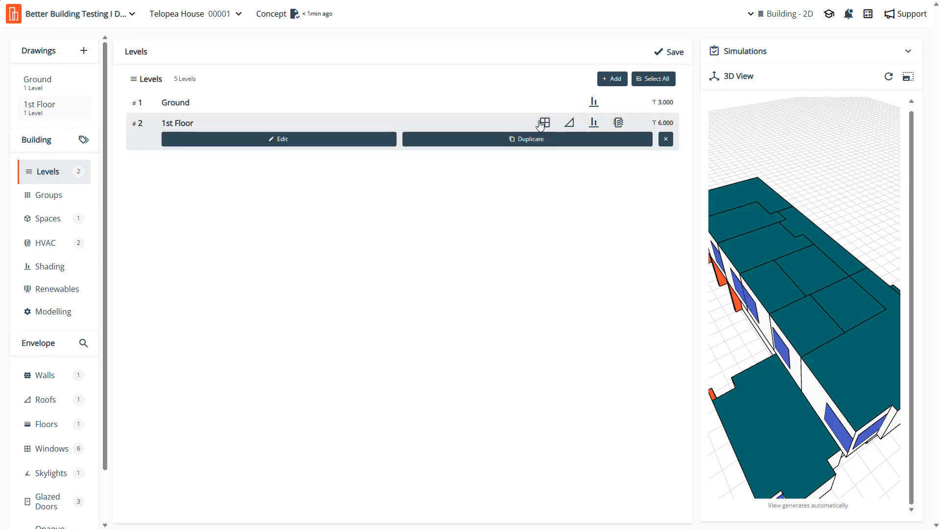
{"action": "left_click", "coordinate": [570, 124]}
{"action": "left_click", "coordinate": [564, 141]}
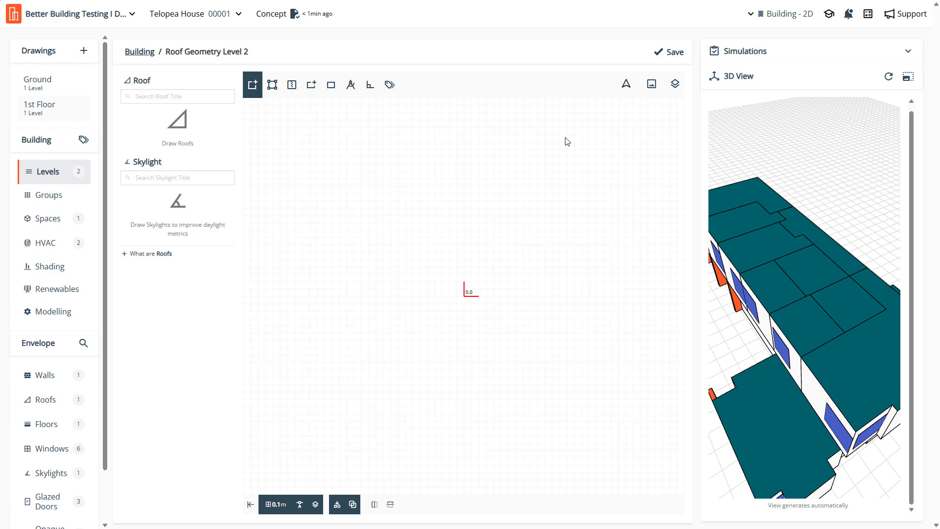
{"action": "left_click", "coordinate": [679, 94]}
{"action": "left_click", "coordinate": [666, 150]}
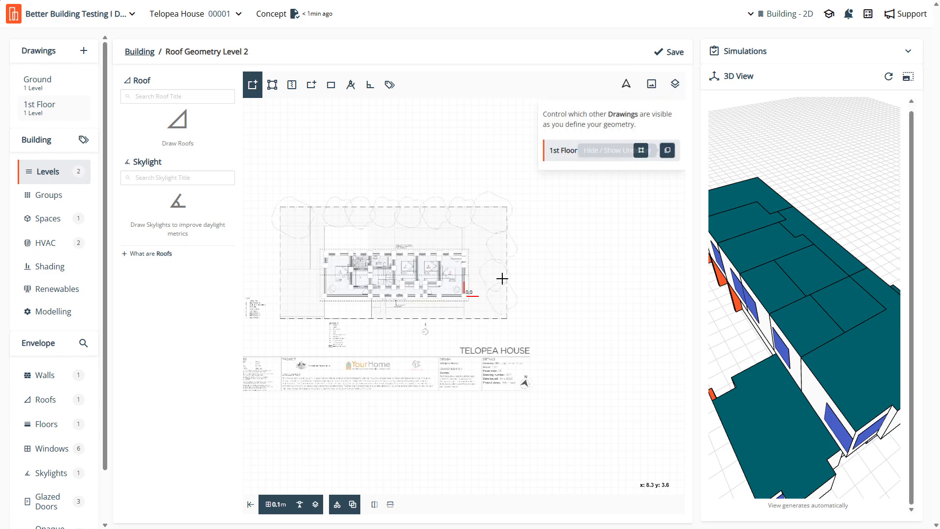
Start the roof outline at room 2's outer corner near the armchair and run it along the outer wall to the near edge of window W14
{"action": "scroll", "coordinate": [360, 310], "scroll_direction": "up", "scroll_amount": 3}
{"action": "scroll", "coordinate": [304, 216], "scroll_direction": "up", "scroll_amount": 2}
{"action": "scroll", "coordinate": [273, 175], "scroll_direction": "up", "scroll_amount": 3}
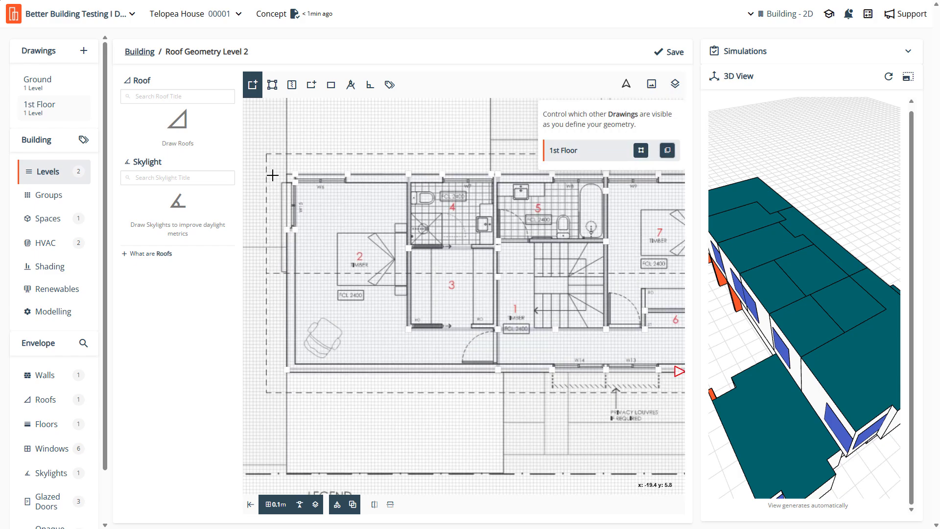
{"action": "scroll", "coordinate": [273, 175], "scroll_direction": "up", "scroll_amount": 1}
{"action": "scroll", "coordinate": [265, 181], "scroll_direction": "down", "scroll_amount": 6}
{"action": "scroll", "coordinate": [297, 332], "scroll_direction": "up", "scroll_amount": 6}
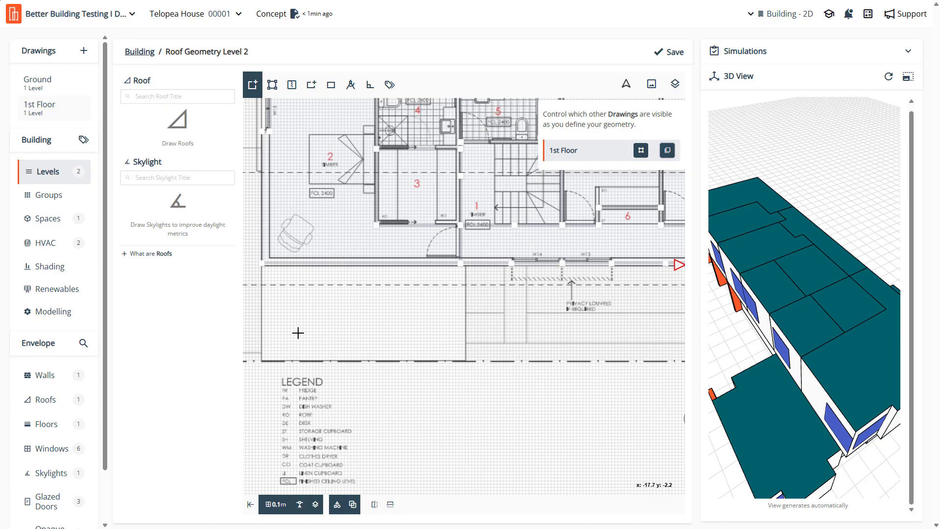
{"action": "left_click", "coordinate": [258, 256]}
{"action": "scroll", "coordinate": [256, 272], "scroll_direction": "down", "scroll_amount": 5}
{"action": "scroll", "coordinate": [430, 260], "scroll_direction": "up", "scroll_amount": 6}
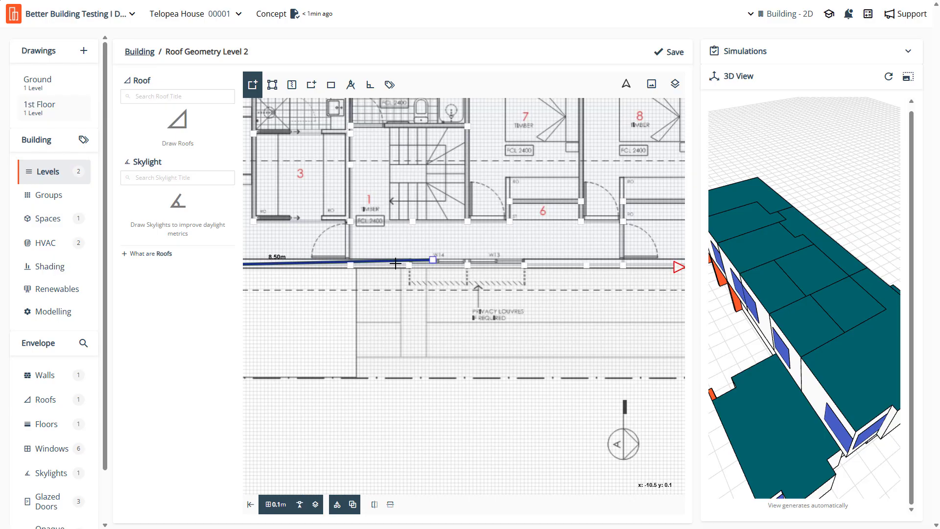
{"action": "left_click", "coordinate": [343, 268]}
{"action": "left_click", "coordinate": [407, 267]}
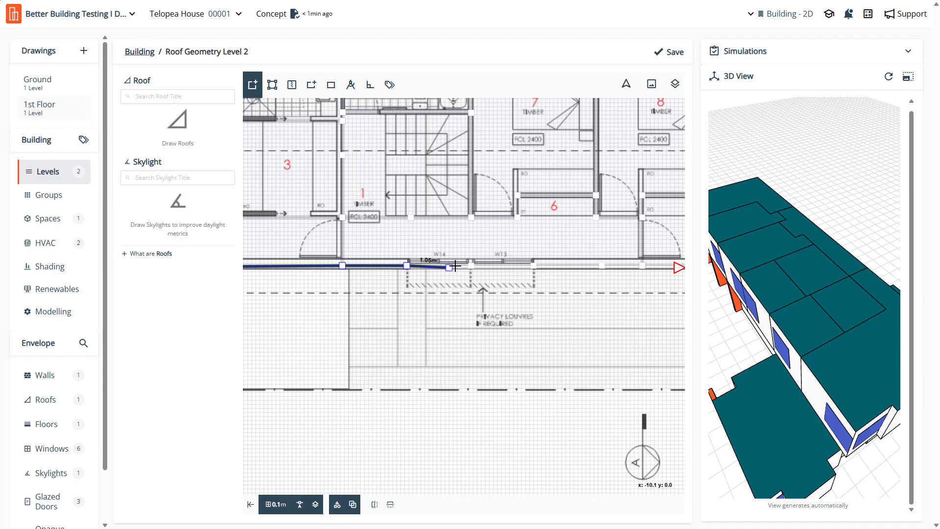
Continue the roof outline along the outer wall past windows W14 and W13 to room 9's outer corner at the origin
{"action": "left_click", "coordinate": [472, 267]}
{"action": "left_click", "coordinate": [533, 267]}
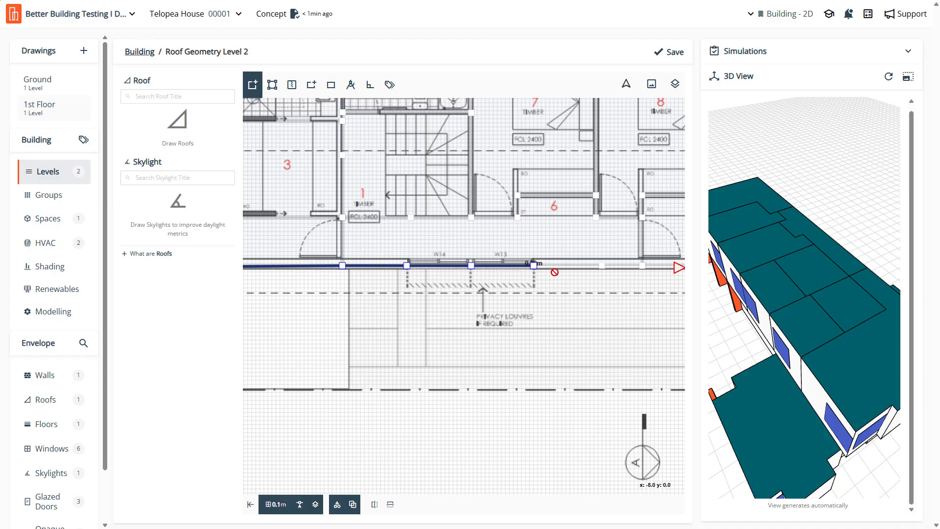
{"action": "left_click", "coordinate": [602, 267]}
{"action": "left_click", "coordinate": [641, 268]}
{"action": "scroll", "coordinate": [639, 269], "scroll_direction": "down", "scroll_amount": 5}
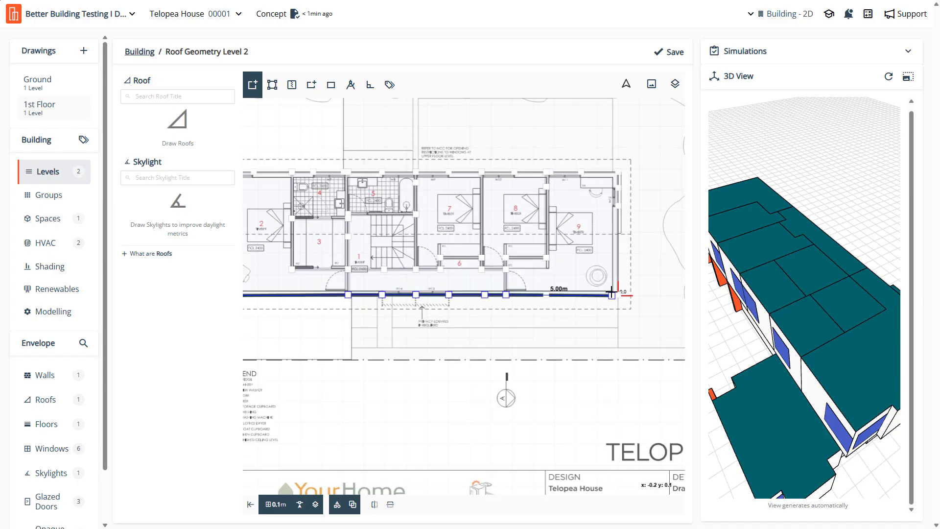
{"action": "scroll", "coordinate": [495, 292], "scroll_direction": "up", "scroll_amount": 5}
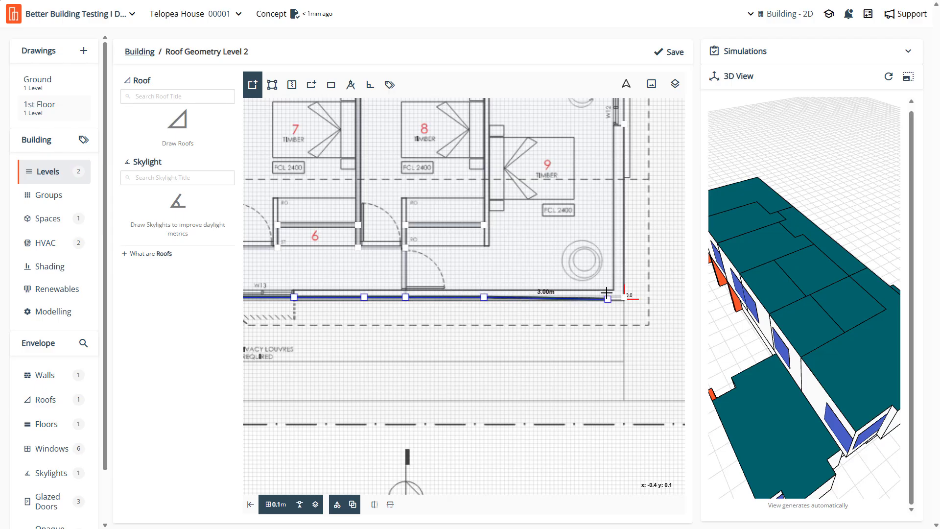
{"action": "left_click", "coordinate": [623, 296]}
Run the roof outline along room 9's end wall past window W12 and around the corner to the near edge of window W11
{"action": "scroll", "coordinate": [603, 371], "scroll_direction": "down", "scroll_amount": 3}
{"action": "scroll", "coordinate": [631, 171], "scroll_direction": "up", "scroll_amount": 5}
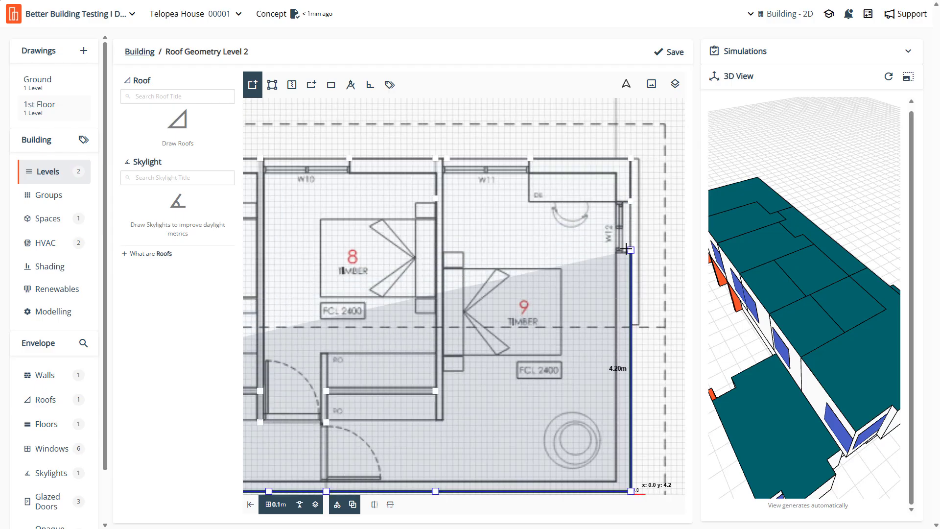
{"action": "left_click", "coordinate": [630, 158]}
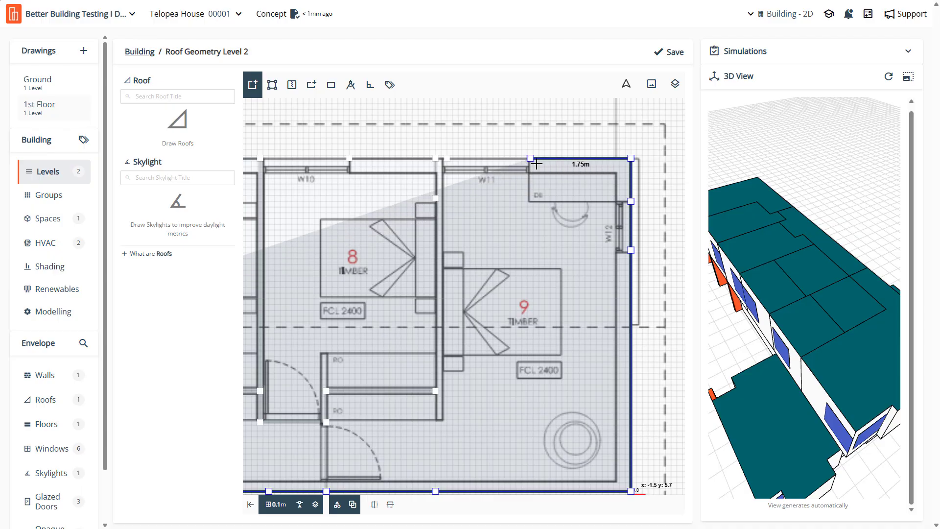
{"action": "left_click", "coordinate": [530, 159]}
{"action": "scroll", "coordinate": [437, 142], "scroll_direction": "up", "scroll_amount": 3}
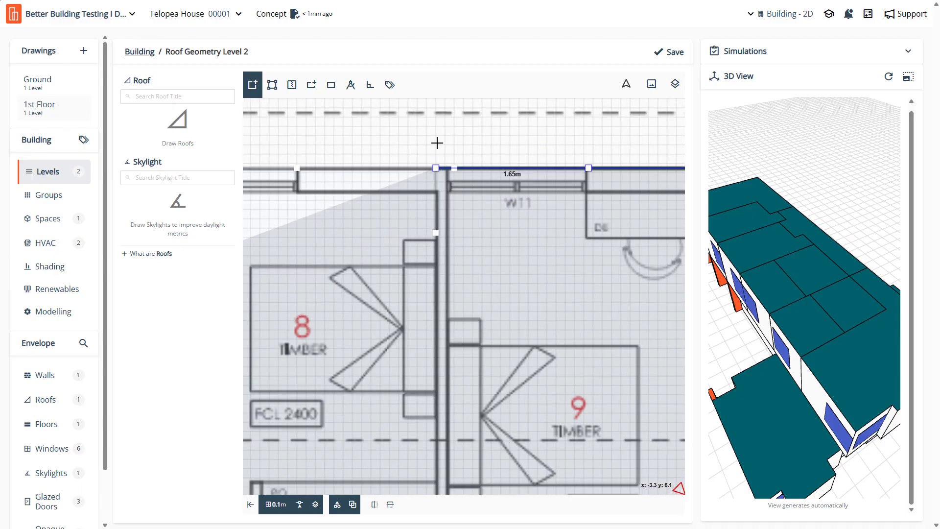
Continue the roof outline along the outer wall past windows W11, W10 and W9 to the far edge of window W8
{"action": "left_click", "coordinate": [437, 167]}
{"action": "left_click", "coordinate": [321, 167]}
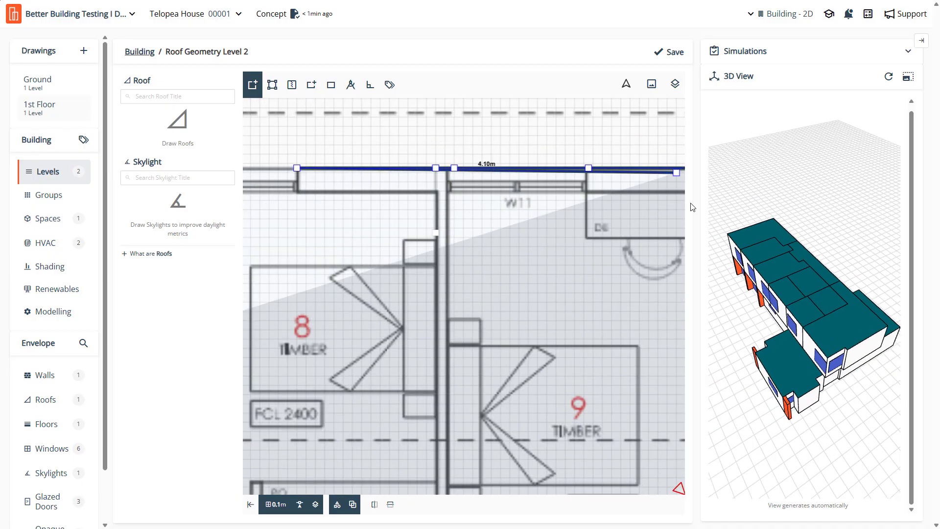
{"action": "scroll", "coordinate": [602, 211], "scroll_direction": "down", "scroll_amount": 5}
{"action": "scroll", "coordinate": [510, 207], "scroll_direction": "up", "scroll_amount": 5}
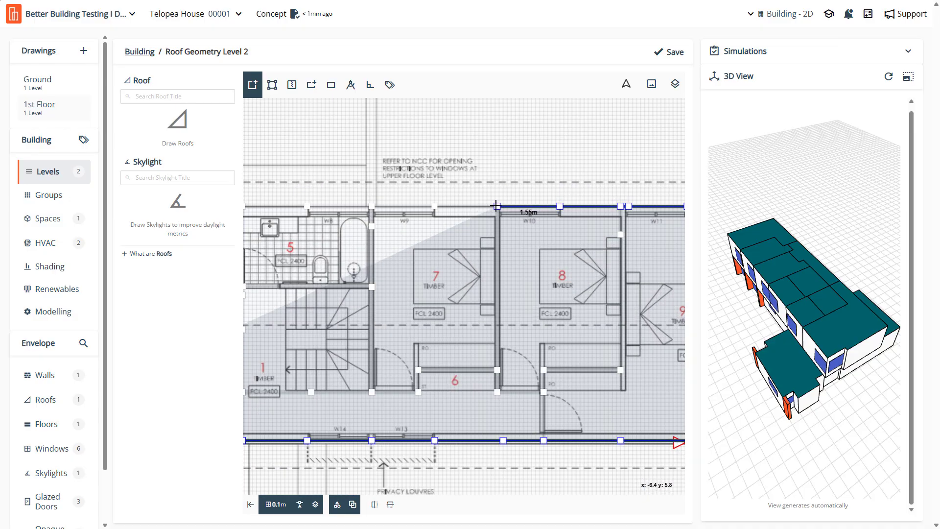
{"action": "left_click", "coordinate": [497, 205]}
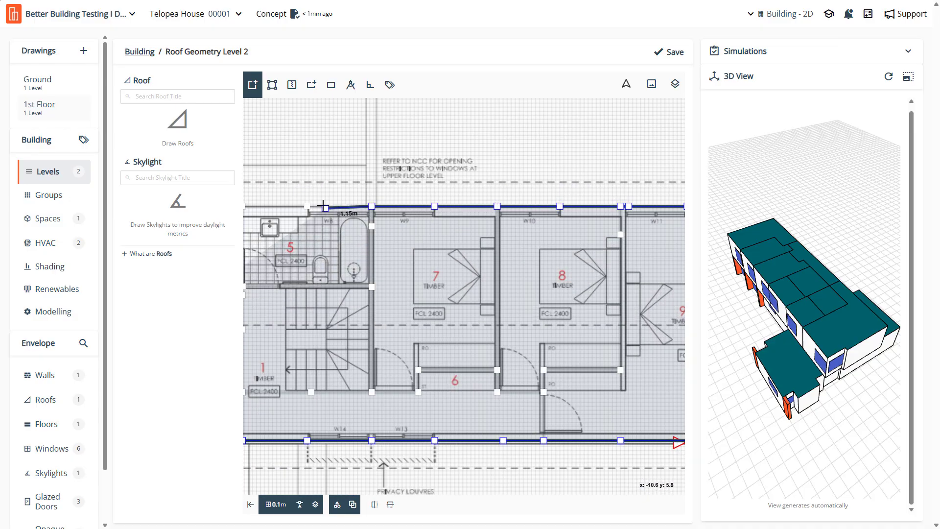
{"action": "left_click", "coordinate": [307, 206]}
Extend the roof outline along rooms 5 and 4, past window W7, to the wall between rooms 4 and 2
{"action": "scroll", "coordinate": [520, 214], "scroll_direction": "down", "scroll_amount": 5}
{"action": "scroll", "coordinate": [342, 216], "scroll_direction": "up", "scroll_amount": 5}
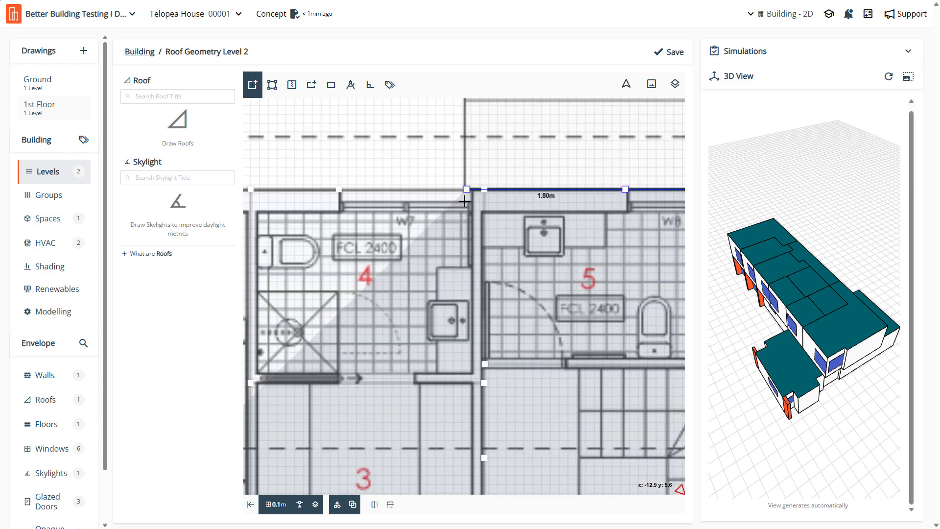
{"action": "scroll", "coordinate": [467, 191], "scroll_direction": "down", "scroll_amount": 4}
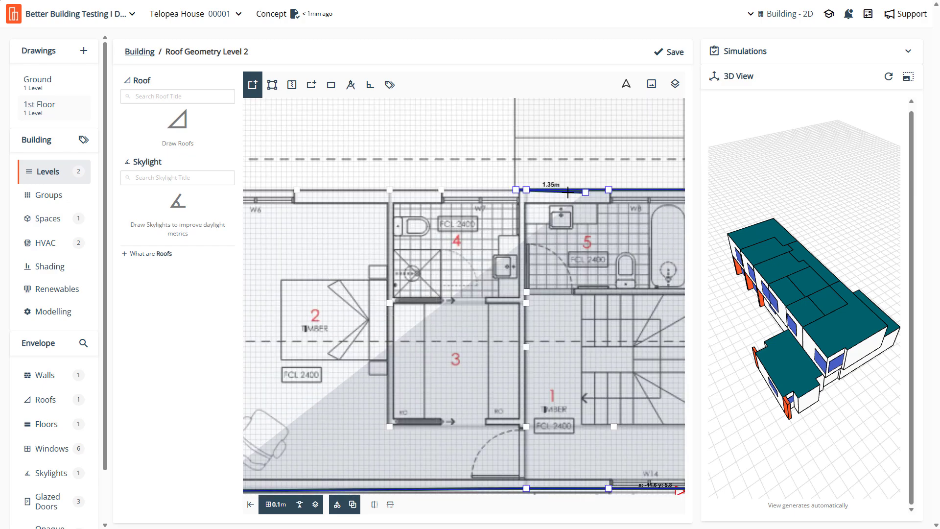
{"action": "scroll", "coordinate": [512, 191], "scroll_direction": "up", "scroll_amount": 4}
{"action": "left_click", "coordinate": [494, 194]}
{"action": "left_click", "coordinate": [403, 195]}
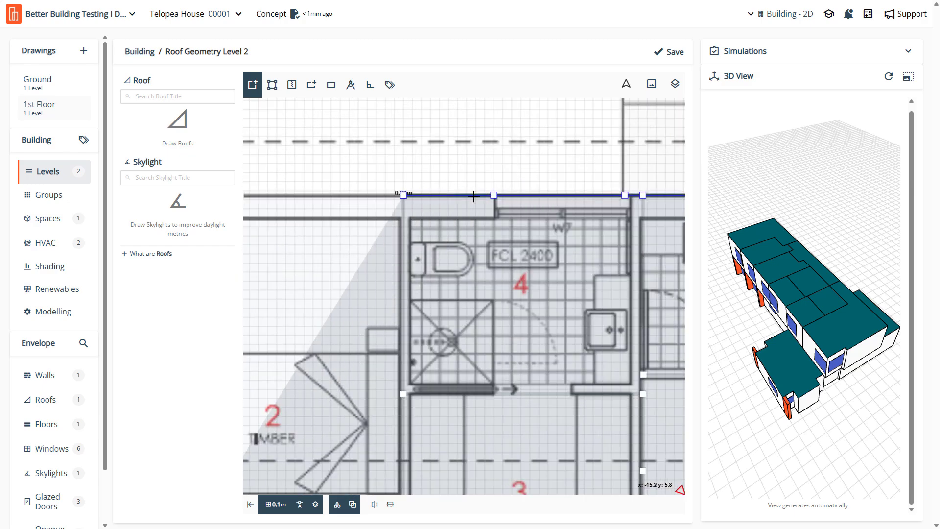
Run the roof outline past window W6 to room 2's corner and around to the far end of window W15
{"action": "scroll", "coordinate": [416, 195], "scroll_direction": "down", "scroll_amount": 4}
{"action": "scroll", "coordinate": [404, 198], "scroll_direction": "up", "scroll_amount": 3}
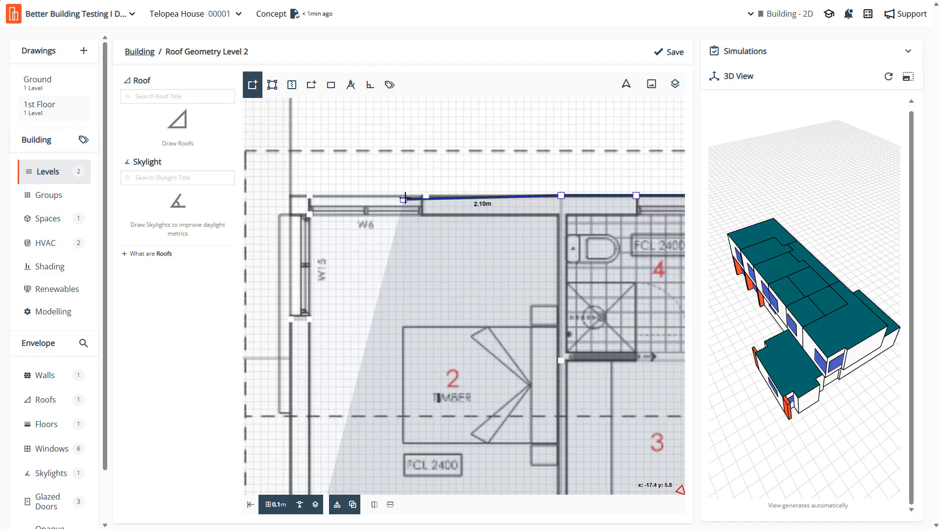
{"action": "left_click", "coordinate": [310, 195]}
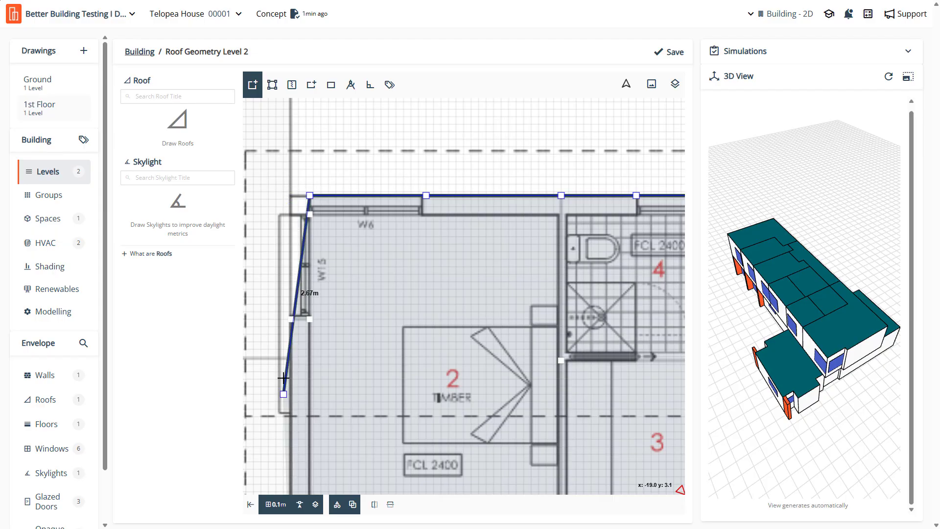
{"action": "left_click", "coordinate": [291, 318]}
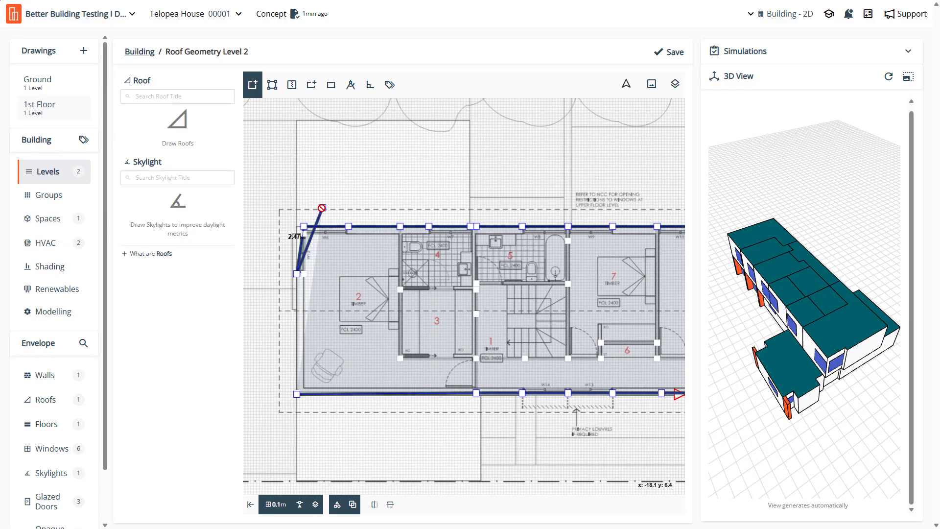
Finish the roof outline and name it Roof 1
{"action": "scroll", "coordinate": [300, 245], "scroll_direction": "down", "scroll_amount": 3}
{"action": "left_click", "coordinate": [322, 224]}
{"action": "type", "text": "Roof 1"}
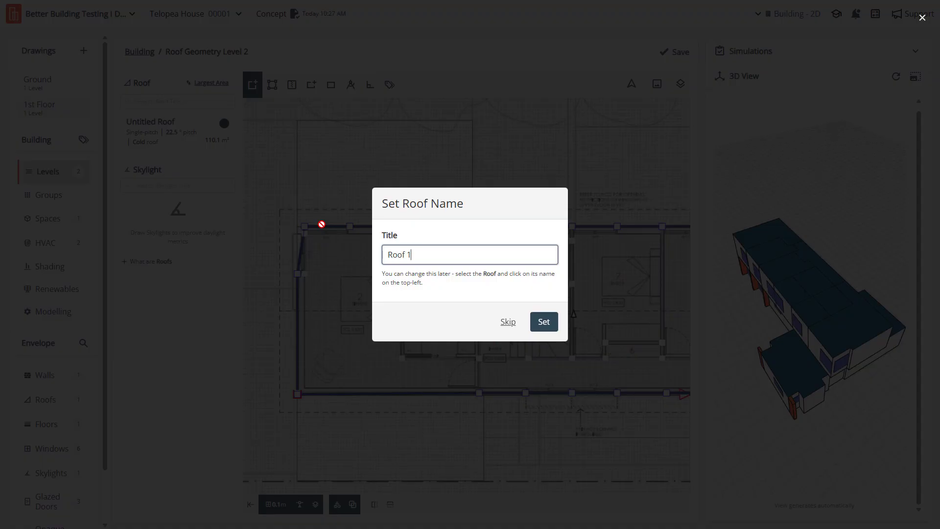
{"action": "key", "text": "Return"}
Set the snapping grid to 0.05 m, pull Roof 1's slanted edge beside window W15 out to room 2's outer corner, and save
{"action": "scroll", "coordinate": [292, 216], "scroll_direction": "up", "scroll_amount": 3}
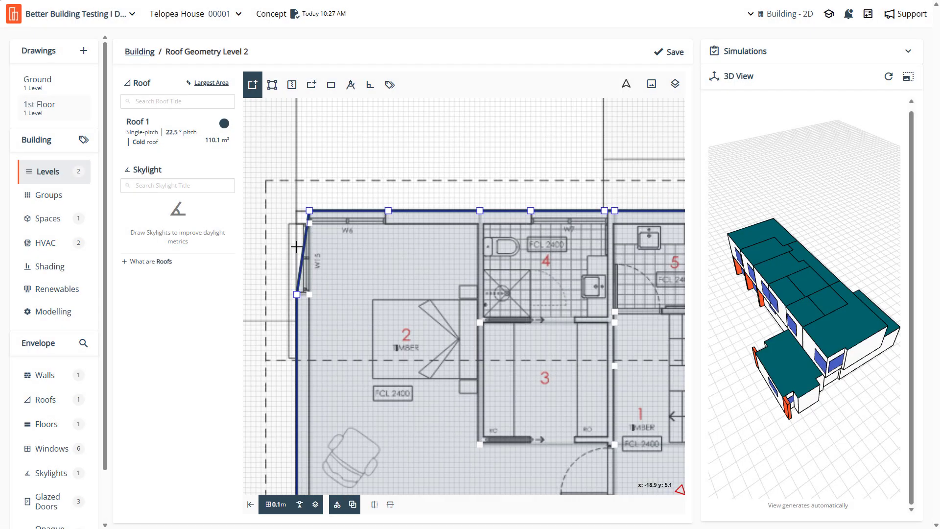
{"action": "left_click", "coordinate": [275, 504]}
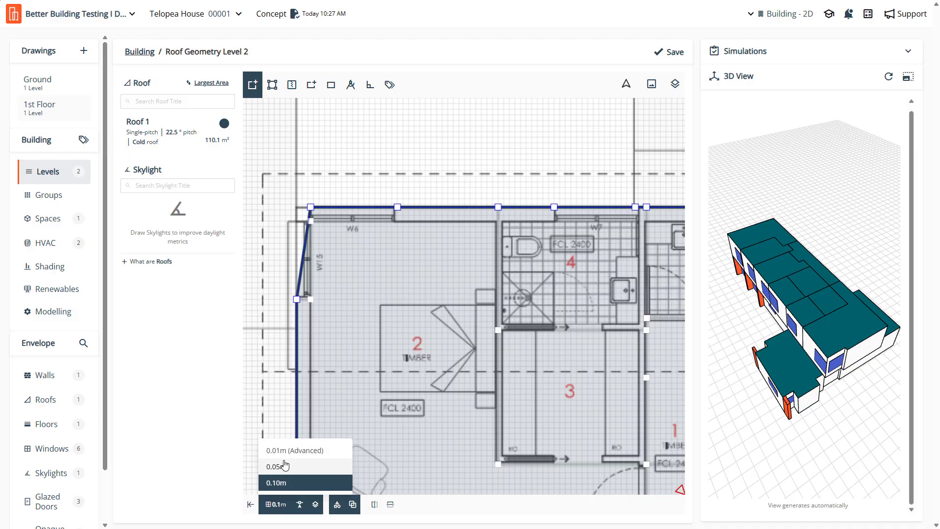
{"action": "left_click", "coordinate": [283, 465]}
{"action": "scroll", "coordinate": [302, 184], "scroll_direction": "up", "scroll_amount": 2}
{"action": "left_click", "coordinate": [330, 278]}
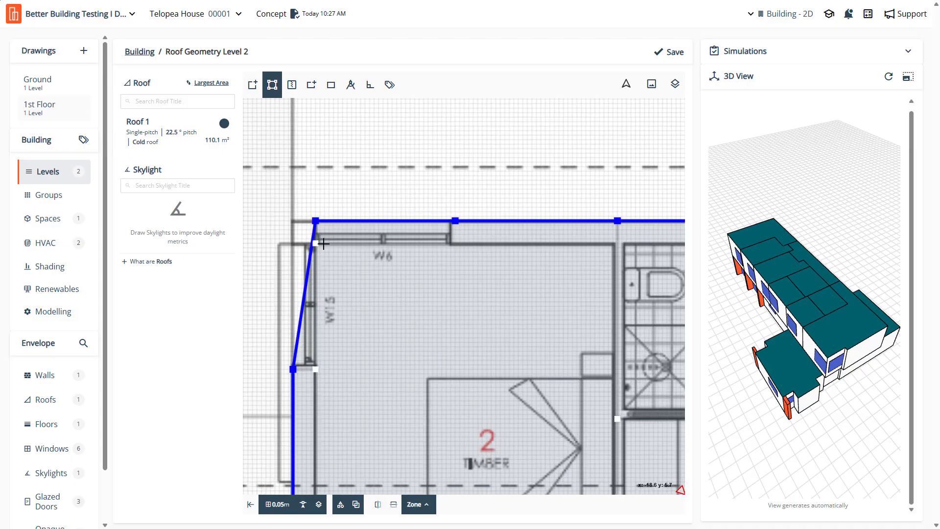
{"action": "left_click_drag", "start_coordinate": [304, 295], "coordinate": [293, 222]}
{"action": "scroll", "coordinate": [348, 321], "scroll_direction": "down", "scroll_amount": 4}
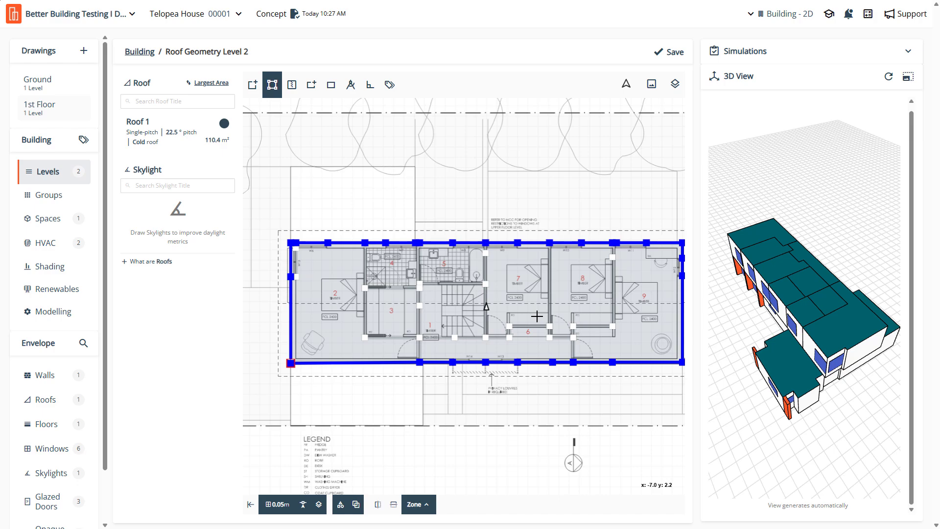
{"action": "left_click", "coordinate": [671, 52]}
Open Roof 1's specification, review its settings, and make it a Double-pitch Roof with a 0.30 m roof offset
{"action": "left_click", "coordinate": [177, 138]}
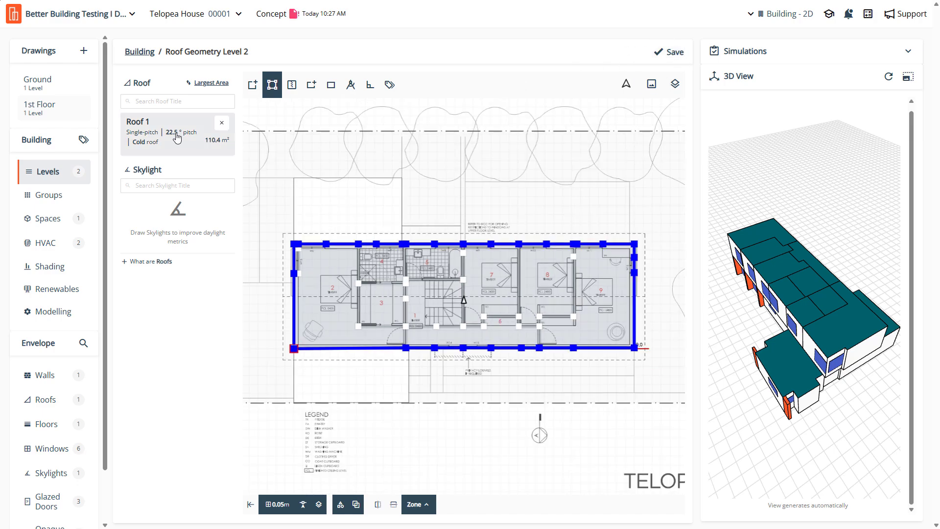
{"action": "left_click", "coordinate": [177, 137]}
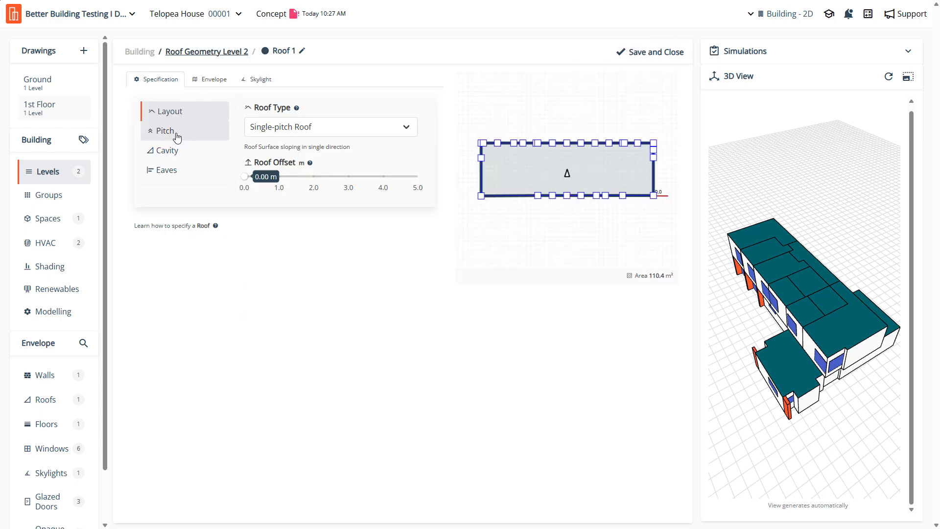
{"action": "left_click", "coordinate": [163, 132]}
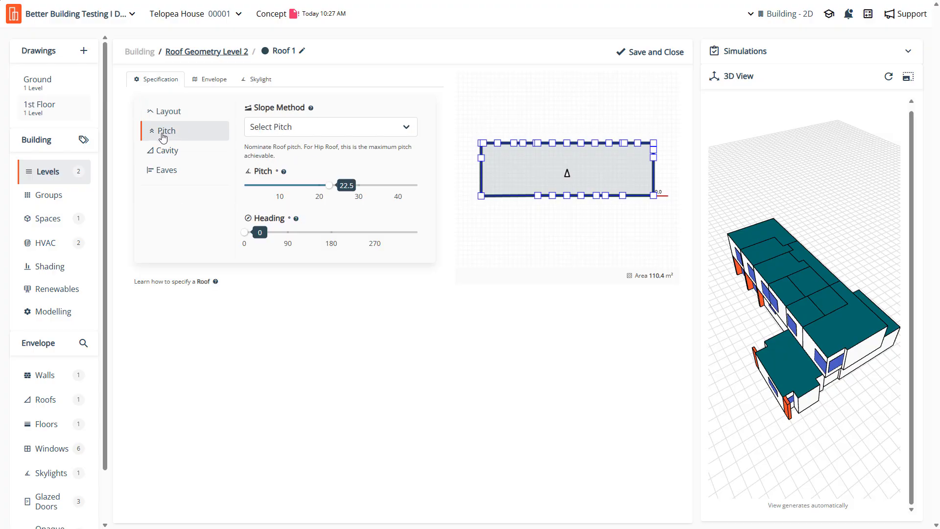
{"action": "left_click", "coordinate": [166, 150]}
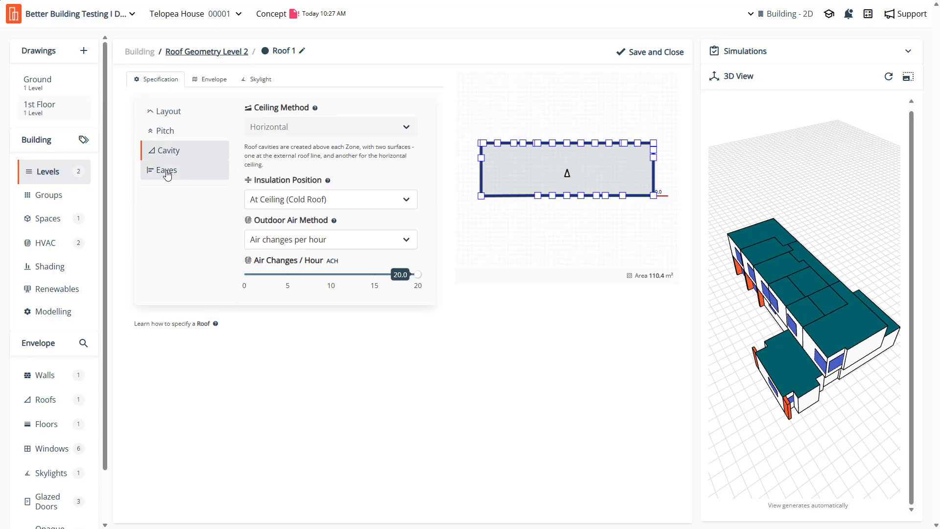
{"action": "left_click", "coordinate": [166, 171]}
{"action": "left_click", "coordinate": [174, 110]}
{"action": "left_click", "coordinate": [304, 128]}
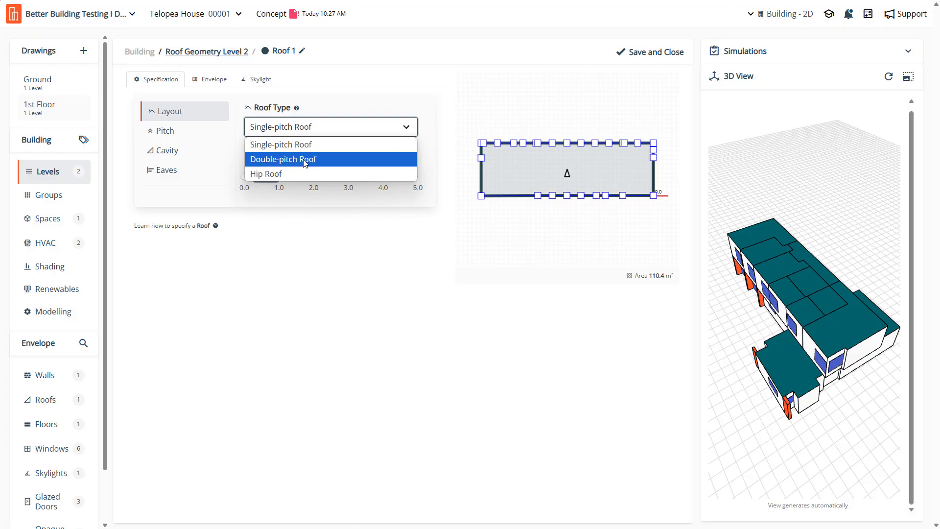
{"action": "left_click", "coordinate": [306, 157]}
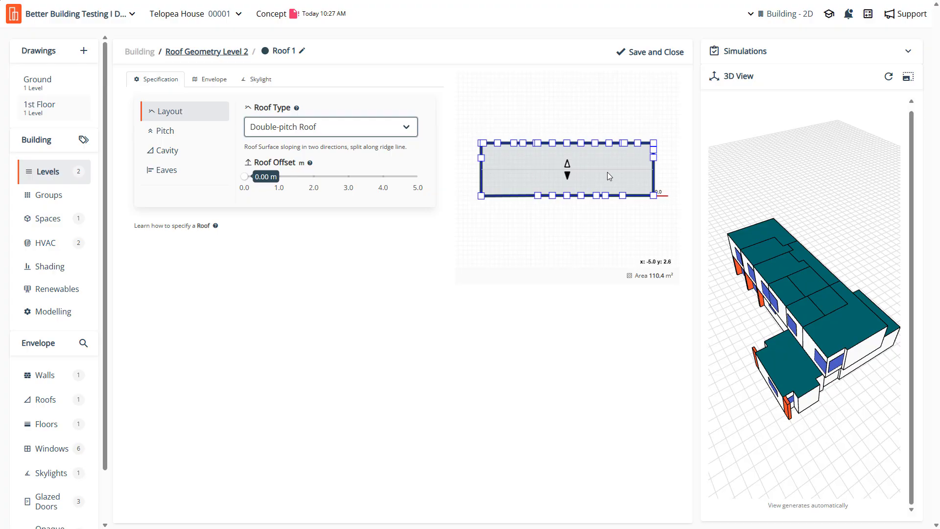
{"action": "left_click", "coordinate": [249, 177]}
{"action": "left_click_drag", "start_coordinate": [250, 180], "coordinate": [255, 180]}
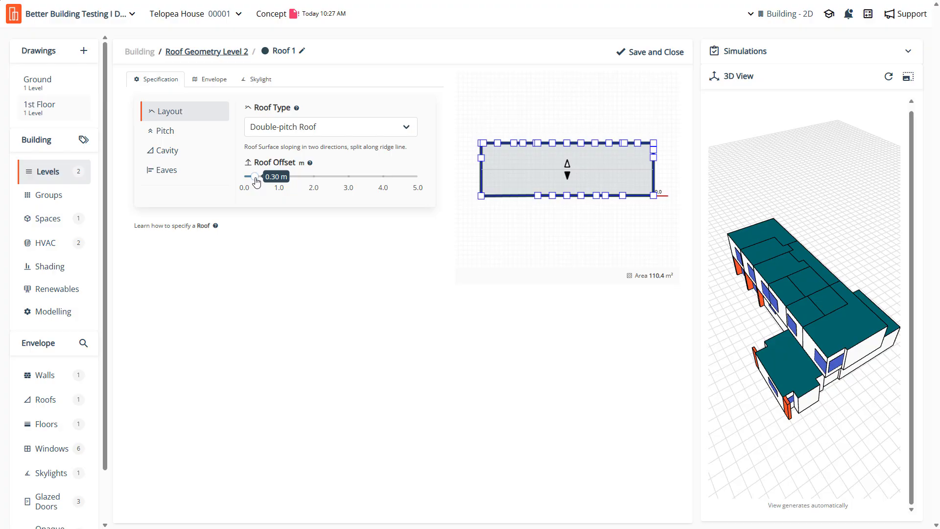
Set Roof 1's pitch and secondary pitch to 31.0 degrees and its cavity ventilation to 5 air changes per hour
{"action": "left_click", "coordinate": [163, 130]}
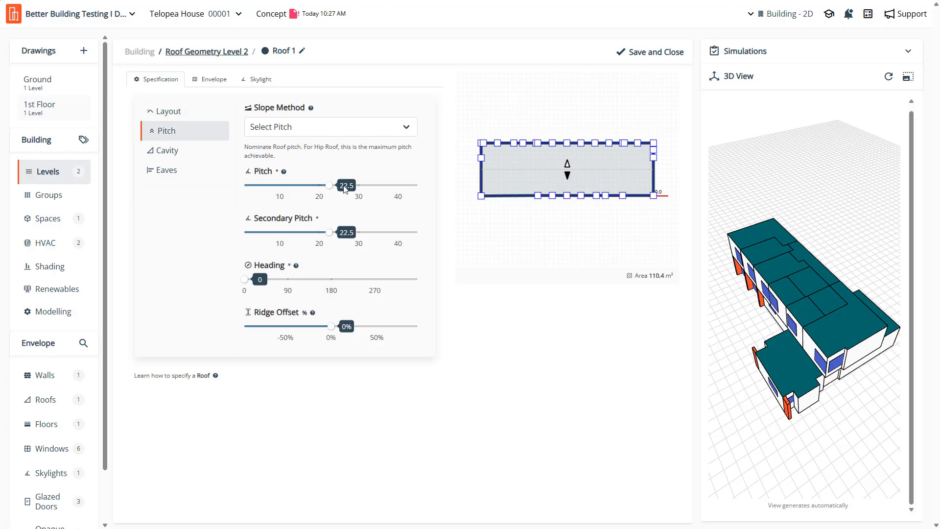
{"action": "left_click_drag", "start_coordinate": [327, 189], "coordinate": [363, 195]}
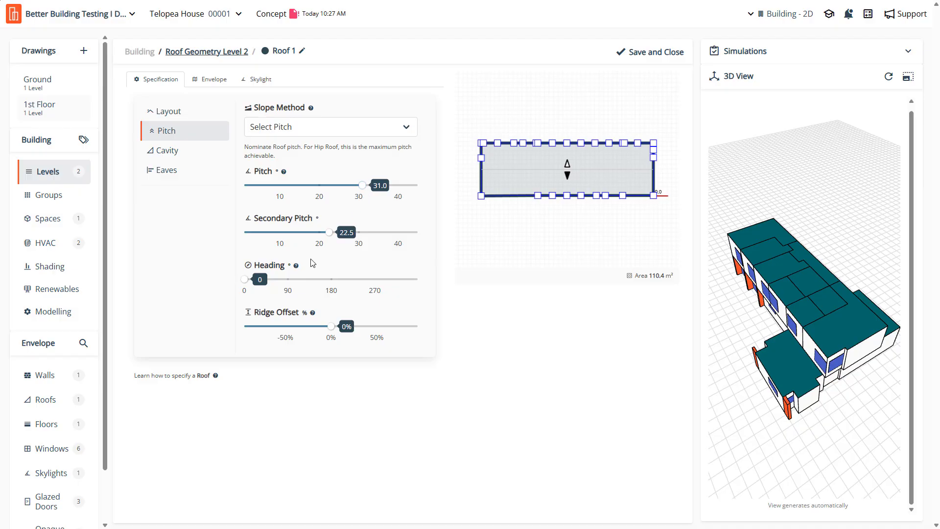
{"action": "left_click_drag", "start_coordinate": [329, 238], "coordinate": [364, 240]}
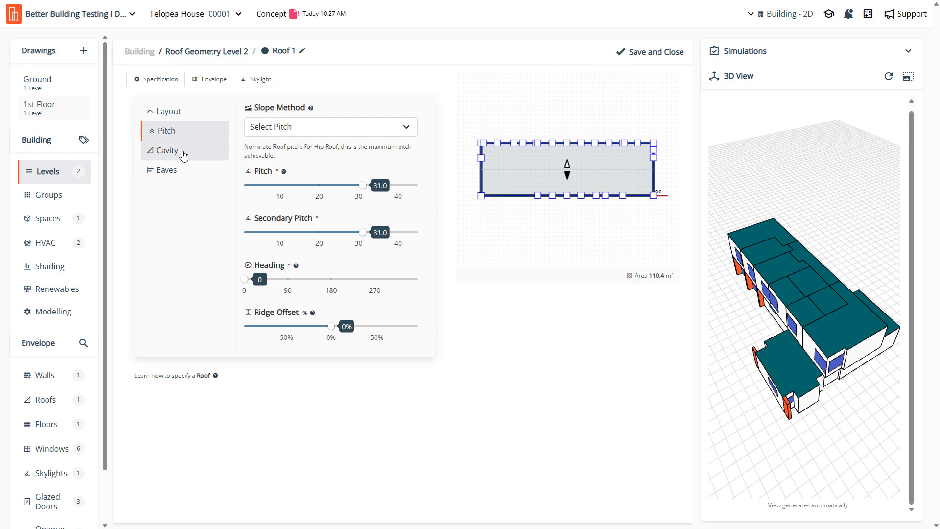
{"action": "left_click", "coordinate": [183, 153]}
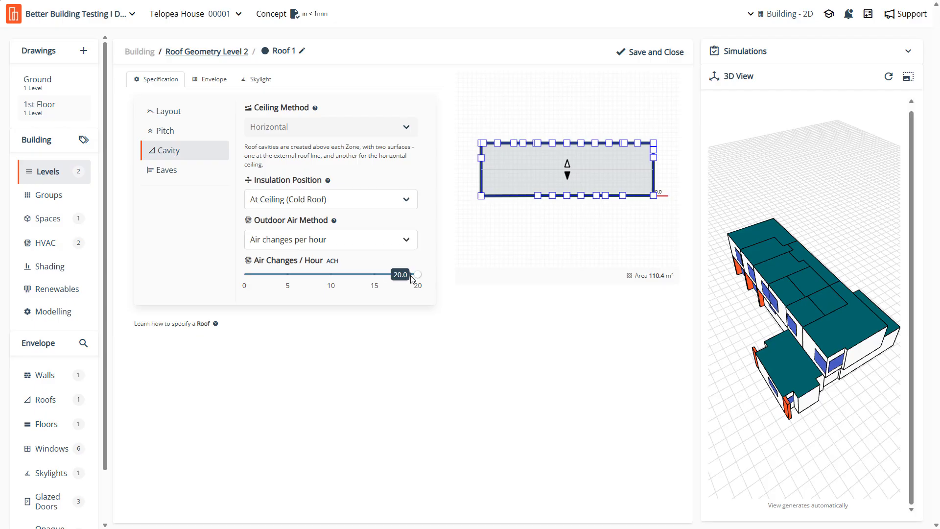
{"action": "left_click_drag", "start_coordinate": [416, 282], "coordinate": [288, 282]}
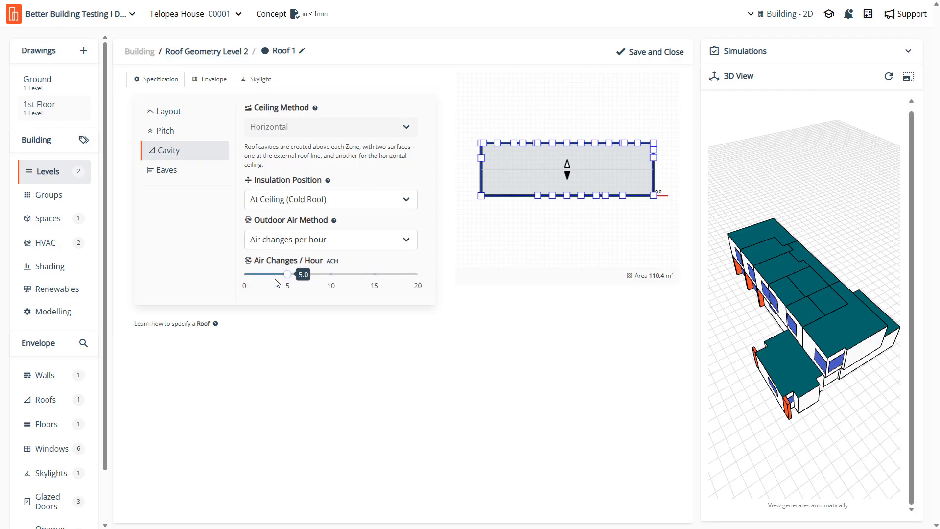
Increase the typical projection of Roof 1's eaves, and save and close its specification
{"action": "left_click", "coordinate": [167, 170]}
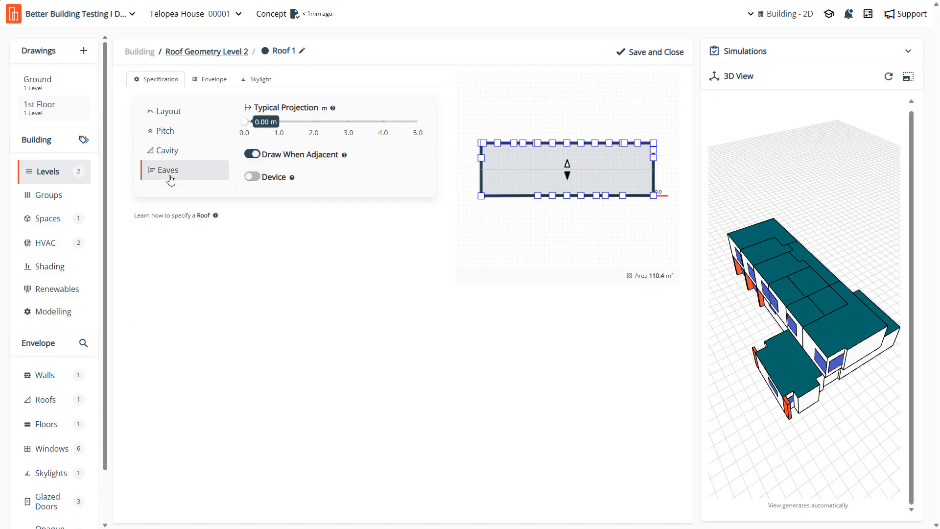
{"action": "left_click_drag", "start_coordinate": [246, 127], "coordinate": [260, 132]}
{"action": "left_click", "coordinate": [654, 53]}
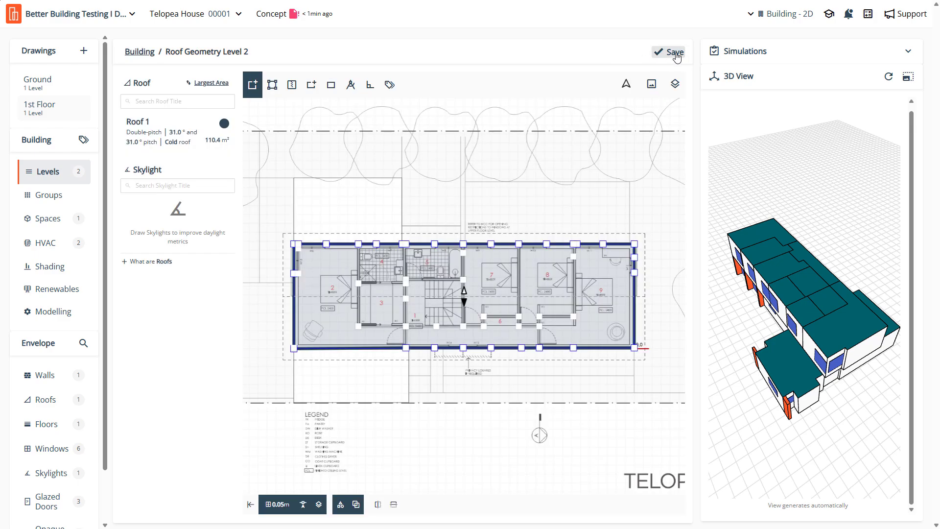
Regenerate the enlarged 3D model and examine the double-pitch roof and its eaves up close
{"action": "left_click", "coordinate": [908, 78]}
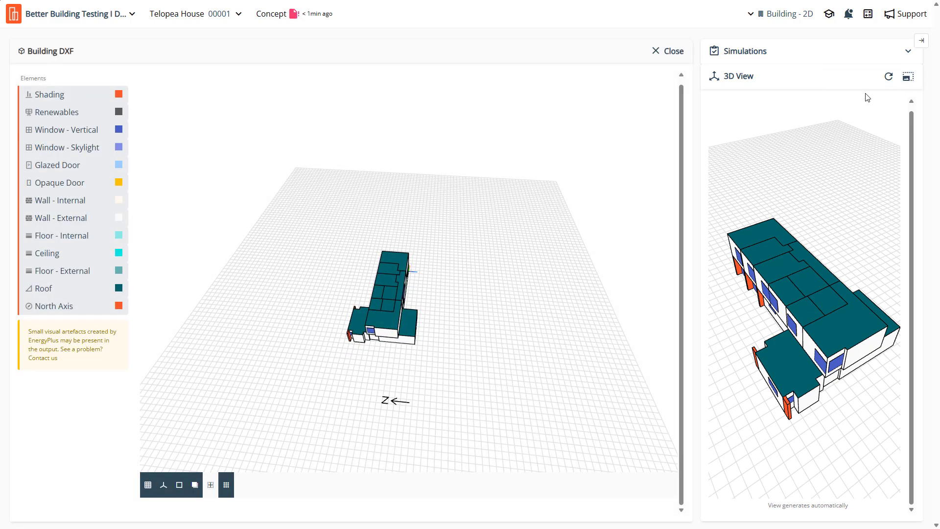
{"action": "left_click", "coordinate": [887, 76]}
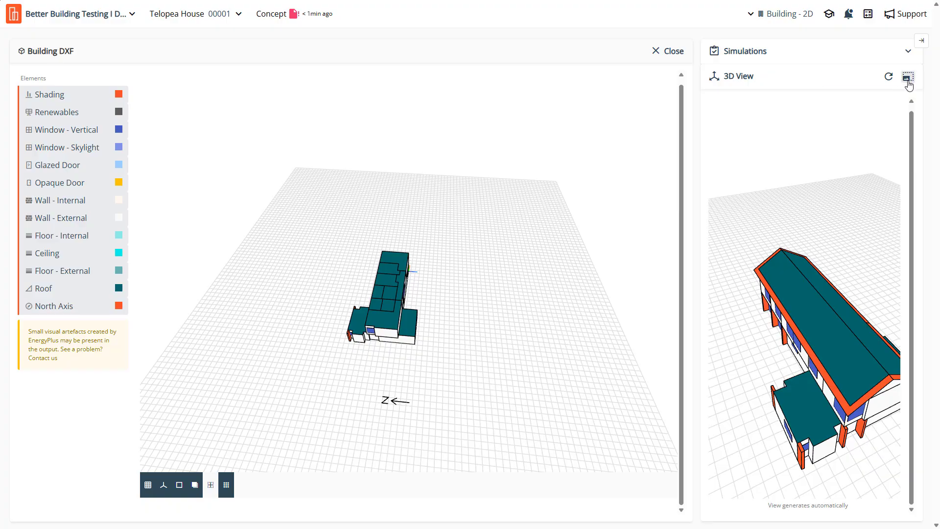
{"action": "left_click", "coordinate": [908, 77]}
{"action": "scroll", "coordinate": [445, 330], "scroll_direction": "up", "scroll_amount": 7}
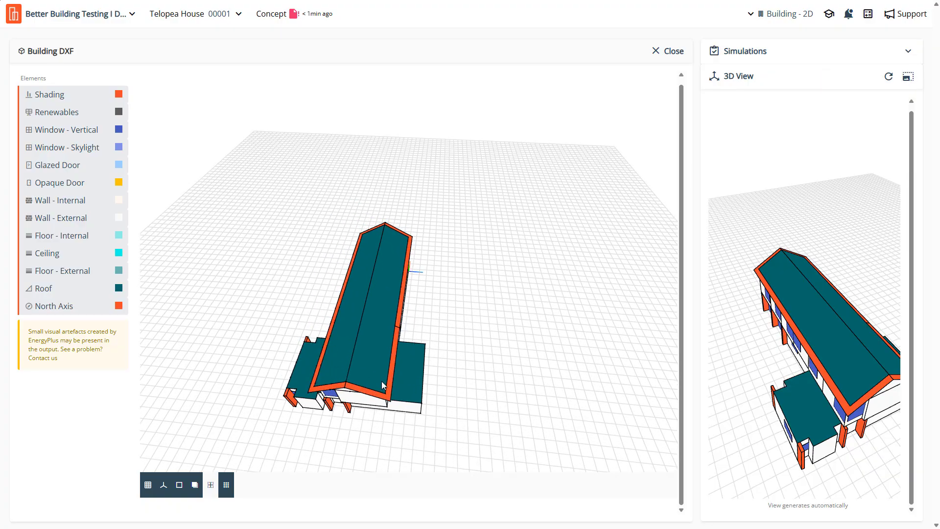
{"action": "left_click_drag", "start_coordinate": [381, 381], "coordinate": [387, 313]}
{"action": "scroll", "coordinate": [497, 293], "scroll_direction": "up", "scroll_amount": 3}
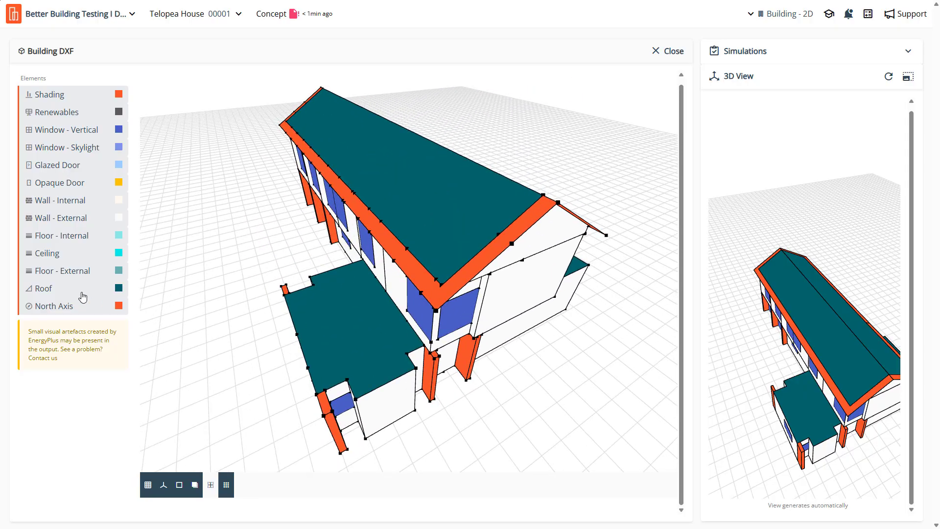
Hide the roof surfaces to examine the floors beneath from another side, show them again, and close the 3D model
{"action": "left_click", "coordinate": [57, 292]}
{"action": "left_click_drag", "start_coordinate": [404, 230], "coordinate": [277, 238]}
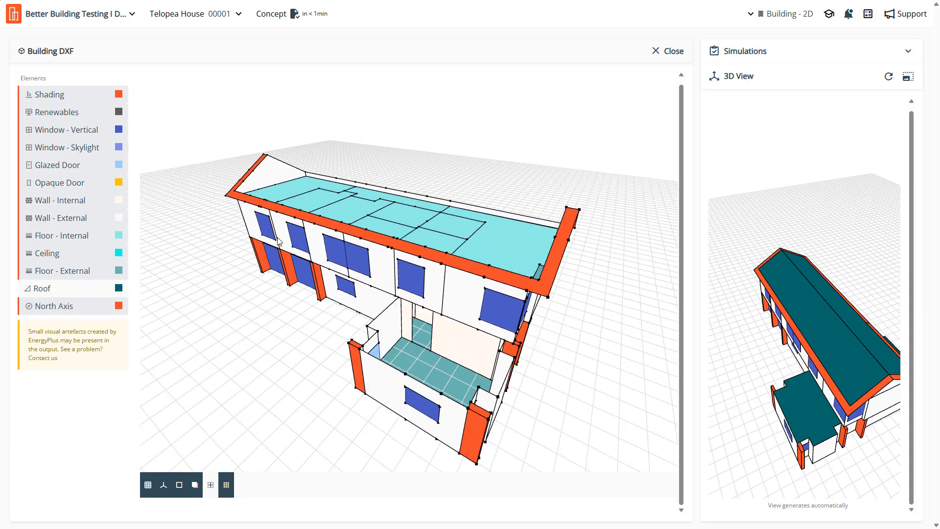
{"action": "left_click", "coordinate": [43, 288]}
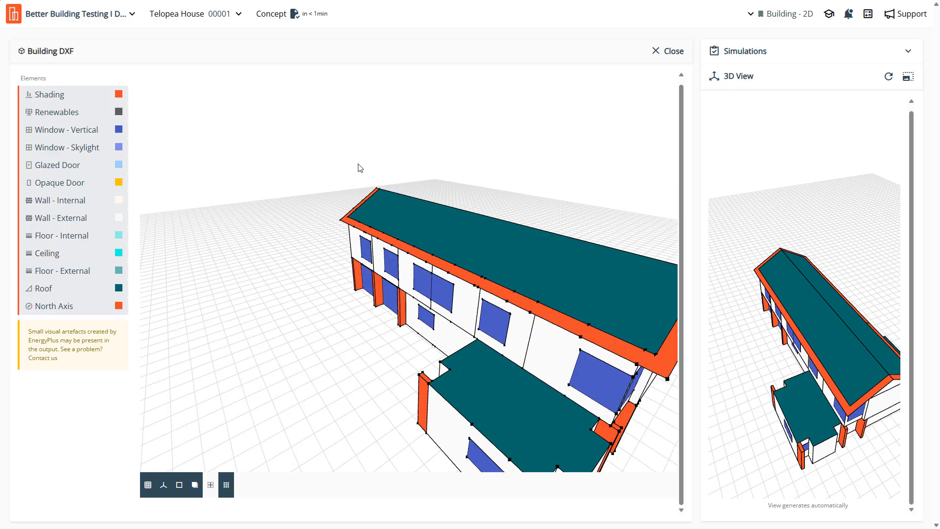
{"action": "left_click", "coordinate": [674, 52]}
{"action": "left_click", "coordinate": [176, 107]}
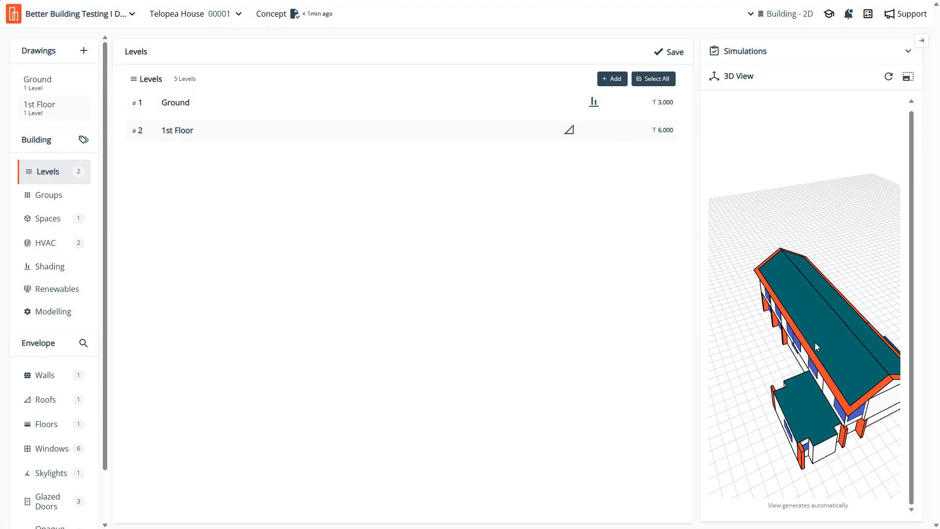
Examine the lower building section beside the main roof in the 3D preview and open the Ground level's roof geometry
{"action": "left_click_drag", "start_coordinate": [814, 342], "coordinate": [769, 338]}
{"action": "scroll", "coordinate": [815, 376], "scroll_direction": "up", "scroll_amount": 3}
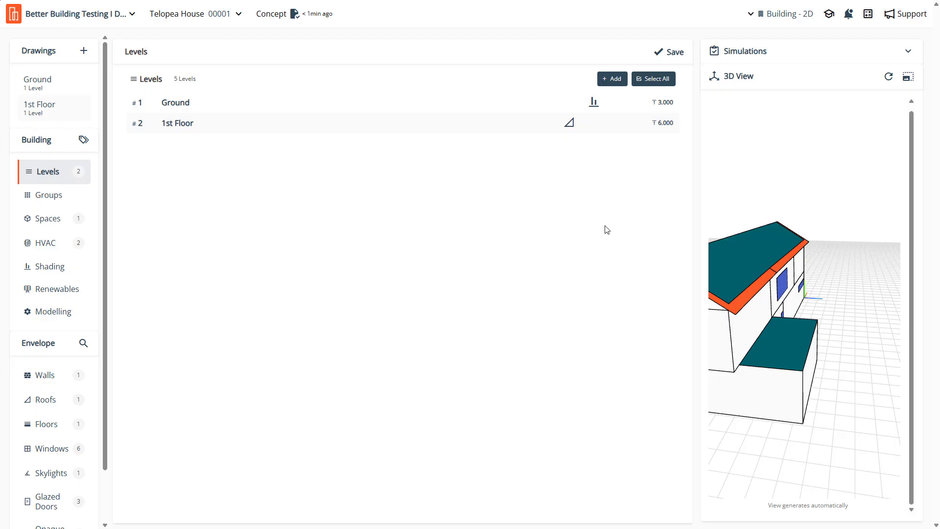
{"action": "mouse_move", "coordinate": [498, 100]}
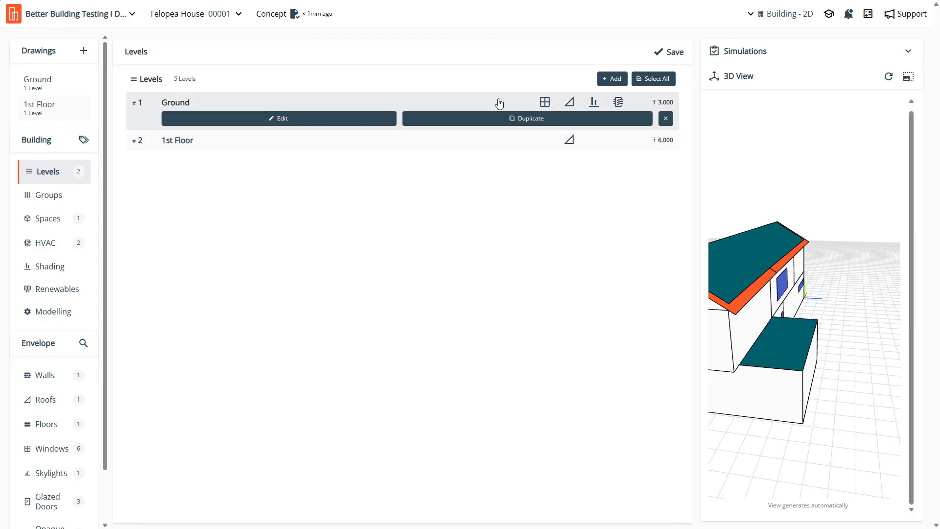
{"action": "left_click", "coordinate": [569, 104]}
{"action": "left_click", "coordinate": [555, 128]}
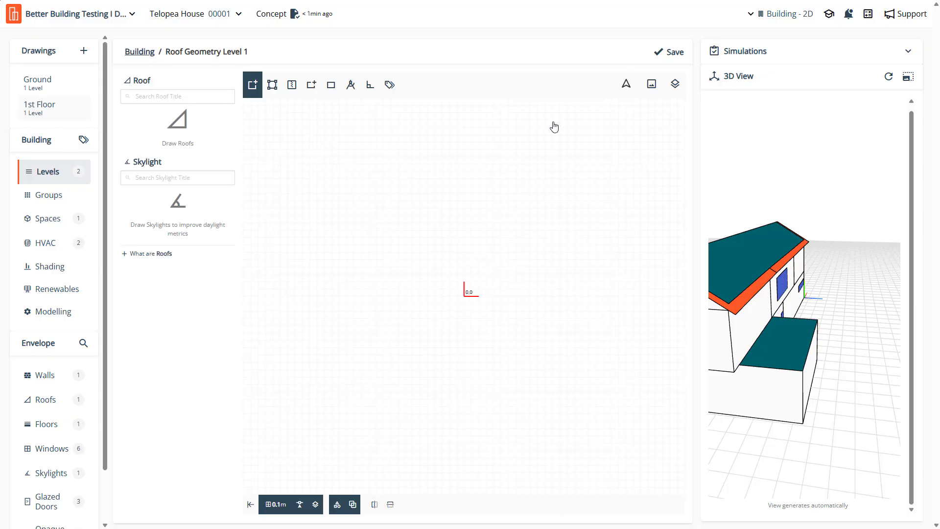
Display the Ground geometry and underlay together with the 1st Floor geometry to examine where the garage projects beyond the upper floor
{"action": "left_click", "coordinate": [675, 85]}
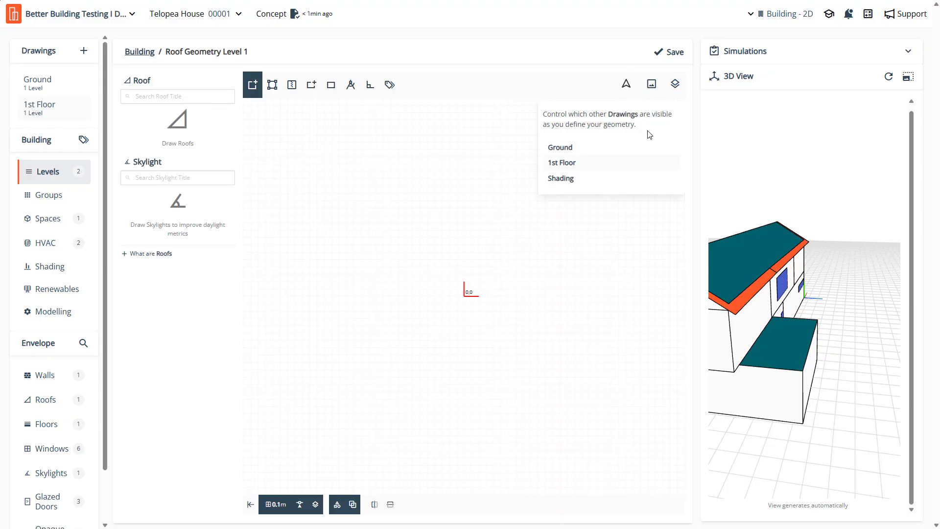
{"action": "left_click", "coordinate": [641, 151]}
{"action": "left_click", "coordinate": [667, 151]}
{"action": "scroll", "coordinate": [336, 339], "scroll_direction": "up", "scroll_amount": 5}
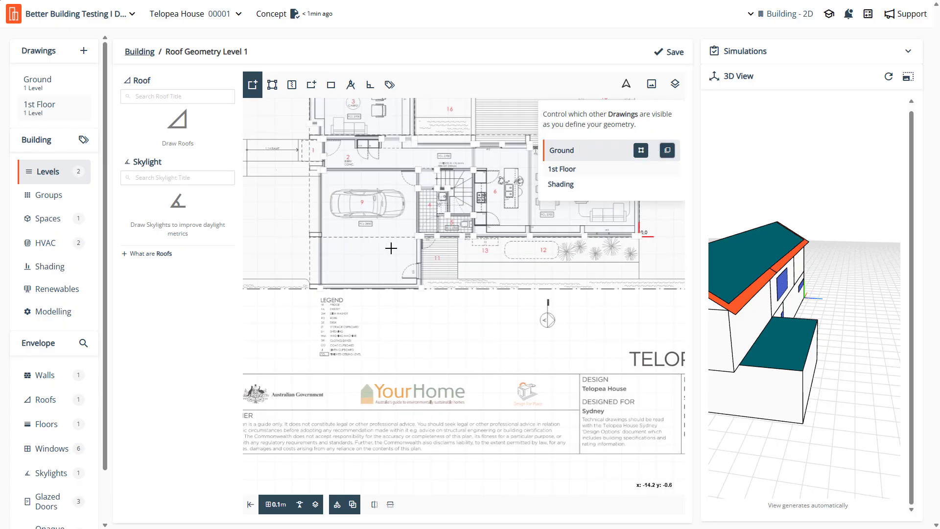
{"action": "left_click", "coordinate": [641, 150]}
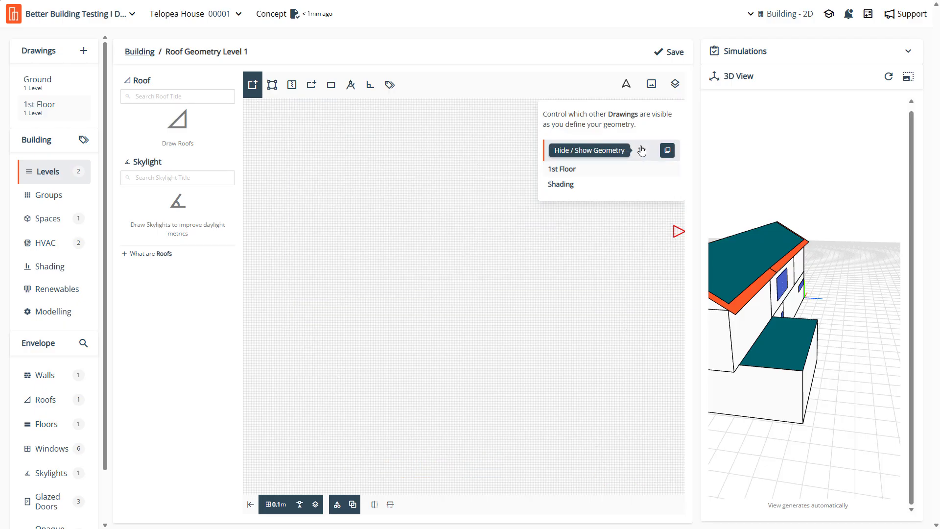
{"action": "left_click", "coordinate": [642, 153]}
{"action": "left_click", "coordinate": [640, 171]}
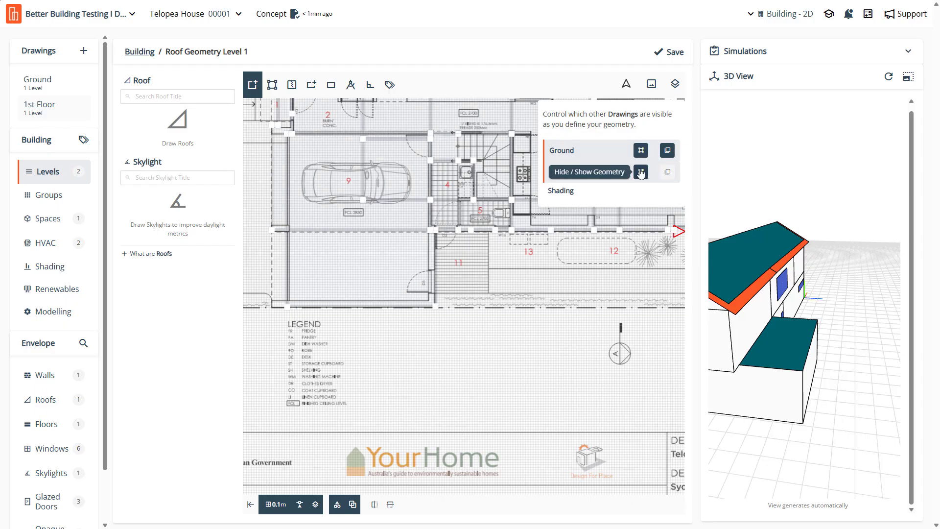
{"action": "scroll", "coordinate": [304, 235], "scroll_direction": "up", "scroll_amount": 3}
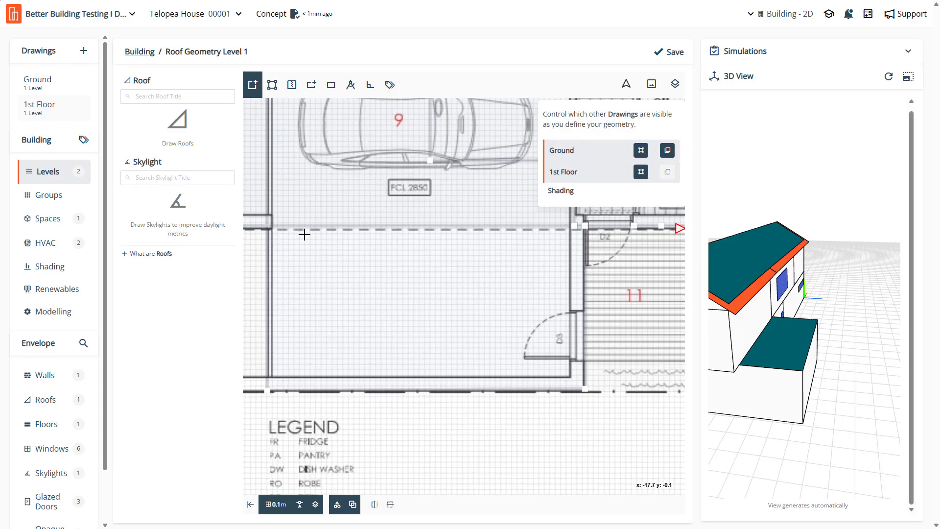
{"action": "scroll", "coordinate": [304, 235], "scroll_direction": "down", "scroll_amount": 2}
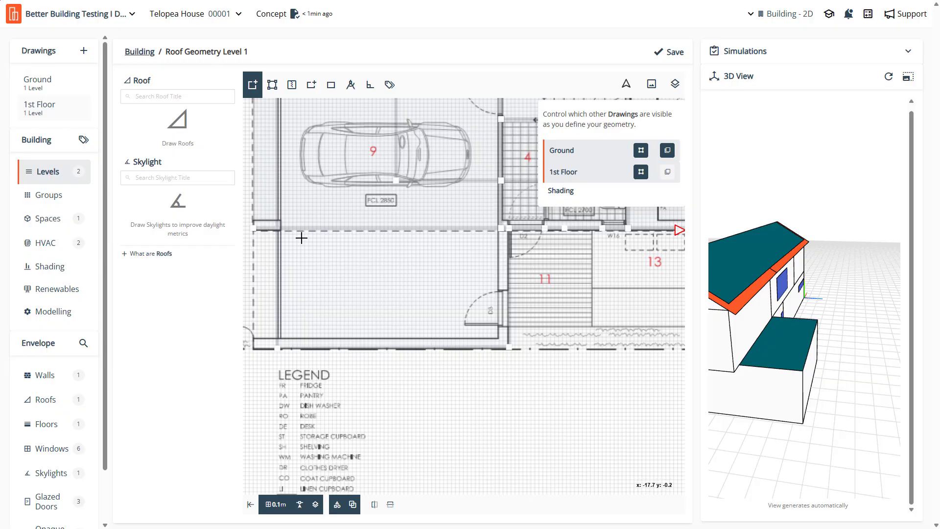
Hide the Ground underlay and display only the Ground and 1st Floor geometry as drawing references
{"action": "left_click", "coordinate": [641, 172]}
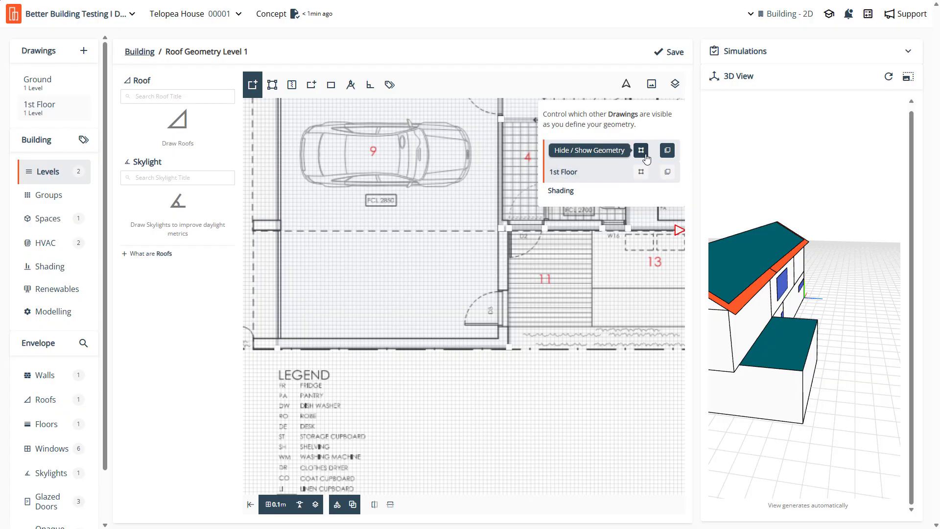
{"action": "left_click", "coordinate": [642, 153]}
{"action": "left_click", "coordinate": [667, 152]}
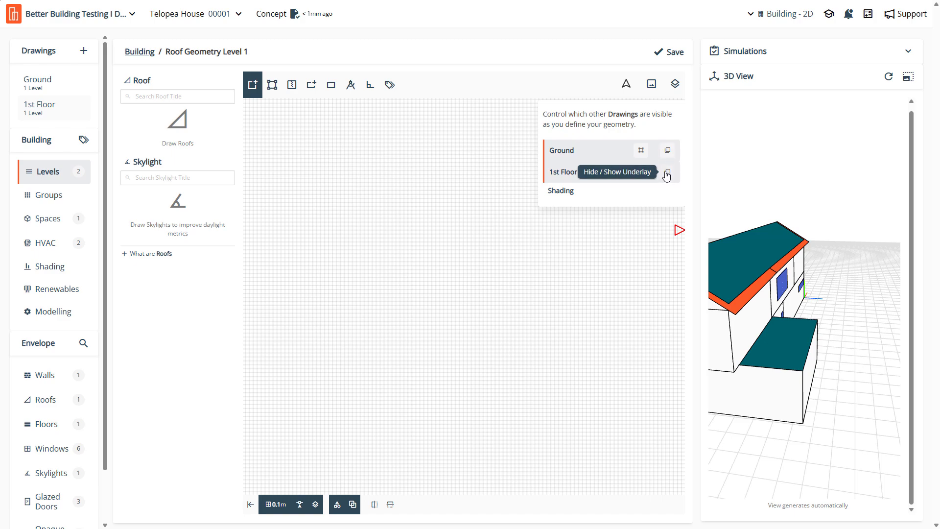
{"action": "left_click", "coordinate": [642, 151]}
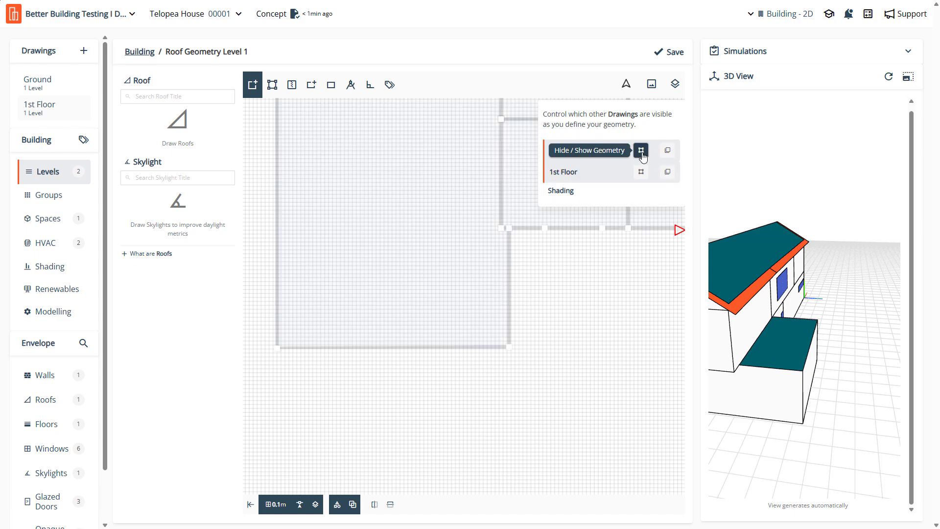
{"action": "scroll", "coordinate": [420, 362], "scroll_direction": "down", "scroll_amount": 5}
{"action": "scroll", "coordinate": [436, 266], "scroll_direction": "up", "scroll_amount": 4}
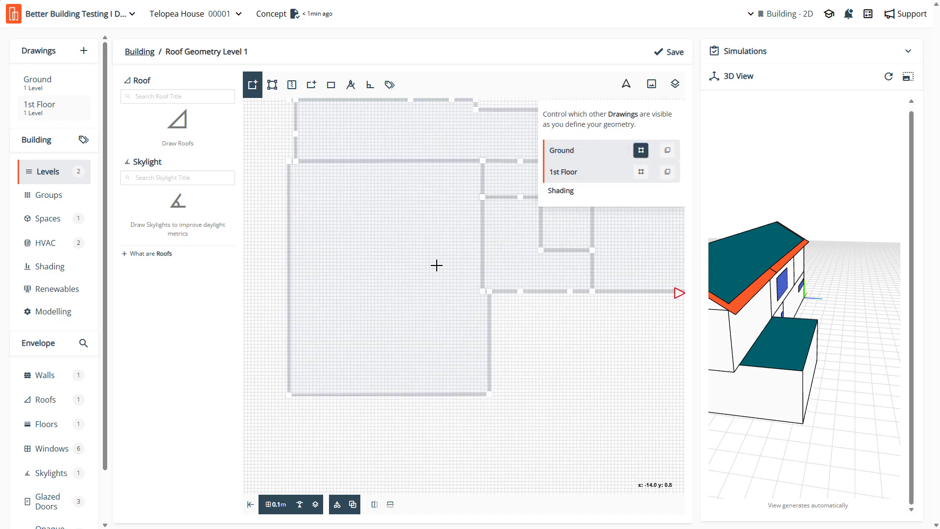
{"action": "left_click", "coordinate": [640, 171]}
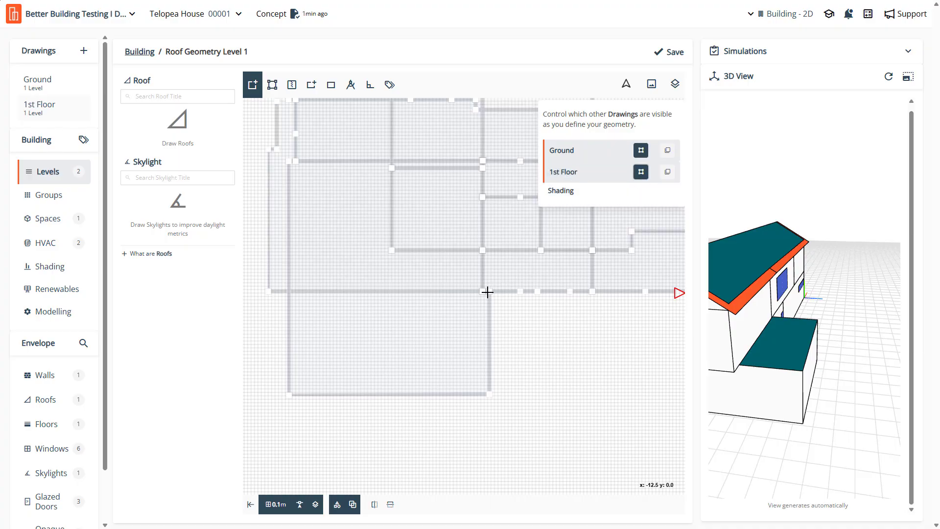
Draw a rough four-point roof over the garage section projecting beyond the 1st Floor and name it Roof 2
{"action": "scroll", "coordinate": [285, 319], "scroll_direction": "up", "scroll_amount": 3}
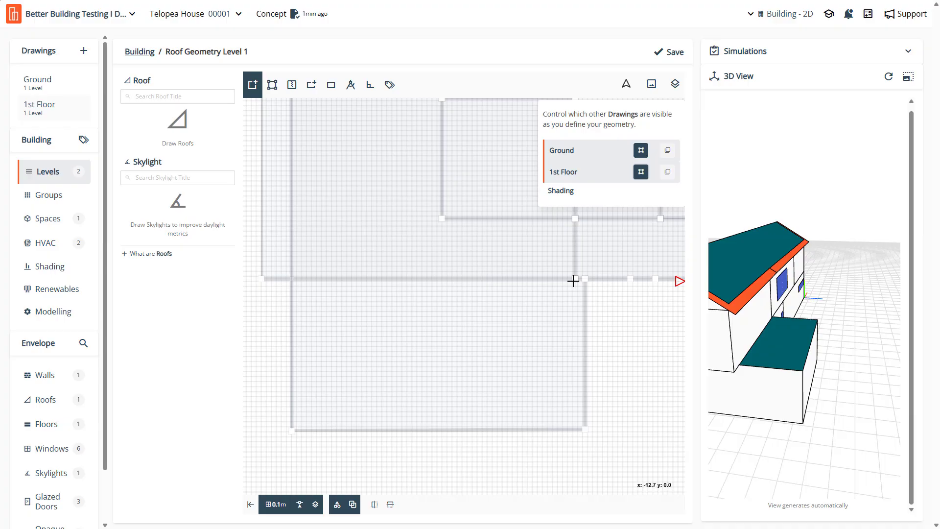
{"action": "scroll", "coordinate": [383, 208], "scroll_direction": "down", "scroll_amount": 3}
{"action": "scroll", "coordinate": [429, 299], "scroll_direction": "up", "scroll_amount": 3}
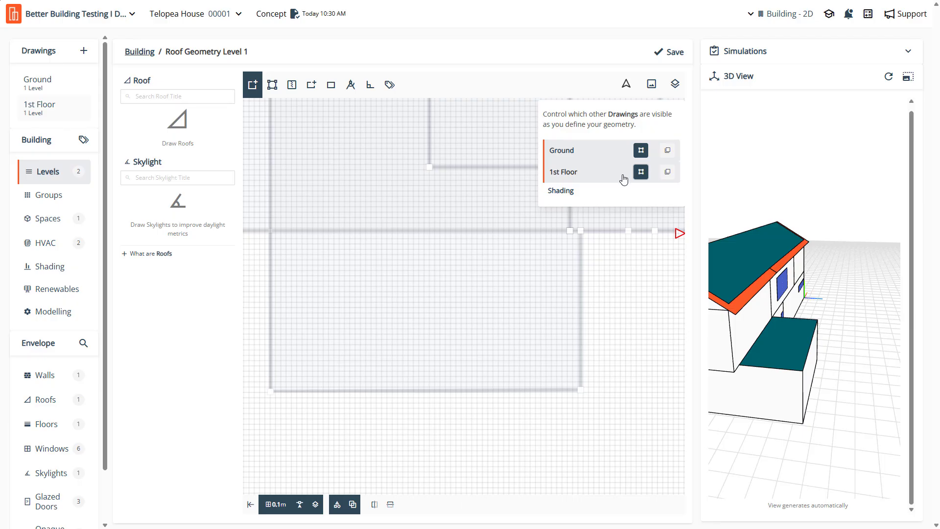
{"action": "scroll", "coordinate": [579, 232], "scroll_direction": "up", "scroll_amount": 3}
{"action": "left_click", "coordinate": [581, 230]}
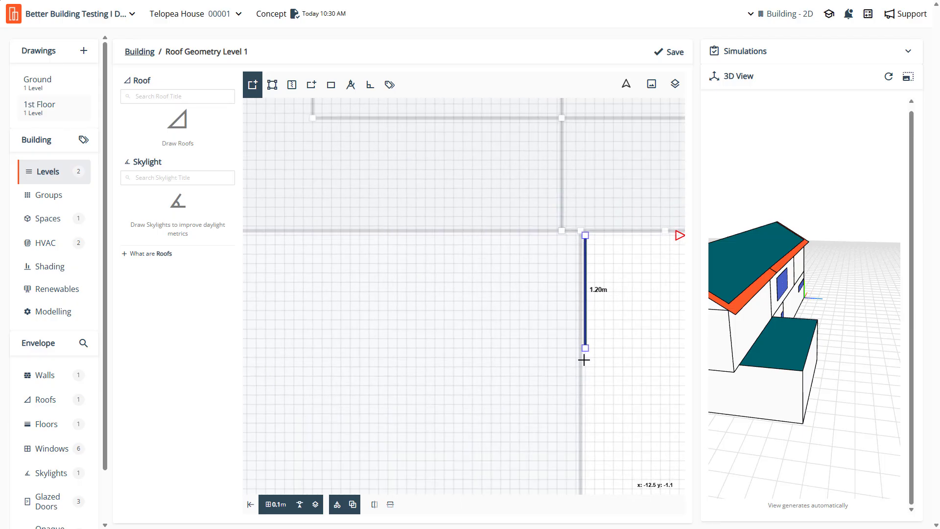
{"action": "scroll", "coordinate": [570, 333], "scroll_direction": "down", "scroll_amount": 3}
{"action": "left_click", "coordinate": [589, 426]}
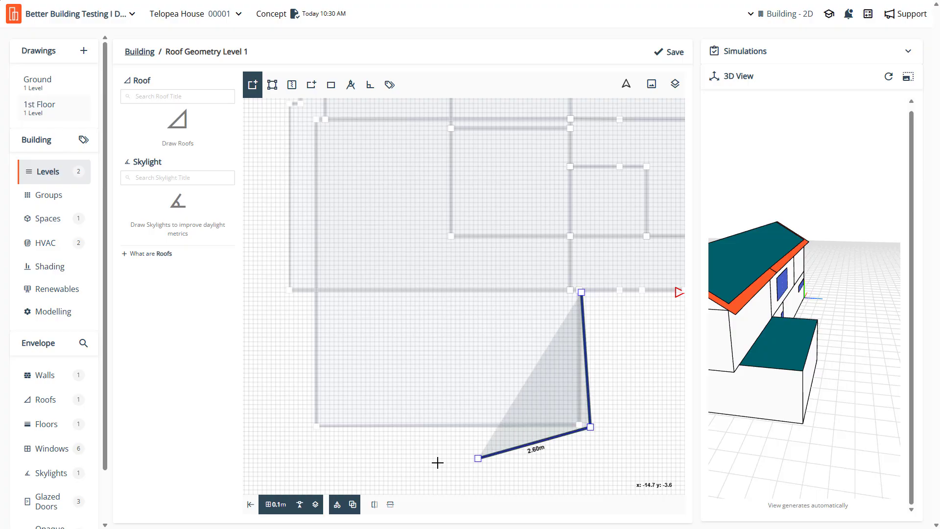
{"action": "left_click", "coordinate": [437, 462]}
{"action": "double_click", "coordinate": [330, 360]}
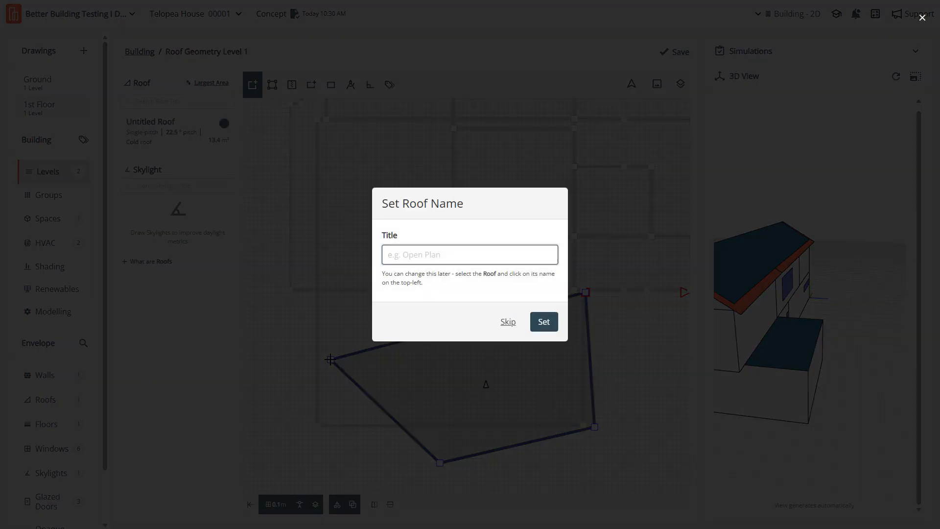
{"action": "type", "text": "Roof 2"}
{"action": "key", "text": "Return"}
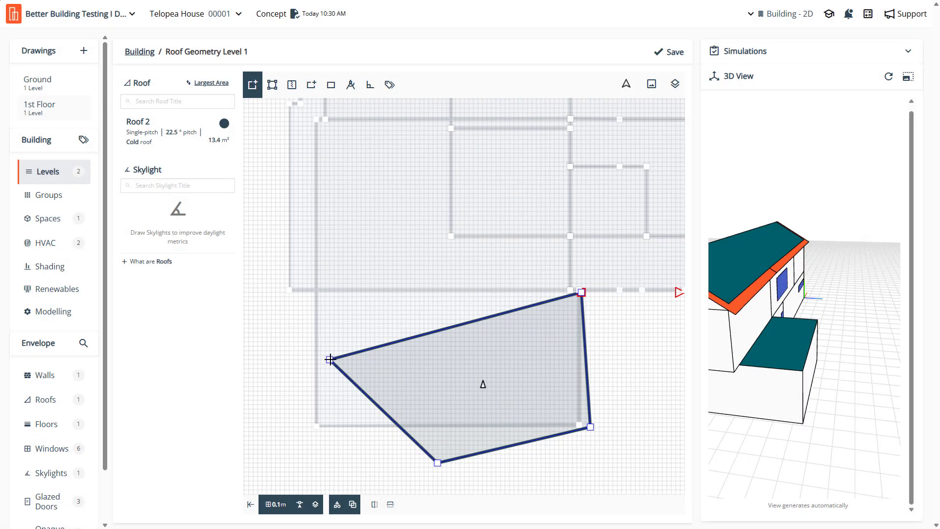
Set the drawing grid to 0.05 m and move Roof 2's two lower corners onto the garage's outer corners
{"action": "left_click", "coordinate": [398, 396]}
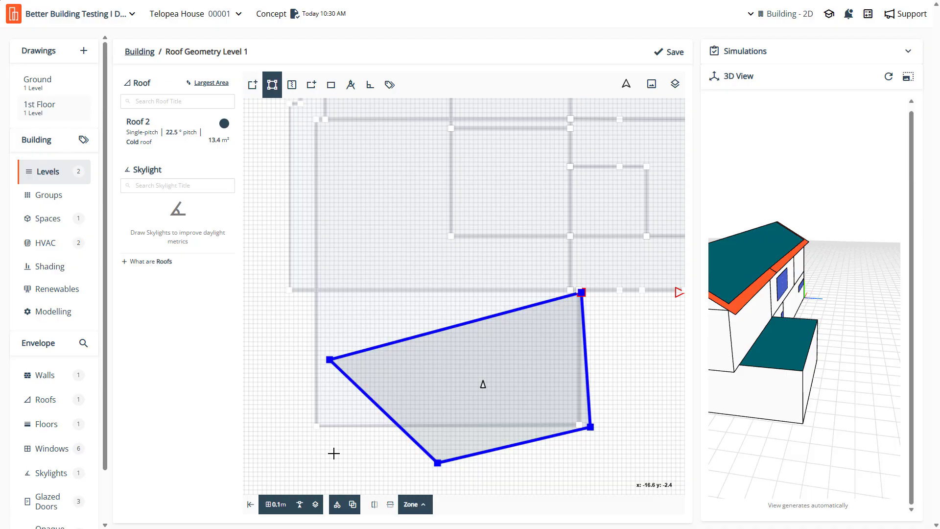
{"action": "left_click", "coordinate": [280, 509]}
{"action": "left_click", "coordinate": [290, 461]}
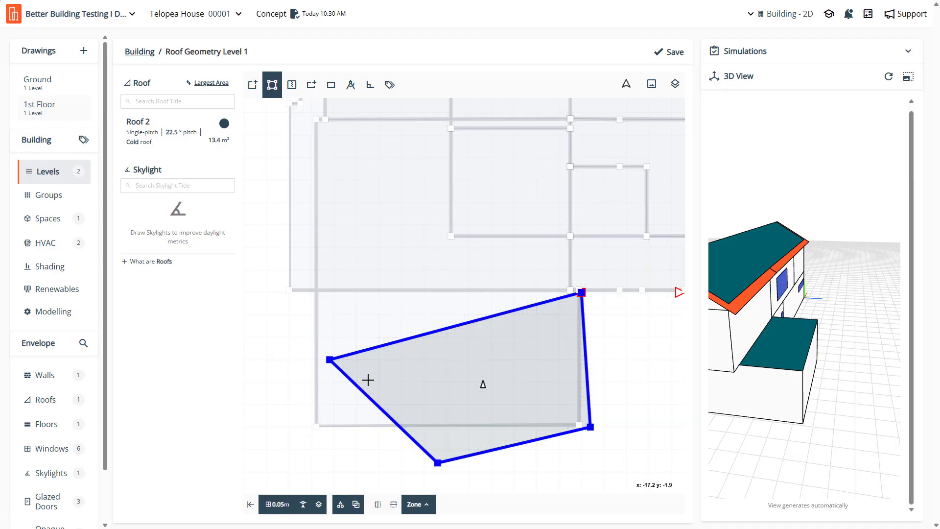
{"action": "left_click_drag", "start_coordinate": [435, 462], "coordinate": [316, 426]}
{"action": "left_click_drag", "start_coordinate": [587, 428], "coordinate": [581, 426]}
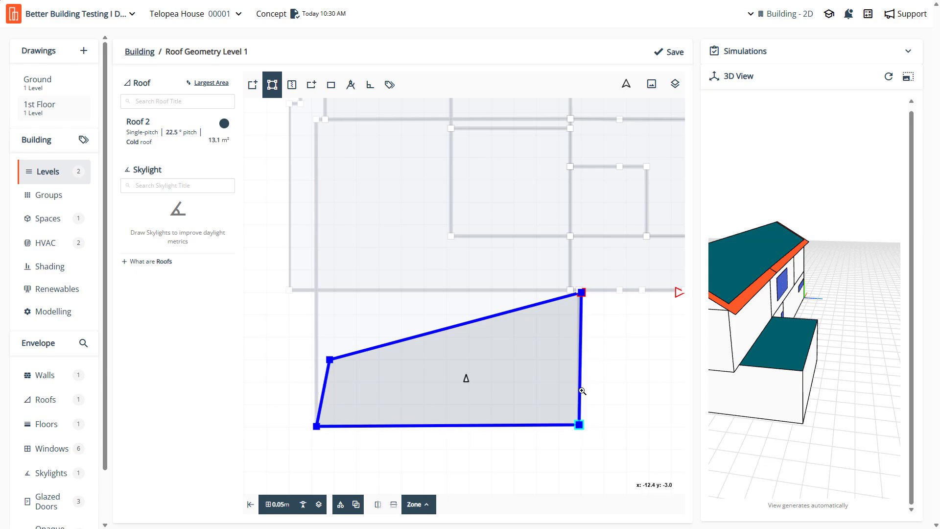
Align Roof 2's upper edge with the 1st Floor wall line, adding a vertex at the wall junction and squaring the remaining corner
{"action": "scroll", "coordinate": [576, 309], "scroll_direction": "up", "scroll_amount": 5}
{"action": "left_click_drag", "start_coordinate": [591, 269], "coordinate": [565, 269]}
{"action": "left_click", "coordinate": [547, 276]}
{"action": "scroll", "coordinate": [612, 280], "scroll_direction": "down", "scroll_amount": 5}
{"action": "scroll", "coordinate": [417, 310], "scroll_direction": "up", "scroll_amount": 5}
{"action": "scroll", "coordinate": [324, 336], "scroll_direction": "down", "scroll_amount": 5}
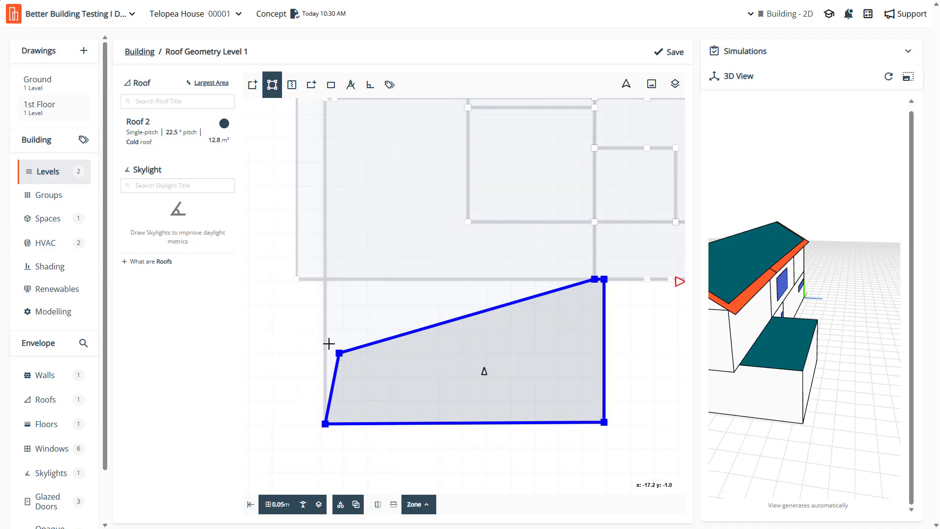
{"action": "scroll", "coordinate": [408, 387], "scroll_direction": "up", "scroll_amount": 5}
{"action": "left_click_drag", "start_coordinate": [351, 369], "coordinate": [323, 223]}
{"action": "scroll", "coordinate": [323, 221], "scroll_direction": "down", "scroll_amount": 3}
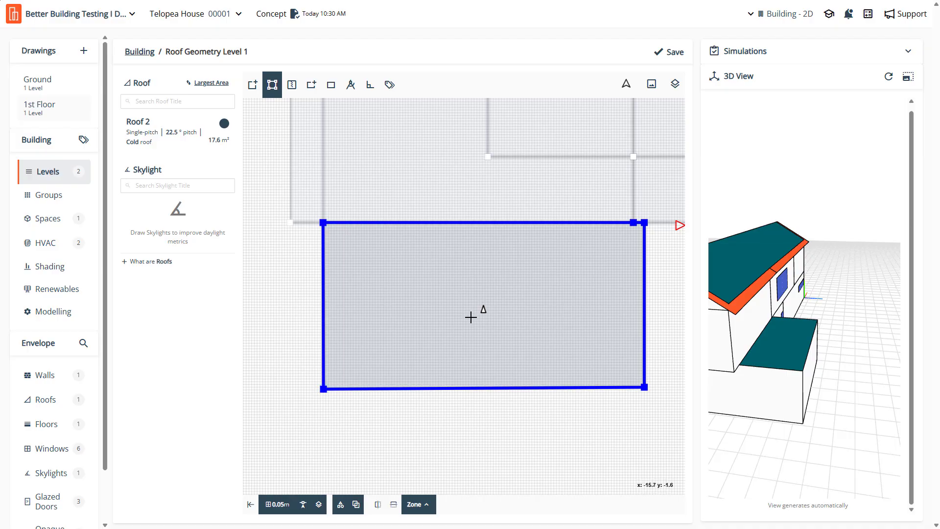
Open Roof 2's specification and set its single-pitch slope to 5.0 degrees with a heading of 90
{"action": "left_click", "coordinate": [182, 121]}
{"action": "left_click", "coordinate": [162, 133]}
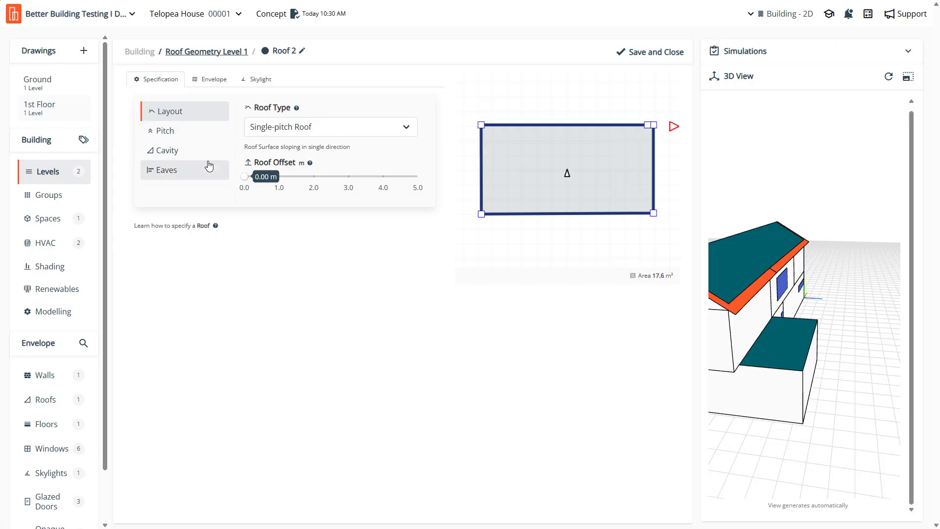
{"action": "left_click", "coordinate": [166, 140]}
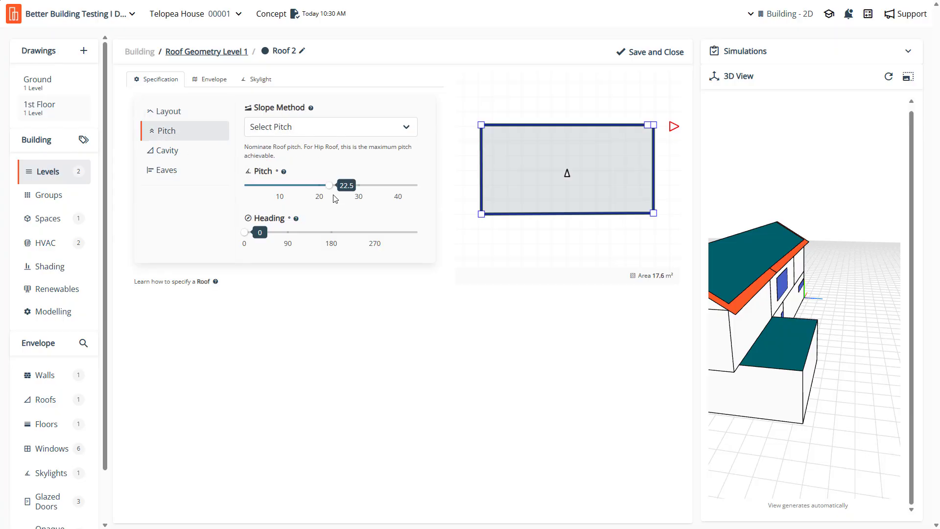
{"action": "left_click_drag", "start_coordinate": [329, 190], "coordinate": [261, 192]}
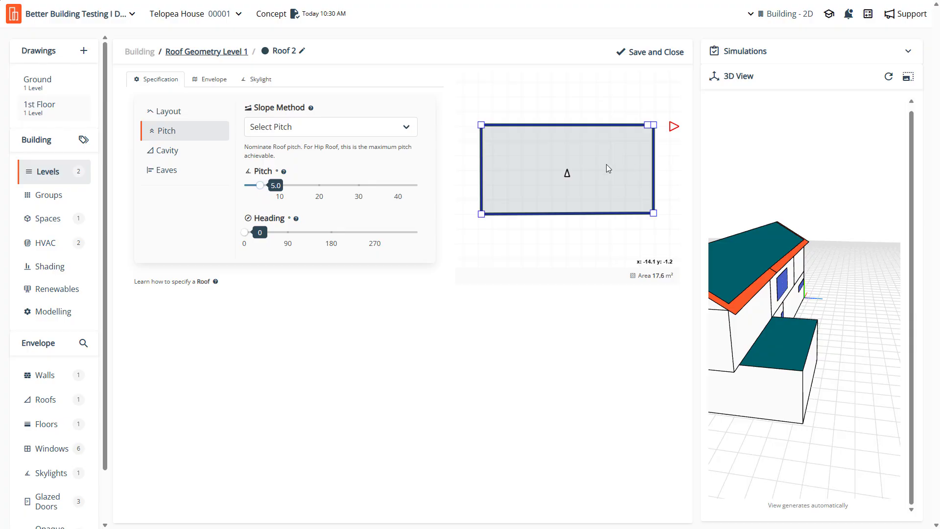
{"action": "left_click_drag", "start_coordinate": [250, 233], "coordinate": [289, 240]}
{"action": "scroll", "coordinate": [578, 216], "scroll_direction": "up", "scroll_amount": 3}
{"action": "scroll", "coordinate": [577, 215], "scroll_direction": "down", "scroll_amount": 2}
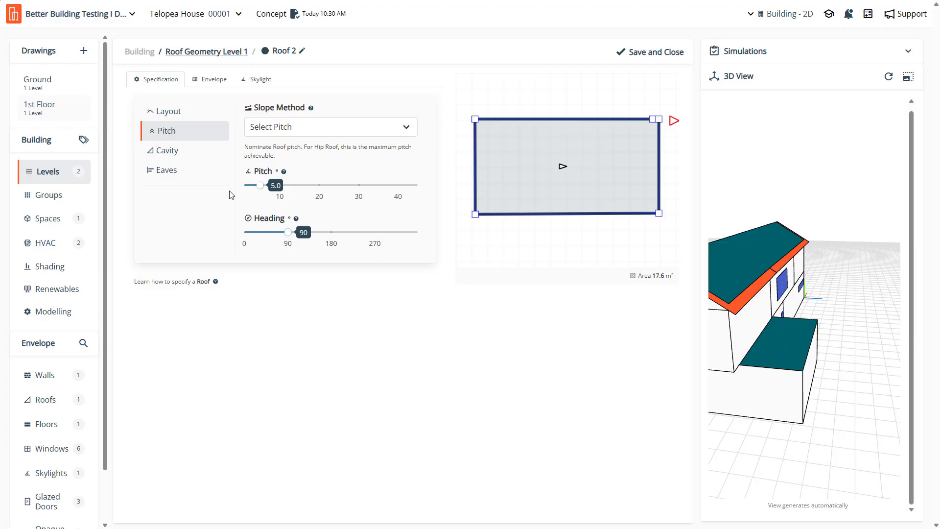
Increase the typical projection of Roof 2's eaves, and save and close its specification
{"action": "left_click", "coordinate": [172, 172]}
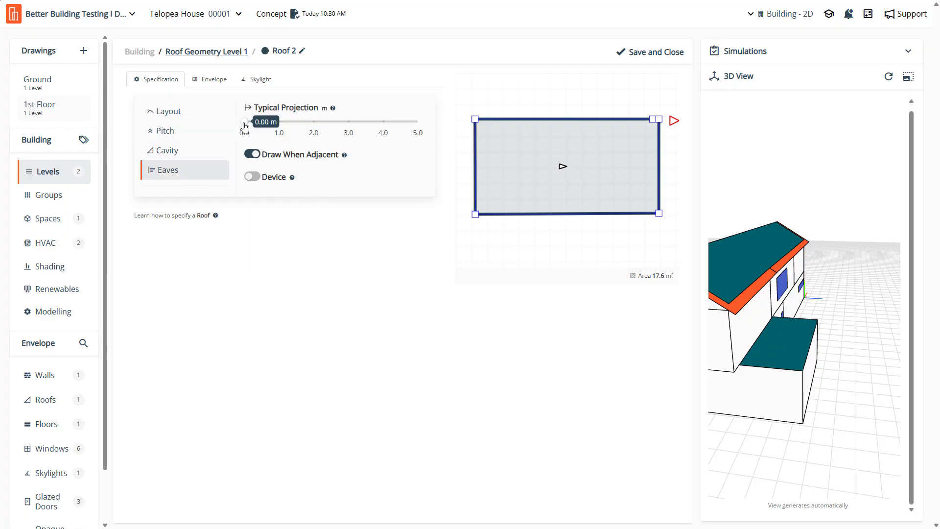
{"action": "left_click_drag", "start_coordinate": [245, 126], "coordinate": [261, 127]}
{"action": "left_click", "coordinate": [652, 55]}
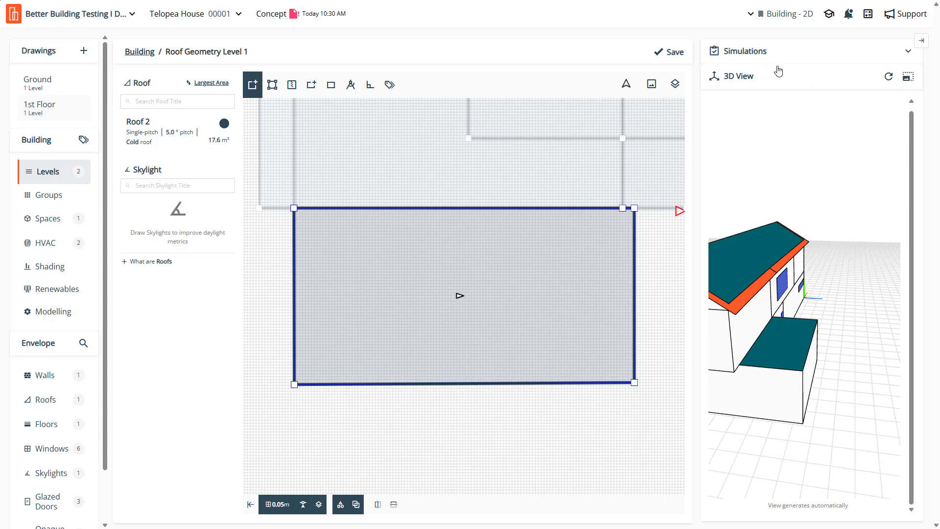
Regenerate the 3D model, enlarge it and examine the low-pitch Roof 2 and its eaves up close
{"action": "left_click", "coordinate": [888, 77]}
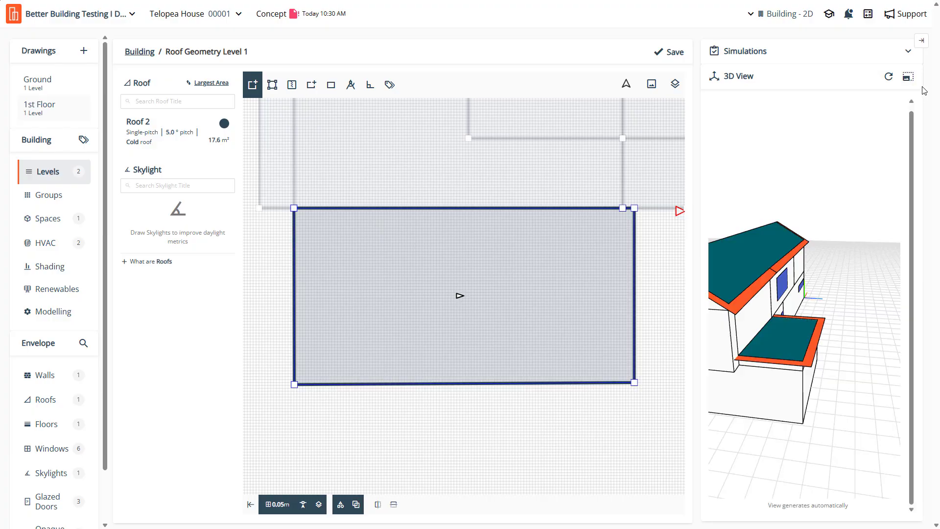
{"action": "left_click", "coordinate": [907, 79]}
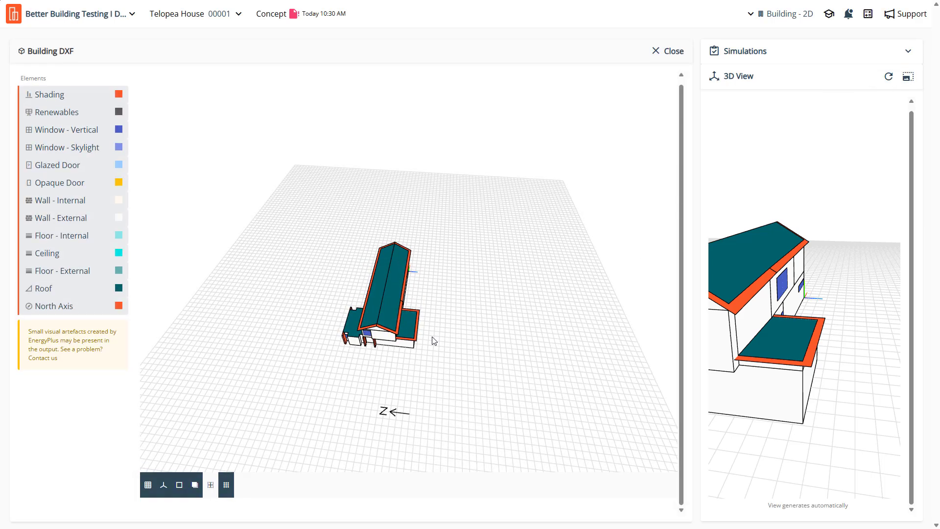
{"action": "left_click_drag", "start_coordinate": [393, 353], "coordinate": [423, 219]}
{"action": "scroll", "coordinate": [378, 262], "scroll_direction": "up", "scroll_amount": 6}
{"action": "scroll", "coordinate": [422, 214], "scroll_direction": "up", "scroll_amount": 5}
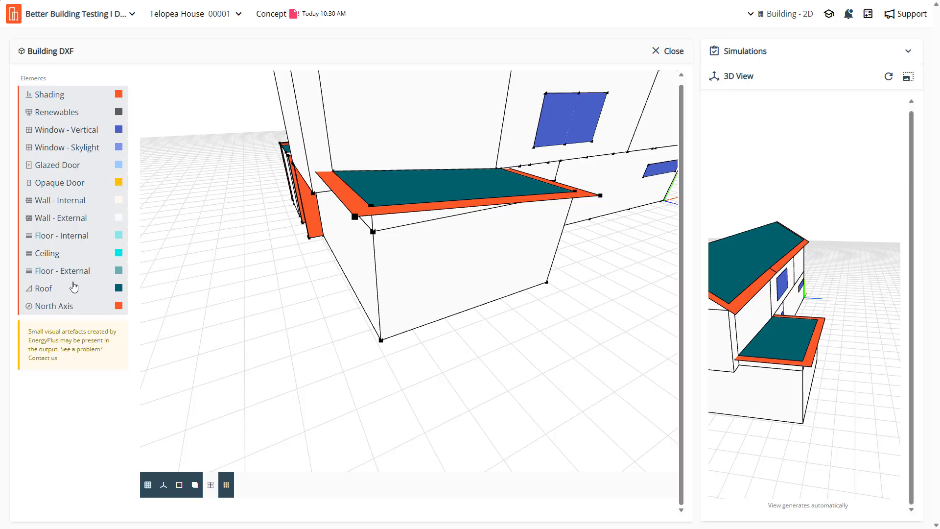
Hide the roof surfaces and examine the floor beneath Roof 2 from another side
{"action": "left_click", "coordinate": [74, 287]}
{"action": "left_click_drag", "start_coordinate": [242, 252], "coordinate": [281, 270]}
{"action": "left_click", "coordinate": [65, 288]}
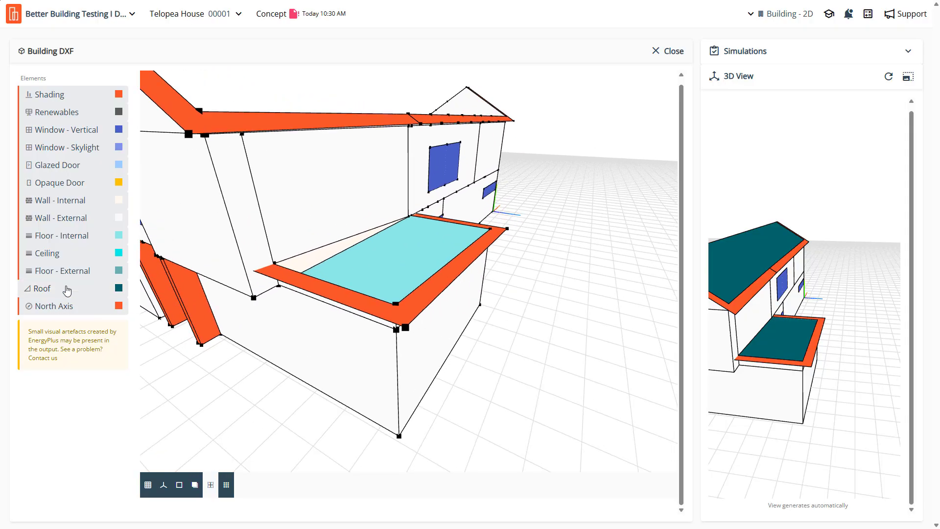
Examine the uncovered eaves and roof over the single-storey front wing in the enlarged 3D model from several sides, and close the view
{"action": "left_click_drag", "start_coordinate": [296, 302], "coordinate": [325, 282]}
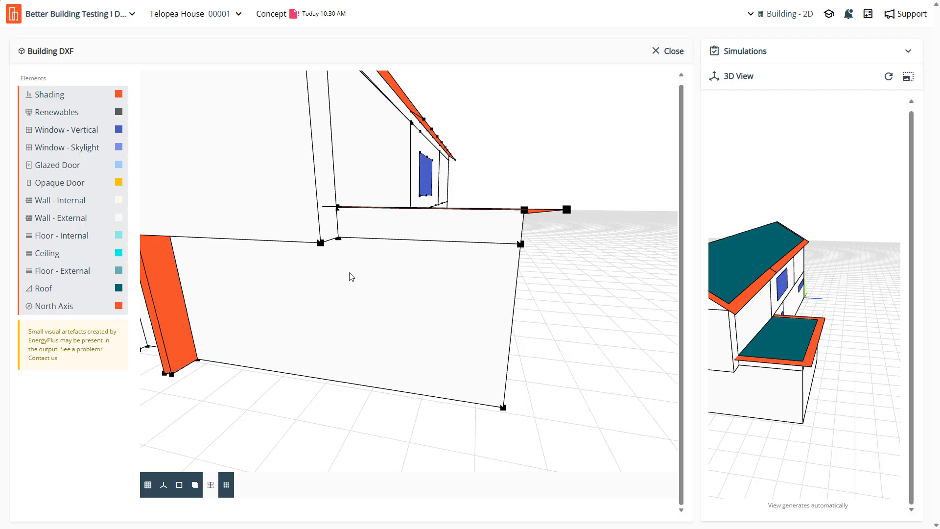
{"action": "scroll", "coordinate": [378, 326], "scroll_direction": "down", "scroll_amount": 6}
{"action": "left_click_drag", "start_coordinate": [303, 320], "coordinate": [375, 311]}
{"action": "scroll", "coordinate": [374, 311], "scroll_direction": "up", "scroll_amount": 5}
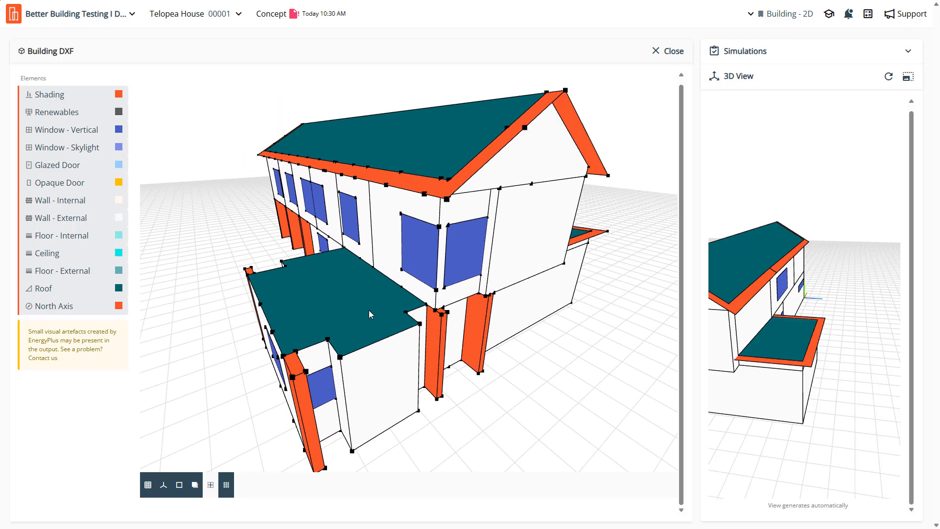
{"action": "left_click_drag", "start_coordinate": [374, 310], "coordinate": [374, 309]}
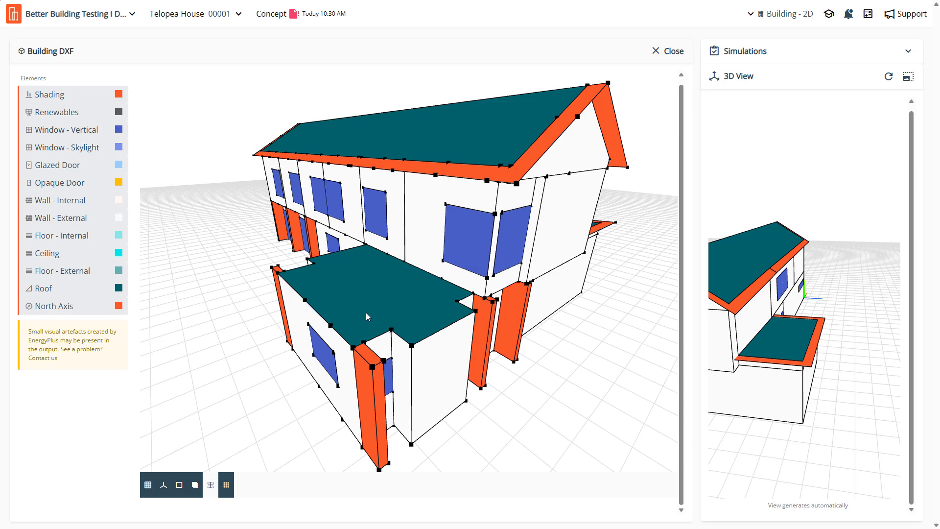
{"action": "scroll", "coordinate": [372, 311], "scroll_direction": "up", "scroll_amount": 3}
{"action": "mouse_move", "coordinate": [380, 310]}
{"action": "left_mouse_down"}
{"action": "mouse_move", "coordinate": [392, 311]}
{"action": "mouse_move", "coordinate": [384, 298]}
{"action": "left_mouse_up"}
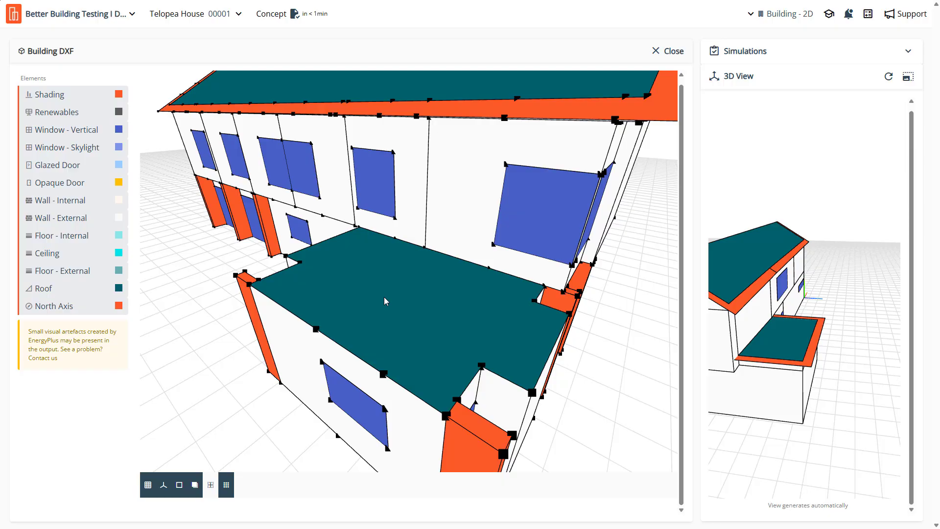
{"action": "left_click", "coordinate": [672, 52]}
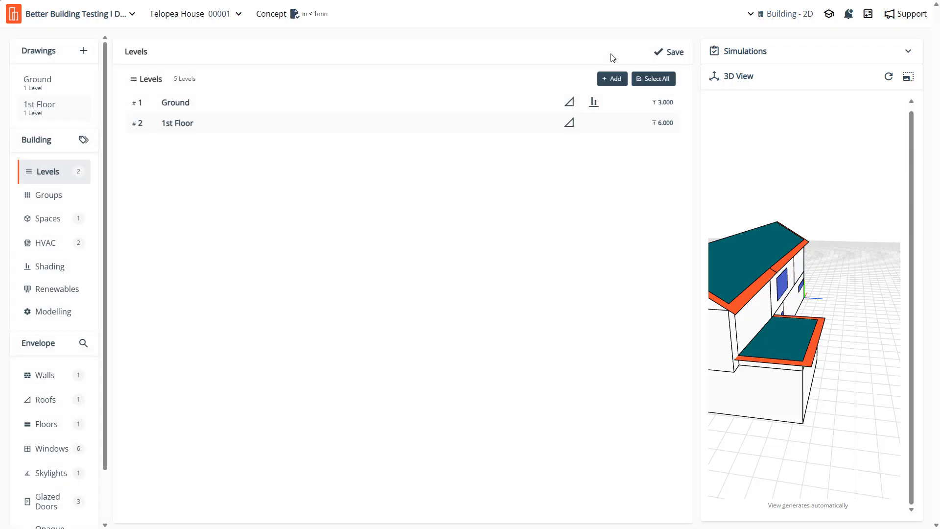
Open the Ground level's roof geometry for editing, at the single-storey wing opposite Roof 2
{"action": "left_click", "coordinate": [595, 102]}
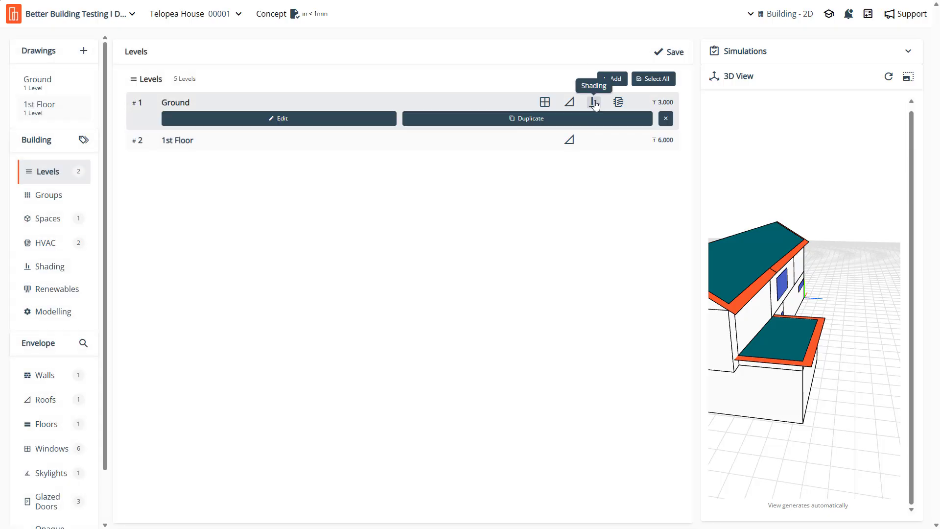
{"action": "left_click", "coordinate": [569, 102]}
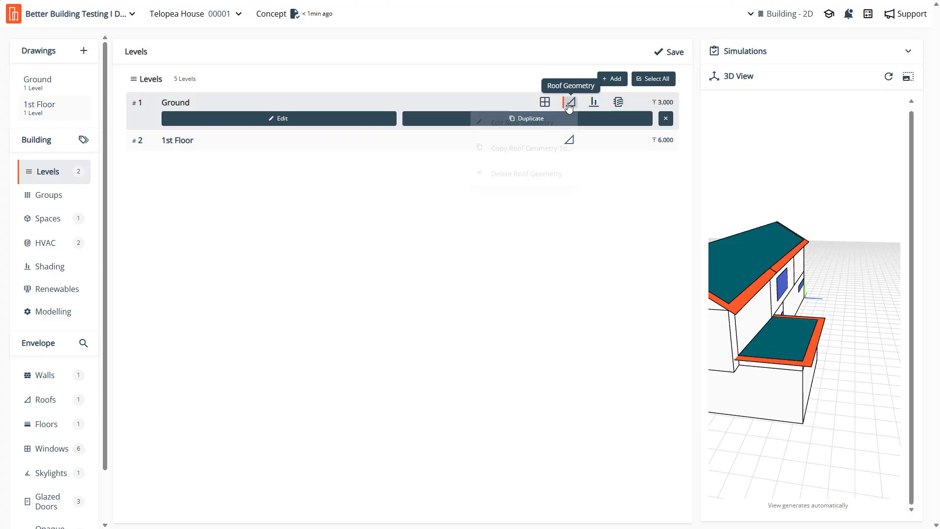
{"action": "left_click", "coordinate": [544, 122]}
{"action": "scroll", "coordinate": [386, 340], "scroll_direction": "down", "scroll_amount": 5}
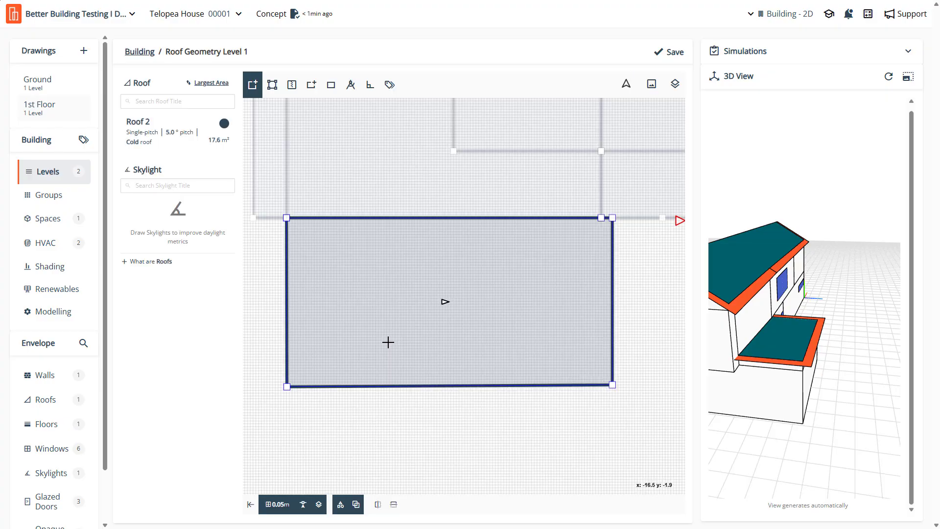
{"action": "scroll", "coordinate": [381, 312], "scroll_direction": "up", "scroll_amount": 10}
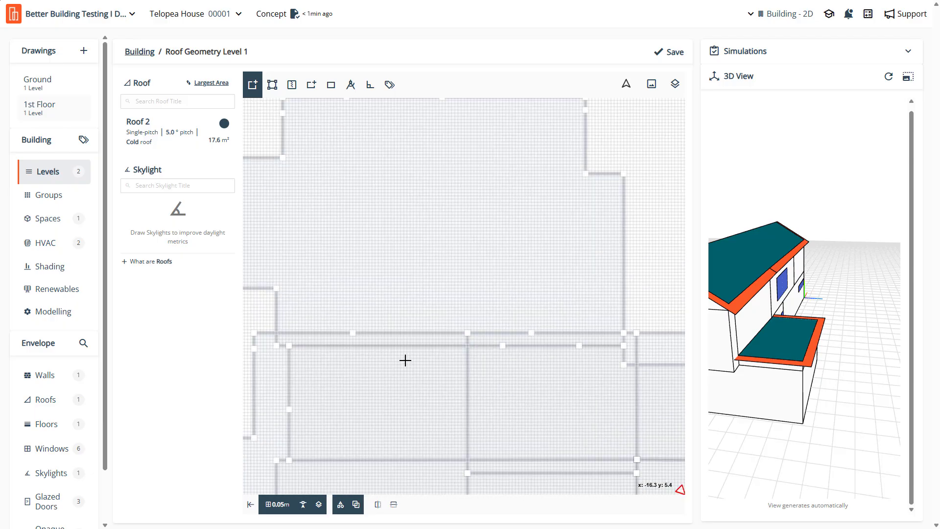
{"action": "scroll", "coordinate": [406, 360], "scroll_direction": "down", "scroll_amount": 2}
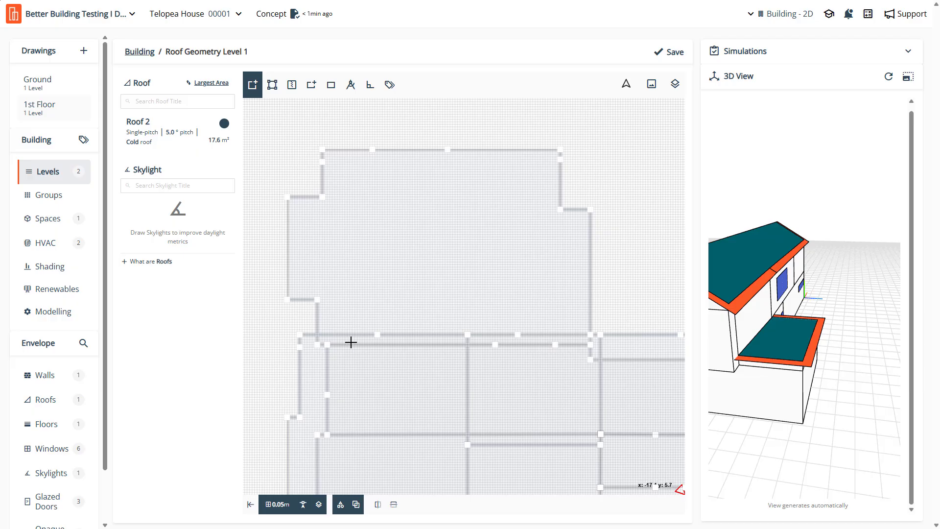
{"action": "scroll", "coordinate": [508, 370], "scroll_direction": "up", "scroll_amount": 1}
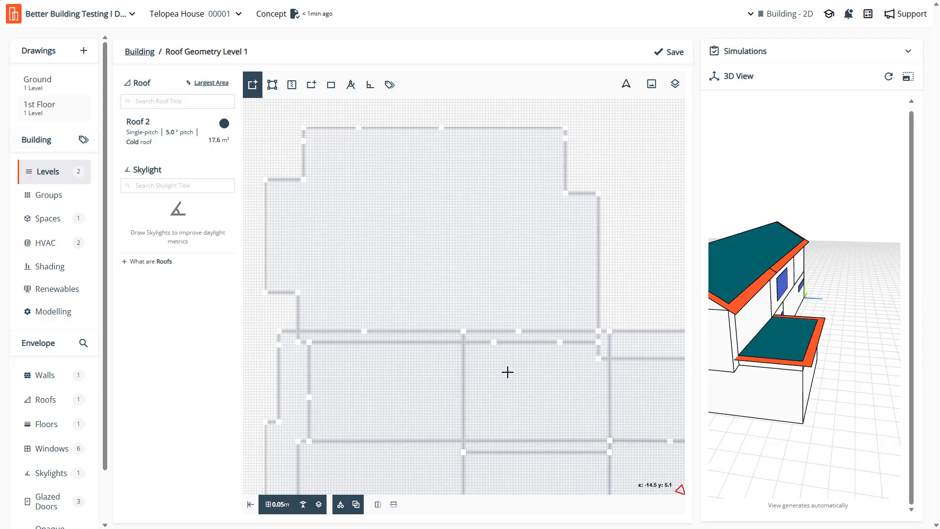
Draw a rectangular roof of about 22.4 m² over the single-storey wing, squaring off its recessed corners, and name it Roof 3
{"action": "left_click", "coordinate": [599, 331]}
{"action": "left_click", "coordinate": [599, 193]}
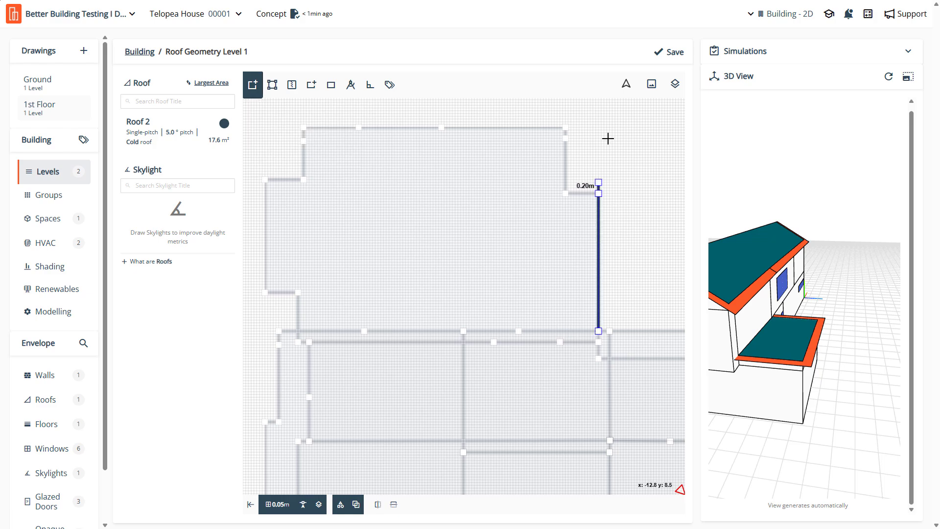
{"action": "left_click", "coordinate": [598, 127]}
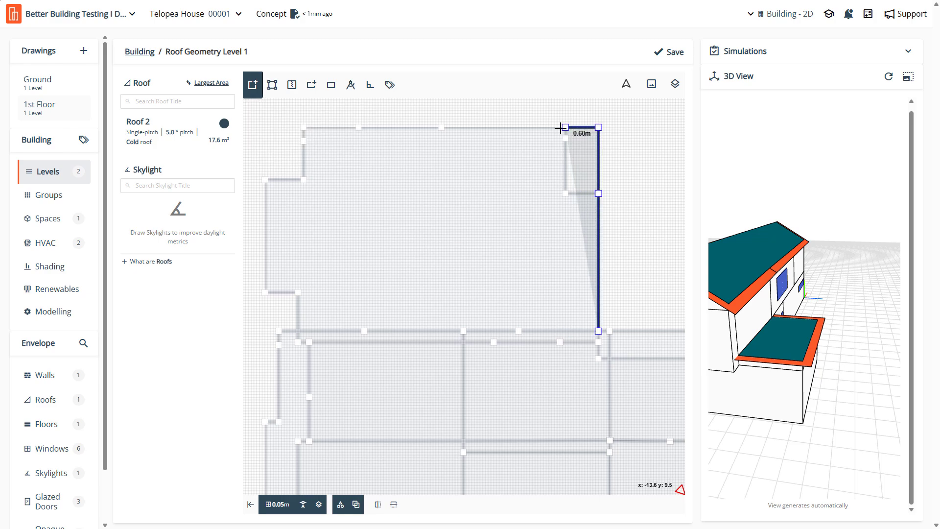
{"action": "left_click", "coordinate": [563, 129]}
{"action": "left_click", "coordinate": [440, 127]}
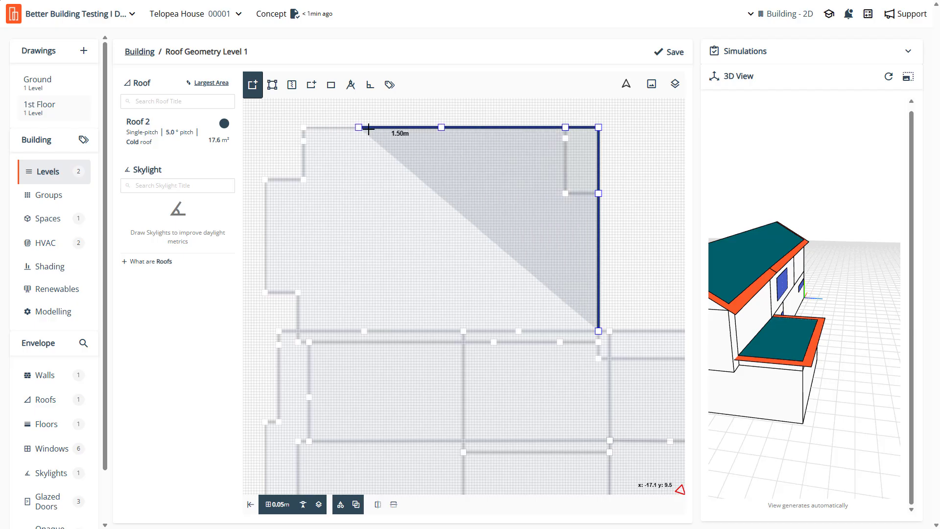
{"action": "left_click", "coordinate": [360, 127]}
{"action": "left_click", "coordinate": [303, 127]}
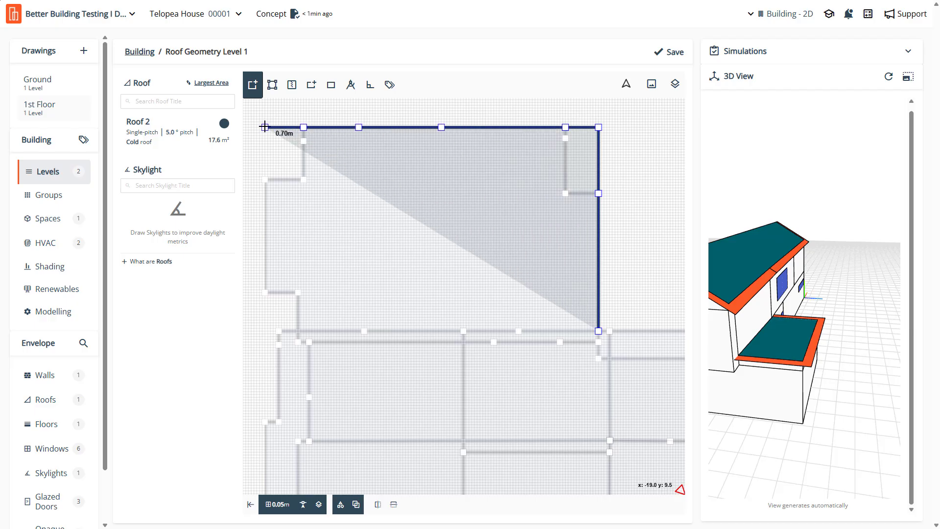
{"action": "left_click", "coordinate": [264, 127]}
{"action": "left_click", "coordinate": [265, 180]}
{"action": "left_click", "coordinate": [265, 293]}
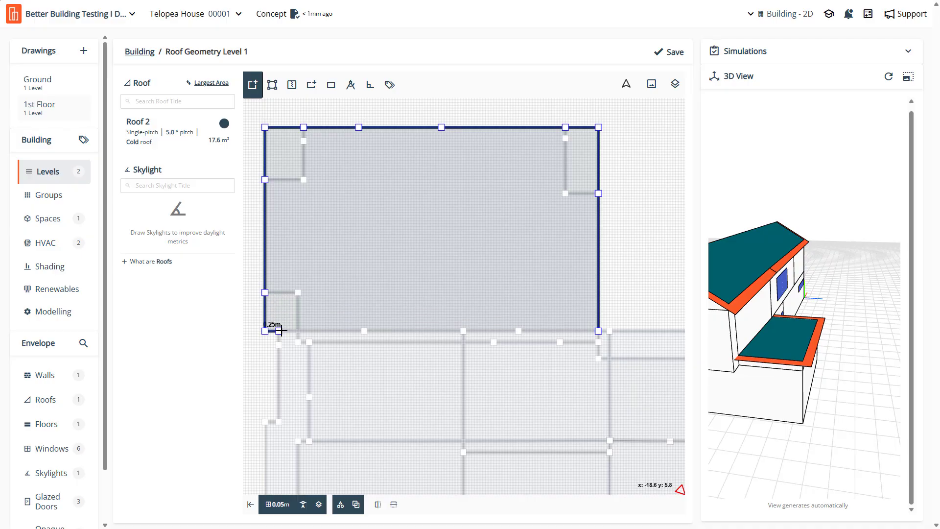
{"action": "left_click", "coordinate": [278, 331]}
{"action": "left_click", "coordinate": [363, 332]}
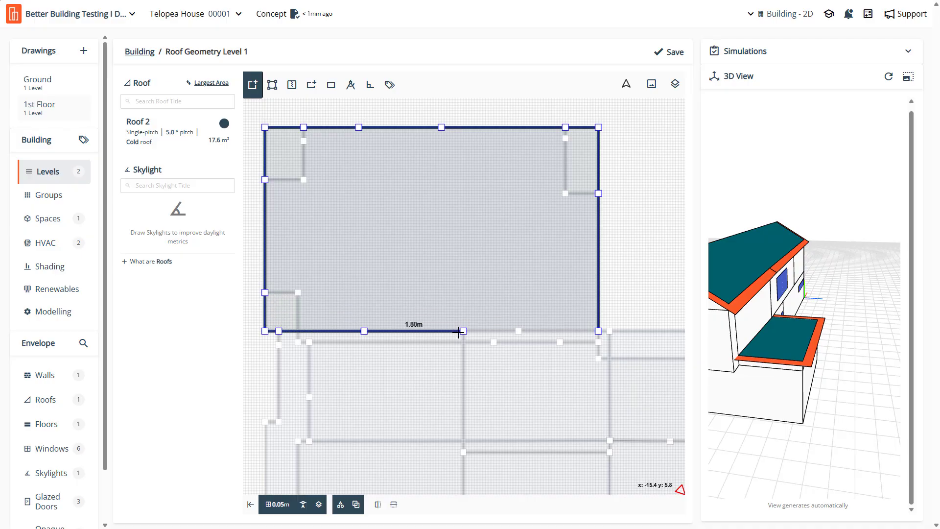
{"action": "left_click", "coordinate": [463, 331]}
{"action": "double_click", "coordinate": [517, 331]}
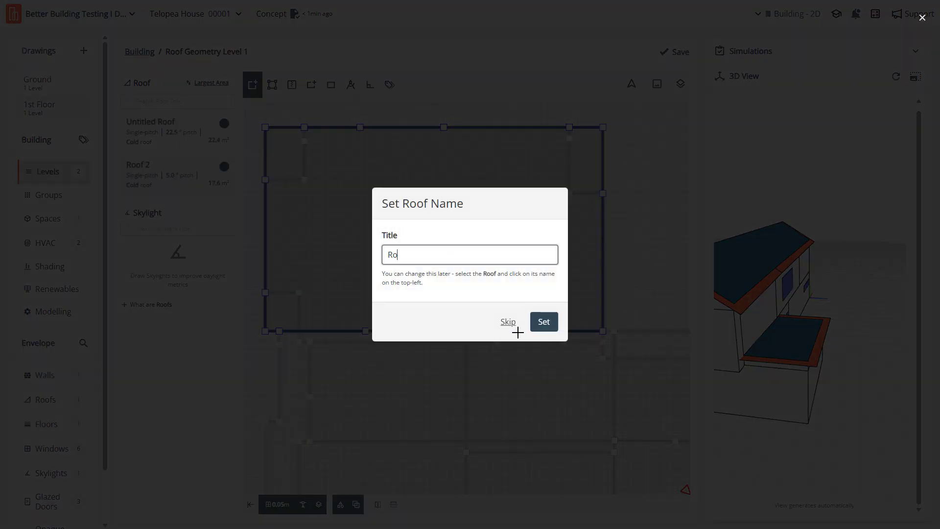
{"action": "key", "text": "Return"}
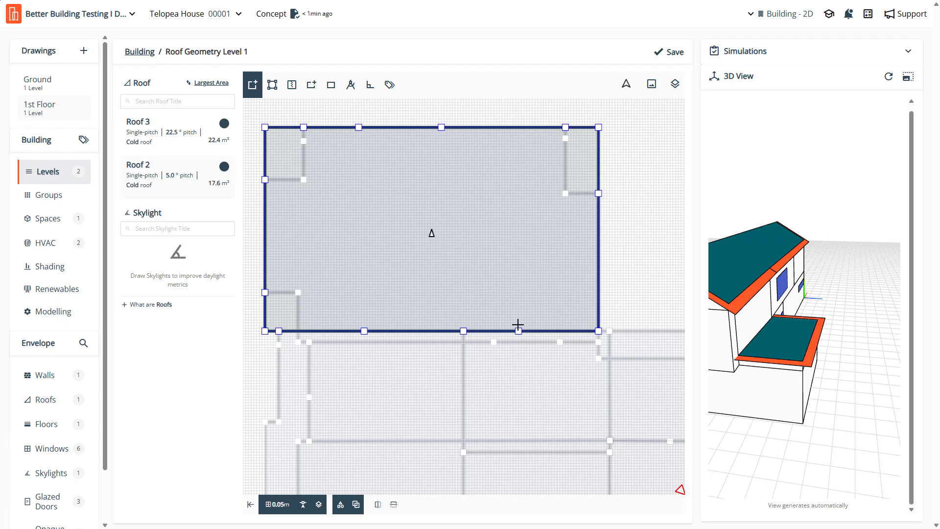
Set Roof 3's pitch to 5.0 degrees and its heading to about 90, and save and close its specification
{"action": "scroll", "coordinate": [474, 263], "scroll_direction": "down", "scroll_amount": 2}
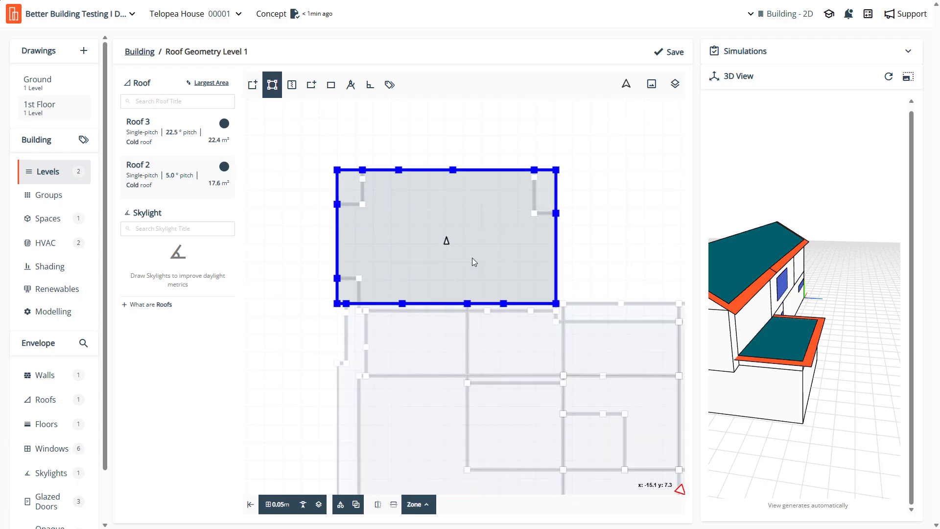
{"action": "scroll", "coordinate": [451, 278], "scroll_direction": "up", "scroll_amount": 1}
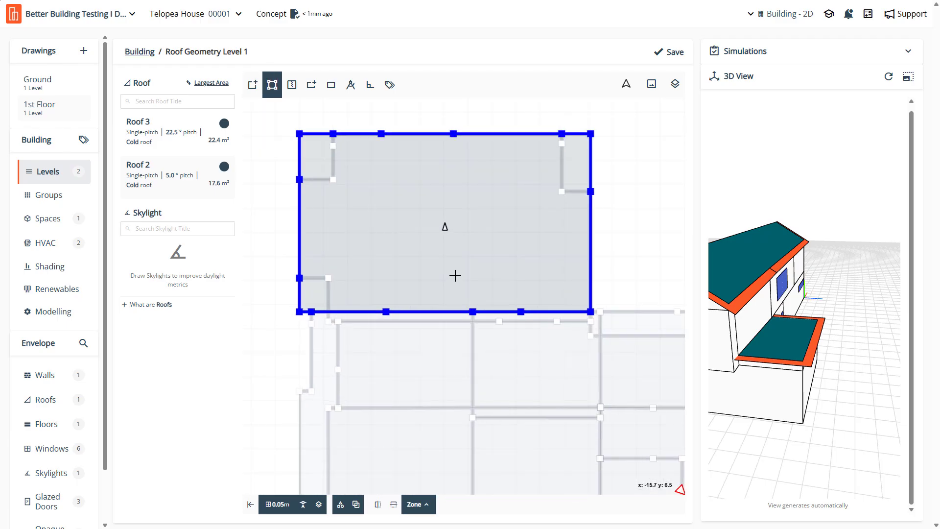
{"action": "double_click", "coordinate": [353, 212]}
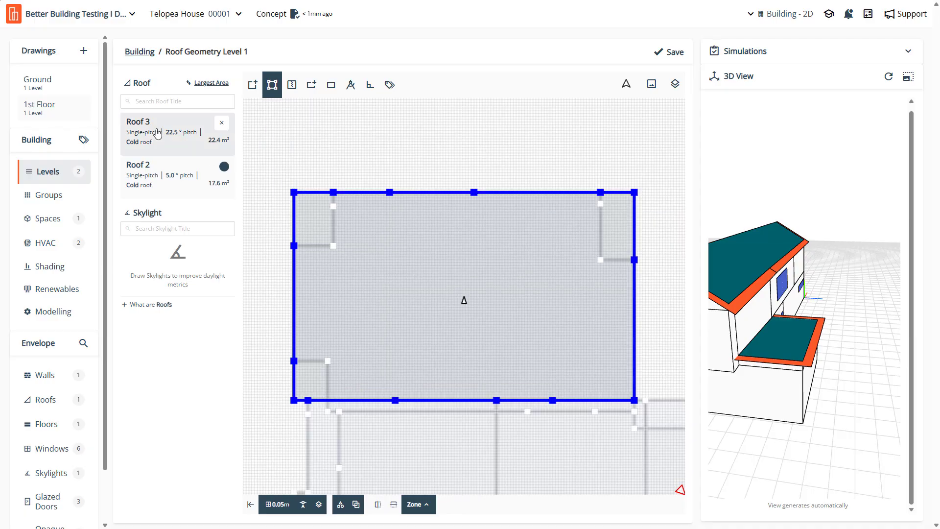
{"action": "left_click", "coordinate": [168, 133]}
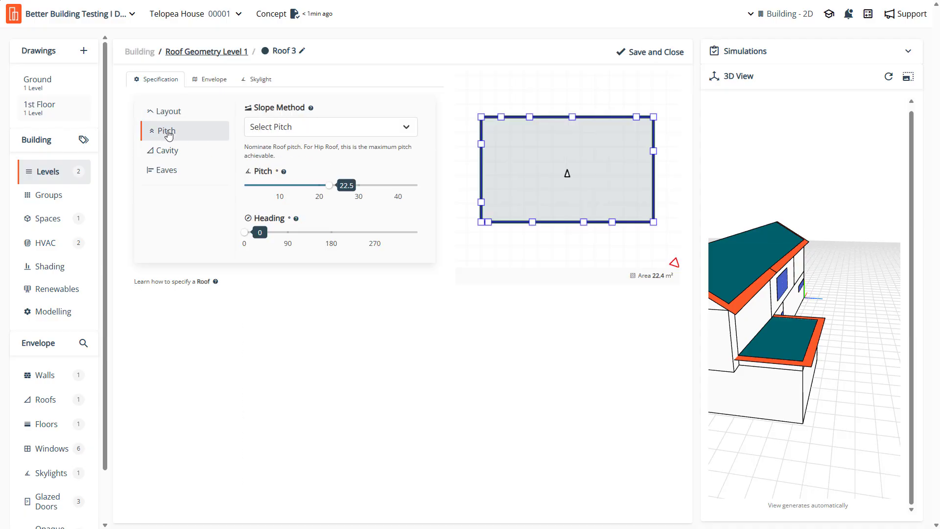
{"action": "left_click_drag", "start_coordinate": [329, 191], "coordinate": [263, 198]}
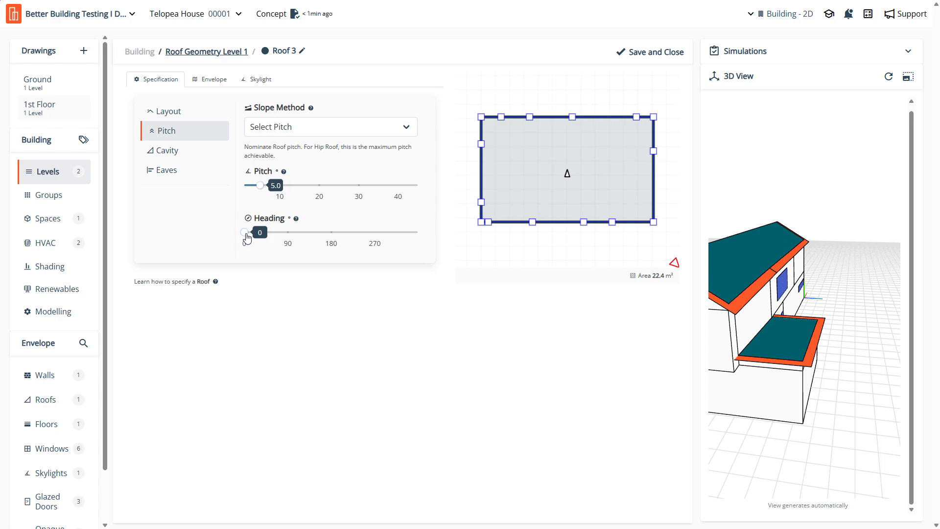
{"action": "left_click_drag", "start_coordinate": [246, 237], "coordinate": [292, 240]}
{"action": "left_click", "coordinate": [652, 52]}
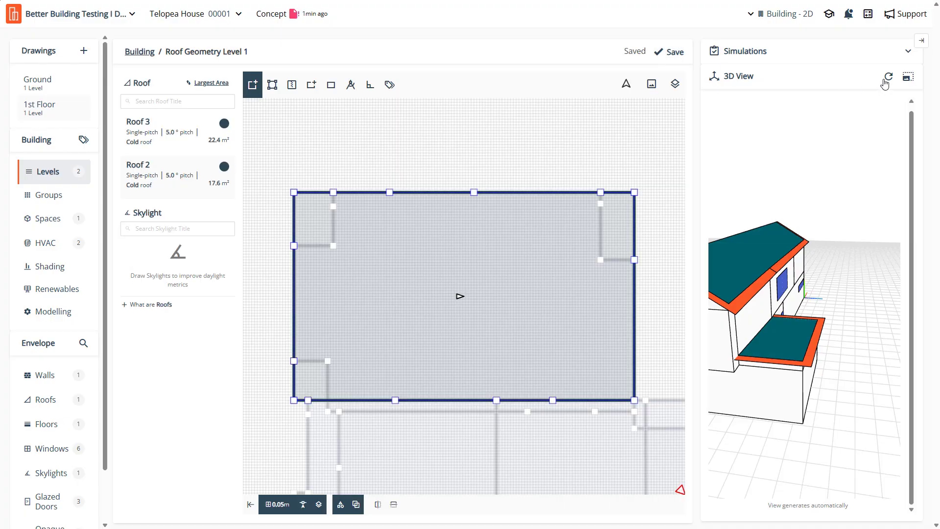
Save the roof geometry, regenerate the 3D model, examine Roof 3 in the enlarged view and close it
{"action": "left_click", "coordinate": [887, 78]}
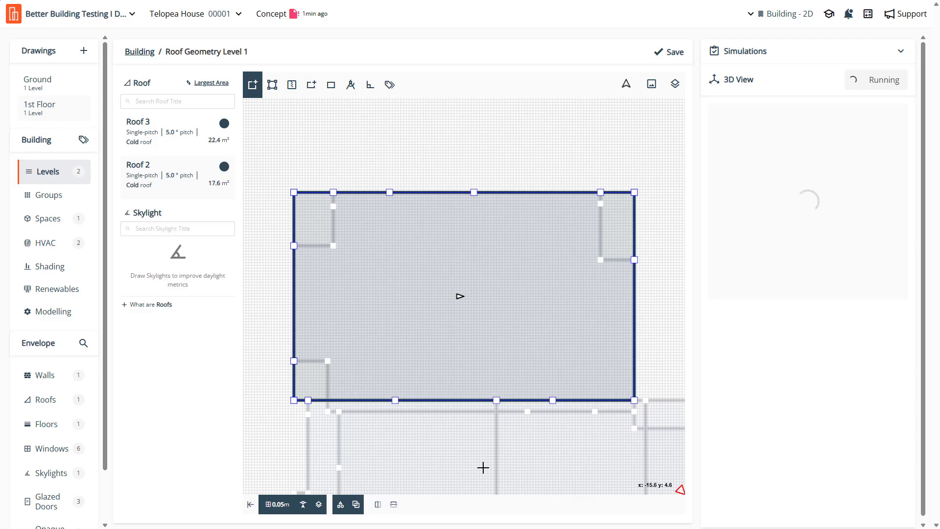
{"action": "left_click", "coordinate": [919, 72]}
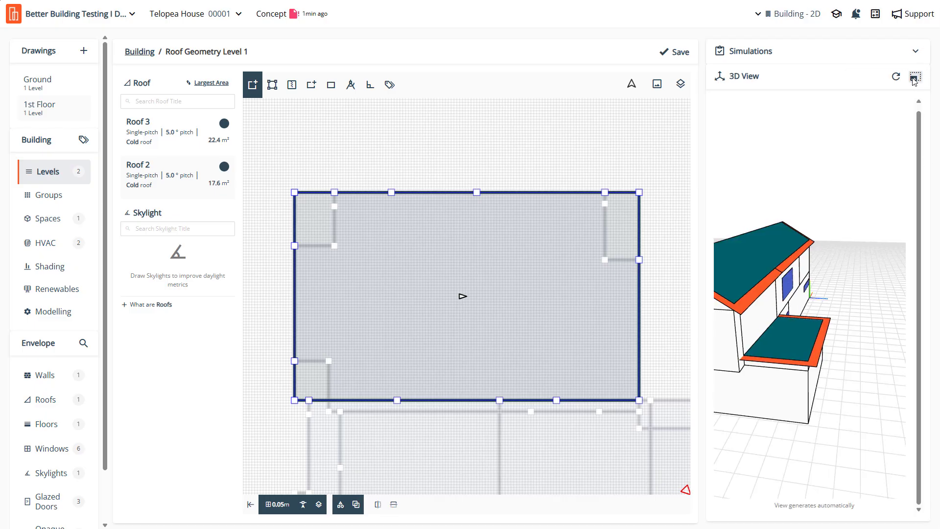
{"action": "left_click", "coordinate": [454, 302]}
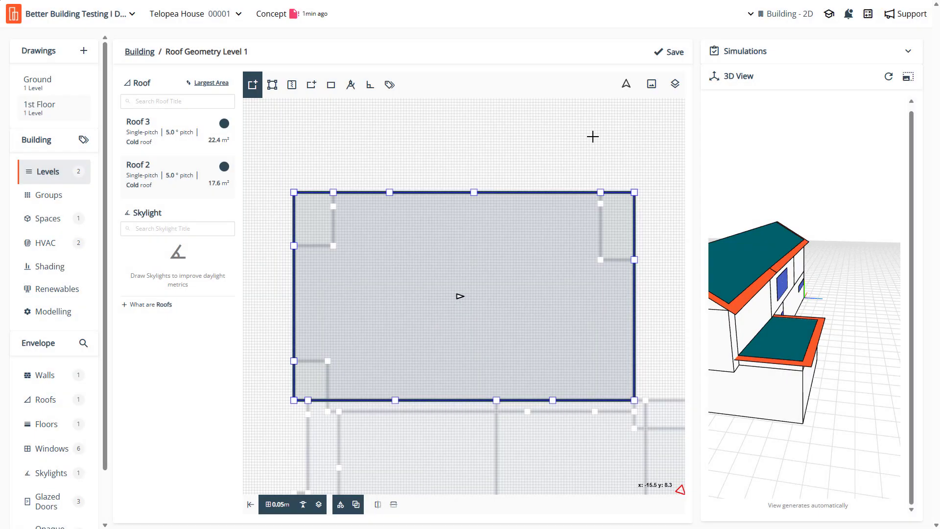
{"action": "left_click", "coordinate": [666, 52]}
{"action": "left_click", "coordinate": [895, 77]}
{"action": "scroll", "coordinate": [432, 307], "scroll_direction": "up", "scroll_amount": 1}
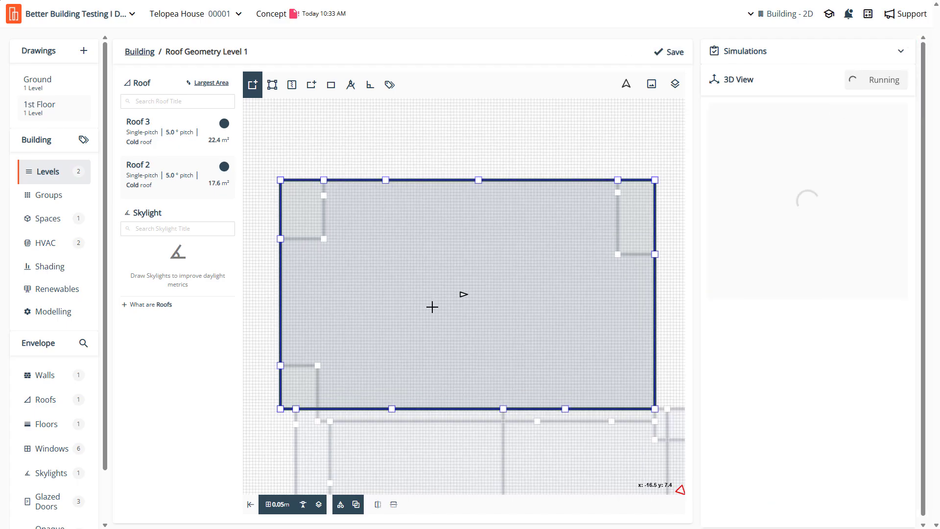
{"action": "scroll", "coordinate": [428, 218], "scroll_direction": "down", "scroll_amount": 4}
{"action": "scroll", "coordinate": [459, 359], "scroll_direction": "up", "scroll_amount": 2}
{"action": "scroll", "coordinate": [458, 359], "scroll_direction": "up", "scroll_amount": 1}
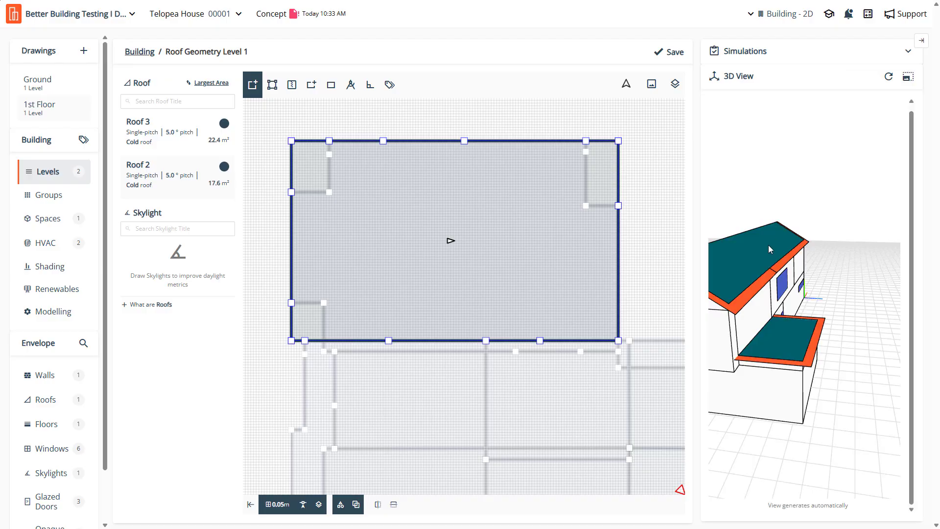
{"action": "left_click", "coordinate": [908, 77]}
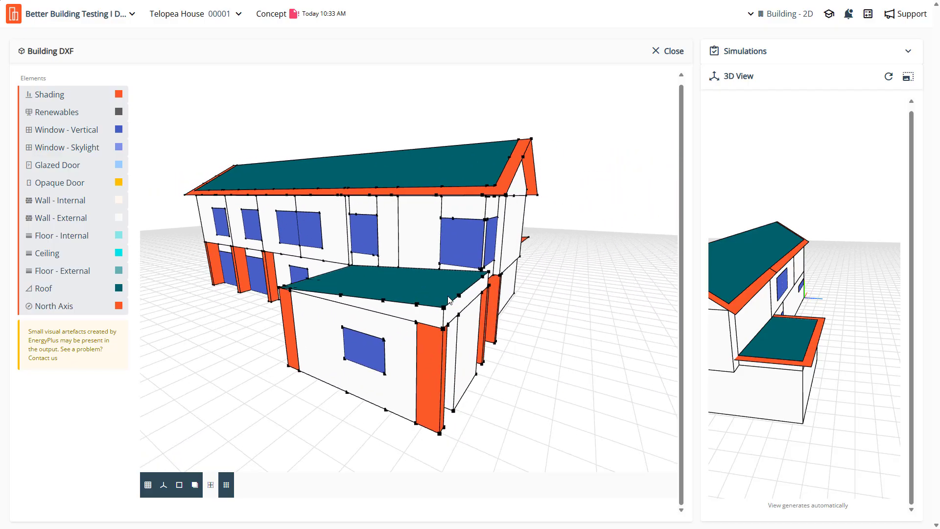
{"action": "left_click", "coordinate": [666, 51]}
Reopen the Ground roof geometry, set Roof 3's typical eaves projection to 0.45 m, and save and close its specification
{"action": "mouse_move", "coordinate": [339, 114]}
{"action": "mouse_move", "coordinate": [562, 111]}
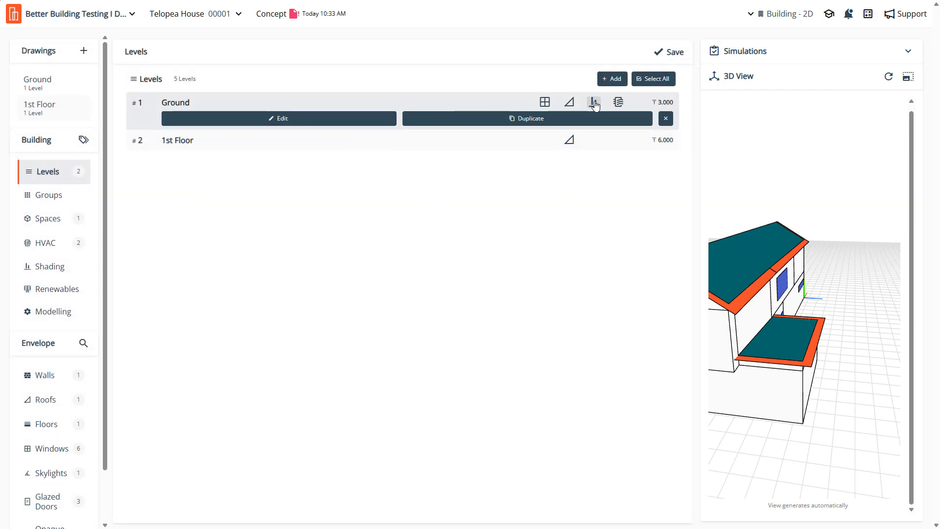
{"action": "left_click", "coordinate": [569, 101]}
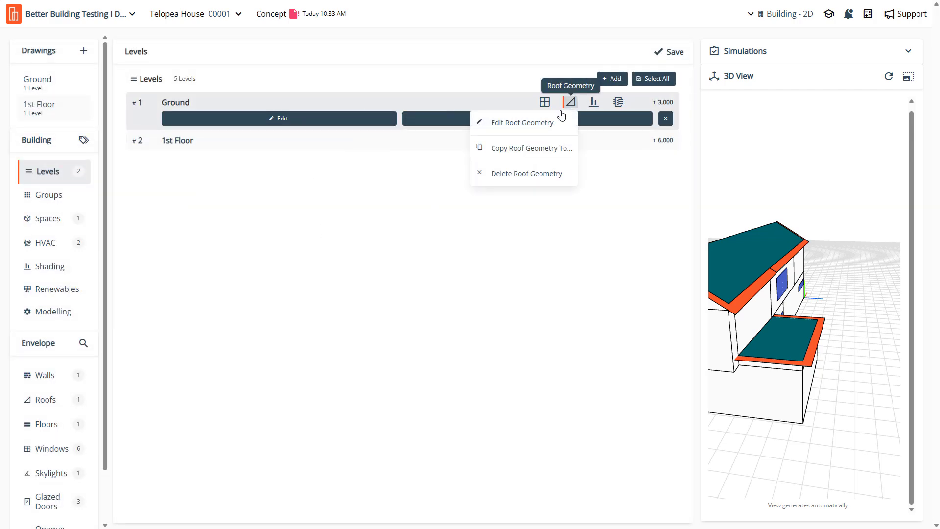
{"action": "left_click", "coordinate": [511, 124]}
{"action": "left_click", "coordinate": [224, 197]}
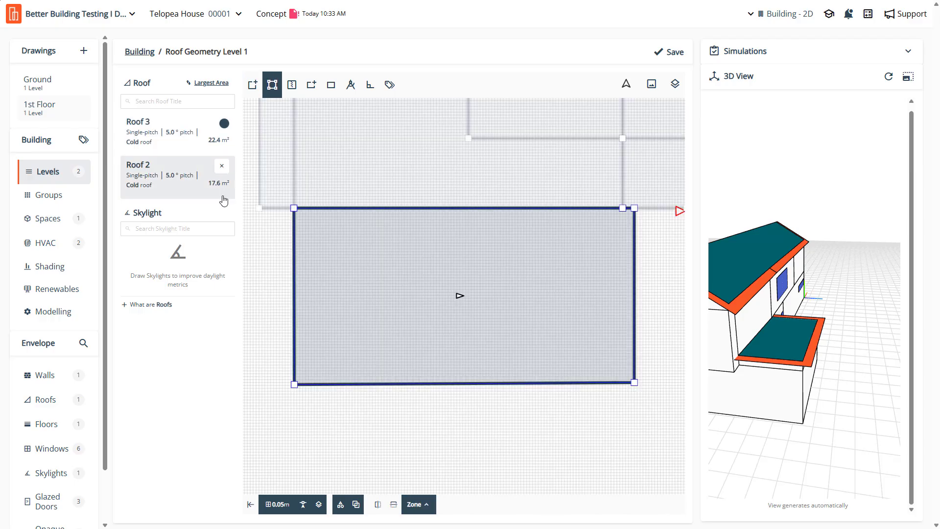
{"action": "double_click", "coordinate": [194, 140]}
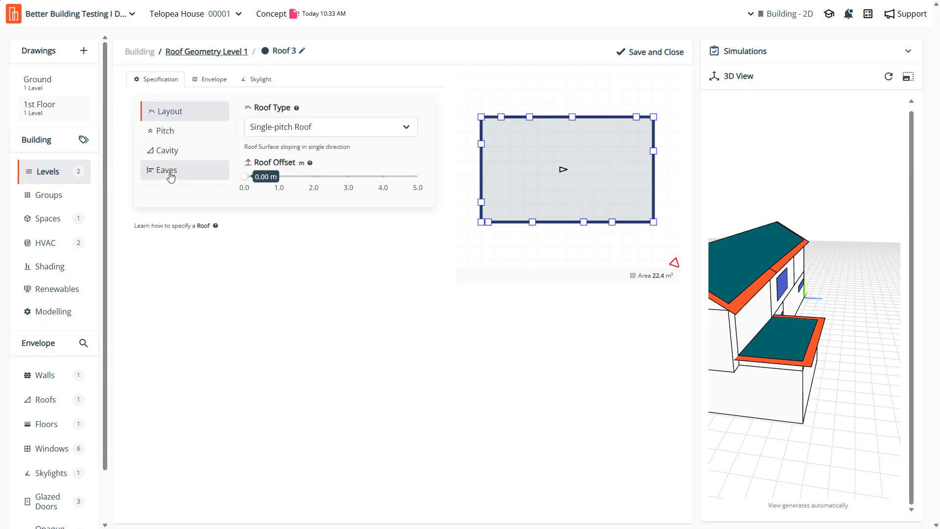
{"action": "left_click", "coordinate": [170, 174]}
{"action": "left_click_drag", "start_coordinate": [249, 127], "coordinate": [261, 128]}
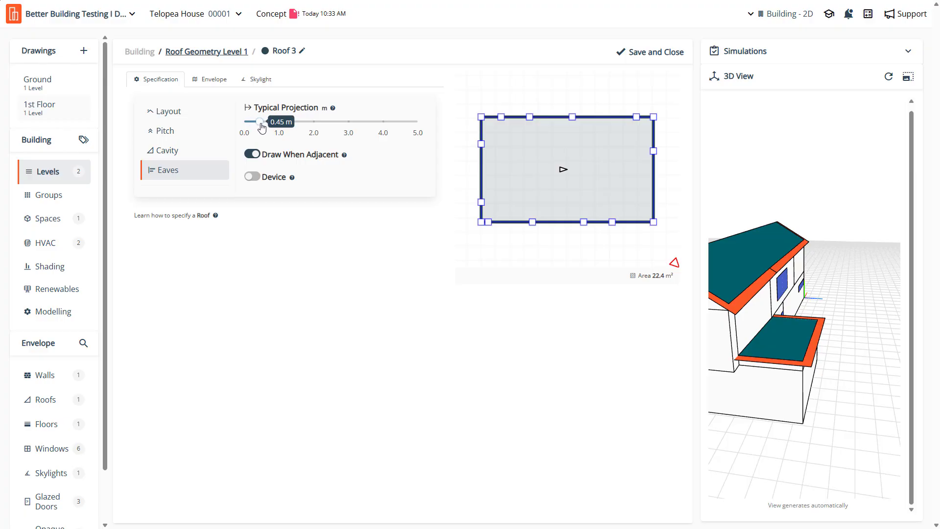
{"action": "left_click", "coordinate": [656, 56]}
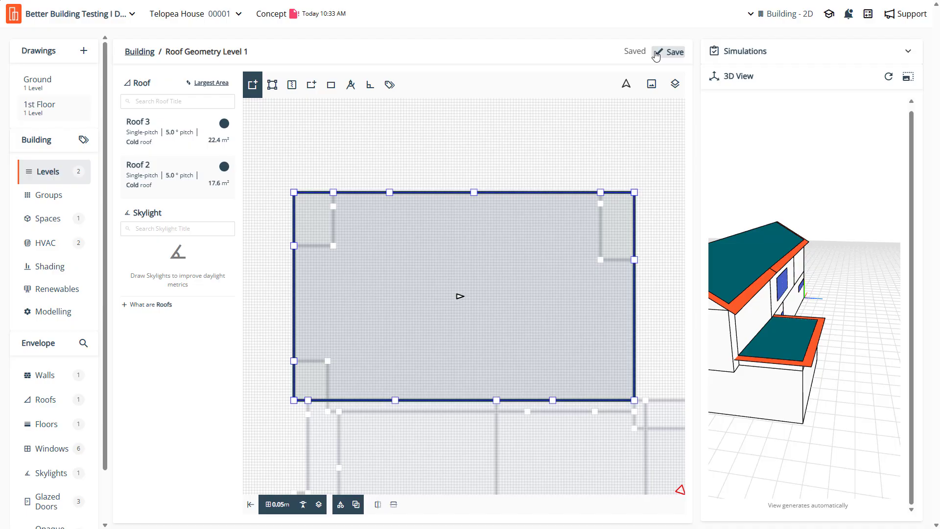
Regenerate the 3D view and examine the building's lower roofs in the enlarged model, closing it when done
{"action": "left_click", "coordinate": [889, 77]}
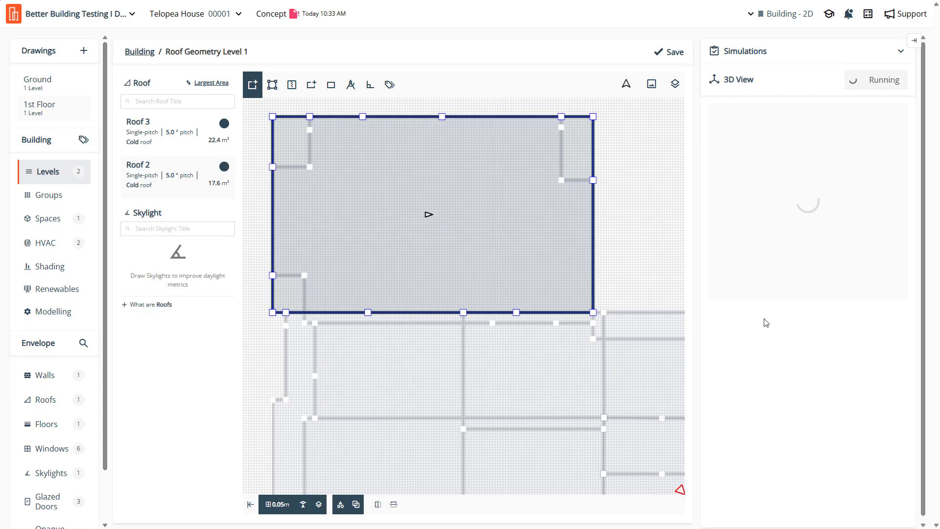
{"action": "left_click_drag", "start_coordinate": [755, 283], "coordinate": [866, 292]}
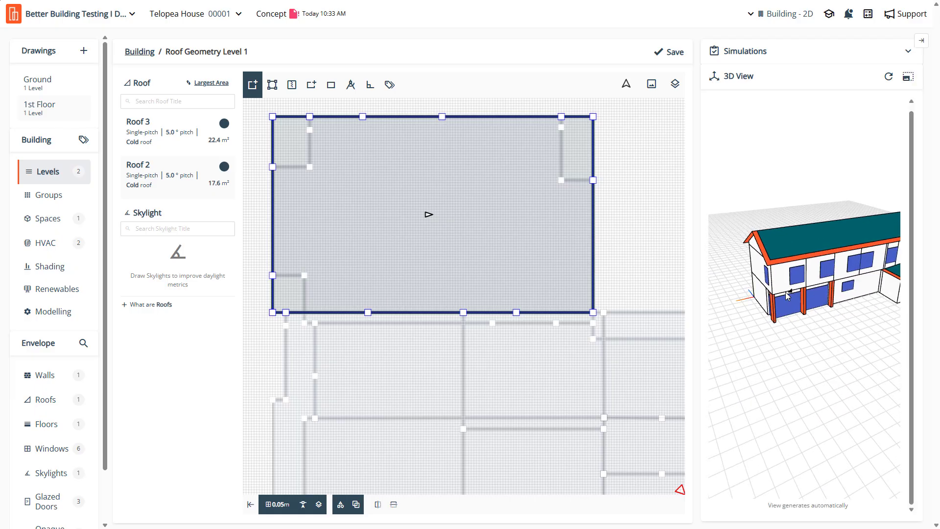
{"action": "left_click", "coordinate": [908, 77]}
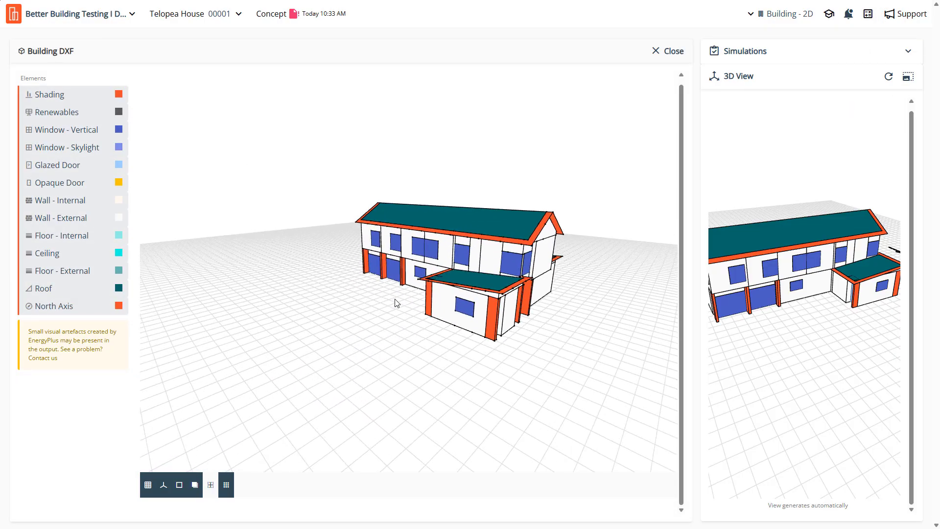
{"action": "left_click_drag", "start_coordinate": [482, 268], "coordinate": [424, 268]}
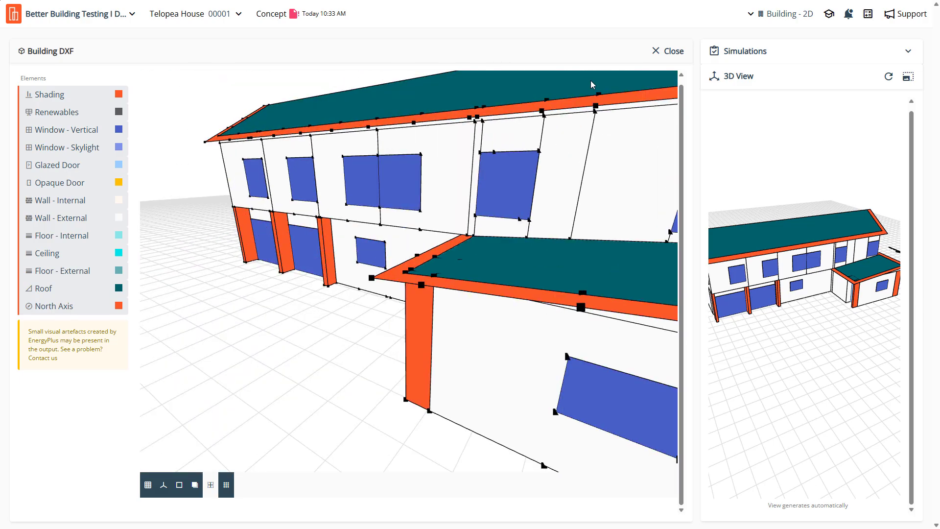
{"action": "left_click", "coordinate": [671, 51]}
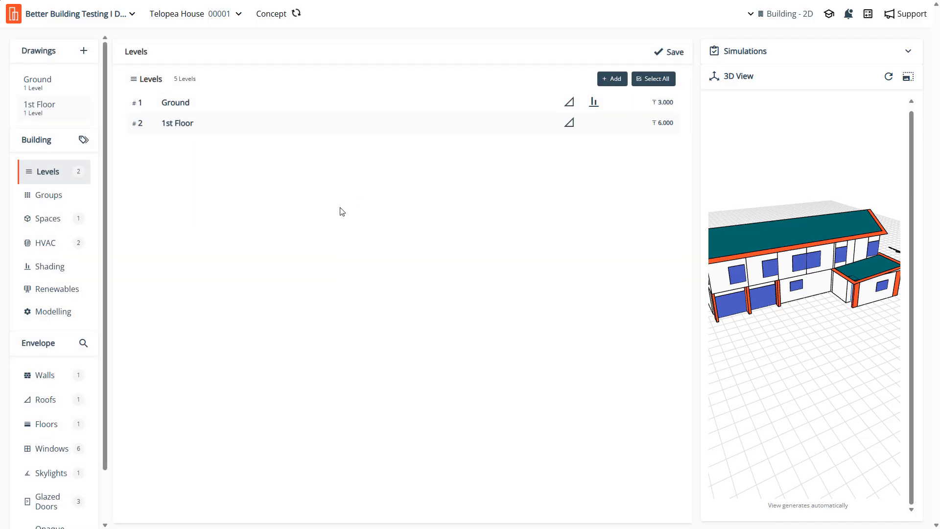
Set the roof offset of Roof 3 on the Ground level to 0.30 m and save it
{"action": "left_click", "coordinate": [568, 105]}
{"action": "left_click", "coordinate": [538, 122]}
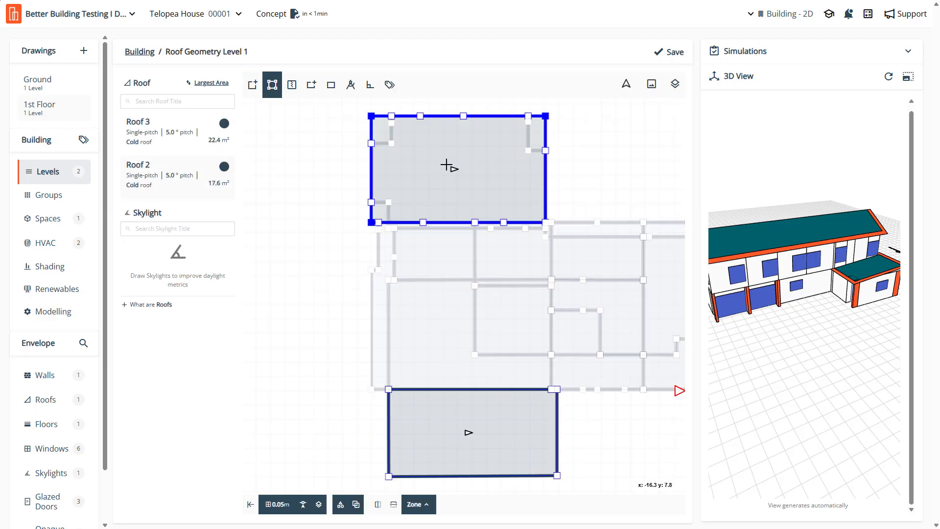
{"action": "left_click", "coordinate": [197, 161]}
{"action": "left_click", "coordinate": [172, 147]}
{"action": "left_click", "coordinate": [172, 147]}
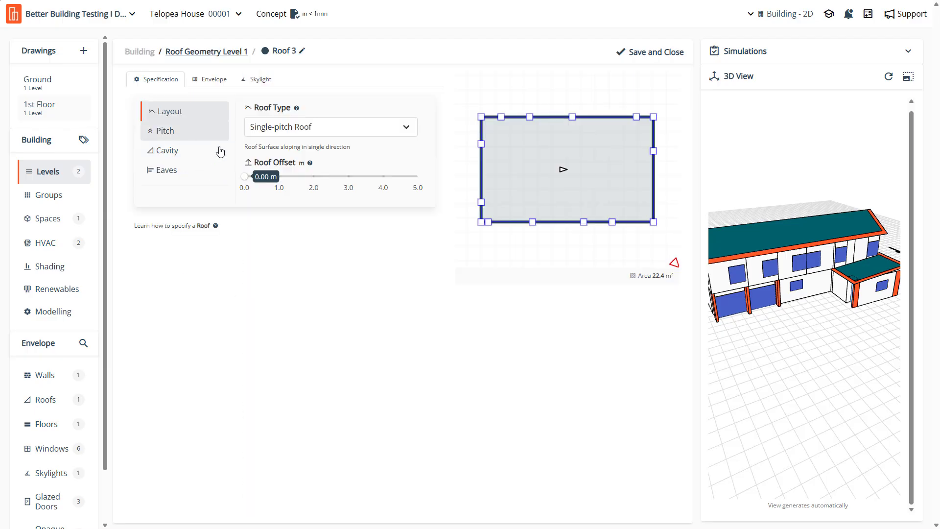
{"action": "left_click_drag", "start_coordinate": [245, 183], "coordinate": [256, 183]}
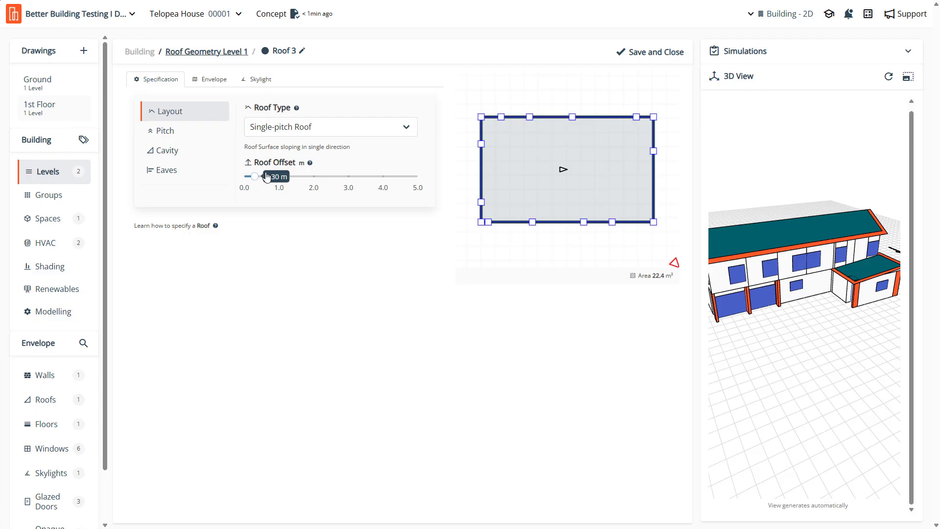
{"action": "left_click", "coordinate": [651, 50]}
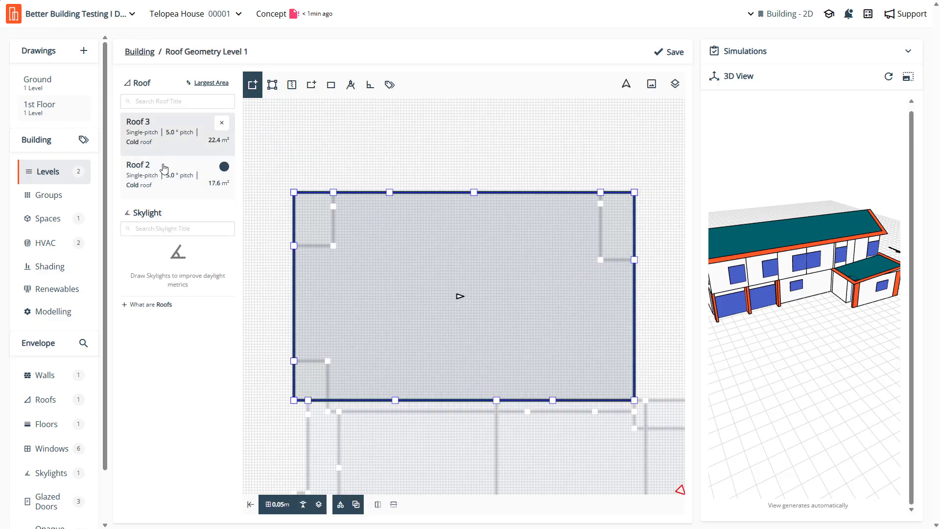
Check the lower roof's junction with the walls in 3D, increase the roof offset of Roof 2, and save it
{"action": "left_click", "coordinate": [165, 185]}
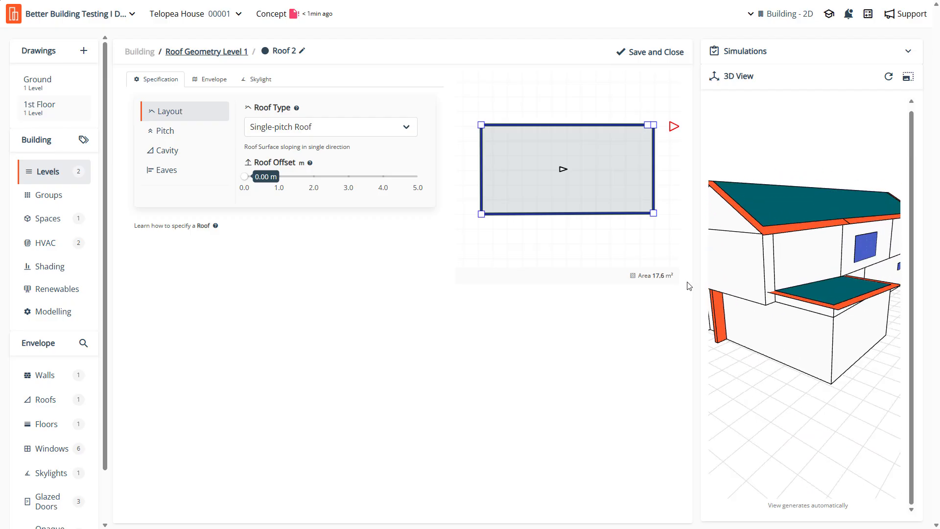
{"action": "scroll", "coordinate": [843, 328], "scroll_direction": "up", "scroll_amount": 5}
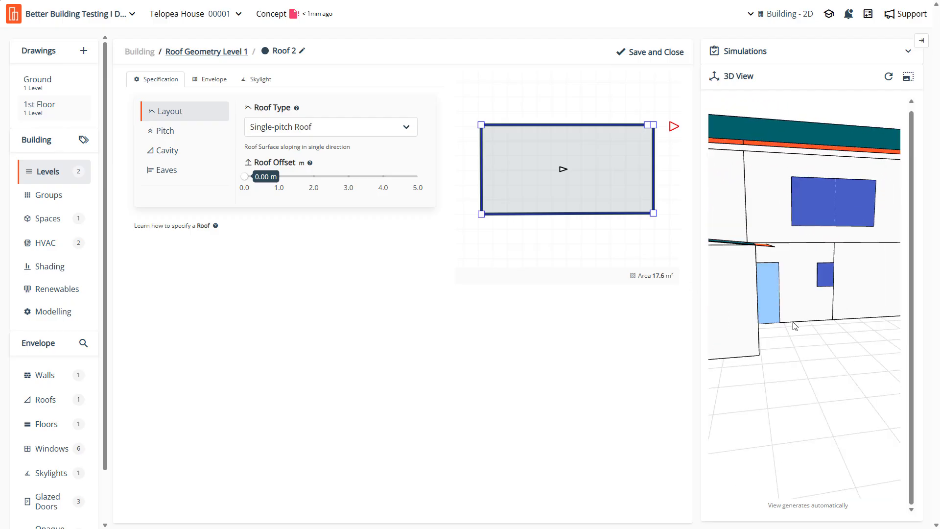
{"action": "scroll", "coordinate": [782, 239], "scroll_direction": "up", "scroll_amount": 6}
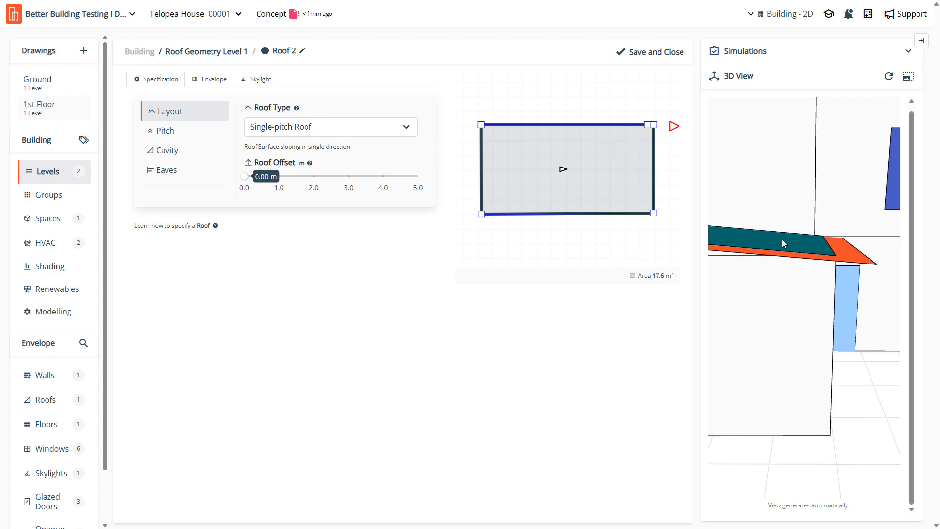
{"action": "scroll", "coordinate": [782, 239], "scroll_direction": "up", "scroll_amount": 5}
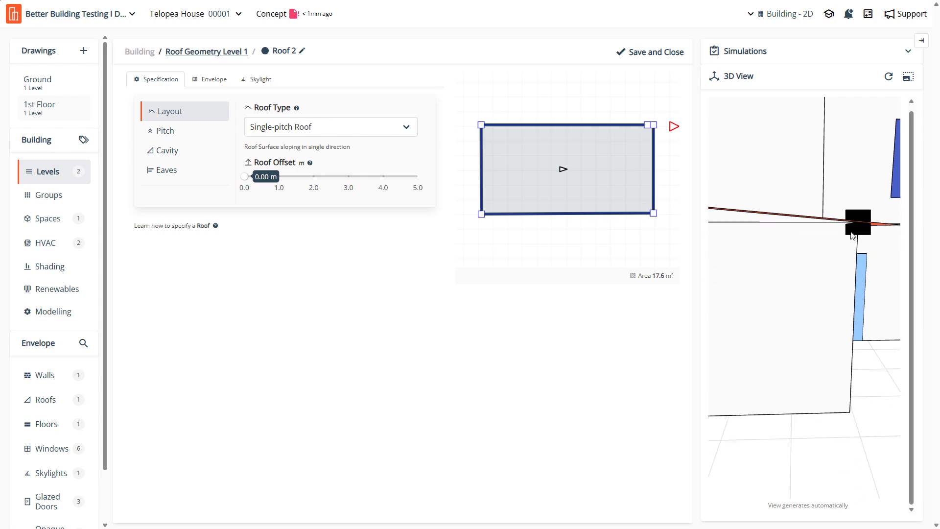
{"action": "left_click_drag", "start_coordinate": [246, 180], "coordinate": [257, 183]}
{"action": "left_click", "coordinate": [657, 51]}
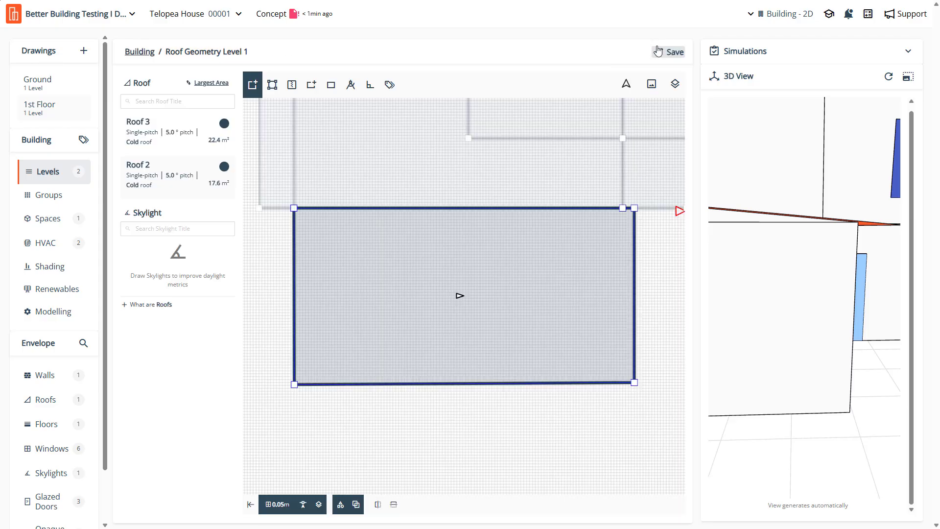
Regenerate the 3D view and inspect the building with the new roof offsets
{"action": "left_click", "coordinate": [887, 77]}
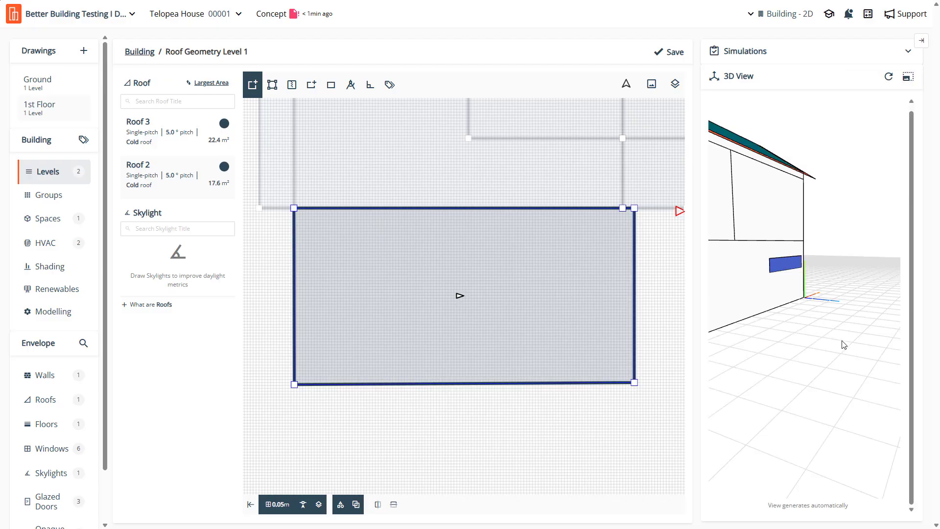
{"action": "left_click_drag", "start_coordinate": [841, 302], "coordinate": [825, 332]}
{"action": "right_click_drag", "start_coordinate": [825, 332], "coordinate": [911, 345]}
{"action": "left_click", "coordinate": [768, 411]}
{"action": "left_click_drag", "start_coordinate": [776, 362], "coordinate": [882, 374]}
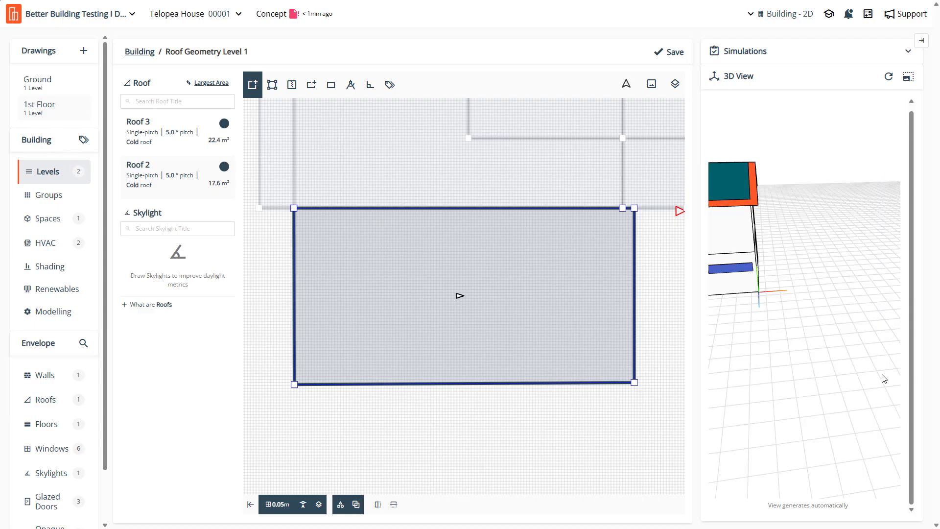
{"action": "left_click_drag", "start_coordinate": [829, 348], "coordinate": [646, 327]}
{"action": "left_click_drag", "start_coordinate": [762, 341], "coordinate": [784, 329]}
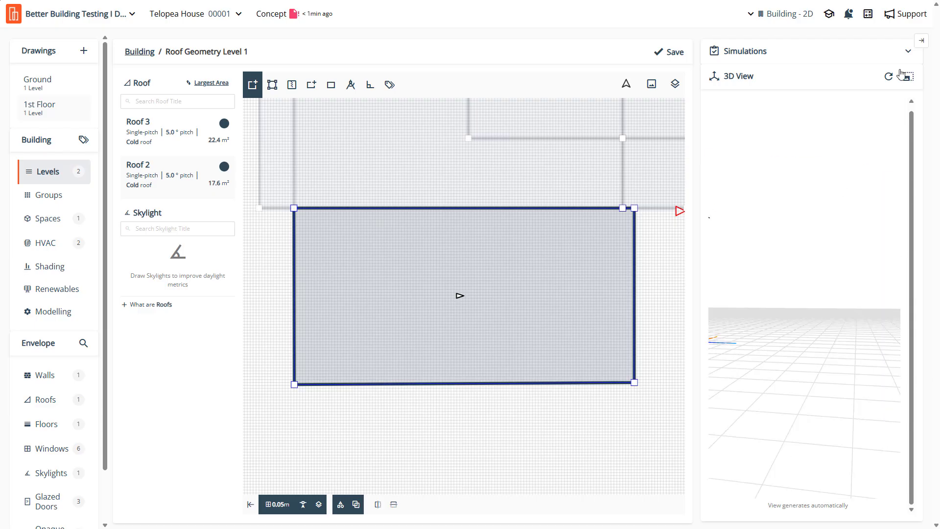
Examine the offset lower roofs and the walls beneath them from several sides in the enlarged 3D model
{"action": "scroll", "coordinate": [369, 365], "scroll_direction": "up", "scroll_amount": 10}
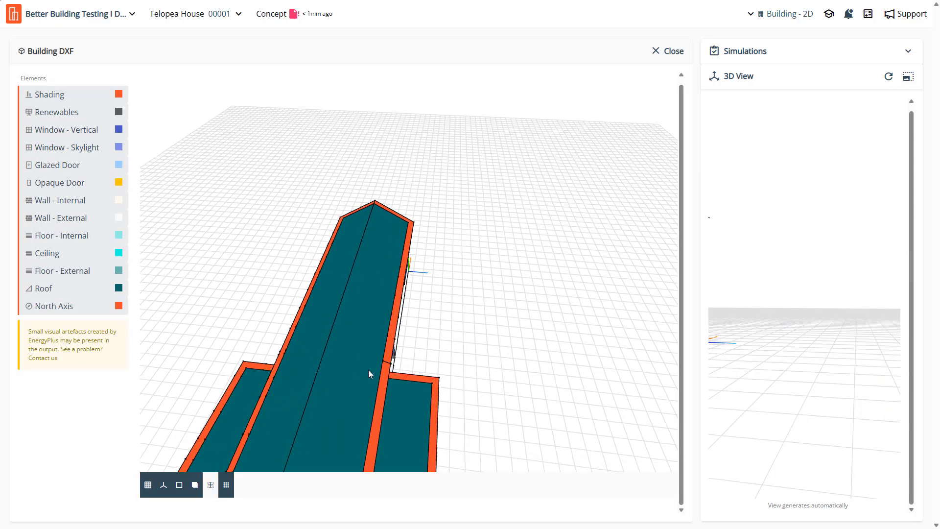
{"action": "left_click_drag", "start_coordinate": [369, 372], "coordinate": [302, 317]}
{"action": "right_click_drag", "start_coordinate": [301, 317], "coordinate": [362, 283]}
{"action": "scroll", "coordinate": [368, 240], "scroll_direction": "up", "scroll_amount": 6}
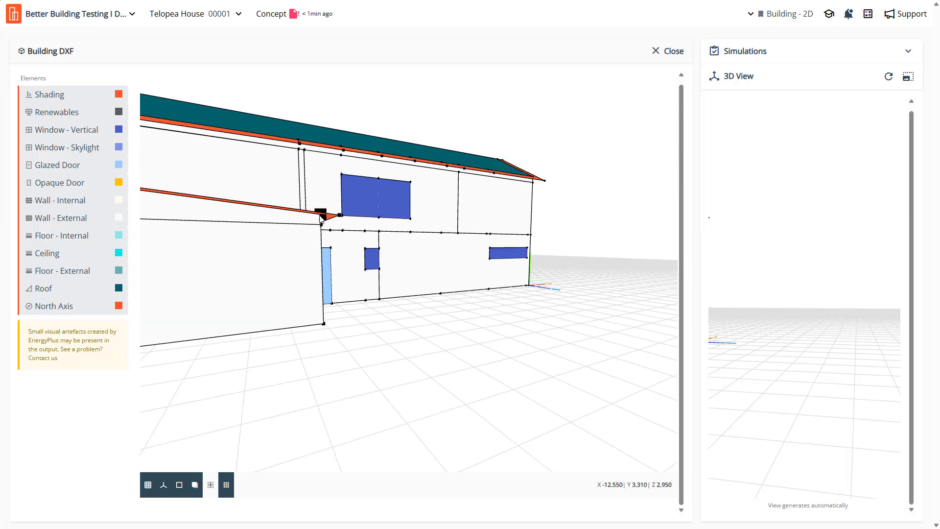
{"action": "scroll", "coordinate": [252, 220], "scroll_direction": "up", "scroll_amount": 10}
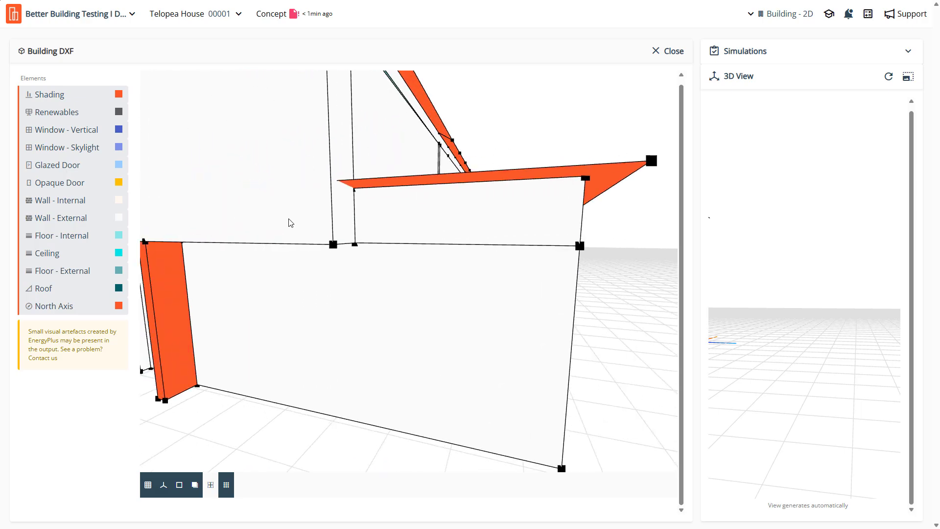
{"action": "scroll", "coordinate": [294, 223], "scroll_direction": "down", "scroll_amount": 10}
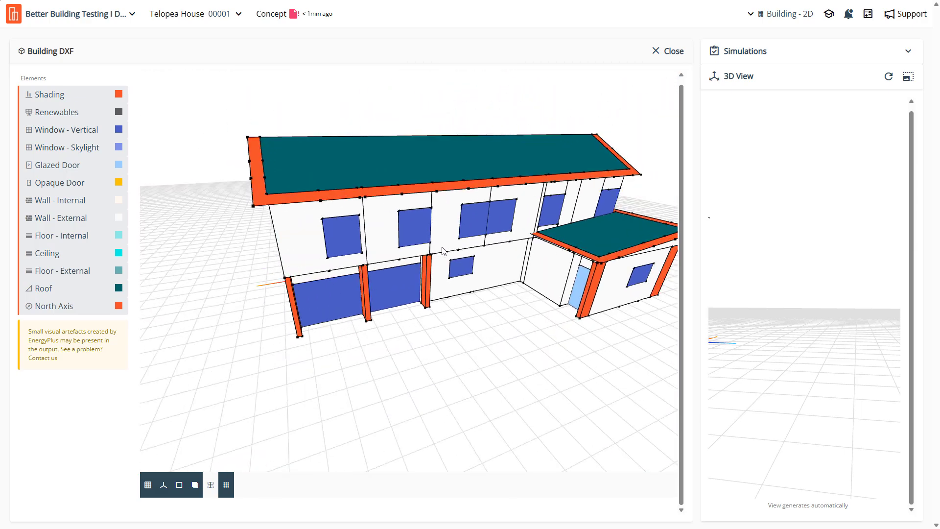
{"action": "left_click_drag", "start_coordinate": [443, 251], "coordinate": [479, 274]}
{"action": "scroll", "coordinate": [491, 288], "scroll_direction": "up", "scroll_amount": 3}
{"action": "scroll", "coordinate": [543, 240], "scroll_direction": "up", "scroll_amount": 3}
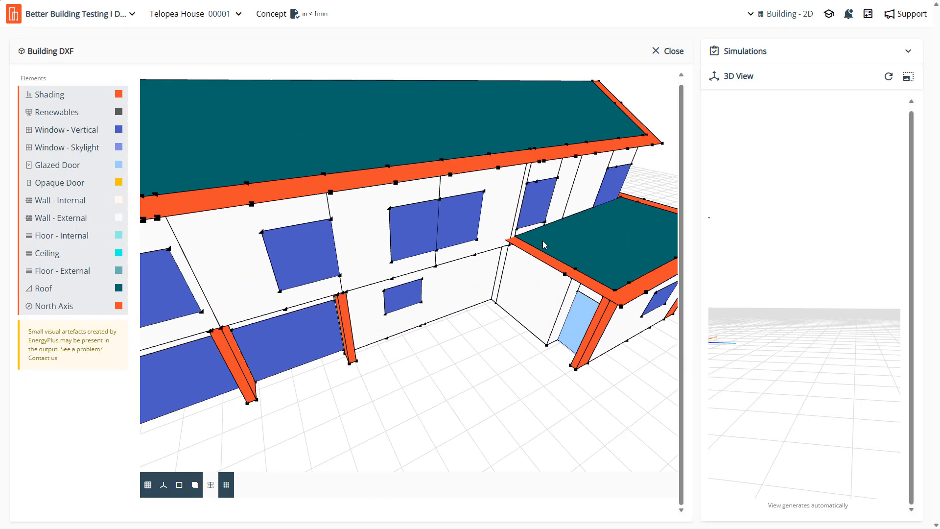
{"action": "left_click_drag", "start_coordinate": [542, 241], "coordinate": [528, 244]}
{"action": "left_click_drag", "start_coordinate": [399, 253], "coordinate": [420, 268]}
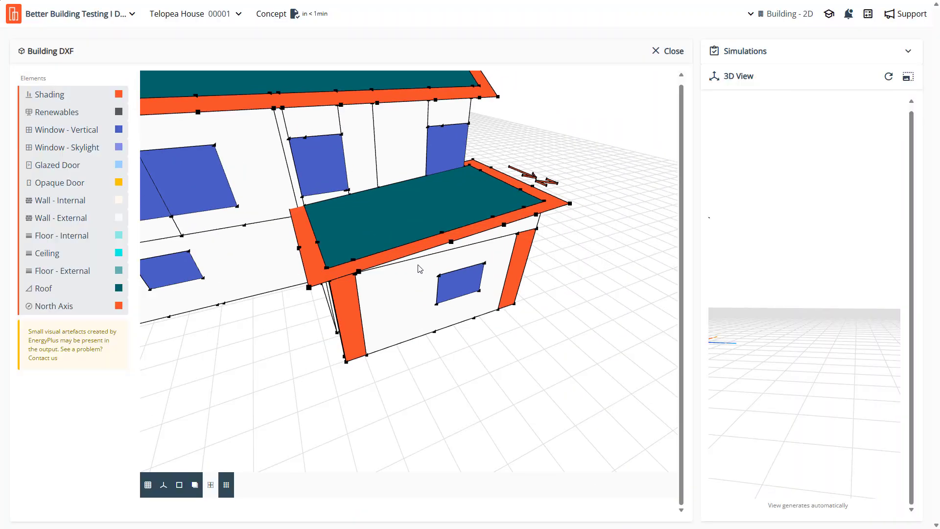
Hide the Roof elements in the enlarged model, examine the surfaces beneath the main and lower roofs, and close the model
{"action": "left_click", "coordinate": [66, 294]}
{"action": "left_click_drag", "start_coordinate": [435, 281], "coordinate": [438, 316]}
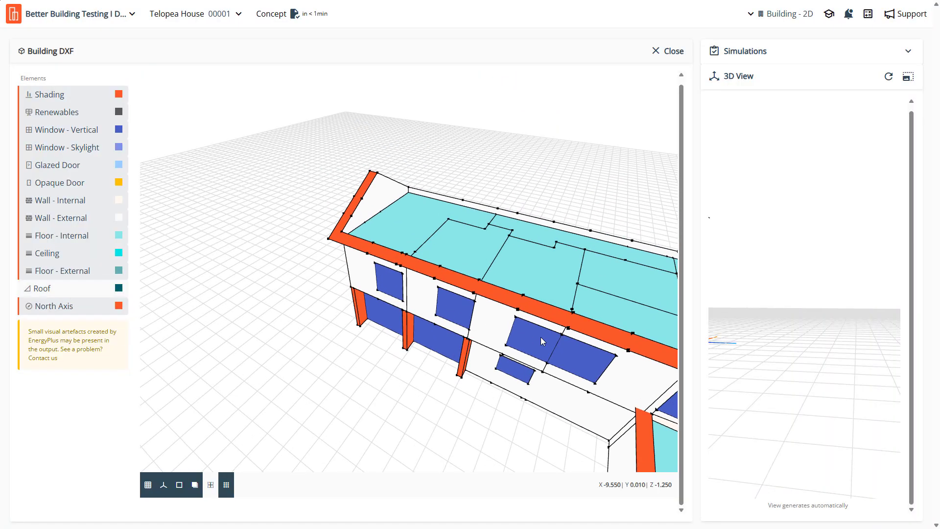
{"action": "right_click_drag", "start_coordinate": [540, 337], "coordinate": [427, 264]}
{"action": "left_click_drag", "start_coordinate": [424, 263], "coordinate": [499, 277]}
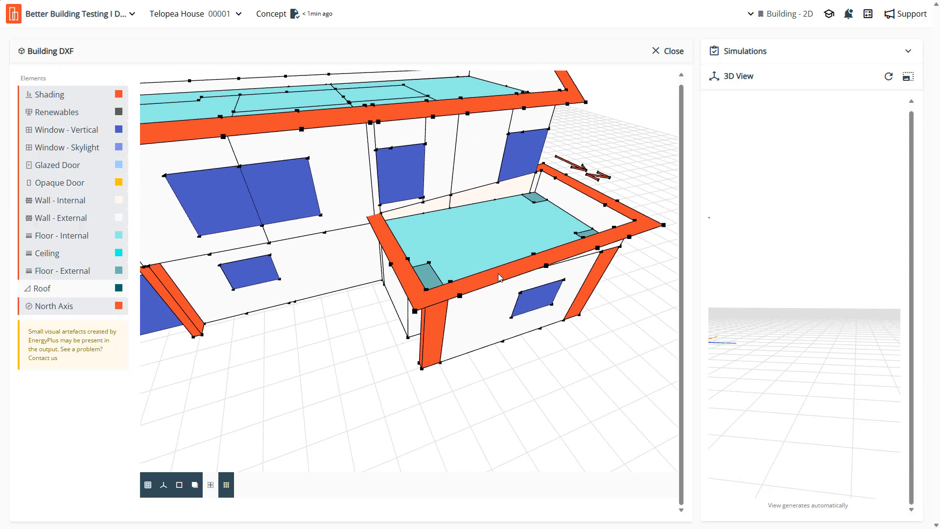
{"action": "scroll", "coordinate": [498, 273], "scroll_direction": "up", "scroll_amount": 3}
{"action": "scroll", "coordinate": [496, 272], "scroll_direction": "down", "scroll_amount": 3}
{"action": "left_click_drag", "start_coordinate": [494, 275], "coordinate": [470, 295]}
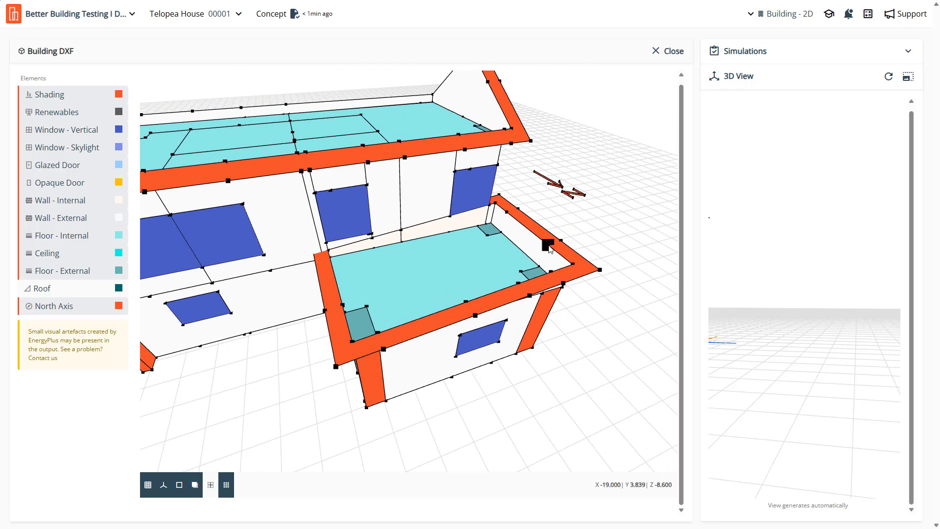
{"action": "mouse_move", "coordinate": [509, 274]}
{"action": "left_mouse_down"}
{"action": "mouse_move", "coordinate": [516, 258]}
{"action": "mouse_move", "coordinate": [523, 274]}
{"action": "left_mouse_up"}
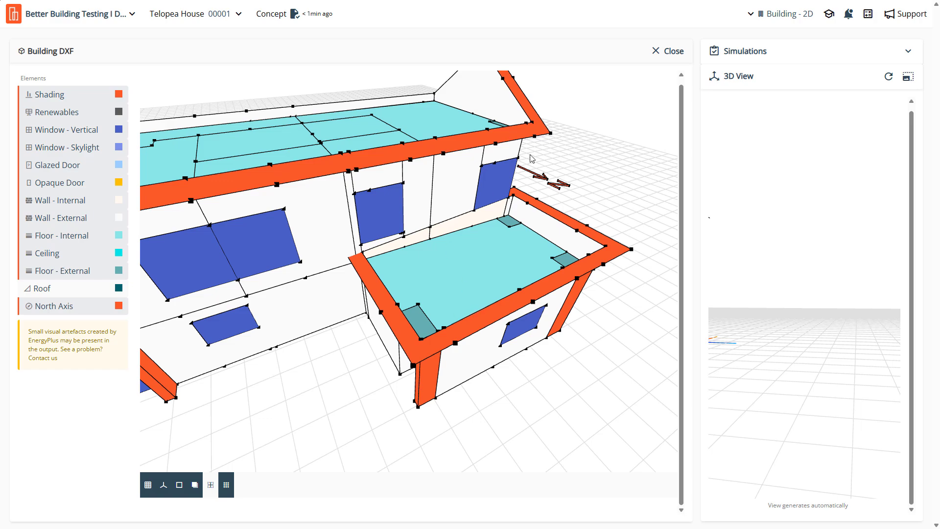
{"action": "left_click", "coordinate": [675, 53]}
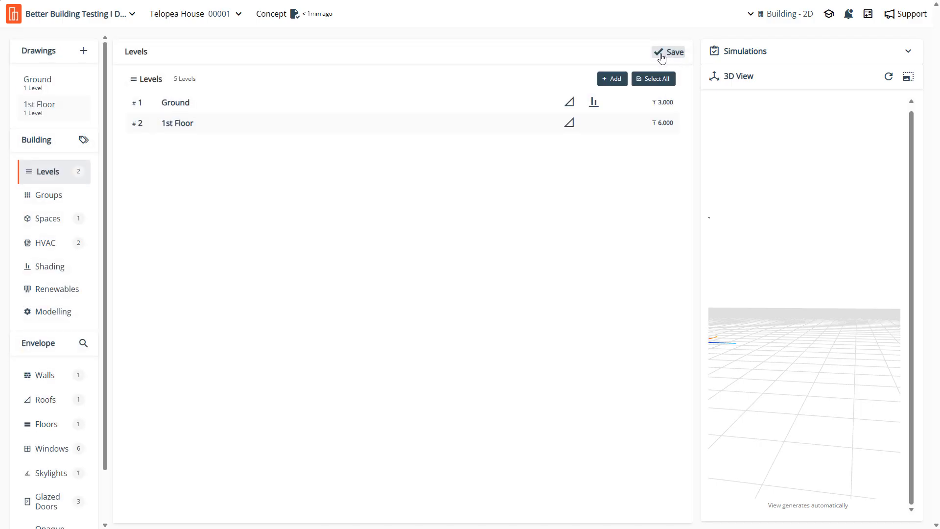
Set the roof ceiling method of Living Space 2 on the Ground drawing to Projected, save it, and regenerate the 3D view
{"action": "left_click", "coordinate": [32, 83]}
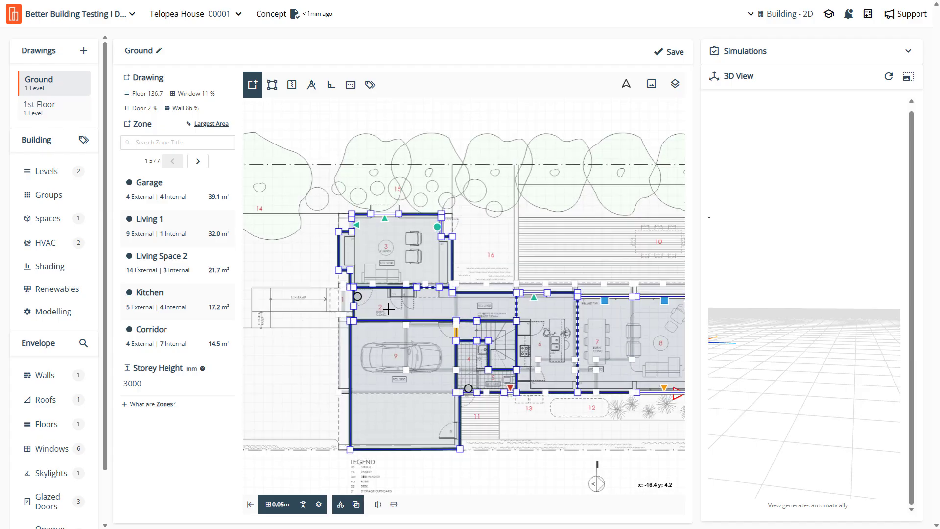
{"action": "scroll", "coordinate": [397, 254], "scroll_direction": "up", "scroll_amount": 2}
{"action": "left_click", "coordinate": [392, 229]}
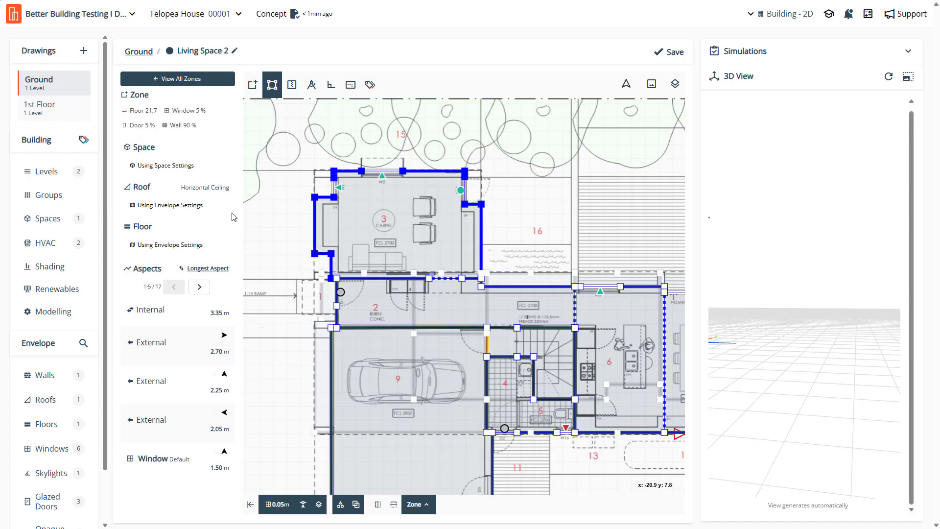
{"action": "left_click", "coordinate": [186, 205]}
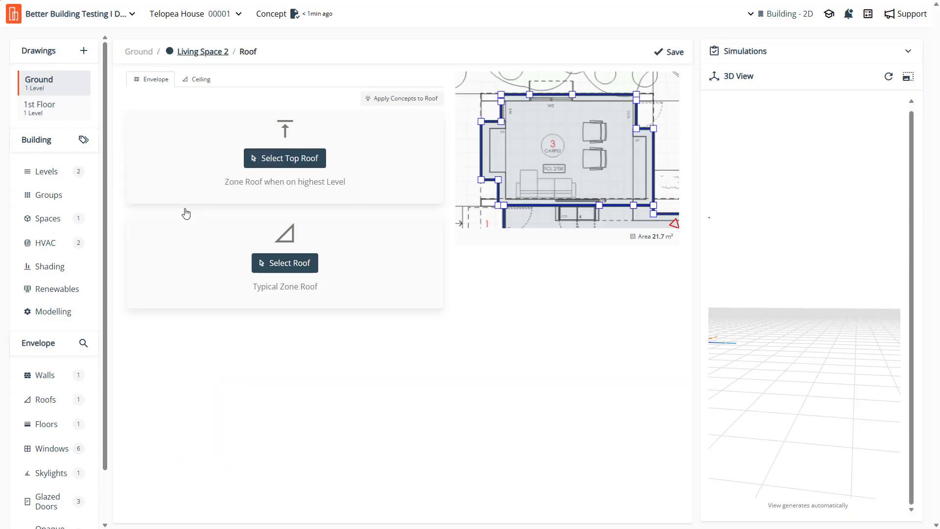
{"action": "left_click", "coordinate": [204, 86]}
{"action": "left_click", "coordinate": [199, 127]}
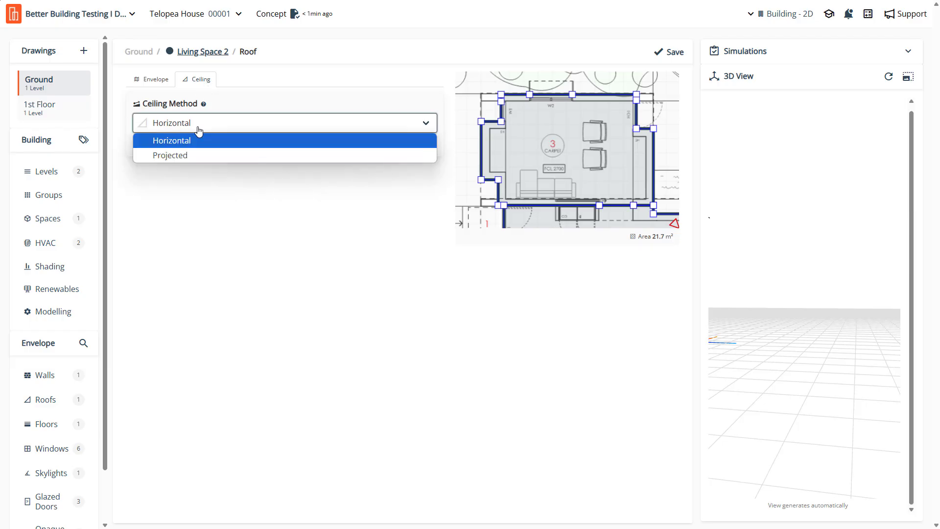
{"action": "left_click", "coordinate": [200, 154]}
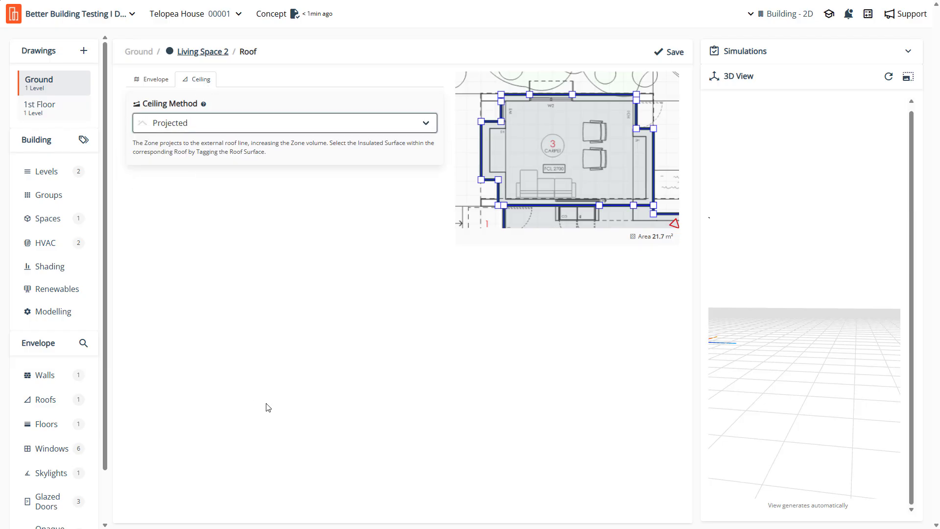
{"action": "left_click", "coordinate": [672, 54]}
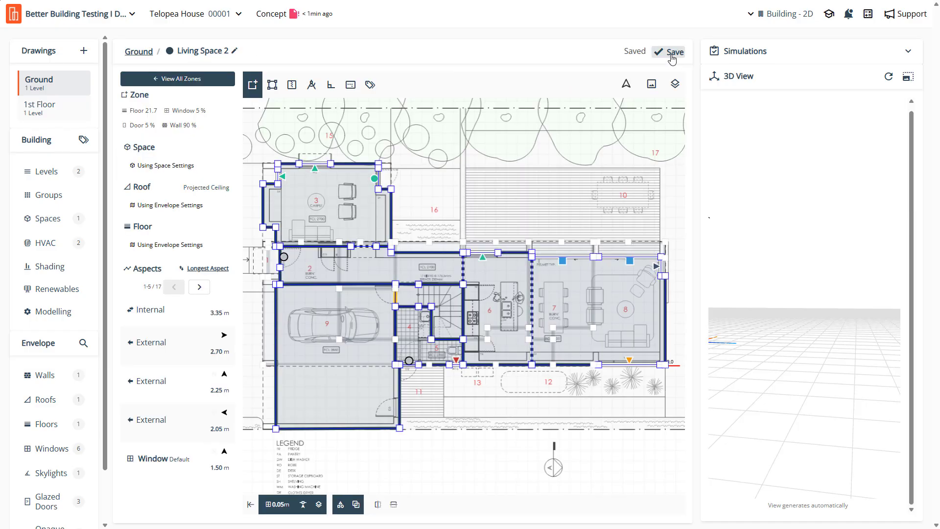
{"action": "left_click", "coordinate": [889, 77]}
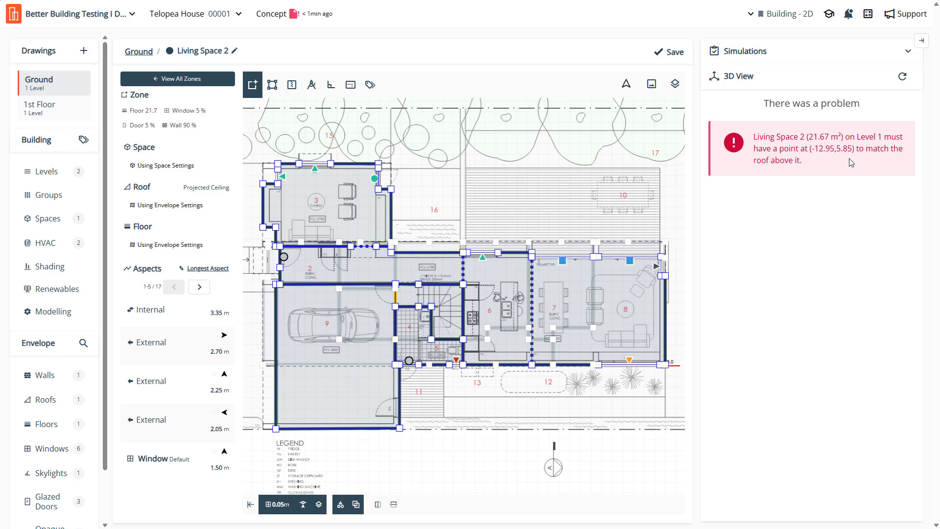
Read the 3D View error about Living Space 2's missing point at (-12.95, 5.85) and compare it with the zone's outline
{"action": "left_click_drag", "start_coordinate": [813, 149], "coordinate": [864, 149]}
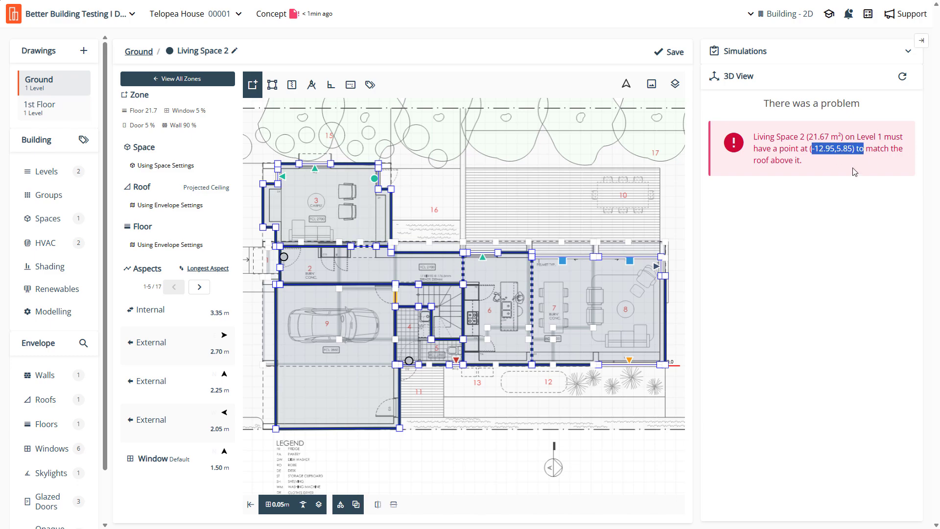
{"action": "scroll", "coordinate": [350, 226], "scroll_direction": "down", "scroll_amount": 2}
{"action": "scroll", "coordinate": [293, 195], "scroll_direction": "up", "scroll_amount": 4}
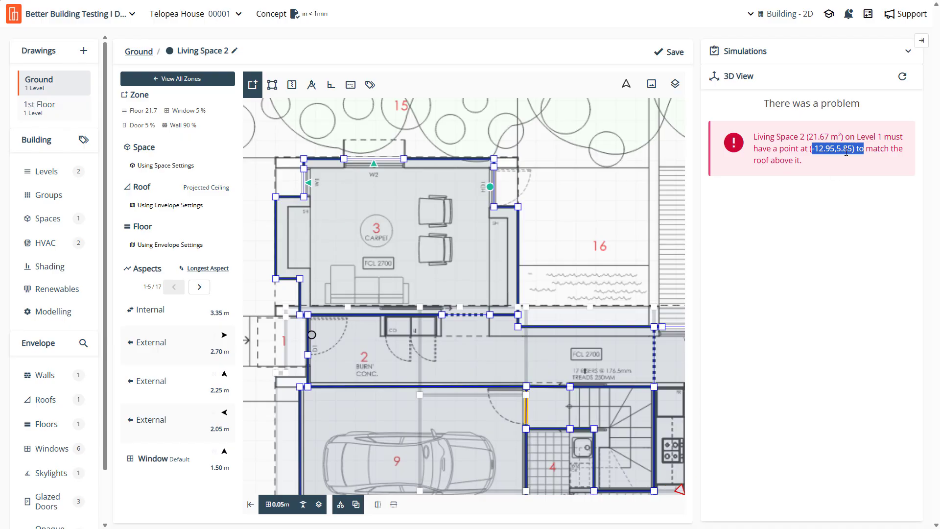
{"action": "left_click", "coordinate": [775, 137]}
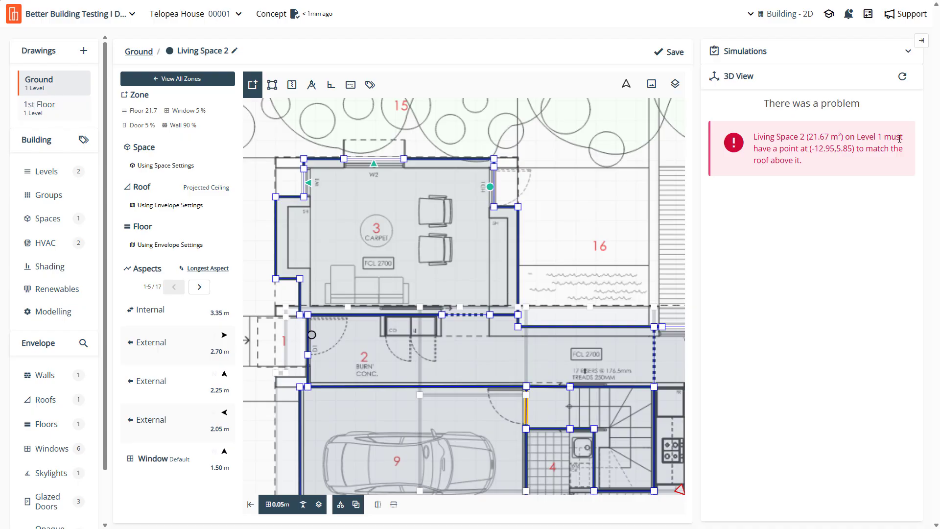
{"action": "left_click", "coordinate": [379, 218]}
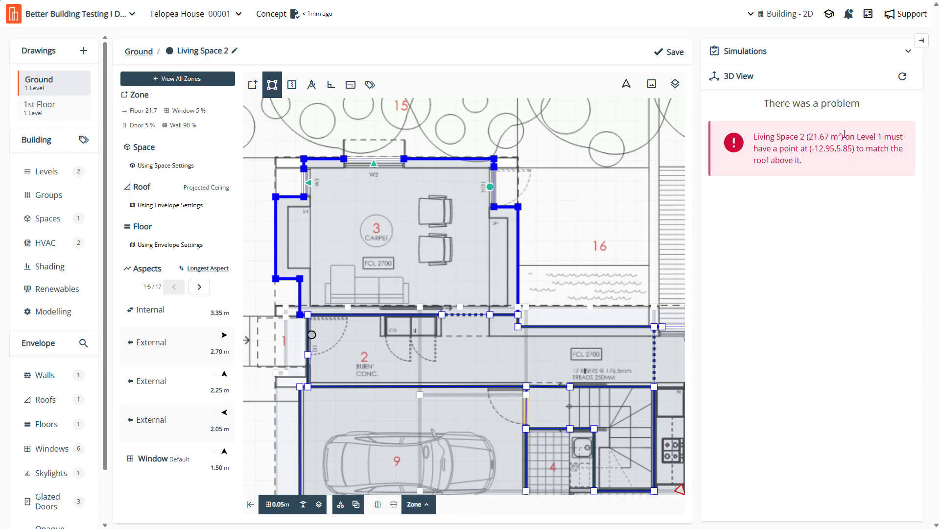
{"action": "left_click_drag", "start_coordinate": [843, 134], "coordinate": [758, 138]}
{"action": "left_click", "coordinate": [884, 137]}
{"action": "left_click_drag", "start_coordinate": [879, 137], "coordinate": [856, 138]}
Check in the Levels list which level is number 1 and compare it with the level in the 3D View error
{"action": "left_click", "coordinate": [43, 177]}
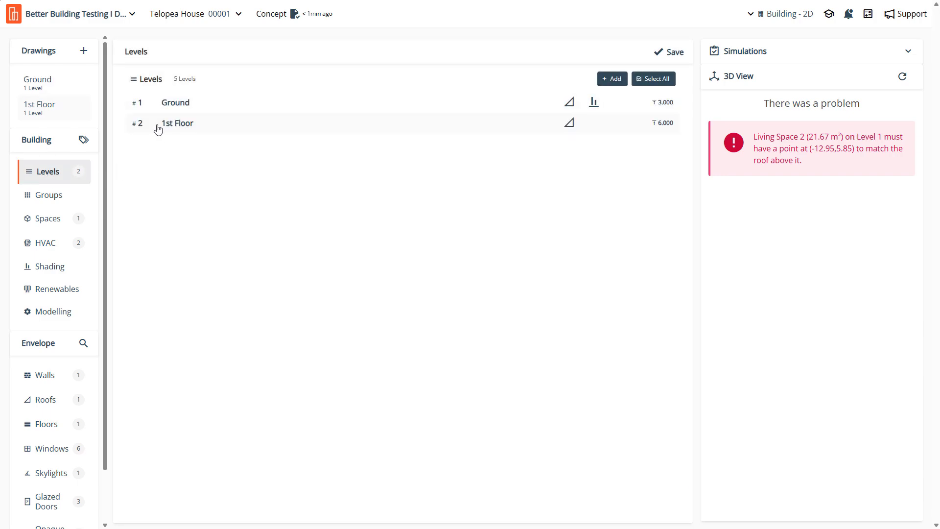
{"action": "left_click", "coordinate": [138, 109]}
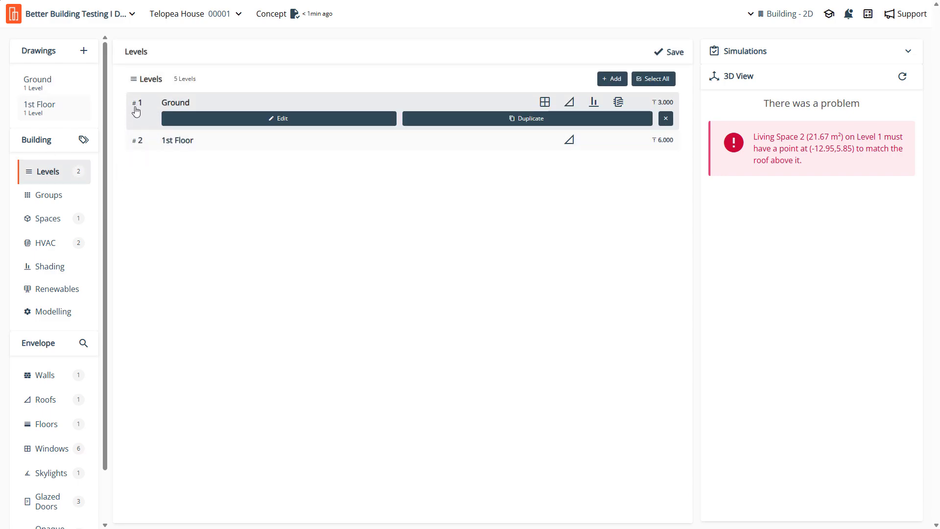
{"action": "left_click_drag", "start_coordinate": [809, 151], "coordinate": [856, 150]}
{"action": "left_click", "coordinate": [808, 163]}
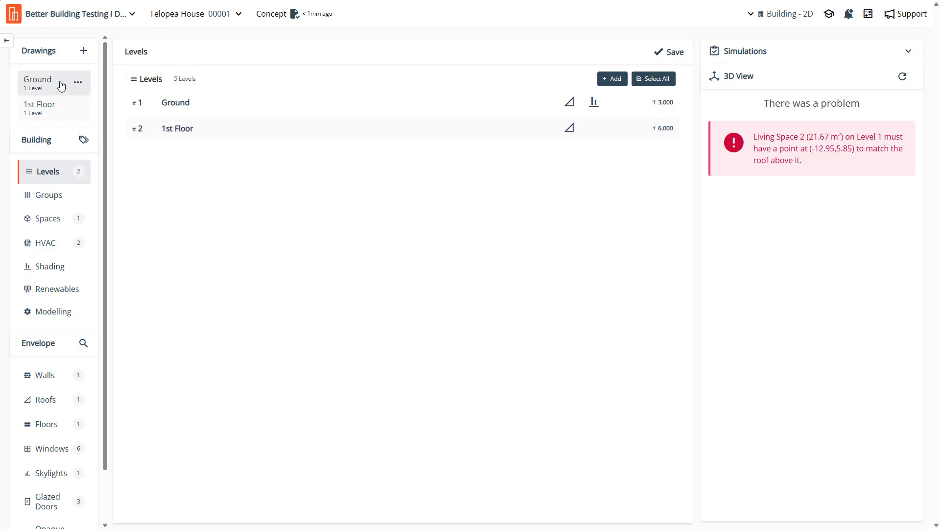
Open the Ground drawing and examine the Living Space 2 and Bathroom outlines in search of the coordinate (-12.95, 5.85)
{"action": "left_click", "coordinate": [39, 84]}
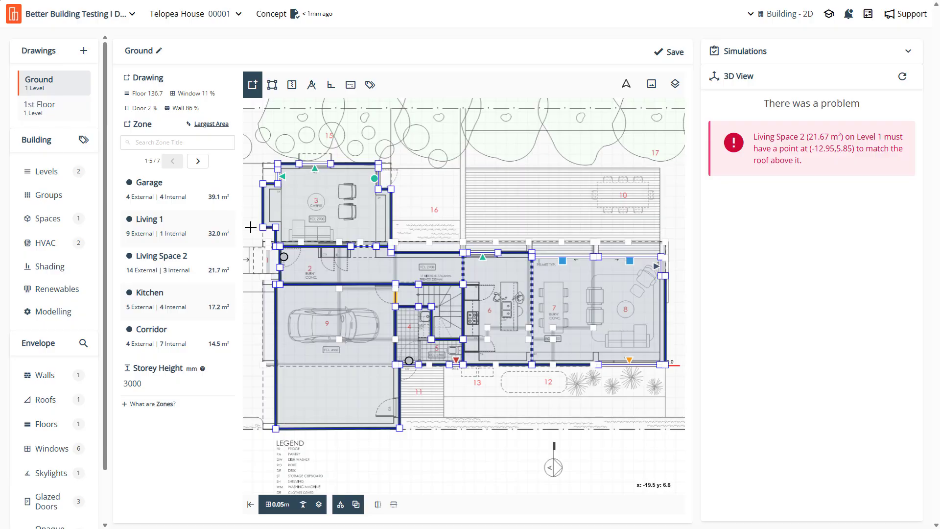
{"action": "scroll", "coordinate": [252, 226], "scroll_direction": "up", "scroll_amount": 3}
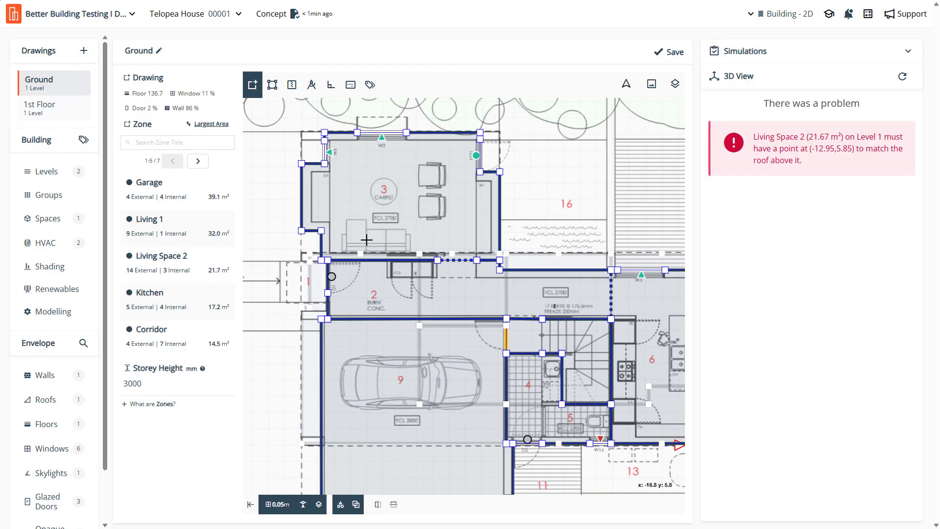
{"action": "left_click", "coordinate": [382, 226]}
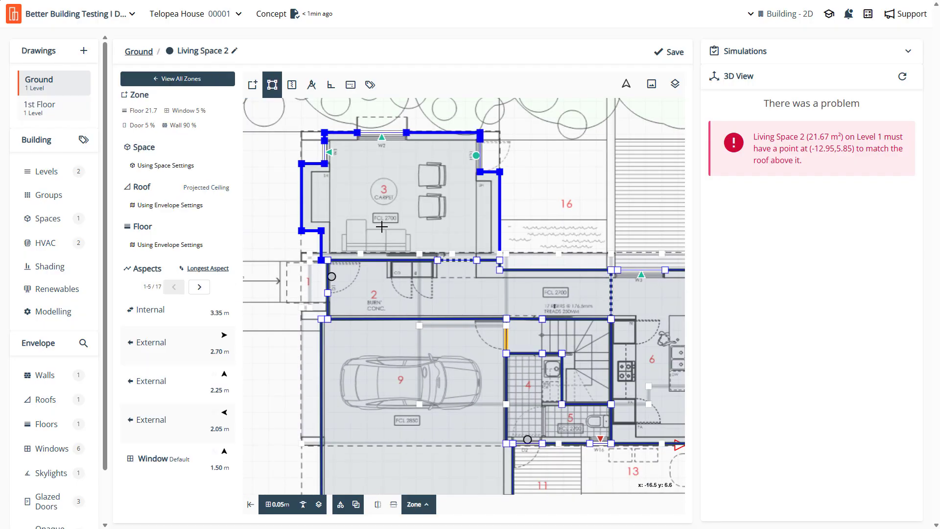
{"action": "scroll", "coordinate": [382, 229], "scroll_direction": "up", "scroll_amount": 3}
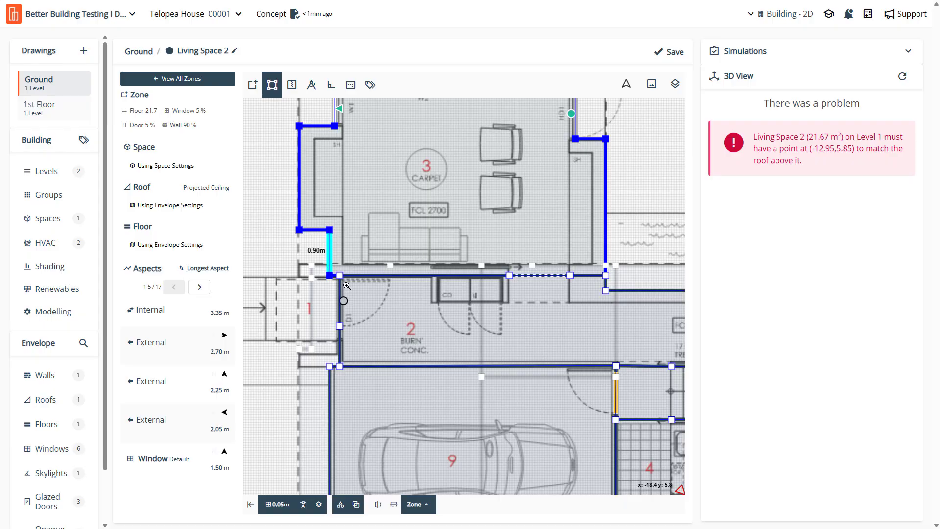
{"action": "scroll", "coordinate": [477, 327], "scroll_direction": "down", "scroll_amount": 4}
{"action": "scroll", "coordinate": [605, 457], "scroll_direction": "up", "scroll_amount": 4}
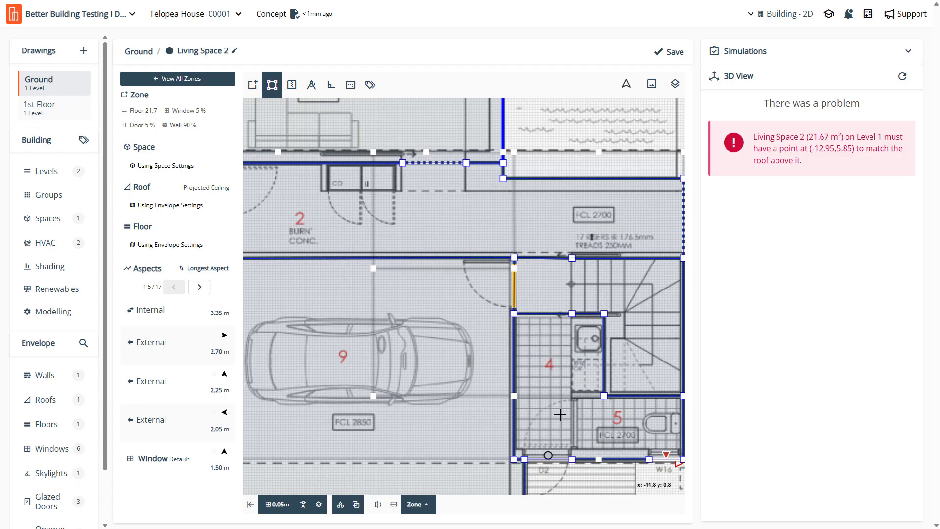
{"action": "left_click", "coordinate": [560, 415]}
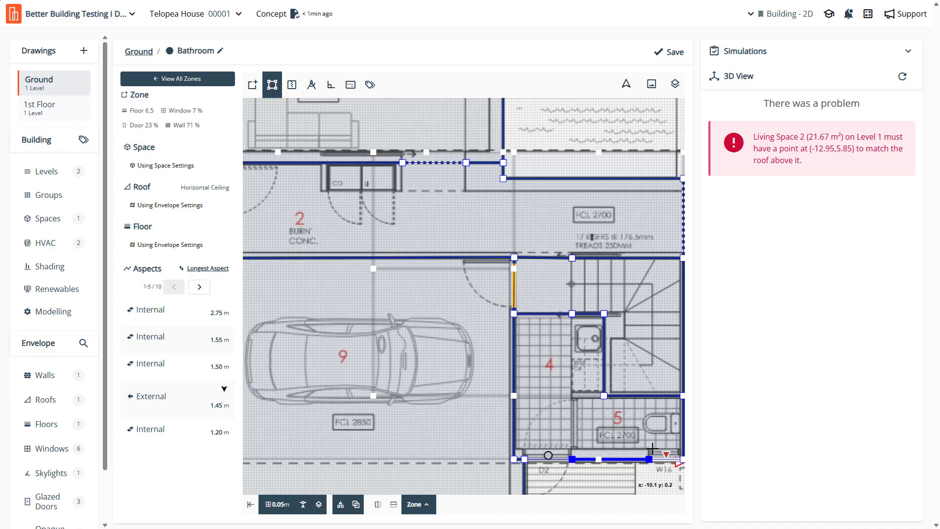
{"action": "scroll", "coordinate": [641, 442], "scroll_direction": "down", "scroll_amount": 3}
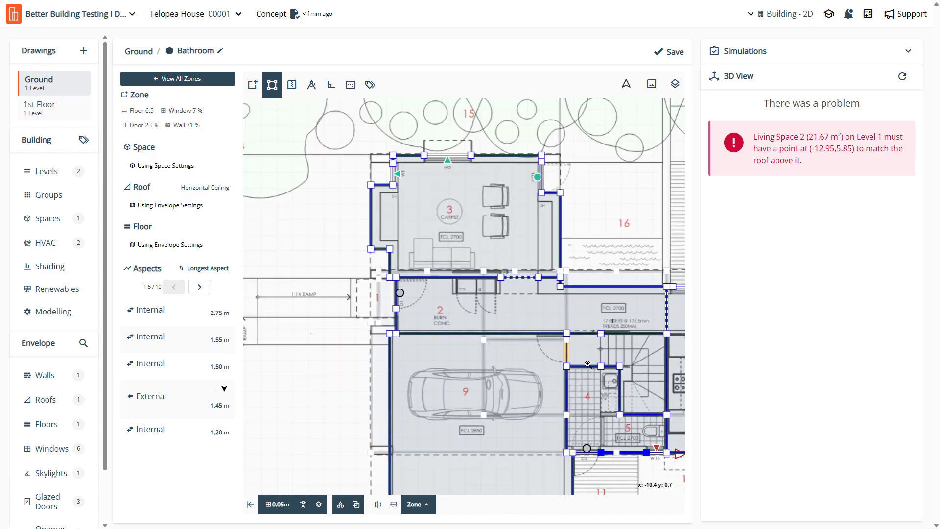
{"action": "scroll", "coordinate": [360, 253], "scroll_direction": "up", "scroll_amount": 3}
Add a point at (-12.95, 5.85) on the external wall of Living Space 2, regenerate the 3D view and save the Ground drawing
{"action": "left_click", "coordinate": [360, 253]}
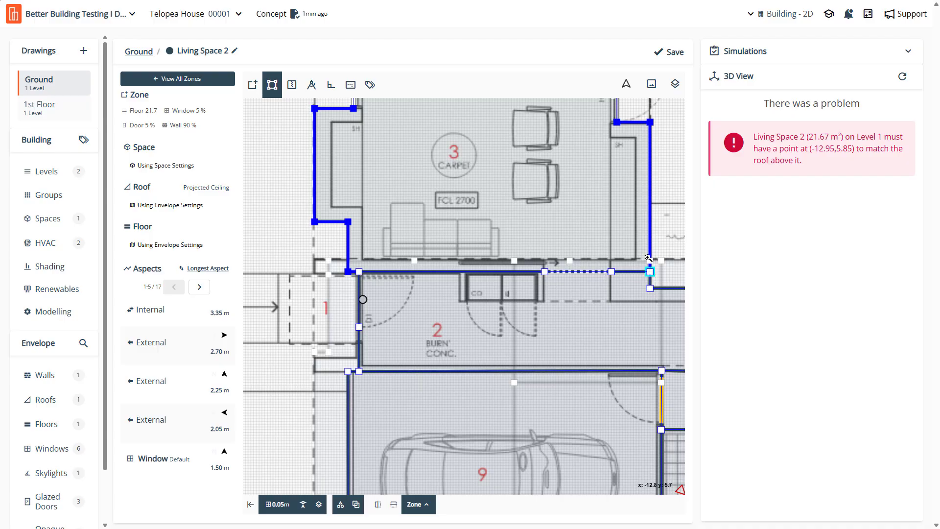
{"action": "scroll", "coordinate": [632, 267], "scroll_direction": "down", "scroll_amount": 4}
{"action": "scroll", "coordinate": [587, 277], "scroll_direction": "up", "scroll_amount": 4}
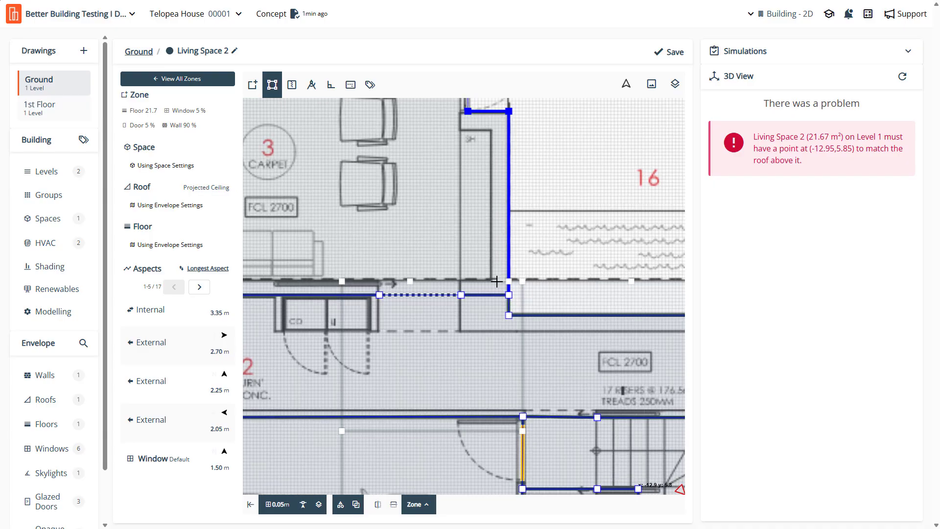
{"action": "scroll", "coordinate": [497, 287], "scroll_direction": "up", "scroll_amount": 1}
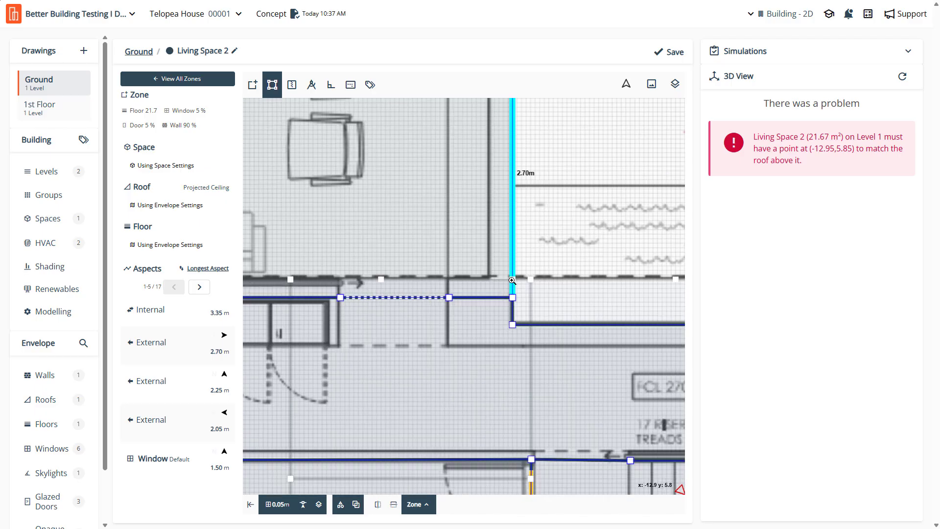
{"action": "left_click", "coordinate": [548, 241]}
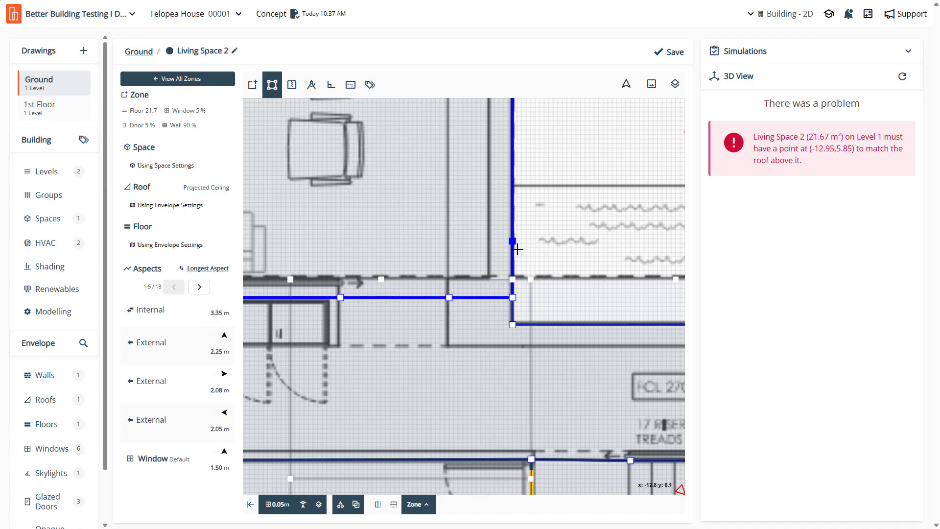
{"action": "left_click_drag", "start_coordinate": [513, 243], "coordinate": [512, 278]}
{"action": "left_click", "coordinate": [667, 52]}
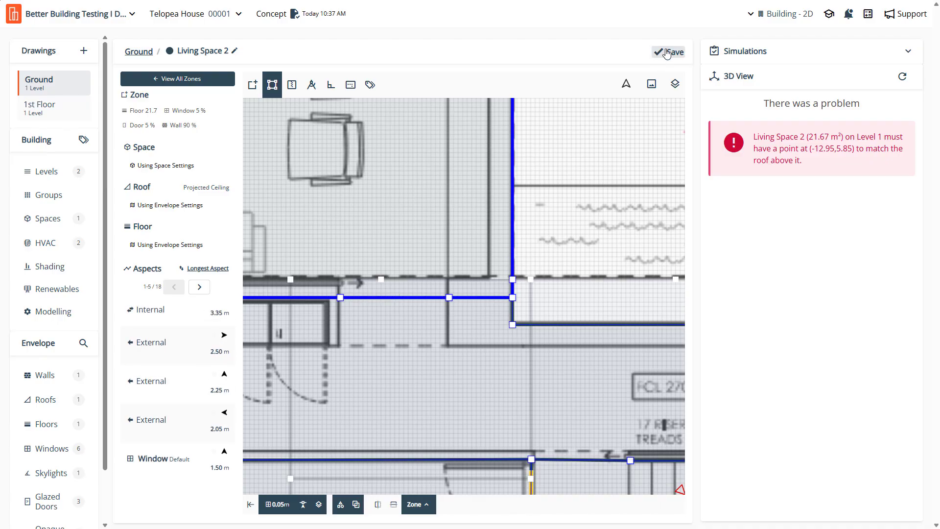
{"action": "left_click", "coordinate": [901, 78]}
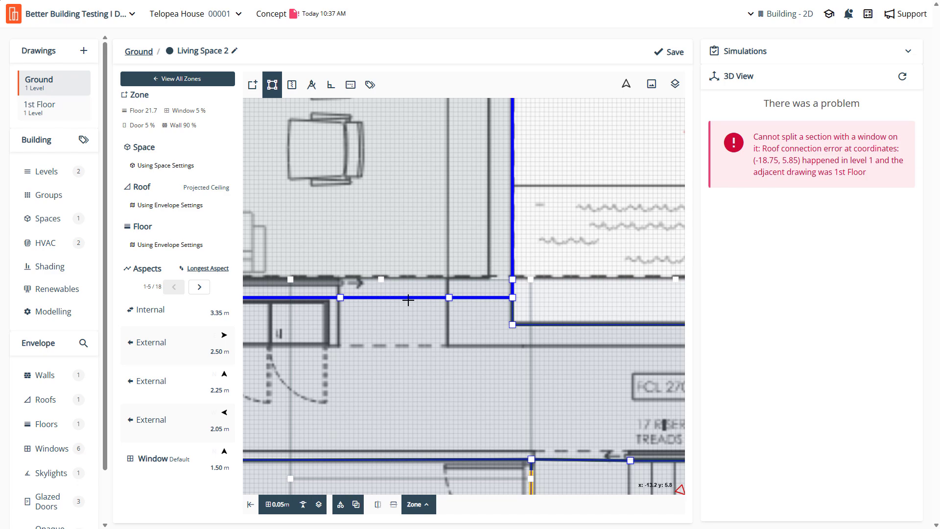
{"action": "scroll", "coordinate": [359, 299], "scroll_direction": "down", "scroll_amount": 5}
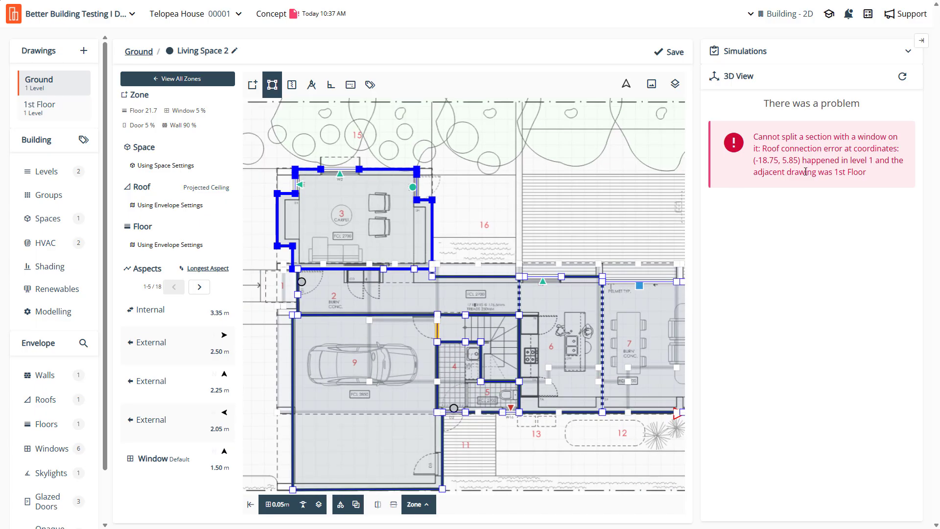
{"action": "left_click", "coordinate": [670, 52]}
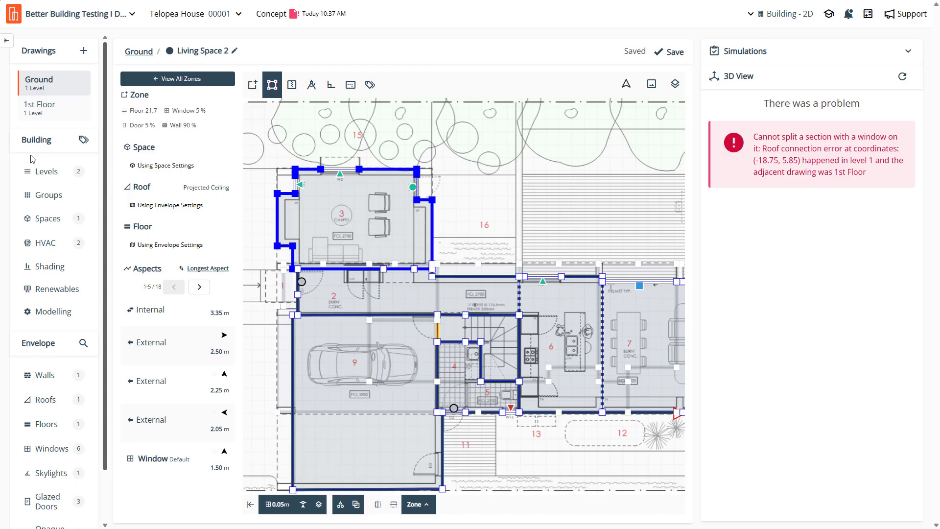
Open the 1st Floor drawing and examine Bedroom 1's windows and the underlying outlines near the coordinate (-18.75, 5.85)
{"action": "left_click", "coordinate": [71, 110]}
{"action": "scroll", "coordinate": [493, 214], "scroll_direction": "up", "scroll_amount": 4}
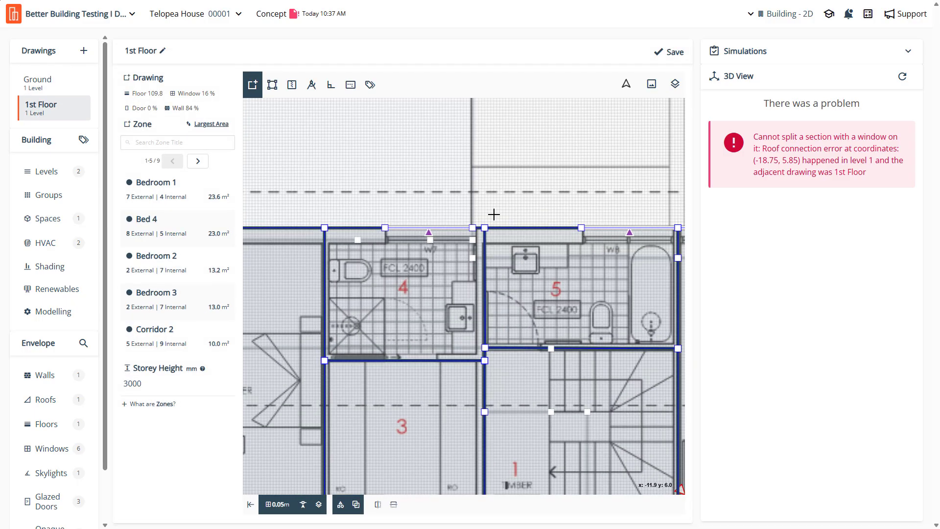
{"action": "scroll", "coordinate": [494, 213], "scroll_direction": "down", "scroll_amount": 3}
{"action": "scroll", "coordinate": [351, 240], "scroll_direction": "up", "scroll_amount": 4}
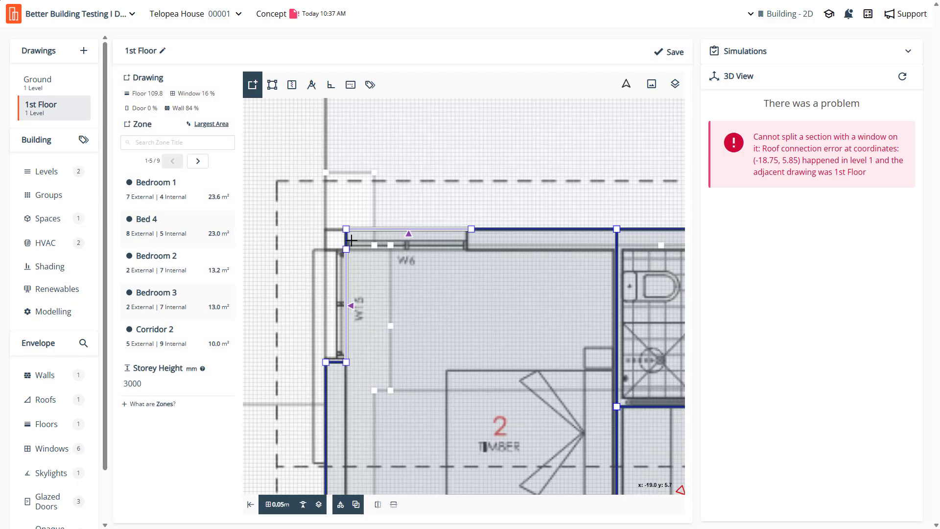
{"action": "scroll", "coordinate": [343, 247], "scroll_direction": "down", "scroll_amount": 3}
{"action": "scroll", "coordinate": [388, 261], "scroll_direction": "up", "scroll_amount": 2}
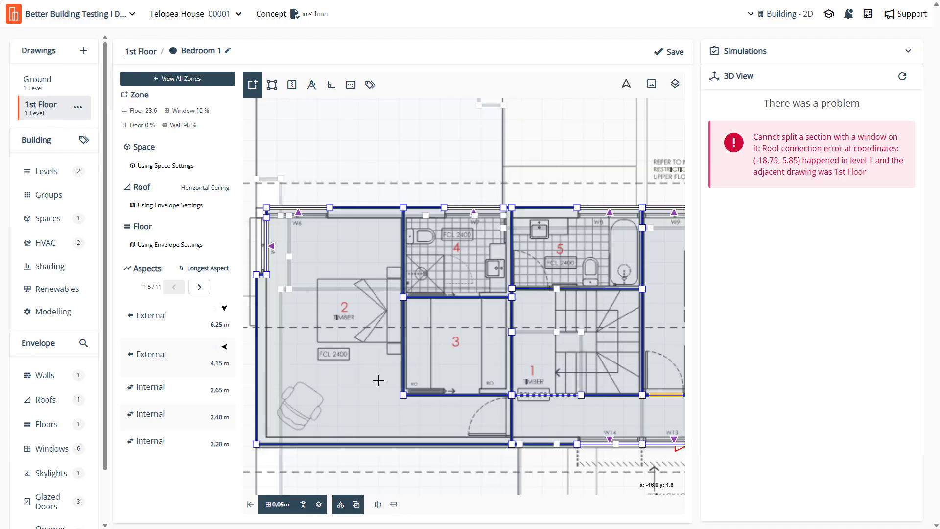
{"action": "scroll", "coordinate": [531, 296], "scroll_direction": "down", "scroll_amount": 6}
{"action": "scroll", "coordinate": [425, 274], "scroll_direction": "up", "scroll_amount": 12}
{"action": "scroll", "coordinate": [353, 278], "scroll_direction": "down", "scroll_amount": 5}
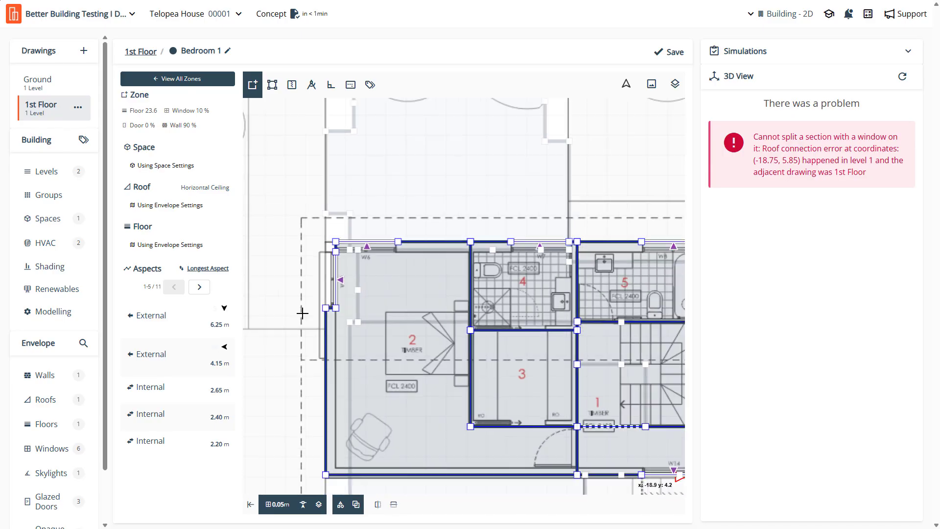
{"action": "scroll", "coordinate": [303, 314], "scroll_direction": "down", "scroll_amount": 2}
{"action": "scroll", "coordinate": [346, 277], "scroll_direction": "up", "scroll_amount": 4}
{"action": "scroll", "coordinate": [308, 260], "scroll_direction": "down", "scroll_amount": 2}
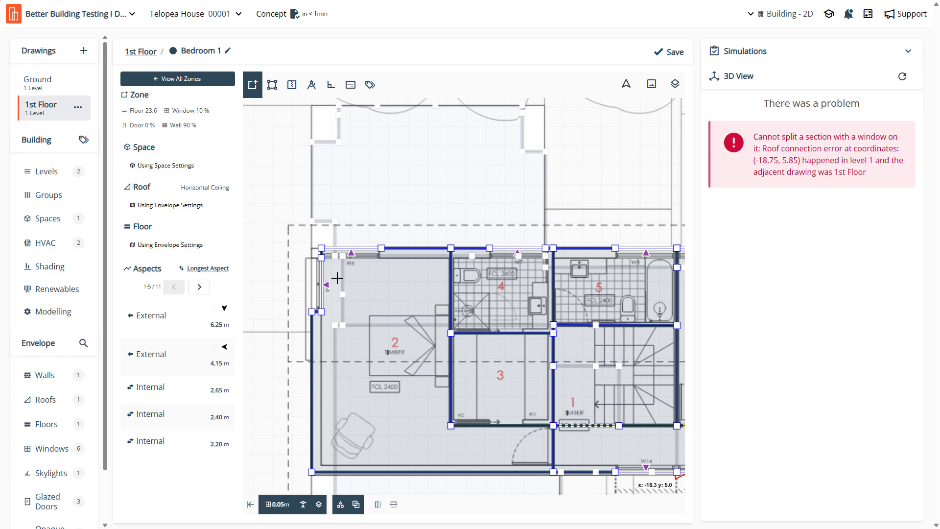
Return to the Ground drawing, examine the outline of Living Space 2, and reread the window-splitting error in the 3D View
{"action": "left_click", "coordinate": [42, 83]}
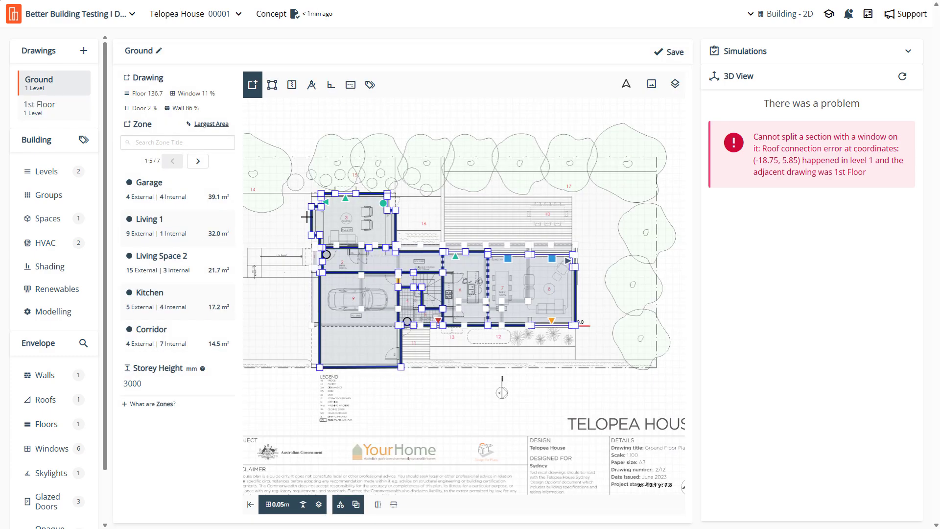
{"action": "scroll", "coordinate": [306, 216], "scroll_direction": "up", "scroll_amount": 2}
{"action": "scroll", "coordinate": [318, 227], "scroll_direction": "up", "scroll_amount": 2}
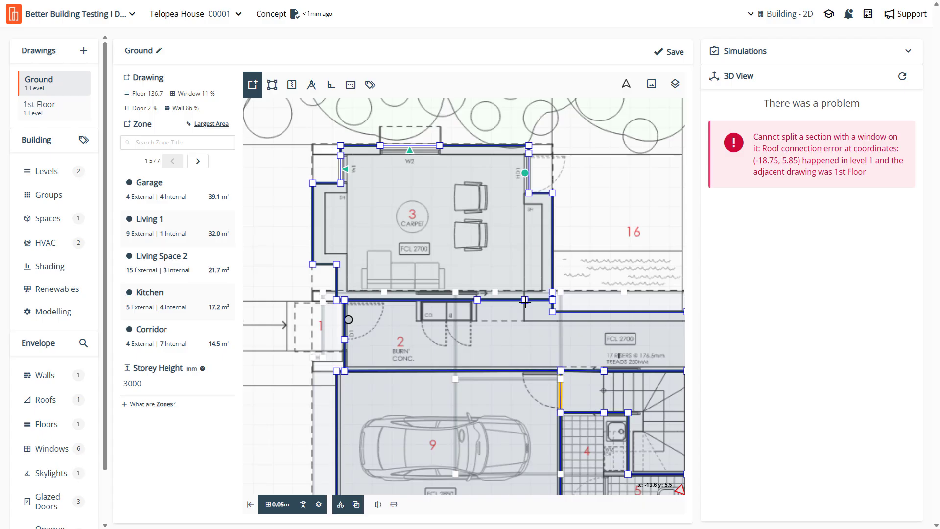
{"action": "left_click_drag", "start_coordinate": [757, 138], "coordinate": [864, 141]}
{"action": "left_click", "coordinate": [865, 142]}
Reopen the 1st Floor drawing, compare Bedroom 1's corner windows with the outline beneath, and save the drawing
{"action": "left_click", "coordinate": [82, 114]}
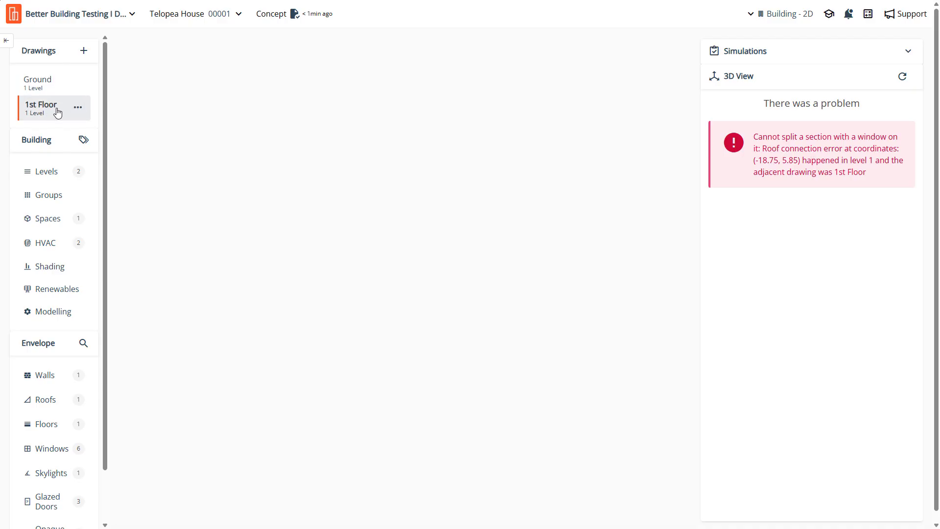
{"action": "scroll", "coordinate": [321, 210], "scroll_direction": "up", "scroll_amount": 5}
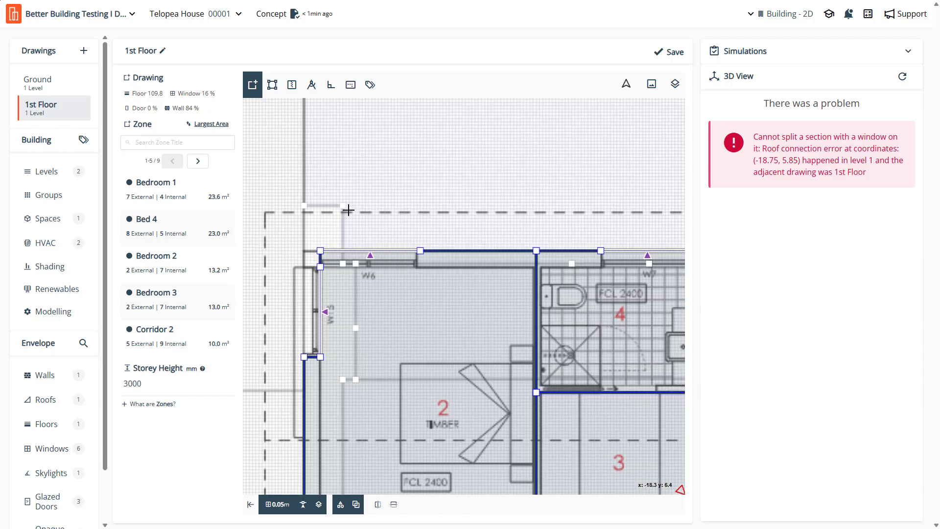
{"action": "scroll", "coordinate": [339, 220], "scroll_direction": "down", "scroll_amount": 5}
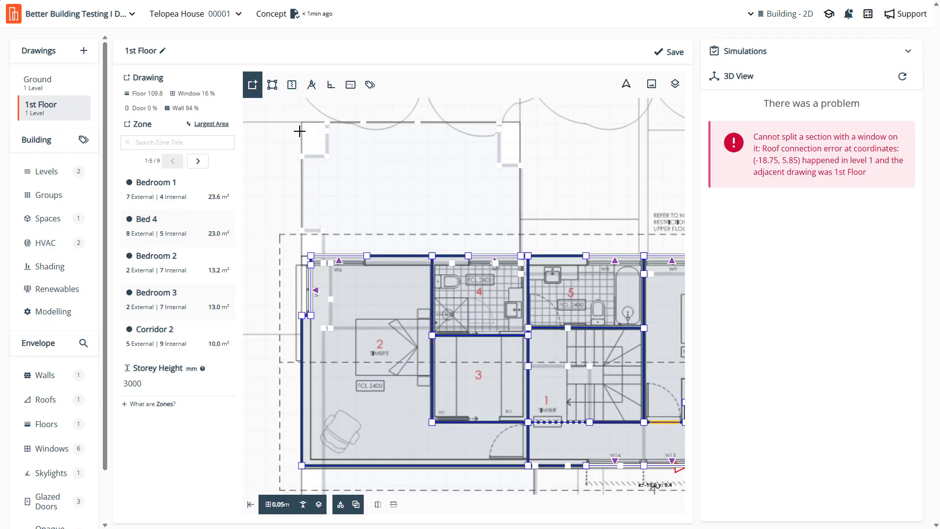
{"action": "left_click", "coordinate": [668, 52]}
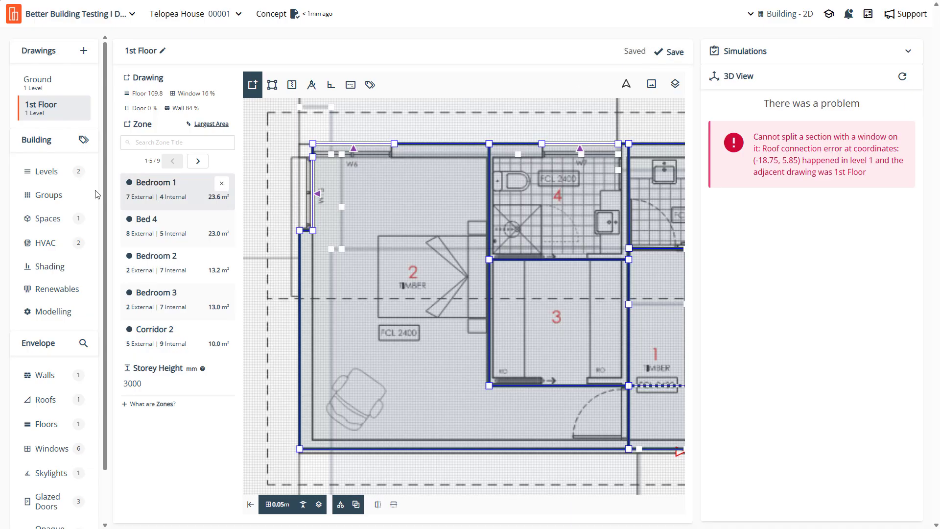
Open the Ground level's roof geometry, compare the lower roof outline with the zones near (-18.75, 5.85), and save it
{"action": "left_click", "coordinate": [83, 176]}
{"action": "left_click", "coordinate": [570, 100]}
{"action": "left_click", "coordinate": [568, 99]}
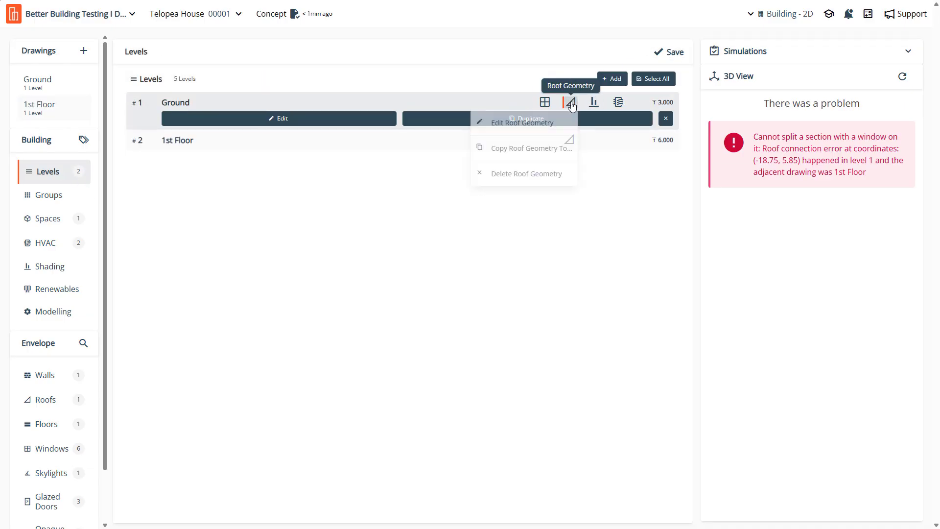
{"action": "left_click", "coordinate": [526, 126]}
{"action": "scroll", "coordinate": [402, 210], "scroll_direction": "up", "scroll_amount": 5}
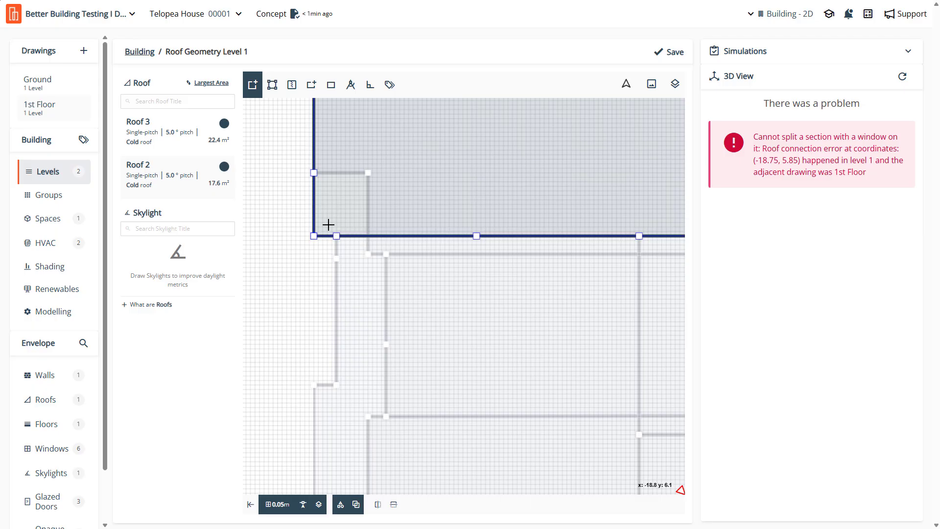
{"action": "left_click", "coordinate": [669, 52]}
{"action": "scroll", "coordinate": [359, 236], "scroll_direction": "down", "scroll_amount": 5}
{"action": "scroll", "coordinate": [391, 168], "scroll_direction": "up", "scroll_amount": 6}
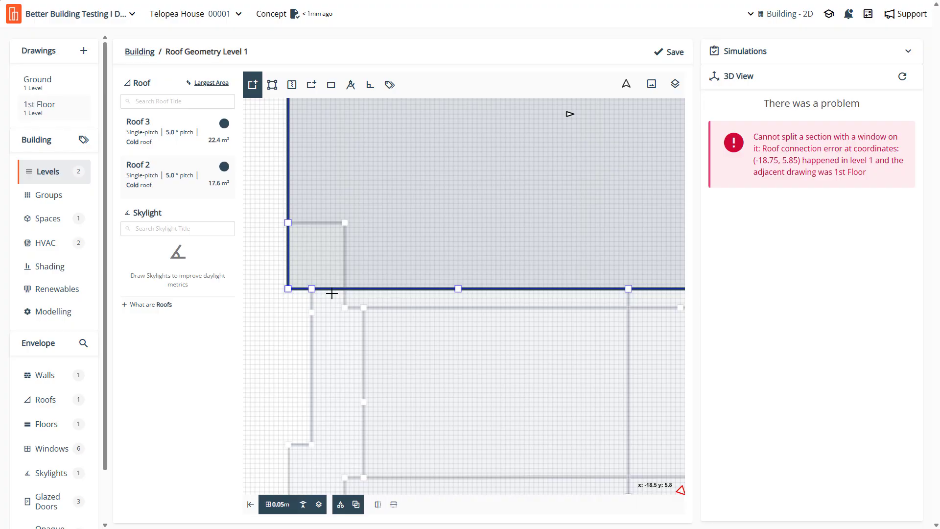
{"action": "left_click", "coordinate": [669, 58]}
{"action": "left_click", "coordinate": [230, 194]}
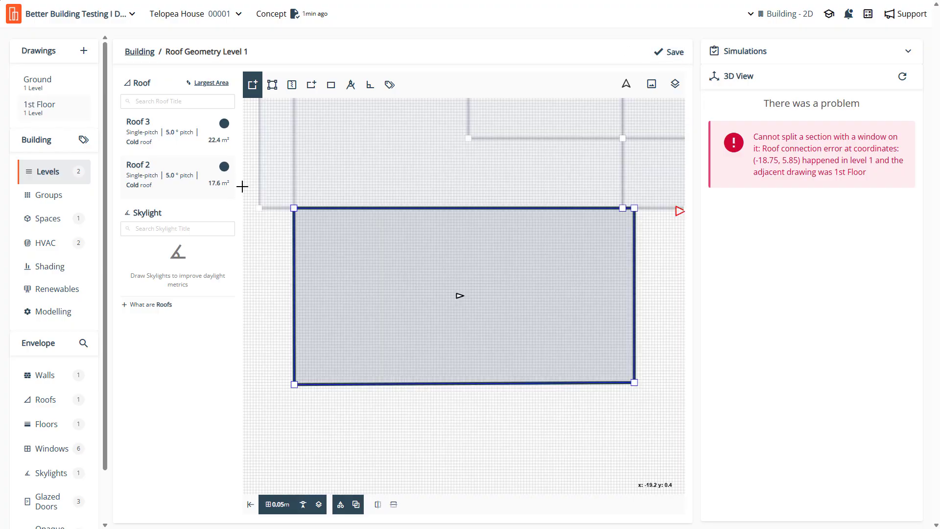
In the 1st Floor drawing, add a point on Bedroom 1's W6 window wall in line with the ground-floor wall beneath
{"action": "left_click", "coordinate": [43, 106]}
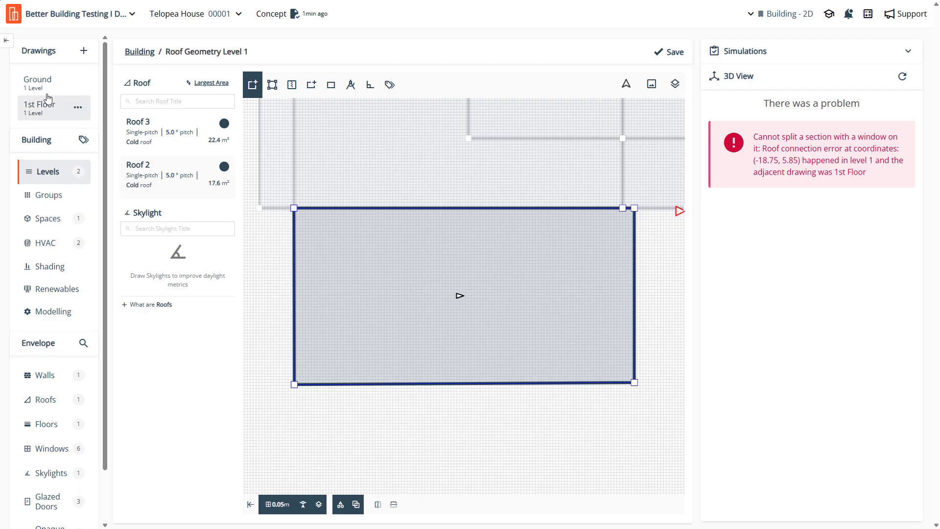
{"action": "scroll", "coordinate": [366, 237], "scroll_direction": "up", "scroll_amount": 5}
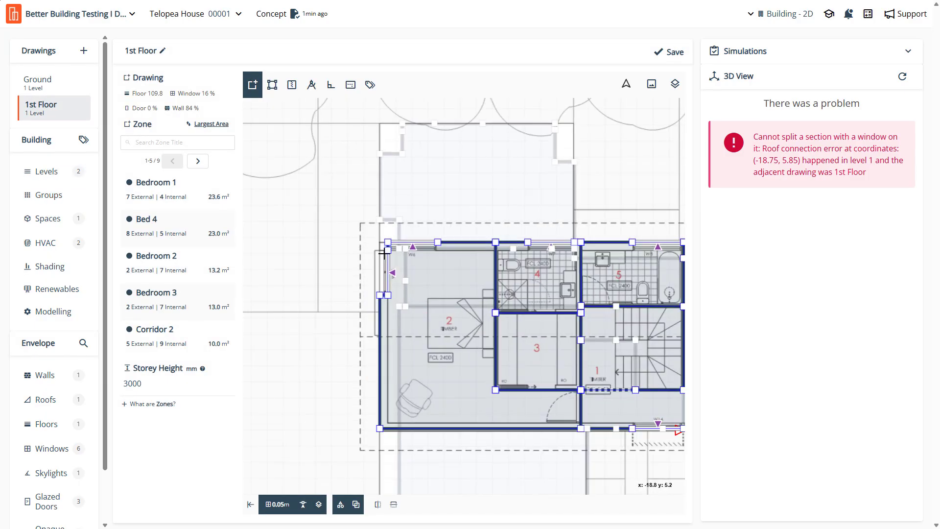
{"action": "left_click", "coordinate": [422, 283]}
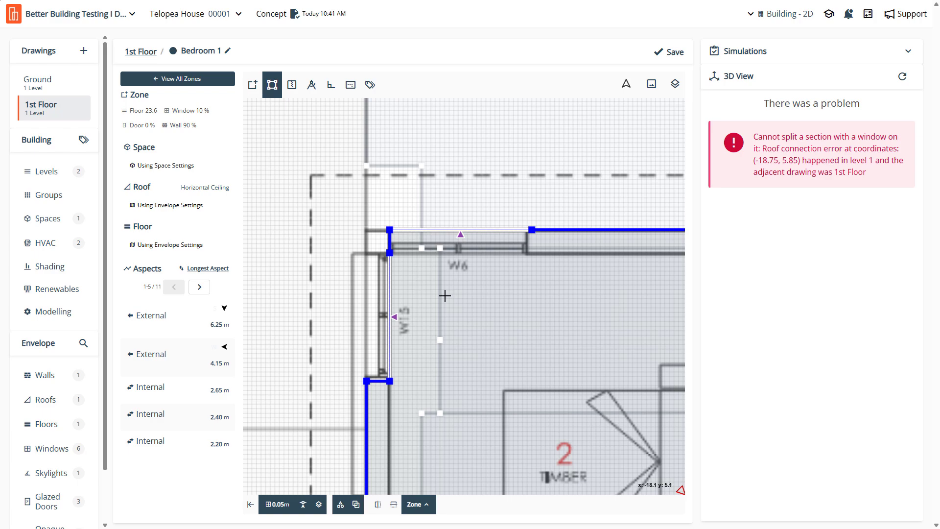
{"action": "left_click", "coordinate": [421, 229]}
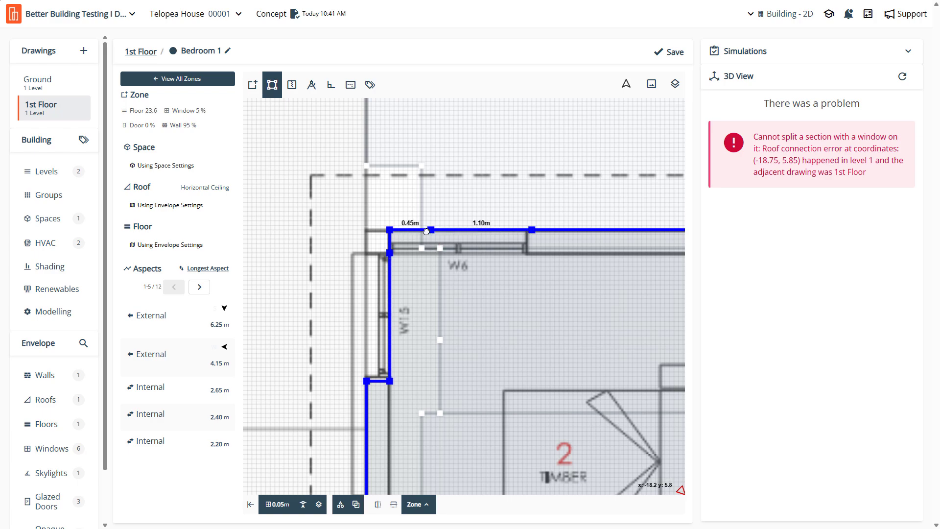
{"action": "left_click", "coordinate": [390, 321]}
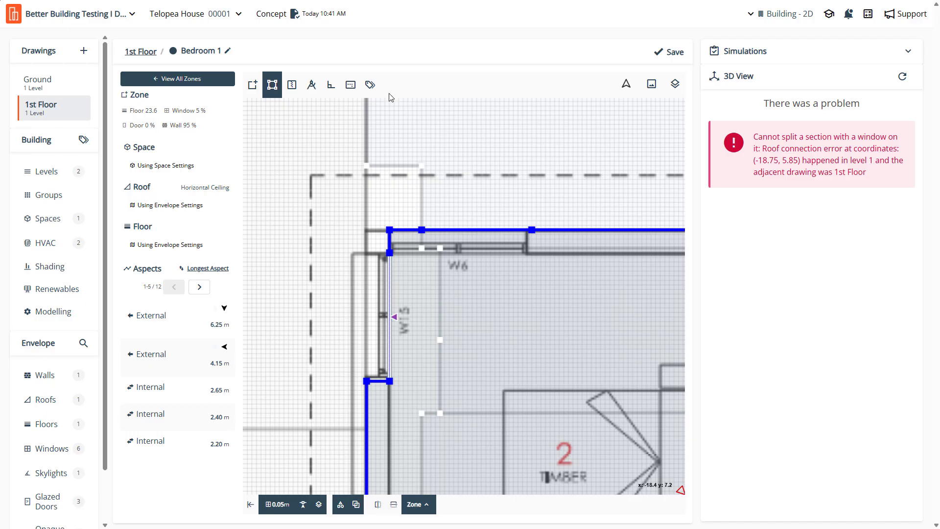
Tag both segments of Bedroom 1's split W6 wall as W6-W15
{"action": "left_click", "coordinate": [370, 85]}
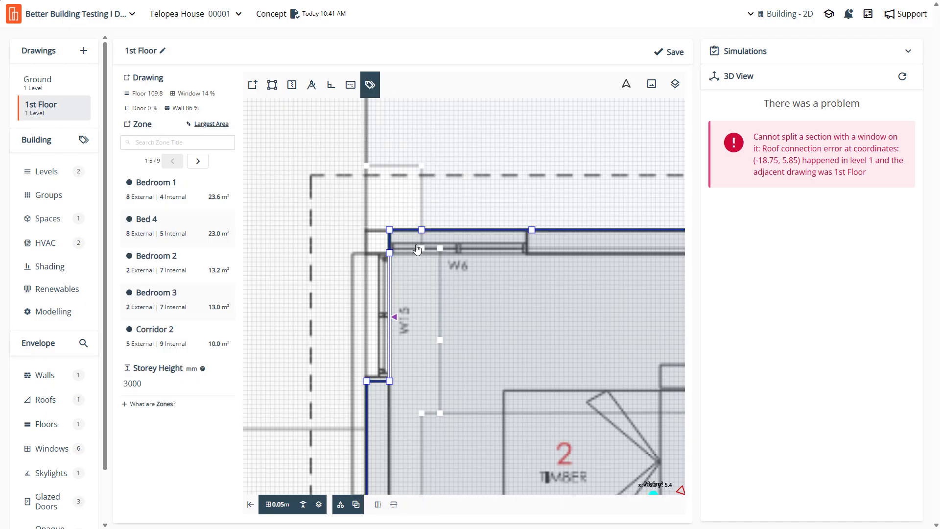
{"action": "left_click", "coordinate": [465, 230]}
{"action": "left_click", "coordinate": [636, 476]}
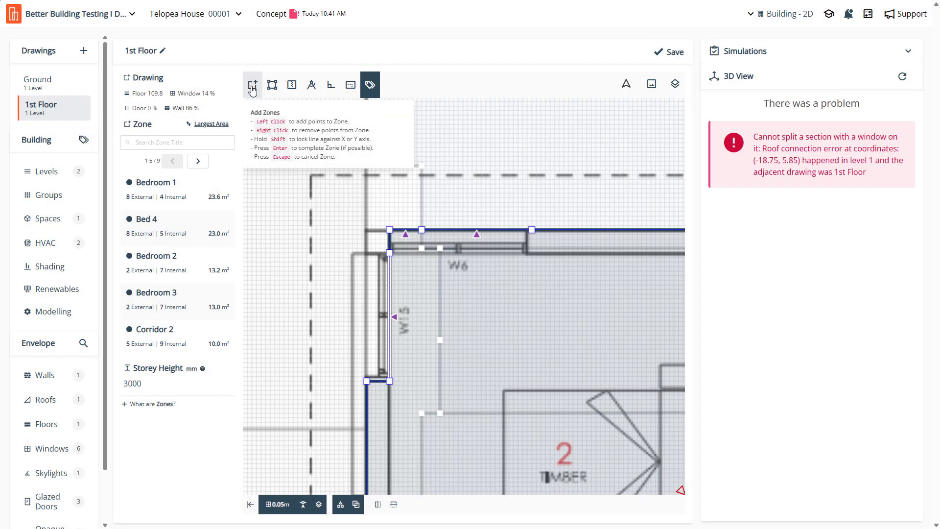
Copy the Window setting of Bedroom 1's W15 aspect to all aspects tagged W6-W15
{"action": "left_click", "coordinate": [272, 85]}
{"action": "left_click", "coordinate": [398, 312]}
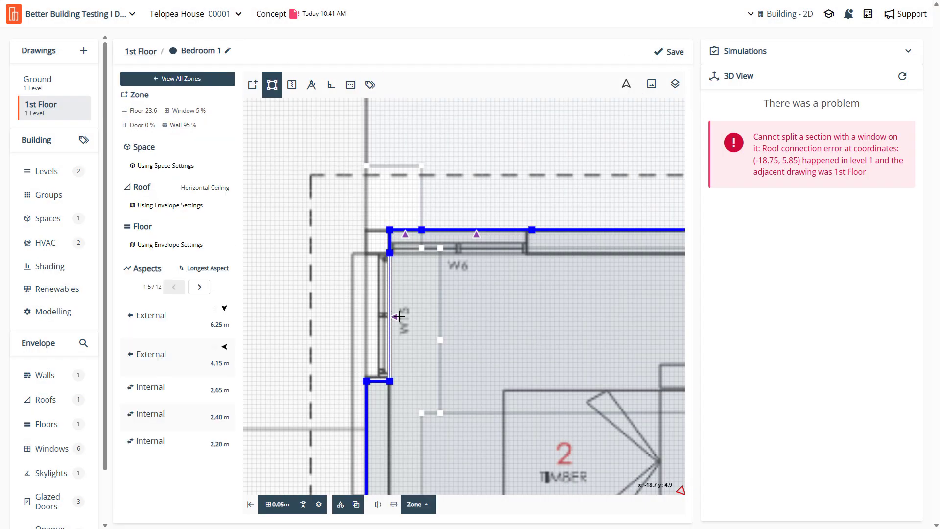
{"action": "left_click", "coordinate": [391, 317]}
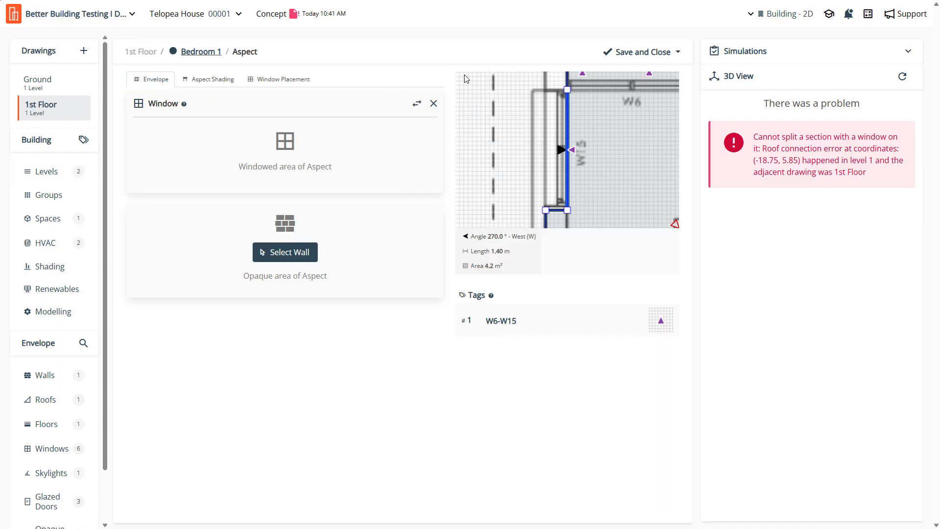
{"action": "left_click", "coordinate": [677, 52]}
{"action": "left_click", "coordinate": [636, 73]}
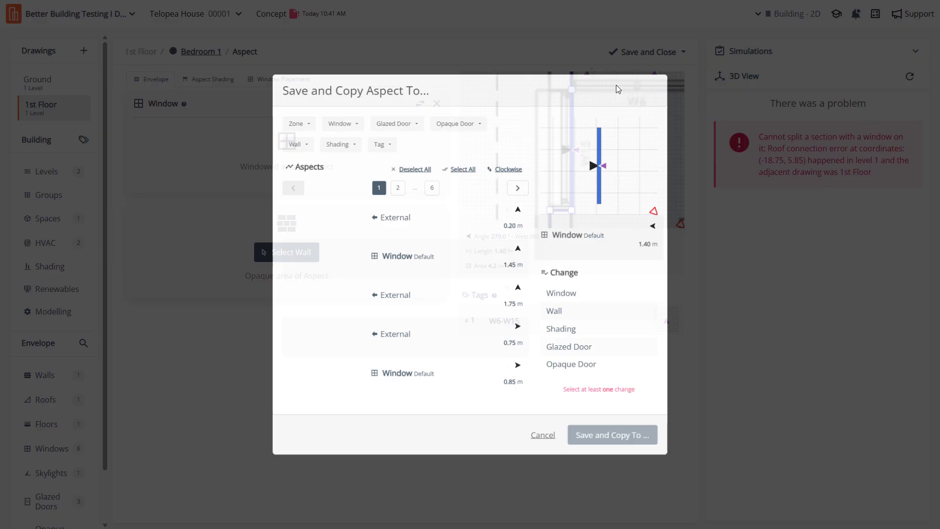
{"action": "left_click", "coordinate": [398, 146]}
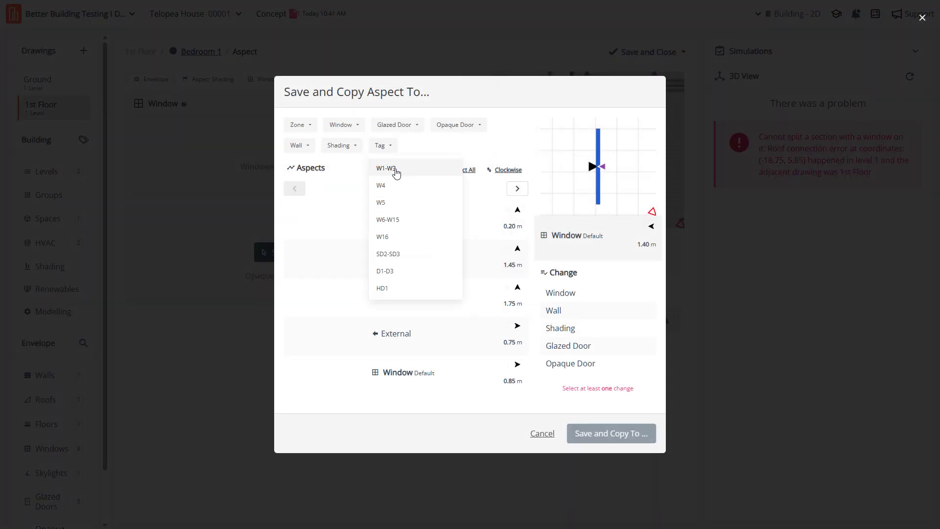
{"action": "left_click", "coordinate": [389, 219]}
{"action": "left_click", "coordinate": [459, 170]}
{"action": "left_click", "coordinate": [583, 296]}
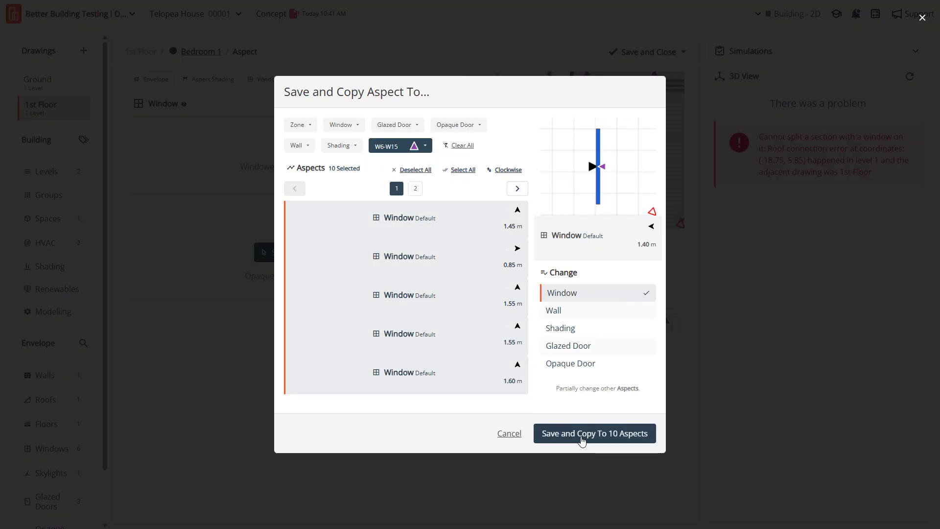
{"action": "left_click", "coordinate": [583, 435]}
Check the split windows in Bedroom 1, save the 1st Floor drawing and regenerate the 3D View
{"action": "scroll", "coordinate": [281, 254], "scroll_direction": "up", "scroll_amount": 5}
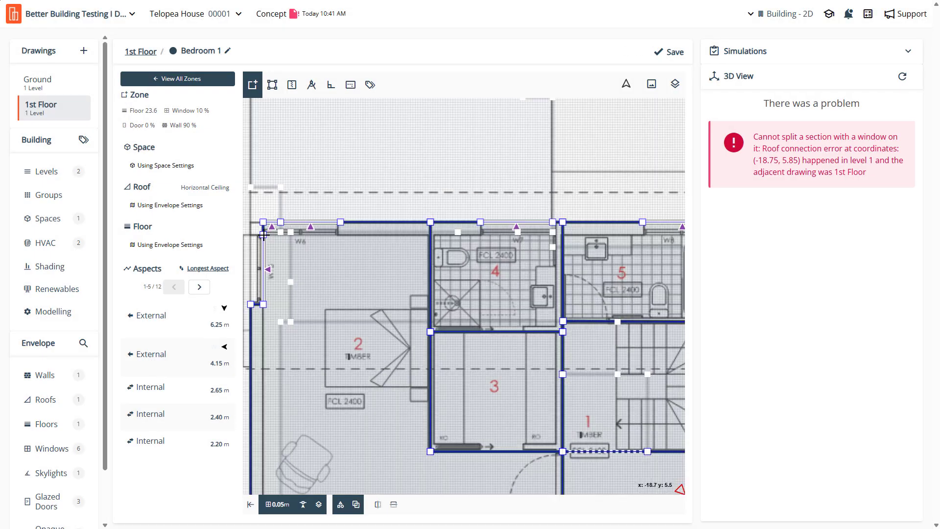
{"action": "scroll", "coordinate": [394, 246], "scroll_direction": "down", "scroll_amount": 3}
{"action": "scroll", "coordinate": [373, 257], "scroll_direction": "up", "scroll_amount": 3}
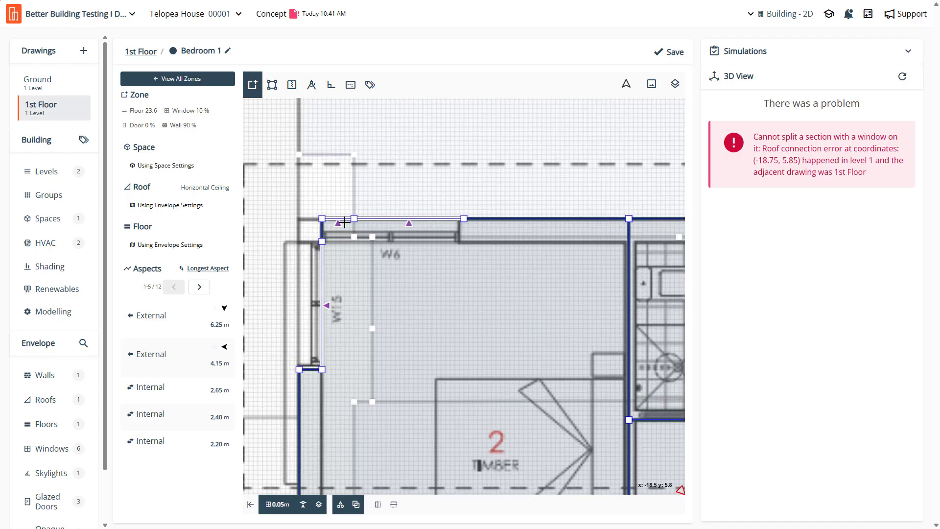
{"action": "left_click", "coordinate": [671, 52]}
{"action": "left_click", "coordinate": [902, 77]}
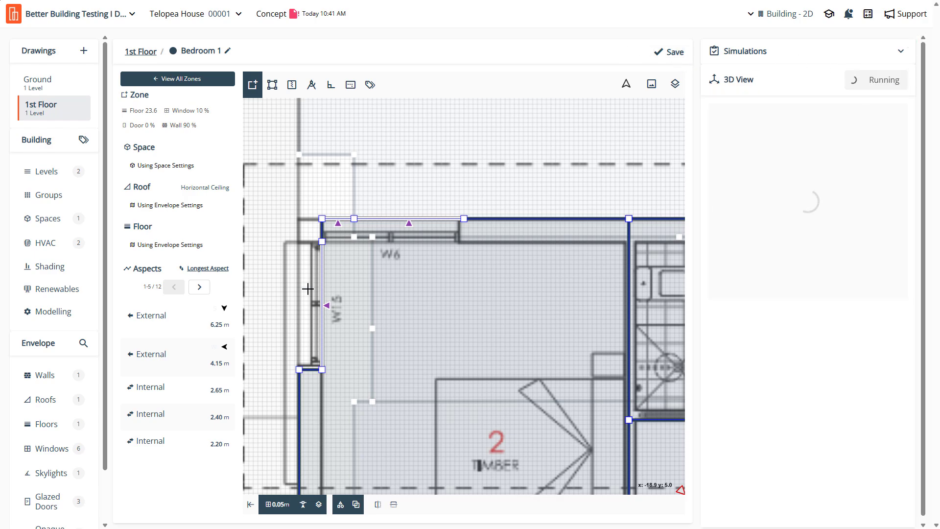
{"action": "scroll", "coordinate": [314, 289], "scroll_direction": "down", "scroll_amount": 3}
{"action": "scroll", "coordinate": [424, 163], "scroll_direction": "up", "scroll_amount": 5}
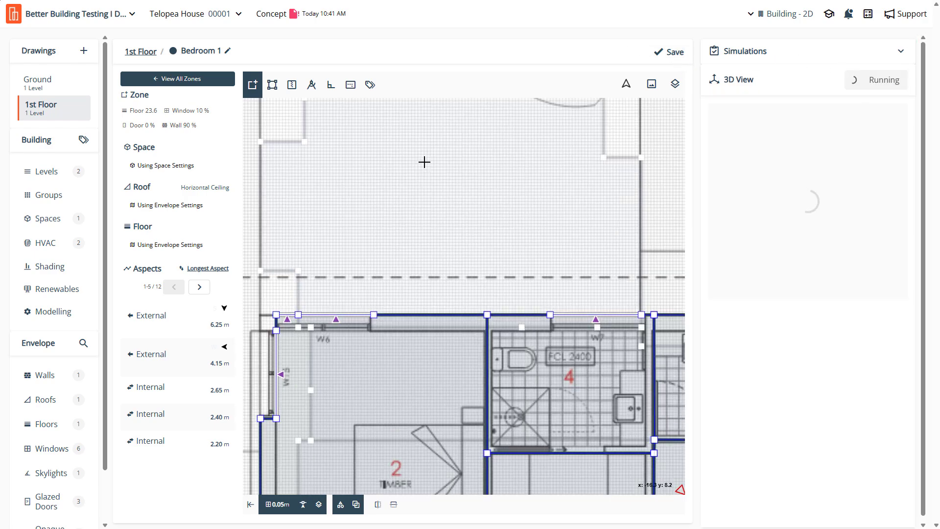
{"action": "scroll", "coordinate": [378, 193], "scroll_direction": "down", "scroll_amount": 6}
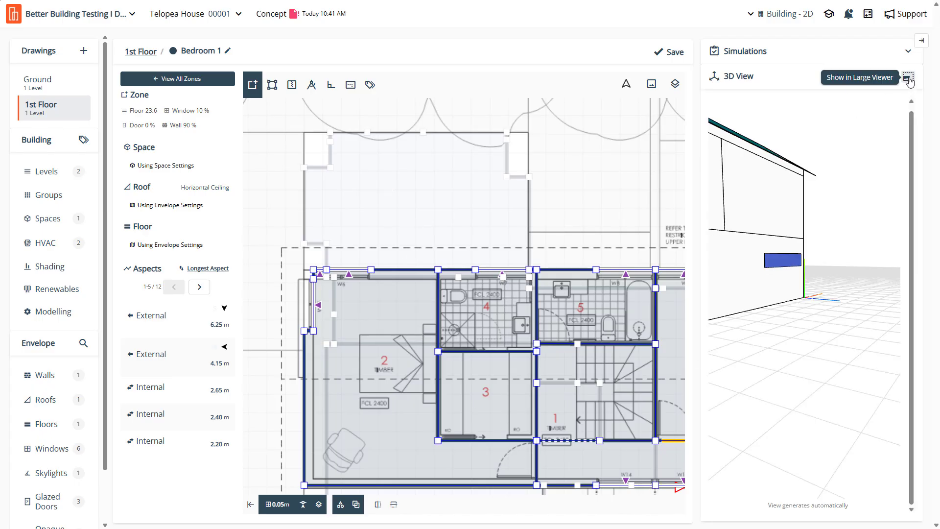
Show the 3D View in the large viewer and examine the lower roof and the upper windows beside it
{"action": "left_click", "coordinate": [908, 77]}
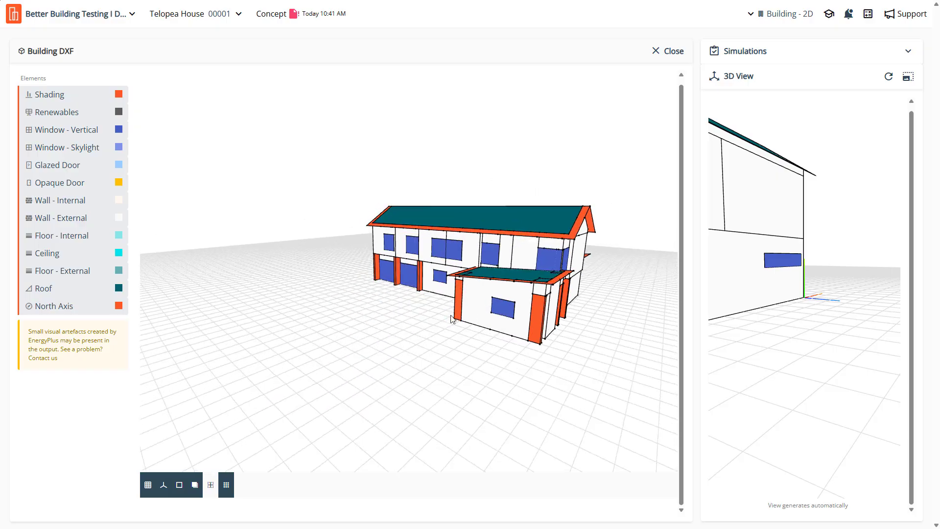
{"action": "scroll", "coordinate": [449, 272], "scroll_direction": "up", "scroll_amount": 3}
{"action": "left_click_drag", "start_coordinate": [450, 272], "coordinate": [519, 301]}
{"action": "scroll", "coordinate": [479, 279], "scroll_direction": "up", "scroll_amount": 1}
{"action": "scroll", "coordinate": [480, 278], "scroll_direction": "up", "scroll_amount": 5}
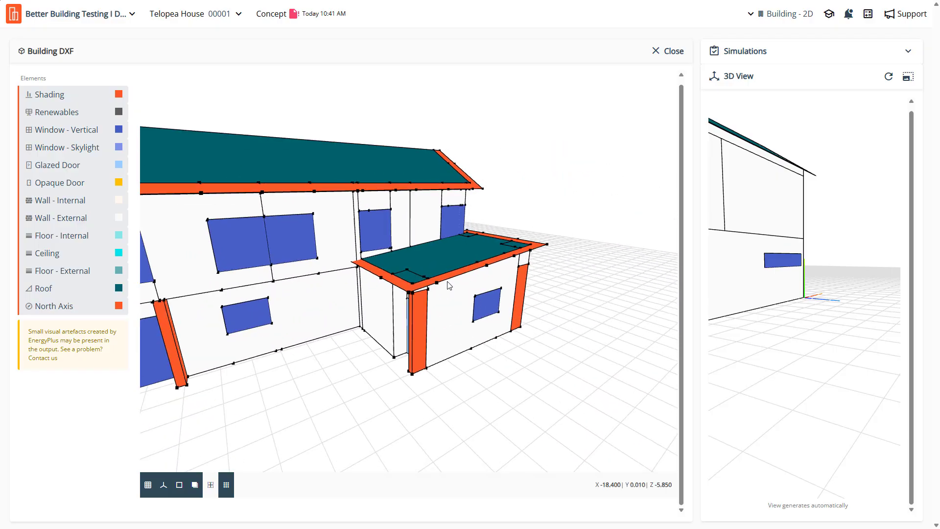
Hide the Roof elements and examine the room under the lower roof and the upper-floor ceilings
{"action": "left_click", "coordinate": [64, 289]}
{"action": "left_click_drag", "start_coordinate": [464, 288], "coordinate": [433, 212]}
{"action": "scroll", "coordinate": [432, 213], "scroll_direction": "up", "scroll_amount": 5}
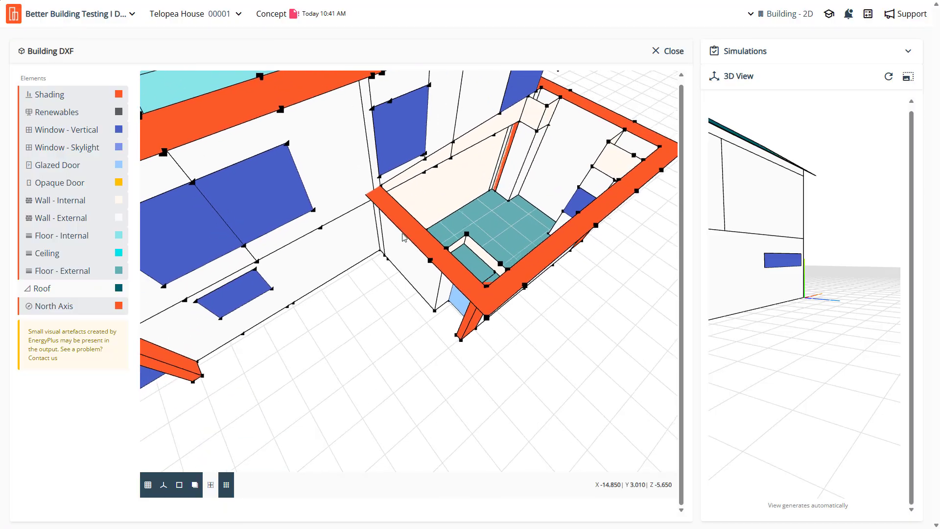
{"action": "left_click_drag", "start_coordinate": [517, 248], "coordinate": [482, 238]}
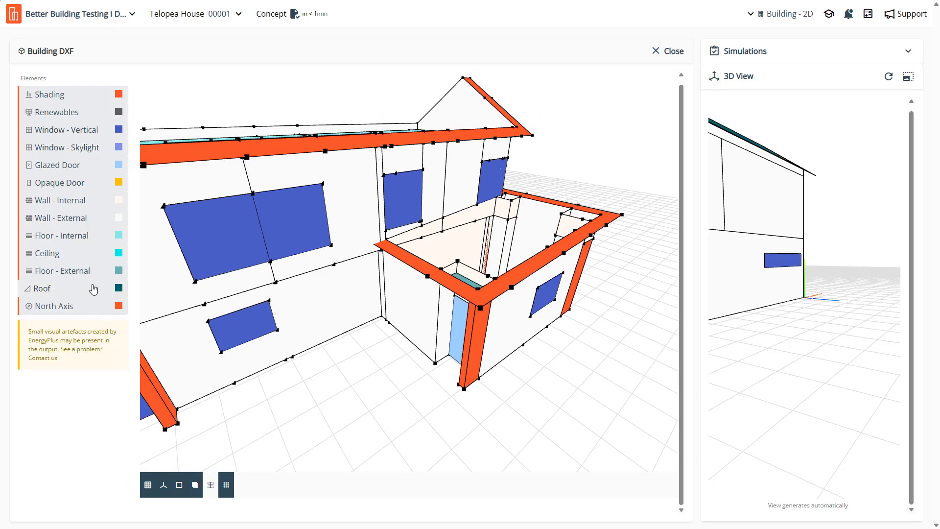
{"action": "left_click", "coordinate": [77, 294]}
{"action": "left_click", "coordinate": [76, 296]}
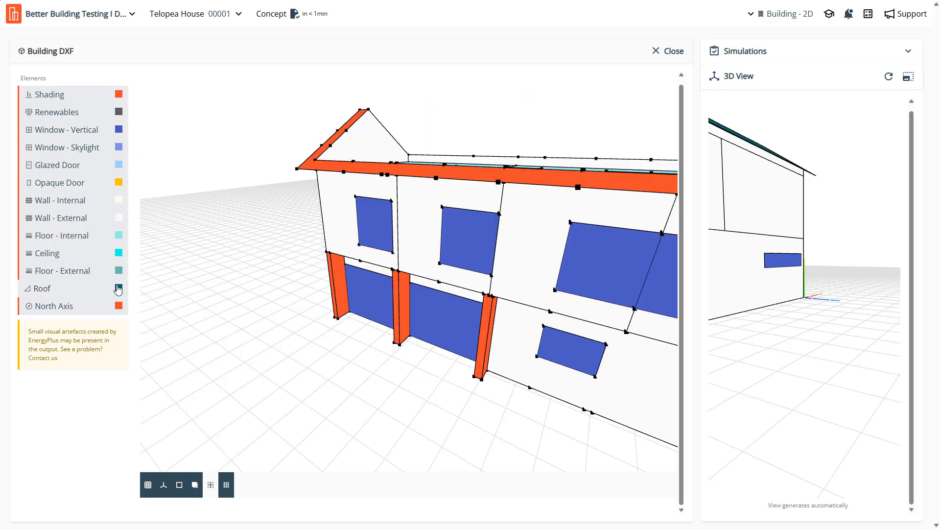
{"action": "left_click_drag", "start_coordinate": [445, 262], "coordinate": [468, 293]}
{"action": "right_click_drag", "start_coordinate": [468, 294], "coordinate": [355, 248]}
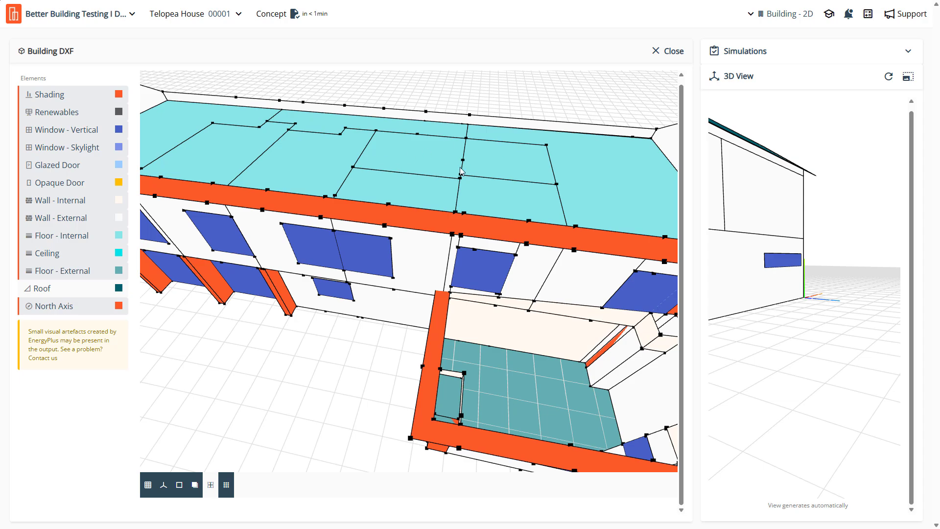
{"action": "left_click_drag", "start_coordinate": [449, 393], "coordinate": [444, 247]}
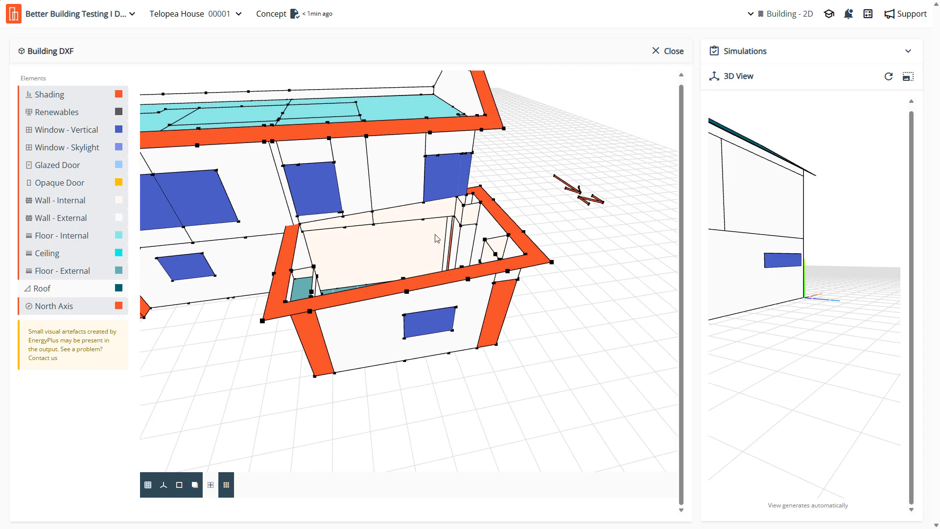
{"action": "scroll", "coordinate": [436, 239], "scroll_direction": "down", "scroll_amount": 2}
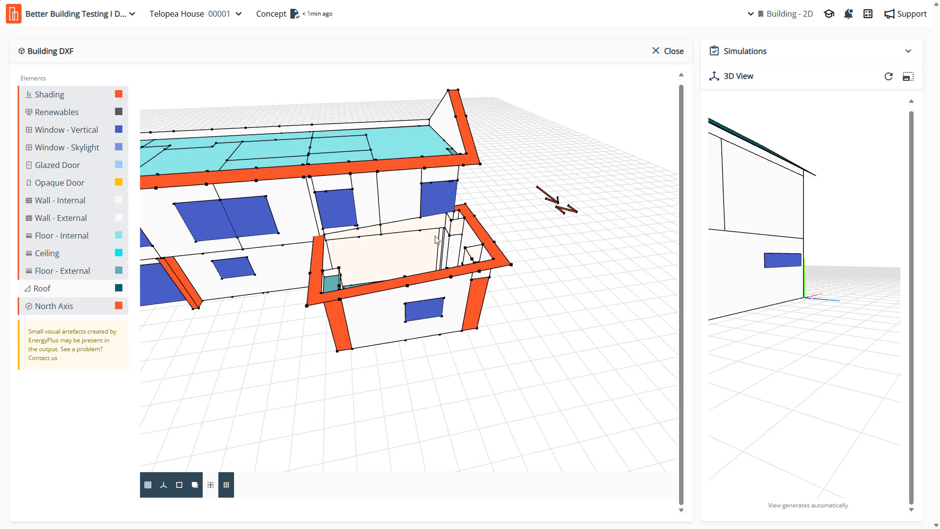
{"action": "left_click_drag", "start_coordinate": [419, 261], "coordinate": [368, 290]}
Show the Roof elements again, inspect the main and lower roofs from several sides, and close the large viewer
{"action": "left_click", "coordinate": [84, 293]}
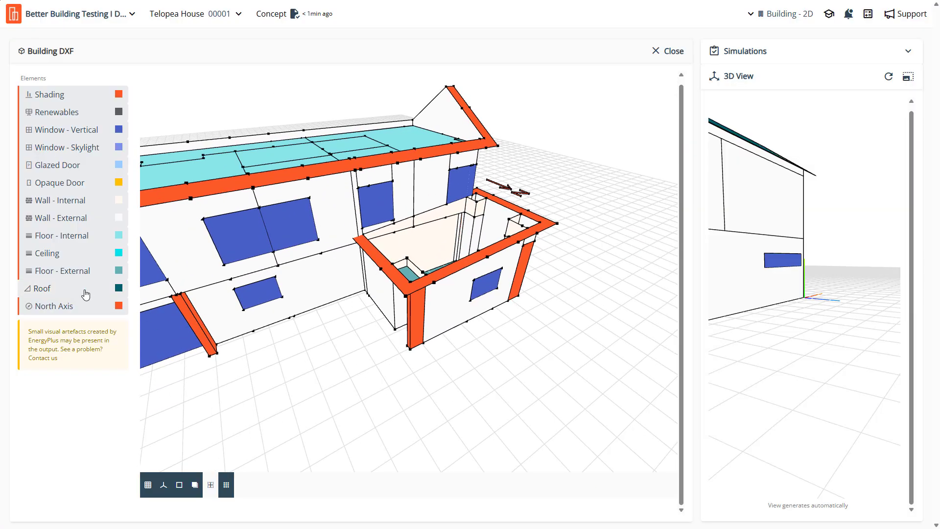
{"action": "right_click_drag", "start_coordinate": [534, 240], "coordinate": [399, 281]}
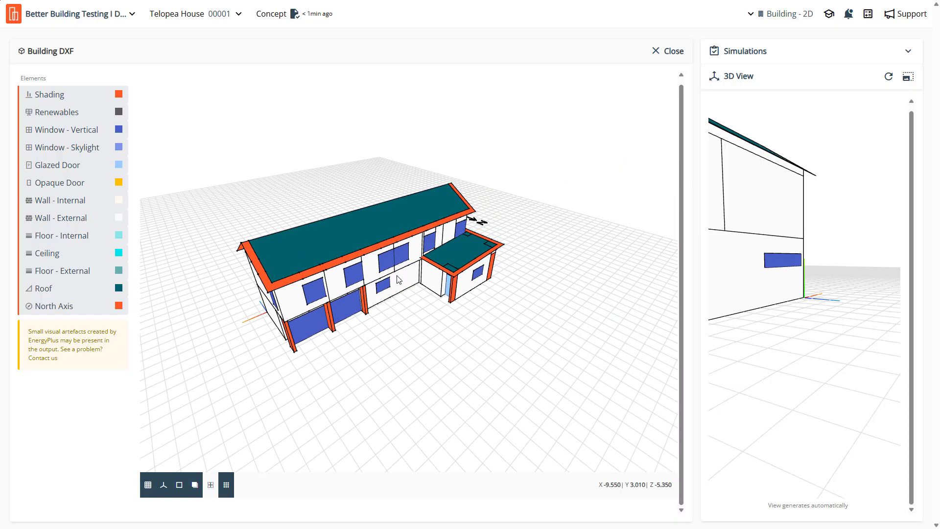
{"action": "scroll", "coordinate": [436, 281], "scroll_direction": "up", "scroll_amount": 7}
{"action": "mouse_move", "coordinate": [481, 280]}
{"action": "left_mouse_down"}
{"action": "mouse_move", "coordinate": [479, 246]}
{"action": "mouse_move", "coordinate": [465, 276]}
{"action": "left_mouse_up"}
{"action": "scroll", "coordinate": [465, 276], "scroll_direction": "down", "scroll_amount": 7}
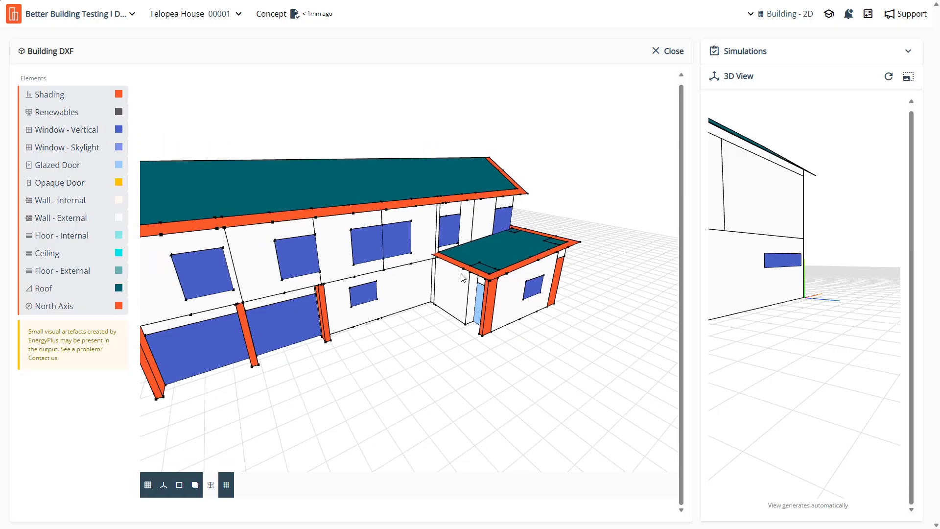
{"action": "left_click_drag", "start_coordinate": [392, 280], "coordinate": [498, 319]}
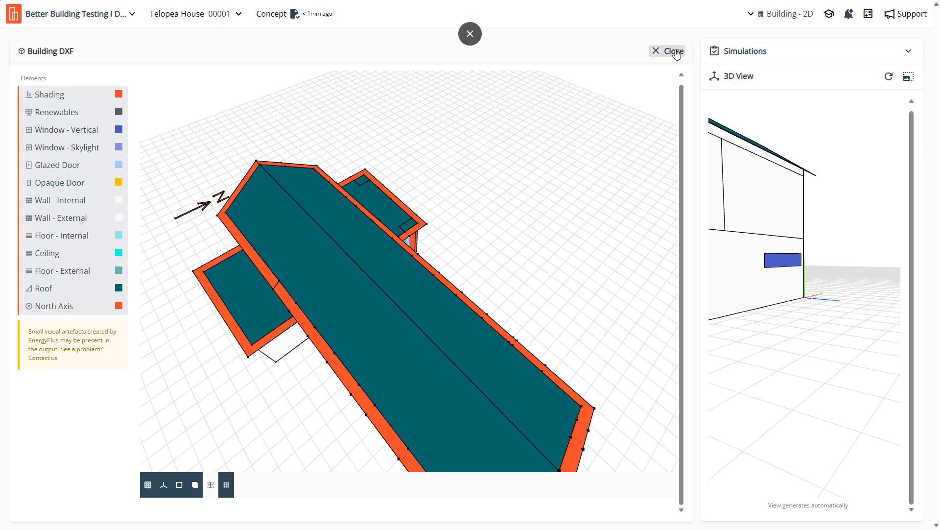
{"action": "left_click", "coordinate": [680, 50]}
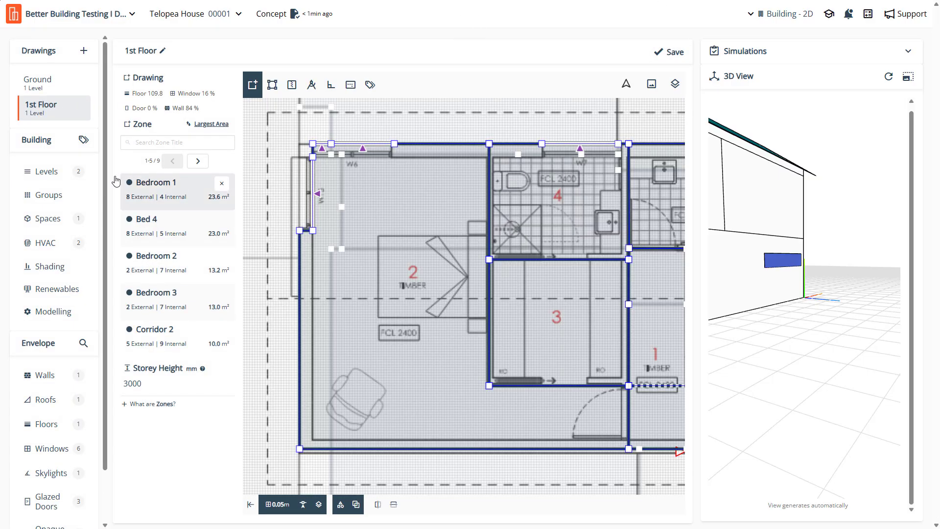
Open the roof geometry of the 1st Floor level and examine Roof 1's outline over the floor plan
{"action": "left_click", "coordinate": [58, 178]}
{"action": "left_click", "coordinate": [476, 120]}
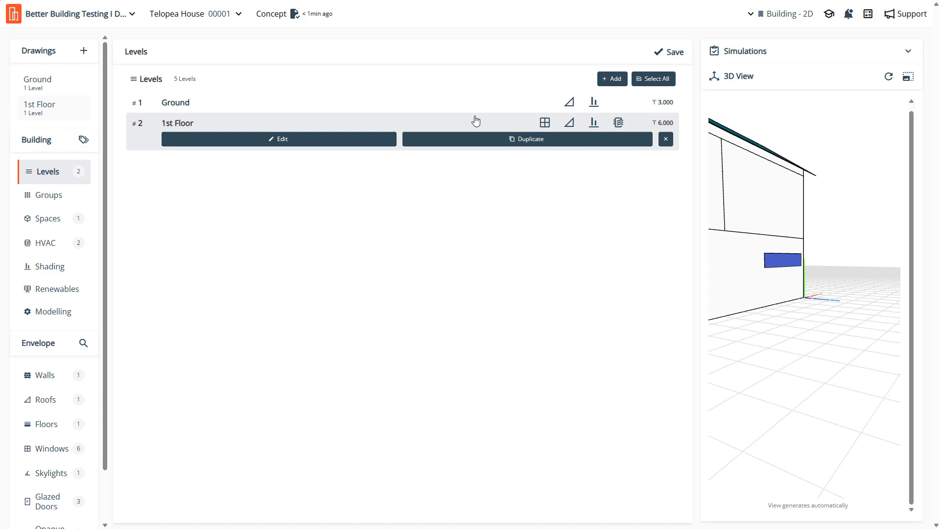
{"action": "left_click", "coordinate": [570, 124]}
{"action": "left_click", "coordinate": [520, 146]}
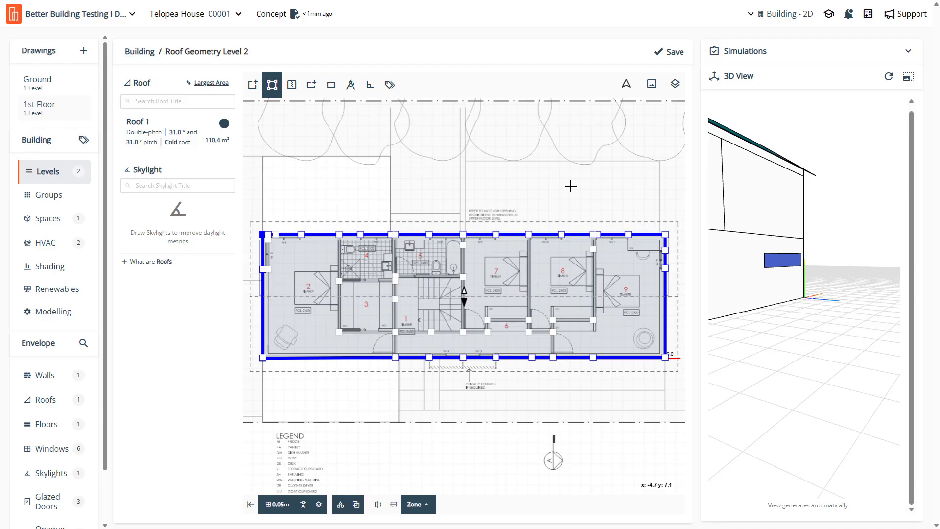
{"action": "scroll", "coordinate": [444, 374], "scroll_direction": "up", "scroll_amount": 2}
{"action": "scroll", "coordinate": [444, 374], "scroll_direction": "down", "scroll_amount": 3}
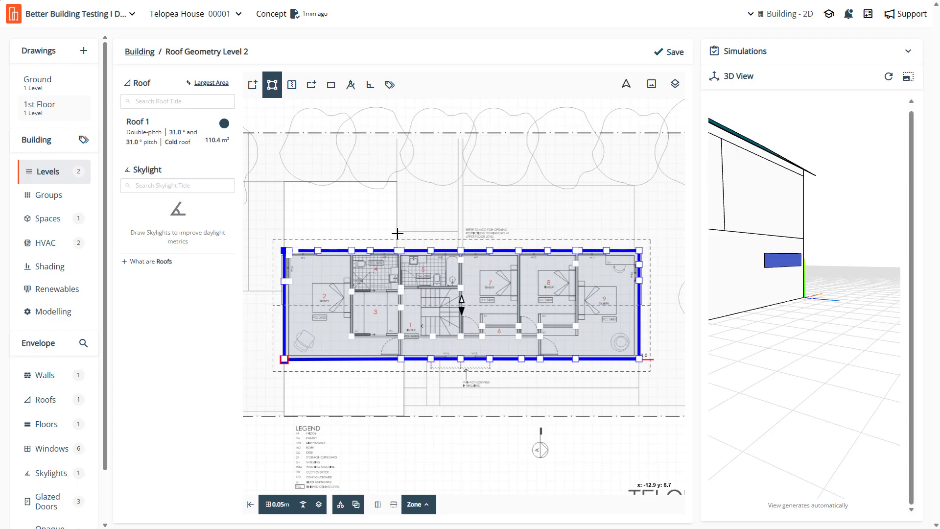
{"action": "scroll", "coordinate": [383, 437], "scroll_direction": "up", "scroll_amount": 2}
{"action": "scroll", "coordinate": [383, 437], "scroll_direction": "down", "scroll_amount": 1}
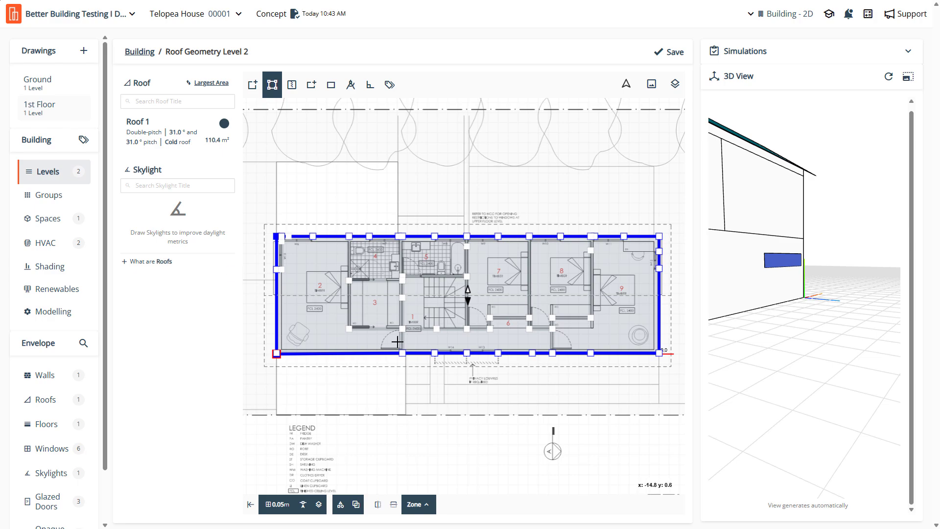
{"action": "scroll", "coordinate": [430, 295], "scroll_direction": "down", "scroll_amount": 4}
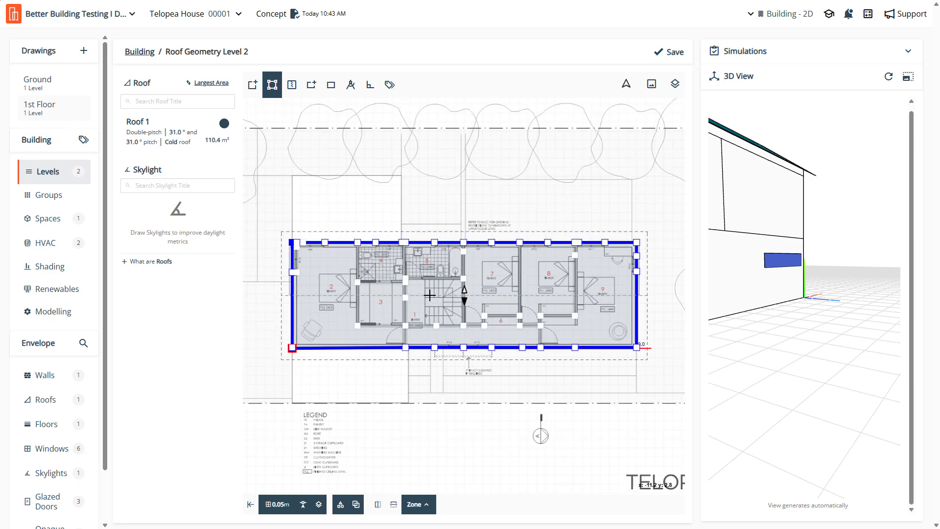
{"action": "scroll", "coordinate": [449, 408], "scroll_direction": "up", "scroll_amount": 4}
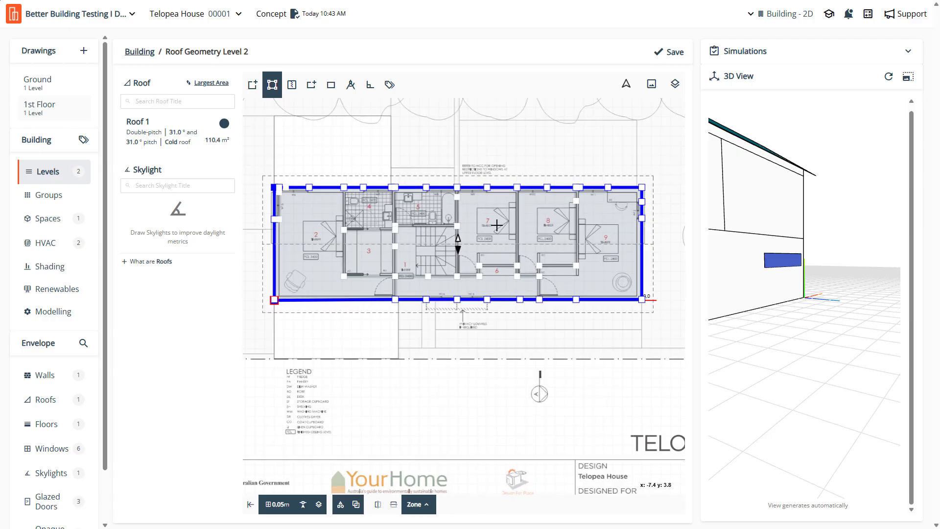
{"action": "left_click", "coordinate": [669, 52]}
{"action": "left_click", "coordinate": [272, 86]}
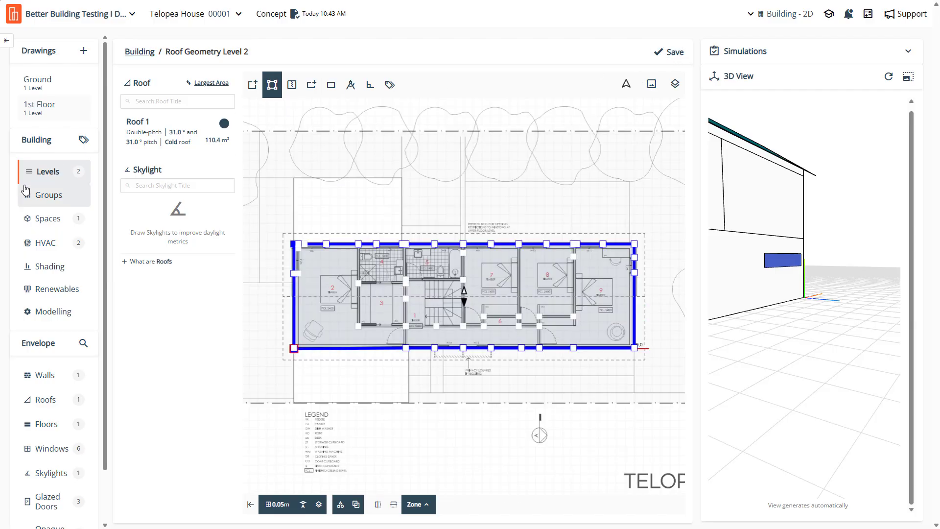
Return to the building levels and open the roof geometry of the Ground level
{"action": "left_click", "coordinate": [46, 172]}
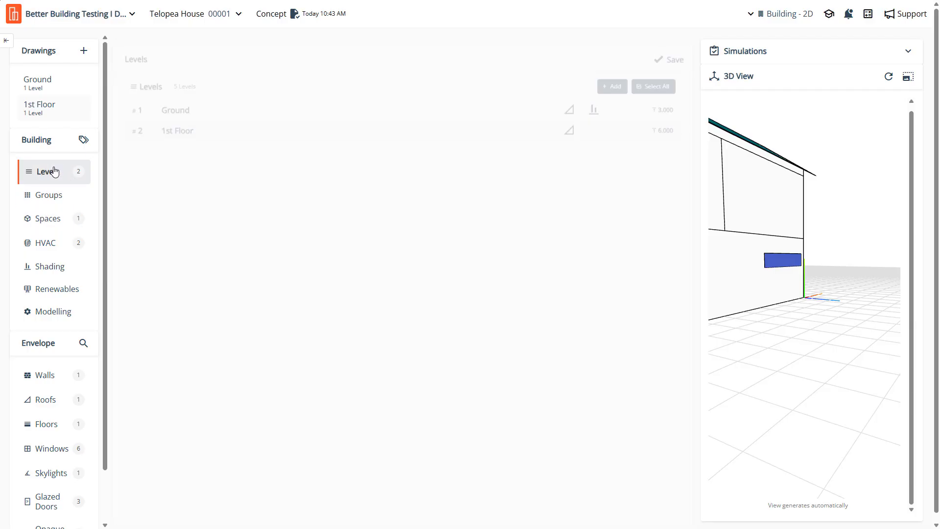
{"action": "left_click", "coordinate": [221, 123]}
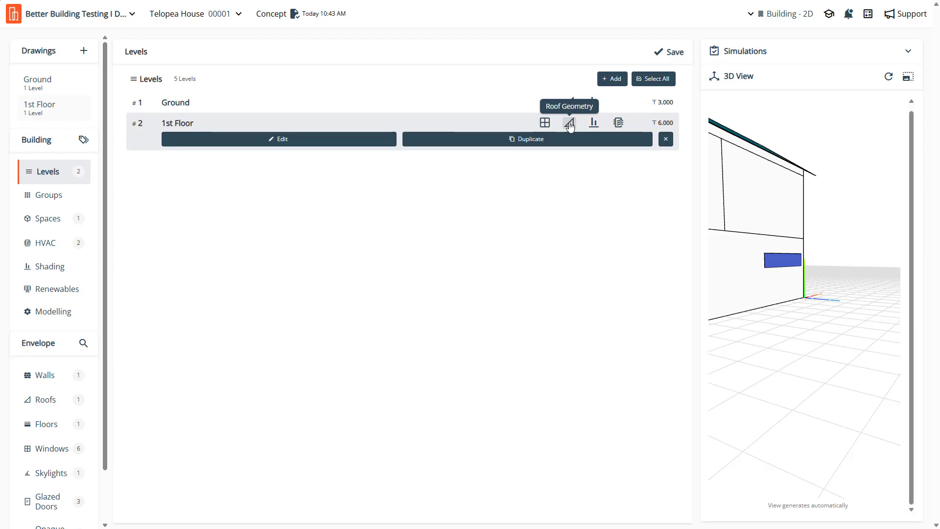
{"action": "left_click", "coordinate": [582, 109]}
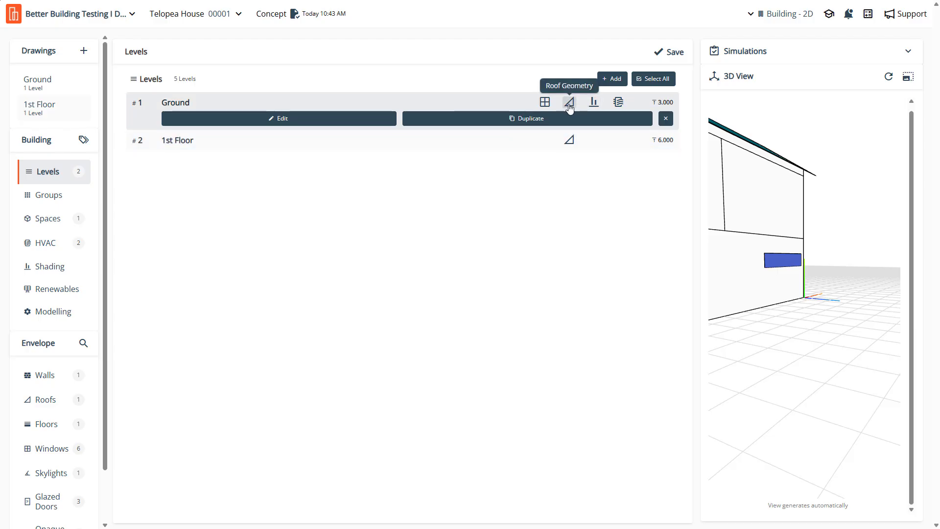
{"action": "left_click", "coordinate": [569, 108]}
{"action": "left_click", "coordinate": [512, 122]}
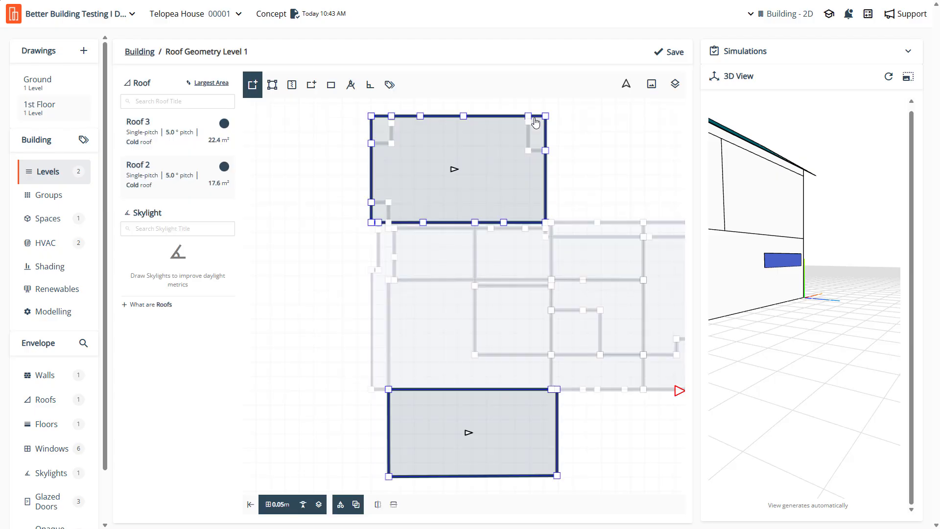
Draw a rectangular skylight about 1.4 m long and 1.3 m² in area inside Roof 3, save it and regenerate the 3D View
{"action": "left_click", "coordinate": [312, 85]}
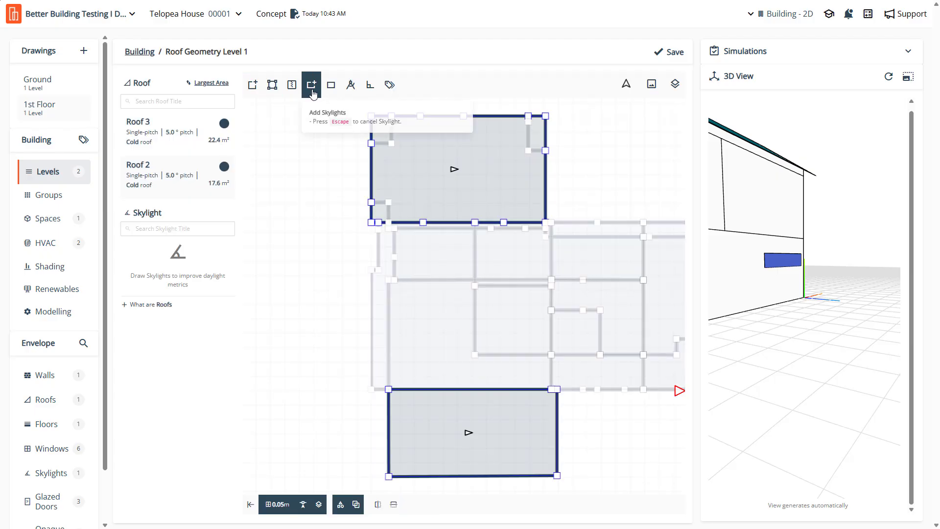
{"action": "left_click", "coordinate": [408, 153]}
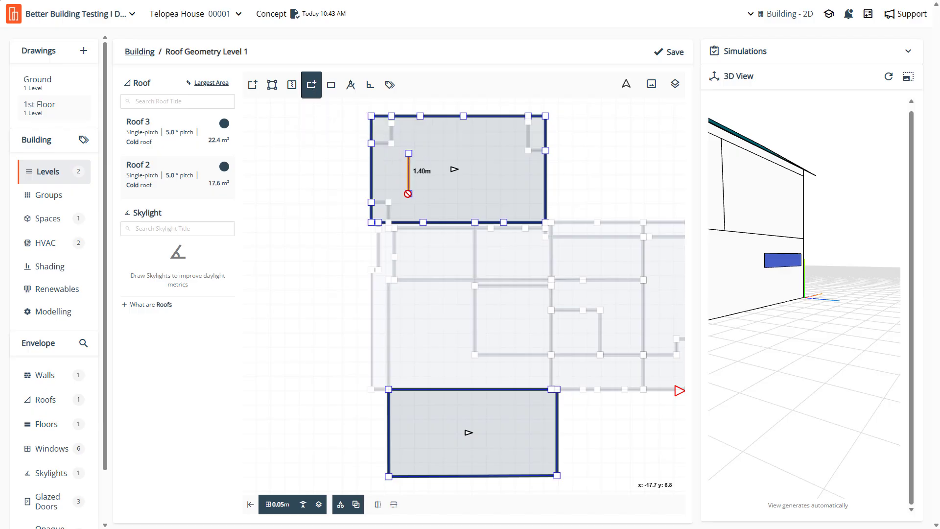
{"action": "left_click", "coordinate": [408, 194]}
{"action": "left_click", "coordinate": [436, 194]}
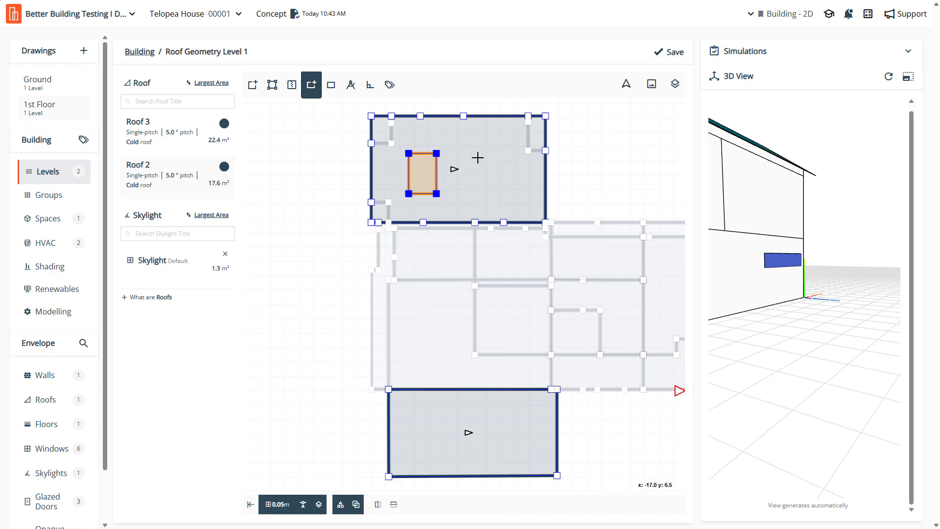
{"action": "left_click", "coordinate": [676, 53]}
{"action": "left_click", "coordinate": [888, 76]}
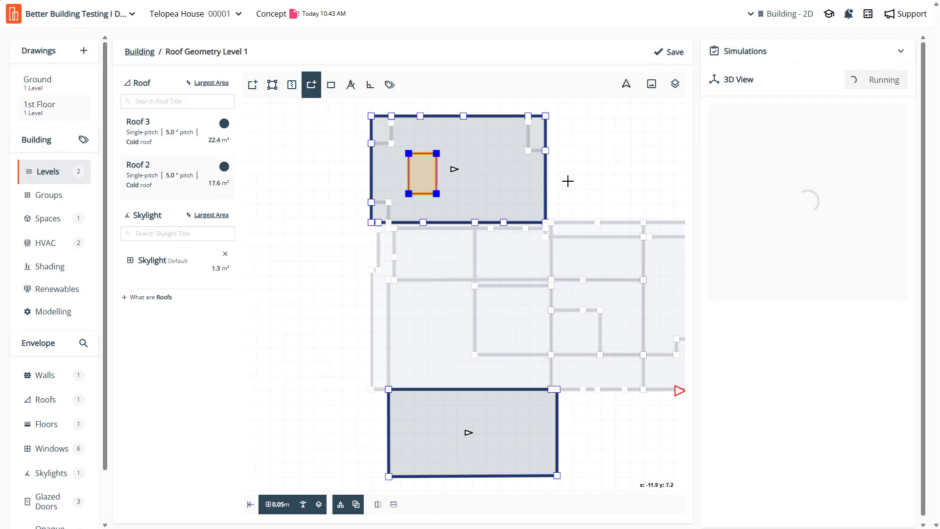
Leave the roof geometry and open the Default Skylight's envelope properties
{"action": "scroll", "coordinate": [73, 431], "scroll_direction": "down", "scroll_amount": 1}
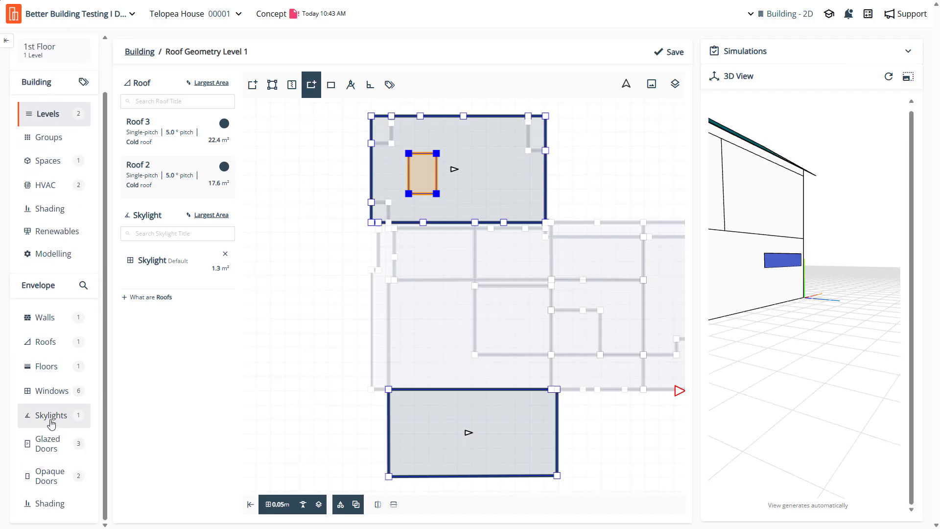
{"action": "left_click", "coordinate": [52, 417]}
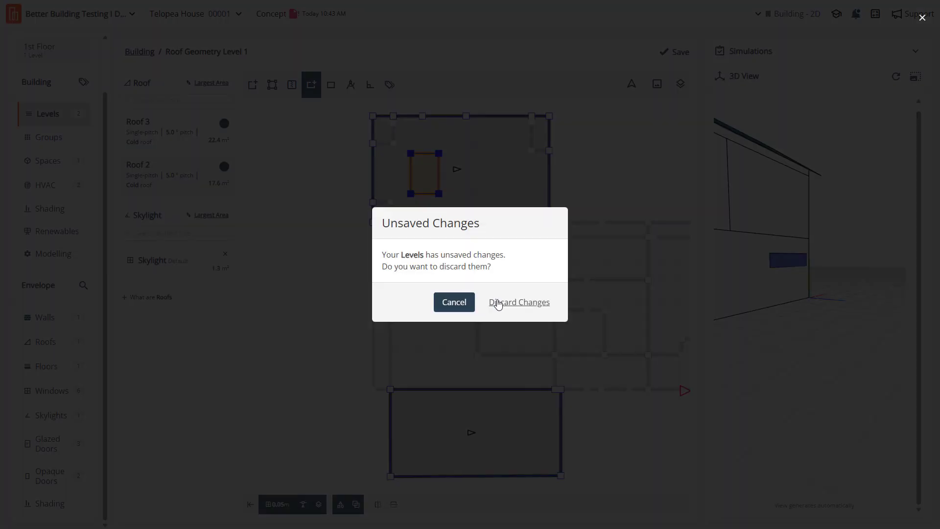
{"action": "left_click", "coordinate": [496, 302]}
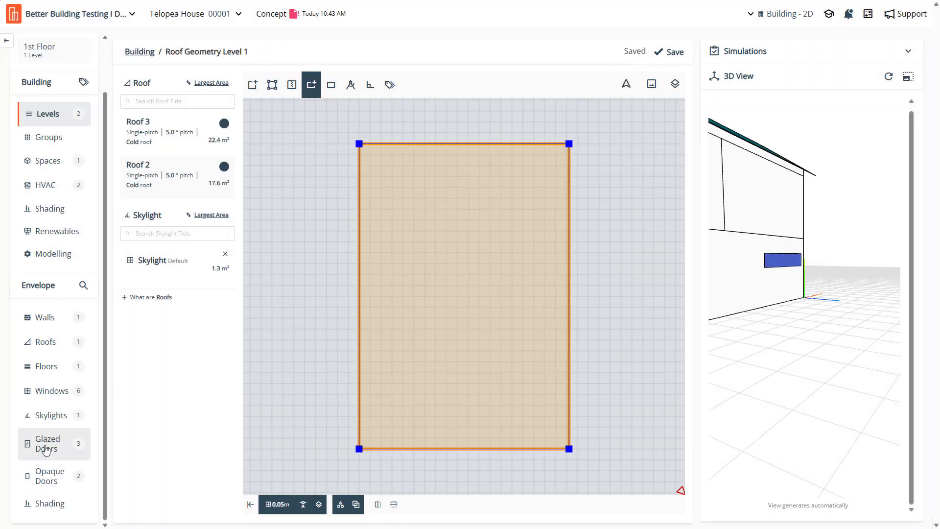
{"action": "left_click", "coordinate": [49, 415]}
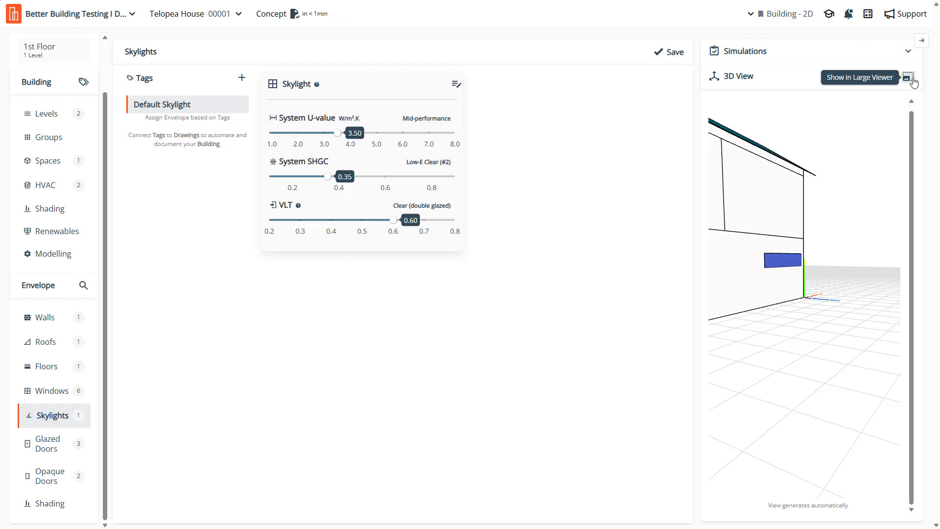
Show the 3D View in the large viewer, inspect the skylight in the lower roof from several sides, and close the viewer
{"action": "left_click", "coordinate": [908, 79]}
{"action": "scroll", "coordinate": [454, 343], "scroll_direction": "up", "scroll_amount": 5}
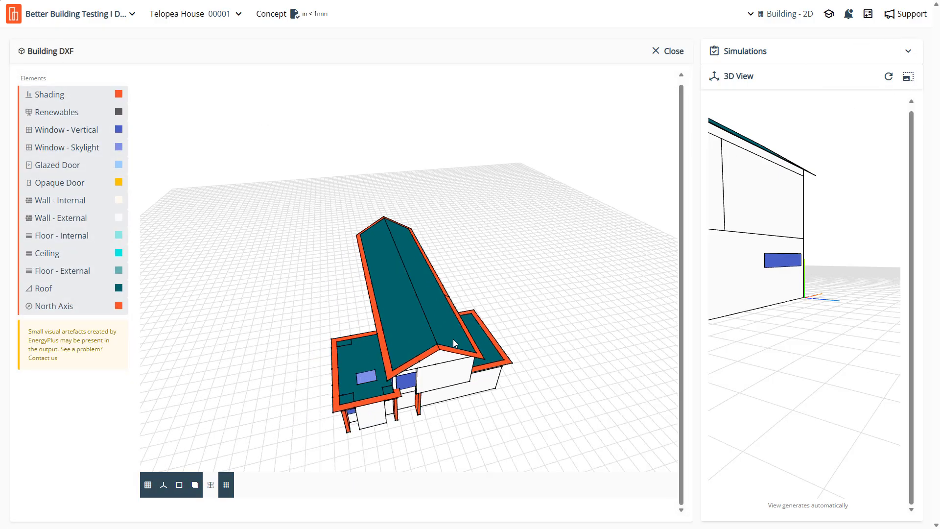
{"action": "left_click_drag", "start_coordinate": [454, 342], "coordinate": [437, 310]}
{"action": "scroll", "coordinate": [438, 310], "scroll_direction": "up", "scroll_amount": 5}
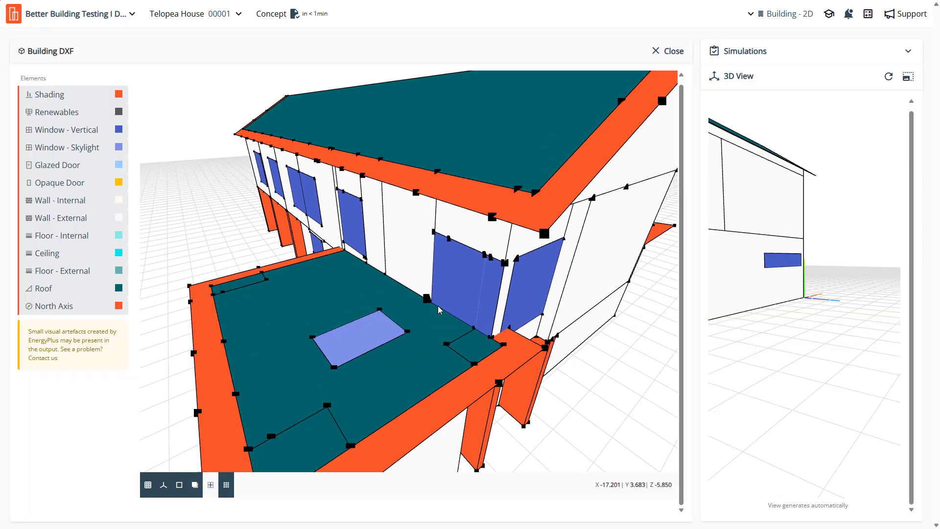
{"action": "scroll", "coordinate": [438, 305], "scroll_direction": "down", "scroll_amount": 5}
{"action": "left_click_drag", "start_coordinate": [434, 272], "coordinate": [522, 253]}
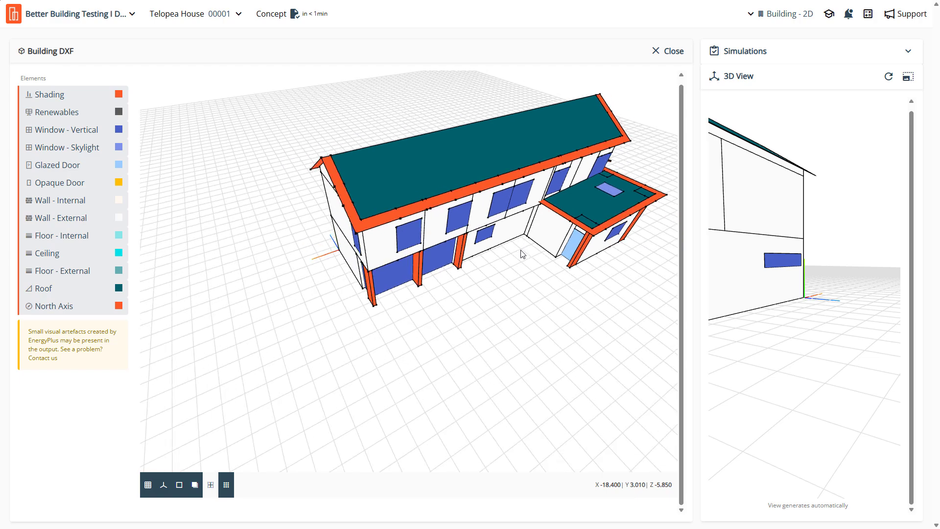
{"action": "left_click", "coordinate": [678, 51]}
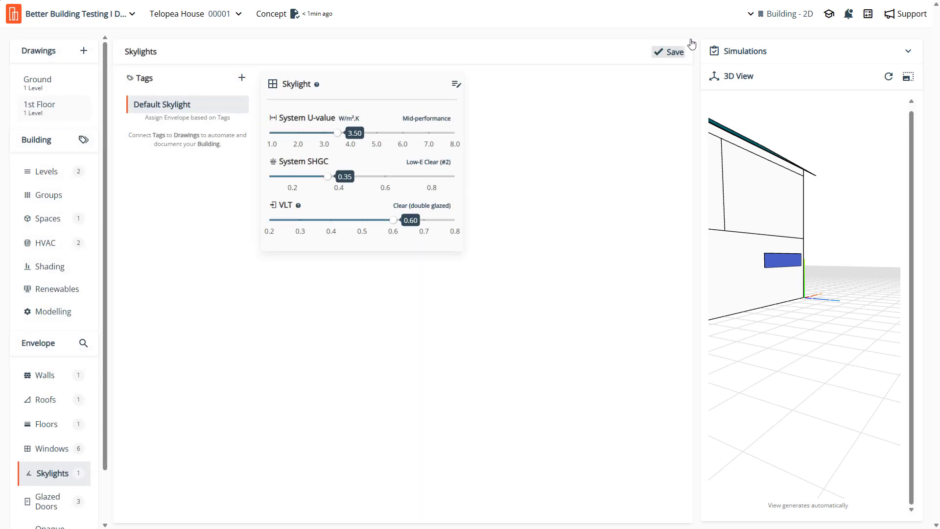
Open Site Shading and show the Ground and 1st Floor drawings with their background plan images
{"action": "left_click", "coordinate": [42, 181]}
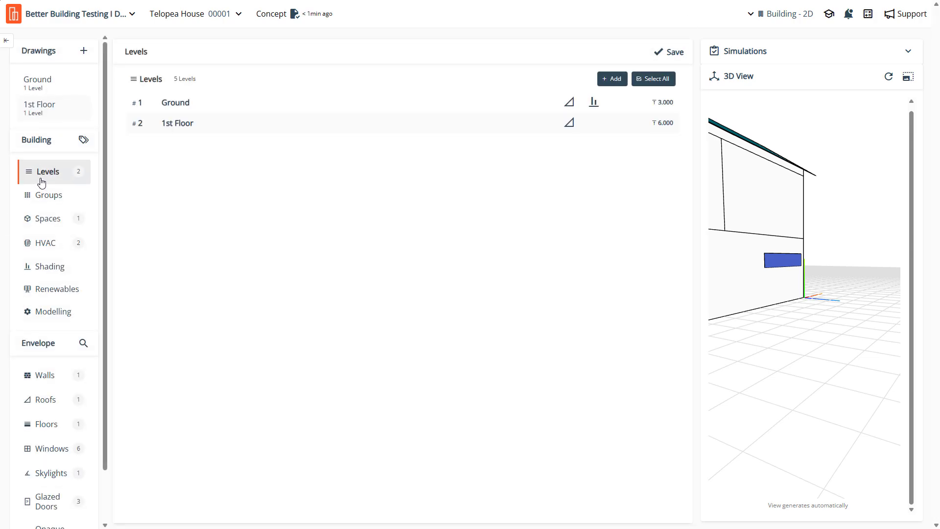
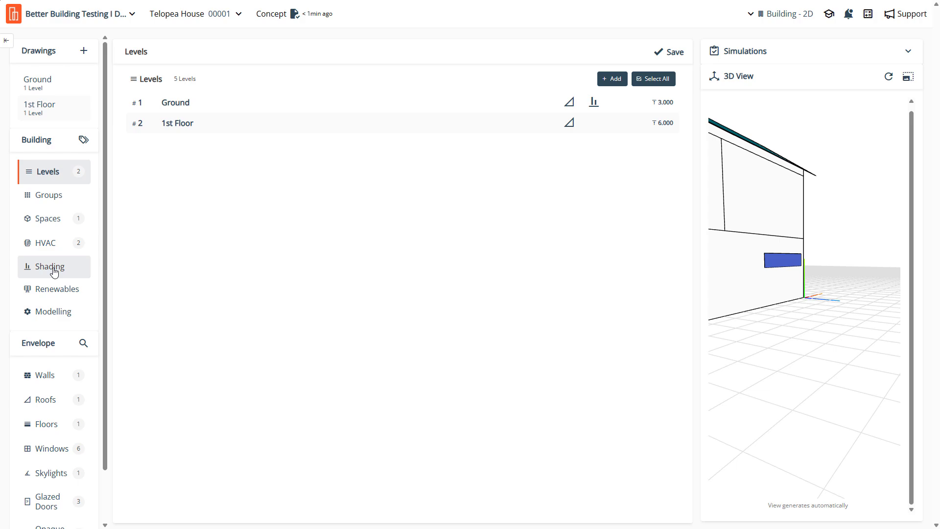
{"action": "left_click", "coordinate": [55, 271]}
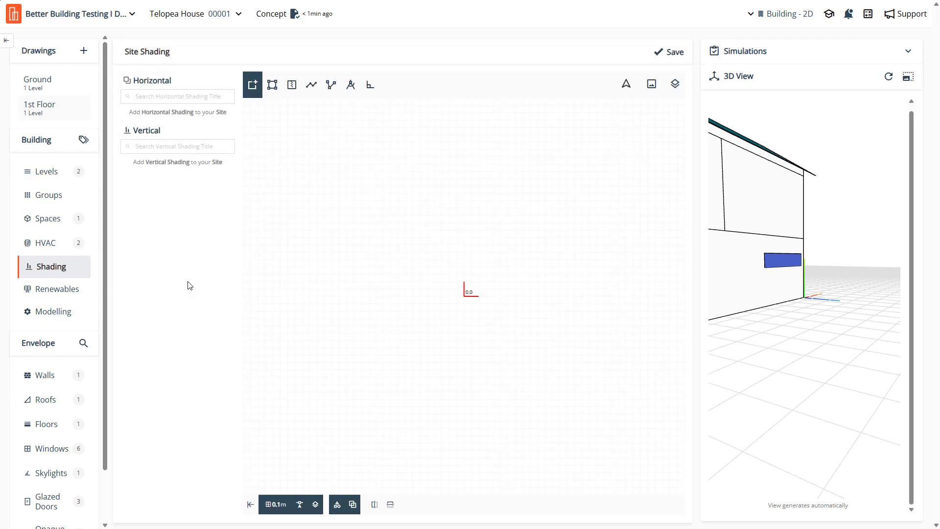
{"action": "left_click", "coordinate": [680, 88]}
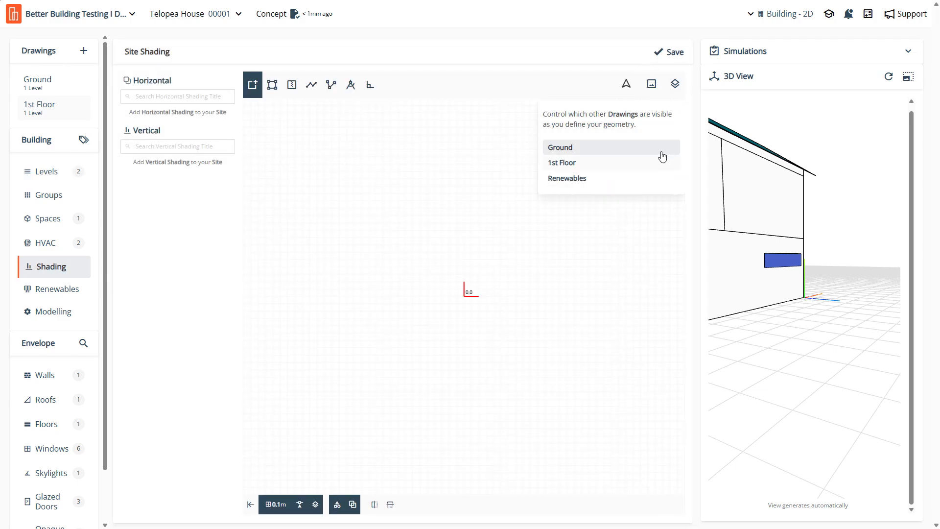
{"action": "left_click", "coordinate": [657, 166]}
{"action": "left_click", "coordinate": [667, 151]}
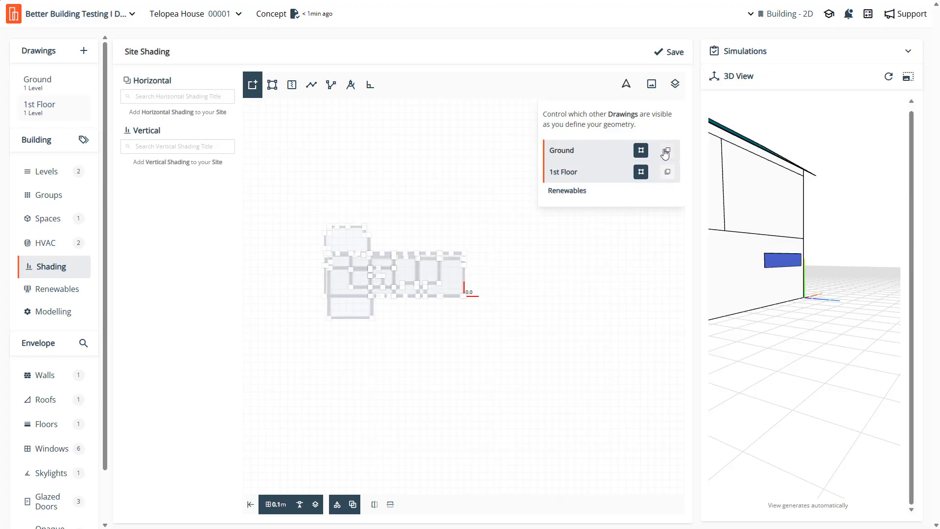
{"action": "left_click", "coordinate": [668, 172]}
{"action": "scroll", "coordinate": [306, 288], "scroll_direction": "up", "scroll_amount": 6}
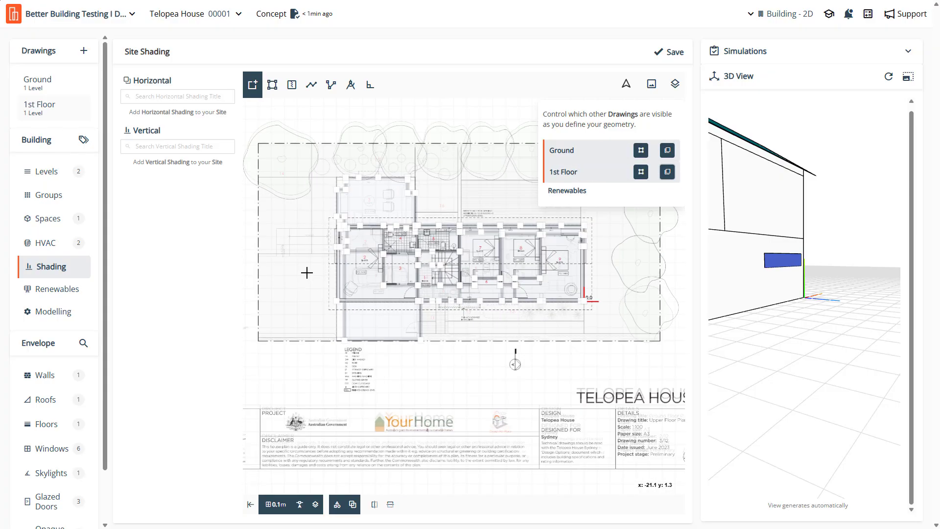
{"action": "scroll", "coordinate": [308, 256], "scroll_direction": "down", "scroll_amount": 6}
{"action": "scroll", "coordinate": [265, 332], "scroll_direction": "up", "scroll_amount": 2}
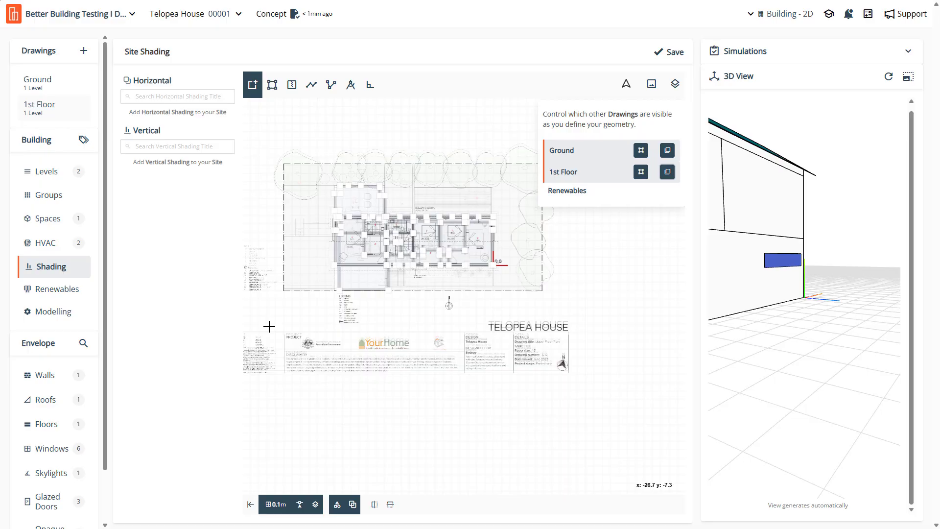
{"action": "scroll", "coordinate": [347, 264], "scroll_direction": "down", "scroll_amount": 2}
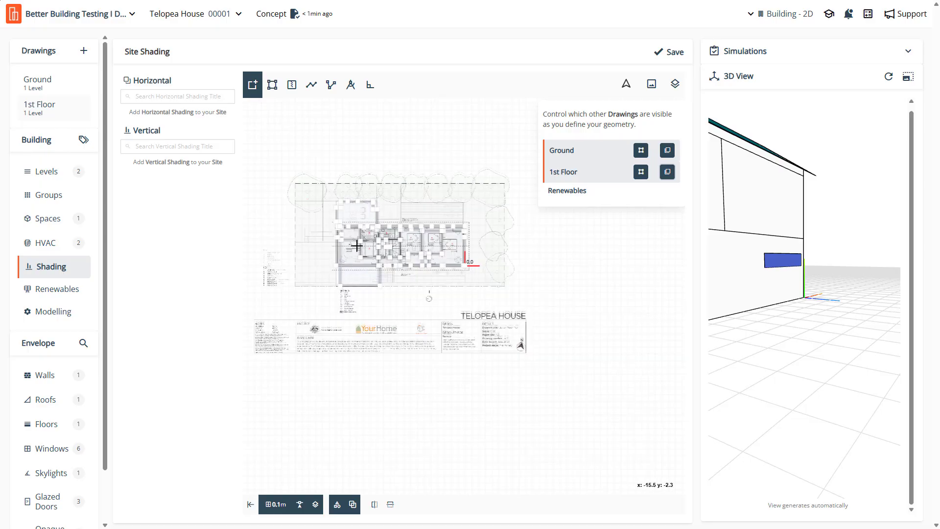
Draw a rectangular horizontal shading about 30.4 m long and 410 m² in area below the site boundary and name it Building A
{"action": "left_click", "coordinate": [253, 88]}
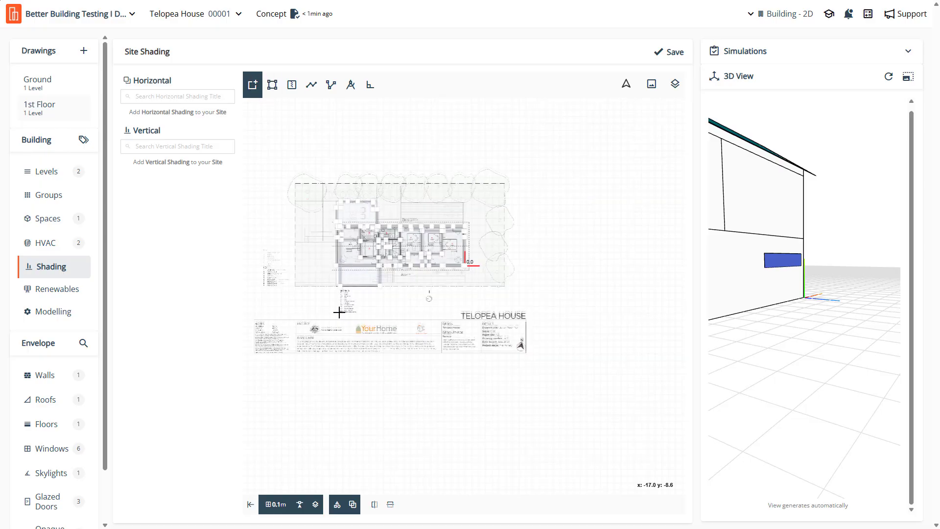
{"action": "left_click", "coordinate": [297, 303]}
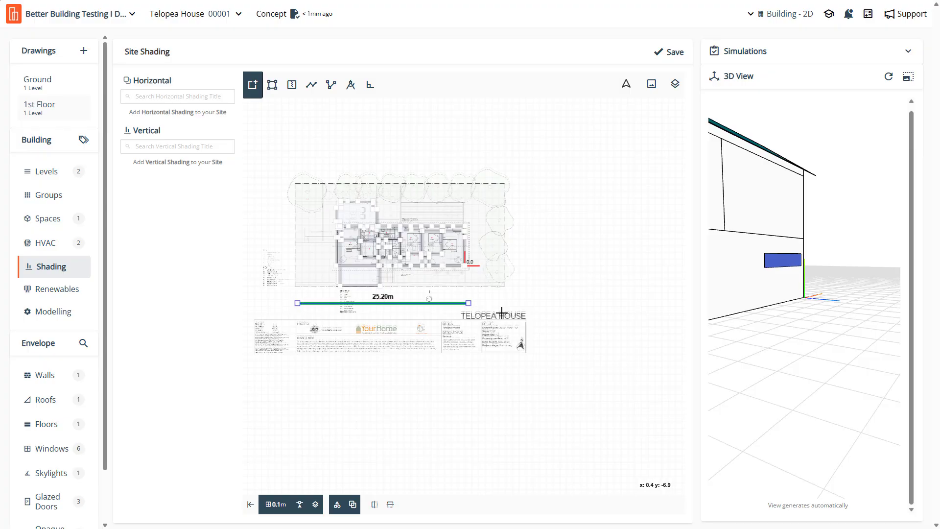
{"action": "left_click", "coordinate": [504, 305]}
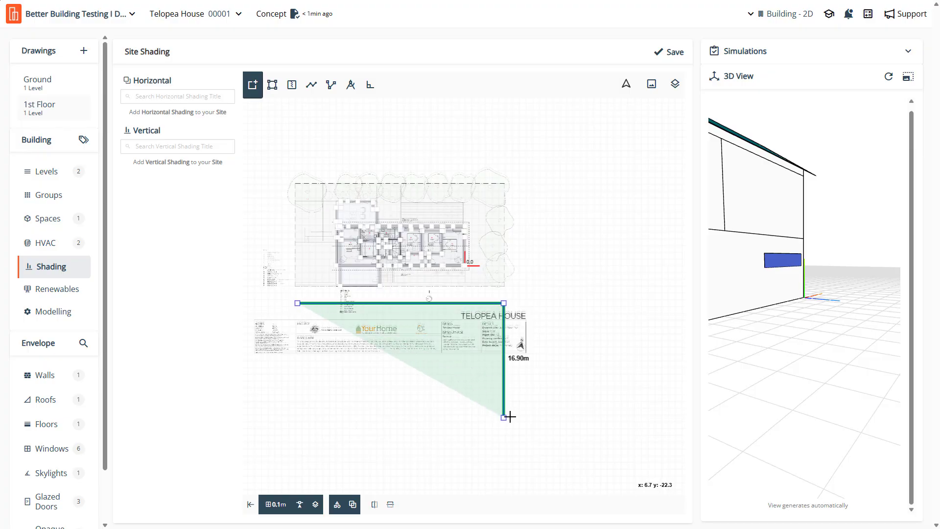
{"action": "left_click", "coordinate": [513, 394]}
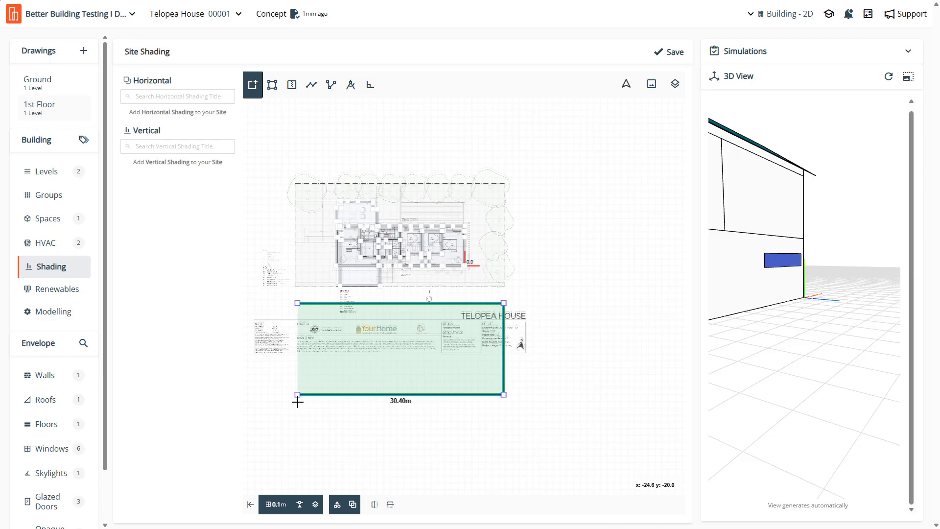
{"action": "left_click", "coordinate": [298, 402]}
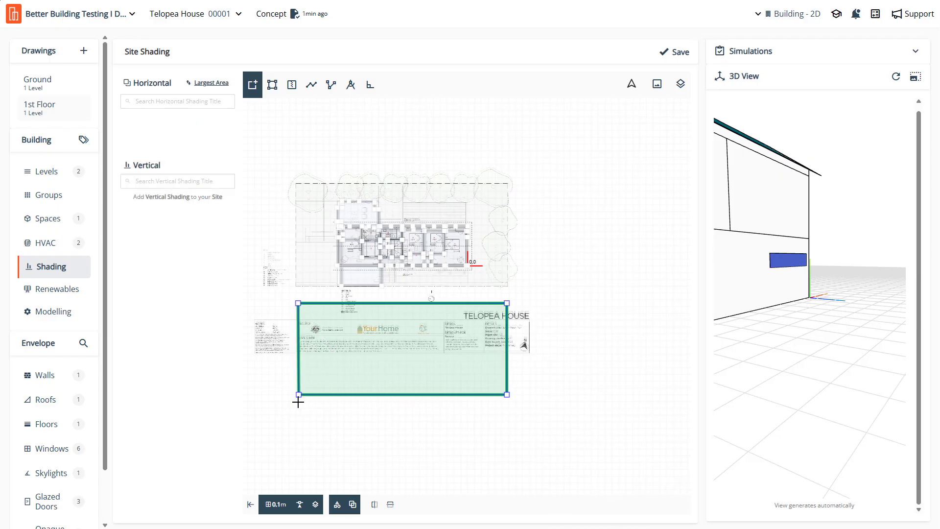
{"action": "type", "text": "Building A"}
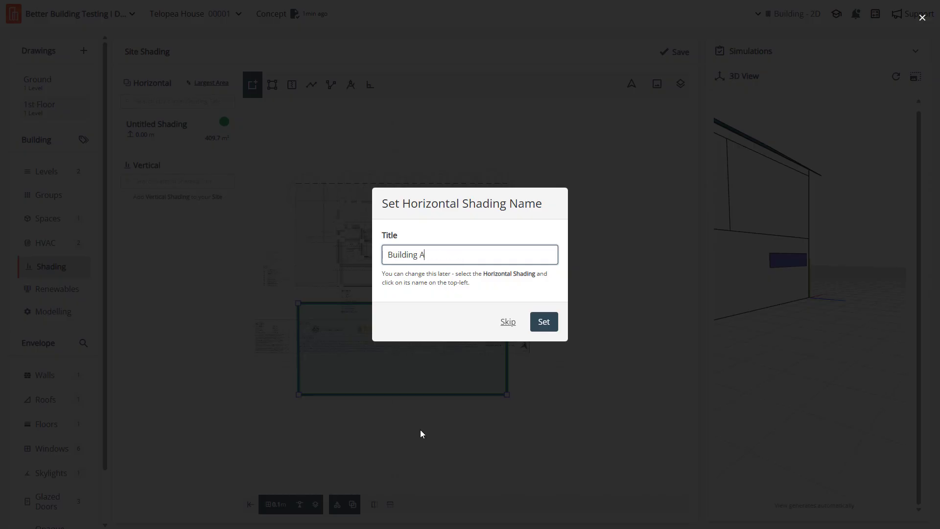
{"action": "left_click", "coordinate": [542, 321]}
Reshape Building A by its corners into a near-rectangle of about 194 m², roughly as long as the house, and save it
{"action": "left_click", "coordinate": [443, 342]}
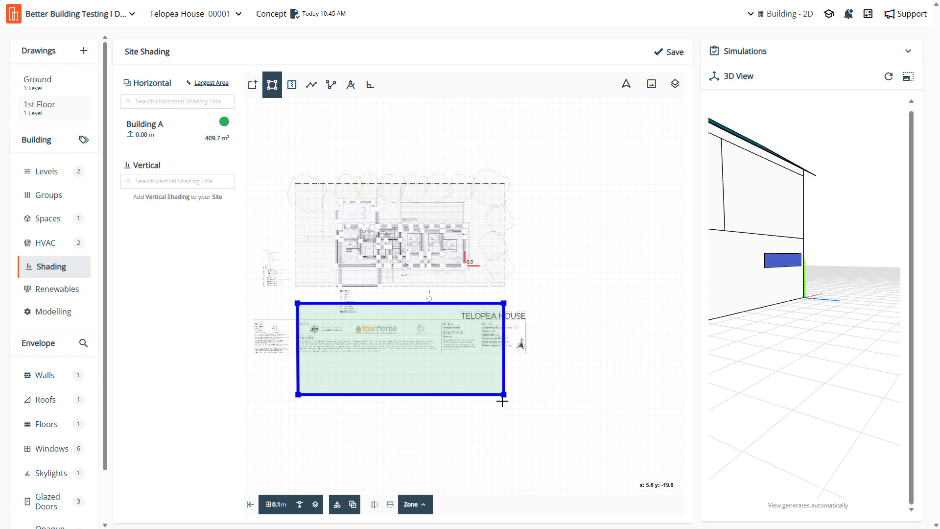
{"action": "left_click_drag", "start_coordinate": [504, 303], "coordinate": [468, 304]}
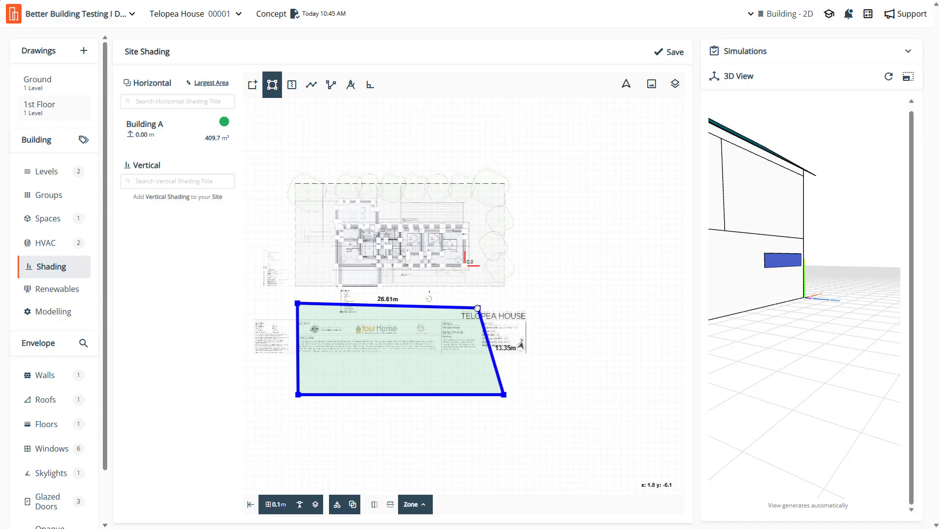
{"action": "left_click_drag", "start_coordinate": [504, 394], "coordinate": [468, 356]}
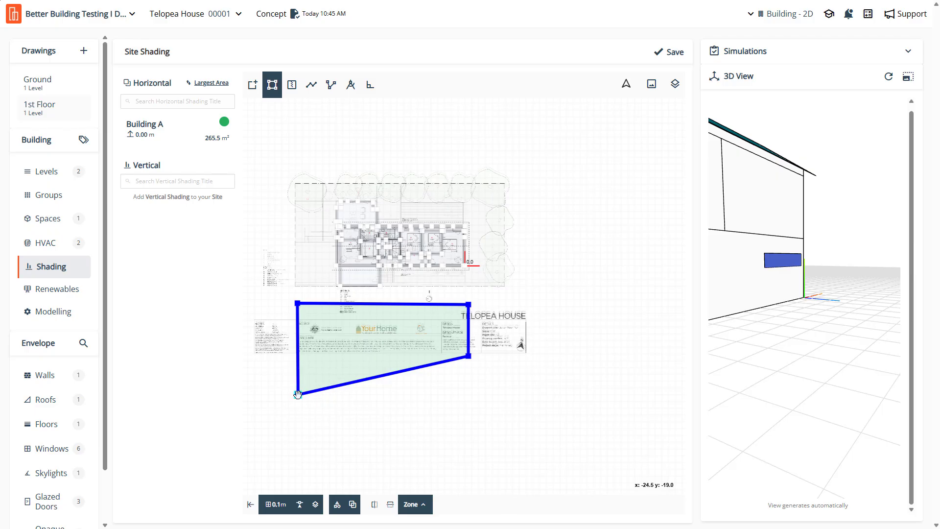
{"action": "left_click_drag", "start_coordinate": [297, 394], "coordinate": [297, 356]}
{"action": "scroll", "coordinate": [377, 361], "scroll_direction": "up", "scroll_amount": 2}
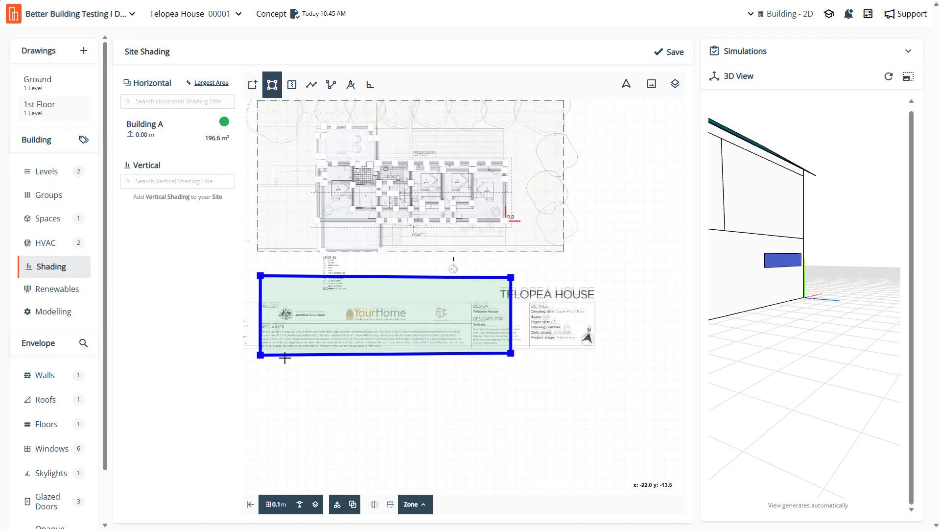
{"action": "left_click_drag", "start_coordinate": [261, 362], "coordinate": [262, 367]}
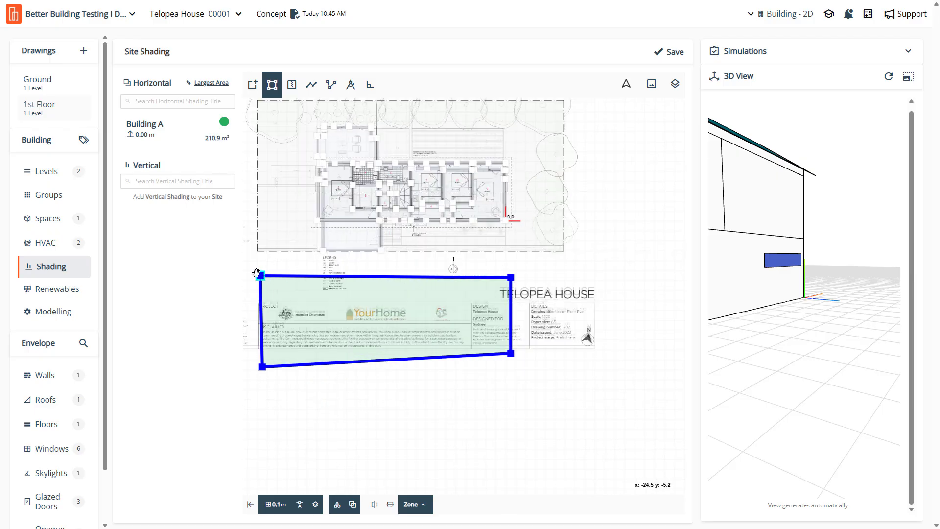
{"action": "left_click_drag", "start_coordinate": [260, 276], "coordinate": [318, 281]}
{"action": "left_click_drag", "start_coordinate": [263, 364], "coordinate": [317, 381]}
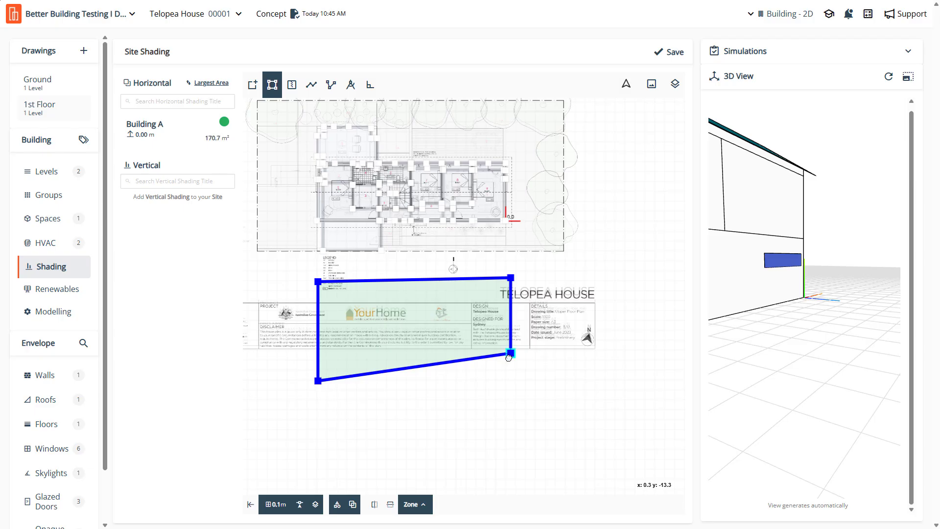
{"action": "left_click_drag", "start_coordinate": [511, 353], "coordinate": [510, 379]}
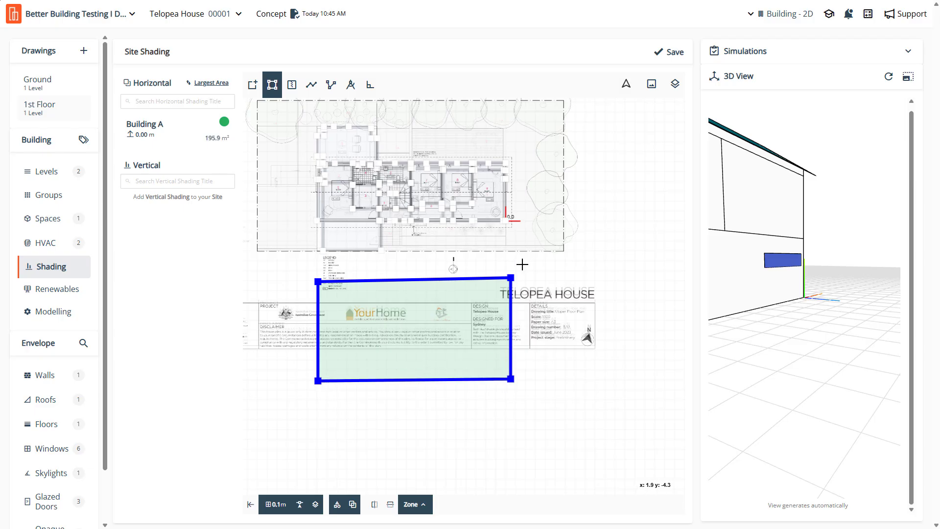
{"action": "left_click_drag", "start_coordinate": [510, 278], "coordinate": [511, 279]}
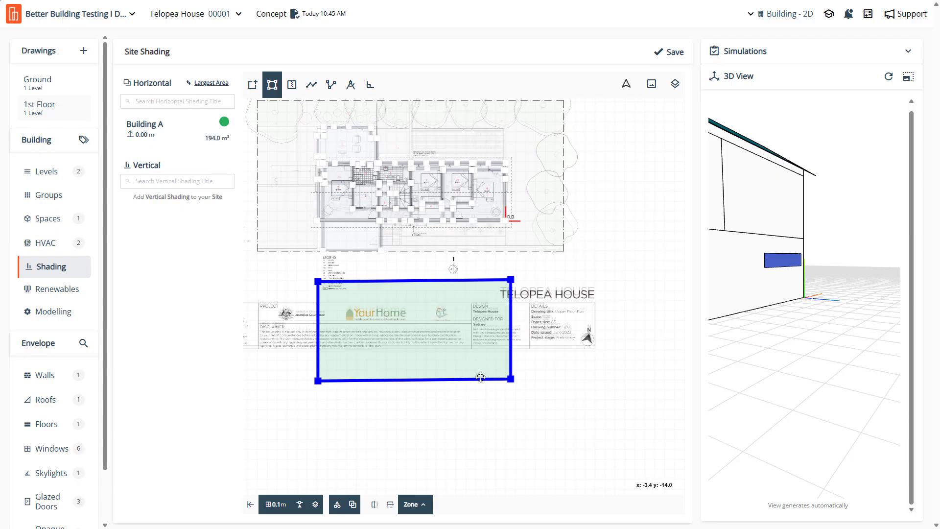
{"action": "left_click", "coordinate": [669, 52]}
Open Building A's shading options and set its extrusion to 6 m
{"action": "left_click", "coordinate": [176, 141]}
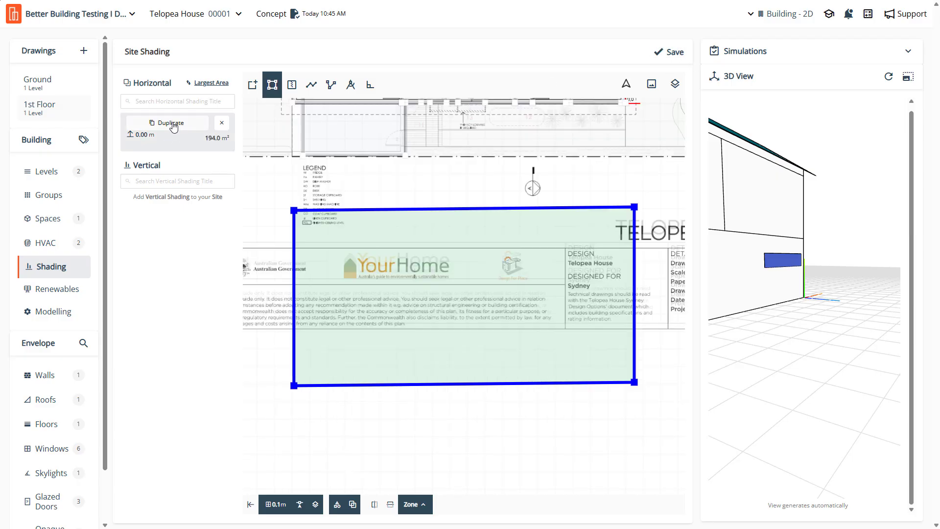
{"action": "left_click", "coordinate": [173, 142]}
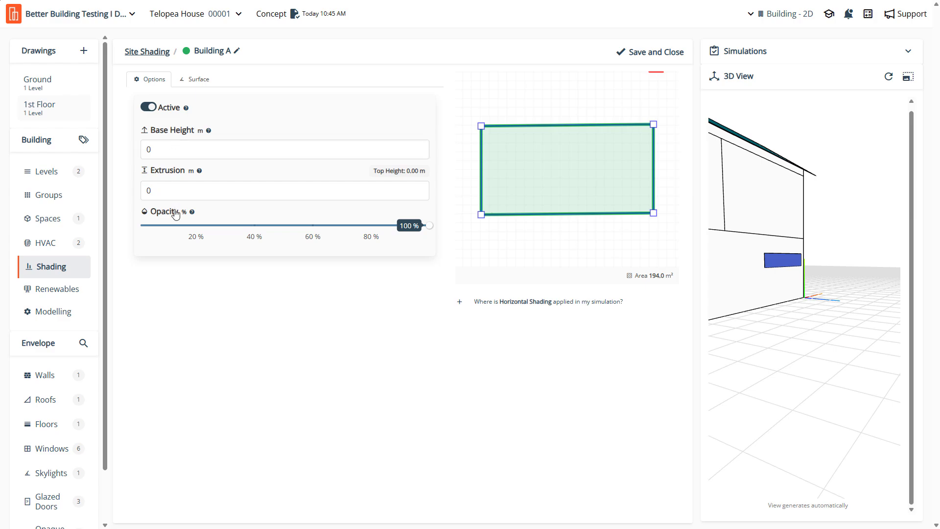
{"action": "key", "text": "Tab"}
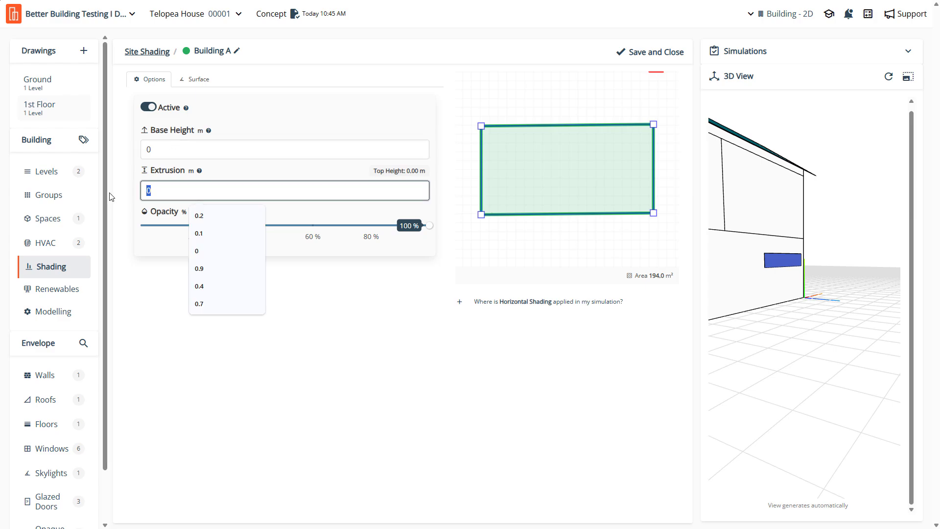
{"action": "type", "text": "6"}
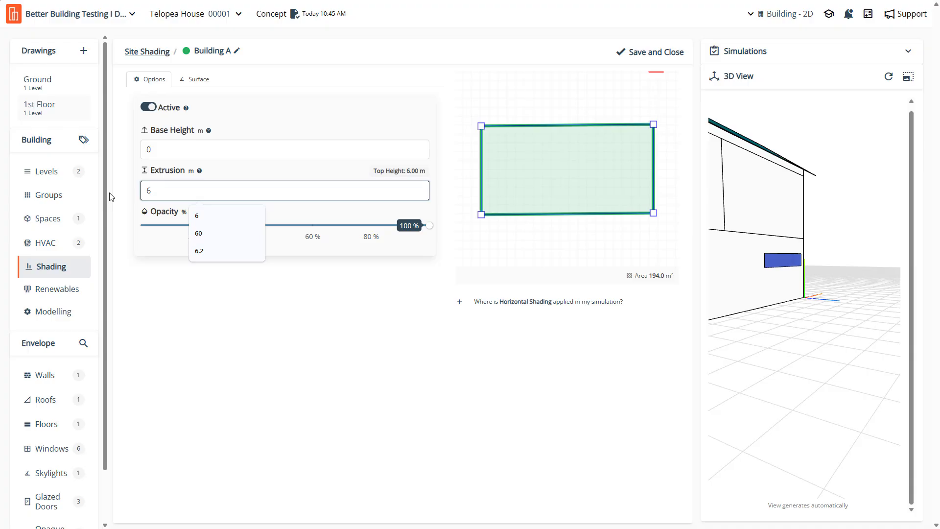
{"action": "left_click", "coordinate": [235, 149]}
Customise Building A's surface as a Double-pitch Surface and save and close its properties
{"action": "left_click", "coordinate": [199, 79]}
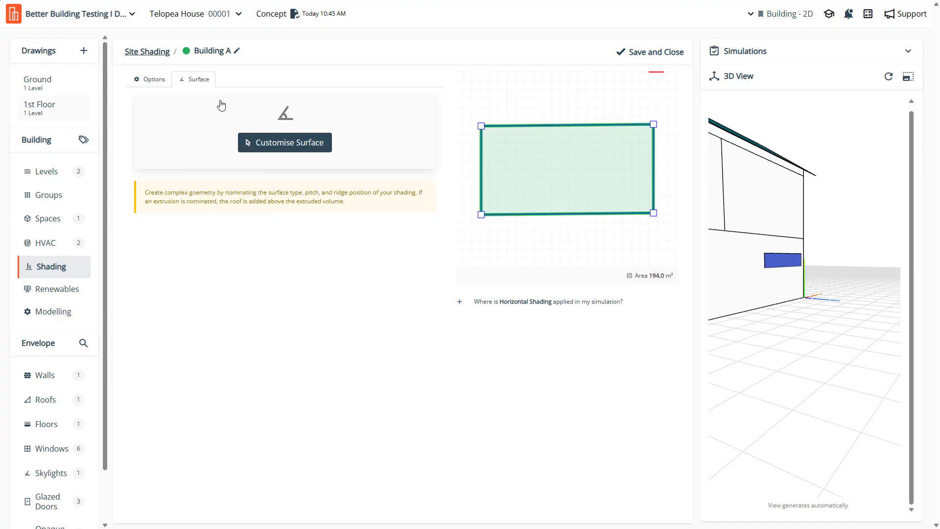
{"action": "left_click", "coordinate": [287, 147]}
{"action": "left_click", "coordinate": [284, 128]}
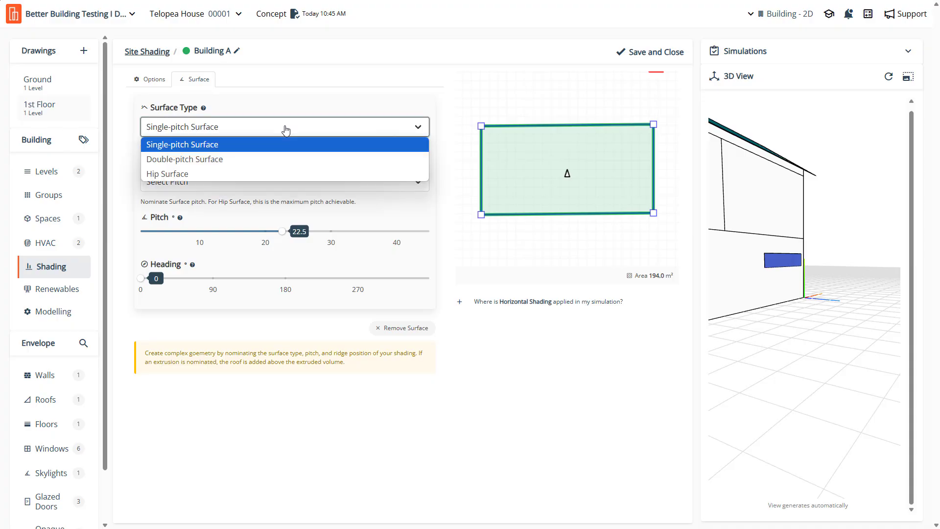
{"action": "left_click", "coordinate": [284, 160]}
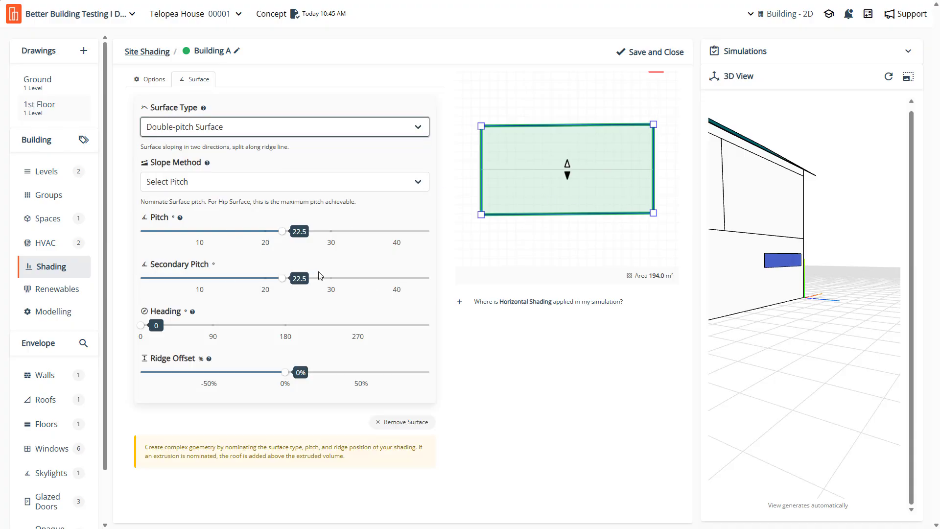
{"action": "left_click", "coordinate": [667, 52]}
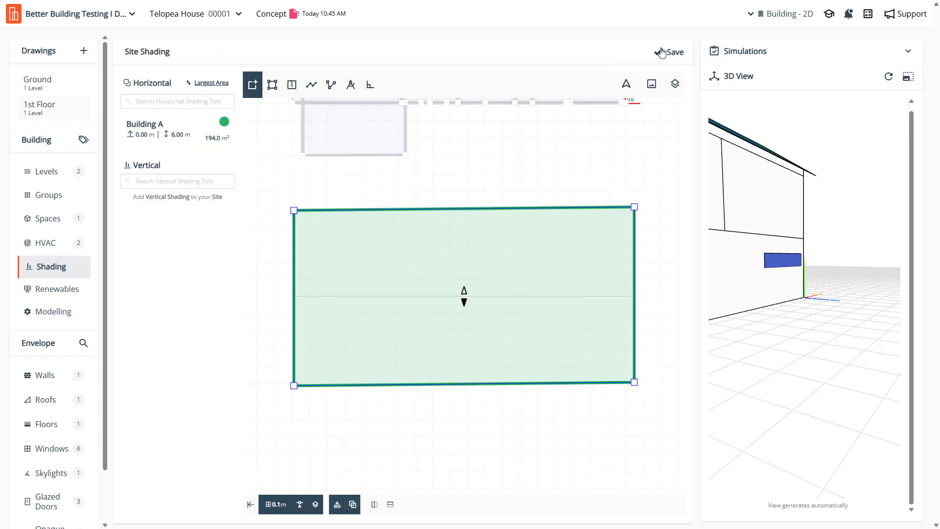
Save the site shading and duplicate Building A
{"action": "scroll", "coordinate": [423, 361], "scroll_direction": "down", "scroll_amount": 3}
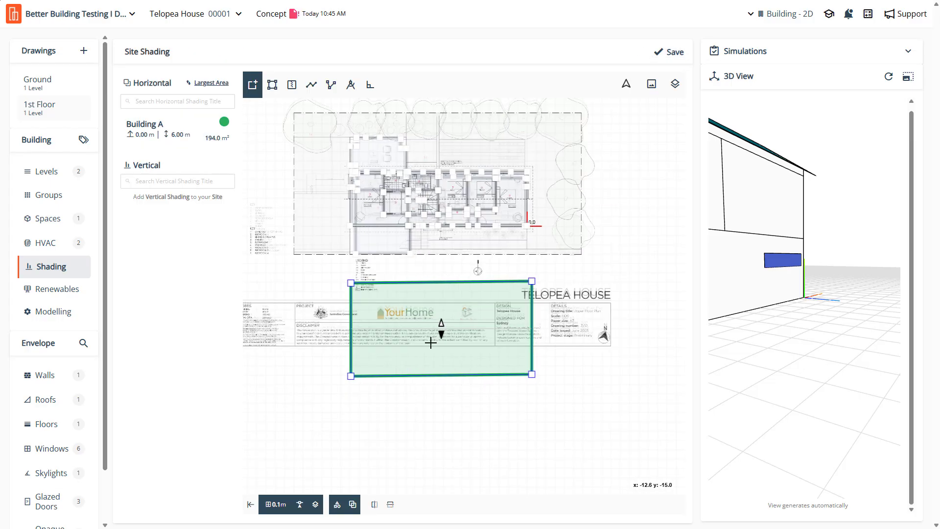
{"action": "left_click", "coordinate": [676, 54]}
{"action": "left_click", "coordinate": [173, 142]}
{"action": "left_click", "coordinate": [168, 122]}
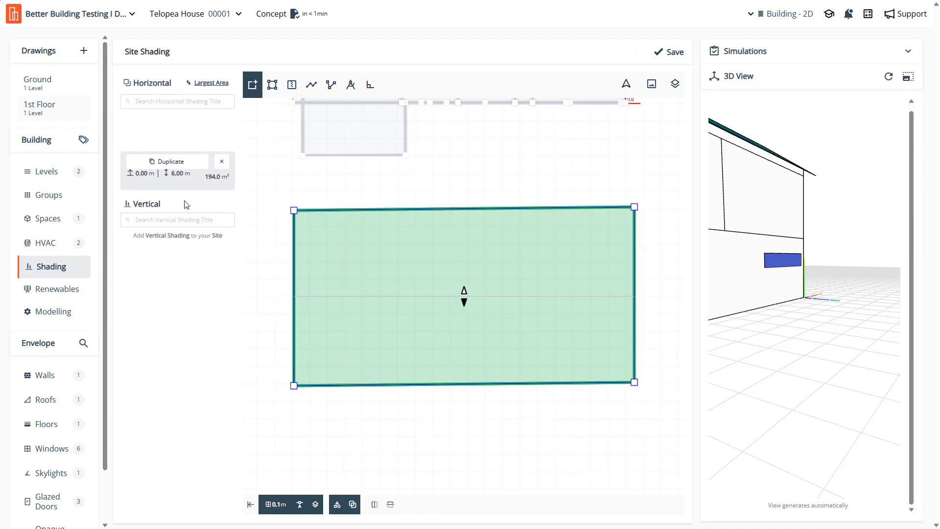
Move one of the two overlapping Building A blocks to the opposite side of the house, just above the site boundary
{"action": "scroll", "coordinate": [398, 321], "scroll_direction": "down", "scroll_amount": 5}
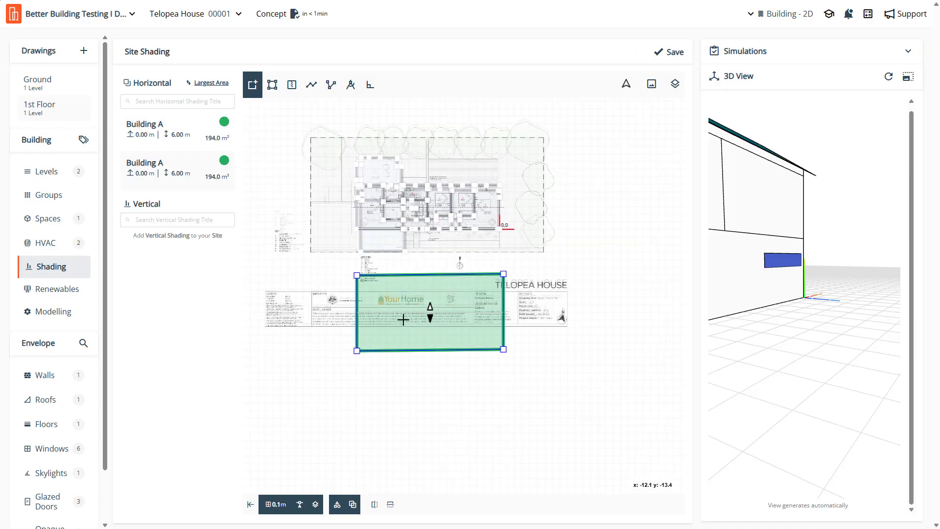
{"action": "left_click", "coordinate": [407, 188]}
{"action": "key", "text": "Escape"}
{"action": "left_click", "coordinate": [399, 322]}
{"action": "left_click_drag", "start_coordinate": [403, 318], "coordinate": [411, 126]}
{"action": "scroll", "coordinate": [478, 313], "scroll_direction": "down", "scroll_amount": 4}
{"action": "scroll", "coordinate": [491, 172], "scroll_direction": "up", "scroll_amount": 6}
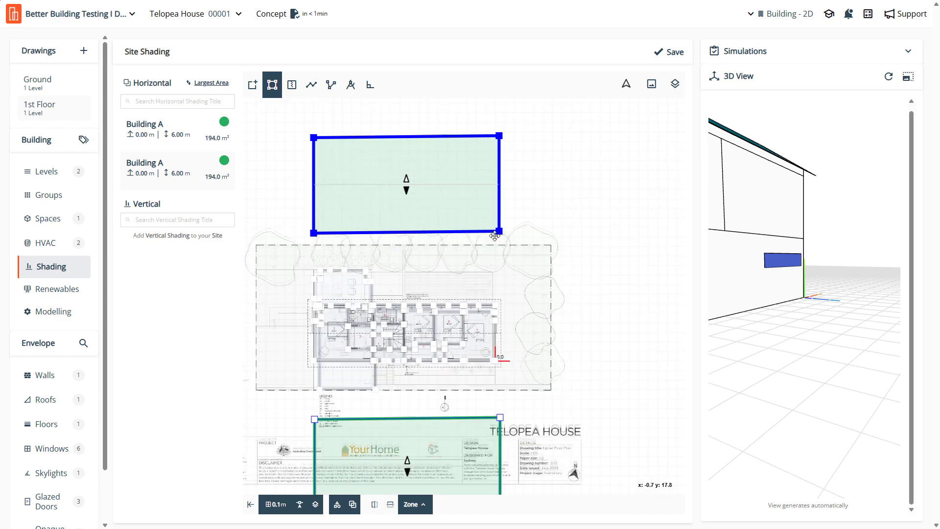
{"action": "left_click_drag", "start_coordinate": [441, 216], "coordinate": [445, 218]}
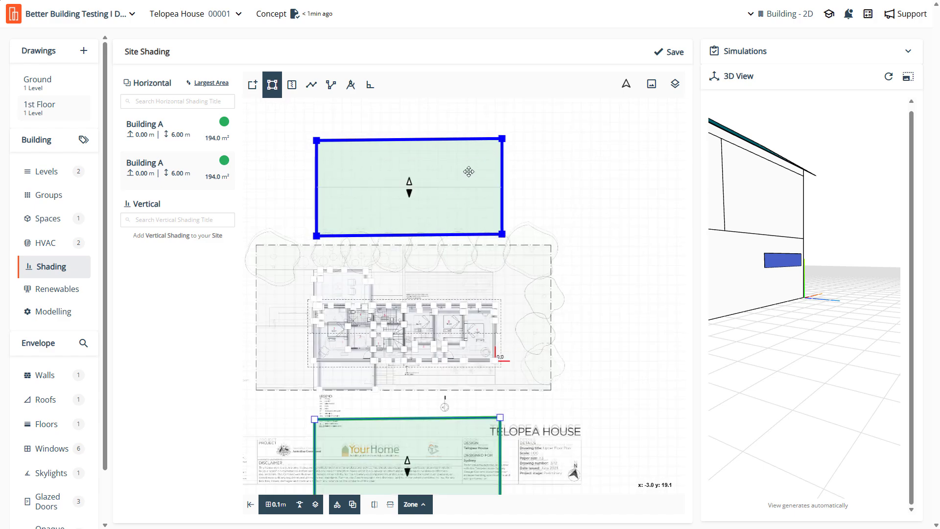
Rename the shading block above the site as Building B and save and close its properties
{"action": "mouse_move", "coordinate": [165, 168]}
{"action": "mouse_move", "coordinate": [169, 134]}
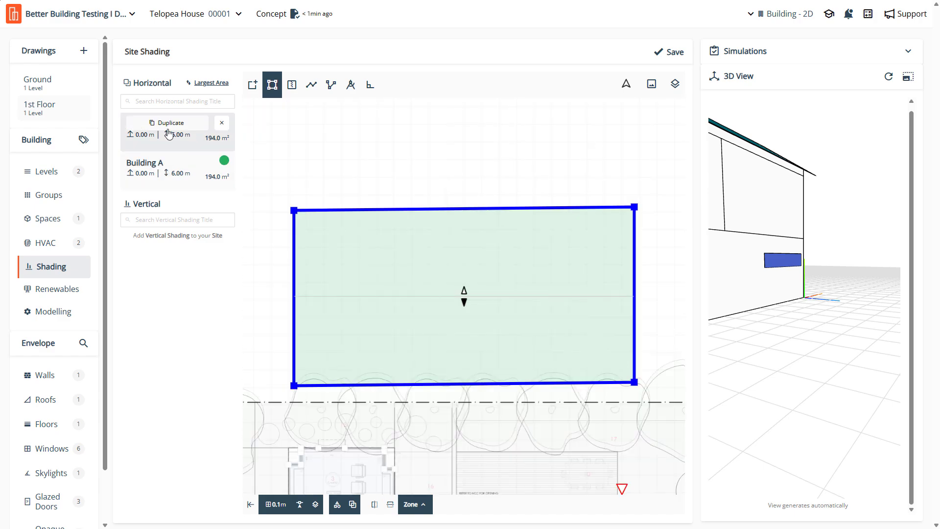
{"action": "left_click", "coordinate": [183, 144]}
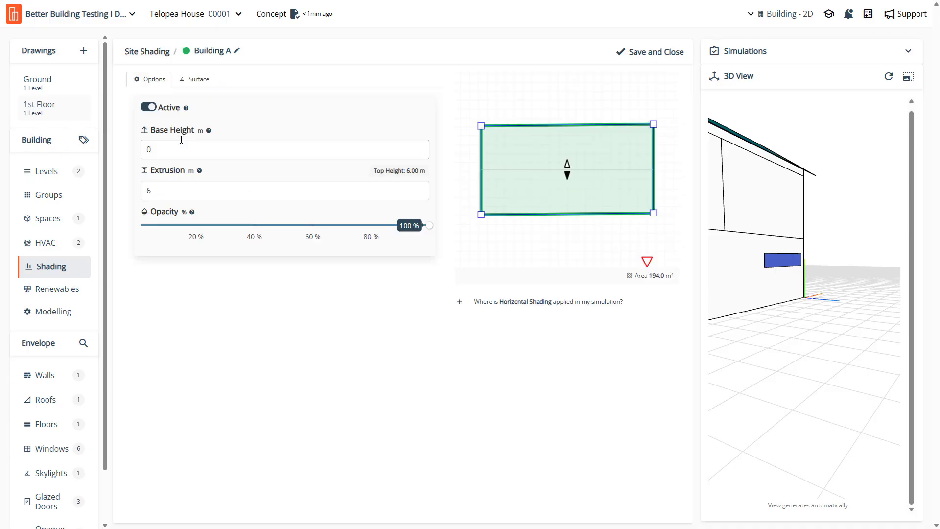
{"action": "left_click", "coordinate": [219, 55]}
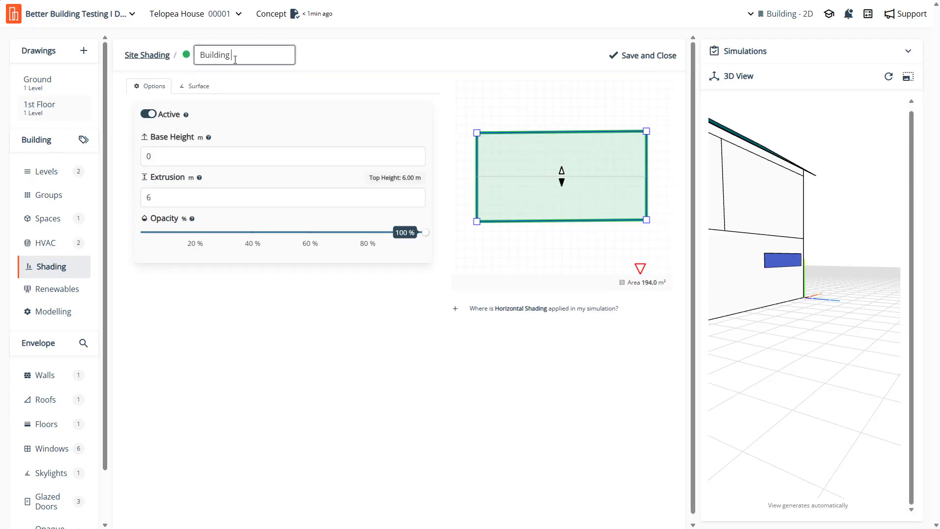
{"action": "left_click", "coordinate": [651, 57]}
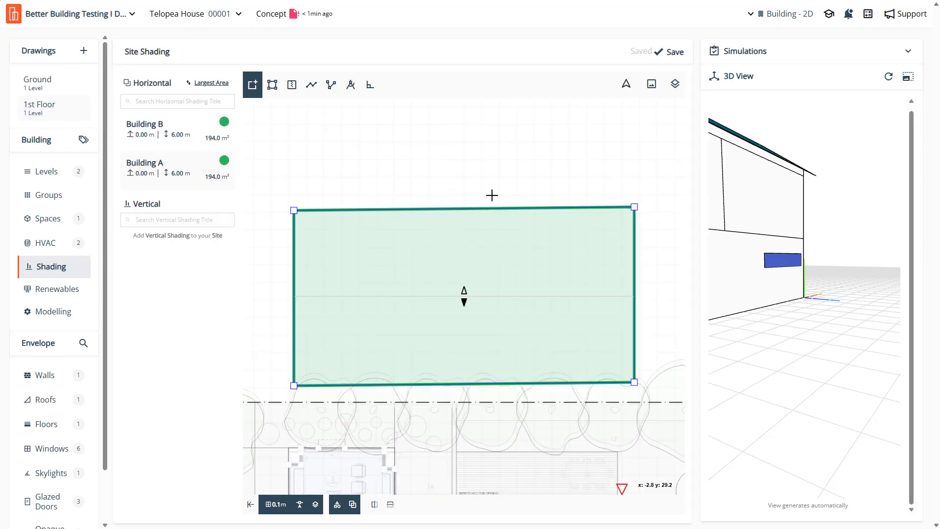
Regenerate the 3D View, inspect both neighbouring buildings around the house in the large viewer, and return to the site shading drawing
{"action": "left_click", "coordinate": [511, 258]}
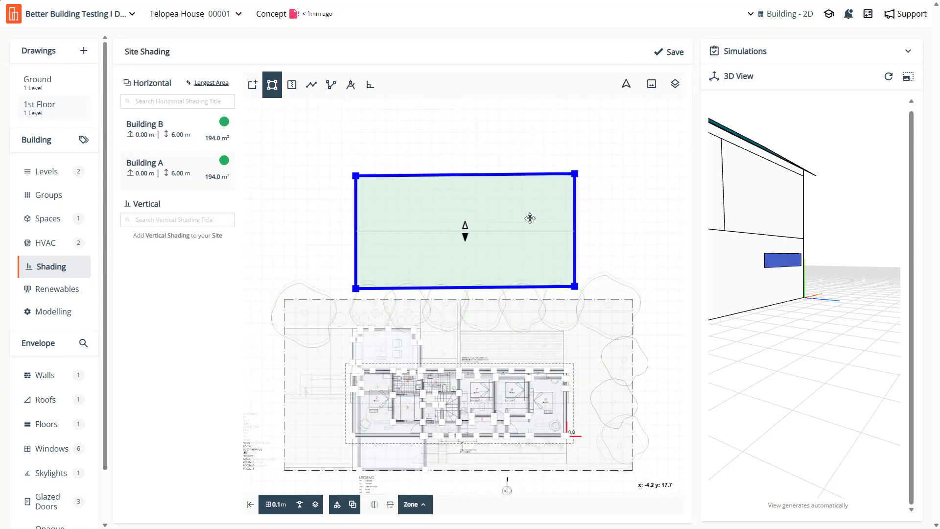
{"action": "left_click", "coordinate": [888, 79]}
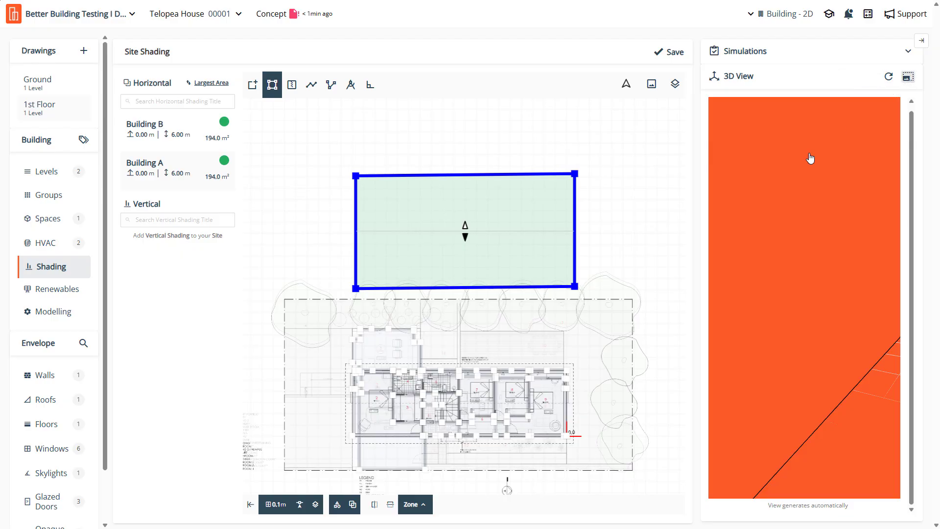
{"action": "left_click", "coordinate": [751, 157]}
{"action": "mouse_move", "coordinate": [459, 298]}
{"action": "left_mouse_down"}
{"action": "mouse_move", "coordinate": [367, 295]}
{"action": "mouse_move", "coordinate": [414, 287]}
{"action": "mouse_move", "coordinate": [439, 300]}
{"action": "mouse_move", "coordinate": [399, 309]}
{"action": "mouse_move", "coordinate": [439, 311]}
{"action": "mouse_move", "coordinate": [509, 286]}
{"action": "left_mouse_up"}
{"action": "scroll", "coordinate": [414, 289], "scroll_direction": "up", "scroll_amount": 5}
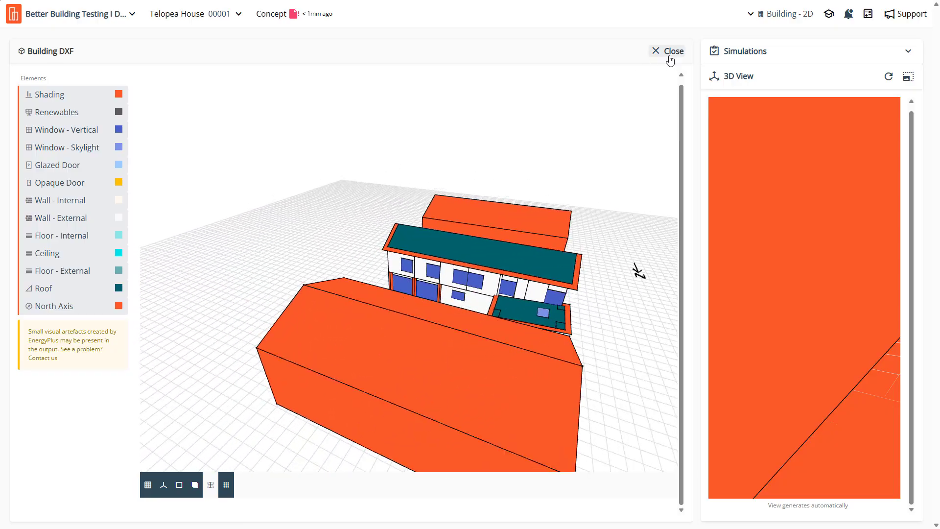
{"action": "left_click", "coordinate": [668, 52]}
{"action": "scroll", "coordinate": [553, 252], "scroll_direction": "up", "scroll_amount": 2}
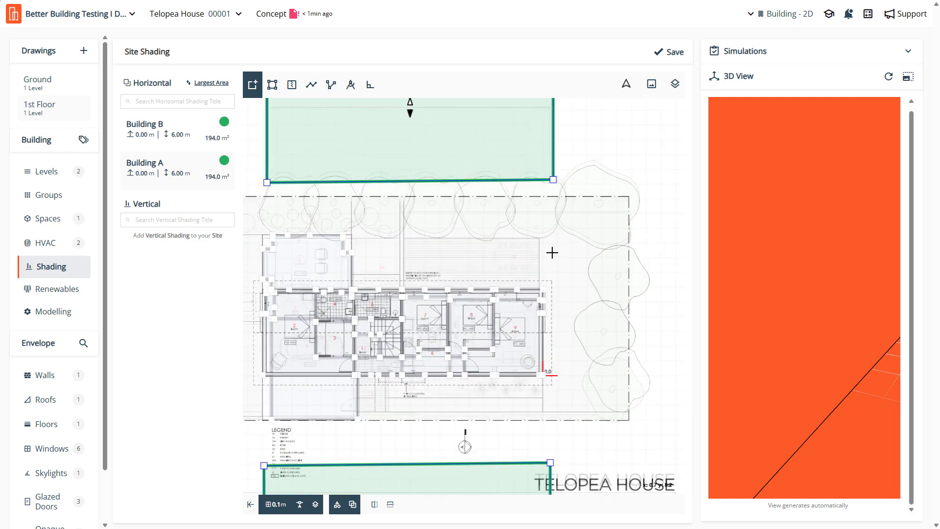
{"action": "scroll", "coordinate": [508, 269], "scroll_direction": "up", "scroll_amount": 2}
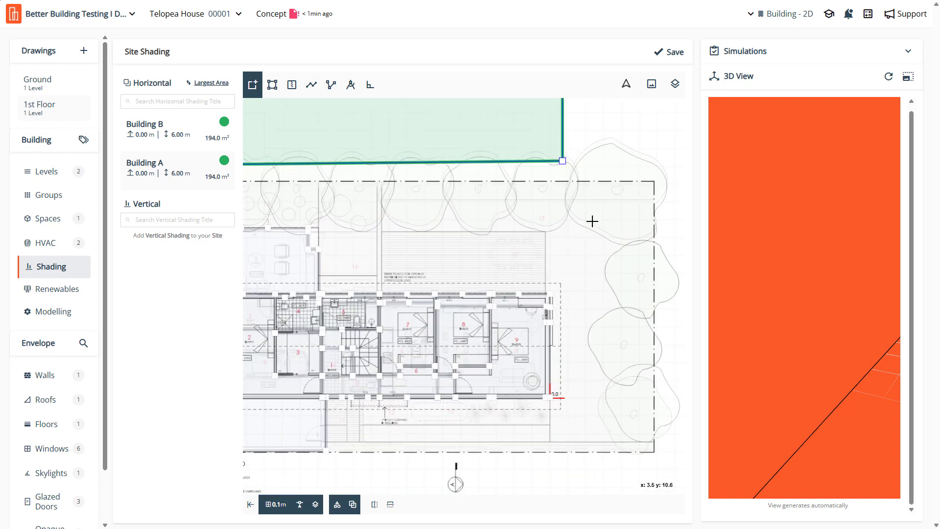
{"action": "left_click", "coordinate": [214, 164]}
{"action": "left_click", "coordinate": [171, 137]}
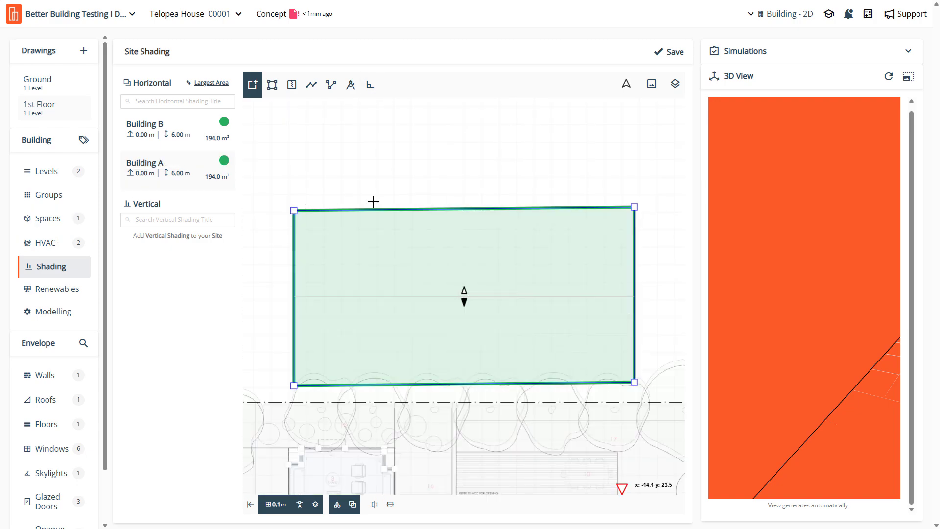
{"action": "scroll", "coordinate": [321, 111], "scroll_direction": "down", "scroll_amount": 4}
{"action": "scroll", "coordinate": [490, 313], "scroll_direction": "up", "scroll_amount": 4}
{"action": "scroll", "coordinate": [449, 245], "scroll_direction": "up", "scroll_amount": 2}
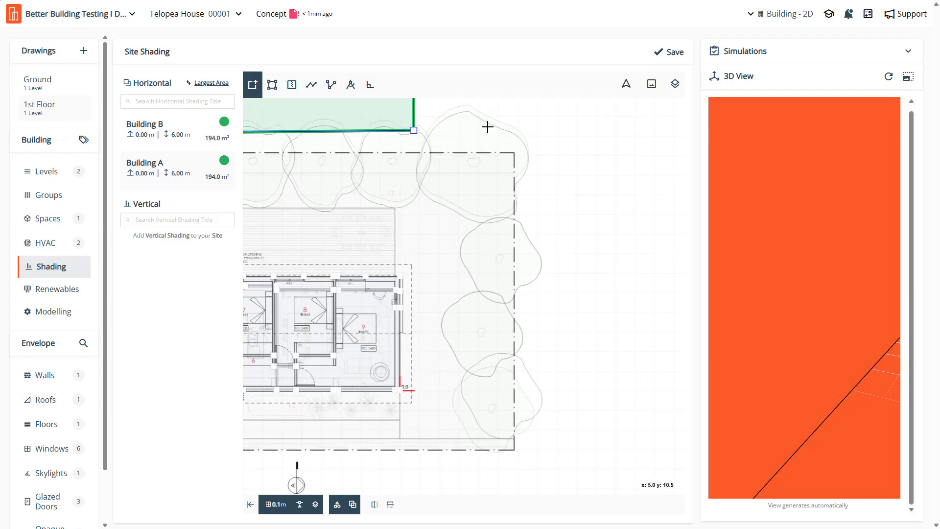
{"action": "left_click", "coordinate": [210, 126]}
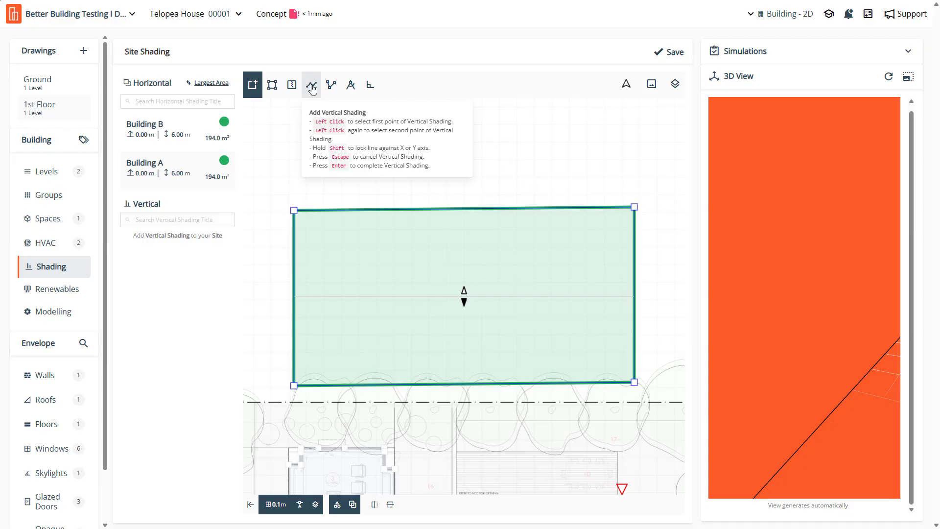
Draw a vertical shading line about 2.58 m long from the corner tree's centre down to its canopy edge and name it T1
{"action": "left_click", "coordinate": [312, 87]}
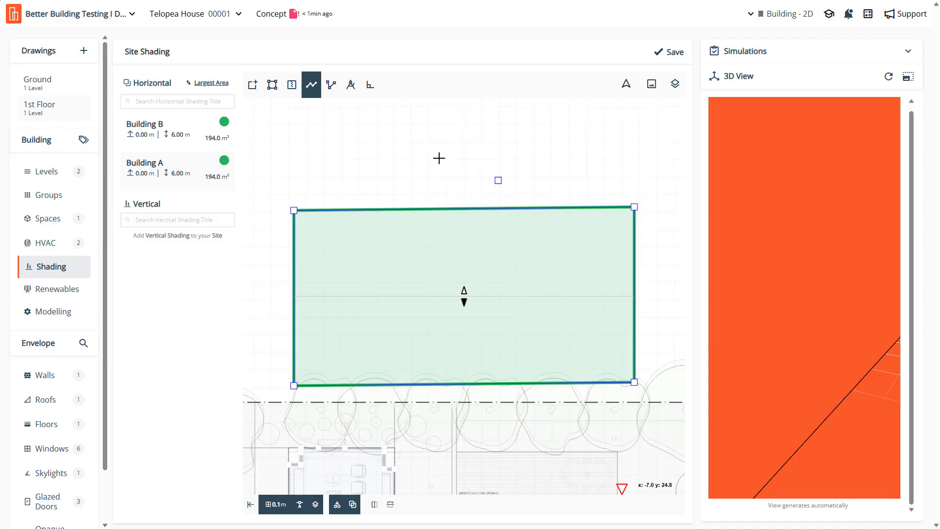
{"action": "scroll", "coordinate": [439, 157], "scroll_direction": "down", "scroll_amount": 4}
{"action": "scroll", "coordinate": [522, 311], "scroll_direction": "up", "scroll_amount": 4}
{"action": "scroll", "coordinate": [552, 213], "scroll_direction": "up", "scroll_amount": 2}
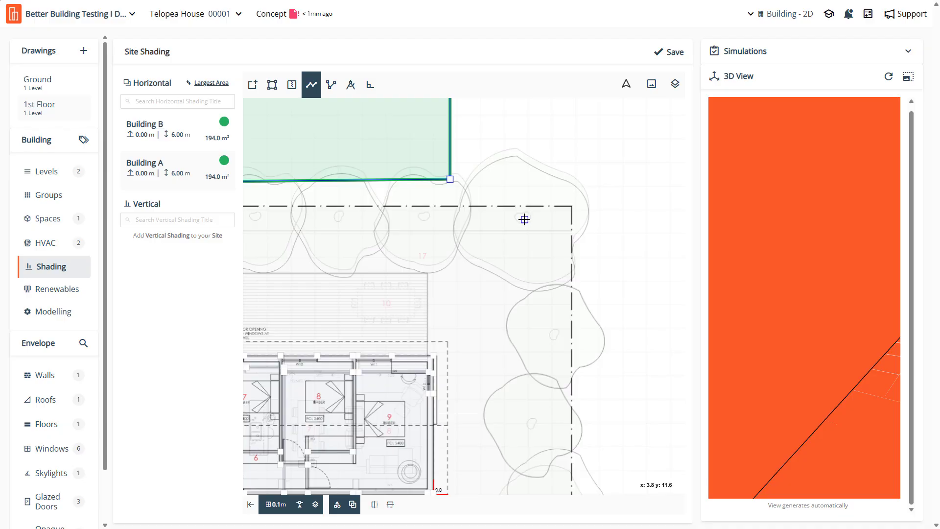
{"action": "left_click", "coordinate": [524, 219]}
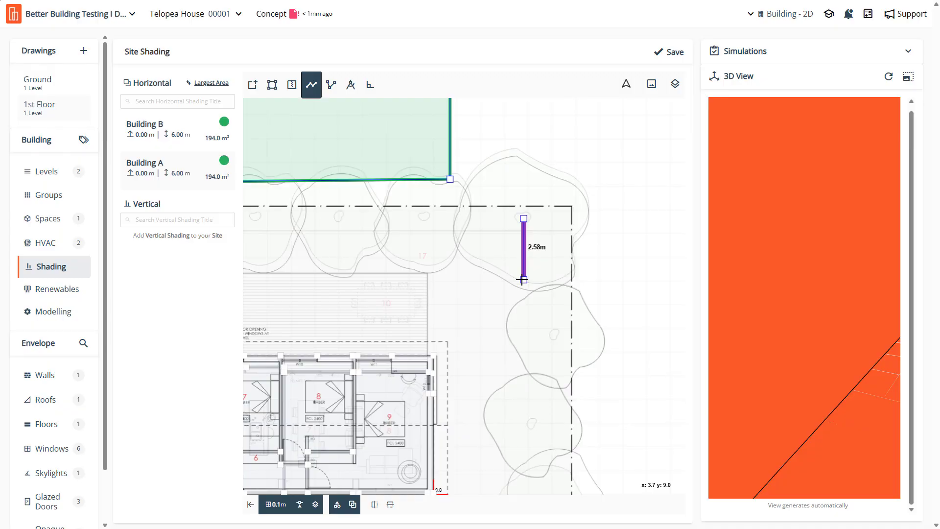
{"action": "left_click", "coordinate": [522, 280]}
{"action": "type", "text": "T1"}
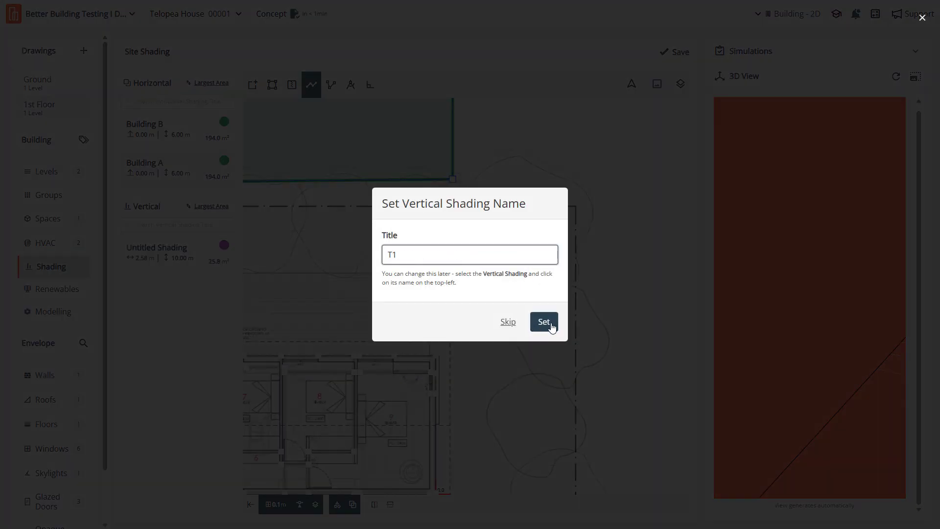
{"action": "left_click", "coordinate": [544, 322]}
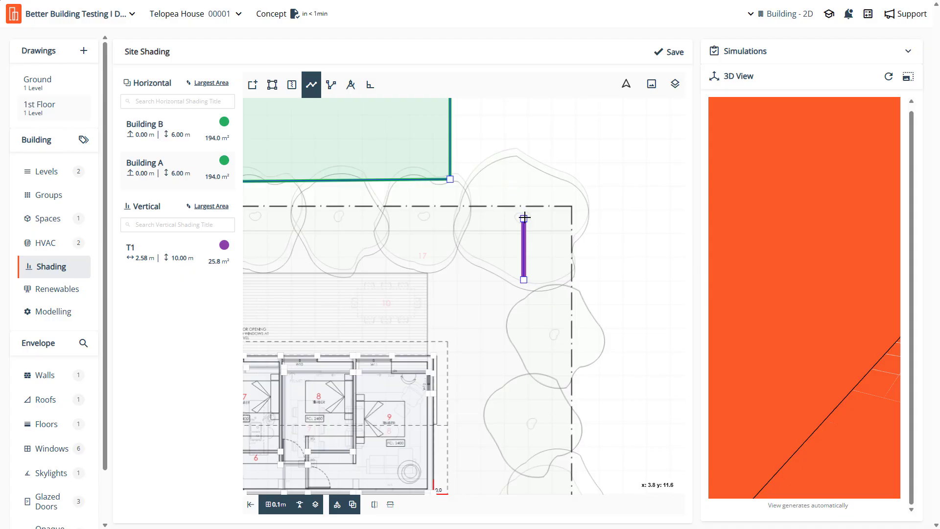
Add a second vertical shading about 2.58 m long from the corner tree's centre towards its right canopy edge, named T2
{"action": "left_click", "coordinate": [524, 217]}
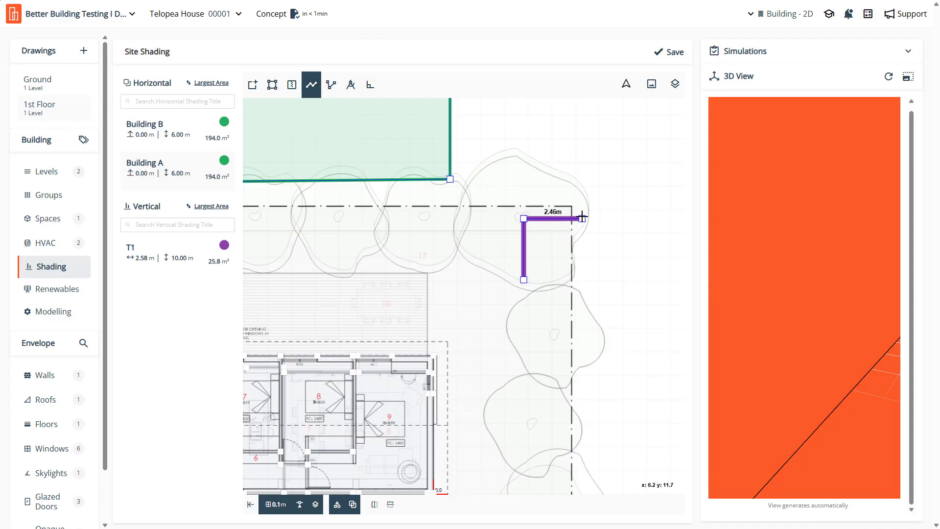
{"action": "double_click", "coordinate": [584, 217]}
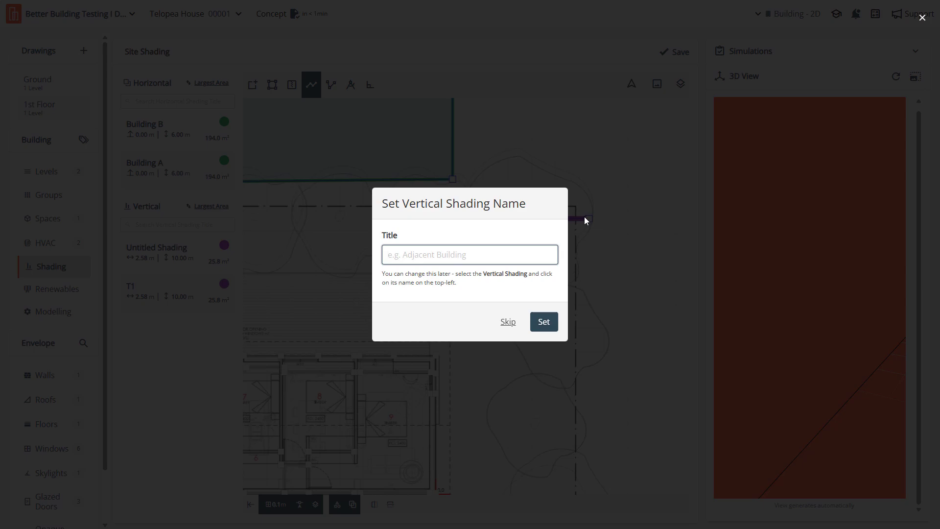
{"action": "type", "text": "T2"}
{"action": "key", "text": "Return"}
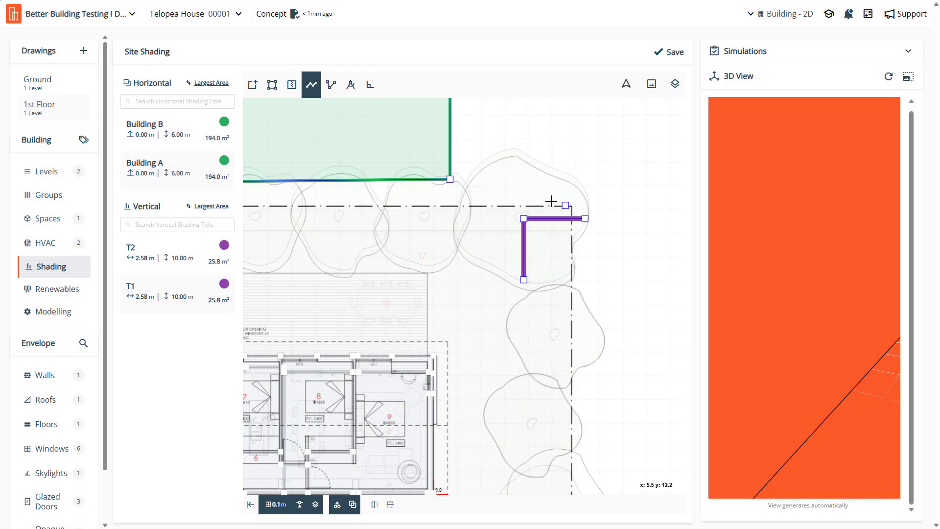
Add a vertical shading about 2.32 m long from the tree's centre up to its upper canopy edge, named t3
{"action": "left_click", "coordinate": [523, 217]}
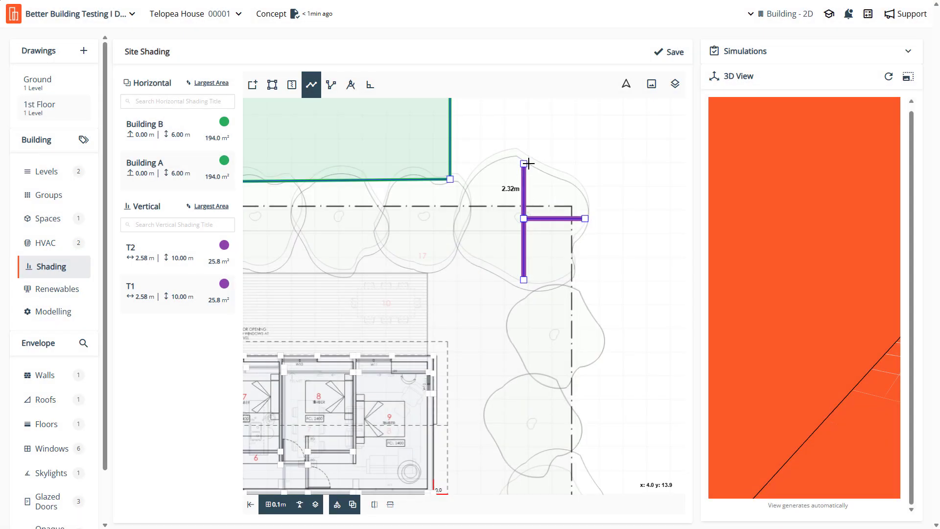
{"action": "double_click", "coordinate": [524, 163]}
{"action": "type", "text": "t"}
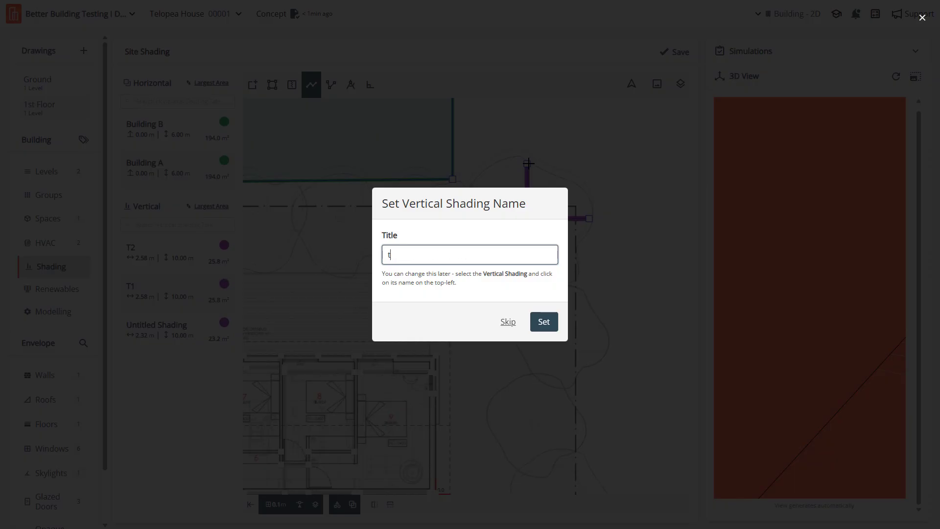
{"action": "type", "text": "3"}
{"action": "key", "text": "Return"}
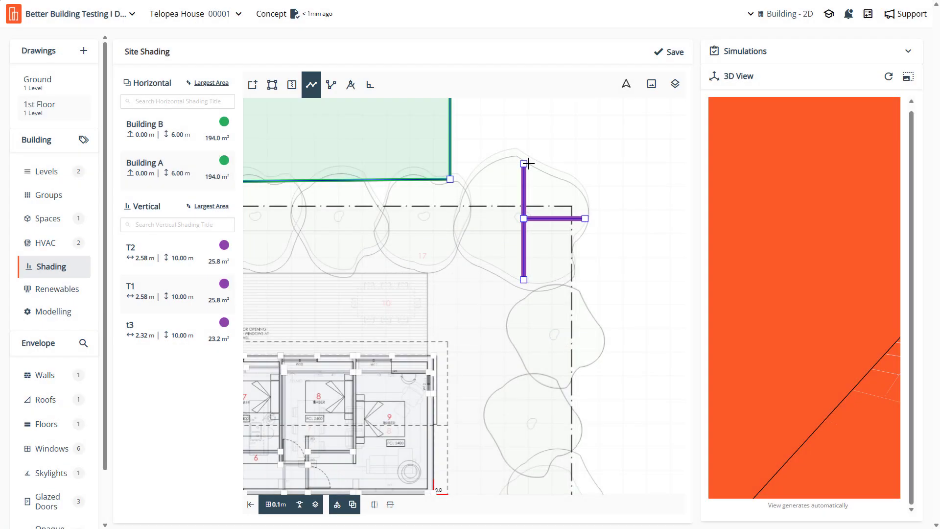
Complete the tree cross with a vertical shading about 2.73 m long towards its left canopy edge, named T4, and save the site shading
{"action": "left_click", "coordinate": [523, 218]}
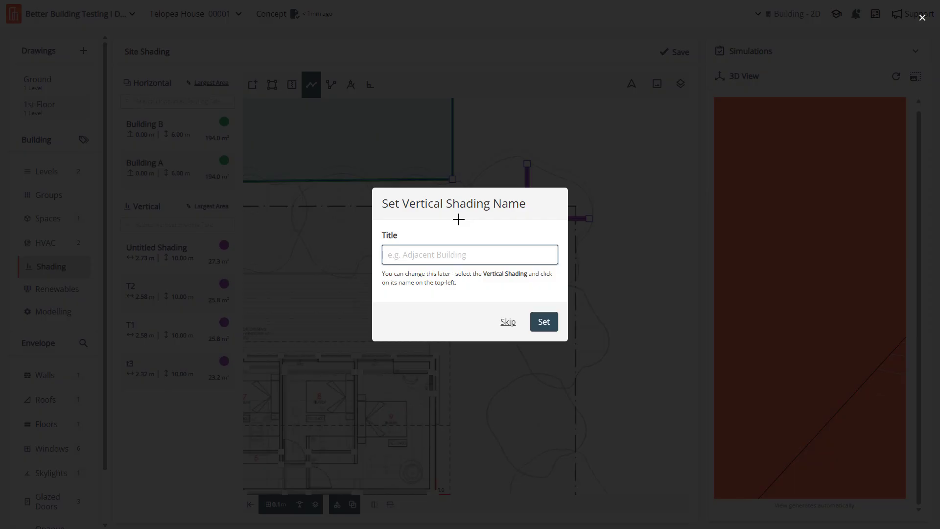
{"action": "type", "text": "T4"}
{"action": "key", "text": "Return"}
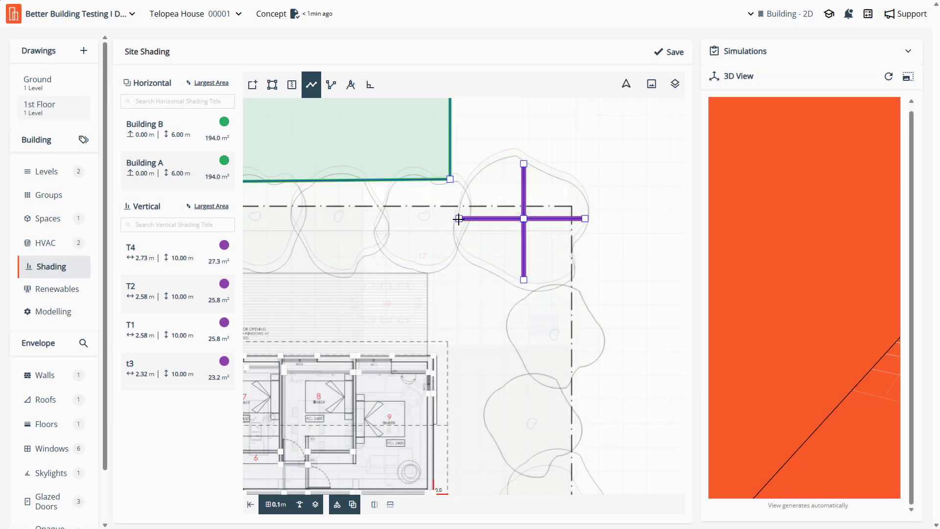
{"action": "left_click", "coordinate": [671, 52]}
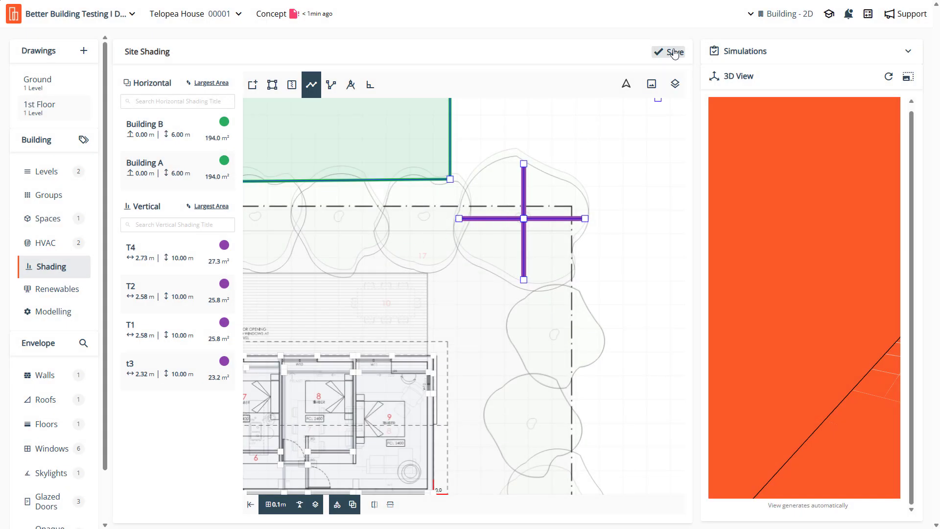
Review the properties of vertical shading T4, then save and close them
{"action": "left_click", "coordinate": [197, 241]}
{"action": "left_click", "coordinate": [183, 251]}
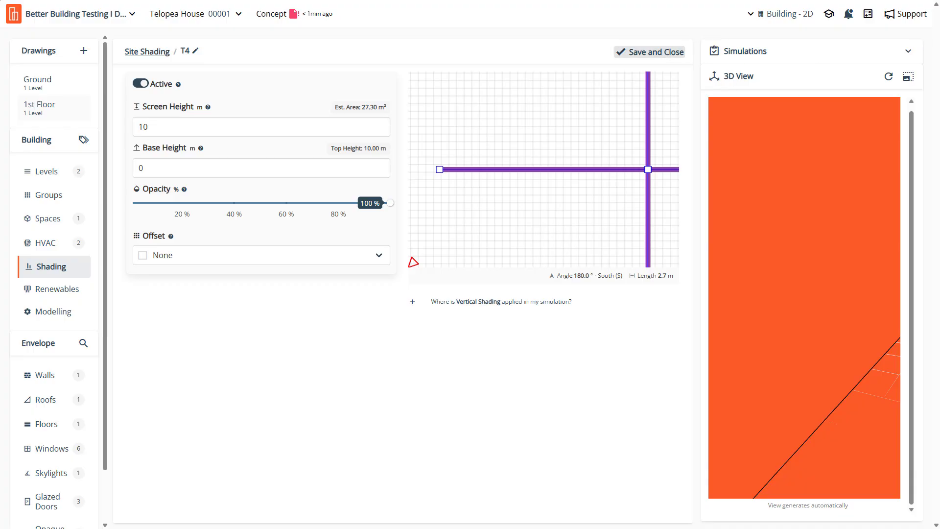
{"action": "left_click", "coordinate": [649, 52]}
Regenerate the 3D View, examine the crossed tree screens beside the house in the large viewer, and return to the site shading drawing
{"action": "left_click", "coordinate": [908, 77]}
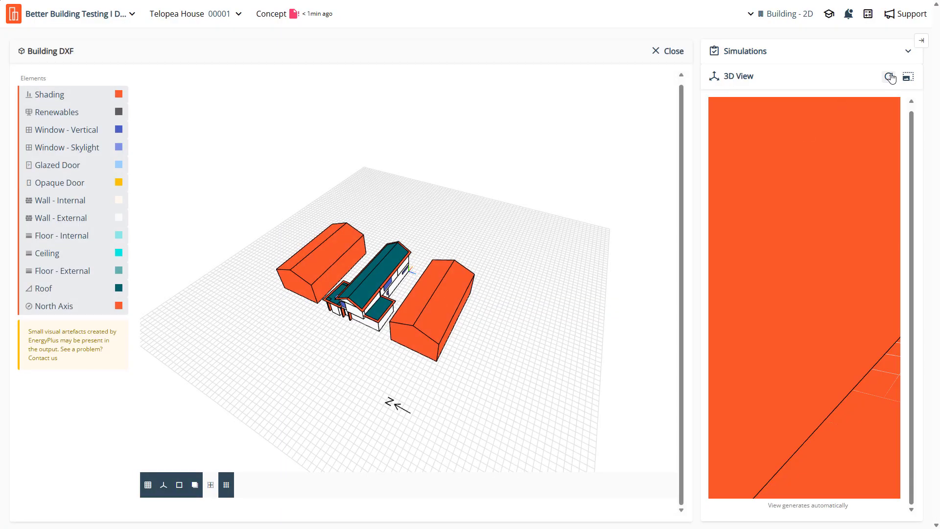
{"action": "left_click", "coordinate": [889, 77]}
{"action": "scroll", "coordinate": [345, 281], "scroll_direction": "up", "scroll_amount": 2}
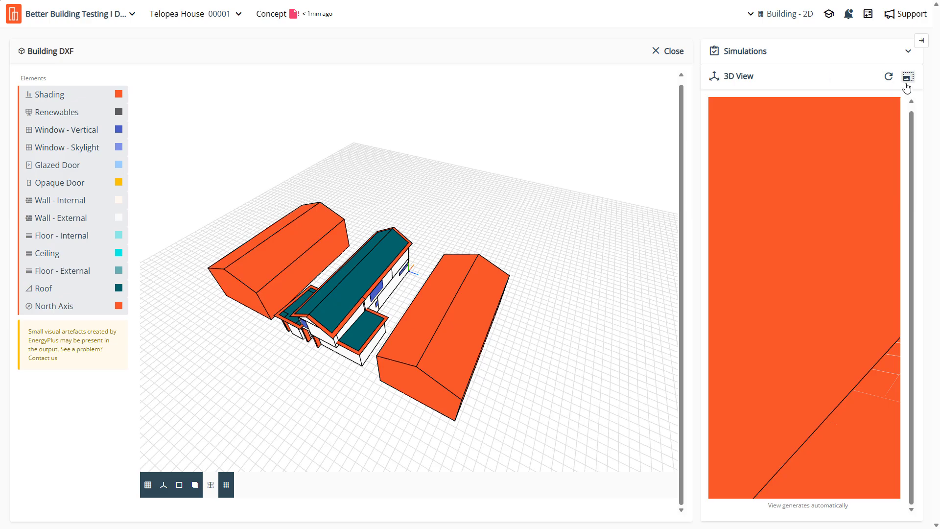
{"action": "scroll", "coordinate": [372, 251], "scroll_direction": "down", "scroll_amount": 2}
{"action": "scroll", "coordinate": [342, 223], "scroll_direction": "up", "scroll_amount": 5}
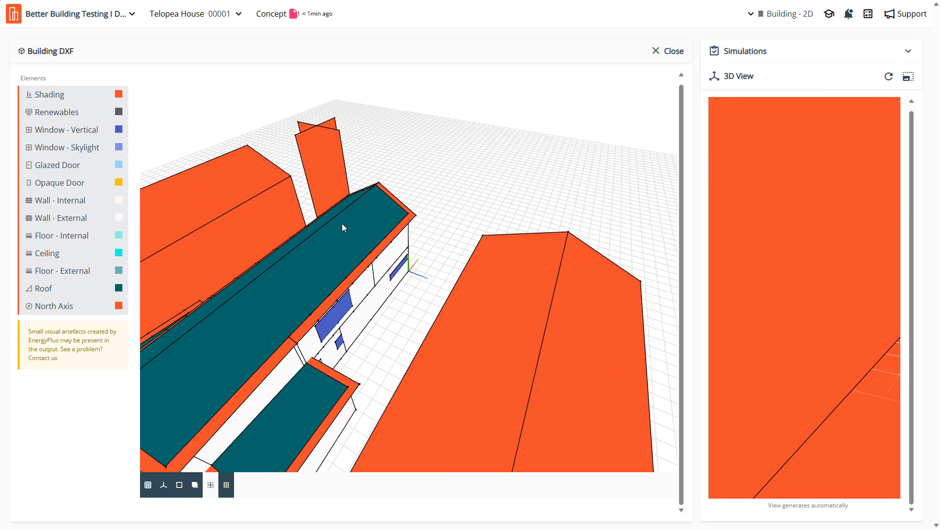
{"action": "left_click_drag", "start_coordinate": [342, 223], "coordinate": [486, 217]}
{"action": "scroll", "coordinate": [487, 216], "scroll_direction": "up", "scroll_amount": 3}
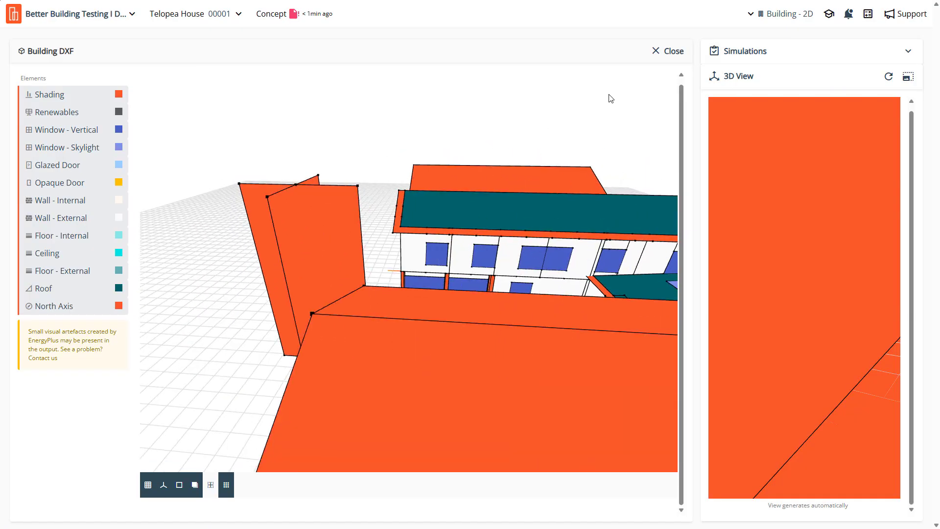
{"action": "left_click", "coordinate": [665, 52]}
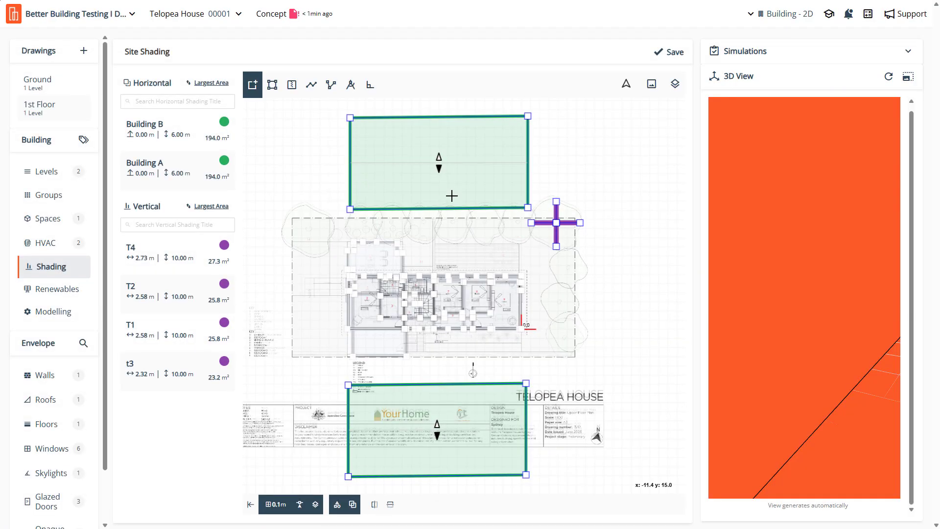
Open the properties of vertical shading T4 and set its opacity to 40%
{"action": "scroll", "coordinate": [563, 215], "scroll_direction": "up", "scroll_amount": 2}
{"action": "left_click", "coordinate": [191, 259]}
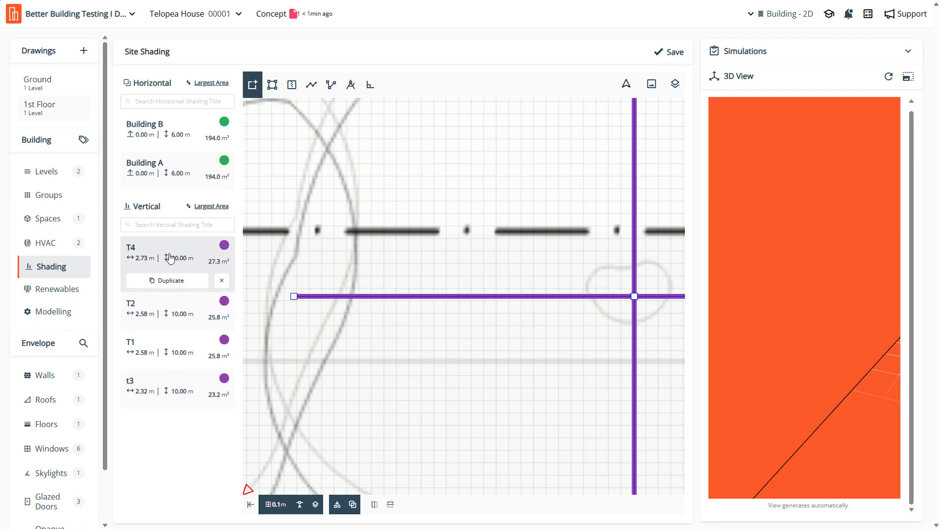
{"action": "left_click", "coordinate": [169, 258]}
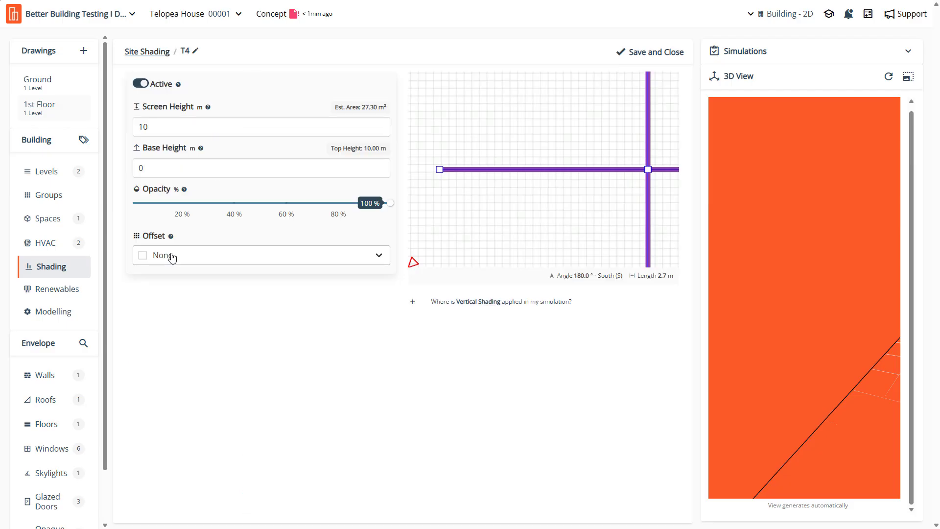
{"action": "left_click", "coordinate": [234, 202]}
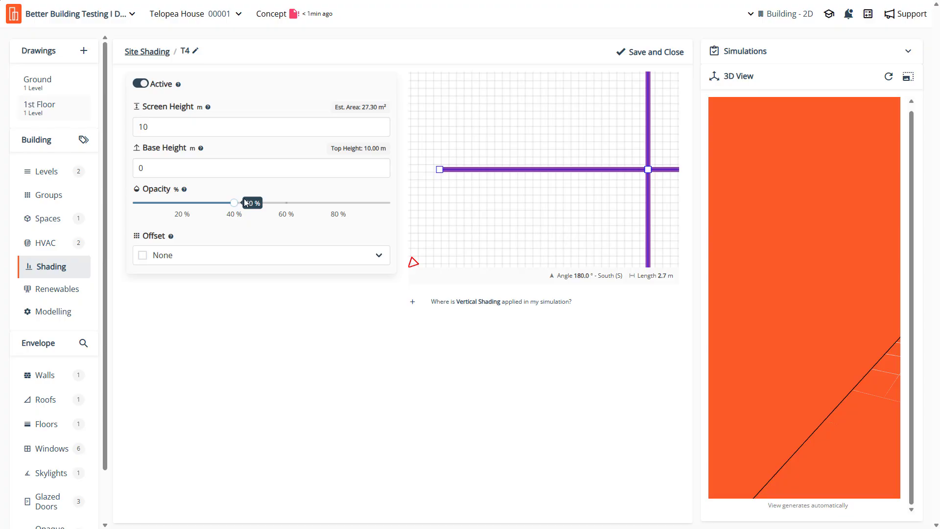
Review the offset choices for T4 and read the help explanation of the Offset setting
{"action": "left_click", "coordinate": [233, 263]}
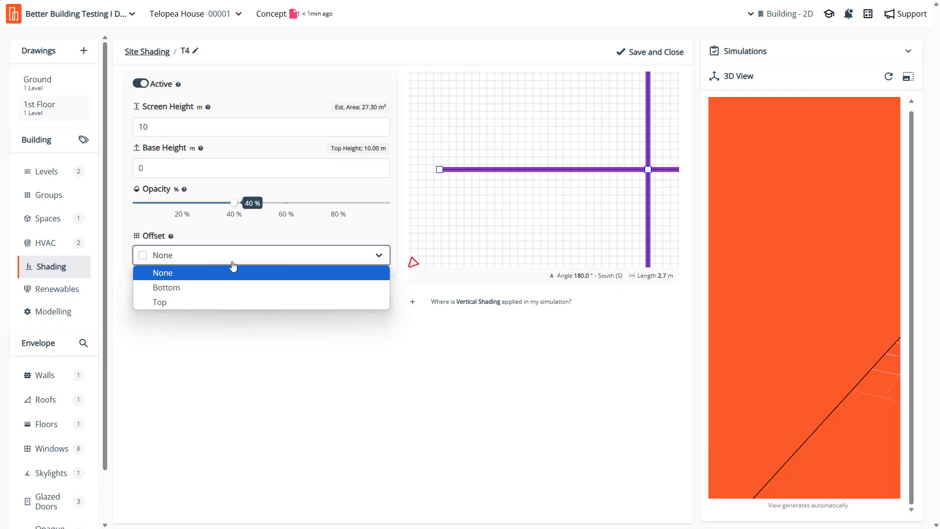
{"action": "left_click", "coordinate": [214, 237]}
{"action": "left_click", "coordinate": [172, 237]}
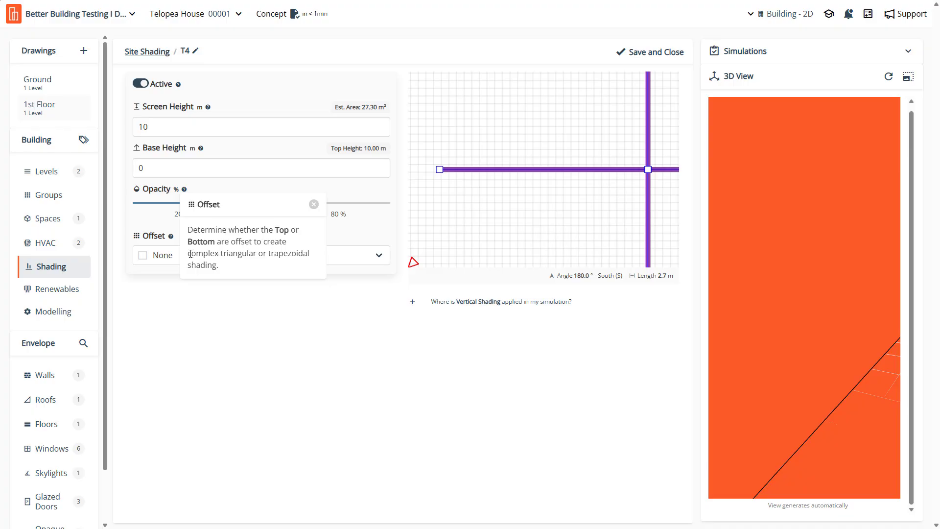
{"action": "left_click", "coordinate": [345, 238]}
Set T4's offset to Bottom with an offset amount of about -40%, then save and close its properties
{"action": "left_click", "coordinate": [198, 254]}
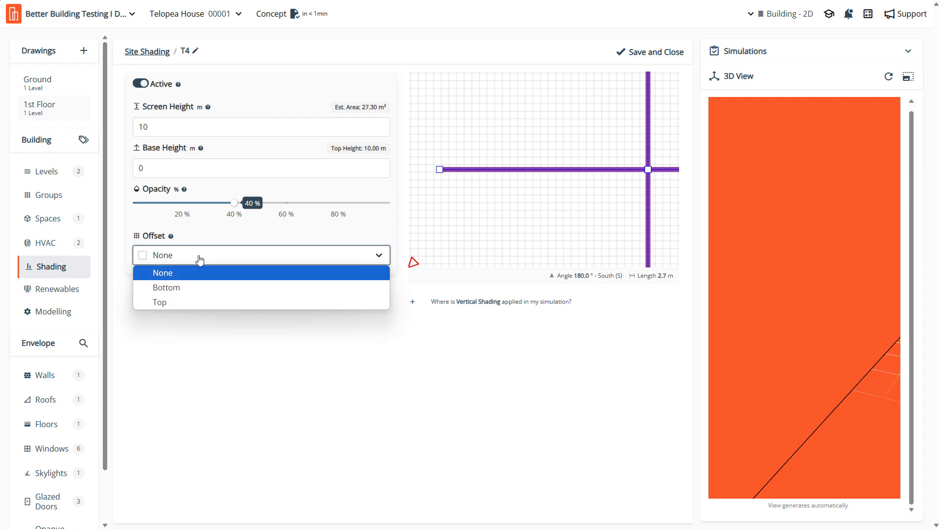
{"action": "left_click", "coordinate": [199, 288]}
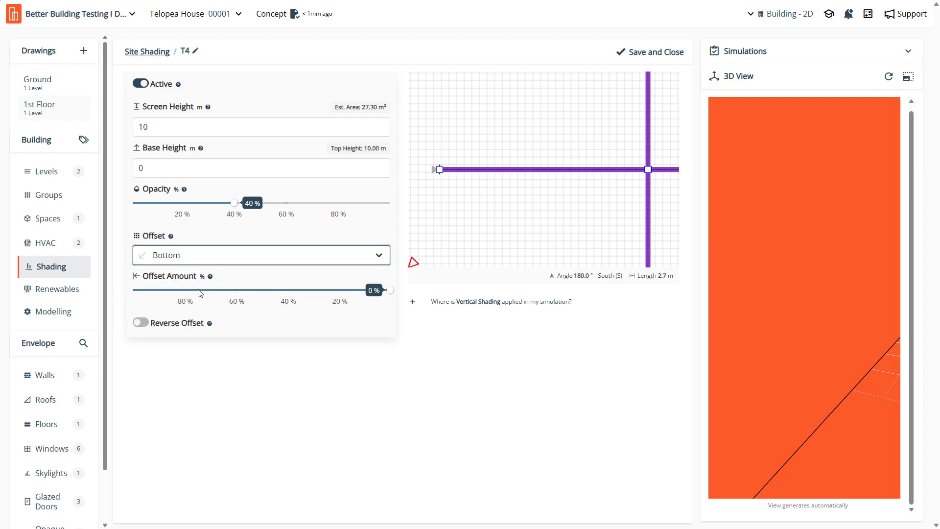
{"action": "left_click", "coordinate": [285, 290]}
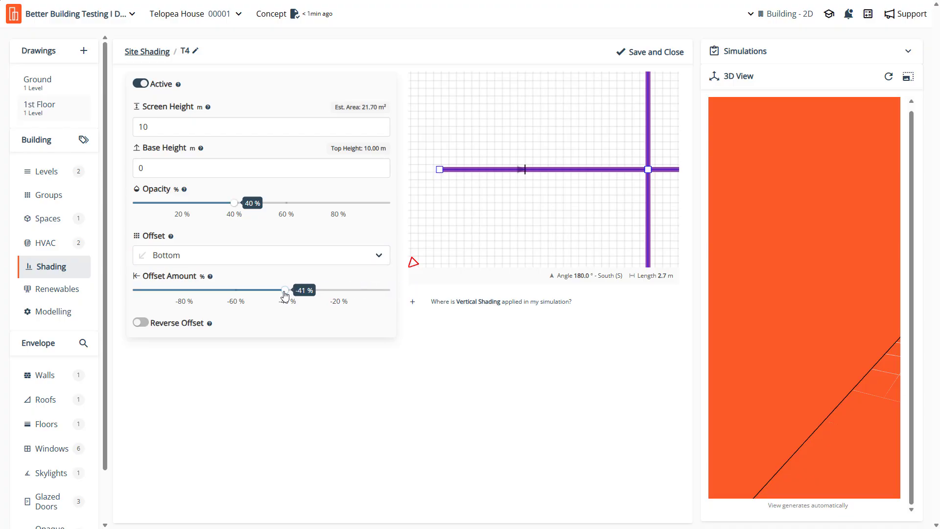
{"action": "left_click", "coordinate": [288, 290]}
{"action": "left_click", "coordinate": [651, 55]}
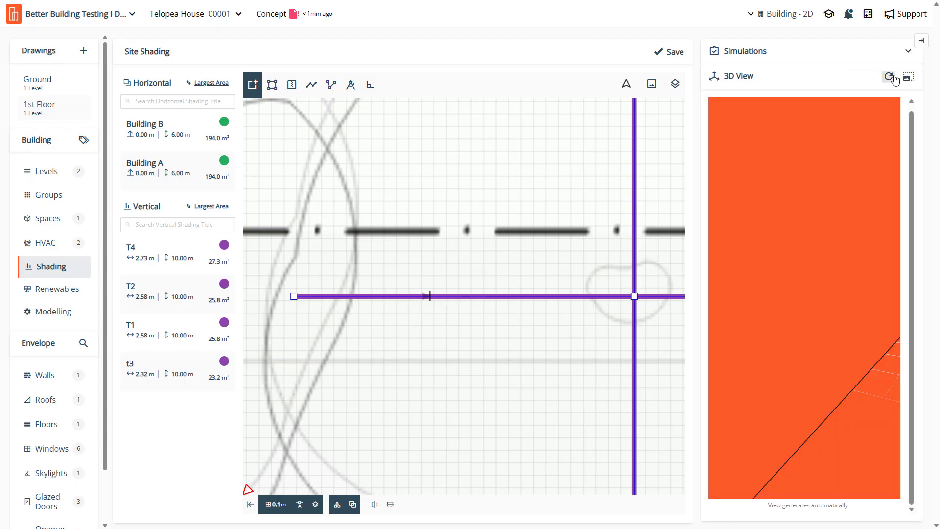
Examine the shape of the crossed tree screens beside the house in the large 3D viewer, and return to the site shading drawing
{"action": "left_click", "coordinate": [908, 77]}
{"action": "scroll", "coordinate": [348, 239], "scroll_direction": "up", "scroll_amount": 6}
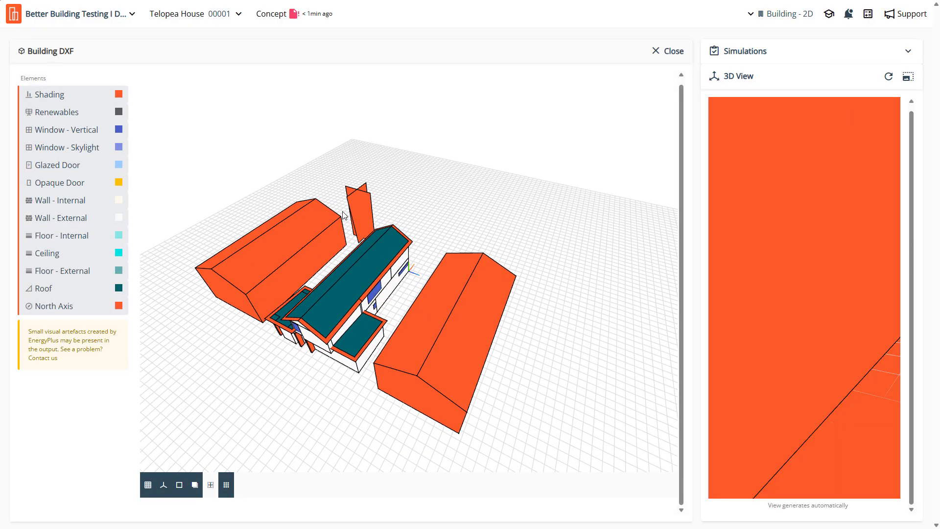
{"action": "scroll", "coordinate": [400, 280], "scroll_direction": "up", "scroll_amount": 5}
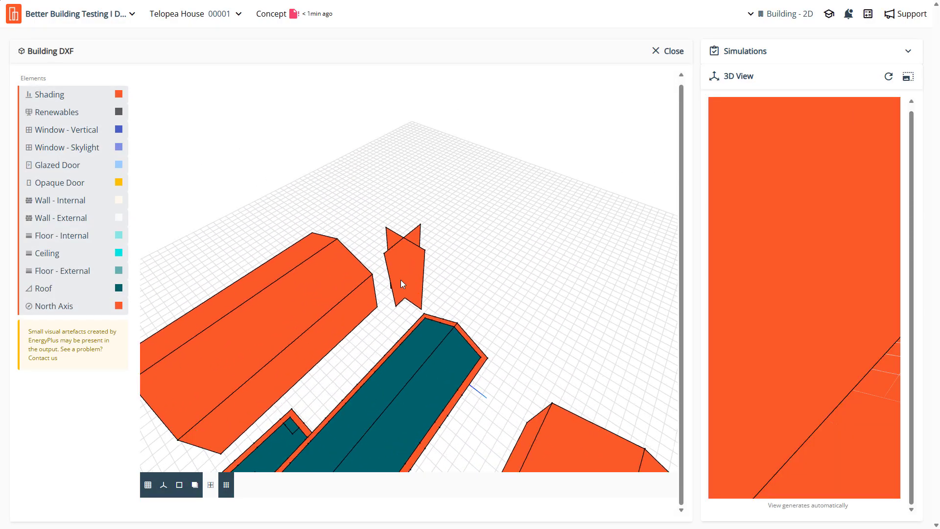
{"action": "left_click_drag", "start_coordinate": [386, 301], "coordinate": [351, 189]}
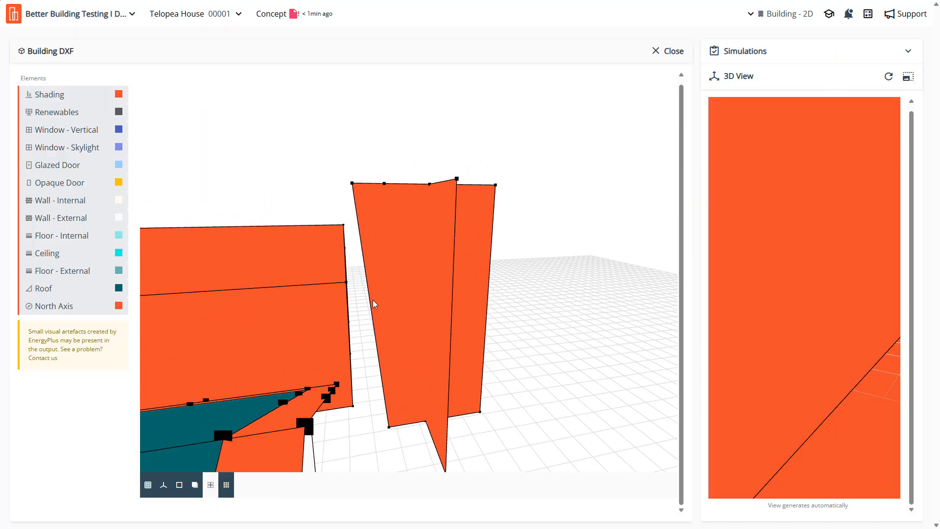
{"action": "mouse_move", "coordinate": [401, 433]}
{"action": "left_mouse_down"}
{"action": "mouse_move", "coordinate": [447, 452]}
{"action": "mouse_move", "coordinate": [373, 432]}
{"action": "mouse_move", "coordinate": [437, 441]}
{"action": "left_mouse_up"}
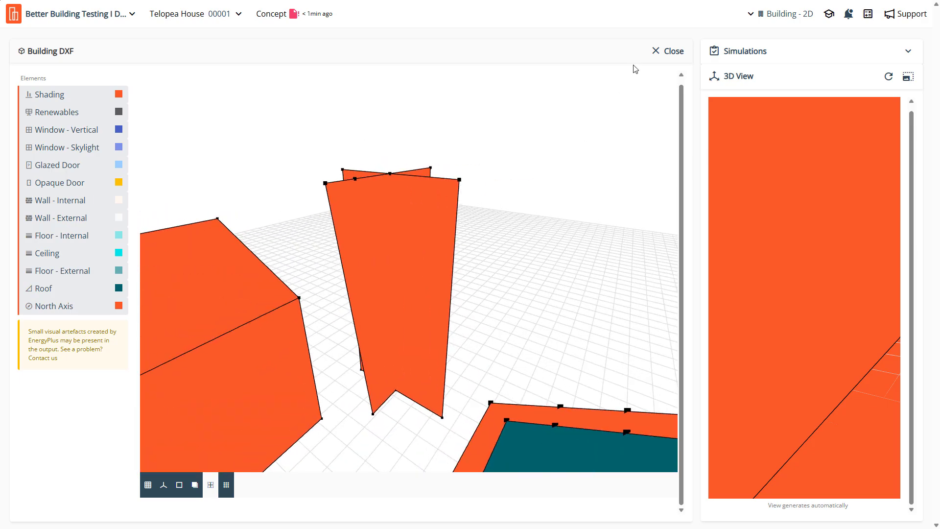
{"action": "left_click", "coordinate": [671, 51]}
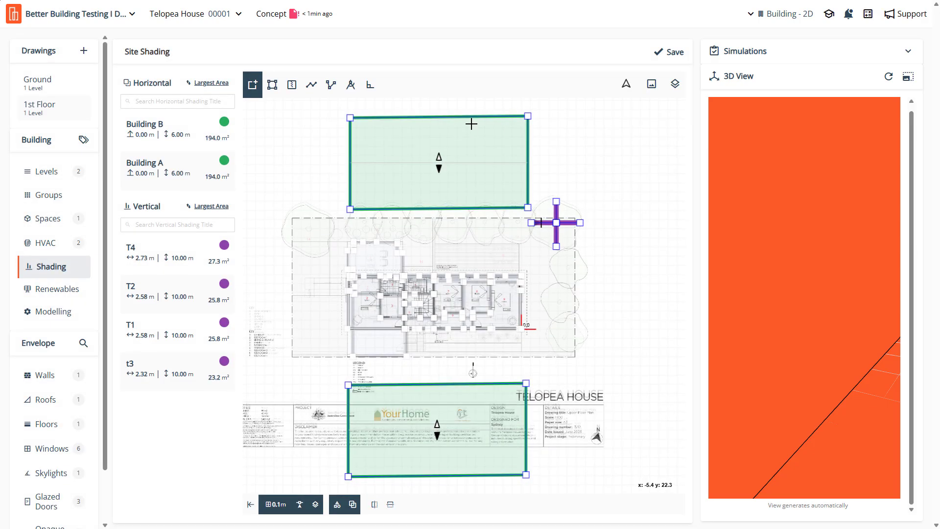
Open the properties of vertical shading T4, review its opacity and offset settings, and save and close them
{"action": "scroll", "coordinate": [528, 222], "scroll_direction": "up", "scroll_amount": 5}
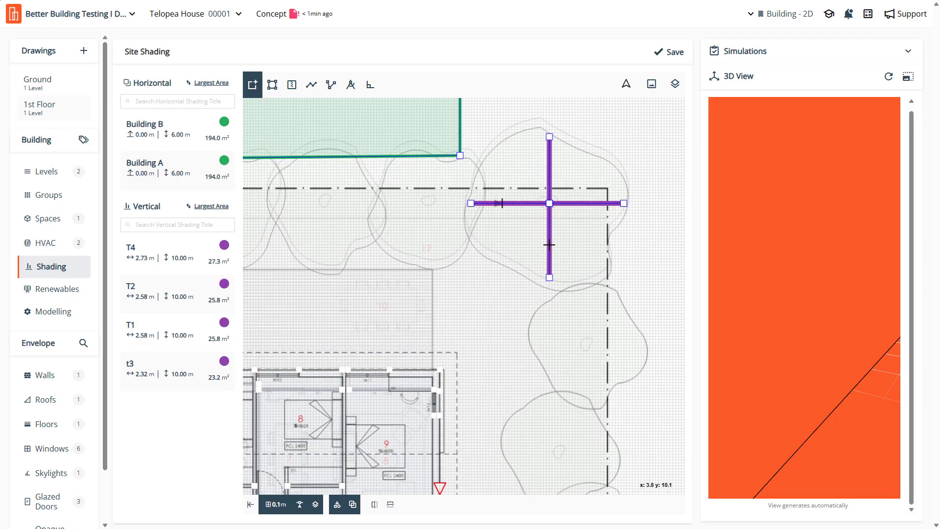
{"action": "left_click", "coordinate": [170, 264]}
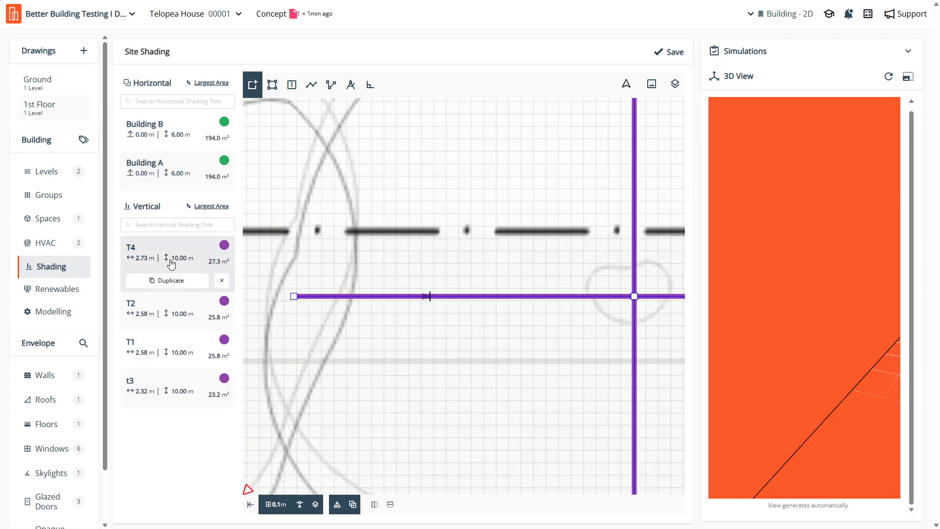
{"action": "left_click", "coordinate": [175, 263]}
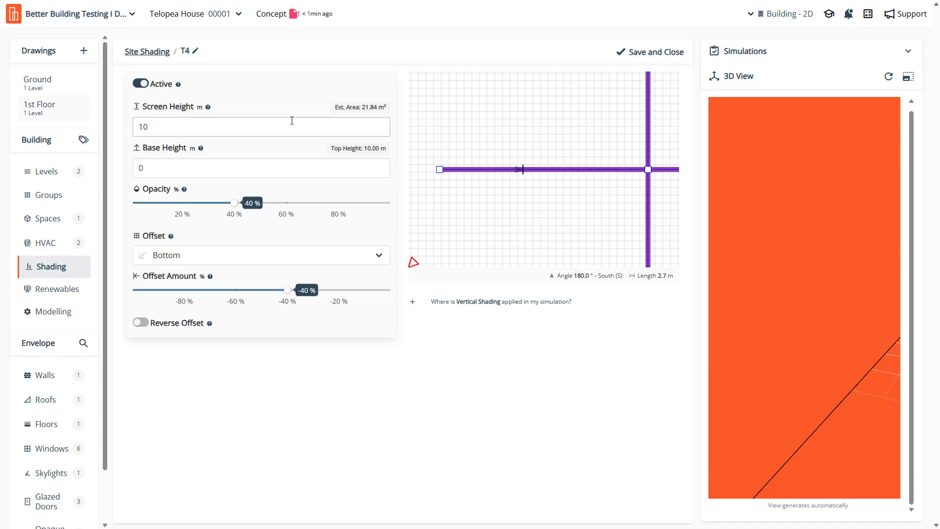
{"action": "left_click", "coordinate": [649, 58]}
Set vertical shading T2's opacity to 40% and its offset to Bottom with an offset amount of -40%, then save and close it
{"action": "left_click", "coordinate": [173, 303]}
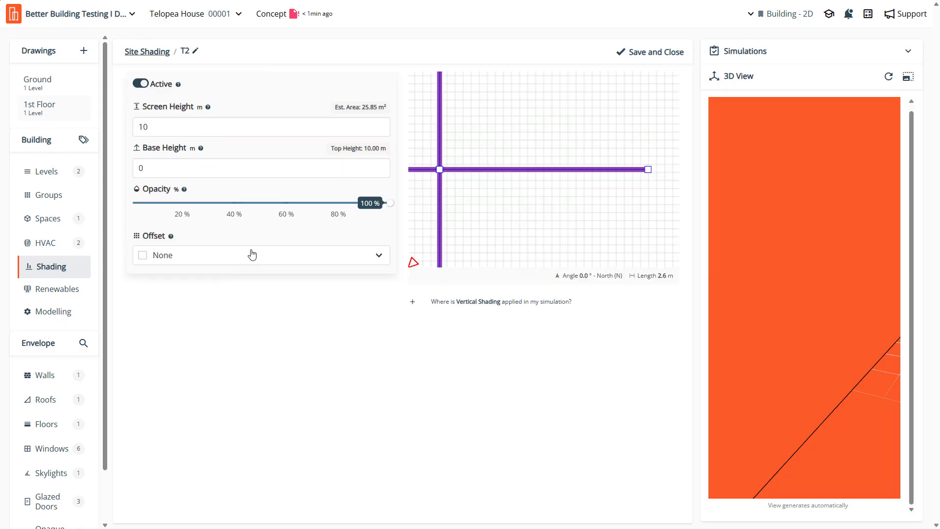
{"action": "left_click", "coordinate": [235, 204]}
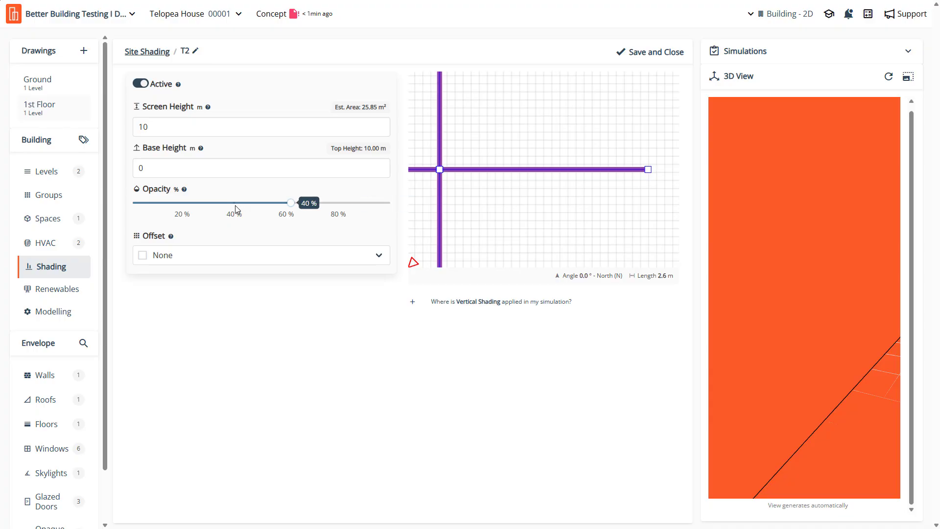
{"action": "left_click", "coordinate": [159, 260]}
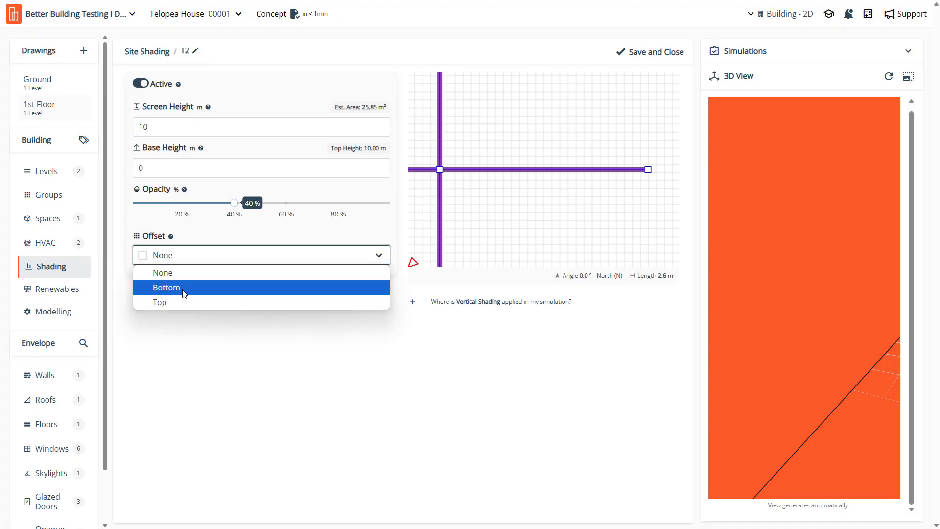
{"action": "left_click", "coordinate": [184, 291]}
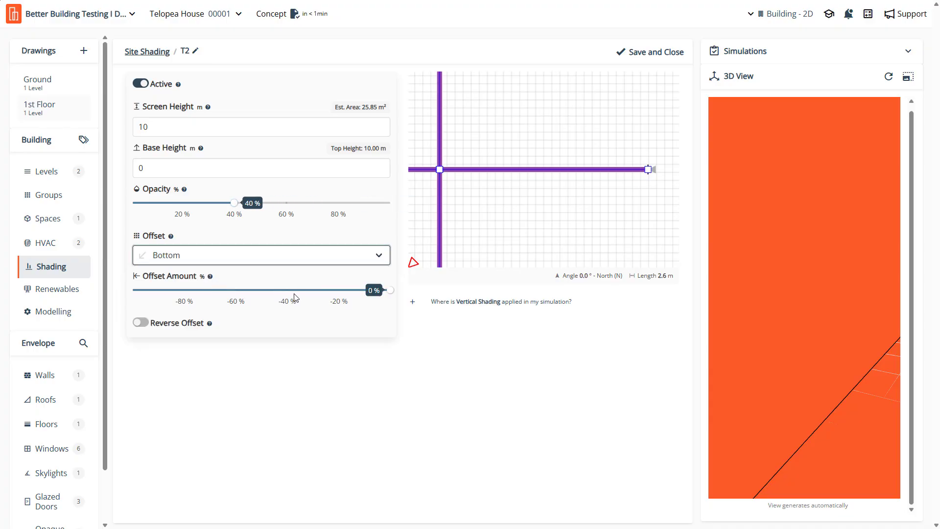
{"action": "left_click", "coordinate": [287, 291]}
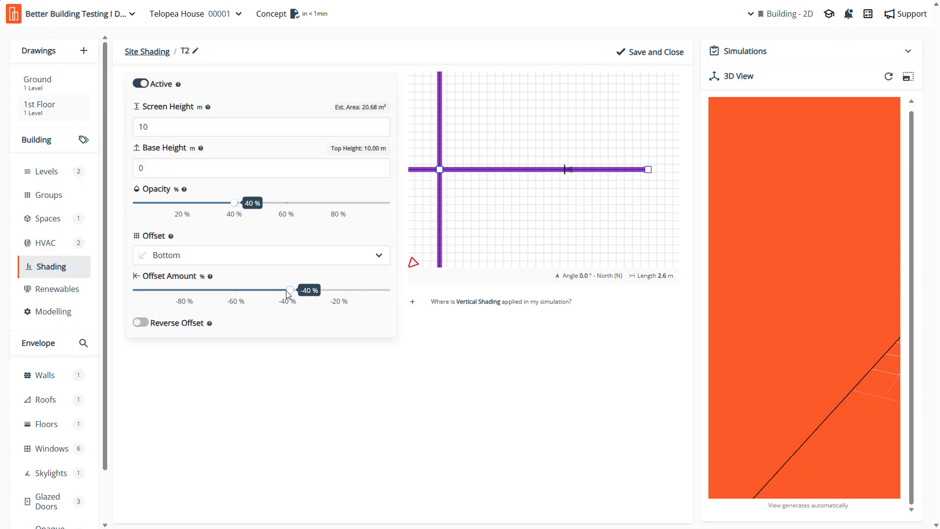
{"action": "left_click", "coordinate": [658, 52]}
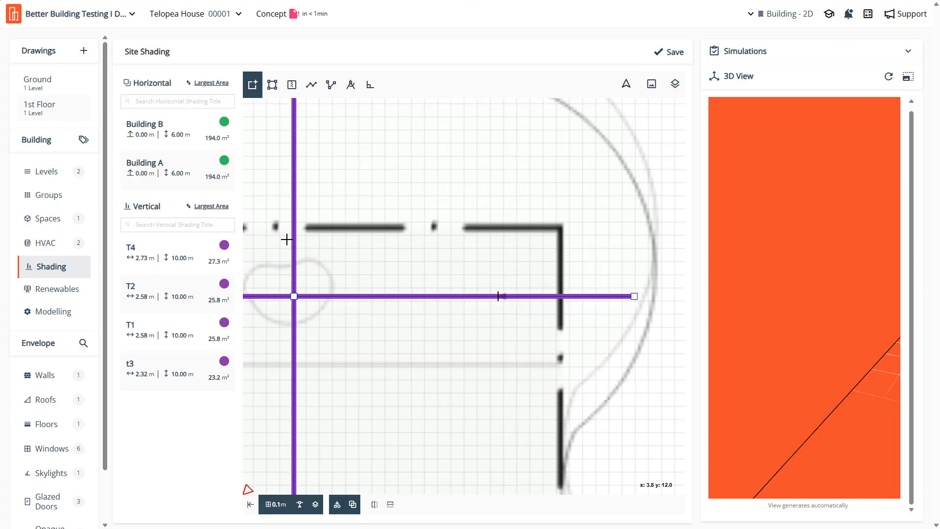
Set vertical shading T1's opacity to 40%, then save and close its properties
{"action": "left_click", "coordinate": [165, 335]}
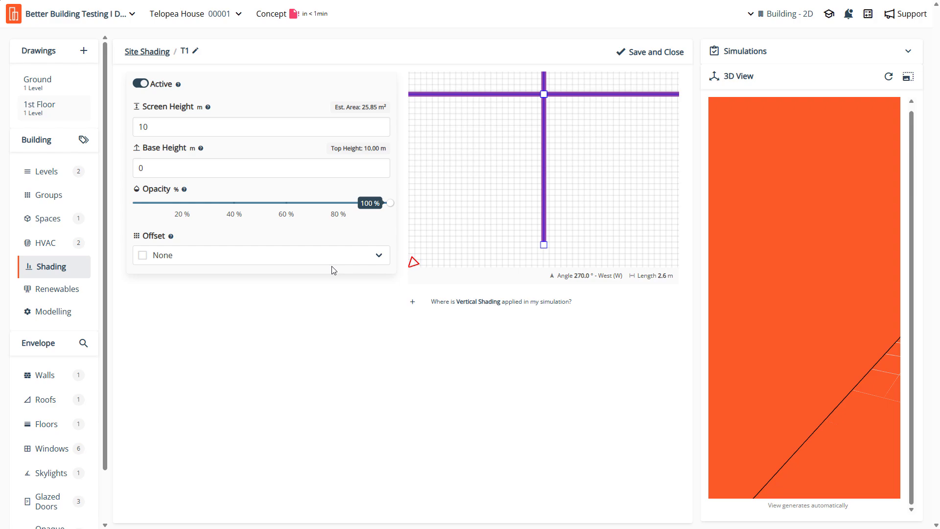
{"action": "left_click", "coordinate": [234, 203]}
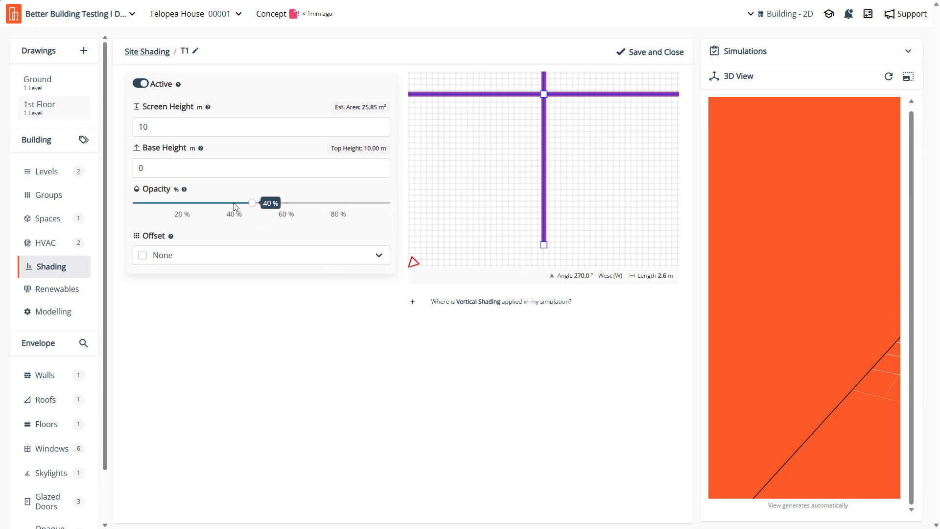
{"action": "left_click", "coordinate": [649, 54]}
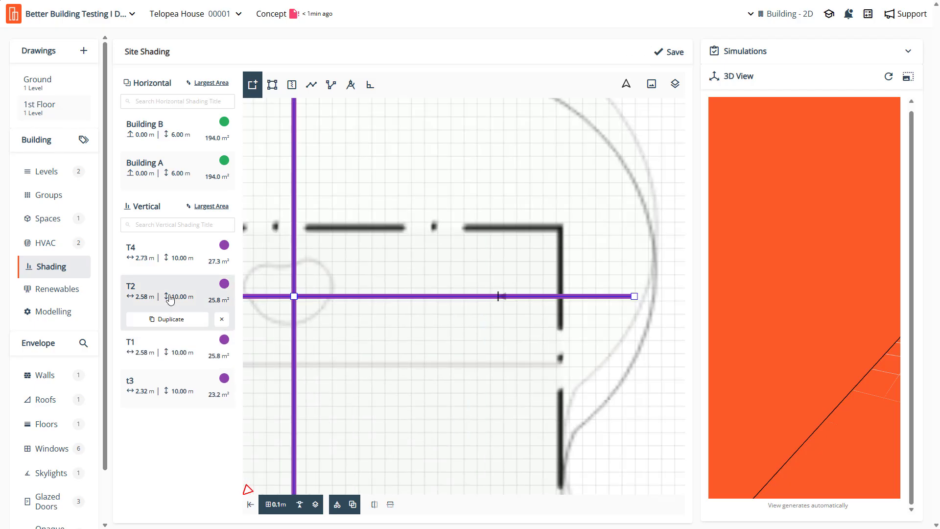
Check T2's settings, then set T1's offset to Bottom with an offset amount of -40% and save and close it
{"action": "left_click", "coordinate": [170, 300]}
{"action": "left_click", "coordinate": [684, 53]}
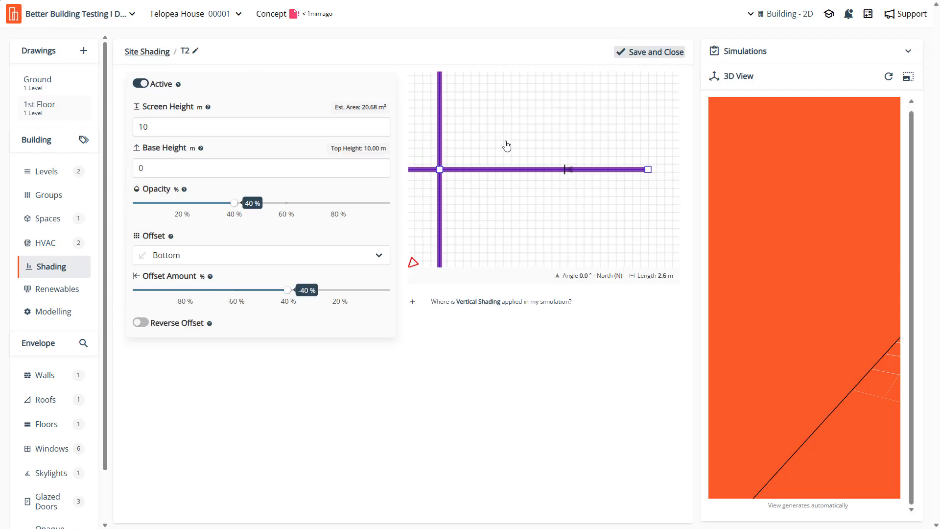
{"action": "left_click", "coordinate": [169, 340]}
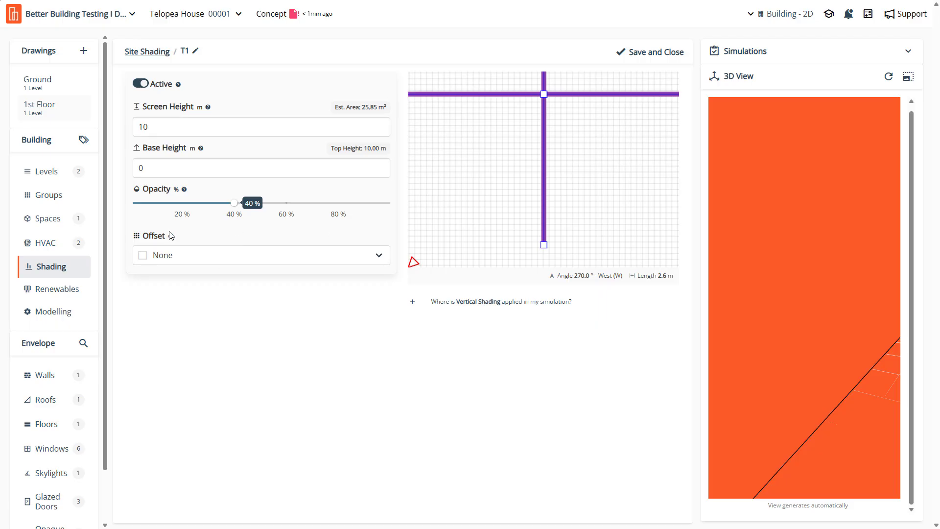
{"action": "left_click", "coordinate": [164, 253]}
{"action": "left_click", "coordinate": [178, 291]}
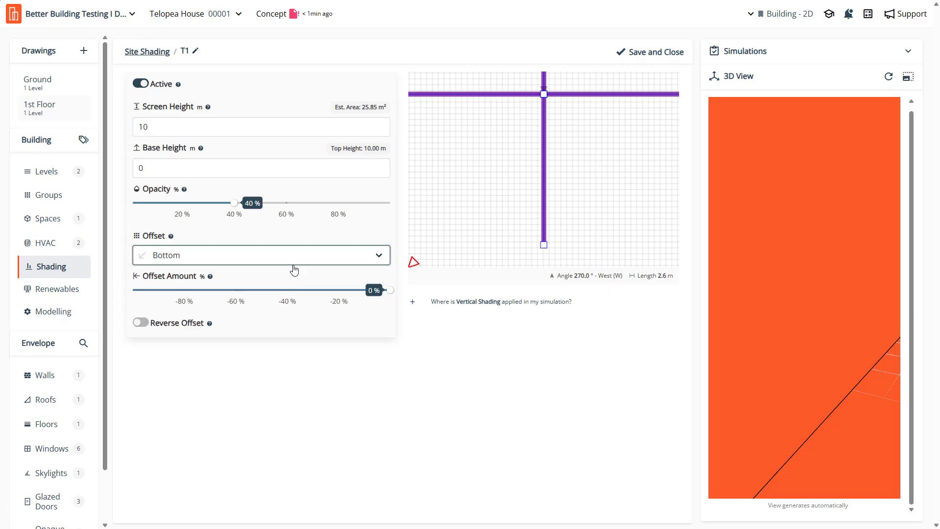
{"action": "left_click", "coordinate": [289, 291]}
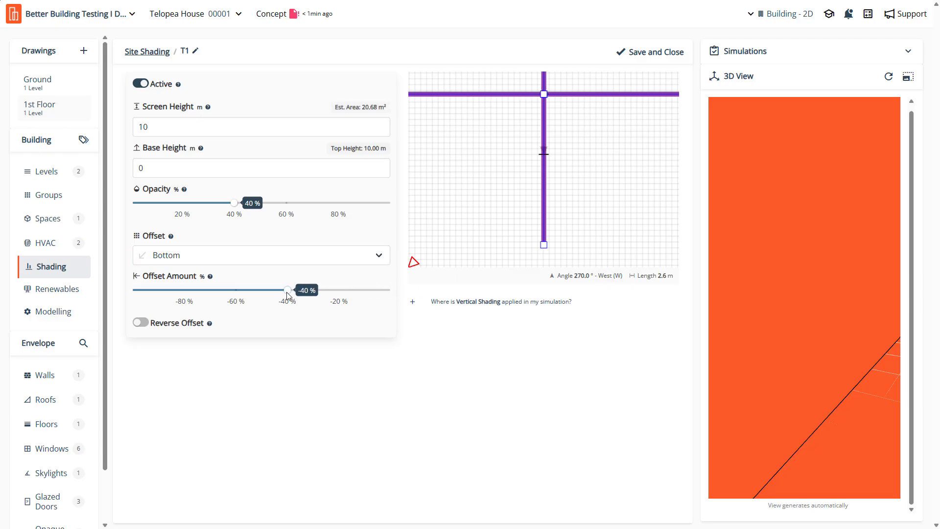
{"action": "left_click", "coordinate": [641, 51]}
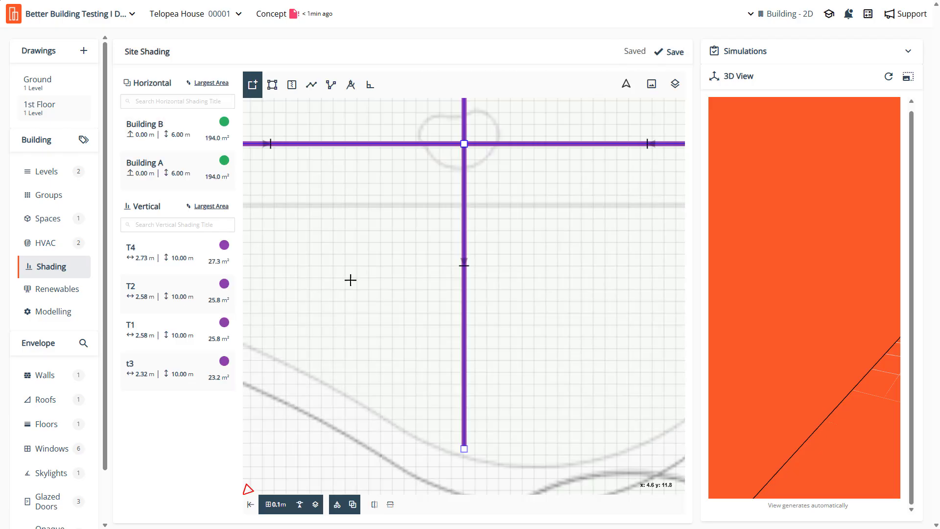
Rename vertical shading t3 as T3 and set its opacity to 39%
{"action": "left_click", "coordinate": [165, 374]}
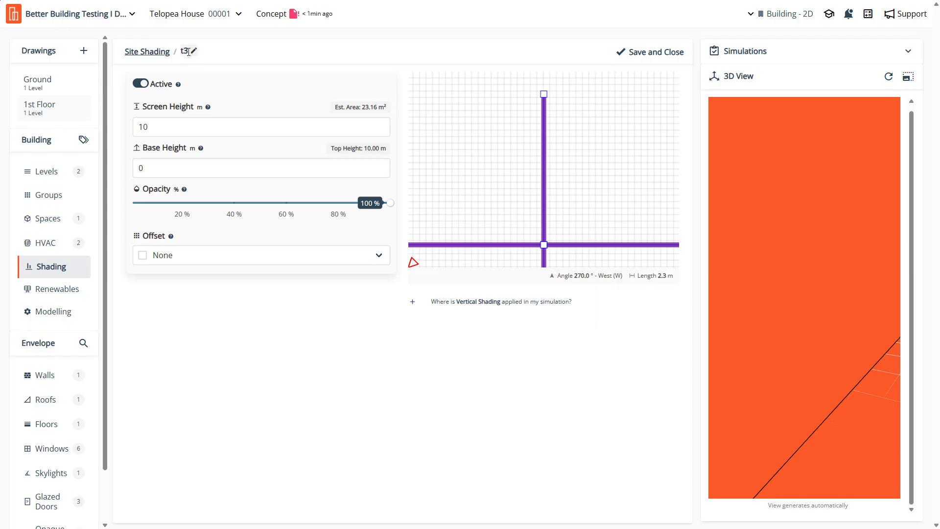
{"action": "left_click", "coordinate": [188, 52]}
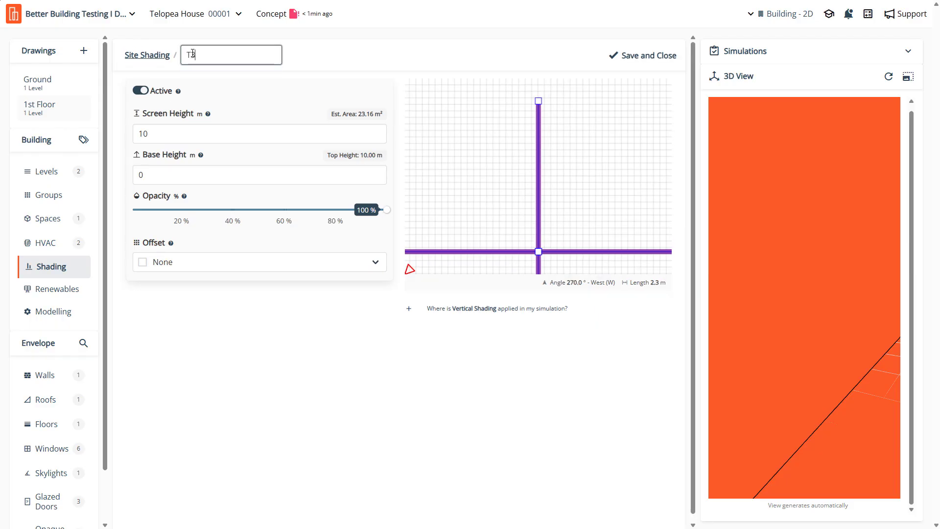
{"action": "left_click", "coordinate": [233, 210]}
Set T3's offset to Bottom with an offset amount of about -40%, then save and close its properties
{"action": "left_click", "coordinate": [187, 256]}
{"action": "left_click", "coordinate": [203, 285]}
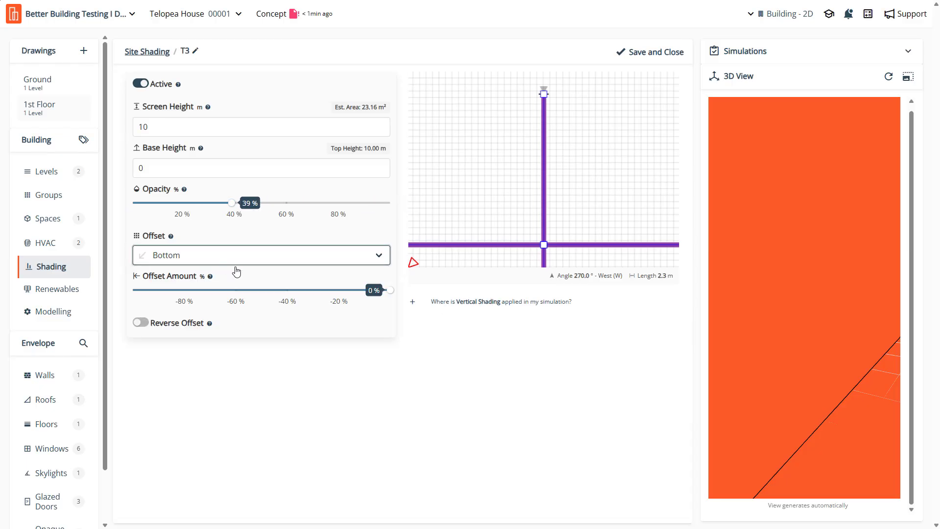
{"action": "left_click", "coordinate": [293, 290]}
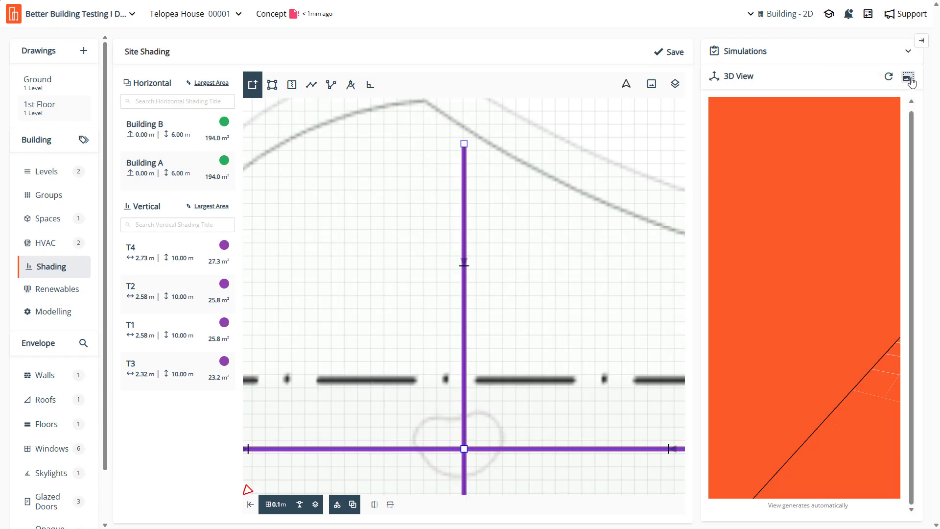
Regenerate the 3D View, examine all four tree screens in the large viewer, and return to the site shading drawing
{"action": "left_click", "coordinate": [888, 77]}
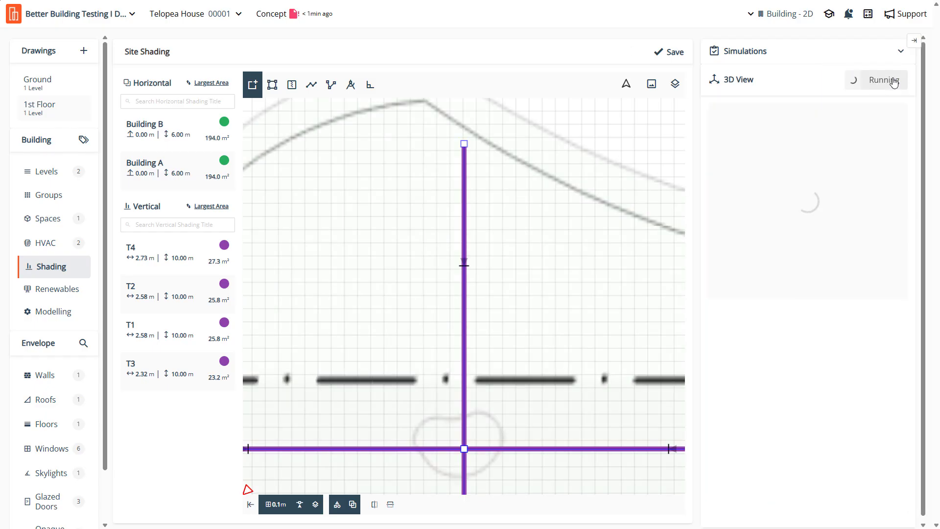
{"action": "scroll", "coordinate": [486, 275], "scroll_direction": "down", "scroll_amount": 3}
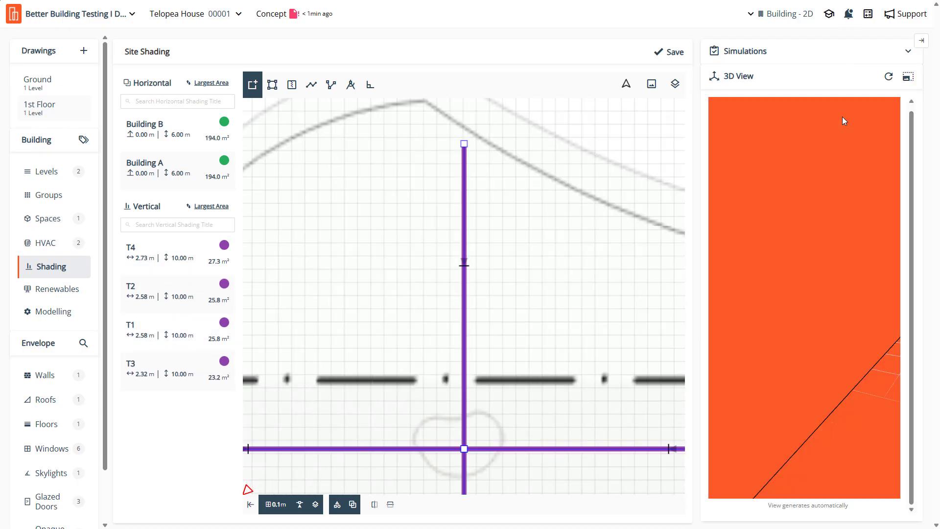
{"action": "left_click", "coordinate": [909, 78]}
{"action": "scroll", "coordinate": [325, 219], "scroll_direction": "up", "scroll_amount": 5}
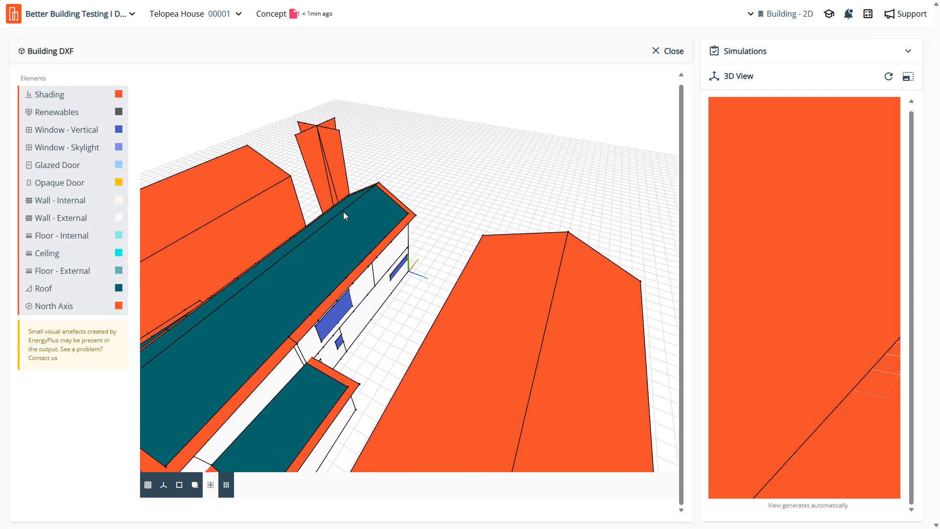
{"action": "mouse_move", "coordinate": [409, 210]}
{"action": "left_mouse_down"}
{"action": "mouse_move", "coordinate": [453, 189]}
{"action": "mouse_move", "coordinate": [551, 175]}
{"action": "mouse_move", "coordinate": [510, 172]}
{"action": "mouse_move", "coordinate": [354, 203]}
{"action": "mouse_move", "coordinate": [336, 236]}
{"action": "mouse_move", "coordinate": [399, 259]}
{"action": "mouse_move", "coordinate": [373, 212]}
{"action": "mouse_move", "coordinate": [388, 224]}
{"action": "mouse_move", "coordinate": [424, 178]}
{"action": "mouse_move", "coordinate": [426, 193]}
{"action": "mouse_move", "coordinate": [376, 248]}
{"action": "left_mouse_up"}
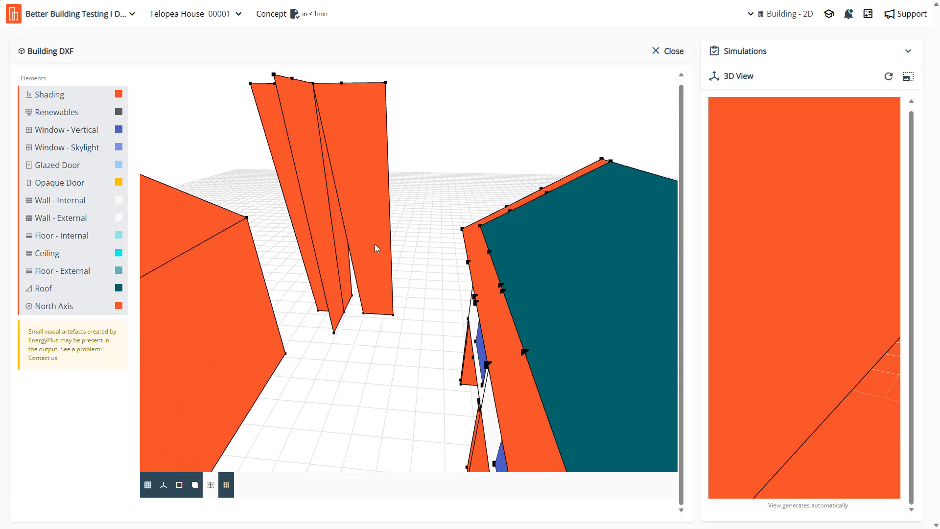
{"action": "left_click", "coordinate": [673, 51]}
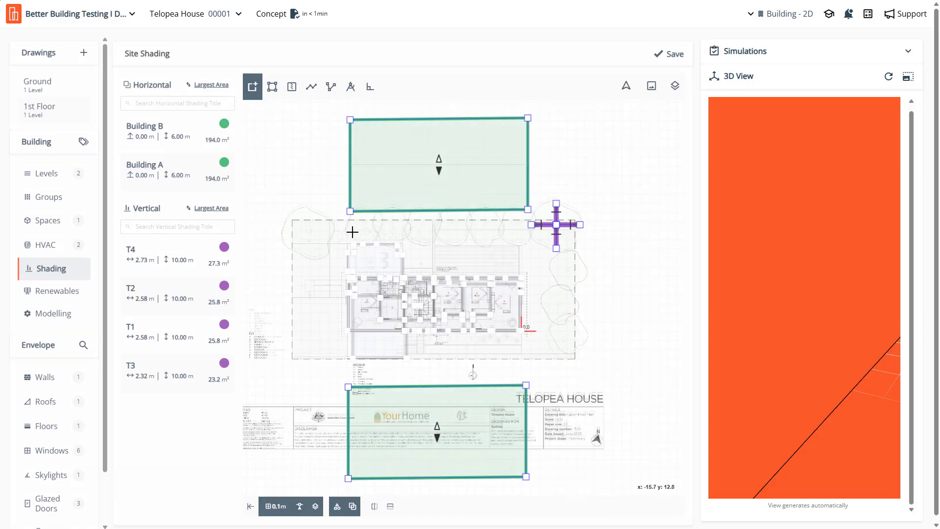
Inspect vertical shadings T4, T2 and T1 on the drawing, review T1's offset settings, and save and close its properties
{"action": "left_click", "coordinate": [163, 255]}
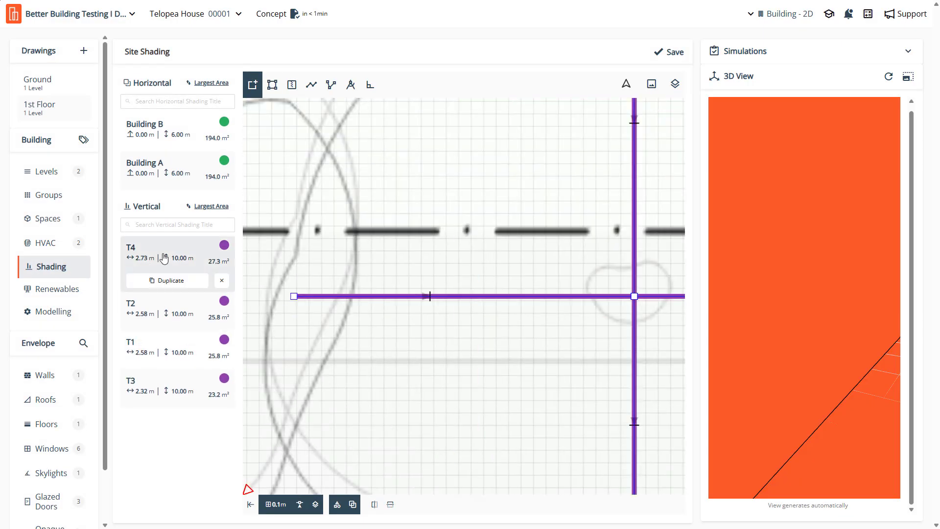
{"action": "left_click", "coordinate": [162, 303]}
{"action": "left_click", "coordinate": [162, 343]}
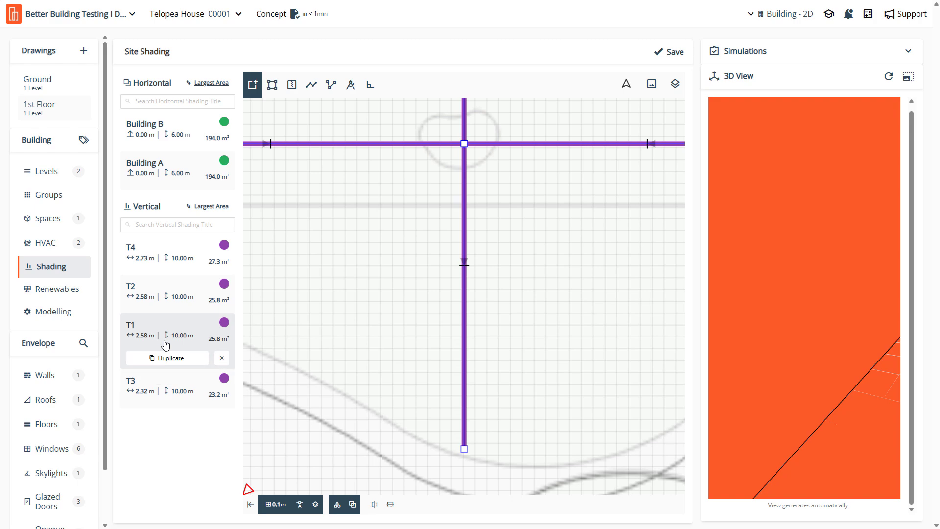
{"action": "left_click", "coordinate": [164, 345]}
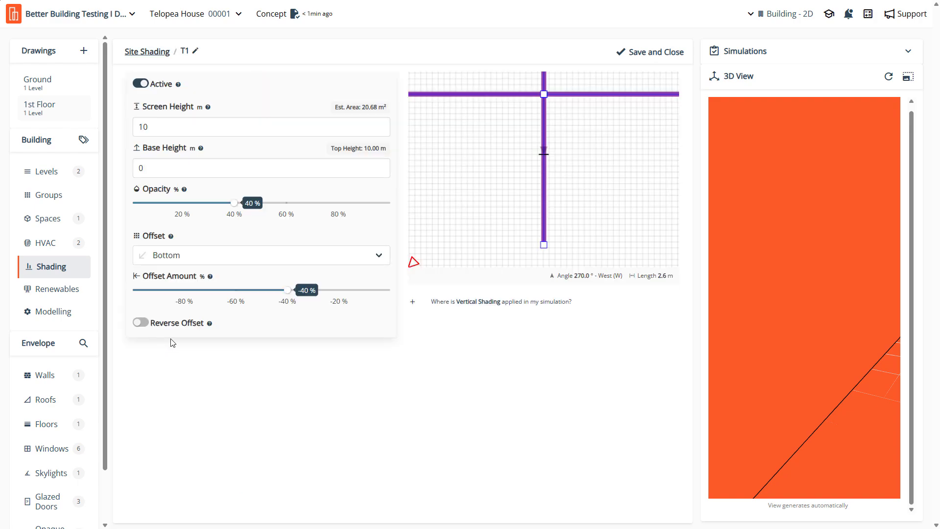
{"action": "left_click", "coordinate": [646, 58]}
Review the offset settings of vertical shadings T2 and T3, saving and closing each one's properties
{"action": "left_click", "coordinate": [169, 258]}
{"action": "left_click", "coordinate": [172, 294]}
{"action": "left_click", "coordinate": [172, 298]}
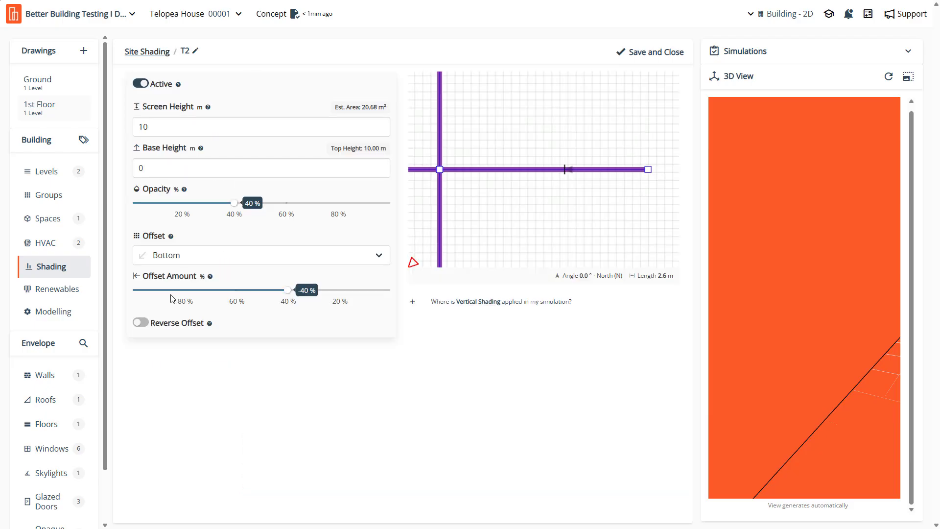
{"action": "left_click", "coordinate": [646, 58]}
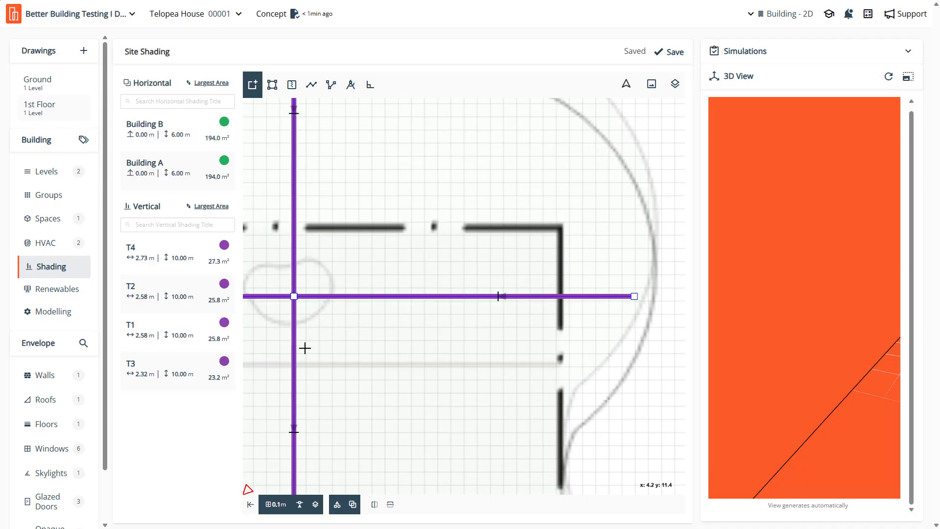
{"action": "left_click", "coordinate": [193, 341]}
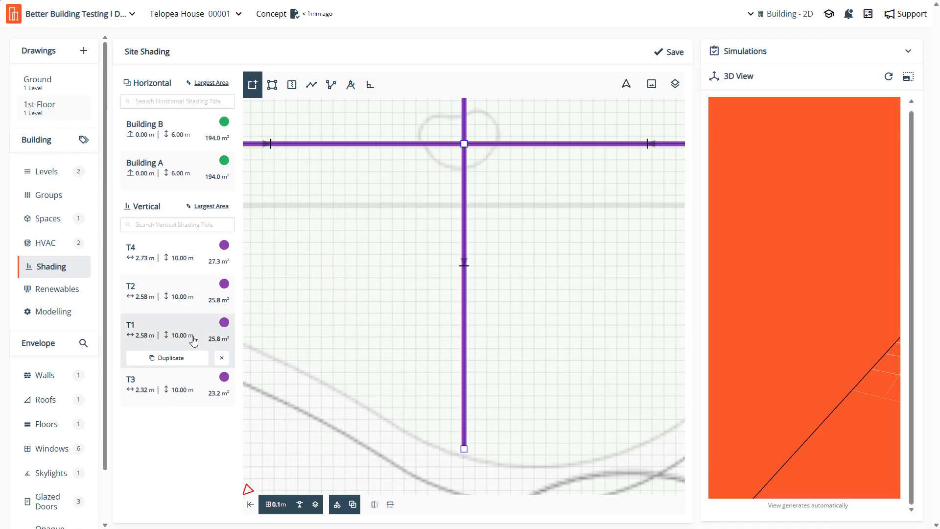
{"action": "left_click", "coordinate": [169, 379]}
{"action": "left_click", "coordinate": [164, 381]}
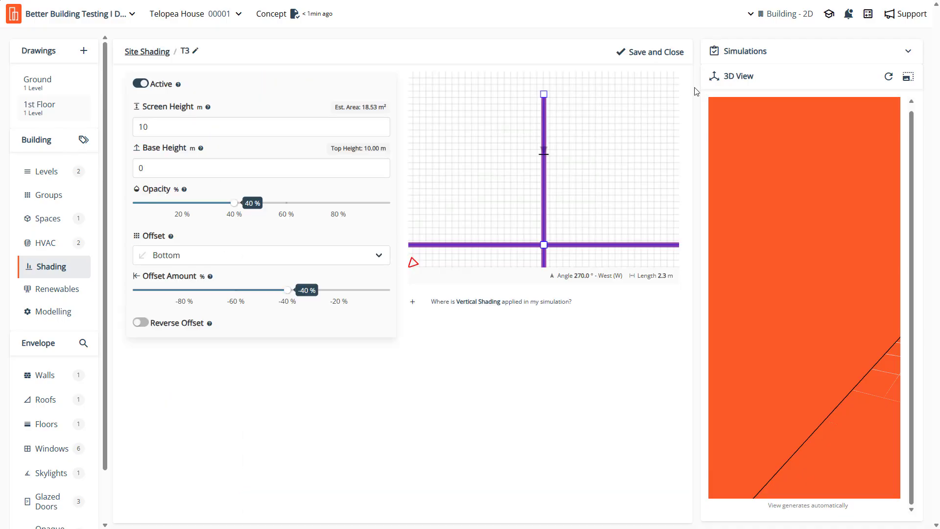
{"action": "left_click", "coordinate": [648, 52]}
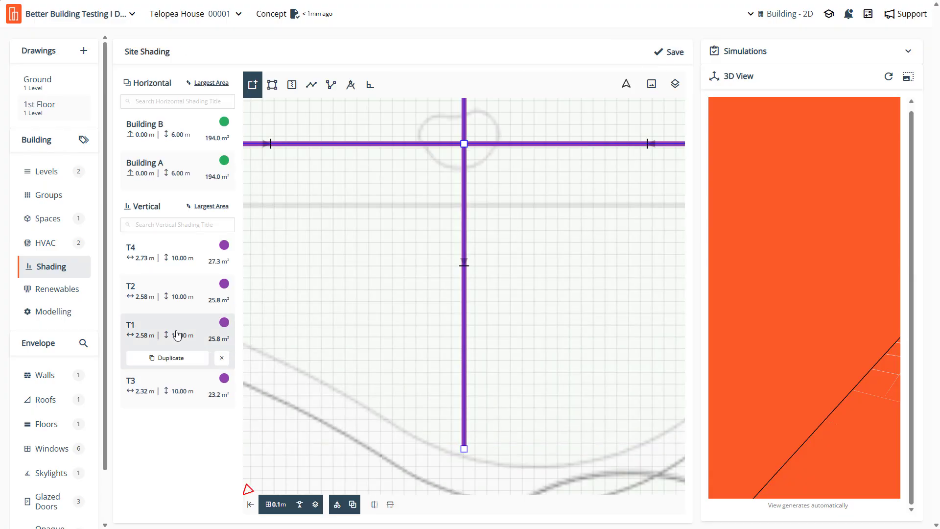
Try the Reverse Offset option on vertical shading T1, leave it switched off, and save and close its properties
{"action": "left_click", "coordinate": [177, 335]}
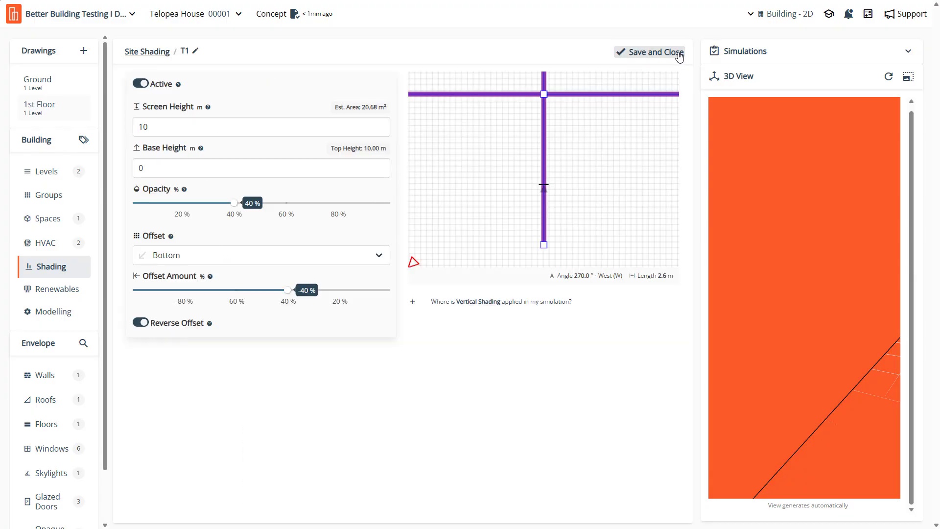
{"action": "left_click", "coordinate": [141, 322]}
{"action": "left_click", "coordinate": [655, 52]}
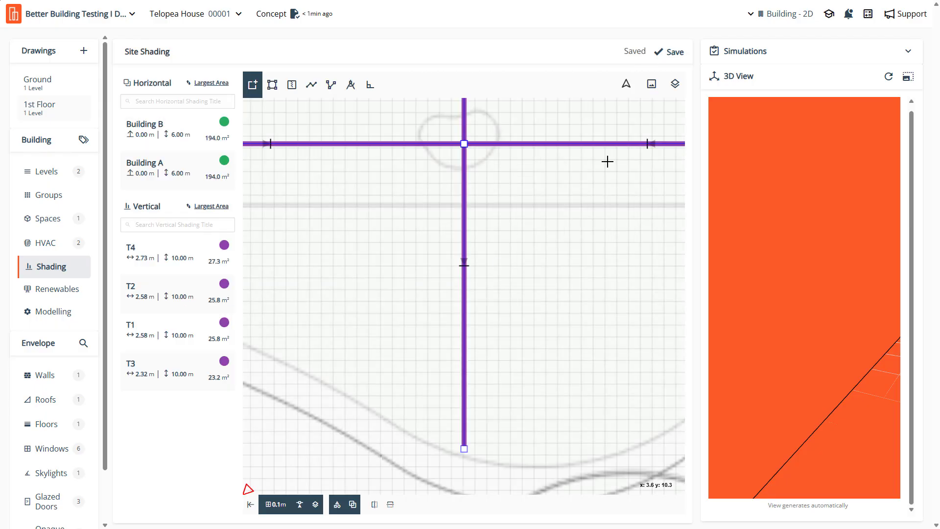
Check the offset settings of vertical shading T2 again and return to the site shading drawing
{"action": "left_click", "coordinate": [157, 293]}
{"action": "left_click", "coordinate": [157, 293]}
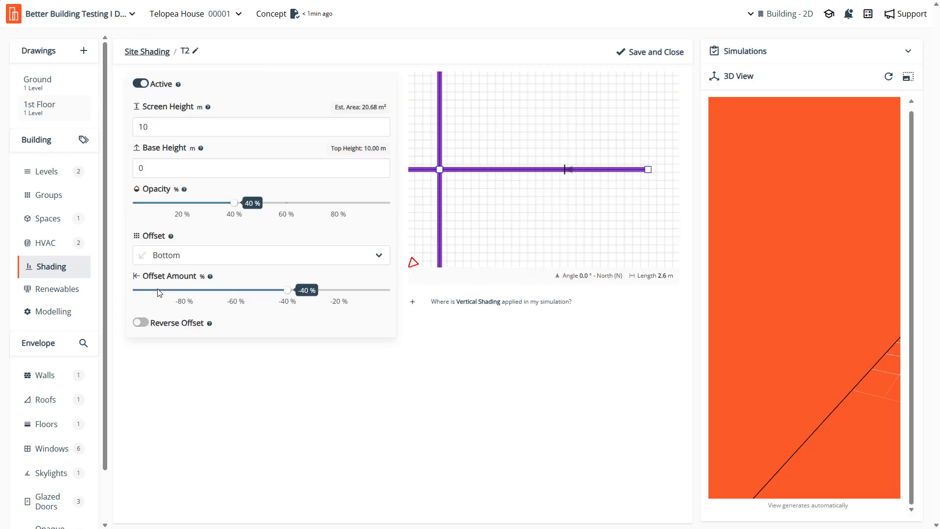
{"action": "left_click", "coordinate": [649, 54]}
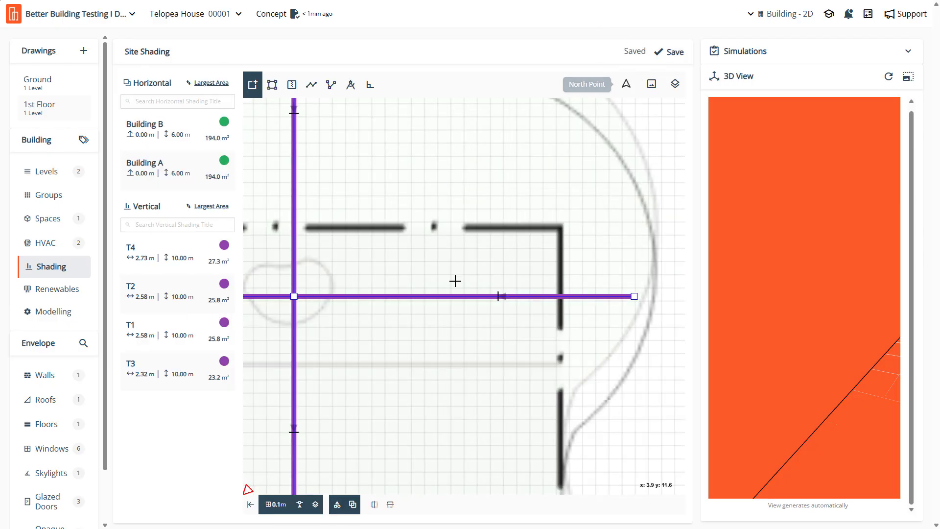
Set the base height of vertical shading T4 to 1.5 m, then save and close its properties
{"action": "left_click", "coordinate": [169, 259]}
{"action": "left_click", "coordinate": [169, 260]}
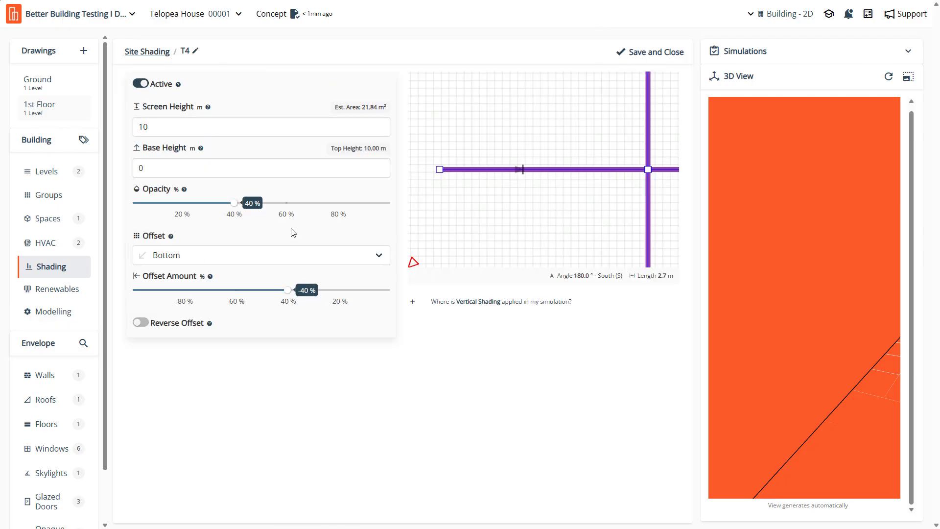
{"action": "left_click", "coordinate": [154, 170]}
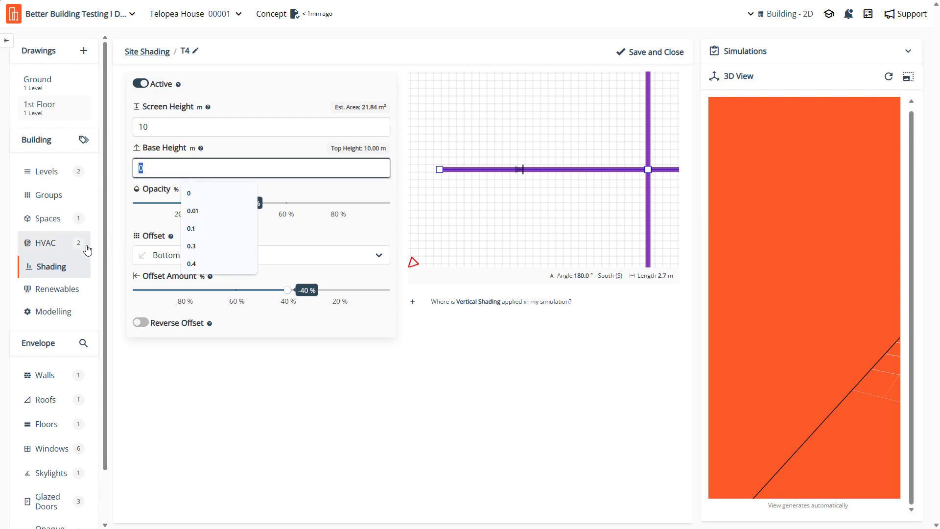
{"action": "type", "text": "1.5"}
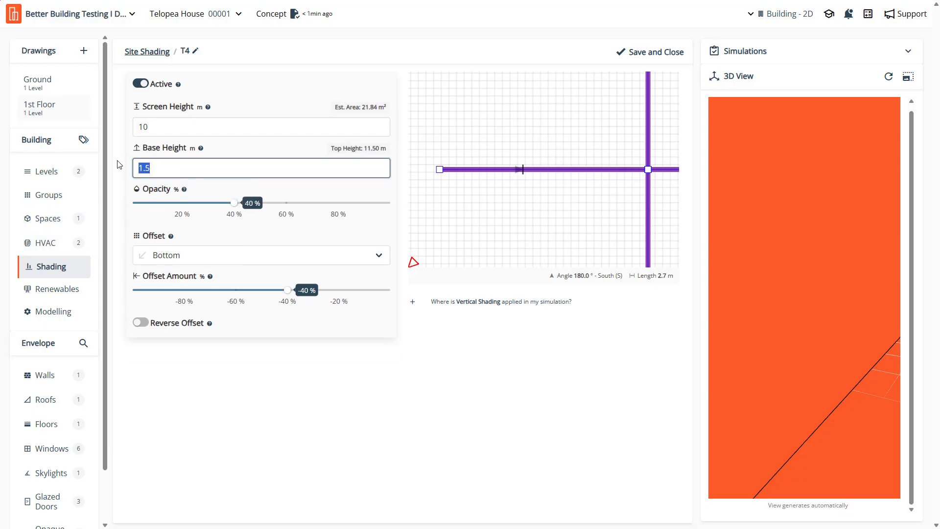
{"action": "left_click", "coordinate": [675, 52]}
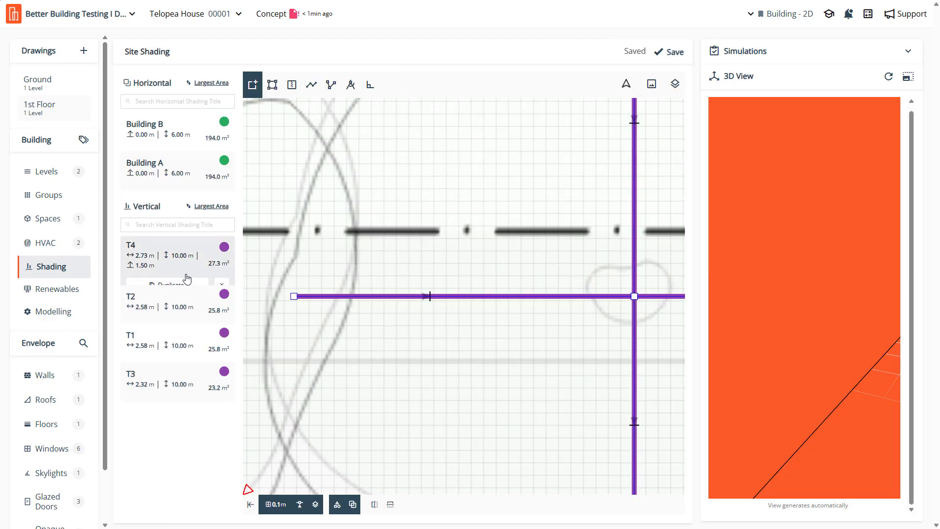
Set the base height of vertical shading T2 to 1.5 m, then save and close its properties
{"action": "left_click", "coordinate": [168, 301]}
{"action": "left_click", "coordinate": [169, 303]}
{"action": "left_click", "coordinate": [191, 167]}
{"action": "type", "text": "1.5"}
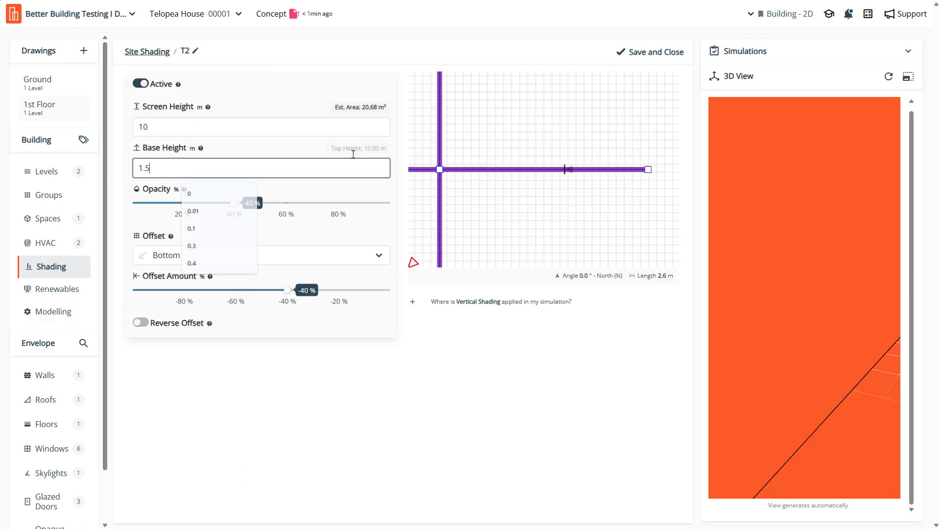
{"action": "left_click", "coordinate": [667, 54]}
Set the base height of vertical shading T1 to 1.5 m, then save and close its properties
{"action": "left_click", "coordinate": [162, 335]}
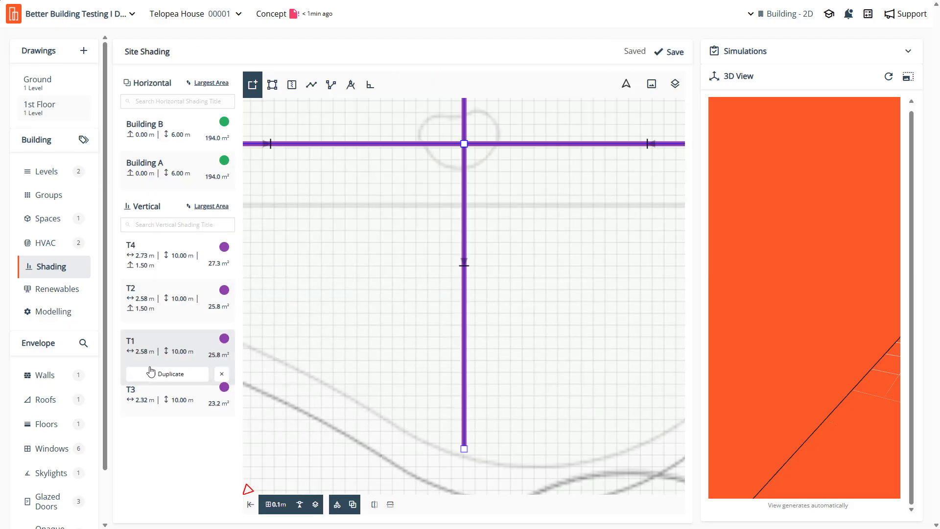
{"action": "left_click", "coordinate": [158, 336]}
{"action": "left_click", "coordinate": [164, 168]}
{"action": "type", "text": "1.5"}
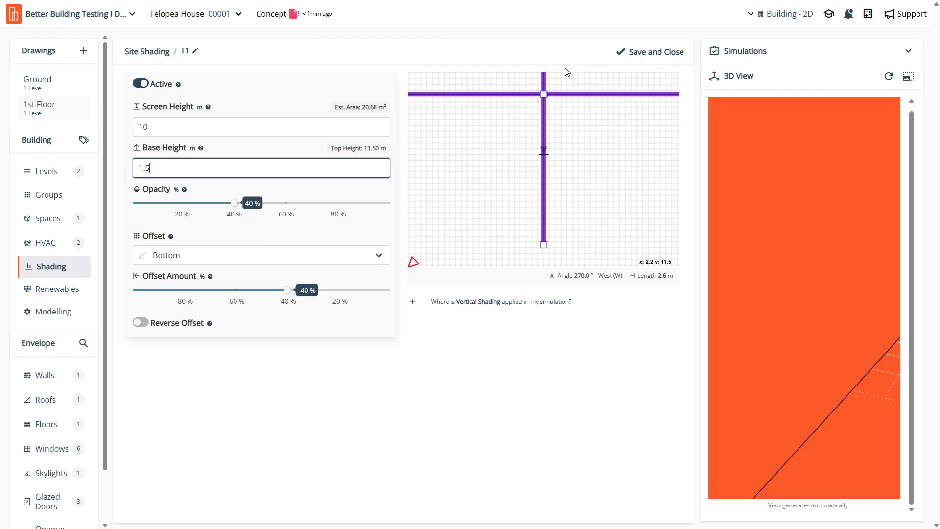
{"action": "left_click", "coordinate": [637, 53]}
Set the base height of vertical shading T3 to 1.5 m, then save and close its properties
{"action": "left_click", "coordinate": [161, 371]}
{"action": "left_click", "coordinate": [158, 409]}
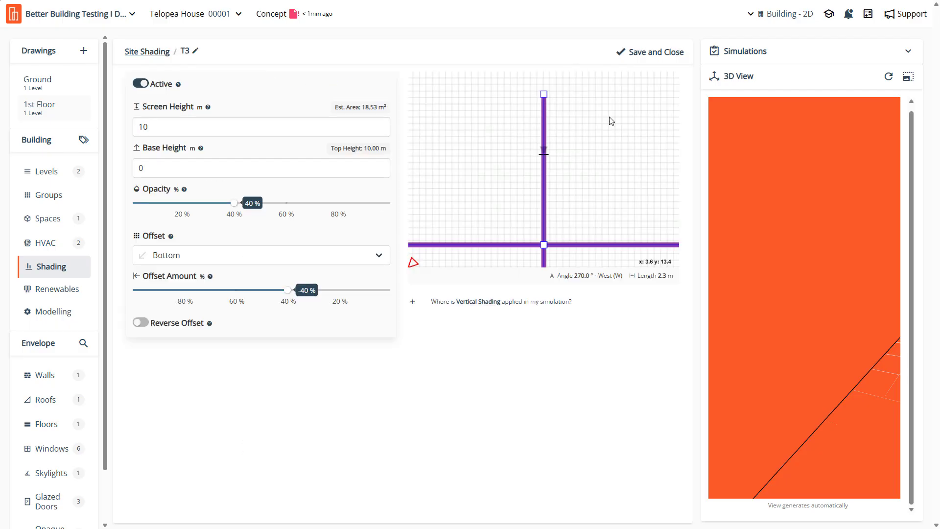
{"action": "left_click", "coordinate": [186, 168]}
{"action": "type", "text": "1.5"}
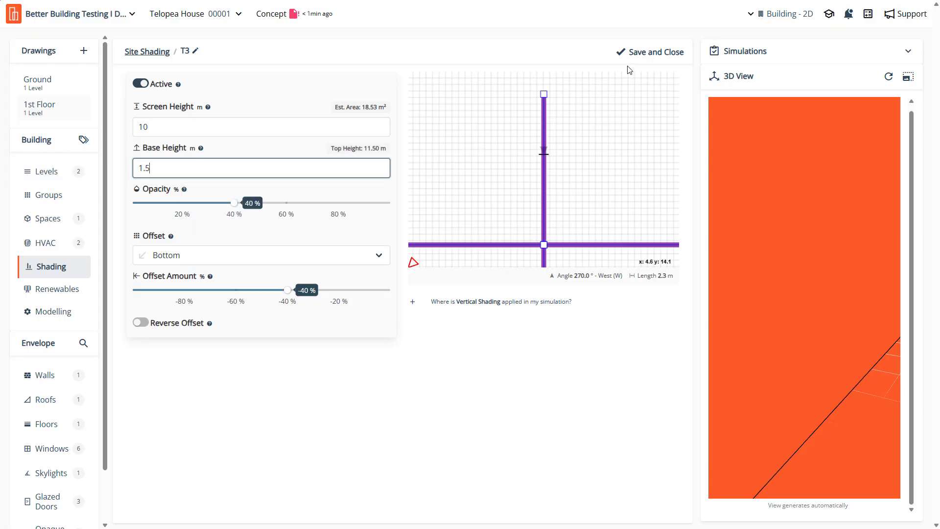
{"action": "left_click", "coordinate": [665, 55]}
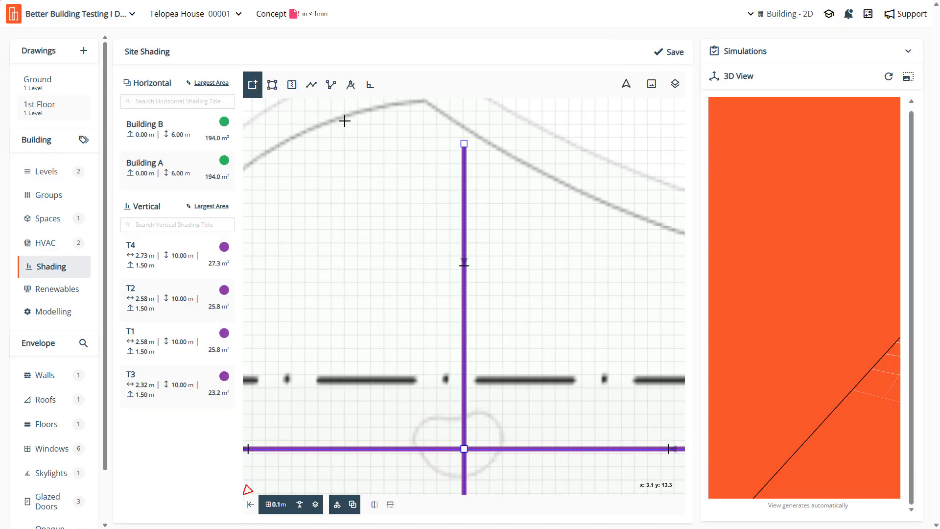
Draw a small four-sided horizontal shading about 0.3 m deep beside the crossing of the tree screens and name it Trunck
{"action": "scroll", "coordinate": [387, 215], "scroll_direction": "down", "scroll_amount": 3}
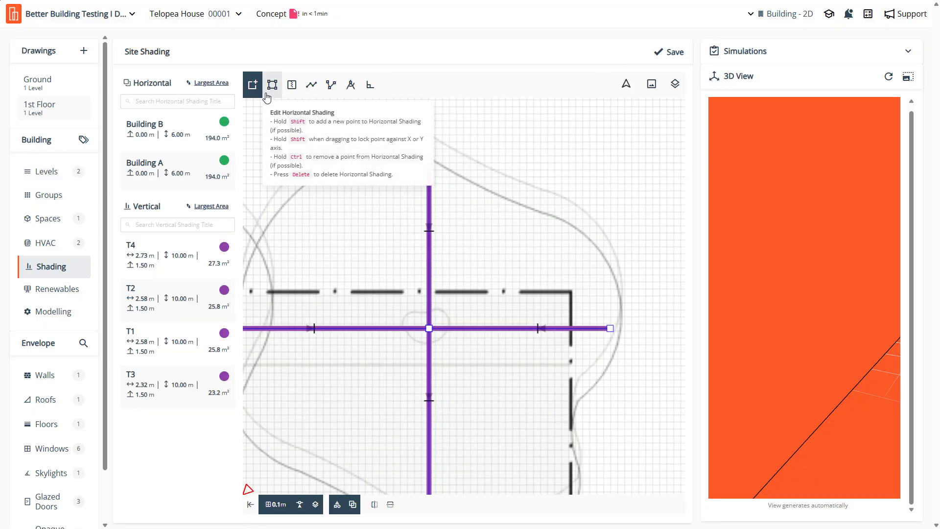
{"action": "scroll", "coordinate": [449, 395], "scroll_direction": "up", "scroll_amount": 1}
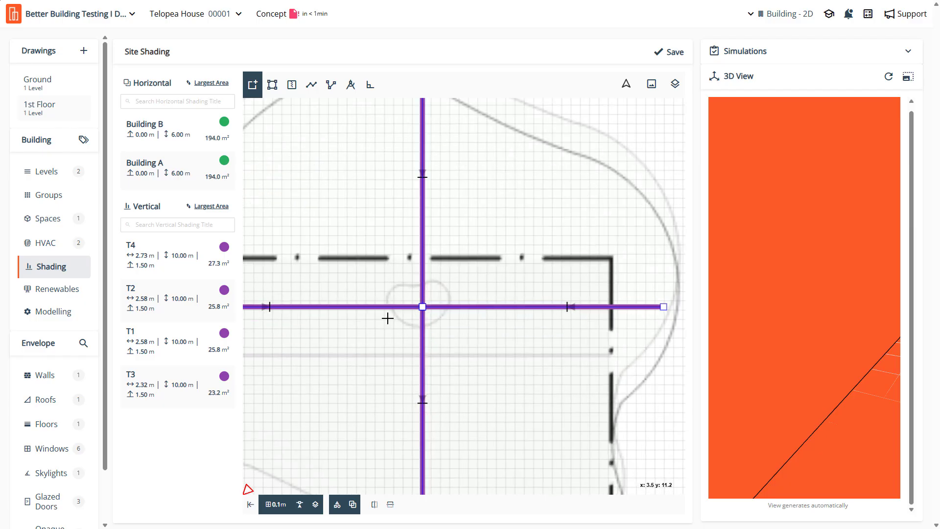
{"action": "left_click", "coordinate": [412, 292]}
{"action": "left_click", "coordinate": [393, 291]}
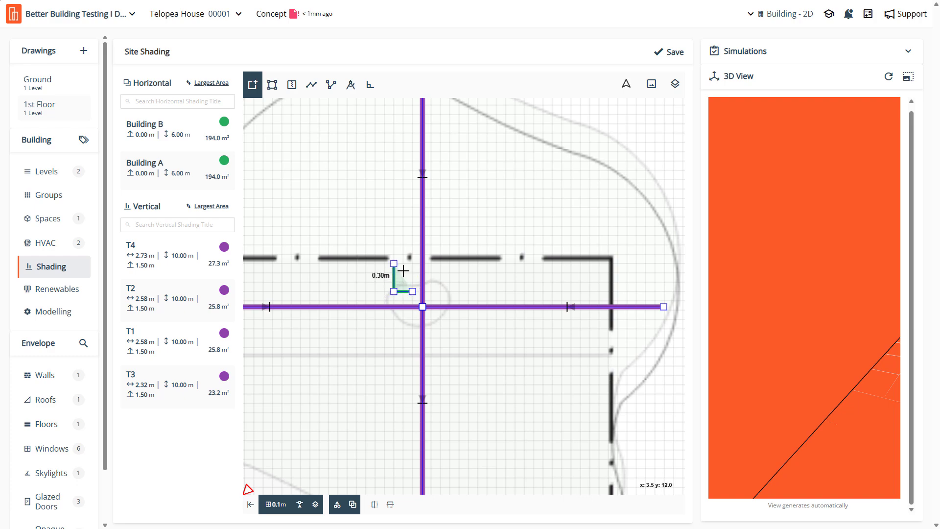
{"action": "left_click", "coordinate": [375, 264]}
{"action": "left_click", "coordinate": [403, 264]}
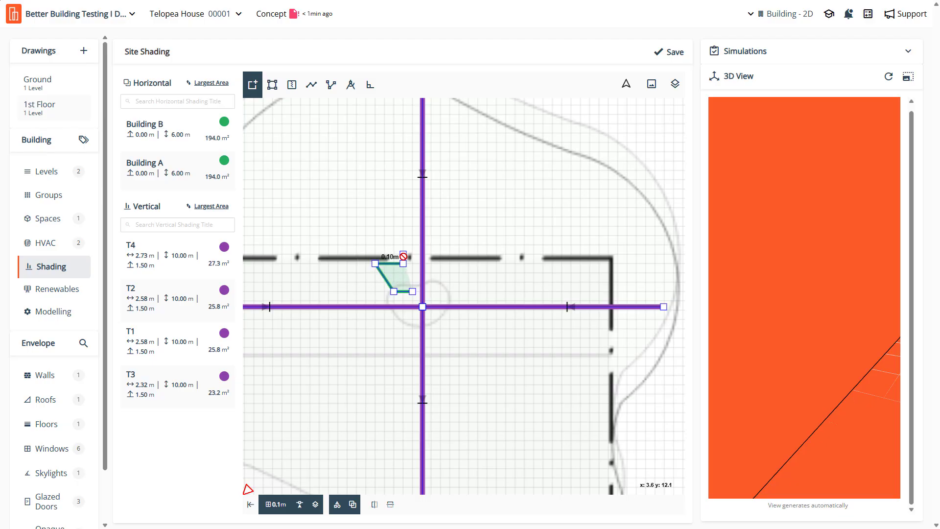
{"action": "key", "text": "Return"}
{"action": "type", "text": "Truck"}
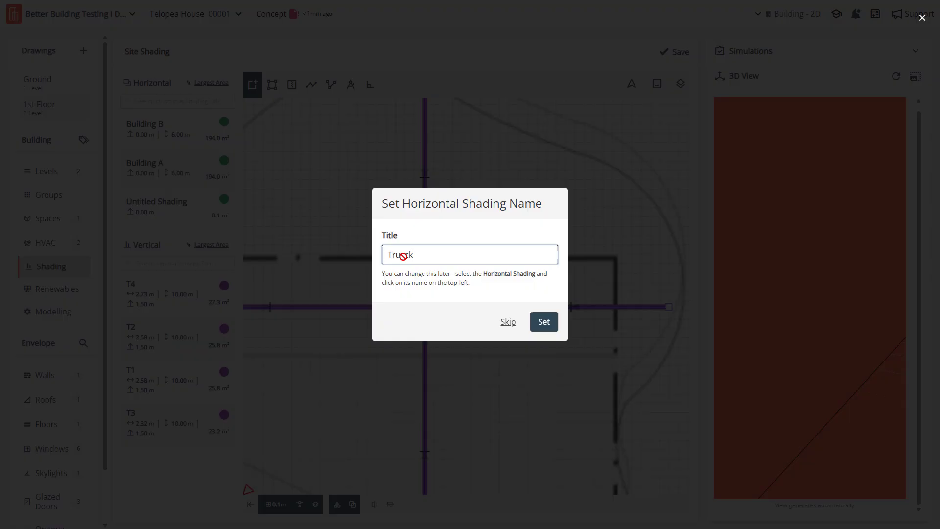
{"action": "key", "text": "Return"}
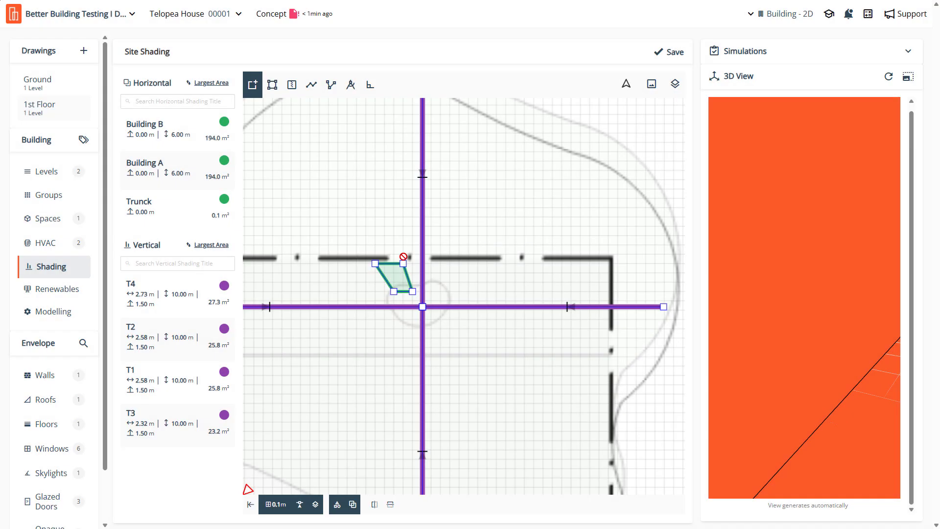
Shrink the Trunck shading by moving its corners inward on the site shading drawing
{"action": "left_click", "coordinate": [395, 272]}
{"action": "left_click", "coordinate": [171, 128]}
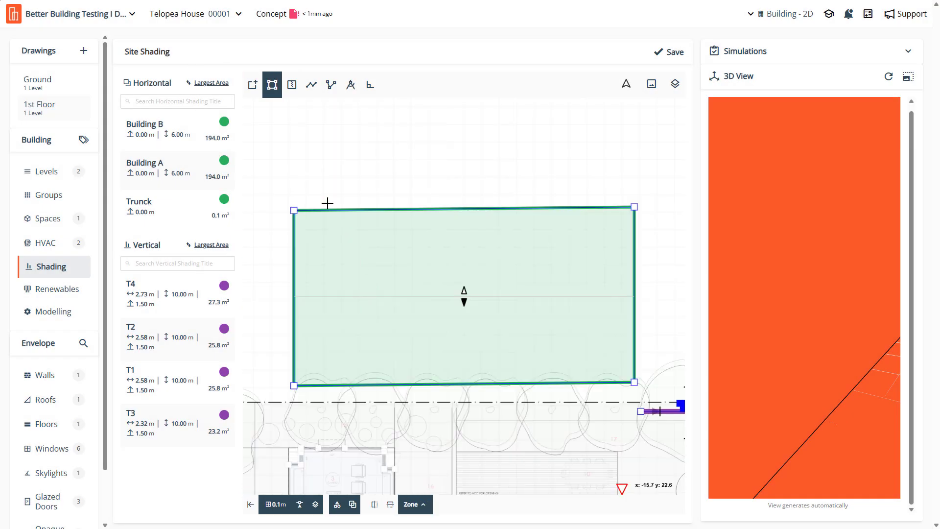
{"action": "scroll", "coordinate": [327, 202], "scroll_direction": "down", "scroll_amount": 3}
{"action": "scroll", "coordinate": [440, 280], "scroll_direction": "up", "scroll_amount": 10}
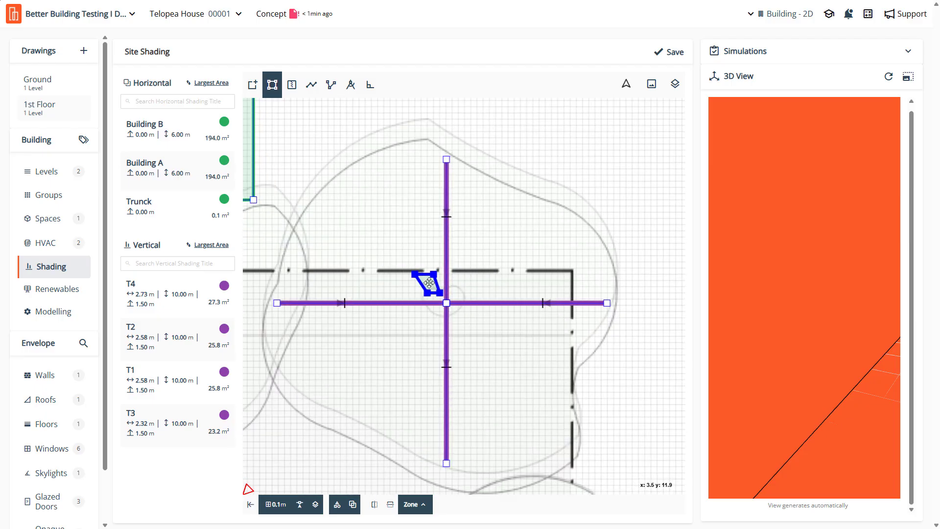
{"action": "left_click_drag", "start_coordinate": [416, 275], "coordinate": [437, 282]}
{"action": "left_click", "coordinate": [430, 293]}
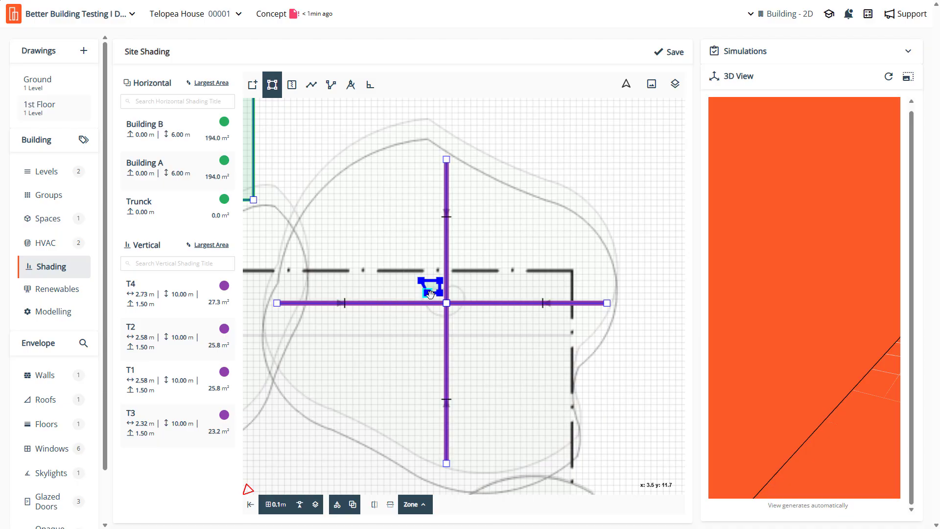
{"action": "scroll", "coordinate": [452, 324], "scroll_direction": "up", "scroll_amount": 2}
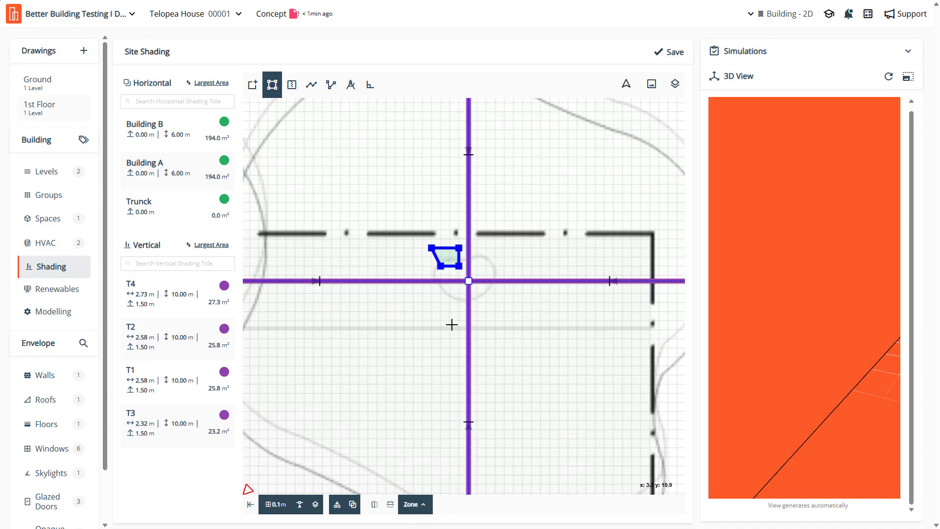
Move the Trunck shading over the intersection of the four tree screens, switching snapping off for the final placement and back on
{"action": "left_click", "coordinate": [680, 53]}
{"action": "left_click_drag", "start_coordinate": [455, 261], "coordinate": [468, 282]}
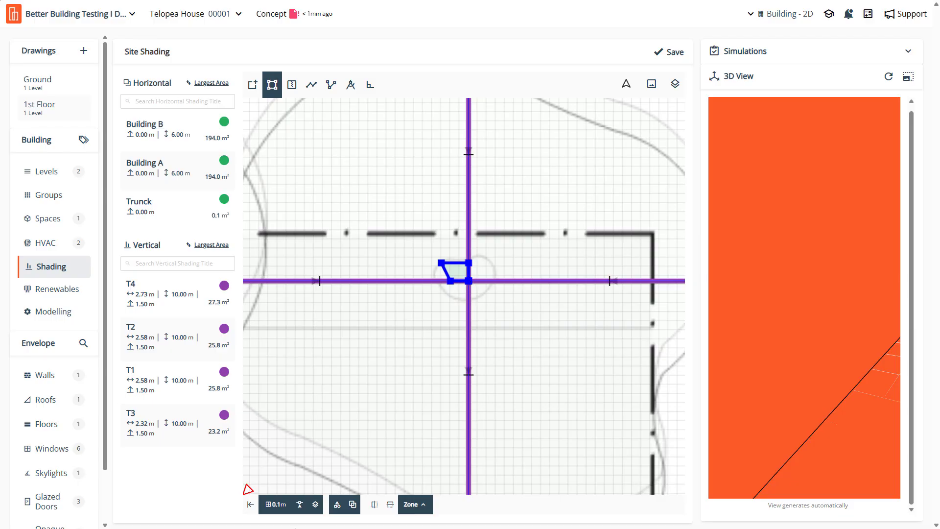
{"action": "left_click", "coordinate": [300, 506]}
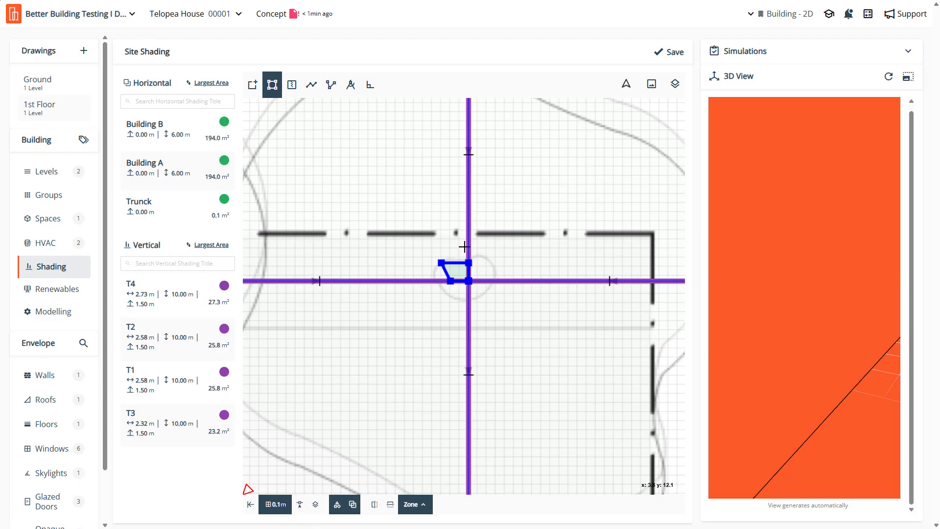
{"action": "left_click_drag", "start_coordinate": [456, 271], "coordinate": [464, 279]}
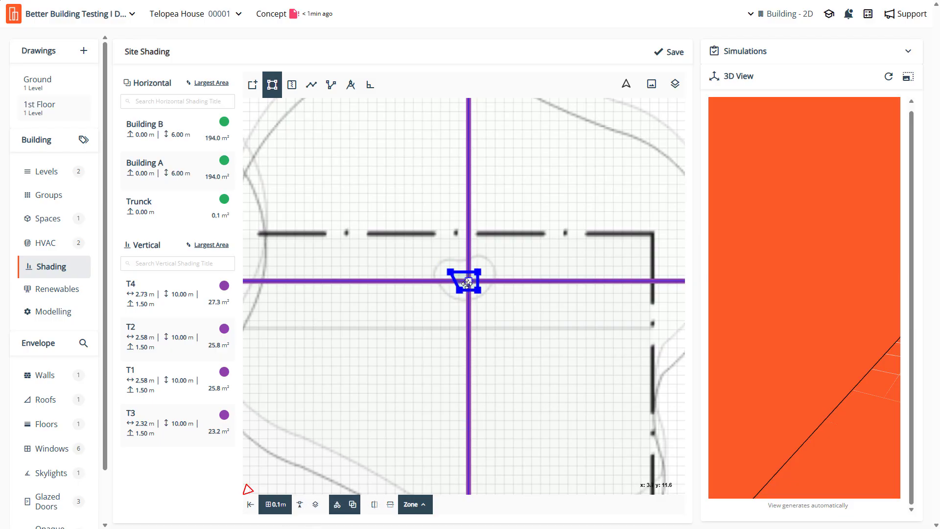
{"action": "left_click", "coordinate": [305, 503]}
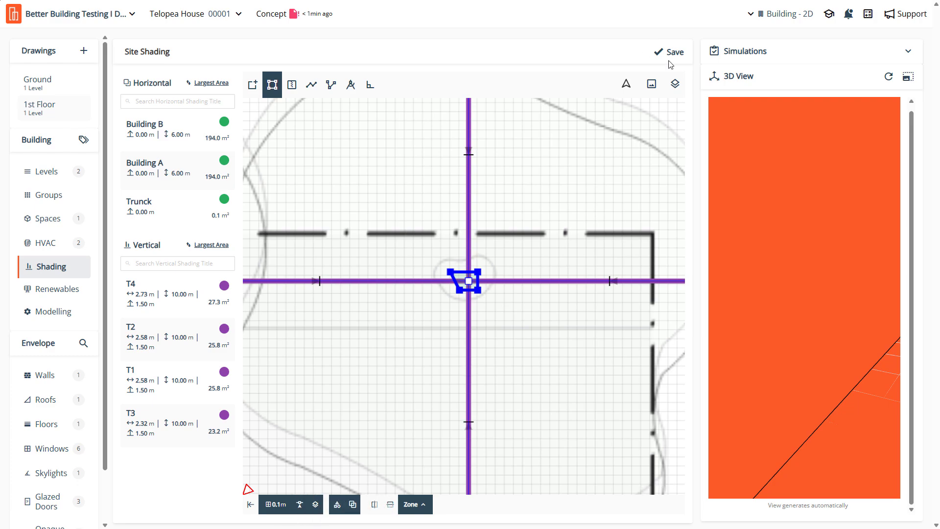
View the site shading model in the large 3D viewer and return to the drawing
{"action": "left_click", "coordinate": [909, 77]}
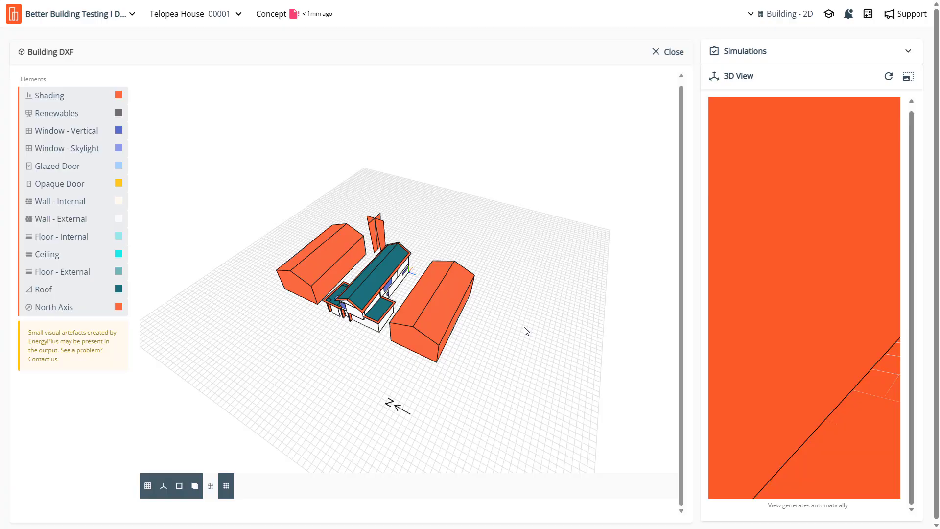
{"action": "left_click", "coordinate": [673, 51]}
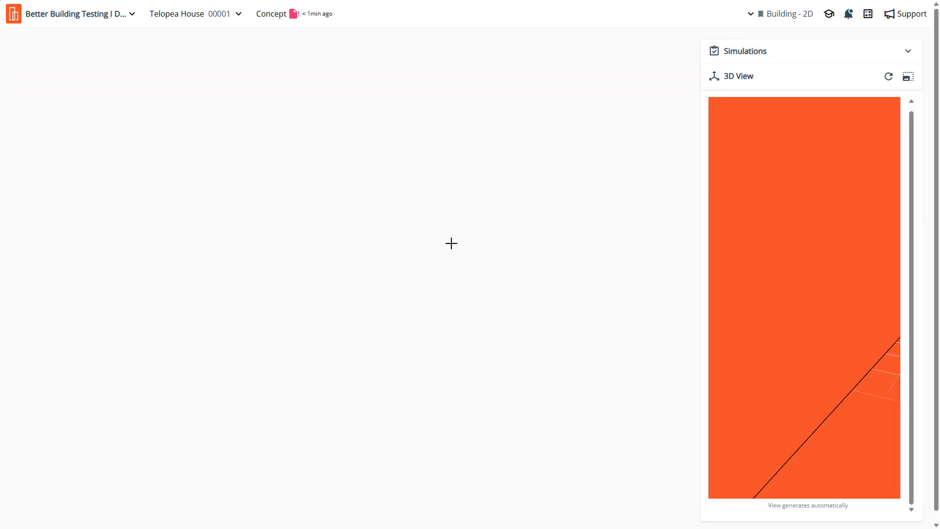
{"action": "scroll", "coordinate": [545, 231], "scroll_direction": "up", "scroll_amount": 5}
{"action": "scroll", "coordinate": [545, 231], "scroll_direction": "up", "scroll_amount": 4}
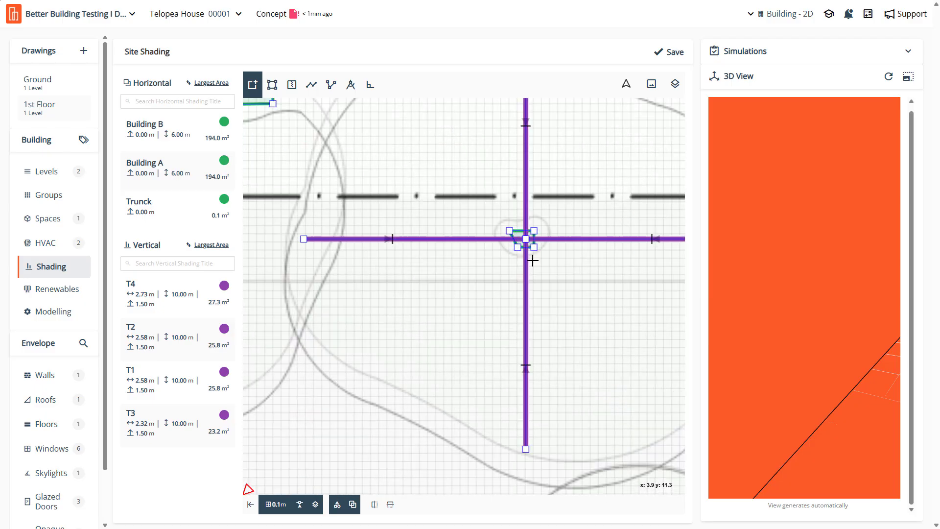
{"action": "left_click", "coordinate": [528, 235]}
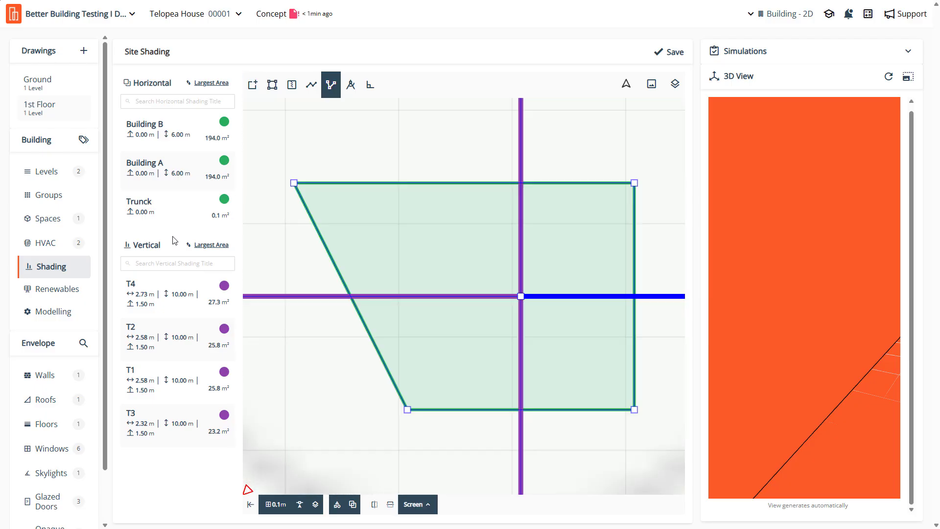
{"action": "left_click", "coordinate": [167, 205]}
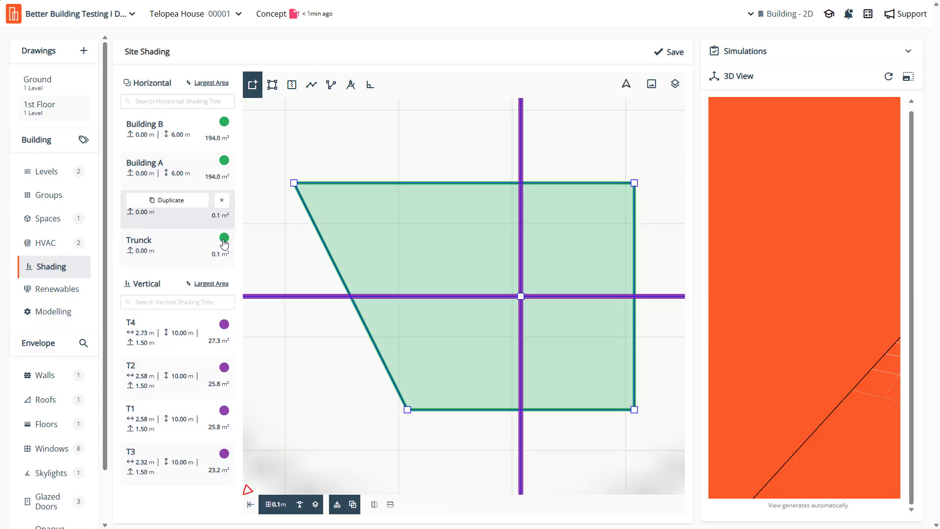
{"action": "left_click", "coordinate": [221, 239]}
Set the Trunck horizontal shading's base height to 0 m and its extrusion to 10 m
{"action": "left_click", "coordinate": [185, 225]}
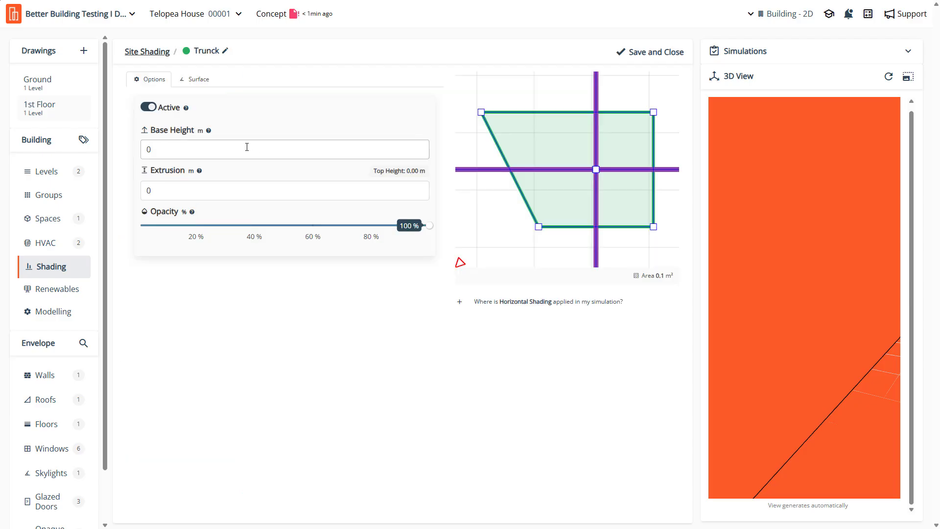
{"action": "left_click", "coordinate": [183, 148]}
{"action": "left_click_drag", "start_coordinate": [91, 157], "coordinate": [74, 166]}
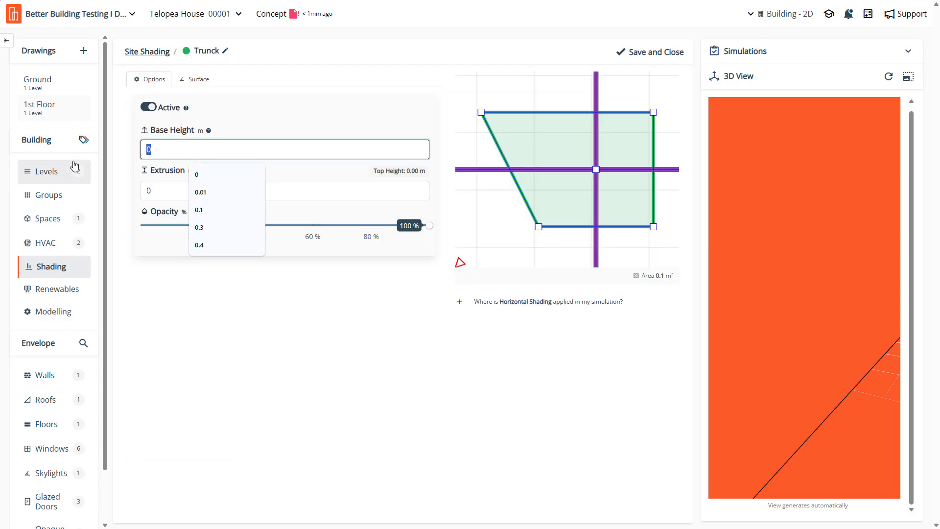
{"action": "type", "text": "1"}
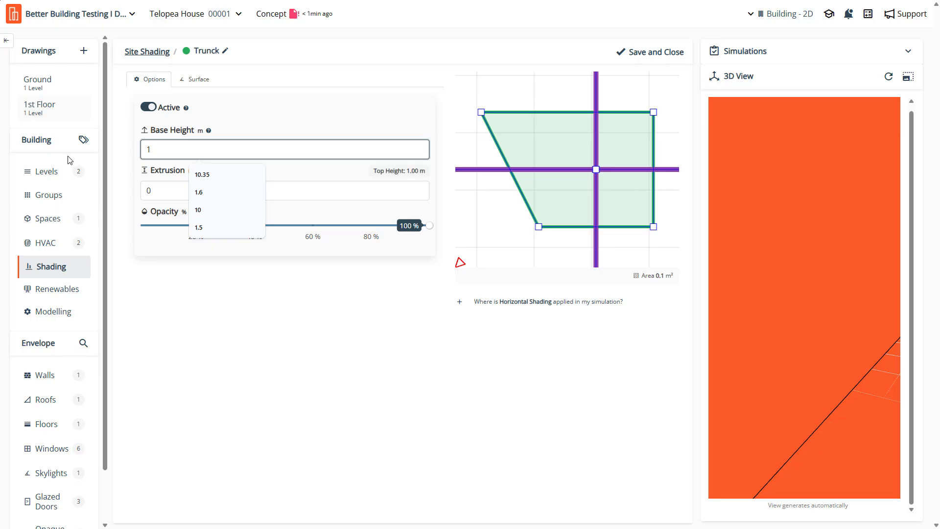
{"action": "key", "text": "BackSpace"}
{"action": "type", "text": "0"}
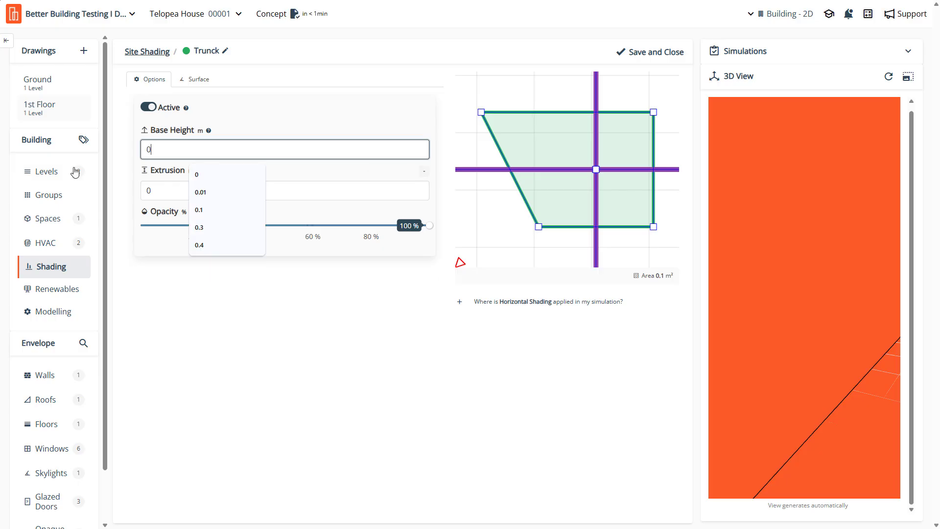
{"action": "key", "text": "Tab"}
{"action": "type", "text": "10"}
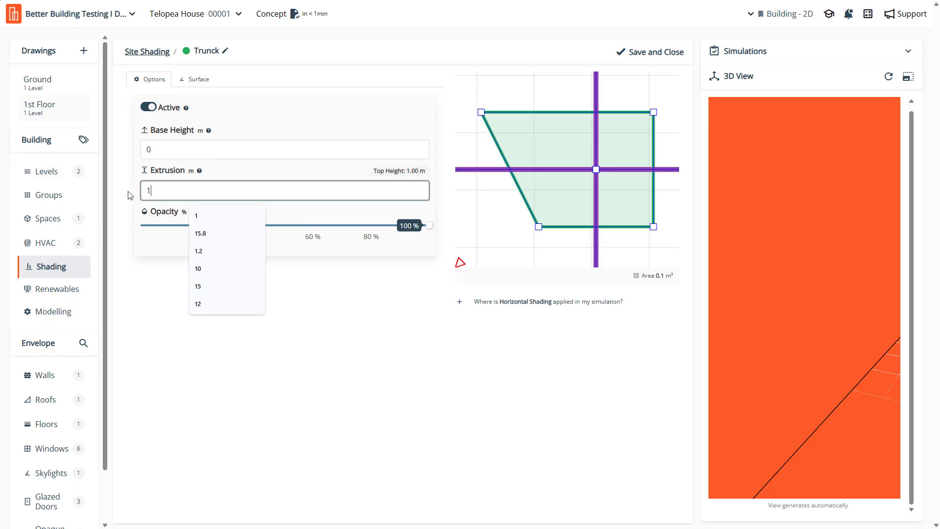
Correct the spelling of the shading's name to Trunk, then save and close its settings
{"action": "left_click", "coordinate": [225, 51]}
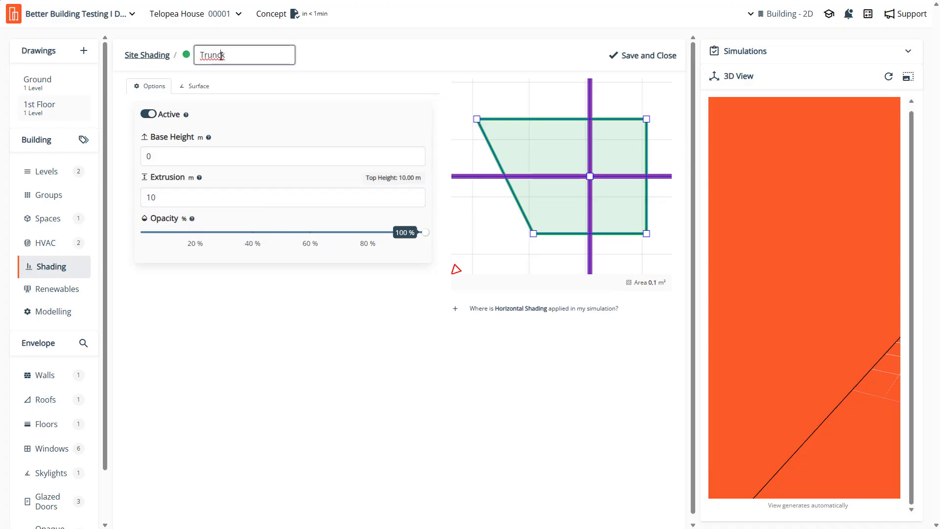
{"action": "right_click", "coordinate": [221, 54]}
{"action": "left_click", "coordinate": [240, 69]}
{"action": "left_click", "coordinate": [380, 74]}
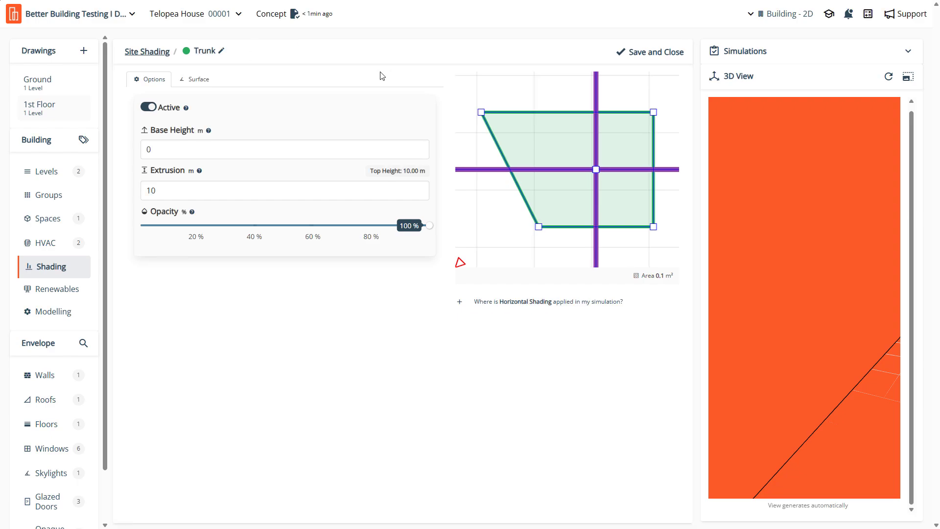
{"action": "left_click", "coordinate": [664, 57]}
{"action": "left_click", "coordinate": [668, 52]}
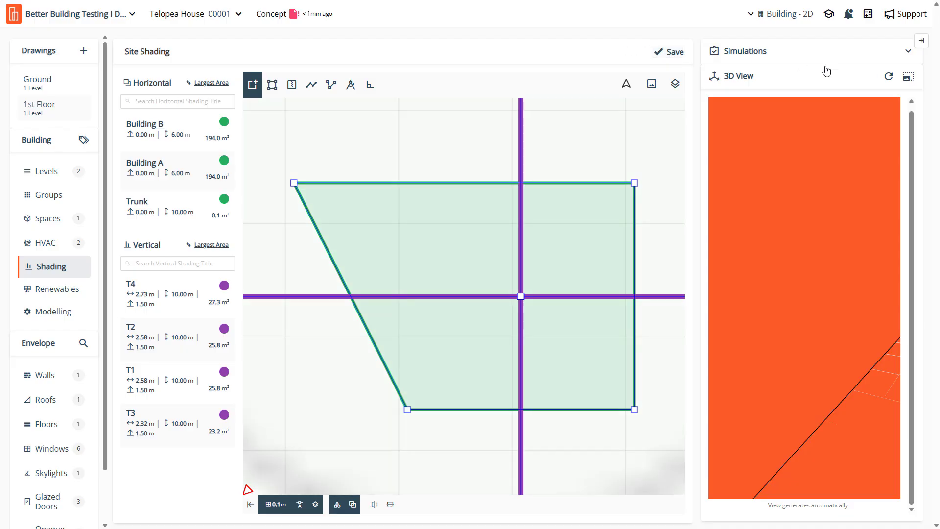
Refresh the large 3D model and inspect how the extruded trunk meets the tree screens from a low angle, then close the viewer
{"action": "left_click", "coordinate": [908, 76]}
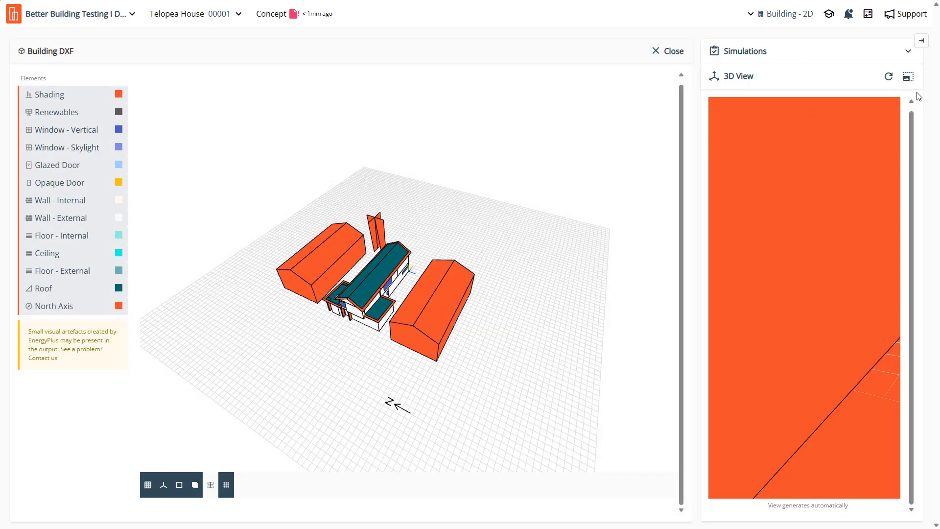
{"action": "left_click", "coordinate": [888, 76]}
{"action": "scroll", "coordinate": [431, 212], "scroll_direction": "up", "scroll_amount": 6}
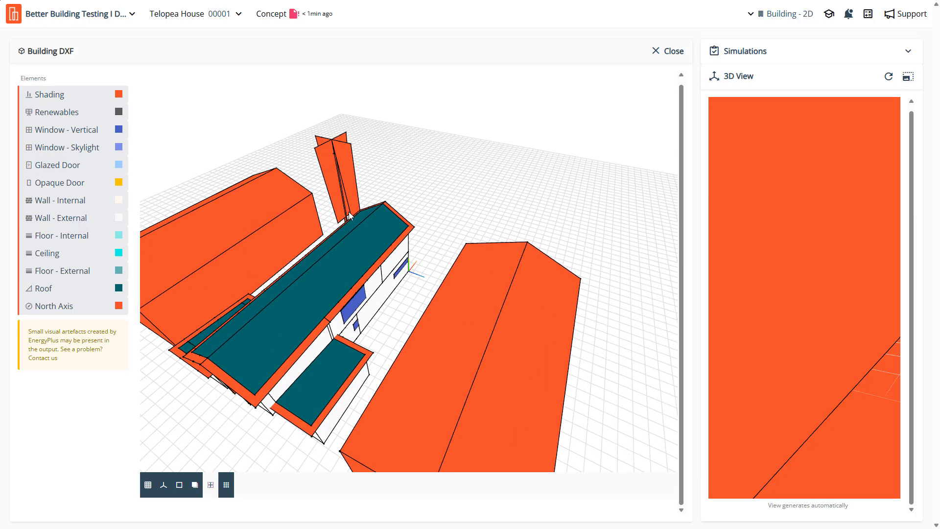
{"action": "scroll", "coordinate": [441, 332], "scroll_direction": "up", "scroll_amount": 5}
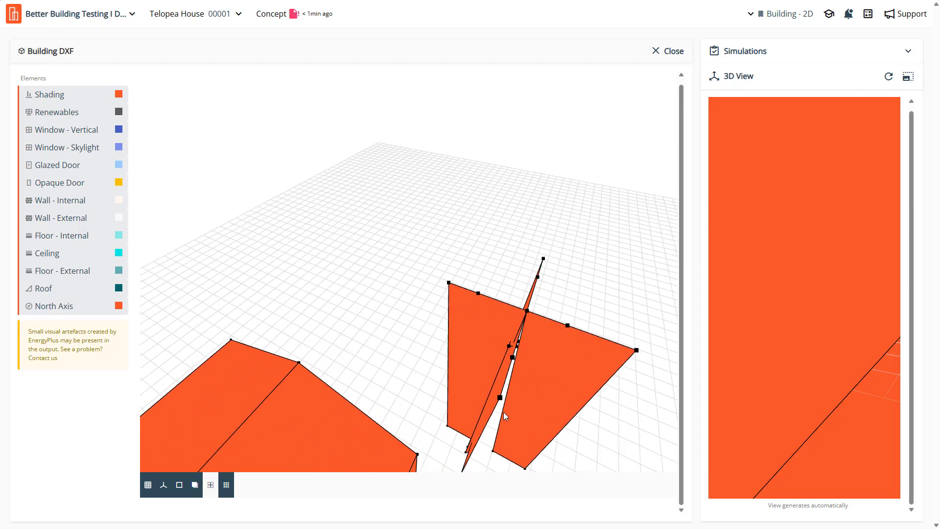
{"action": "mouse_move", "coordinate": [503, 412]}
{"action": "left_mouse_down"}
{"action": "mouse_move", "coordinate": [478, 303]}
{"action": "mouse_move", "coordinate": [470, 162]}
{"action": "left_mouse_up"}
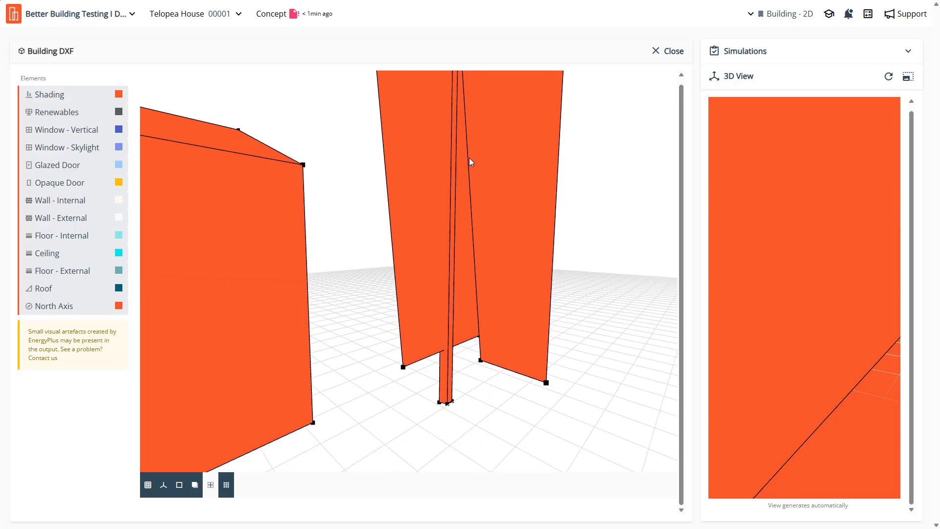
{"action": "left_click_drag", "start_coordinate": [466, 262], "coordinate": [483, 212]}
{"action": "mouse_move", "coordinate": [463, 355]}
{"action": "left_mouse_down"}
{"action": "mouse_move", "coordinate": [476, 360]}
{"action": "mouse_move", "coordinate": [446, 366]}
{"action": "mouse_move", "coordinate": [468, 365]}
{"action": "mouse_move", "coordinate": [465, 405]}
{"action": "mouse_move", "coordinate": [427, 307]}
{"action": "mouse_move", "coordinate": [461, 332]}
{"action": "mouse_move", "coordinate": [422, 330]}
{"action": "mouse_move", "coordinate": [441, 337]}
{"action": "mouse_move", "coordinate": [431, 330]}
{"action": "mouse_move", "coordinate": [457, 319]}
{"action": "mouse_move", "coordinate": [434, 326]}
{"action": "left_mouse_up"}
{"action": "scroll", "coordinate": [434, 327], "scroll_direction": "down", "scroll_amount": 6}
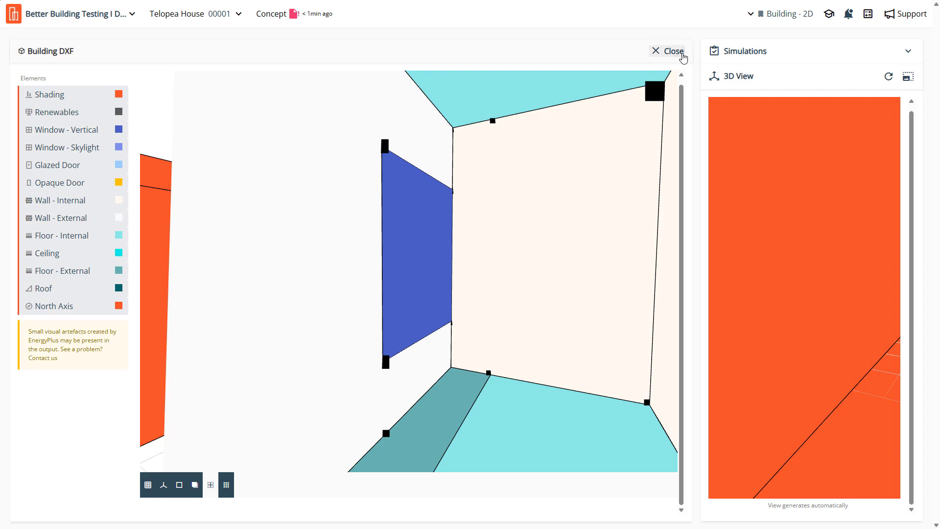
{"action": "left_click", "coordinate": [683, 57]}
Set the base height of vertical screen T4 to 3 m and save it
{"action": "left_click", "coordinate": [169, 306]}
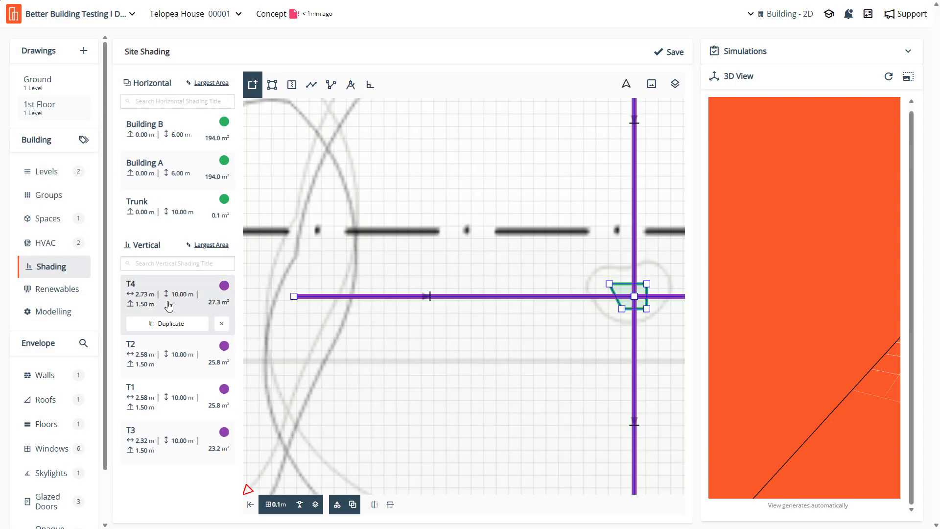
{"action": "left_click", "coordinate": [169, 306]}
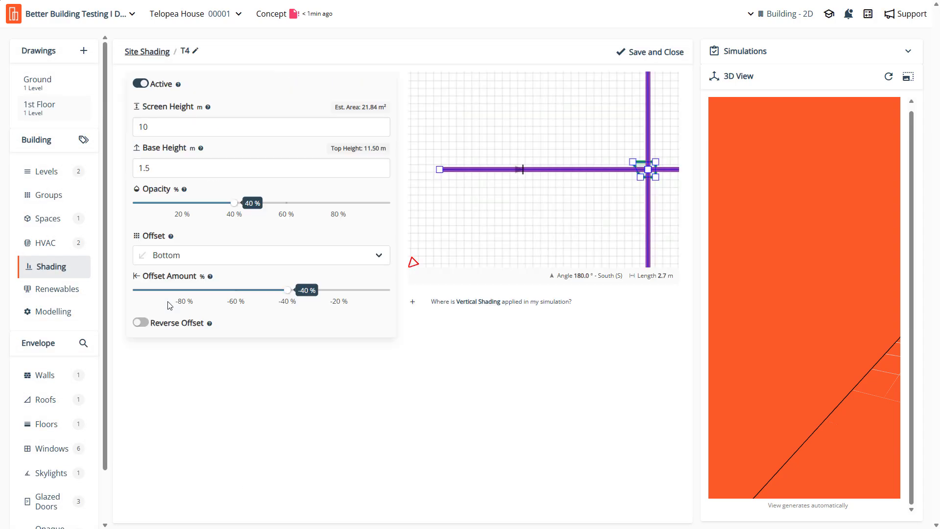
{"action": "left_click", "coordinate": [161, 168]}
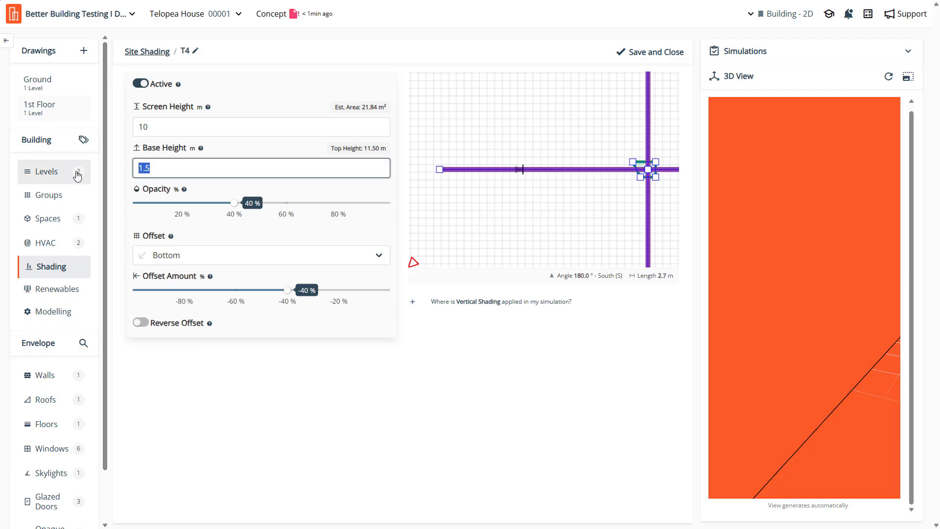
{"action": "type", "text": "3"}
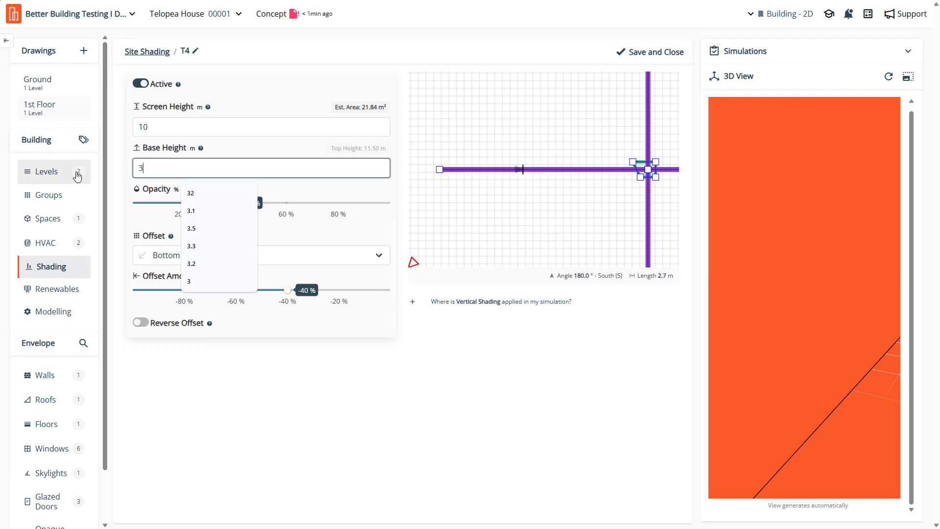
{"action": "left_click", "coordinate": [623, 112]}
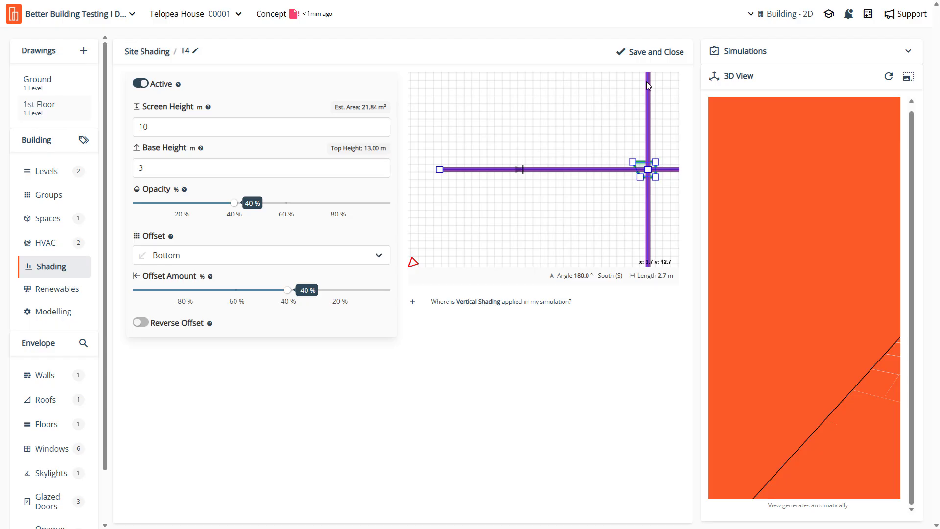
{"action": "left_click", "coordinate": [662, 53]}
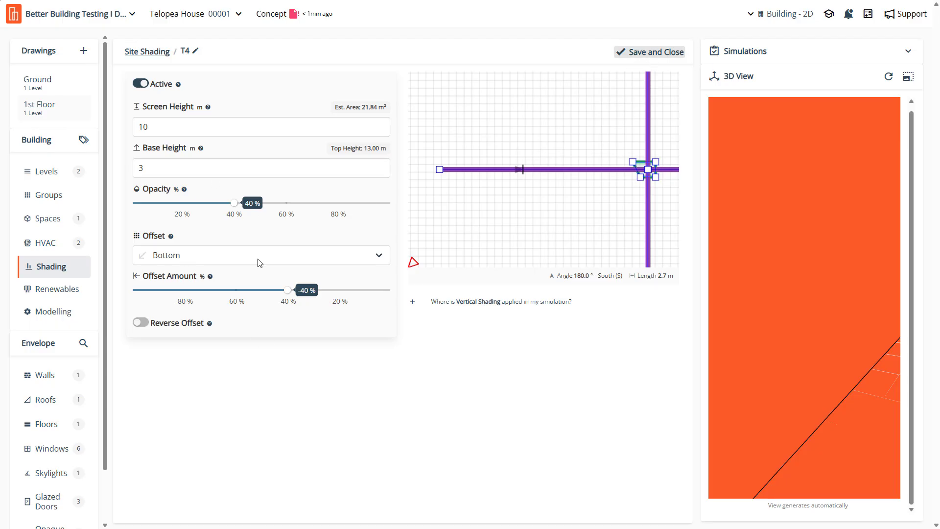
Raise vertical screen T2 to a base height of 3 m and save it
{"action": "left_click", "coordinate": [175, 341]}
{"action": "left_click_drag", "start_coordinate": [181, 169], "coordinate": [93, 163]}
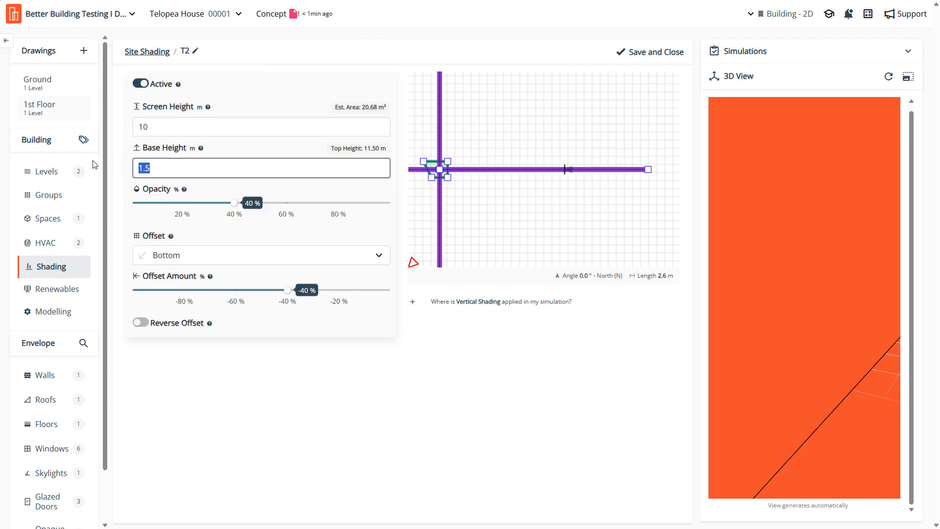
{"action": "type", "text": "3"}
{"action": "left_click", "coordinate": [650, 53]}
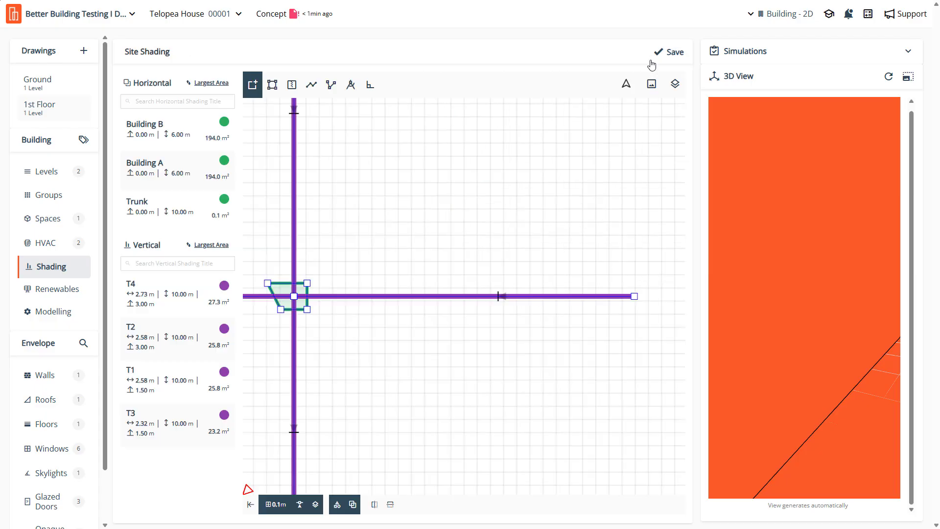
Change the base height of vertical screen T1 to 3 m and save it
{"action": "left_click", "coordinate": [171, 390]}
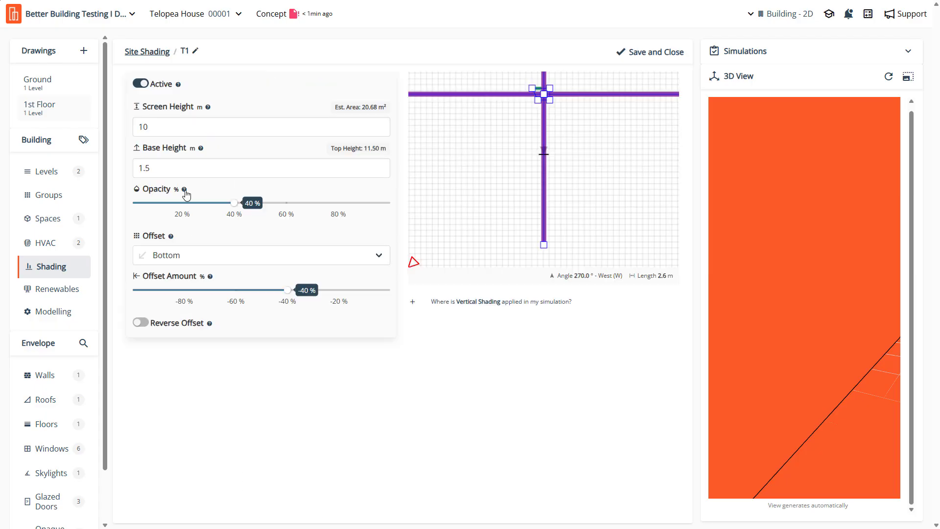
{"action": "left_click_drag", "start_coordinate": [152, 168], "coordinate": [109, 174]}
{"action": "type", "text": "3"}
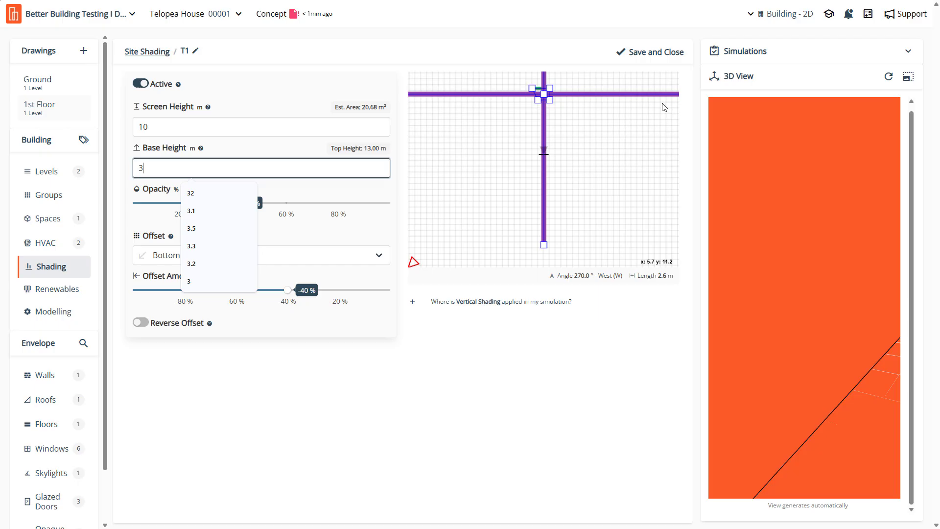
{"action": "left_click", "coordinate": [649, 53]}
Set the base height of vertical screen T3 to 3 m, then save the screen and the site shading
{"action": "left_click", "coordinate": [220, 436]}
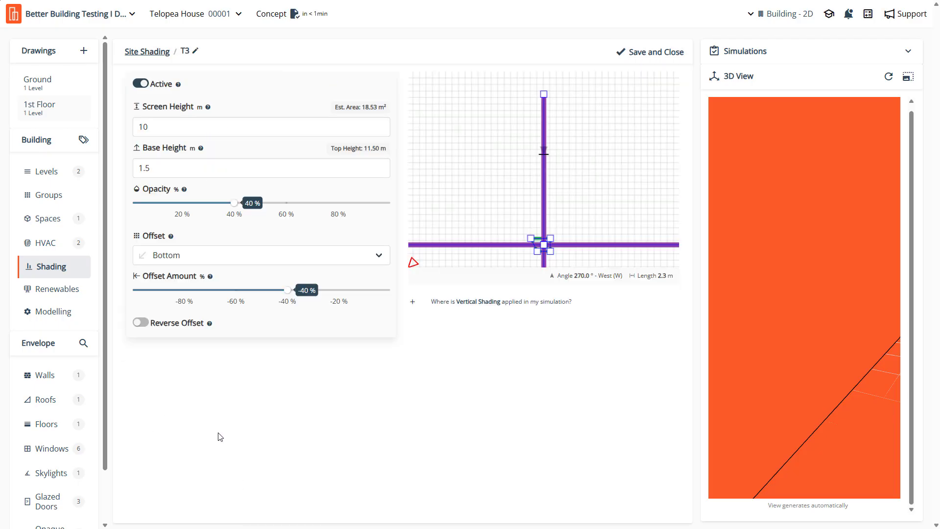
{"action": "left_click_drag", "start_coordinate": [179, 166], "coordinate": [86, 170]}
{"action": "type", "text": "3"}
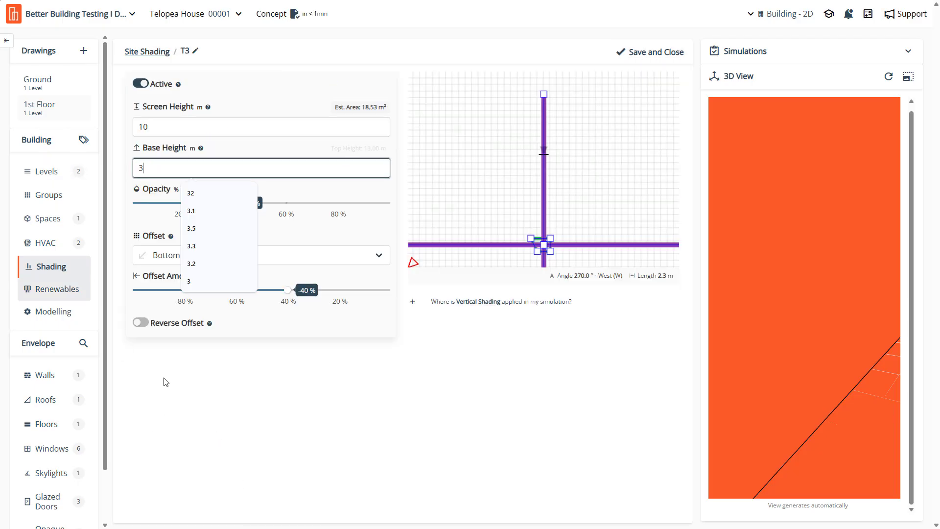
{"action": "left_click", "coordinate": [359, 363]}
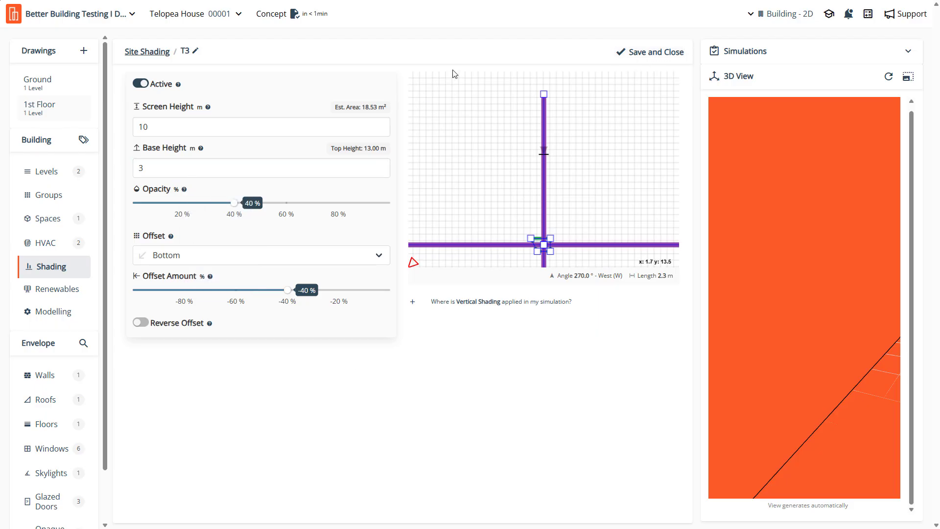
{"action": "left_click", "coordinate": [642, 54]}
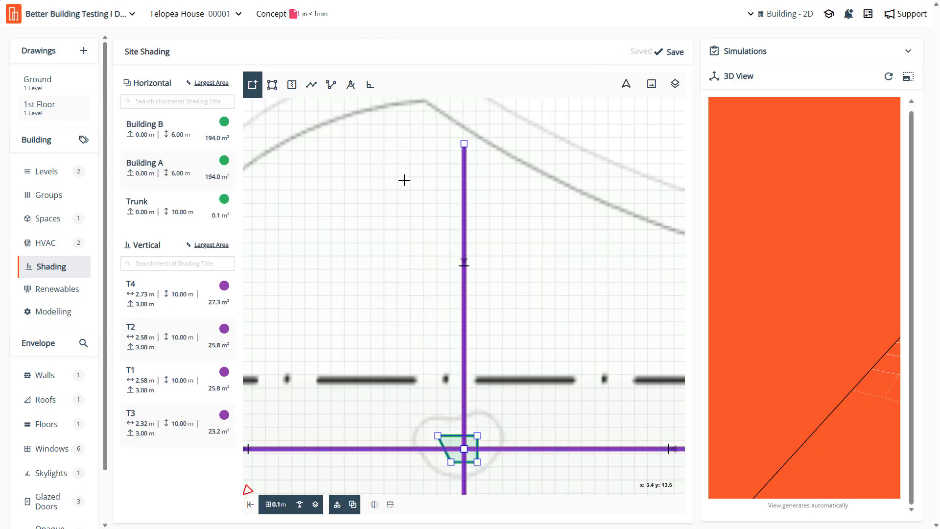
{"action": "left_click", "coordinate": [670, 53]}
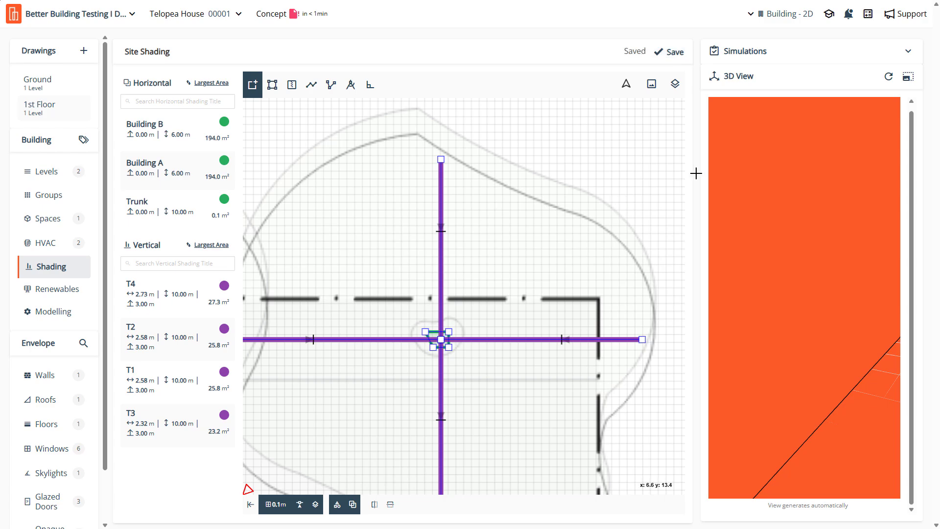
Refresh the large 3D model and examine the raised tree screens and trunk beside the house, then return to the site shading drawing
{"action": "left_click", "coordinate": [906, 78]}
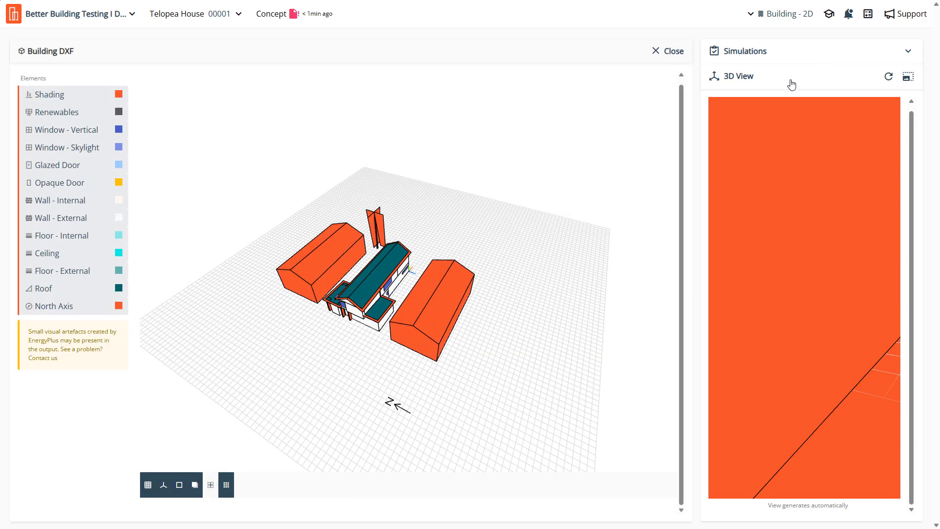
{"action": "left_click", "coordinate": [883, 81]}
{"action": "scroll", "coordinate": [357, 235], "scroll_direction": "up", "scroll_amount": 5}
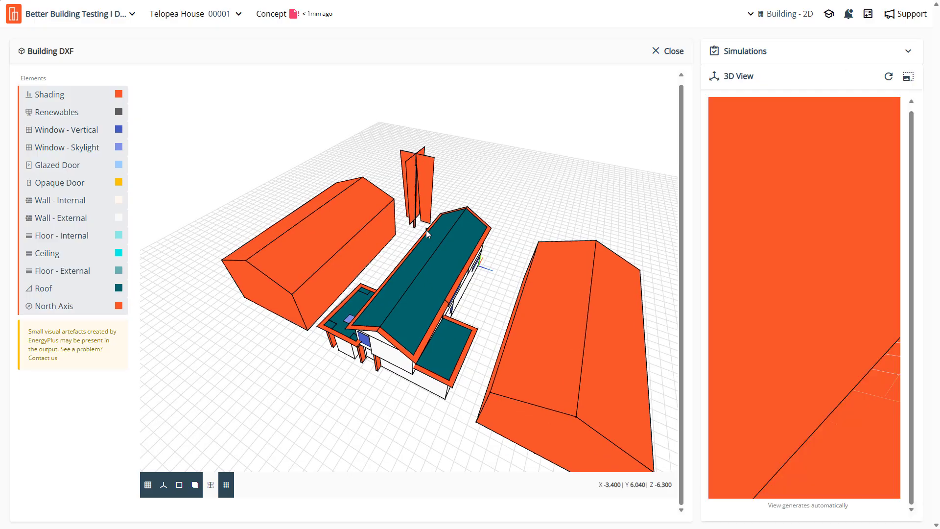
{"action": "left_click", "coordinate": [907, 79]}
{"action": "scroll", "coordinate": [332, 201], "scroll_direction": "up", "scroll_amount": 6}
{"action": "left_click_drag", "start_coordinate": [337, 190], "coordinate": [685, 174]}
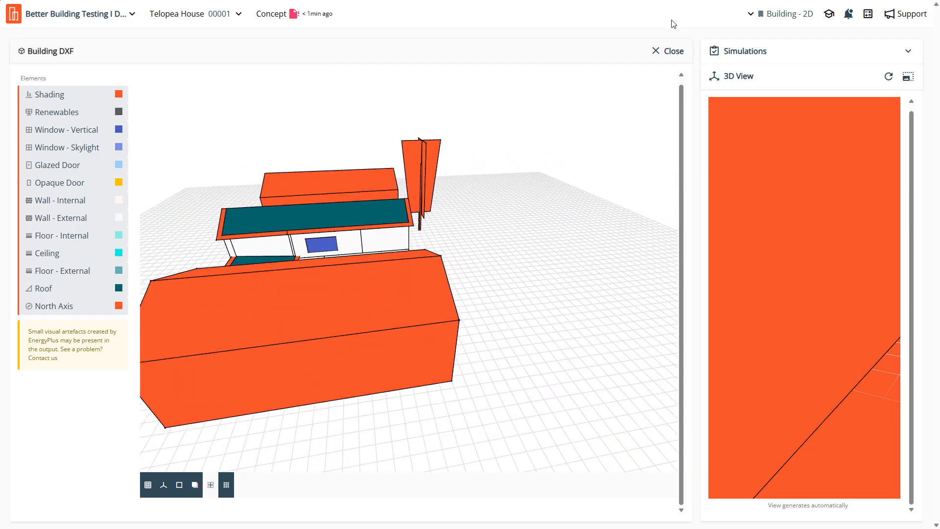
{"action": "left_click", "coordinate": [668, 51]}
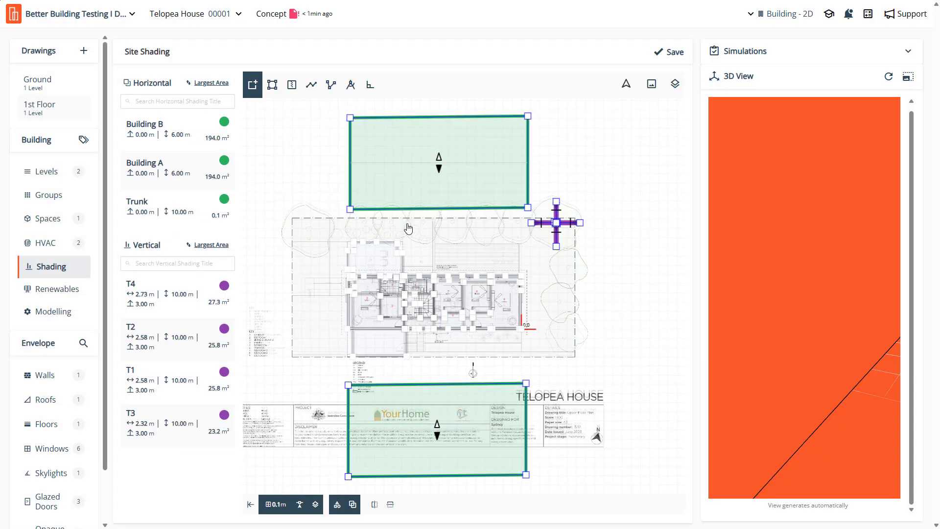
Save the site shading, then check the Ground and 1st Floor drawings
{"action": "left_click", "coordinate": [673, 52]}
{"action": "left_click", "coordinate": [52, 108]}
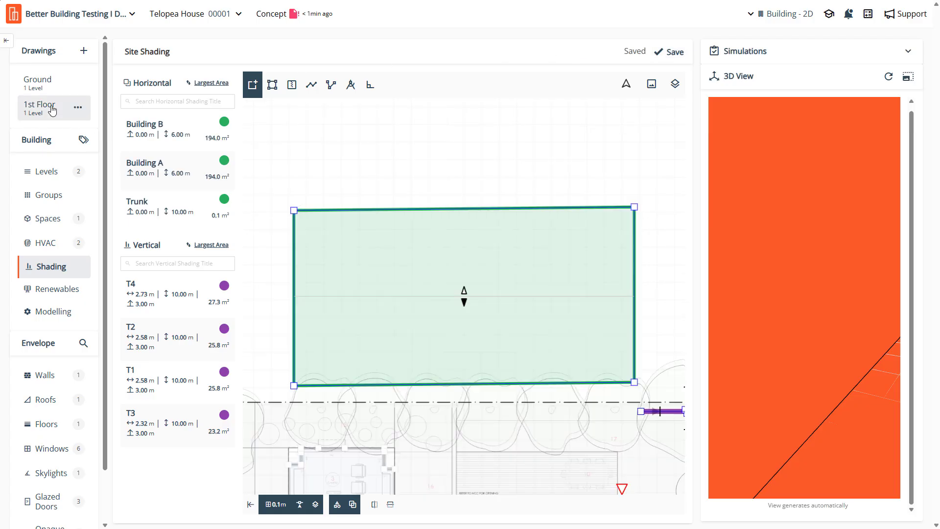
{"action": "left_click", "coordinate": [40, 82]}
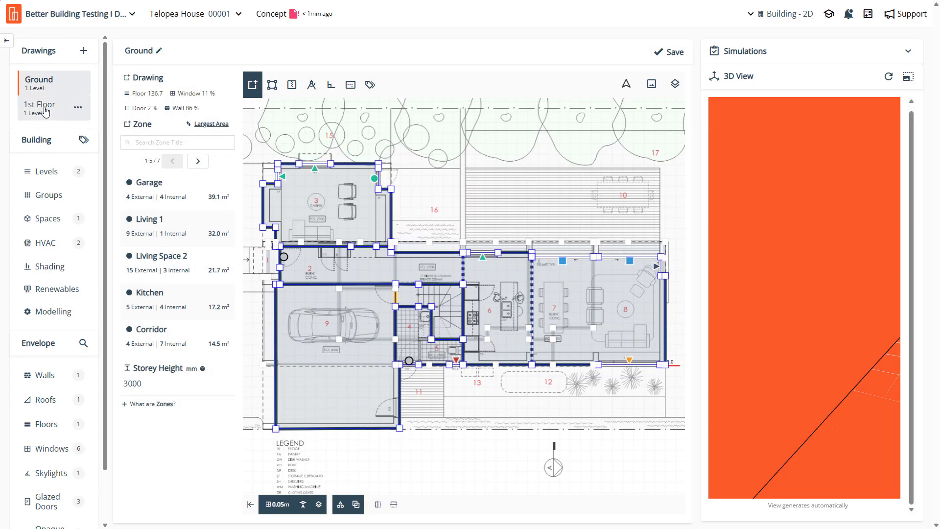
{"action": "left_click", "coordinate": [45, 112]}
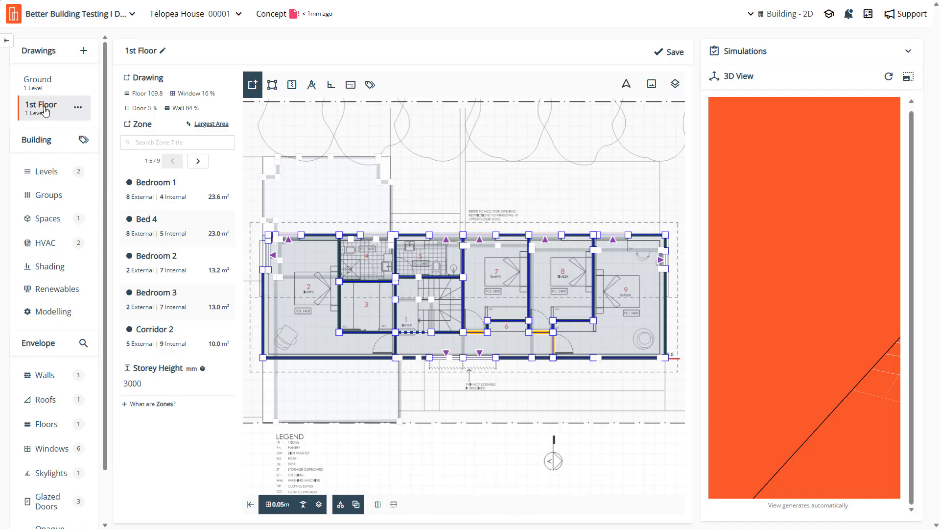
{"action": "scroll", "coordinate": [46, 460], "scroll_direction": "down", "scroll_amount": 2}
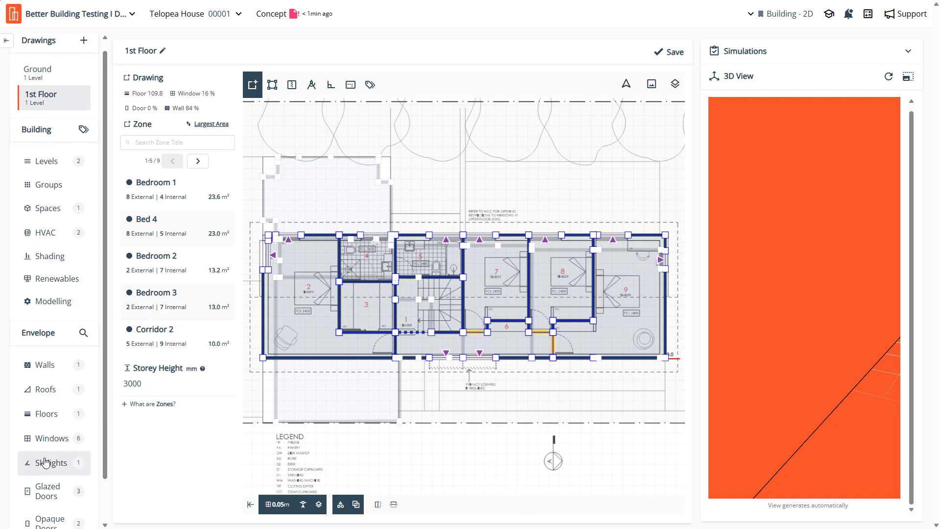
{"action": "scroll", "coordinate": [45, 460], "scroll_direction": "up", "scroll_amount": 2}
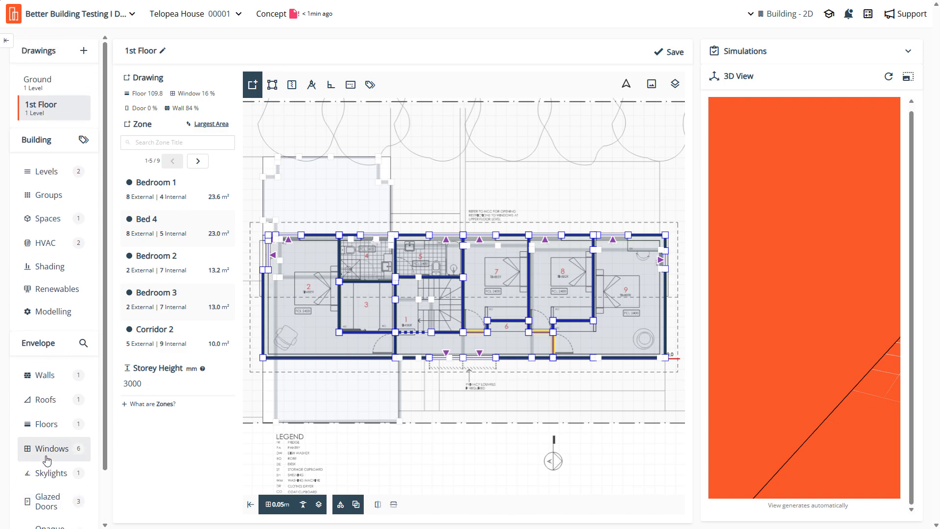
Review the Default Space's occupants, lights, equipment, airflow network, thermostat, sizing and HVAC settings, and look at the available space template groups
{"action": "left_click", "coordinate": [55, 228]}
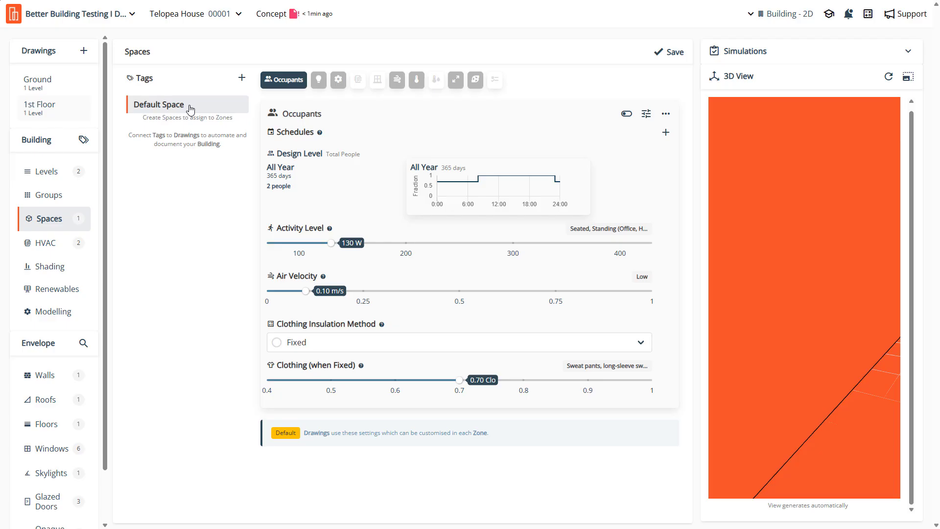
{"action": "left_click", "coordinate": [318, 79]}
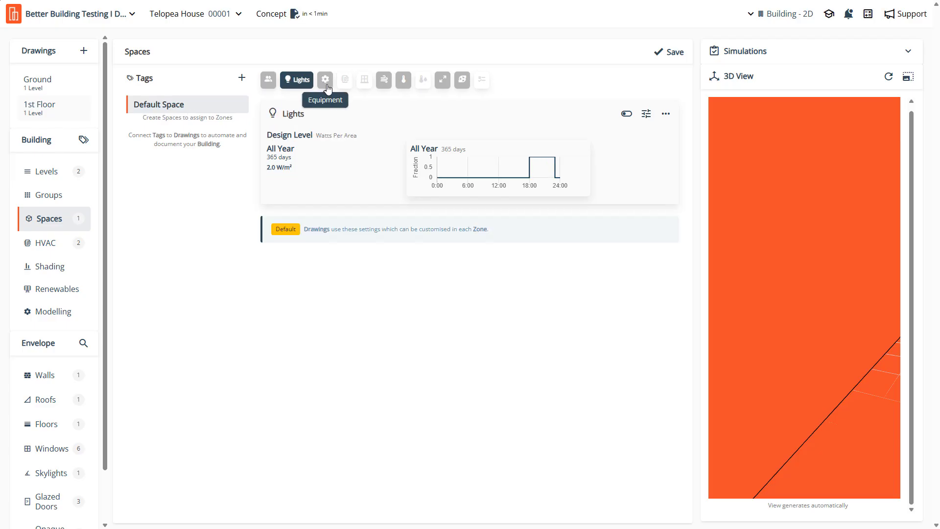
{"action": "left_click", "coordinate": [326, 81]}
{"action": "left_click", "coordinate": [396, 82]}
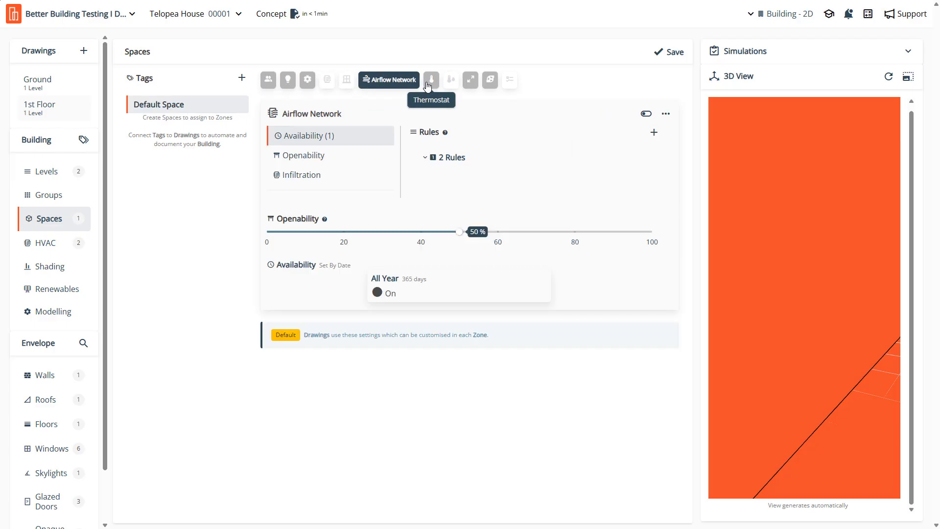
{"action": "left_click", "coordinate": [428, 84]}
{"action": "left_click", "coordinate": [456, 81]}
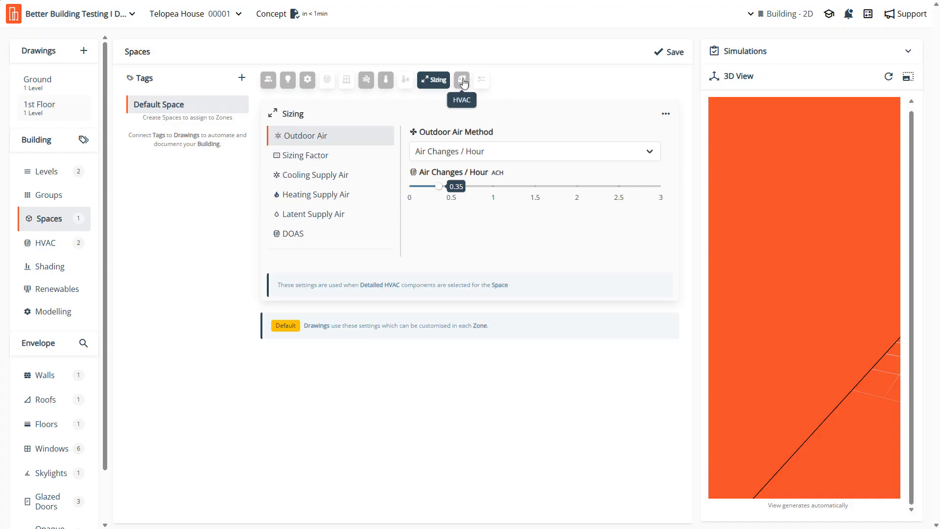
{"action": "left_click", "coordinate": [462, 81]}
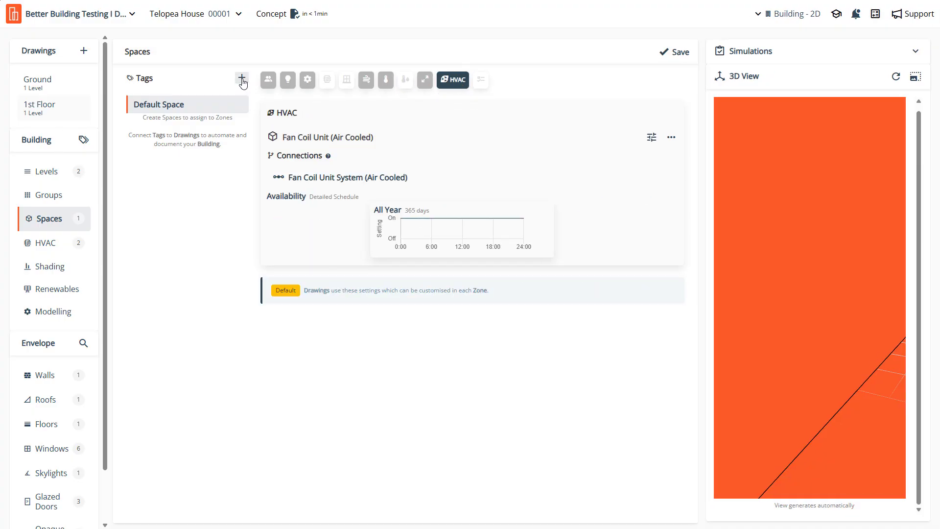
{"action": "left_click", "coordinate": [242, 80]}
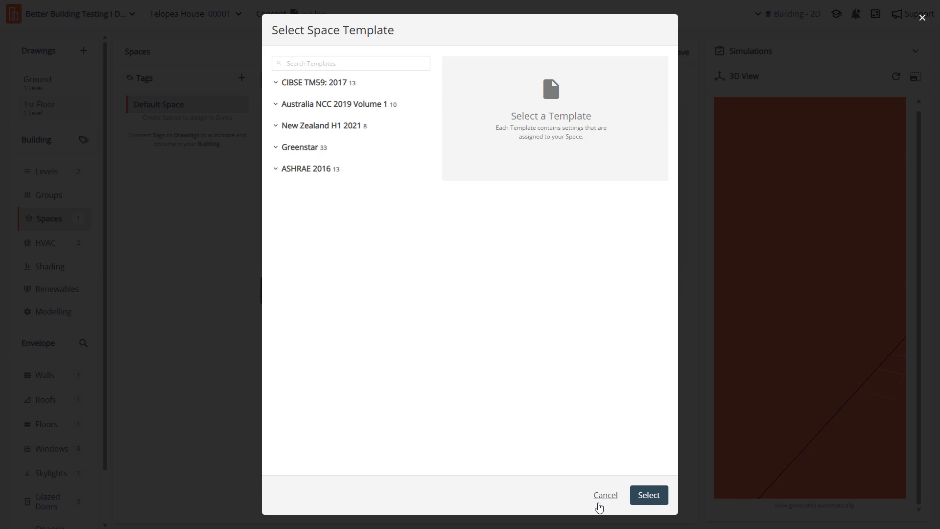
{"action": "left_click", "coordinate": [605, 495]}
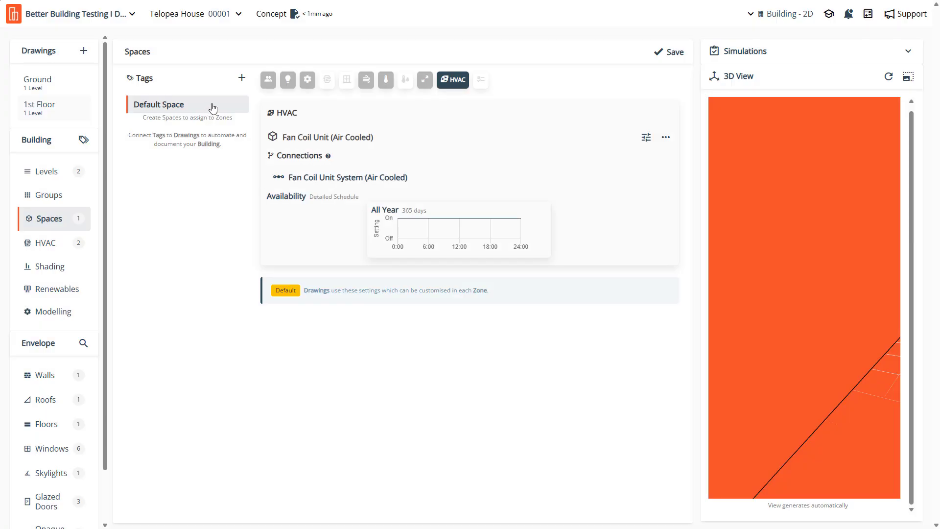
Add a space from the New Zealand H1 2021 Housing template after checking its lights, equipment and infiltration settings
{"action": "left_click", "coordinate": [241, 79]}
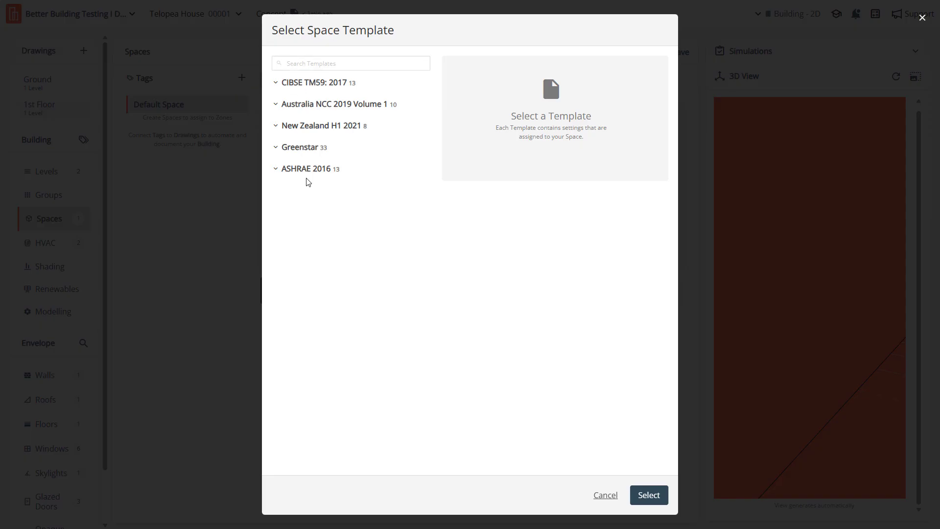
{"action": "left_click", "coordinate": [296, 126]}
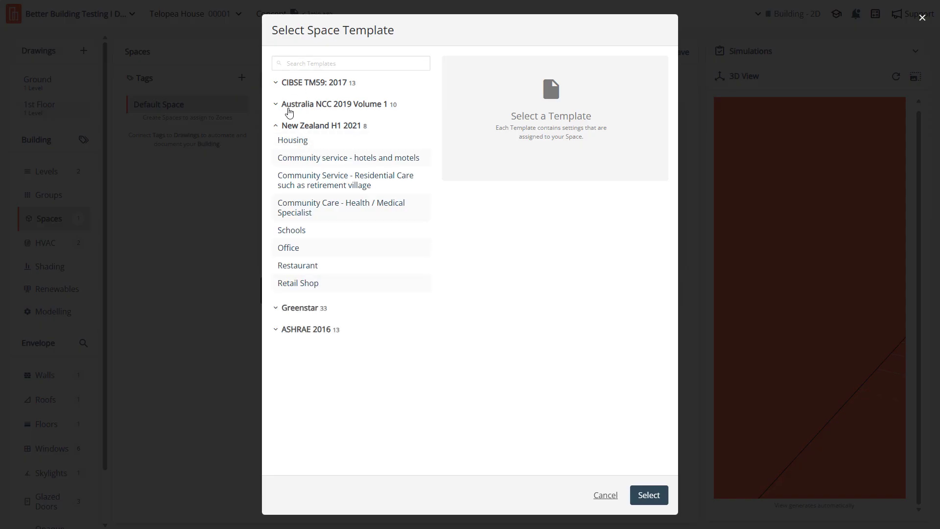
{"action": "left_click", "coordinate": [304, 142]}
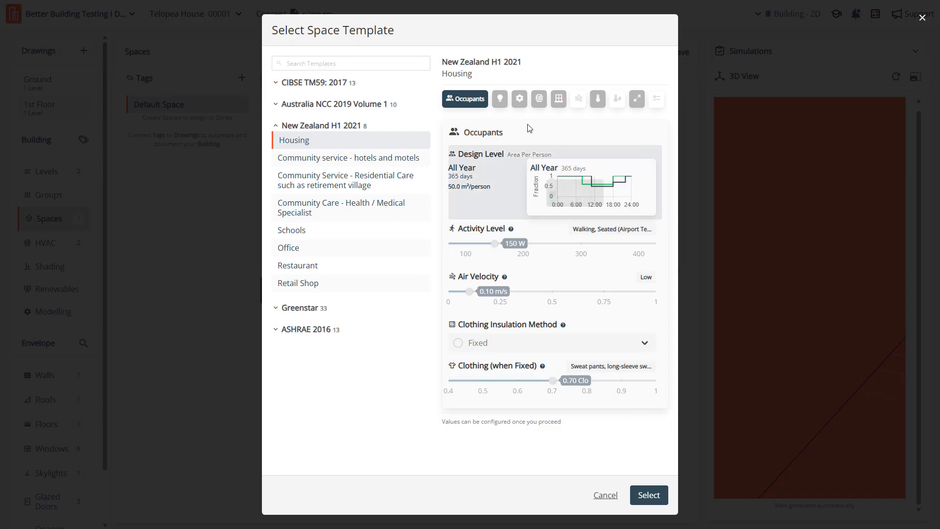
{"action": "left_click", "coordinate": [499, 99]}
{"action": "left_click", "coordinate": [507, 100]}
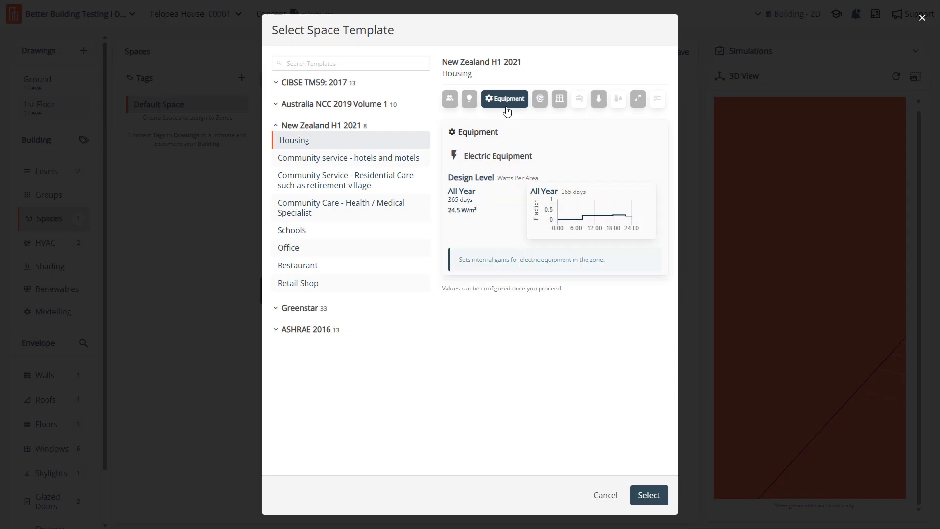
{"action": "left_click", "coordinate": [540, 99]}
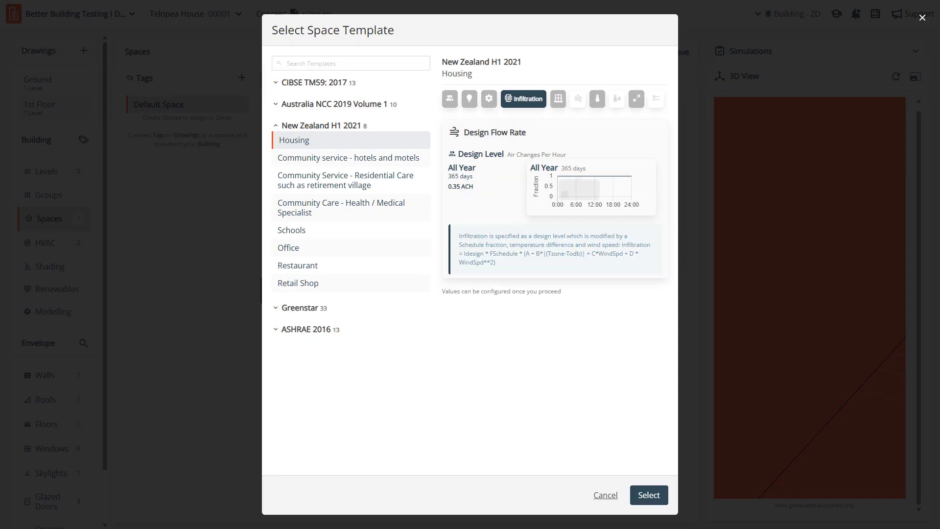
{"action": "left_click", "coordinate": [650, 497]}
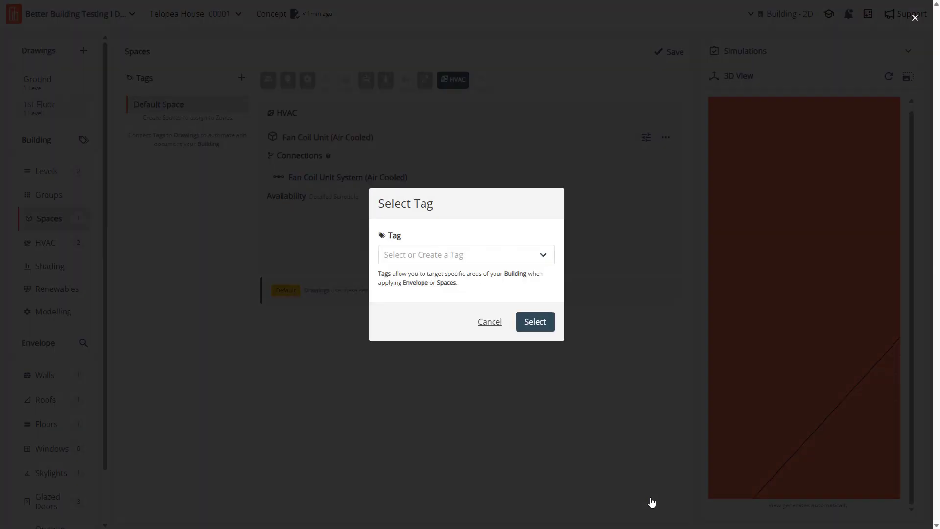
Create a light grey triangle tag titled H1 Housing for the new space and save the spaces
{"action": "left_click", "coordinate": [528, 255]}
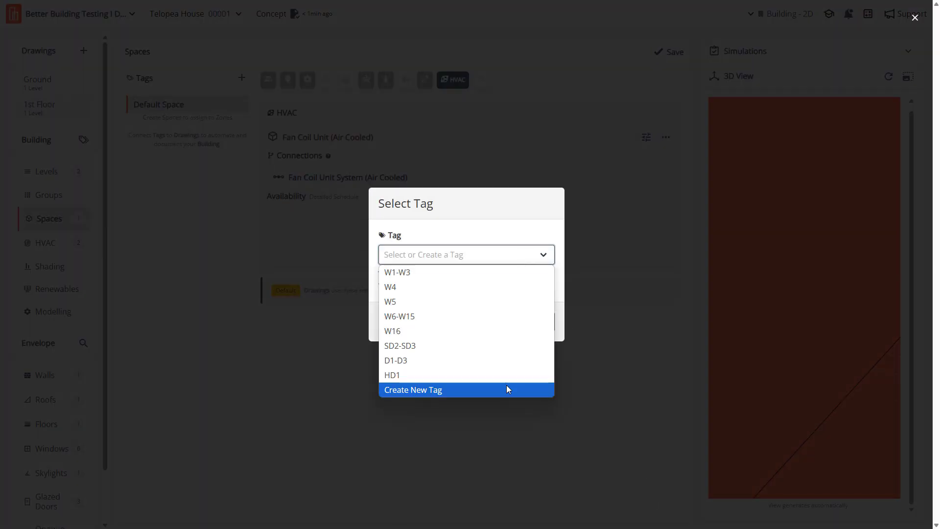
{"action": "left_click", "coordinate": [506, 388]}
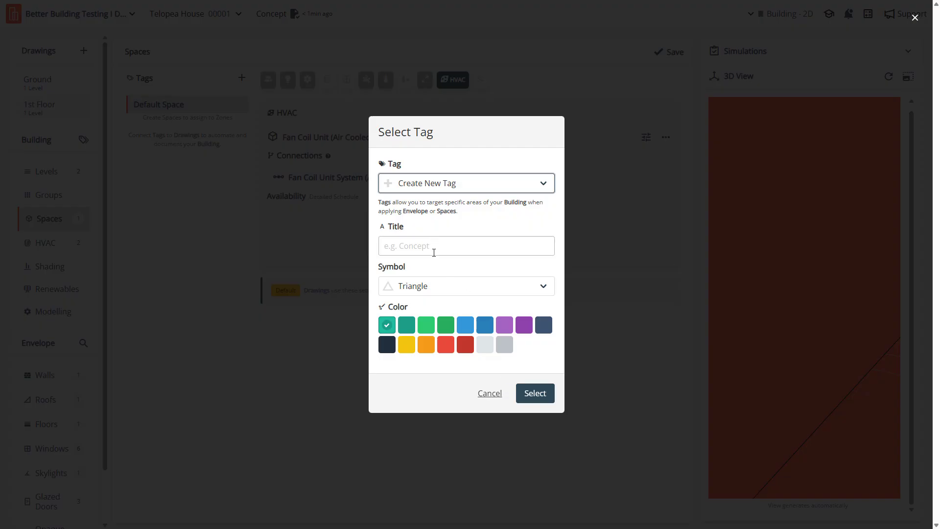
{"action": "left_click", "coordinate": [434, 252]}
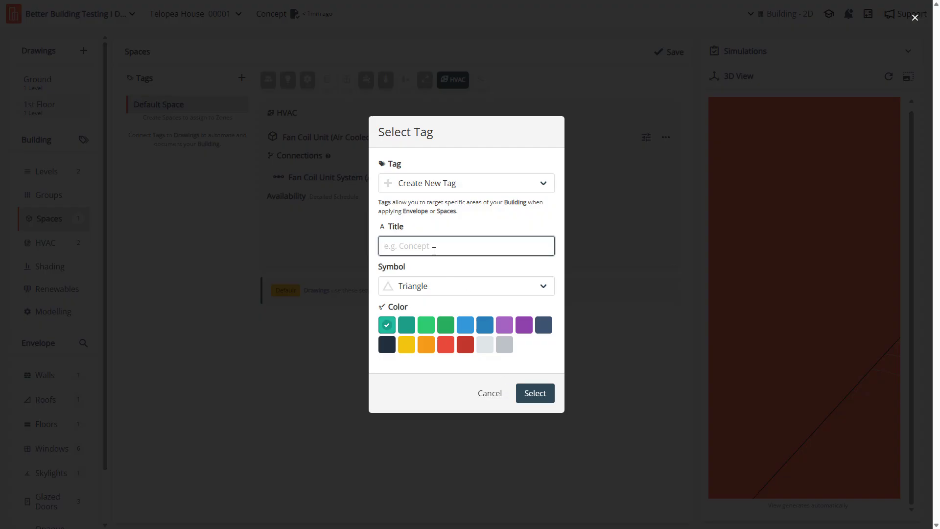
{"action": "type", "text": "H1 Housing"}
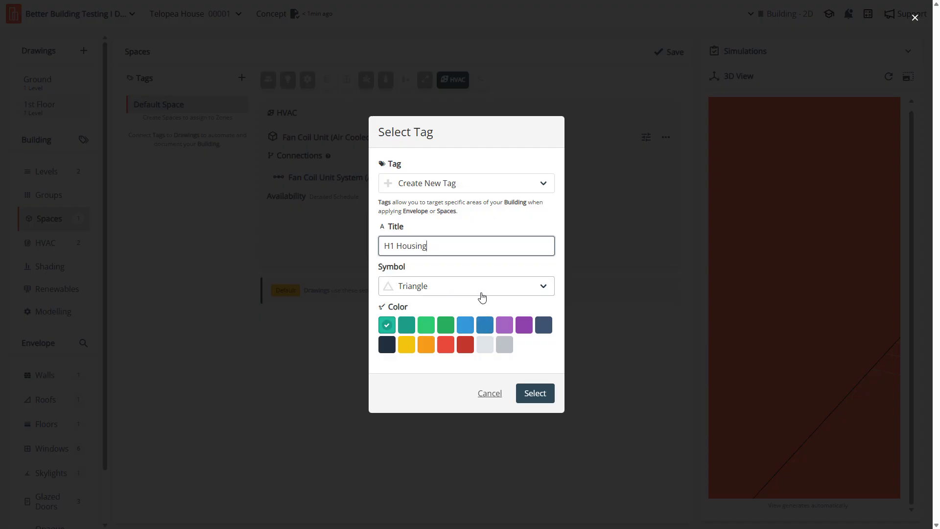
{"action": "left_click", "coordinate": [485, 344]}
{"action": "left_click", "coordinate": [524, 392]}
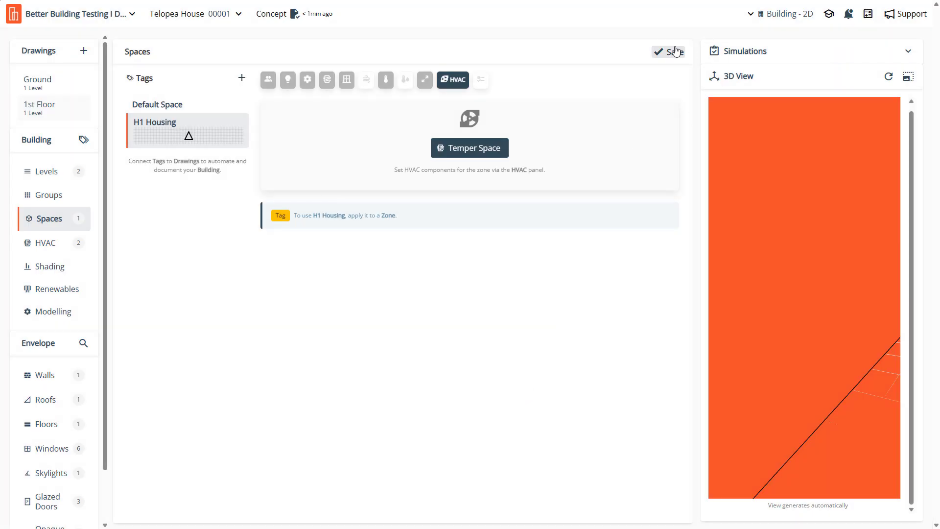
{"action": "left_click", "coordinate": [673, 53]}
Review the H1 Housing space's occupants, lights, equipment, infiltration and ventilation settings, and compare its ventilation with the Default Space
{"action": "mouse_move", "coordinate": [186, 130]}
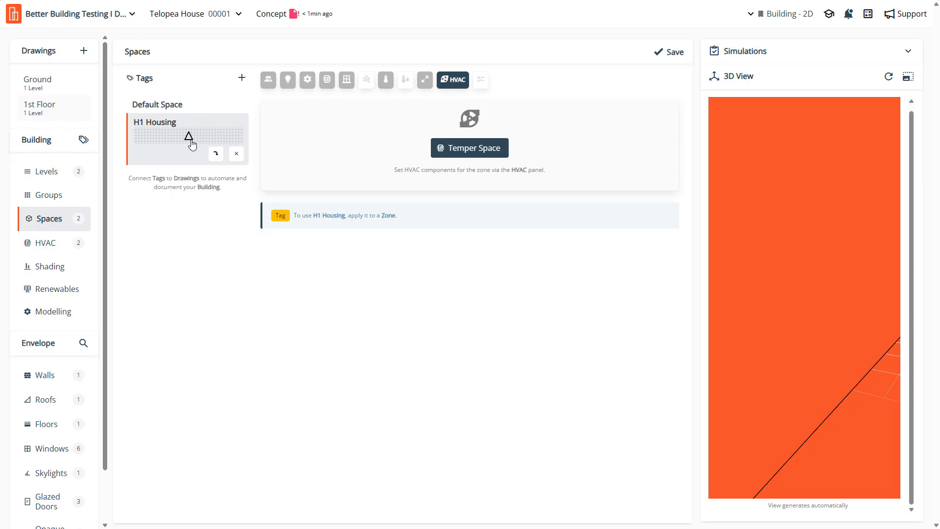
{"action": "left_click", "coordinate": [268, 79]}
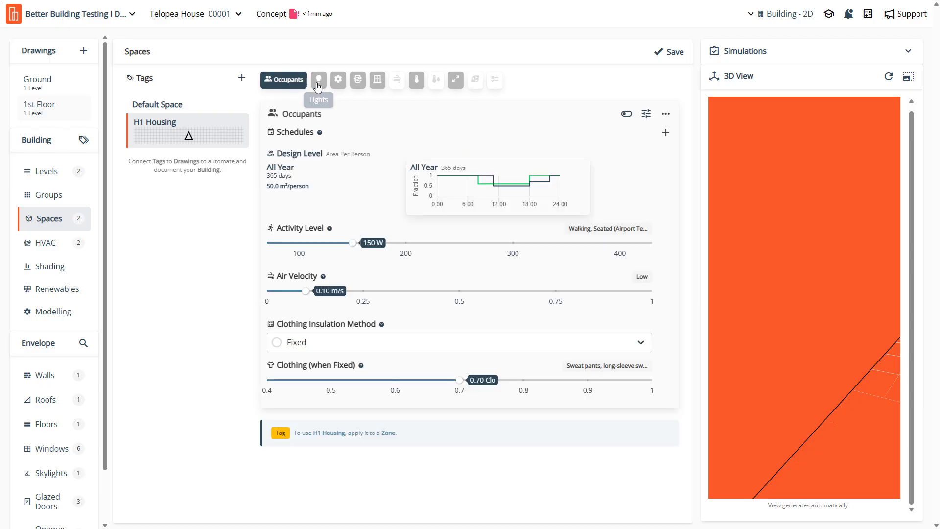
{"action": "left_click", "coordinate": [318, 84]}
{"action": "left_click", "coordinate": [327, 80]}
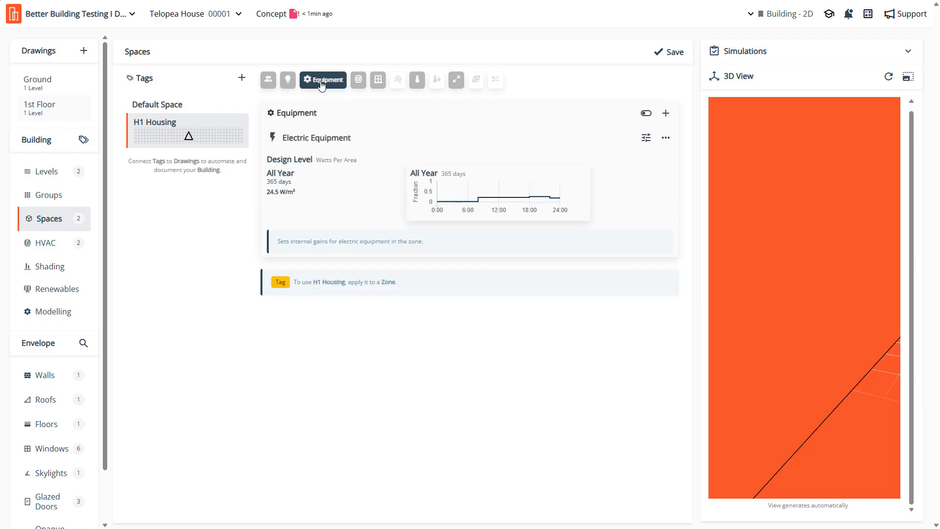
{"action": "left_click", "coordinate": [359, 80]}
{"action": "left_click", "coordinate": [378, 80]}
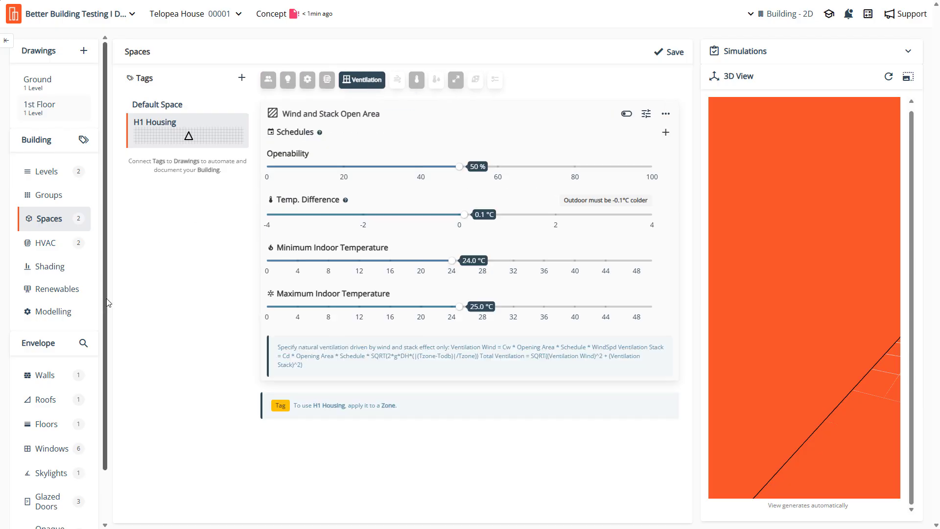
{"action": "left_click", "coordinate": [189, 109]}
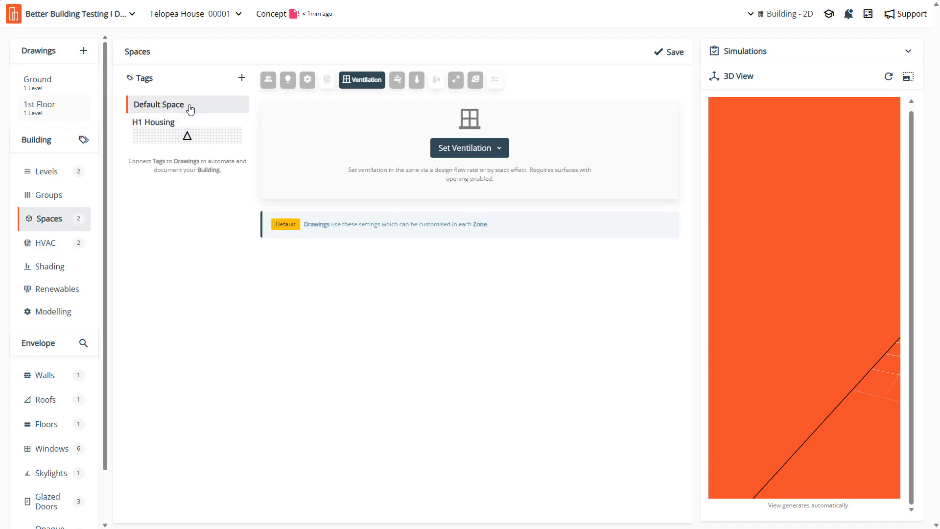
{"action": "left_click", "coordinate": [212, 129]}
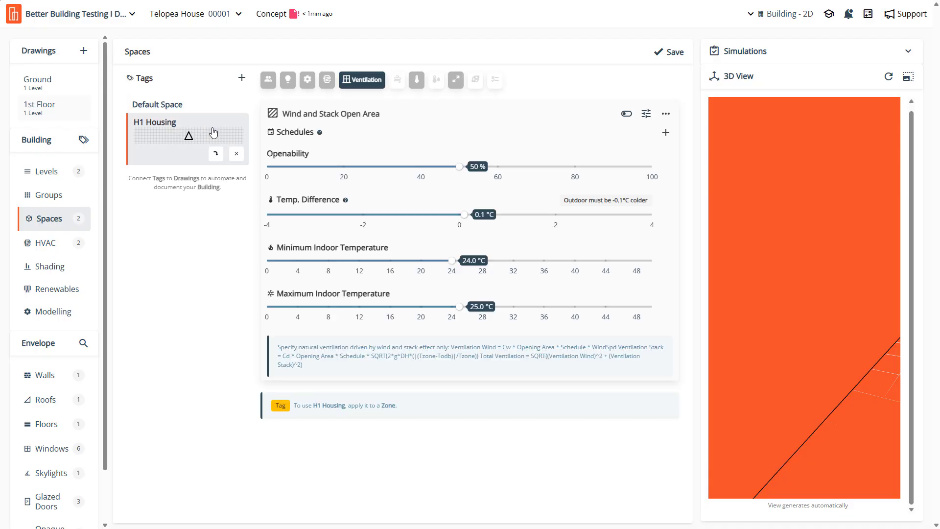
Apply only the H1 Housing tag to all zones of the Ground drawing, dropping W6-W15 from the tag selection
{"action": "left_click", "coordinate": [73, 84]}
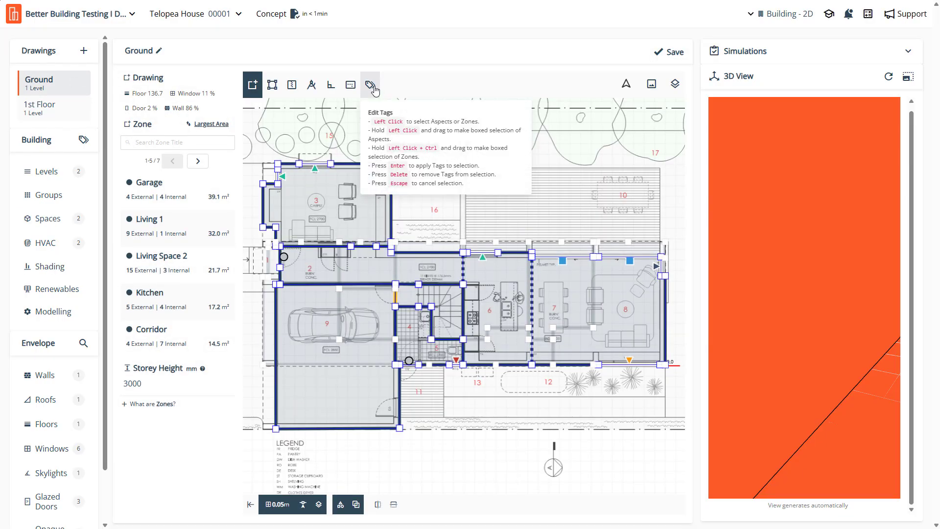
{"action": "left_click", "coordinate": [371, 85]}
{"action": "scroll", "coordinate": [349, 216], "scroll_direction": "down", "scroll_amount": 3}
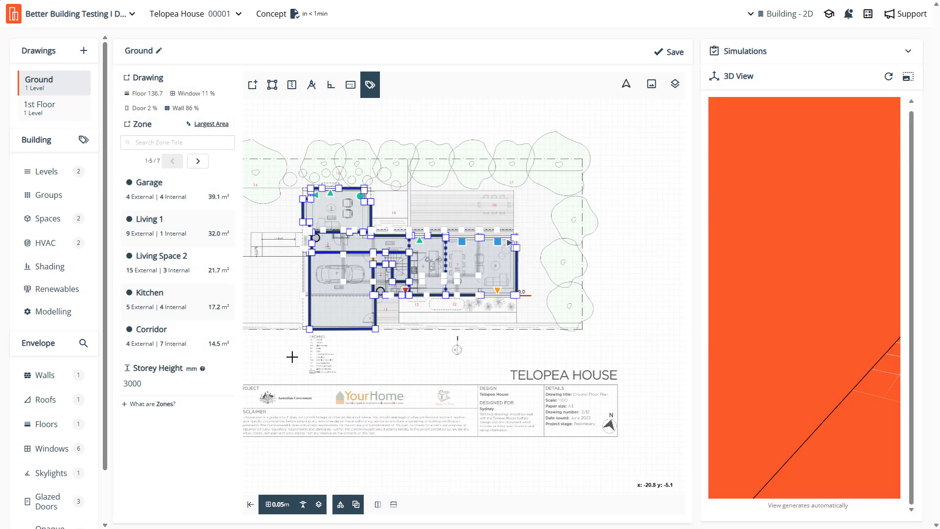
{"action": "left_click_drag", "start_coordinate": [286, 353], "coordinate": [579, 137]}
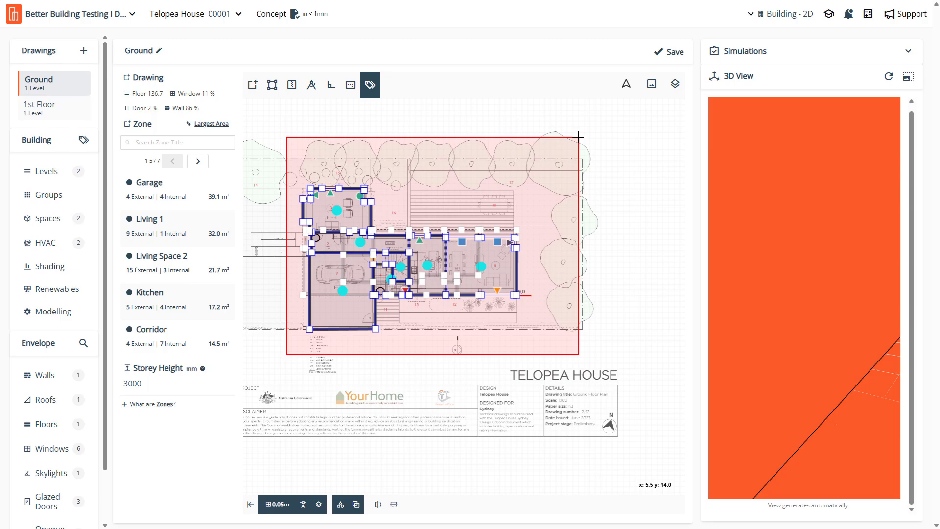
{"action": "left_click_drag", "start_coordinate": [579, 137], "coordinate": [578, 137]}
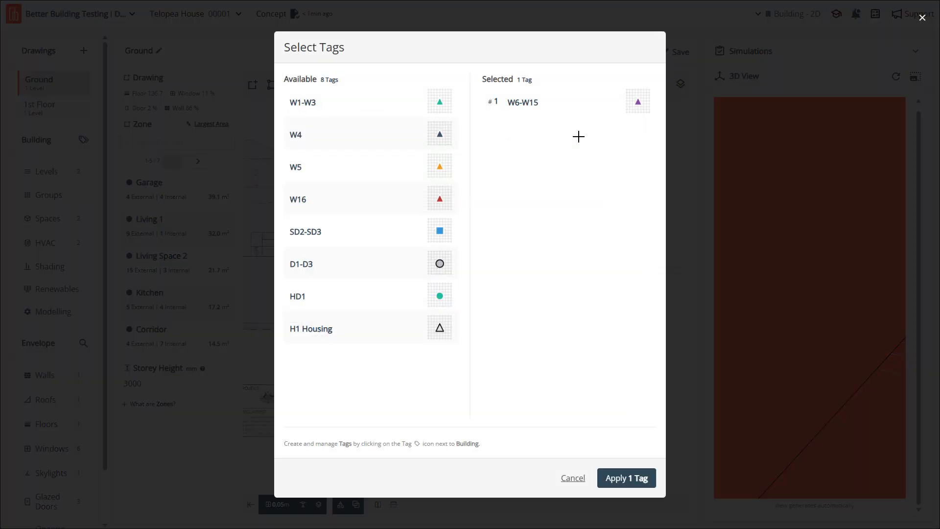
{"action": "left_click", "coordinate": [541, 101]}
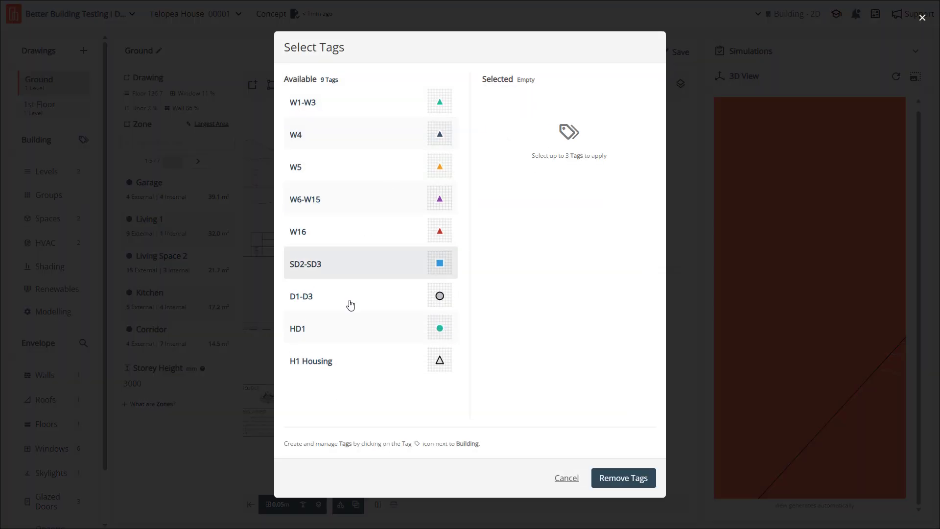
{"action": "left_click", "coordinate": [348, 361]}
{"action": "left_click", "coordinate": [610, 471]}
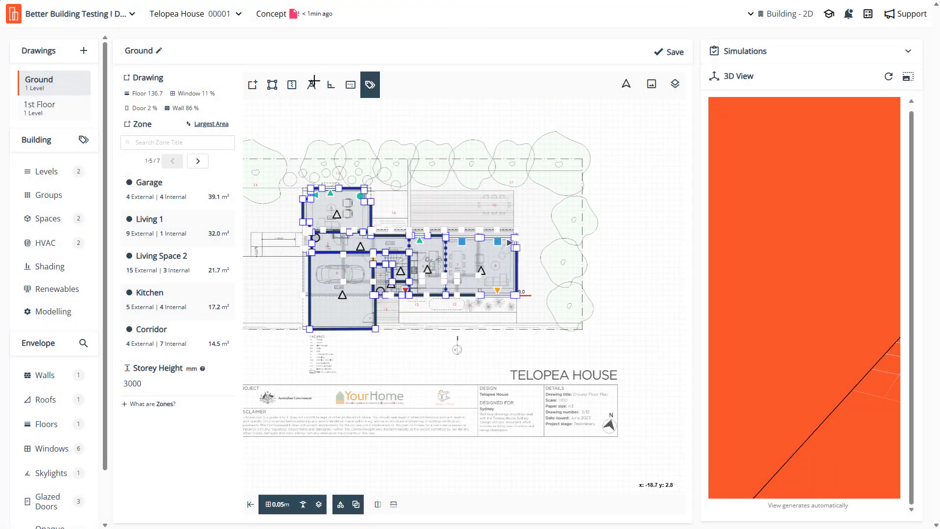
Remove the H1 Housing tag from the Garage zone on the Ground drawing
{"action": "left_click", "coordinate": [252, 85]}
{"action": "left_click", "coordinate": [321, 274]}
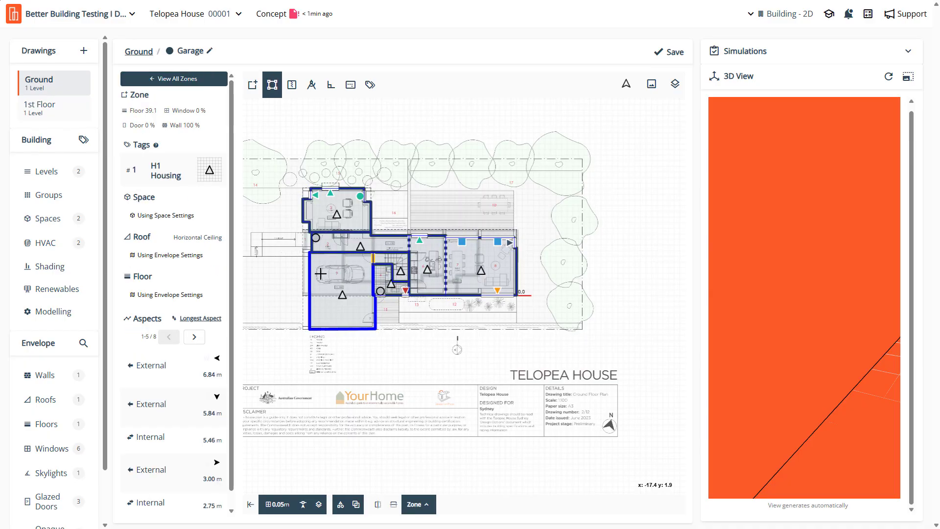
{"action": "left_click", "coordinate": [370, 85]}
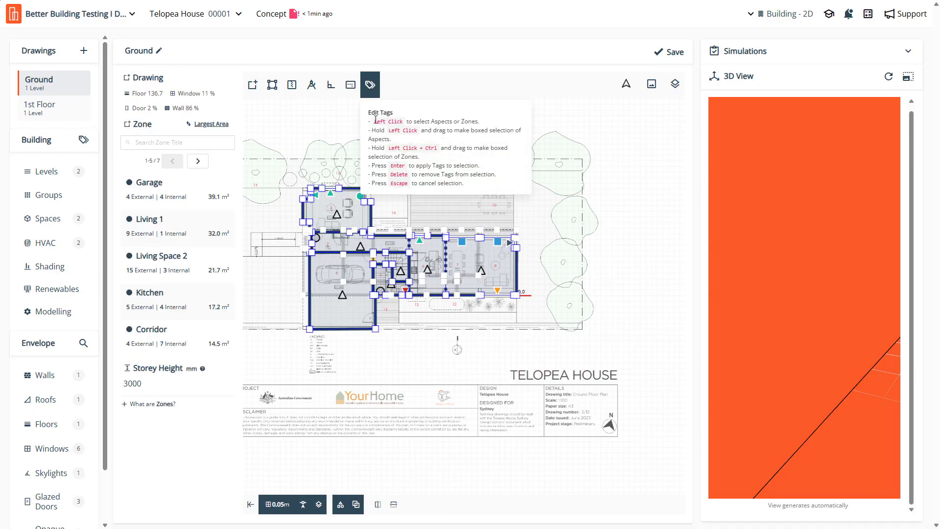
{"action": "left_click", "coordinate": [331, 309]}
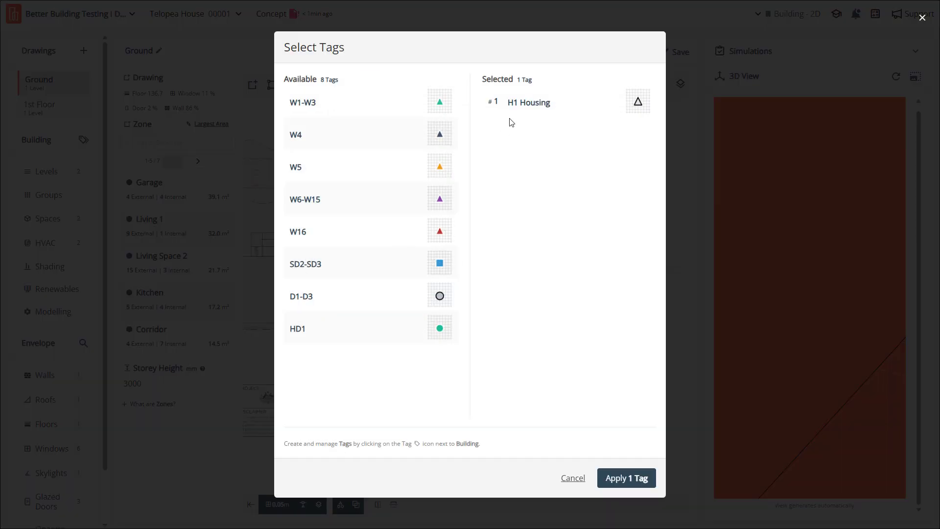
{"action": "left_click", "coordinate": [514, 103]}
{"action": "left_click", "coordinate": [612, 479]}
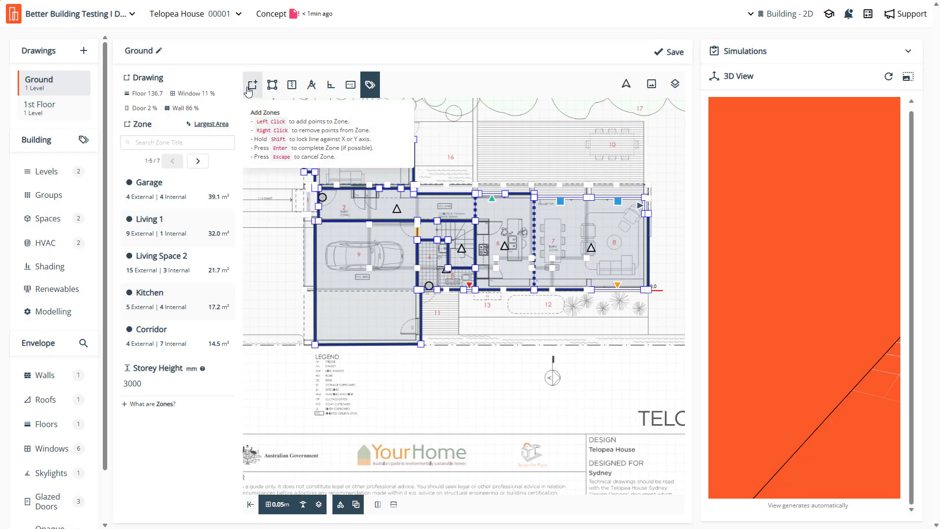
Check which space settings the Garage zone uses, discarding any zone-specific settings before returning to the zone
{"action": "left_click", "coordinate": [272, 84]}
{"action": "left_click", "coordinate": [358, 329]}
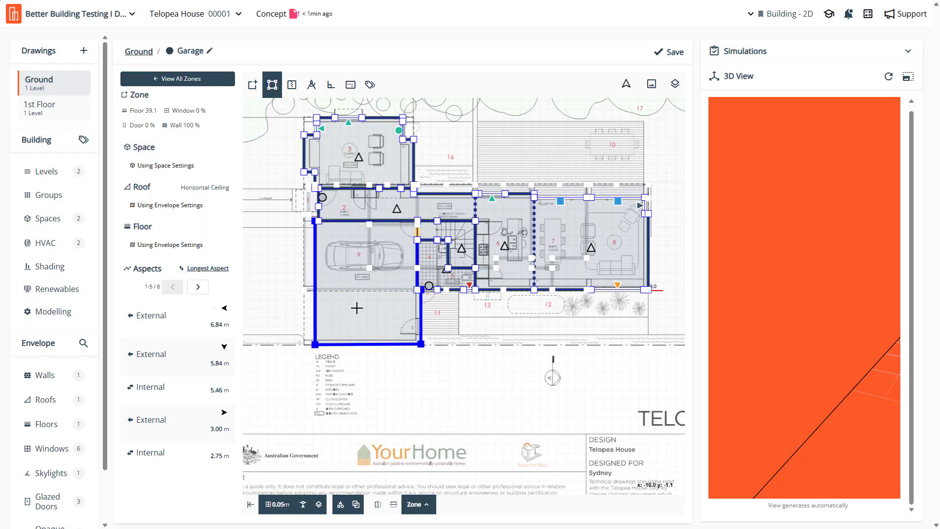
{"action": "left_click", "coordinate": [166, 174]}
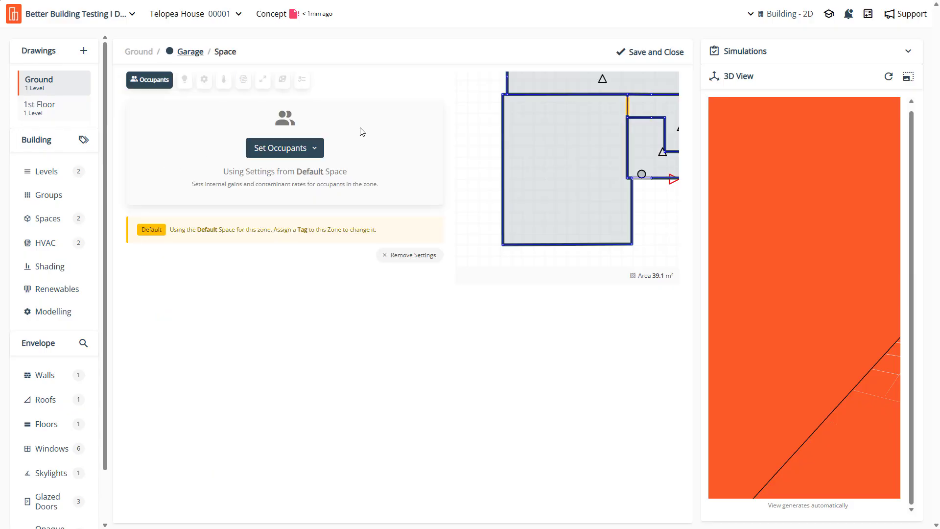
{"action": "left_click", "coordinate": [410, 256]}
{"action": "left_click", "coordinate": [667, 53]}
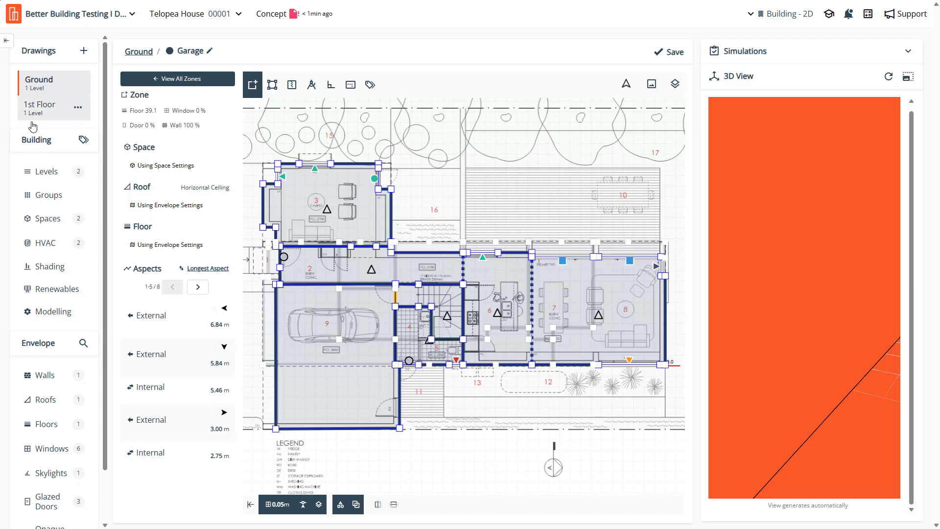
Apply the H1 Housing tag to all zones of the 1st Floor drawing
{"action": "left_click", "coordinate": [39, 108]}
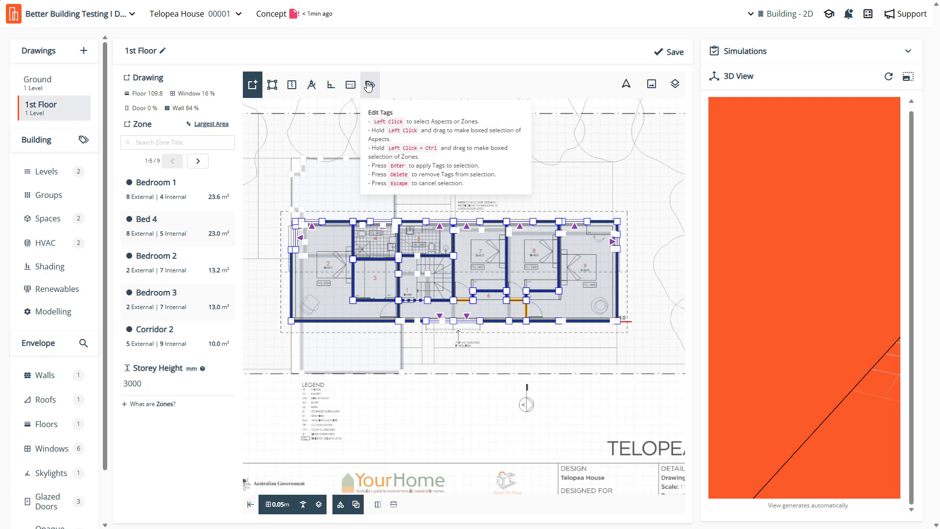
{"action": "left_click", "coordinate": [369, 85]}
{"action": "left_click_drag", "start_coordinate": [279, 375], "coordinate": [664, 156]}
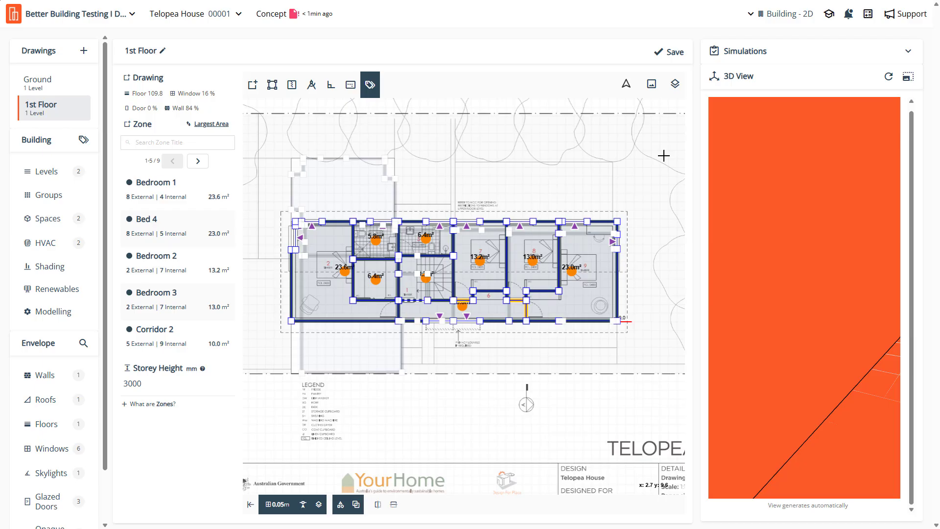
{"action": "key", "text": "Return"}
{"action": "left_click", "coordinate": [378, 365]}
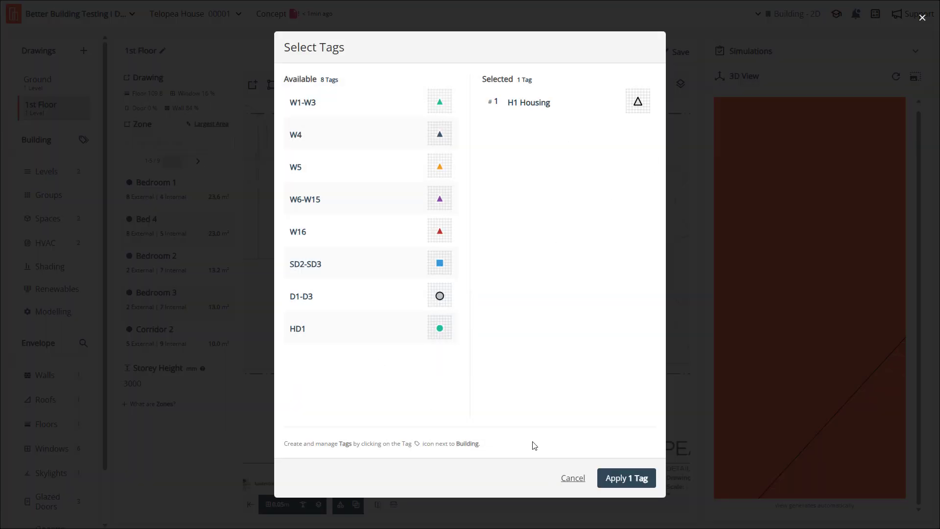
{"action": "left_click", "coordinate": [626, 477]}
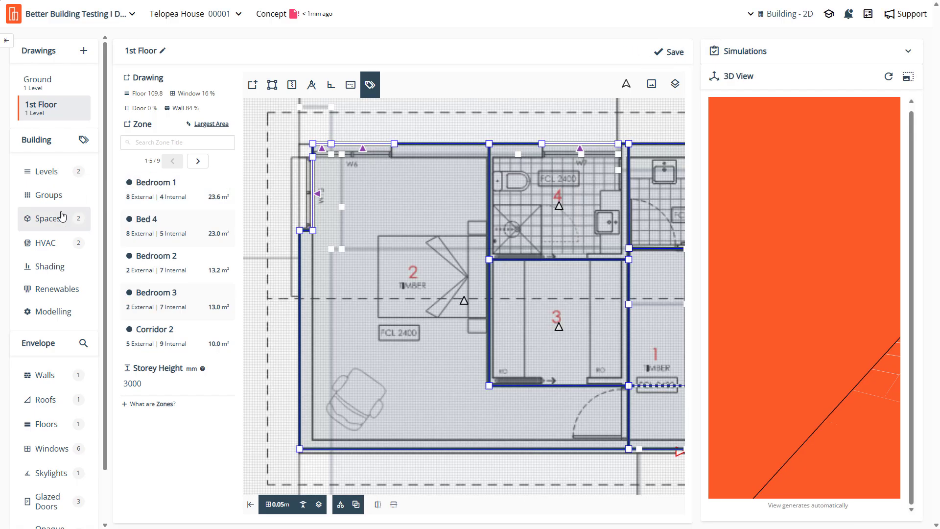
Review the H1 Housing space's occupants, lights, equipment, infiltration and ventilation settings again, and save the spaces
{"action": "left_click", "coordinate": [62, 216]}
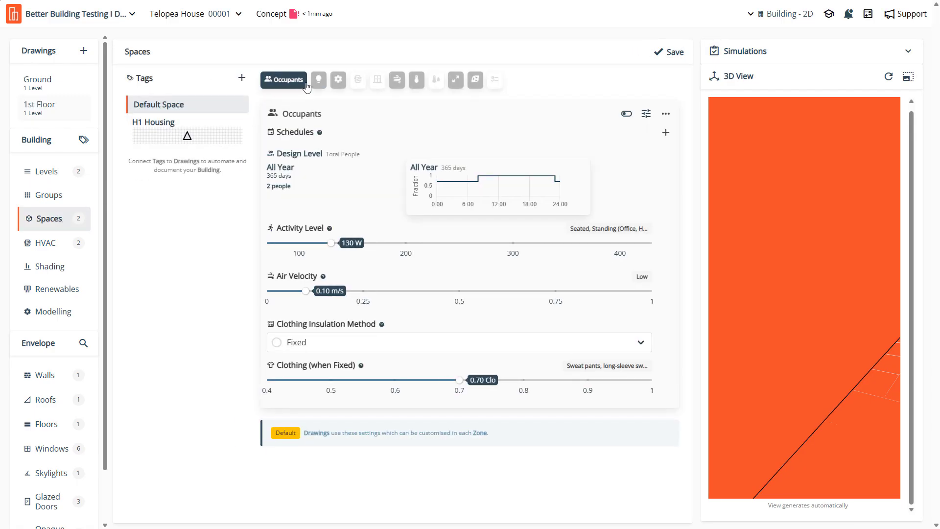
{"action": "left_click", "coordinate": [225, 134]}
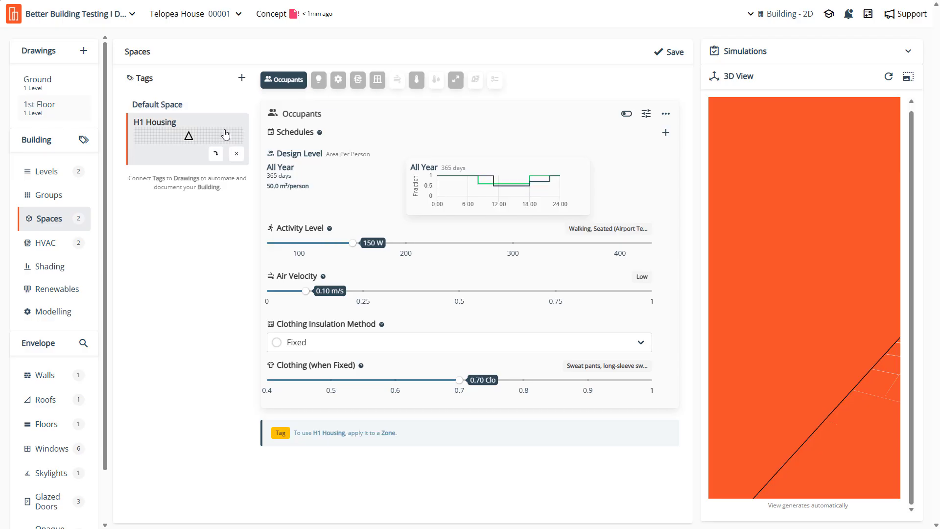
{"action": "left_click", "coordinate": [316, 81]}
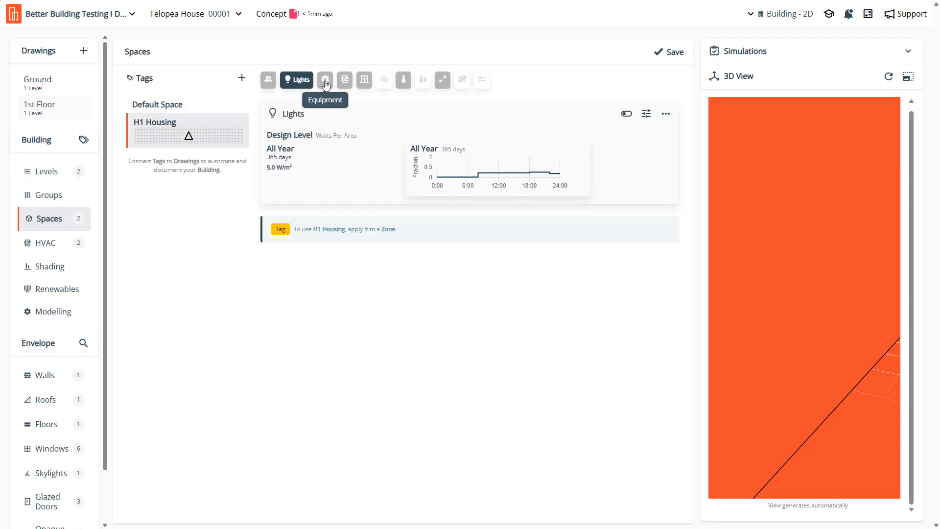
{"action": "left_click", "coordinate": [326, 82]}
{"action": "left_click", "coordinate": [353, 81]}
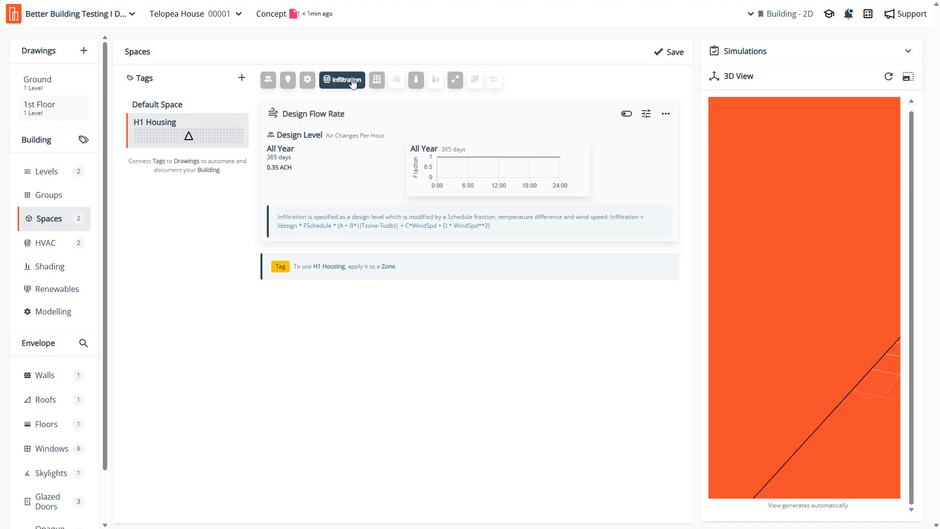
{"action": "left_click", "coordinate": [376, 80]}
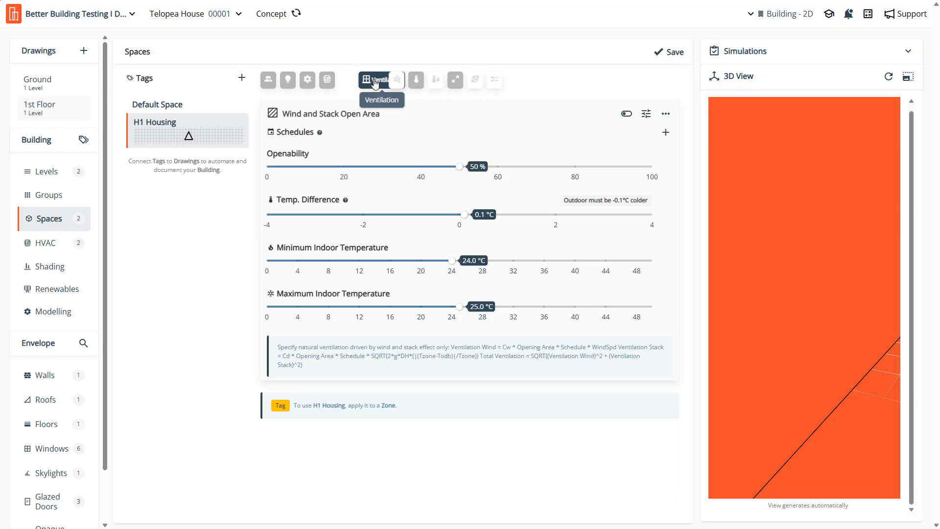
{"action": "left_click", "coordinate": [211, 110]}
{"action": "left_click", "coordinate": [219, 134]}
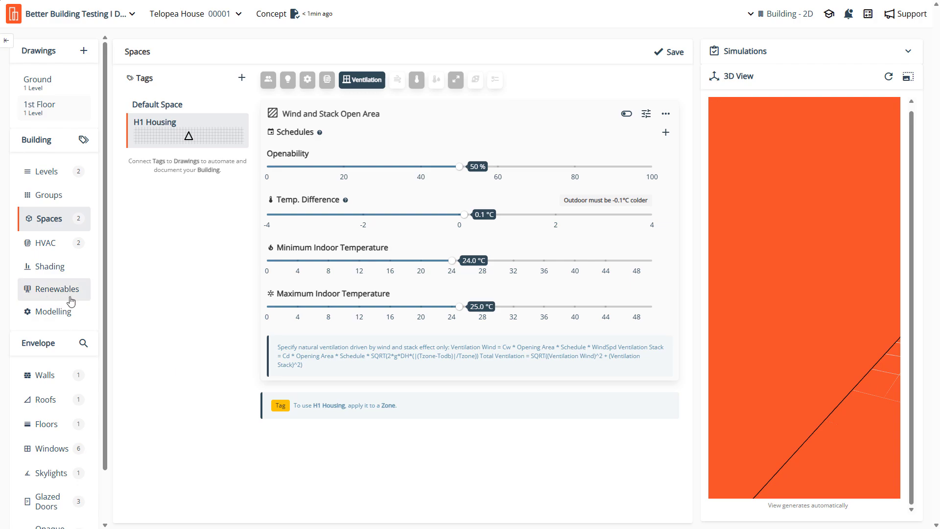
{"action": "left_click", "coordinate": [666, 49]}
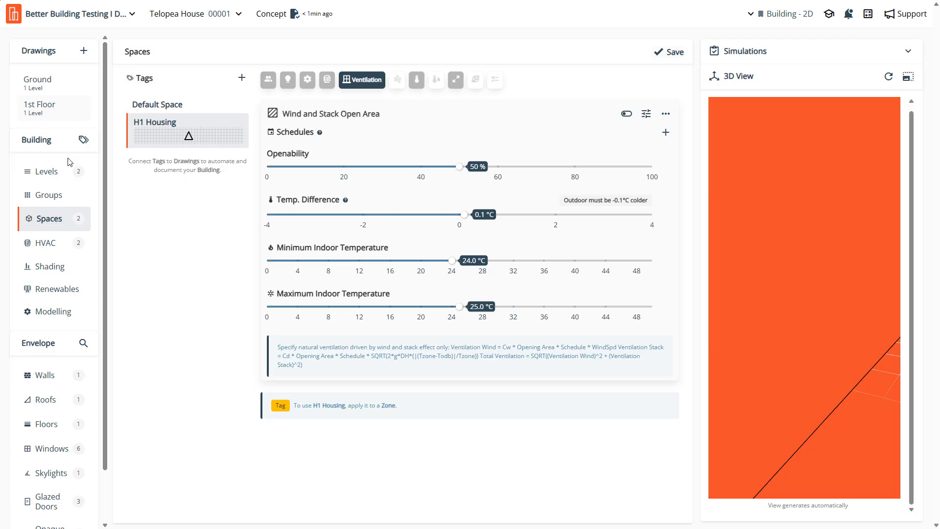
Look over the 1st Floor drawing's tagged zones and the building's list of levels
{"action": "left_click", "coordinate": [45, 108]}
{"action": "scroll", "coordinate": [460, 247], "scroll_direction": "up", "scroll_amount": 5}
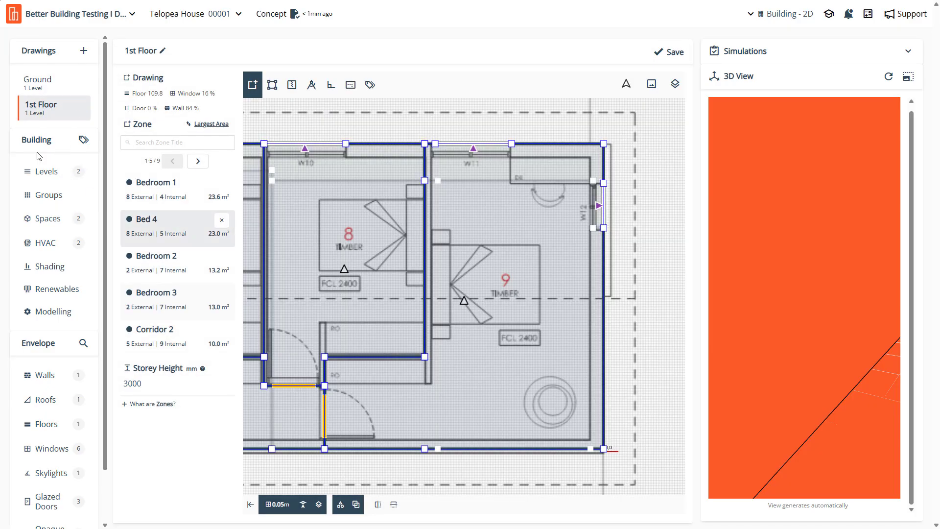
{"action": "left_click", "coordinate": [47, 174]}
{"action": "mouse_move", "coordinate": [542, 119]}
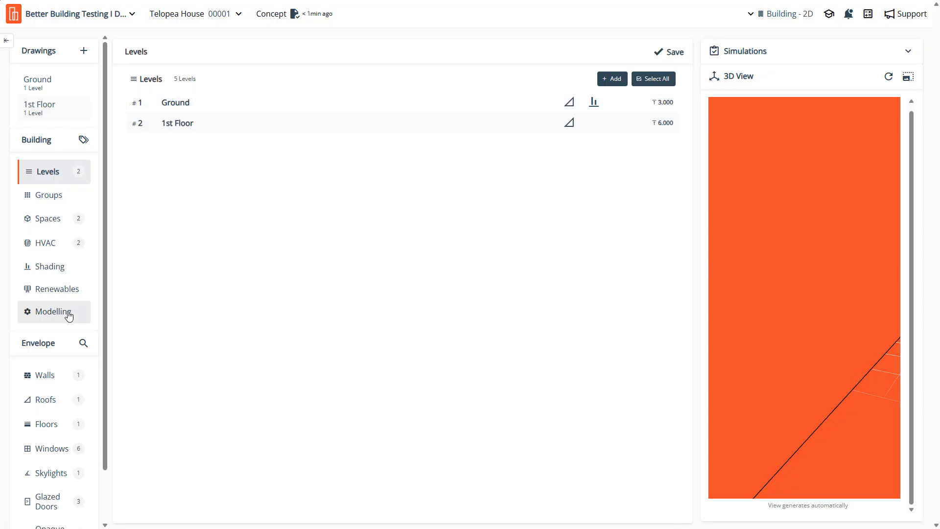
Show the 1st Floor drawing as a reference underlay in the Renewables drawing
{"action": "left_click", "coordinate": [59, 289]}
{"action": "left_click", "coordinate": [675, 84]}
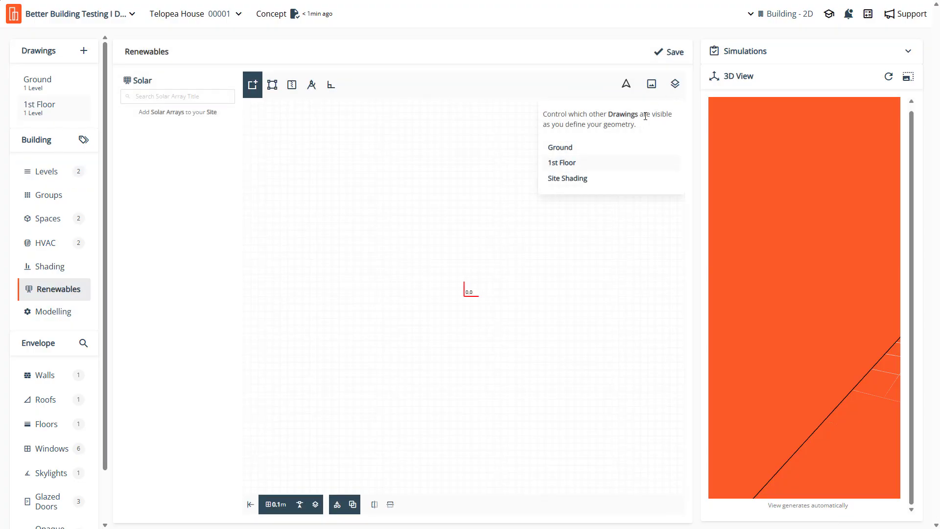
{"action": "left_click", "coordinate": [599, 164]}
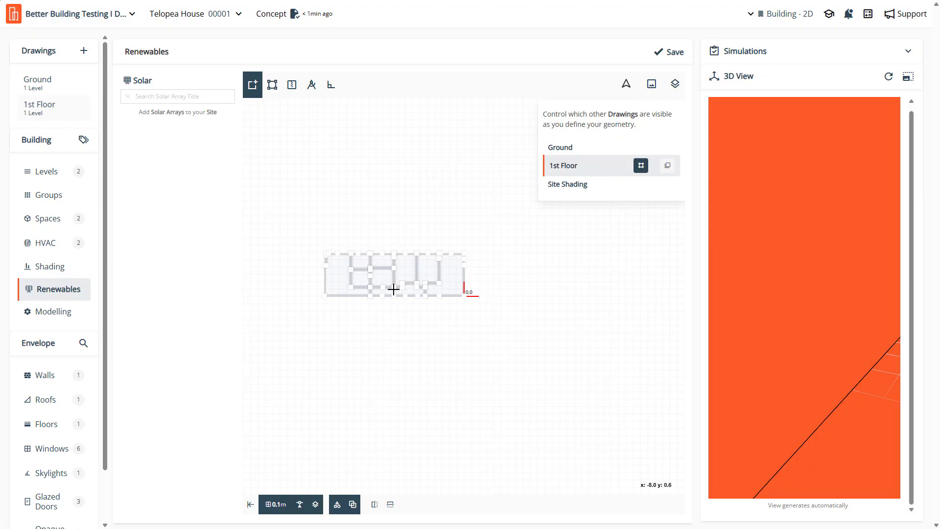
{"action": "scroll", "coordinate": [393, 289], "scroll_direction": "up", "scroll_amount": 2}
{"action": "scroll", "coordinate": [388, 281], "scroll_direction": "up", "scroll_amount": 1}
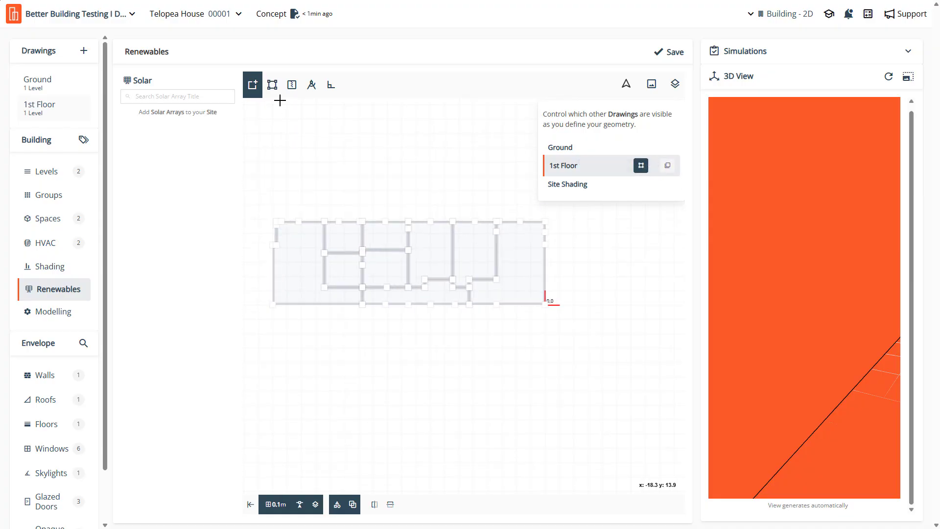
Draw a long rectangular solar array of about 30 m² inside the 1st Floor outline along its upper edge, name it PV and square its corner
{"action": "left_click", "coordinate": [295, 233]}
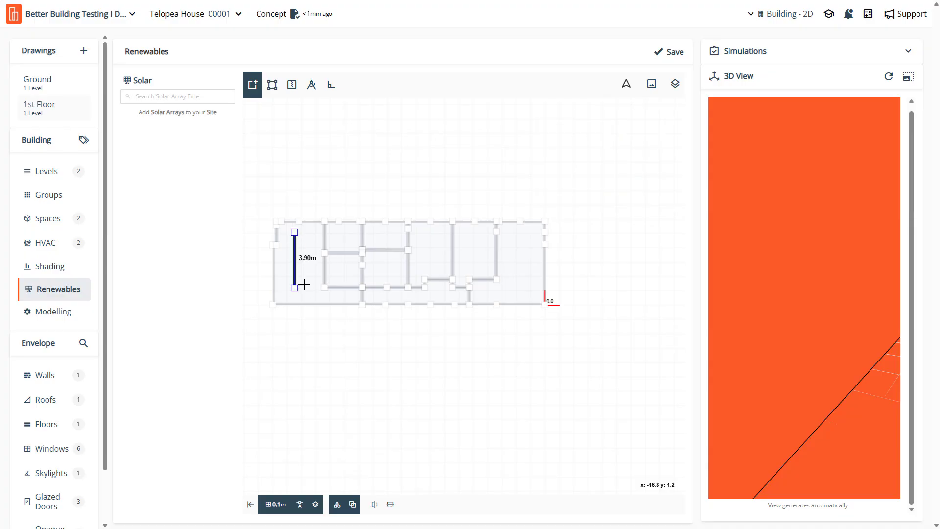
{"action": "left_click", "coordinate": [295, 256]}
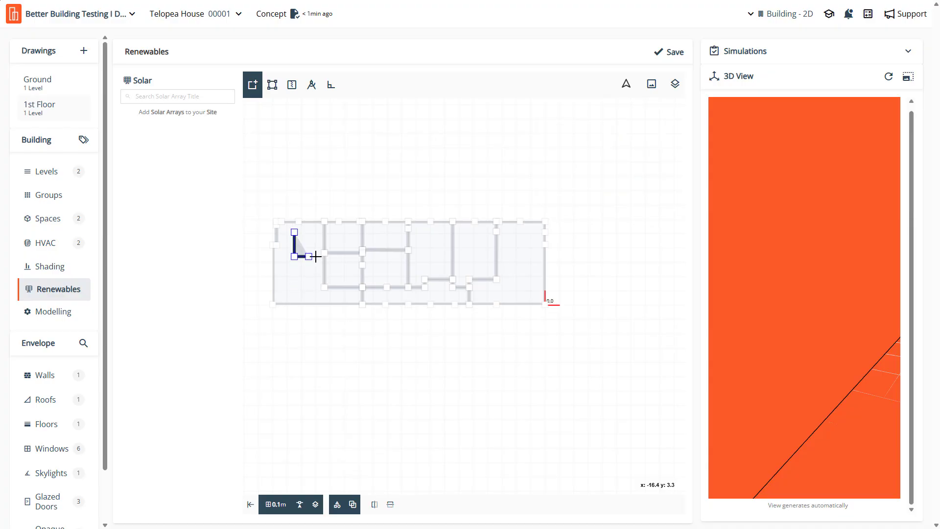
{"action": "left_click", "coordinate": [533, 256]}
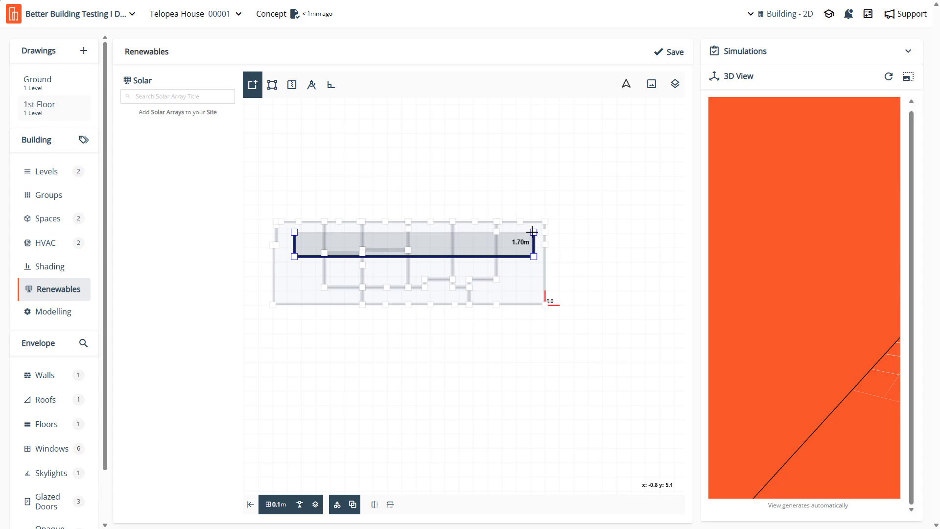
{"action": "left_click", "coordinate": [533, 230]}
{"action": "left_click", "coordinate": [533, 229]}
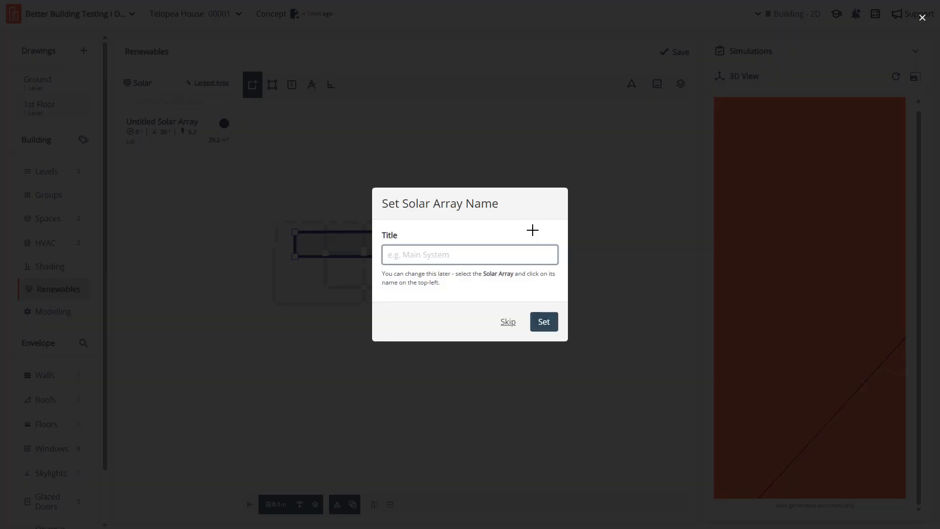
{"action": "type", "text": "PV"}
{"action": "key", "text": "Return"}
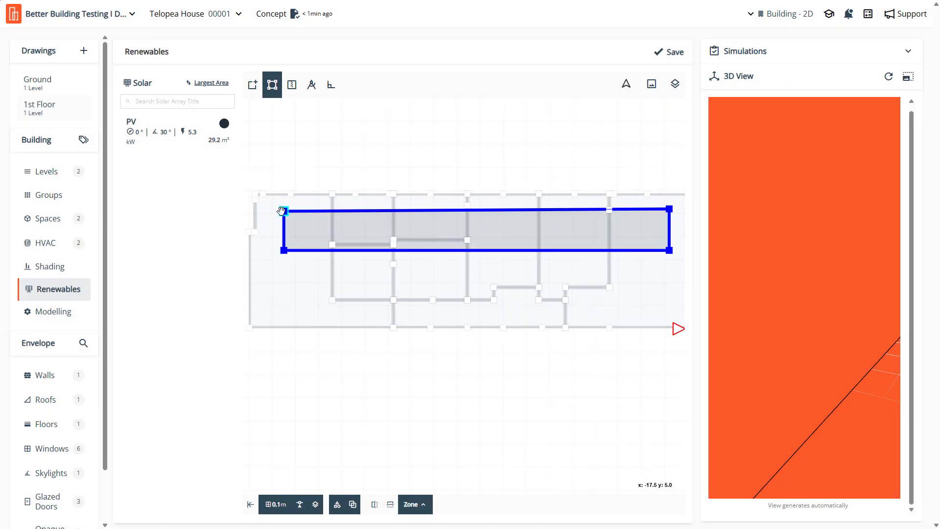
{"action": "left_click_drag", "start_coordinate": [285, 209], "coordinate": [284, 206]}
Set the PV array's tilt to 31° and base height to 0.1 m, and save it
{"action": "left_click", "coordinate": [191, 134]}
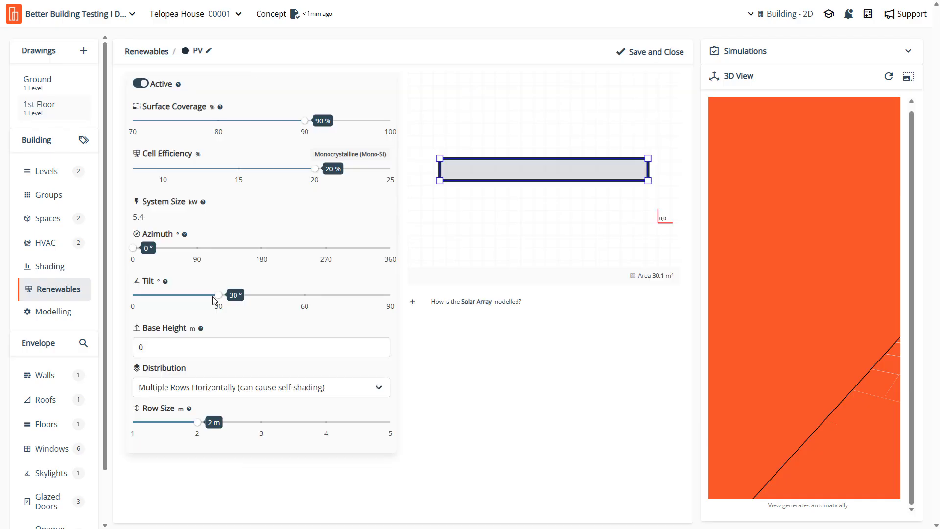
{"action": "mouse_move", "coordinate": [216, 297]}
{"action": "left_mouse_down"}
{"action": "mouse_move", "coordinate": [238, 298]}
{"action": "mouse_move", "coordinate": [222, 308]}
{"action": "left_mouse_up"}
{"action": "double_click", "coordinate": [148, 220]}
{"action": "double_click", "coordinate": [133, 348]}
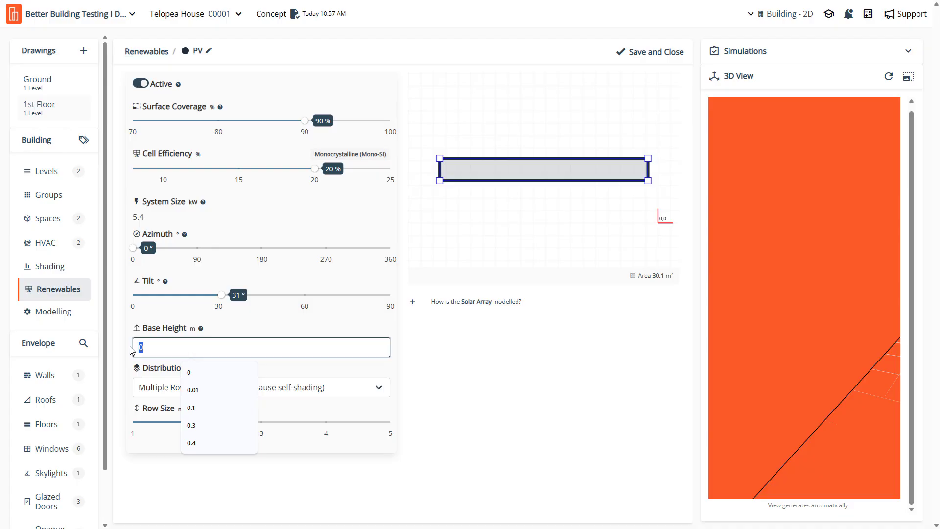
{"action": "type", "text": "0.1"}
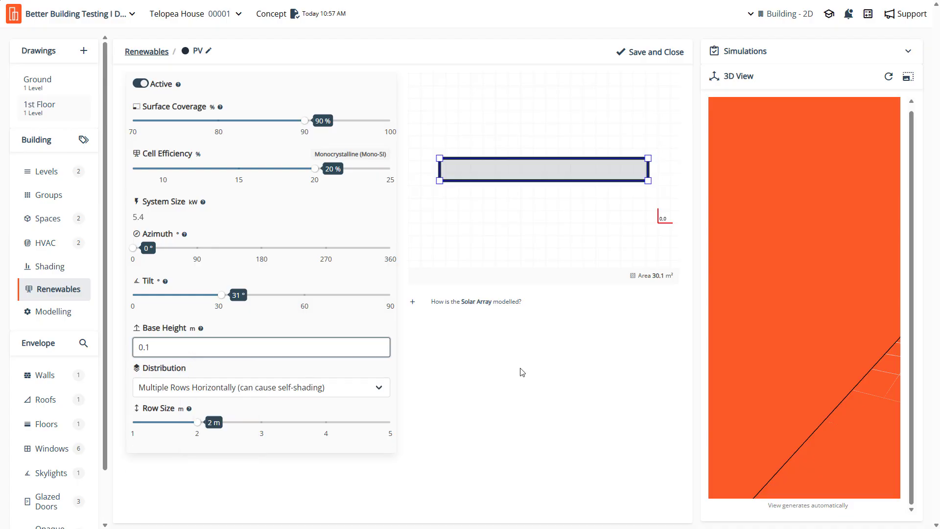
{"action": "left_click", "coordinate": [651, 52]}
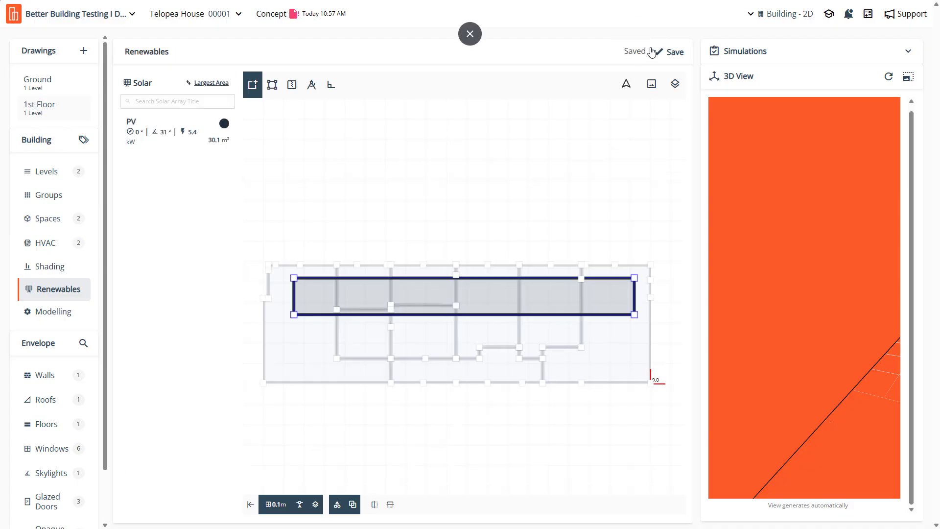
Refresh the 3D model and examine the solar array's placement on the roof together with the building and site shading
{"action": "left_click", "coordinate": [889, 76]}
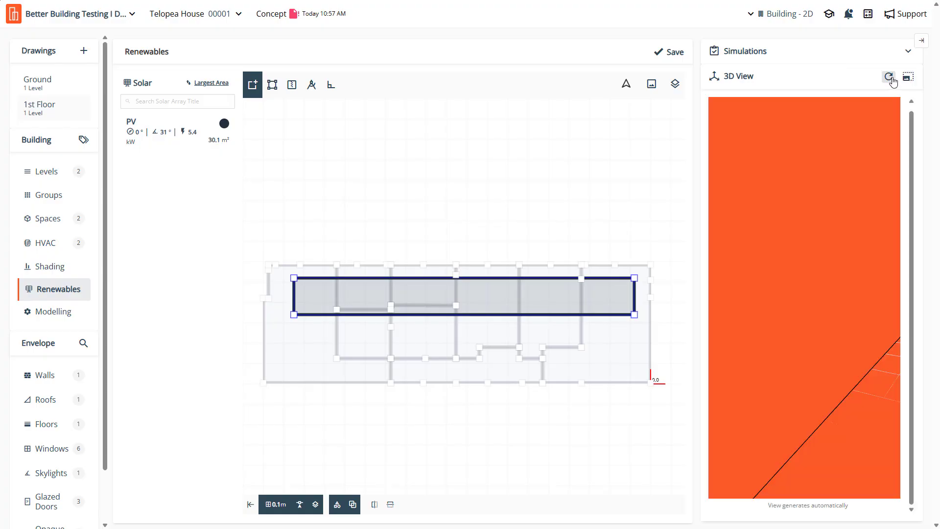
{"action": "left_click", "coordinate": [908, 79]}
{"action": "scroll", "coordinate": [324, 286], "scroll_direction": "up", "scroll_amount": 10}
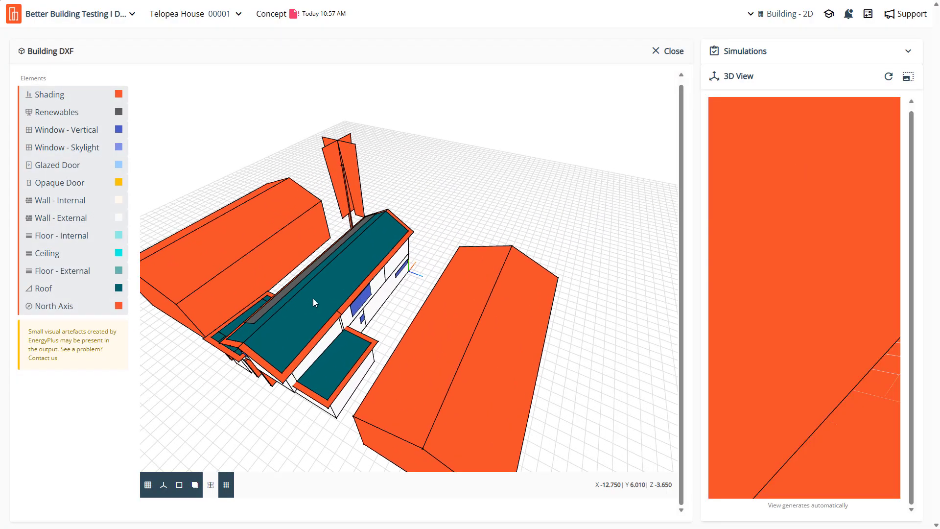
{"action": "left_click_drag", "start_coordinate": [374, 297], "coordinate": [394, 286]}
{"action": "scroll", "coordinate": [395, 286], "scroll_direction": "up", "scroll_amount": 5}
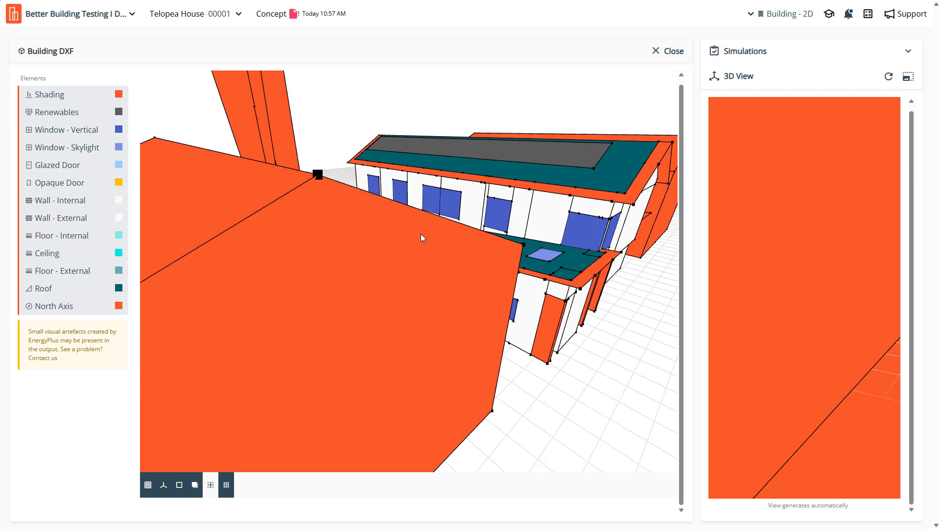
{"action": "mouse_move", "coordinate": [425, 248]}
{"action": "left_mouse_down"}
{"action": "mouse_move", "coordinate": [429, 257]}
{"action": "mouse_move", "coordinate": [375, 248]}
{"action": "mouse_move", "coordinate": [514, 241]}
{"action": "mouse_move", "coordinate": [467, 244]}
{"action": "mouse_move", "coordinate": [476, 248]}
{"action": "mouse_move", "coordinate": [466, 262]}
{"action": "left_mouse_up"}
{"action": "scroll", "coordinate": [466, 235], "scroll_direction": "down", "scroll_amount": 4}
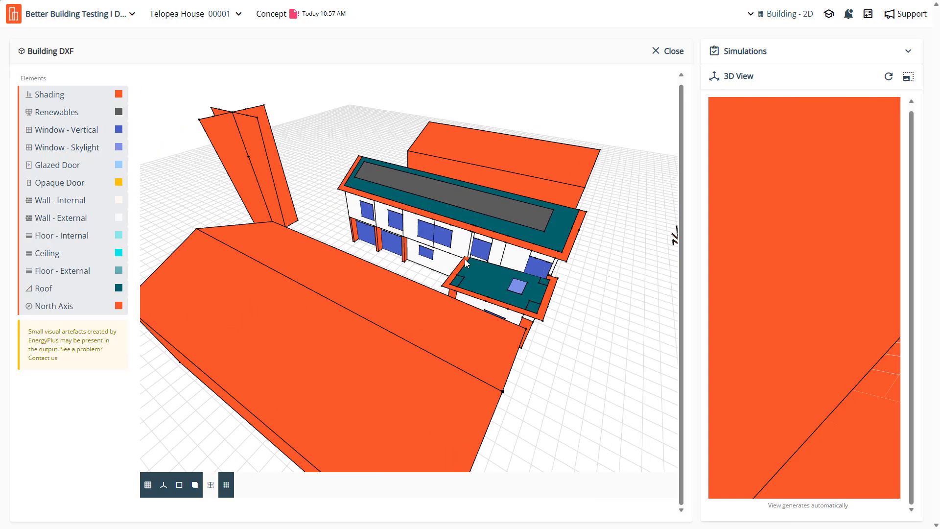
{"action": "scroll", "coordinate": [464, 262], "scroll_direction": "up", "scroll_amount": 3}
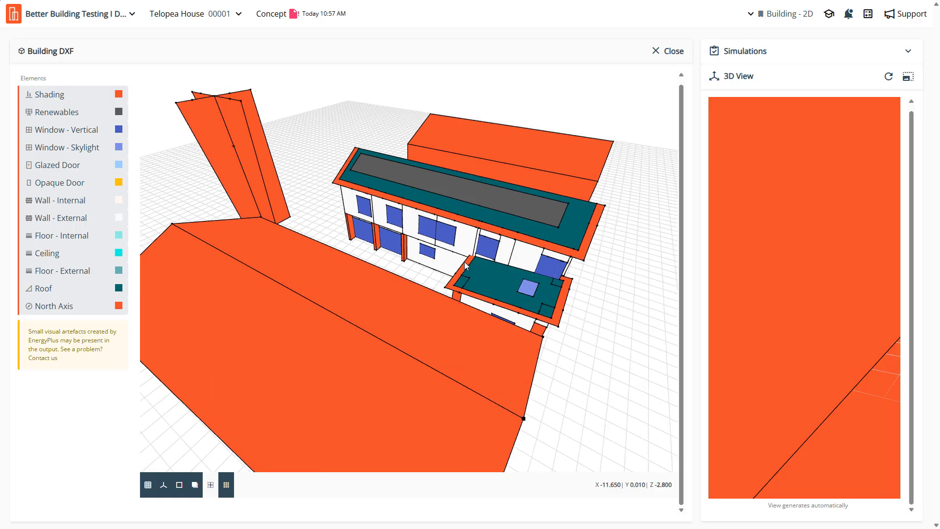
{"action": "scroll", "coordinate": [465, 261], "scroll_direction": "down", "scroll_amount": 3}
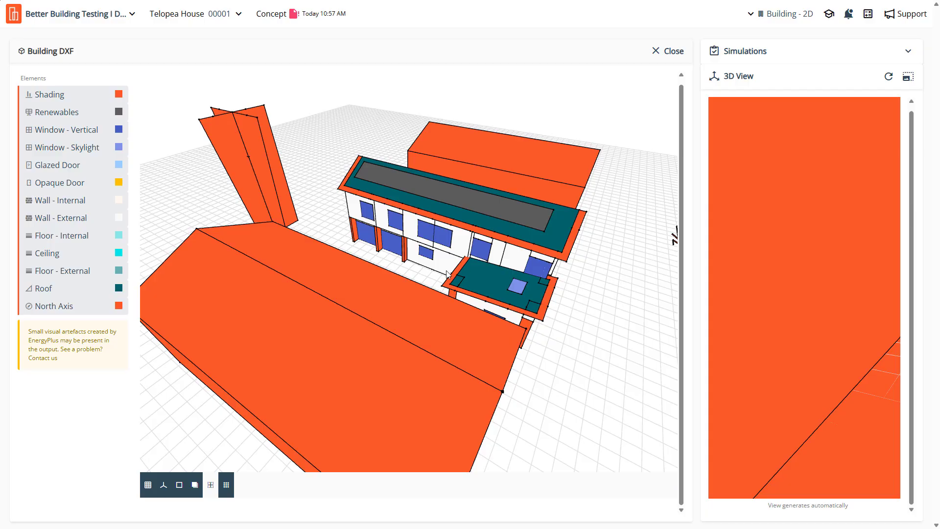
{"action": "left_click_drag", "start_coordinate": [464, 261], "coordinate": [419, 283]}
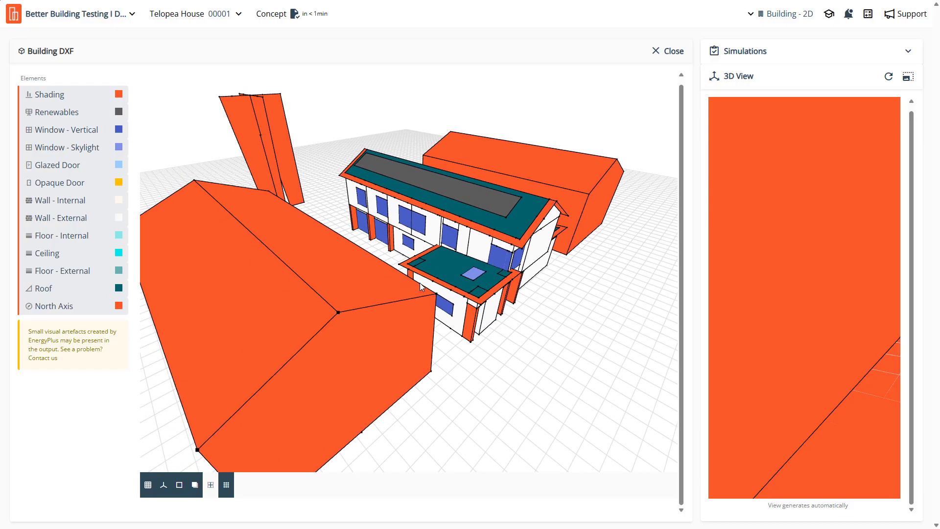